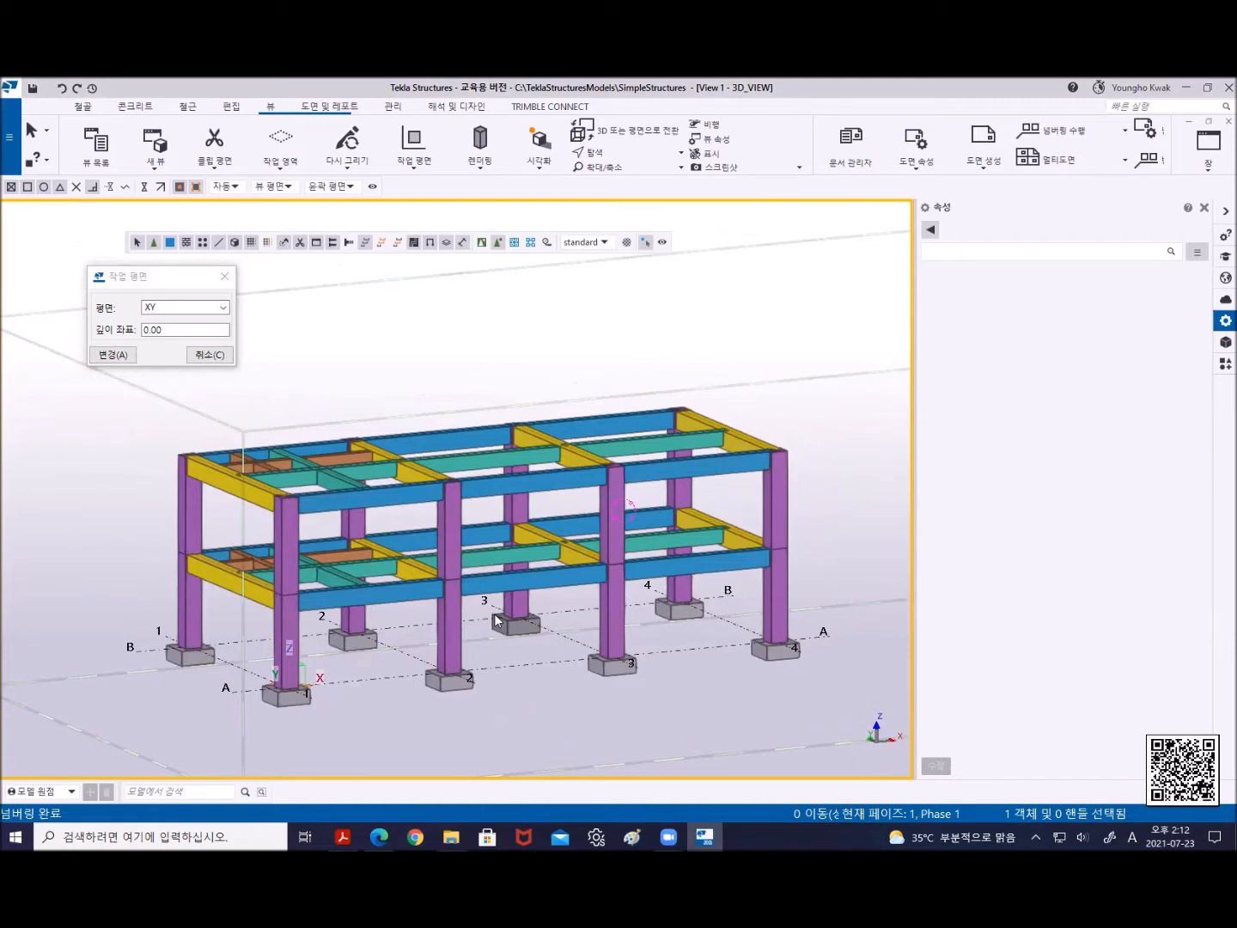
left_click(325, 109)
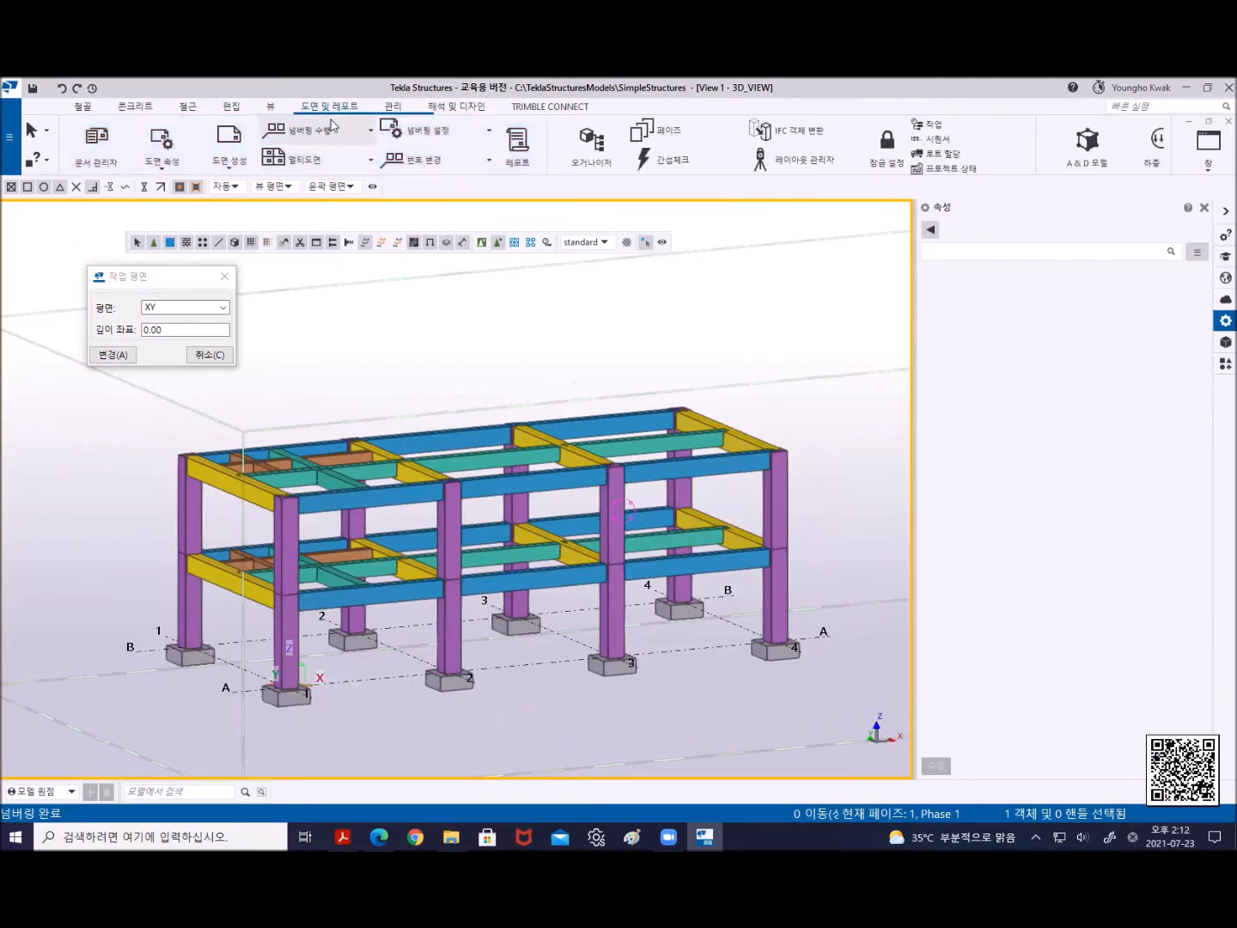
left_click(426, 128)
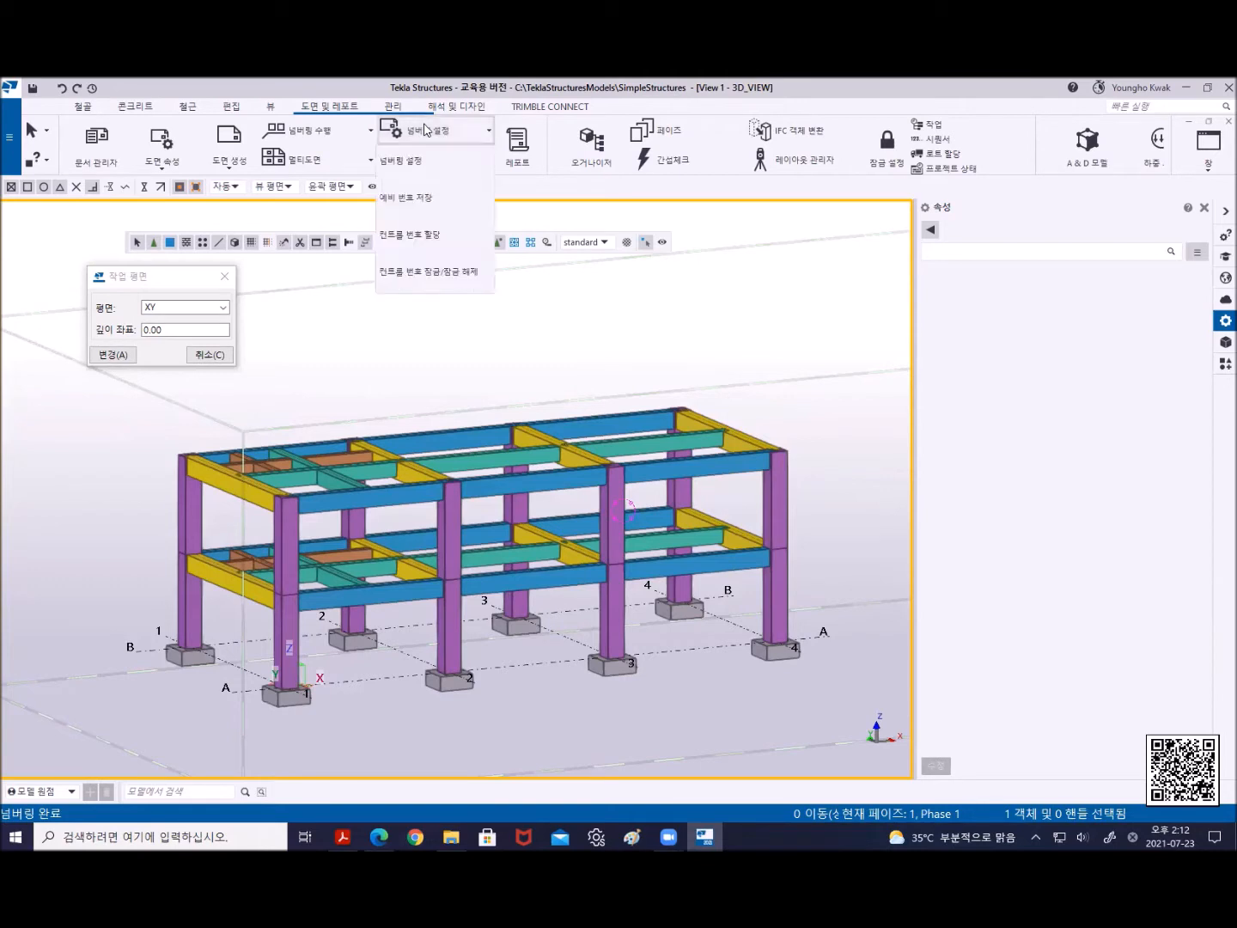
left_click(314, 135)
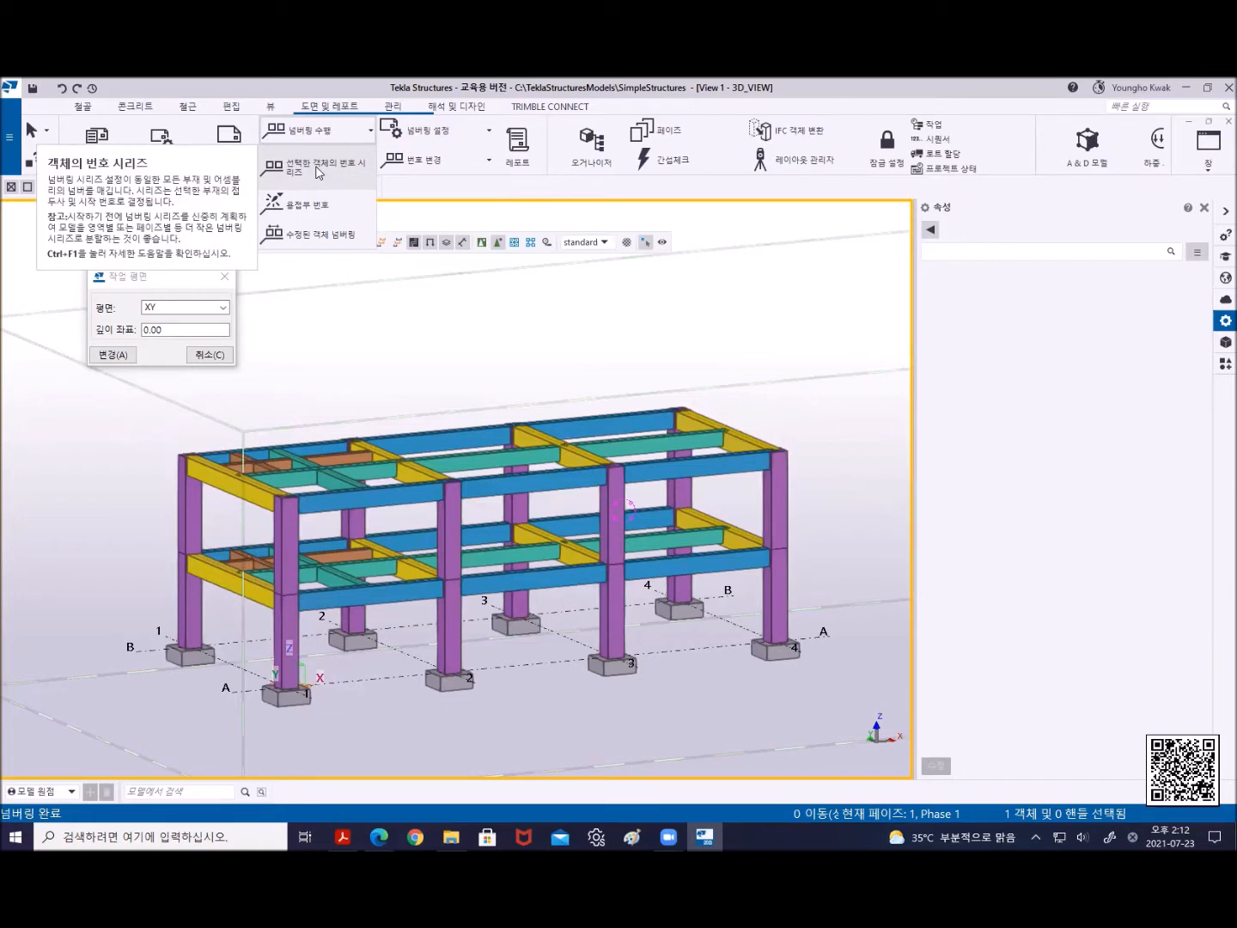
left_click(478, 357)
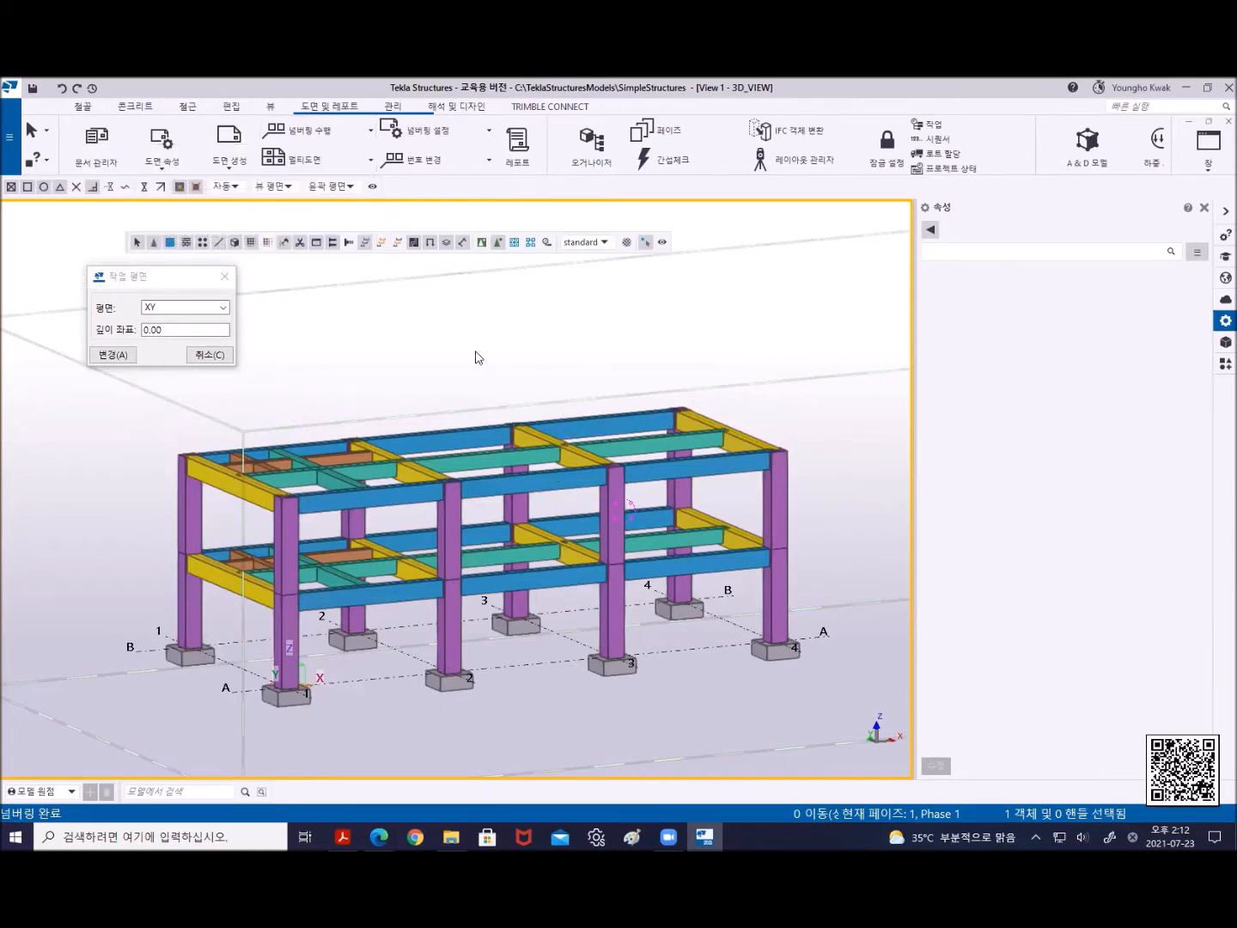
Select the lower concrete column at grid 3/A and review its properties, including the concrete cast unit settings
scroll(338, 534, "up", 5)
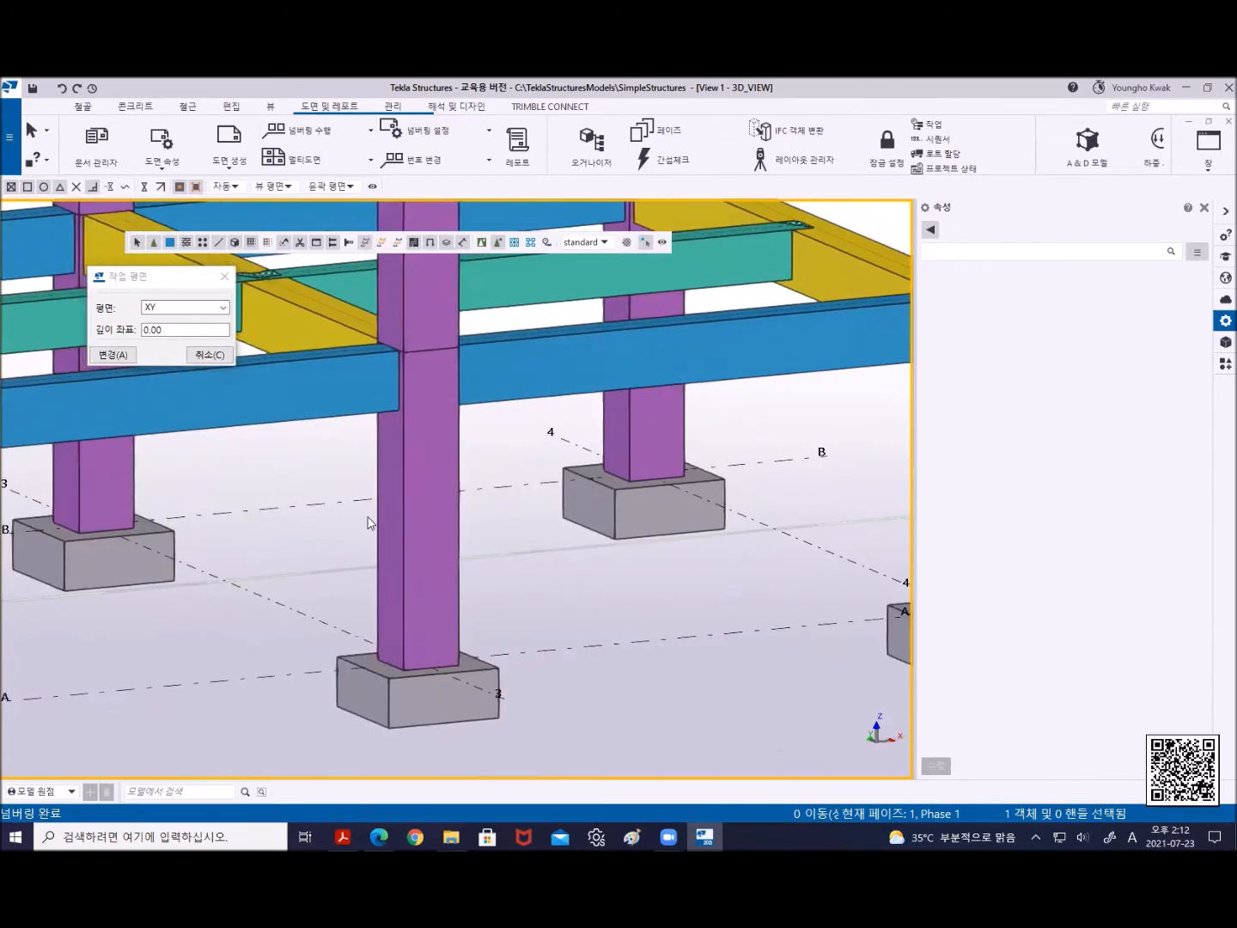
left_click(414, 466)
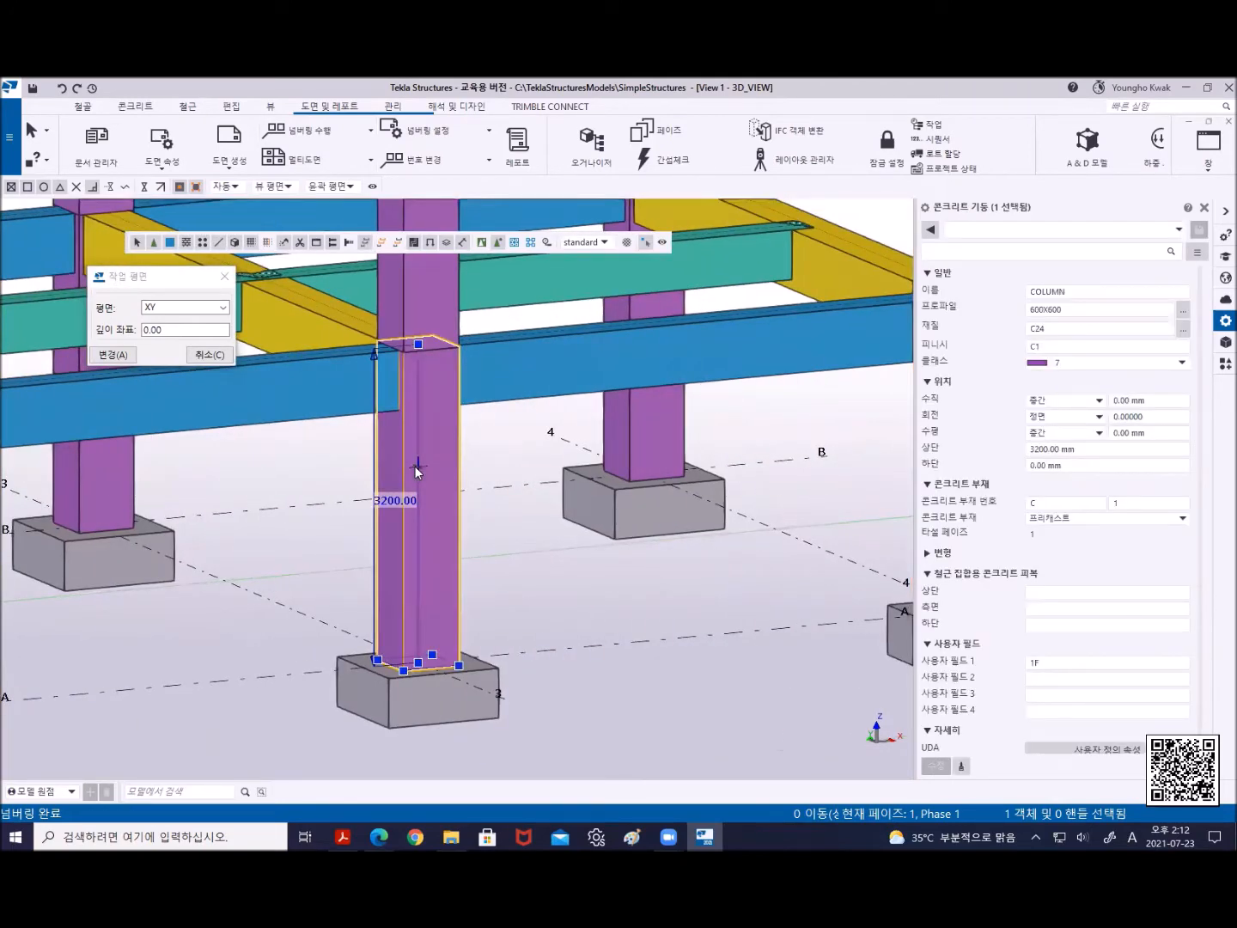
left_click(1096, 591)
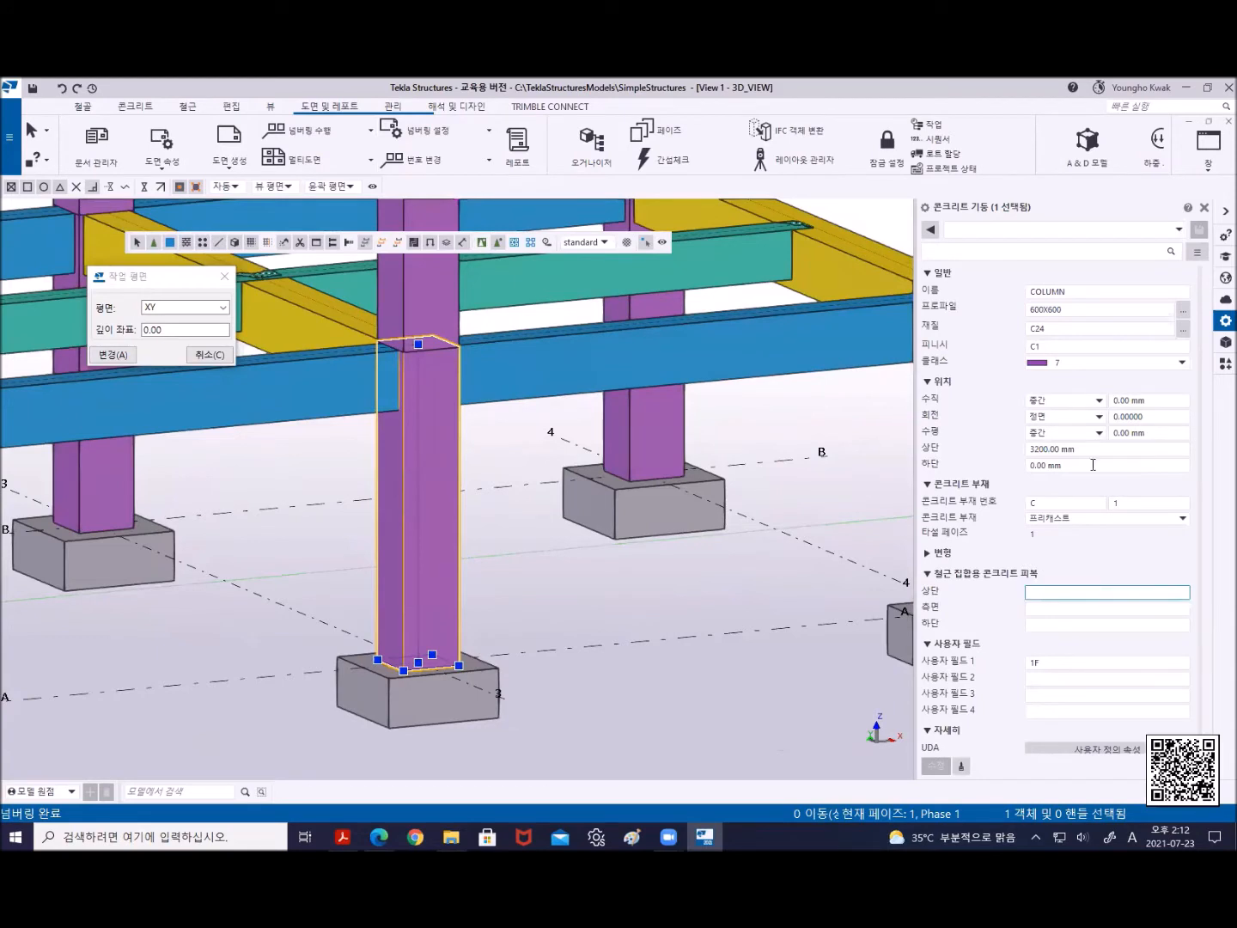
scroll(994, 422, "down", 1)
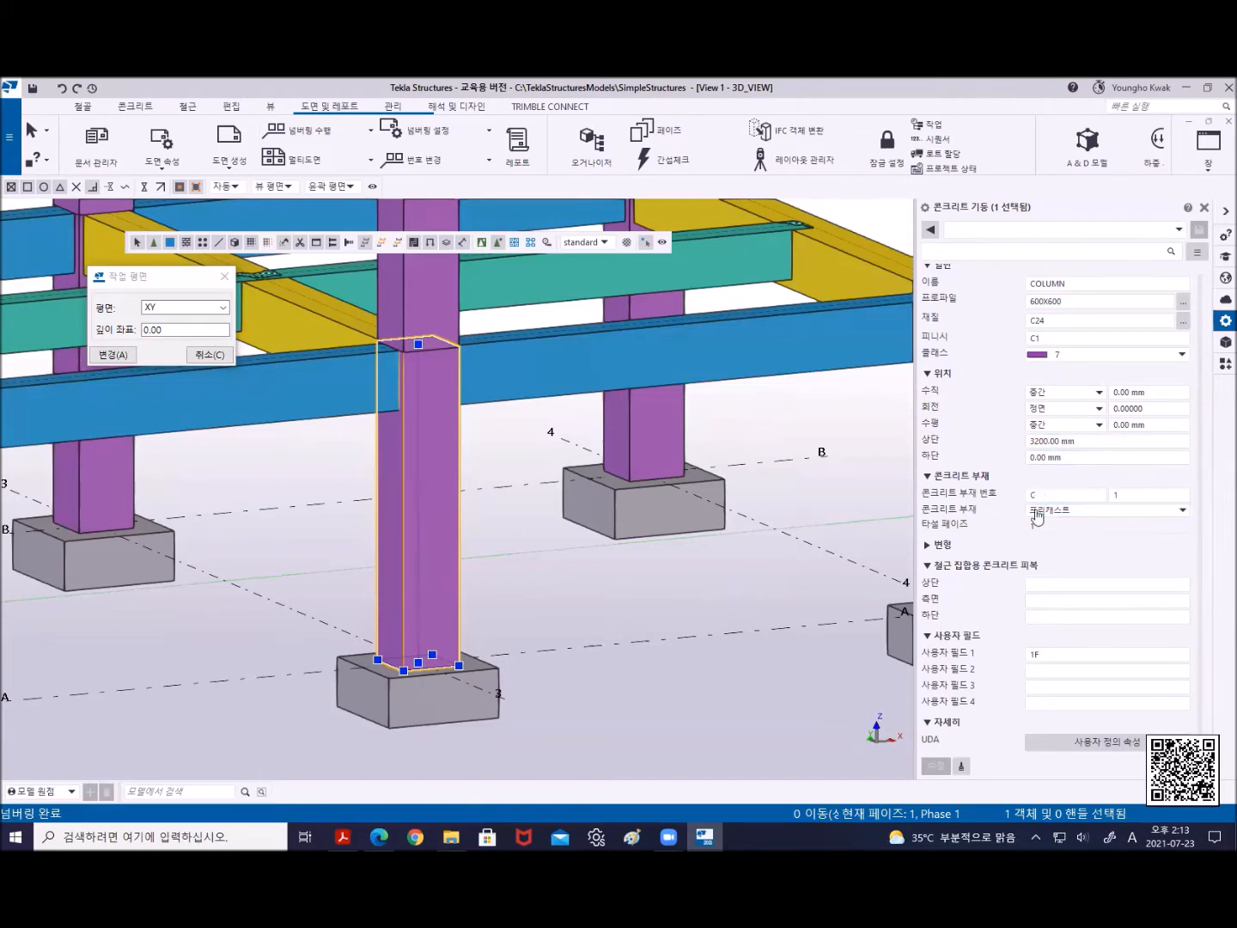
Inquire the selected column's cast unit information, review the report and close it
scroll(486, 536, "down", 4)
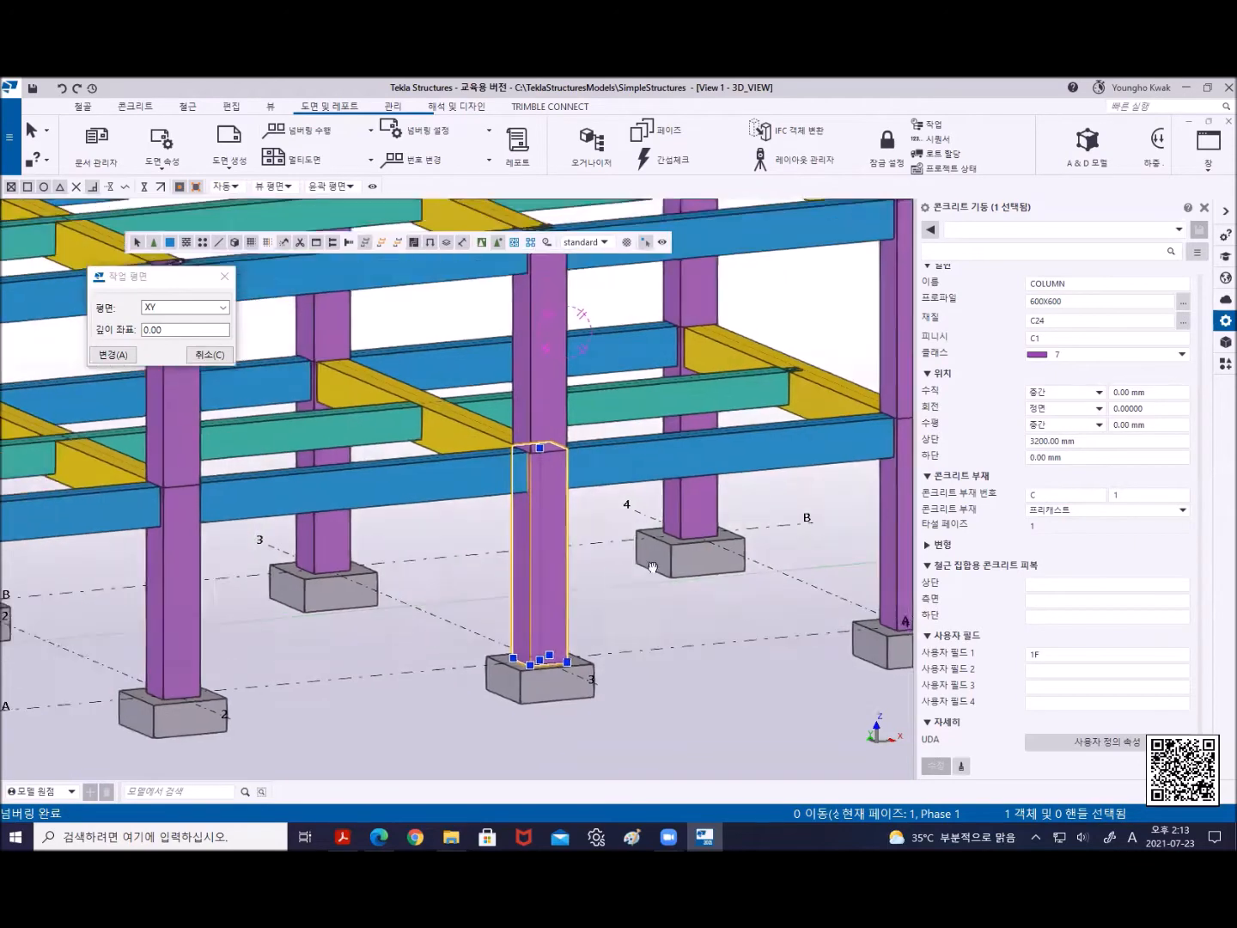
scroll(591, 539, "up", 2)
scroll(590, 540, "down", 3)
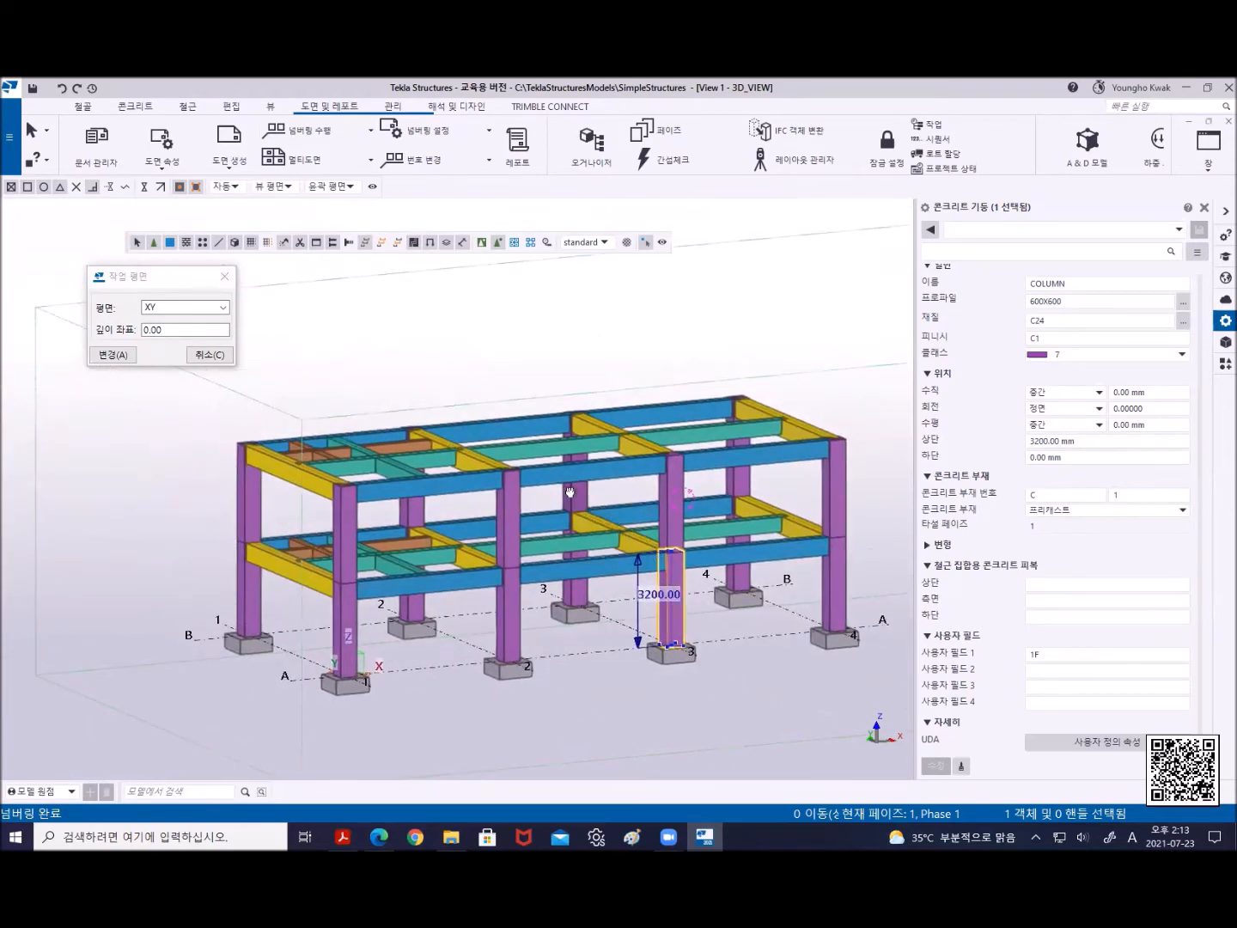
middle_click_drag(799, 527, 710, 514)
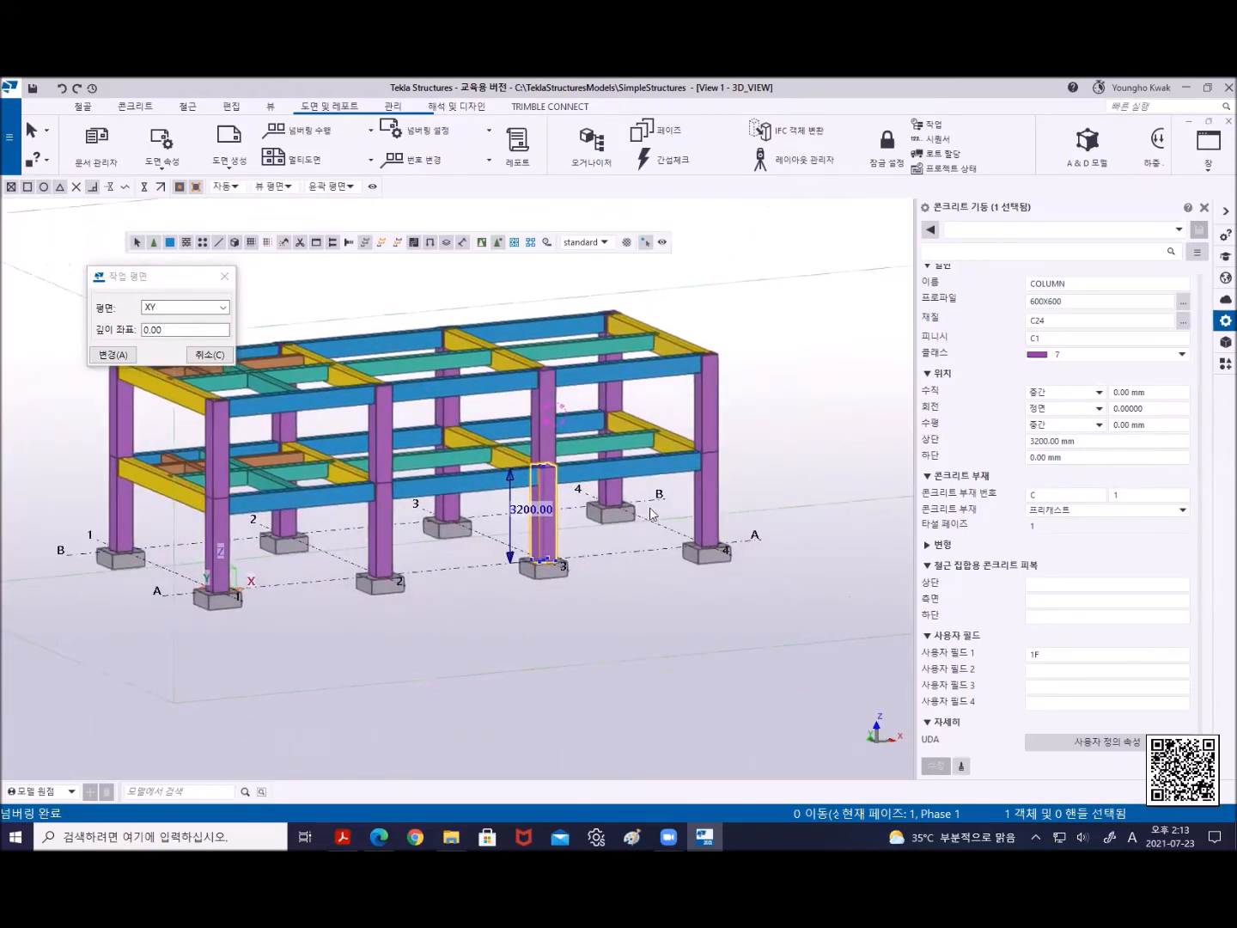
right_click(757, 313)
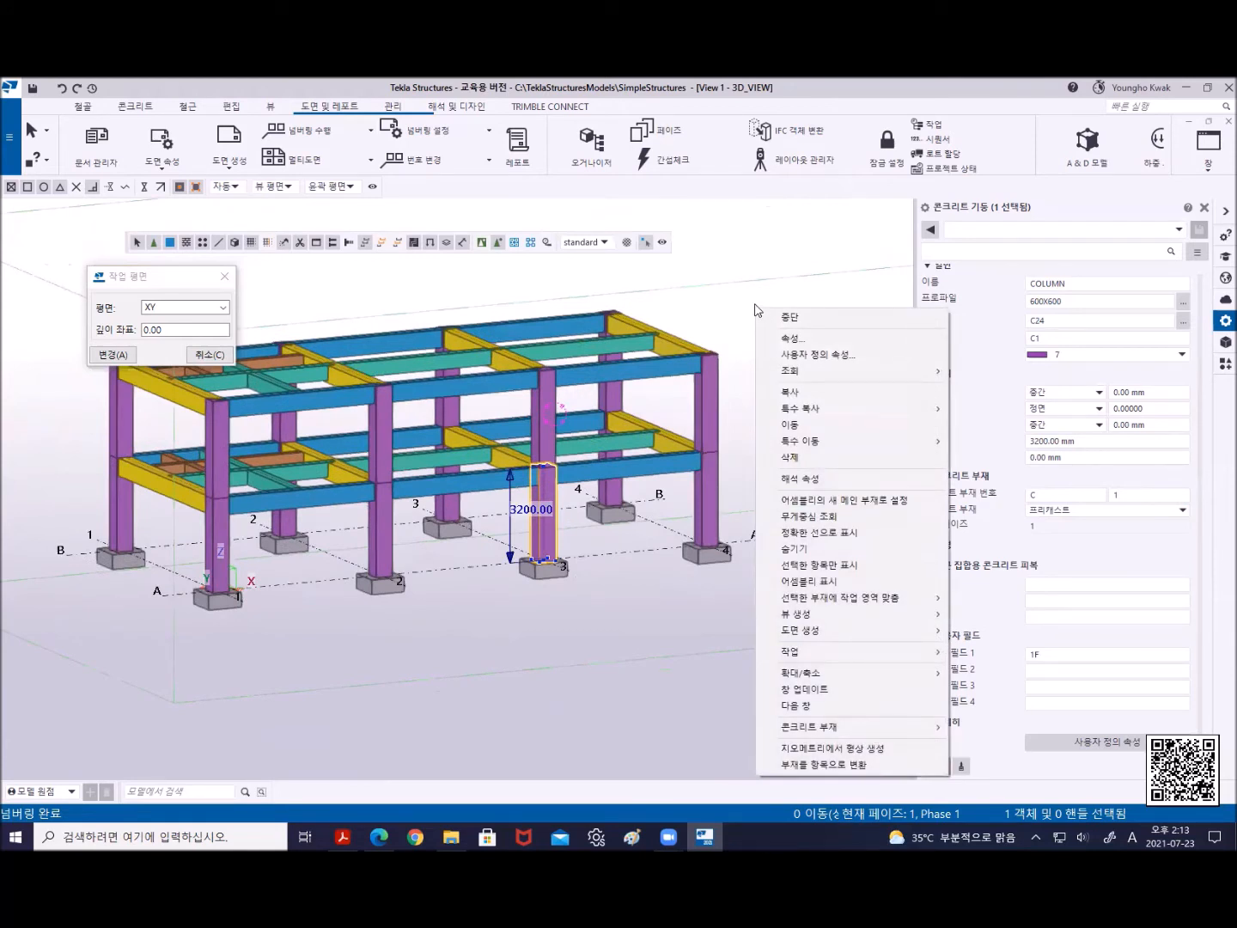
mouse_move(799, 375)
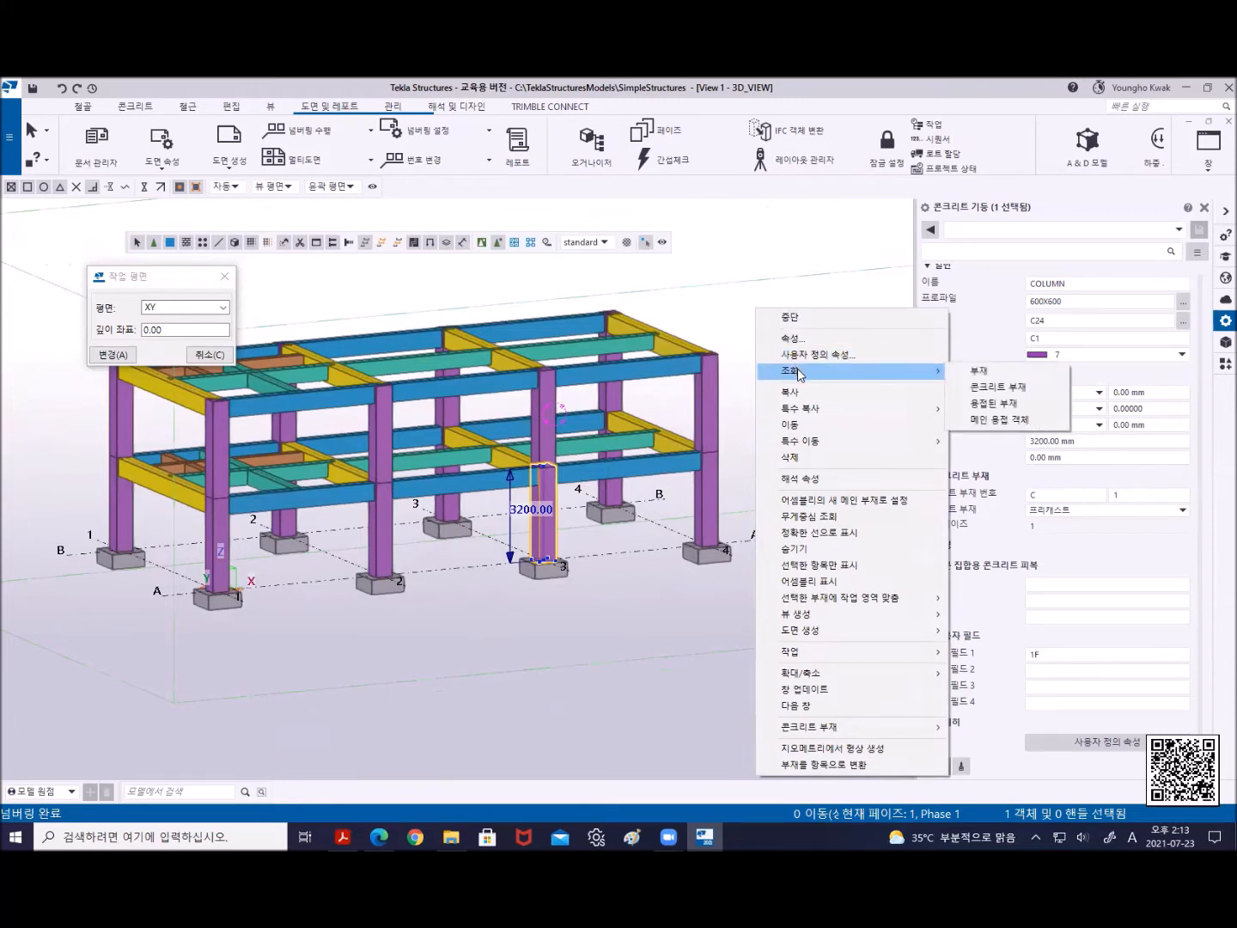
left_click(997, 393)
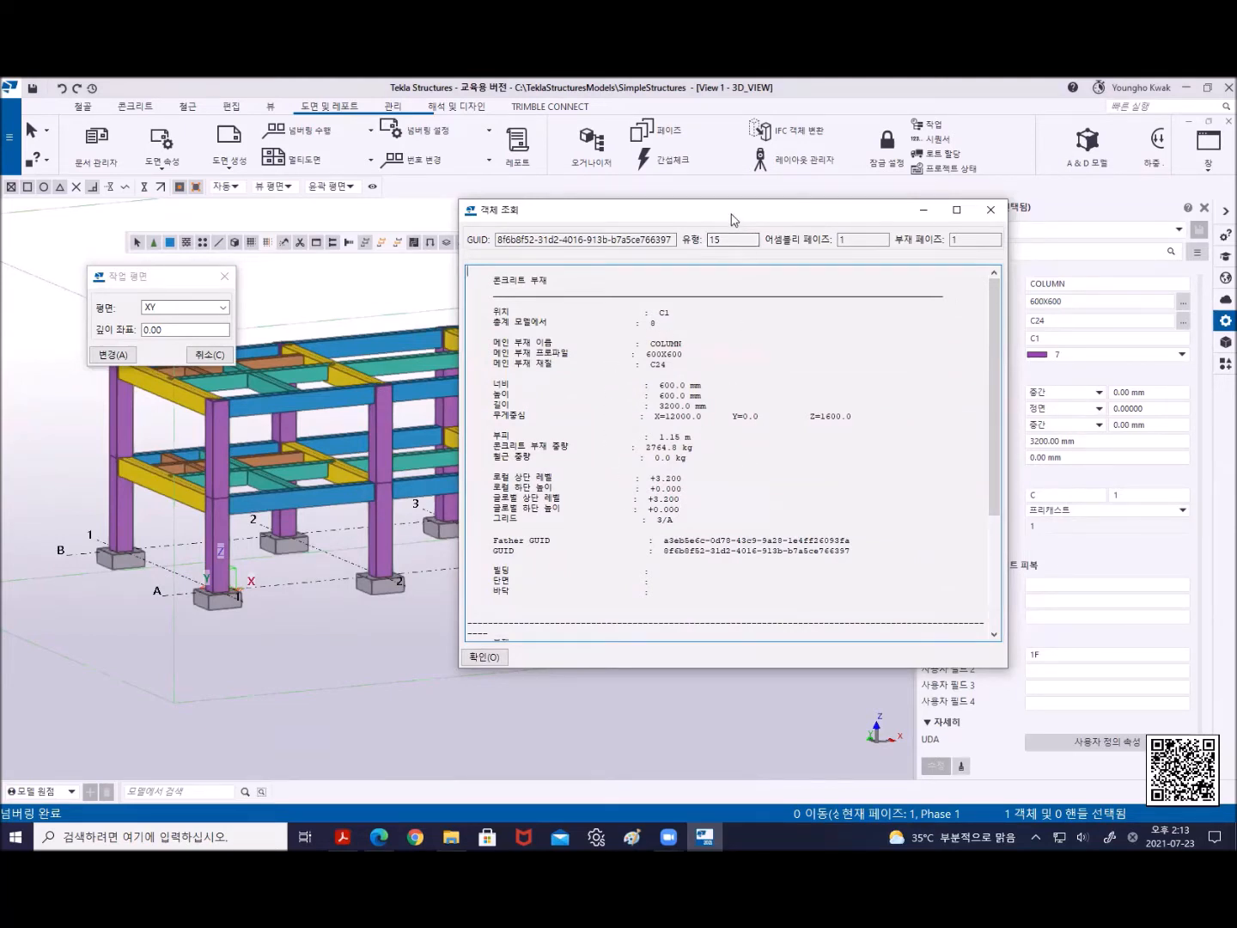
left_click_drag(727, 220, 662, 163)
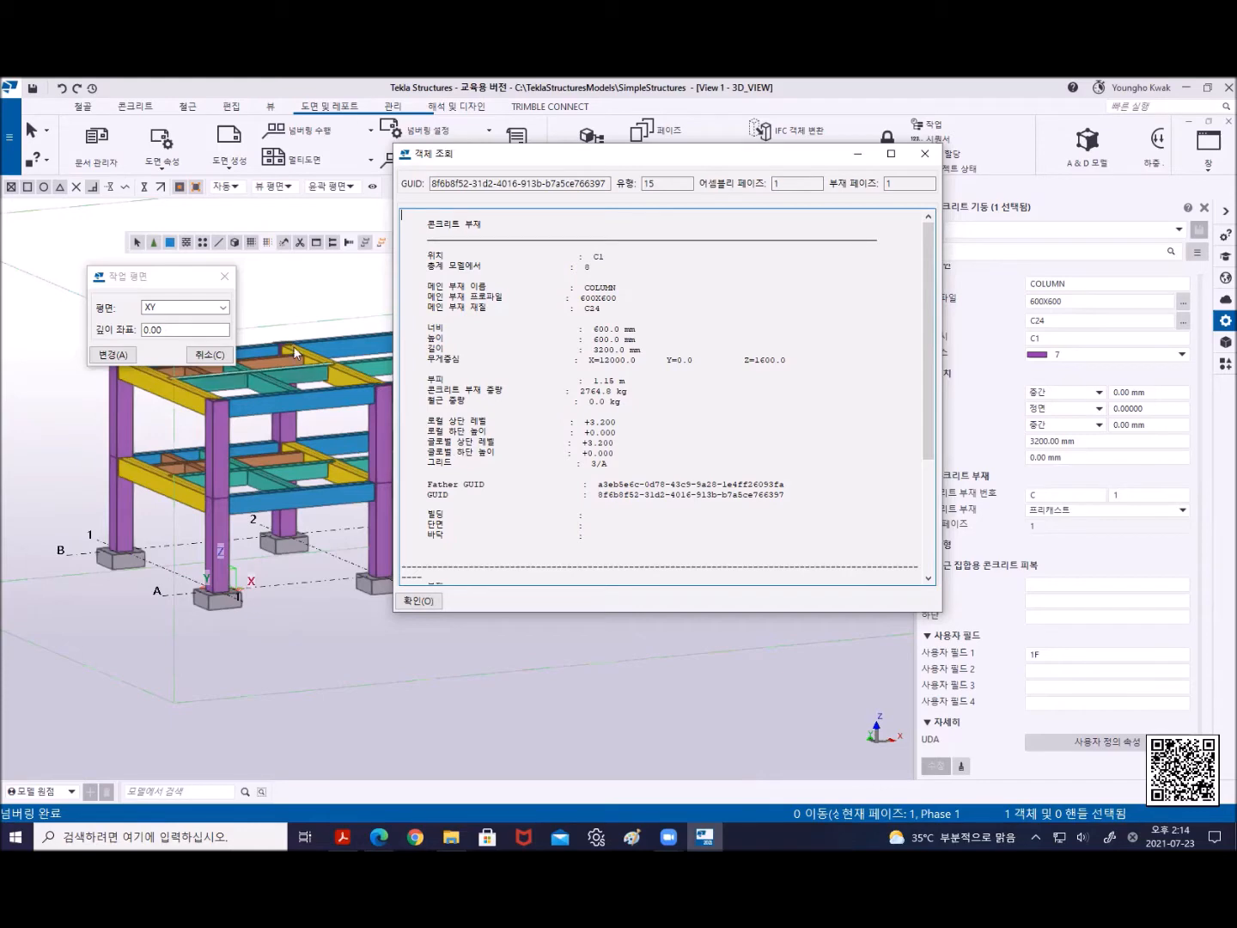
left_click(924, 156)
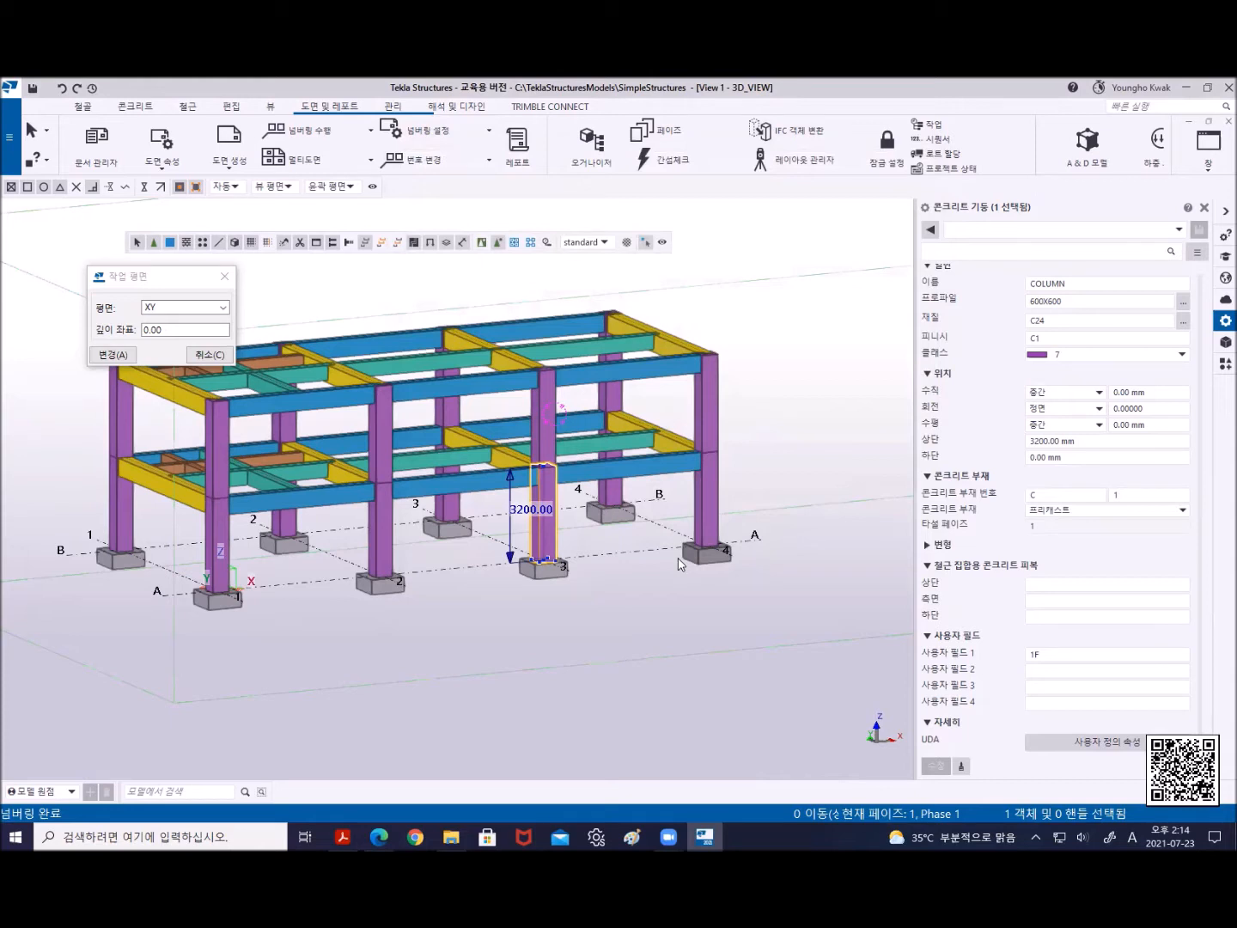
Select all objects in the model and run a clash check on them
left_click(464, 634)
middle_click_drag(469, 613, 561, 688)
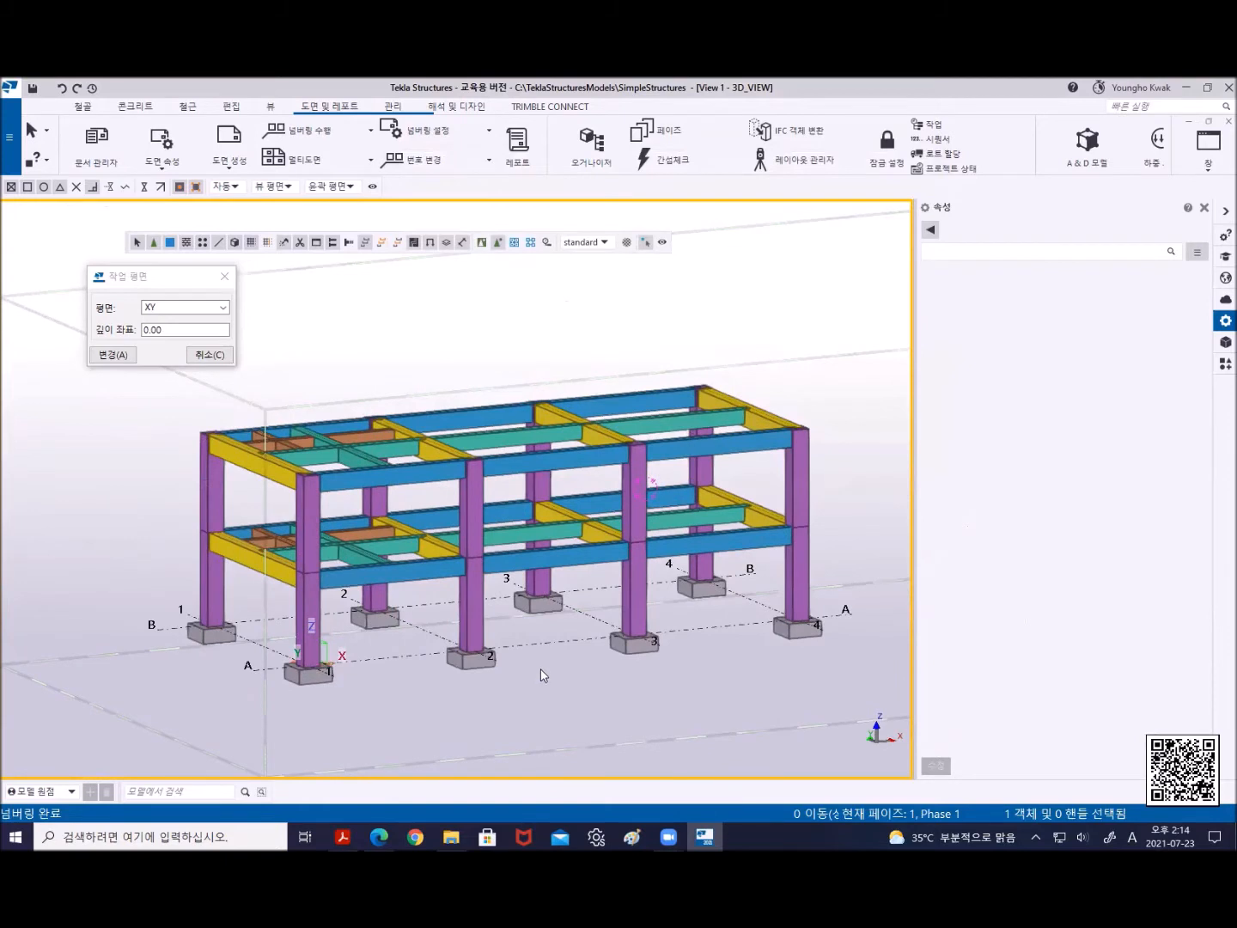
key("ctrl+a")
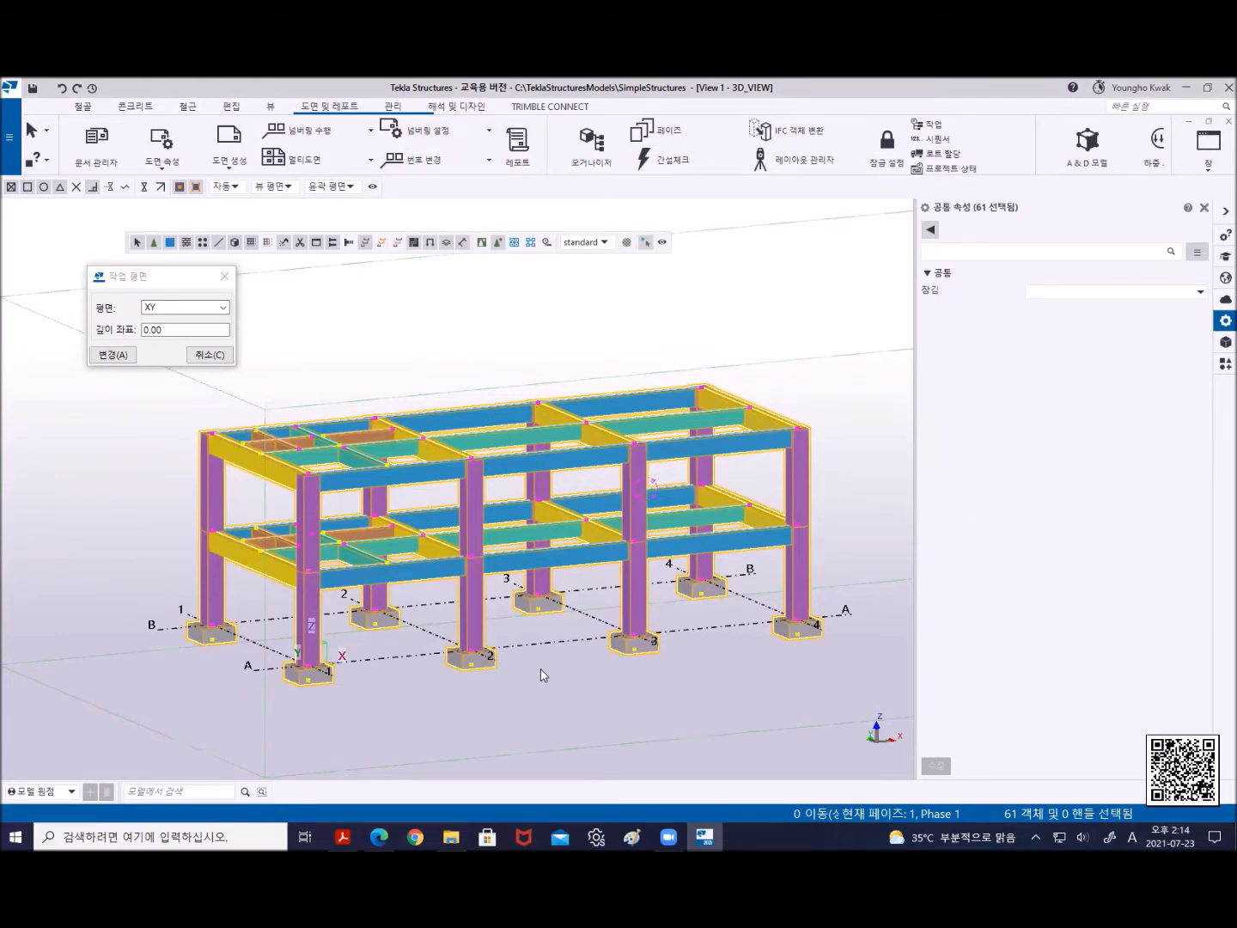
right_click(499, 289)
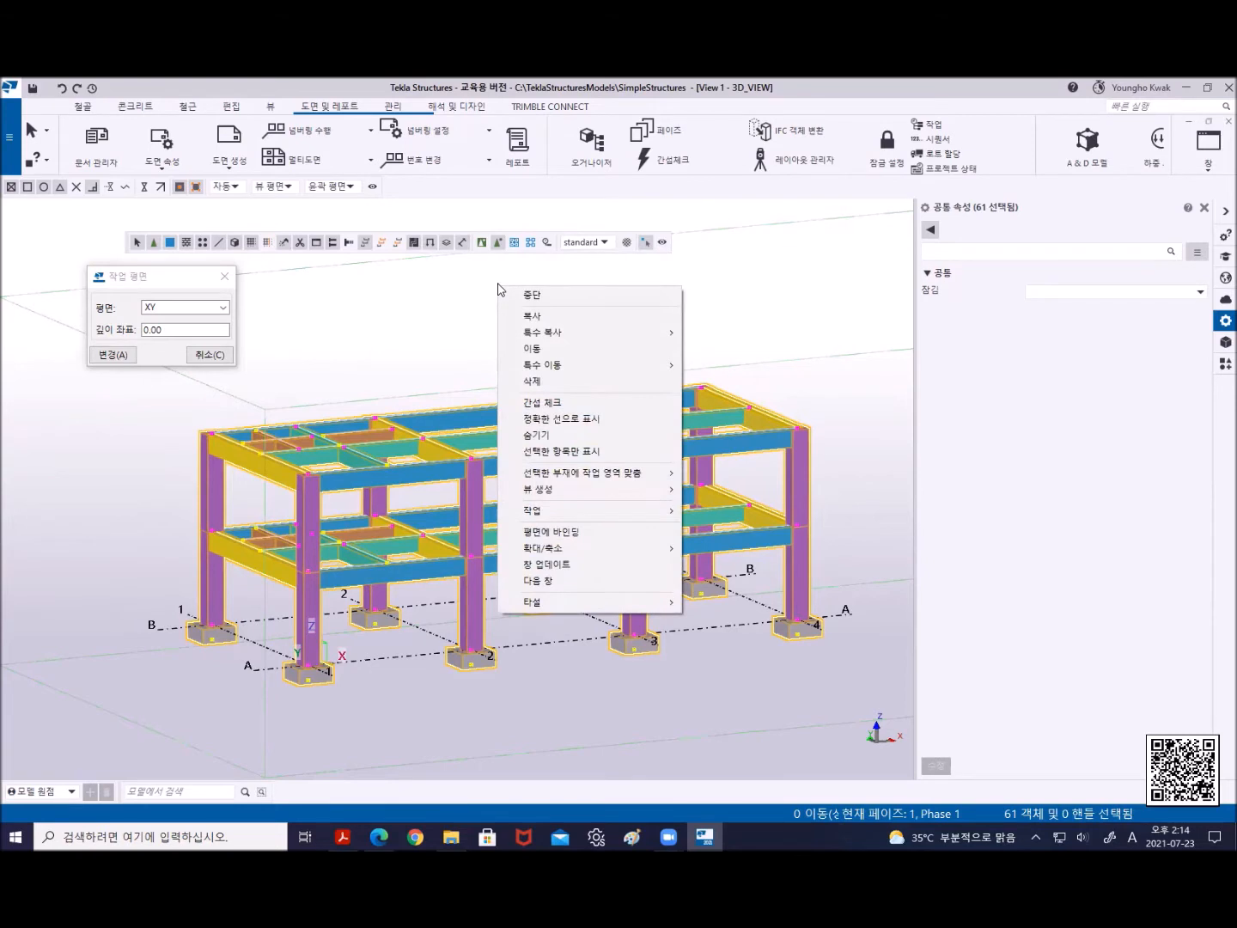
left_click(541, 409)
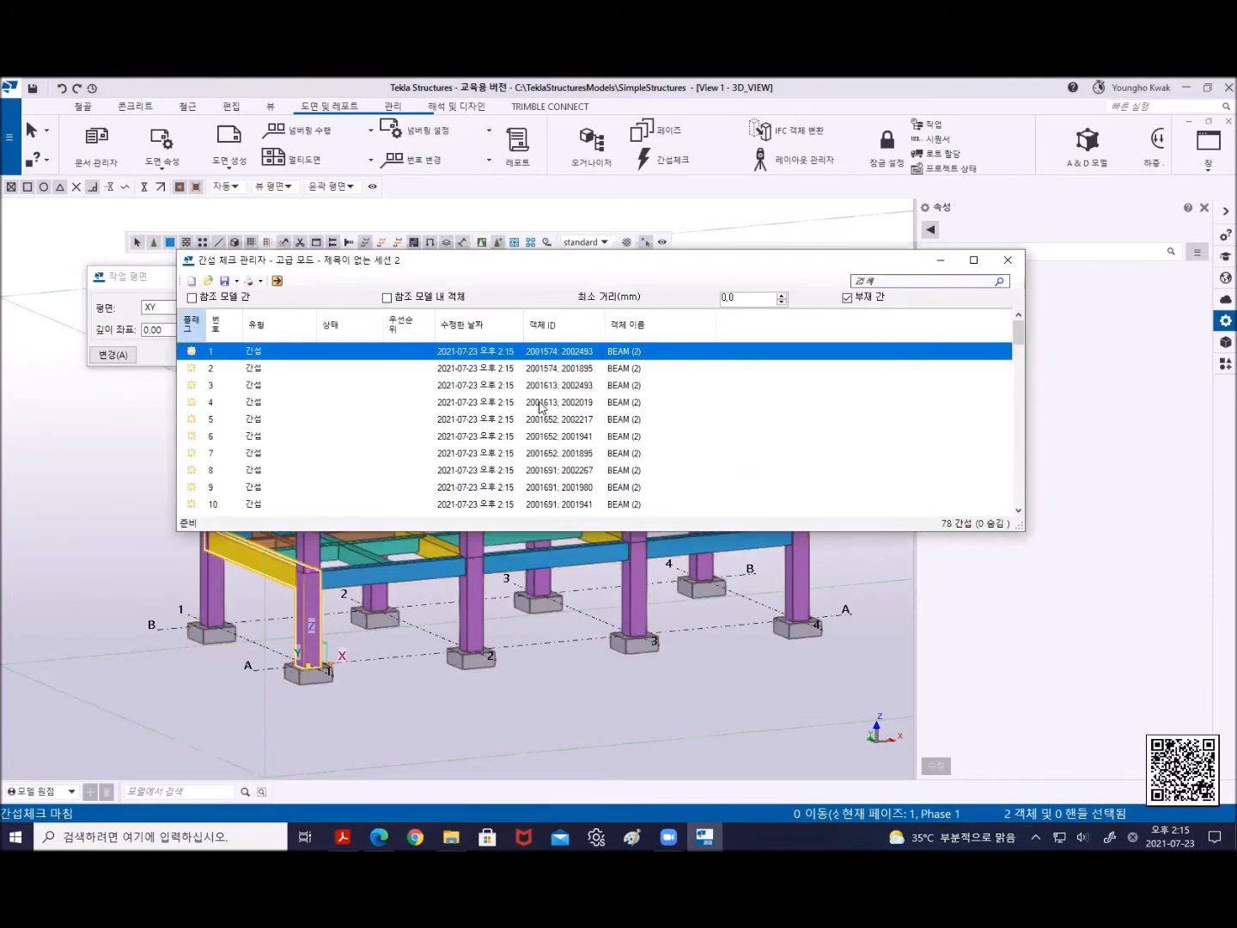
Go through the end of the clash list, selecting individual clashes between 70 and 77 to examine the affected beams in the model
scroll(980, 414, "down", 20)
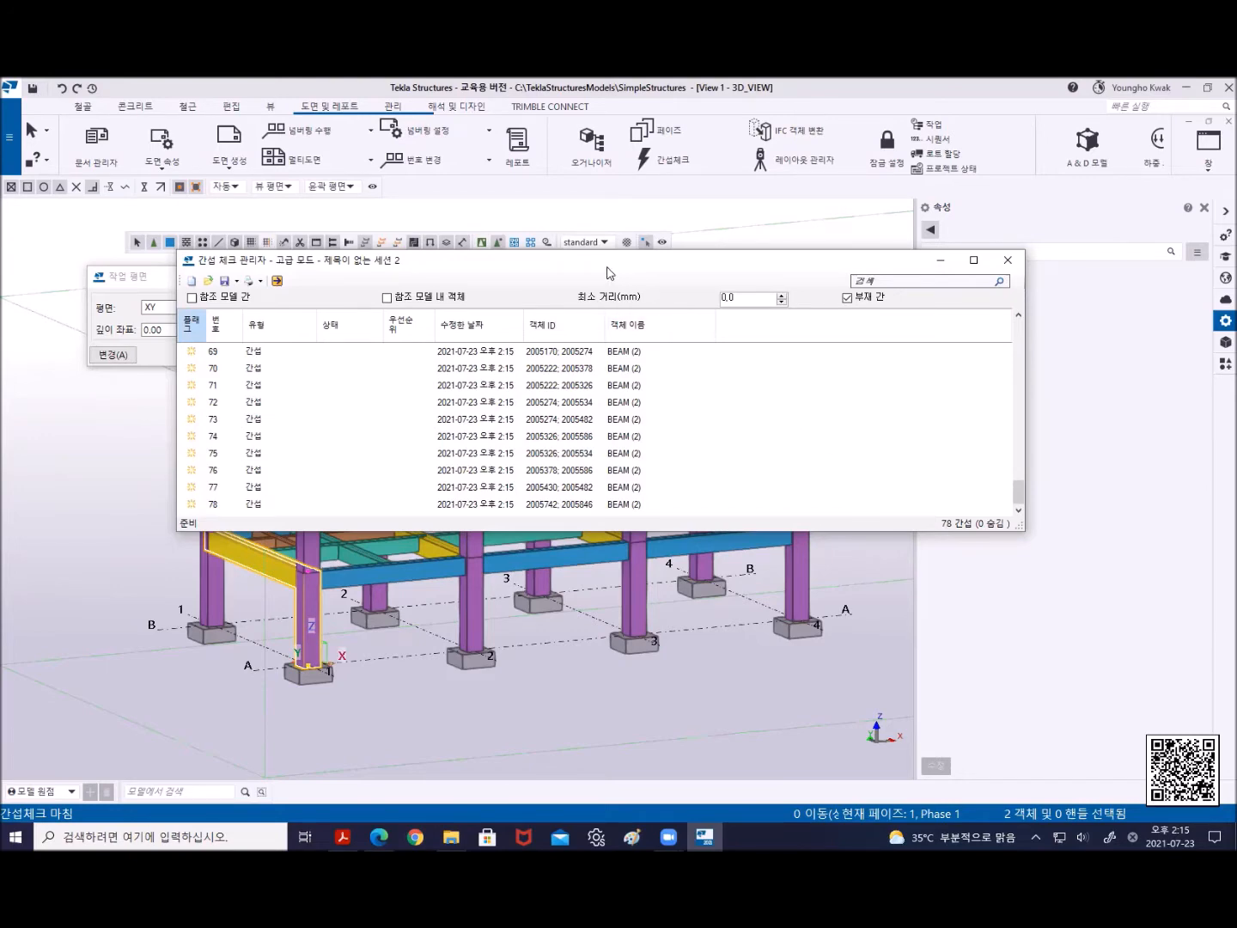
left_click_drag(608, 272, 956, 424)
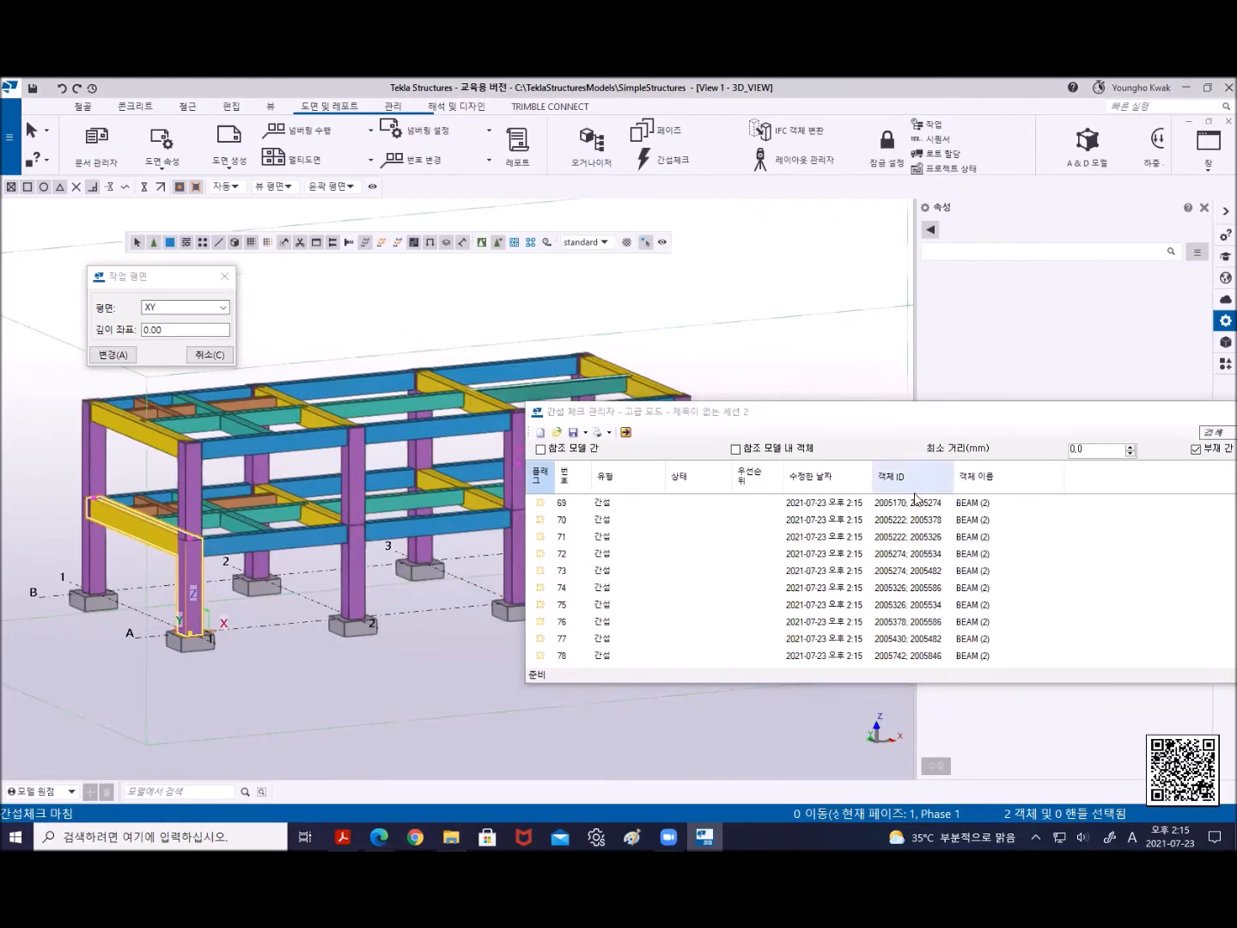
left_click(925, 520)
left_click(903, 537)
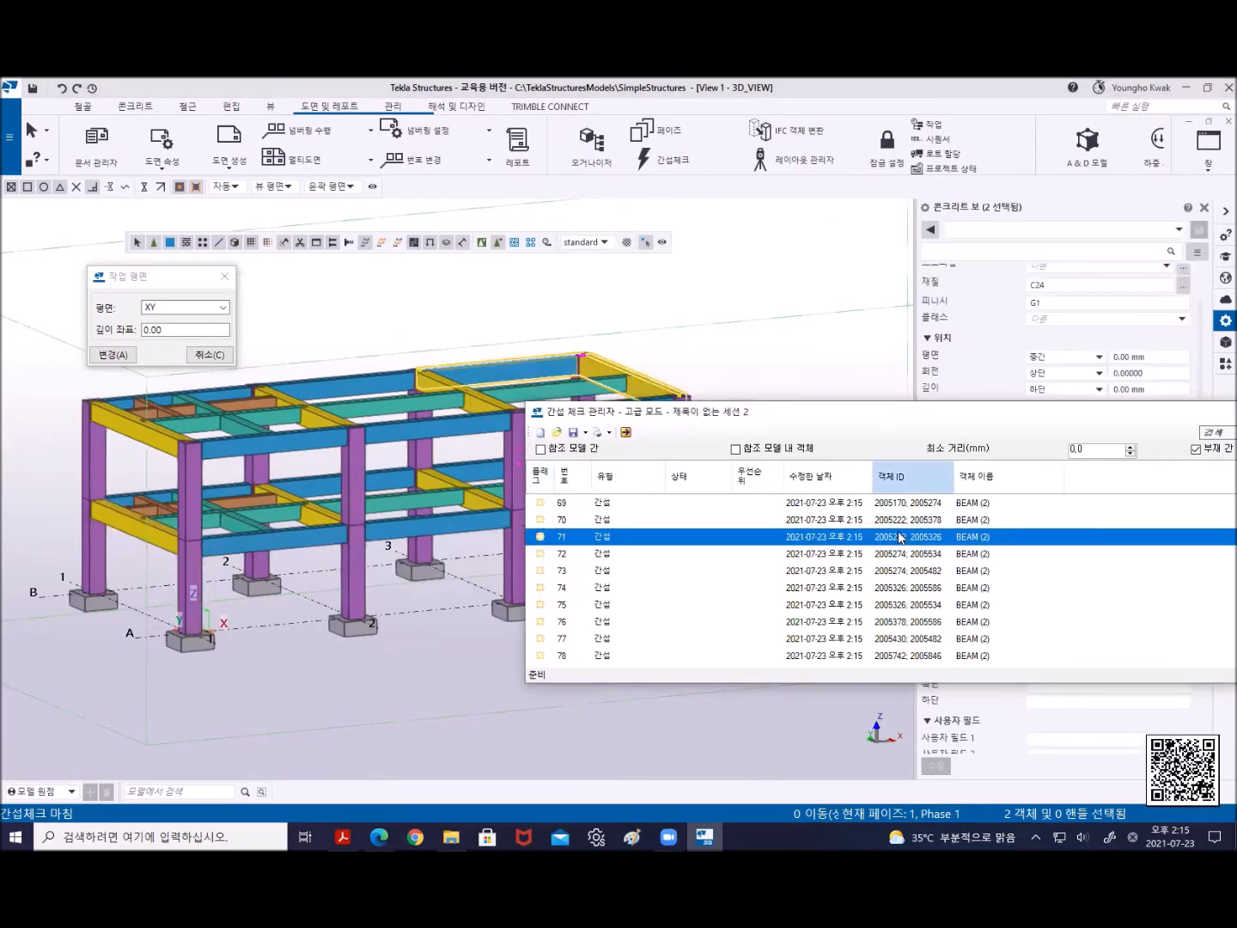
left_click_drag(777, 421, 690, 544)
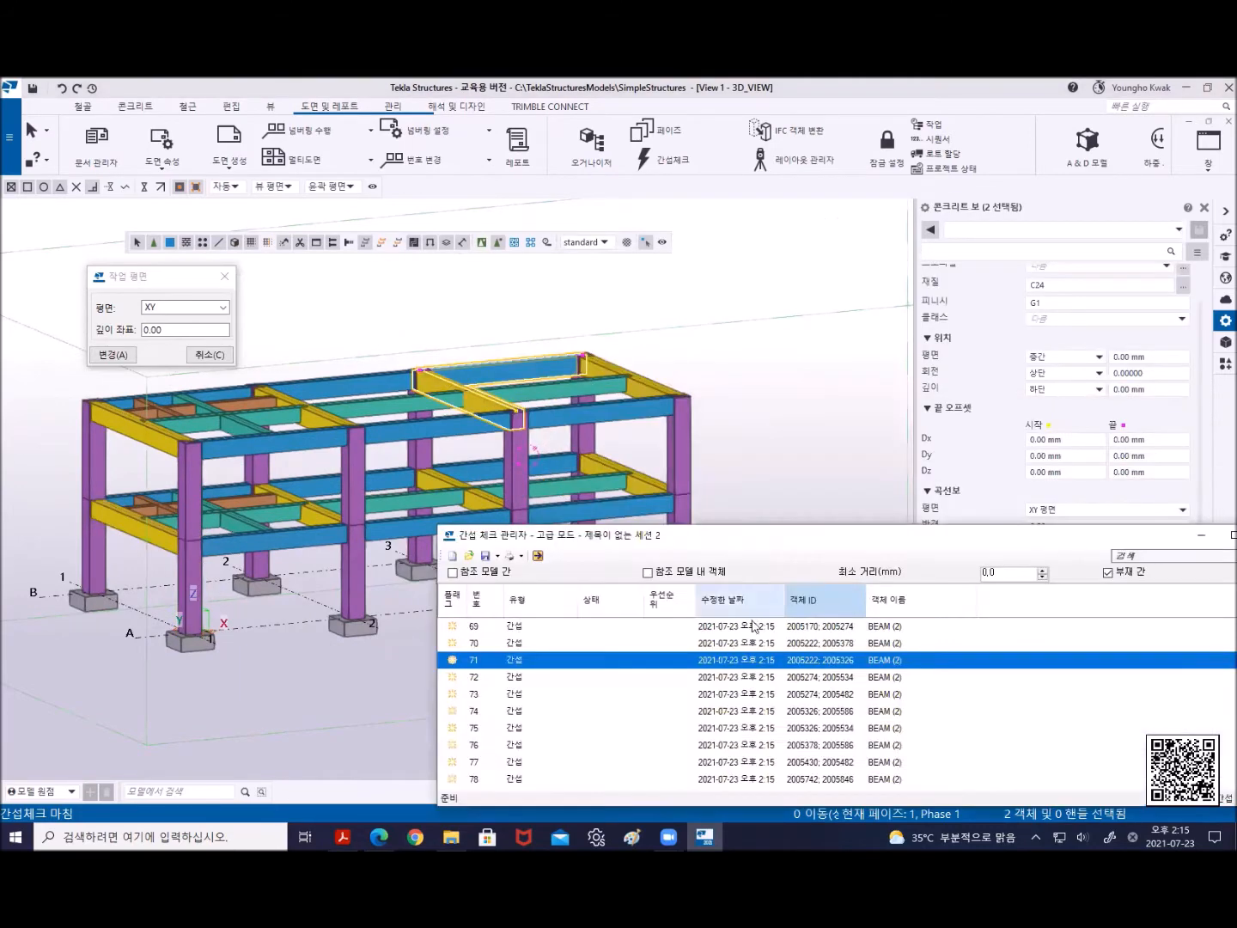
left_click(759, 676)
left_click(778, 696)
left_click(779, 727)
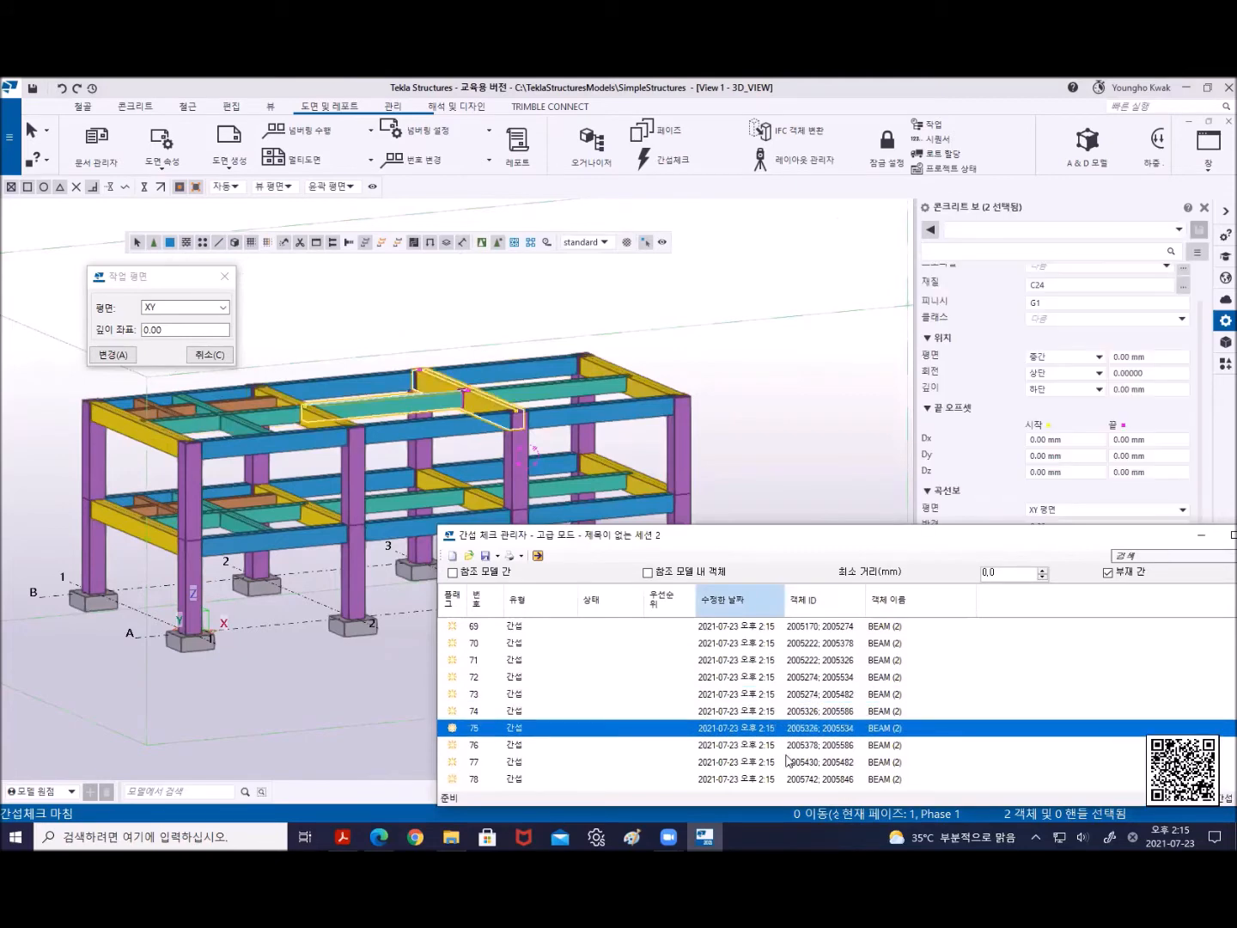
left_click(786, 759)
left_click(790, 730)
left_click(790, 694)
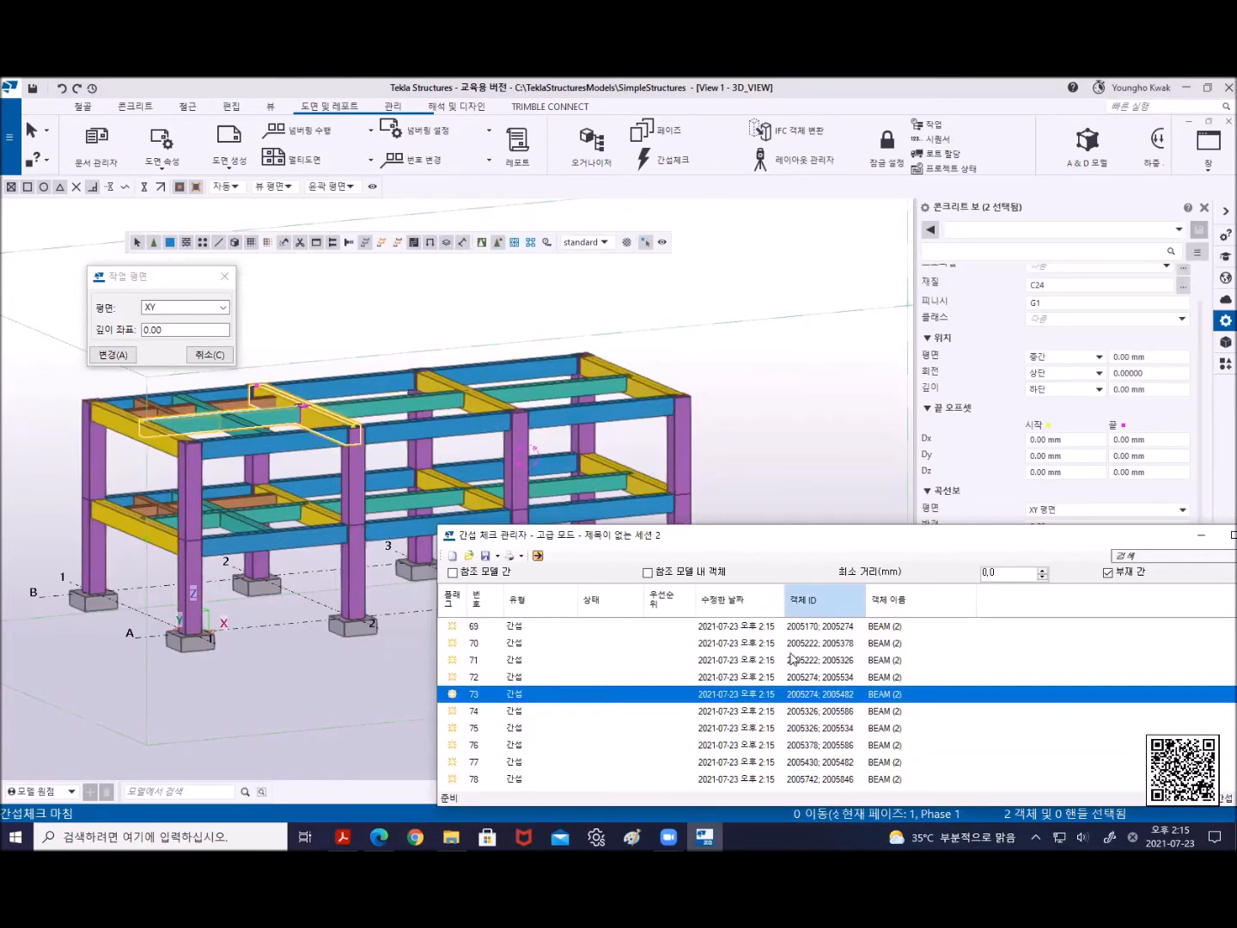
left_click(791, 659)
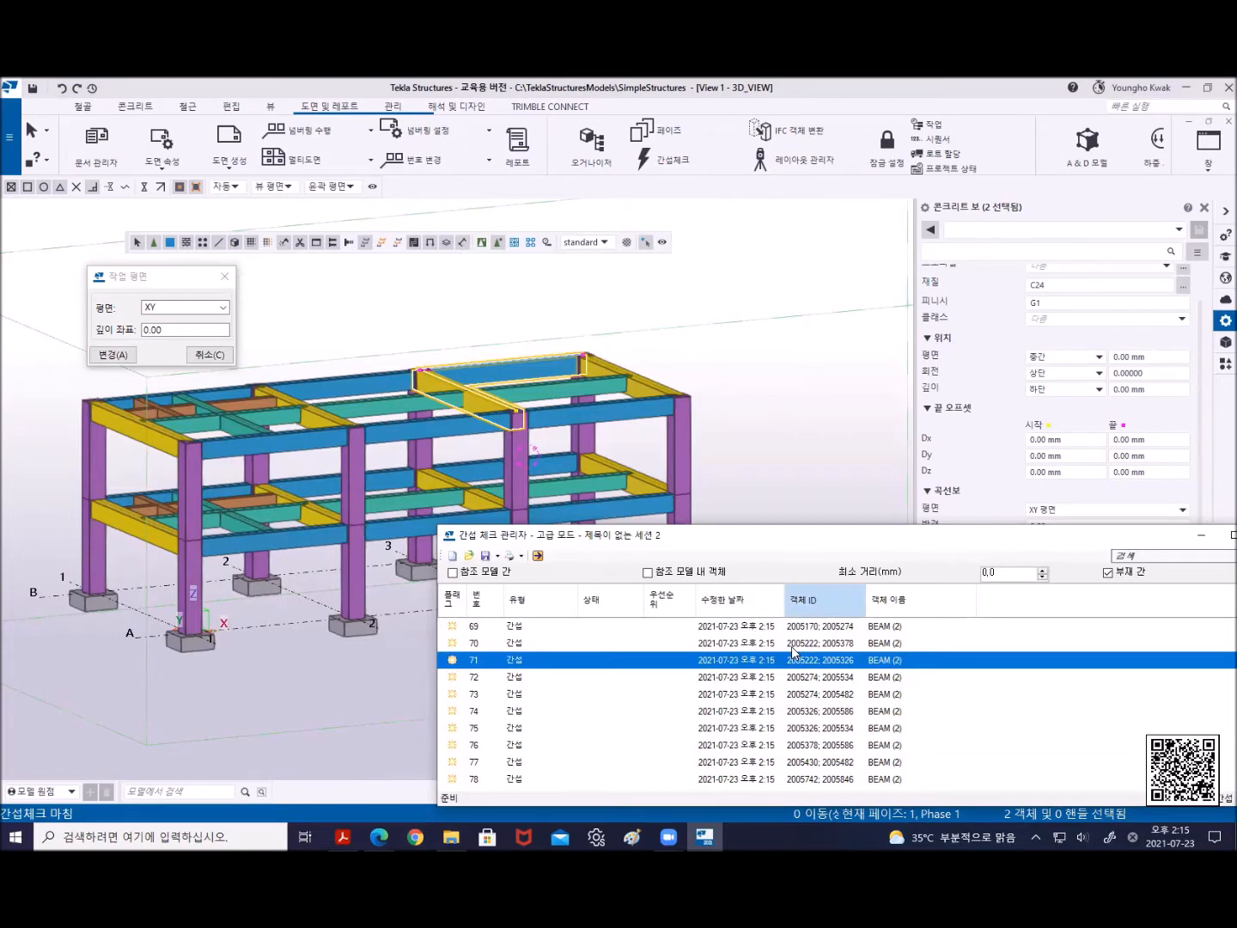
Close the clash check manager without saving the session
left_click_drag(800, 537, 746, 297)
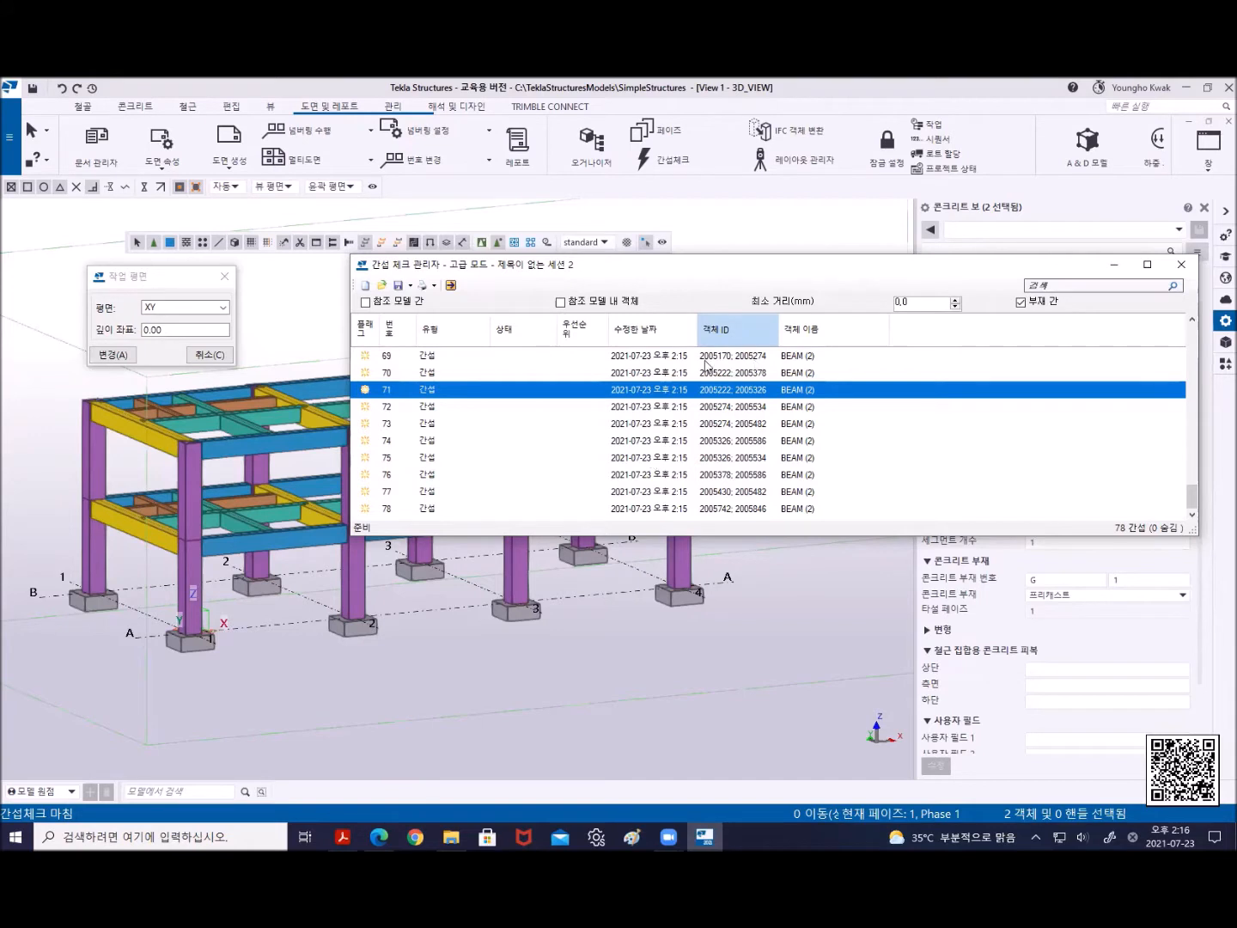
left_click(1180, 267)
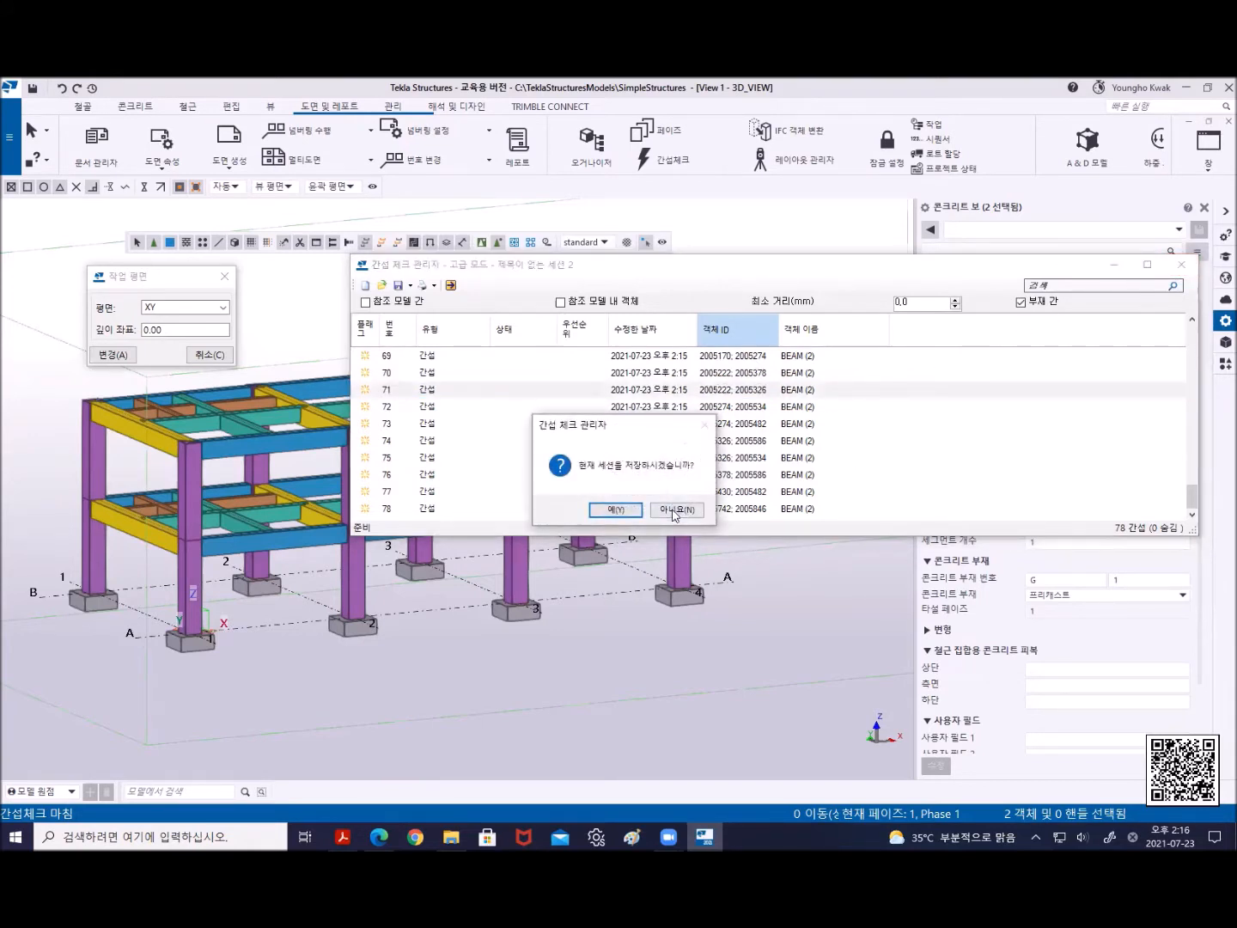
left_click(675, 511)
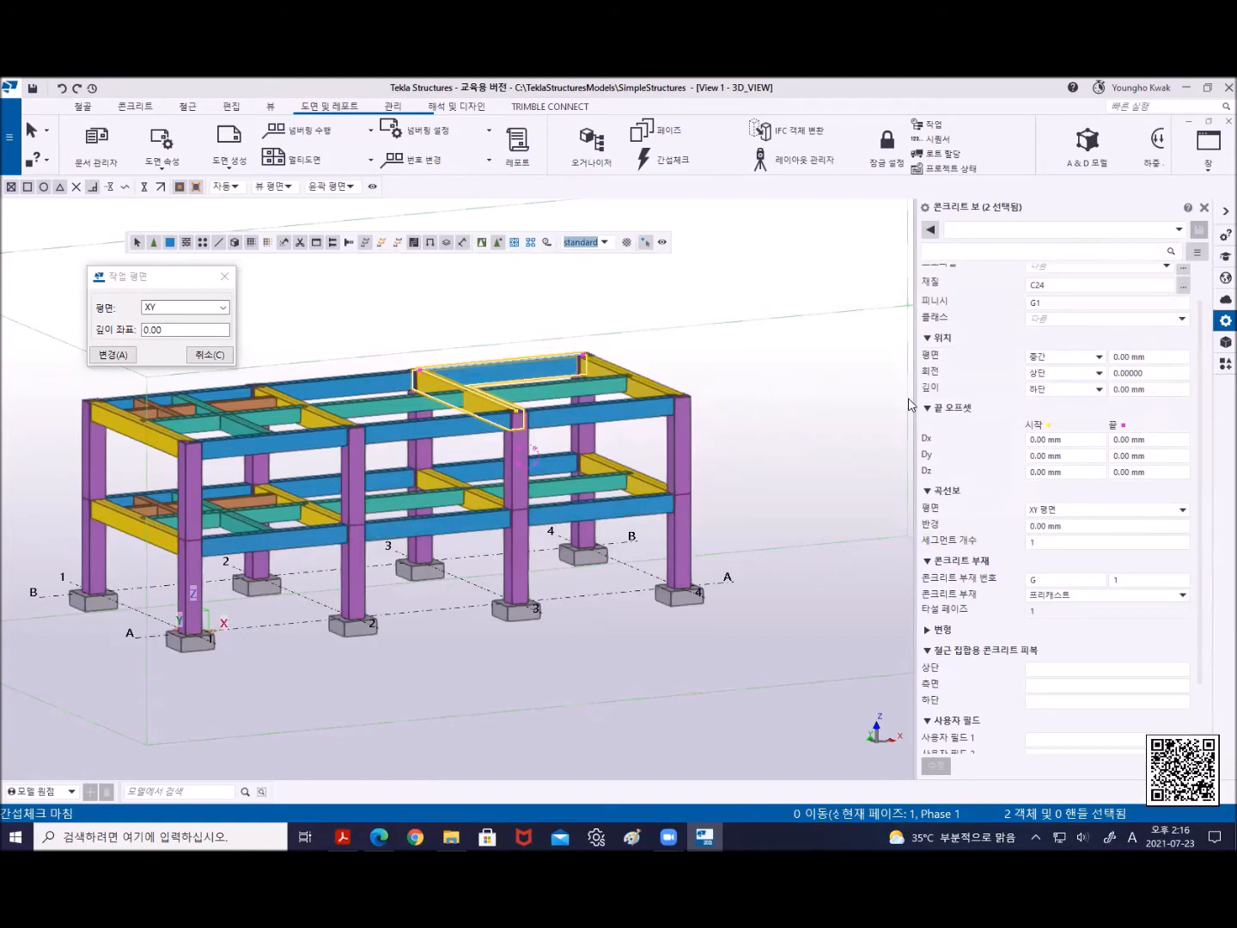
Close the beam properties, open the applications and components catalog, and browse its precast and ungrouped items
left_click(1202, 207)
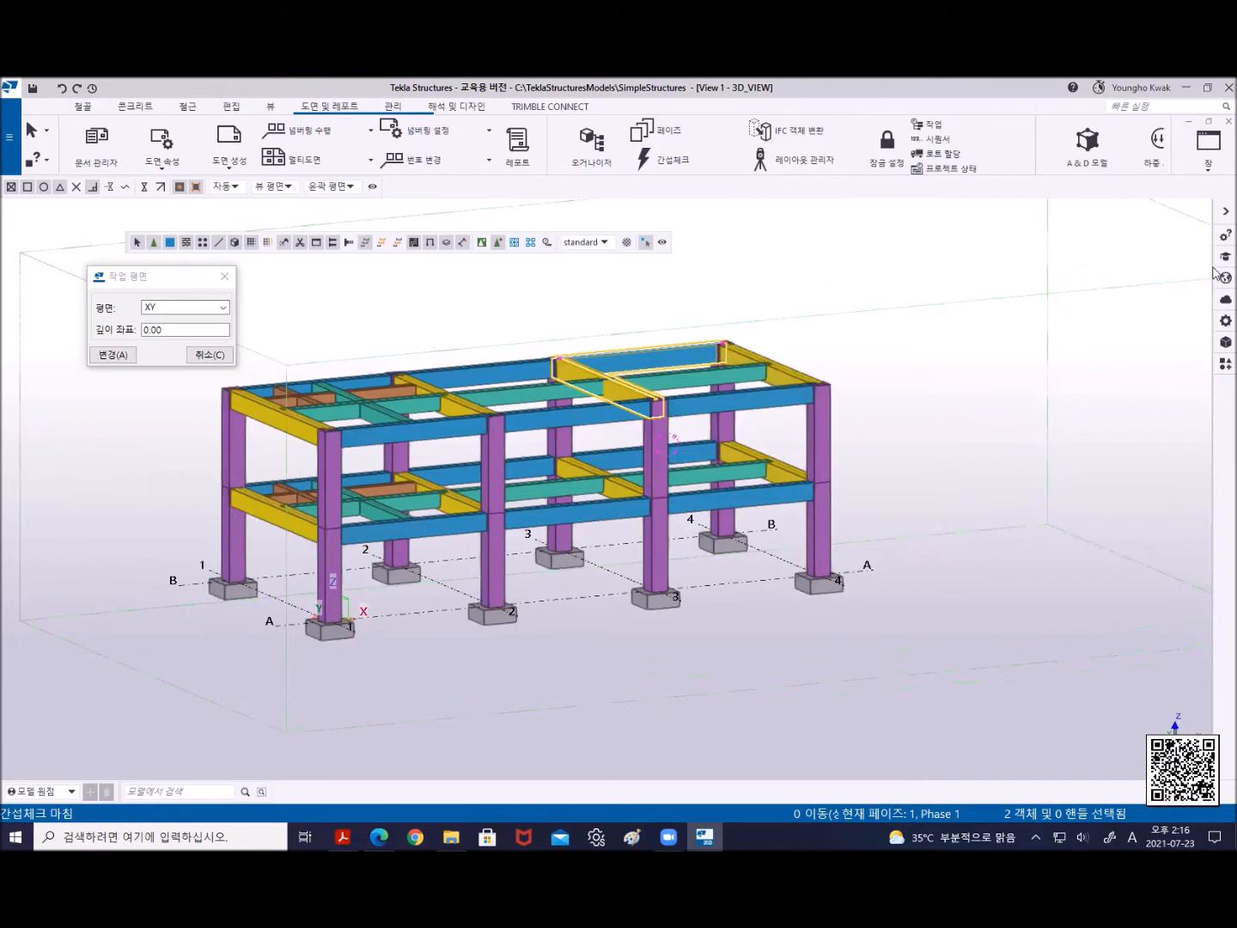
left_click(1224, 366)
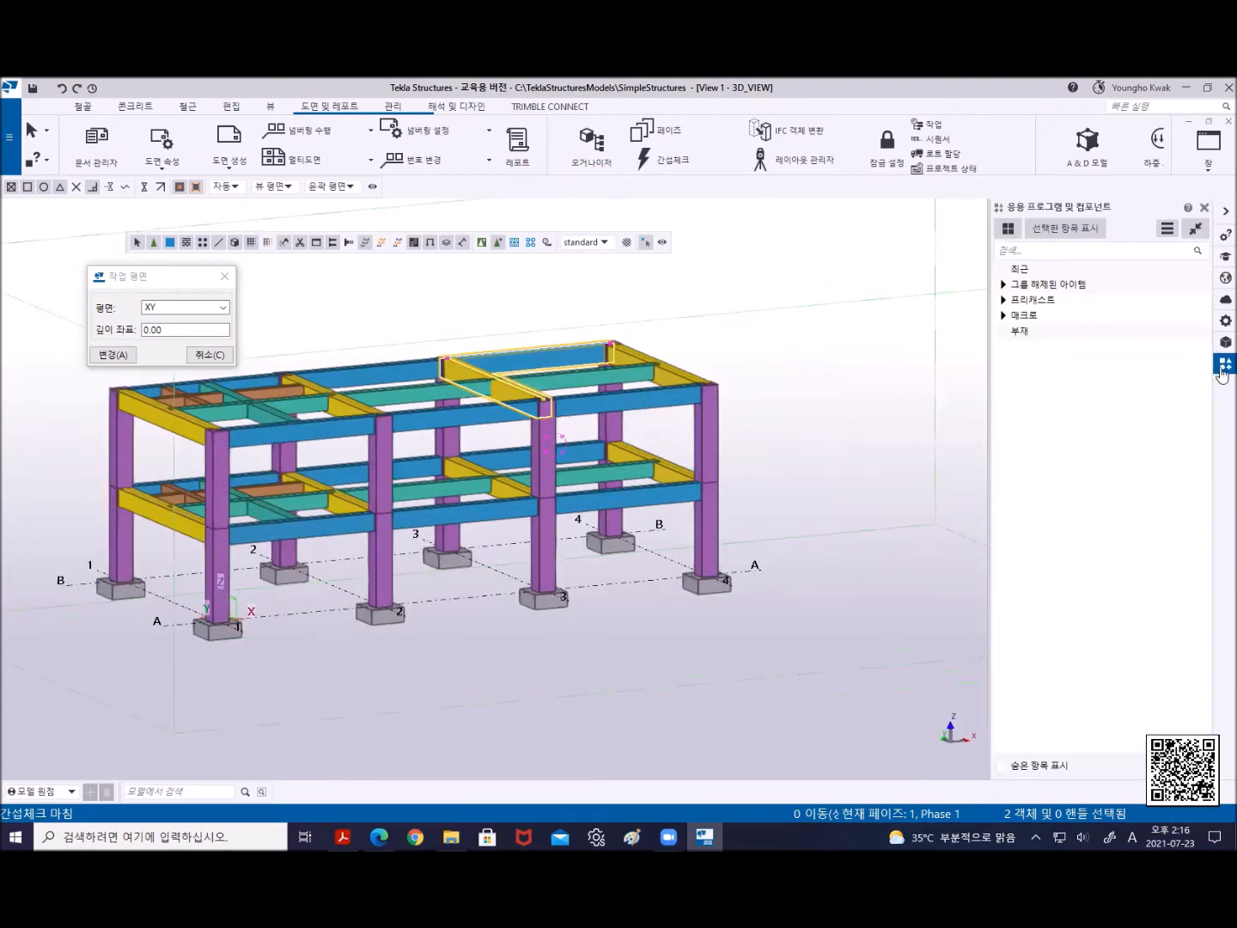
left_click(1004, 300)
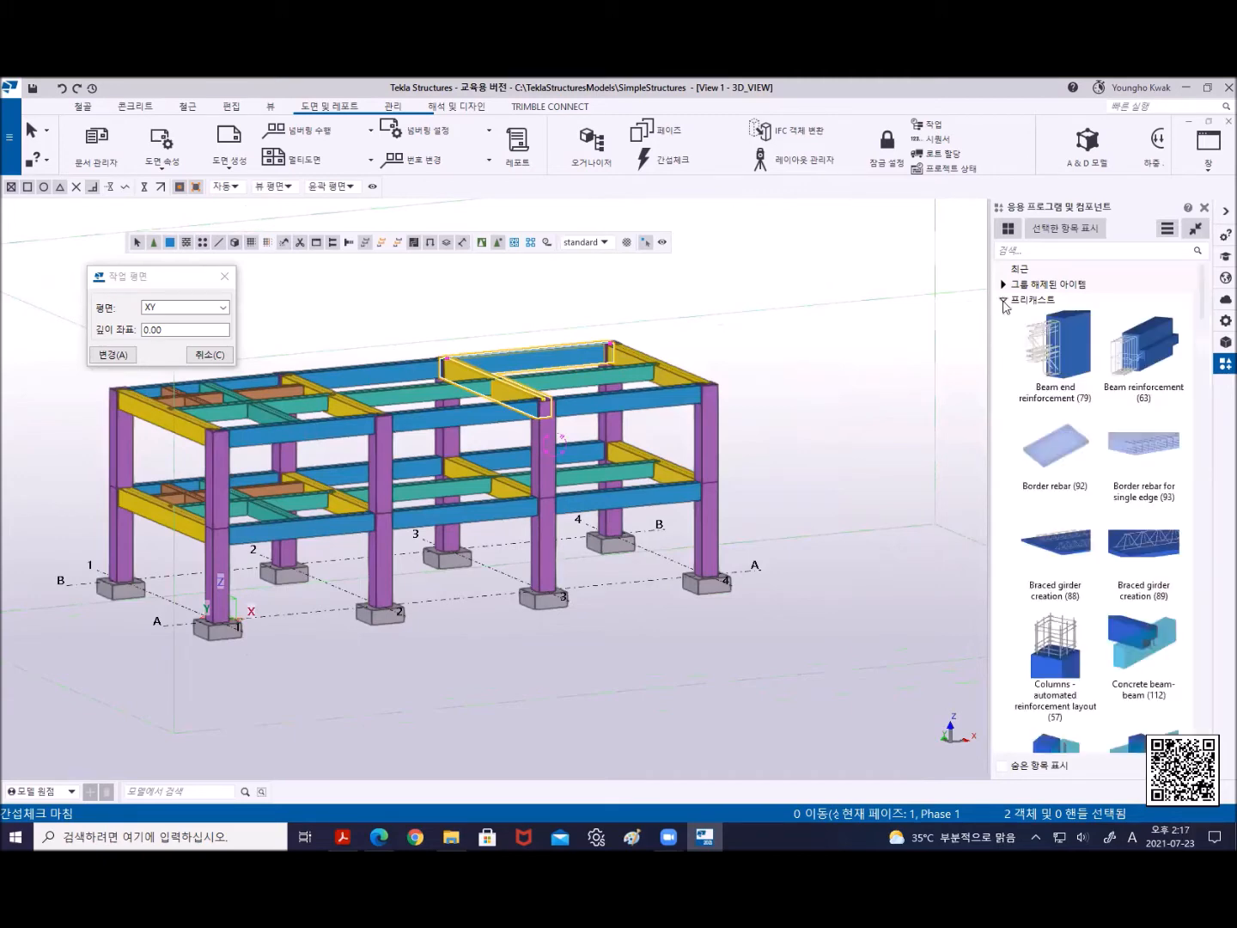
scroll(1135, 477, "down", 5)
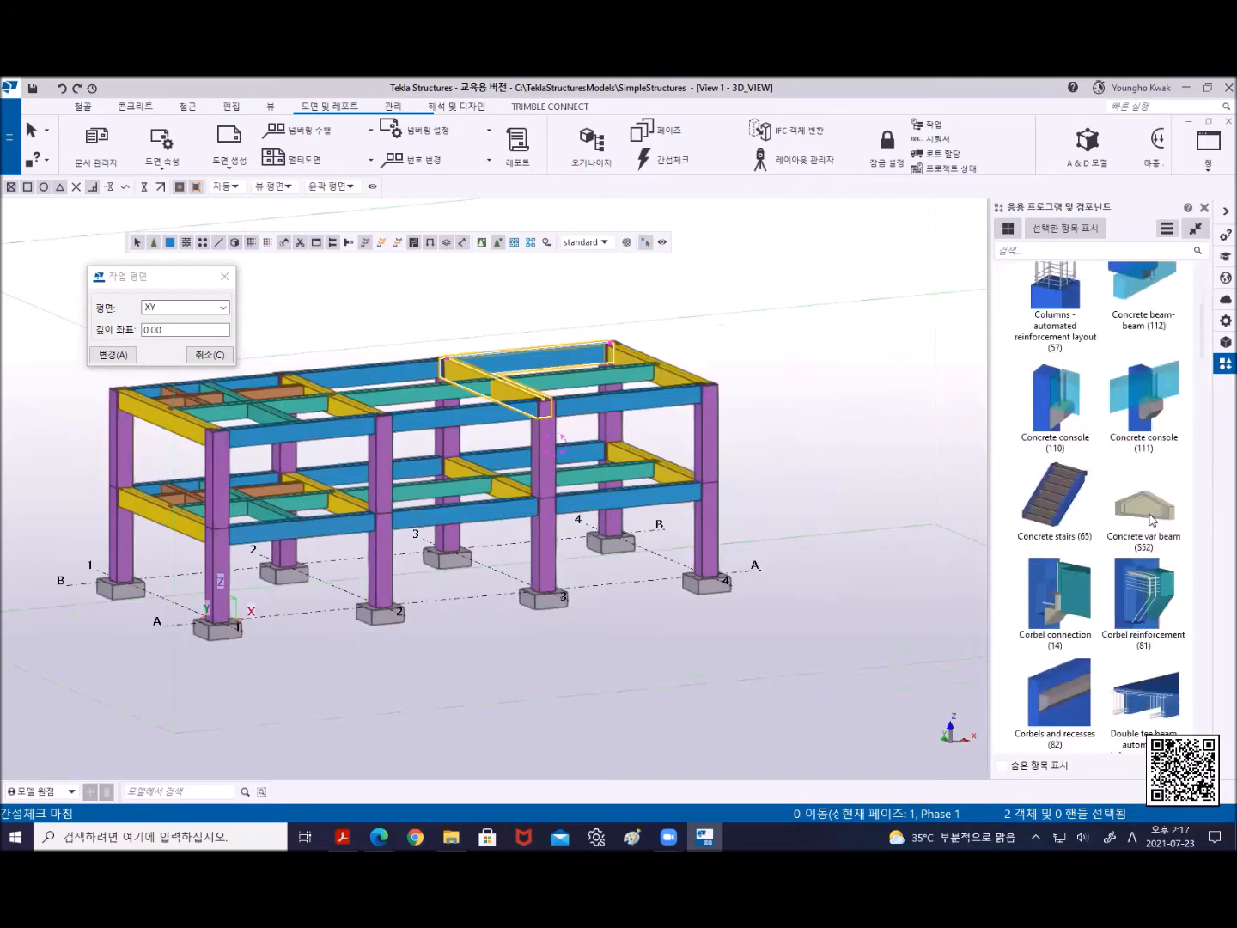
scroll(1134, 511, "down", 10)
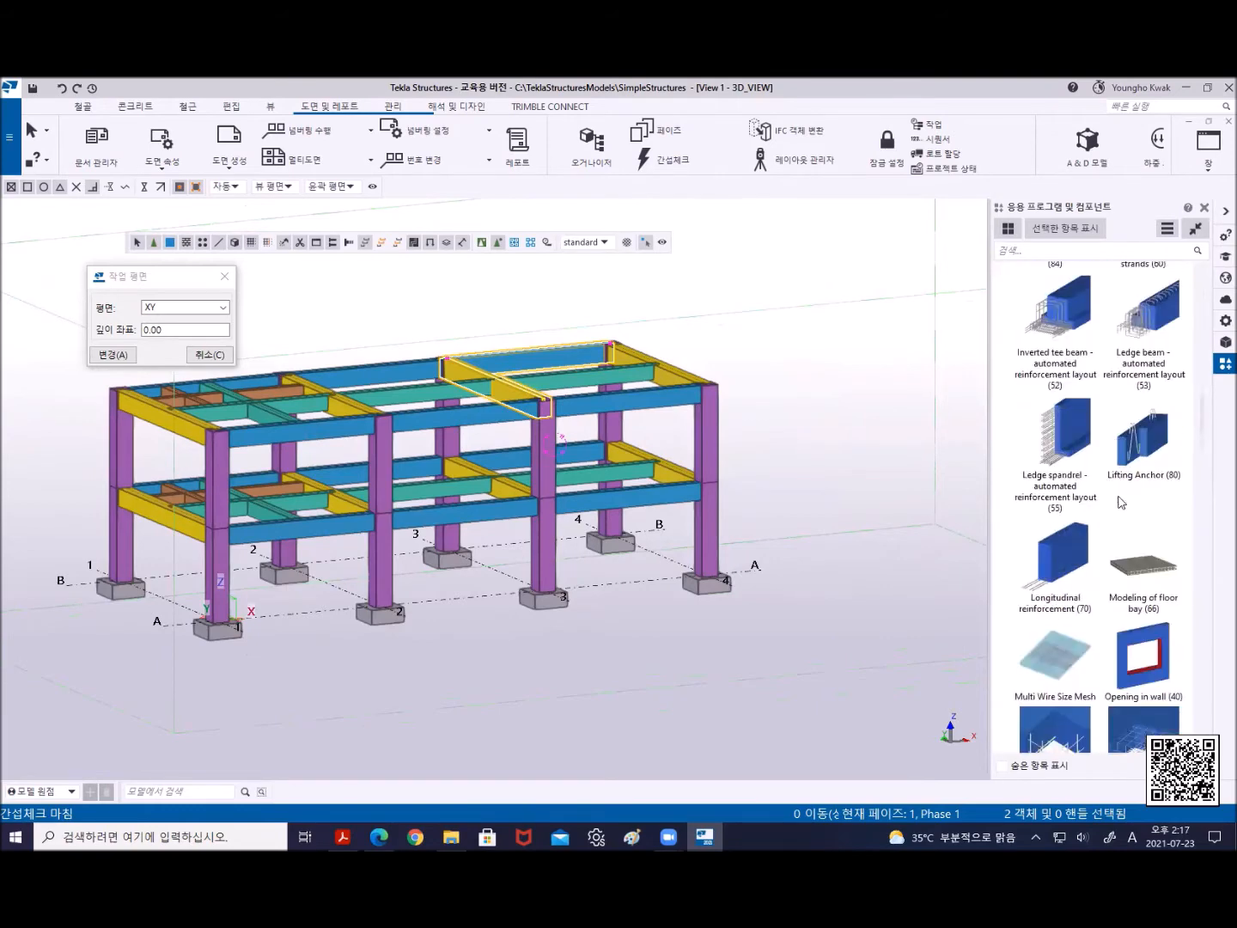
scroll(1122, 502, "down", 10)
scroll(1096, 495, "down", 3)
scroll(1095, 495, "up", 20)
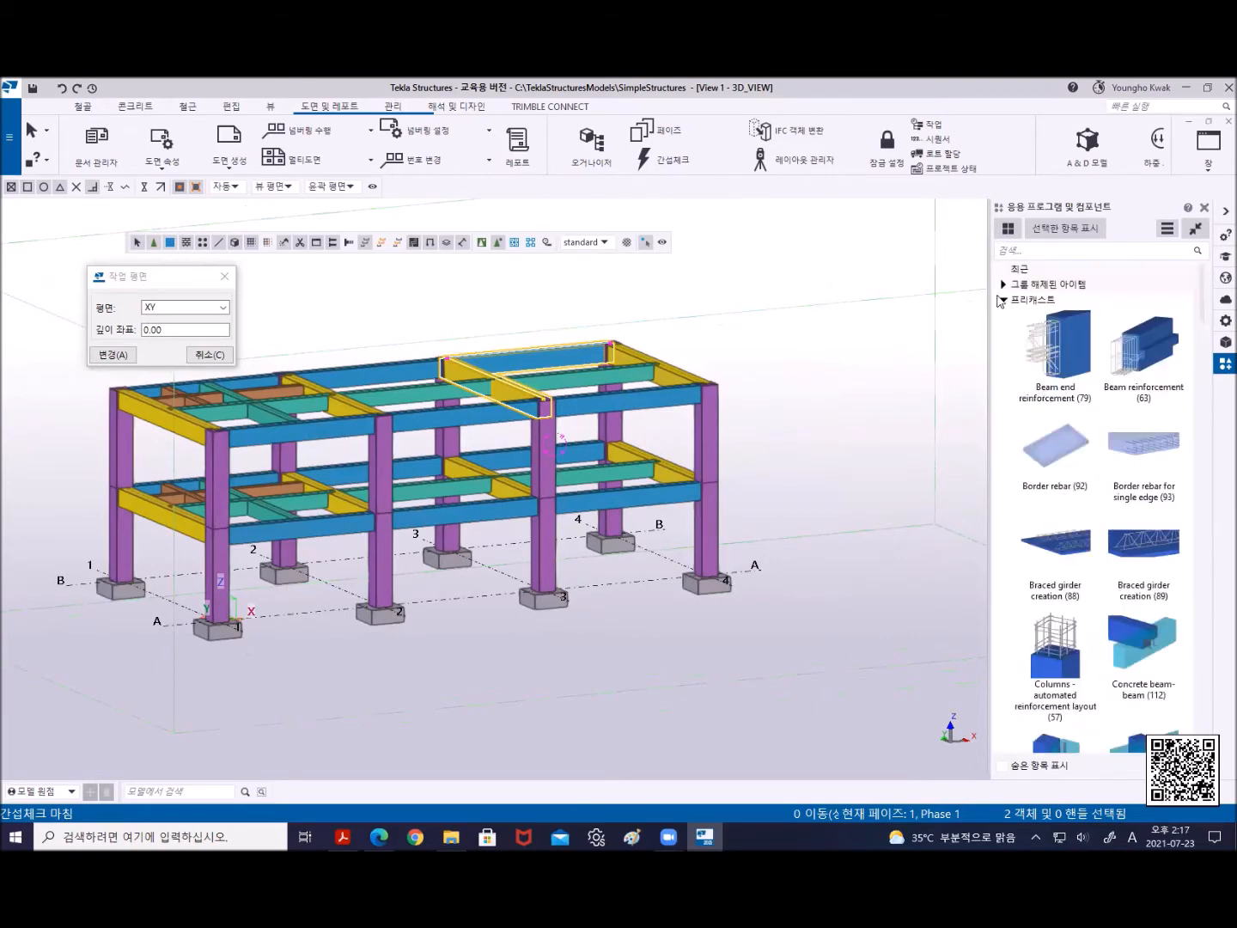
left_click(1003, 282)
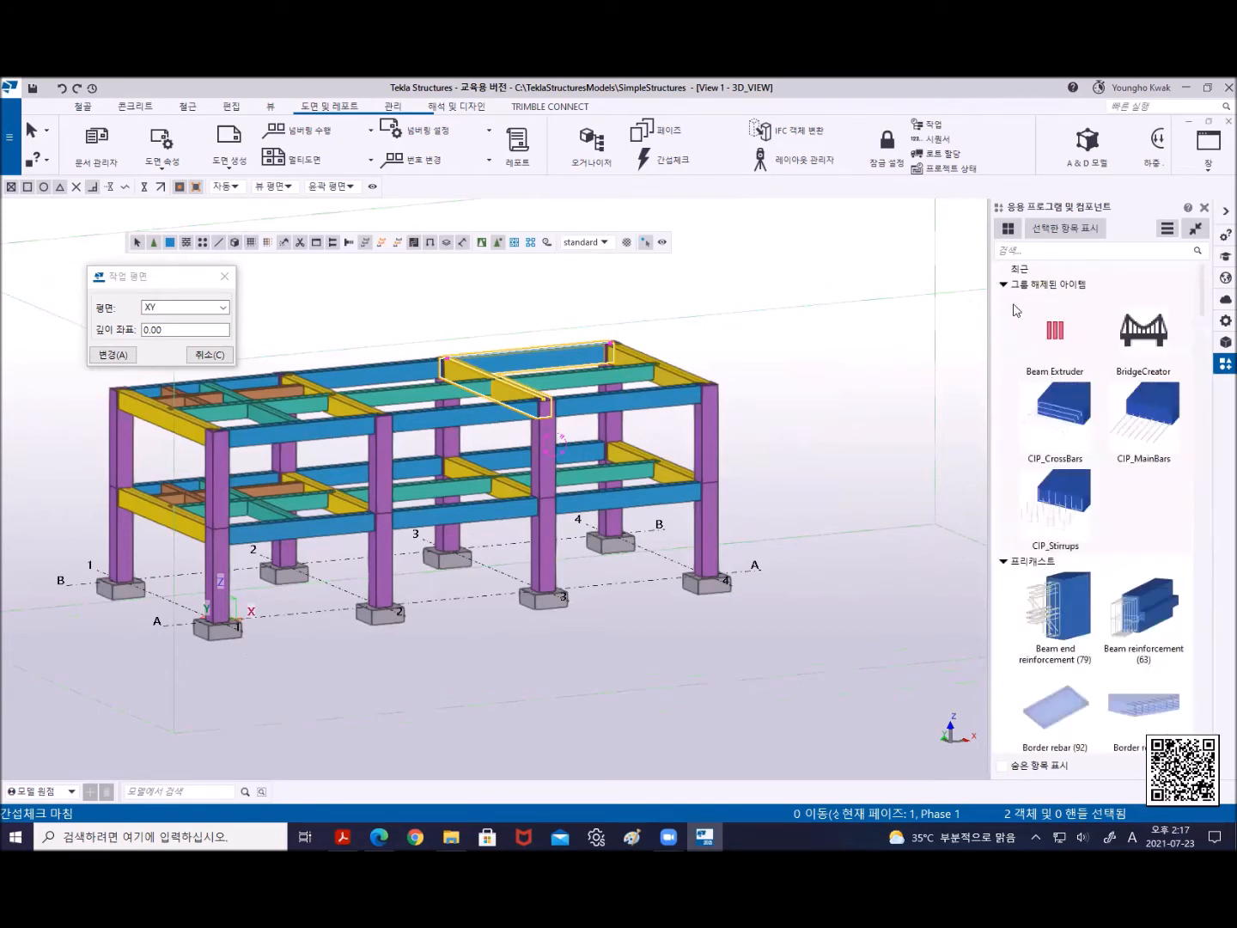
left_click(1002, 284)
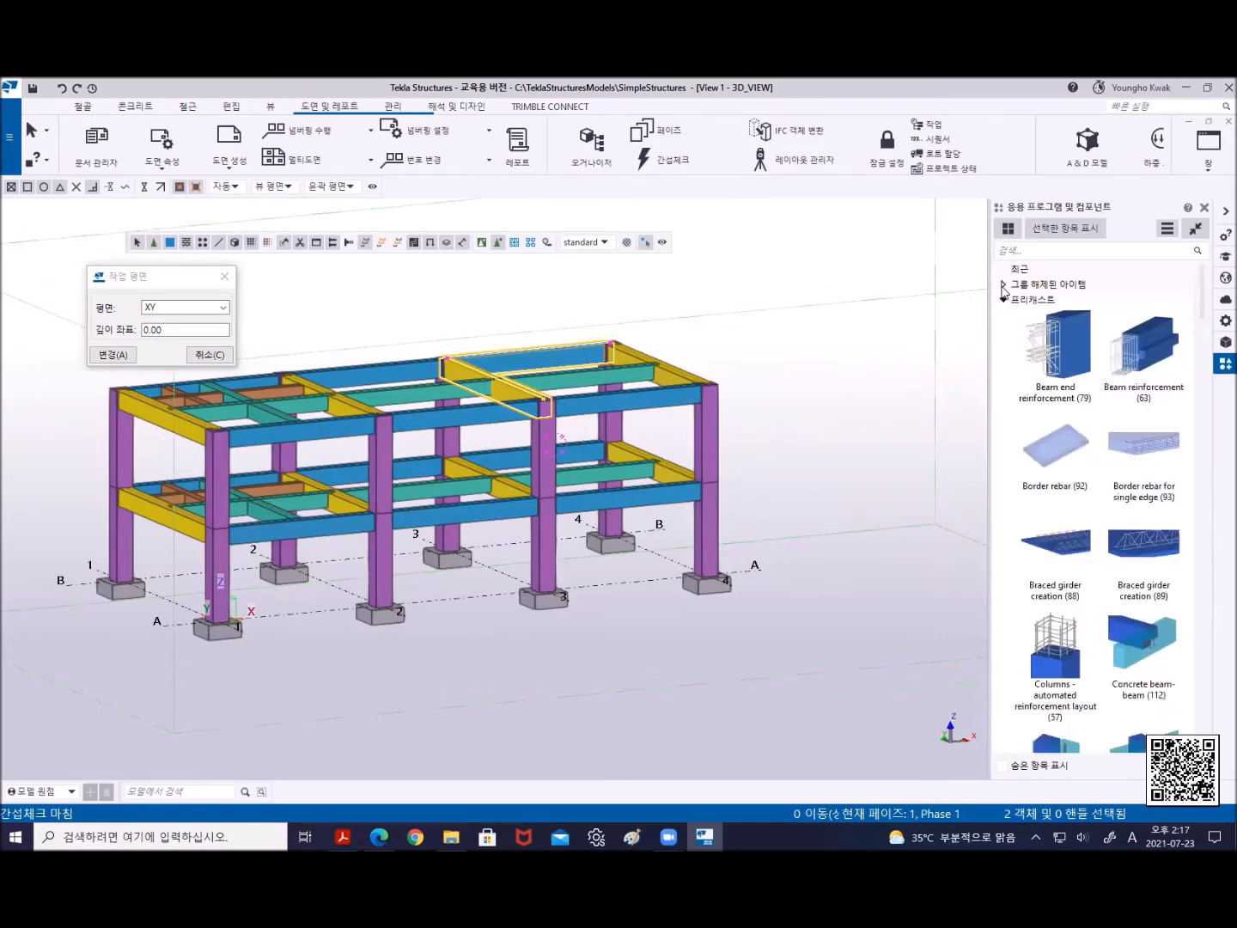
left_click(1003, 299)
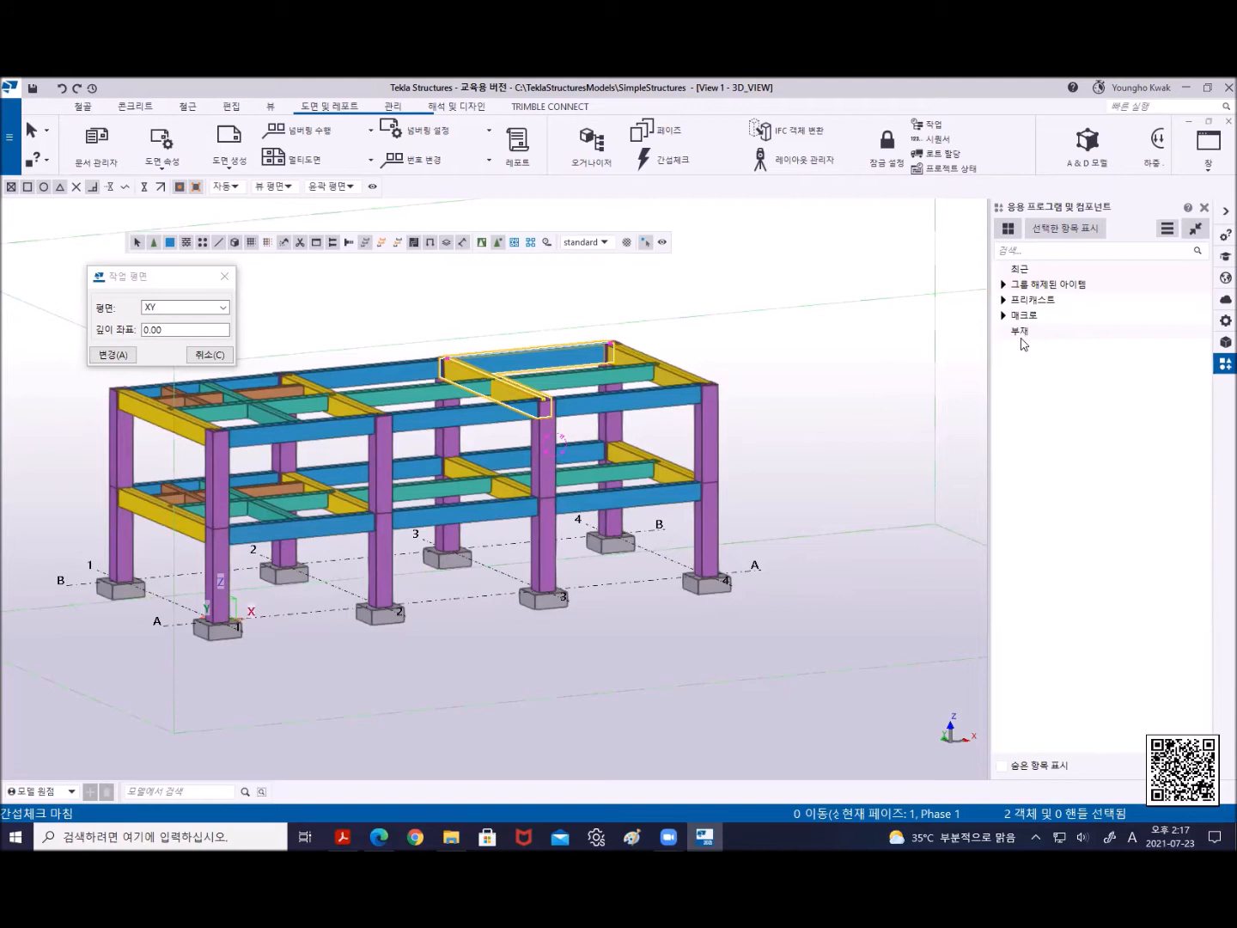
left_click(1031, 251)
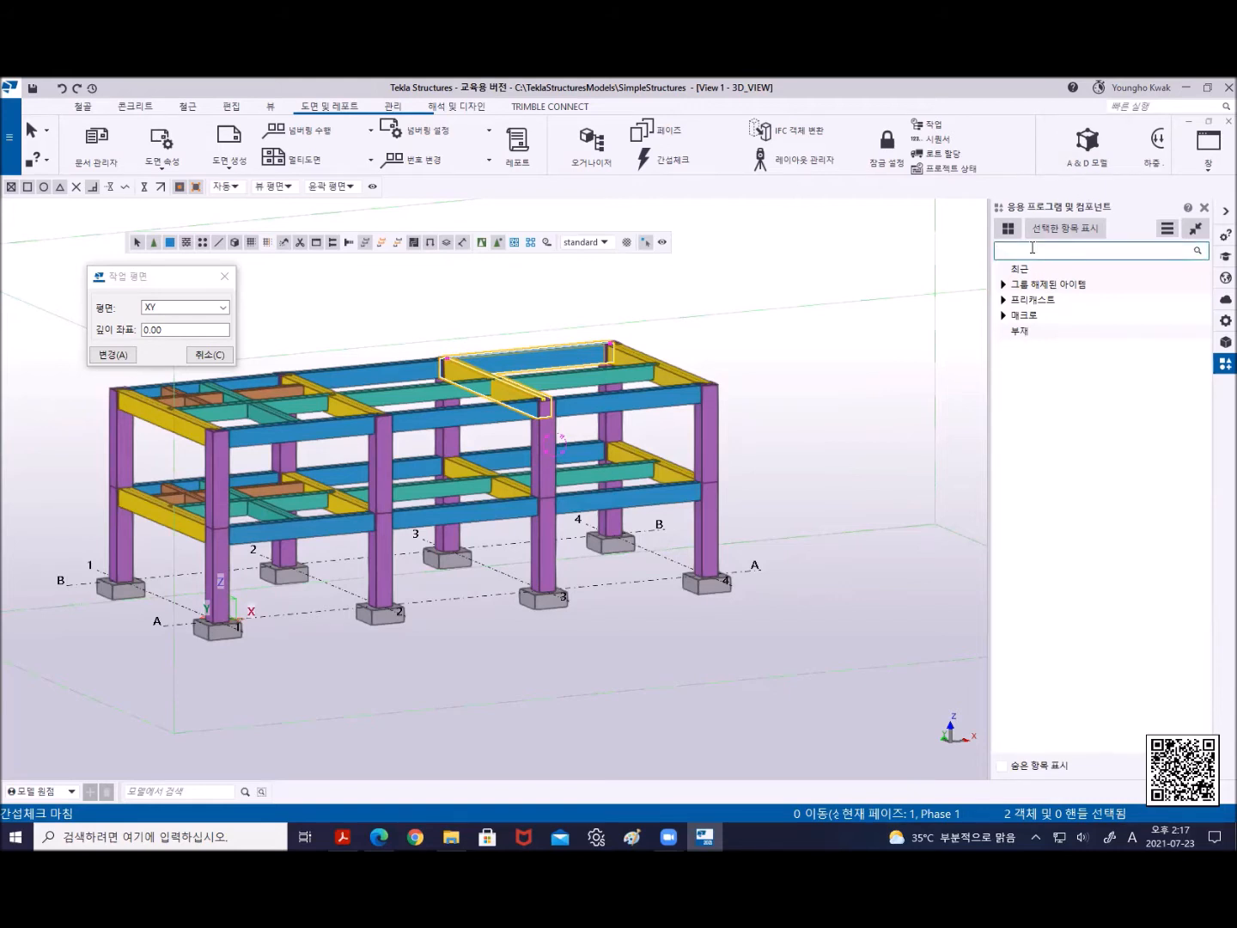
type("13")
key("BackSpace")
key("BackSpace")
left_click(701, 340)
middle_click_drag(701, 340, 788, 338)
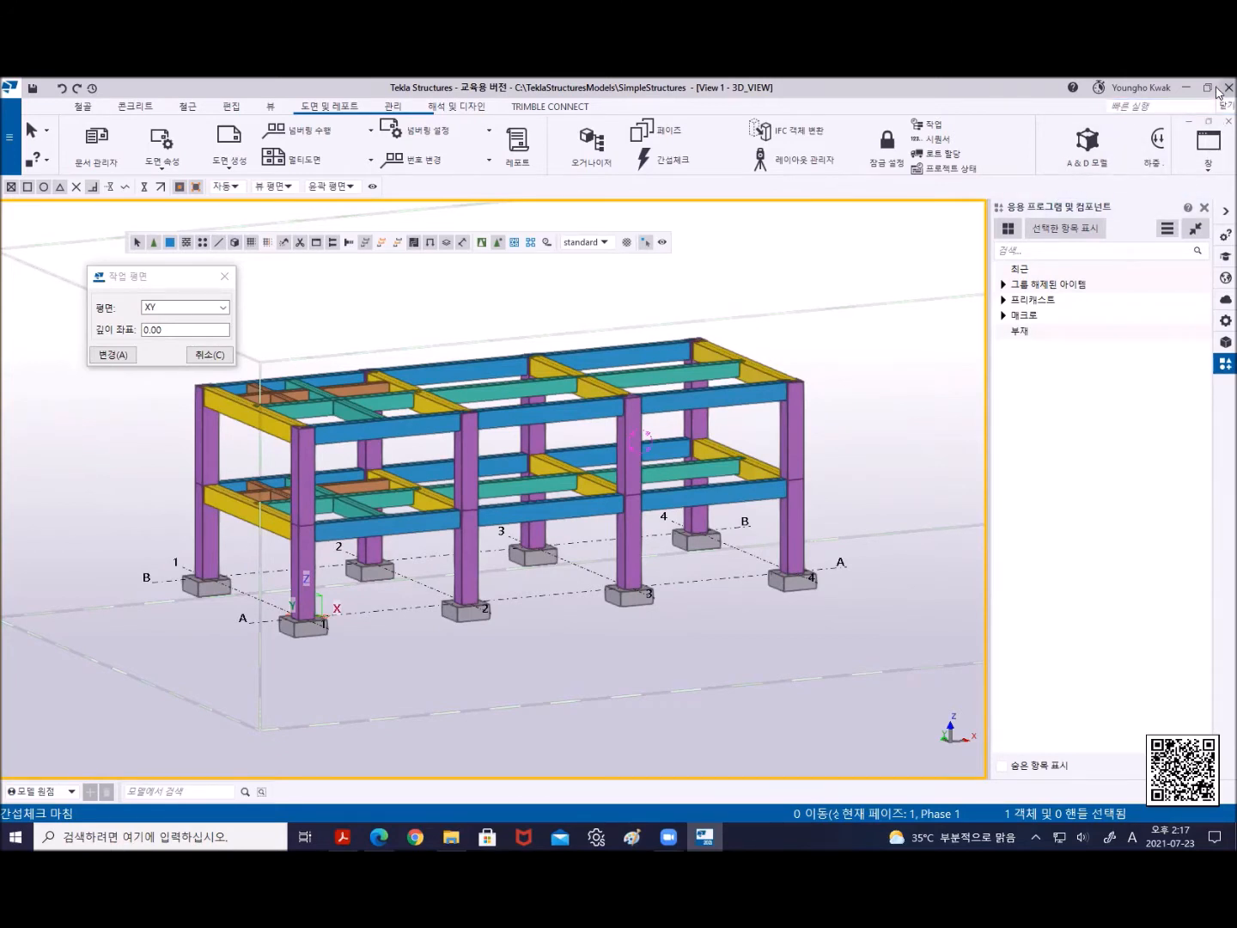
Save the SimpleStructures model and exit Tekla Structures, saving again on exit
left_click(33, 89)
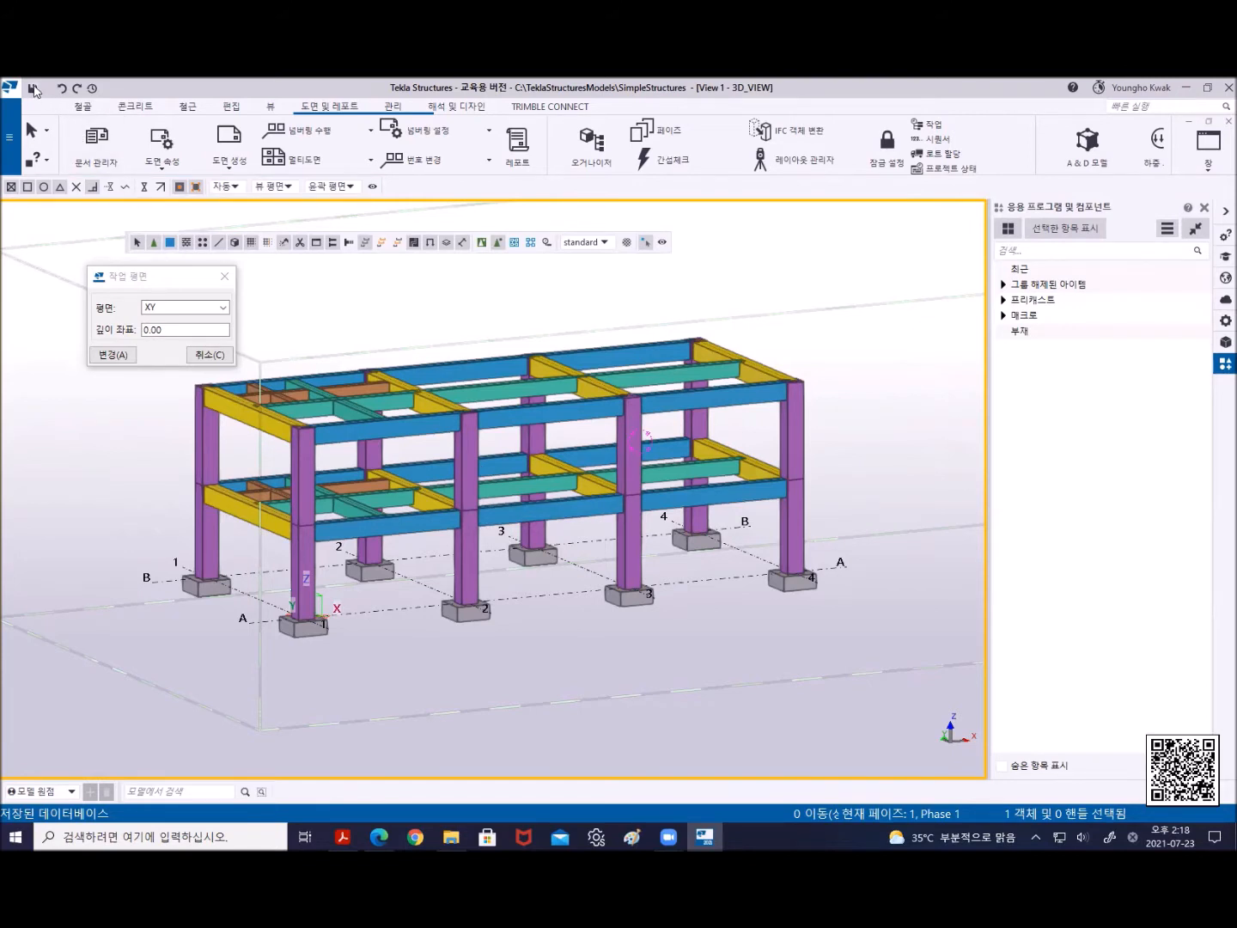
left_click(1226, 87)
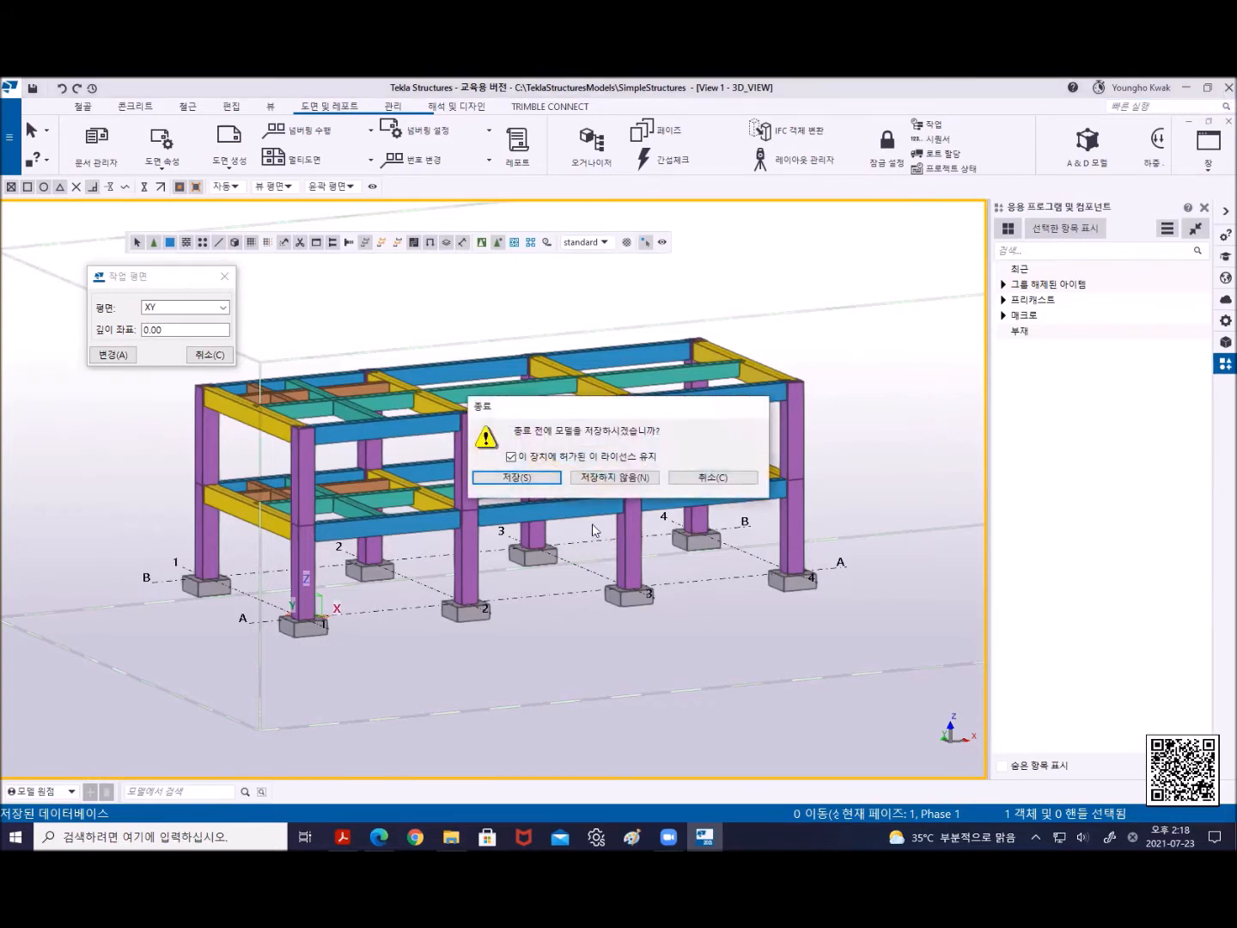
left_click(519, 479)
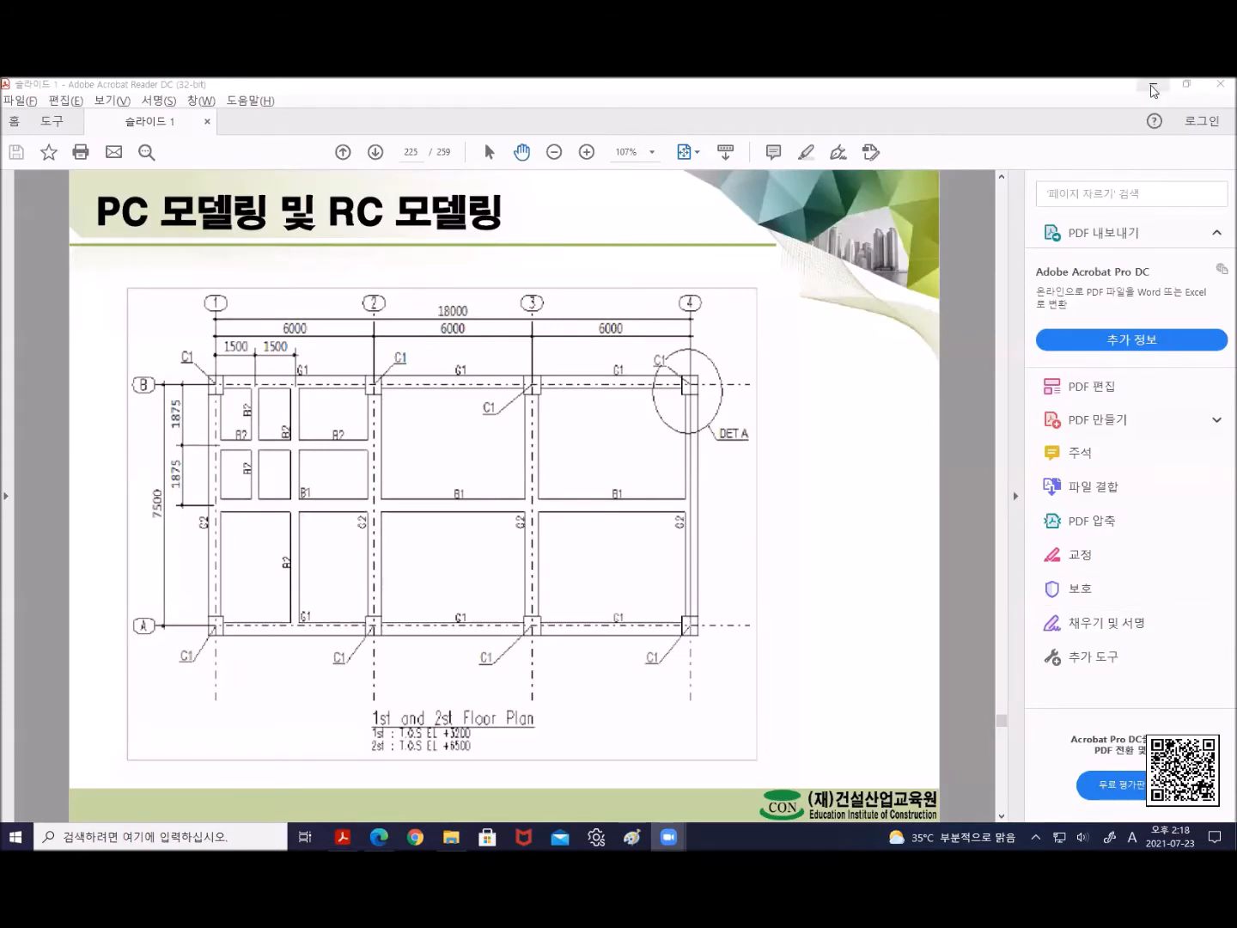
Minimize both PDF windows and relaunch Tekla Structures 2021 with the Steel Detailing role
left_click(1156, 89)
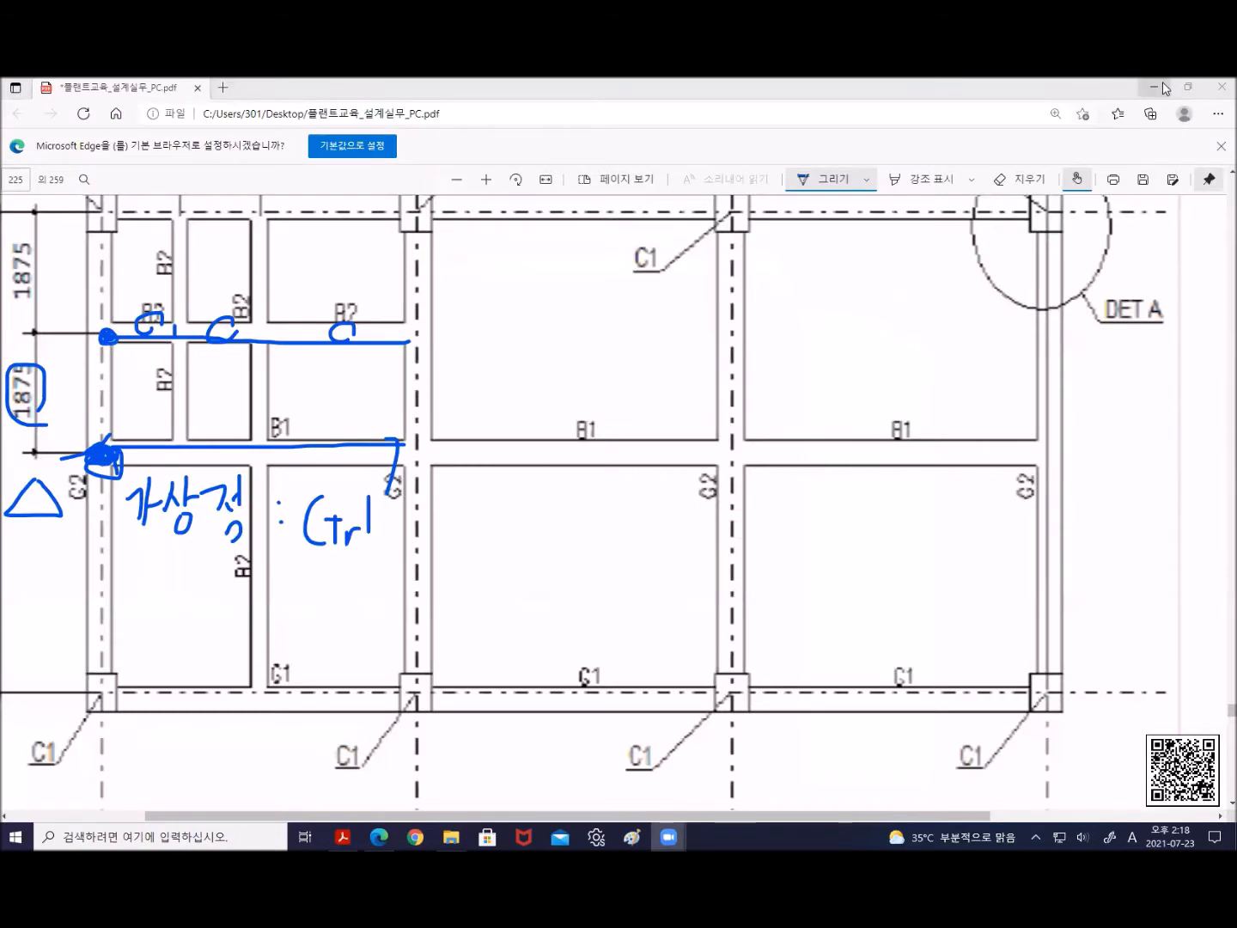
left_click(1161, 87)
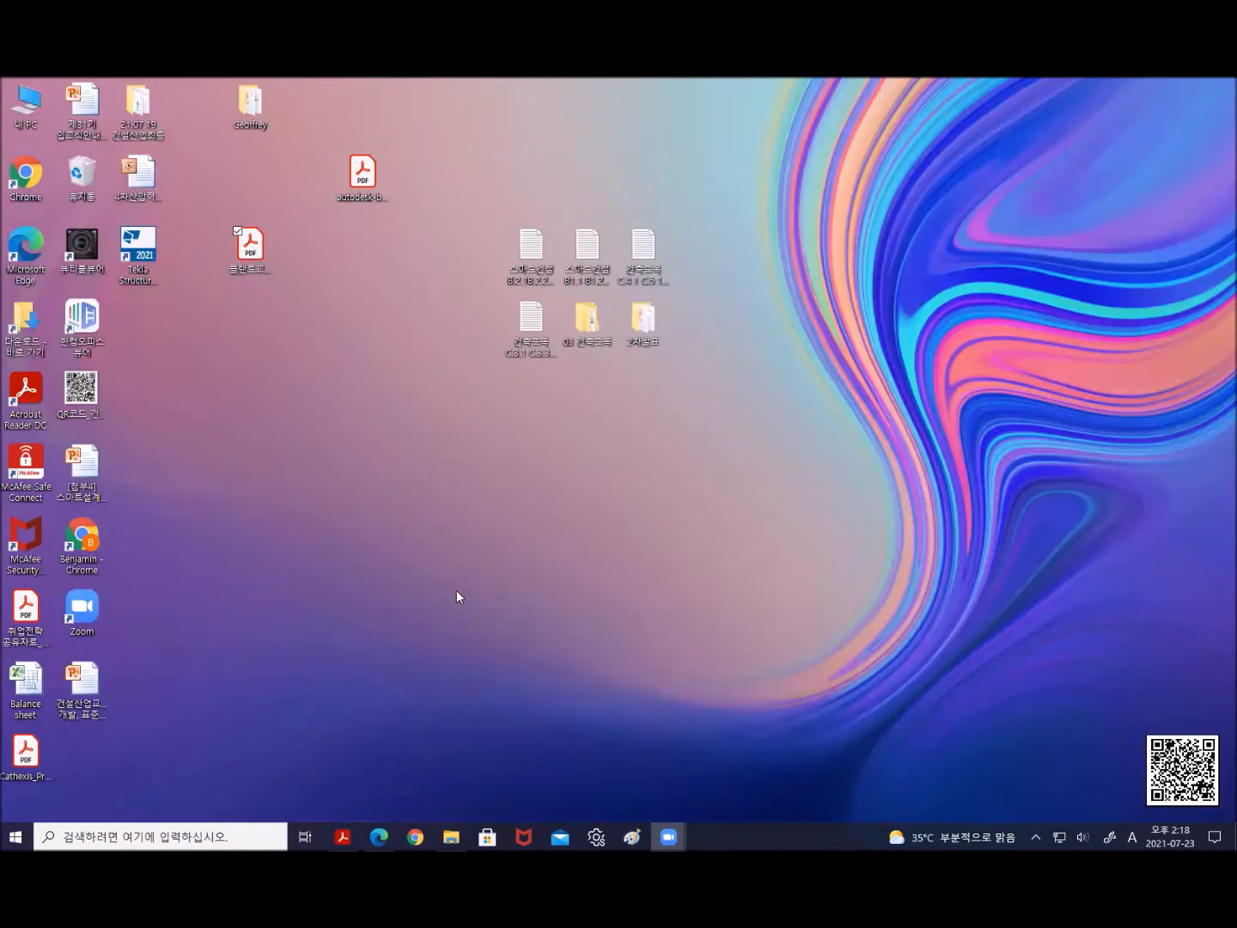
left_click(140, 253)
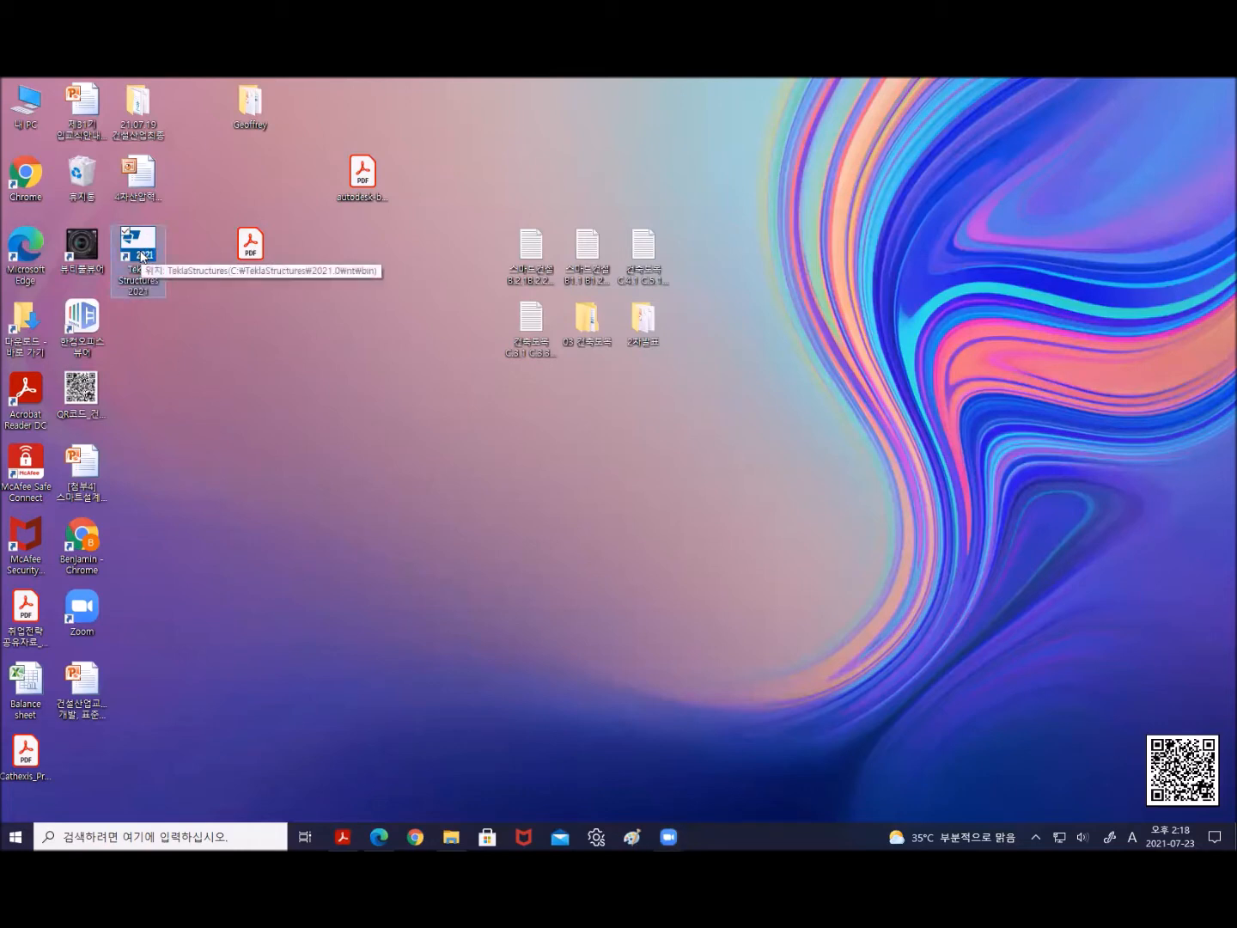
double_click(141, 256)
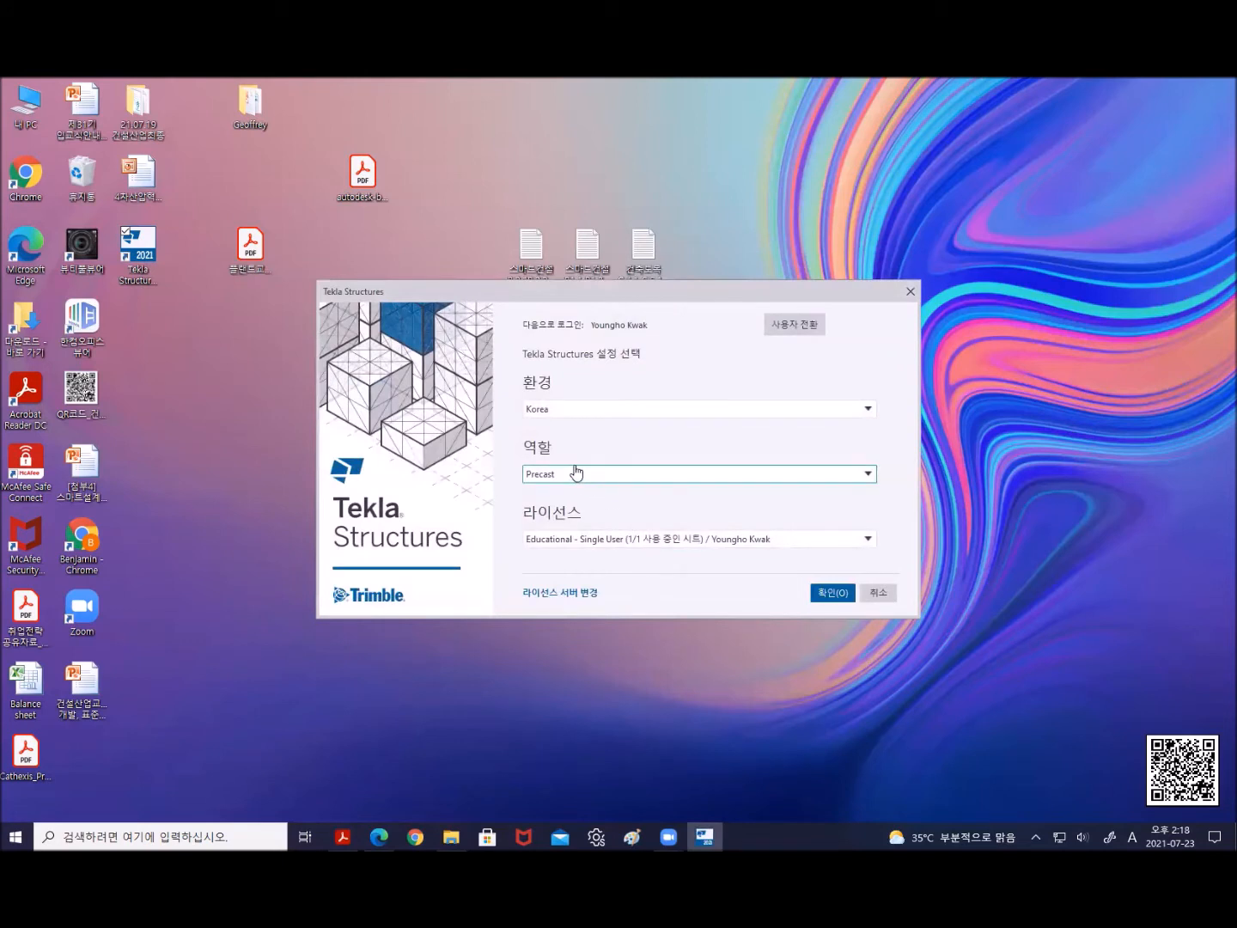
left_click(865, 474)
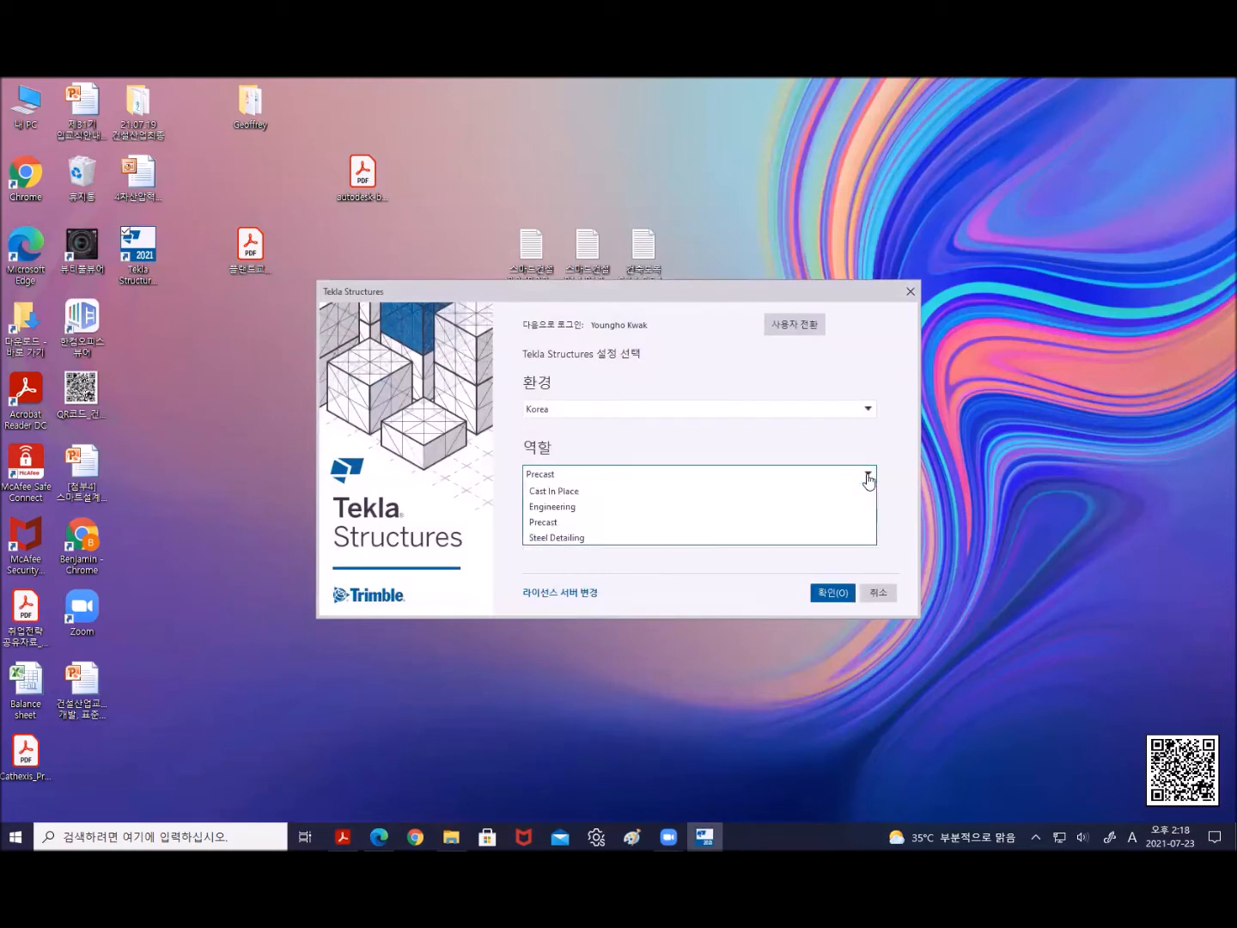
left_click(606, 539)
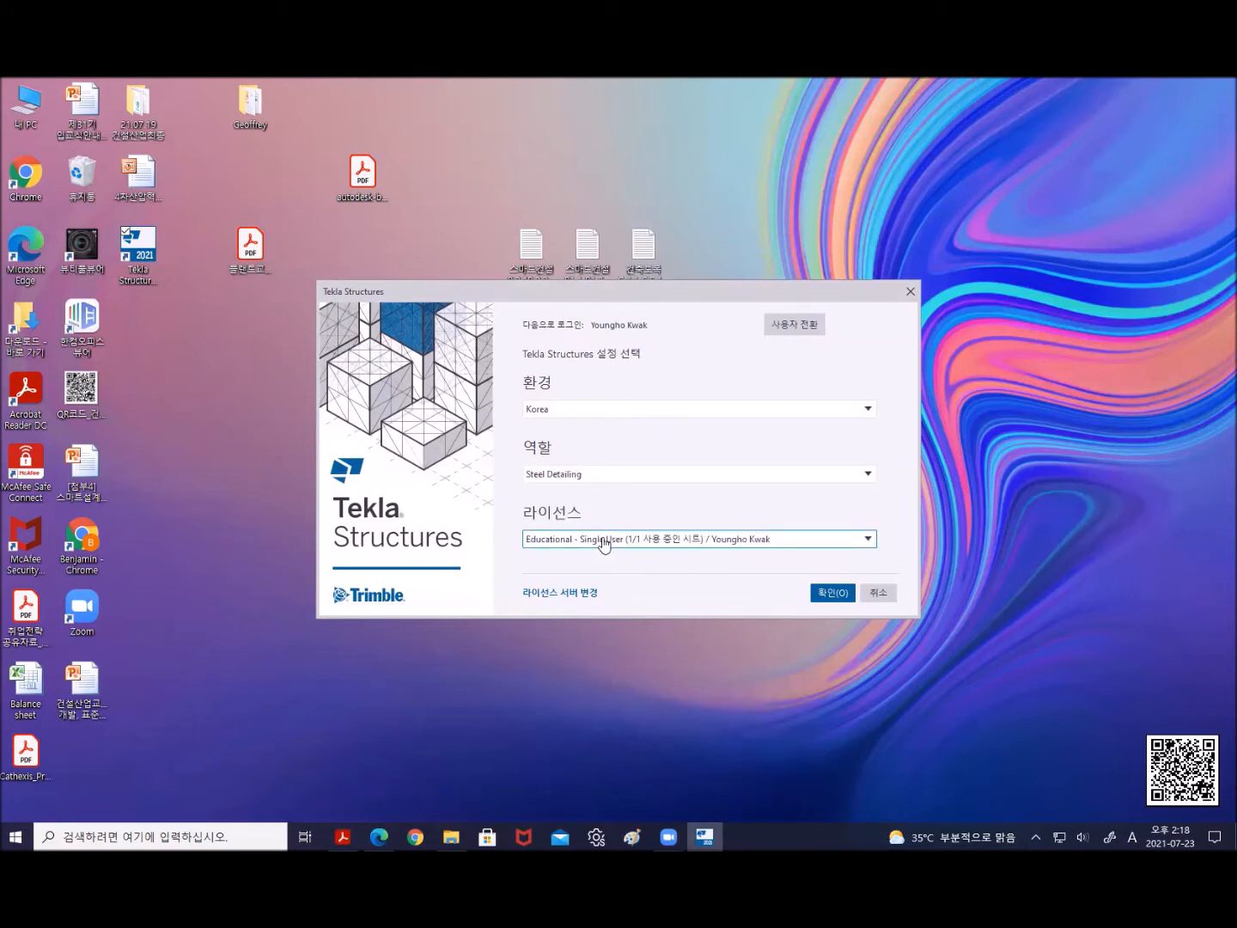
left_click(831, 593)
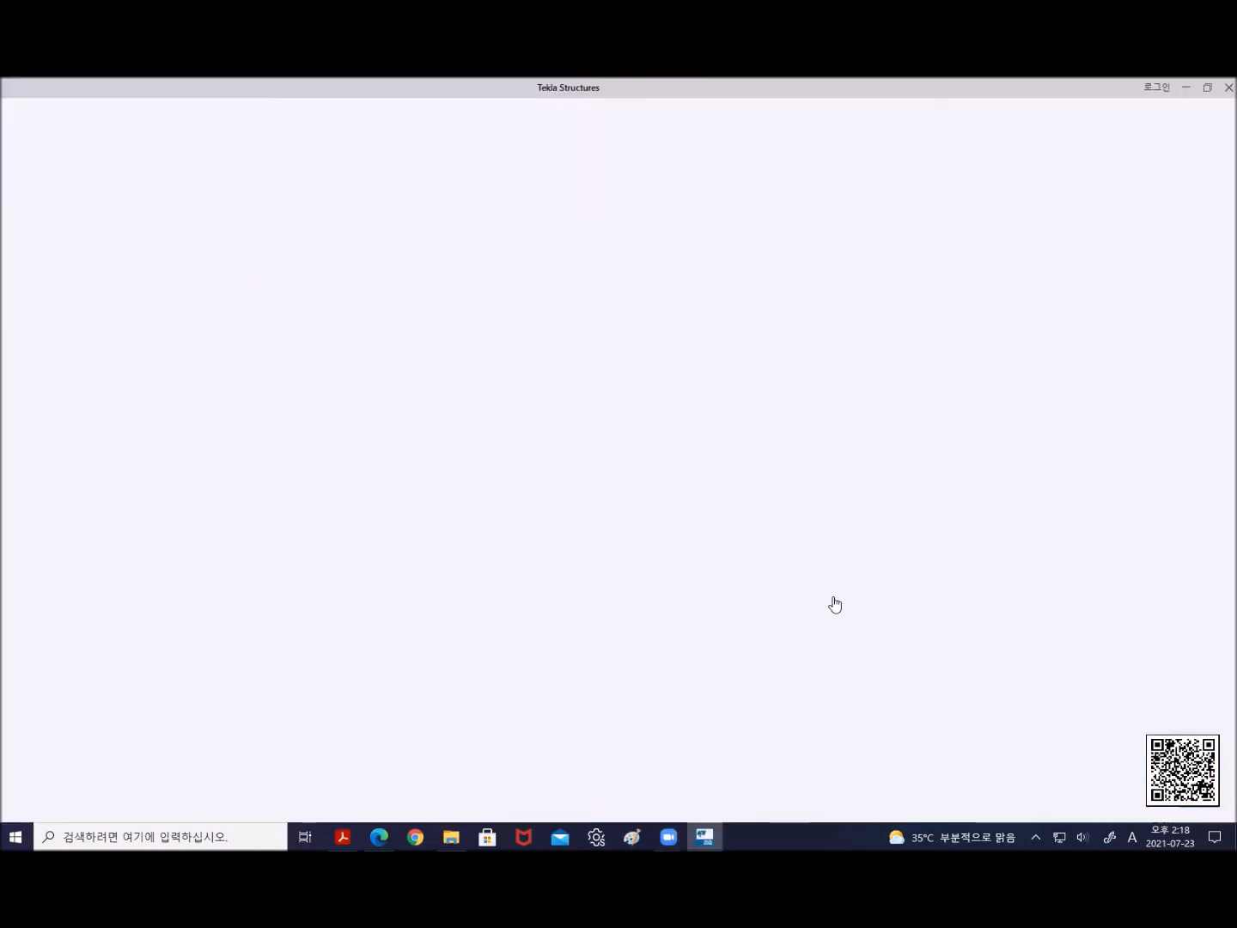
Open the recent SimpleStructures model and show its 3D_VIEW maximized
left_click(90, 304)
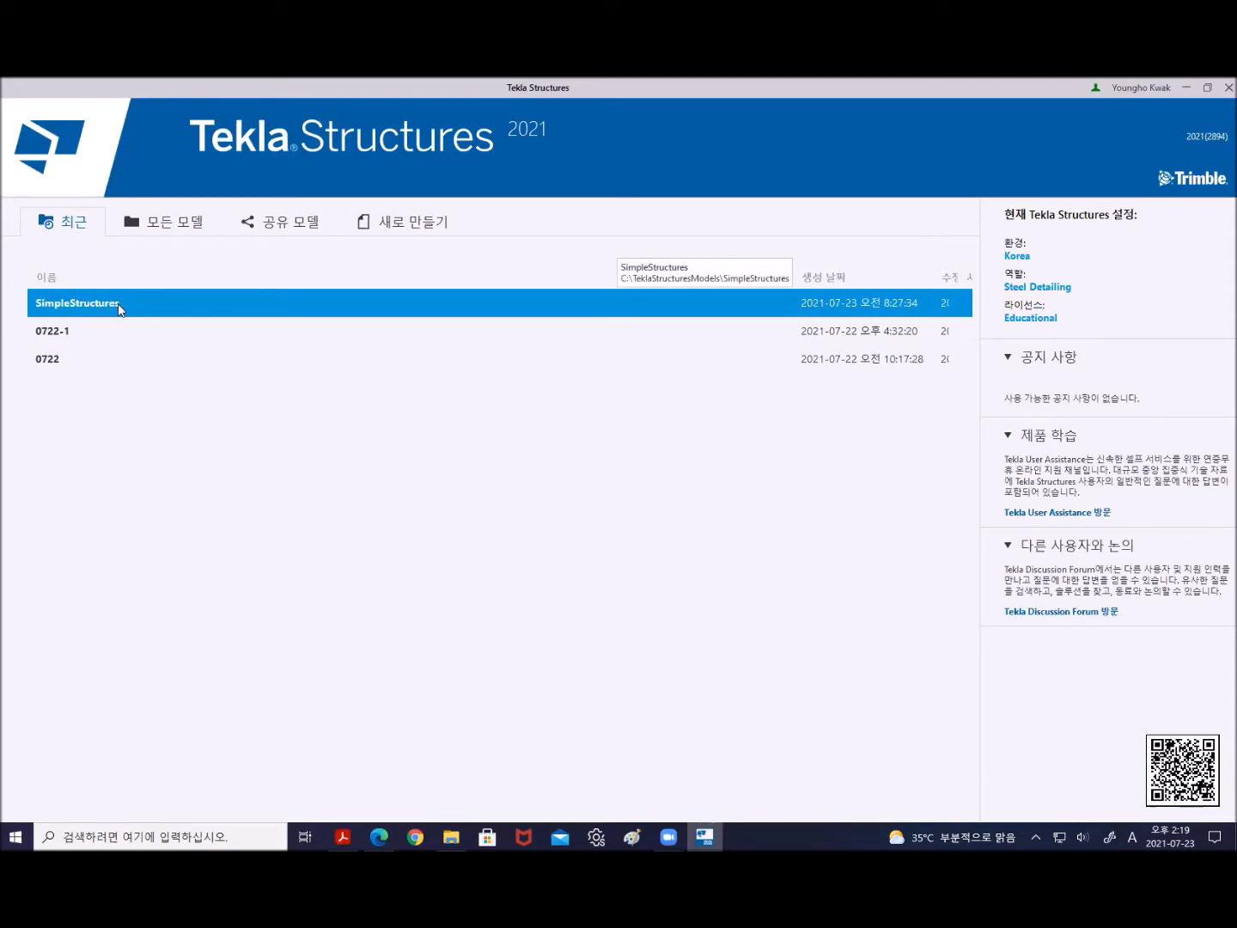
double_click(126, 302)
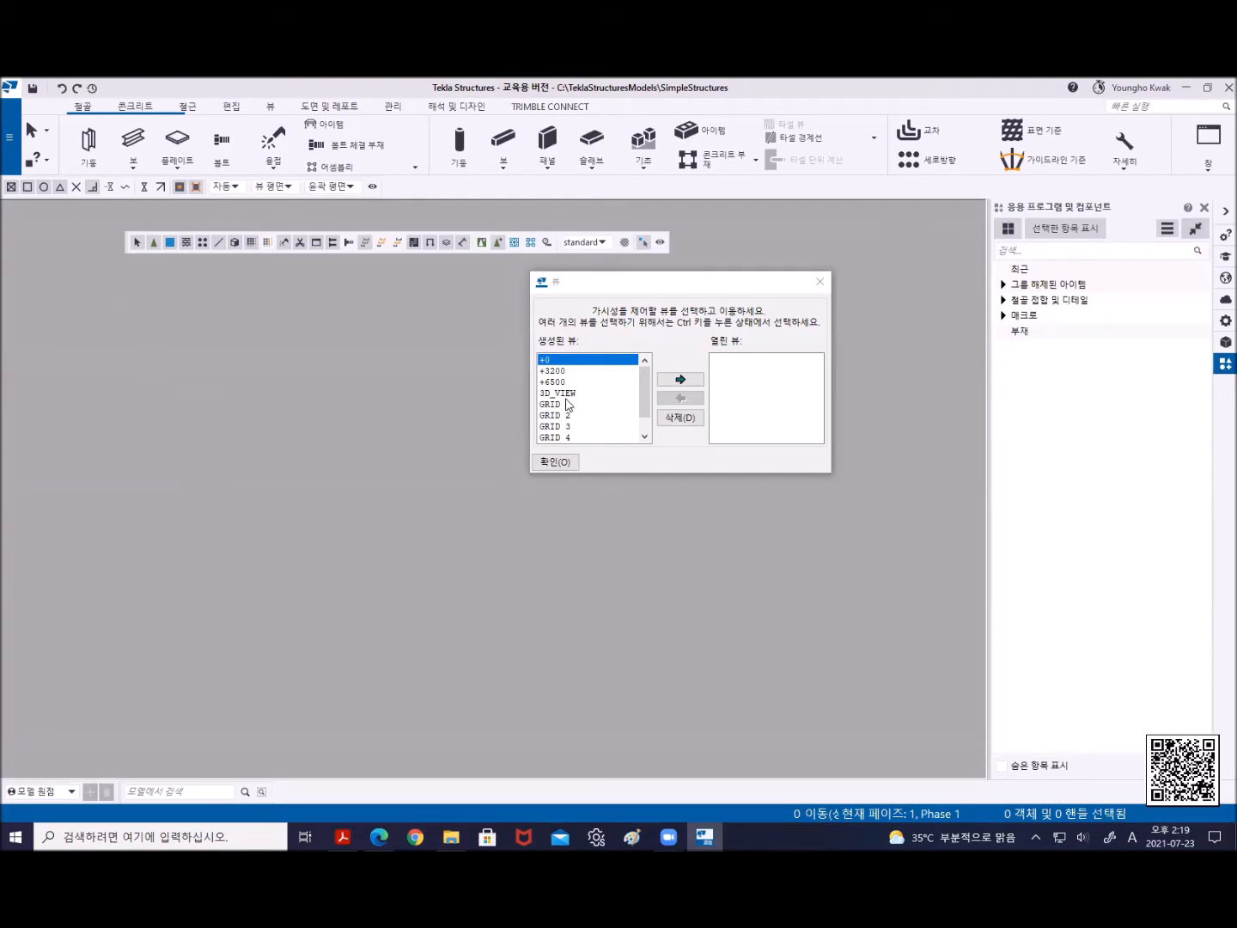
left_click(567, 391)
double_click(566, 392)
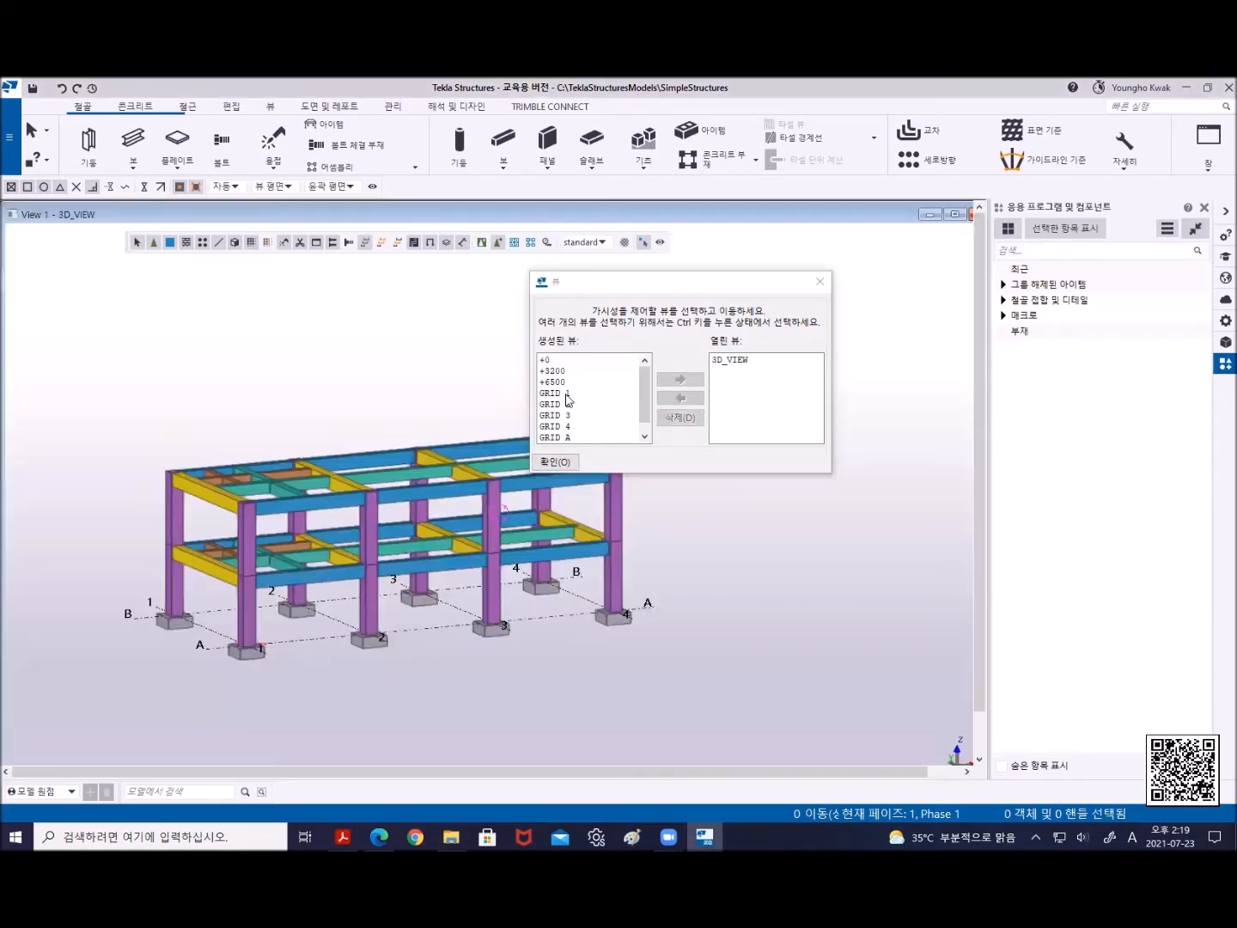
left_click(819, 282)
left_click(954, 213)
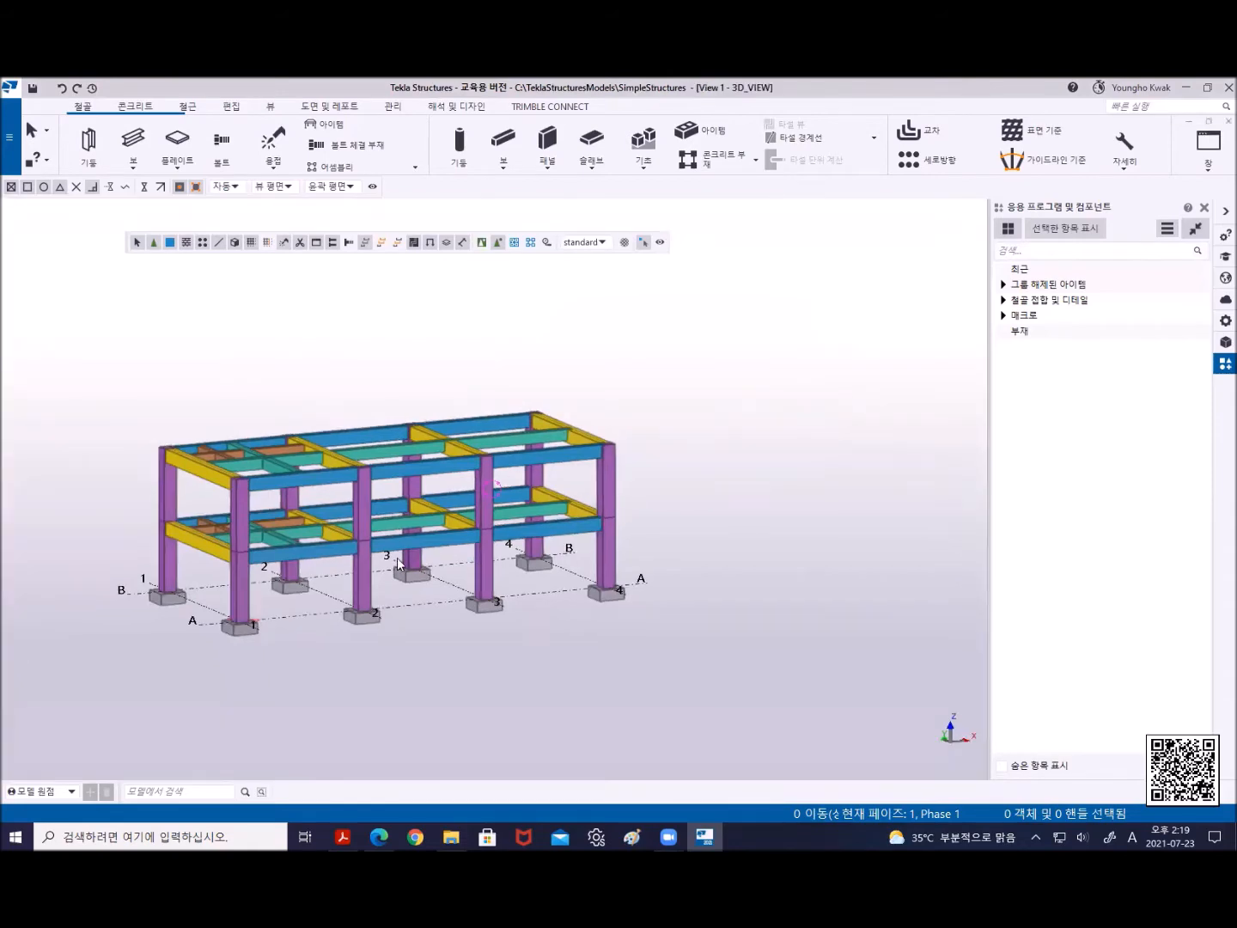
Search the applications and components catalog for 13
middle_click_drag(404, 561, 489, 522)
scroll(439, 521, "up", 4)
scroll(438, 521, "down", 2)
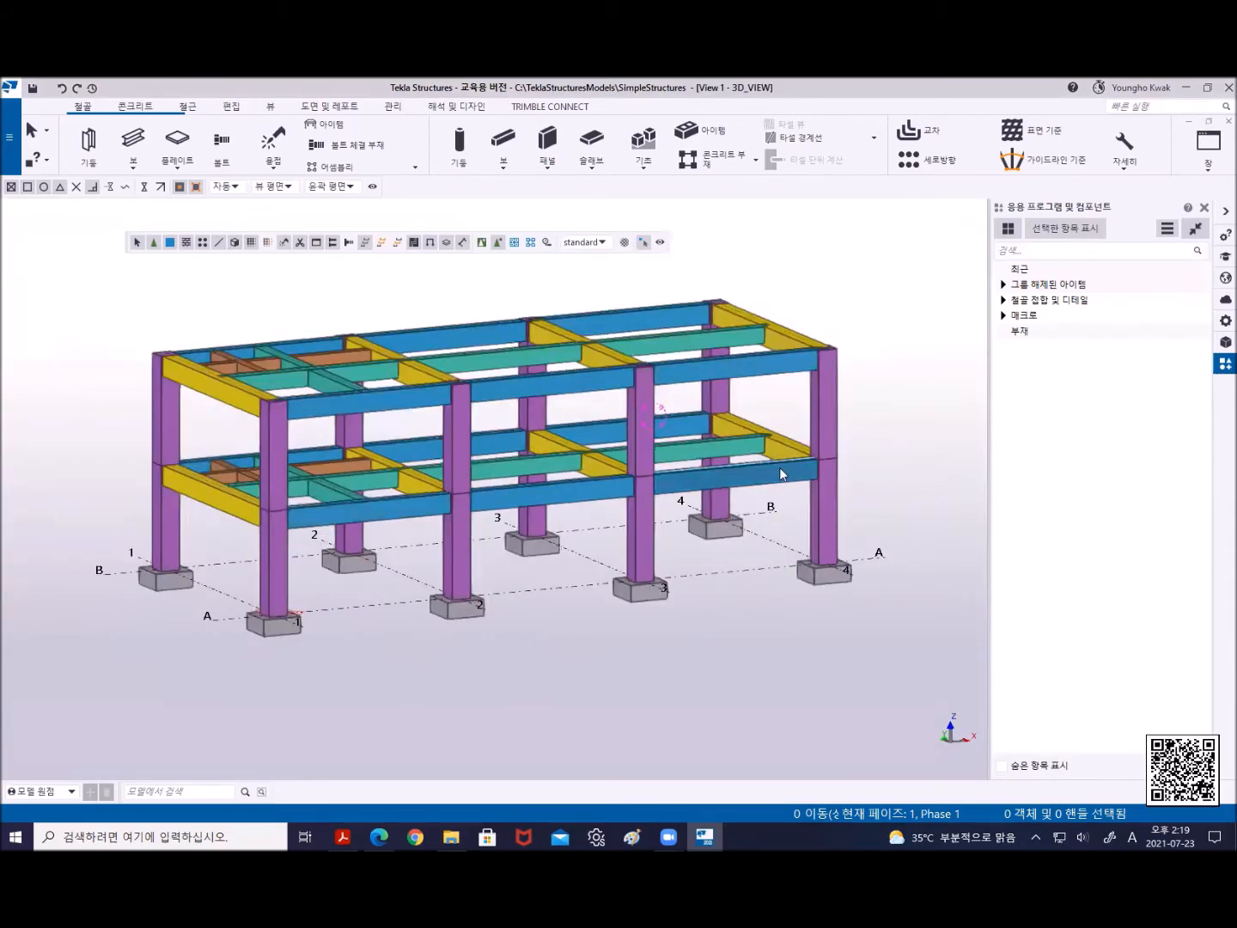
left_click(1022, 255)
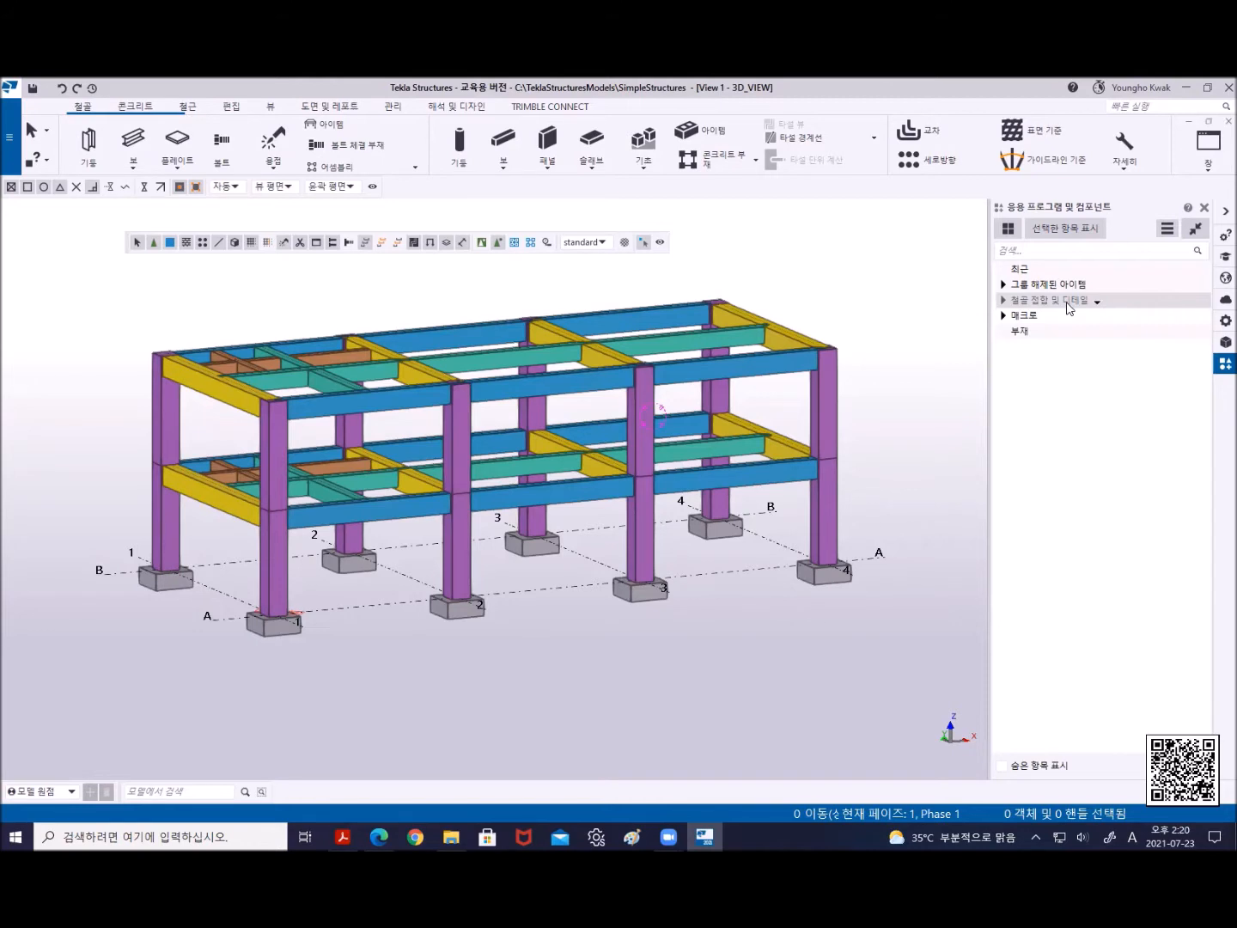
left_click(1017, 252)
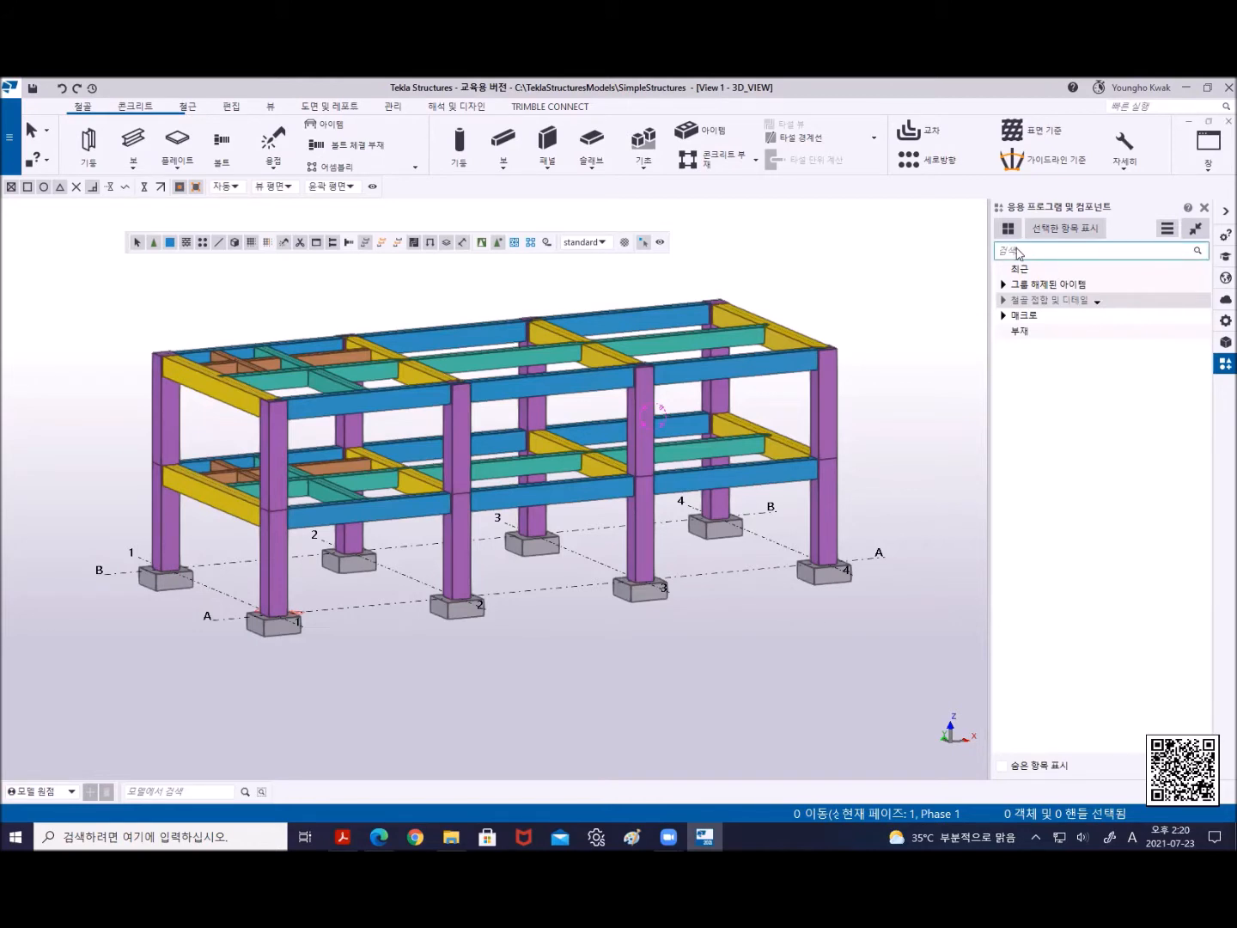
type("13")
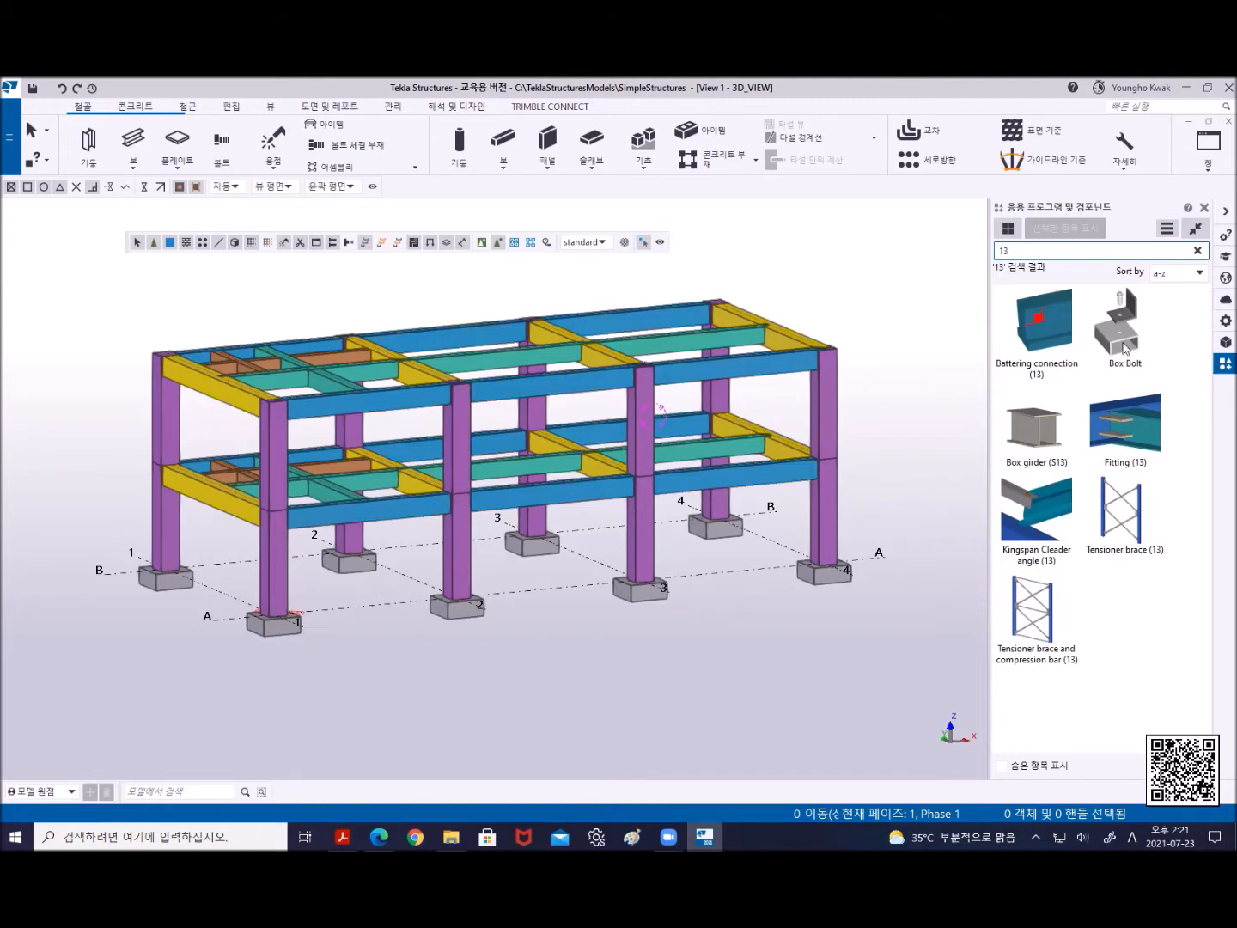
Apply Fitting (13) with the upper column at grid A/4 as main part and the blue roof beam on grid A as secondary
left_click(1126, 432)
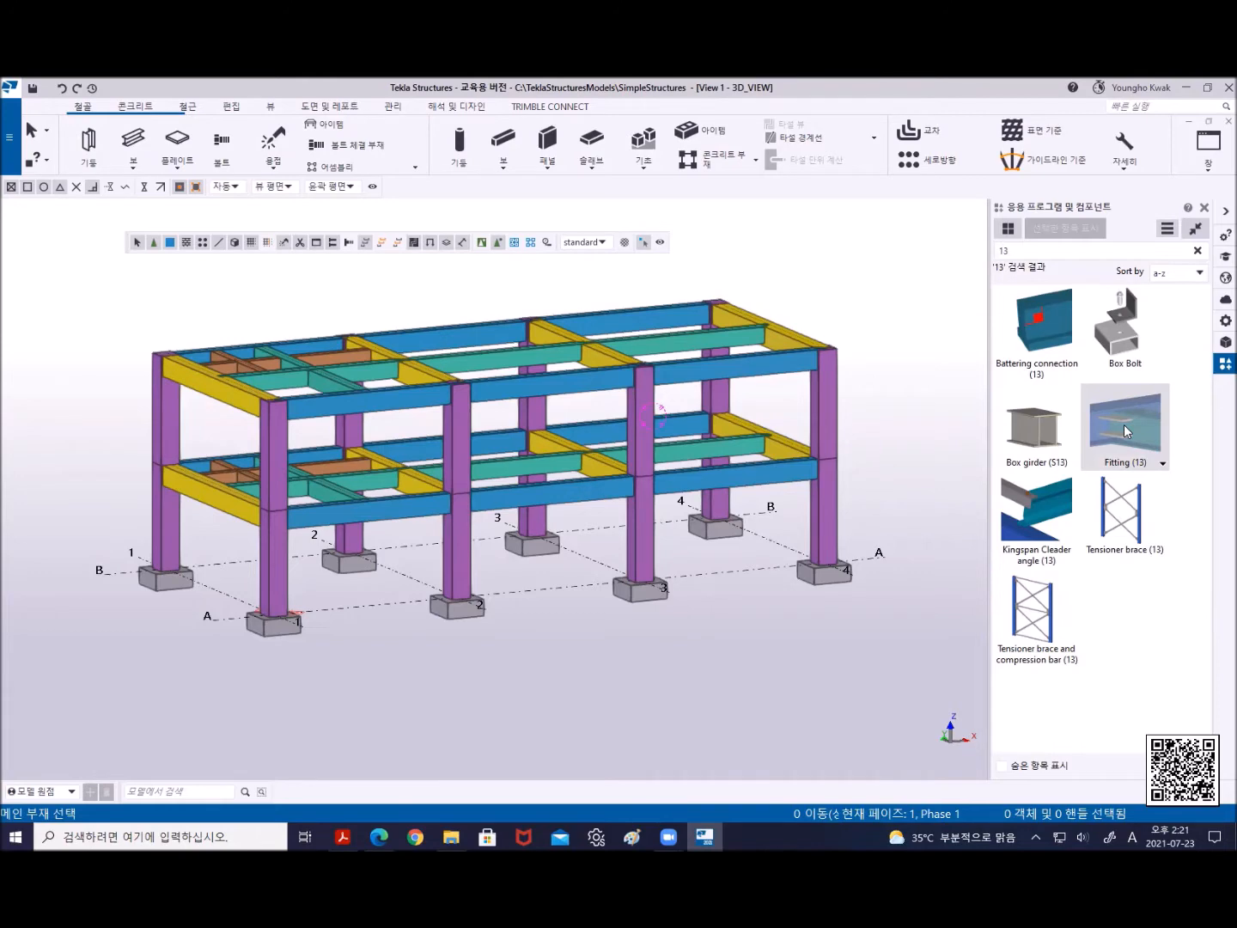
scroll(621, 438, "up", 5)
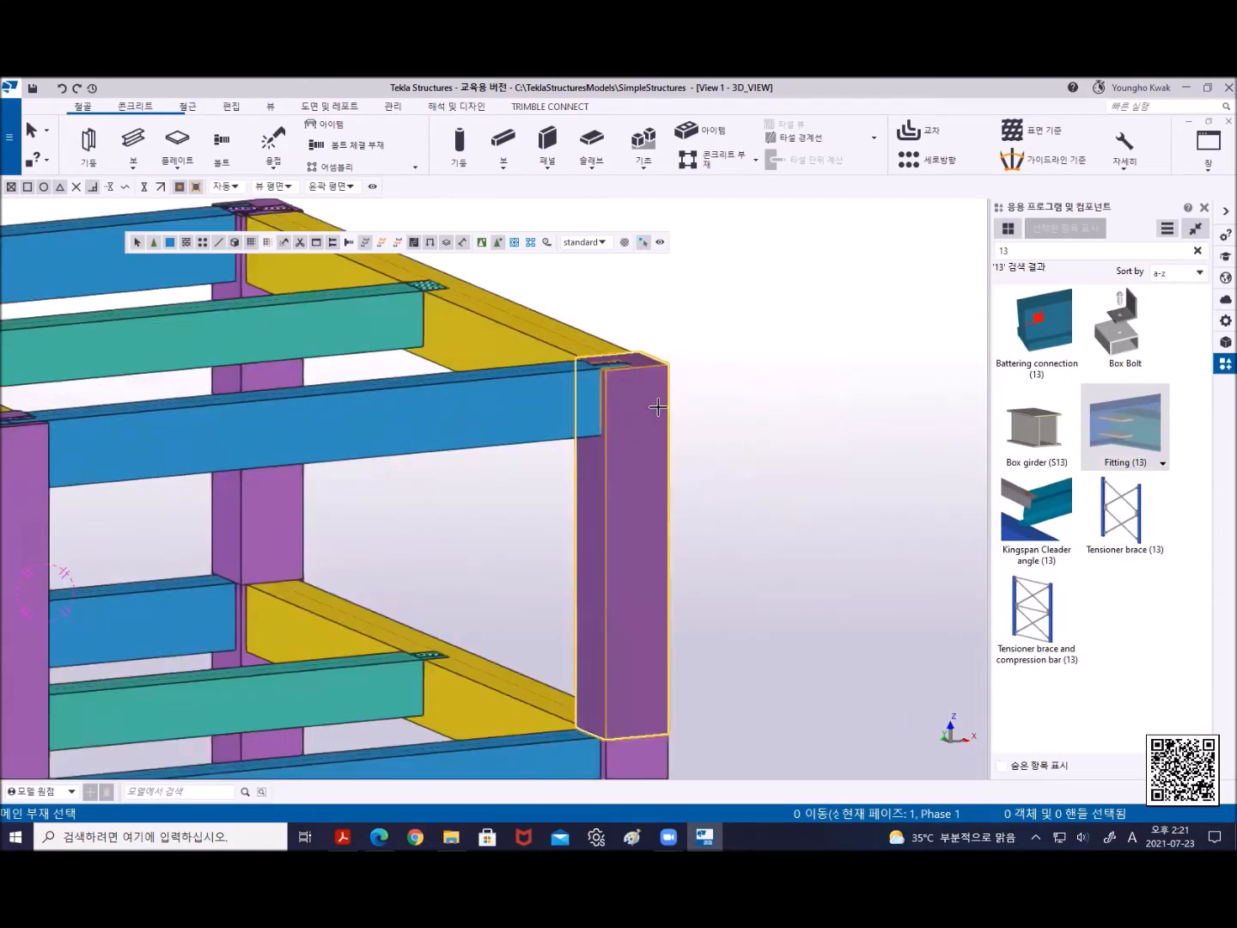
left_click(655, 406)
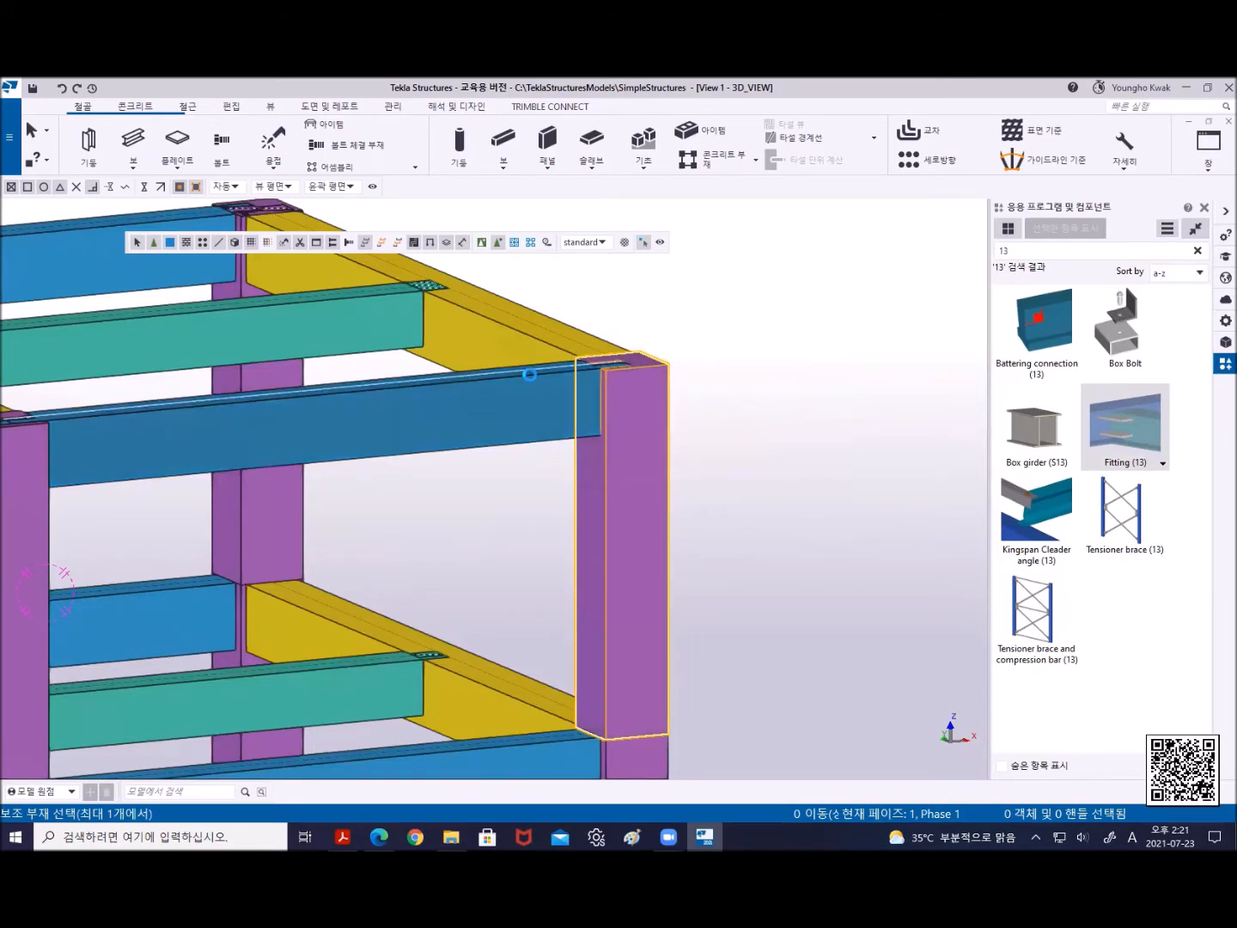
left_click(530, 375)
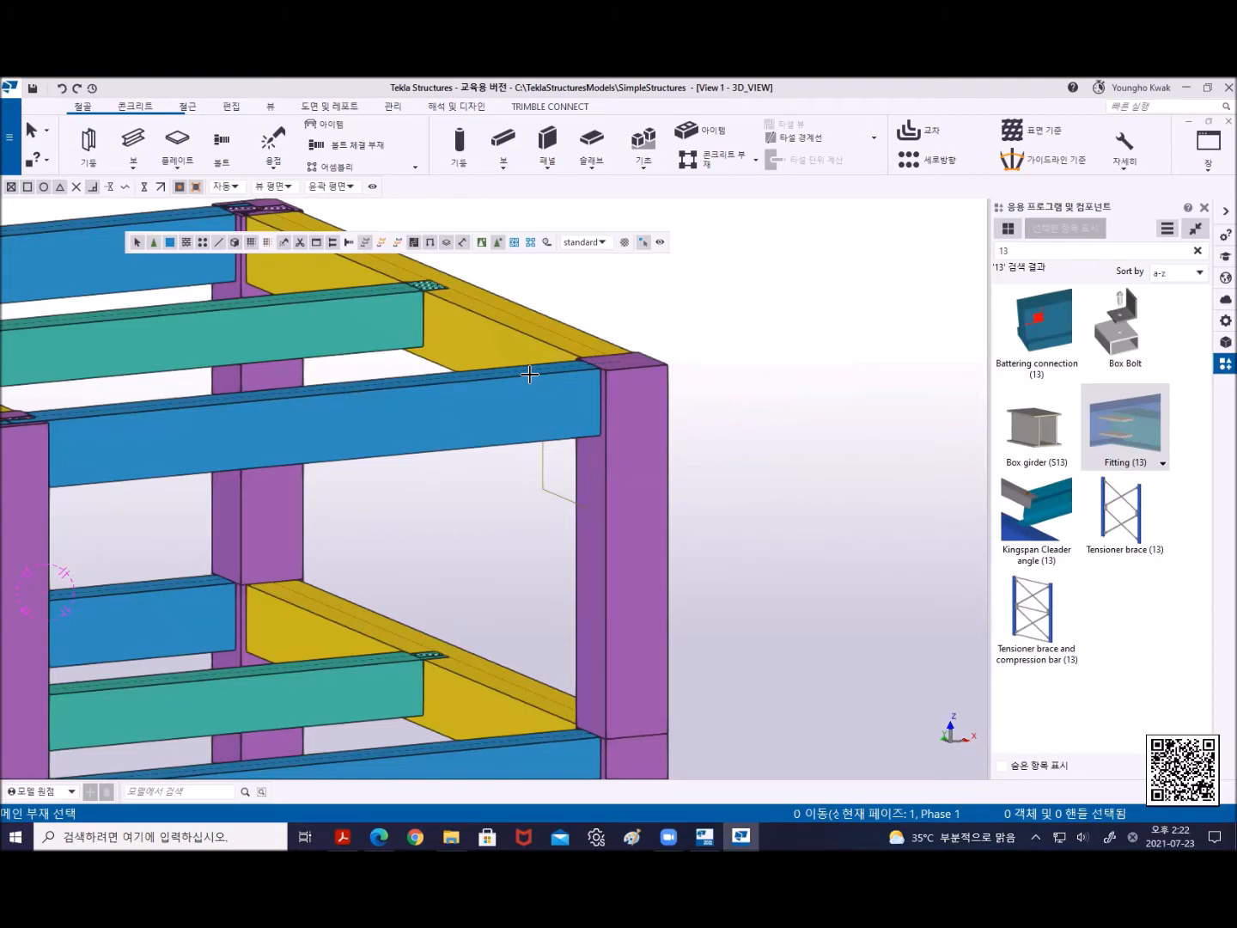
Apply Fitting (13) with the yellow roof beam on grid 4 as main part and the adjoining teal beam as secondary
middle_click_drag(502, 333, 716, 419)
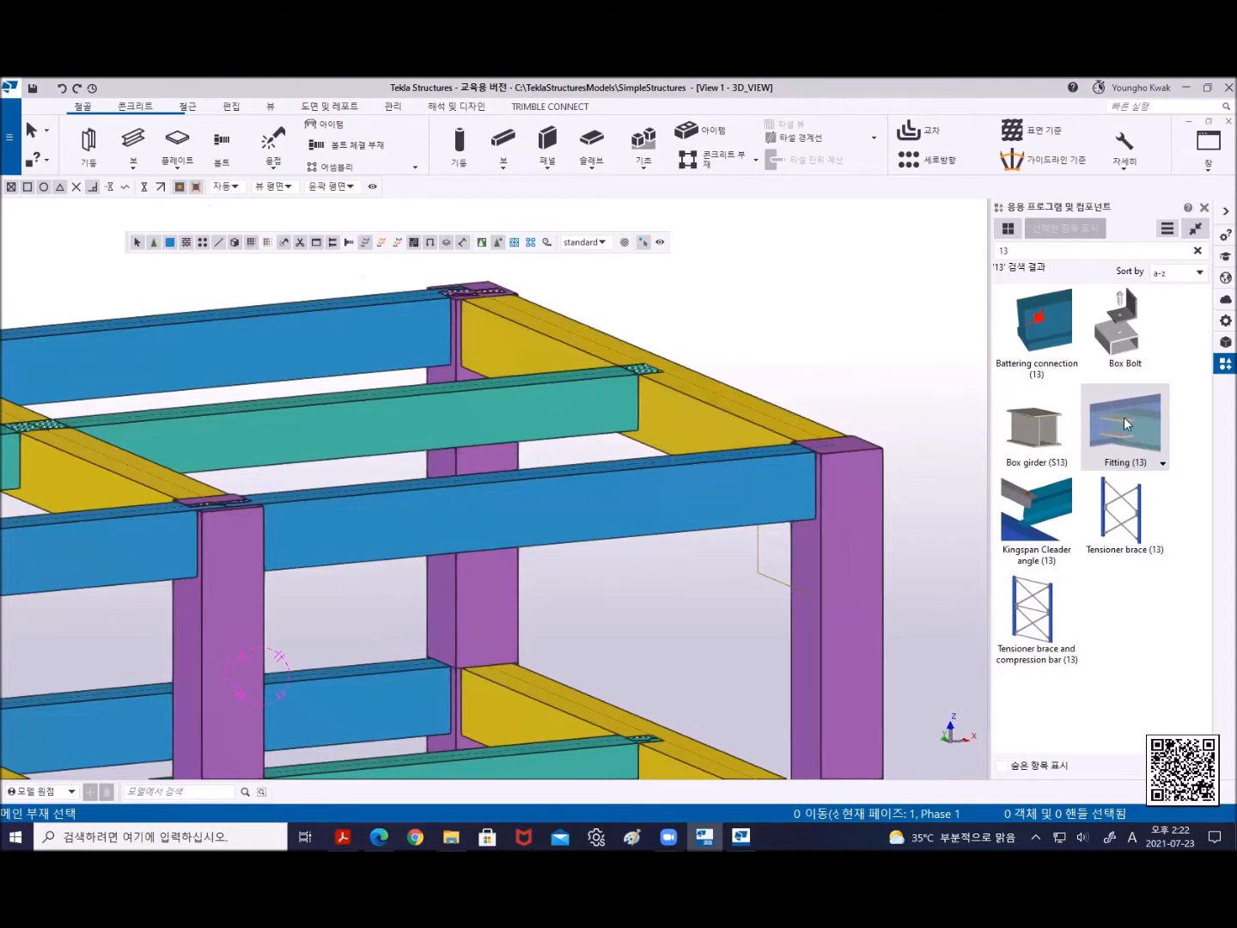
left_click(689, 397)
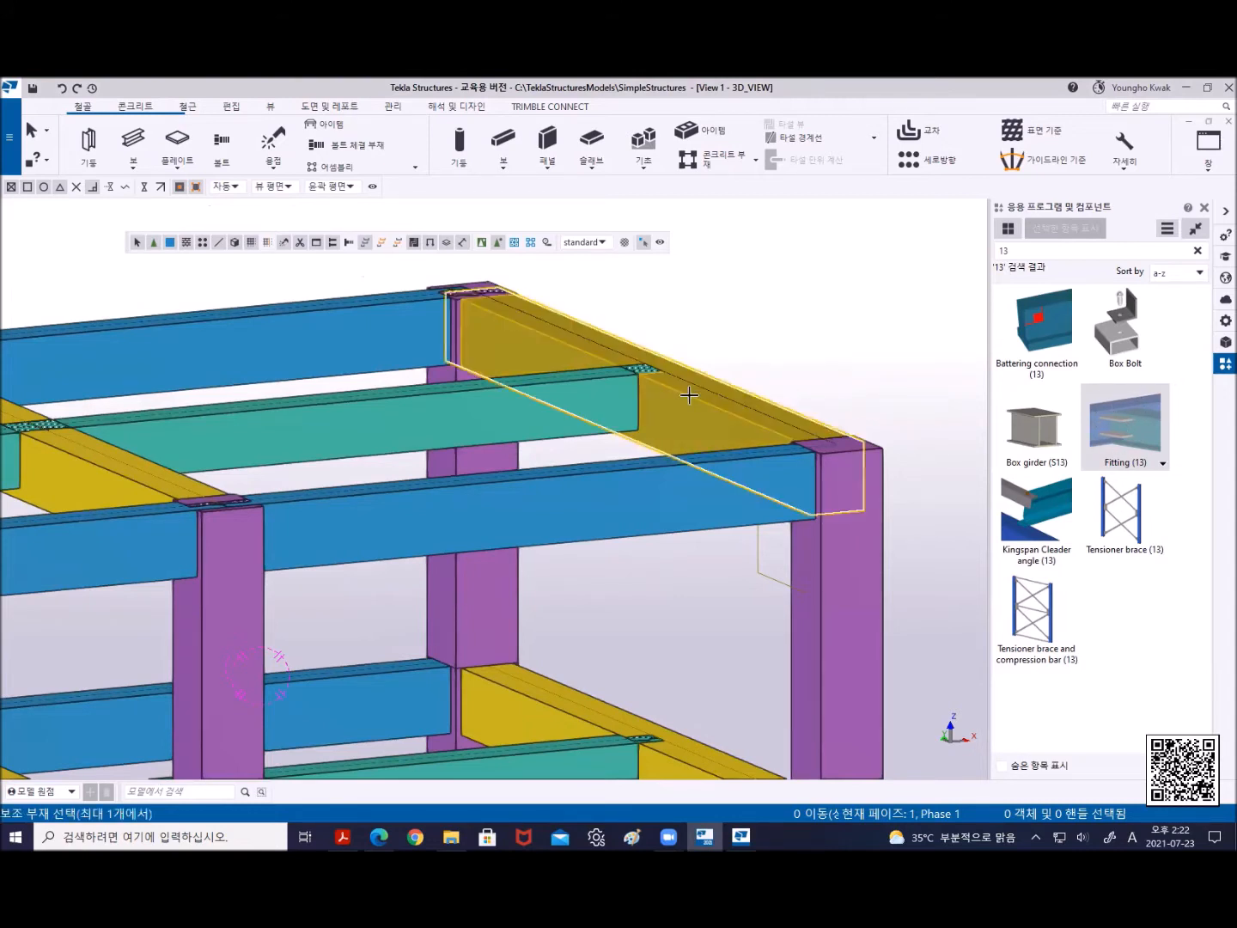
left_click(505, 408)
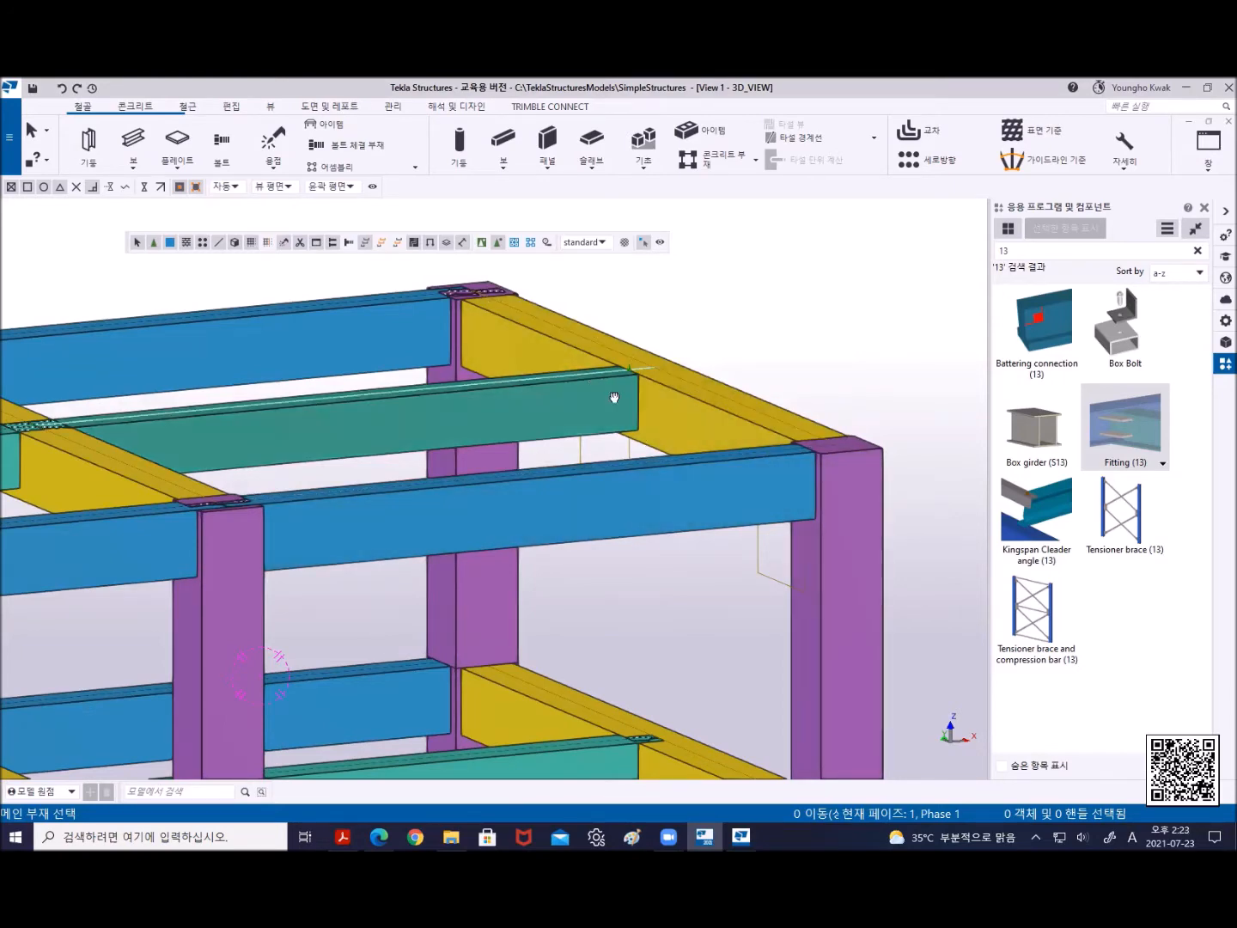
Try Fitting (13) with the yellow roof beam on grid 4 as main part and column B/4 as secondary, and undo it
middle_click_drag(594, 382, 776, 527)
scroll(674, 464, "up", 2)
left_click(656, 451)
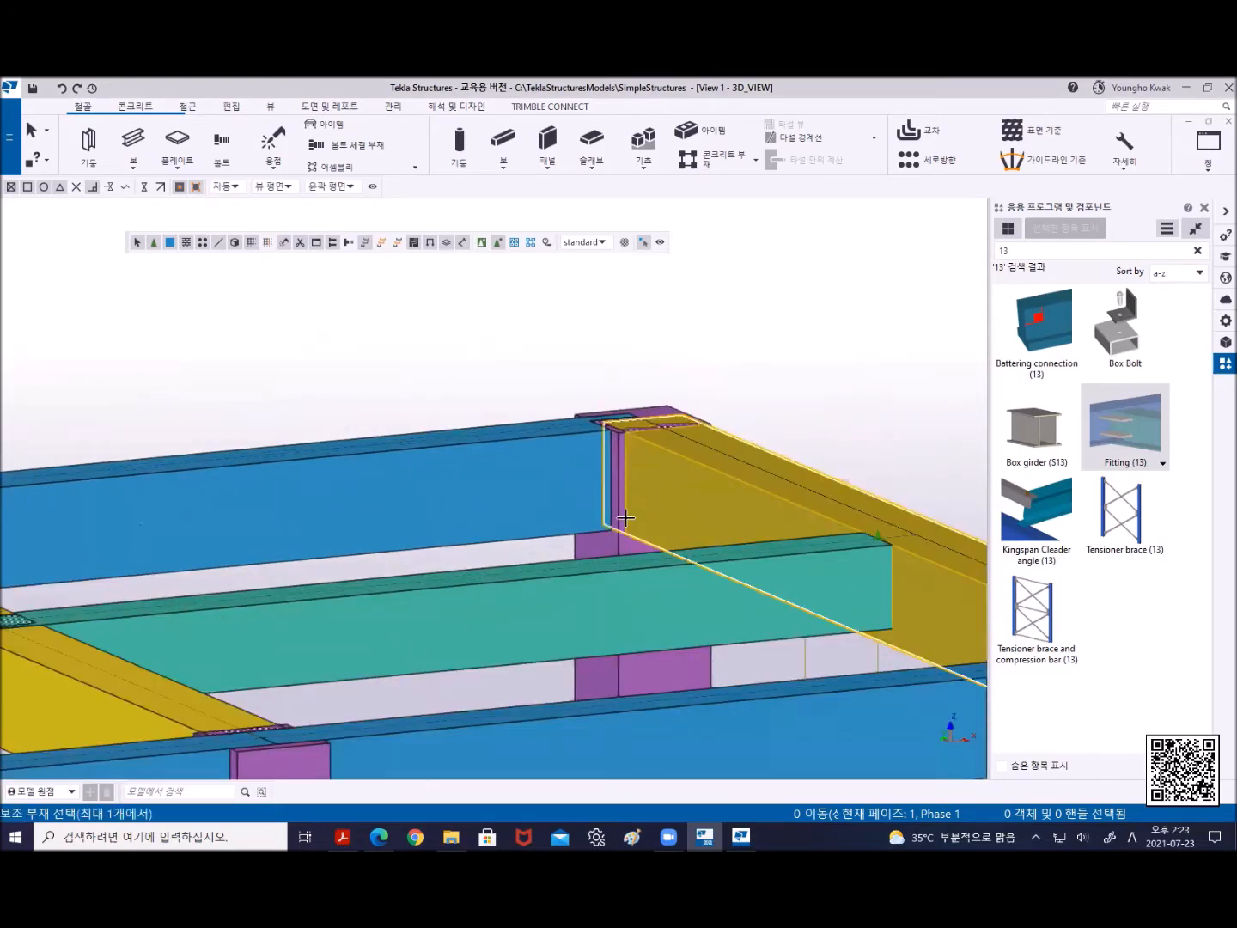
left_click(619, 546)
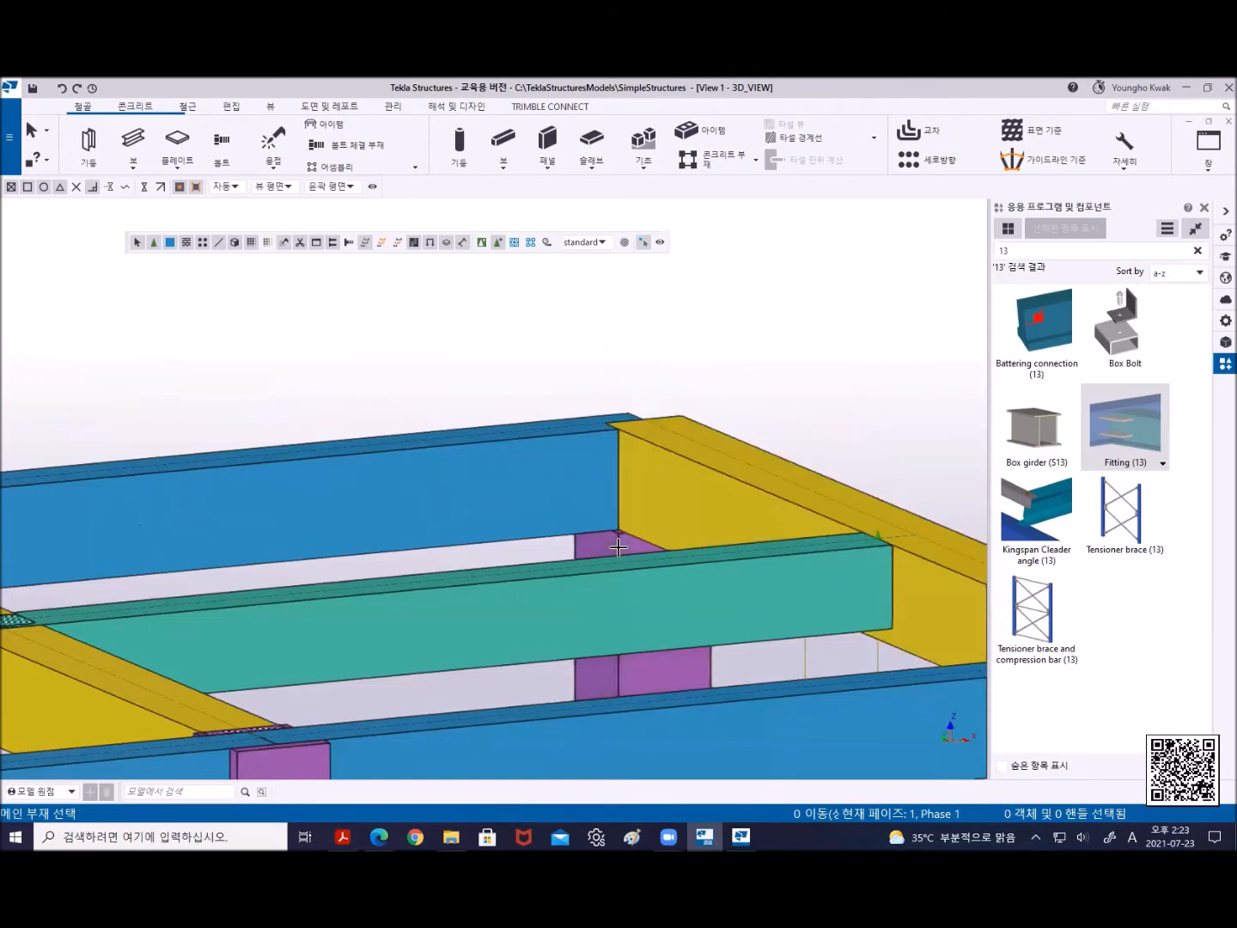
left_click(61, 90)
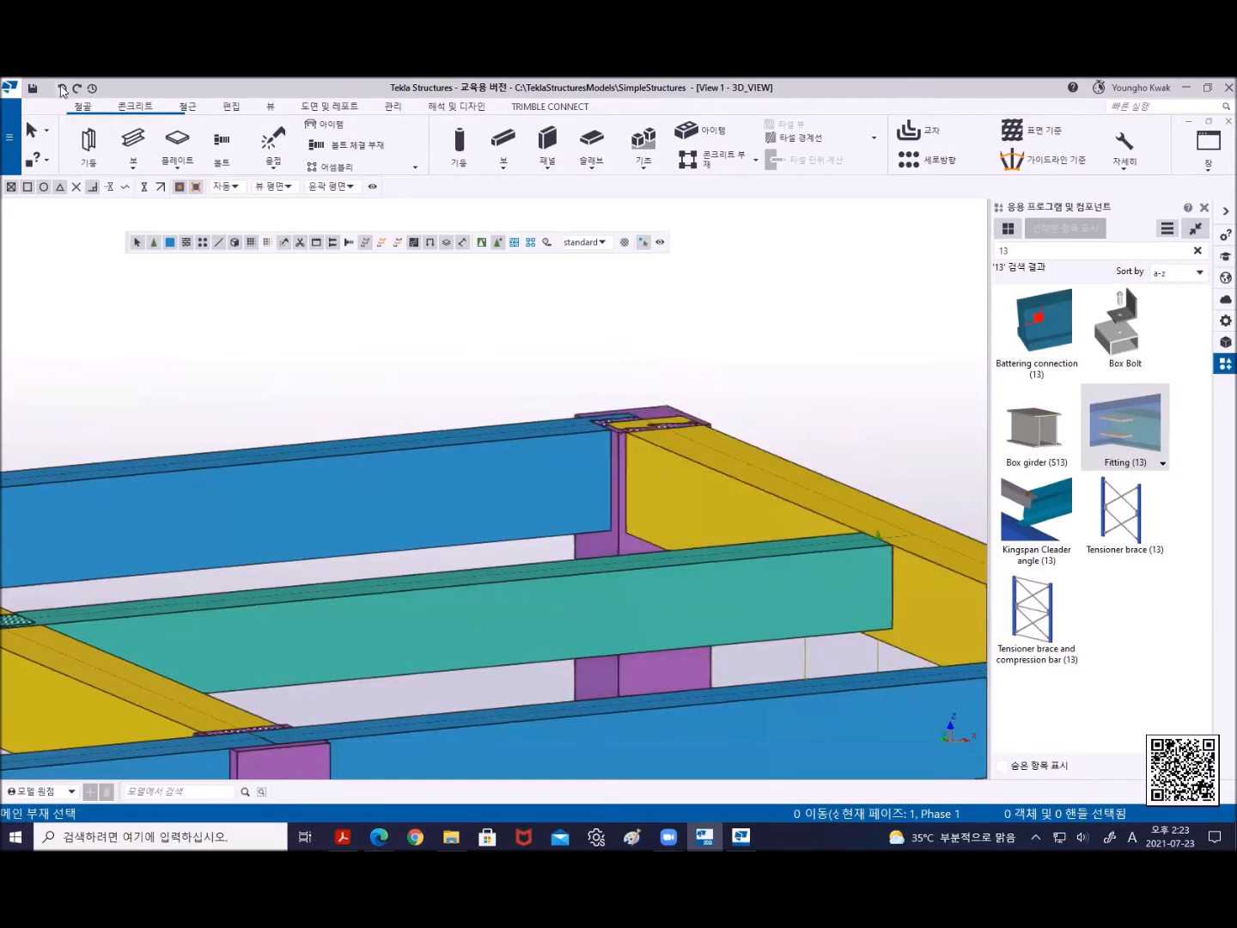
Apply Fitting (13) from the upper column at B/4 to the yellow roof beam and to the blue roof beam on grid B
scroll(413, 312, "up", 3)
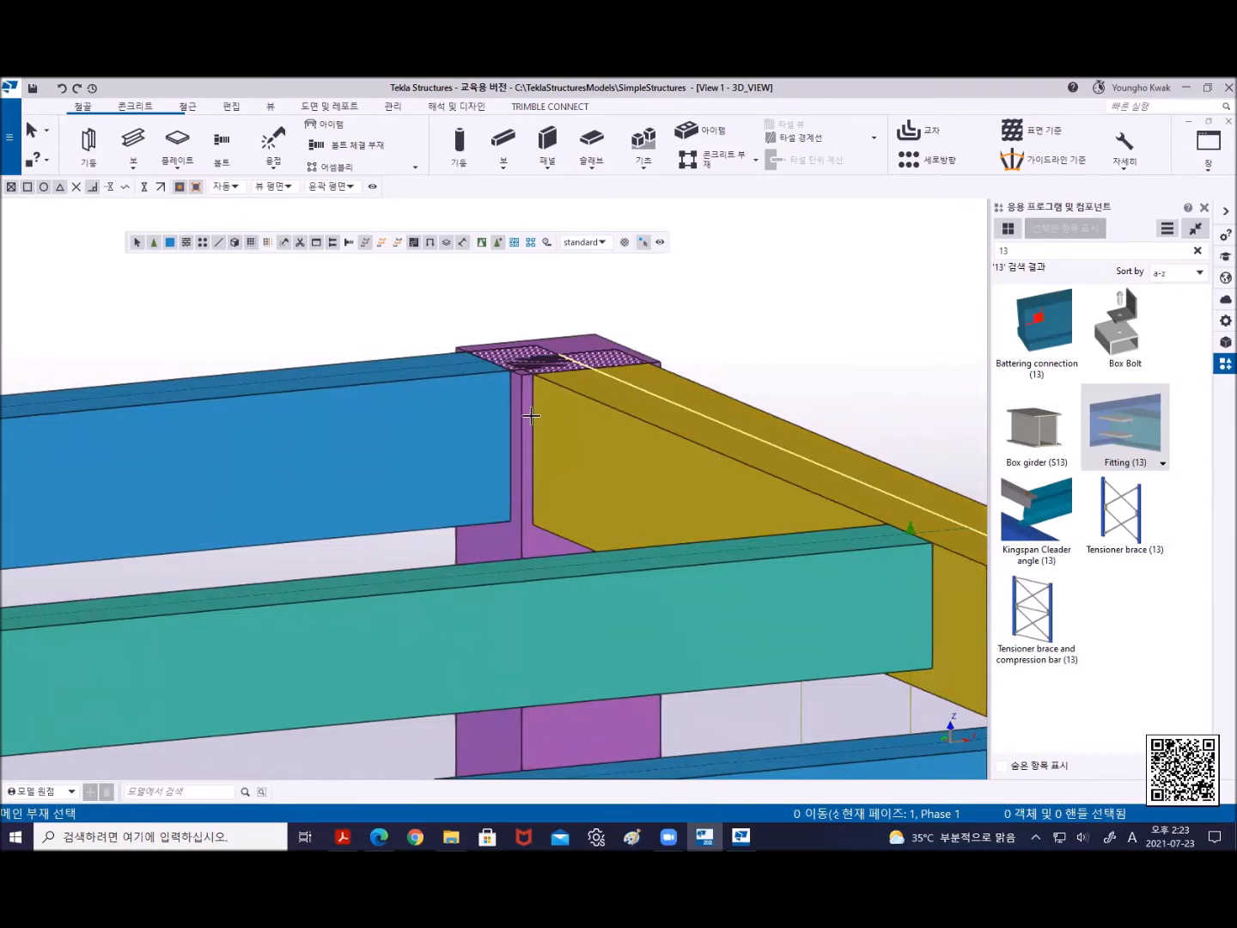
middle_click_drag(628, 413, 408, 310)
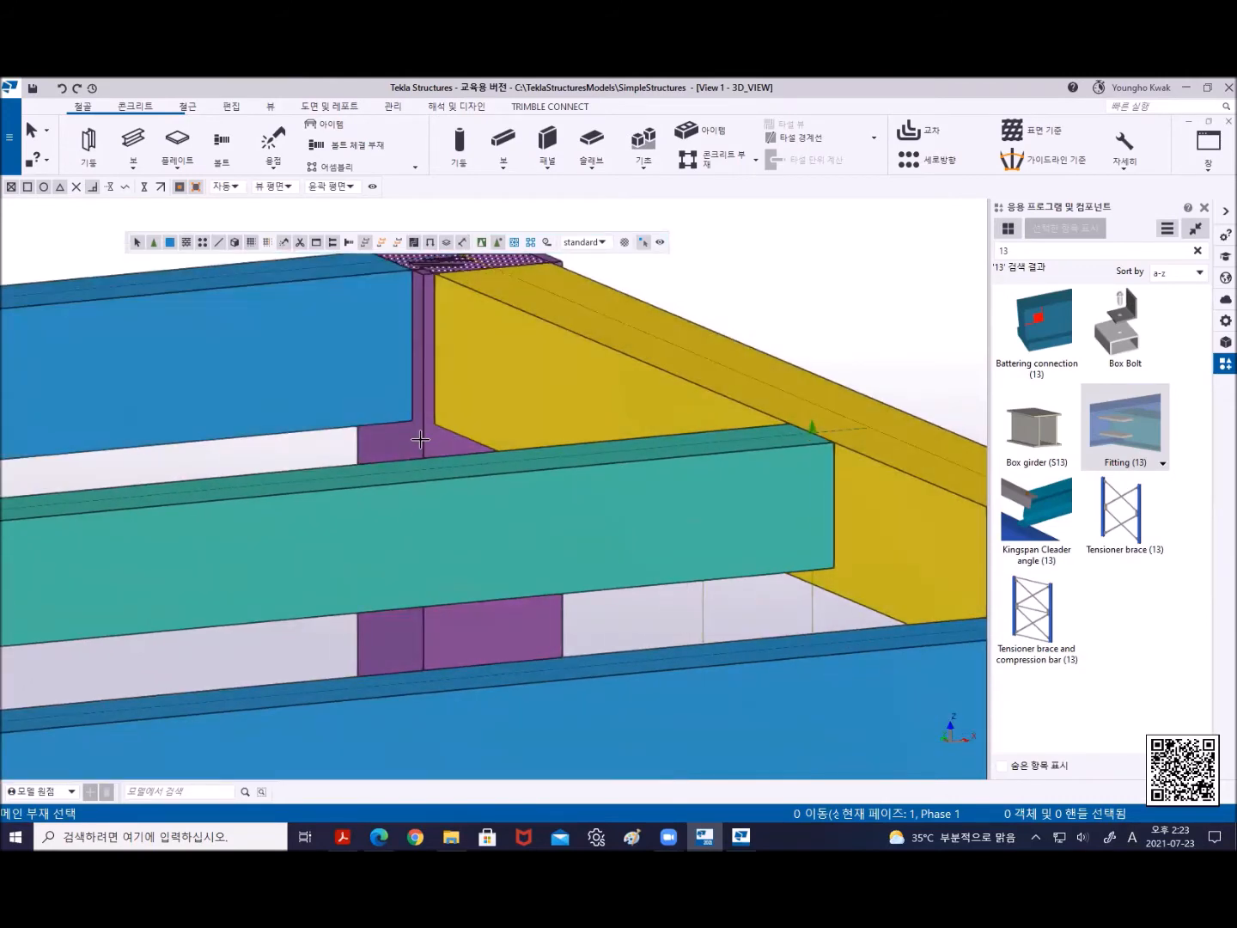
middle_click_drag(421, 439, 436, 526)
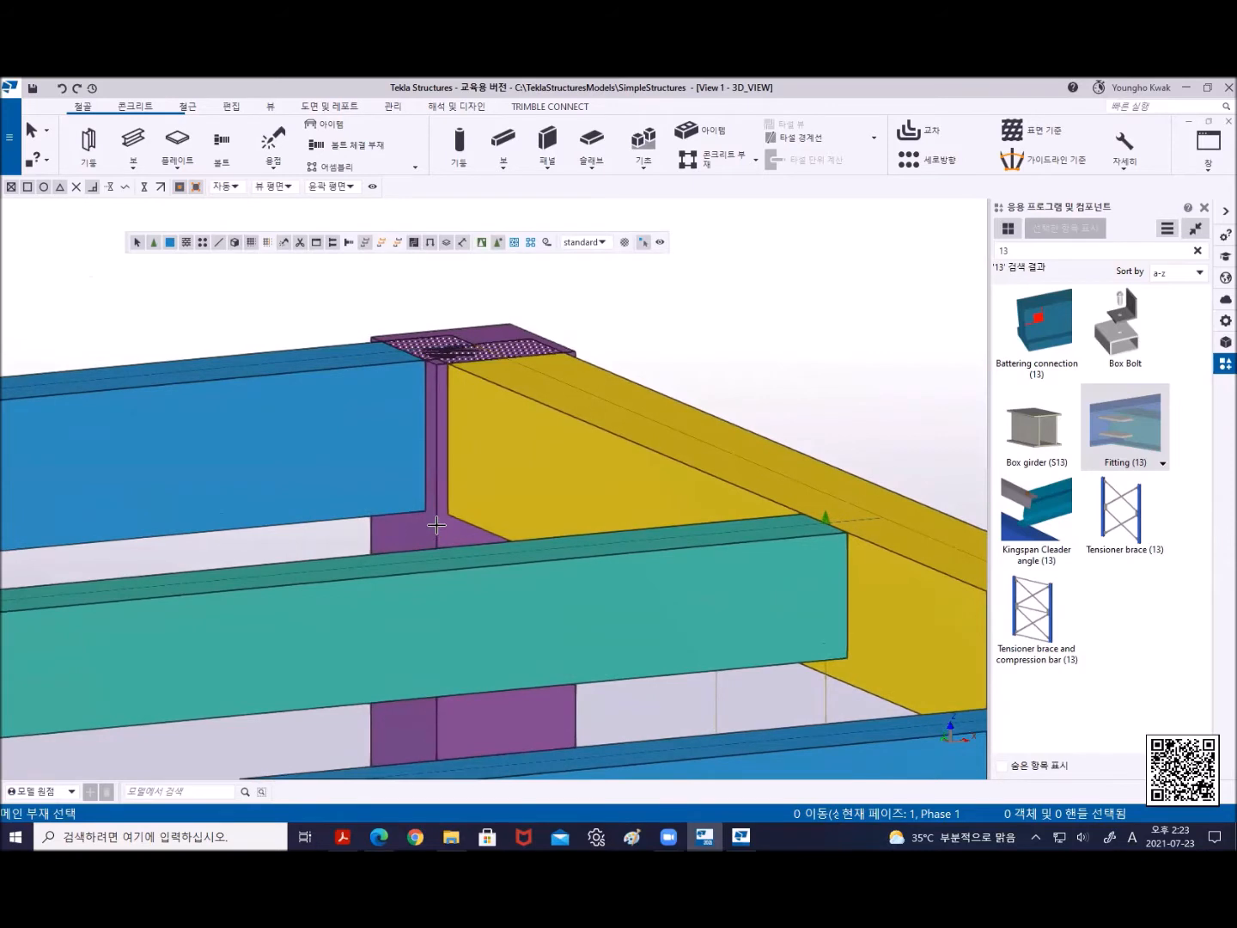
left_click(436, 526)
left_click(471, 452)
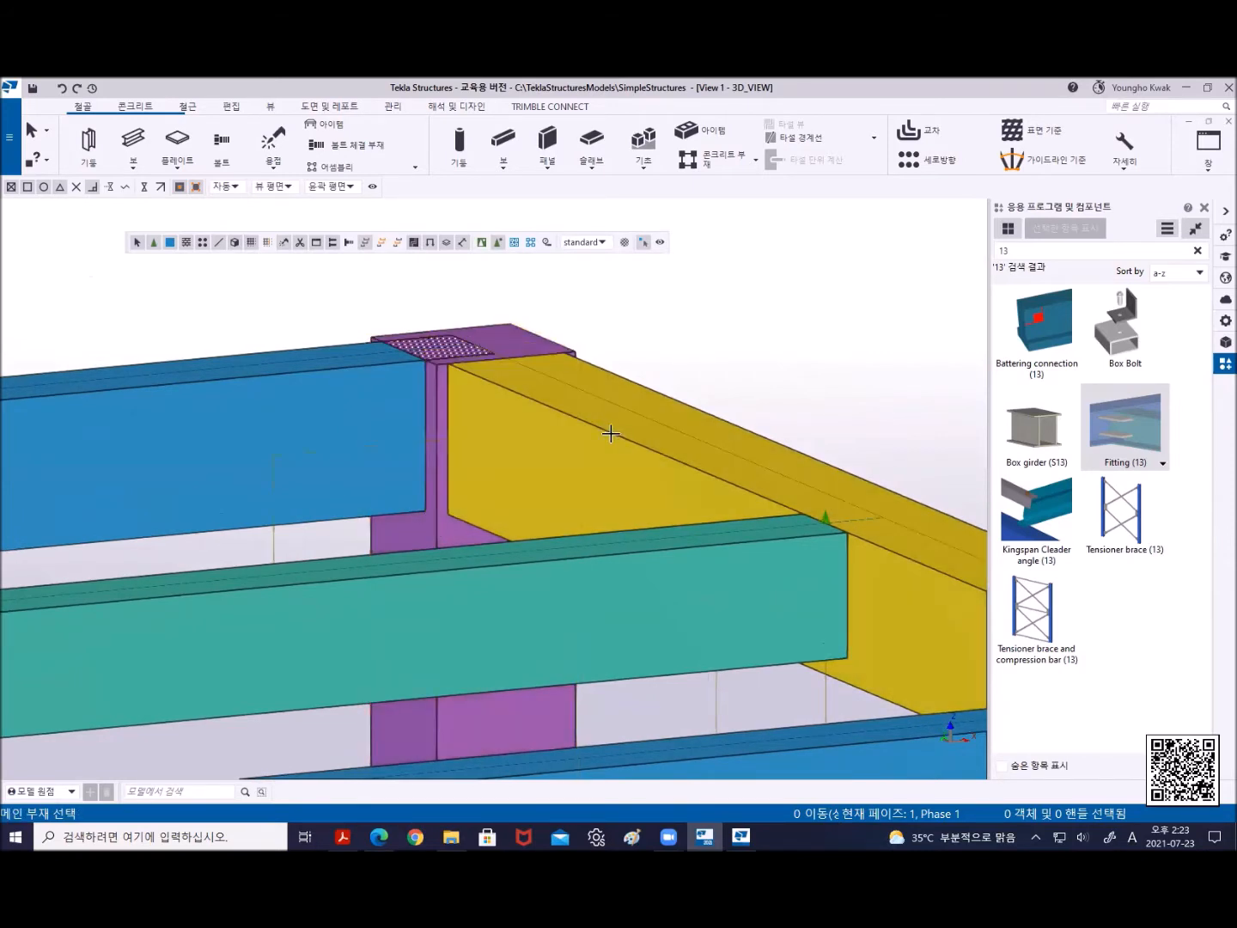
left_click(437, 518)
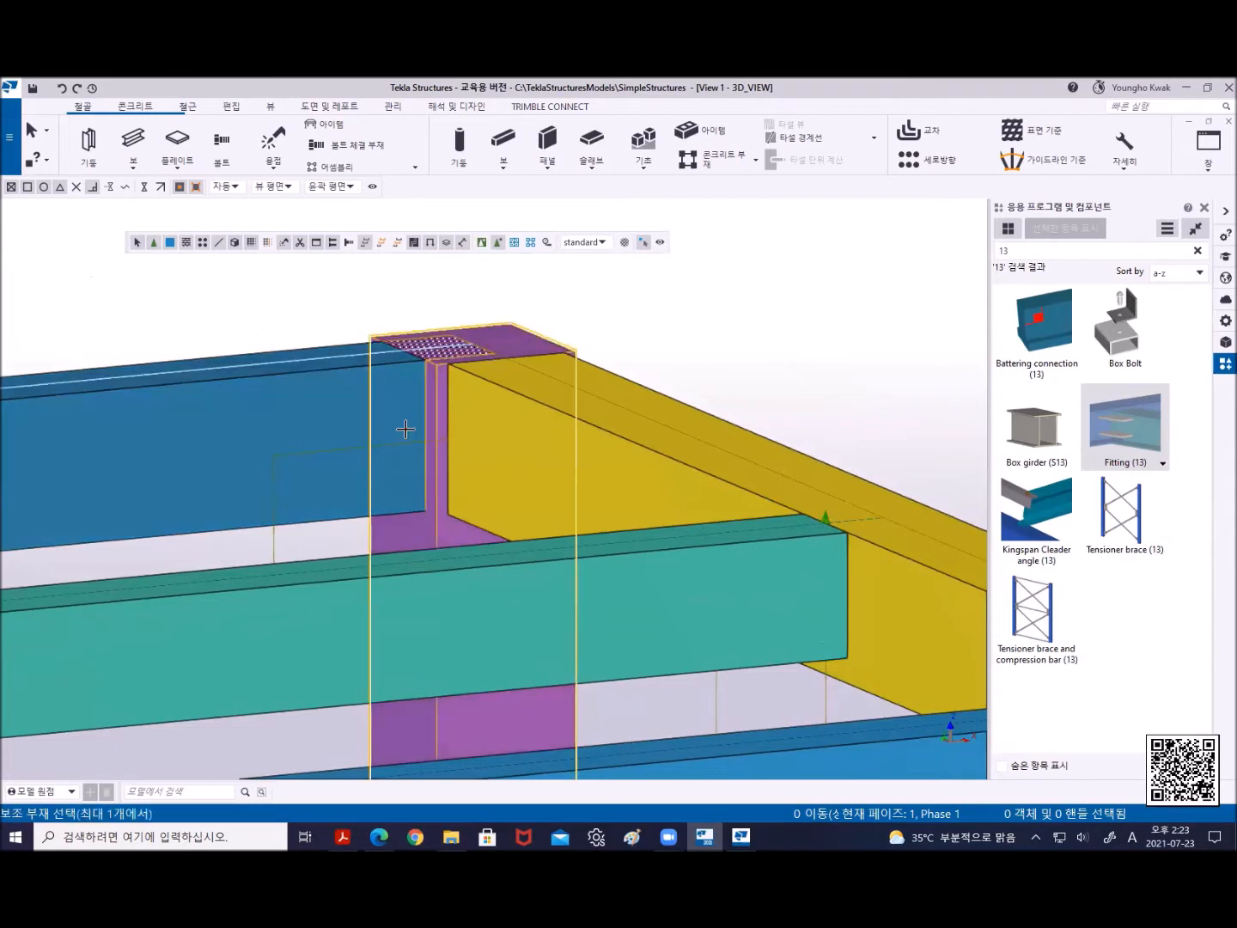
left_click(333, 379)
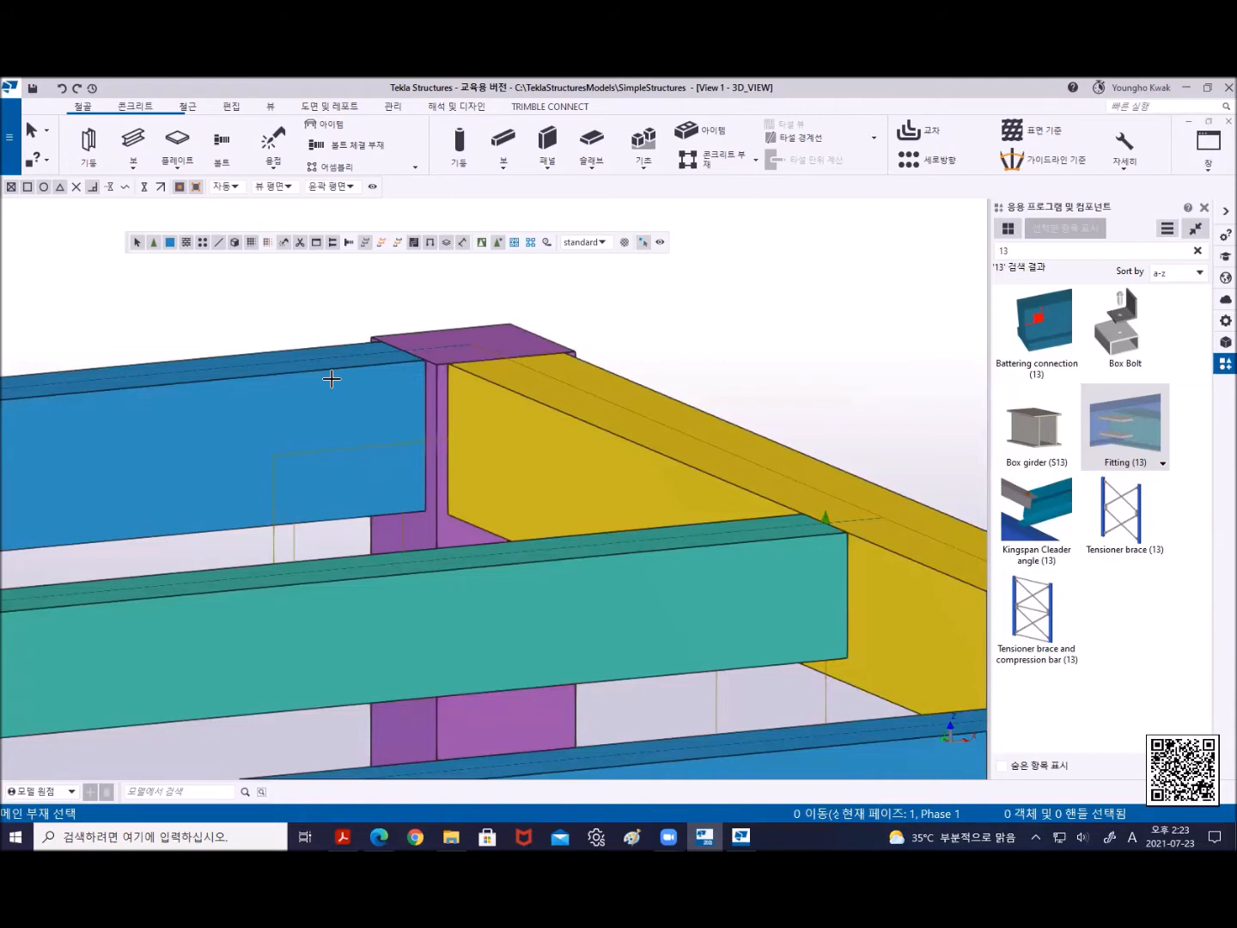
Apply Fitting (13) from the upper column at A/3 to each of the two blue roof beams meeting it on grid A
scroll(327, 399, "down", 5)
scroll(576, 391, "up", 4)
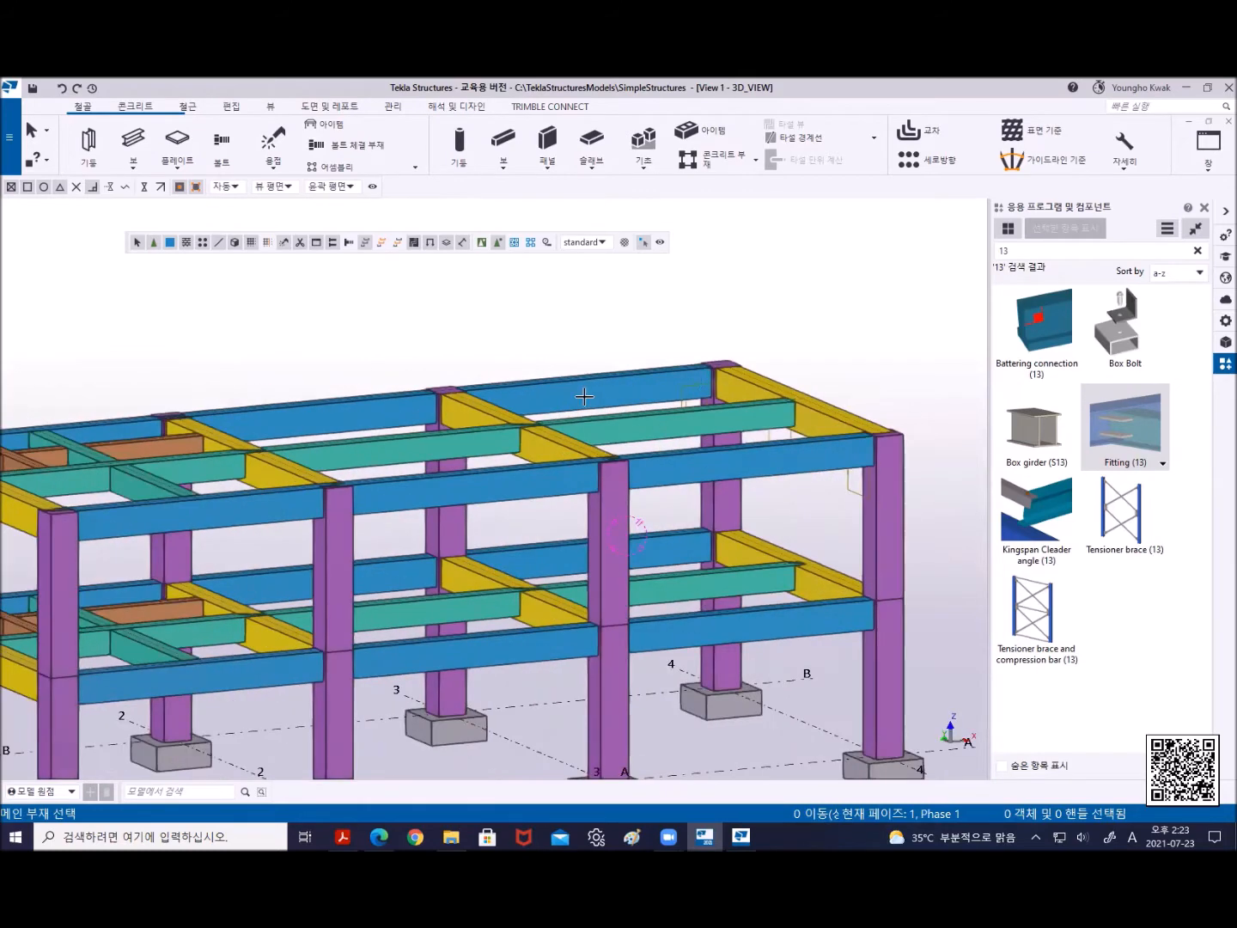
middle_click_drag(667, 571, 491, 395)
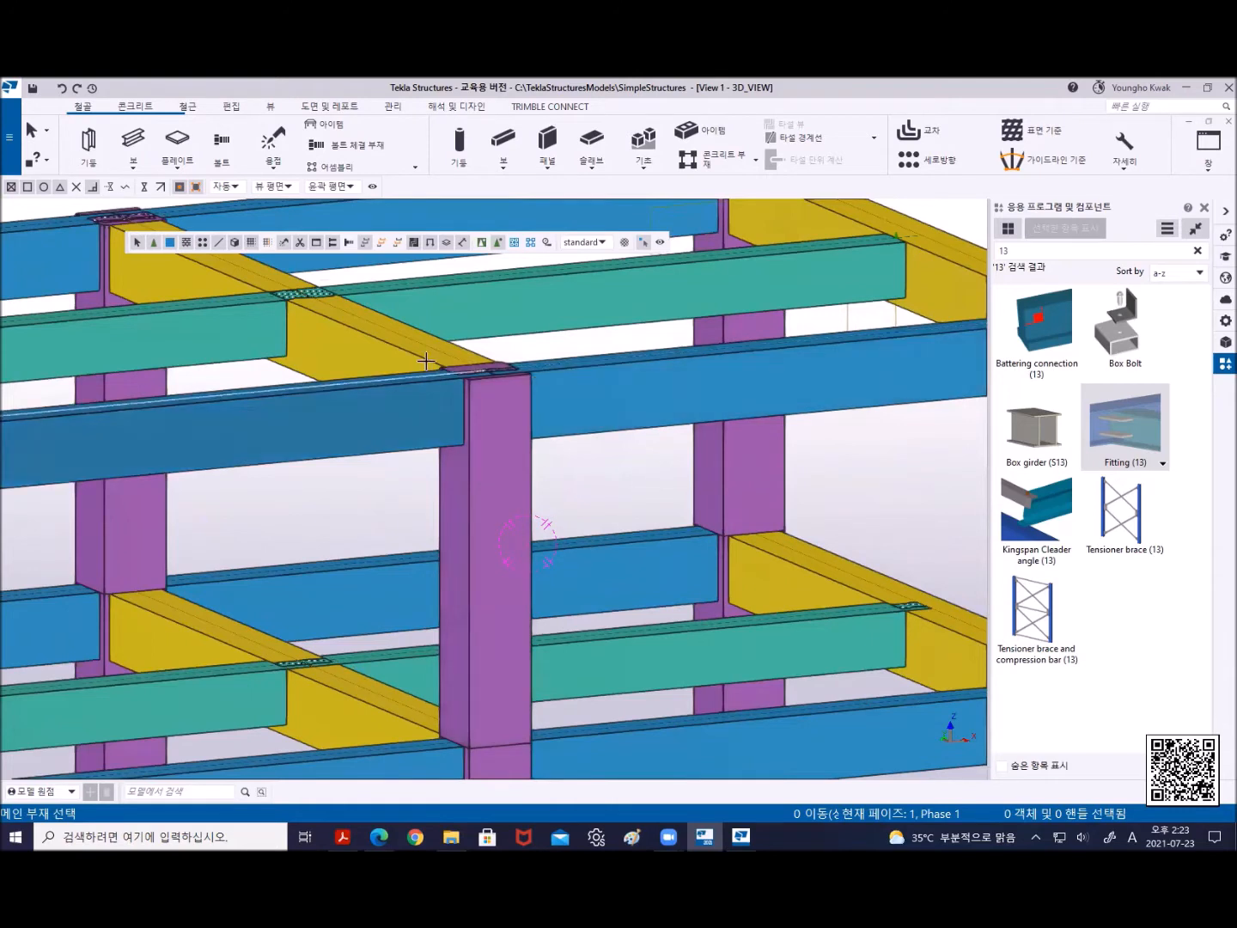
left_click(509, 472)
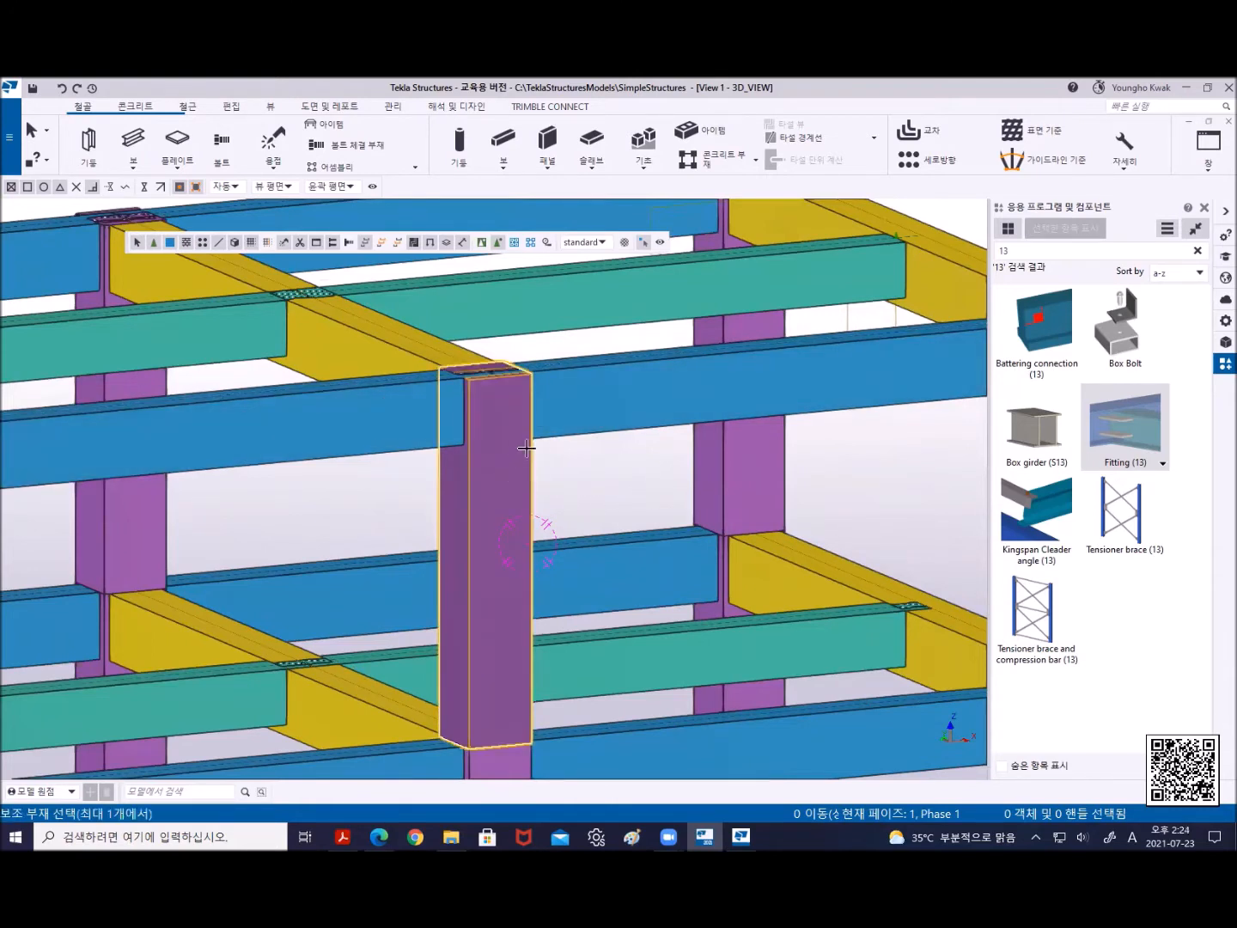
left_click(576, 414)
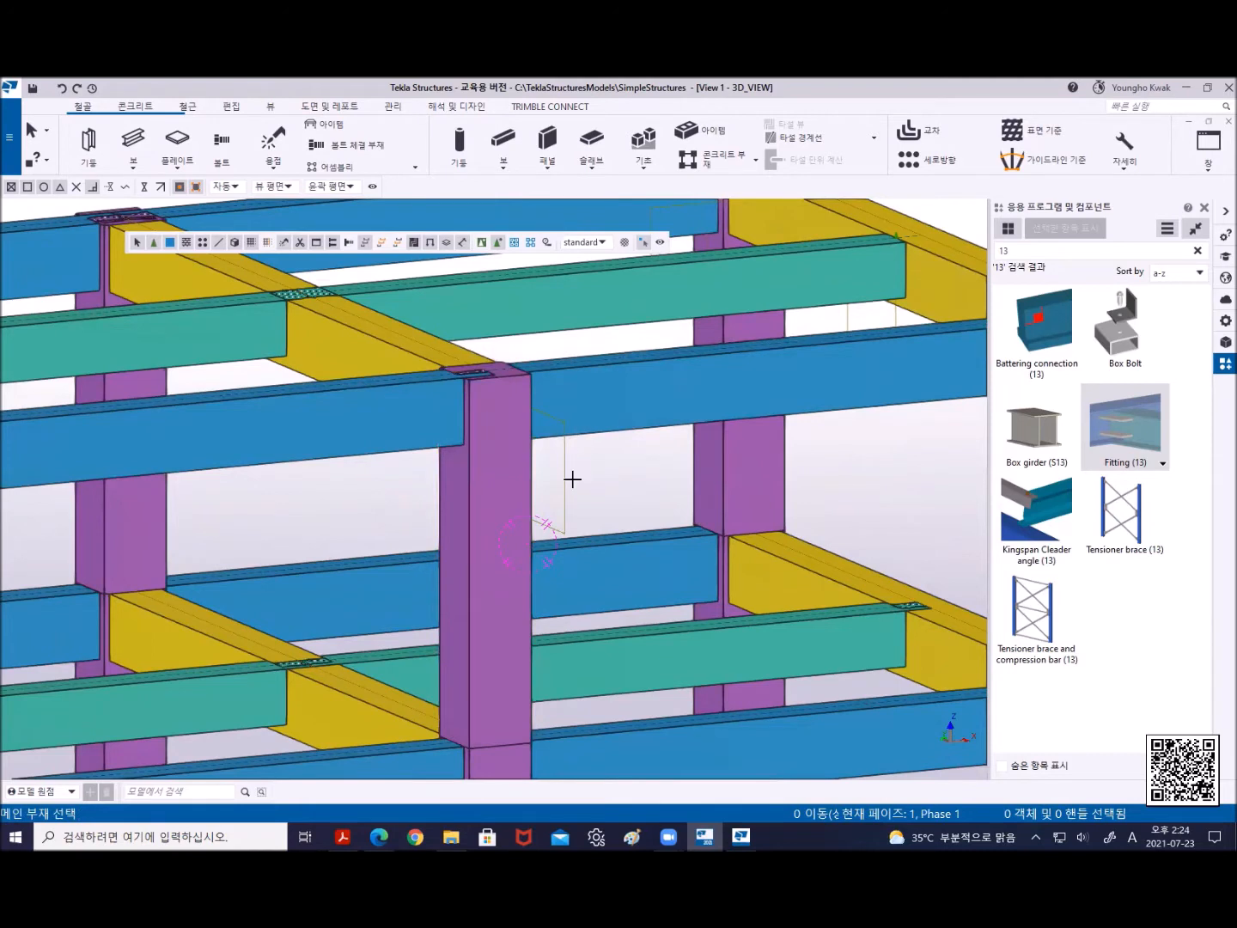
left_click(499, 478)
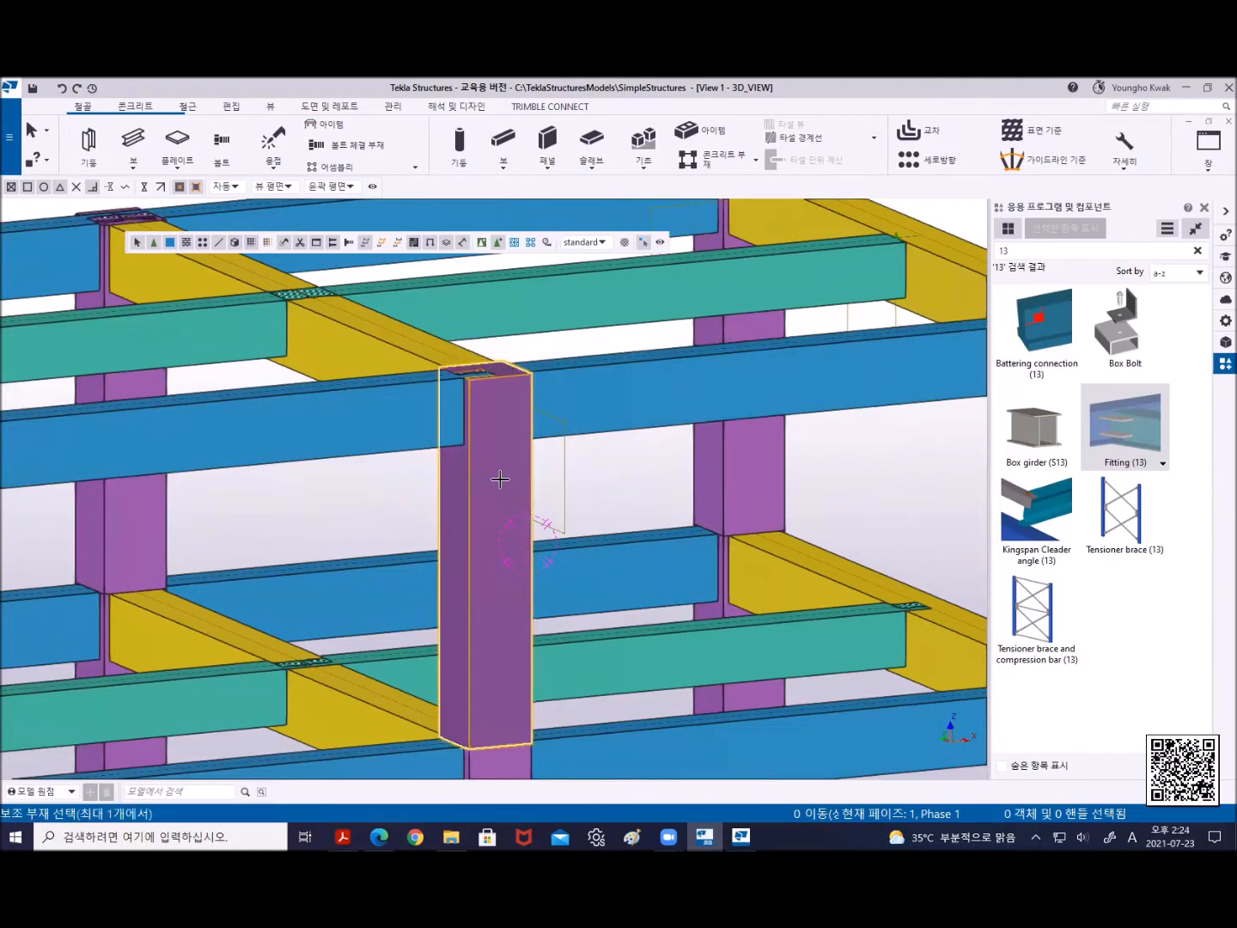
left_click(359, 418)
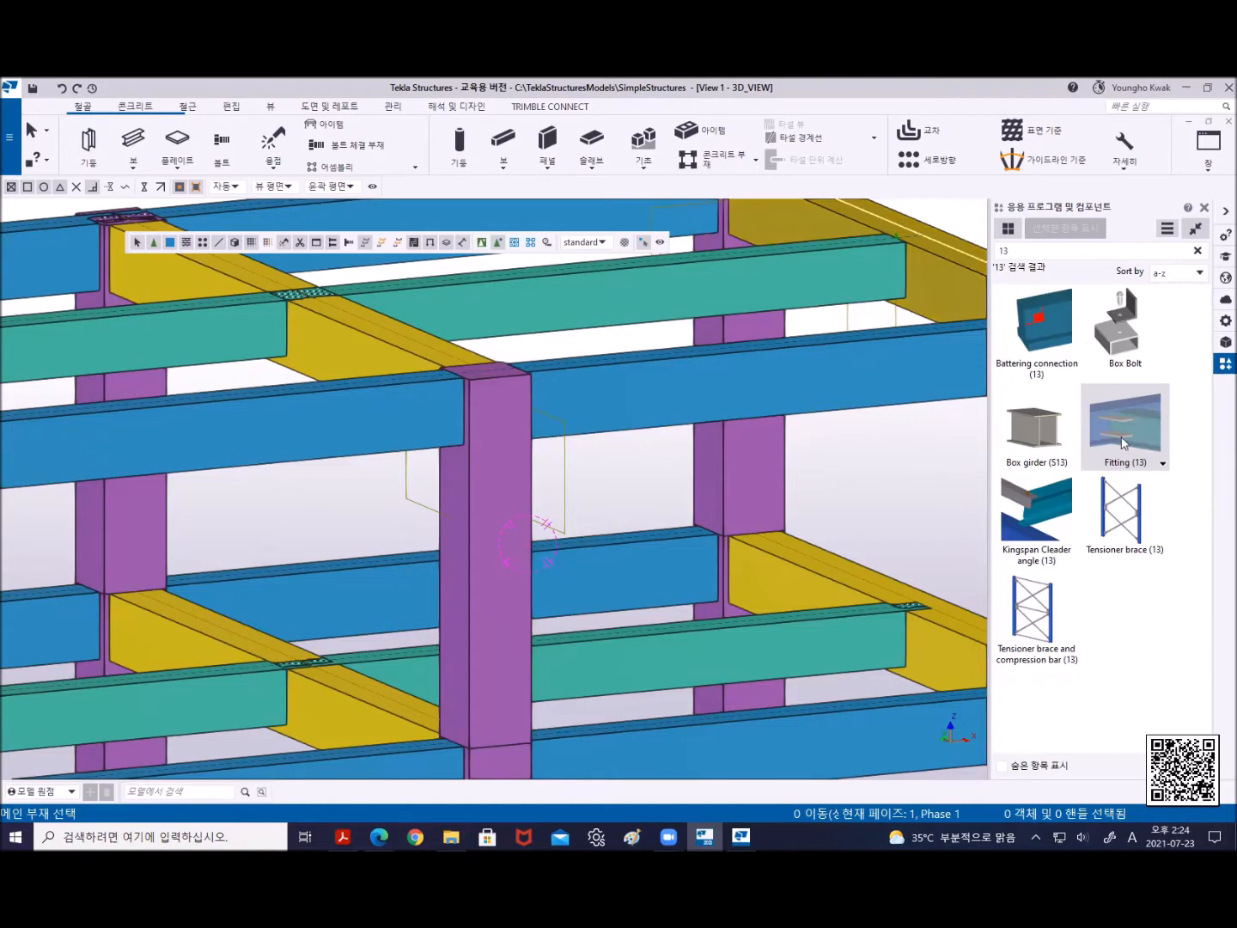
Try Fitting (13) with the blue roof beam between A/2 and A/3 as main part and column A/2 as secondary, and undo it
left_click(233, 109)
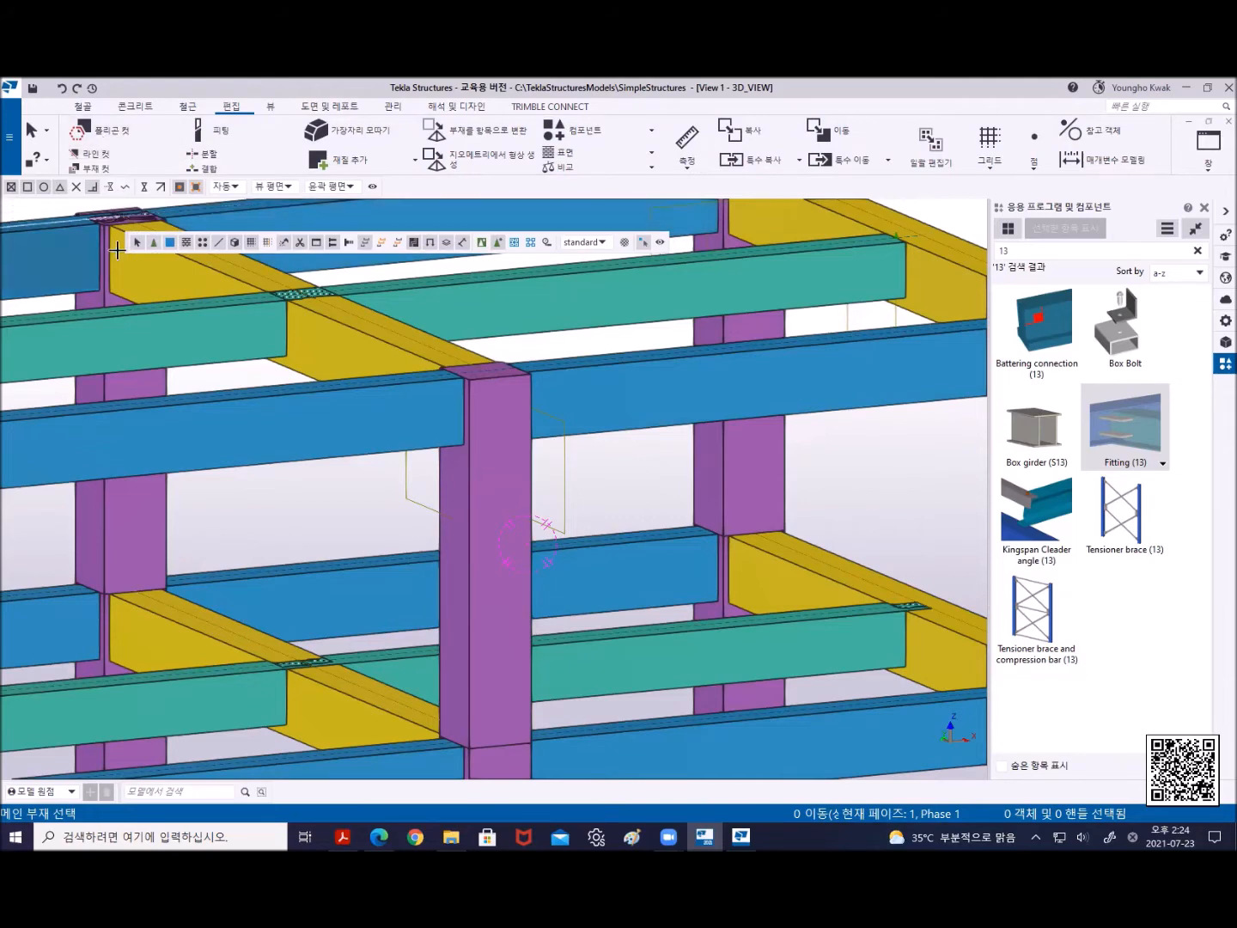
scroll(141, 486, "down", 5)
scroll(517, 480, "up", 5)
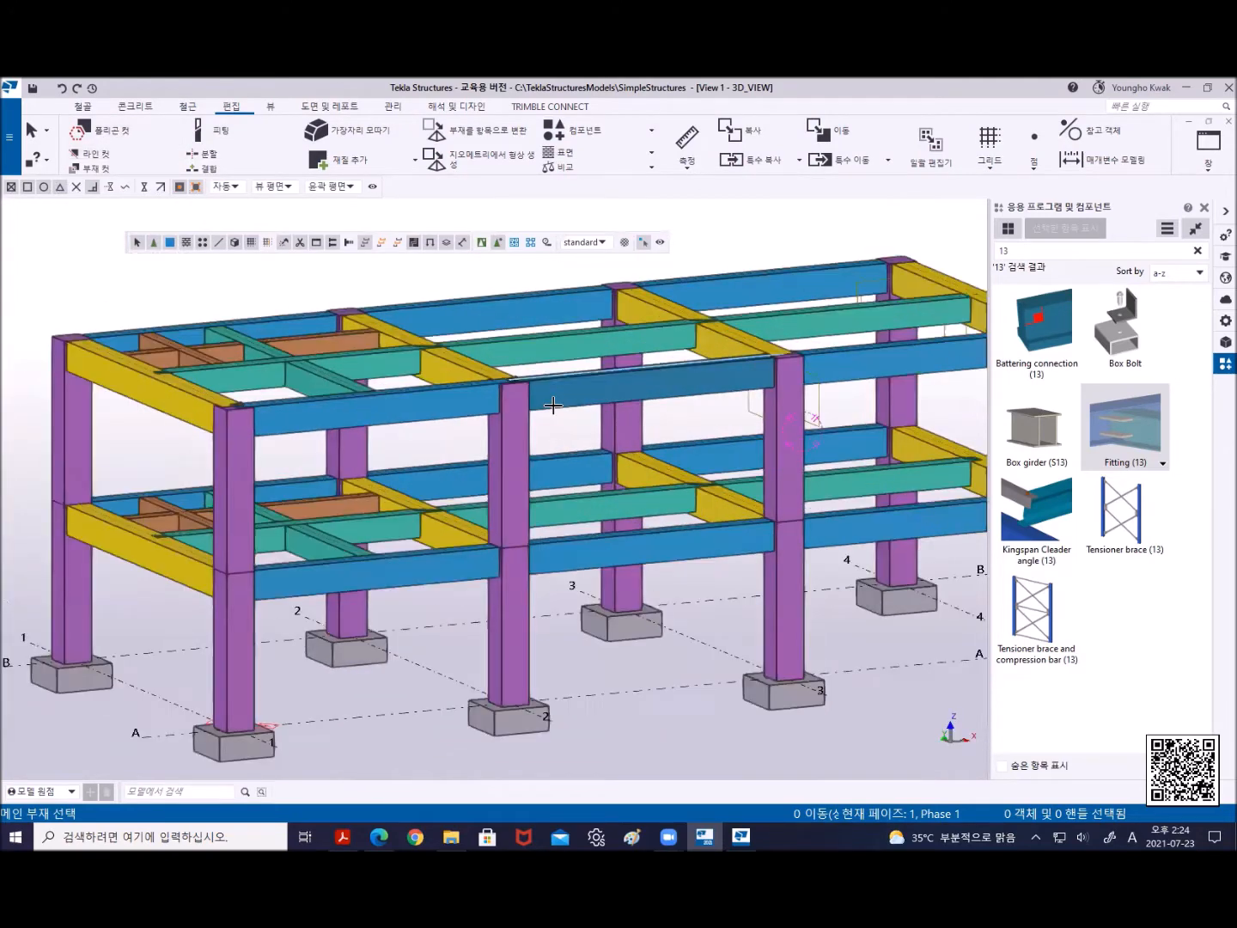
left_click(540, 367)
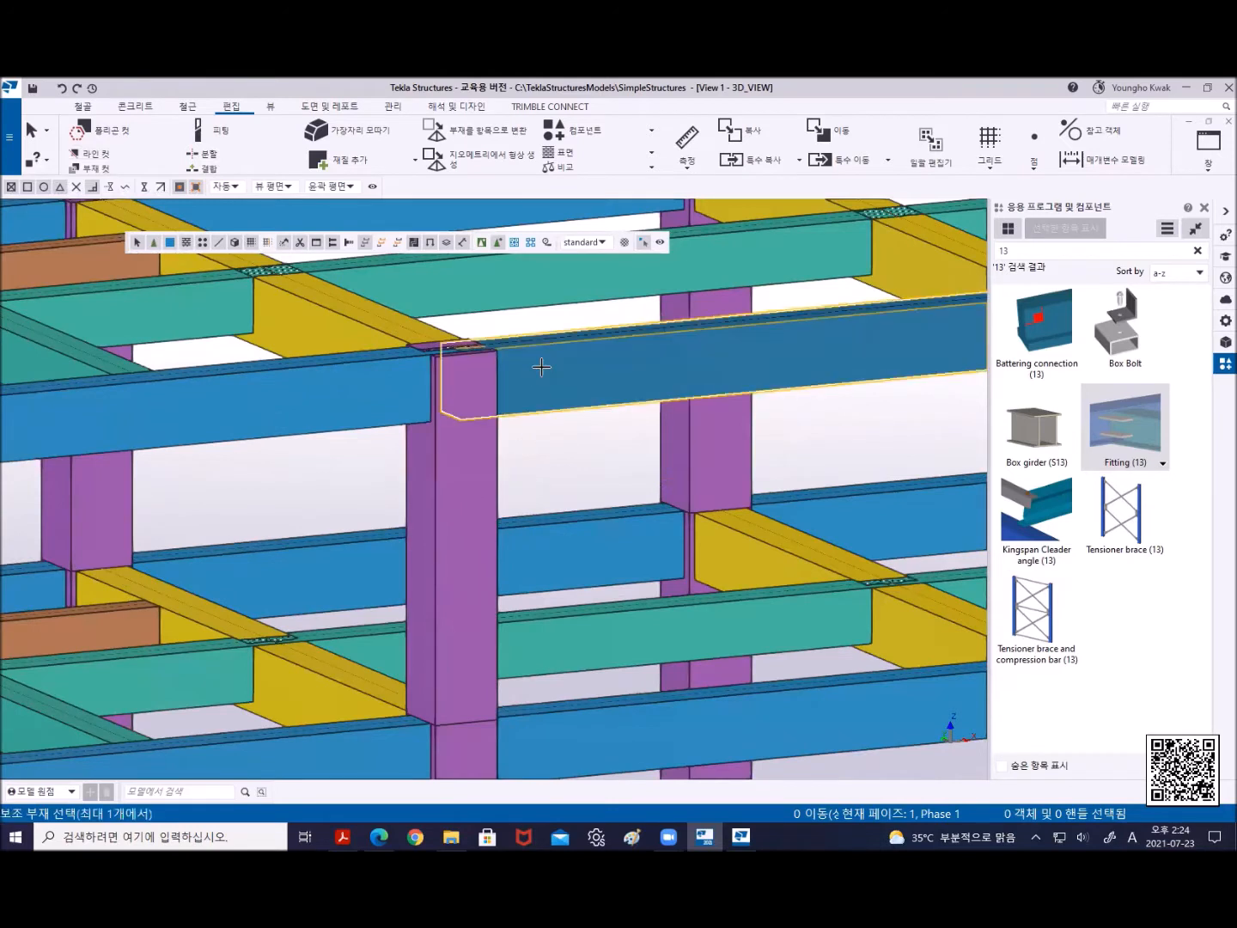
left_click(486, 466)
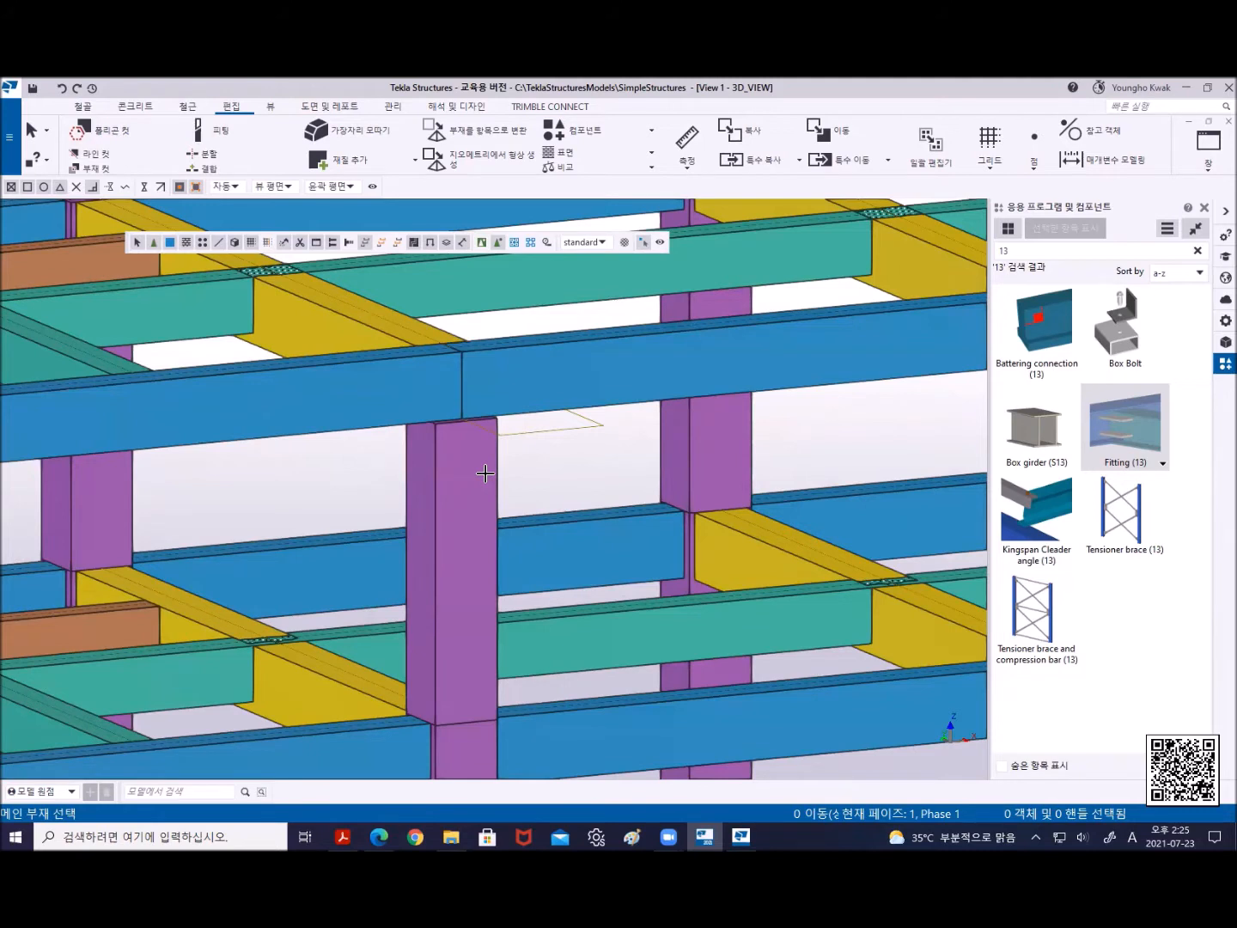
left_click(485, 474)
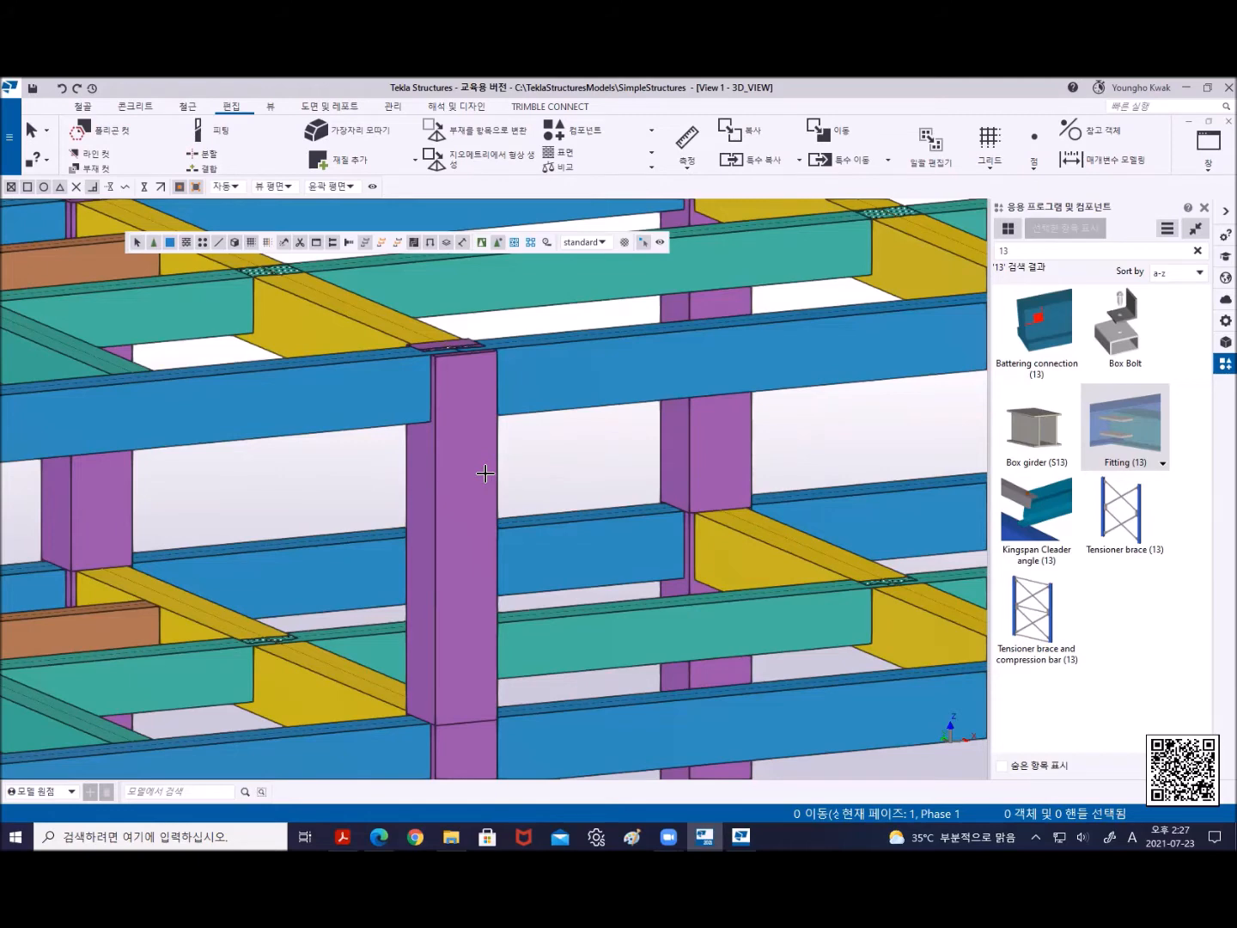
End the Fitting command and open the AutoConnection settings, showing the advanced rules for each framing condition
scroll(507, 400, "down", 5)
middle_click_drag(506, 436, 474, 571)
right_click(429, 307)
left_click(462, 313)
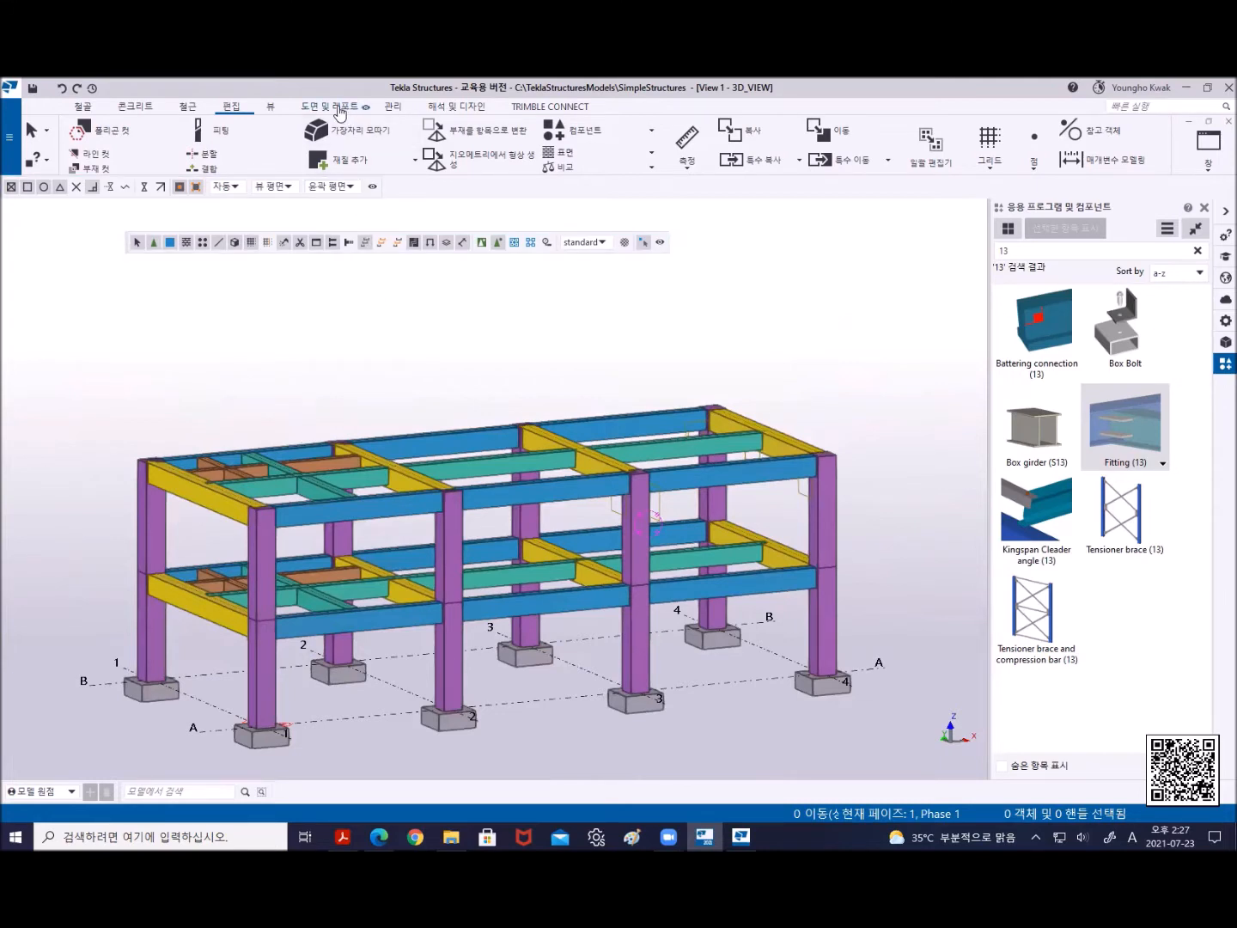
left_click(230, 113)
middle_click_drag(631, 158, 367, 167)
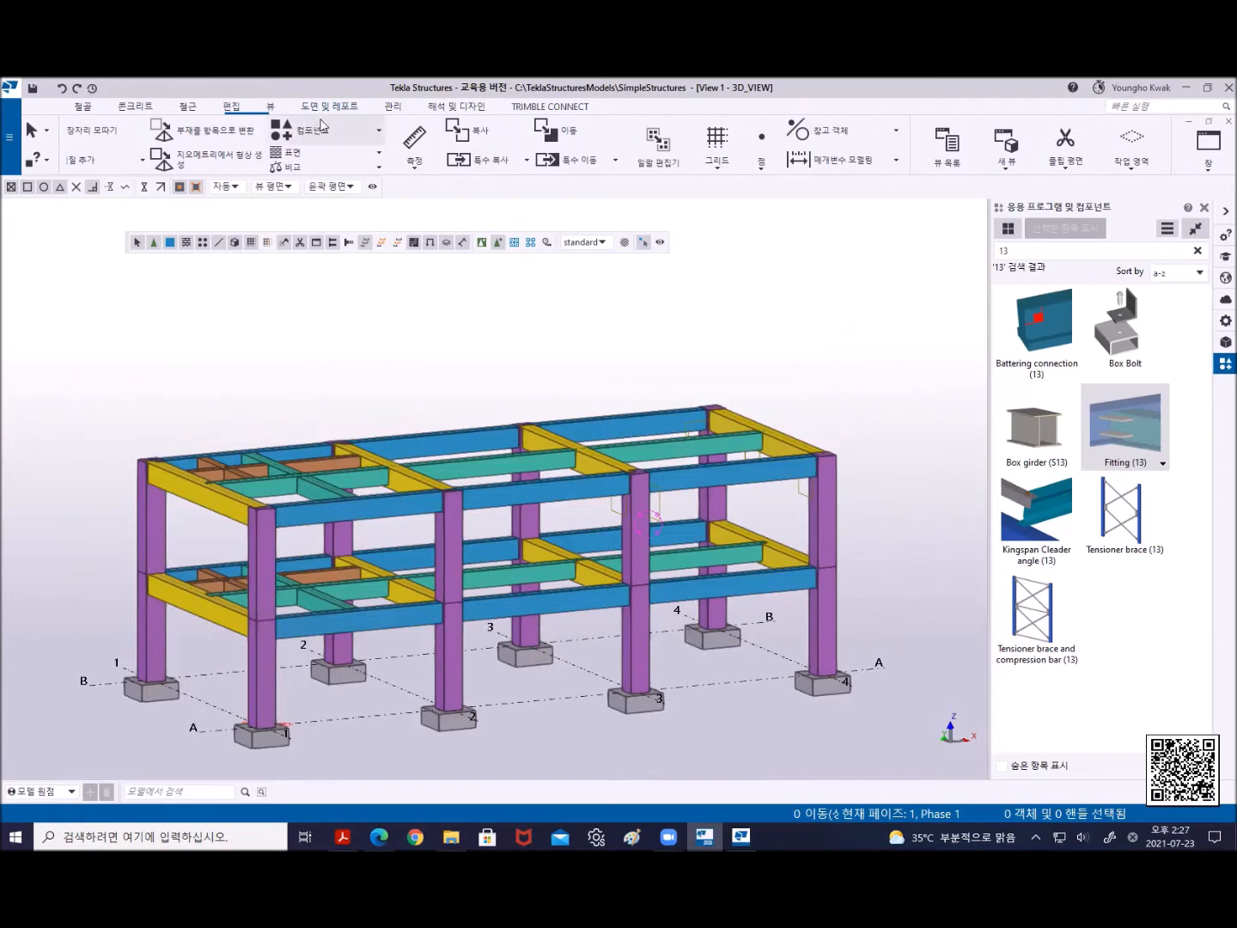
left_click(380, 133)
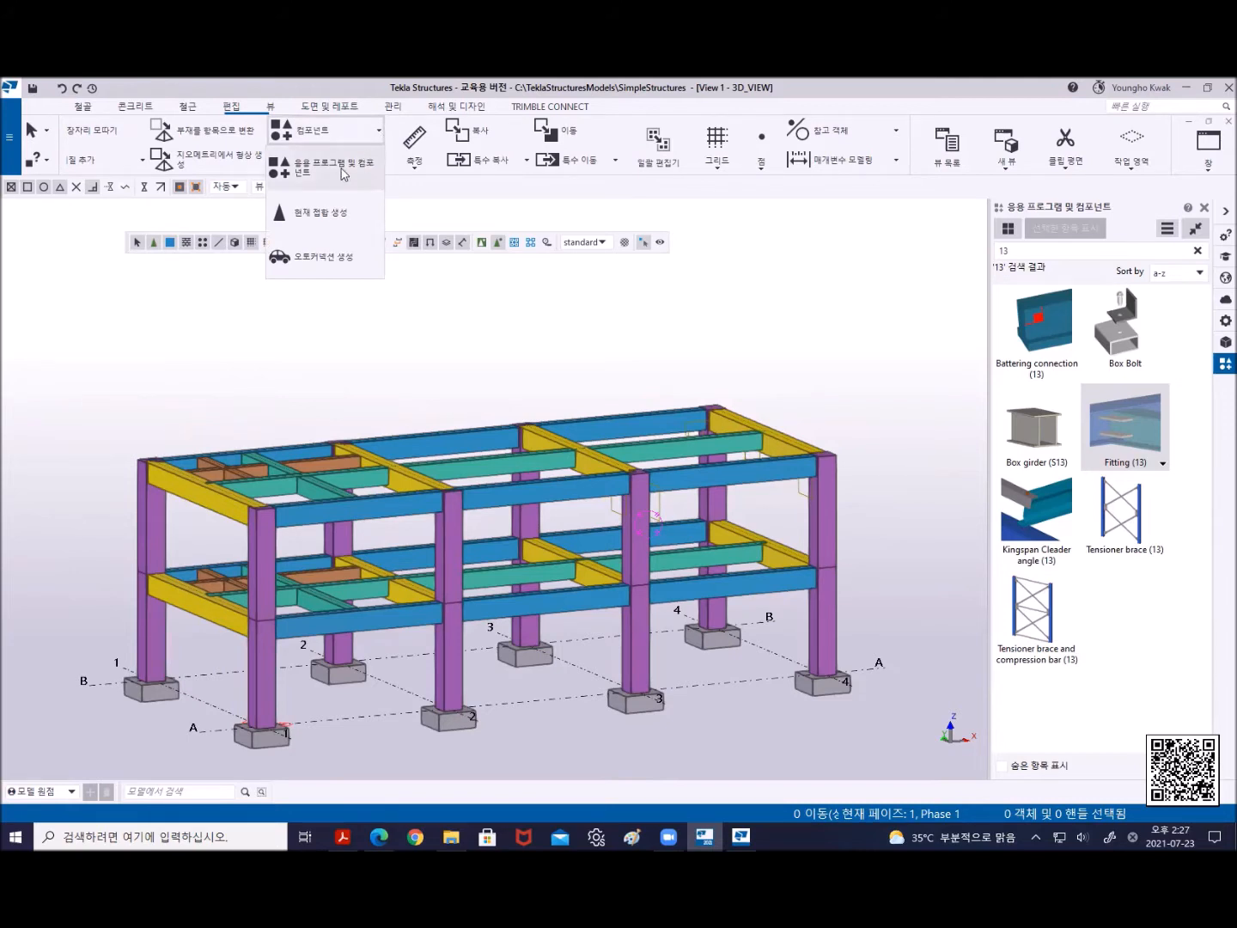
left_click(333, 267)
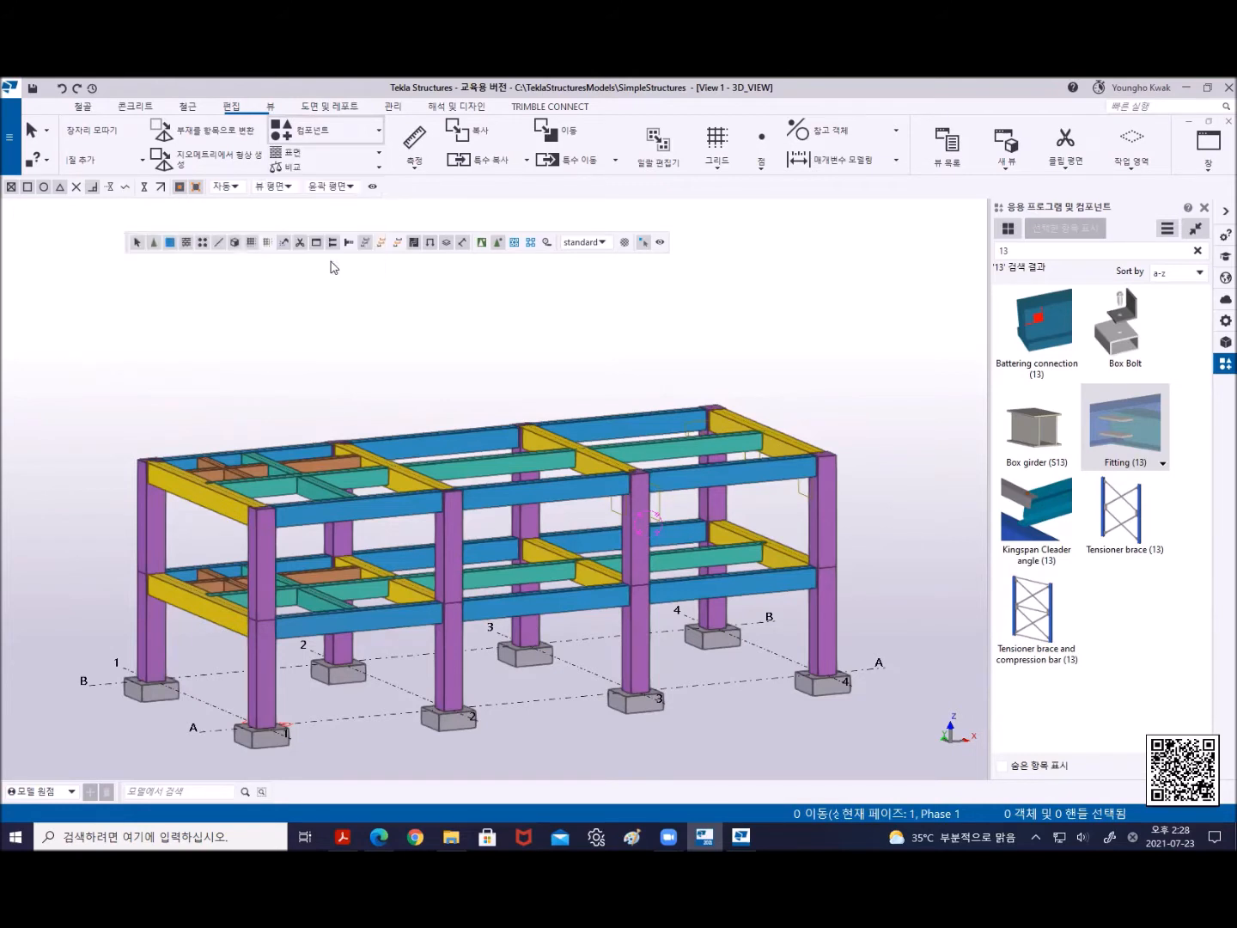
left_click_drag(303, 280, 701, 251)
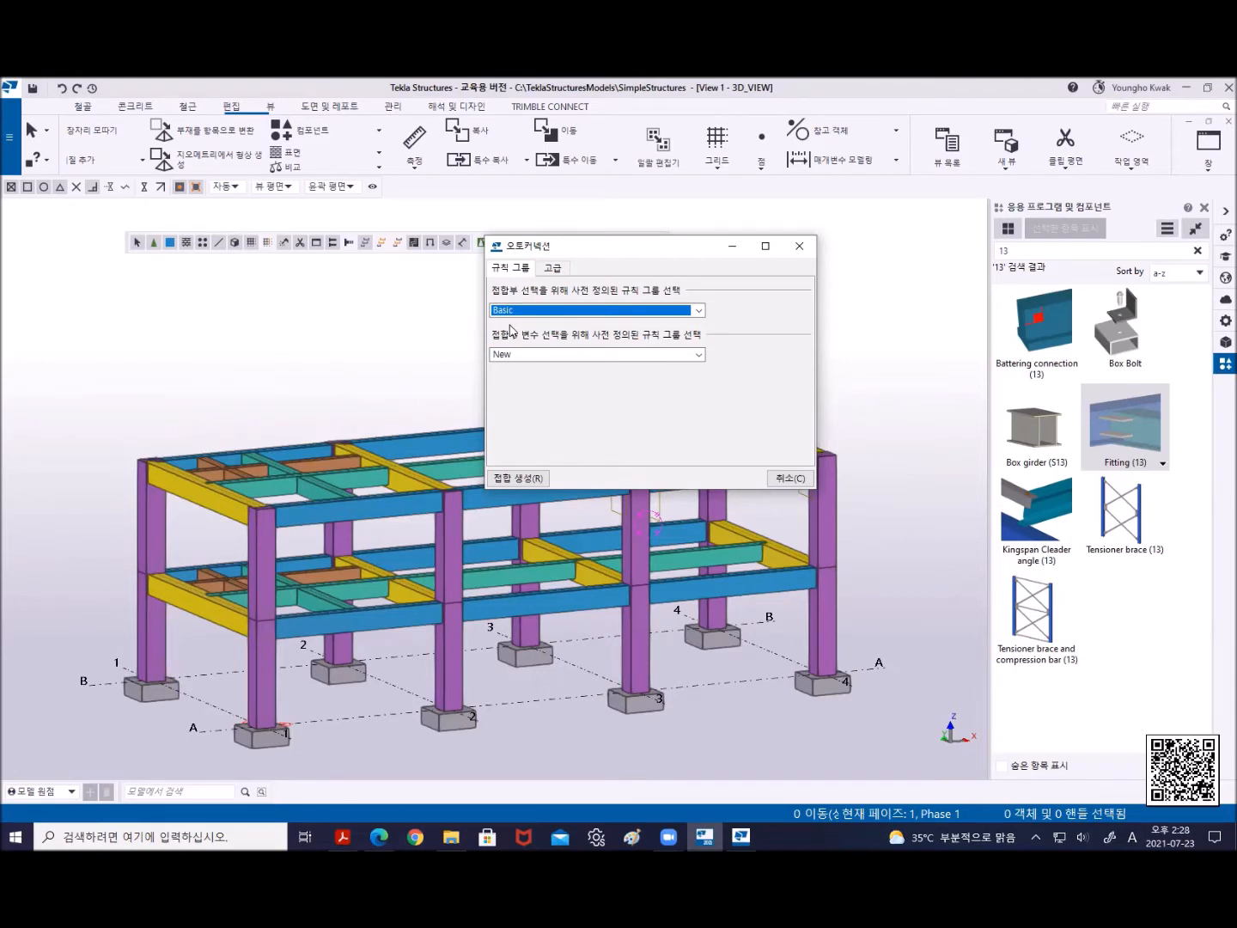
left_click(553, 269)
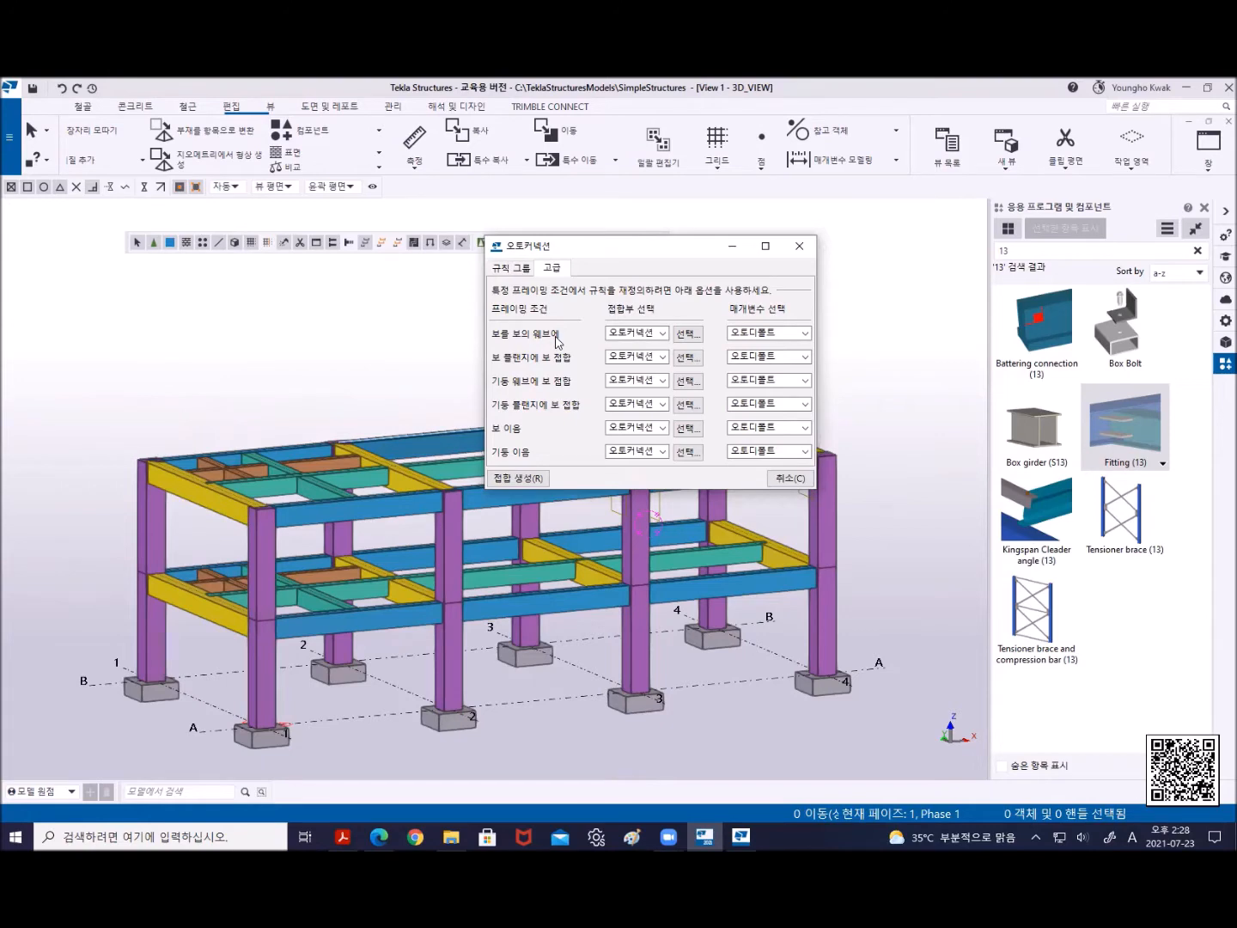
Examine the roof beam-to-column and beam-to-beam joints around columns A/1 and A/2 against the AutoConnection framing conditions
middle_click_drag(359, 474, 251, 493)
scroll(326, 384, "up", 5)
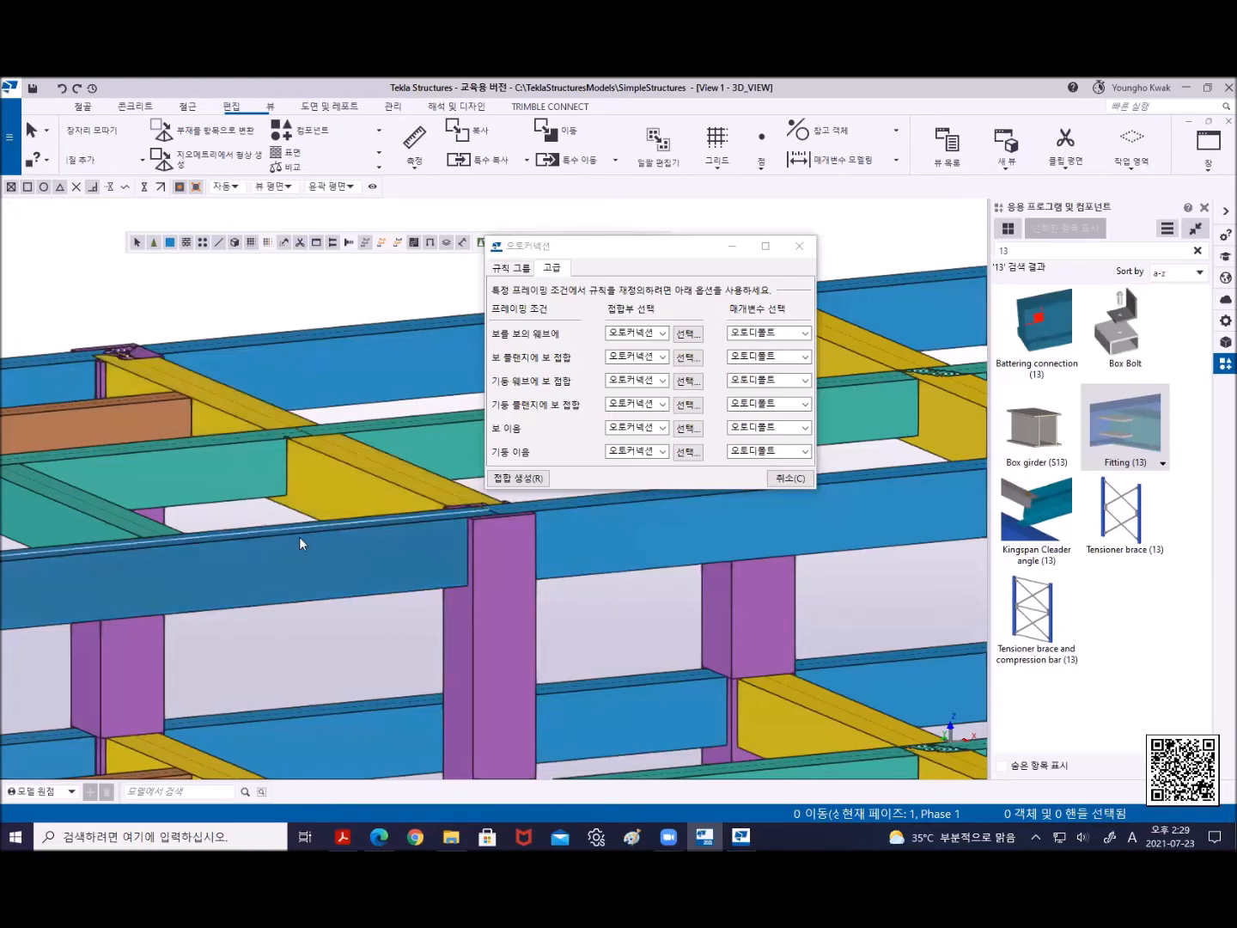
middle_click_drag(154, 577, 325, 512)
scroll(238, 522, "up", 5)
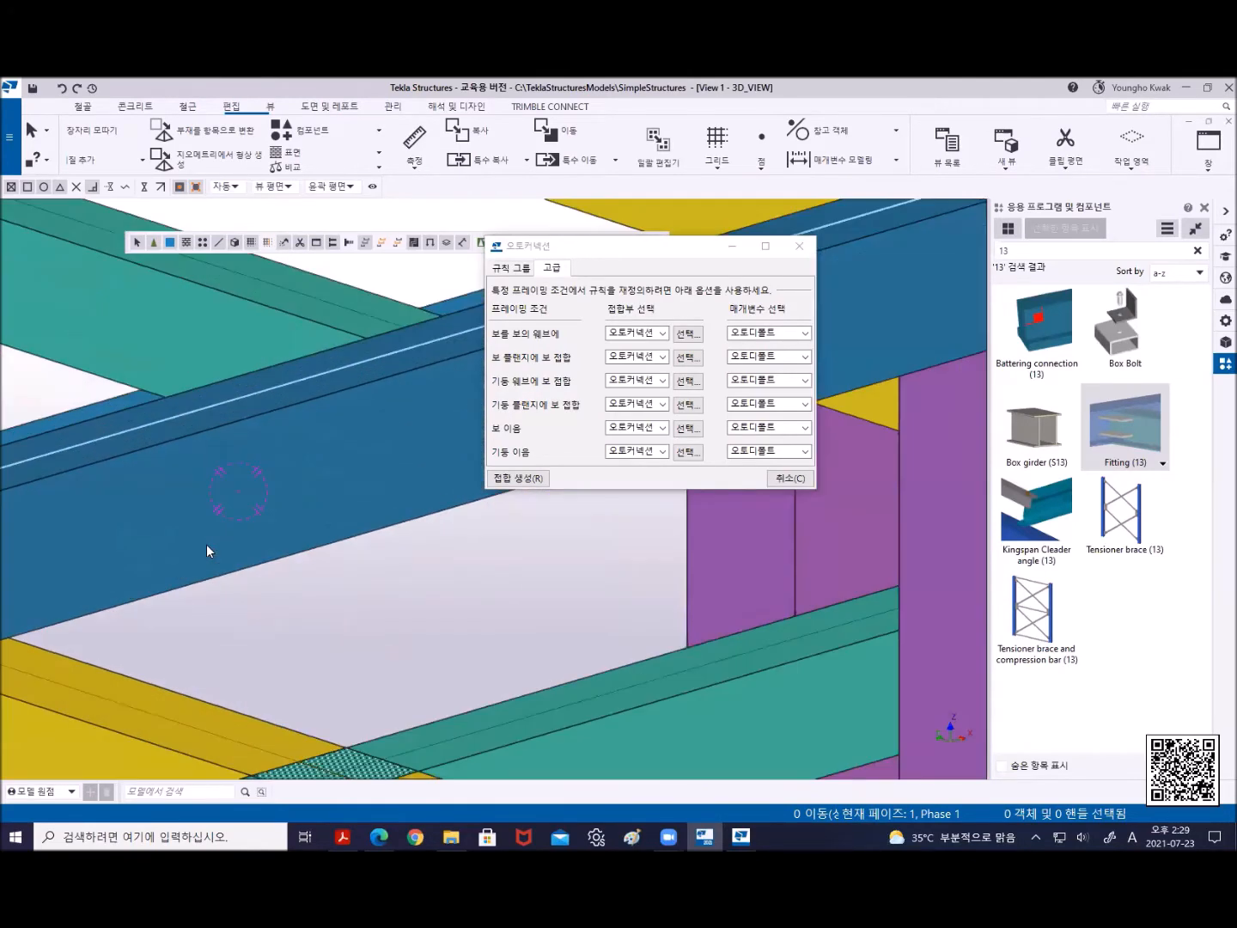
middle_click_drag(207, 552, 418, 638)
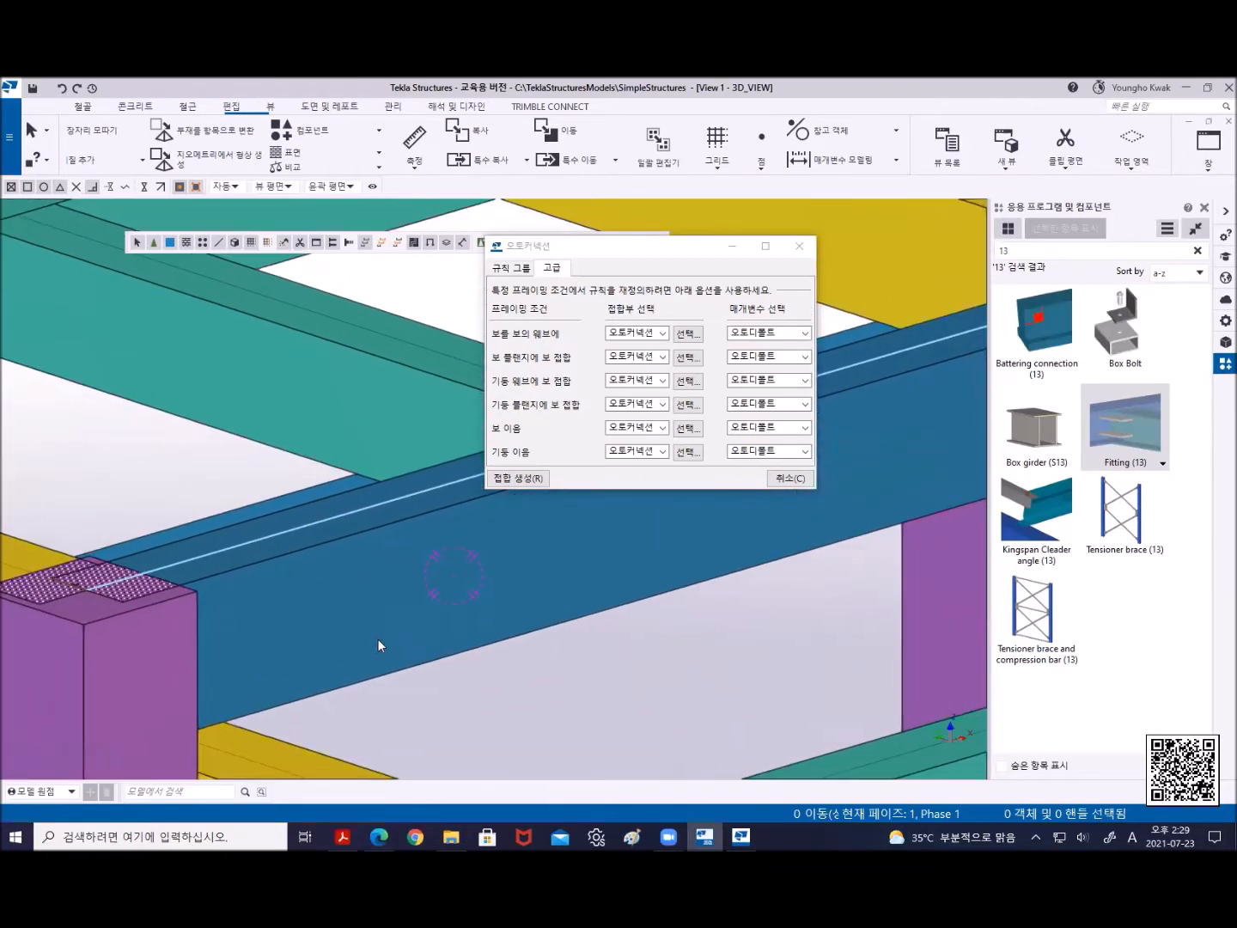
scroll(327, 616, "down", 5)
middle_click_drag(323, 615, 351, 545)
scroll(325, 493, "up", 4)
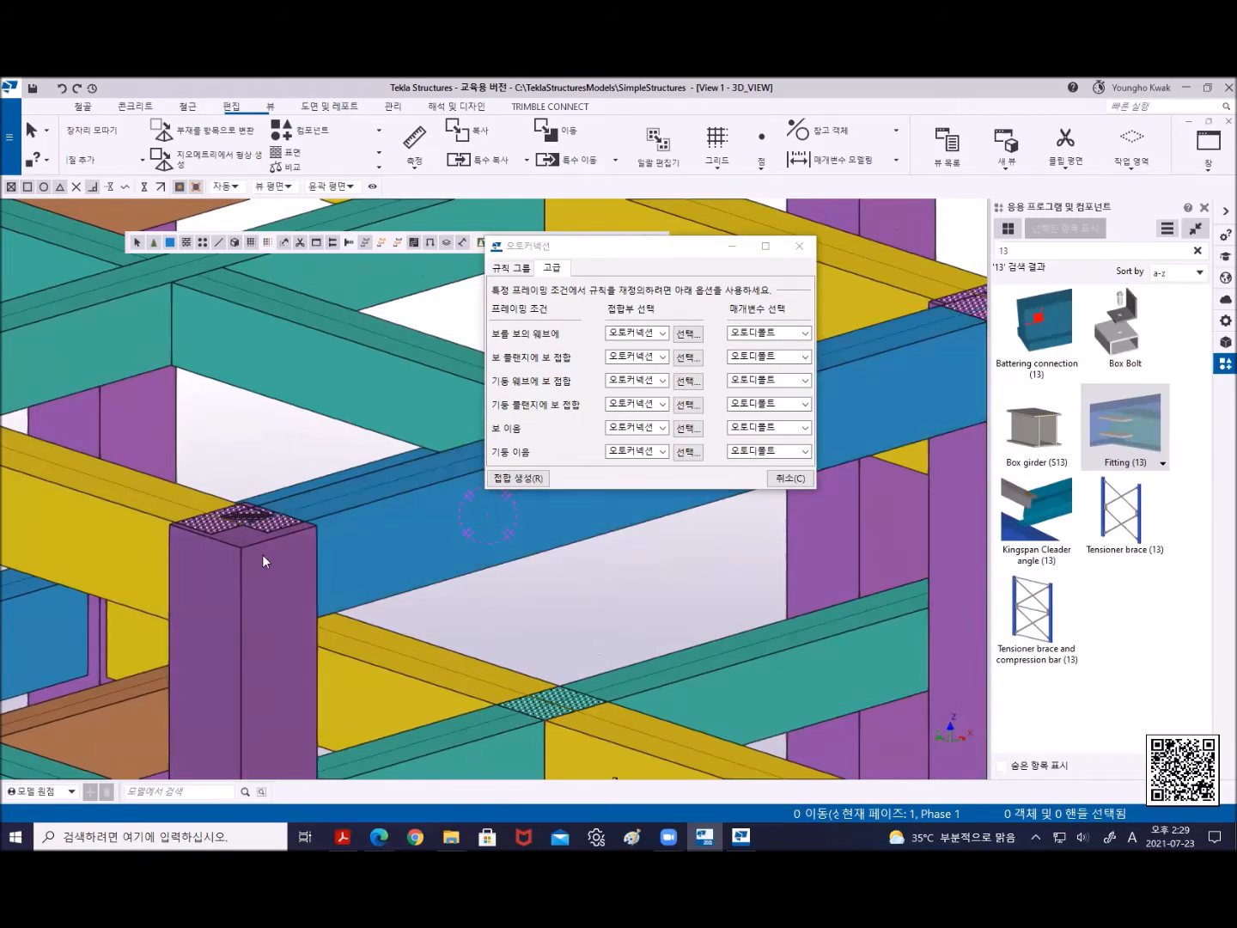
scroll(262, 554, "down", 10)
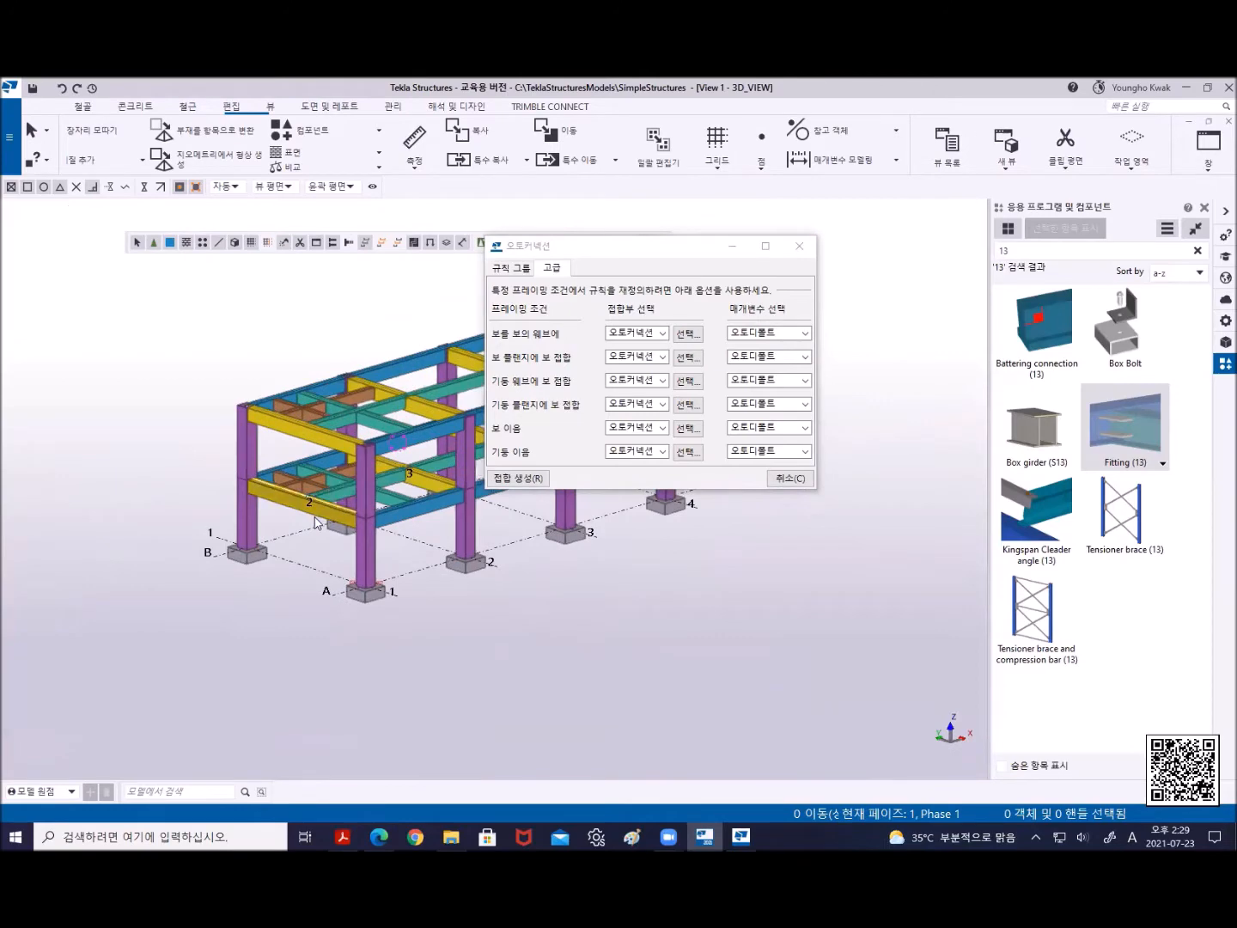
scroll(318, 521, "up", 5)
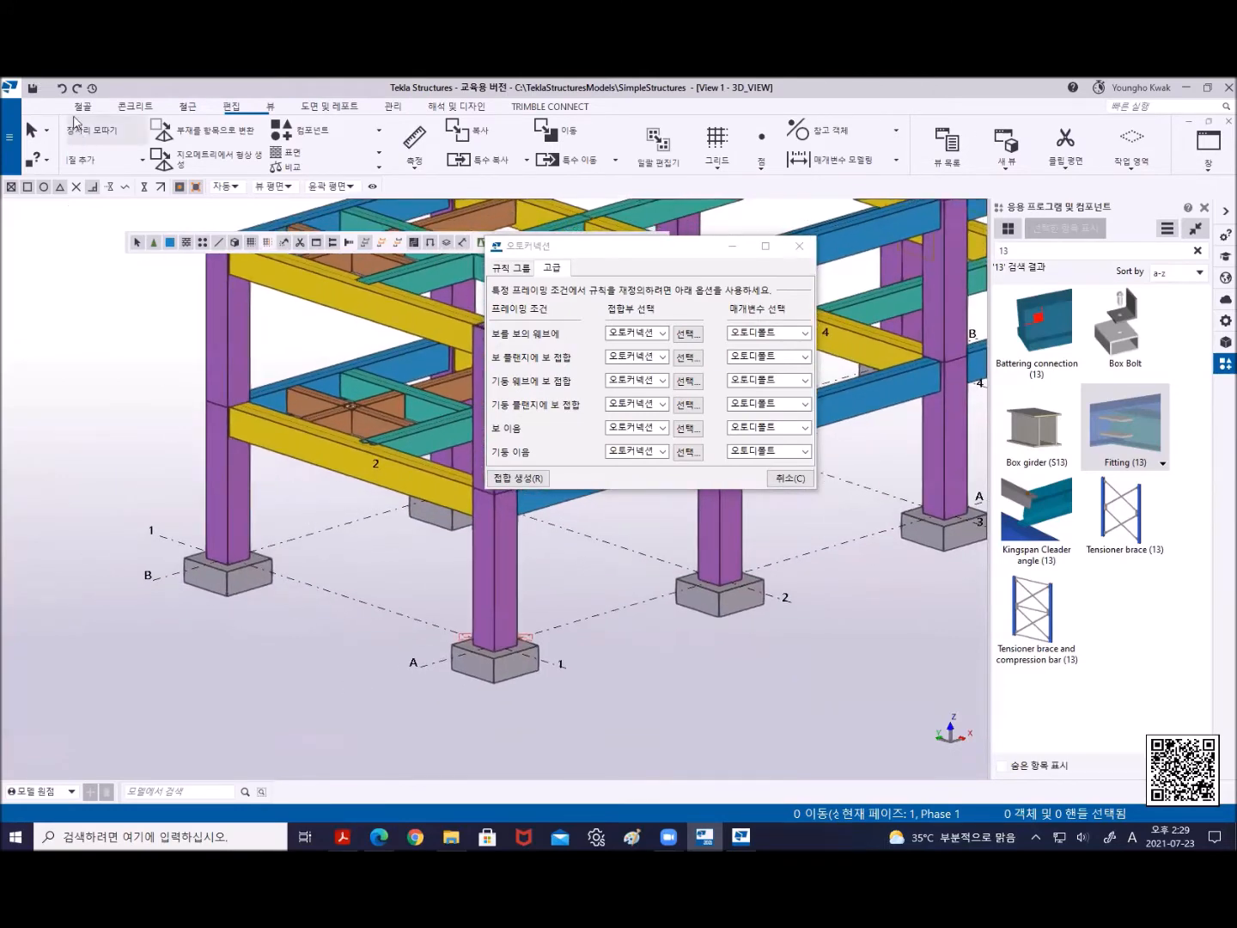
Place a steel column on grid line 1 at the midpoint between concrete columns A/1 and B/1
left_click(82, 107)
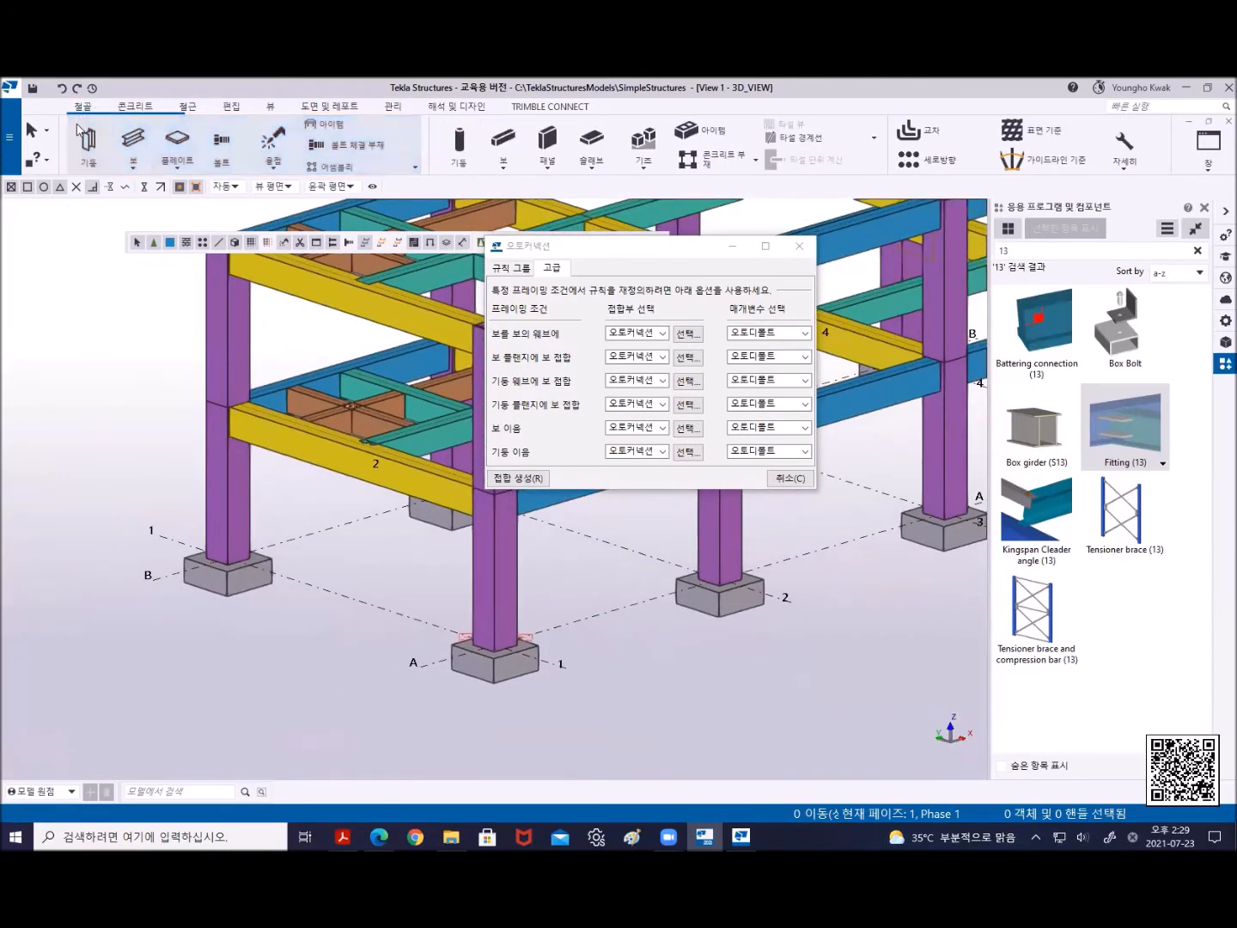
left_click(90, 145)
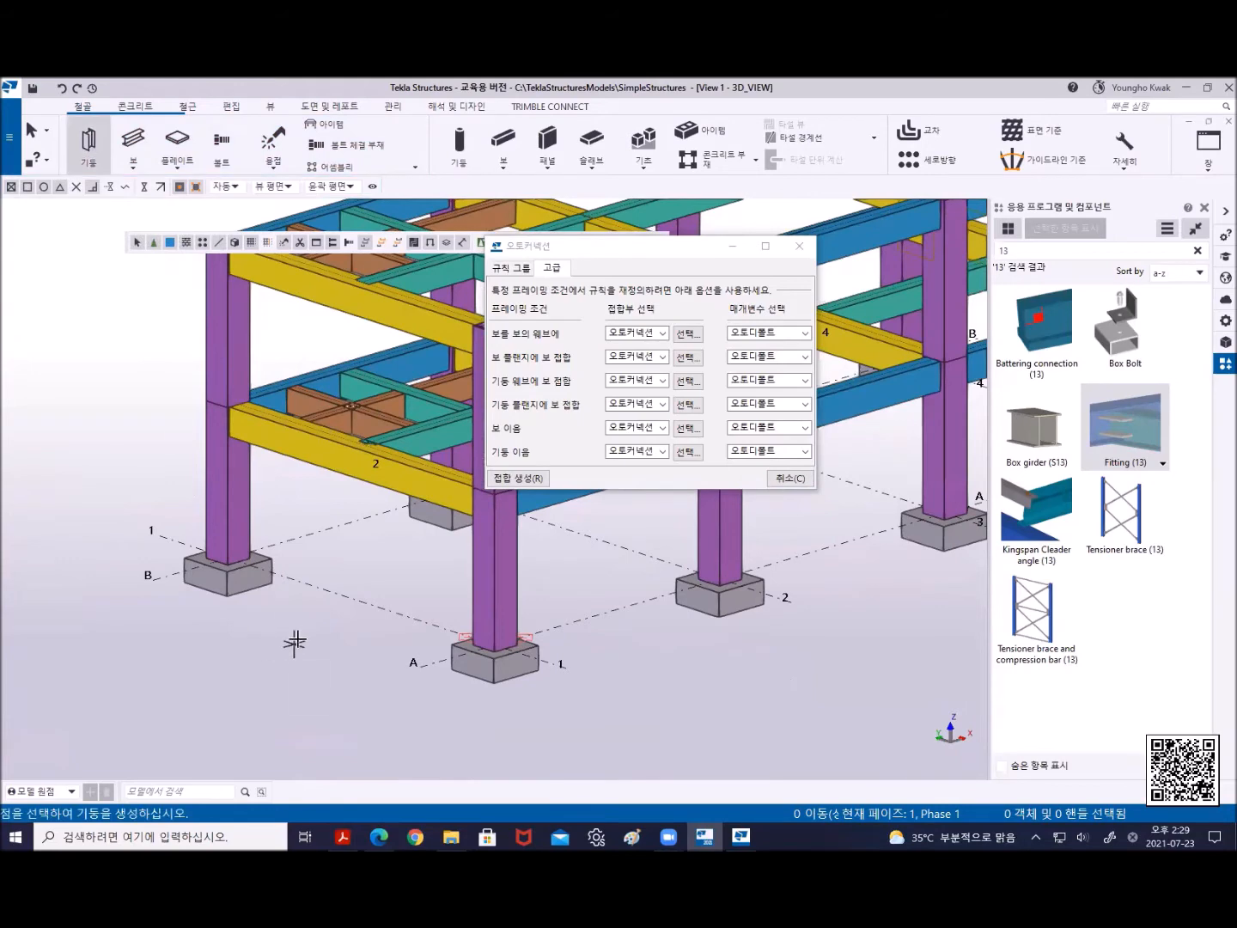
scroll(294, 644, "up", 4)
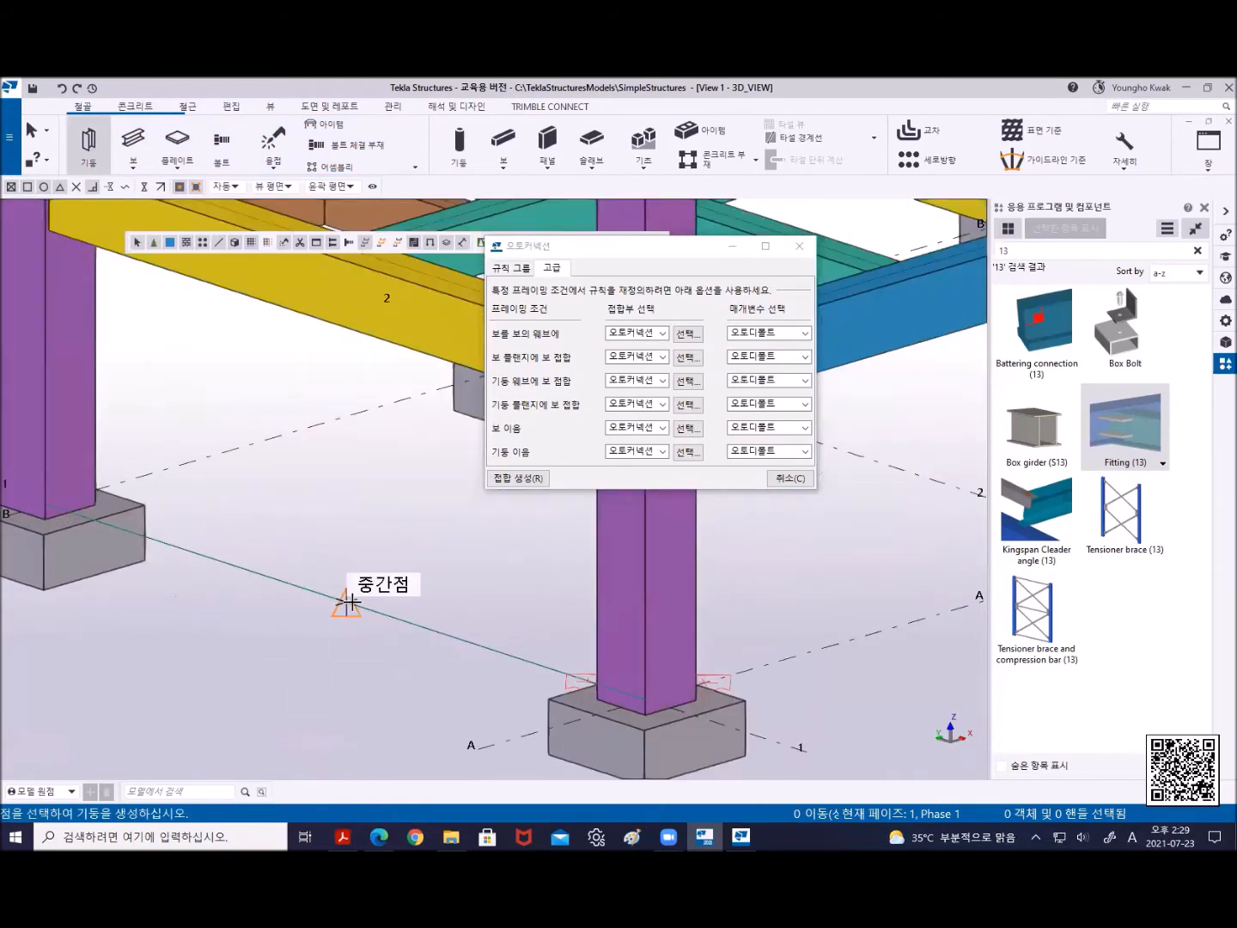
left_click(347, 603)
right_click(273, 469)
left_click(300, 476)
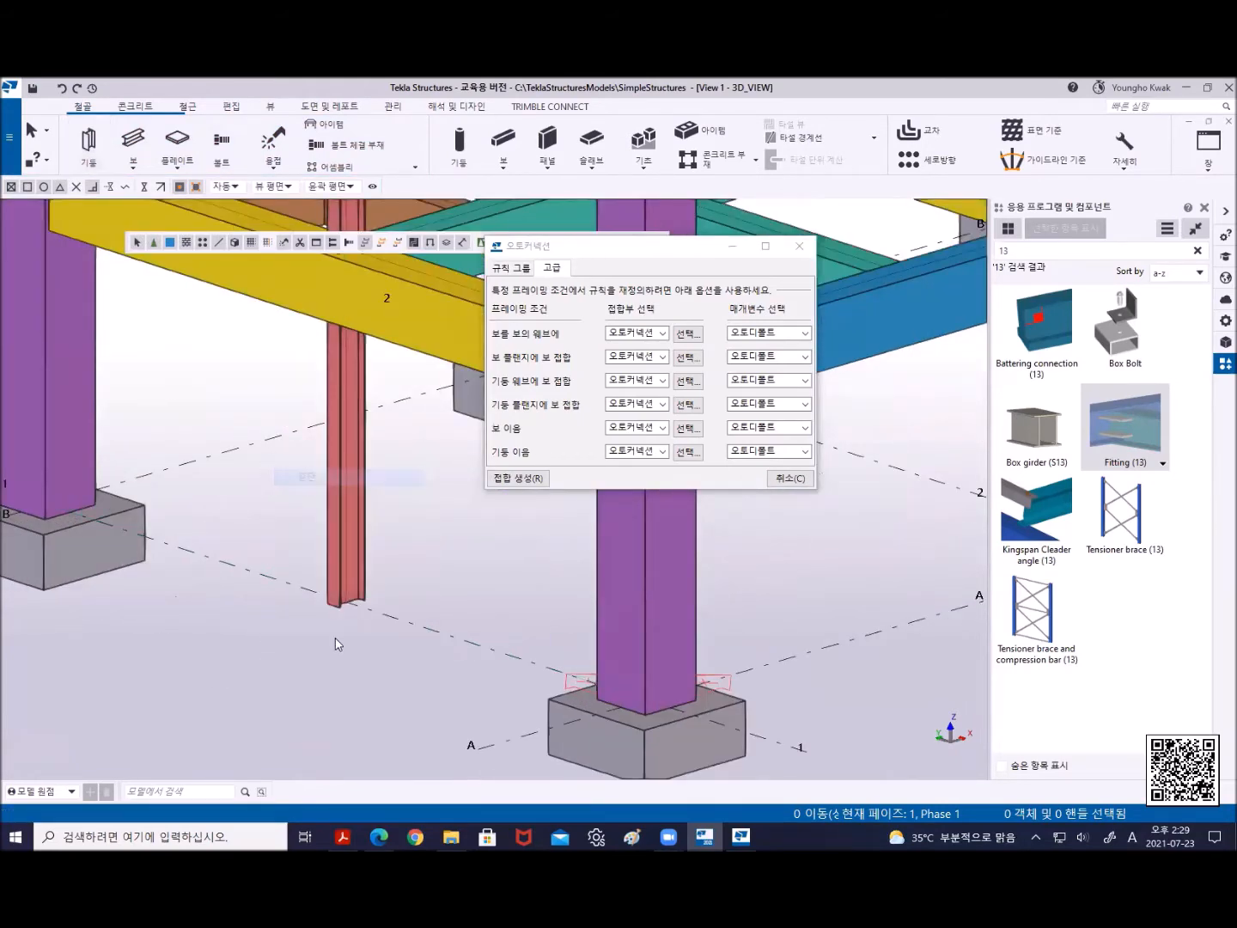
Examine the new steel column's web and flanges and how the steel beam from column A/1 frames into its web
scroll(336, 639, "up", 6)
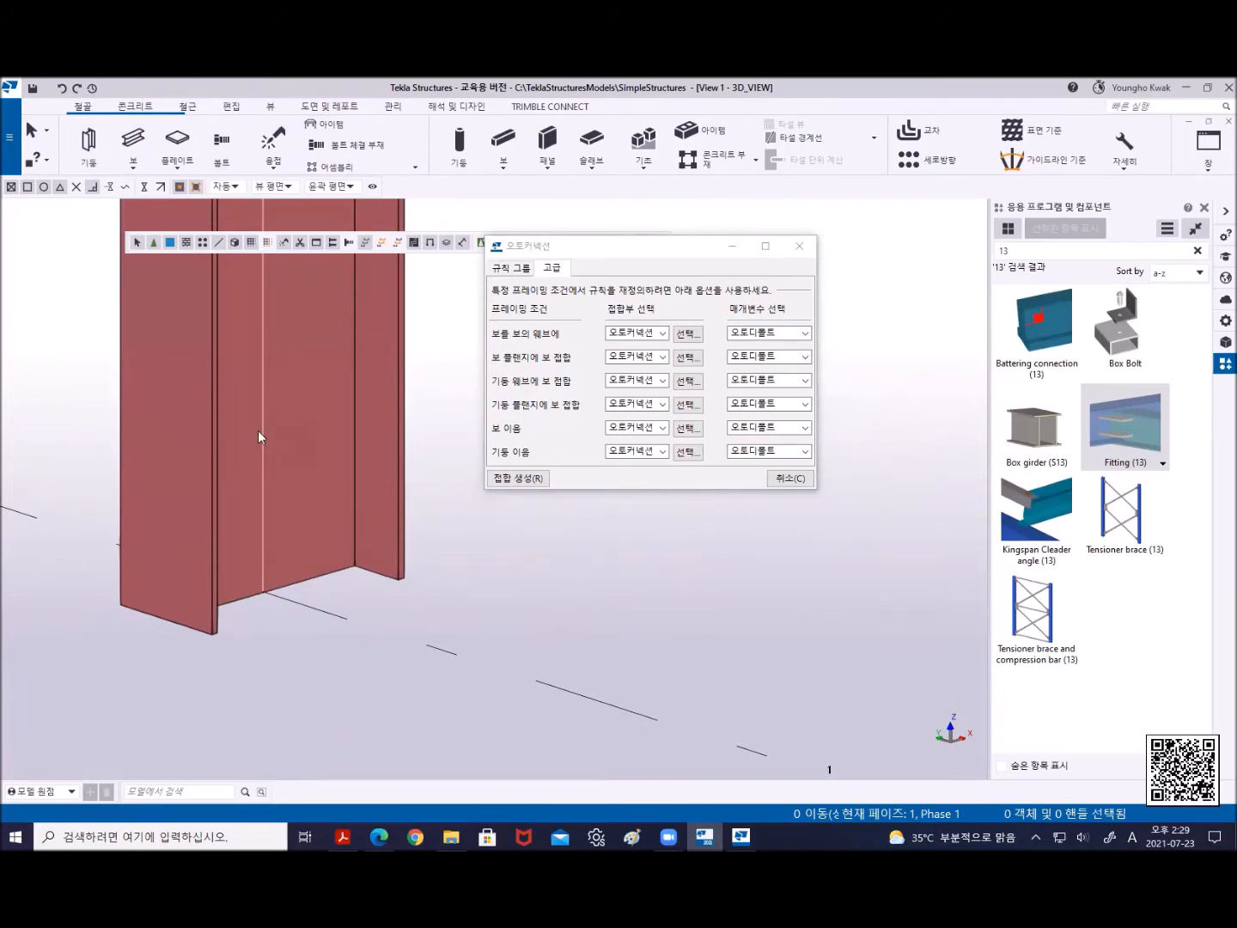
scroll(275, 525, "down", 4)
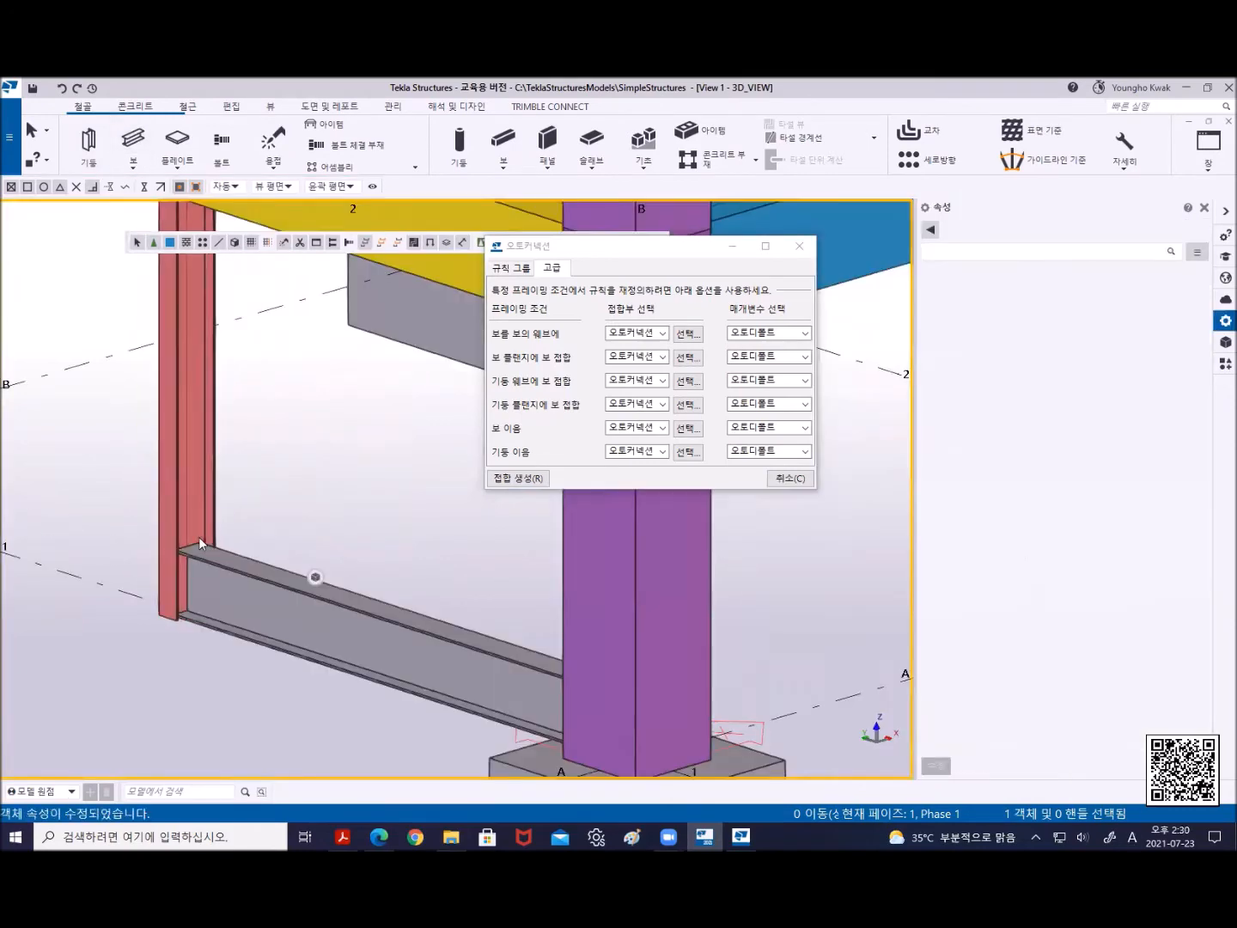
scroll(194, 540, "up", 5)
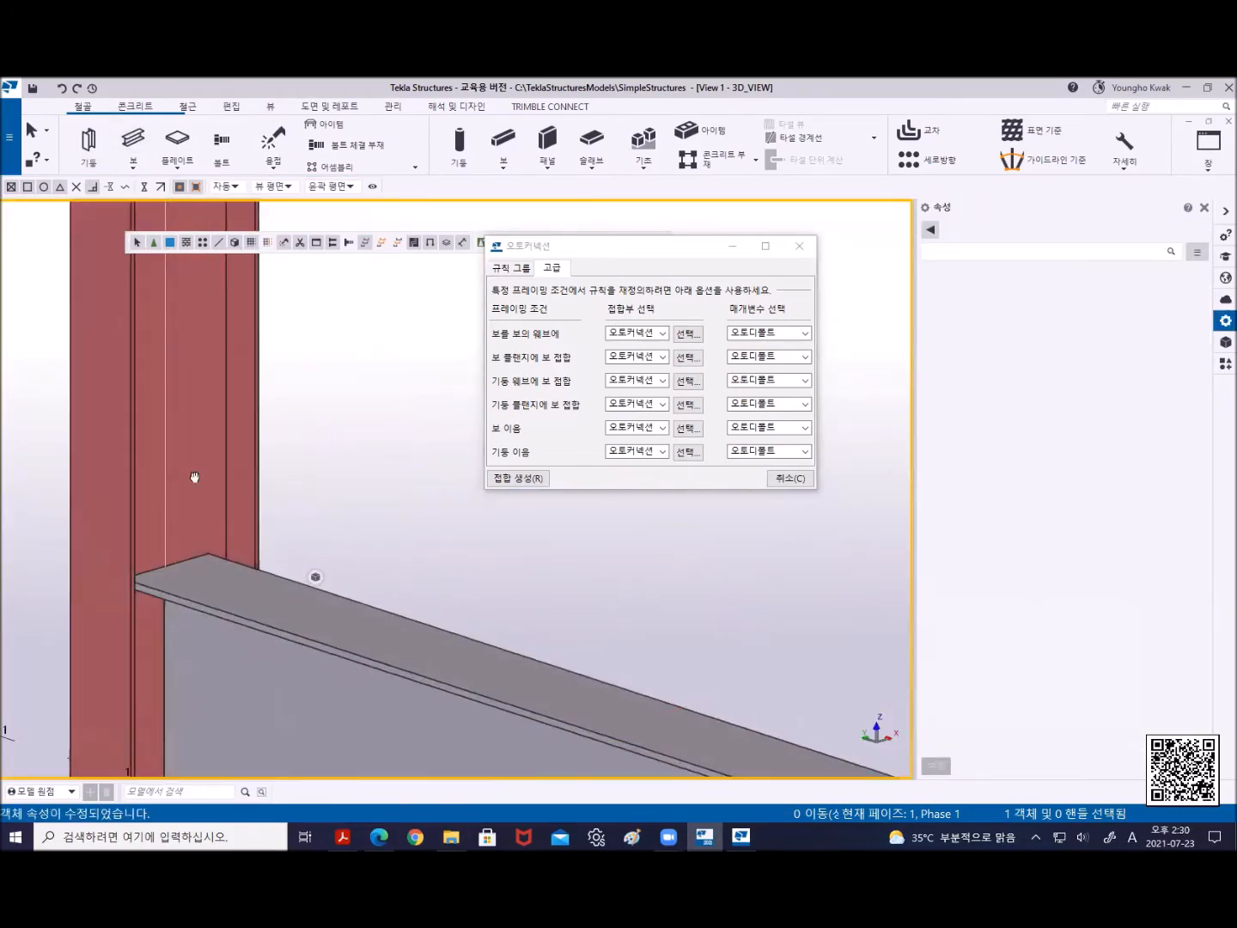
scroll(194, 539, "down", 3)
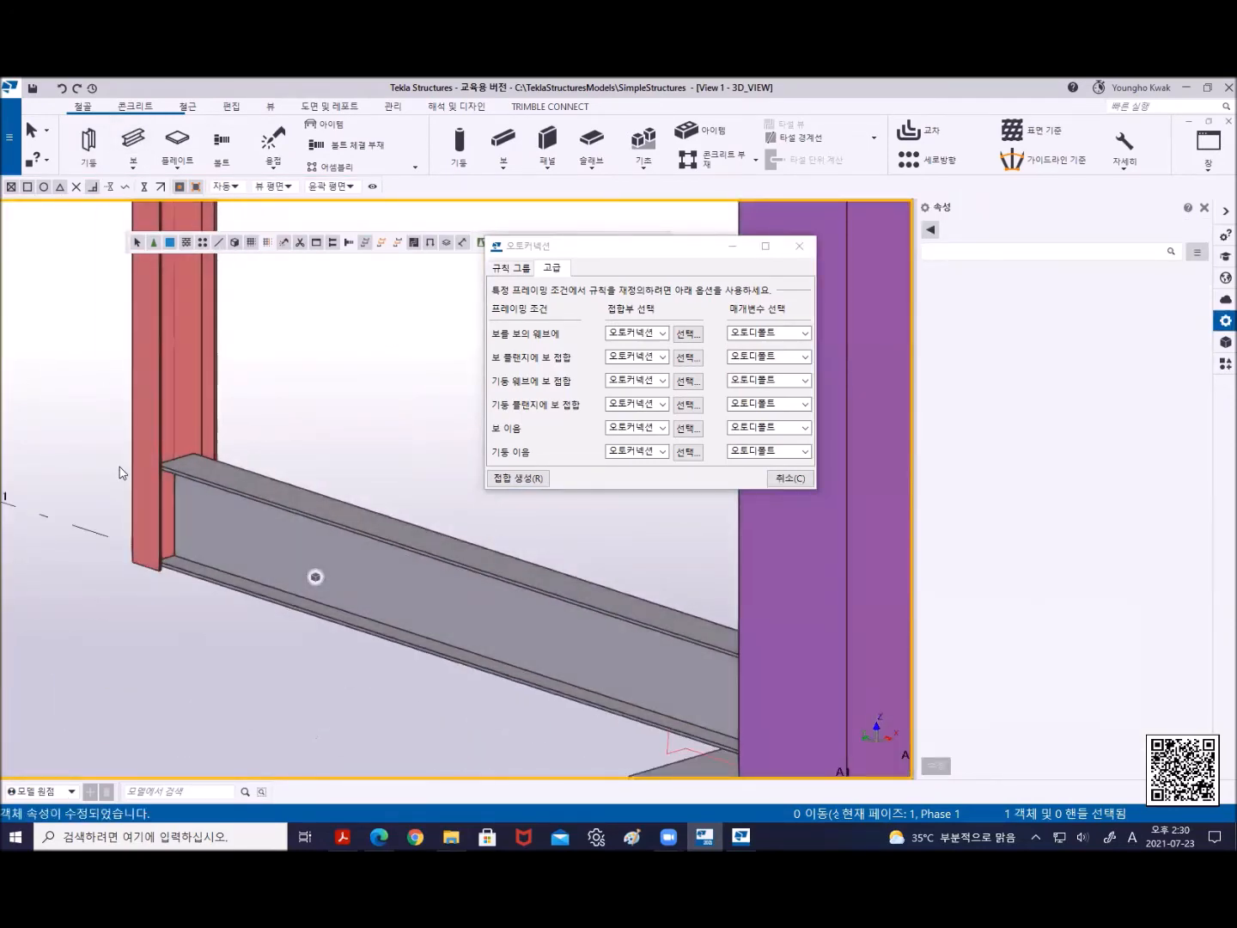
scroll(227, 541, "down", 3)
scroll(273, 498, "up", 5)
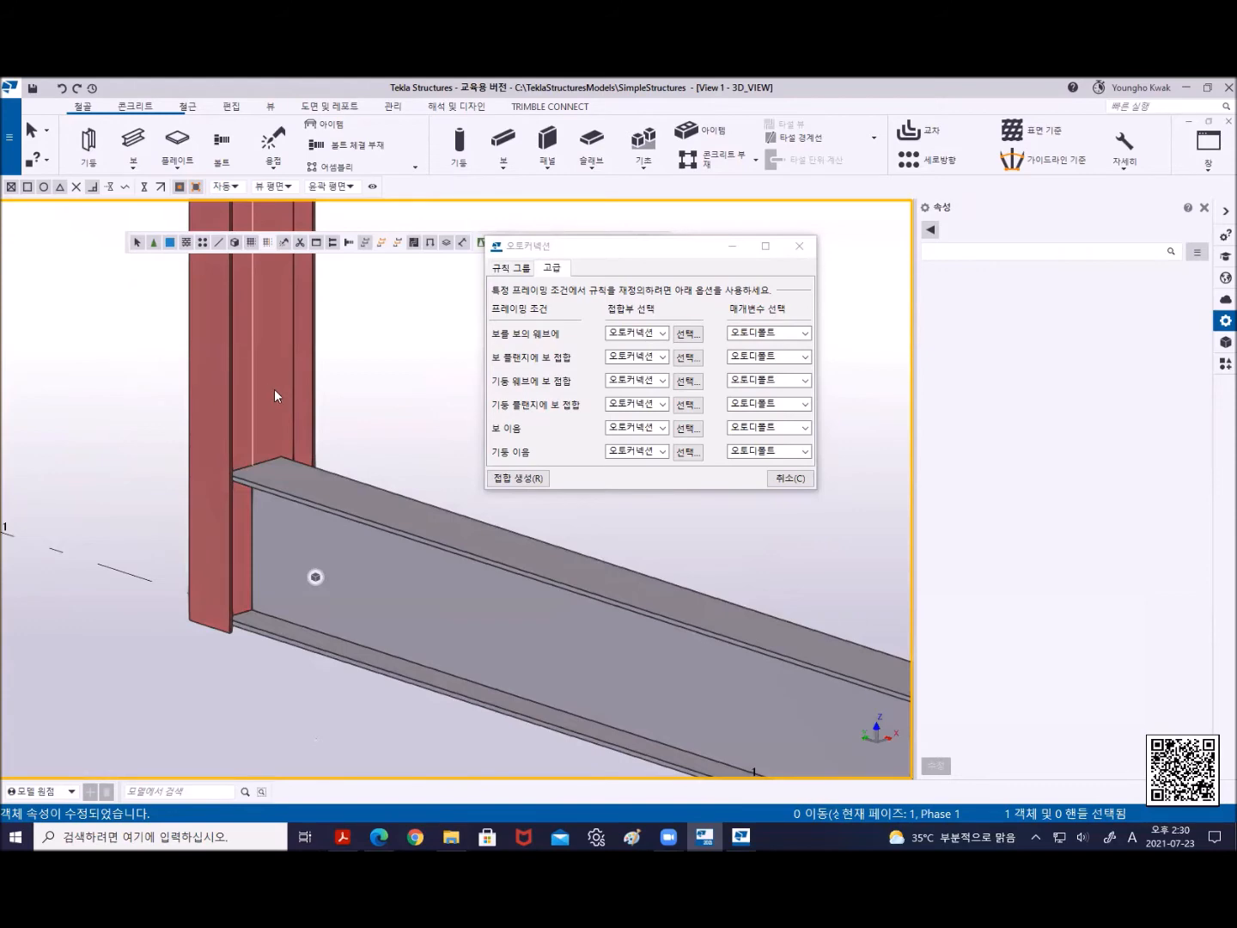
scroll(278, 398, "down", 5)
scroll(468, 606, "up", 4)
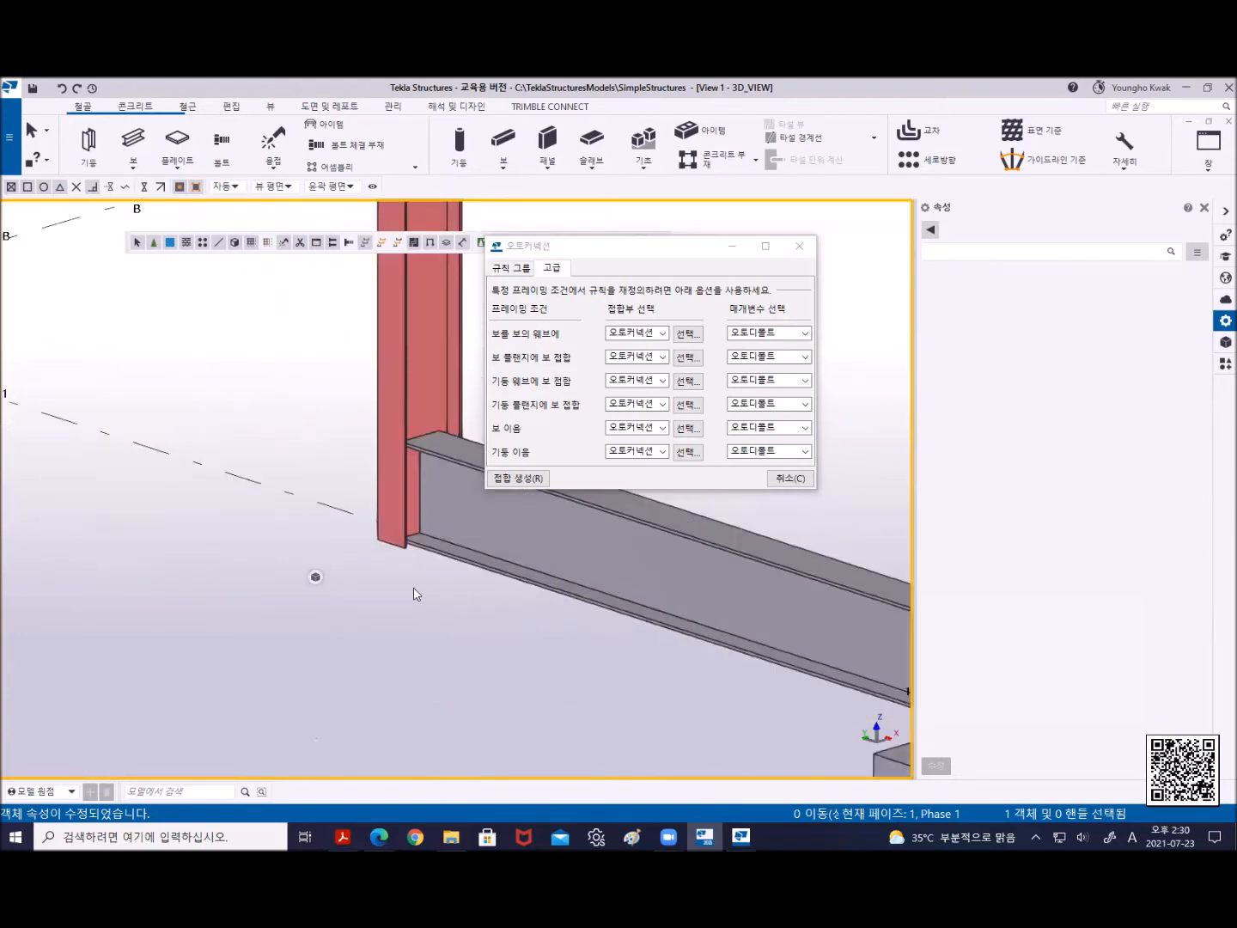
Create an H400X200X8X13 steel beam about 1500 mm long running outward from the base of the steel column at its flange
left_click(133, 143)
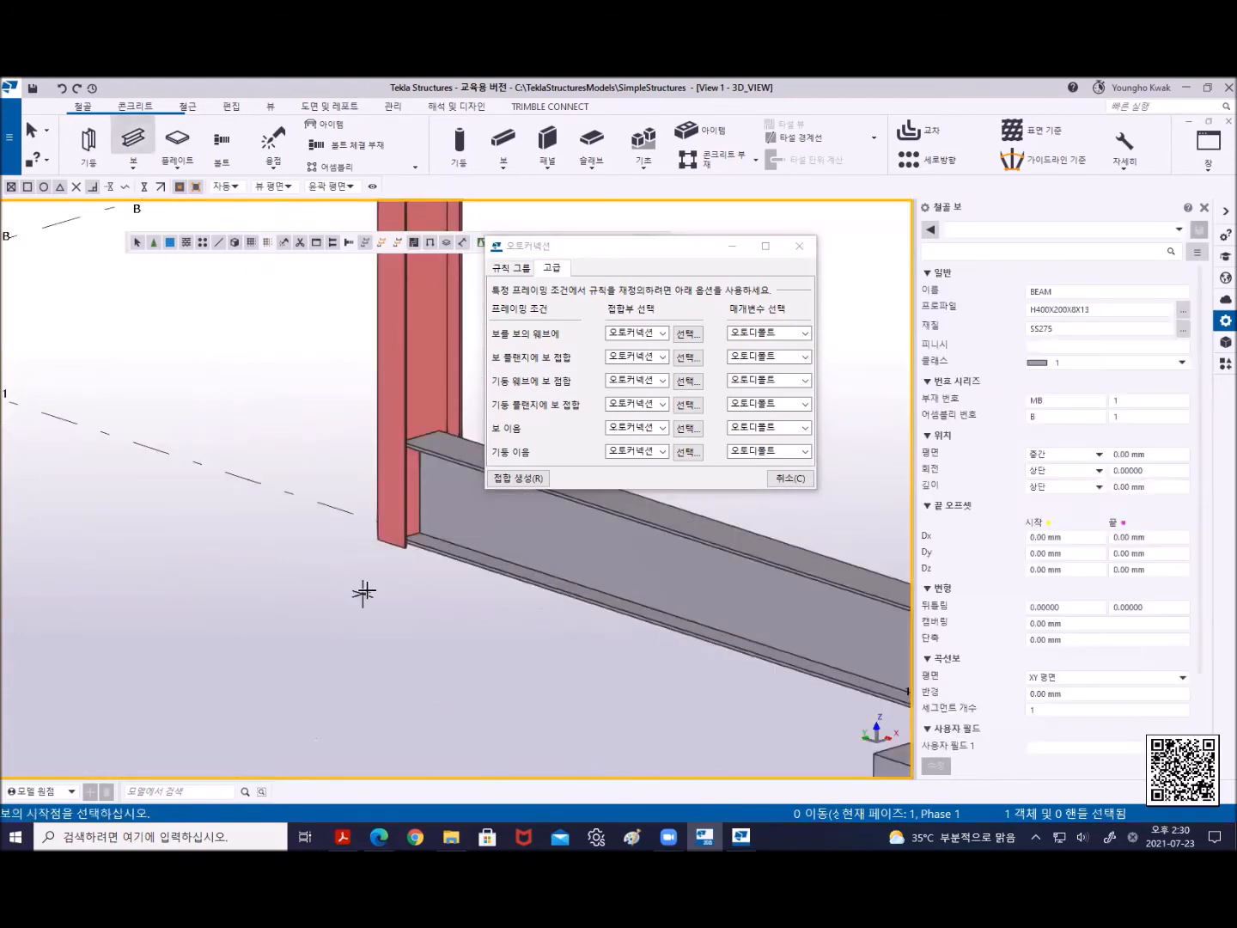
left_click(390, 542)
left_click(234, 656)
right_click(163, 381)
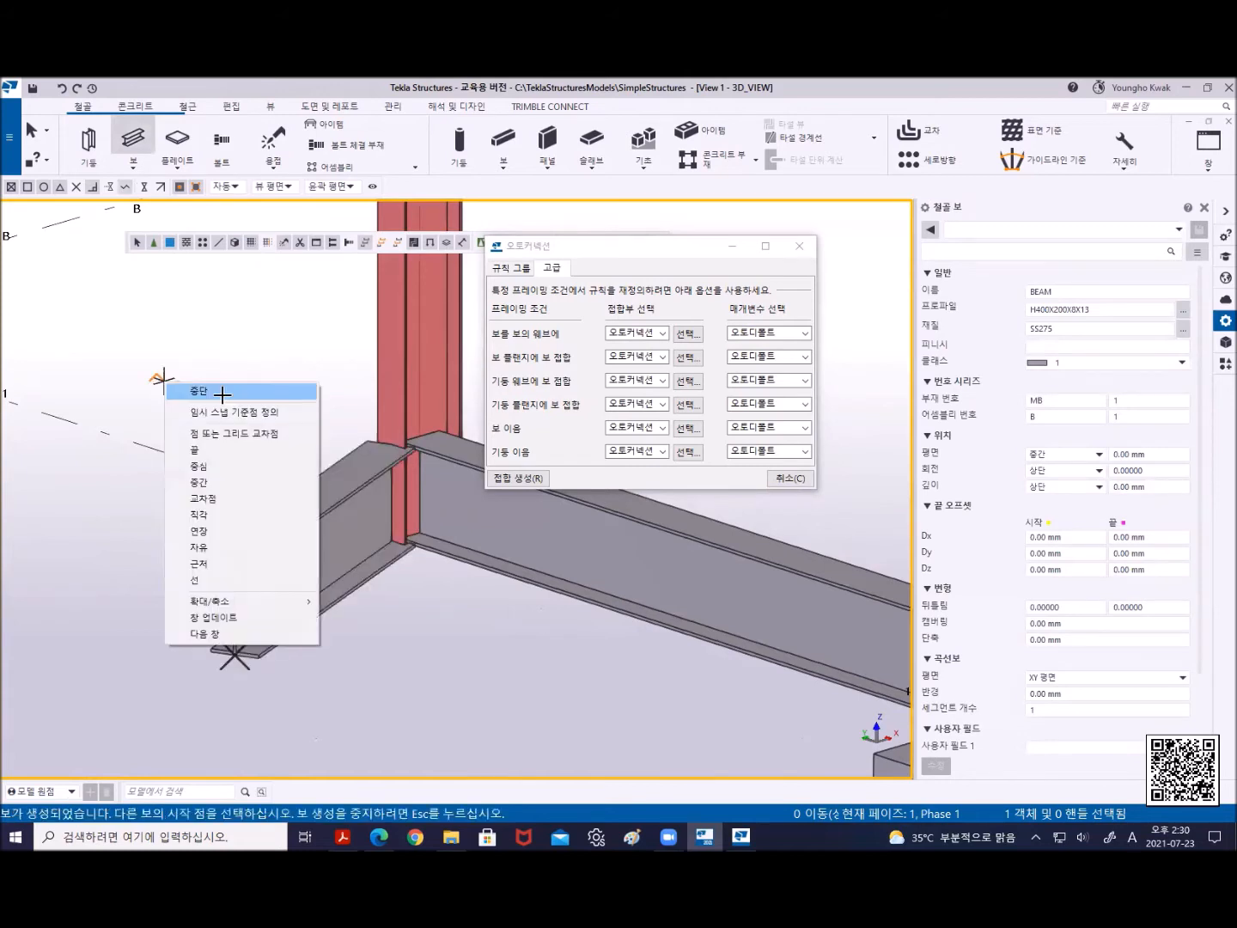
left_click(223, 395)
middle_click_drag(402, 475, 390, 560)
scroll(375, 531, "up", 3)
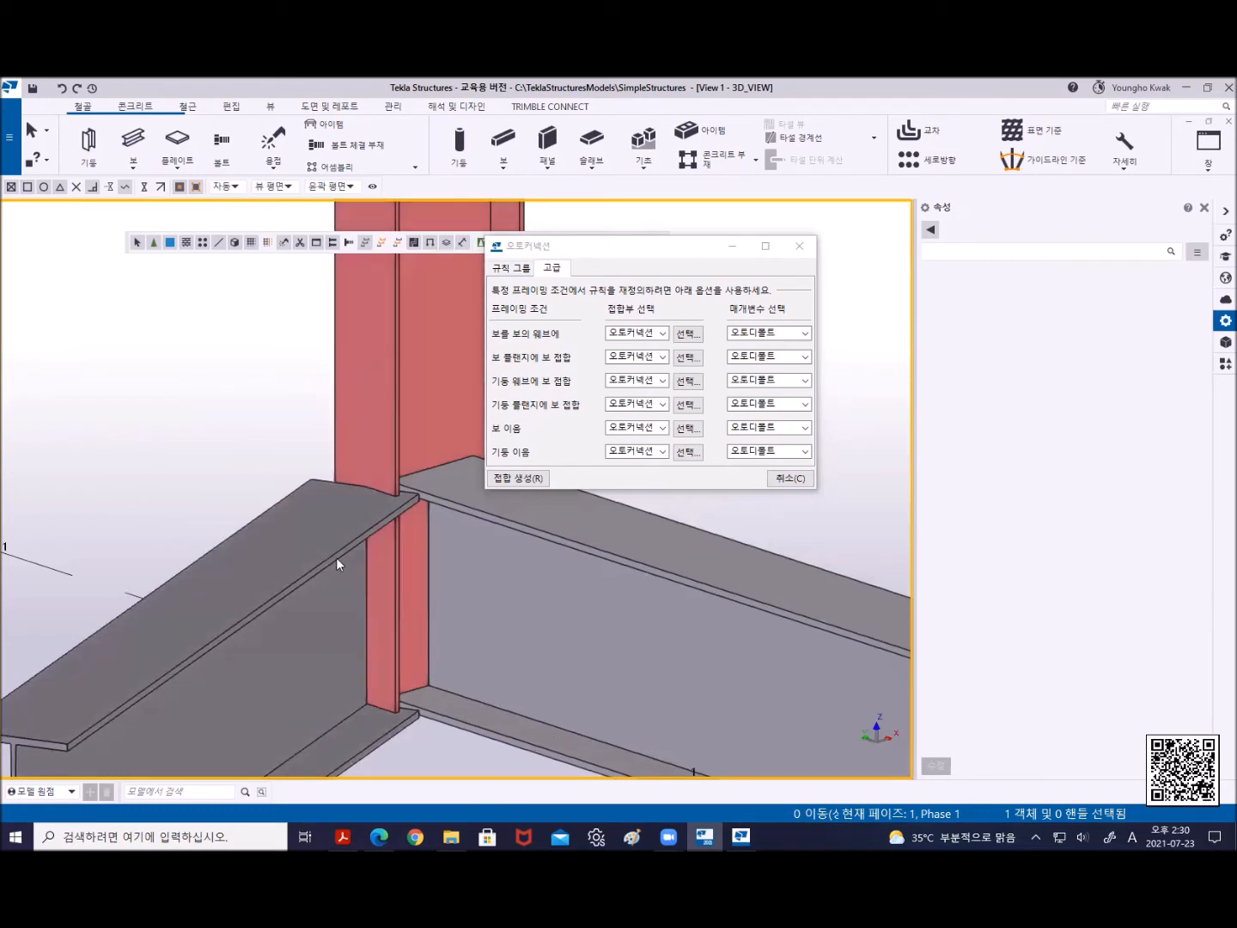
scroll(336, 559, "down", 5)
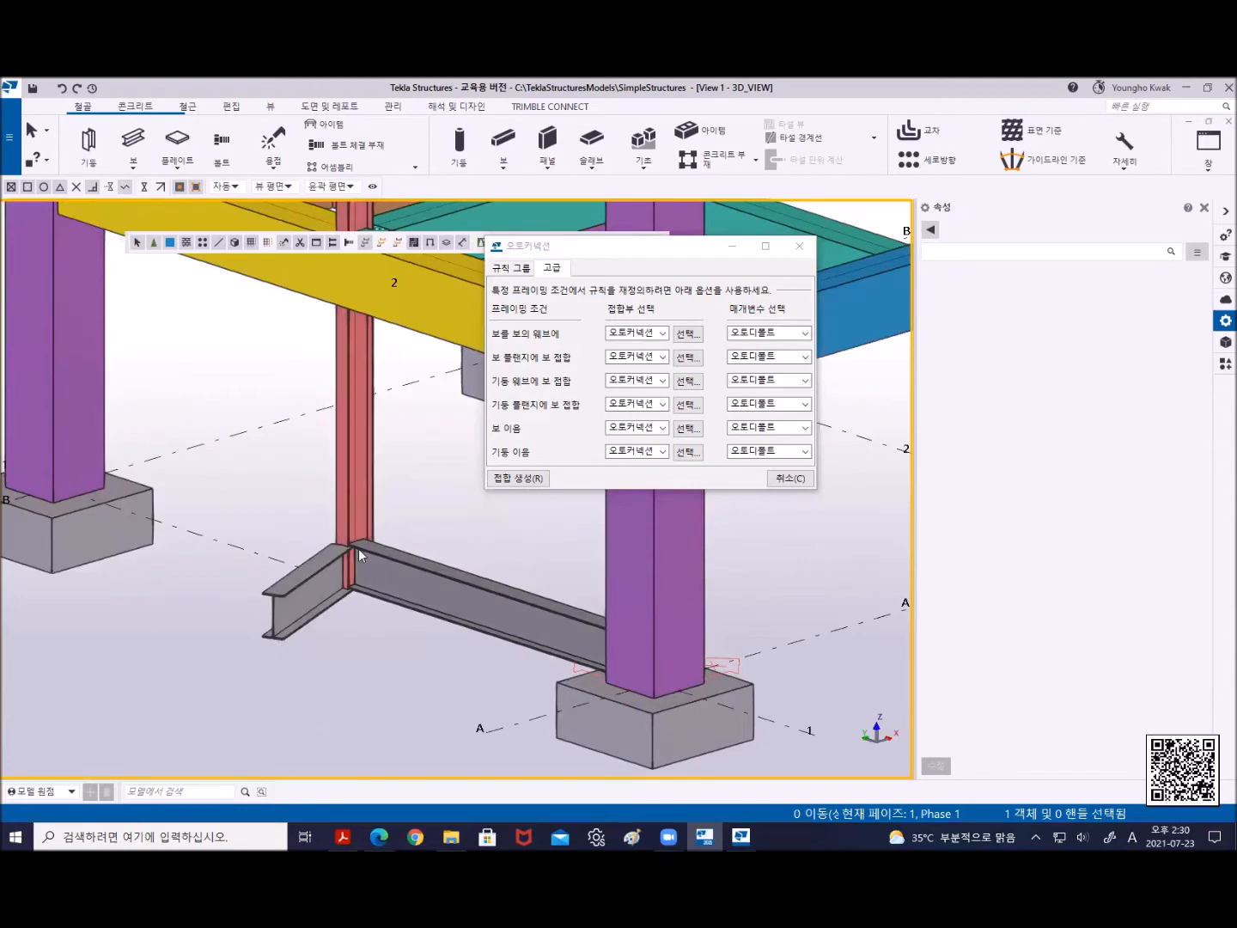
Copy the short steel beam so it frames into the web of the long steel beam about midway along its span
middle_click_drag(398, 669, 257, 600)
left_click(208, 527)
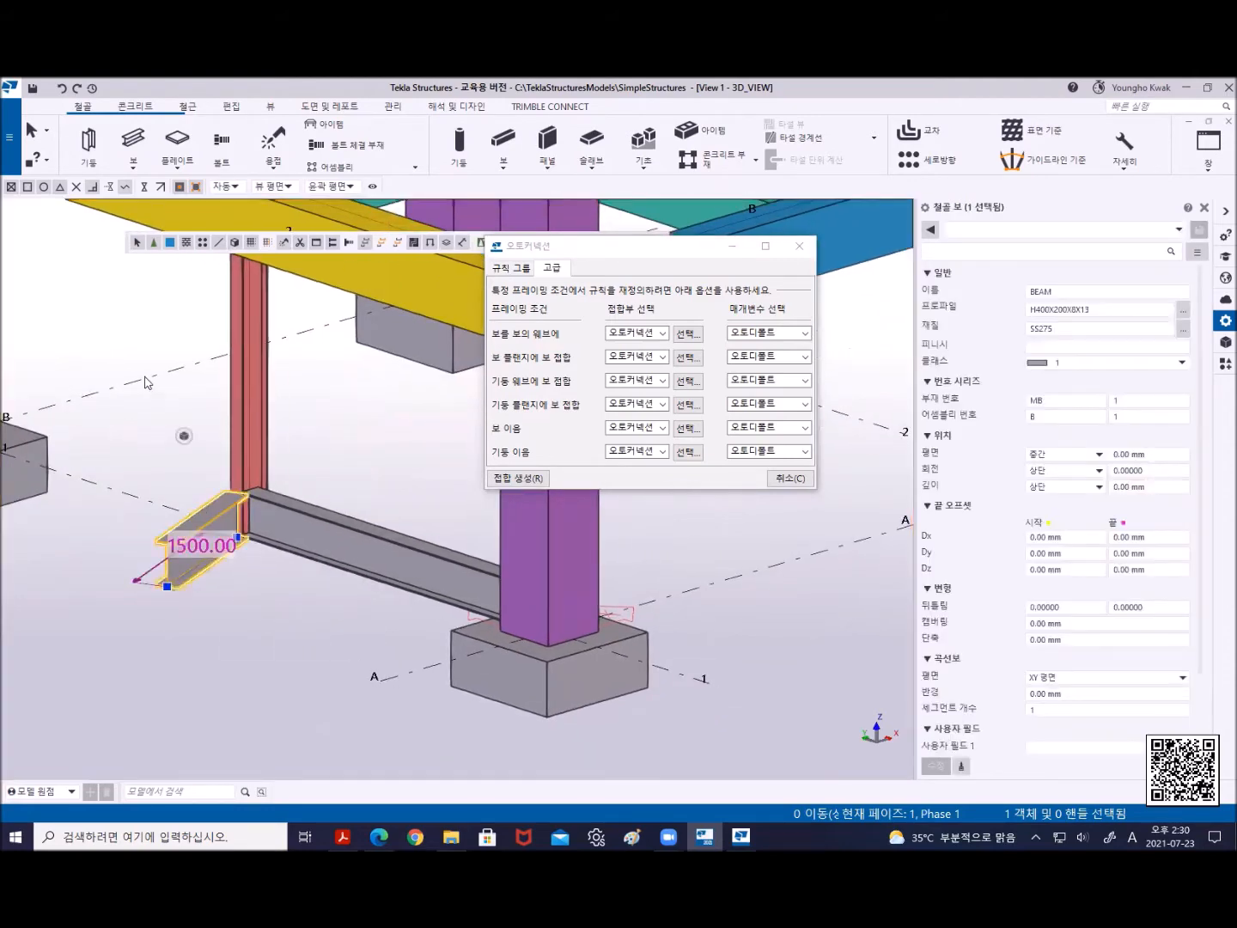
right_click(148, 380)
left_click(195, 461)
right_click(390, 468)
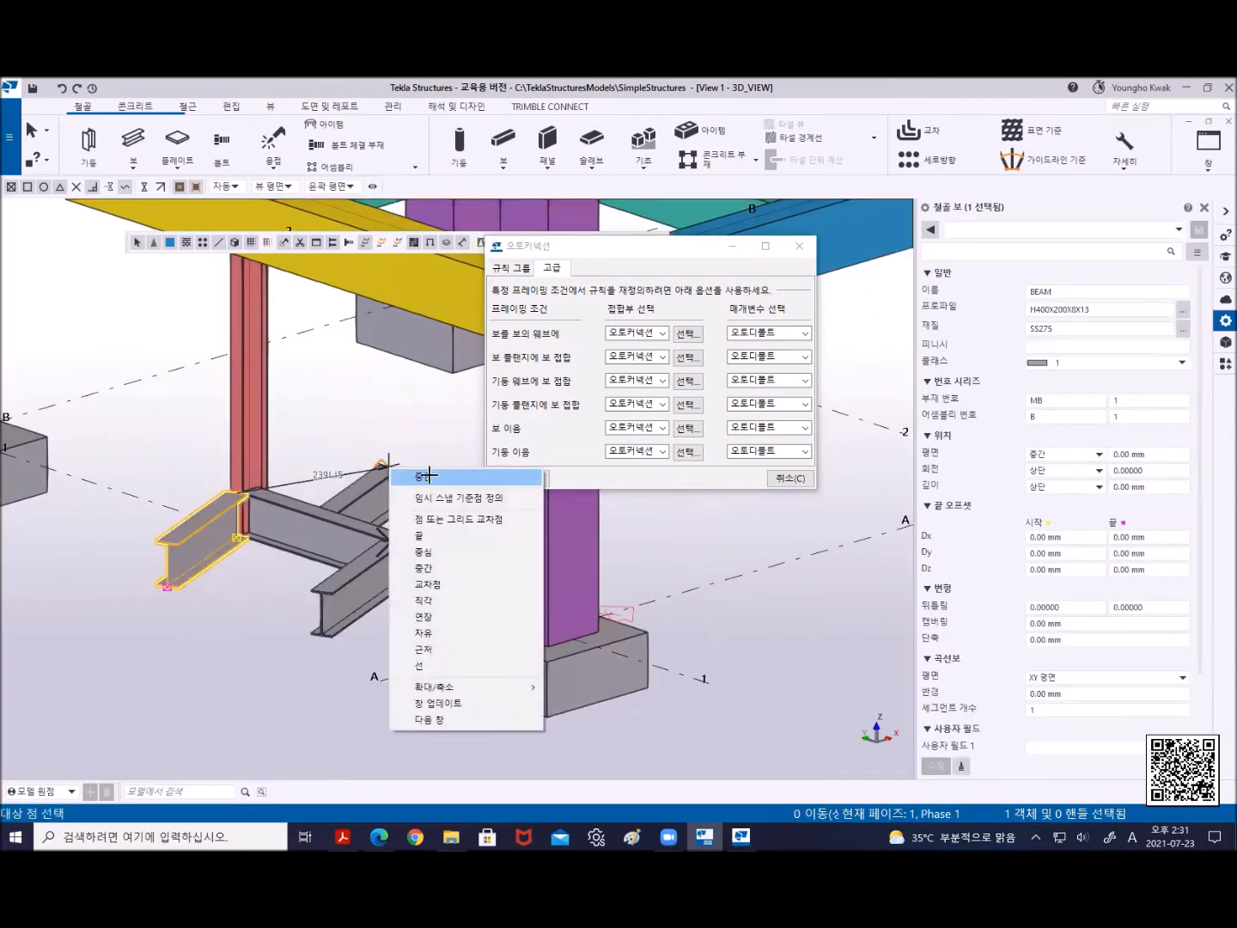
left_click(424, 475)
scroll(407, 561, "up", 5)
scroll(407, 562, "up", 2)
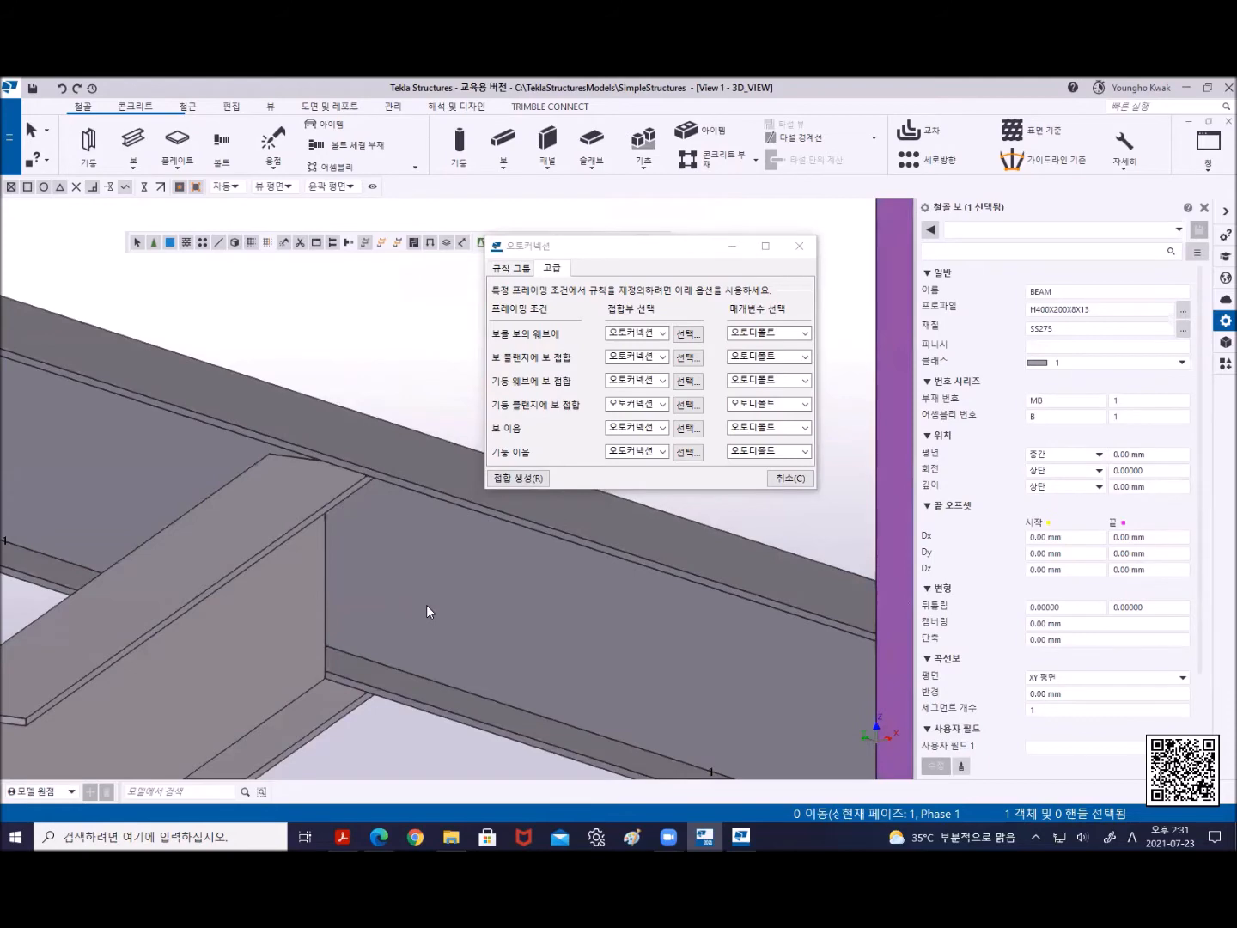
scroll(378, 571, "down", 5)
middle_click_drag(367, 566, 562, 667)
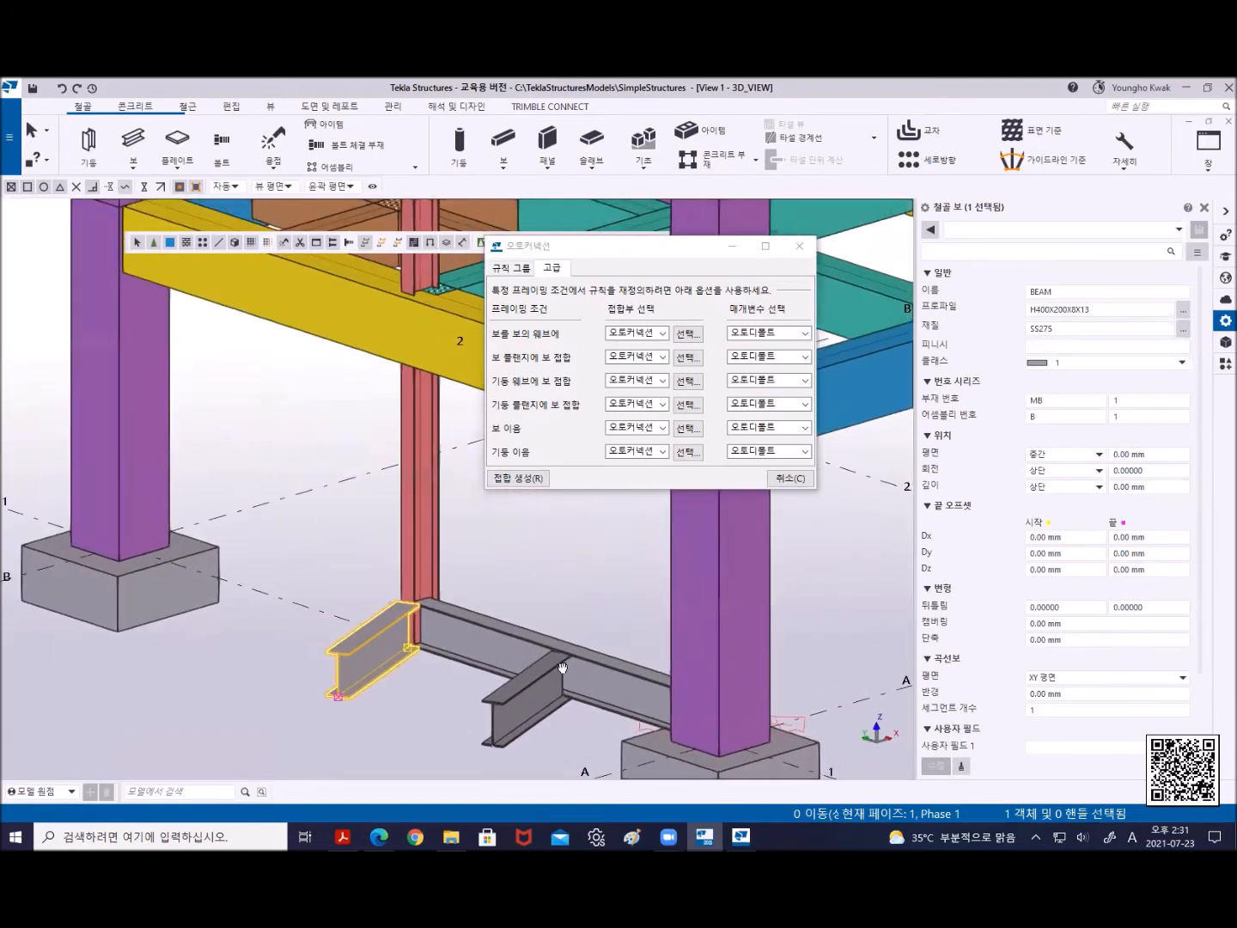
left_click(410, 444)
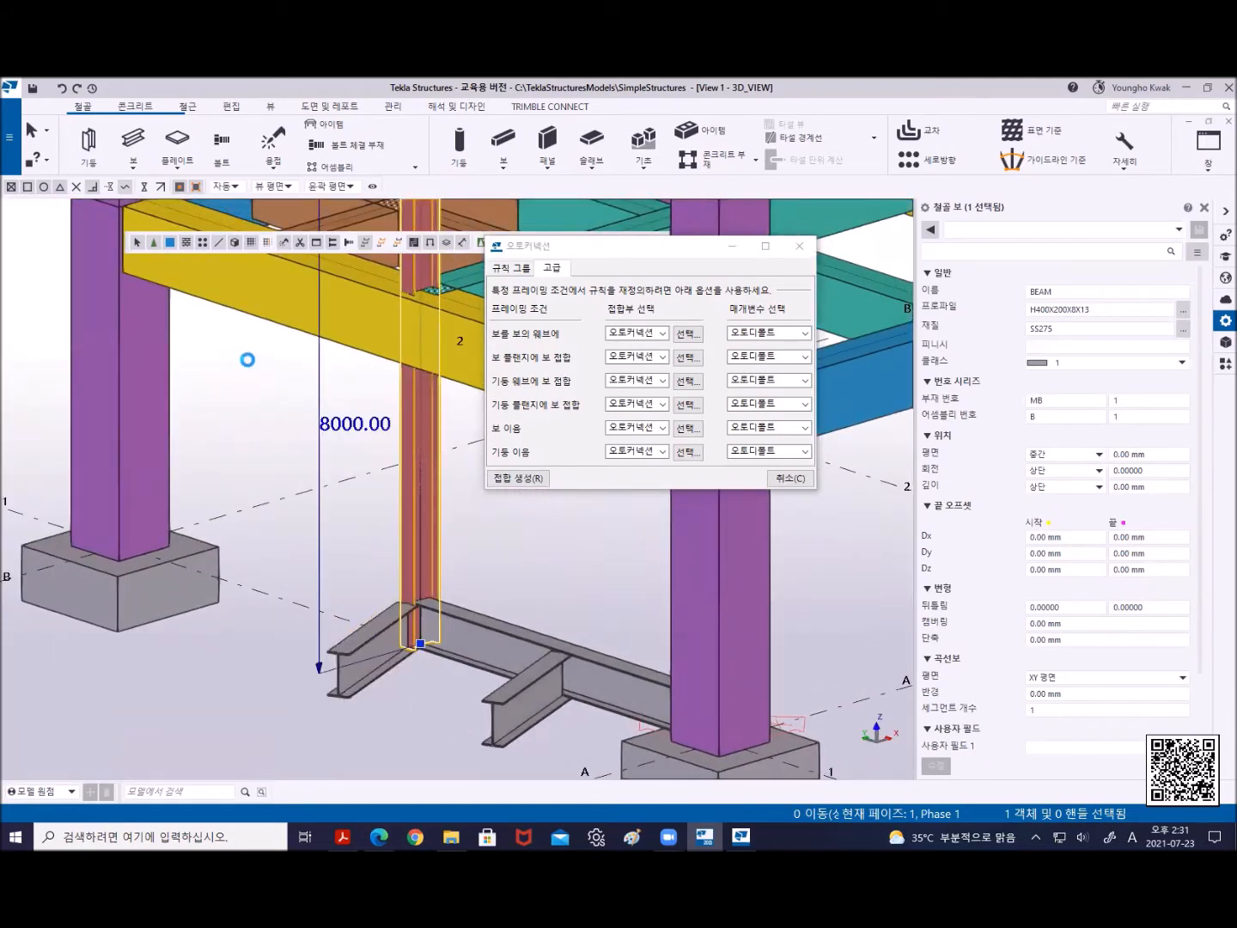
right_click(250, 361)
left_click(283, 446)
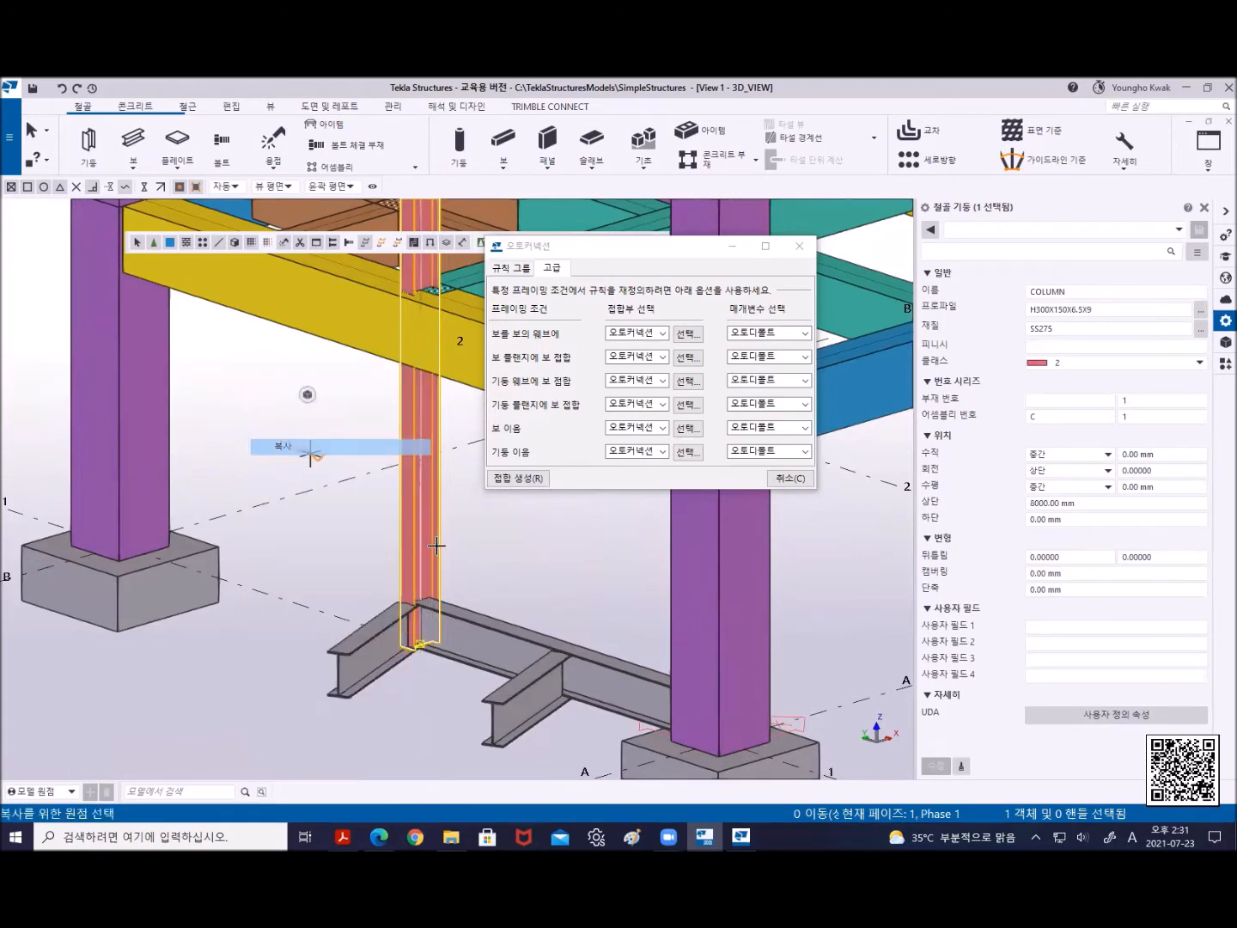
middle_click_drag(402, 653, 400, 687)
scroll(399, 684, "down", 5)
right_click(140, 381)
left_click(179, 392)
Set the top level of the steel column on grid line 1 to 1000 mm
middle_click_drag(375, 552, 325, 381)
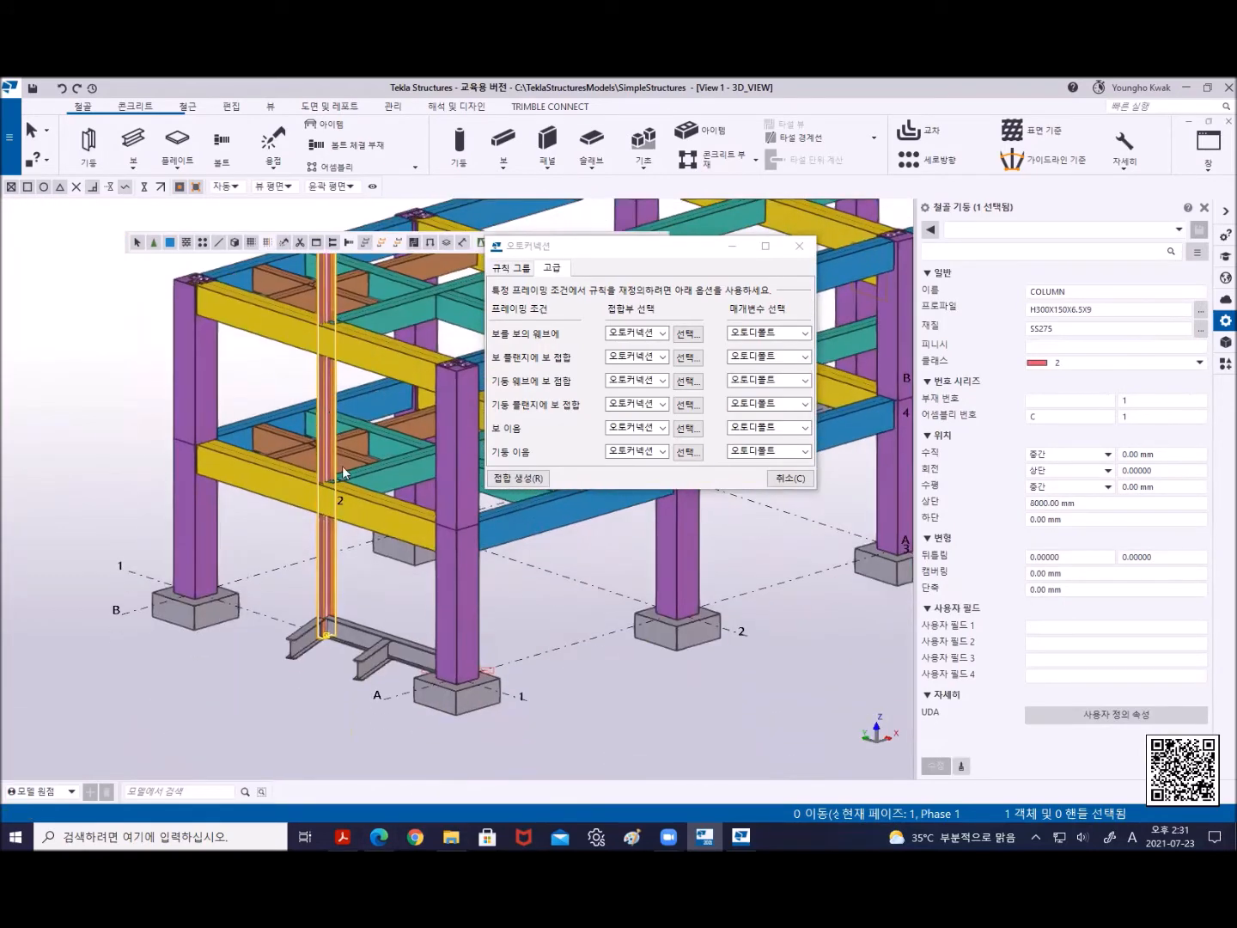
left_click(352, 558)
left_click(317, 530)
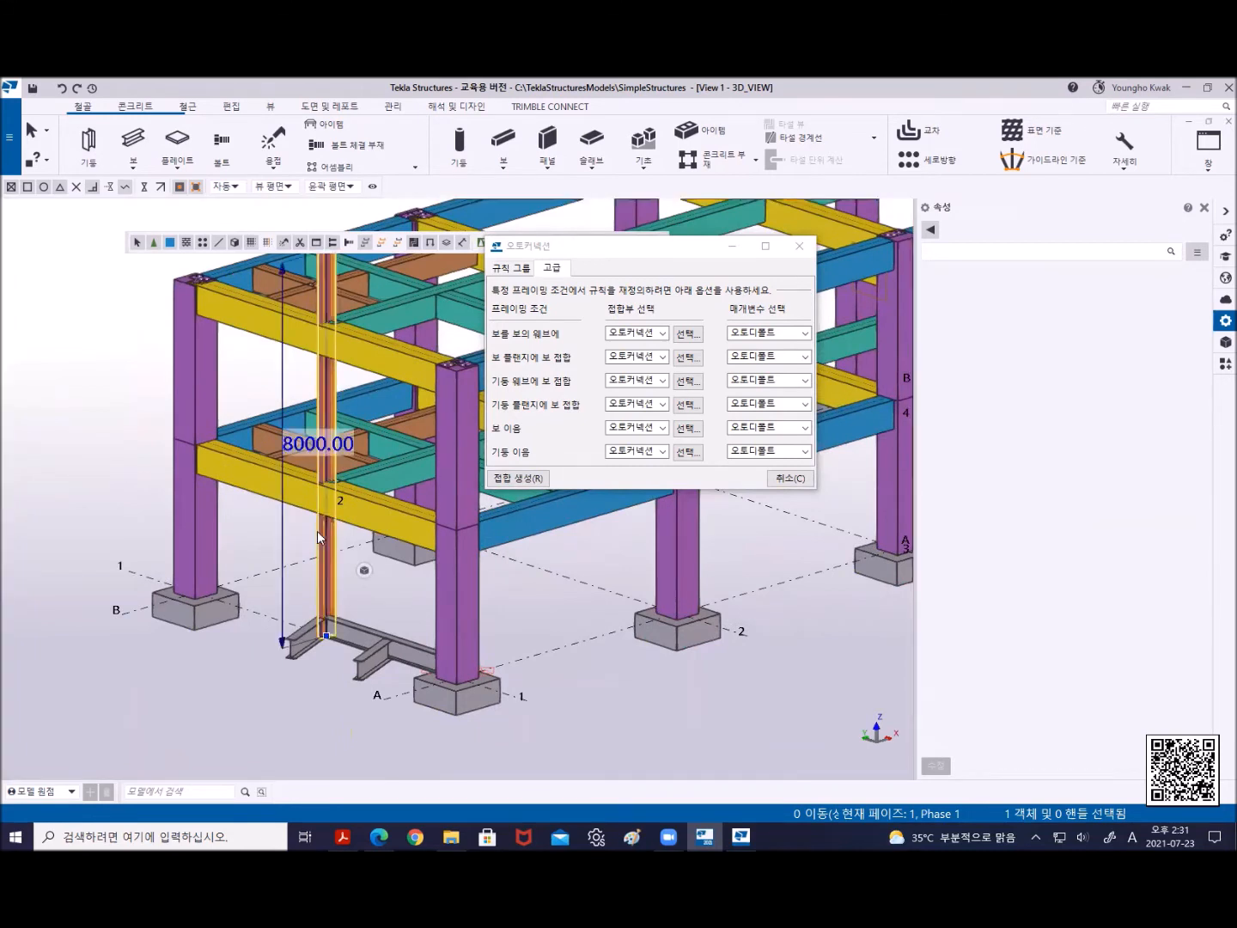
left_click(1072, 518)
left_click_drag(1087, 502, 994, 506)
type("1000")
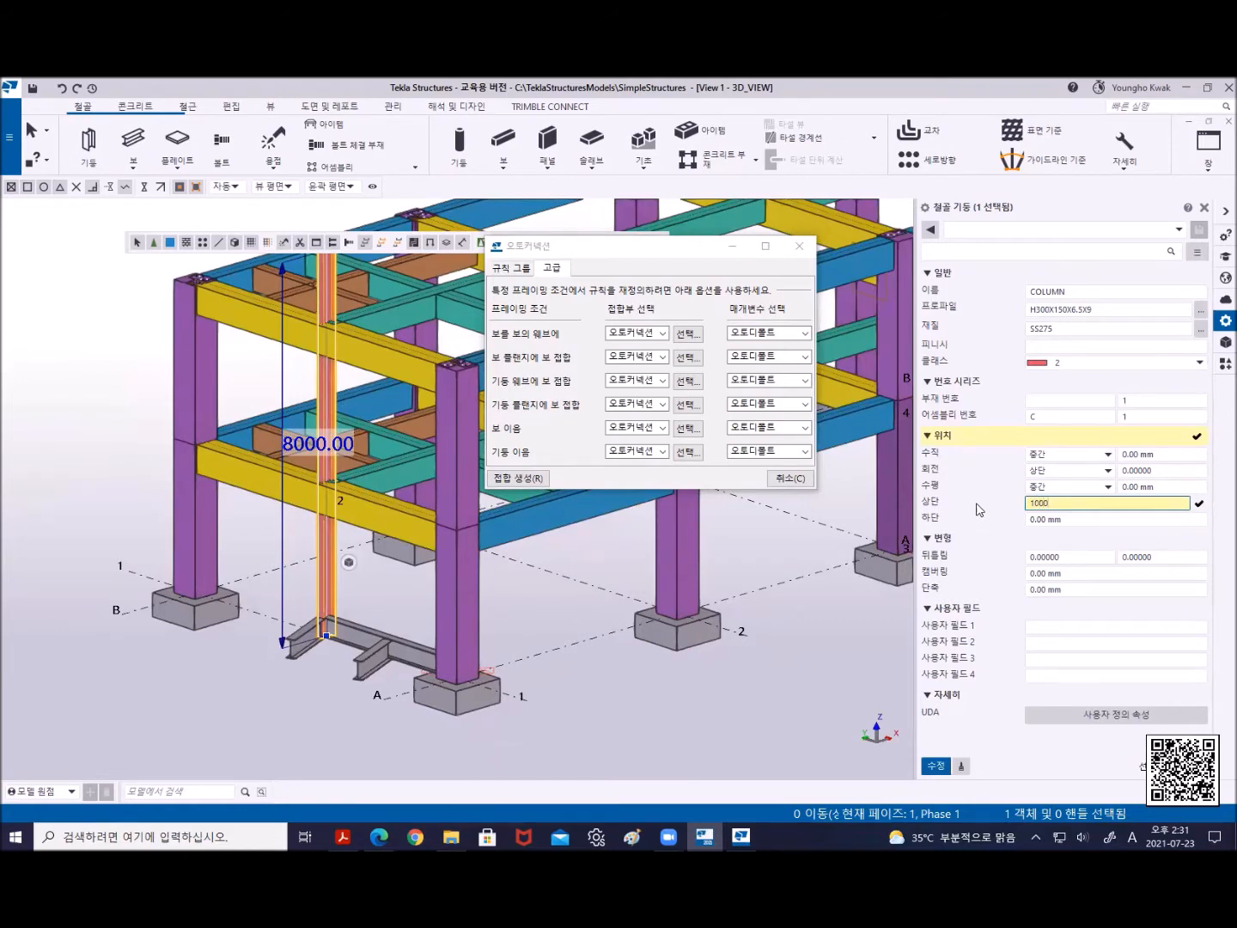
key("Return")
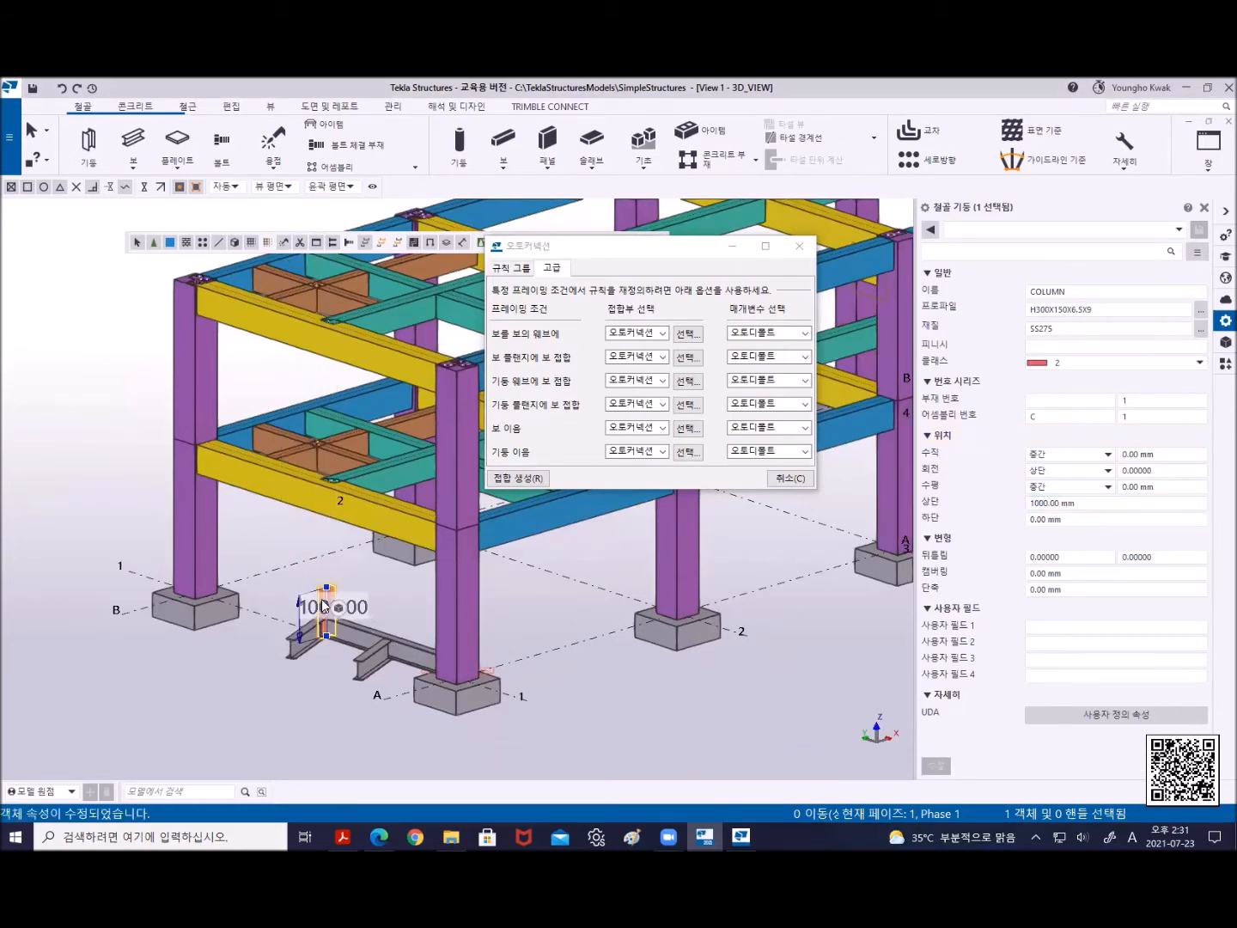
Copy the shortened steel column from its base point to its top end, stacking a second column directly above it
scroll(325, 607, "up", 6)
left_click(464, 571)
middle_click_drag(411, 602, 403, 421)
scroll(405, 424, "down", 4)
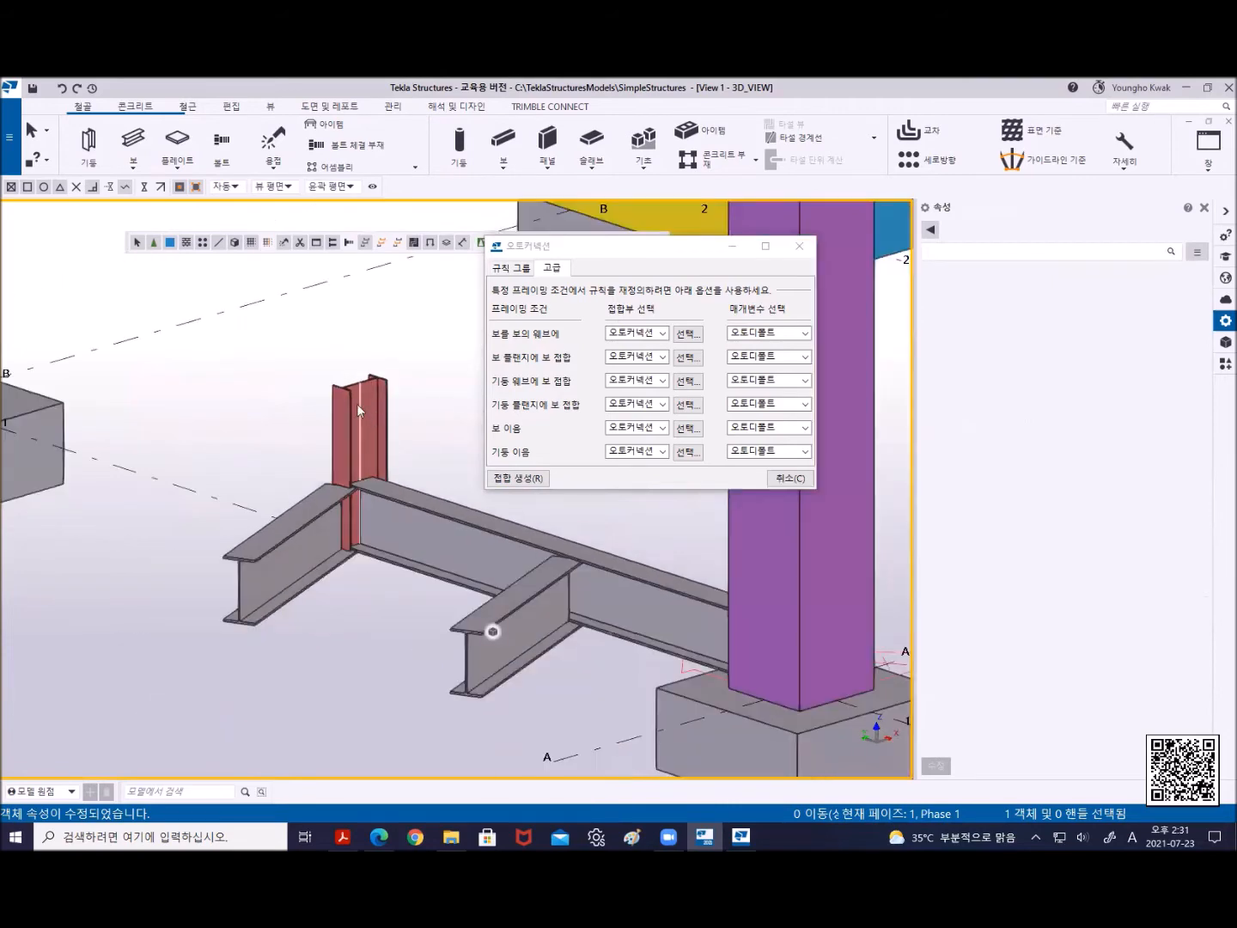
left_click(352, 413)
right_click(285, 329)
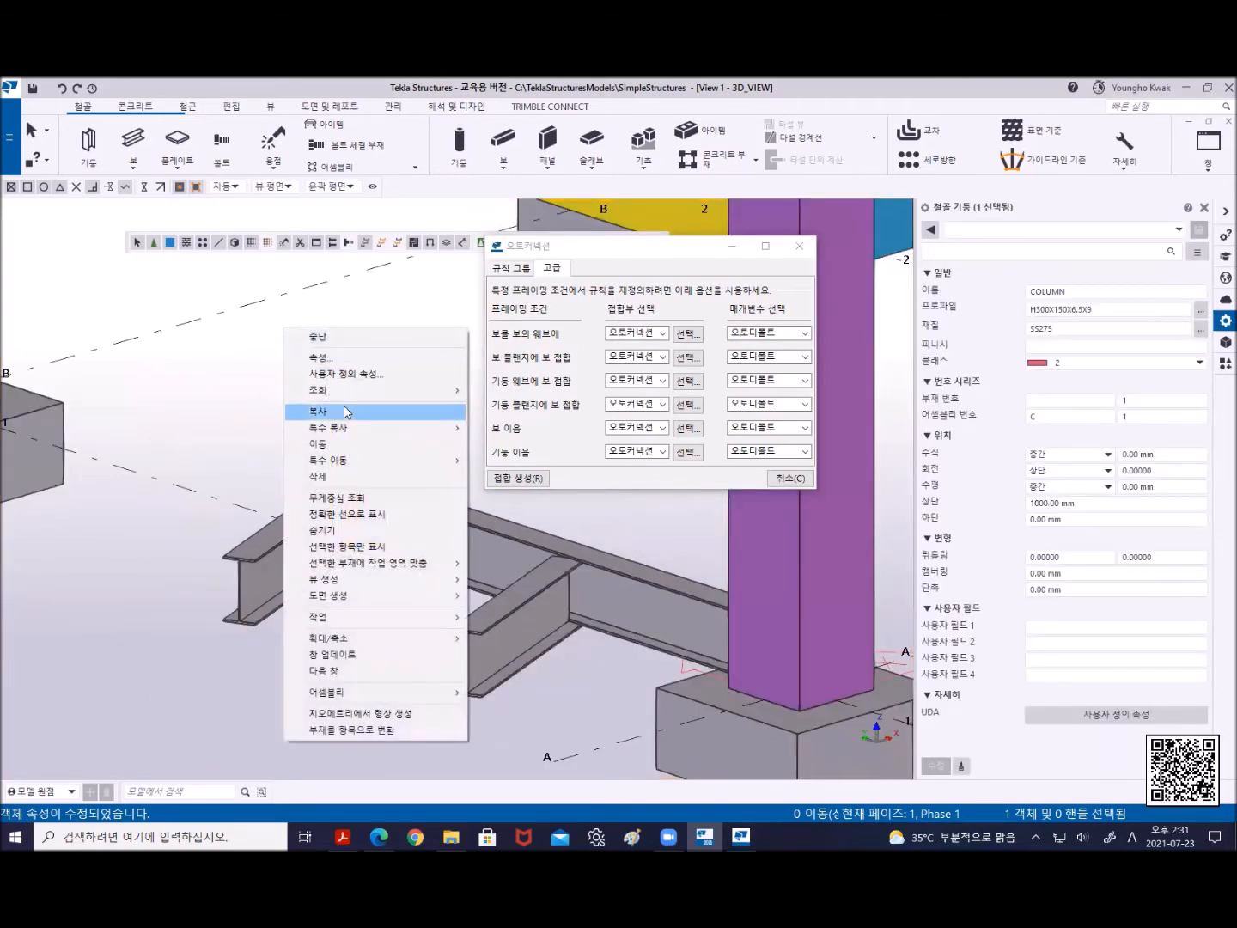
left_click(318, 411)
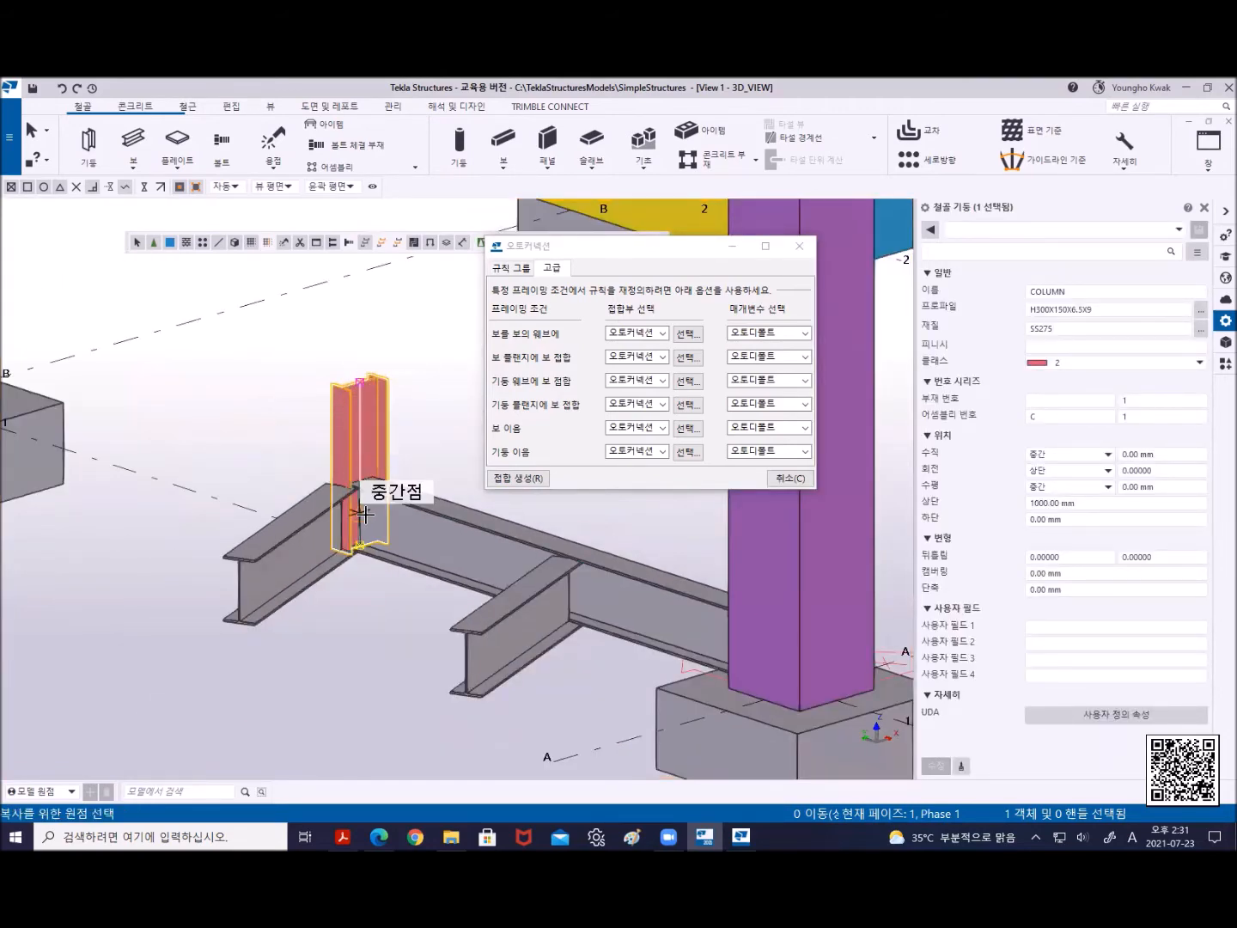
left_click(360, 543)
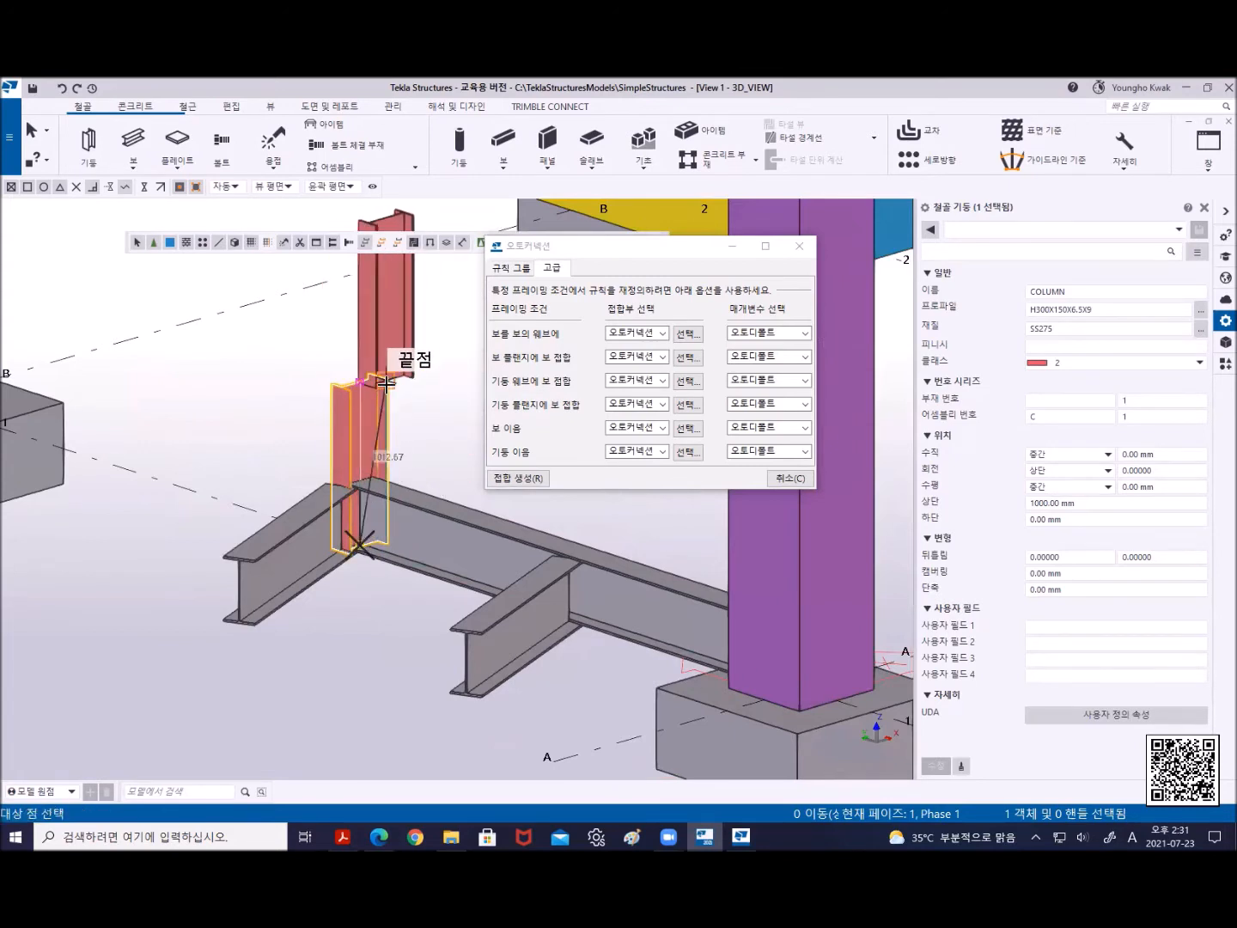
right_click(259, 367)
left_click(260, 375)
left_click(350, 398)
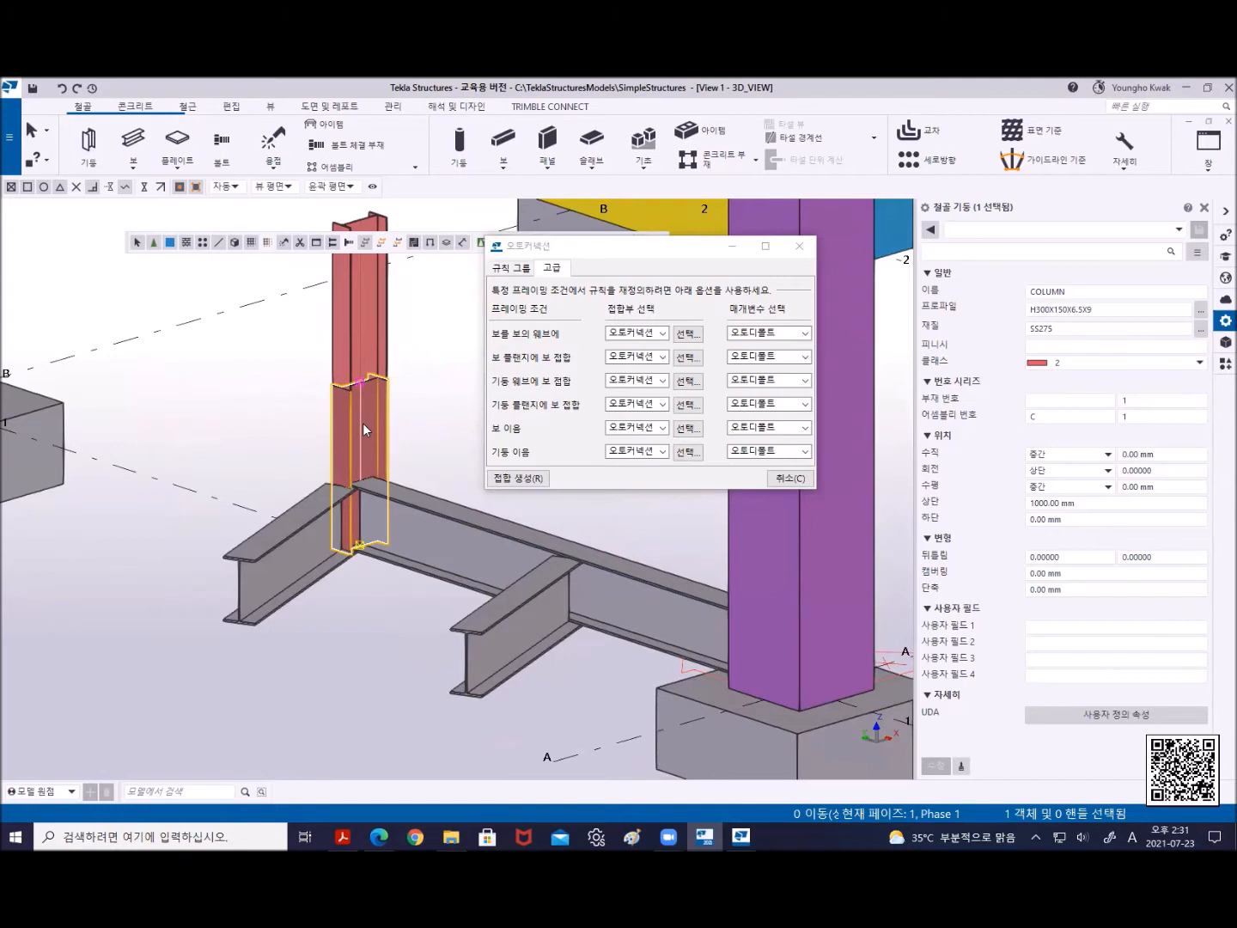
Copy the short steel beam at the steel column's flange outward so the two beams meet end to end
left_click(281, 542)
right_click(280, 541)
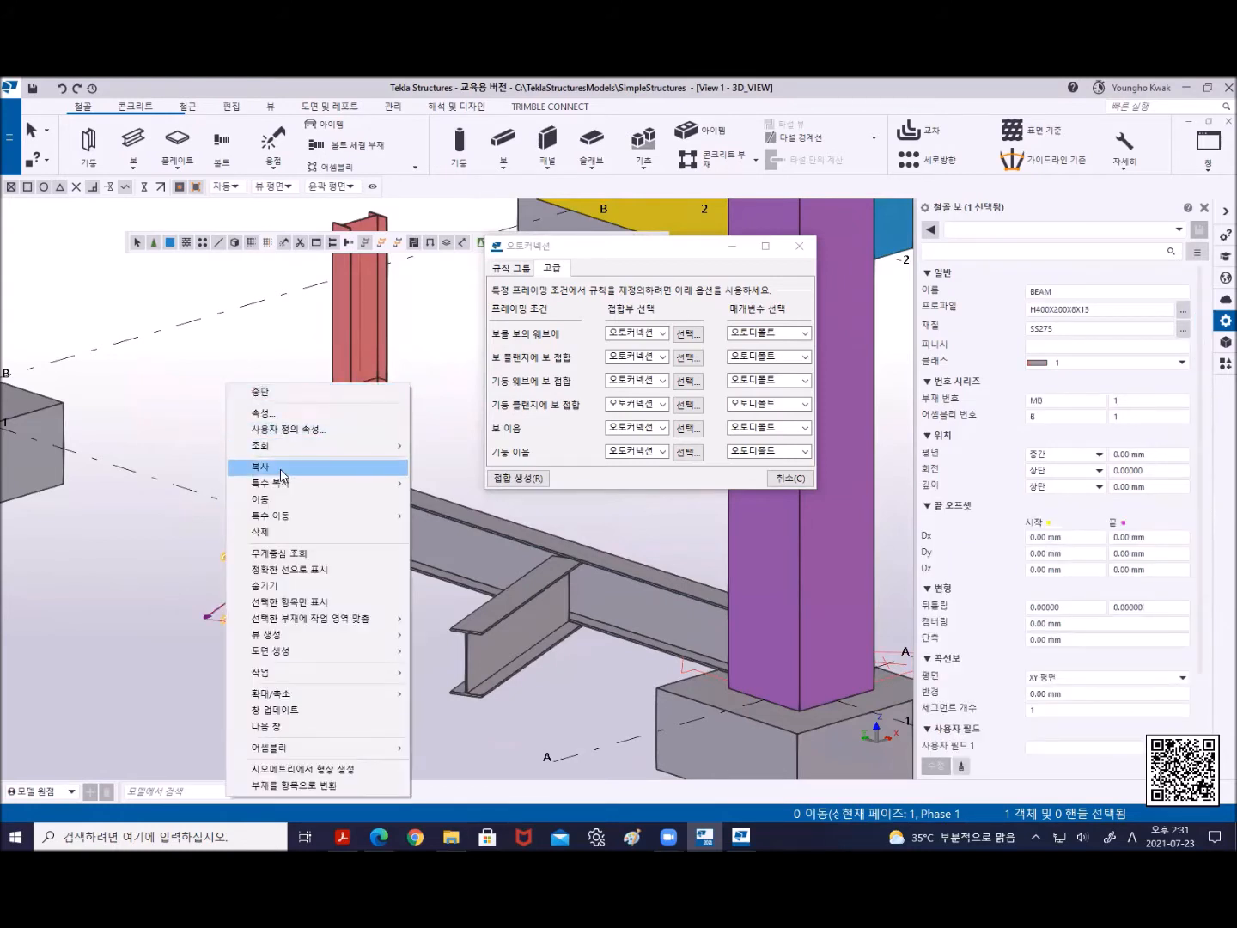
left_click(281, 467)
left_click(341, 485)
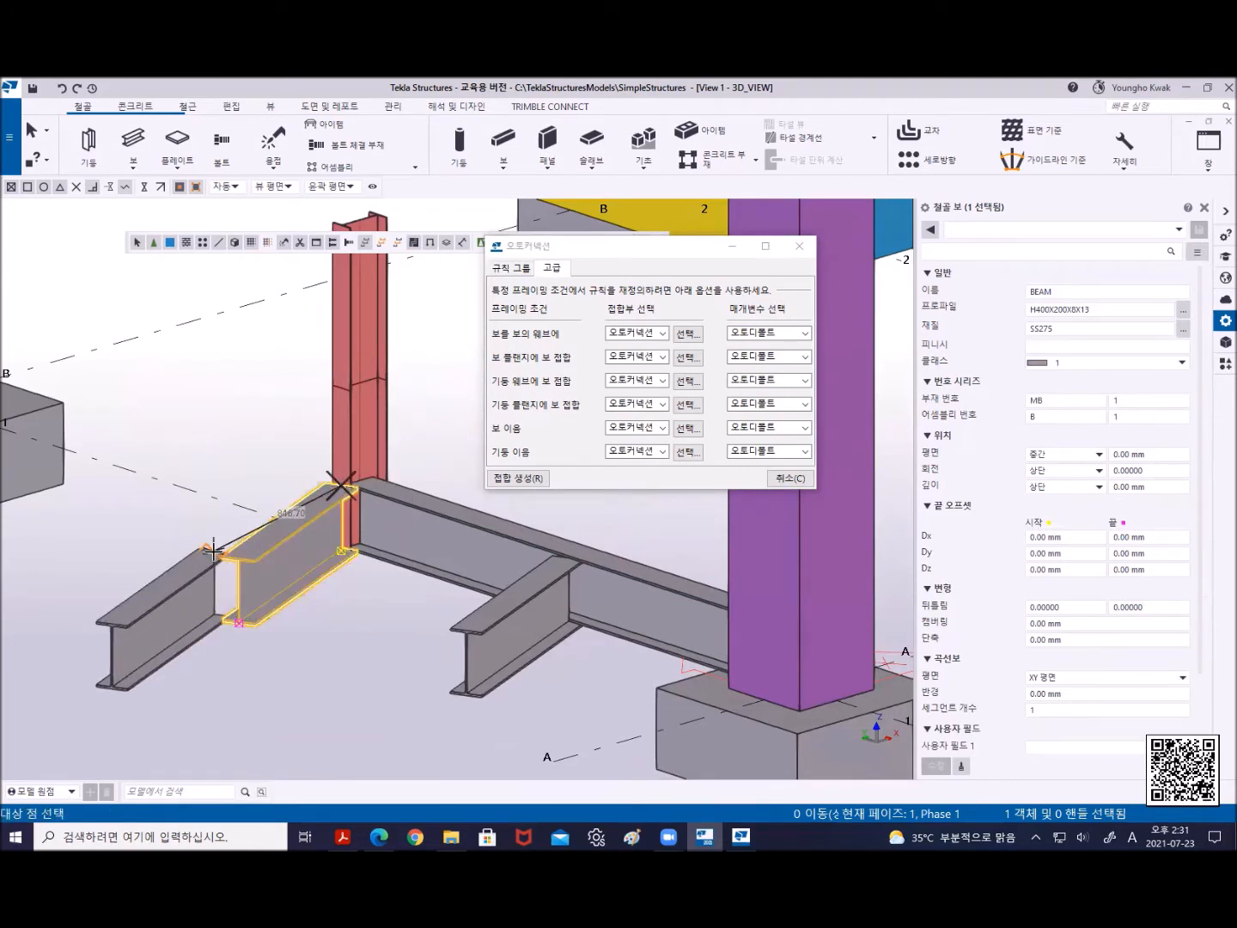
right_click(219, 466)
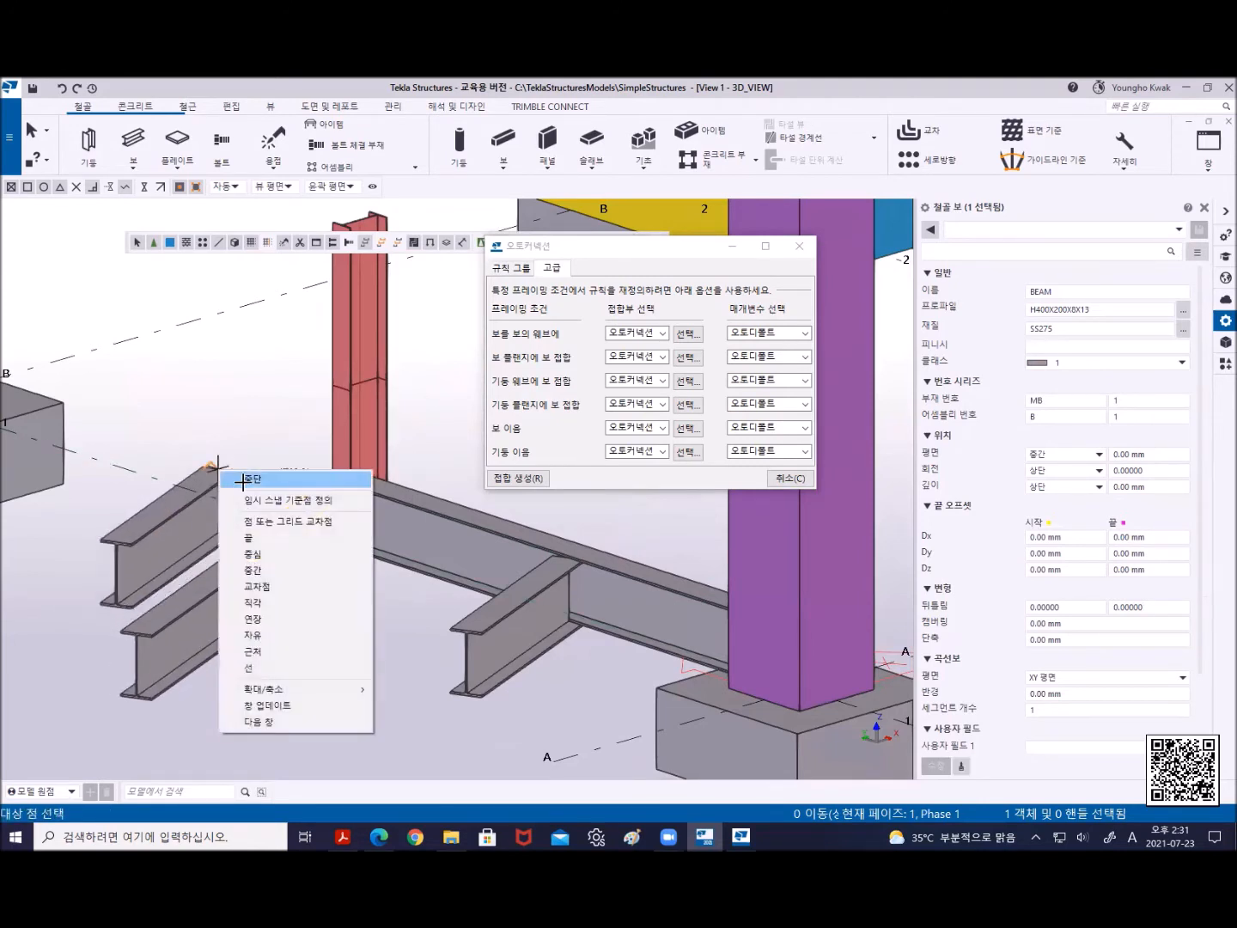
left_click(249, 478)
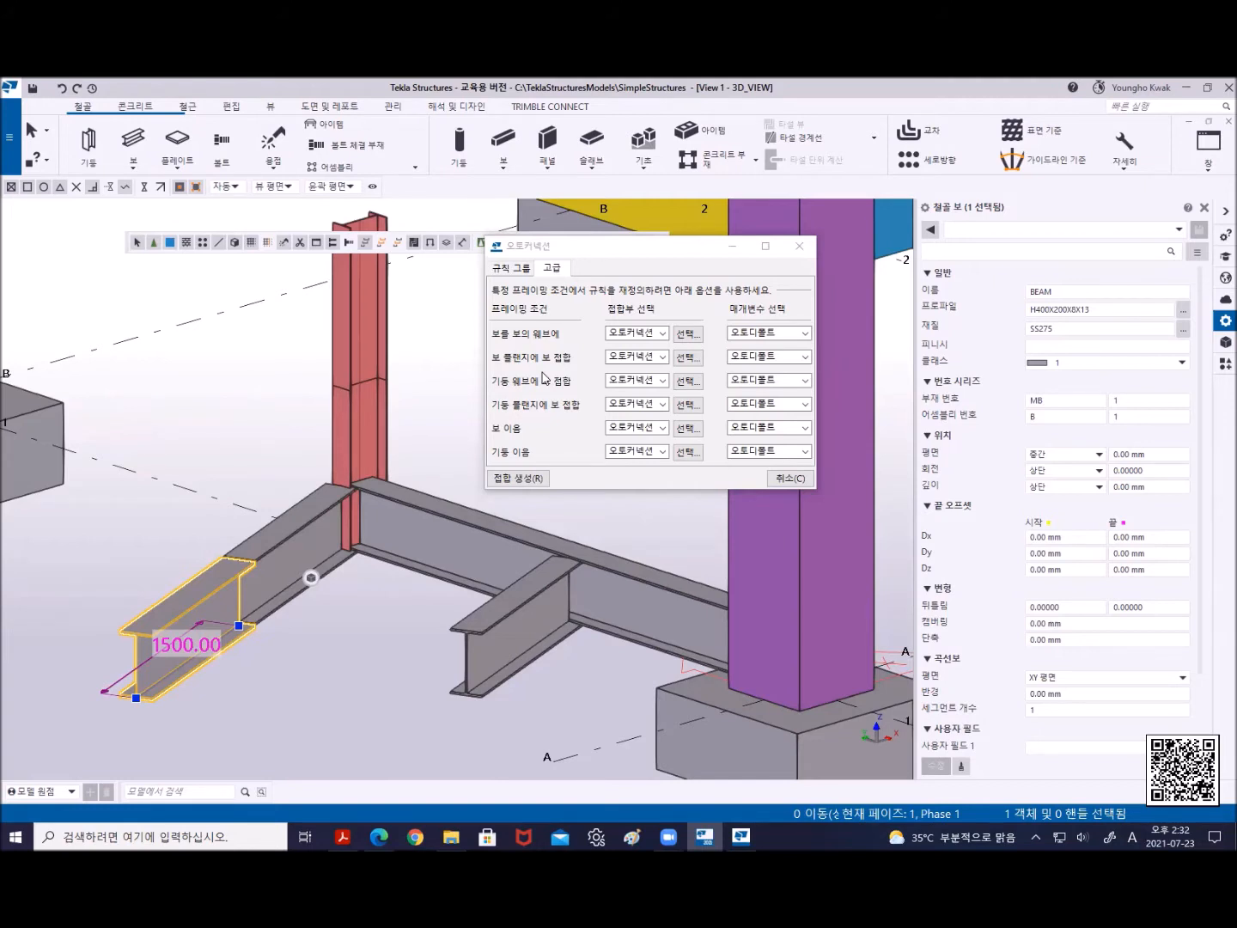
middle_click_drag(434, 499, 251, 537)
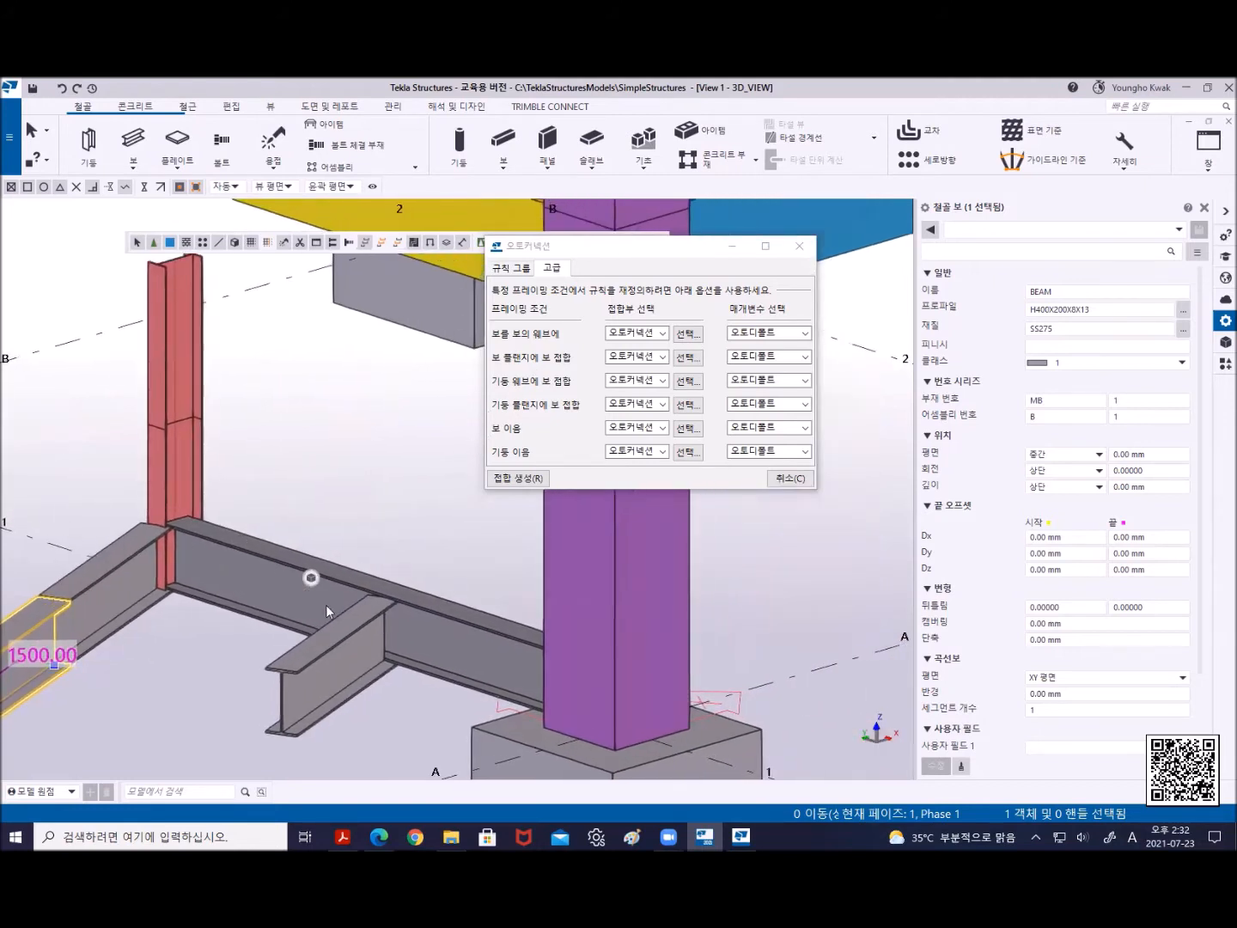
scroll(327, 603, "up", 2)
scroll(377, 599, "down", 5)
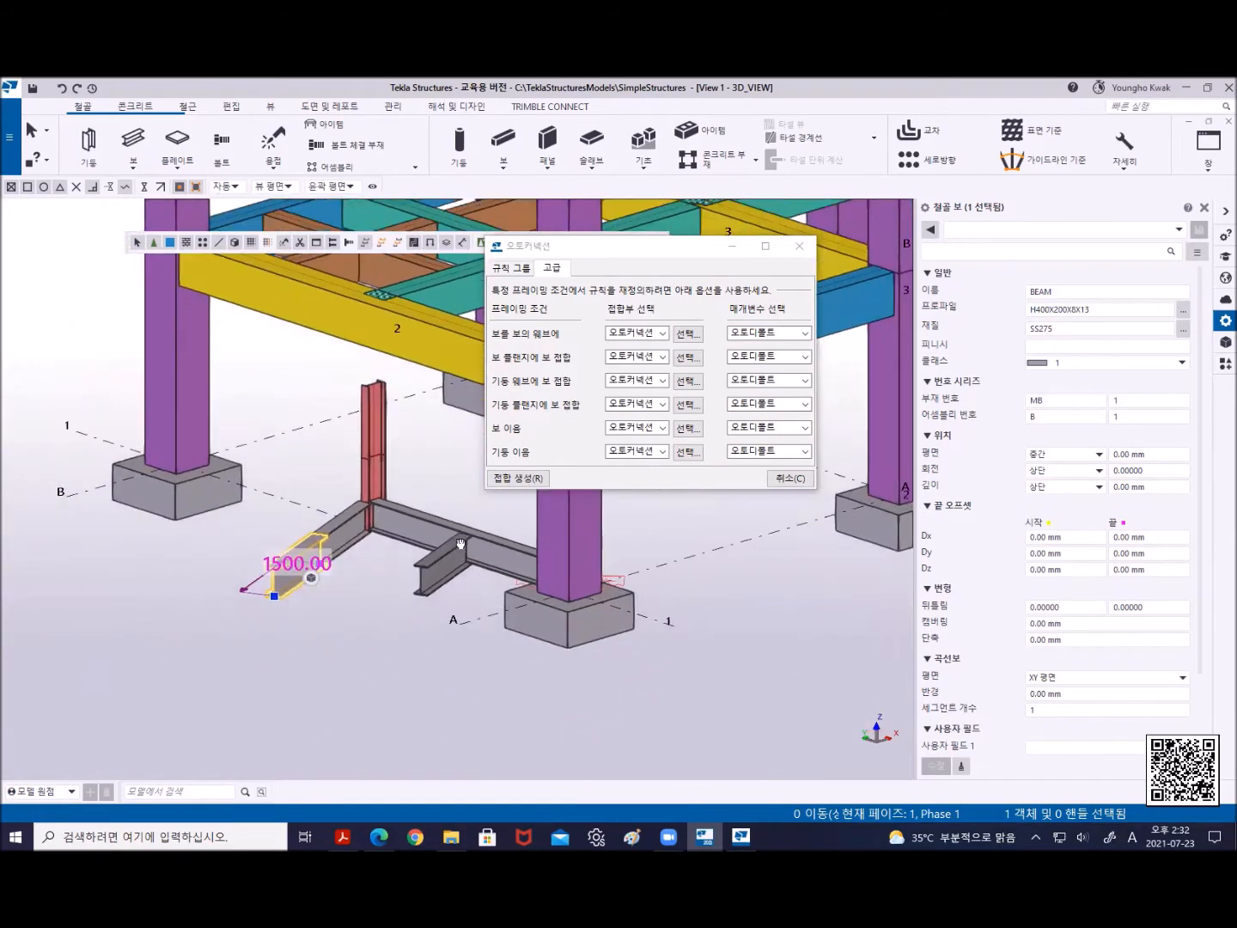
Copy the long steel beam from the midpoint of its top flange edge to the free end of the short steel beam framing into it
scroll(429, 585, "up", 3)
left_click(388, 423)
middle_click_drag(399, 367, 277, 412)
right_click(302, 369)
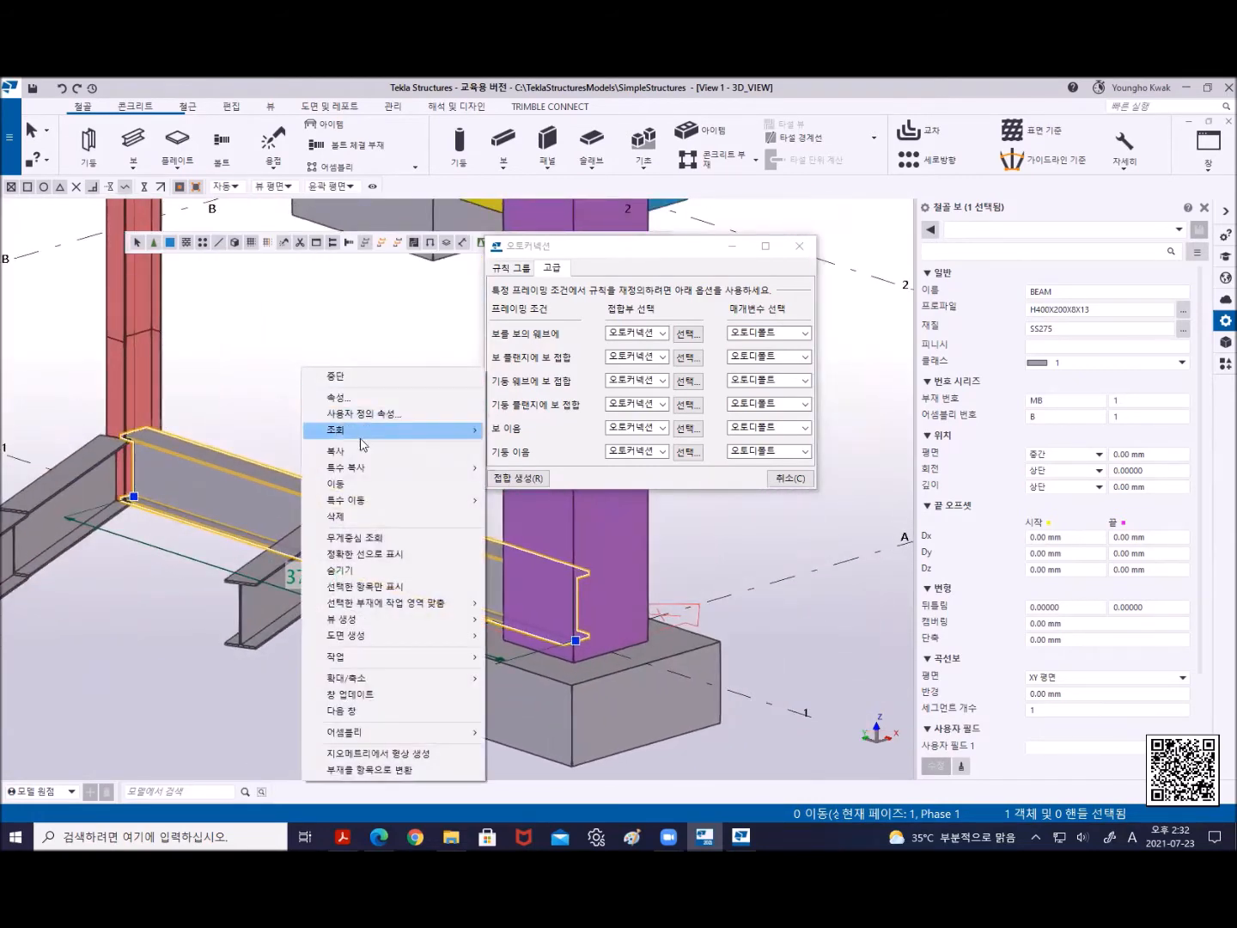
left_click(370, 453)
scroll(356, 492, "up", 2)
scroll(357, 491, "up", 2)
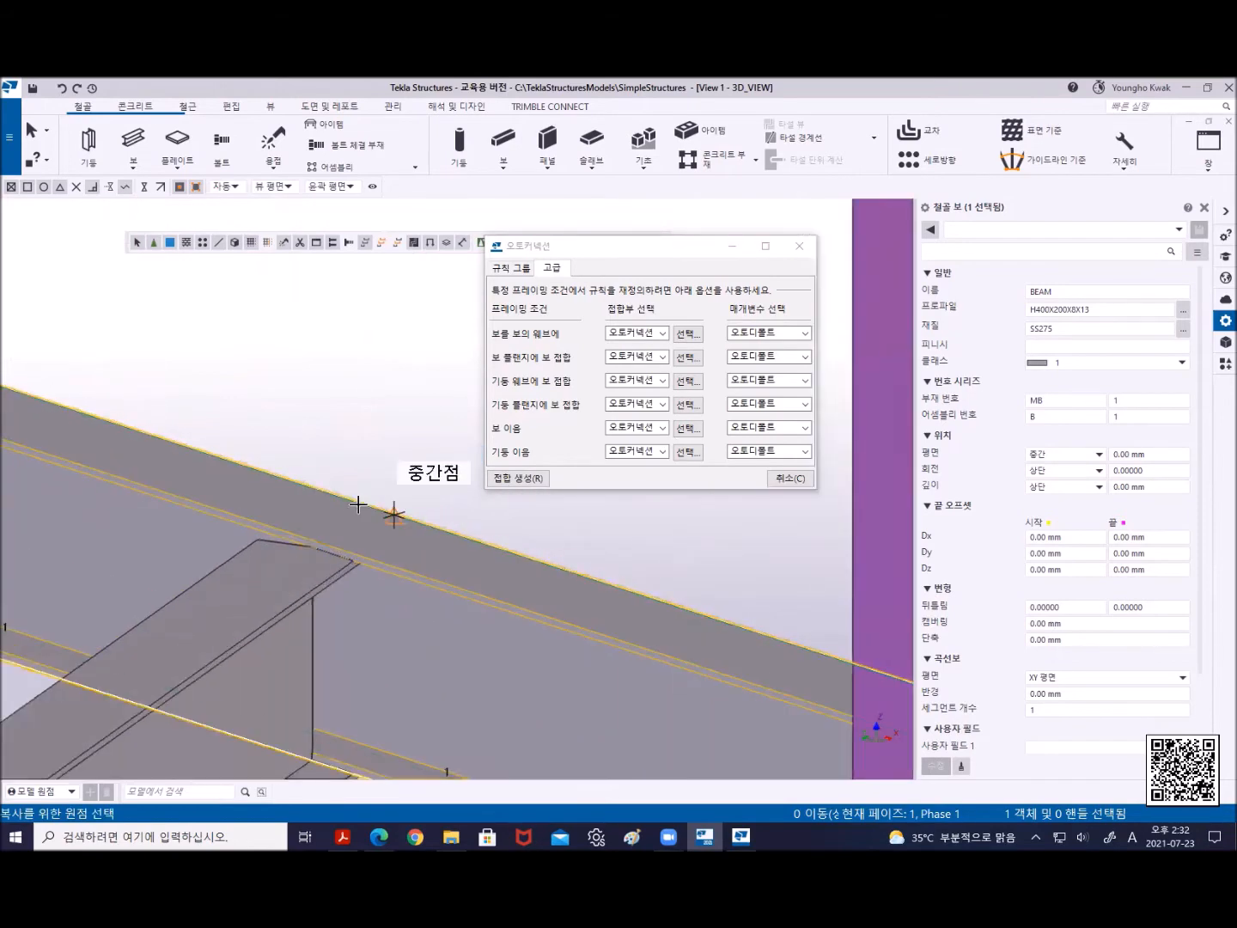
left_click(392, 515)
scroll(369, 503, "down", 3)
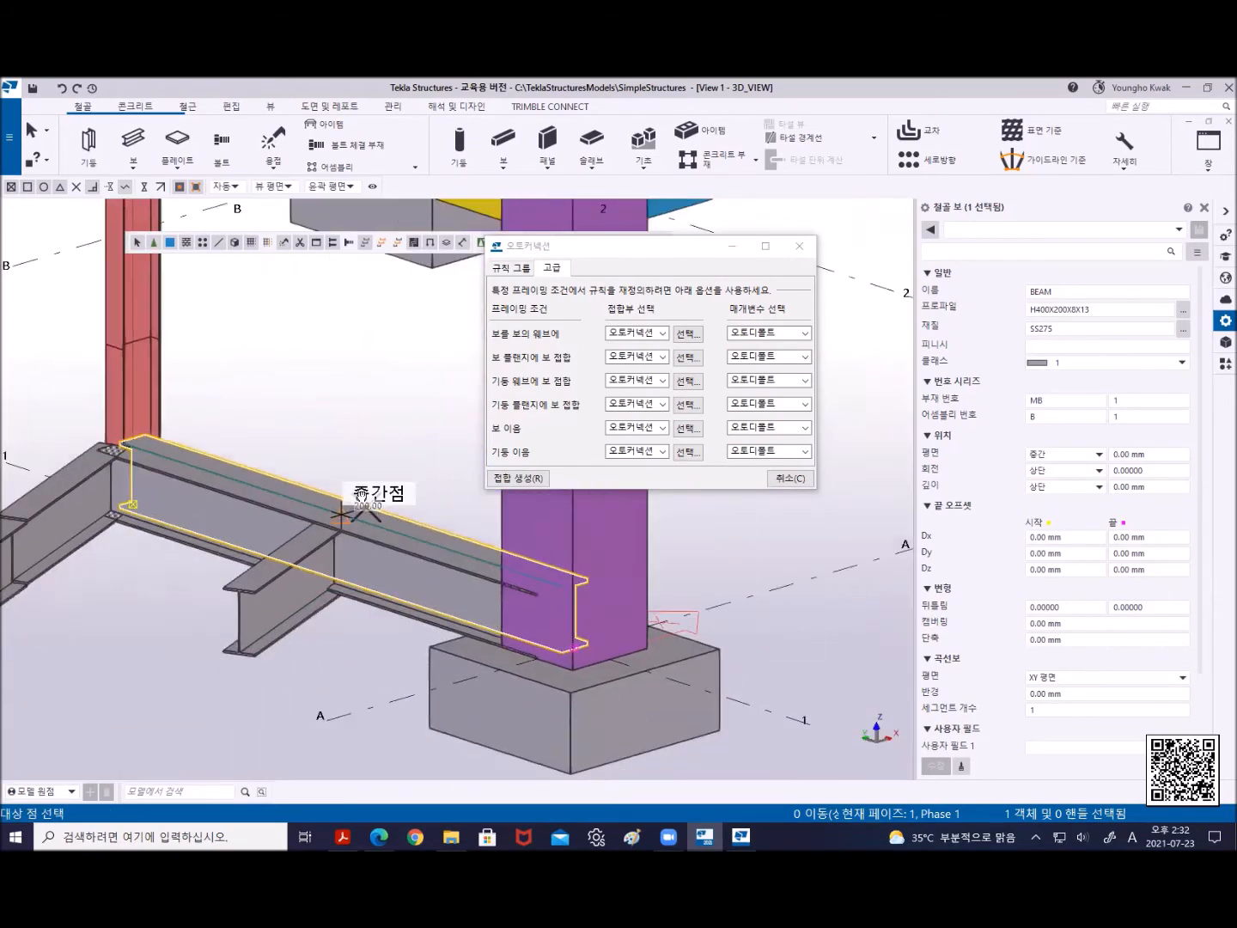
scroll(274, 602, "up", 4)
scroll(227, 490, "down", 2)
right_click(198, 461)
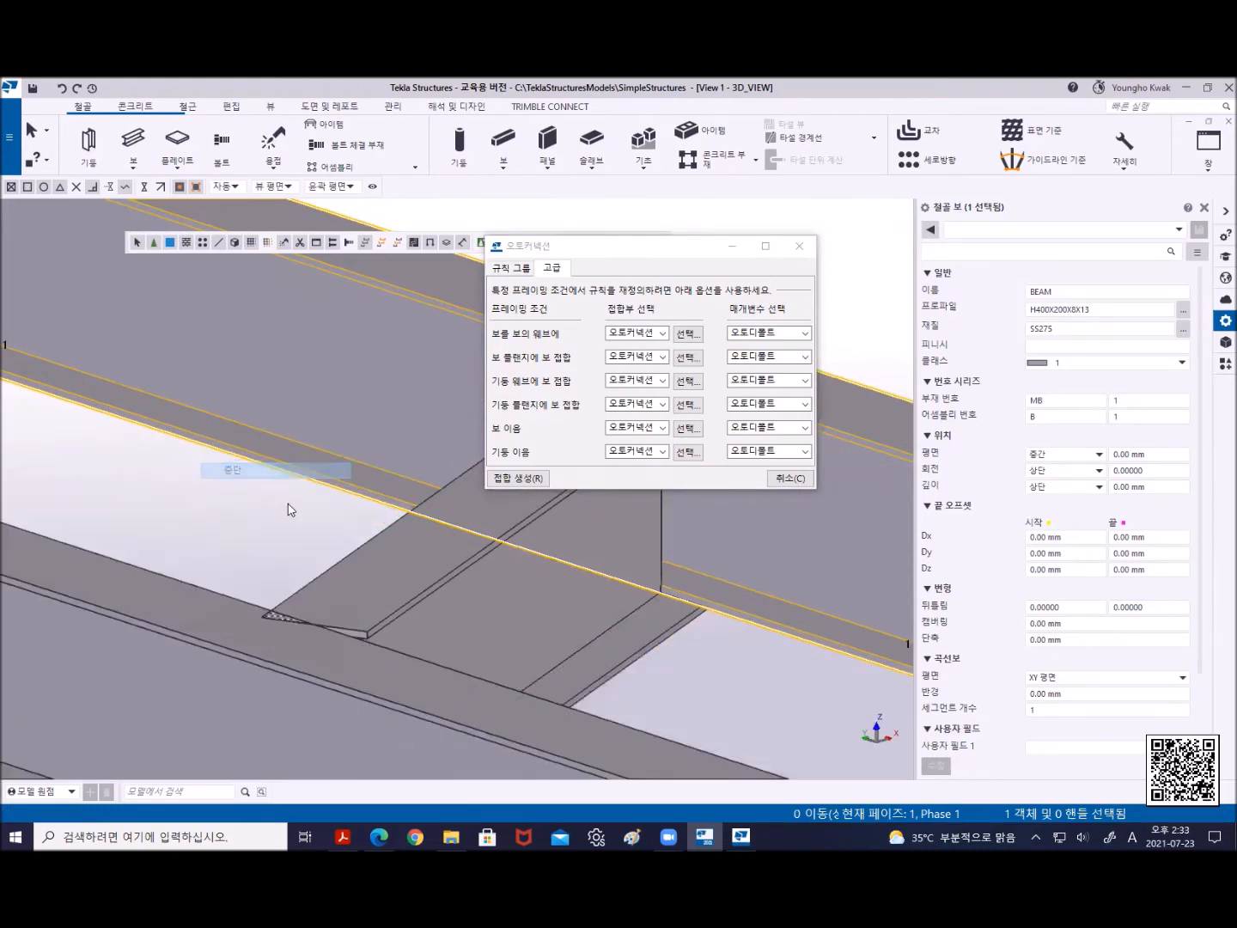
Turn the copied beam to the 후면 rotation and move it by its flange-edge midpoint against the short beam's free end
scroll(292, 512, "down", 5)
scroll(137, 335, "up", 3)
right_click(224, 401)
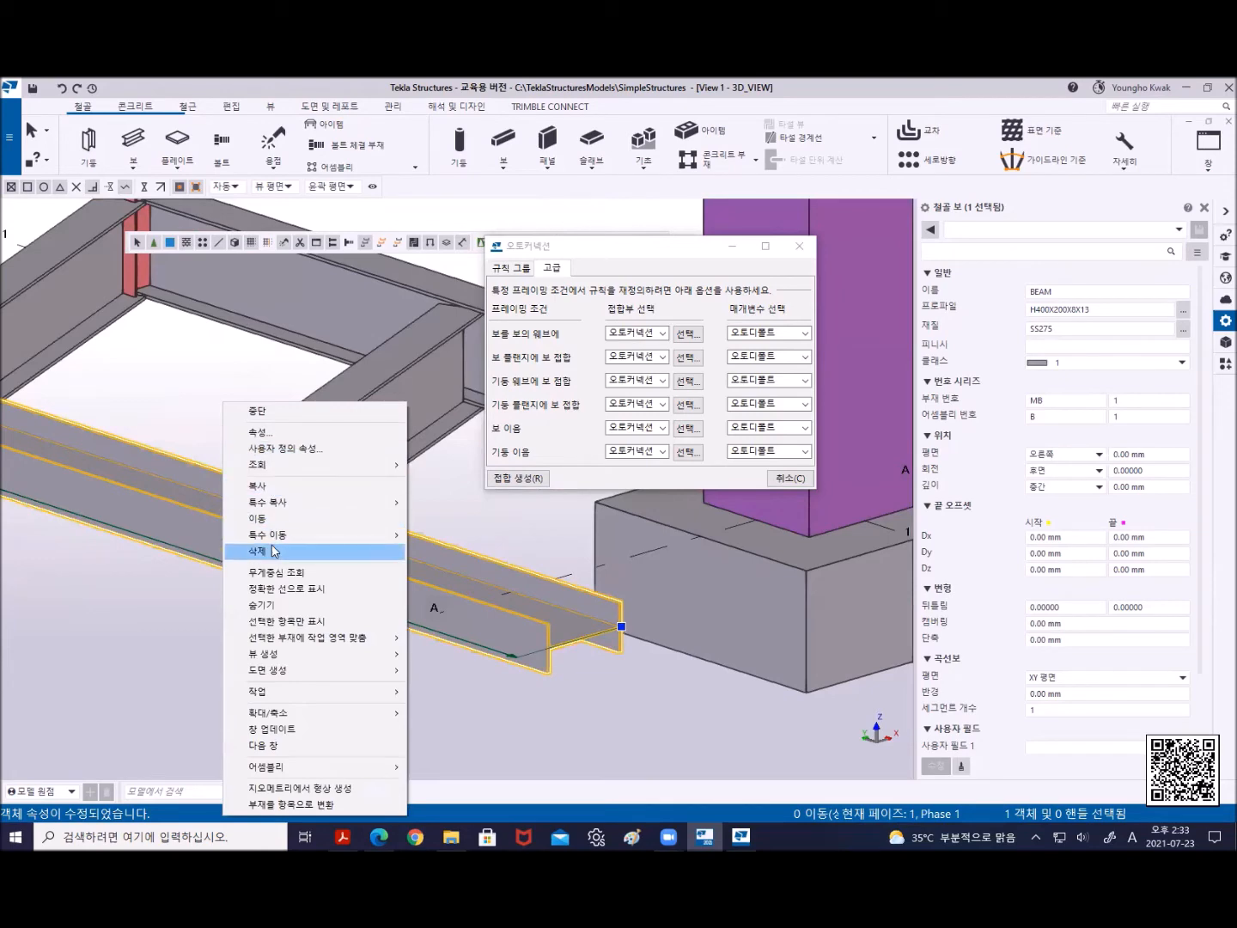
left_click(275, 520)
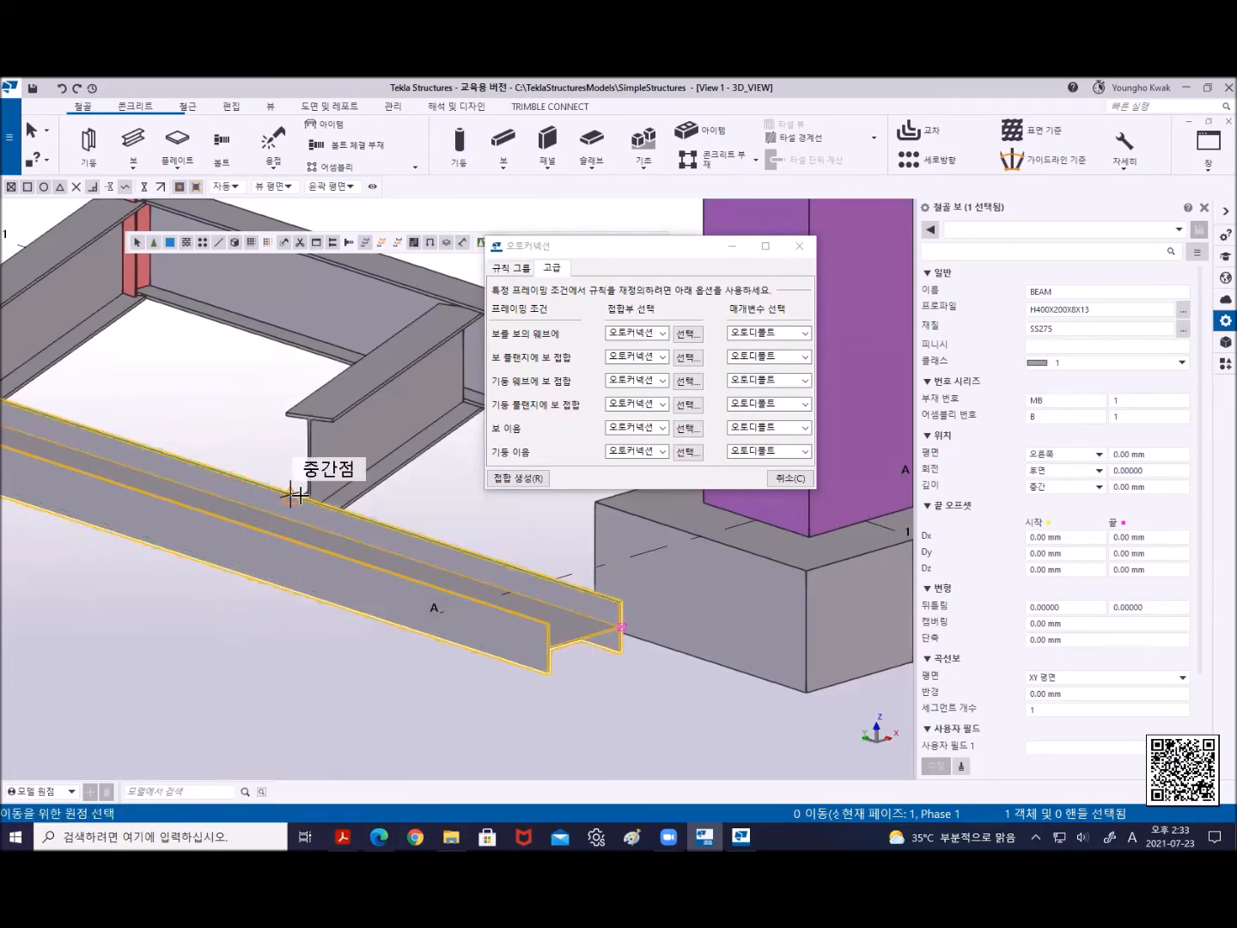
left_click(291, 494)
left_click(311, 422)
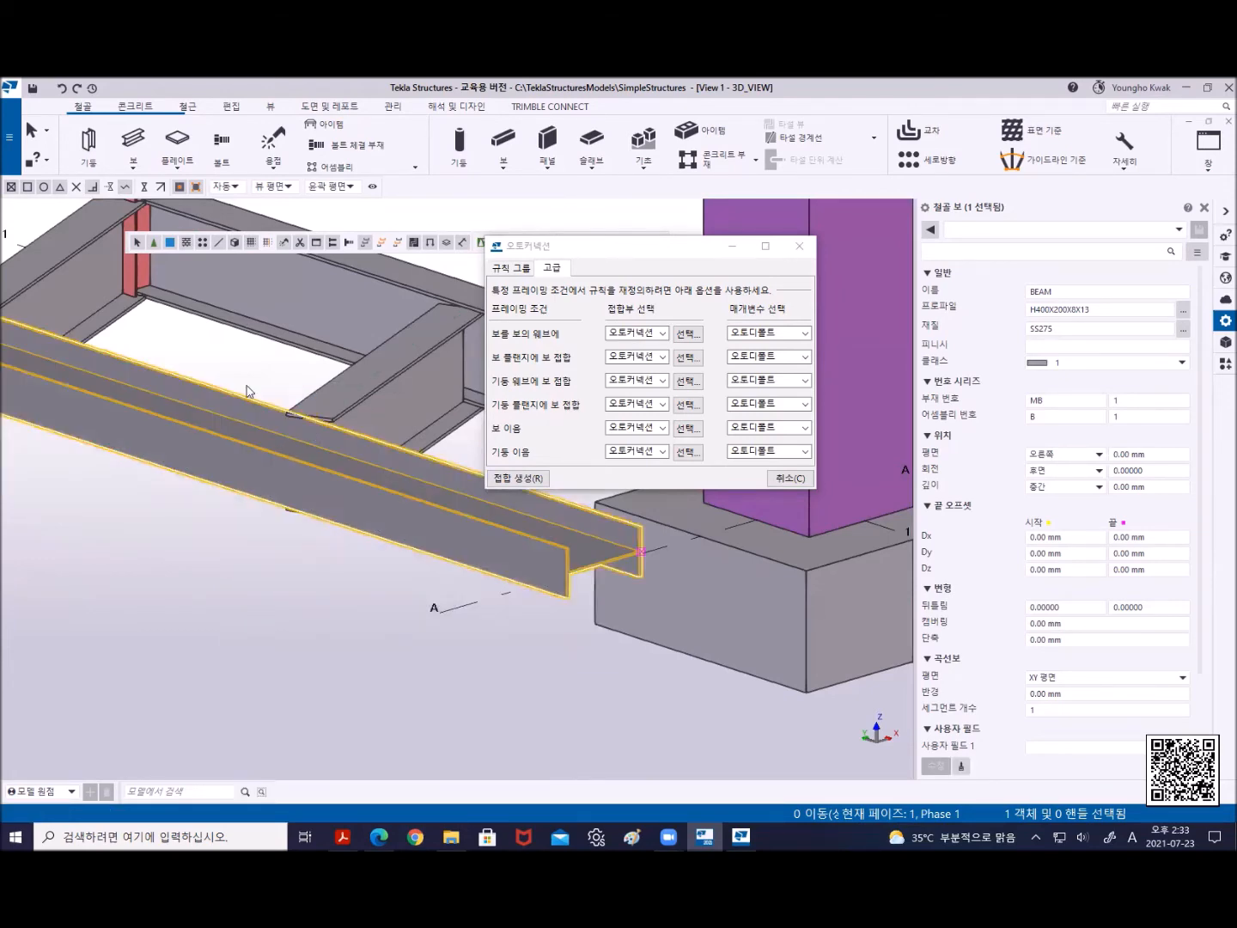
left_click(302, 573)
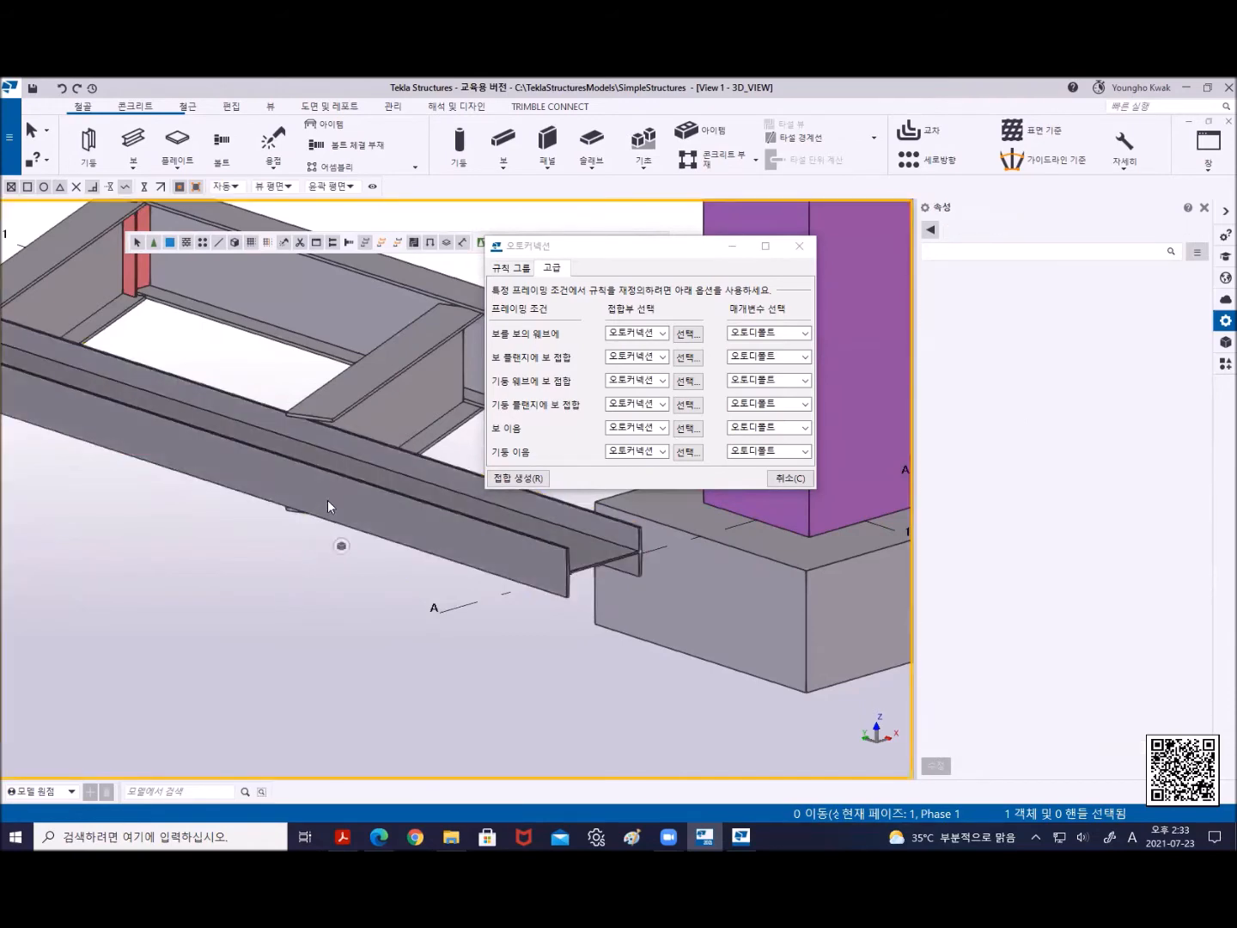
Delete all sample steel columns and beams in front of the concrete frame on grid line 1
middle_click_drag(328, 496, 120, 476, "ctrl")
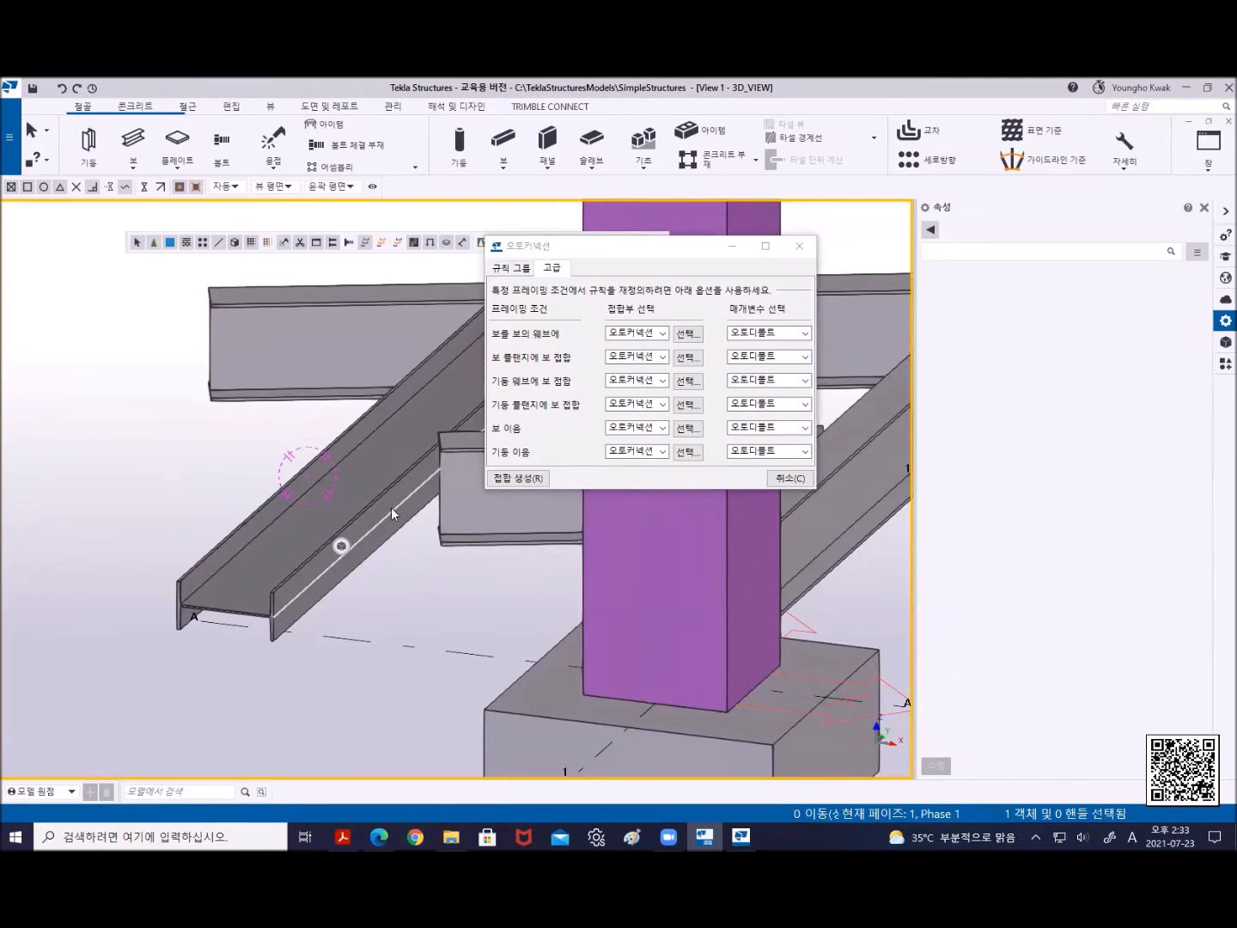
middle_click_drag(348, 502, 603, 524, "ctrl")
scroll(340, 481, "down", 5)
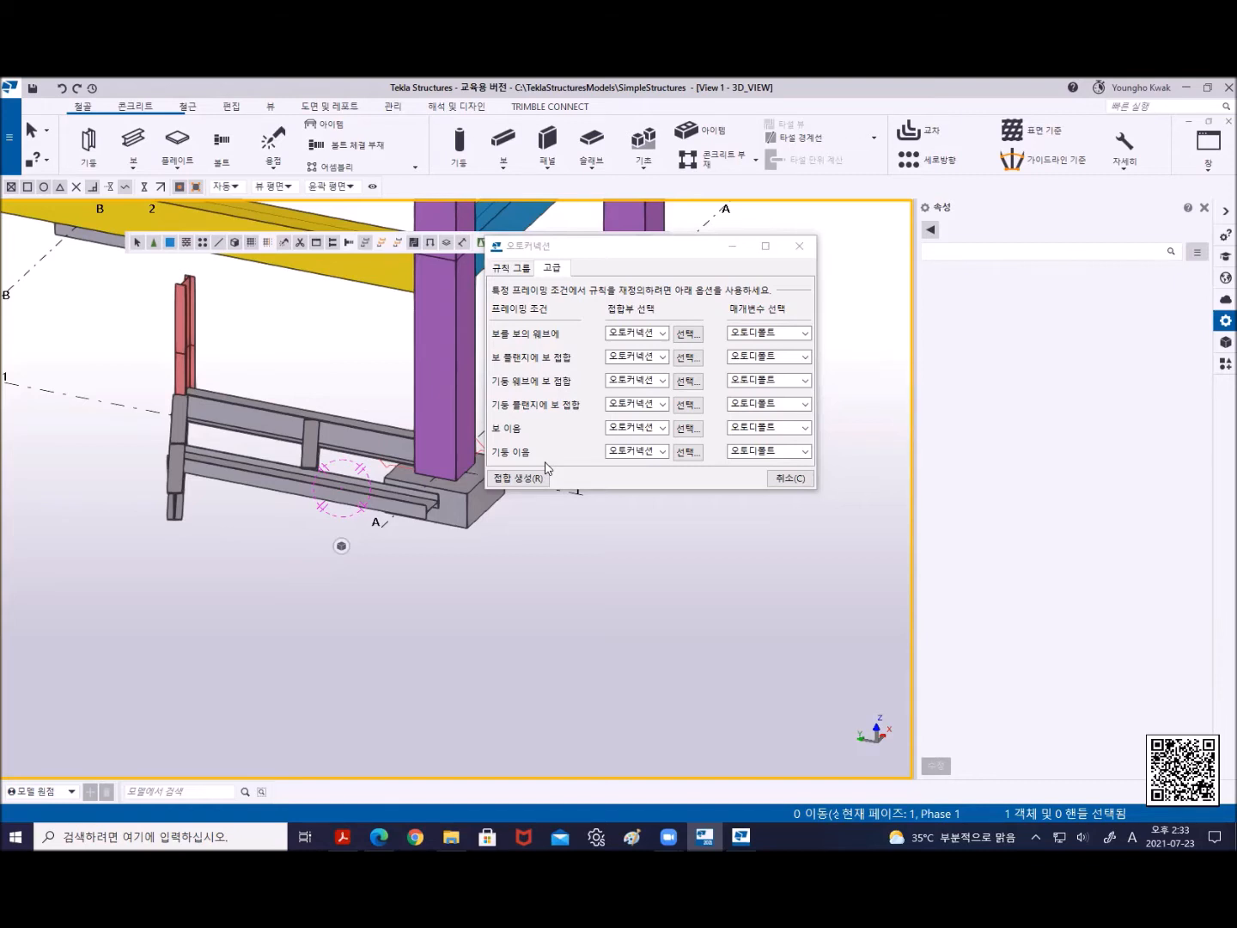
scroll(335, 538, "down", 3)
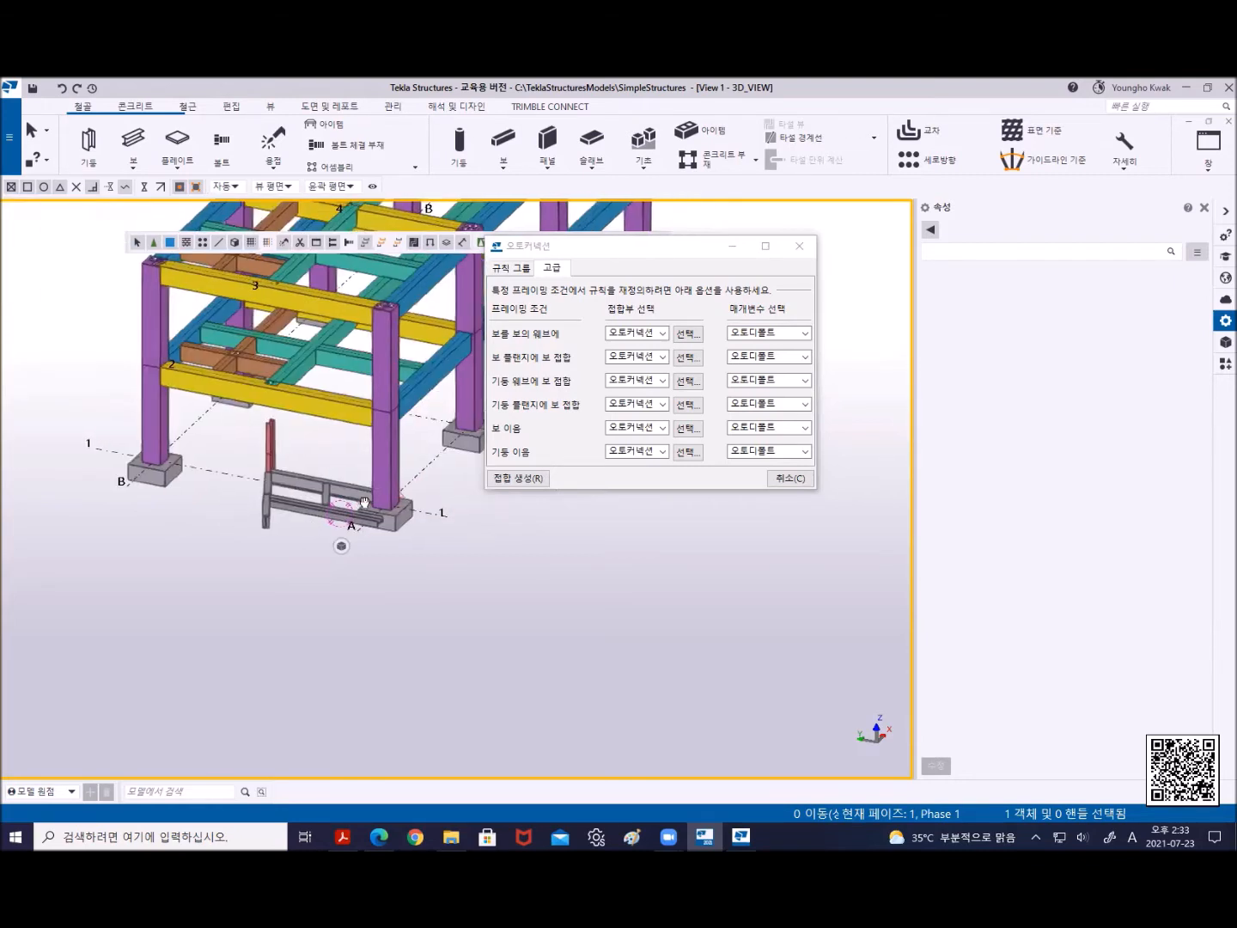
middle_click_drag(359, 509, 248, 422, "ctrl")
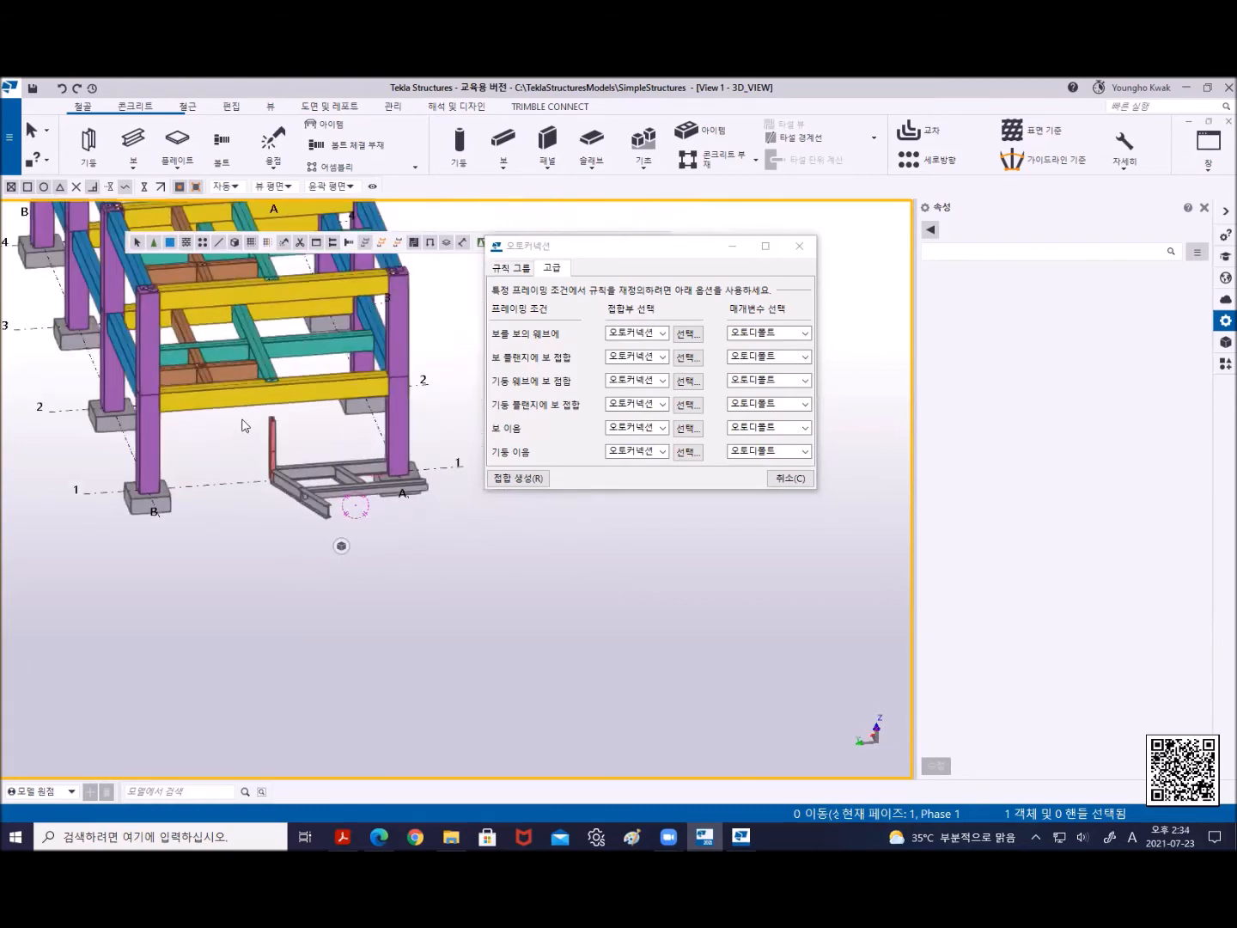
left_click_drag(247, 419, 270, 442)
key("Delete")
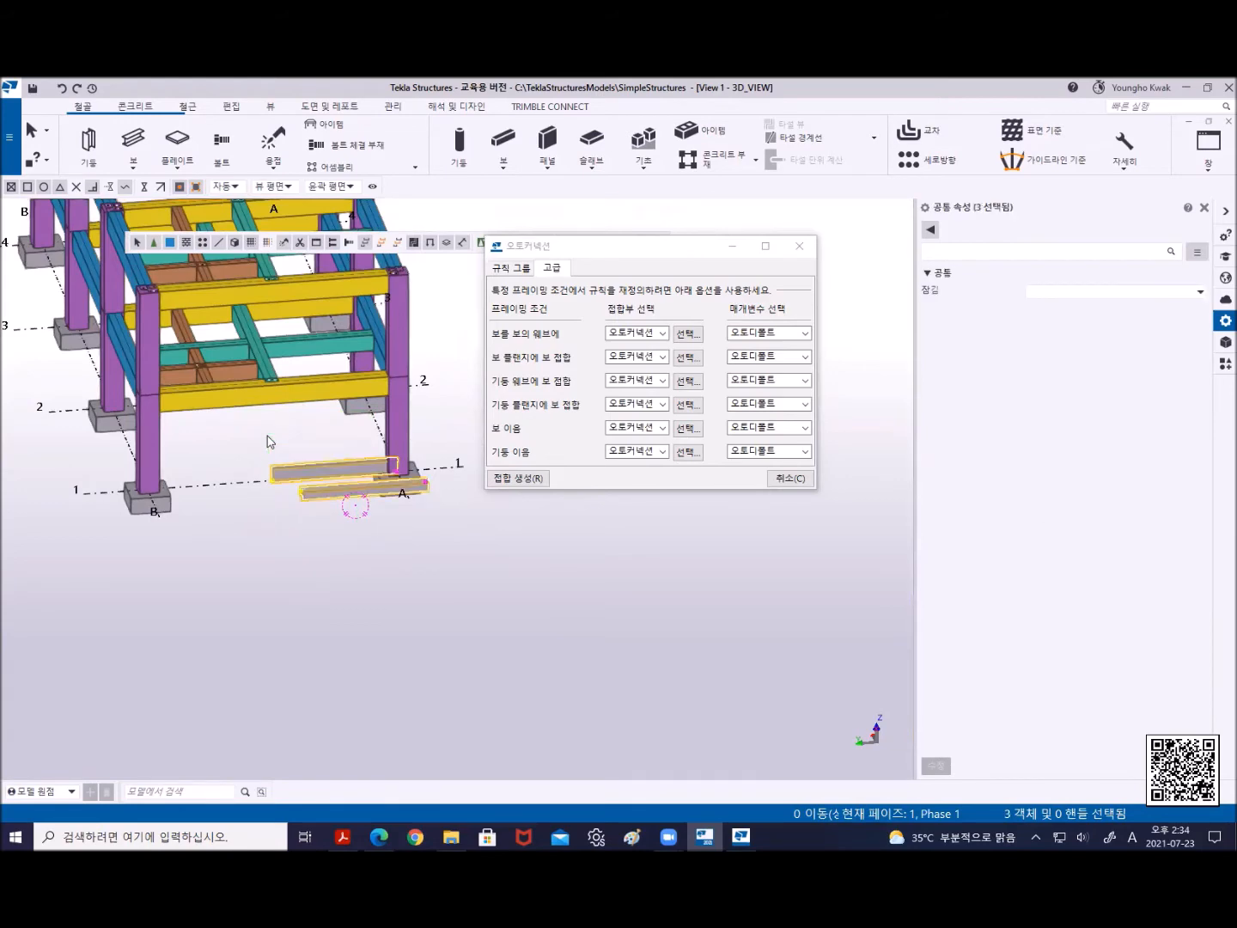
key("Delete")
Assign Fitting (13) as the connection for the beam-to-beam-web and beam-to-beam-flange framing conditions
middle_click_drag(269, 441, 196, 493, "ctrl")
middle_click_drag(368, 299, 231, 393)
scroll(230, 390, "up", 6)
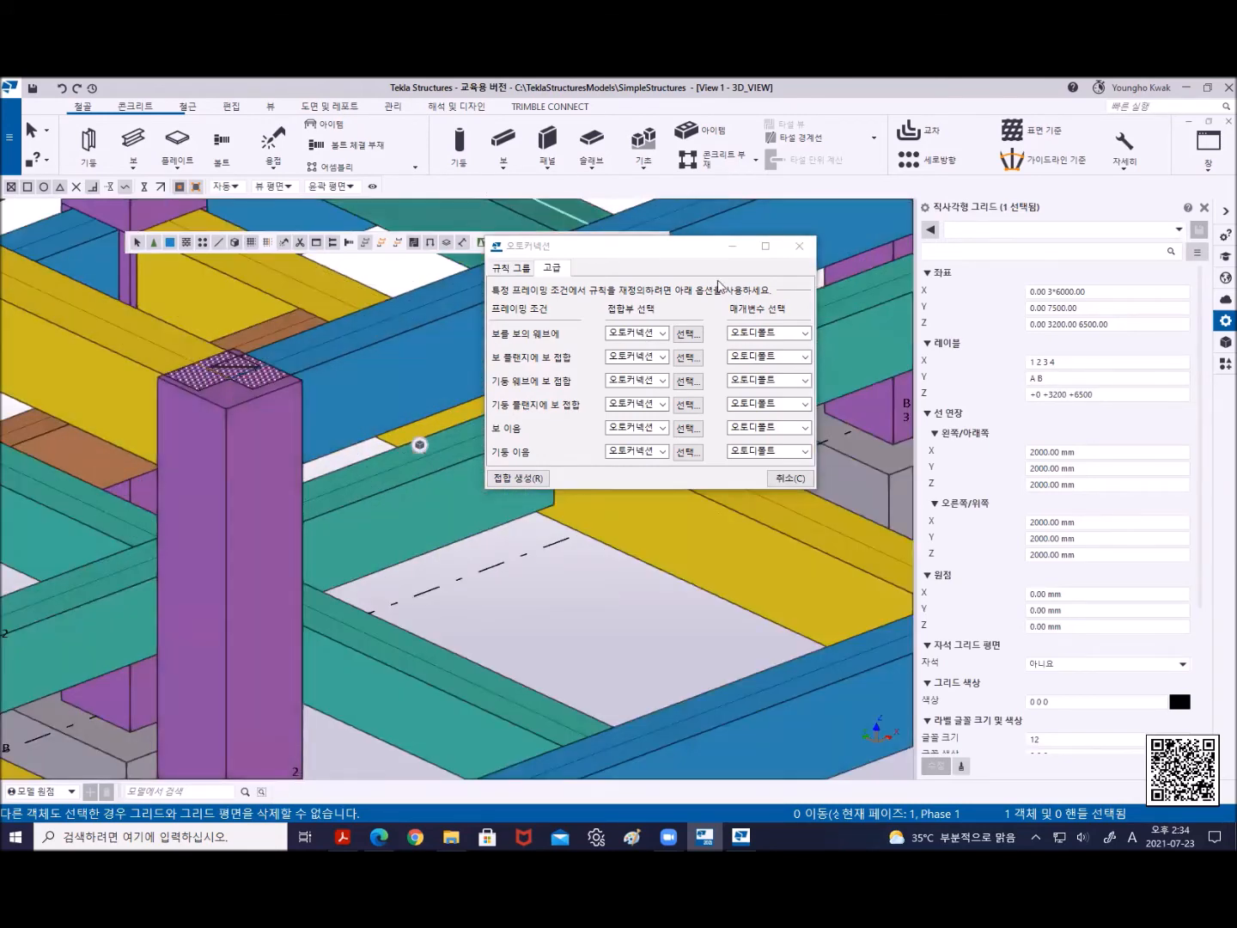
left_click(688, 334)
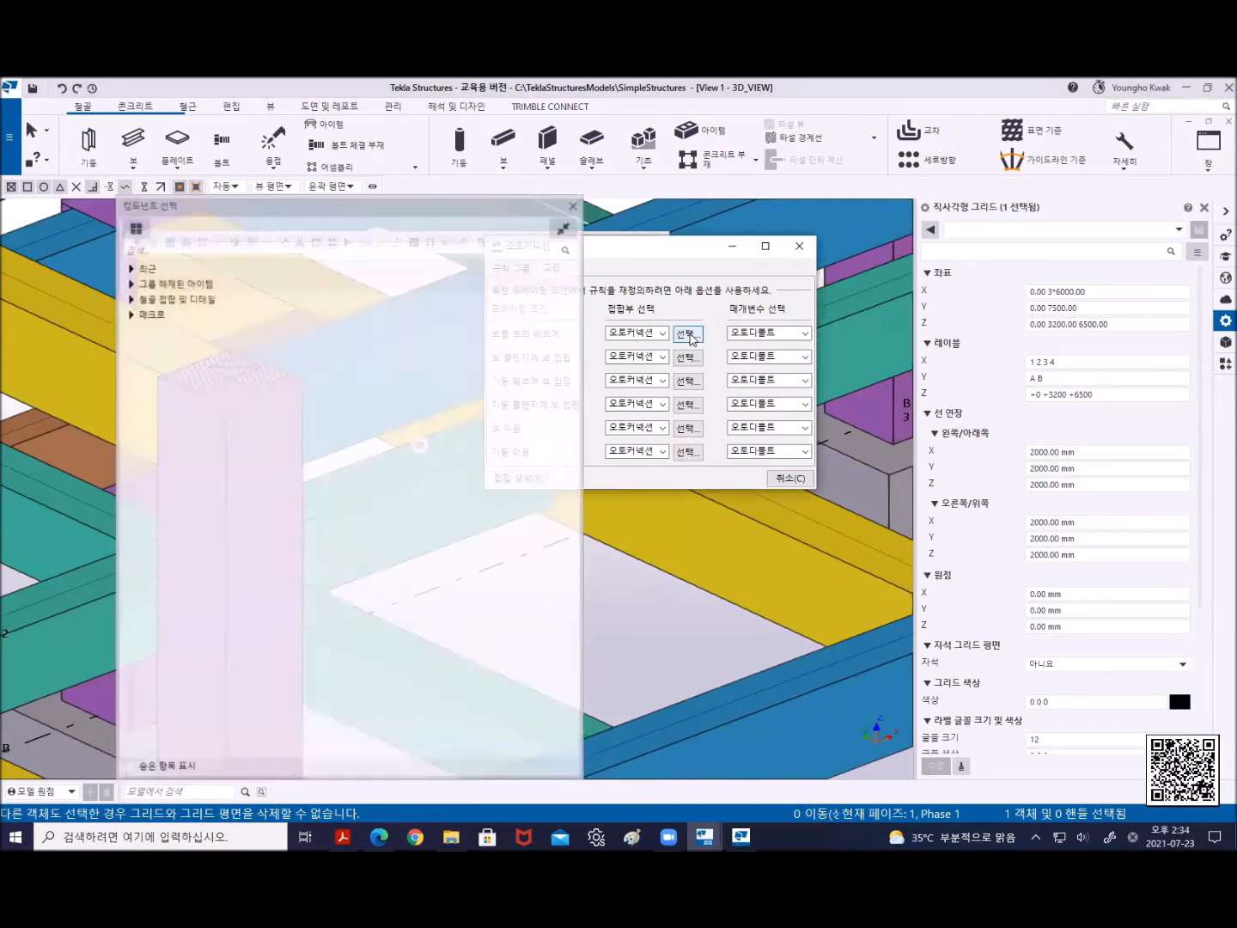
type("13")
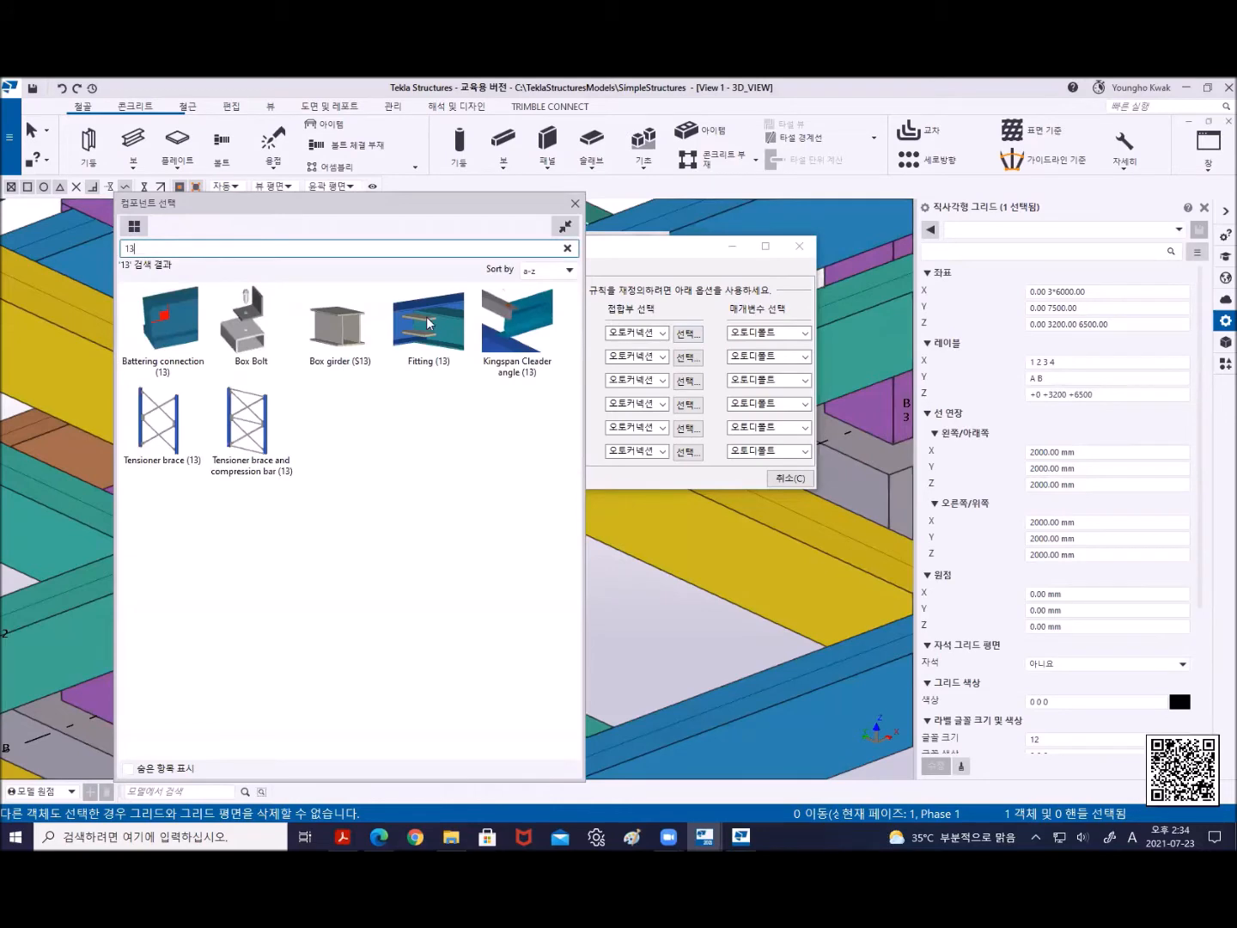
double_click(428, 323)
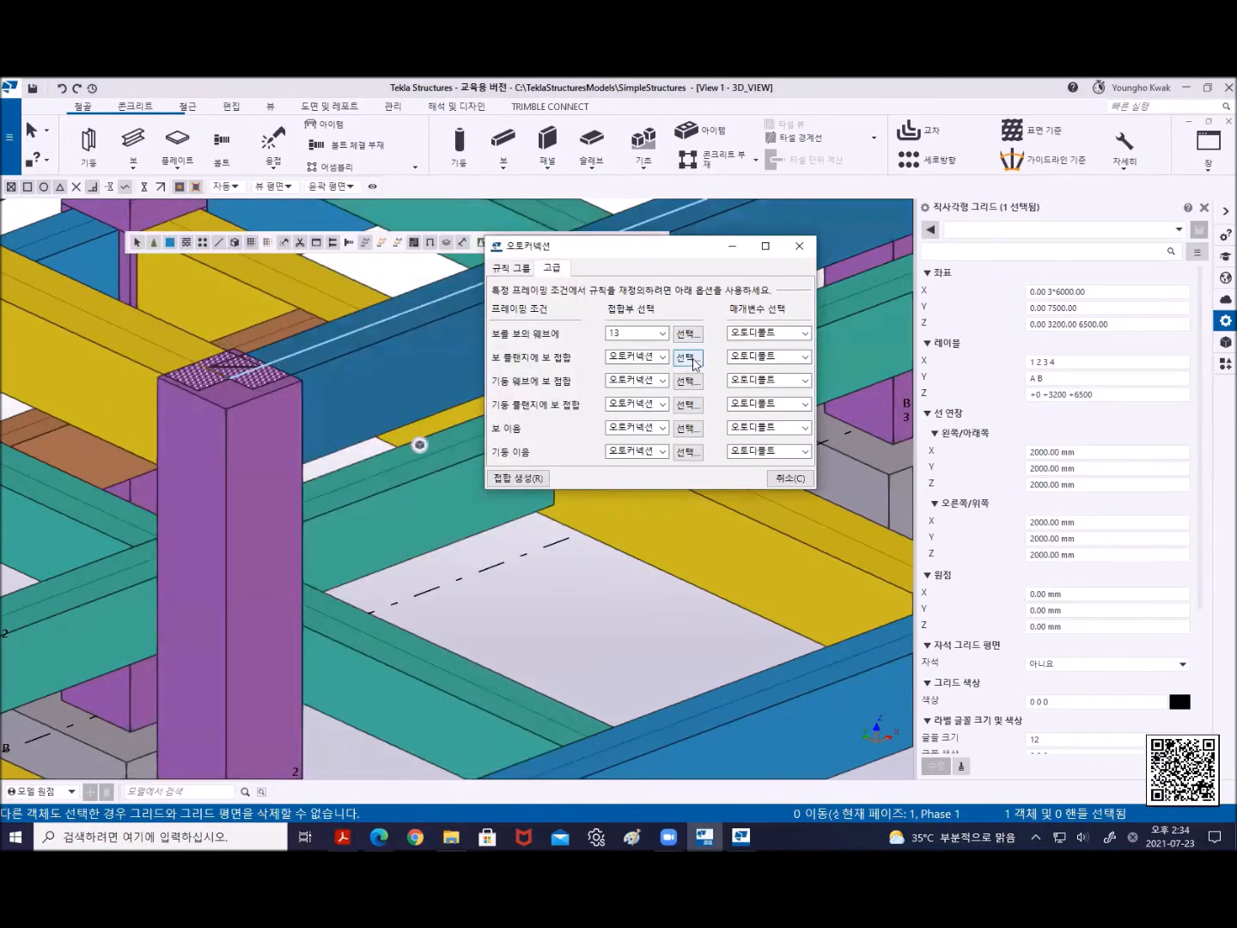
left_click(688, 357)
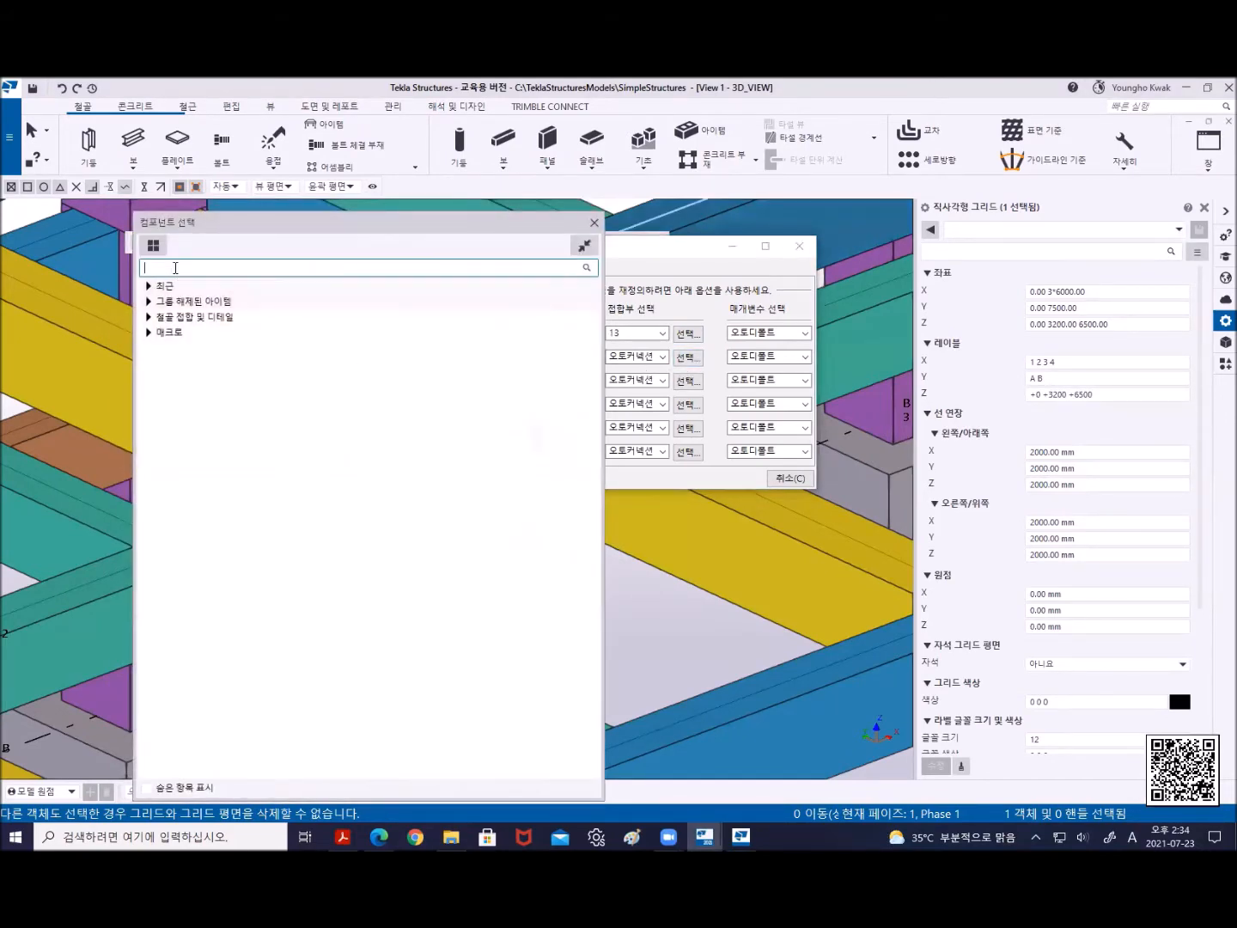
type("13")
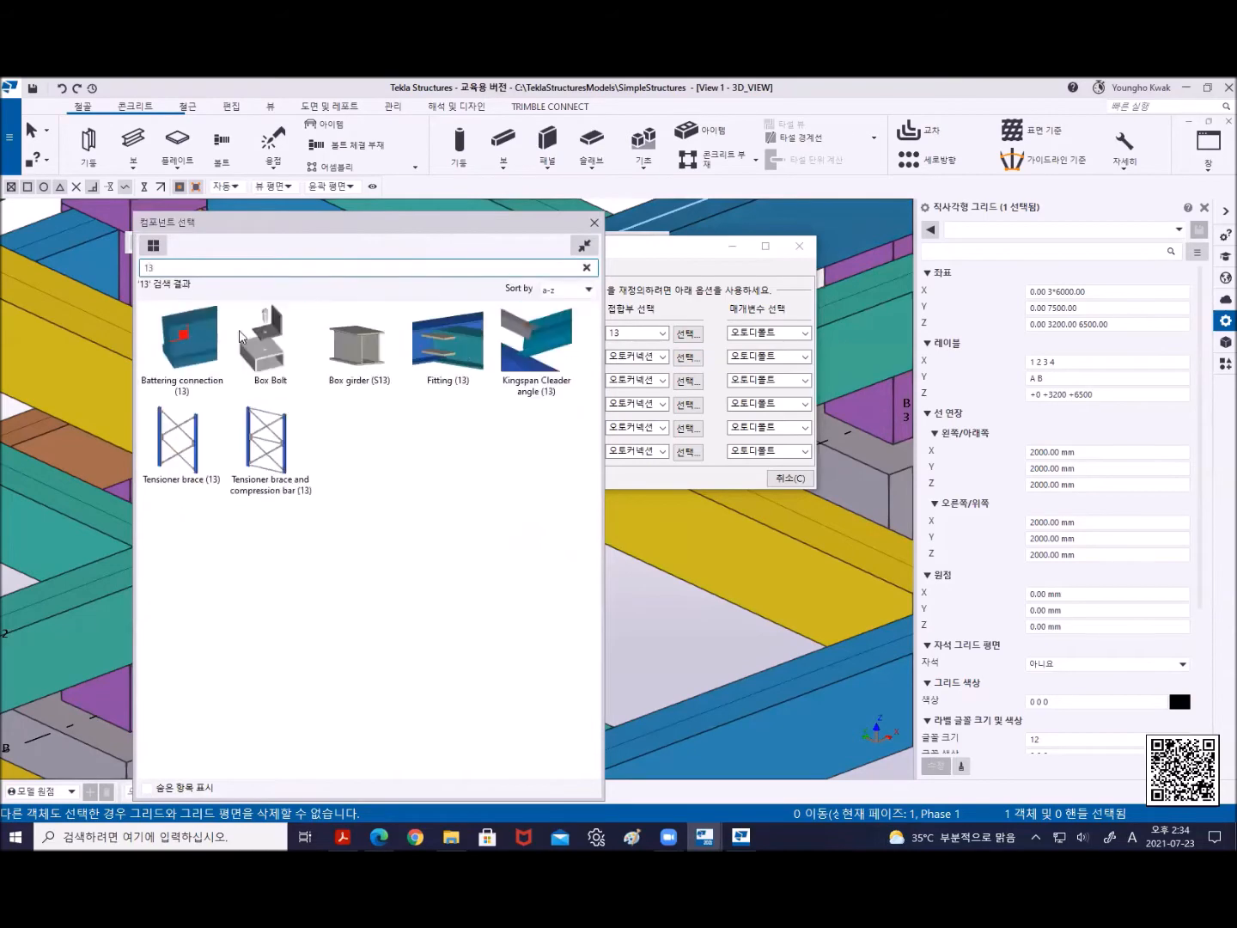
double_click(444, 345)
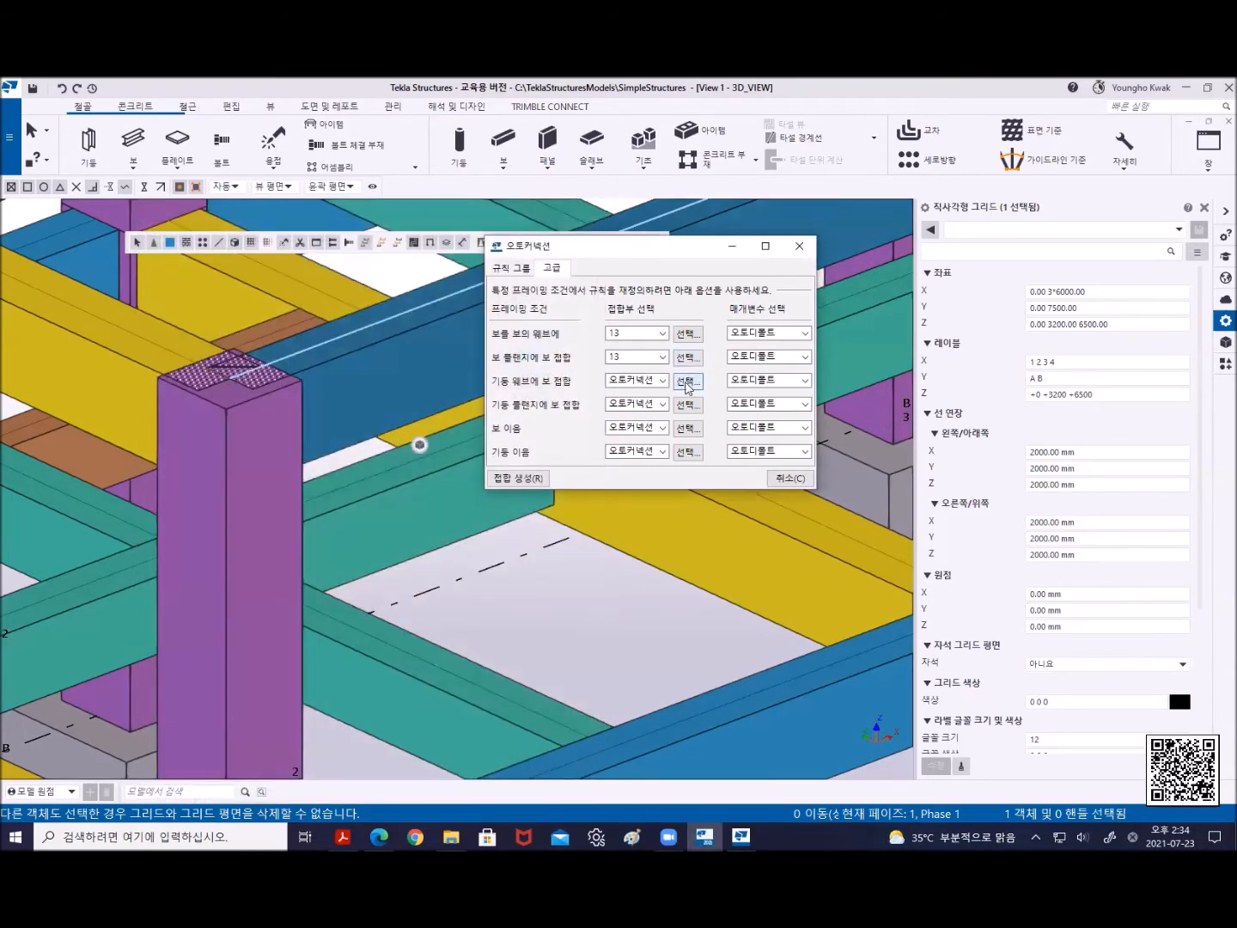
Assign Fitting (13) to the beam-to-column-web, beam-to-column-flange, beam splice and column splice framing conditions
left_click(688, 382)
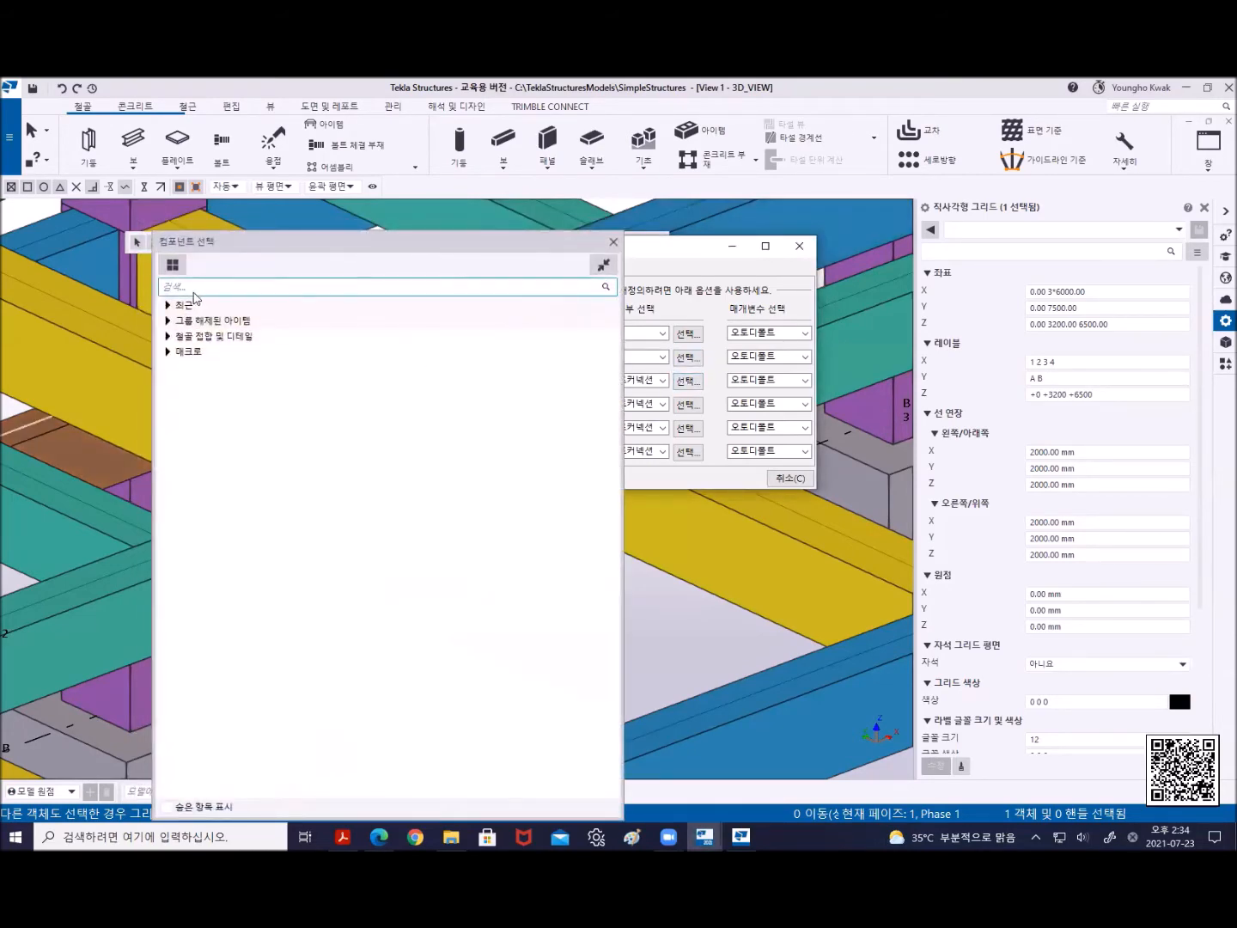
type("13")
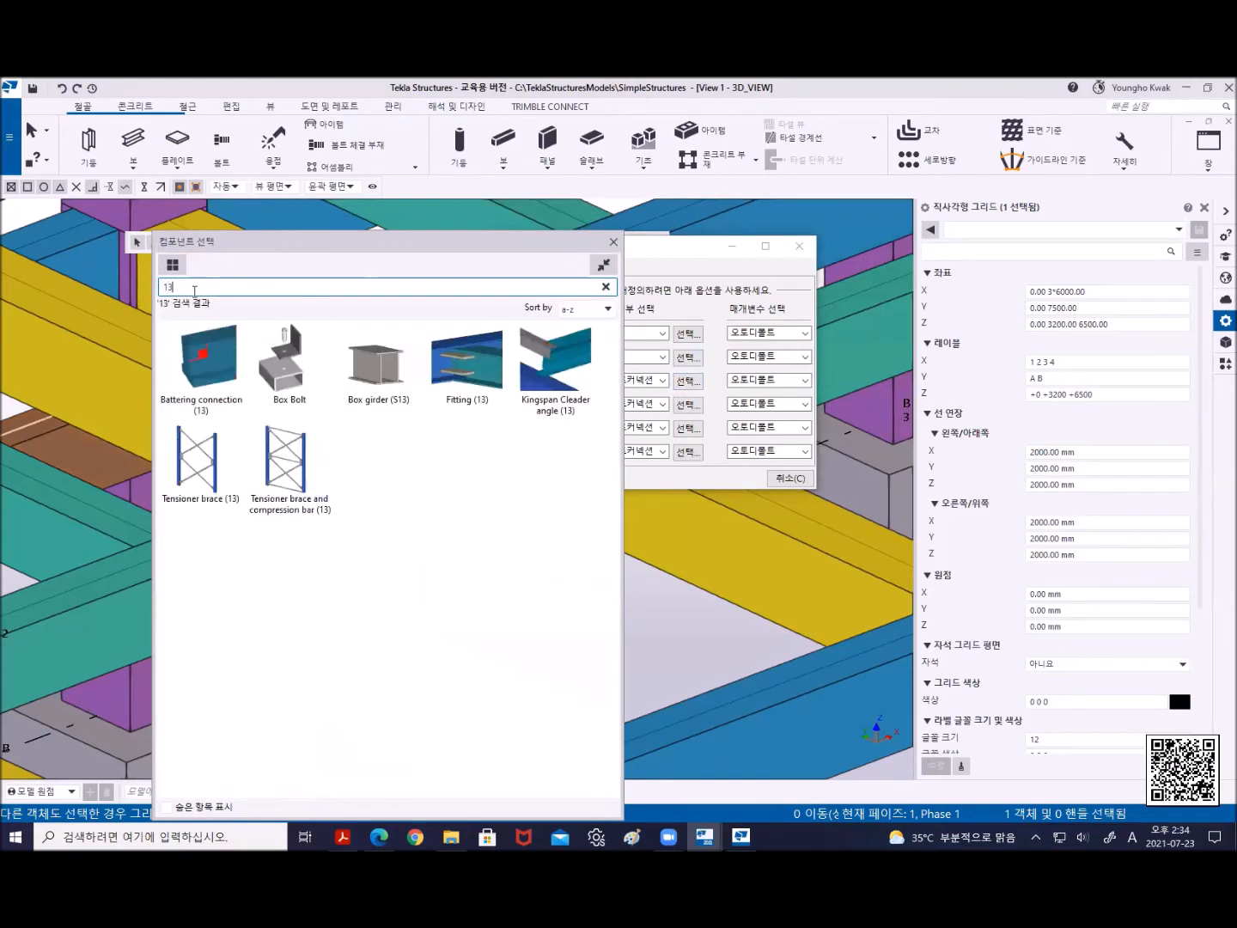
double_click(475, 353)
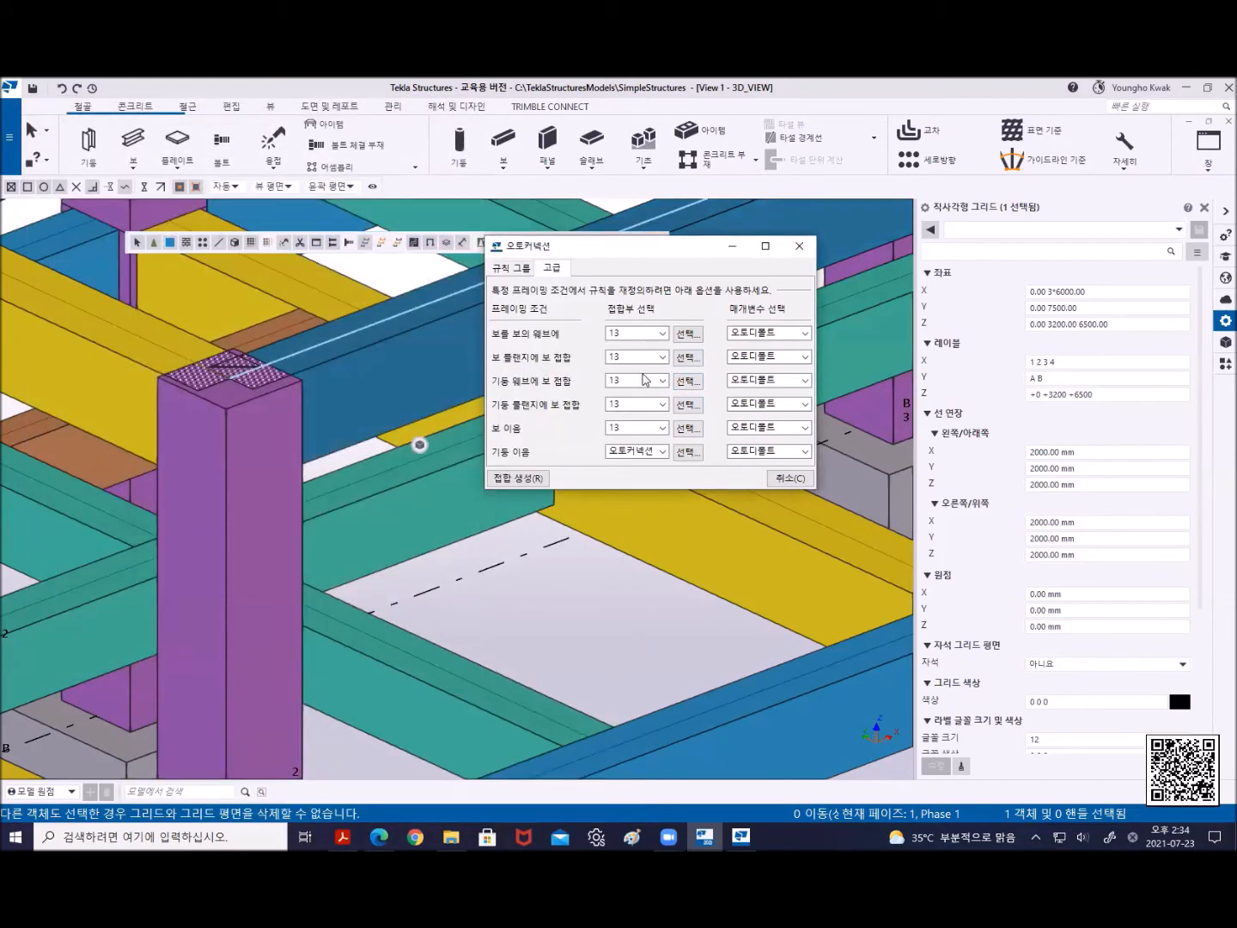
left_click(687, 452)
left_click(89, 155)
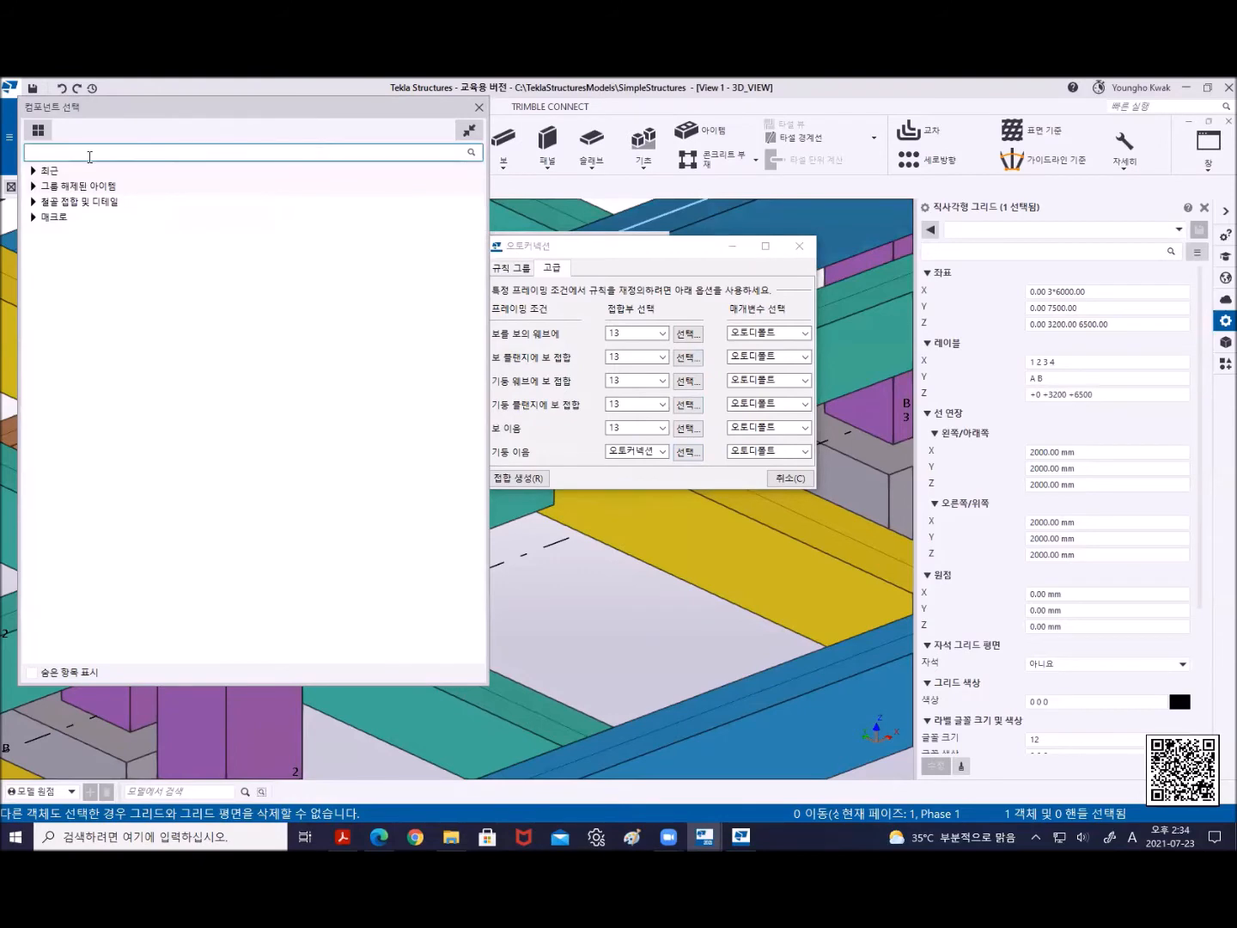
type("13")
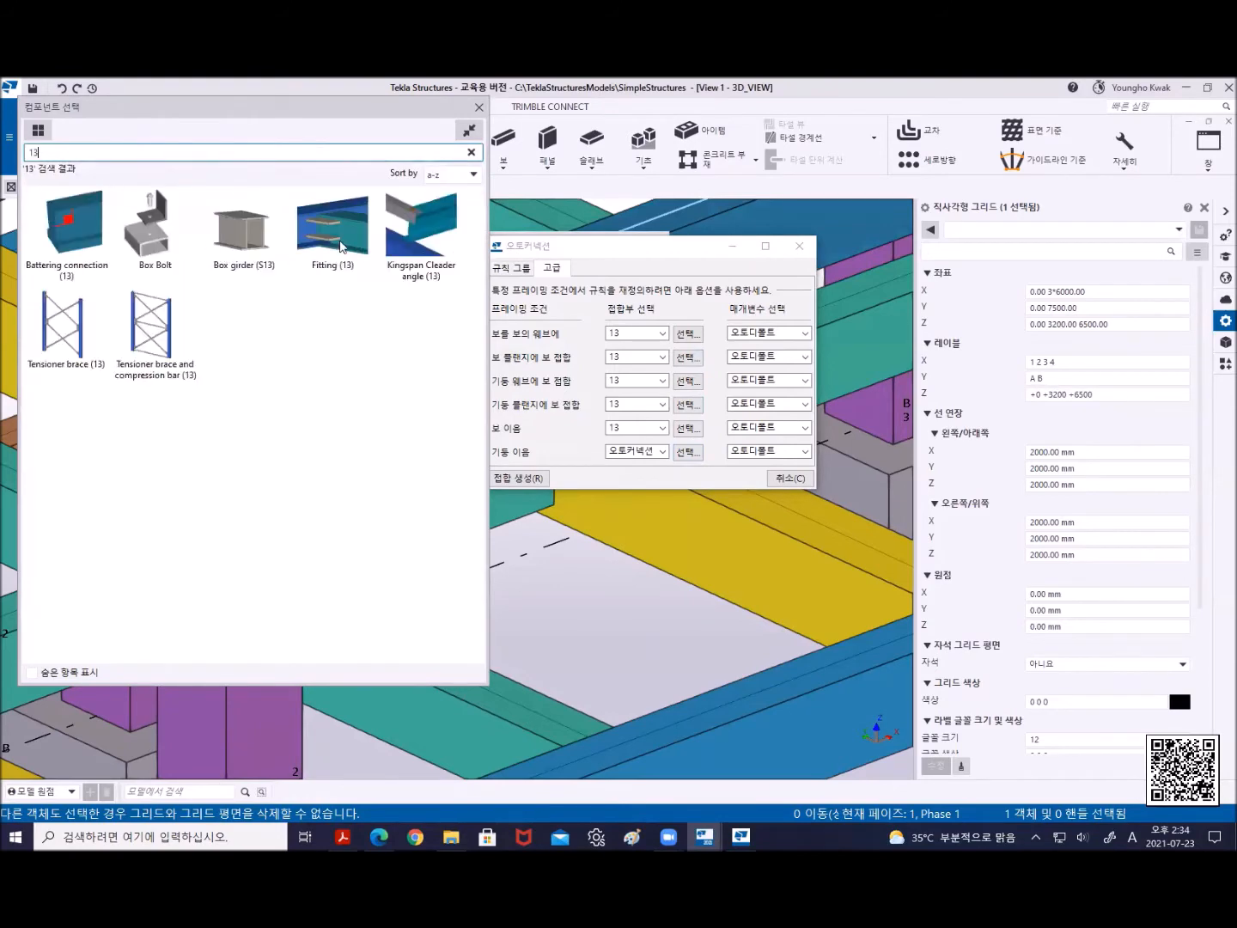
double_click(341, 237)
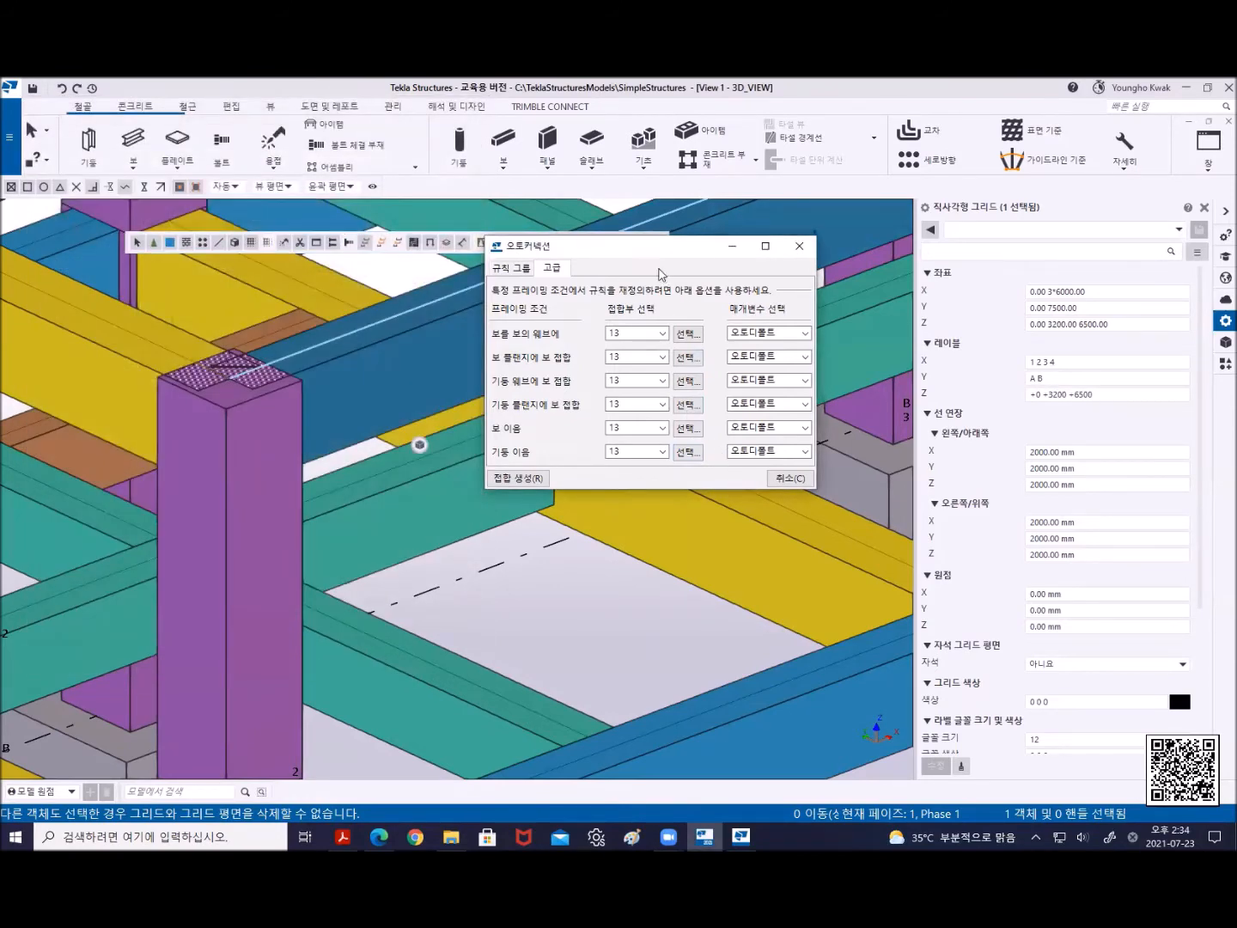
Examine the overlaps at the concrete frame's column joints and where the brown 500X300 beams cross, inspecting both upper crossing beams
left_click_drag(645, 251, 693, 335)
scroll(420, 445, "down", 5)
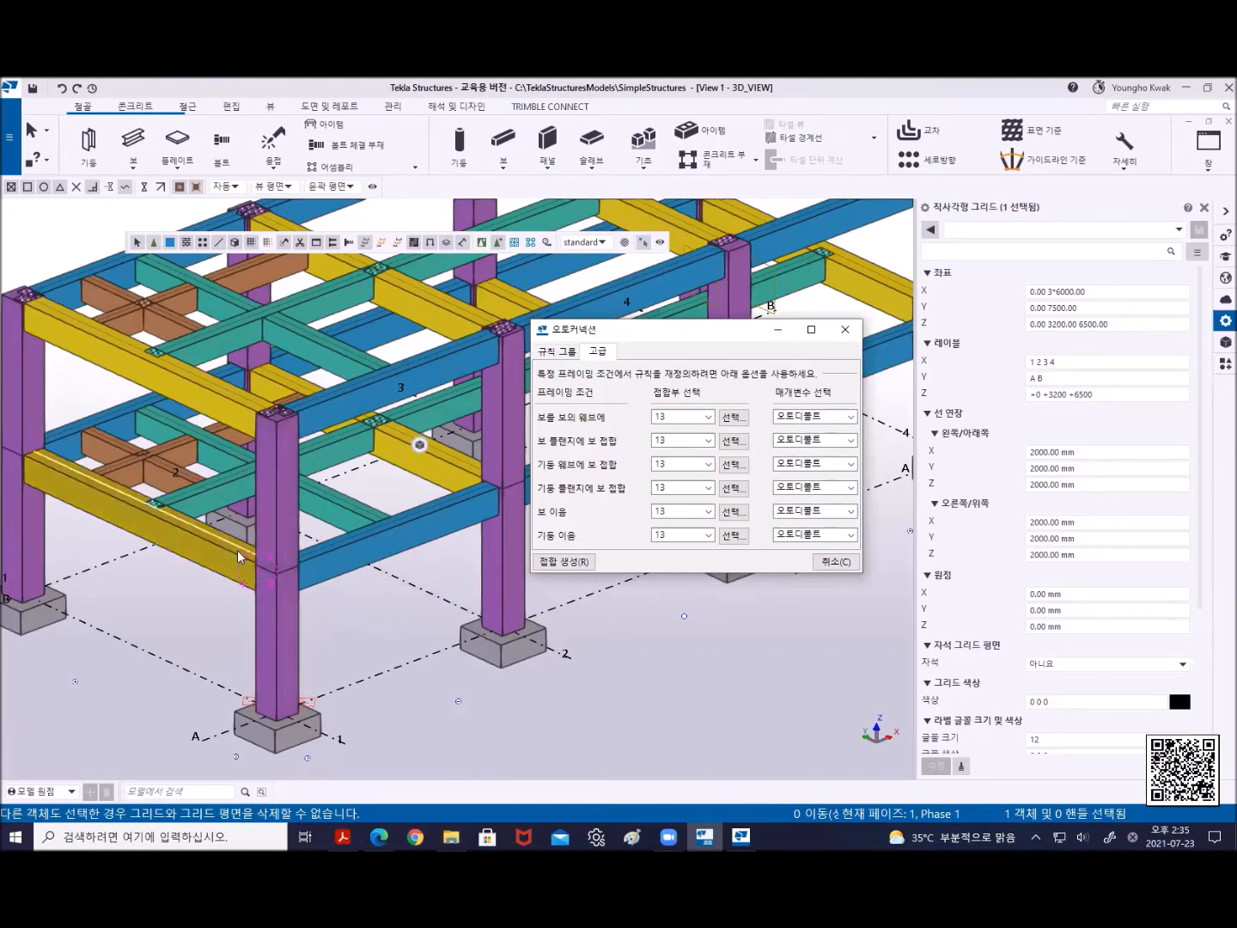
scroll(241, 557, "up", 3)
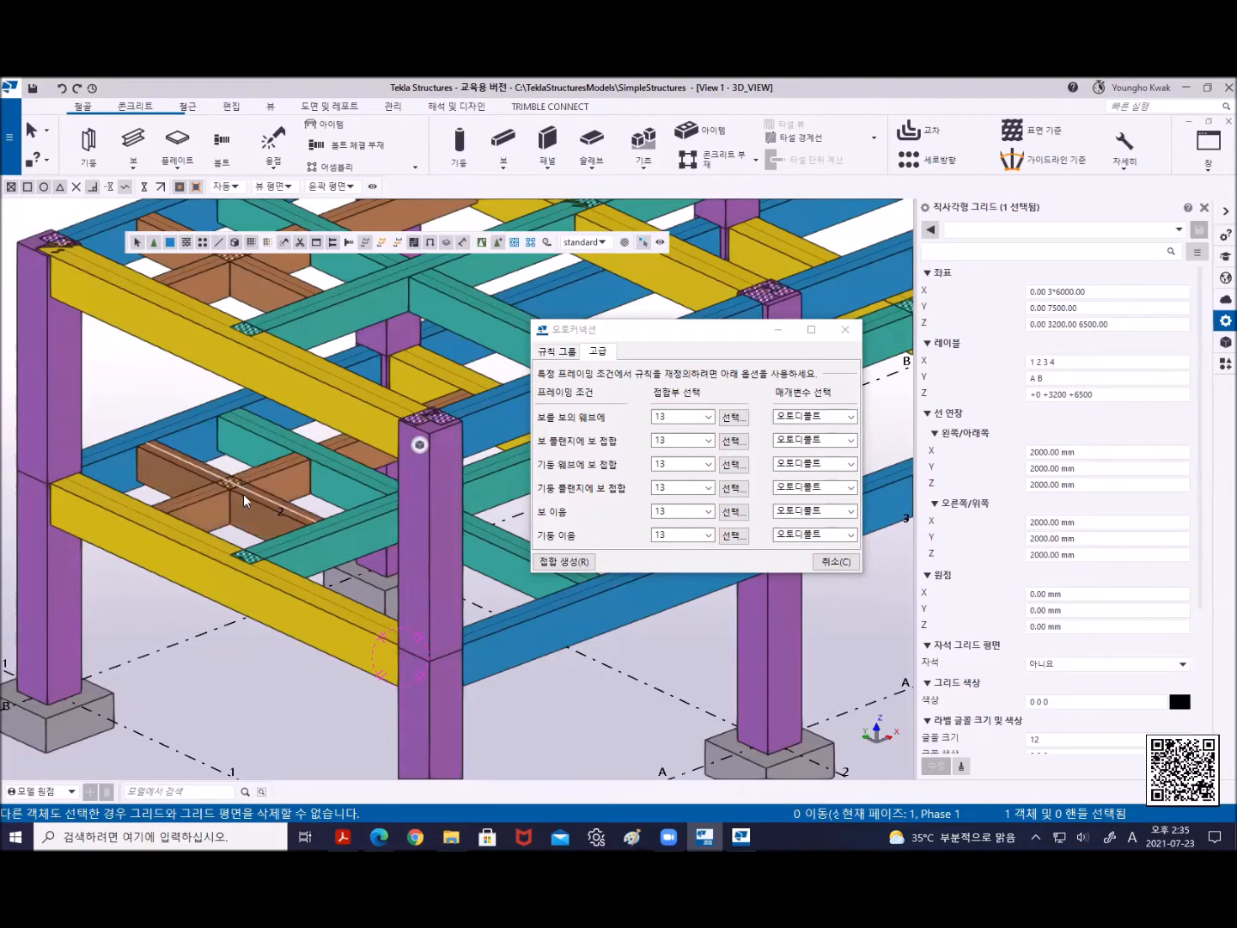
middle_click_drag(241, 394, 229, 544)
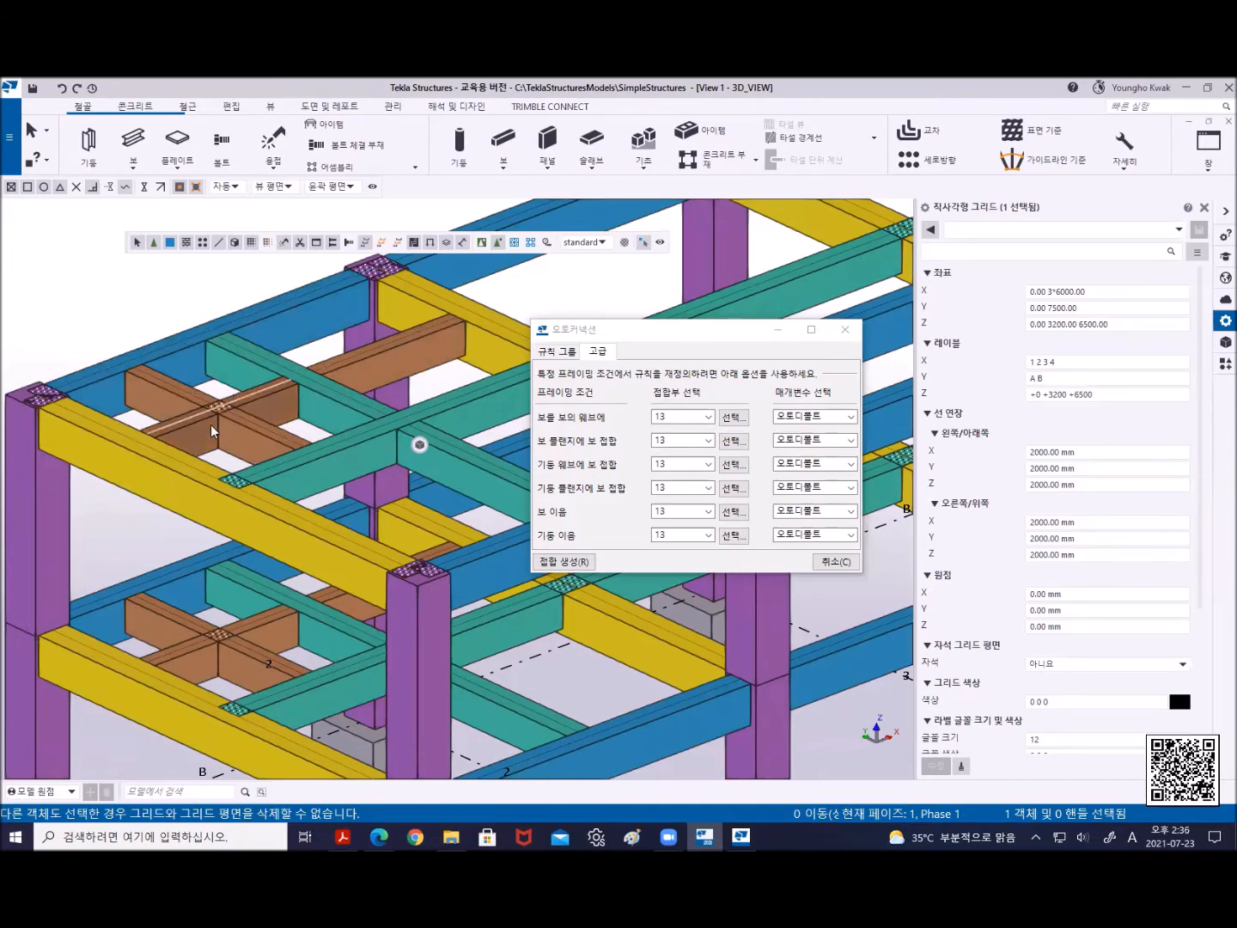
scroll(223, 357, "up", 4)
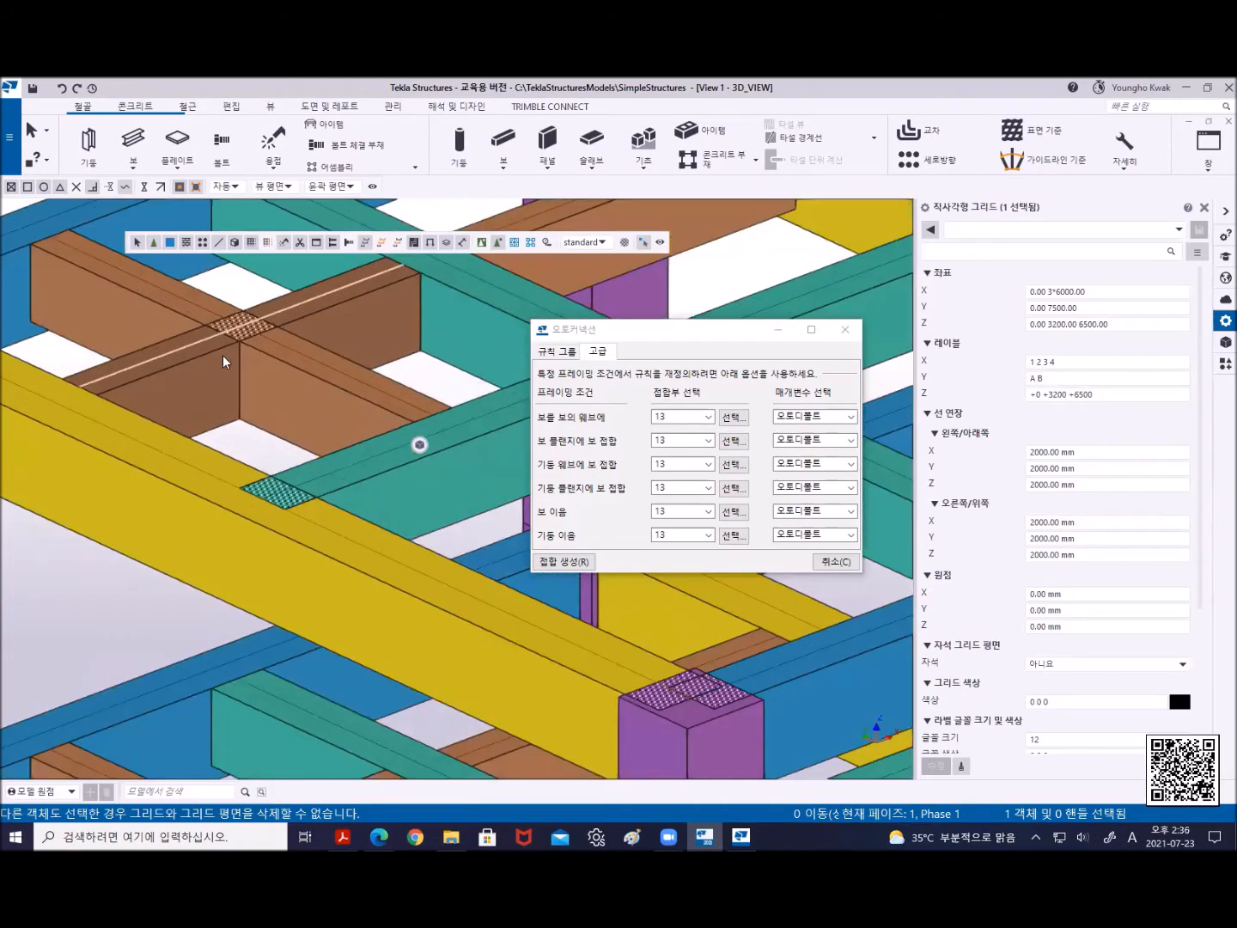
left_click(156, 302)
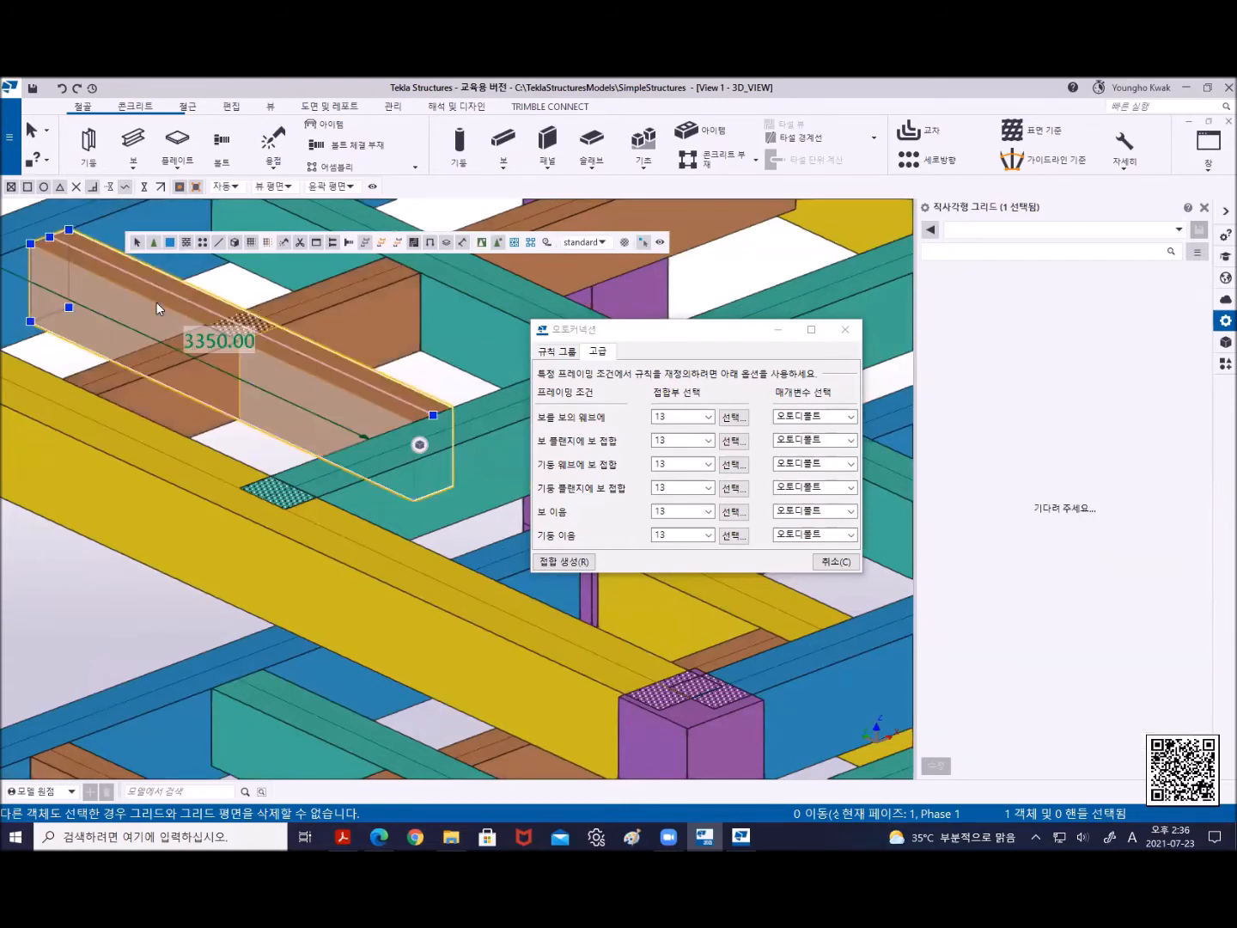
left_click(134, 386)
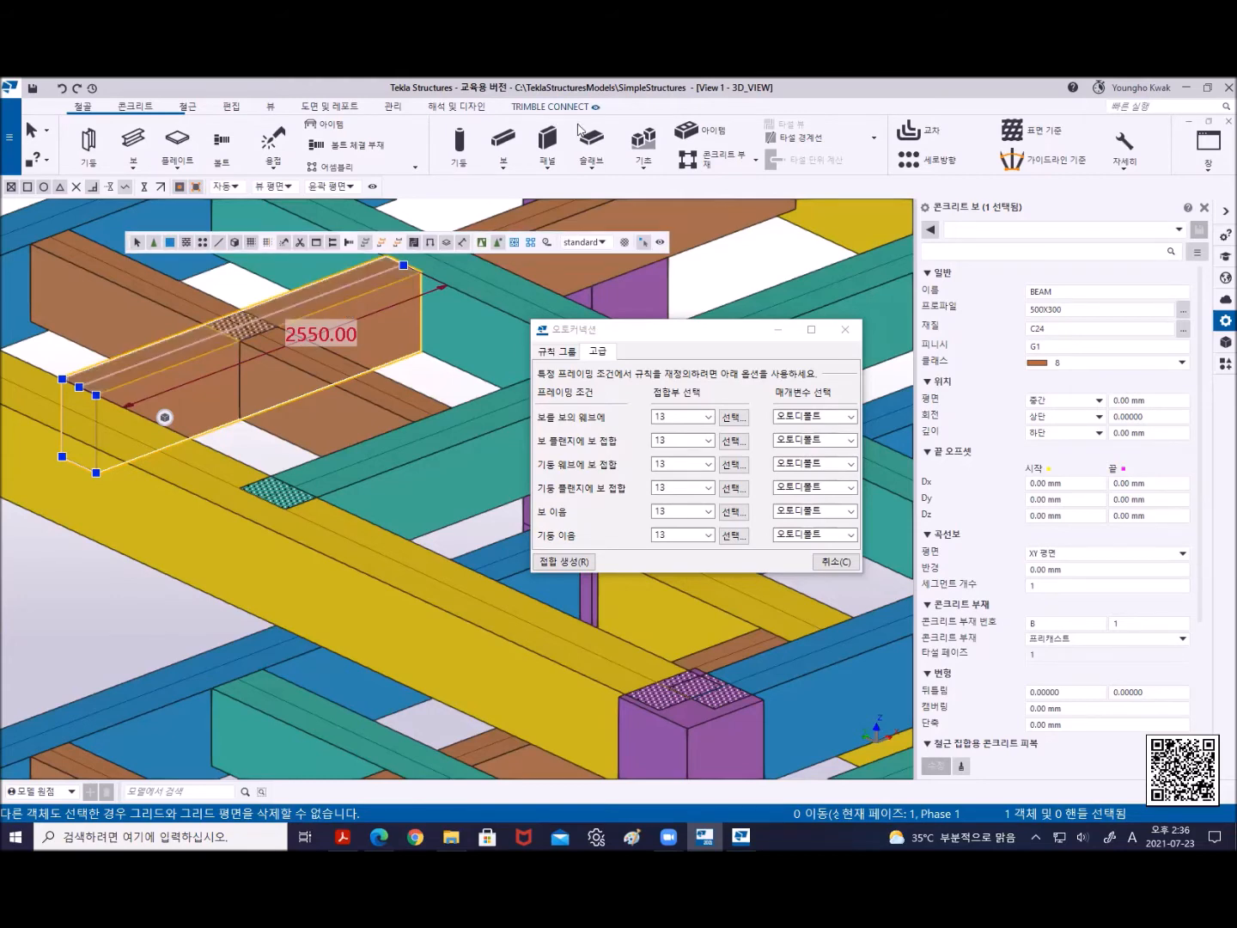
scroll(267, 297, "down", 4)
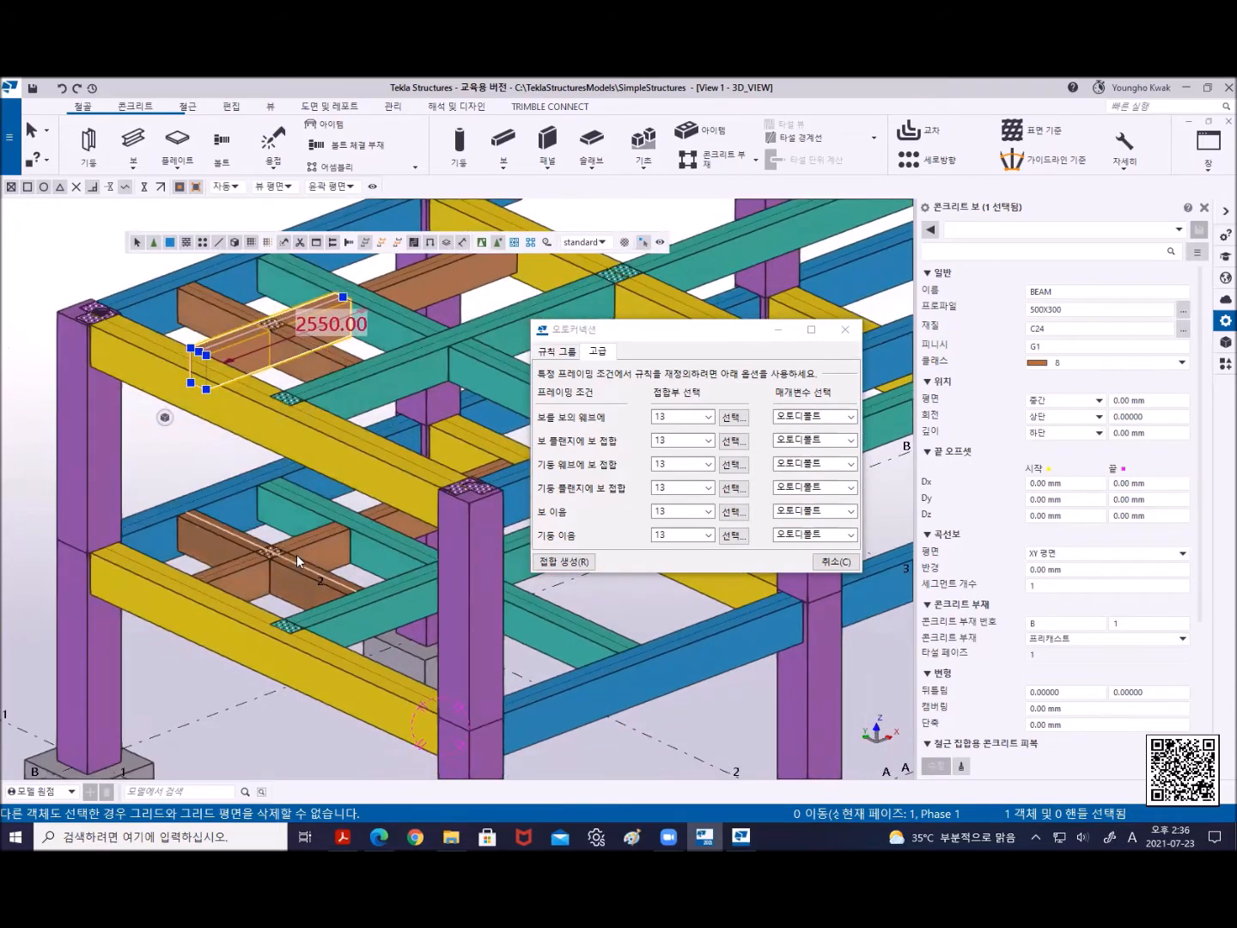
left_click(196, 697)
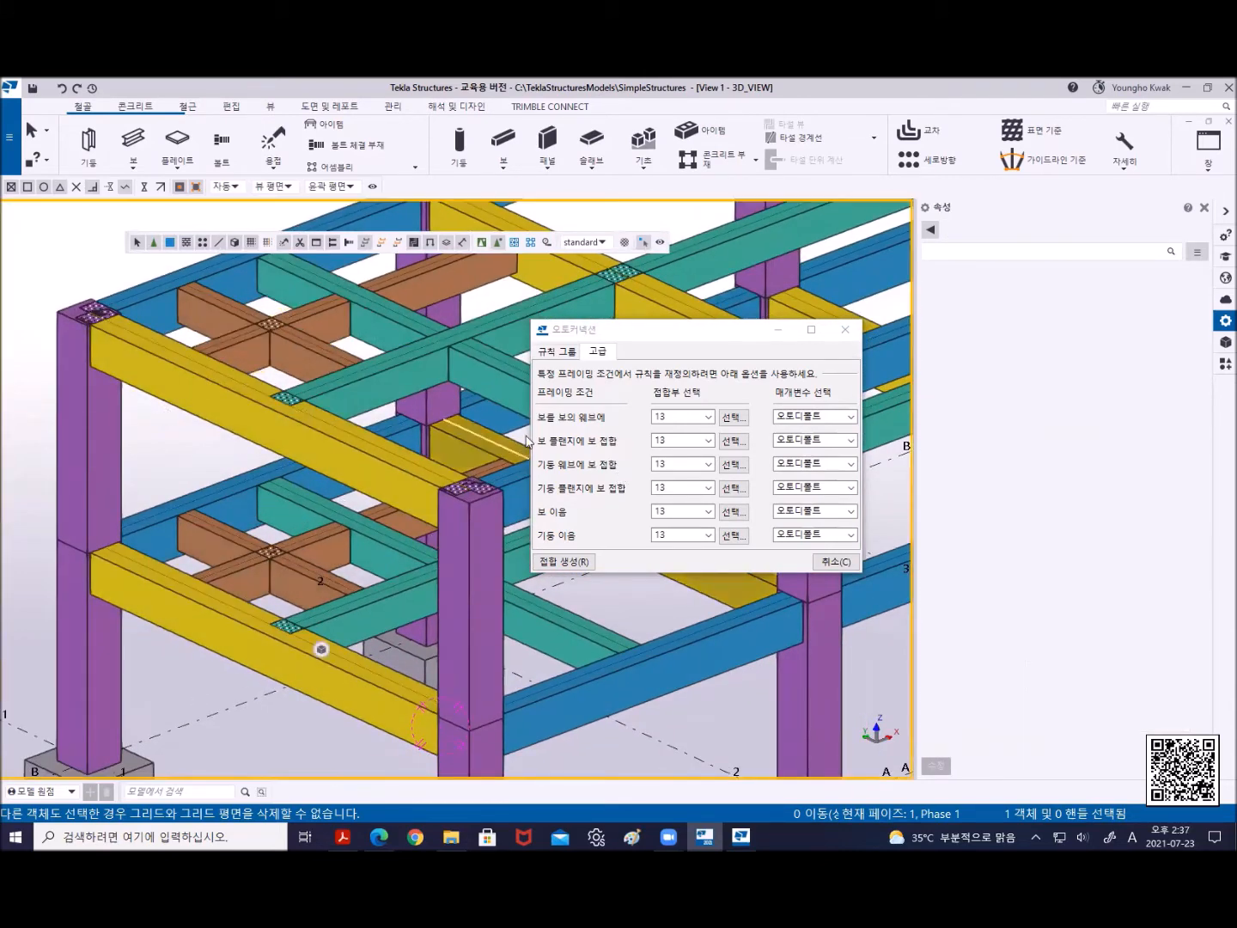
scroll(415, 493, "down", 5)
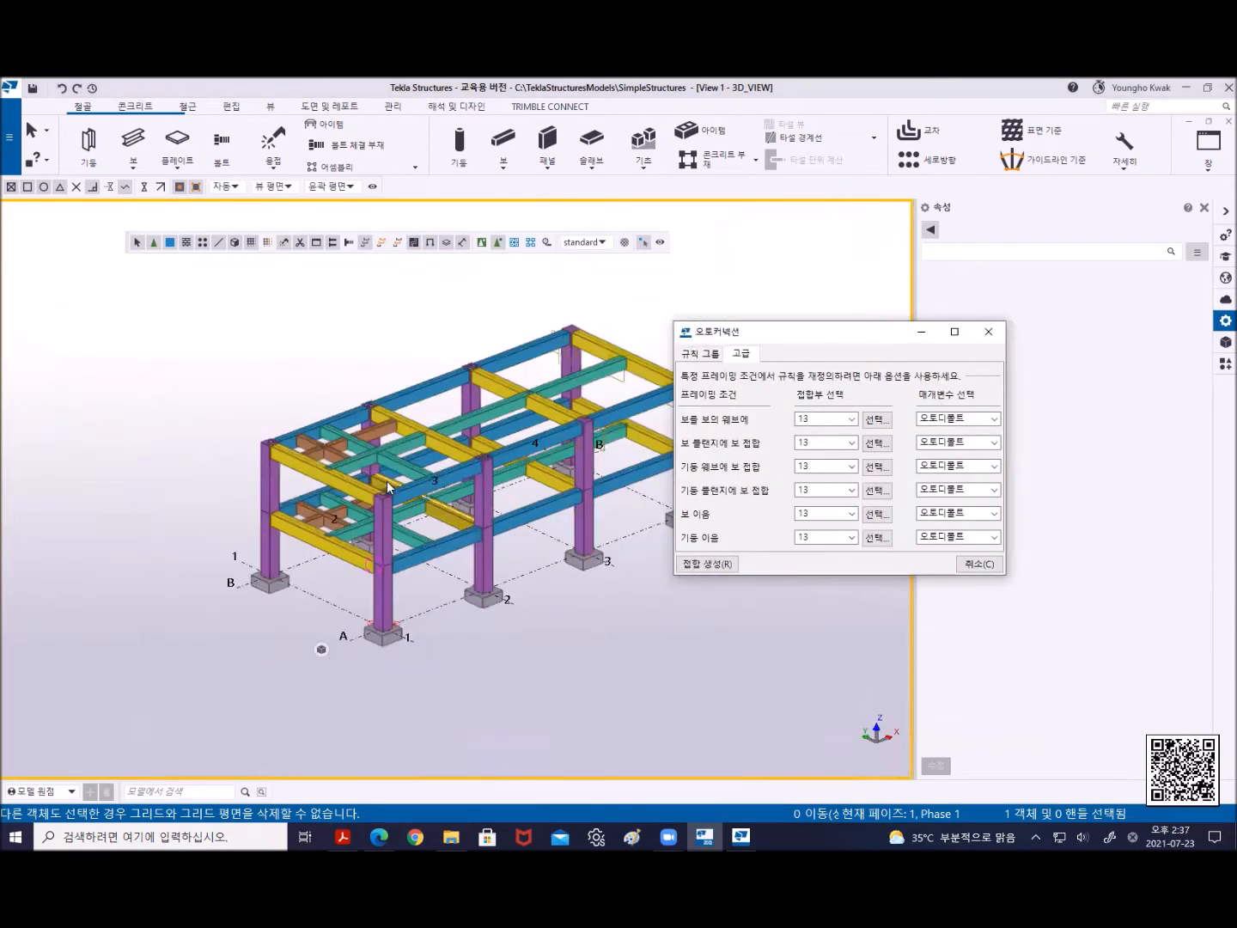
Select the entire concrete frame and create its automatic connections with Fitting (13) for all framing conditions
middle_click_drag(387, 480, 220, 470)
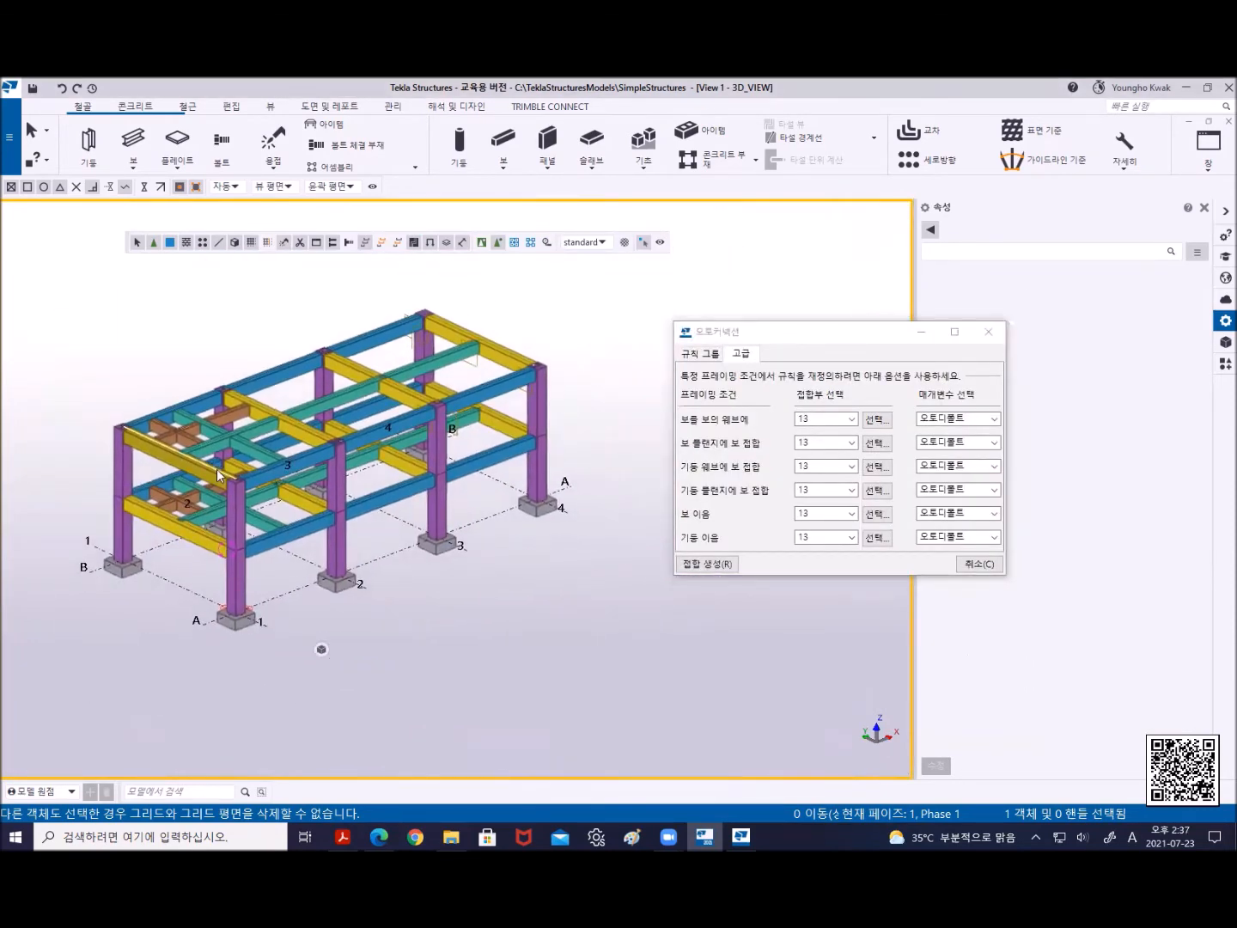
key("ctrl+a")
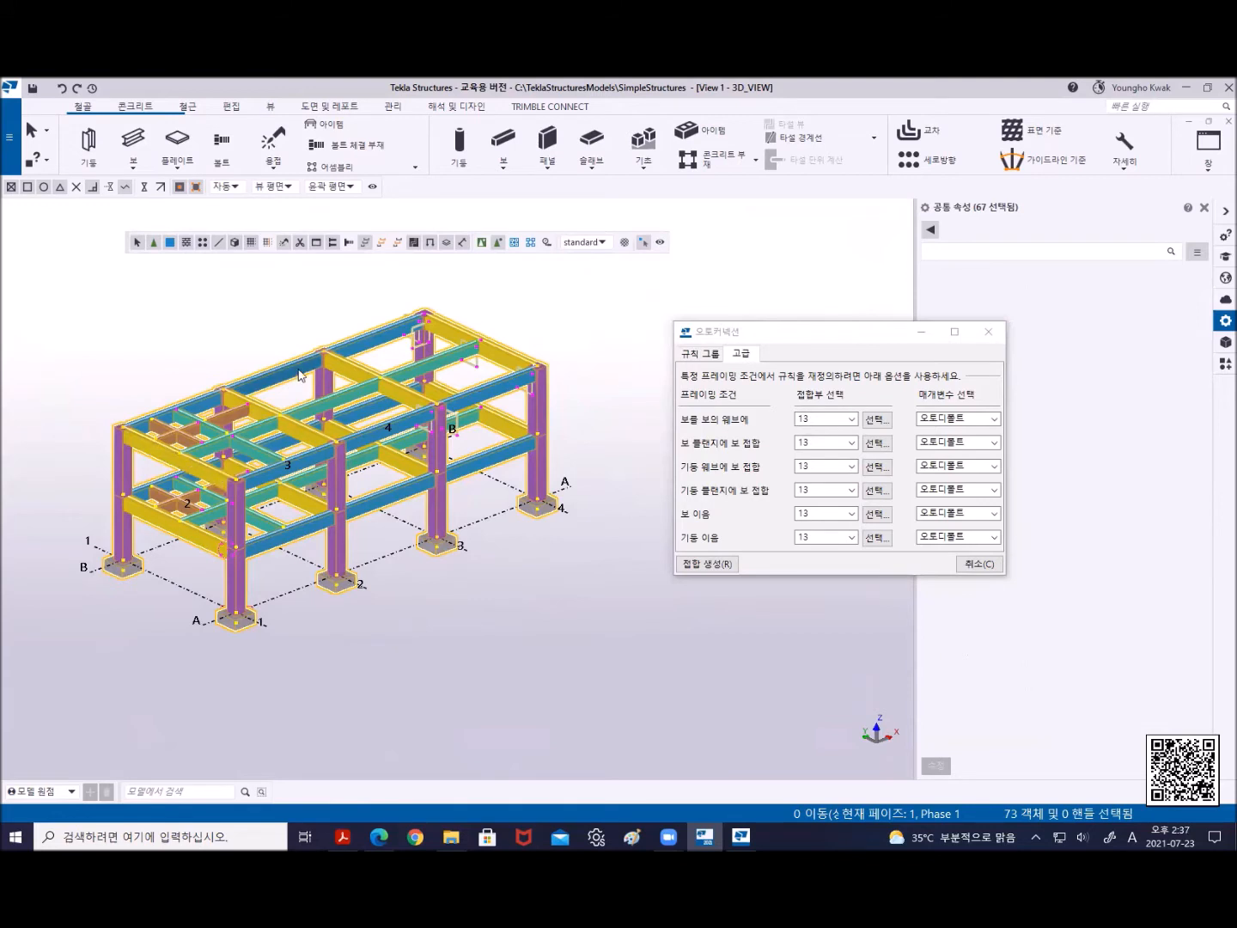
left_click(707, 565)
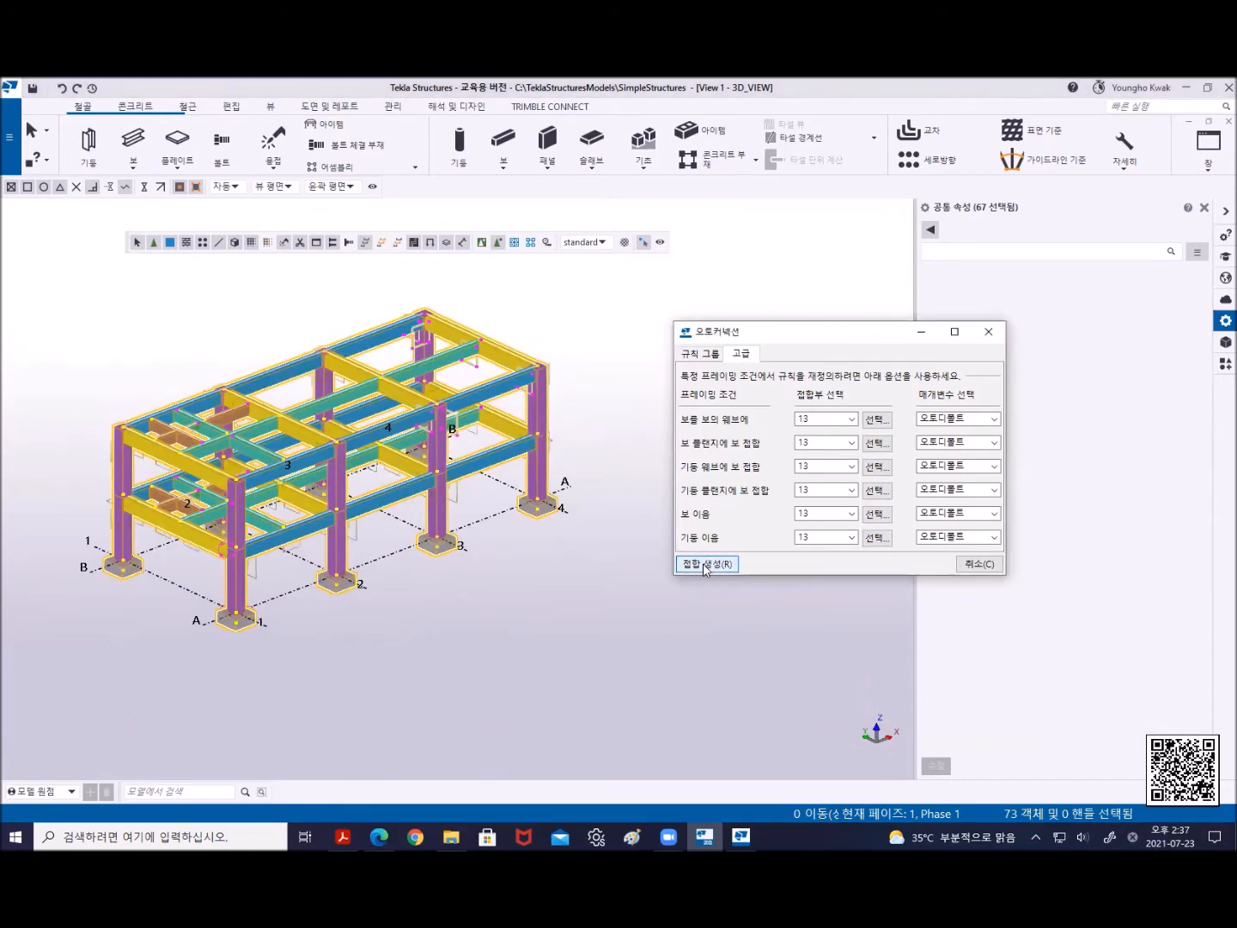
Examine where the two upper brown 500X300 beams cross, inspecting each beam at the remaining overlap
scroll(179, 437, "up", 5)
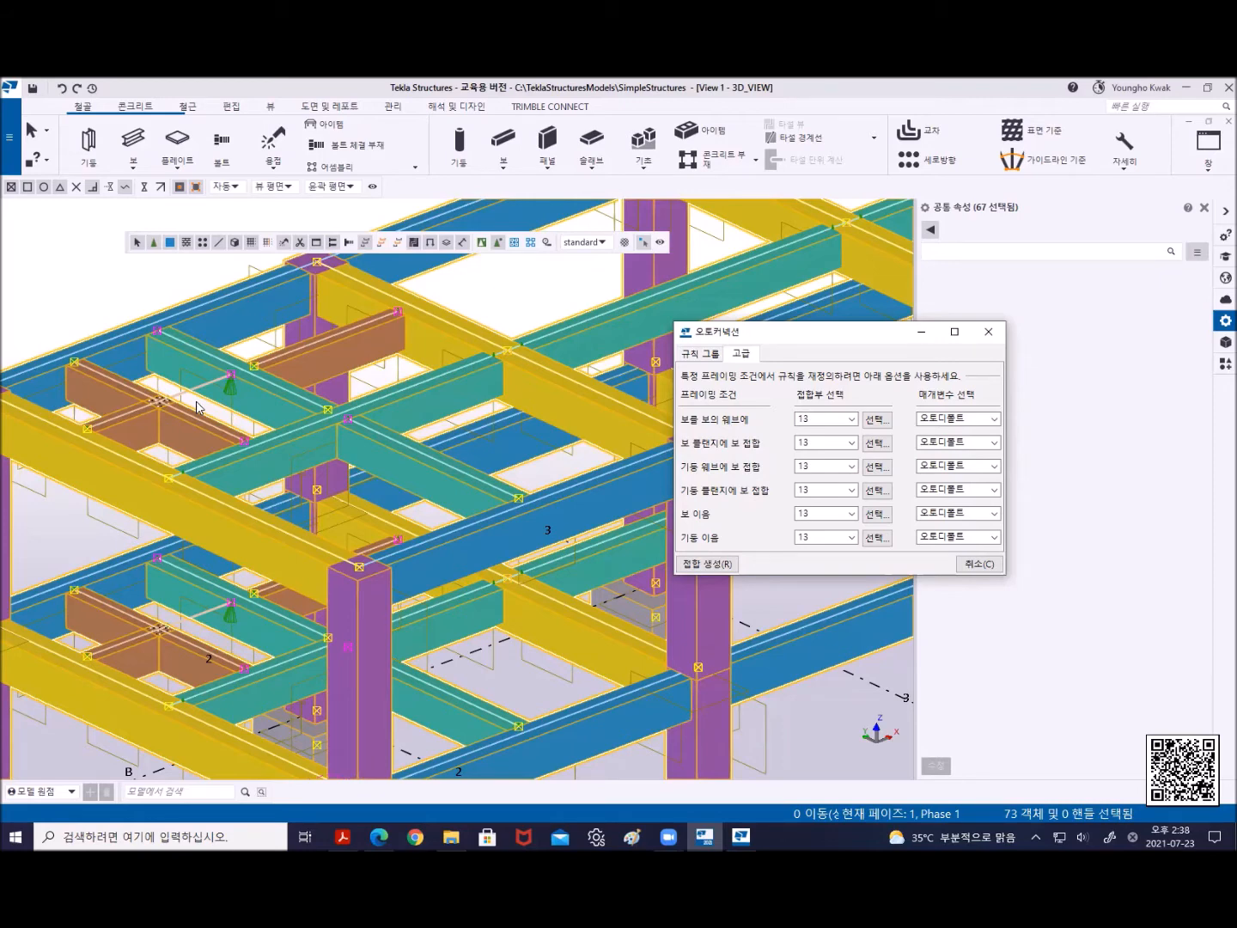
left_click(86, 304)
scroll(144, 390, "up", 5)
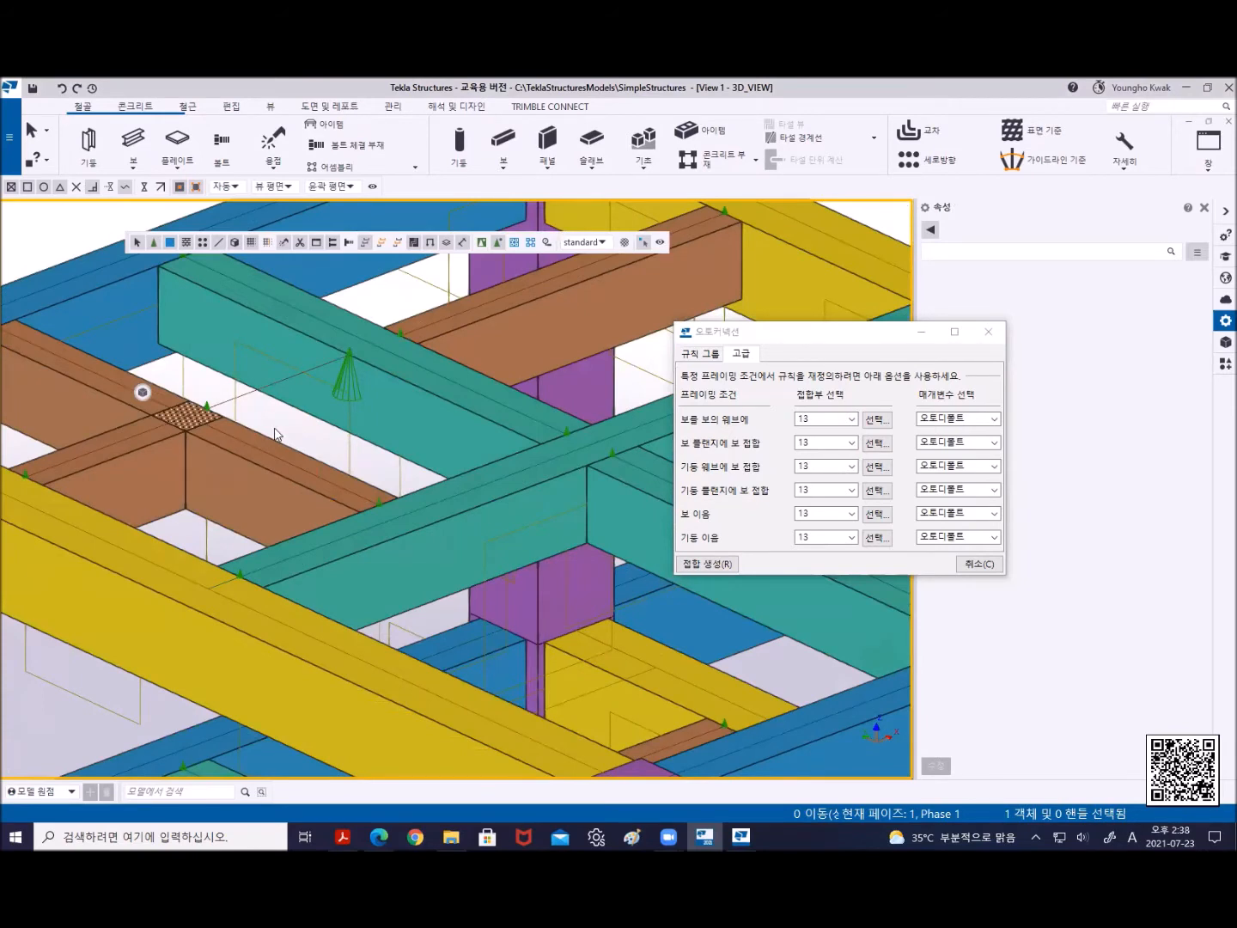
left_click(138, 452)
left_click(266, 474)
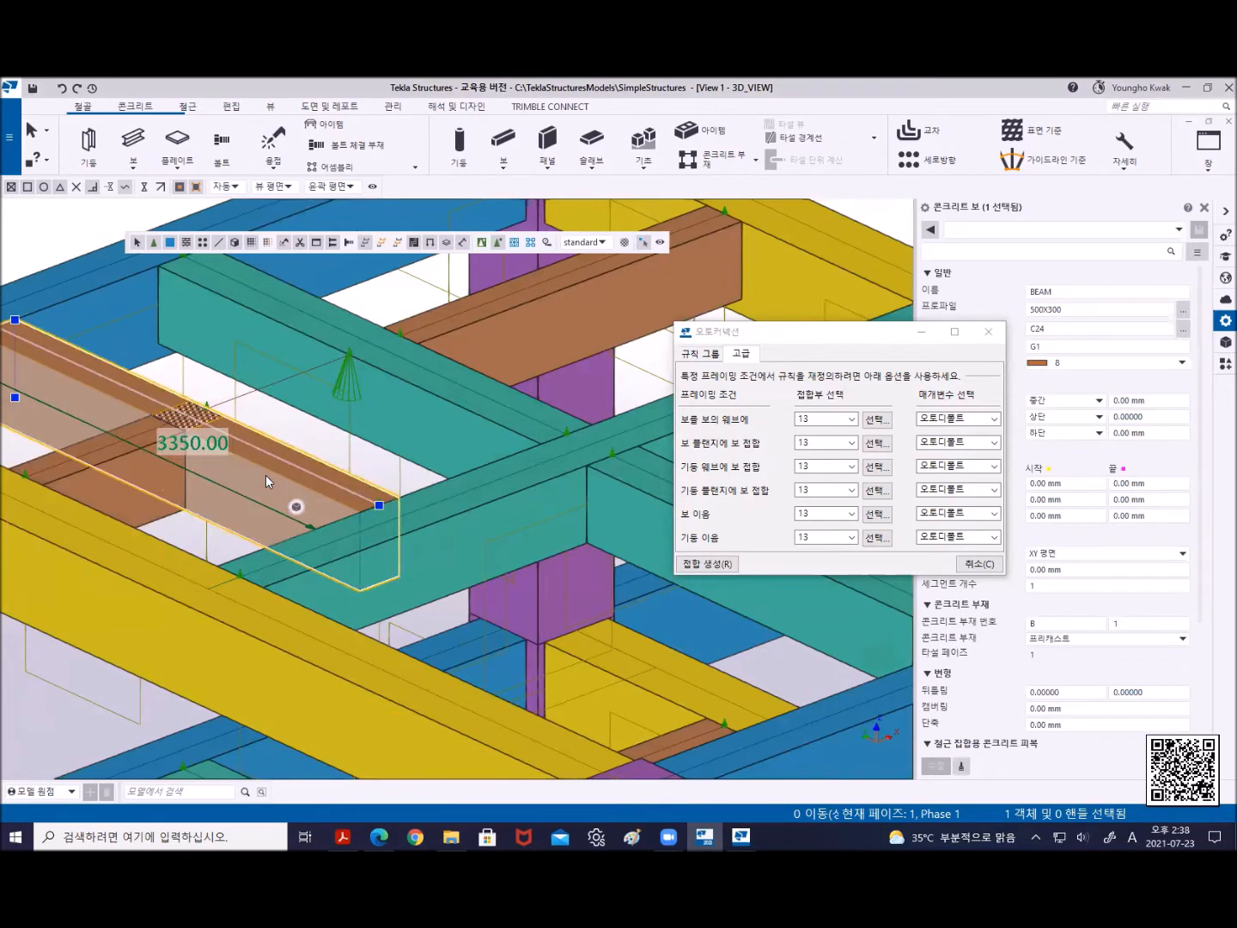
left_click(71, 468)
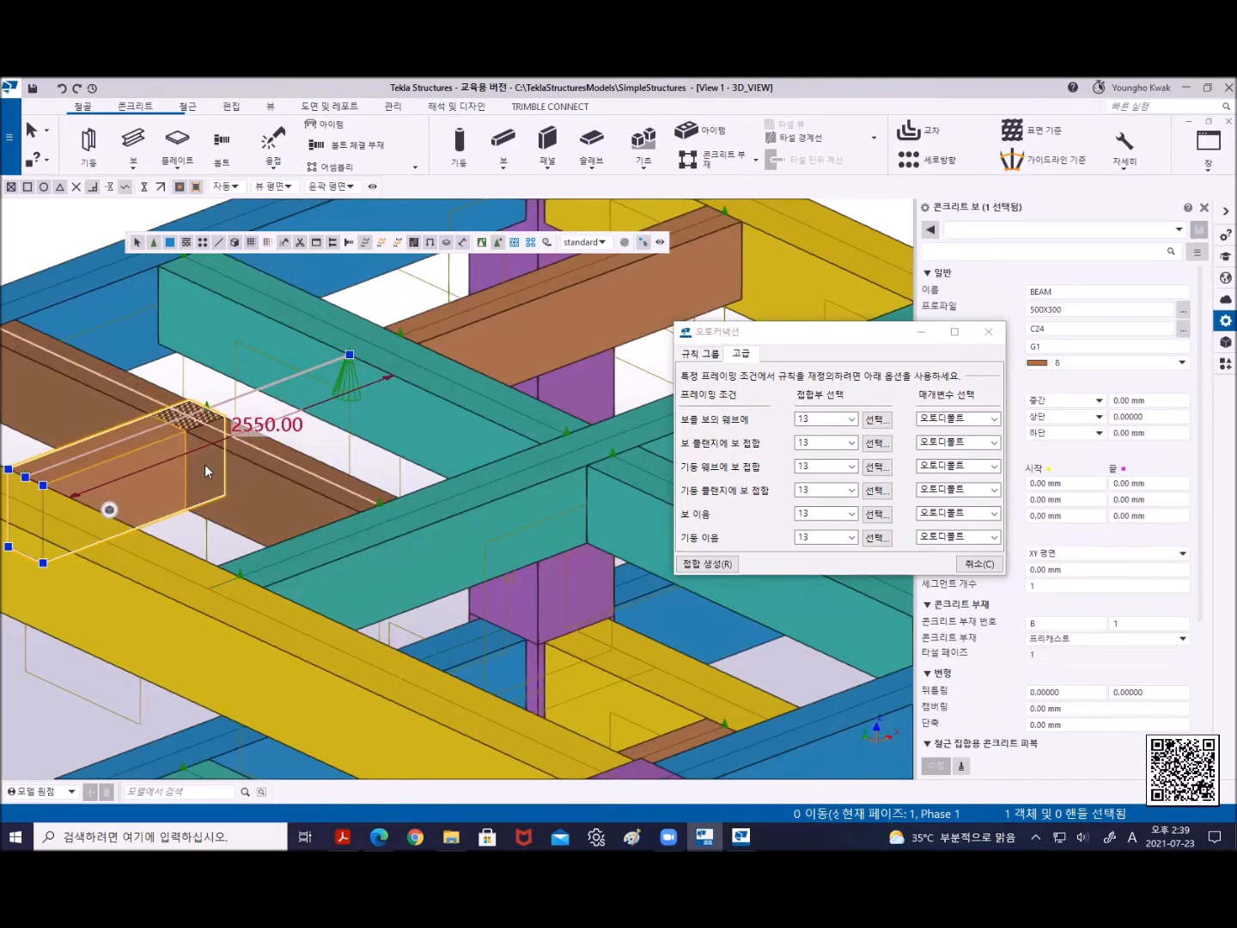
Try to apply Fitting (13) manually at the upper crossing, with the long brown beam as main and the shorter one as secondary
left_click_drag(862, 337, 446, 91)
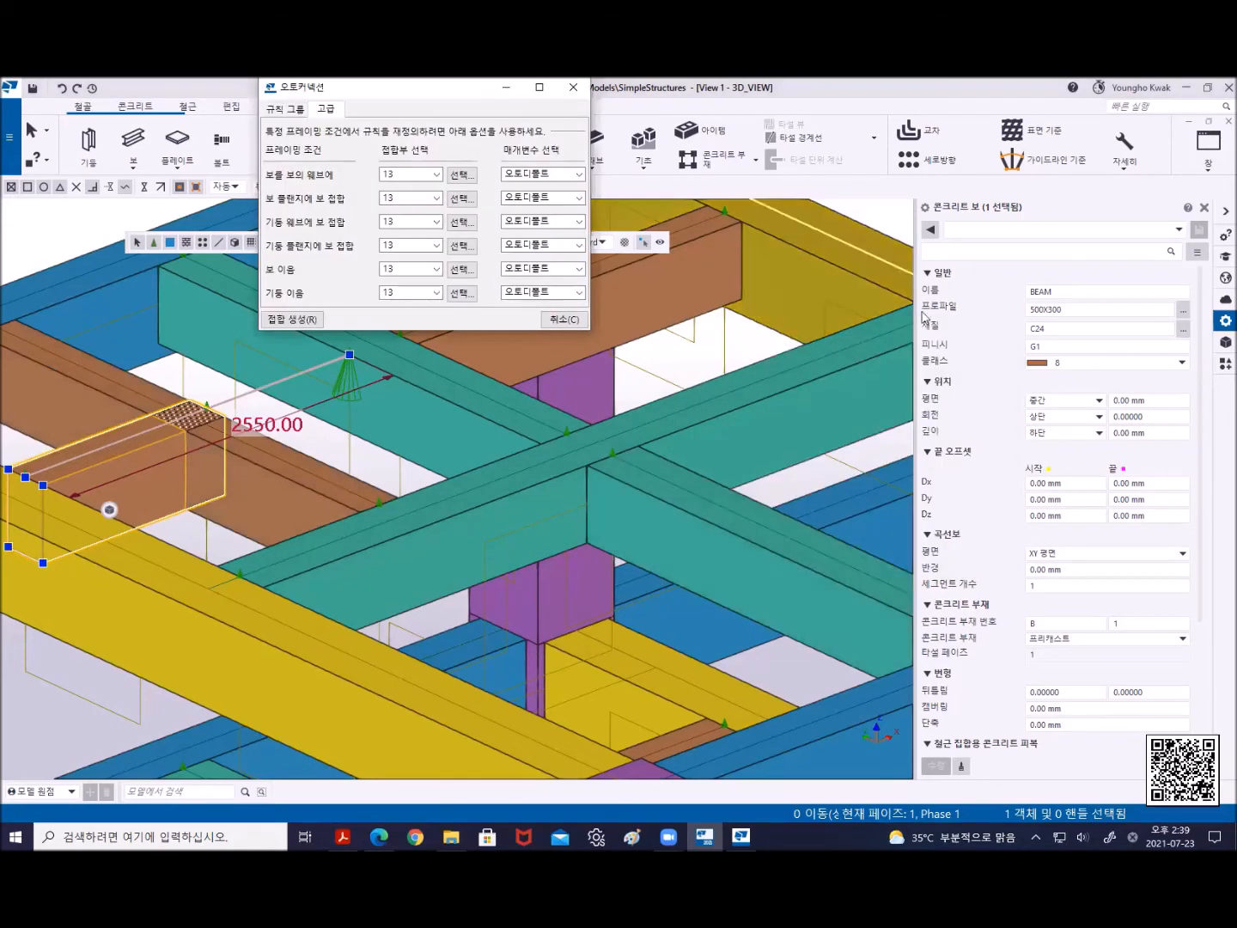
left_click(1219, 365)
left_click(1135, 437)
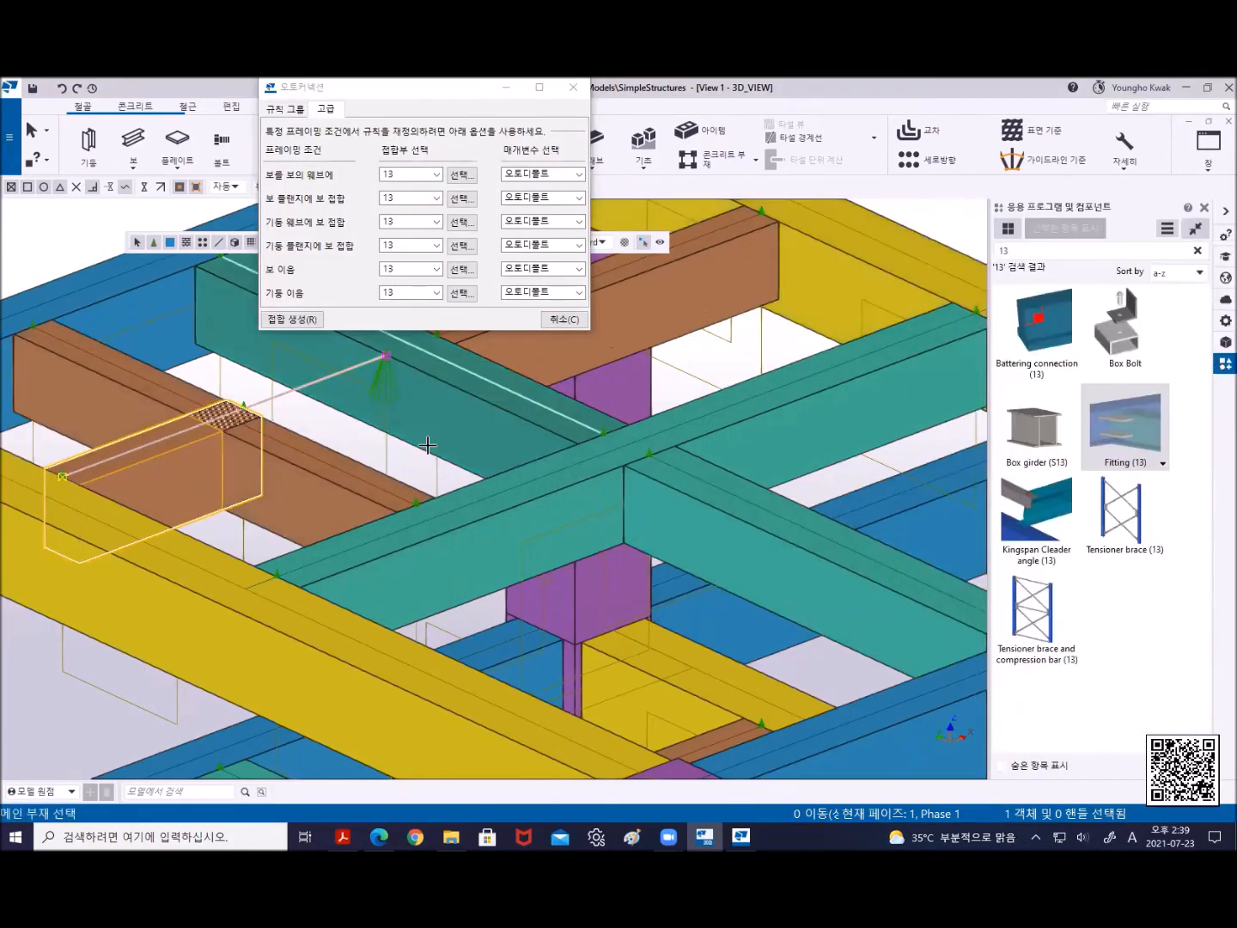
left_click(300, 469)
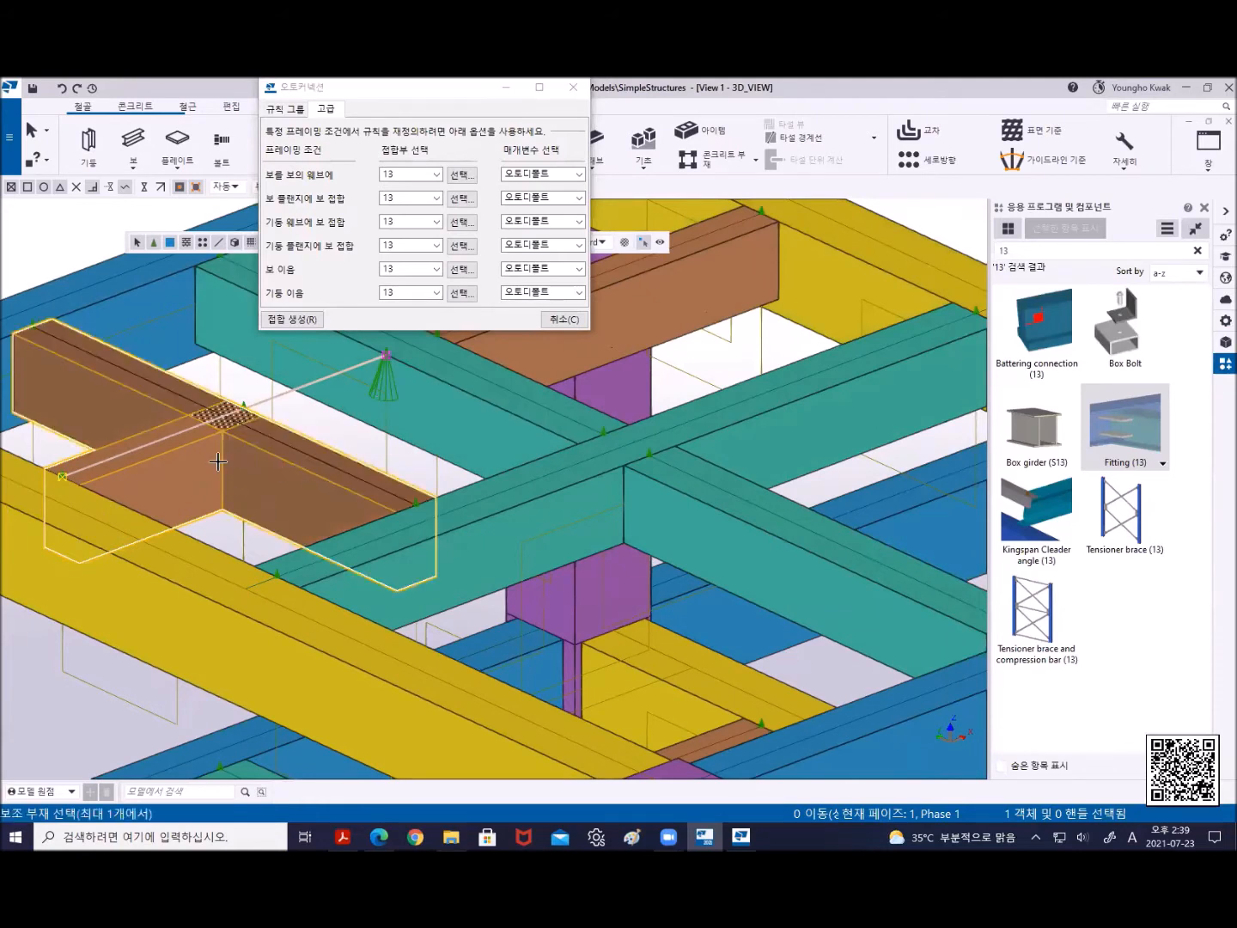
left_click(182, 449)
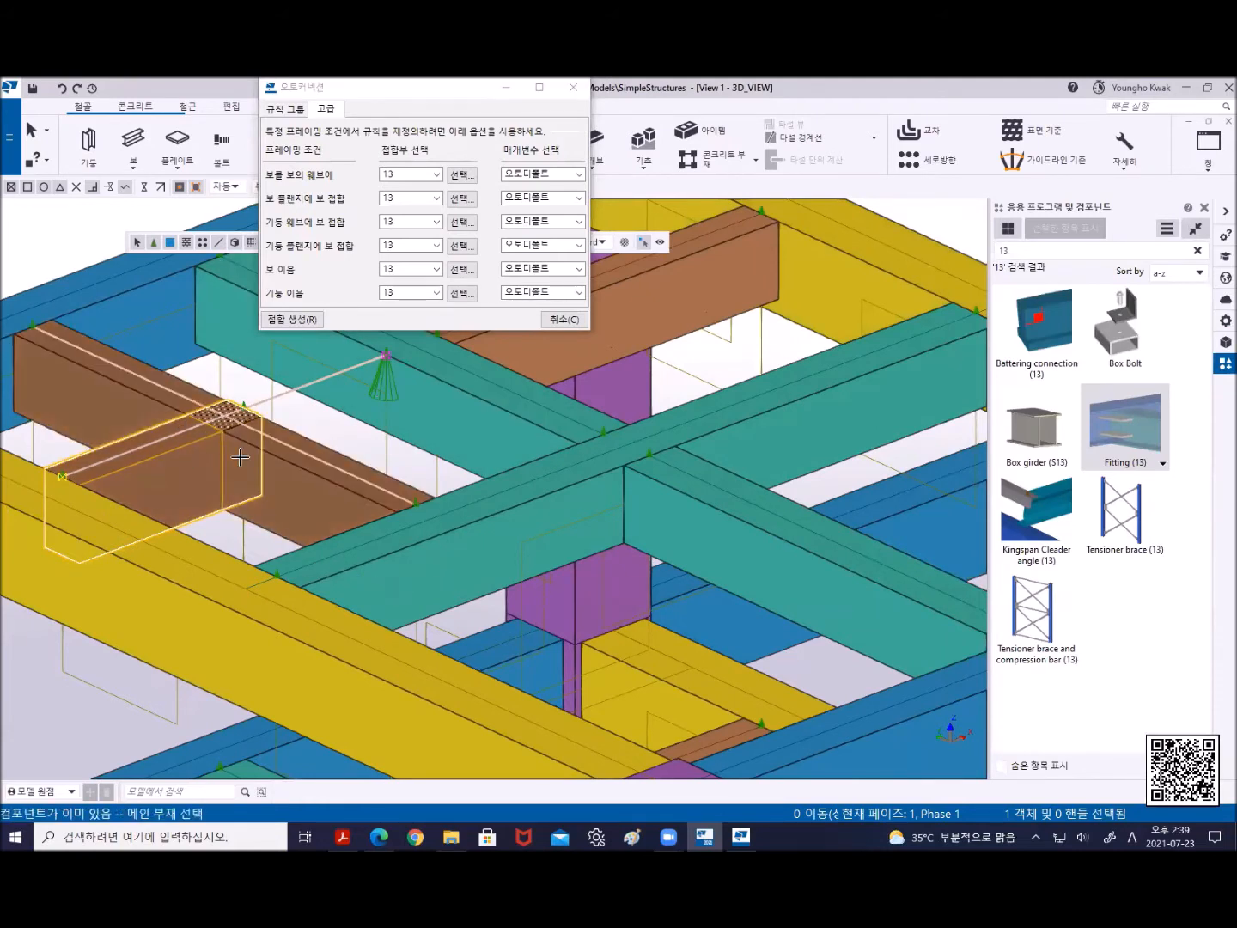
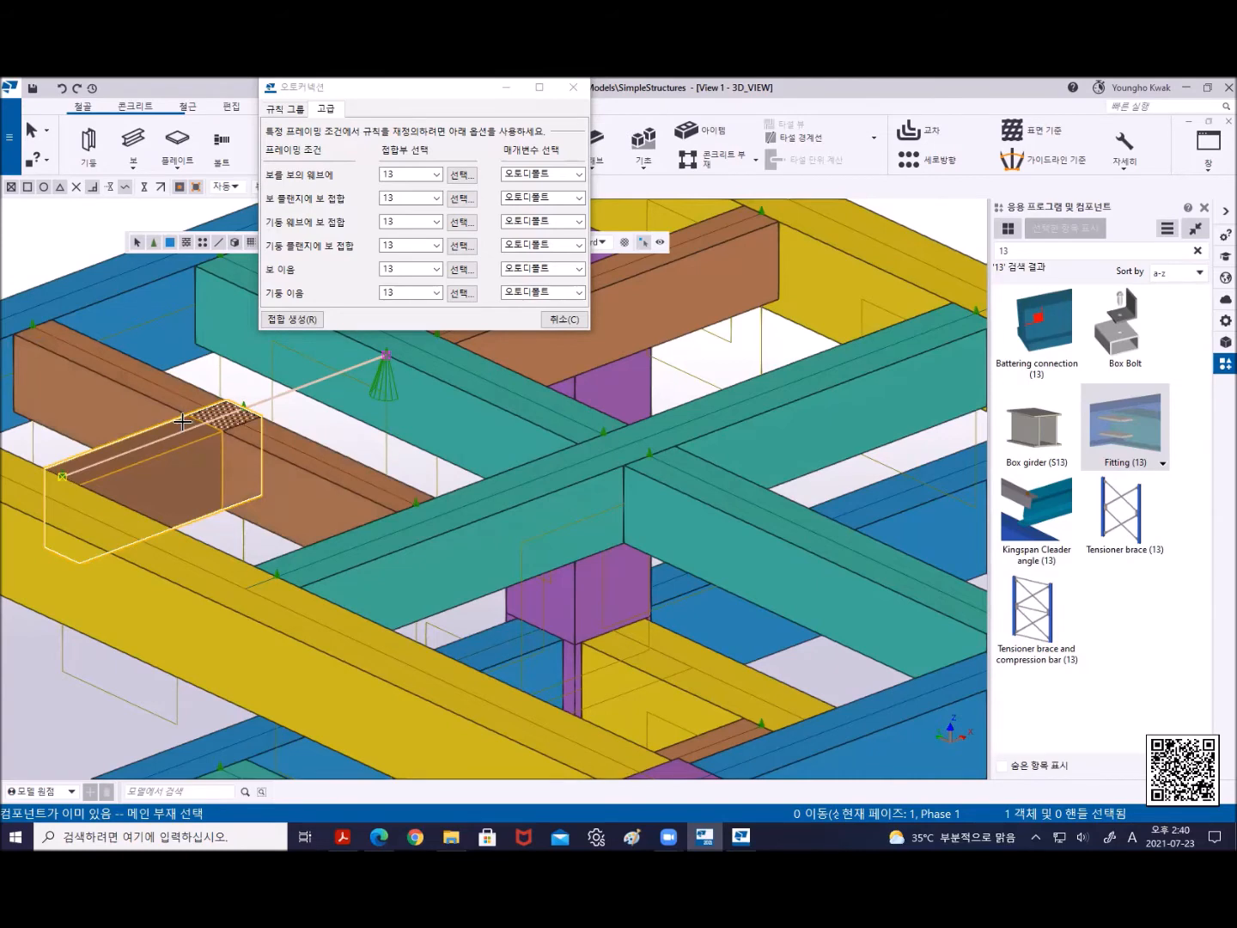
middle_click_drag(235, 450, 228, 497)
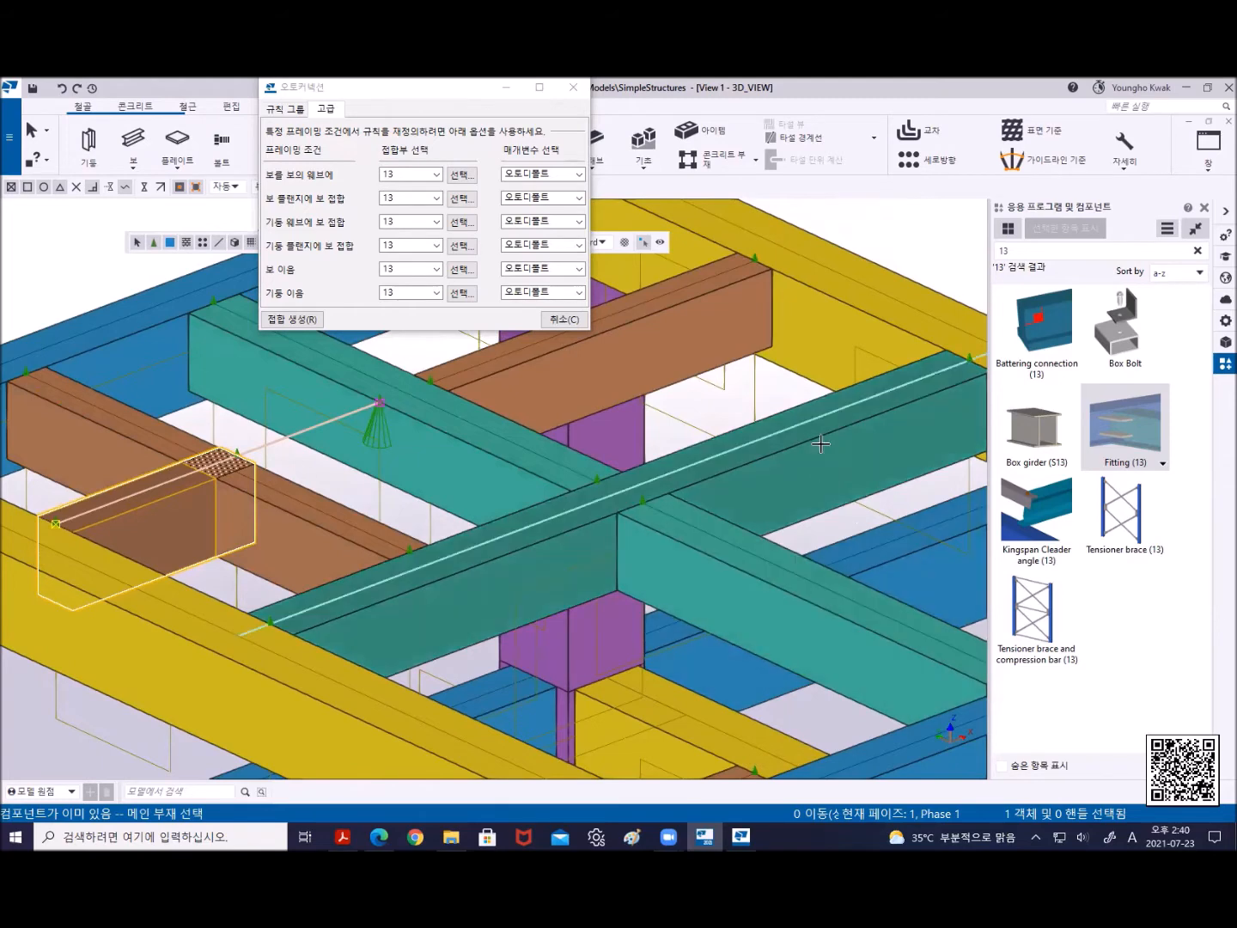
right_click(906, 211)
left_click(935, 220)
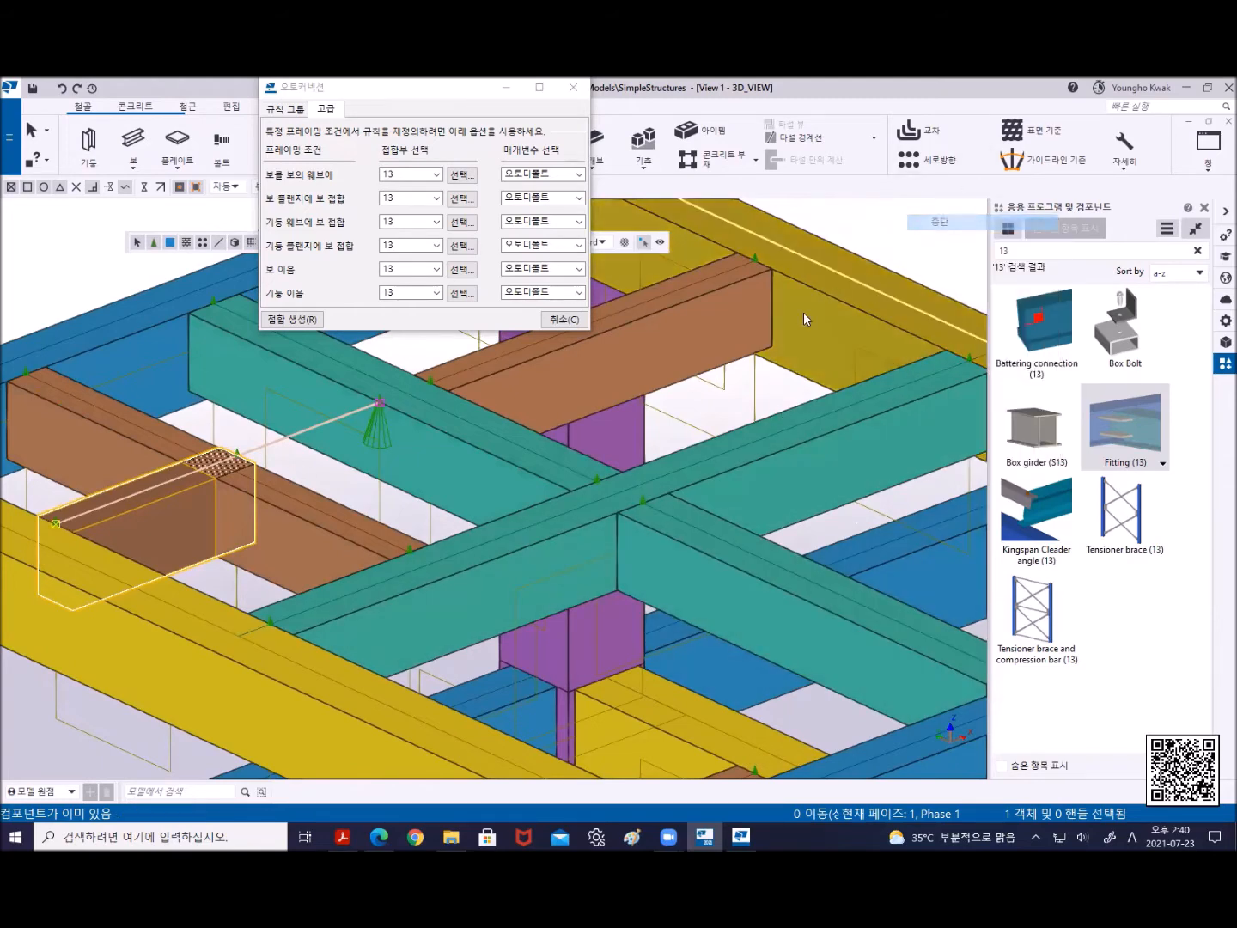
Inspect the rectangular outlines around the upper brown and teal beam joints near the crossing
left_click(754, 388)
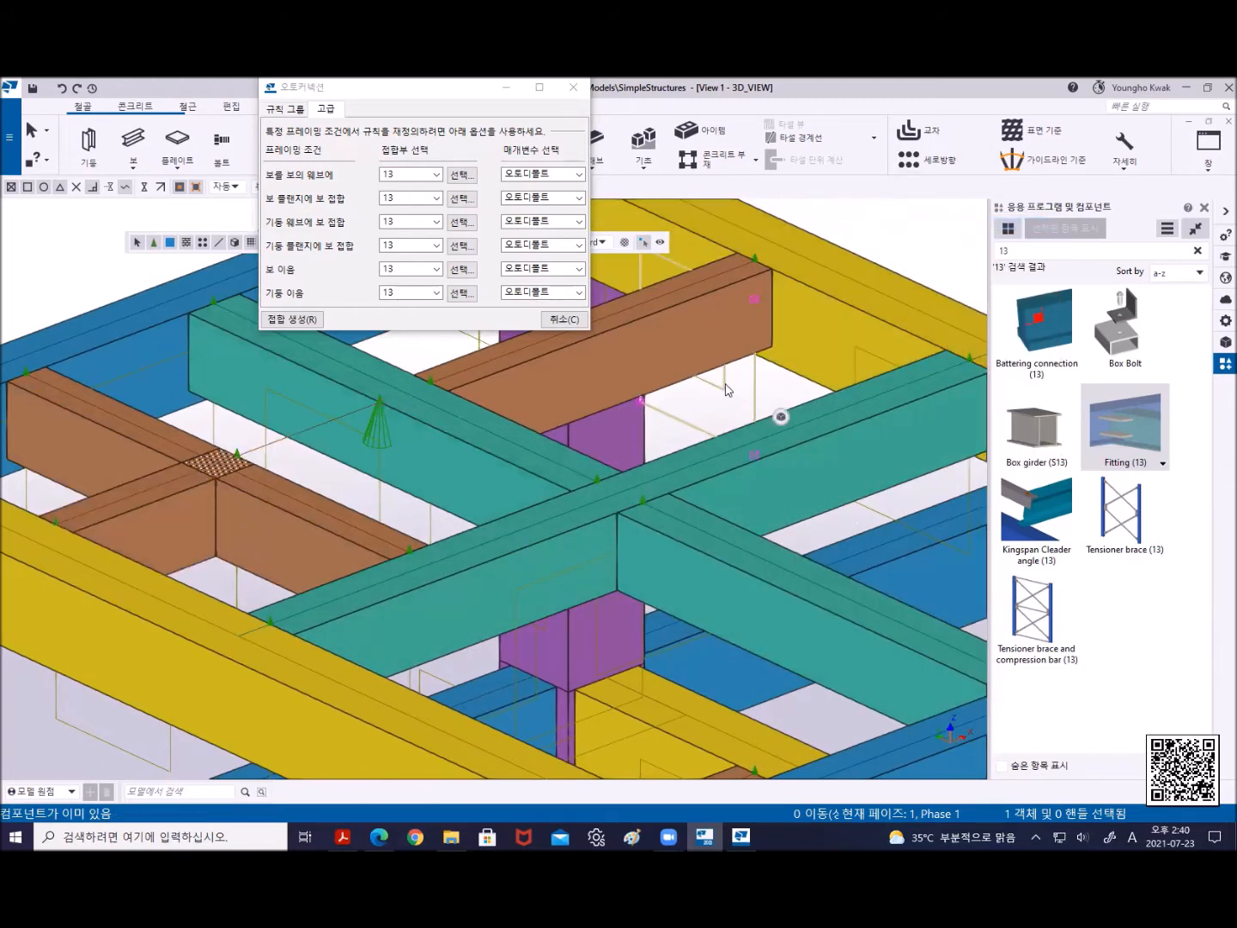
left_click(725, 387)
left_click(265, 439)
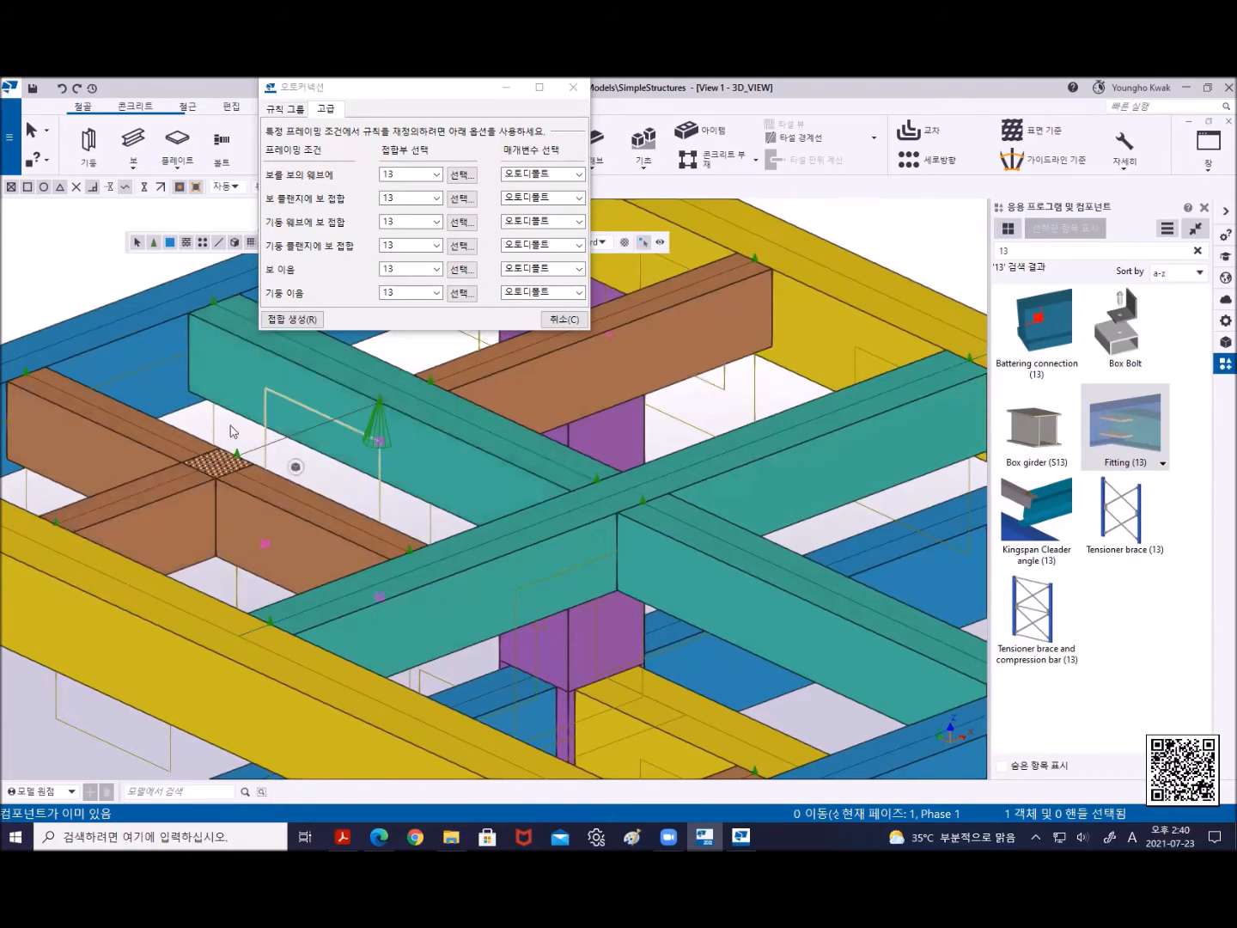
left_click(216, 438)
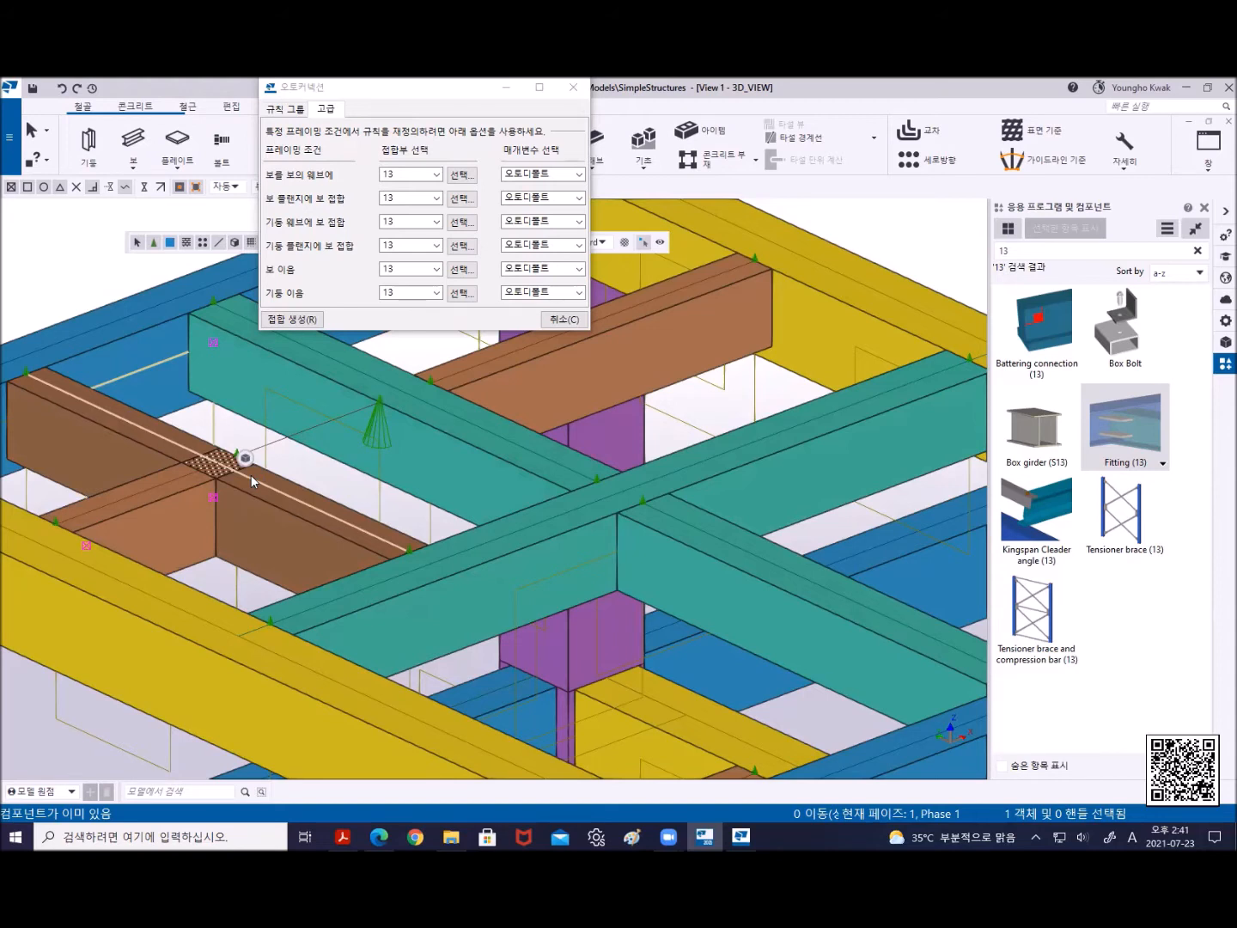
scroll(252, 482, "down", 5)
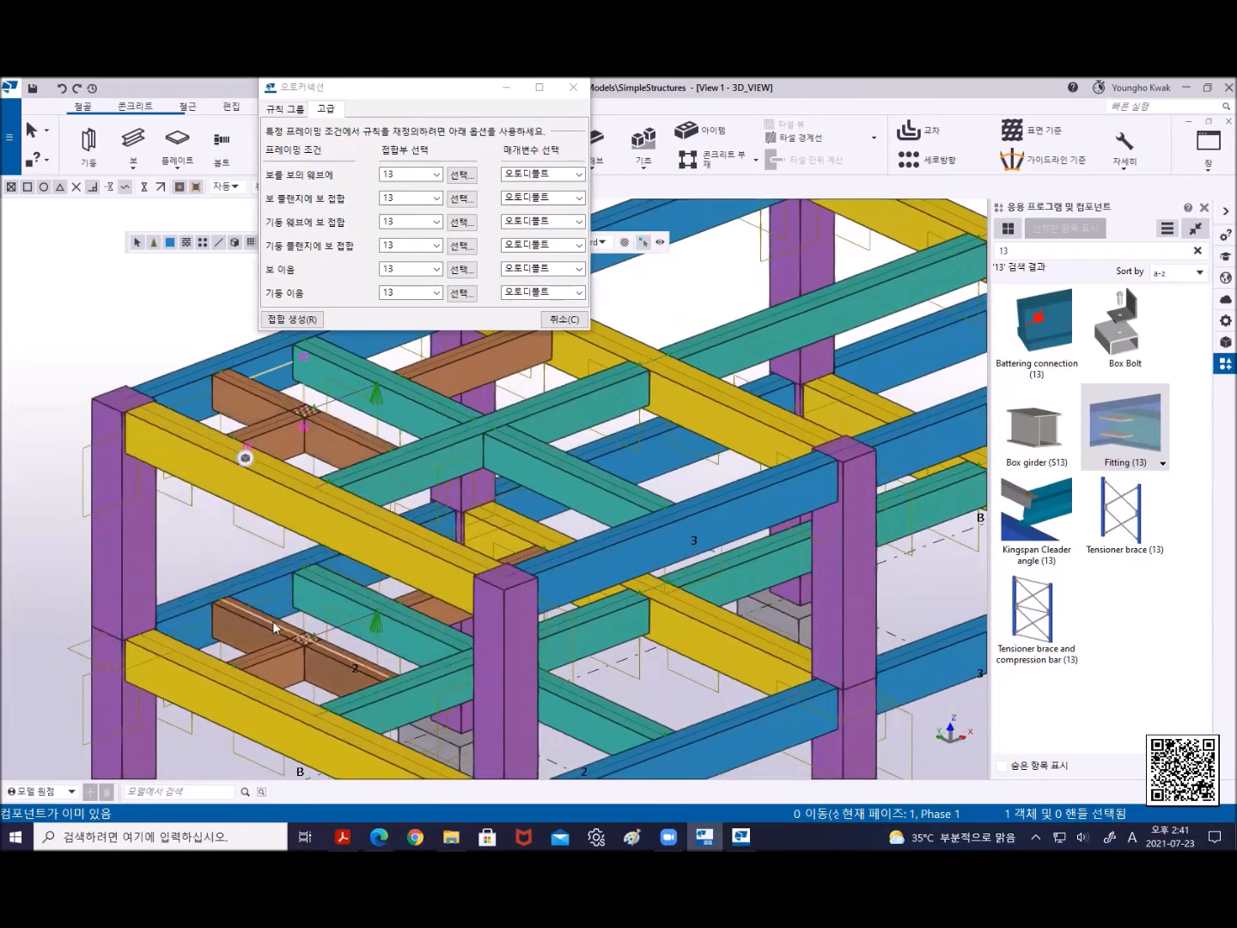
Close the component catalog and open the +3200 plan view
left_click(1204, 207)
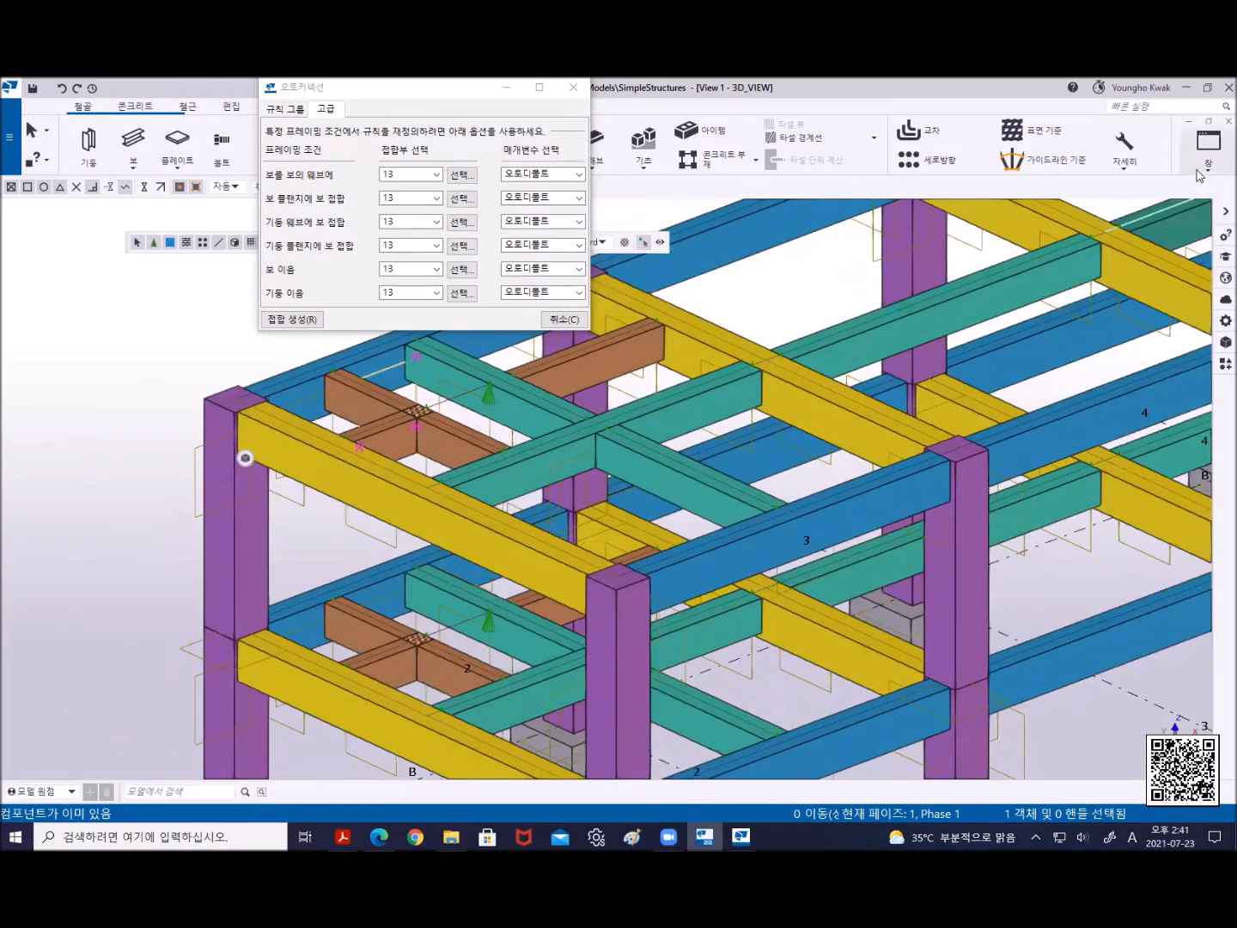
left_click(1202, 170)
left_click(1160, 249)
left_click(557, 373)
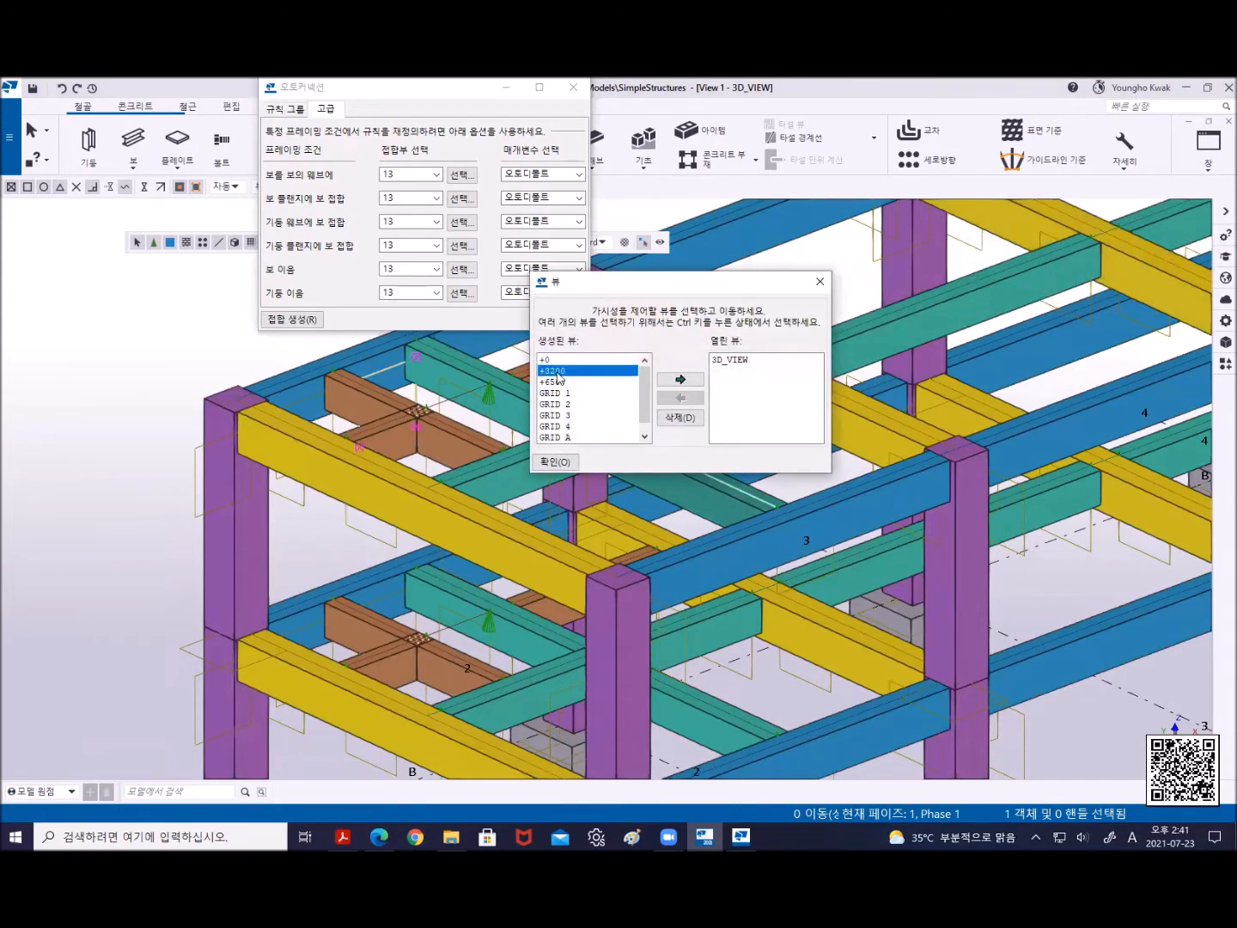
double_click(557, 372)
left_click(819, 281)
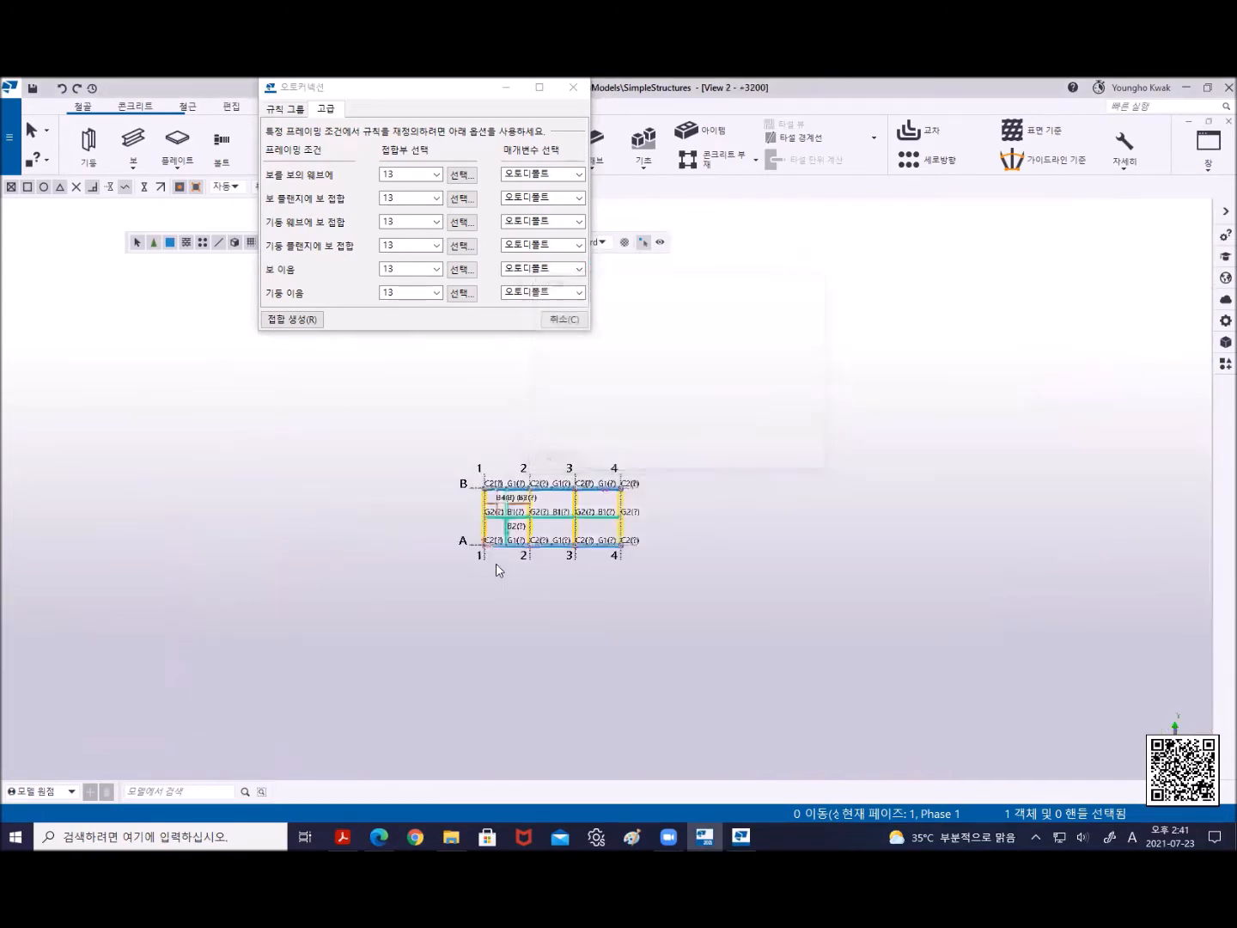
scroll(490, 502, "up", 10)
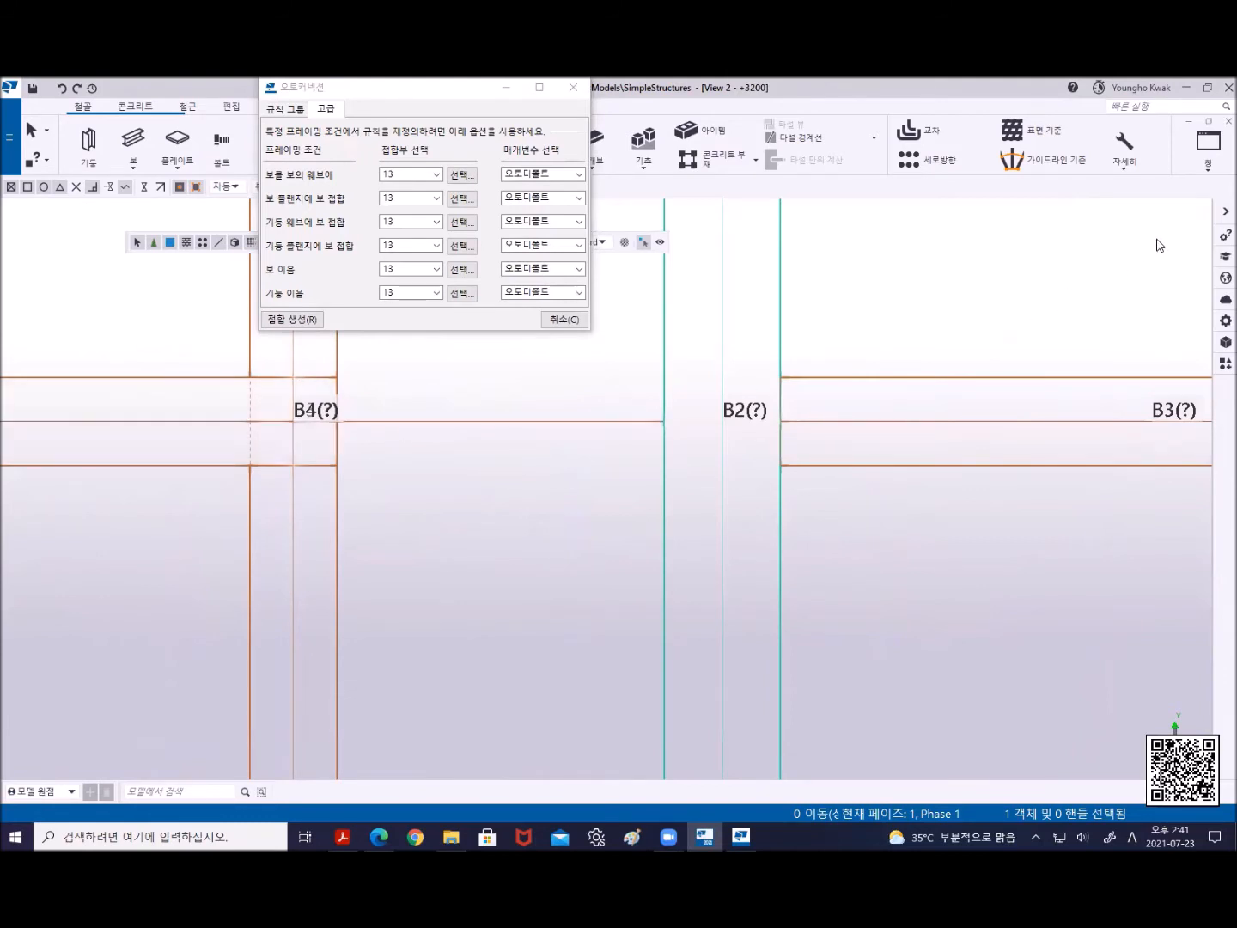
Tile the +3200 plan and 3D views vertically, and close the AutoConnection dialog
left_click(1211, 163)
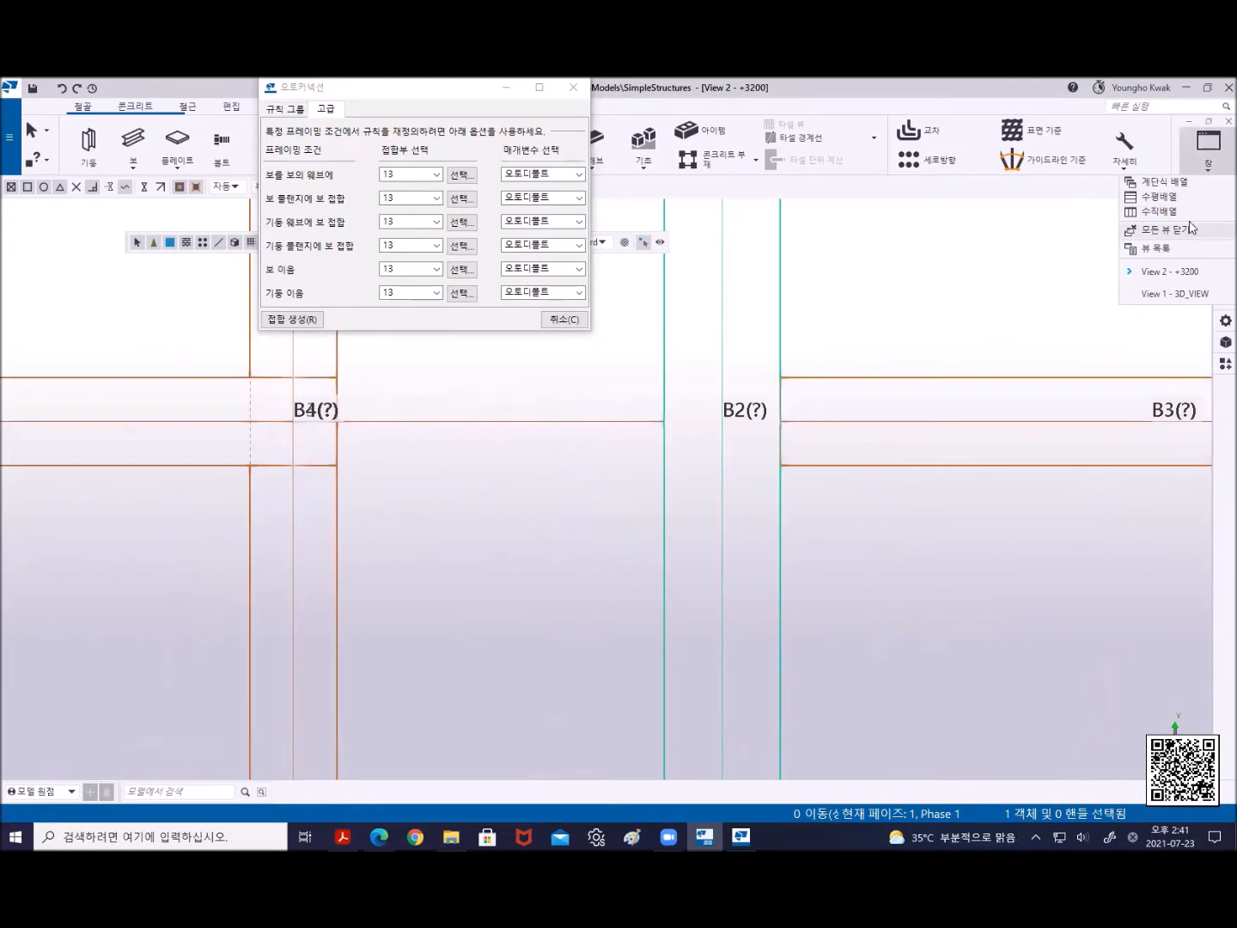
left_click(1160, 211)
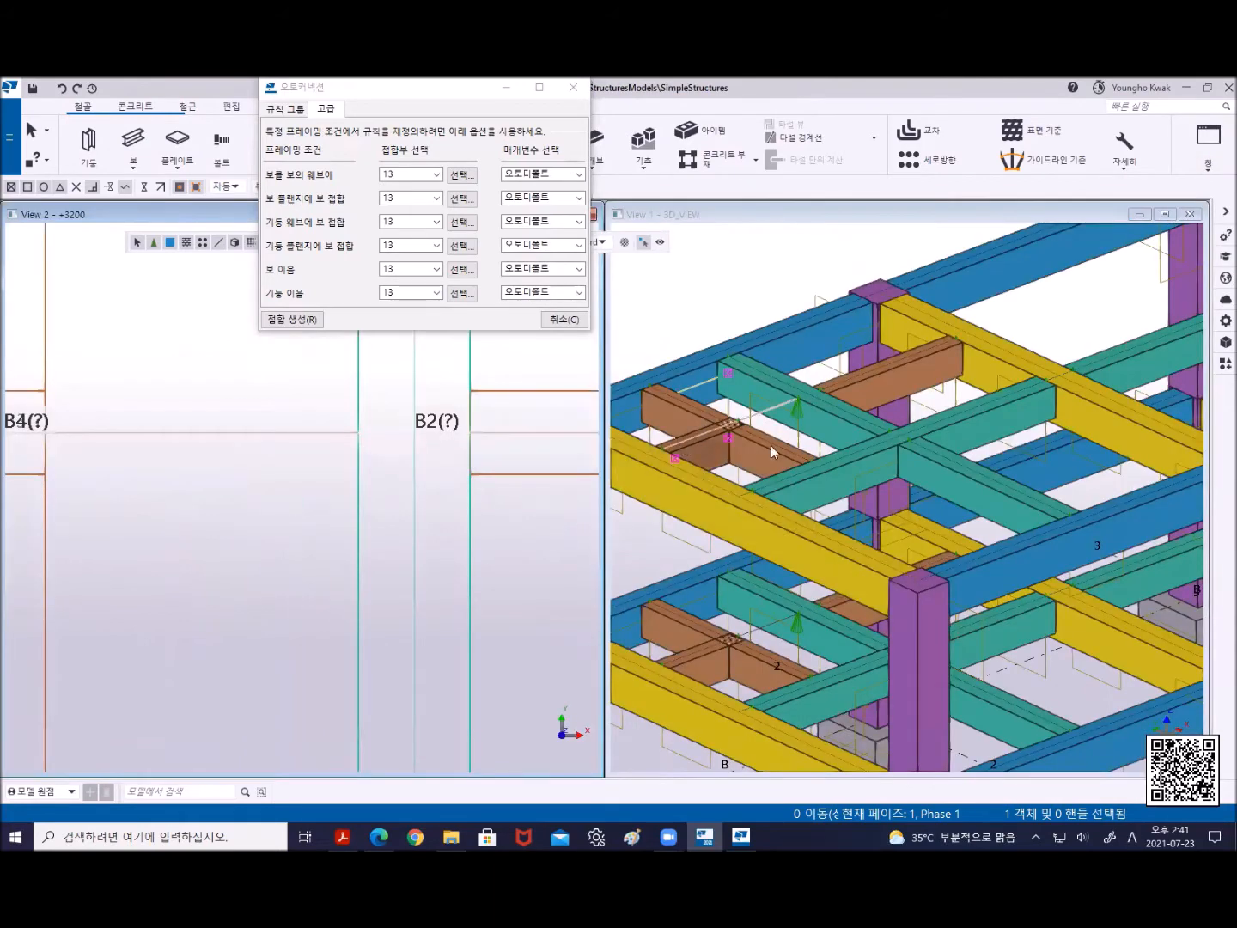
left_click(573, 86)
scroll(359, 427, "down", 5)
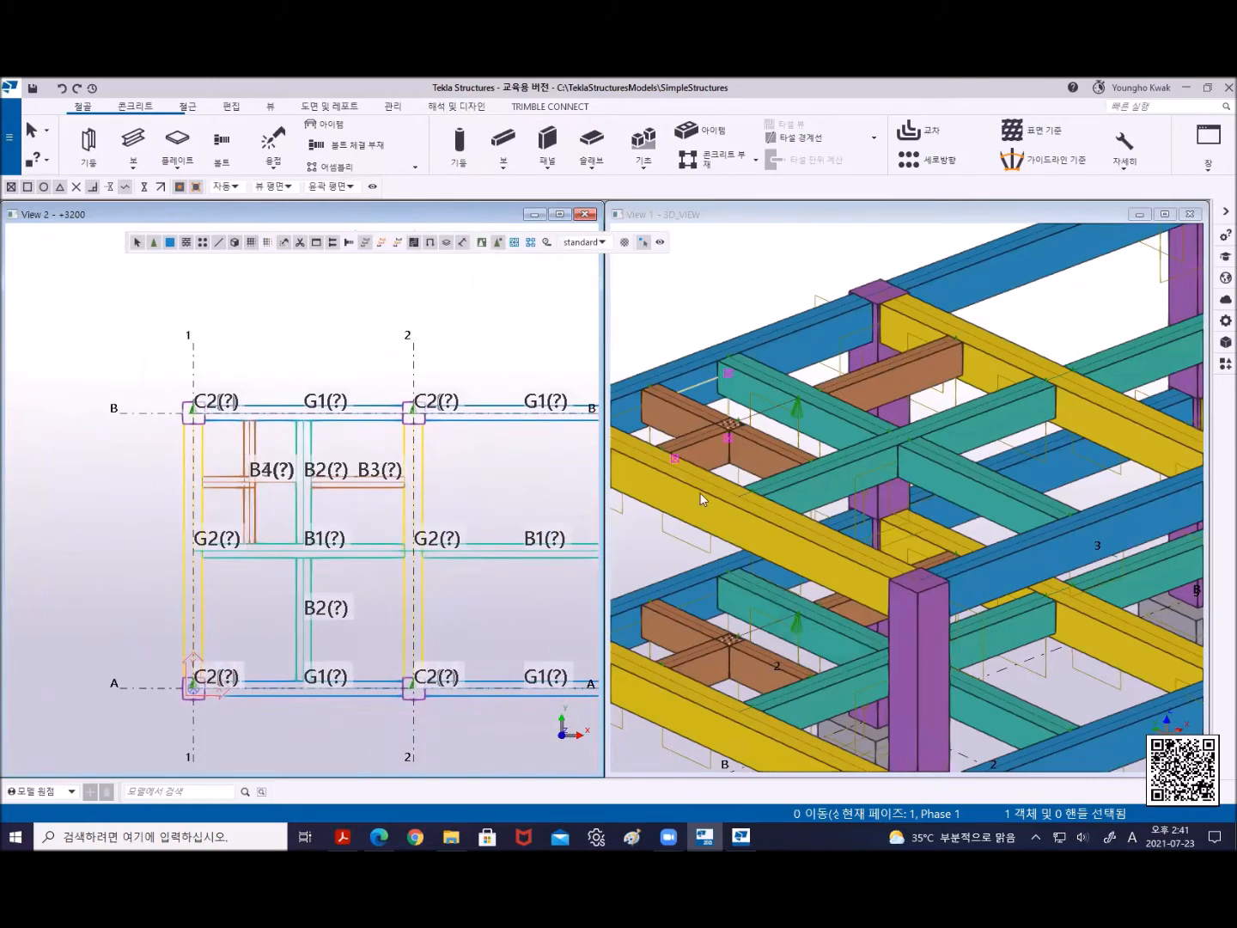
Compare the crossing of the brown beams in the 3D view with the B4 crossing in the +3200 plan
scroll(735, 487, "up", 5)
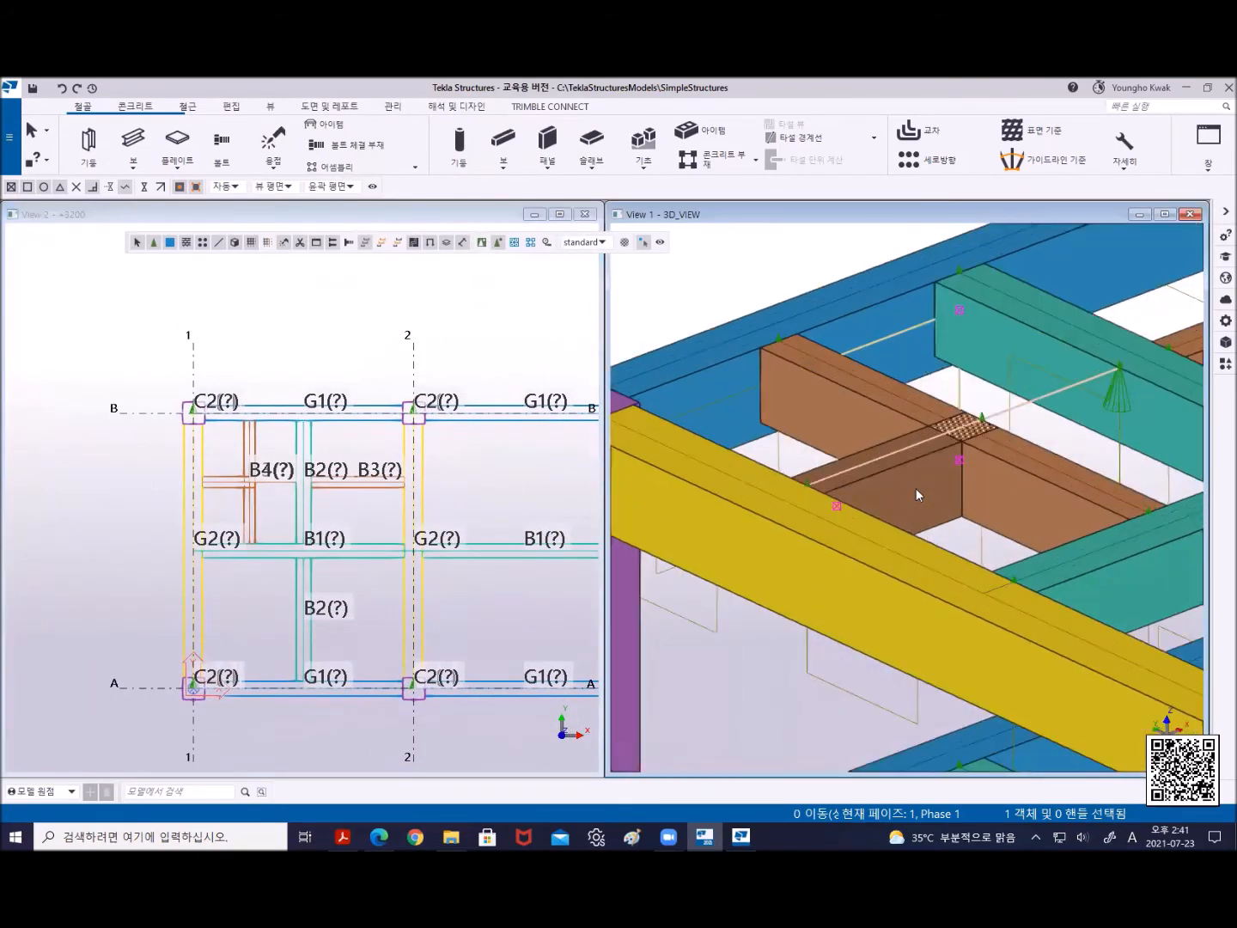
mouse_move(910, 488)
middle_mouse_down("ctrl")
mouse_move(932, 477)
mouse_move(864, 491)
mouse_move(905, 483)
middle_mouse_up("ctrl")
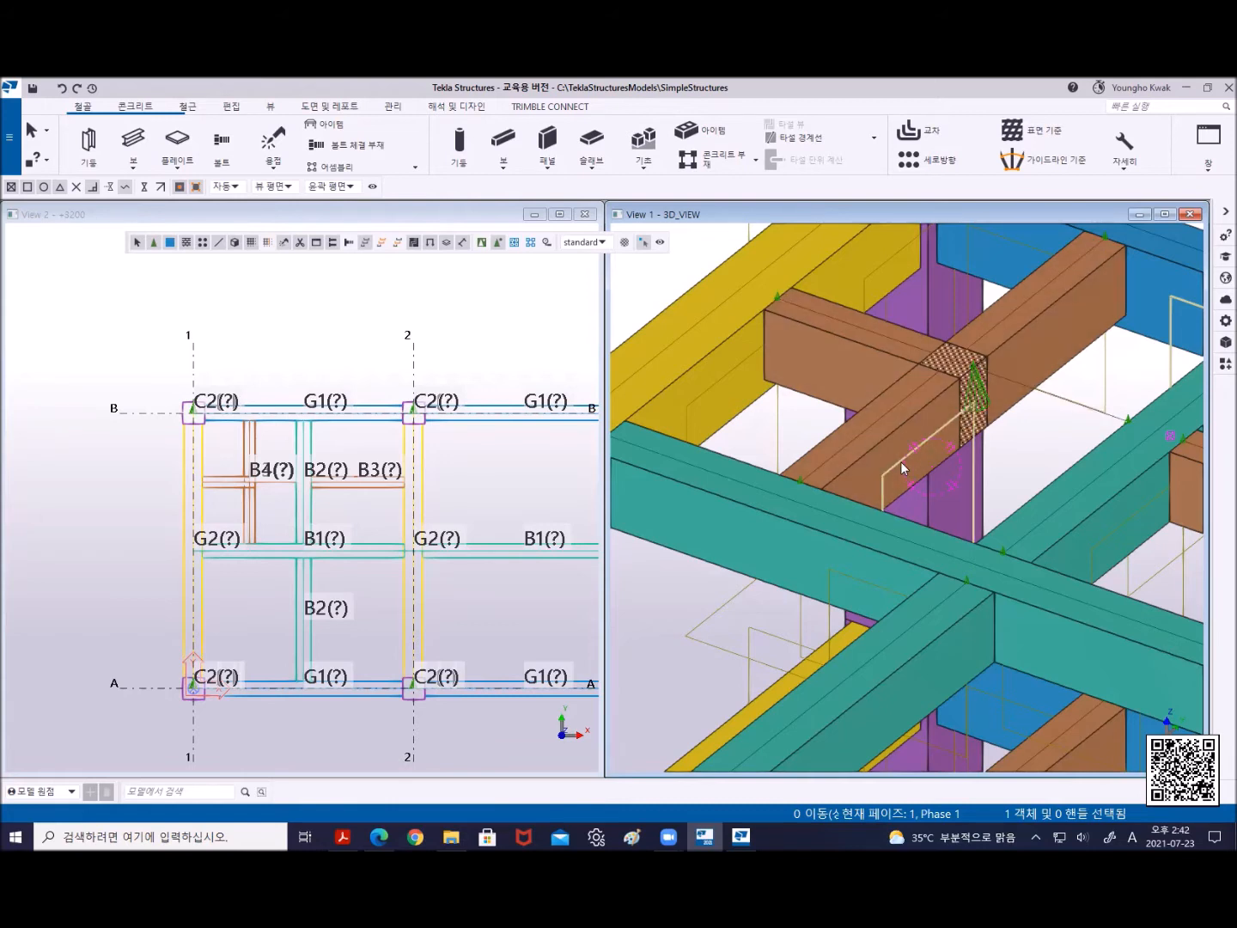
left_click(972, 481)
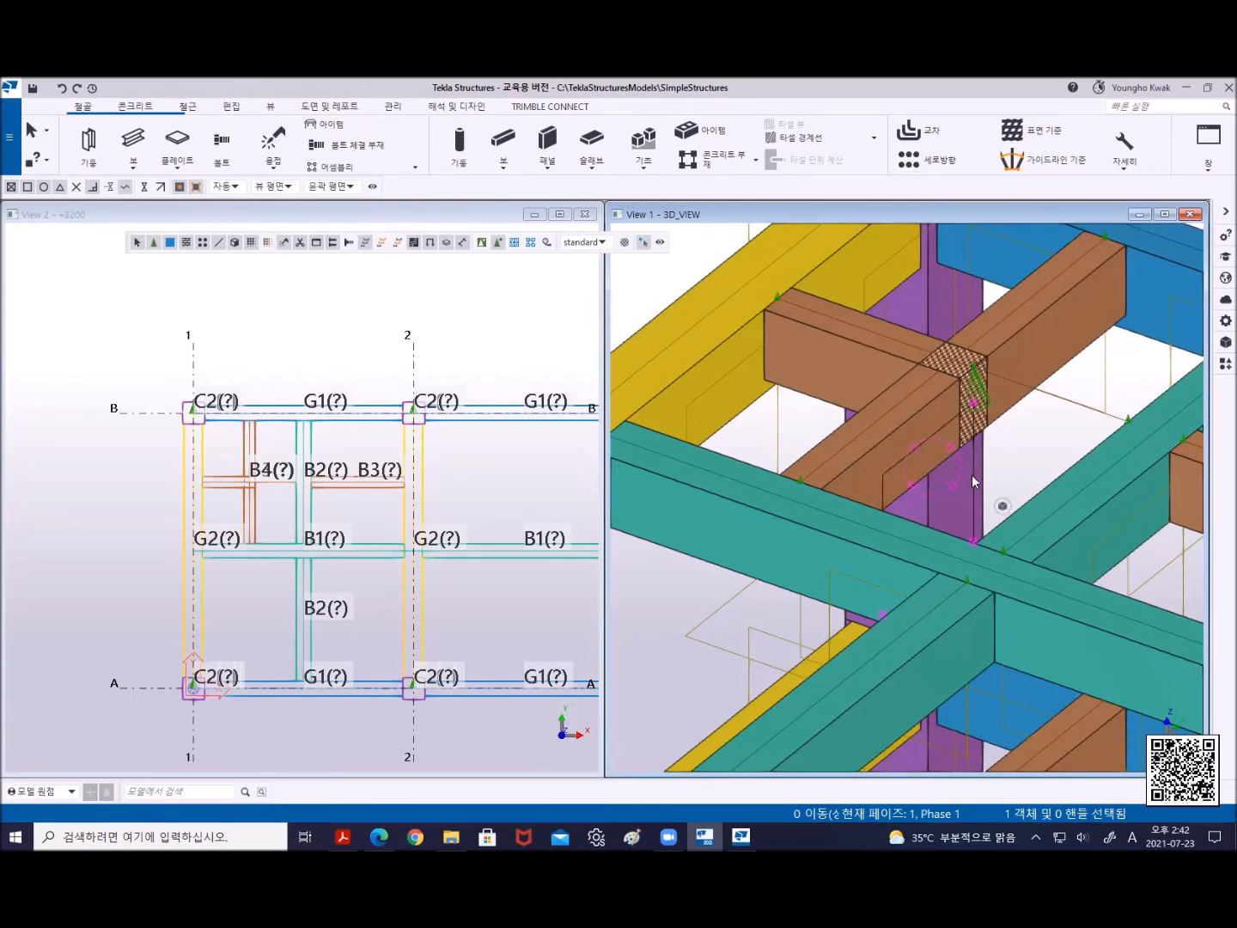
scroll(326, 486, "up", 5)
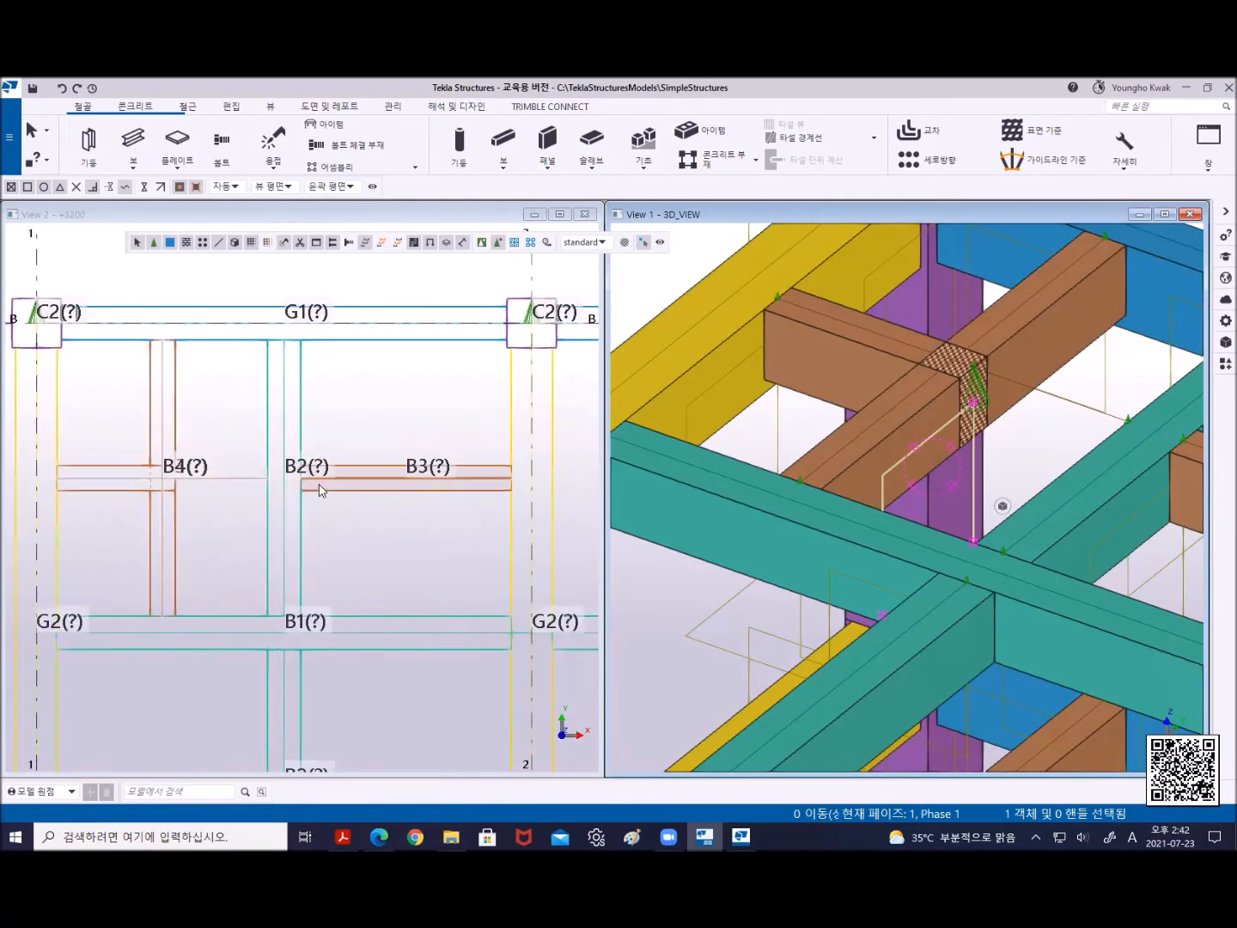
middle_click_drag(97, 516, 230, 513)
scroll(242, 498, "up", 2)
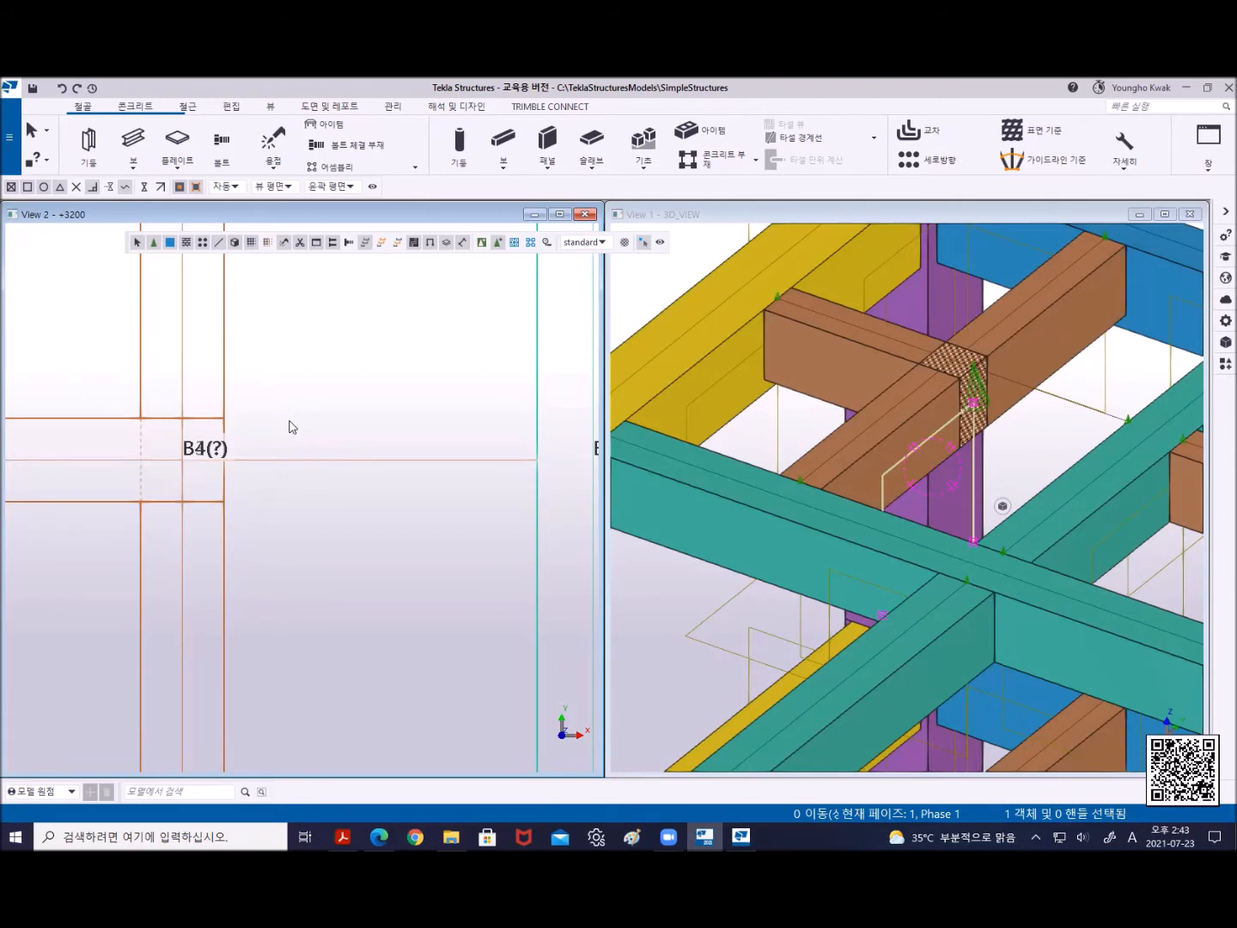
Turn on the model visibility of cuts and added material and of fittings in the +3200 view
double_click(315, 331)
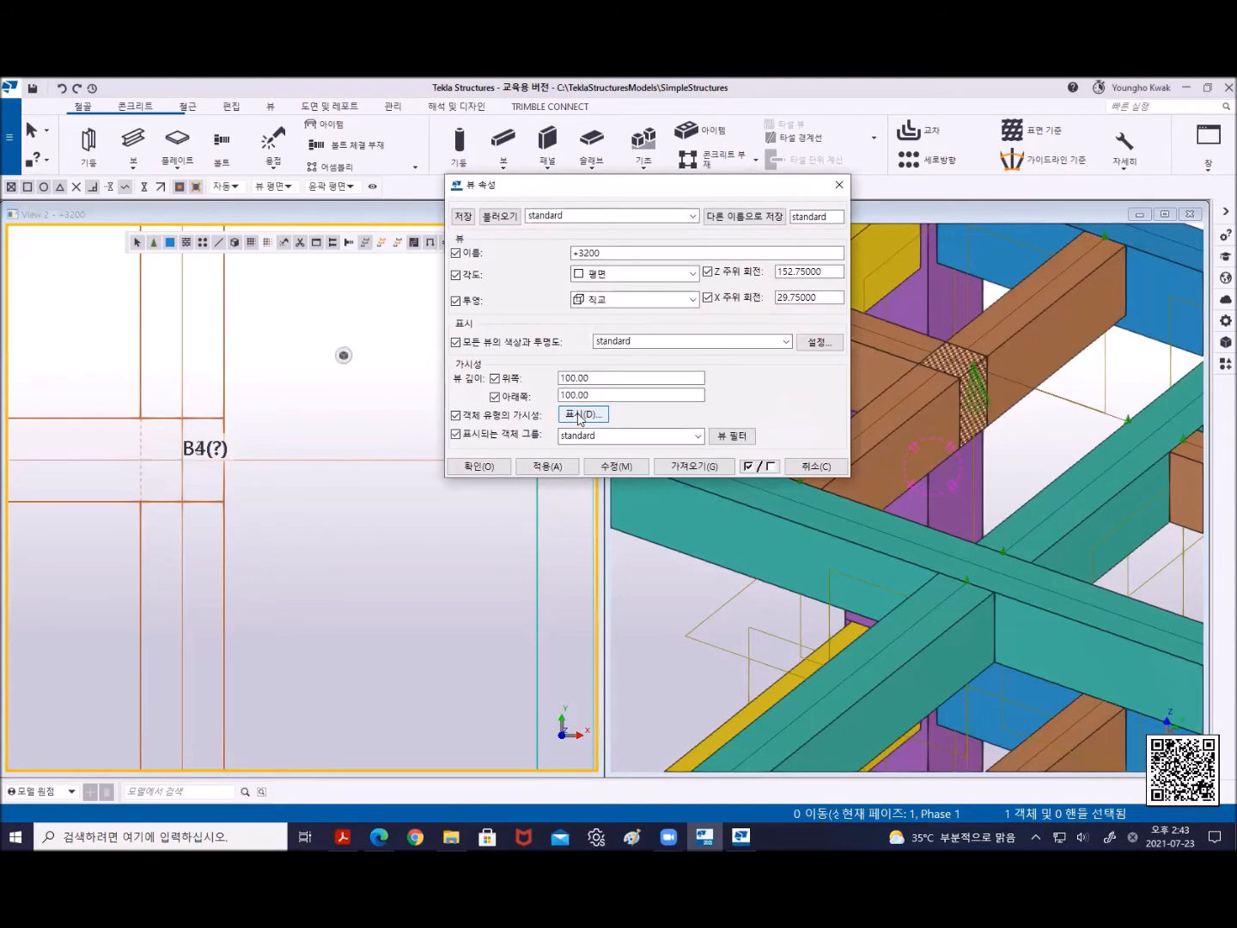
left_click(581, 415)
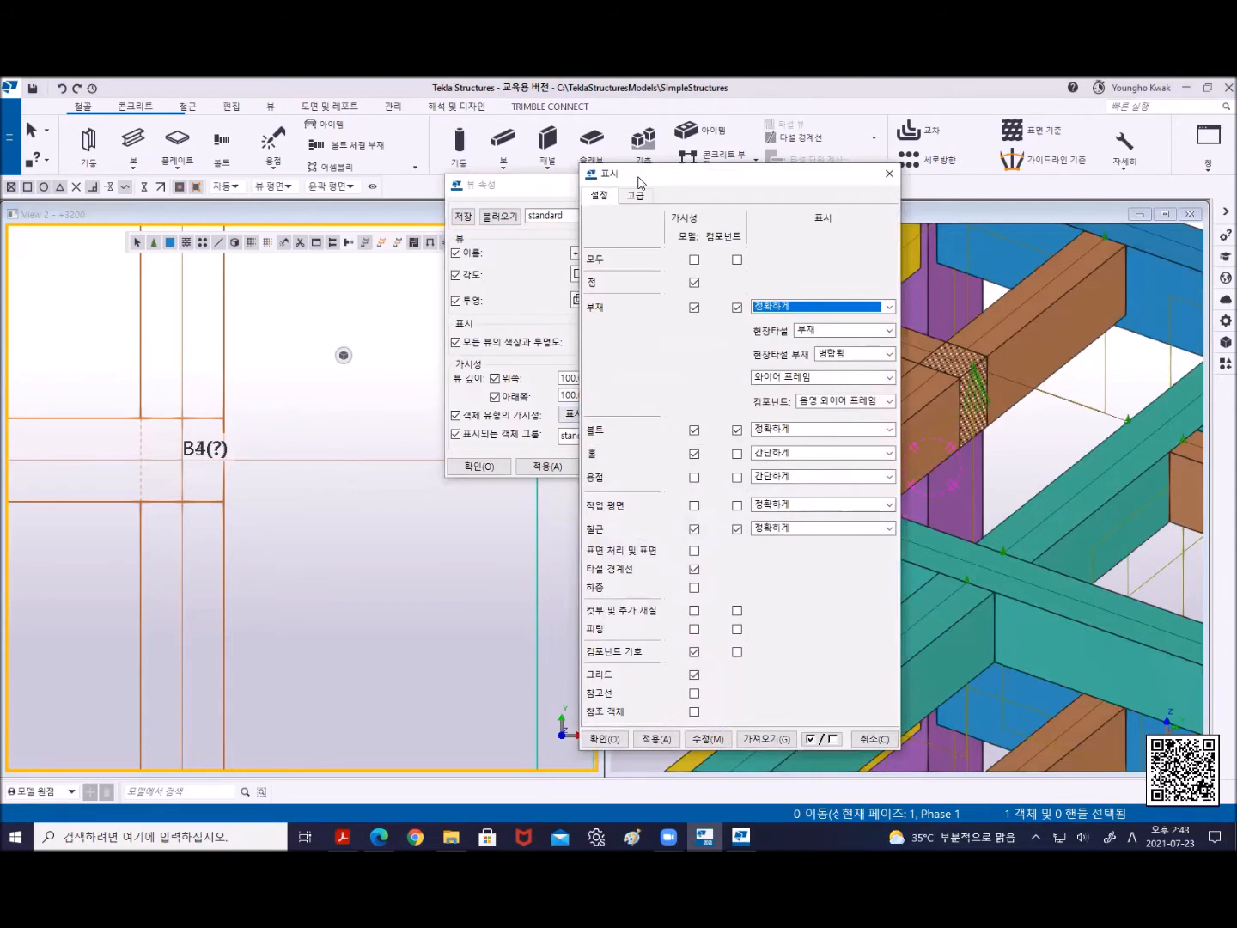
left_click_drag(637, 182, 597, 174)
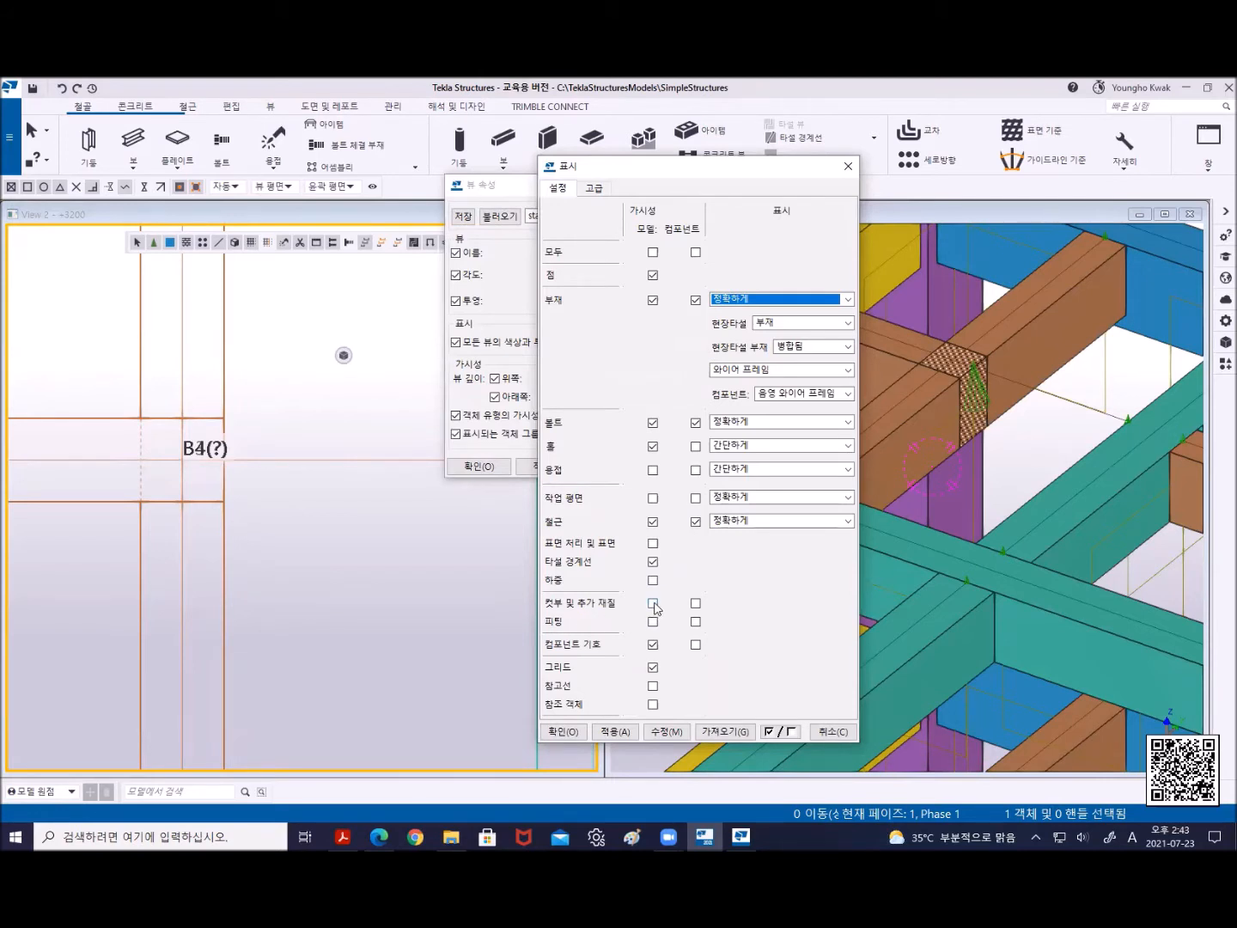
left_click(653, 604)
left_click(654, 622)
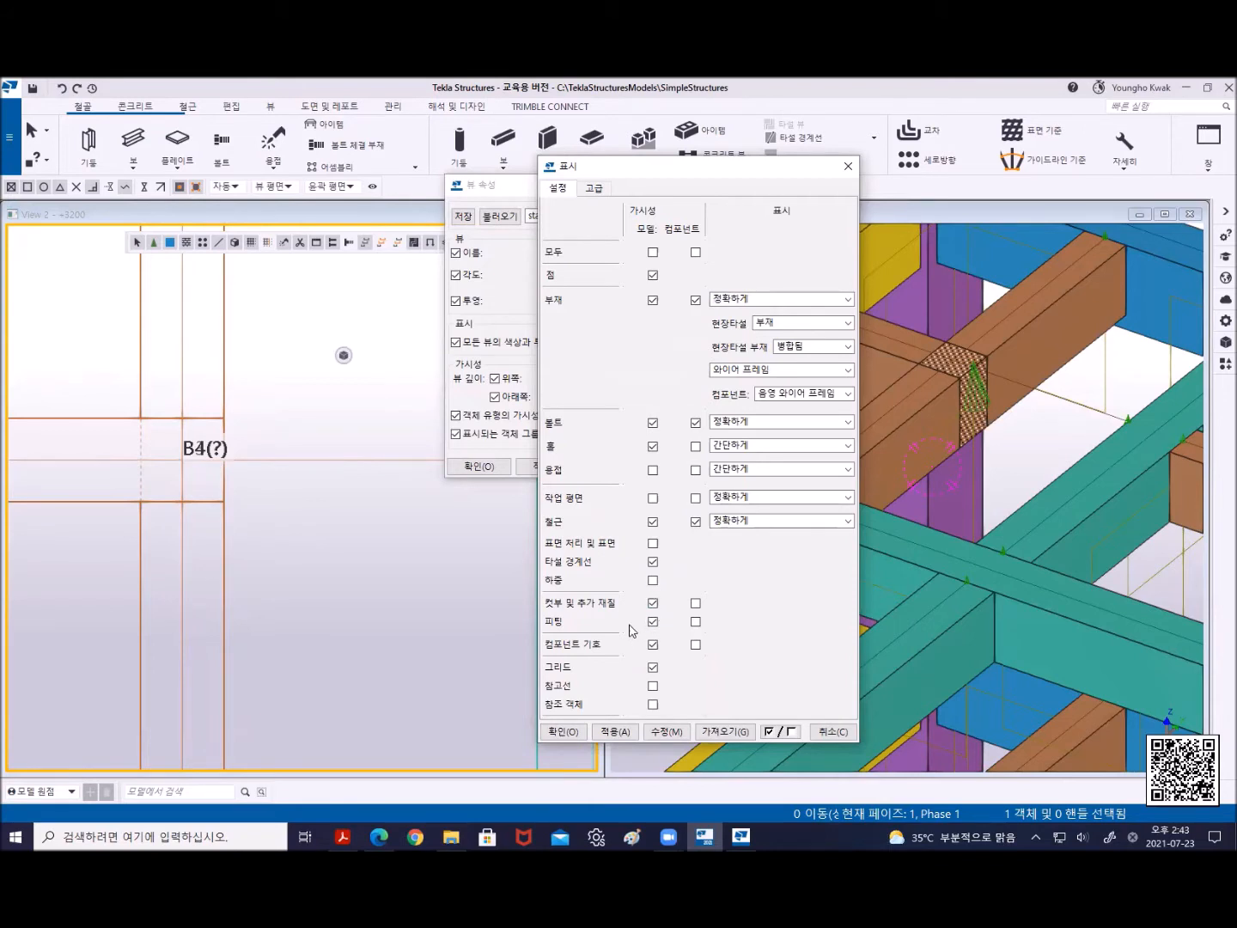
left_click(664, 737)
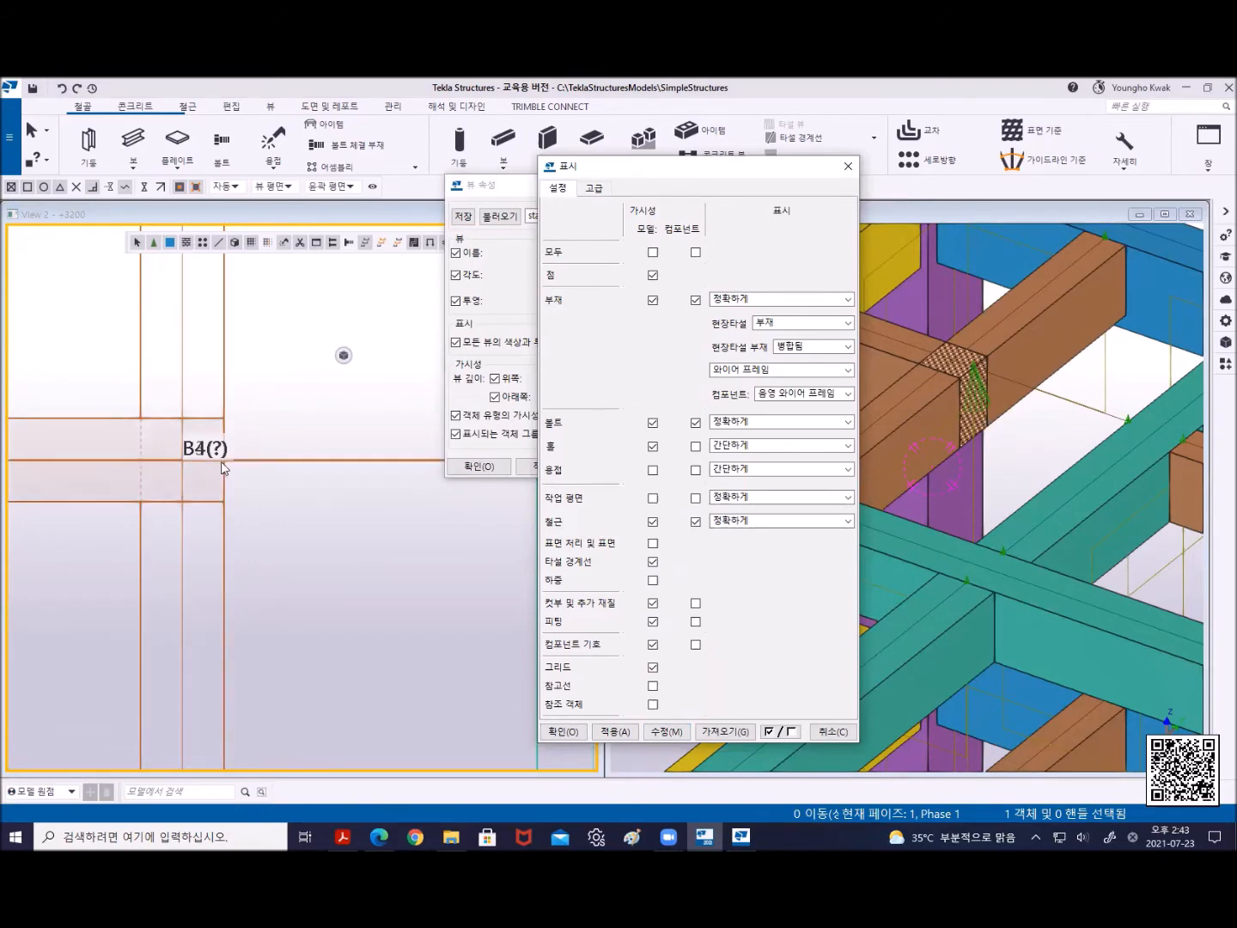
Try to move the fitting at the upper brown beam crossing to the opposite edge of the crossing beam, using the +3200 plan
left_click(844, 165)
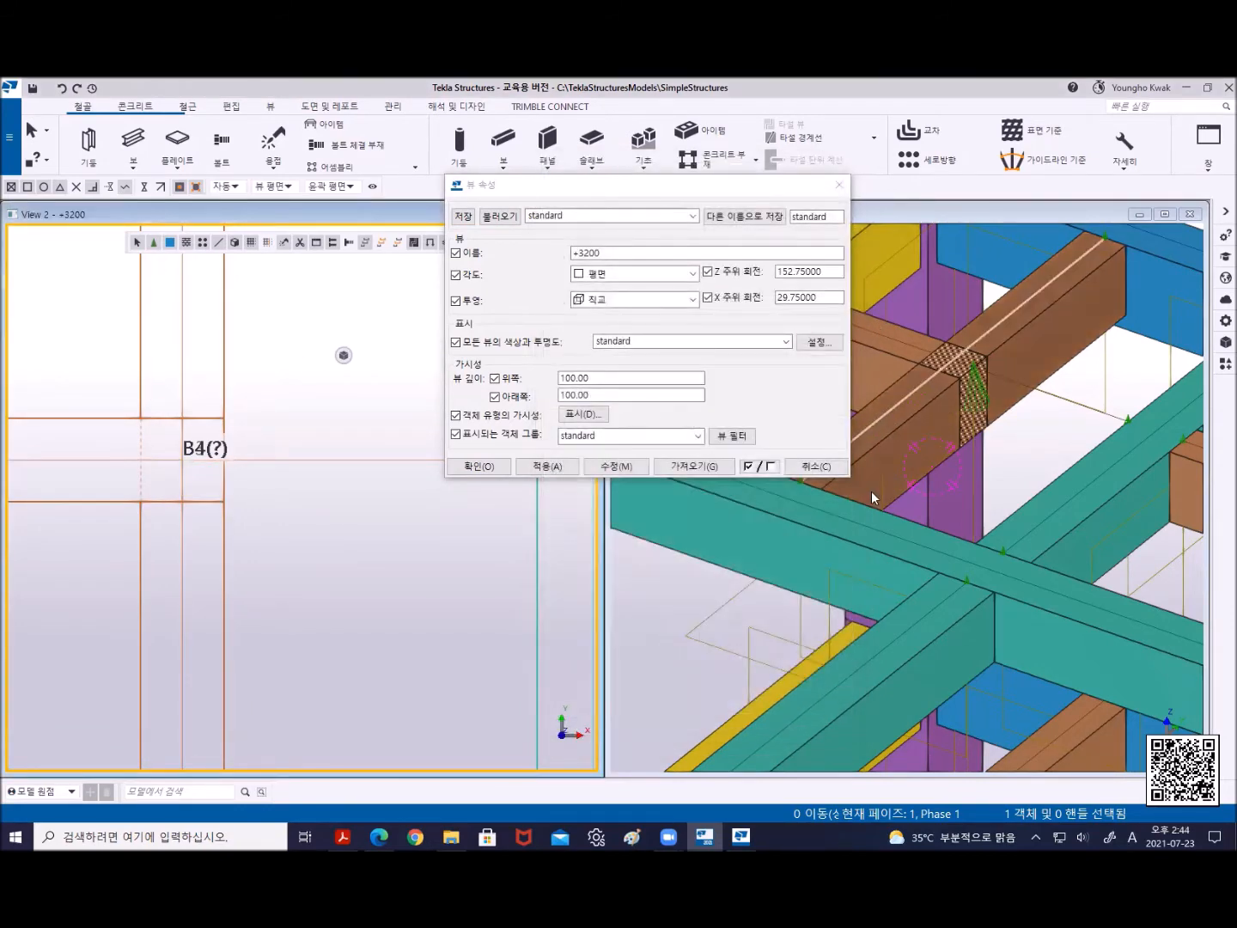
left_click(974, 468)
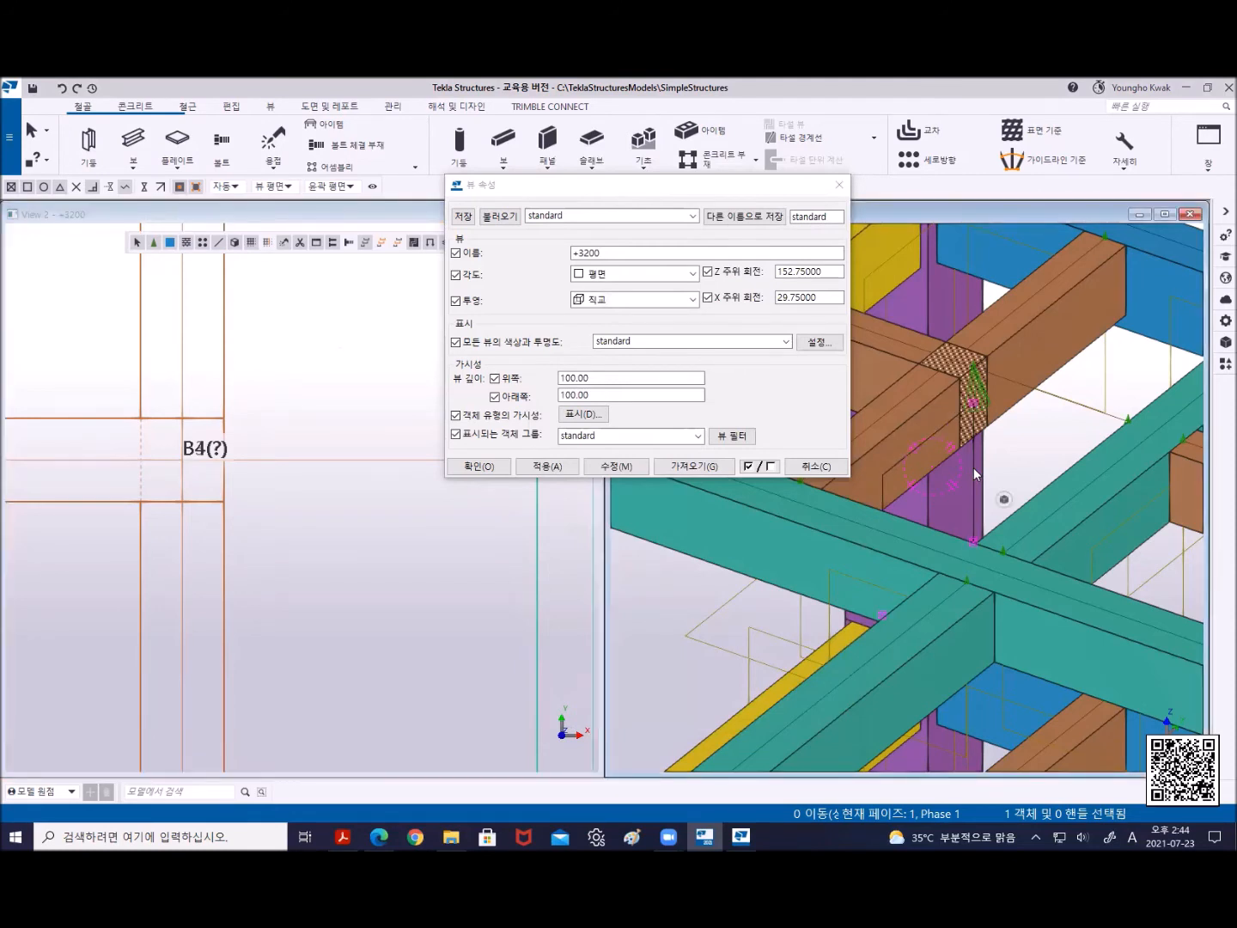
right_click(254, 316)
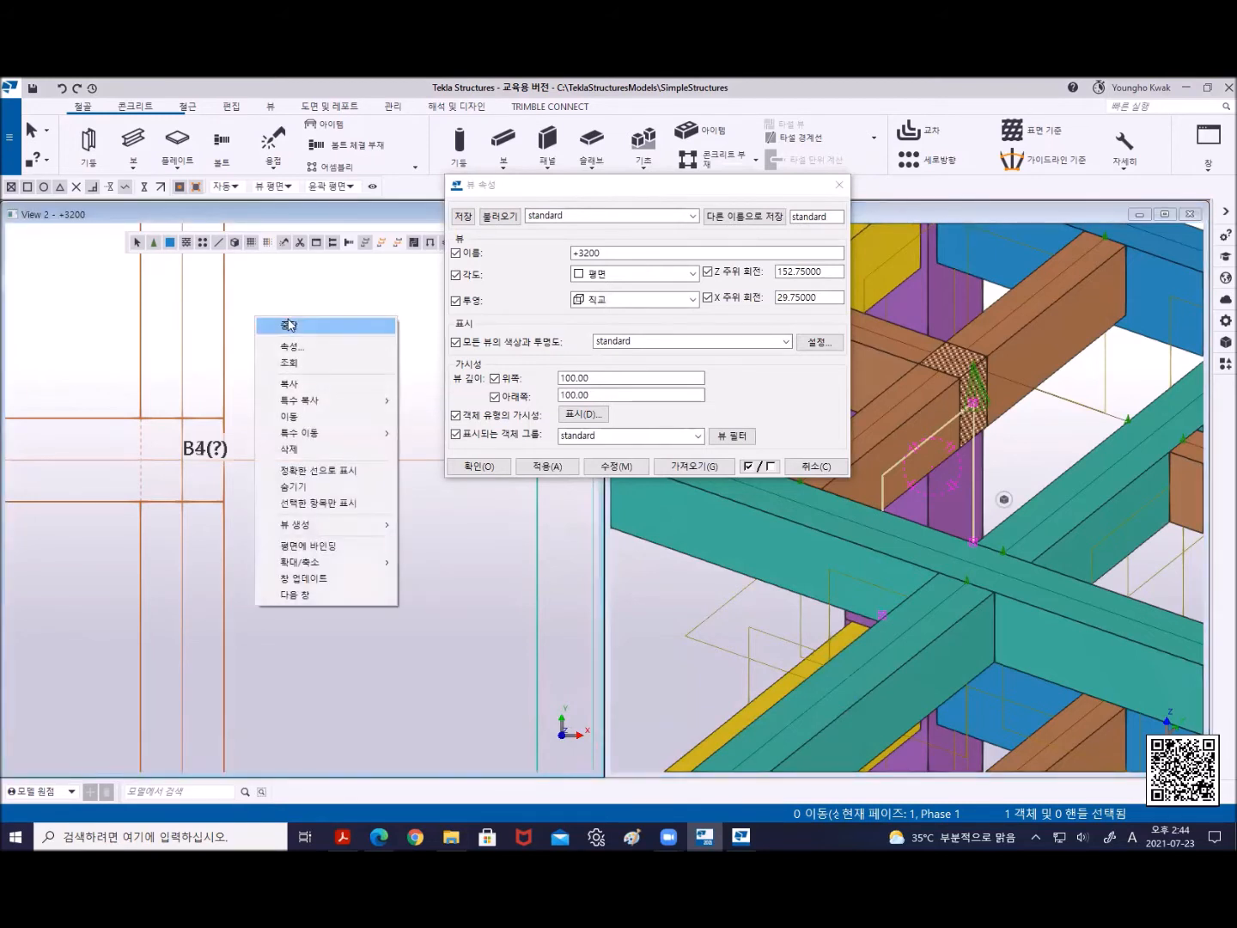
left_click(292, 416)
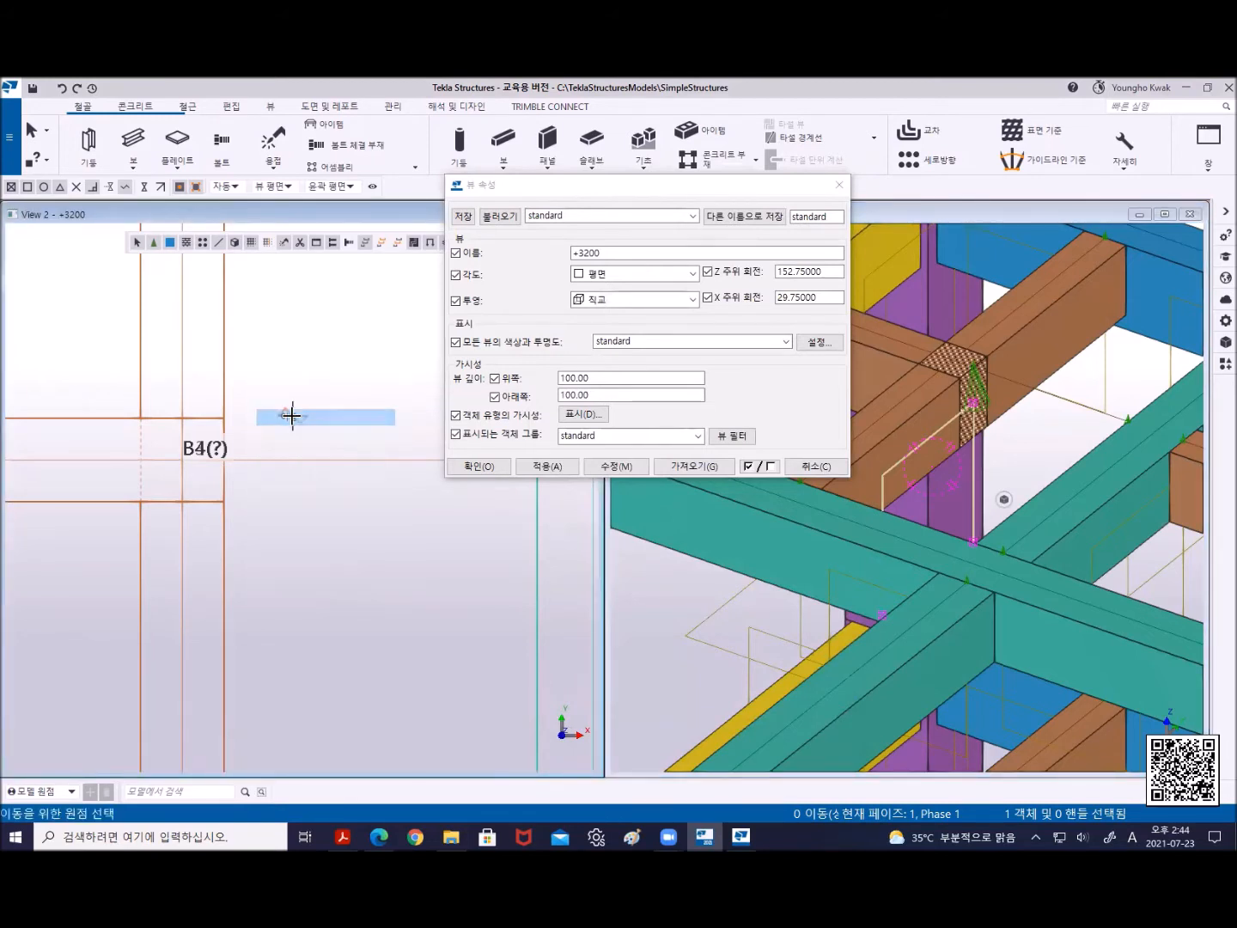
left_click(224, 418)
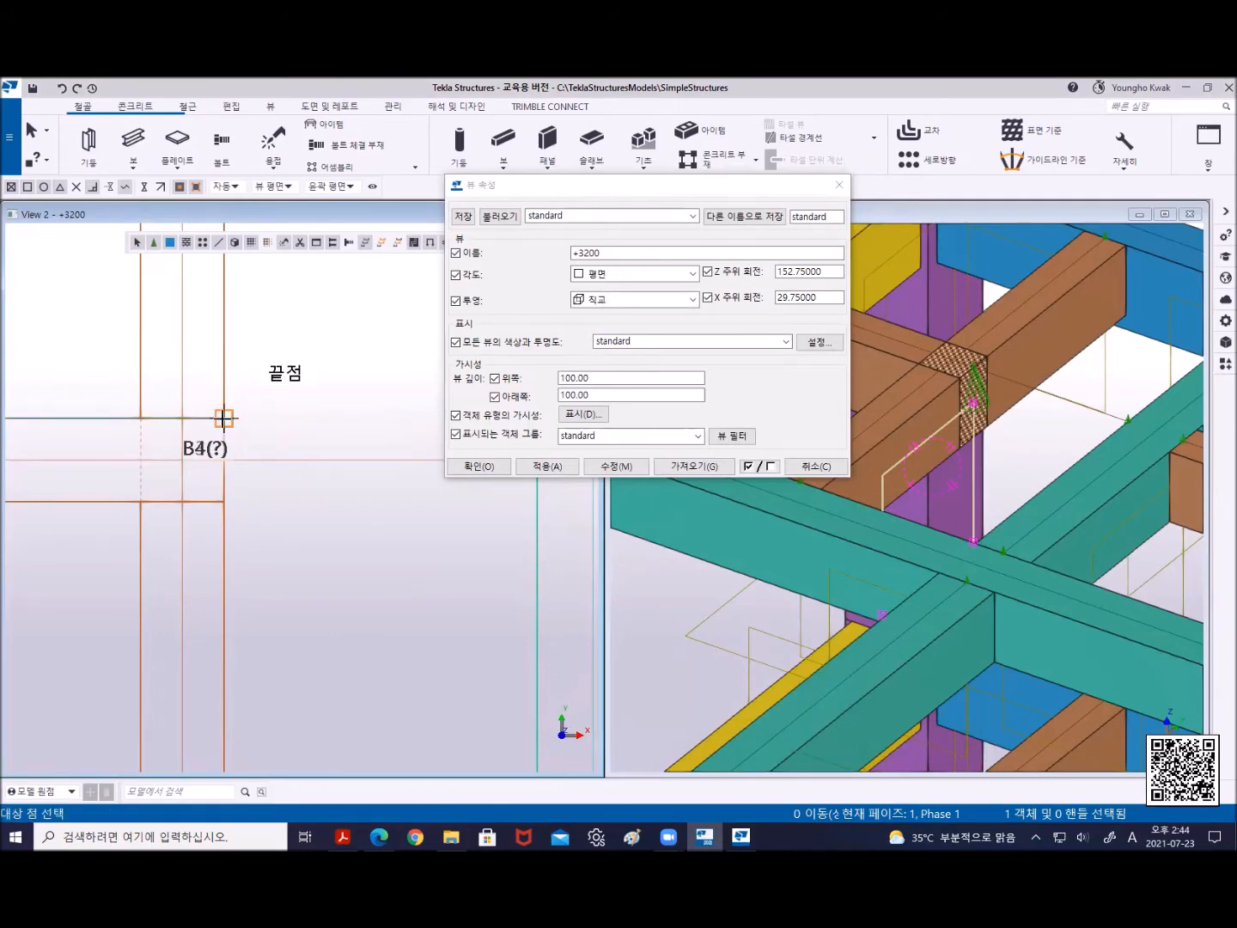
left_click(135, 419)
scroll(927, 464, "down", 3)
middle_click_drag(937, 465, 968, 497)
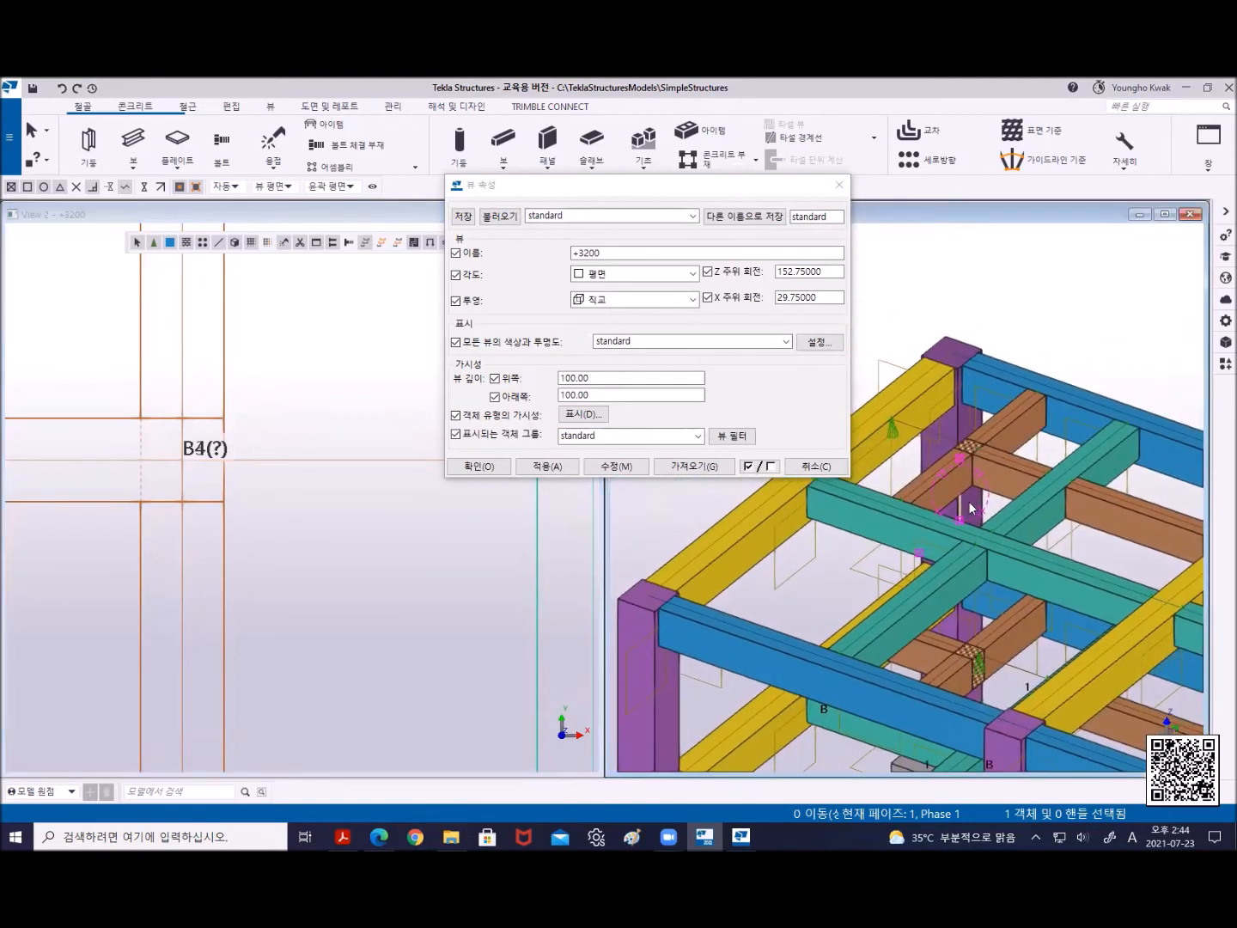
left_click(60, 88)
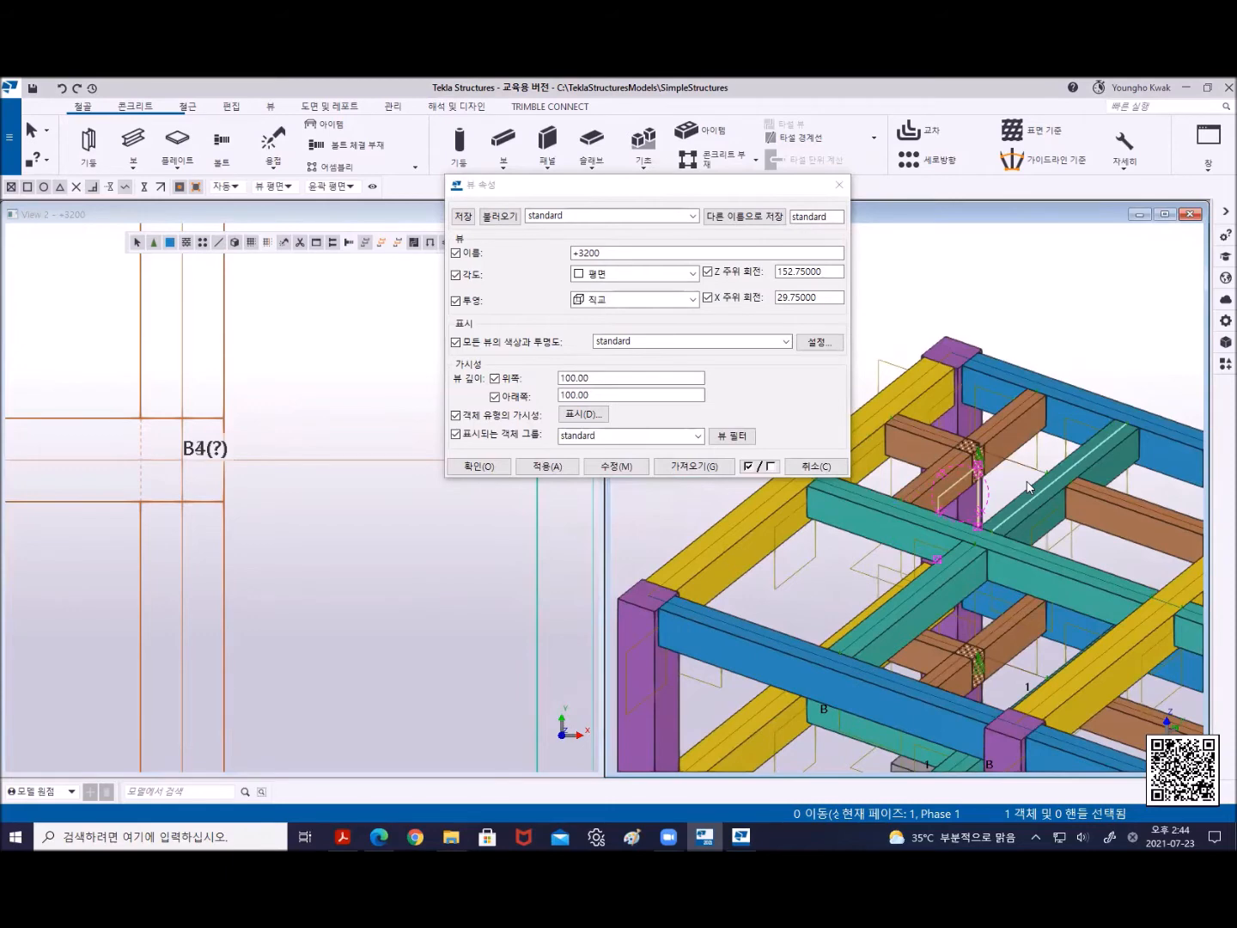
Delete the selected fitting at the upper brown beam crossing
scroll(1029, 486, "up", 3)
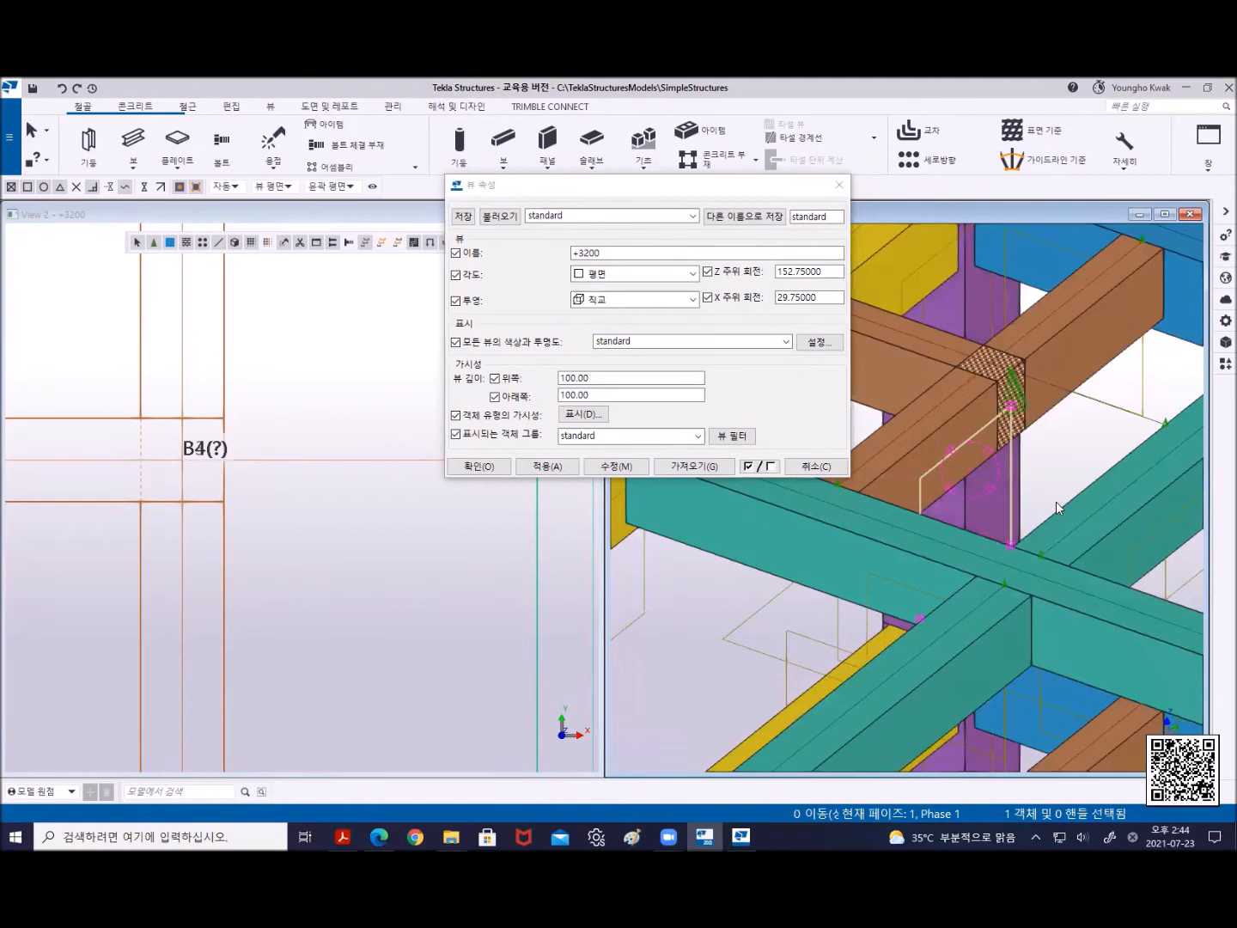
key("Delete")
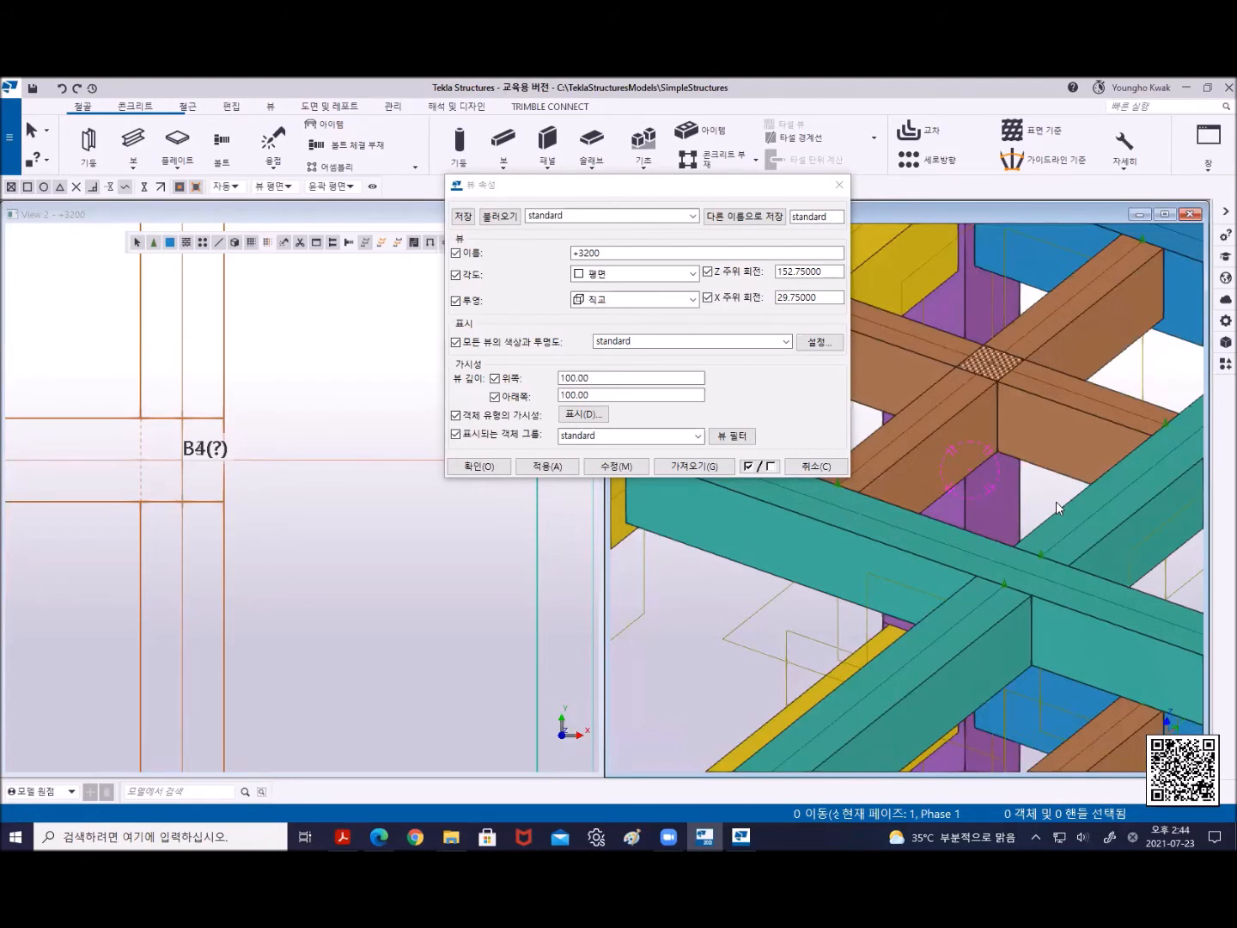
Try to delete the fitting at the lower brown beam crossing in the 3D view
scroll(937, 535, "down", 3)
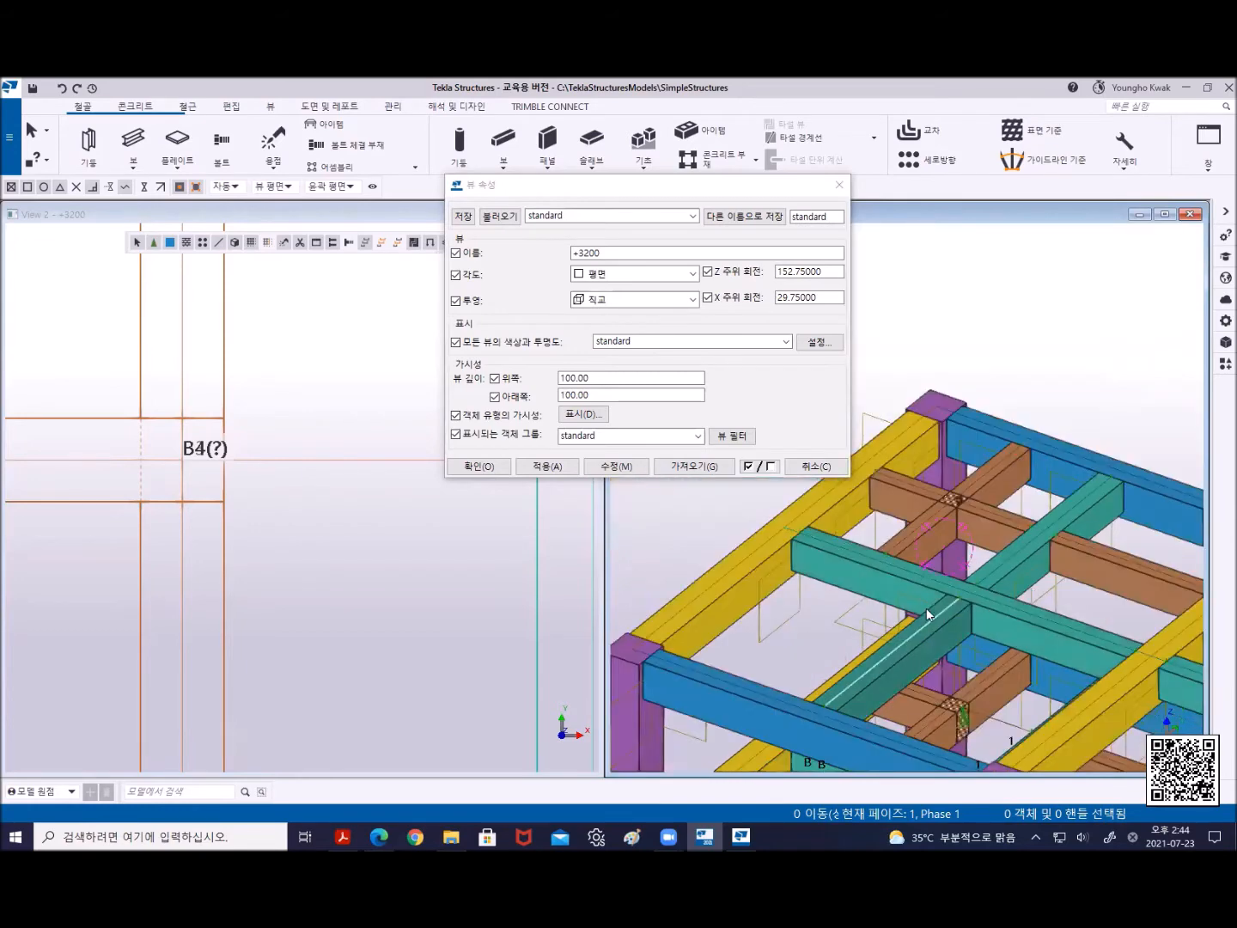
scroll(873, 539, "up", 3)
scroll(873, 539, "up", 4)
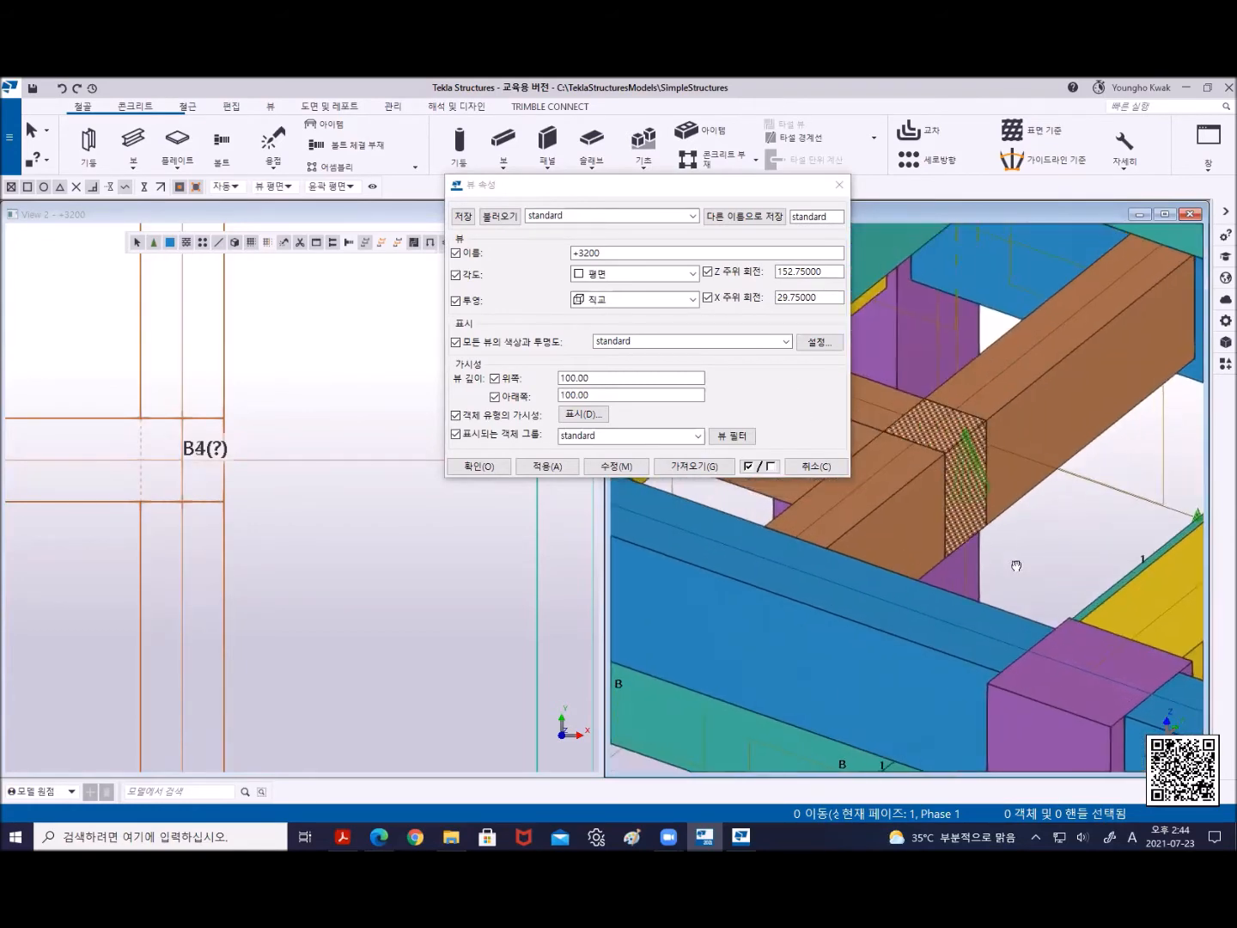
left_click(962, 559)
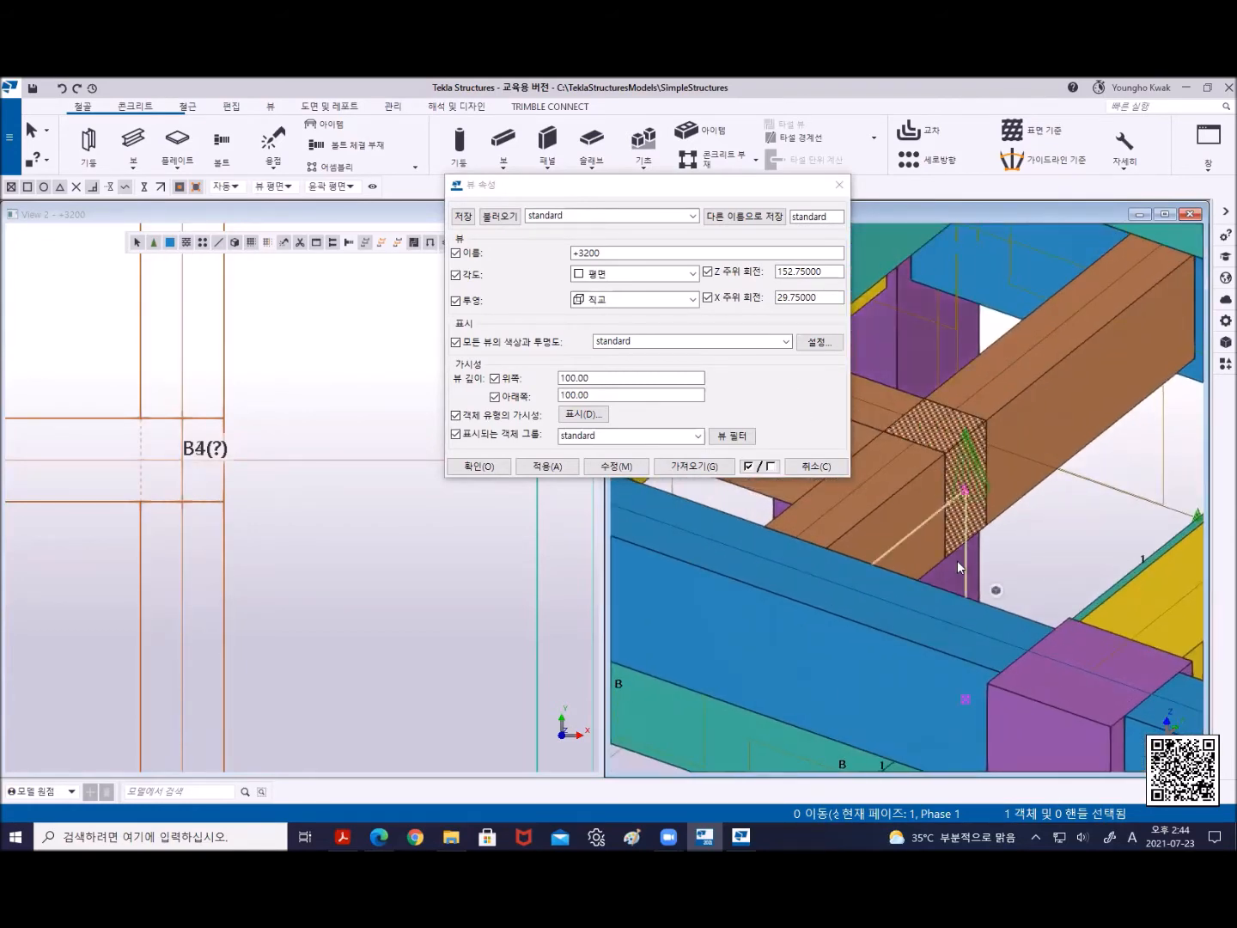
key("Delete")
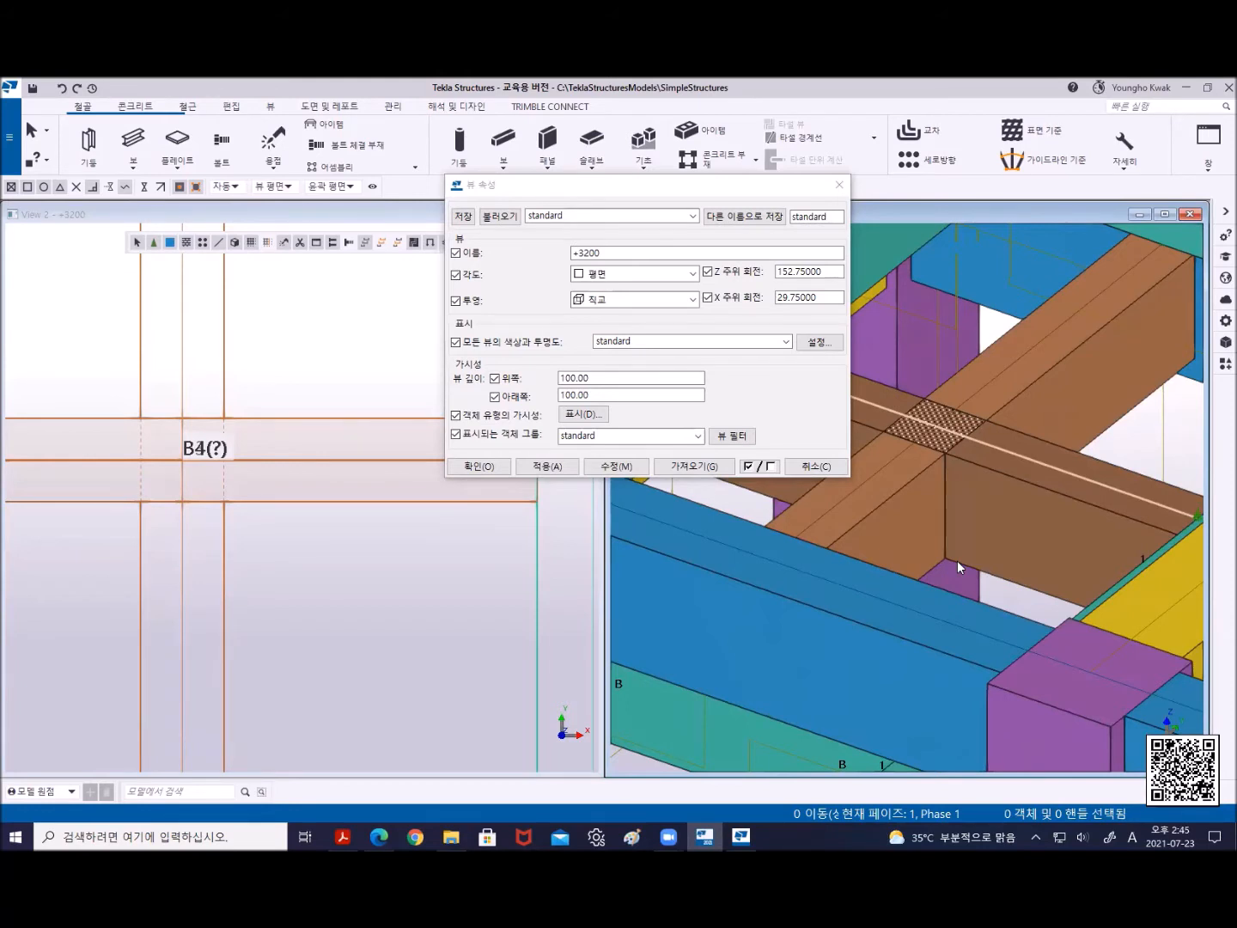
key("ctrl+z")
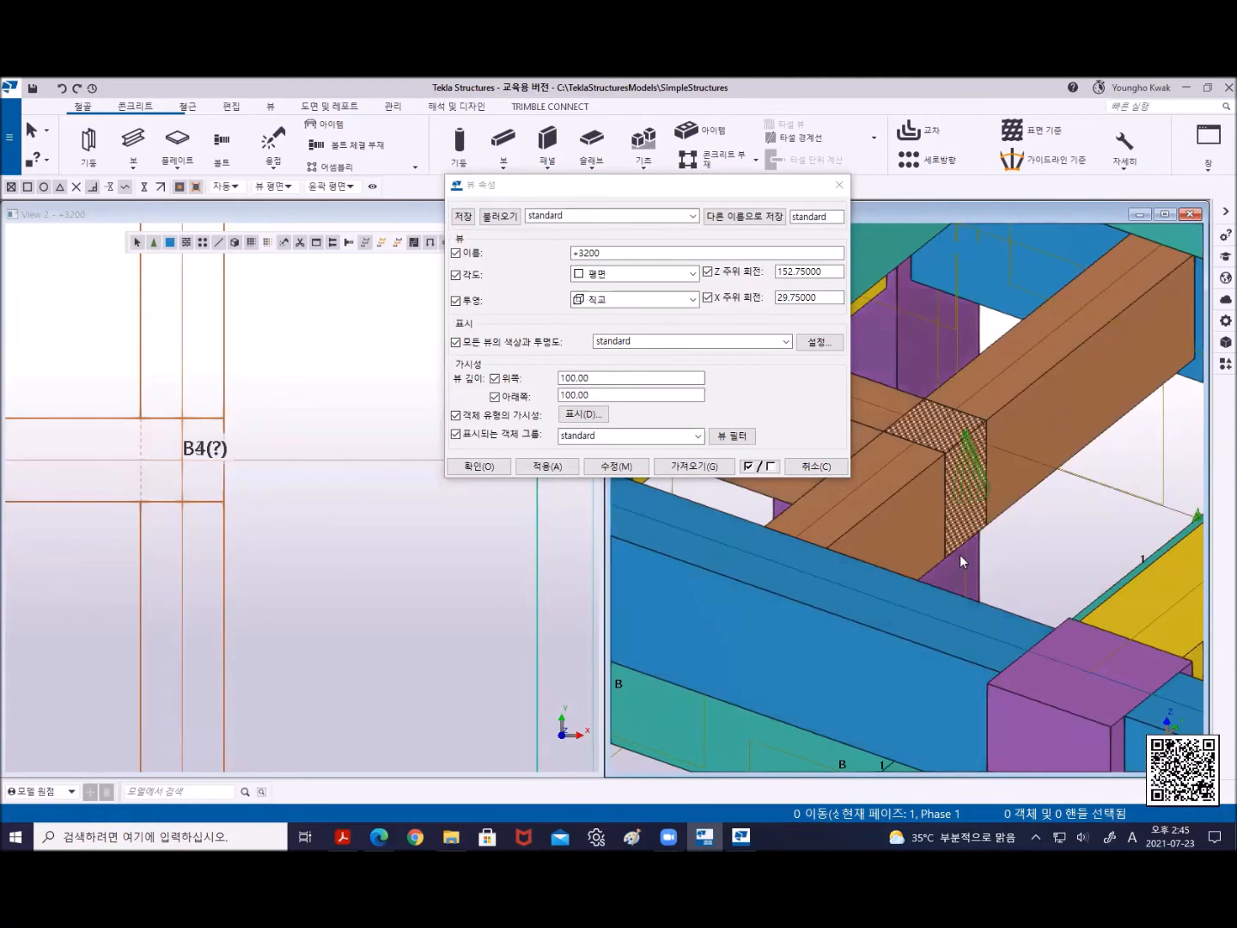
Select the fitting at the lower brown beam crossing again and close the view properties dialog
left_click(964, 554)
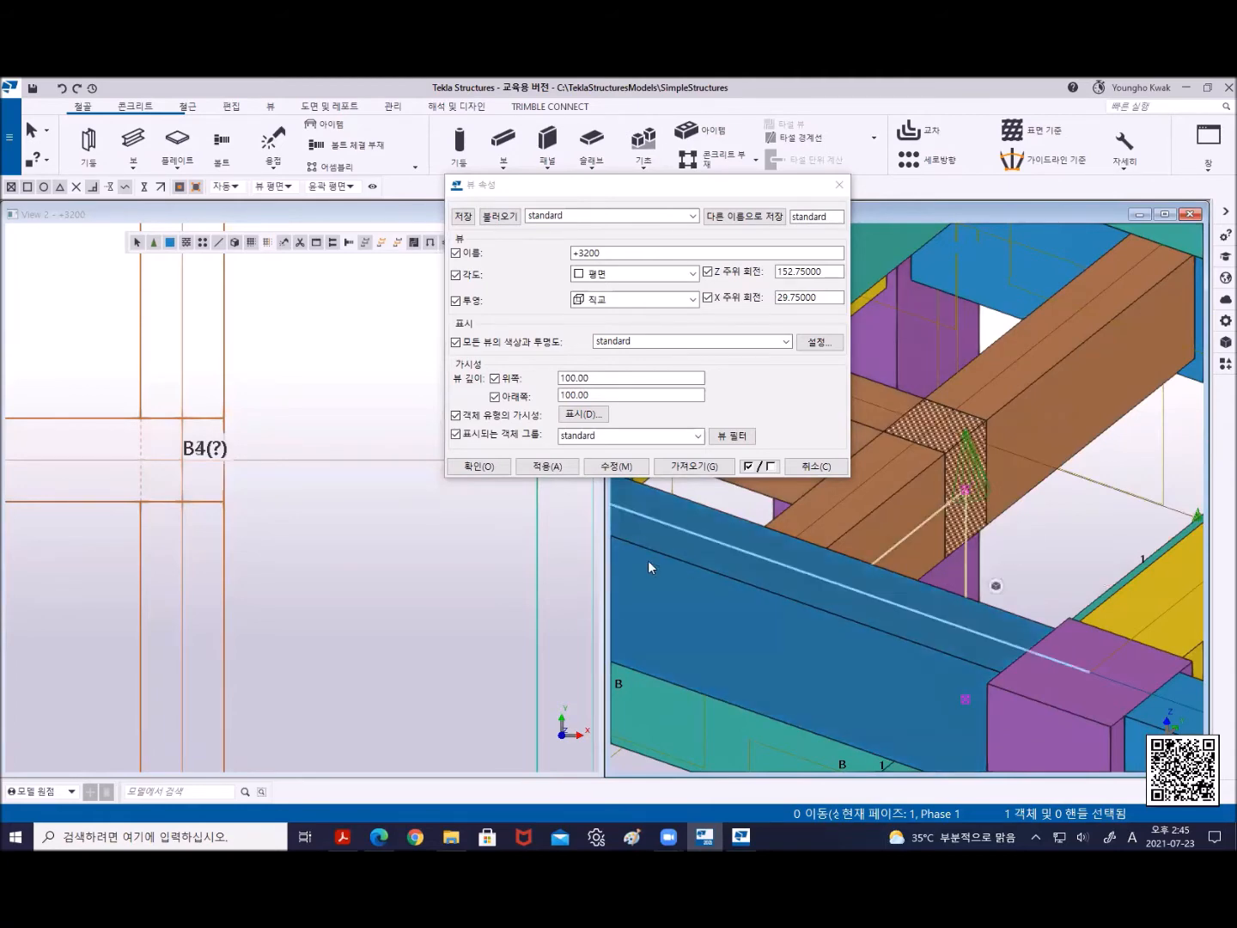
middle_click_drag(949, 554, 930, 443)
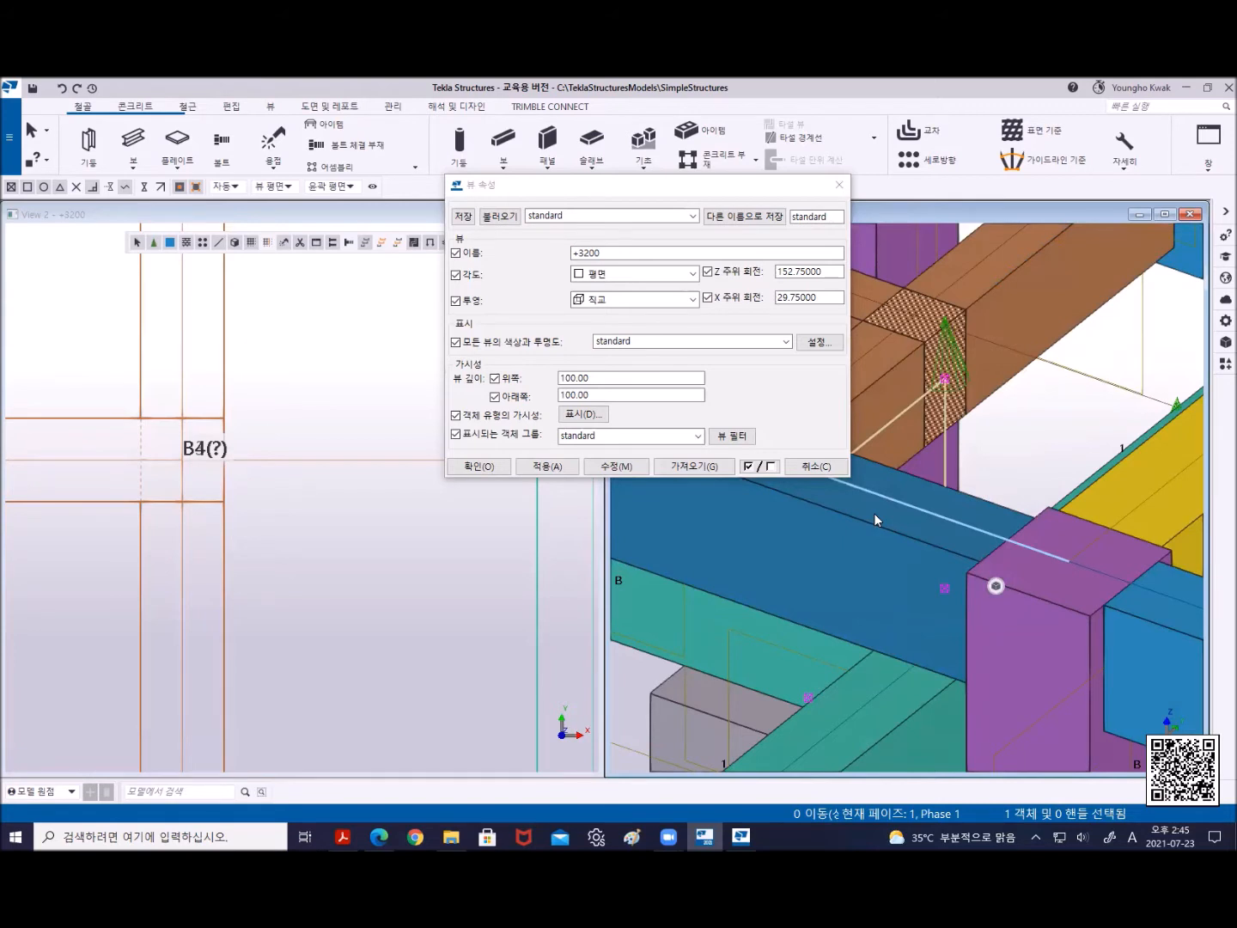
middle_click_drag(916, 512, 1007, 446)
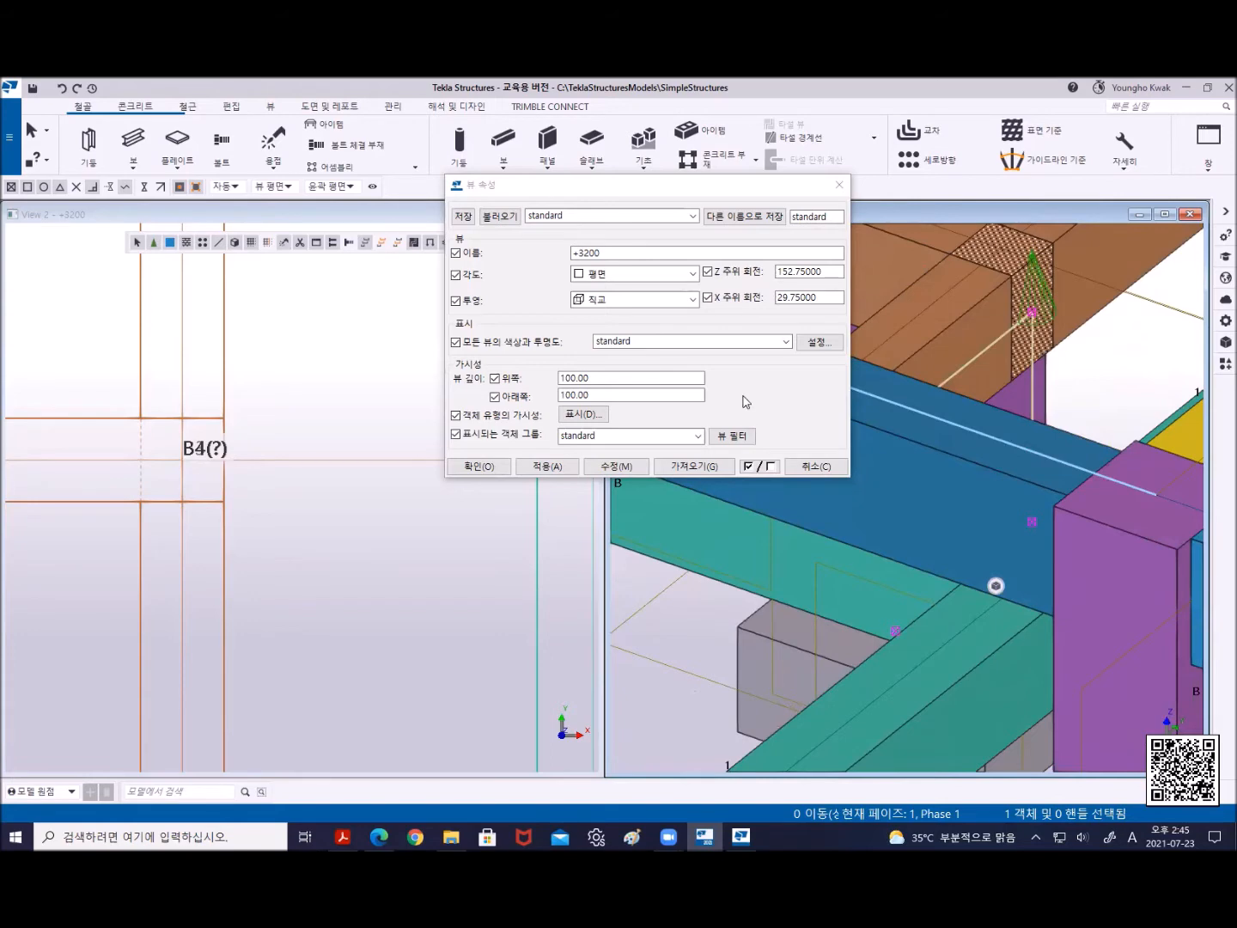
left_click(840, 184)
Create a 6000 mm steel beam between the ends of grid lines 3 and 4, outside grid line A in the +3200 plan
scroll(390, 610, "down", 6)
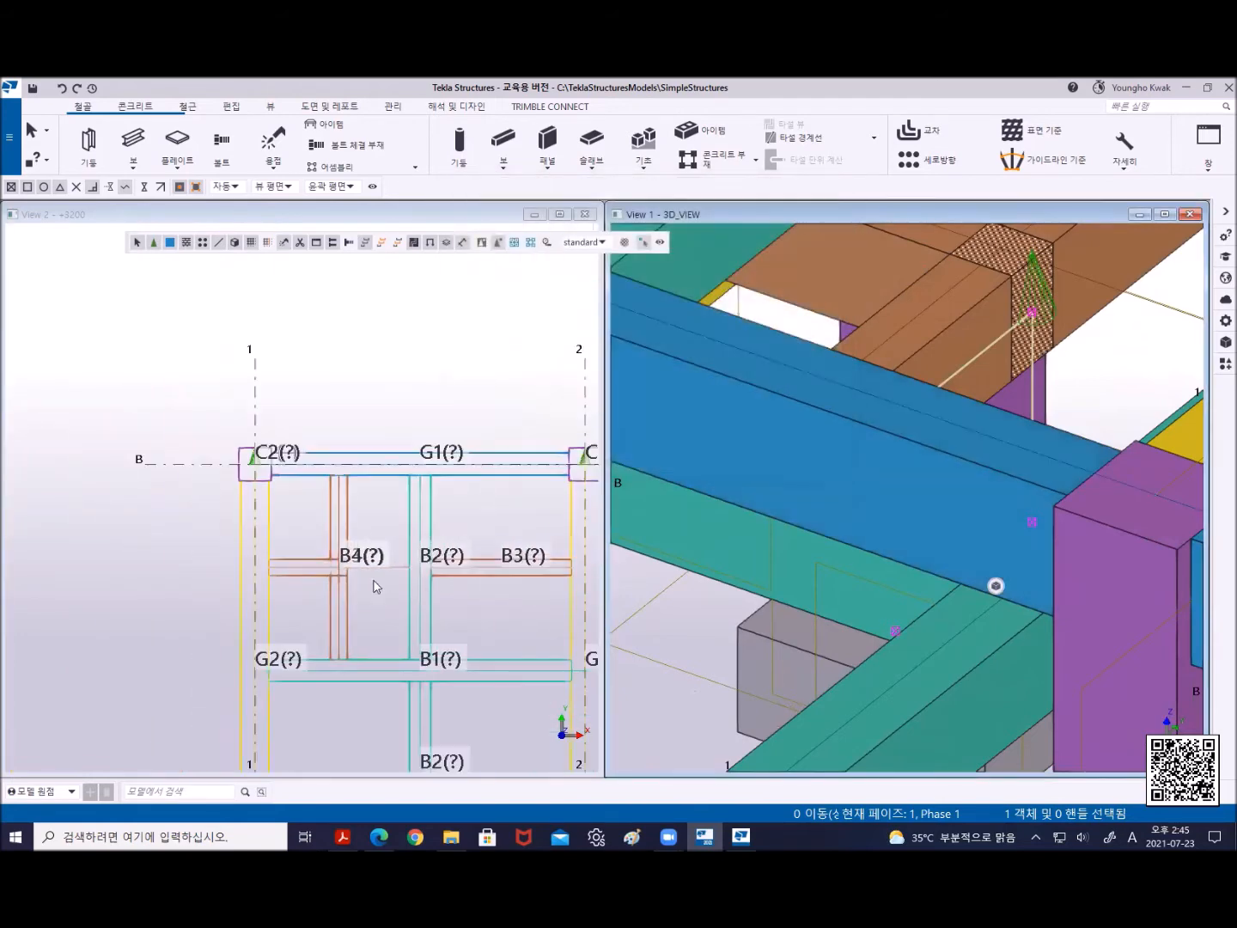
scroll(367, 503, "up", 5)
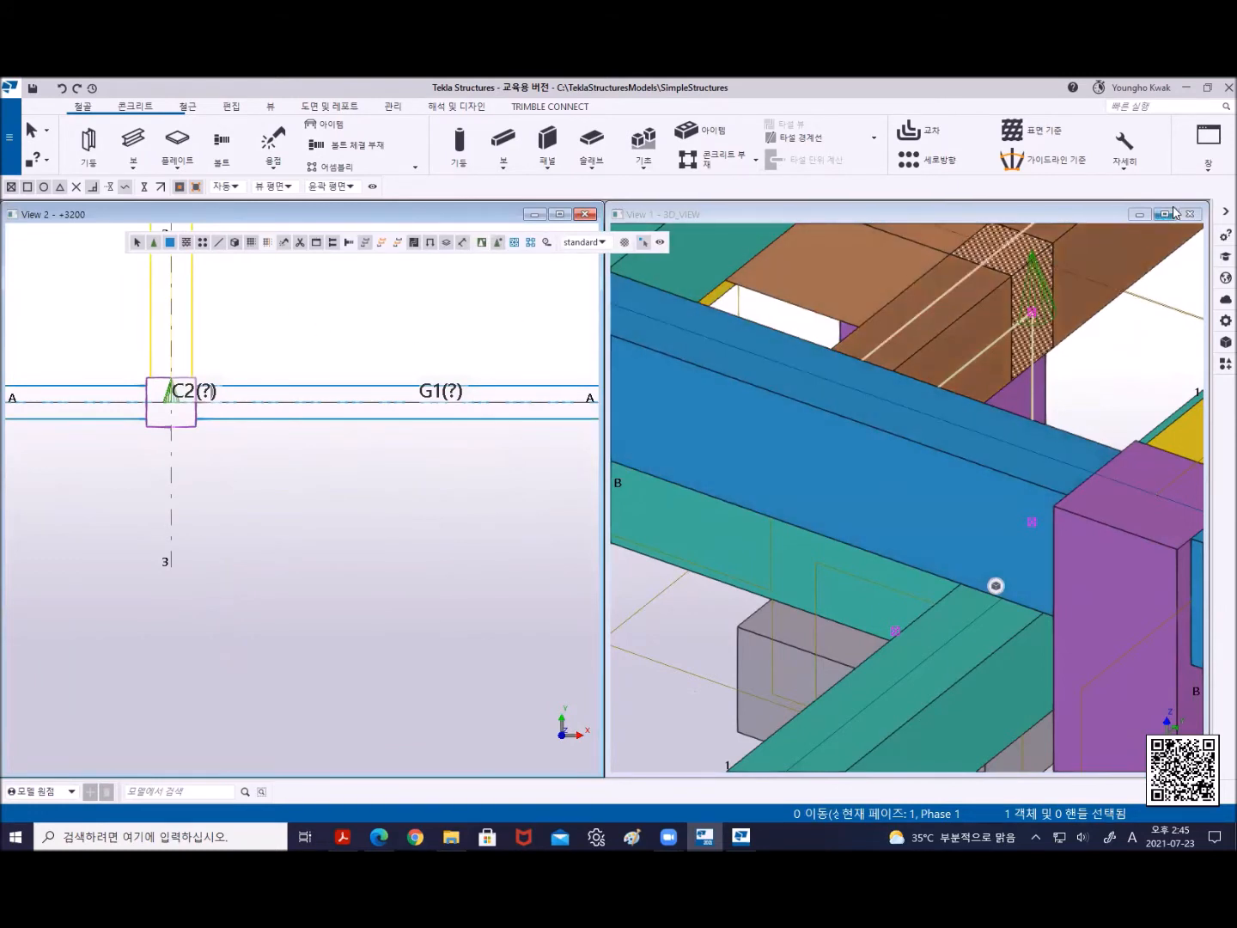
middle_click_drag(305, 477, 275, 354)
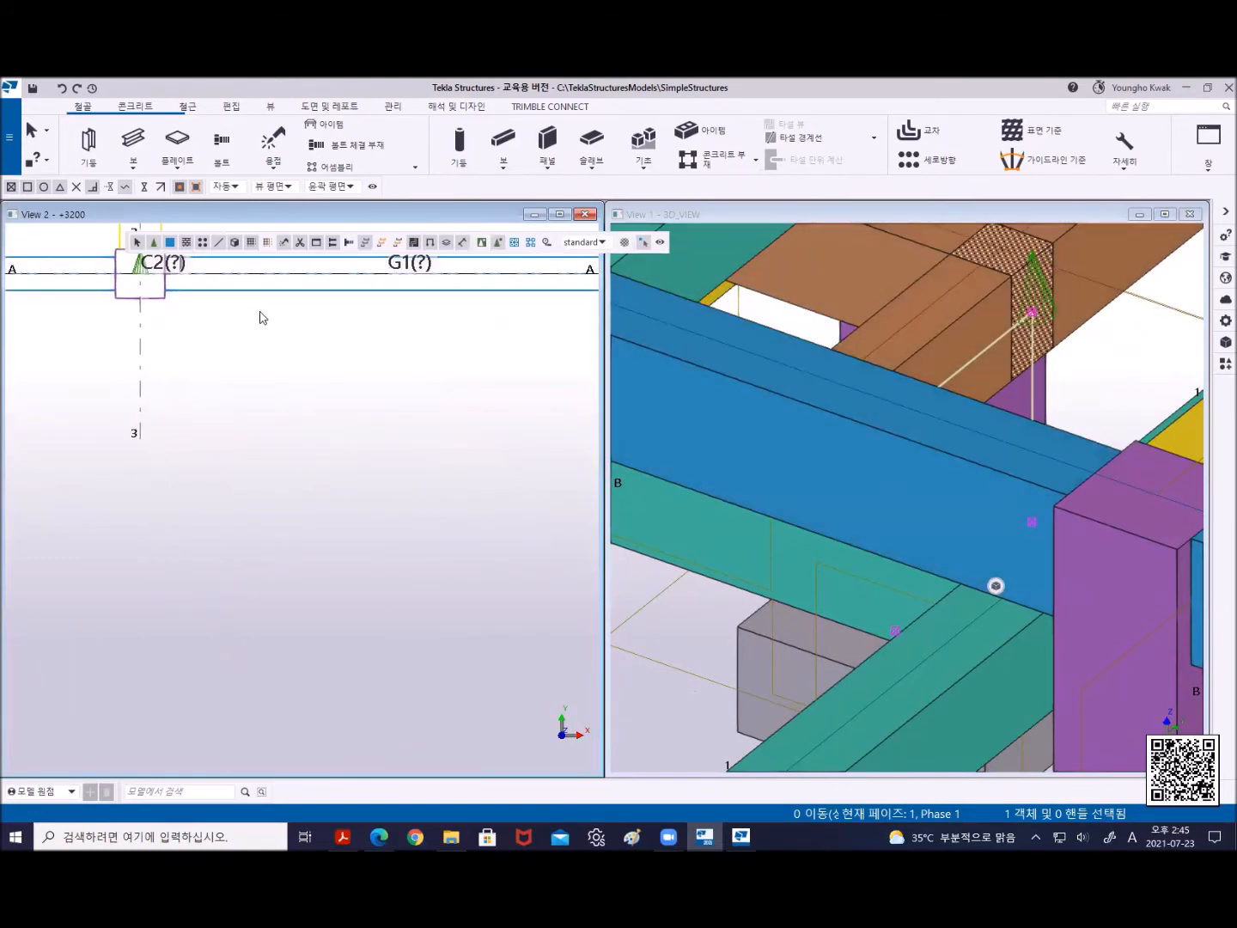
left_click(85, 112)
left_click(133, 139)
left_click(140, 436)
middle_click_drag(326, 455, 427, 462)
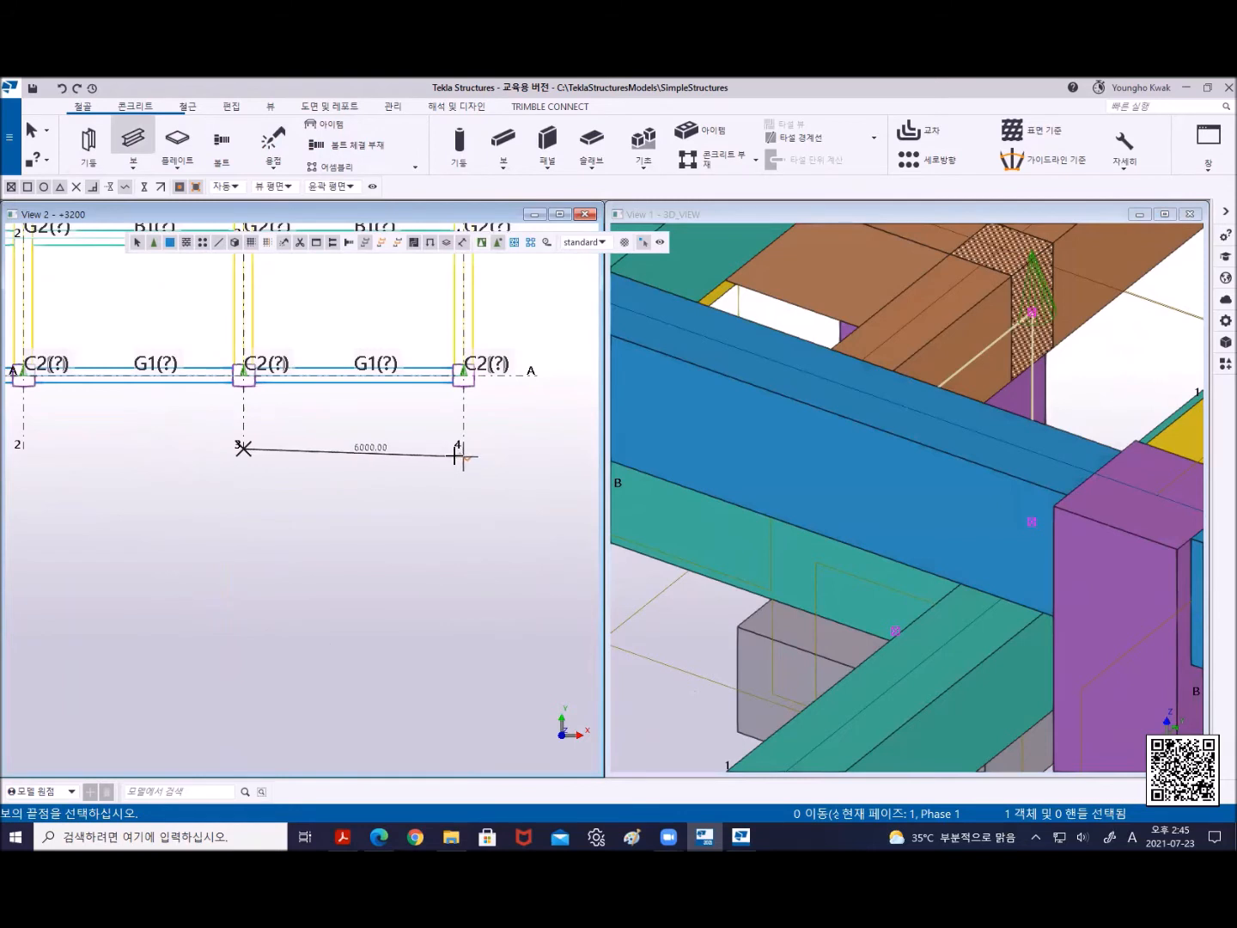
left_click(461, 446)
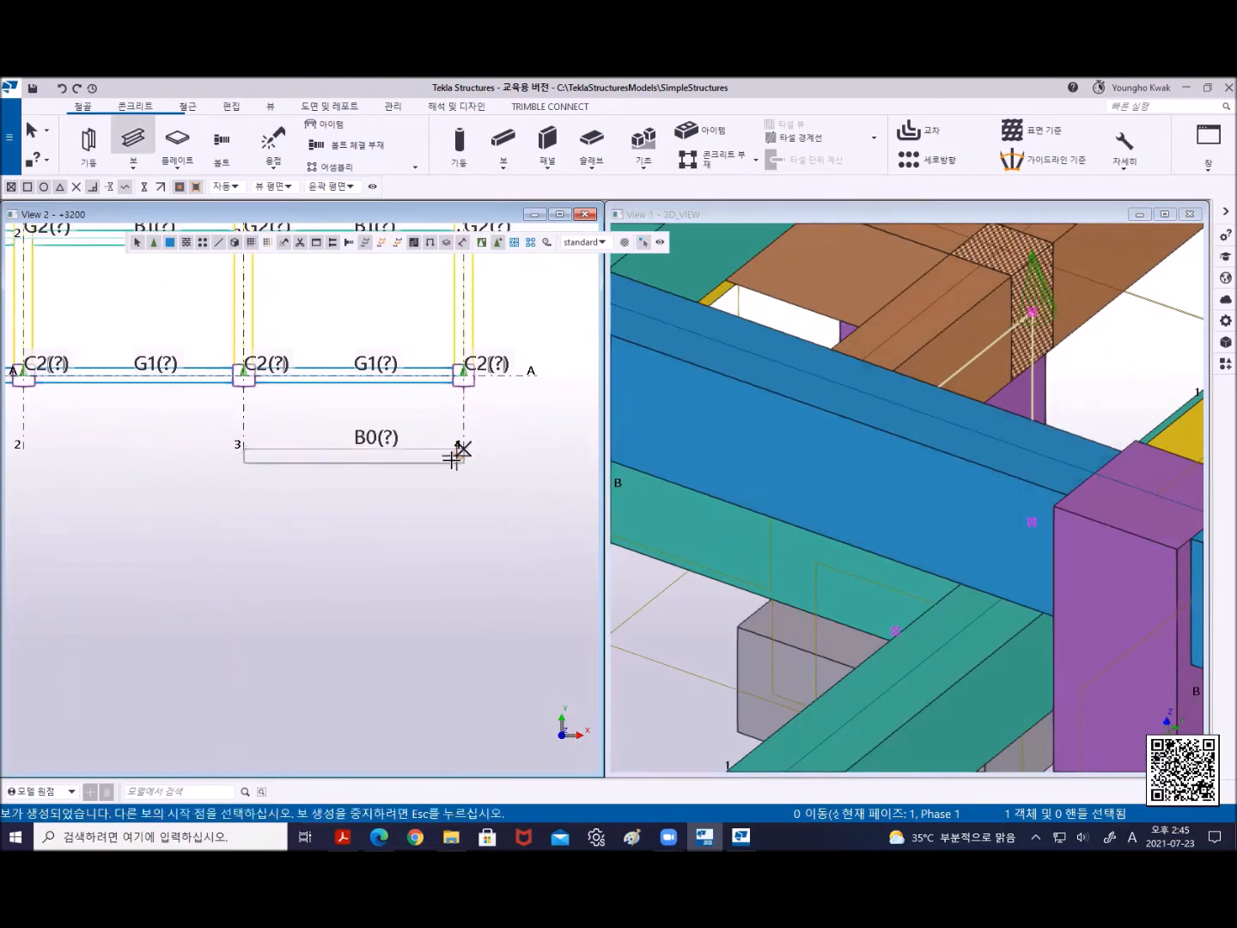
right_click(157, 434)
left_click(189, 444)
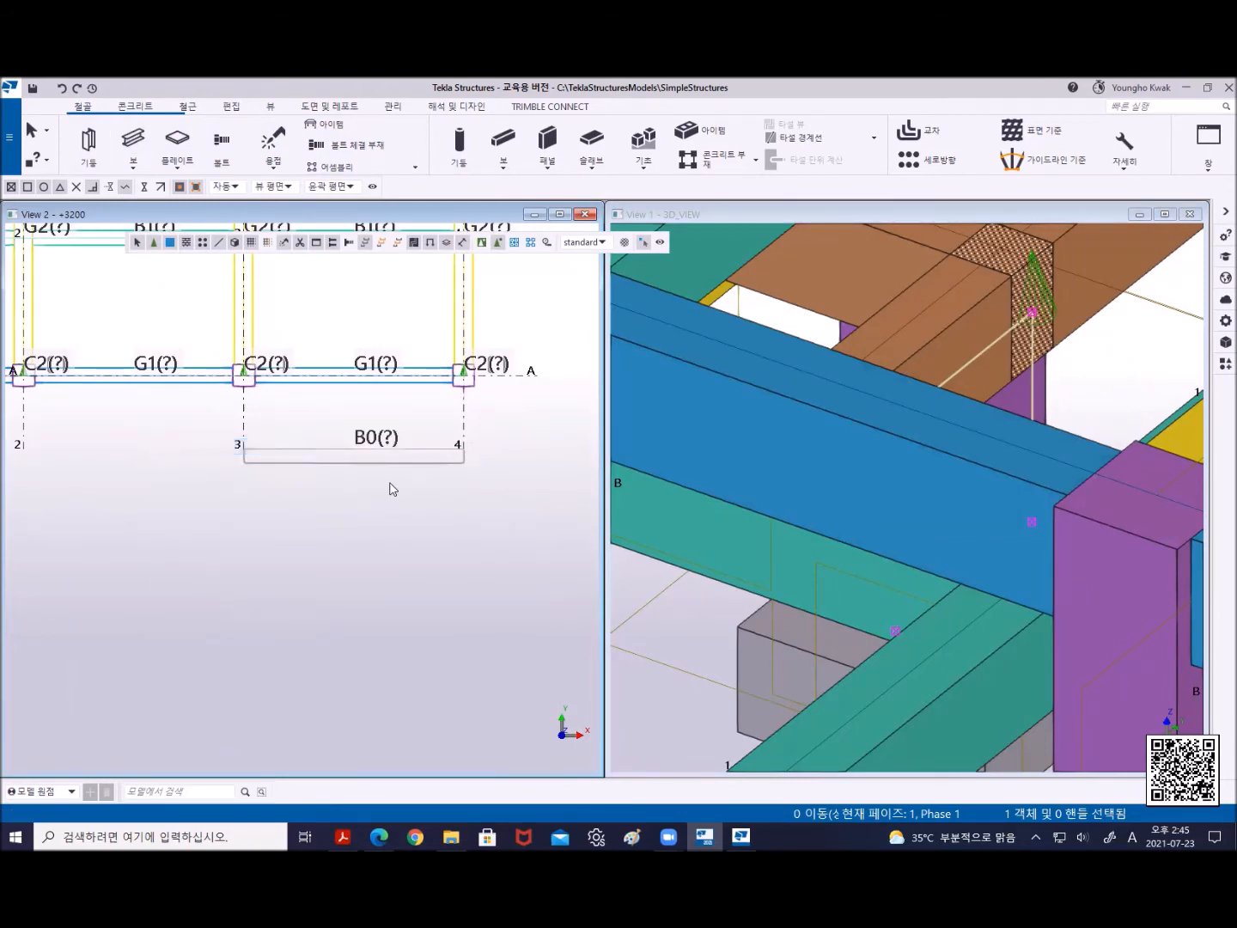
Show the parts in the +3200 view as rendered and return them to wireframe
scroll(397, 477, "up", 5)
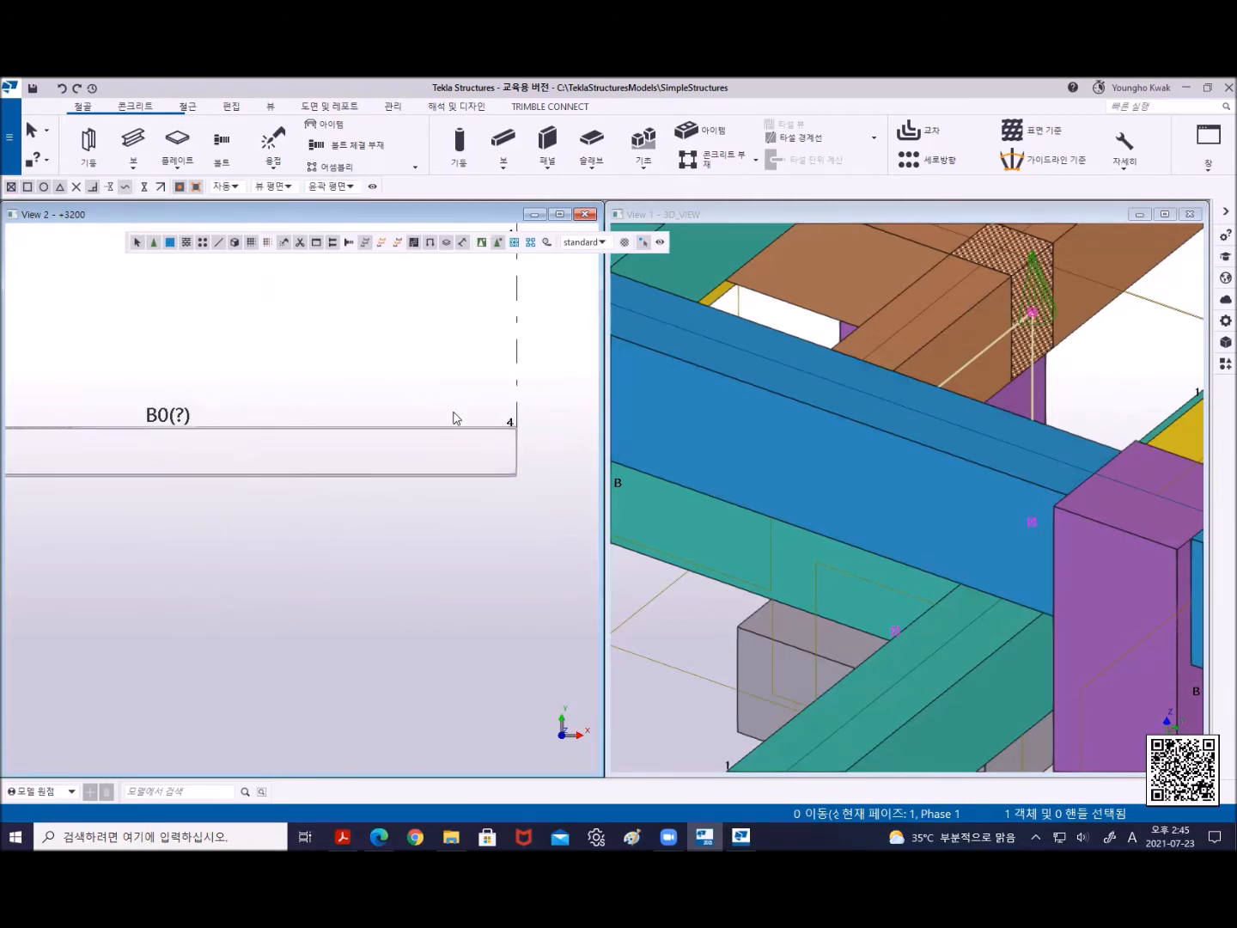
left_click(271, 106)
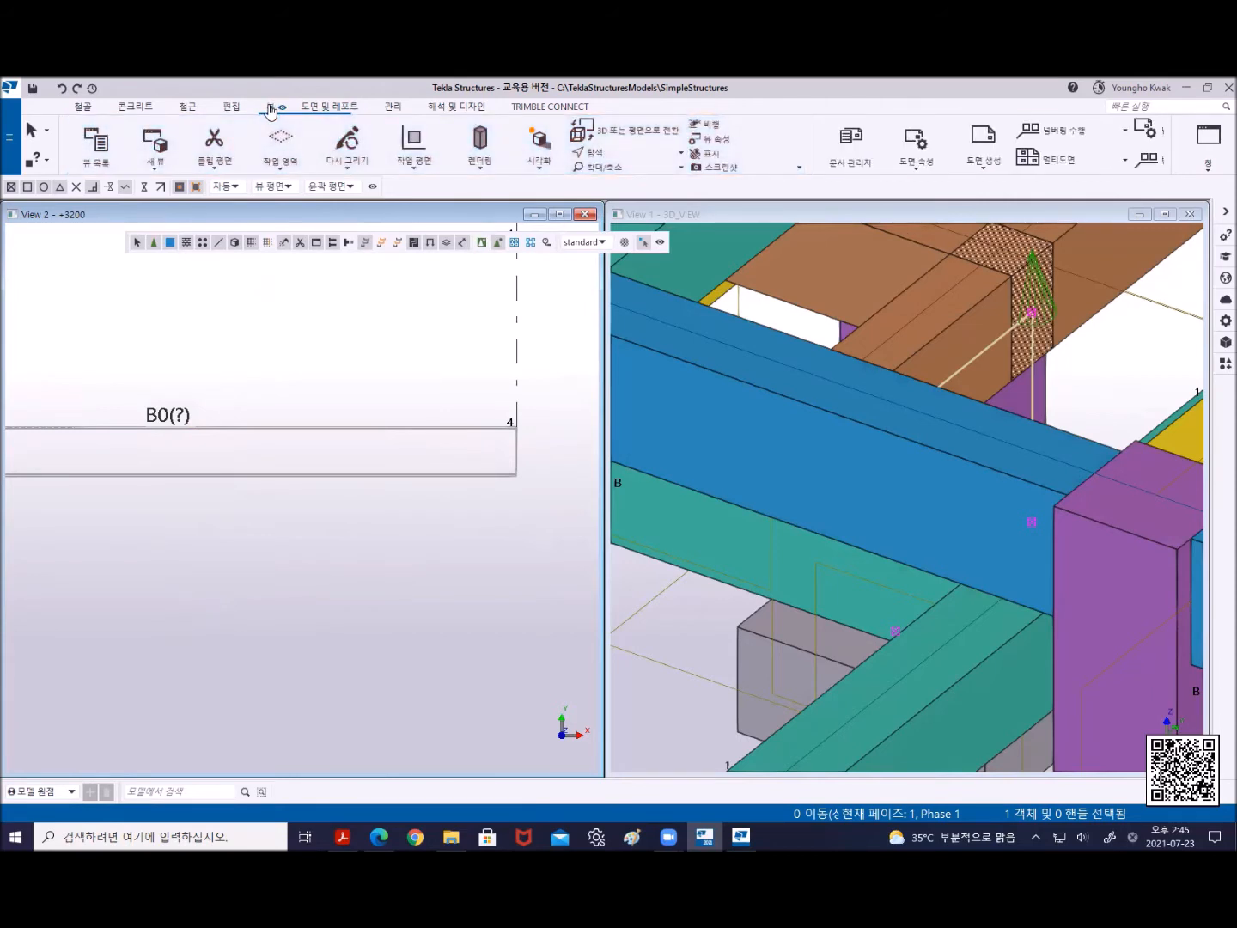
left_click(479, 164)
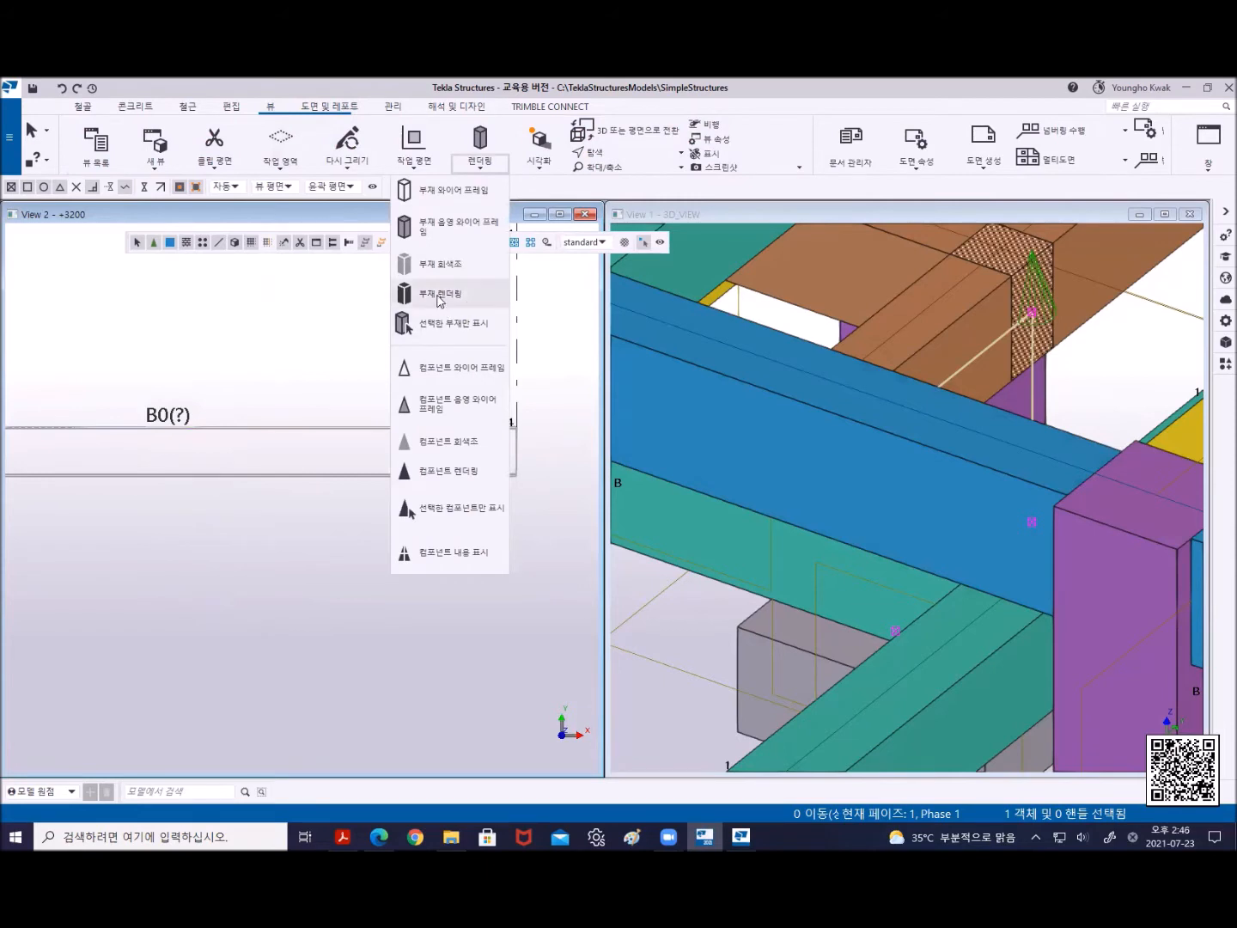
left_click(444, 296)
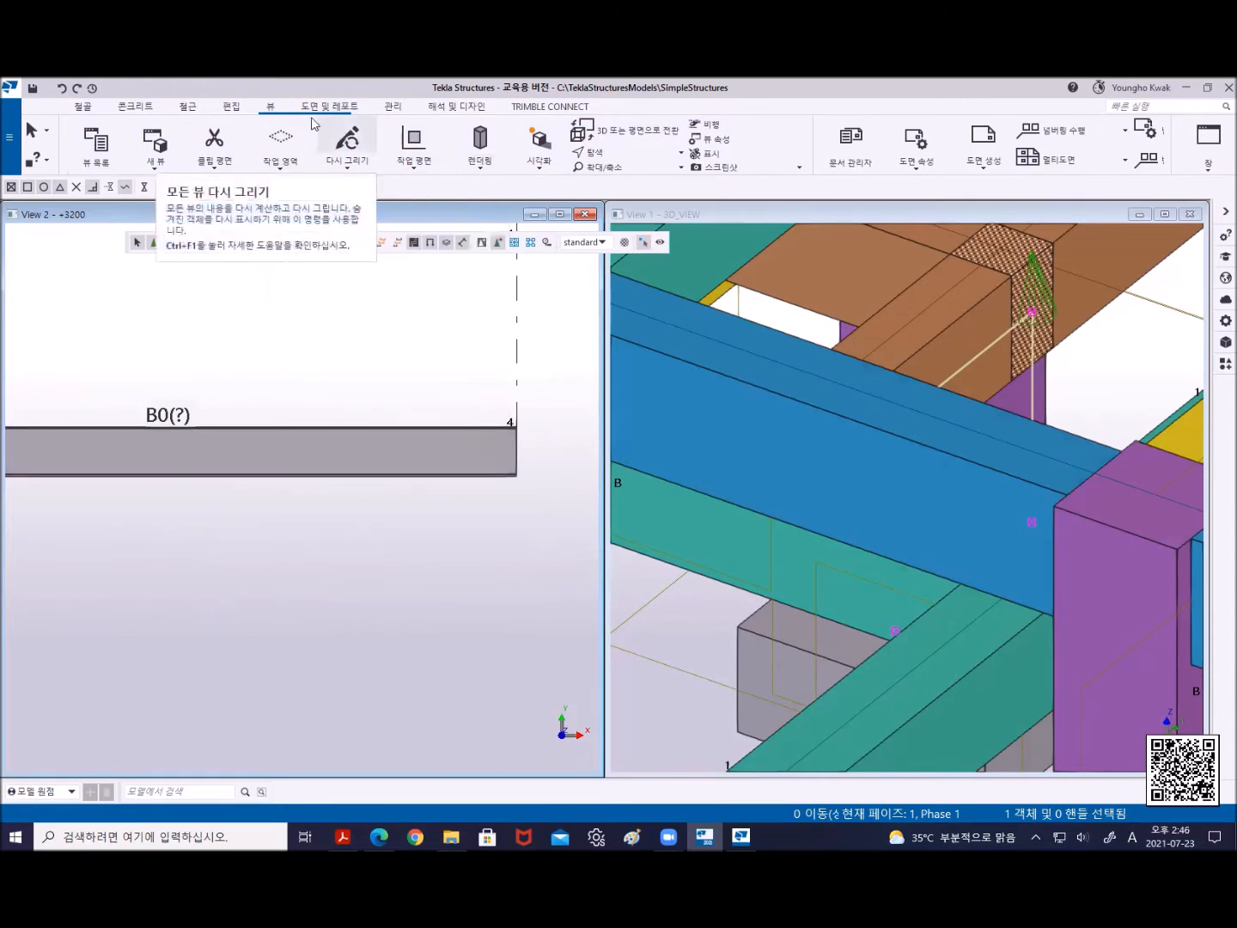
left_click(475, 166)
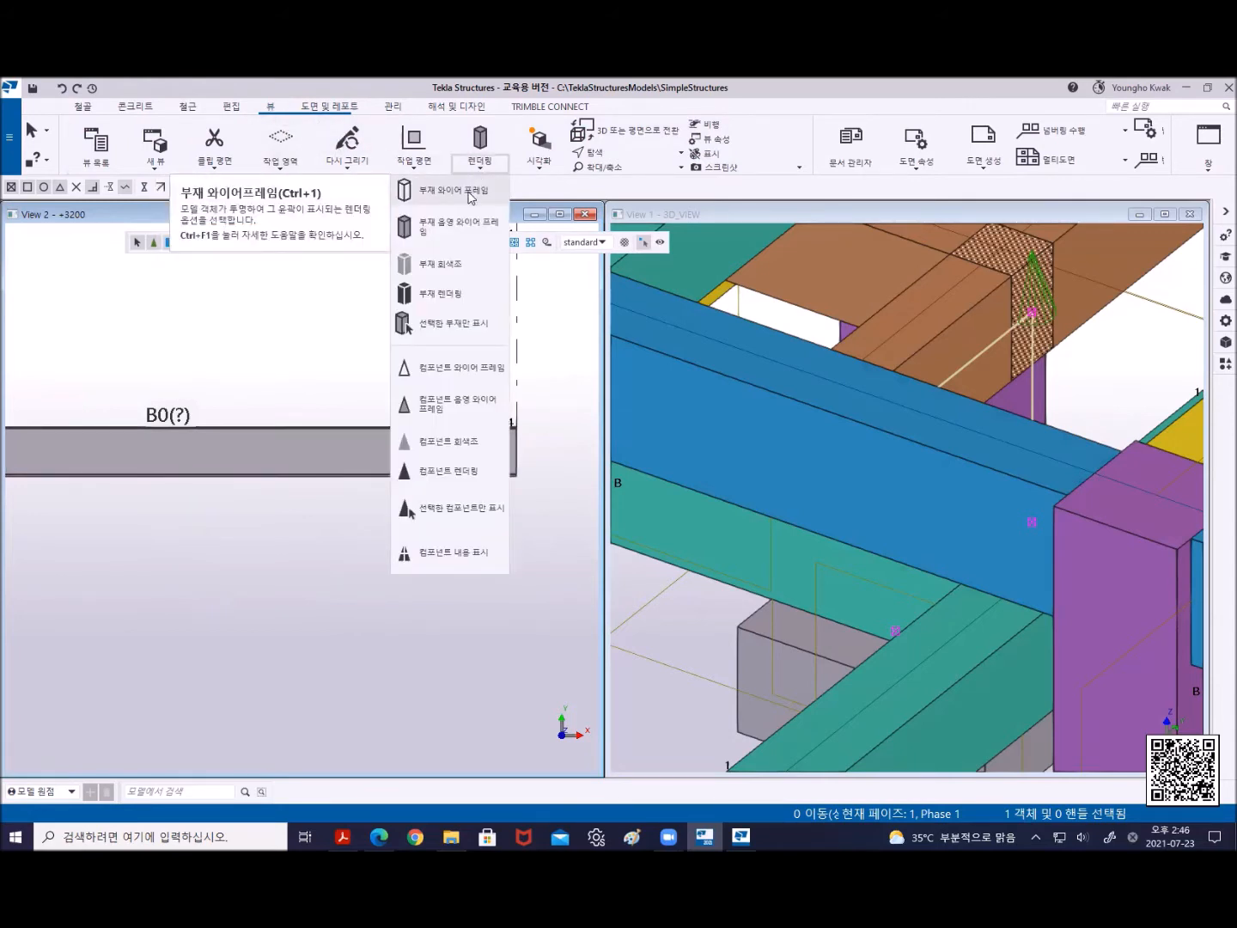
left_click(470, 197)
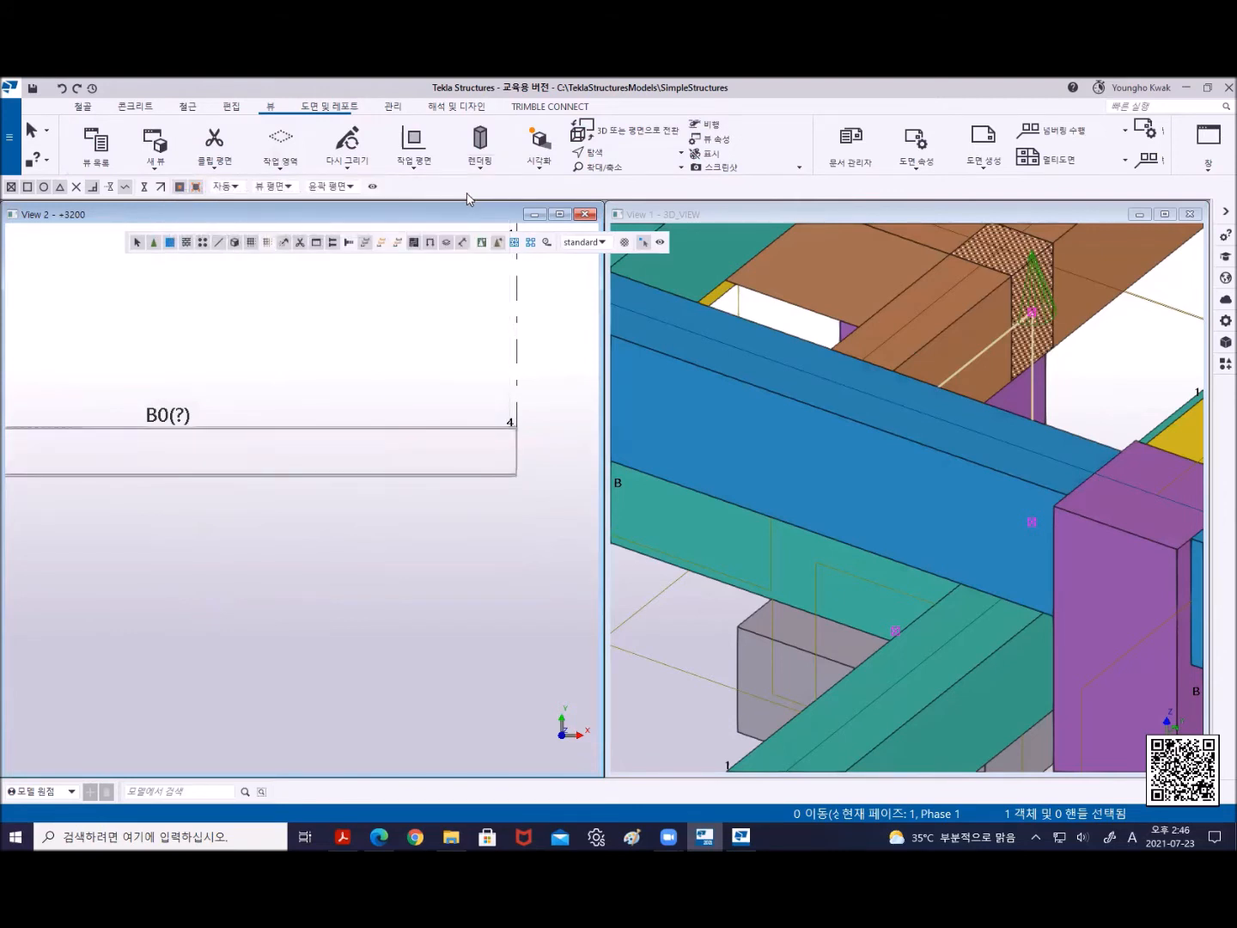
Compare the grayscale, rendered, selected-parts-only and shaded wireframe displays of the new steel beam, ending with wireframe
key("ctrl+3")
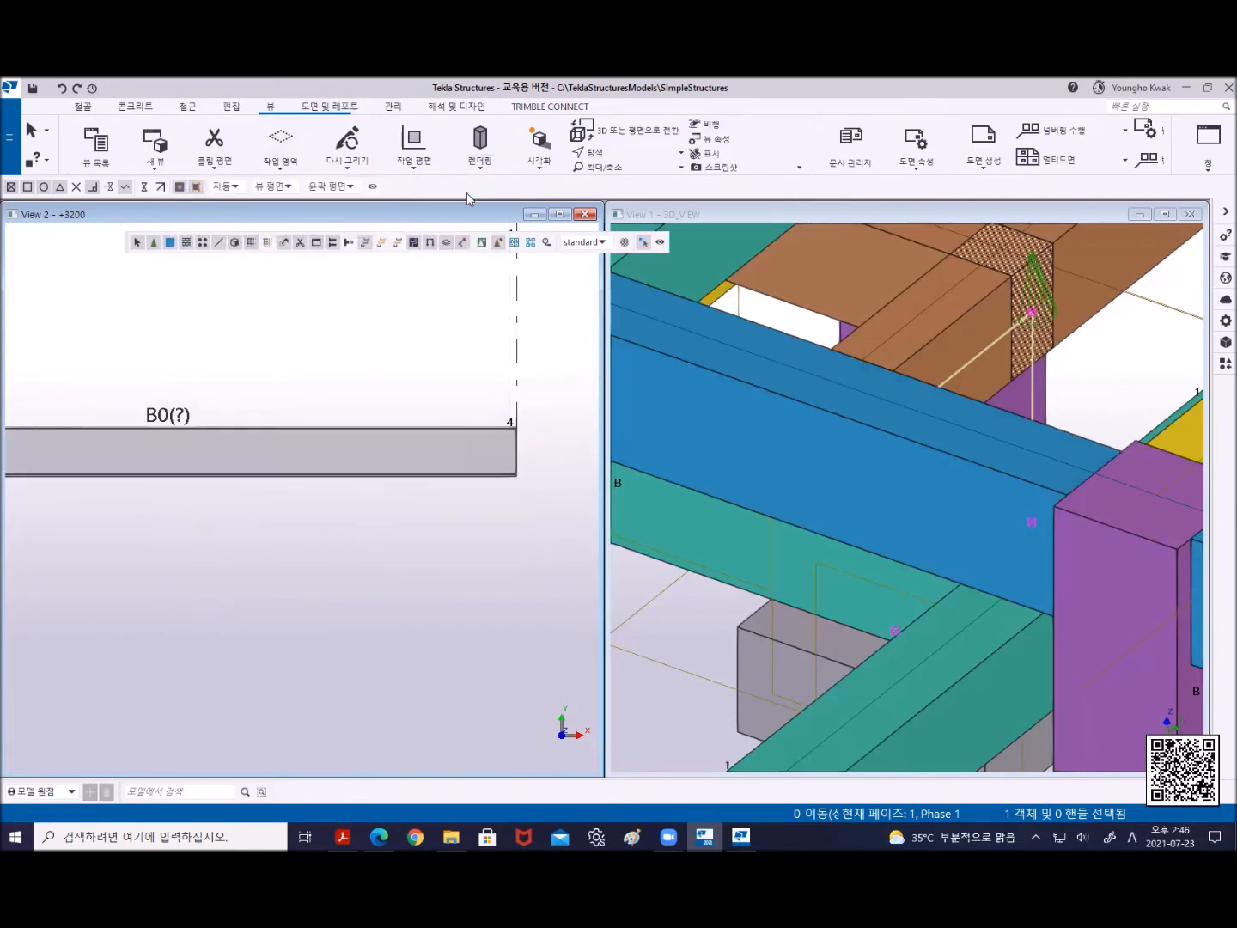
key("ctrl+3")
key("ctrl+4")
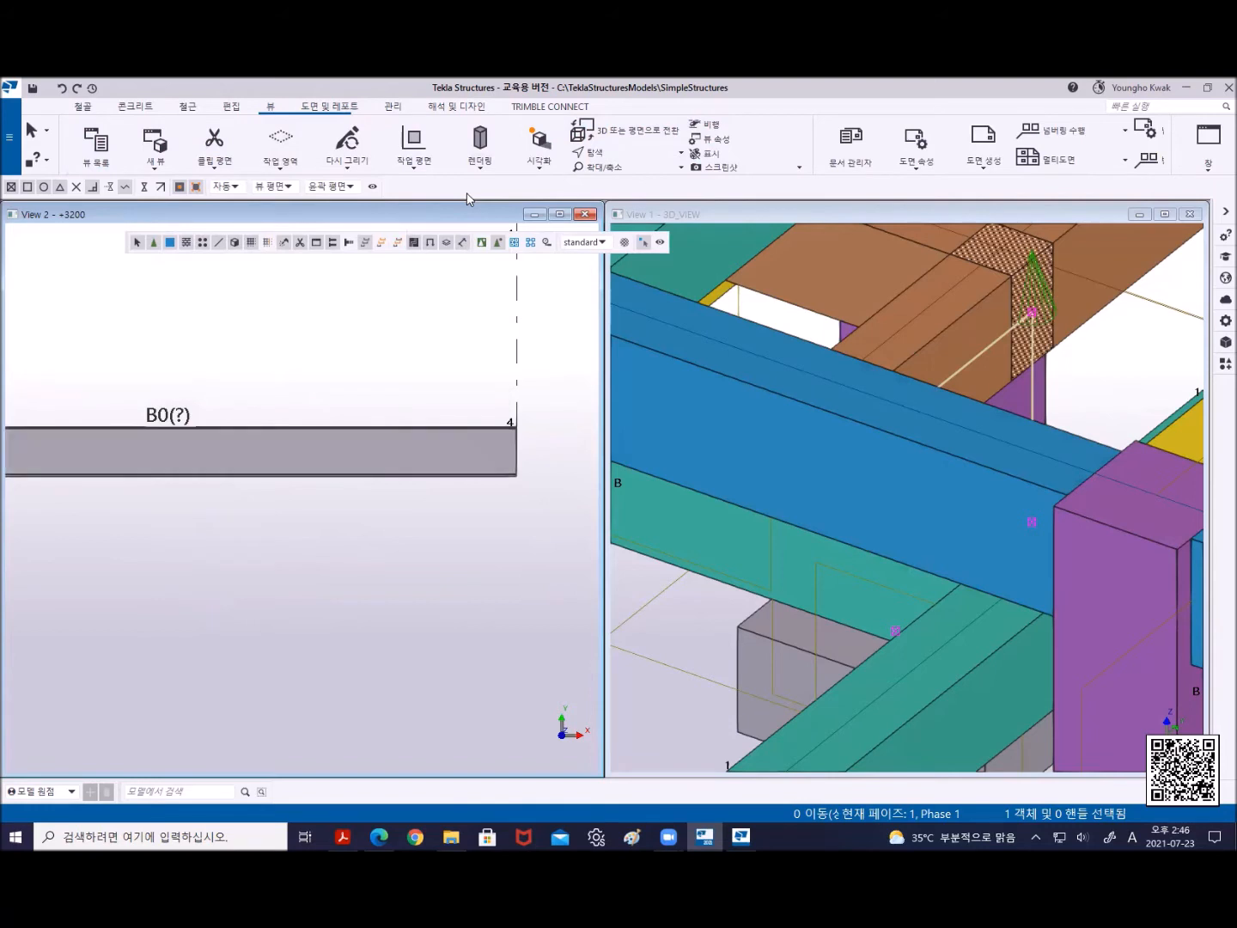
key("ctrl+5")
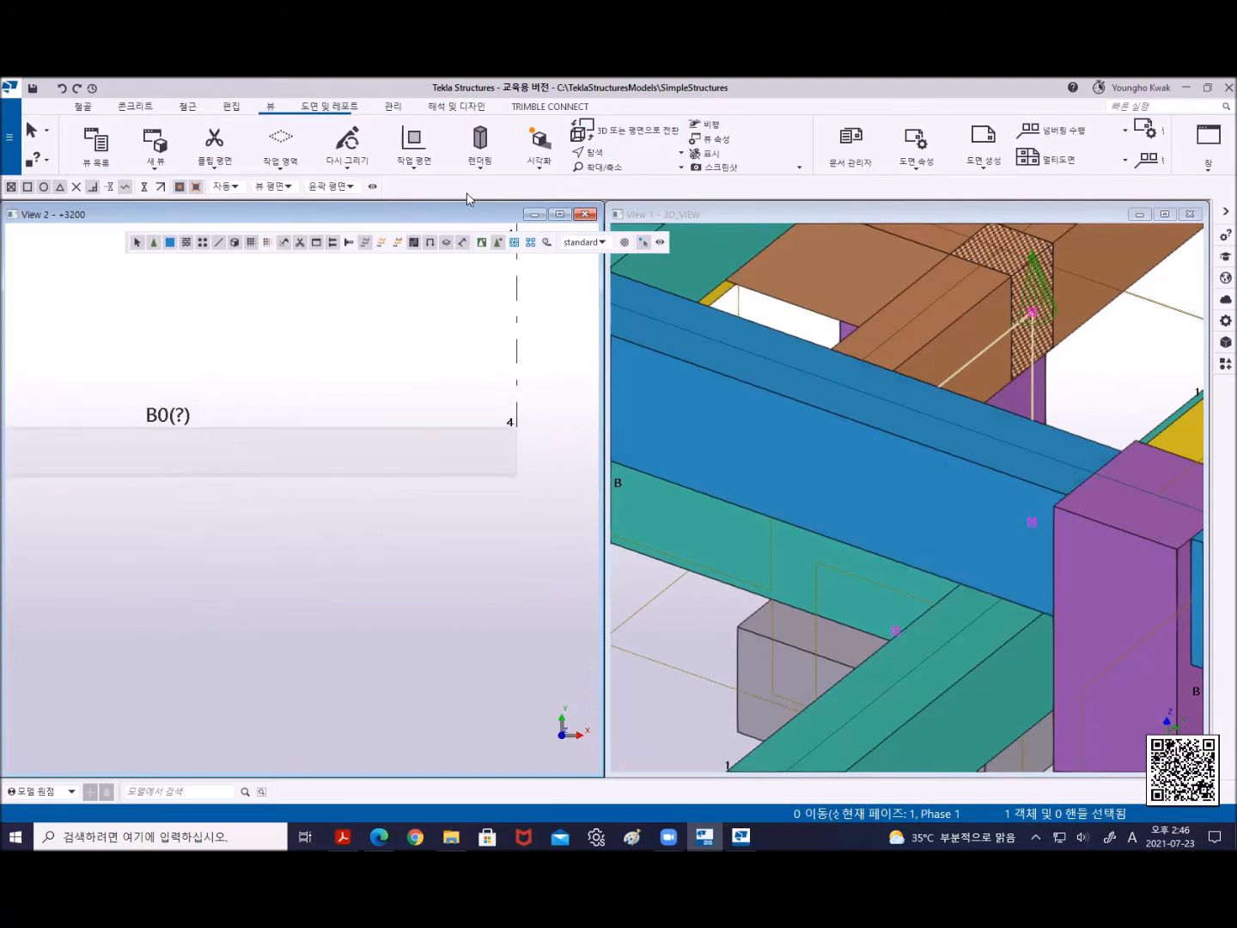
key("ctrl+4")
key("ctrl+3")
key("ctrl+2")
key("ctrl+1")
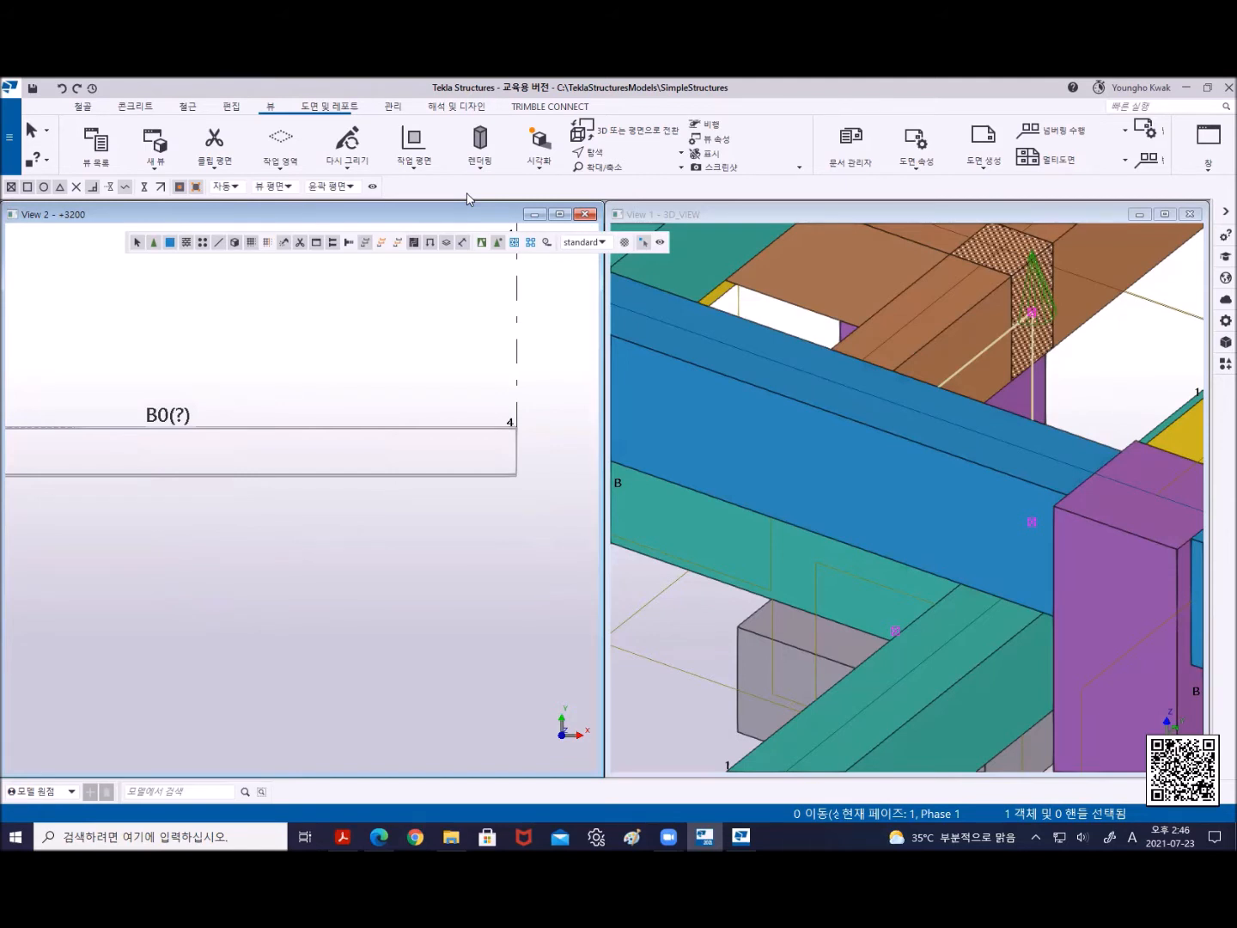
Zoom out to the whole frame with the new steel beam and maximize the 3D view
scroll(813, 331, "down", 5)
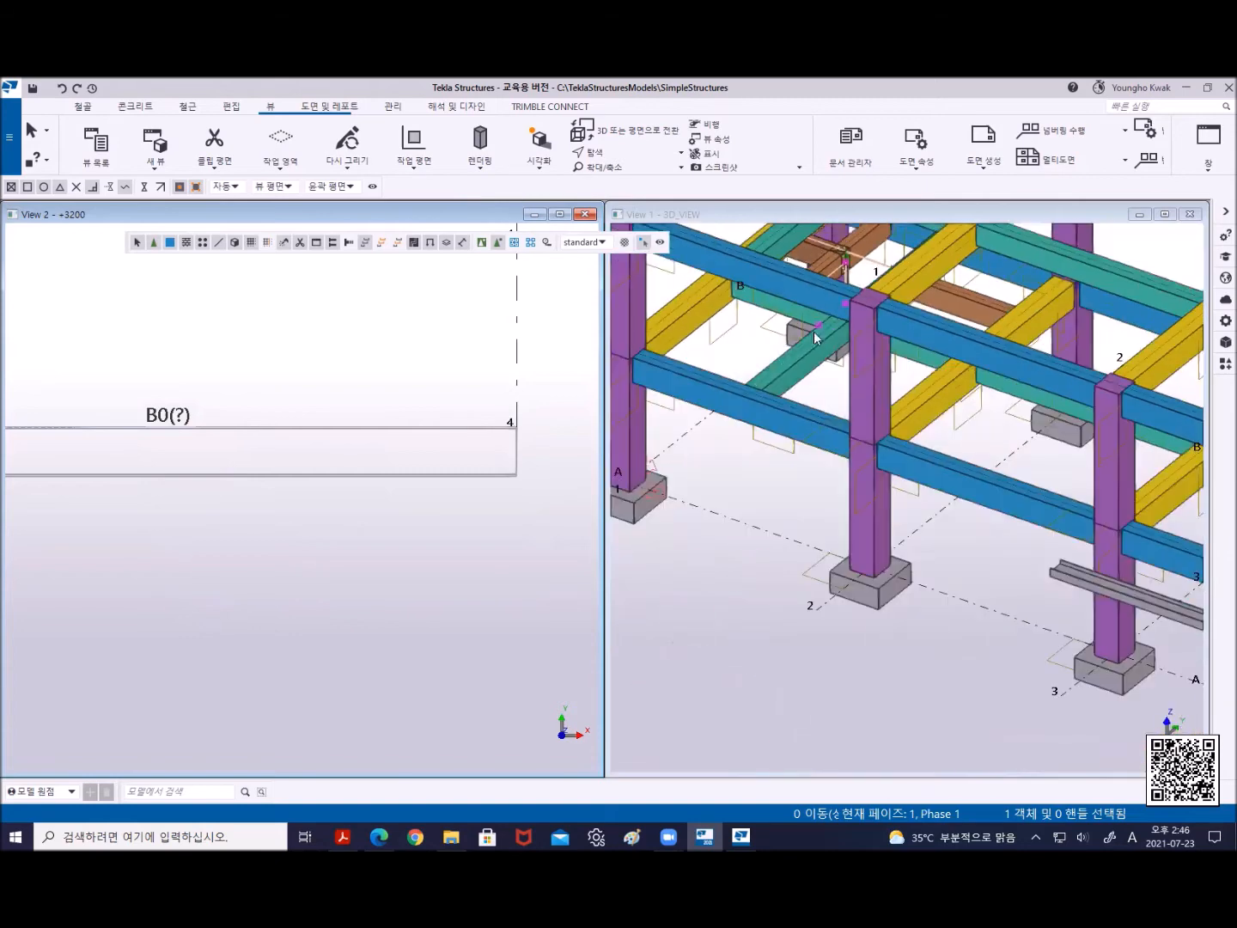
left_click(1166, 215)
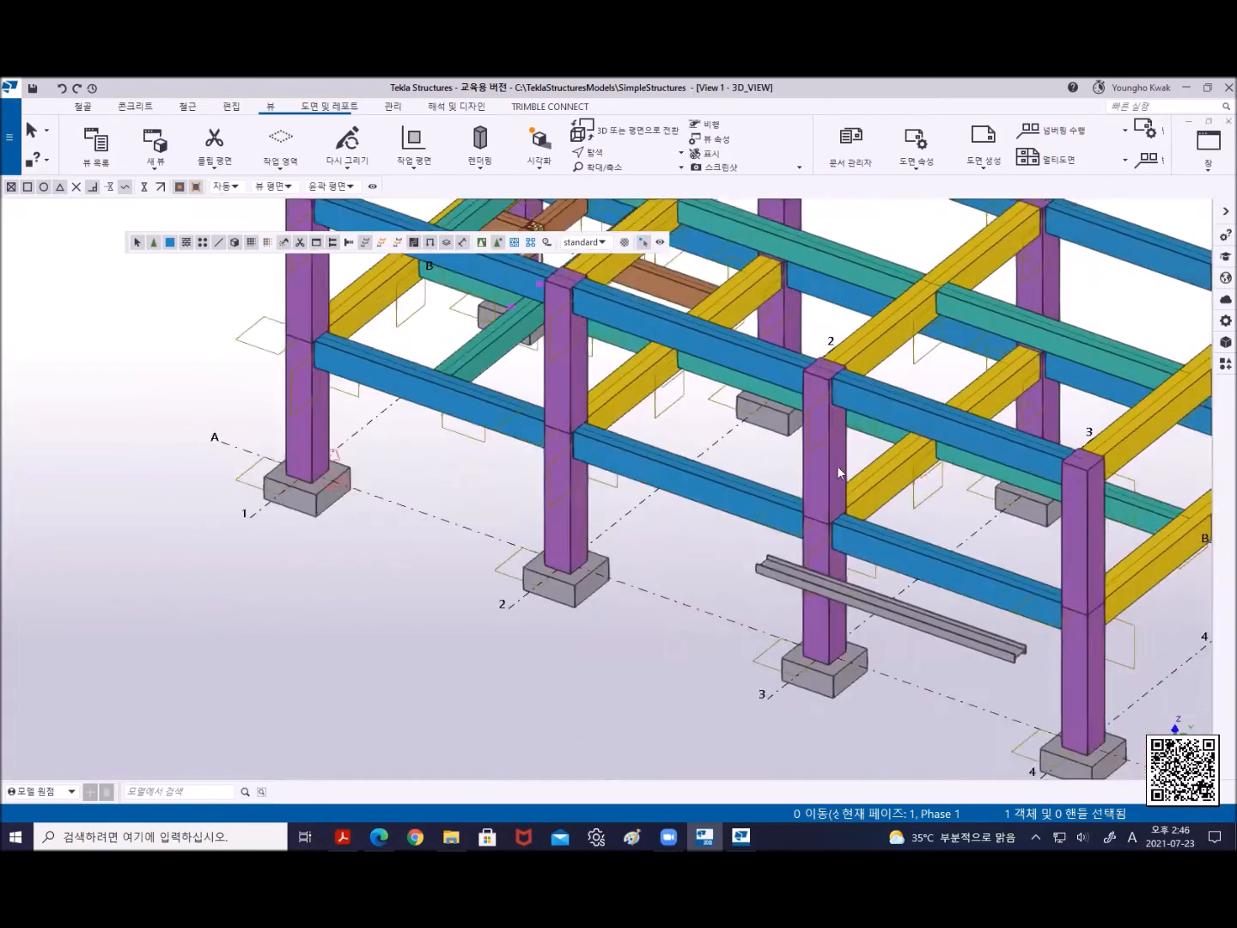
Compare the wireframe, shaded wireframe, grayscale, rendered and selected-parts-only displays on the whole 3D frame
scroll(836, 465, "down", 5)
middle_click_drag(534, 570, 625, 441)
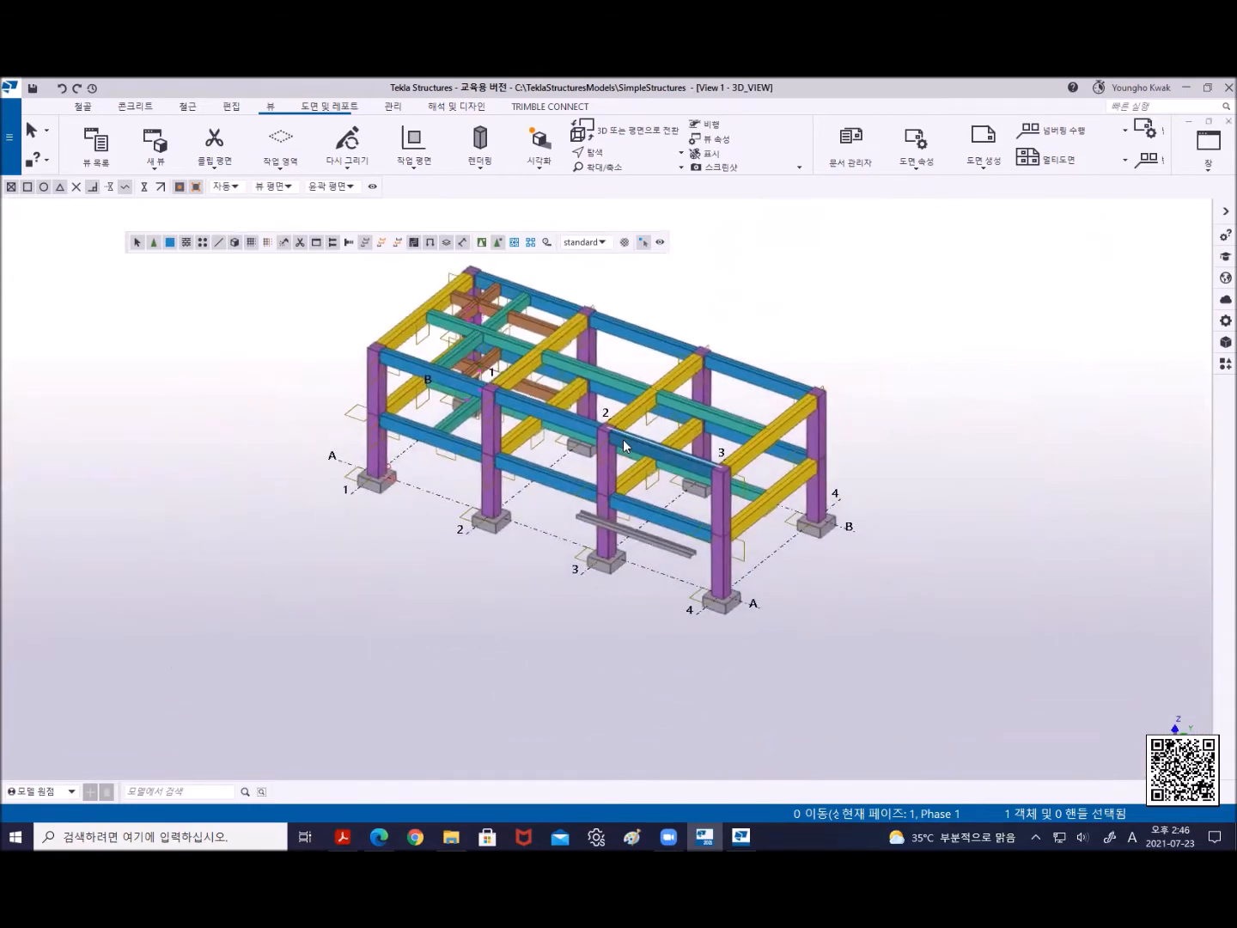
key("ctrl+1")
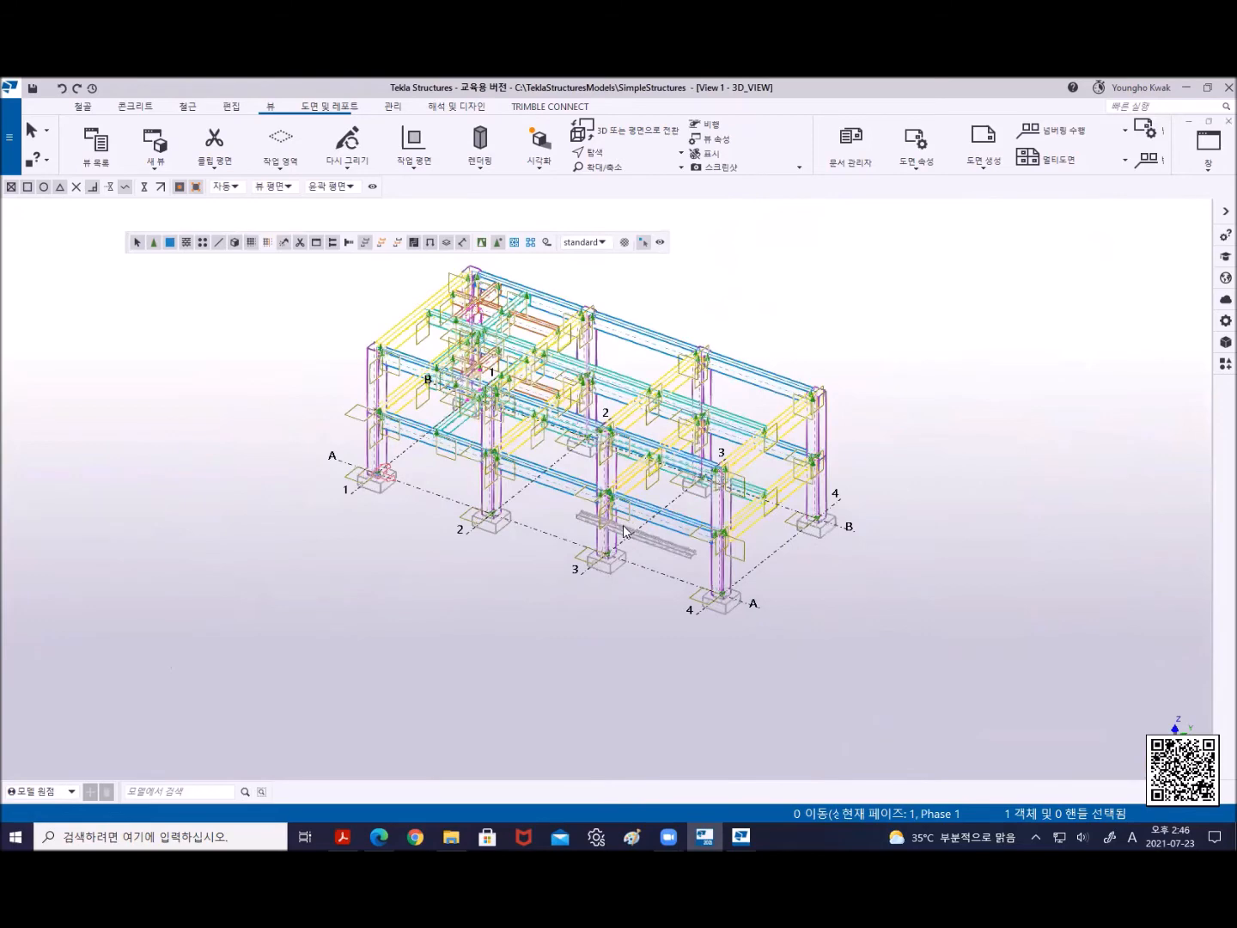
key("ctrl+4")
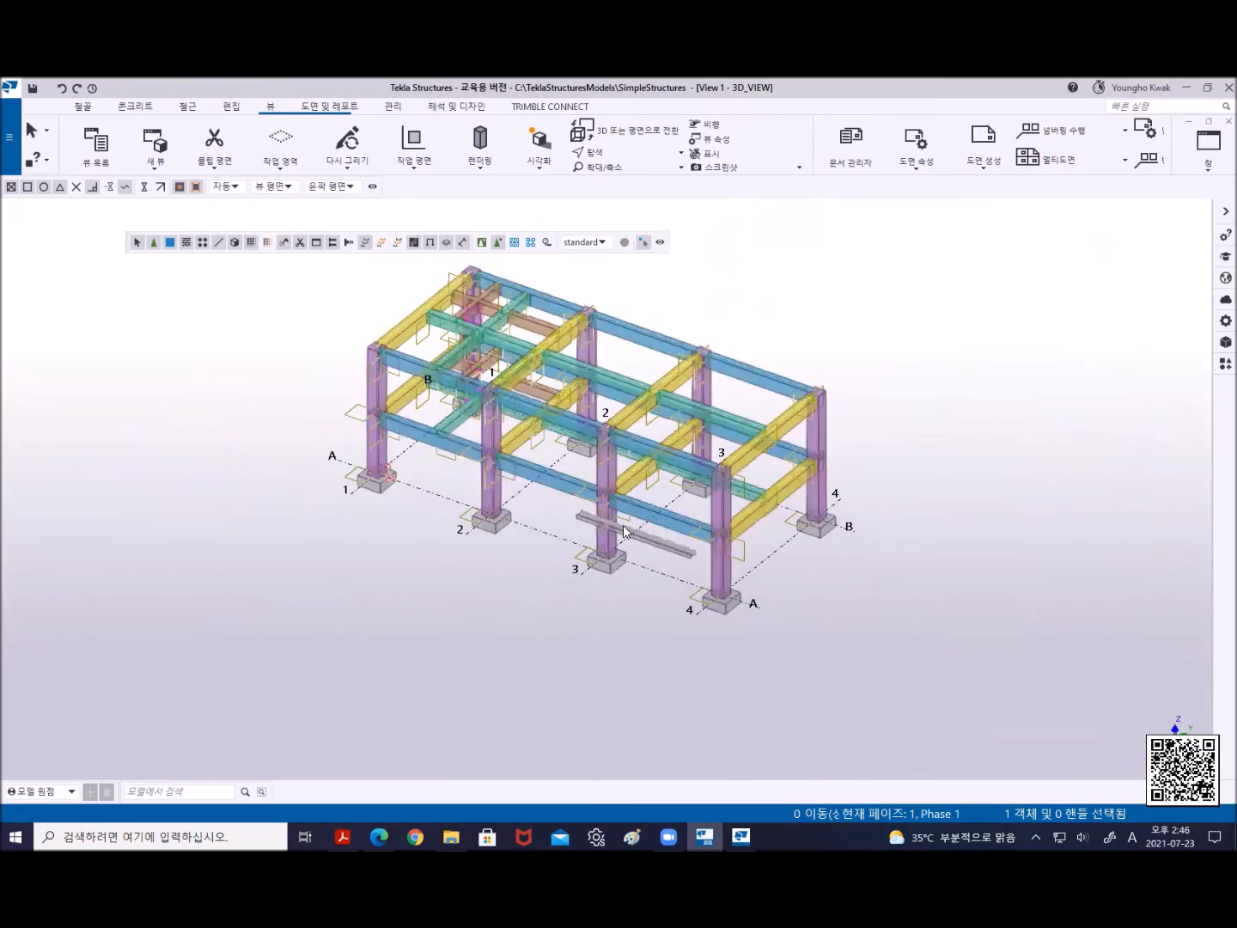
key("ctrl+3")
key("ctrl+4")
key("ctrl+2")
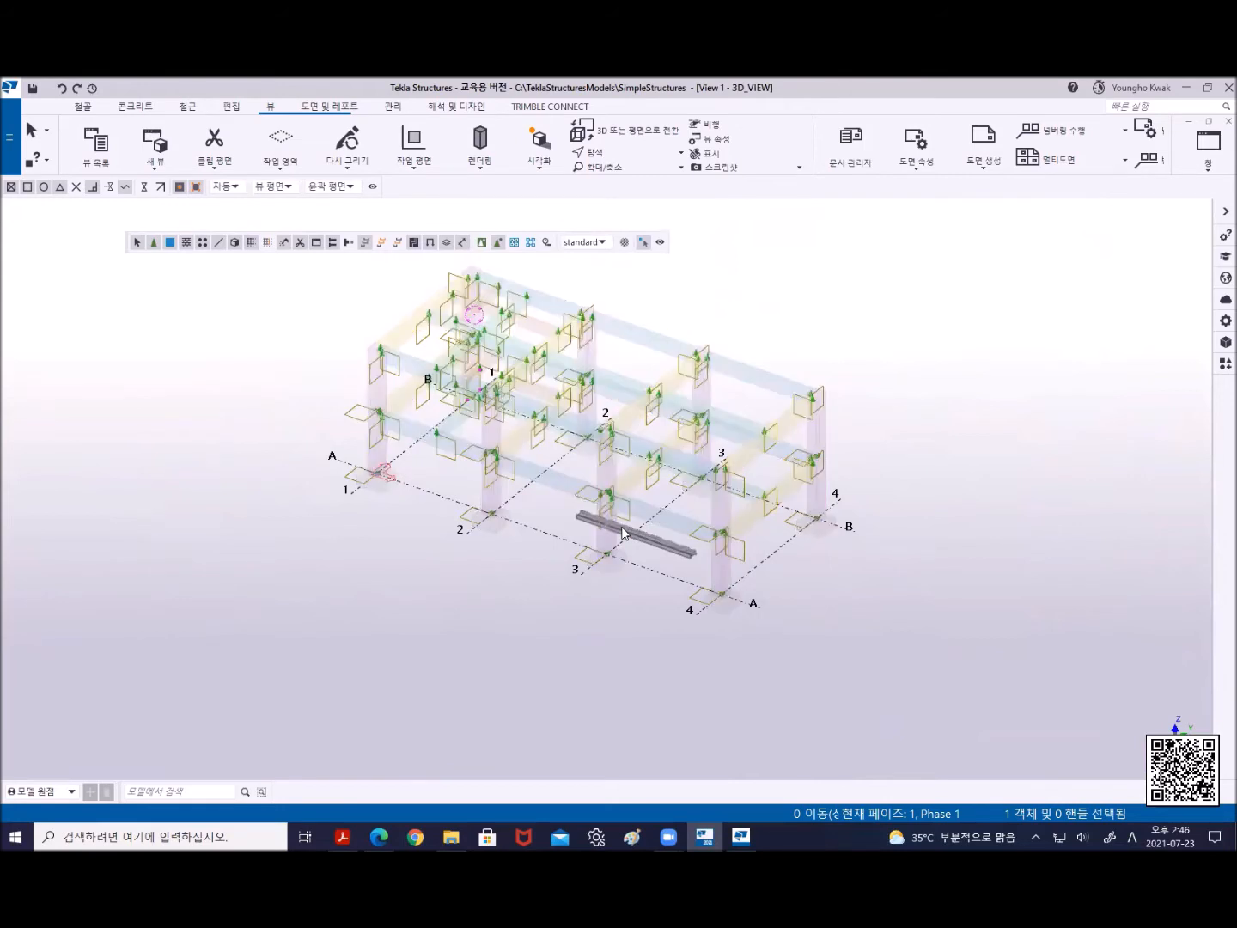
Show only selected parts, select the lower column at grid B-4, clear the selection, and compare the wireframe and rendered displays
left_click(480, 171)
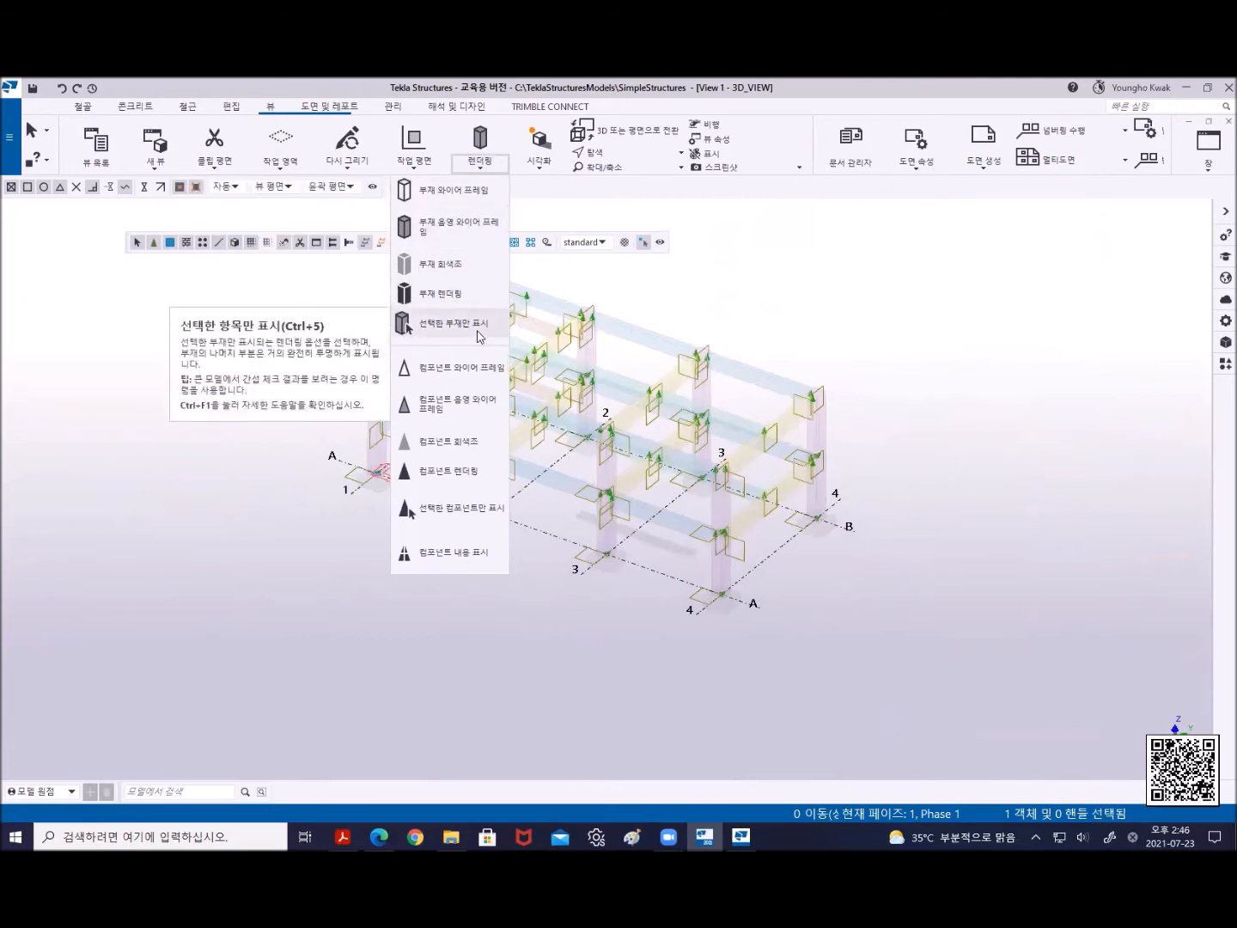
left_click(478, 334)
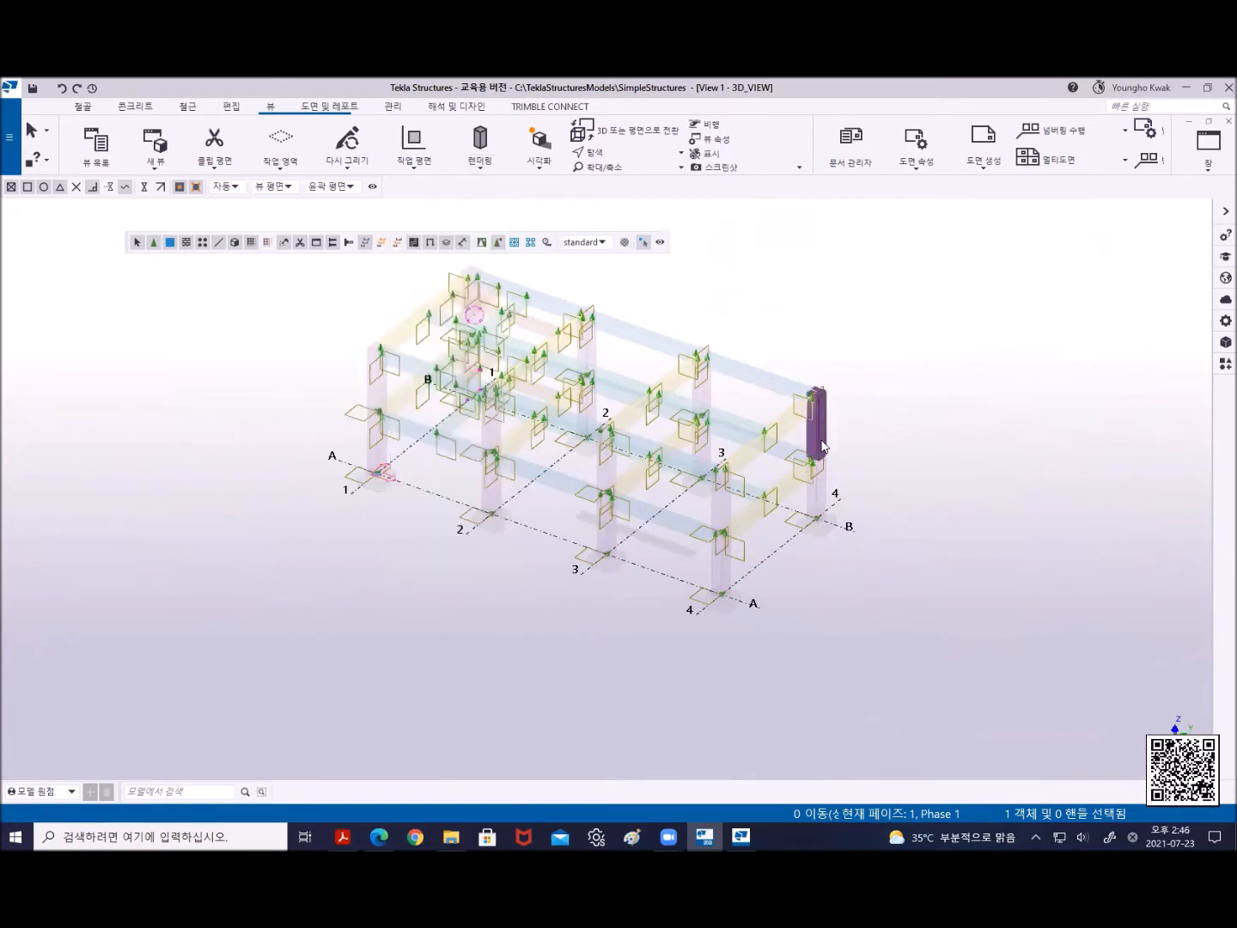
left_click(820, 497)
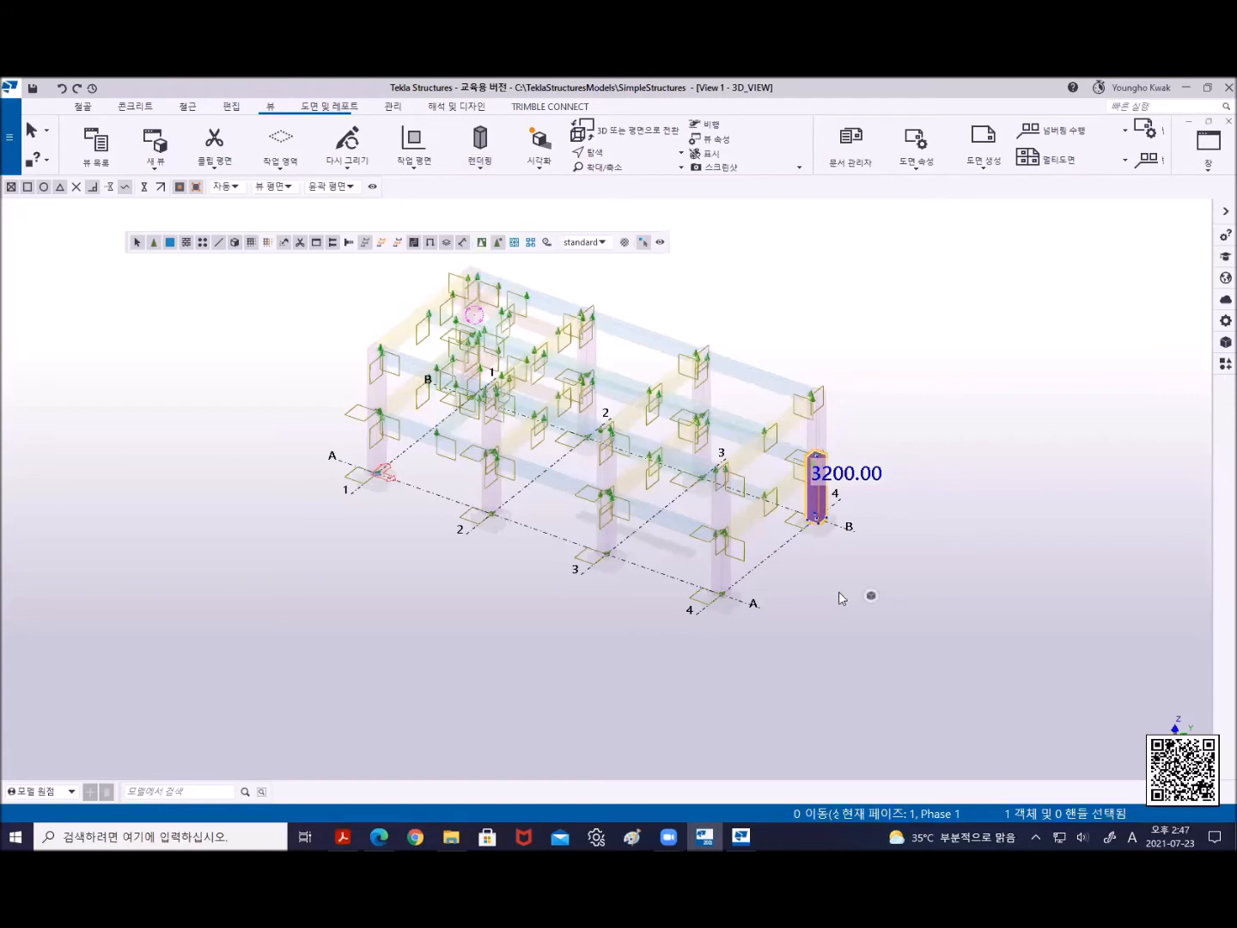
left_click(841, 593)
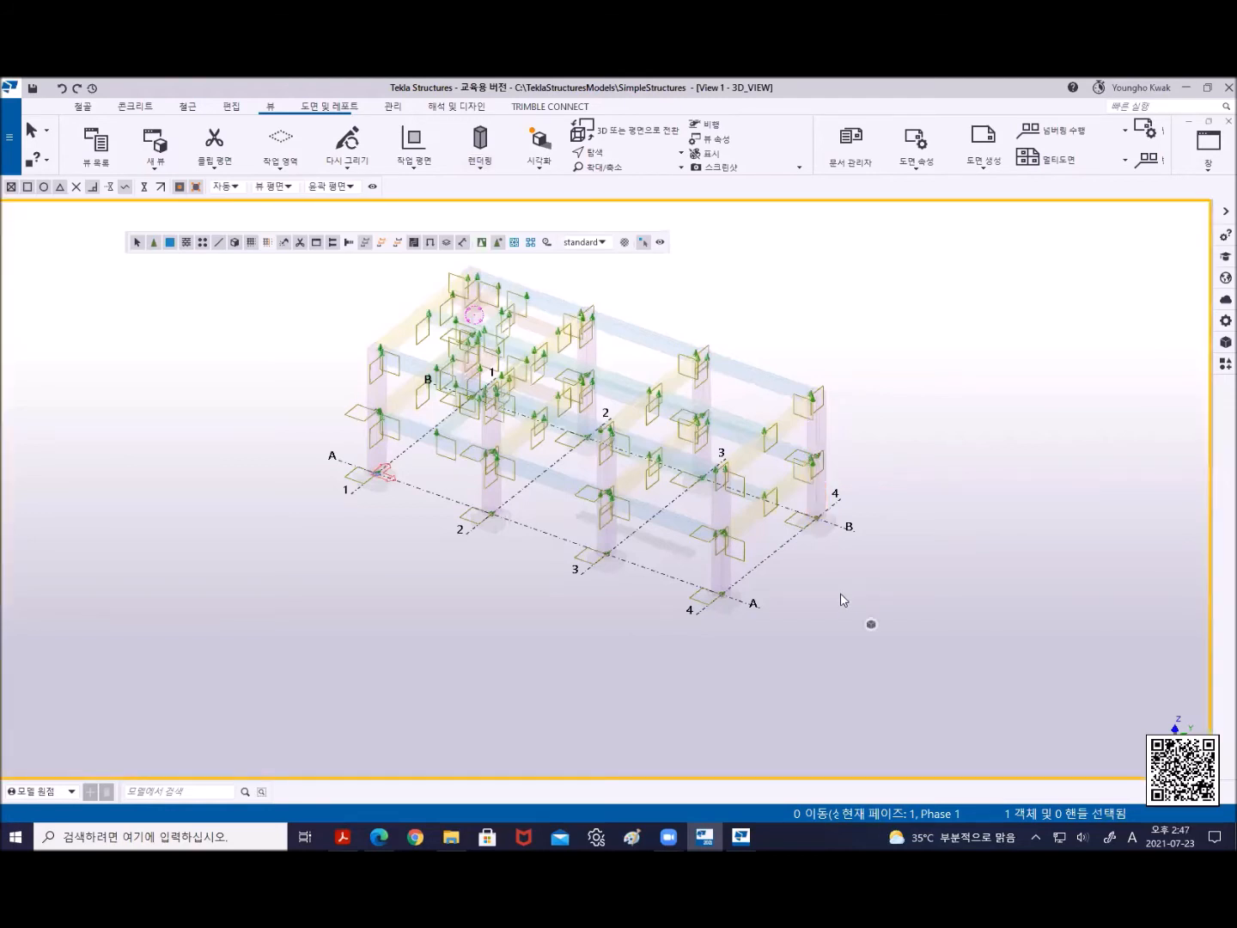
key("ctrl+4")
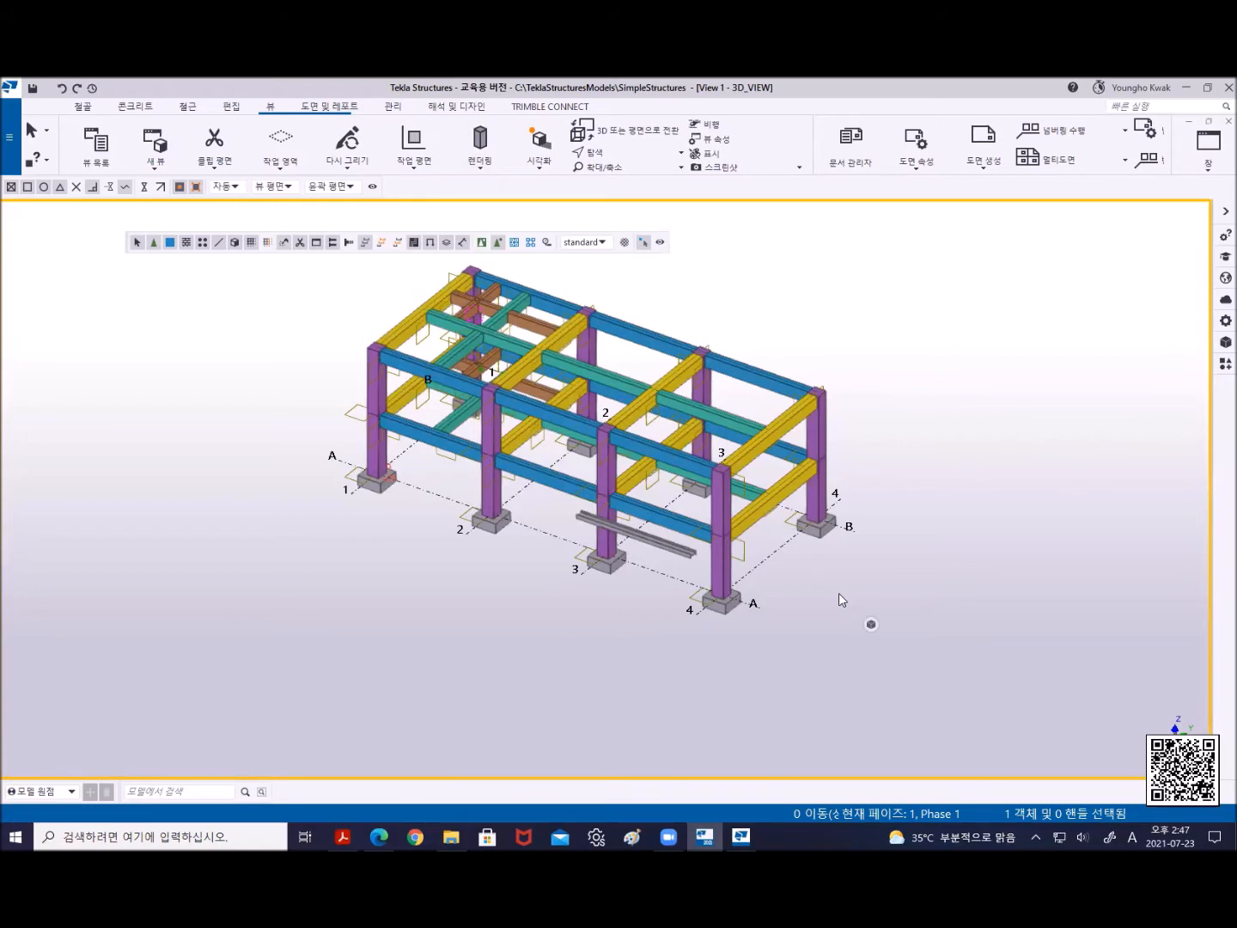
key("ctrl+a")
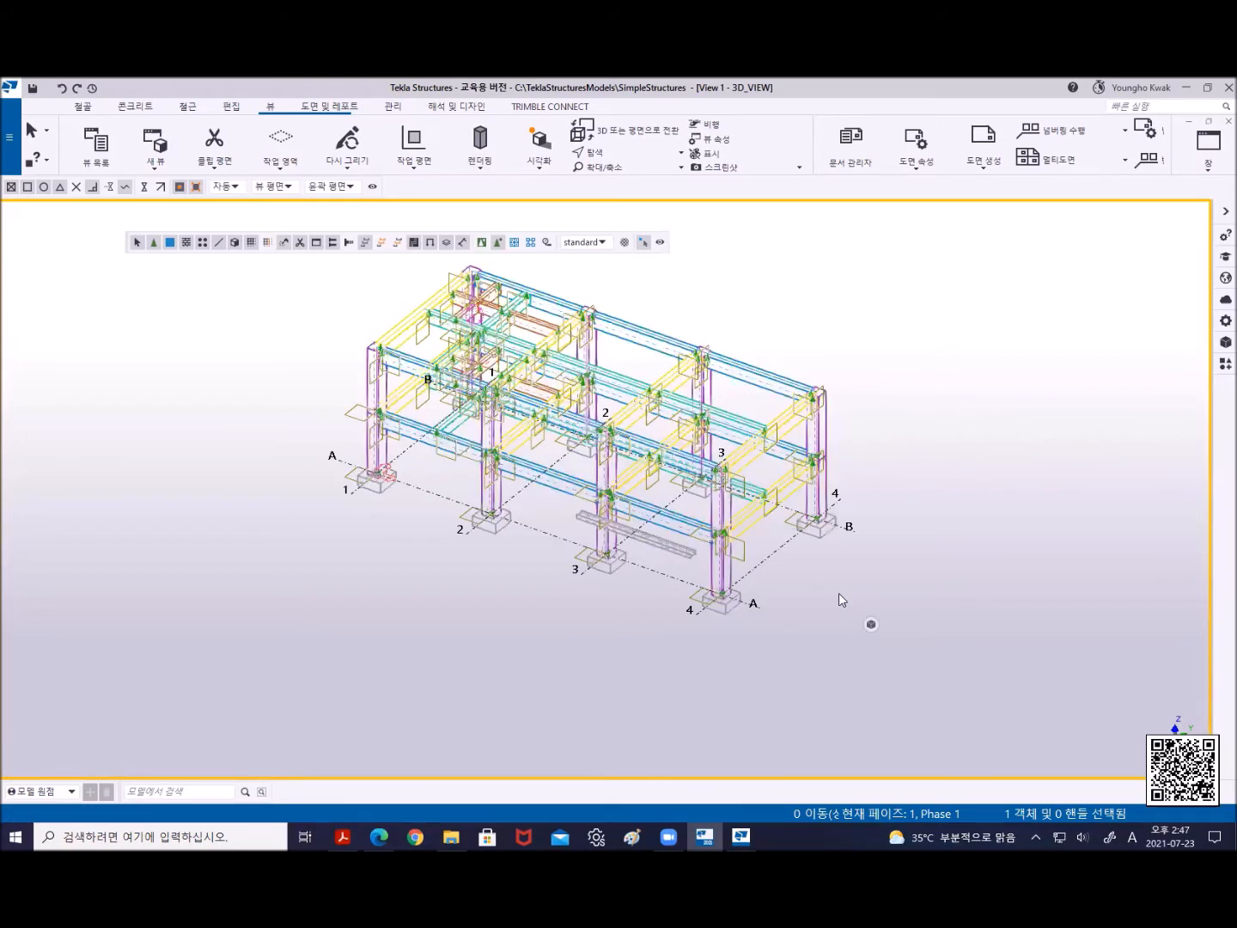
left_click(839, 593)
Switch to the +3200 plan view and display its parts as rendered
left_click(1208, 142)
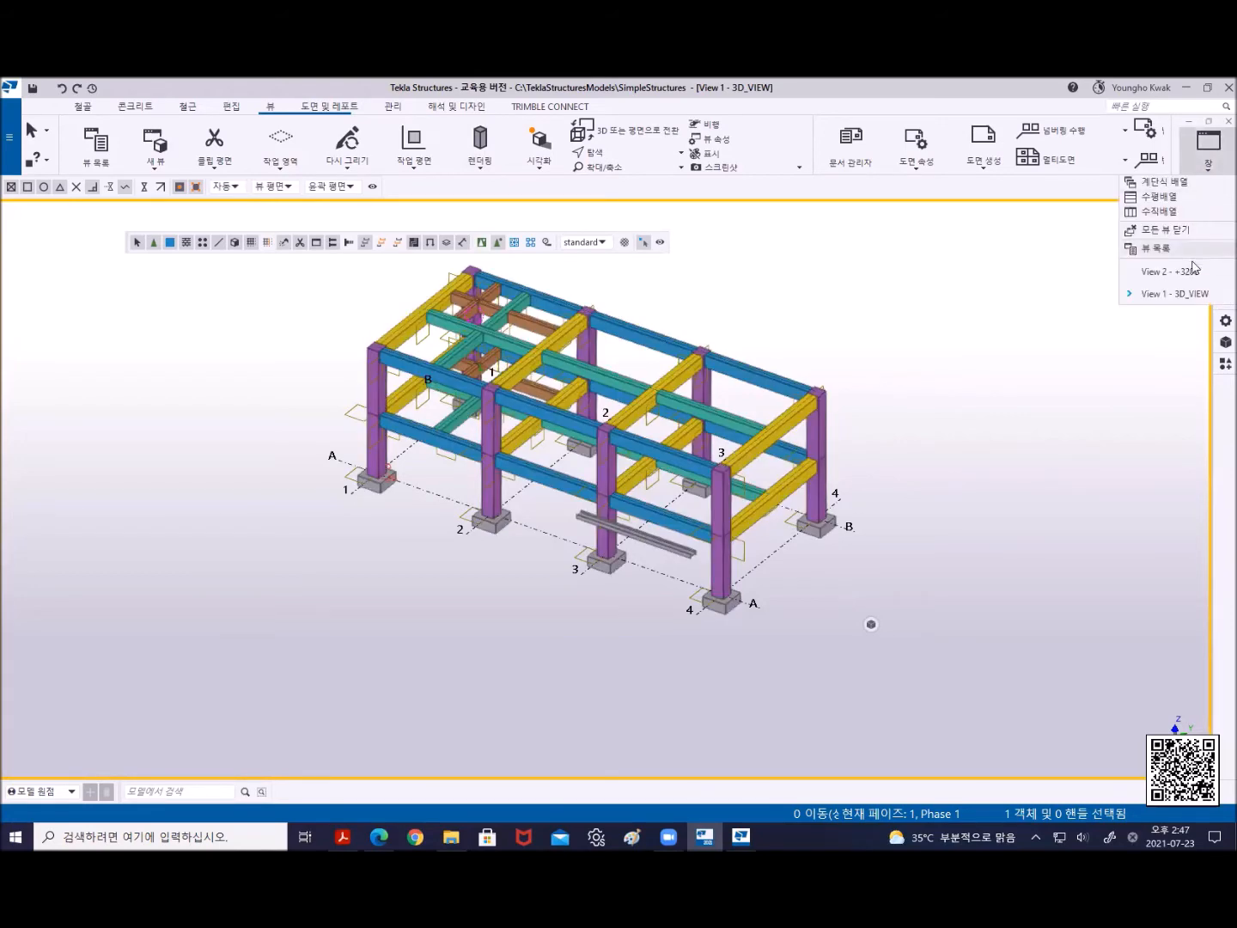
left_click(1192, 271)
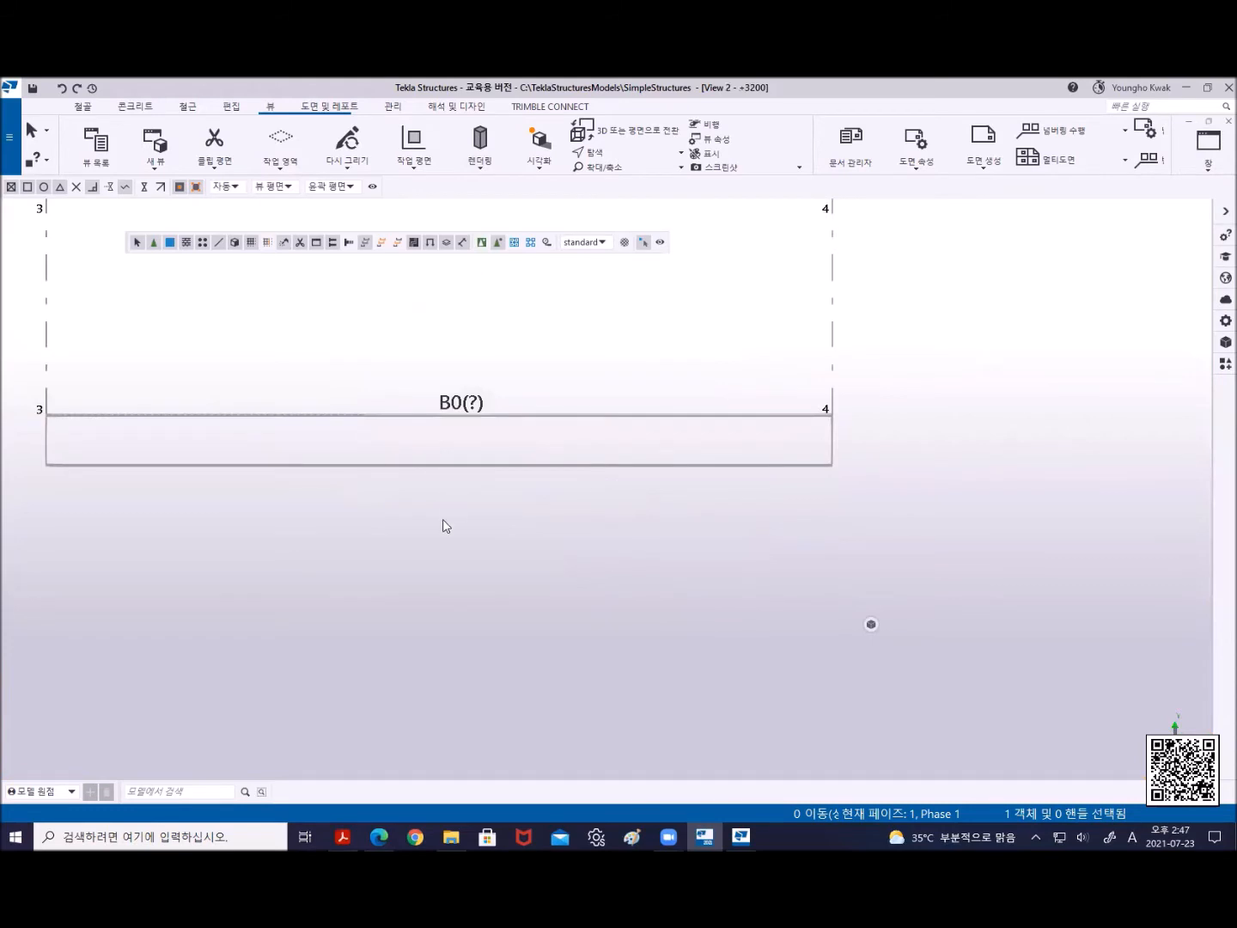
key("ctrl+4")
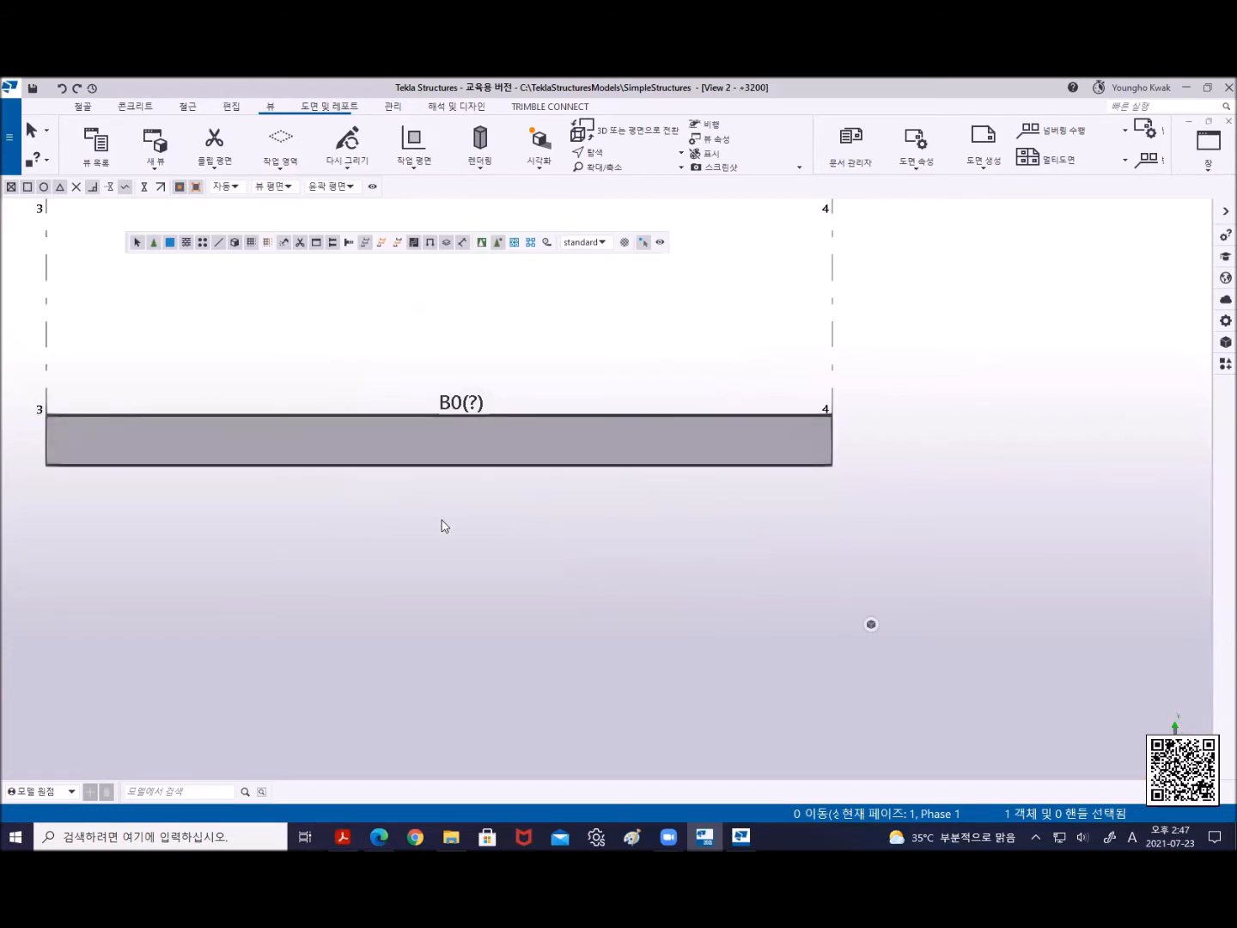
Make one copy of the steel beam rotated 90 degrees about Z around the midpoint of its reference line
left_click(433, 469)
right_click(419, 316)
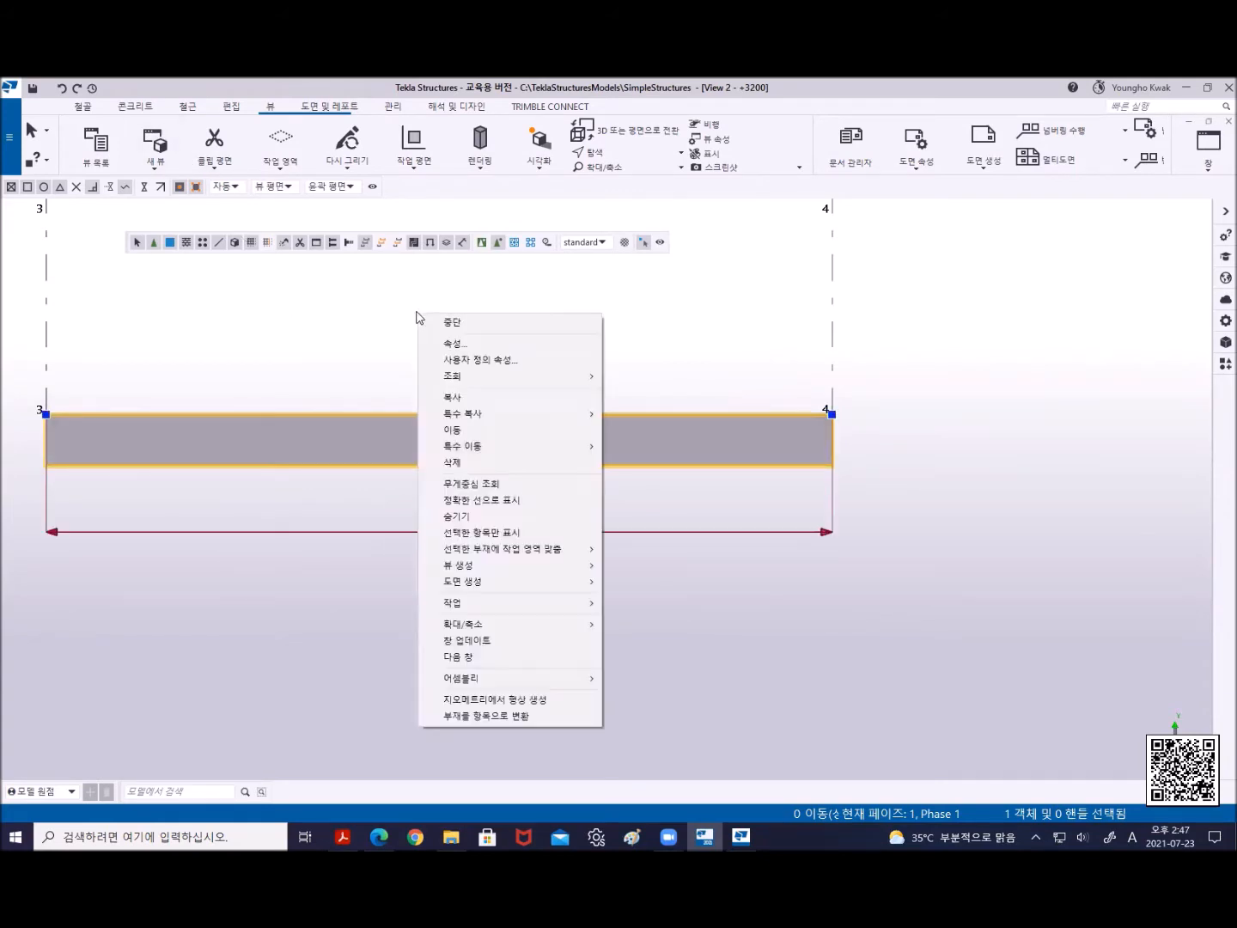
mouse_move(585, 418)
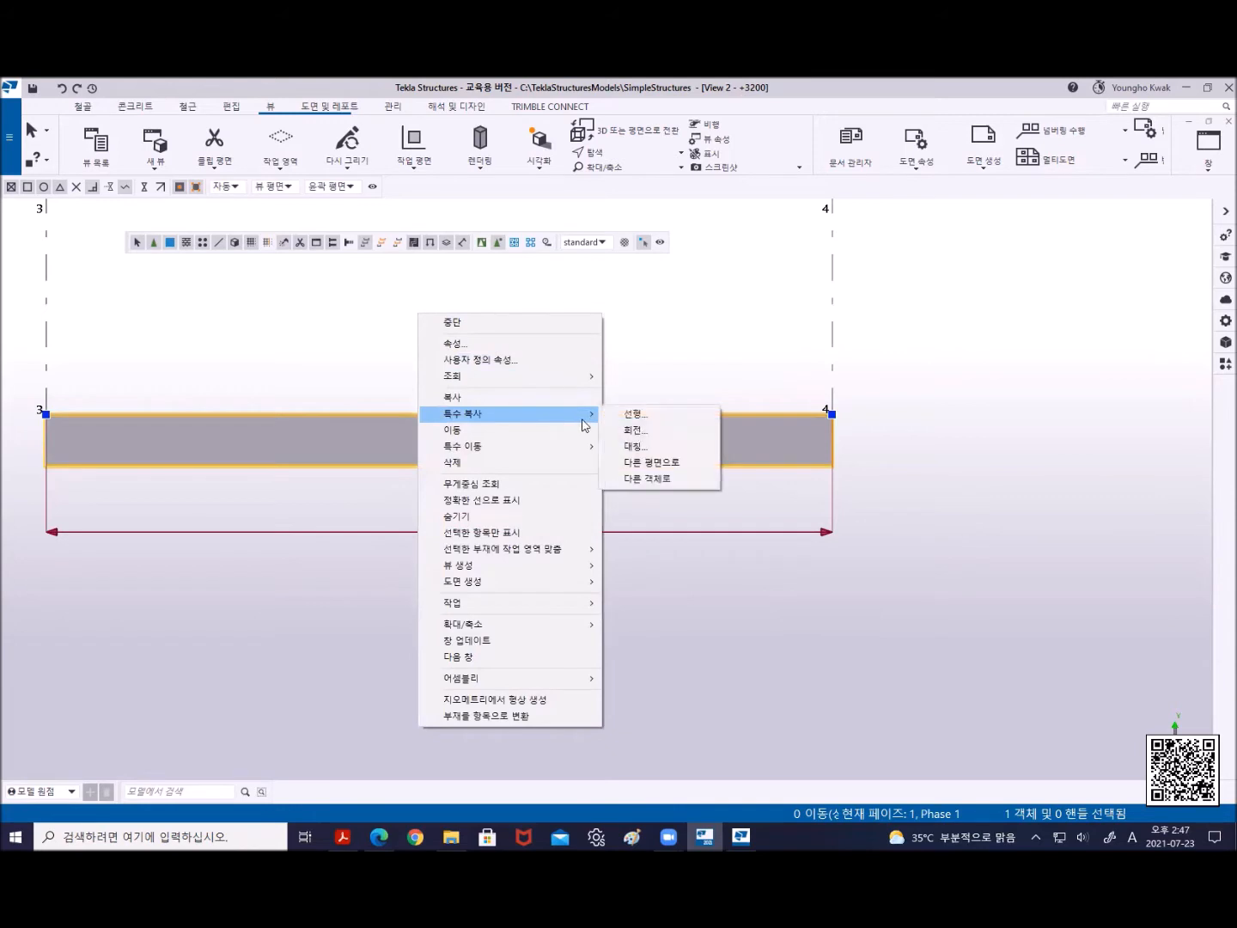
left_click(646, 429)
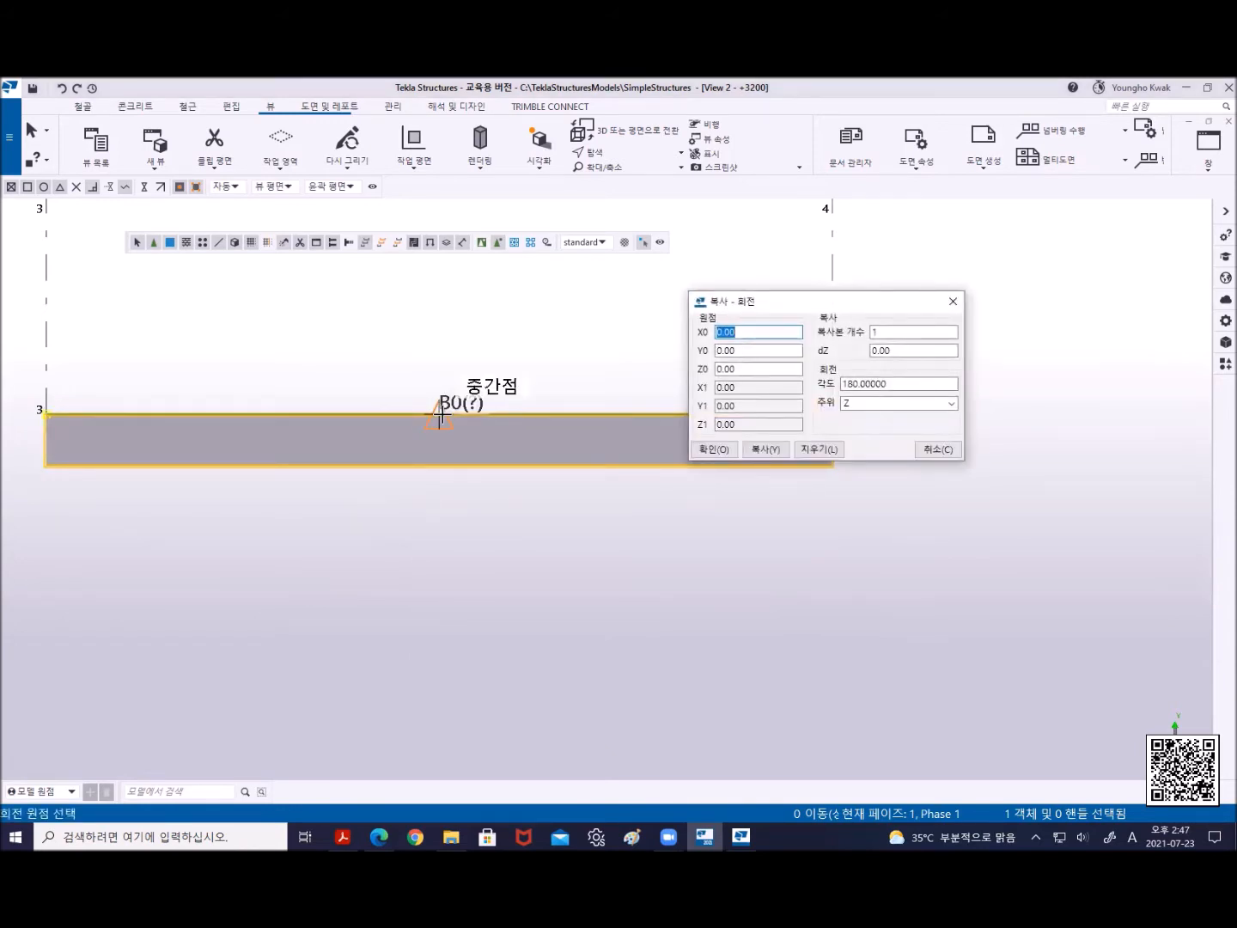
left_click(440, 415)
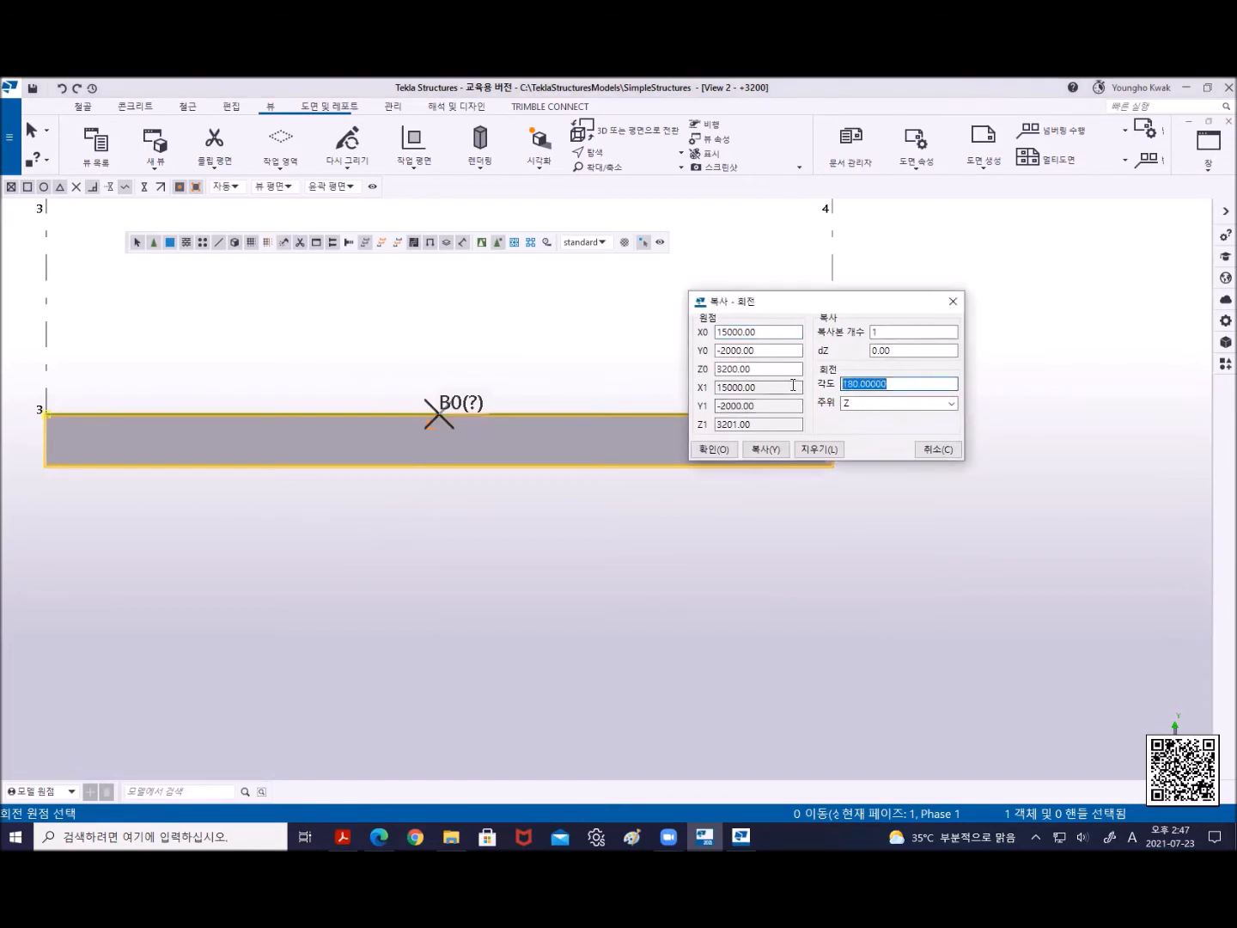
type("90")
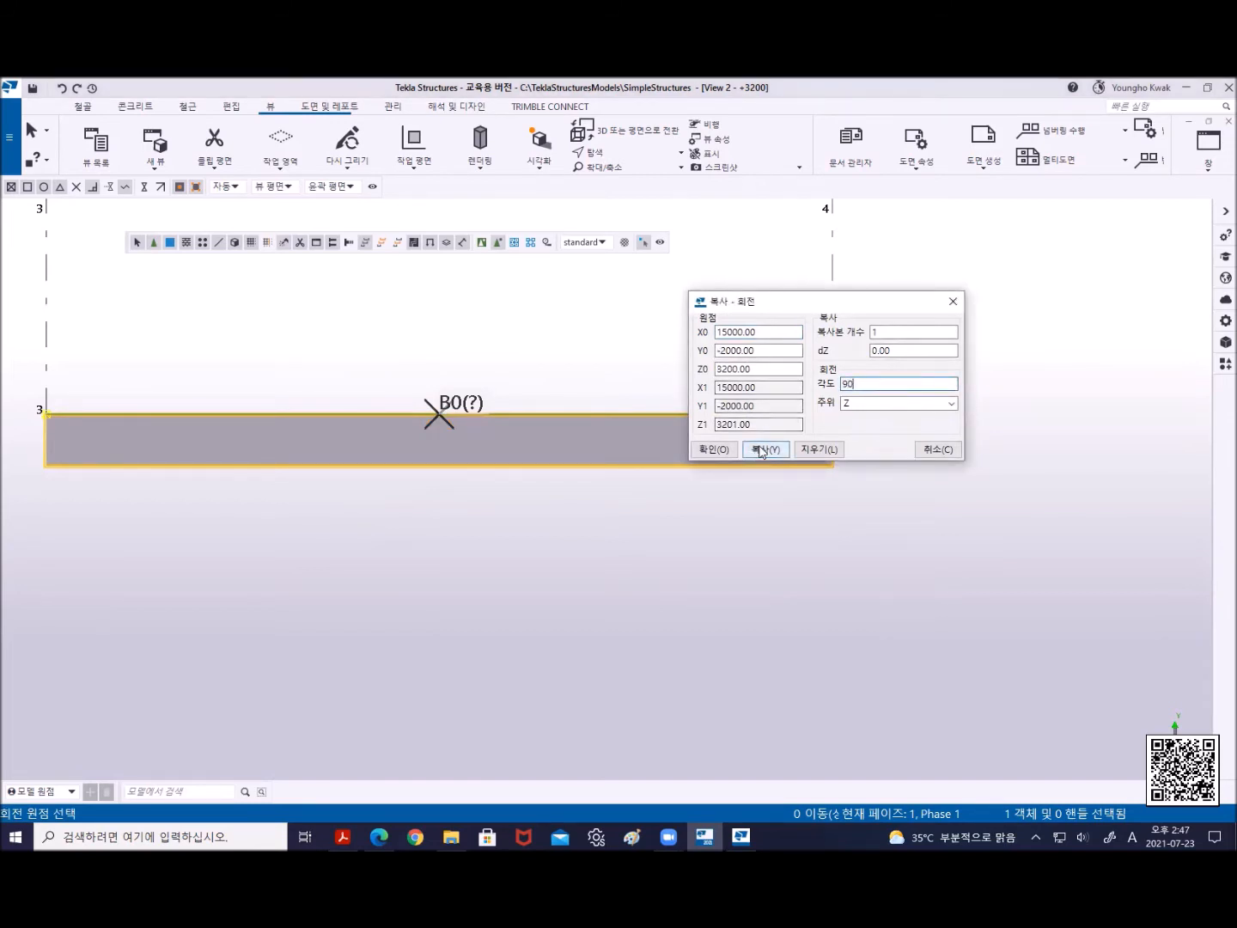
left_click(760, 451)
left_click(953, 301)
scroll(636, 485, "down", 3)
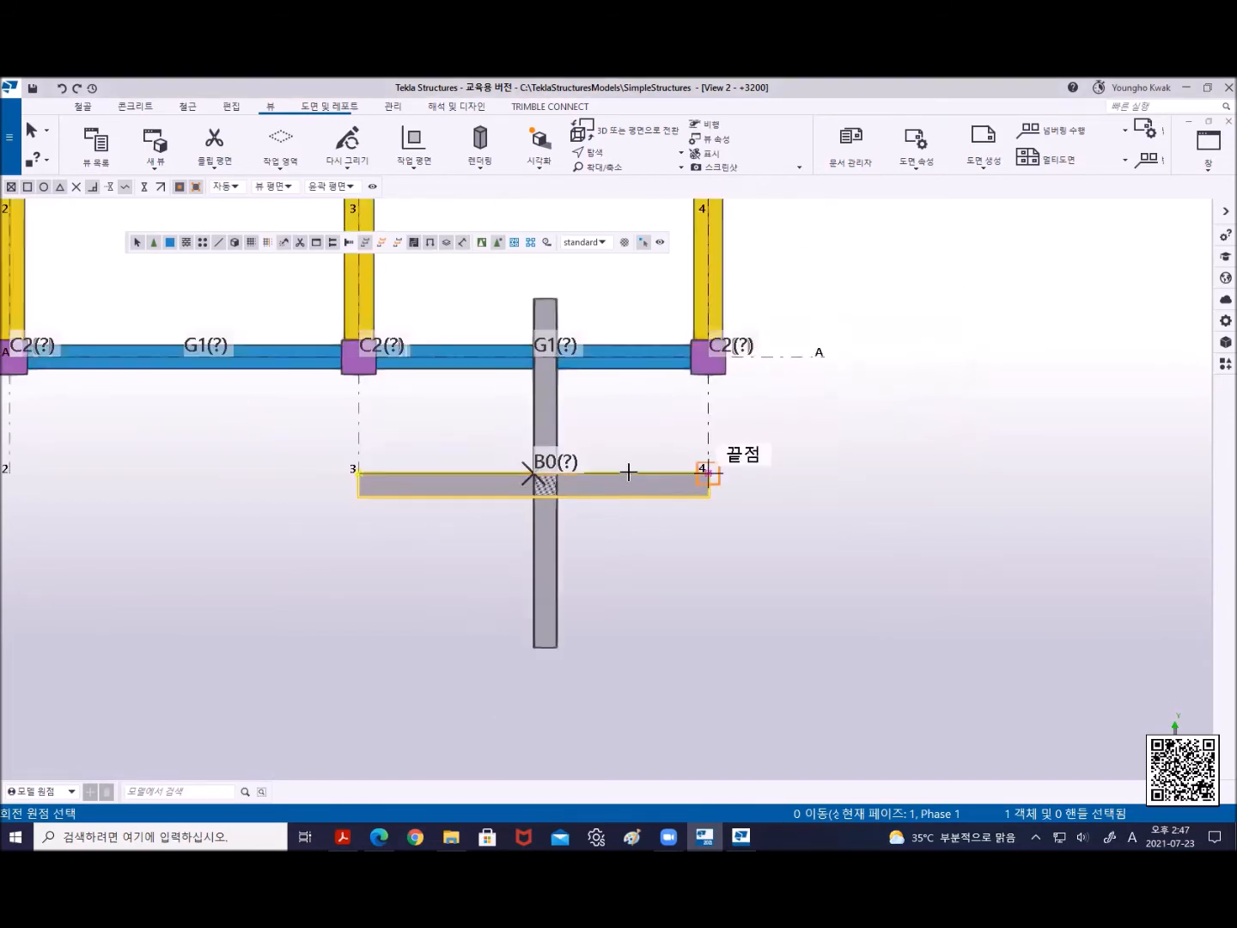
right_click(769, 414)
left_click(816, 431)
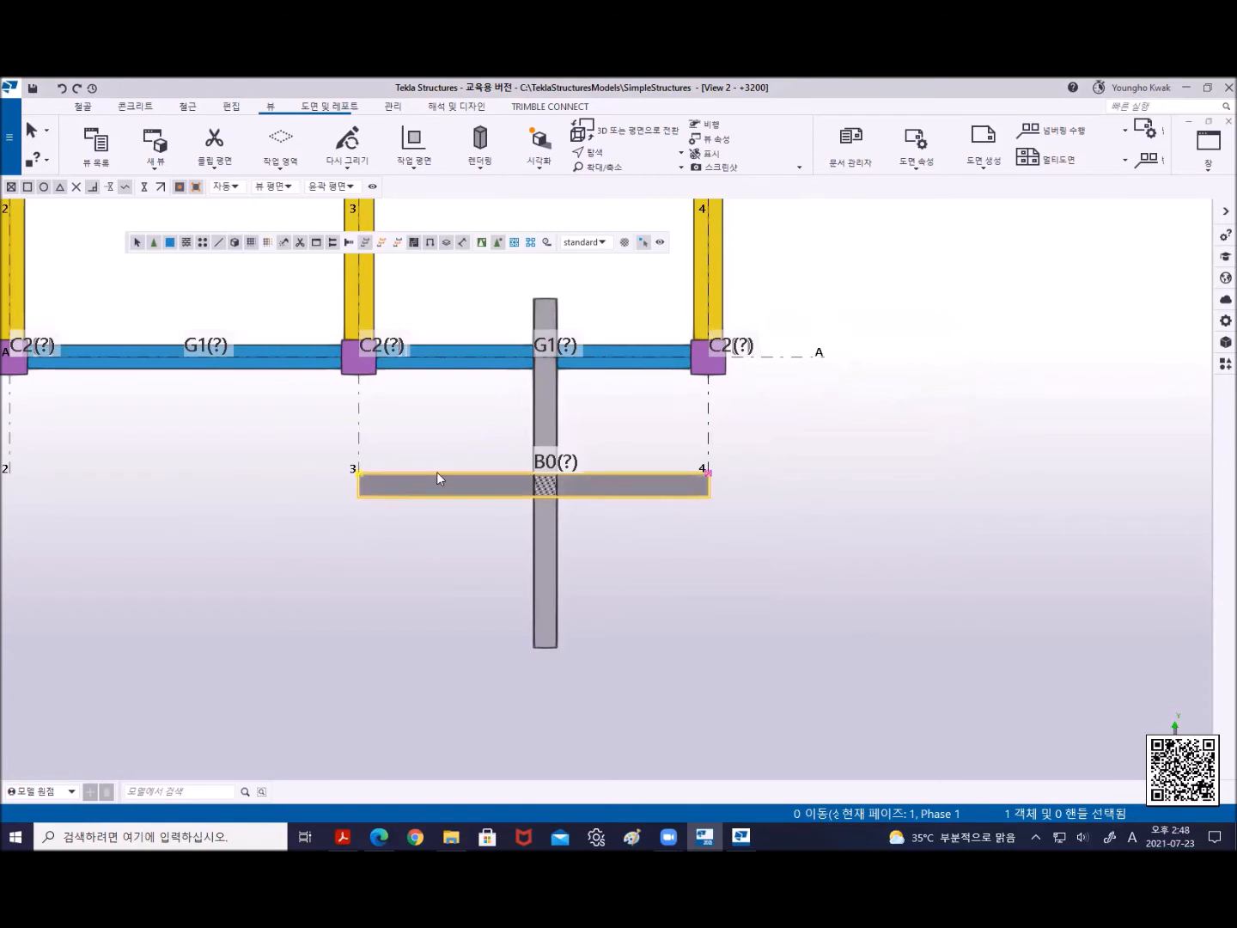
Apply Fitting (13) with the horizontal steel beam as main part and the crossing beam picked above it as secondary, and undo it
scroll(491, 481, "up", 3)
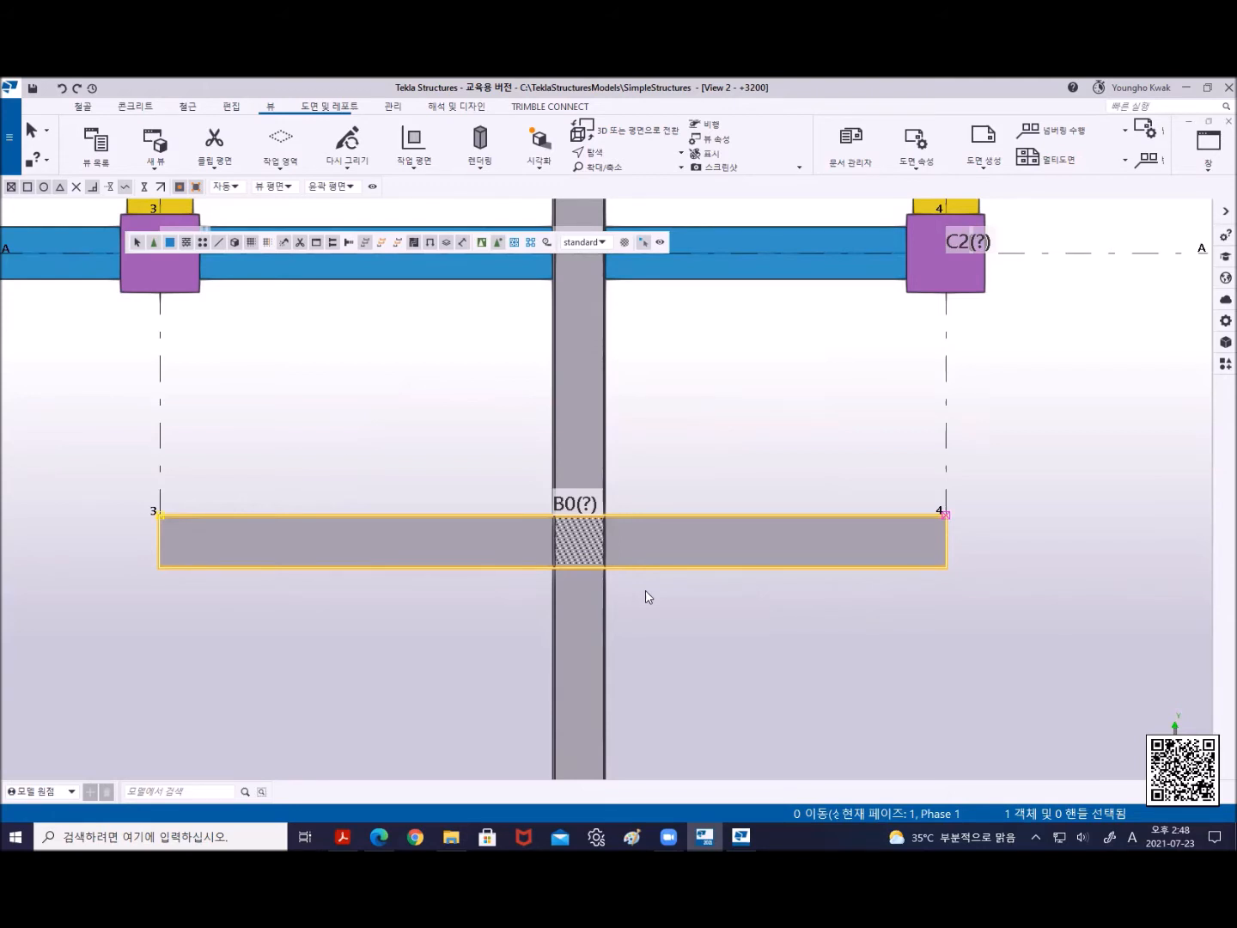
scroll(641, 612, "up", 2)
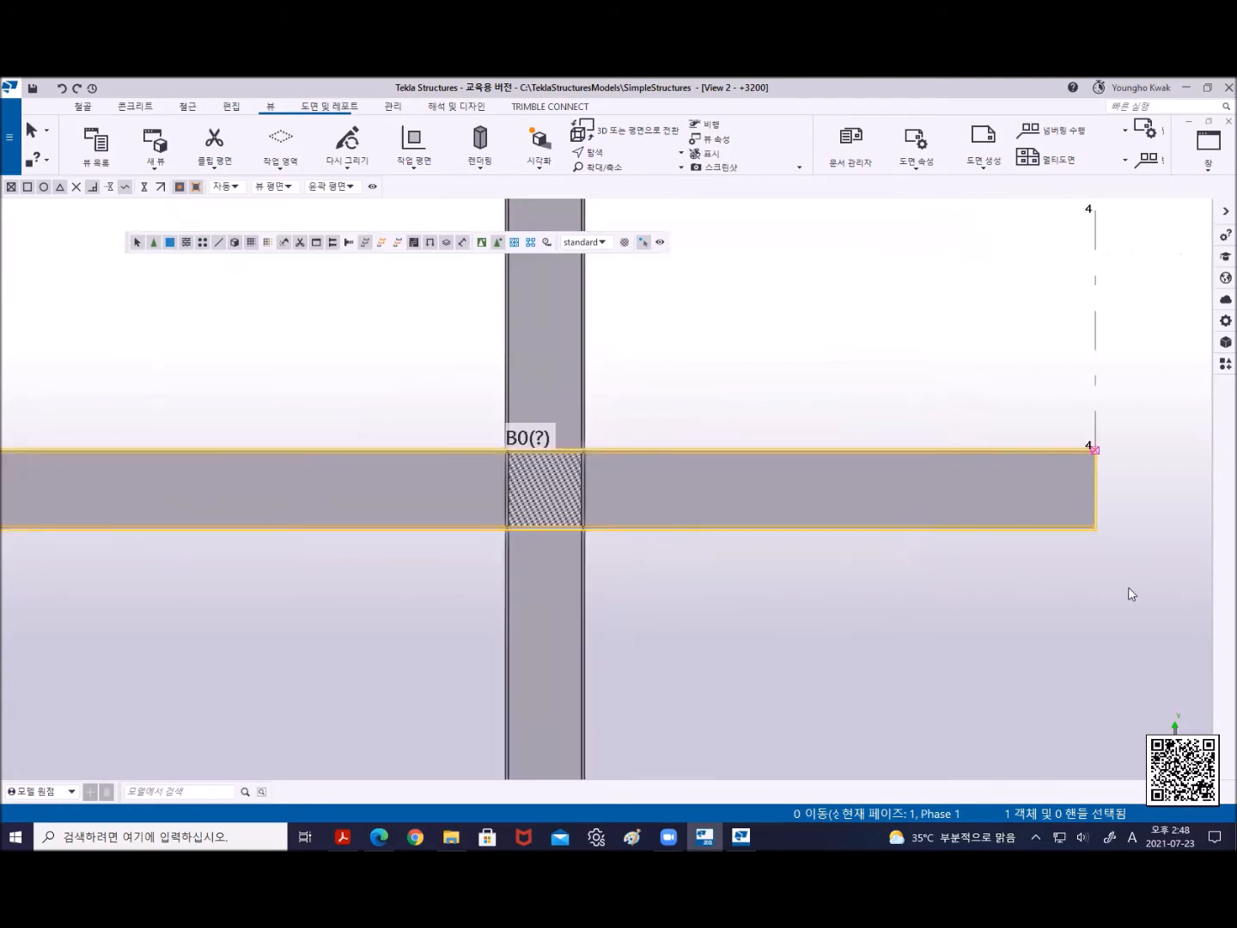
left_click(1225, 364)
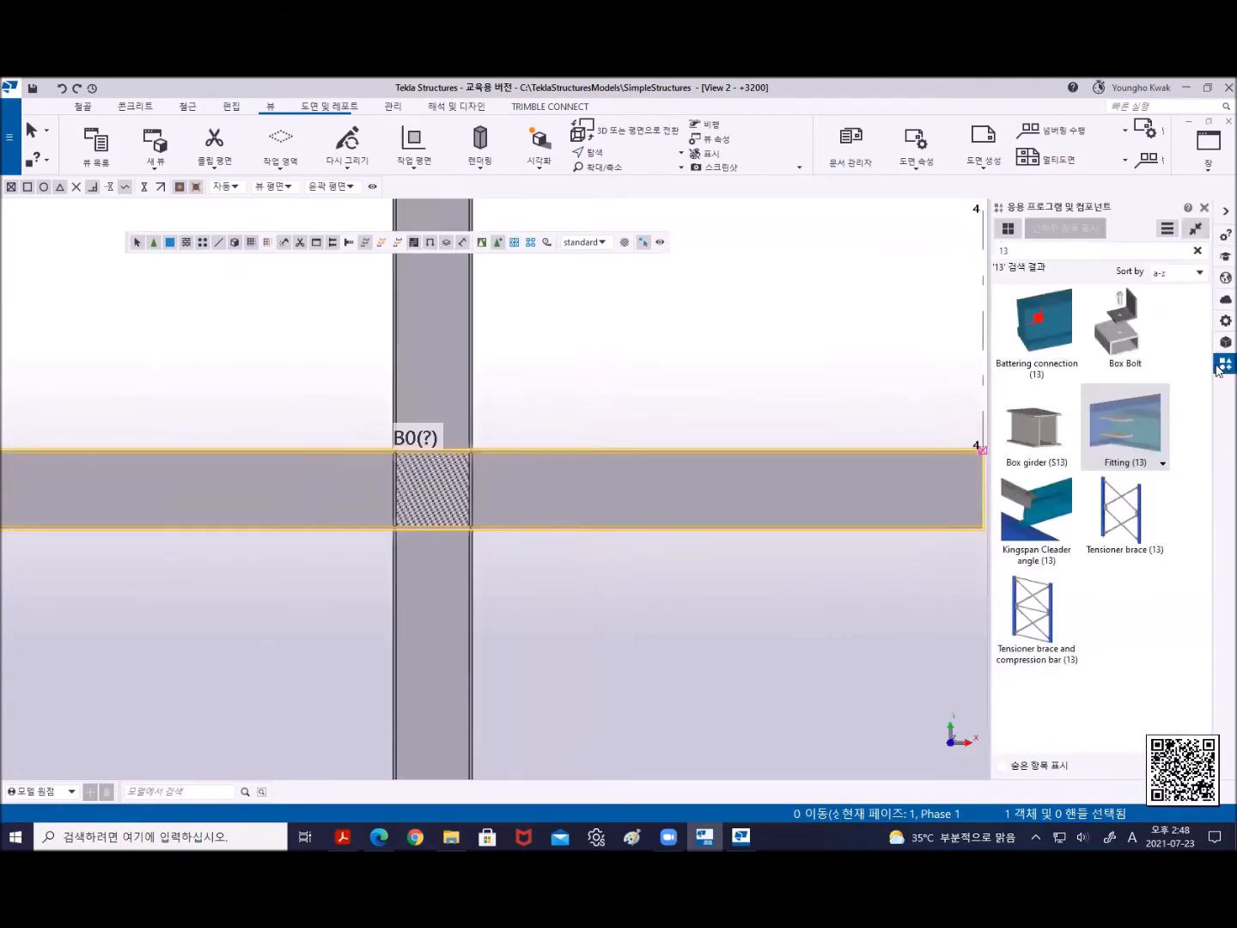
left_click(1132, 420)
scroll(754, 699, "down", 3)
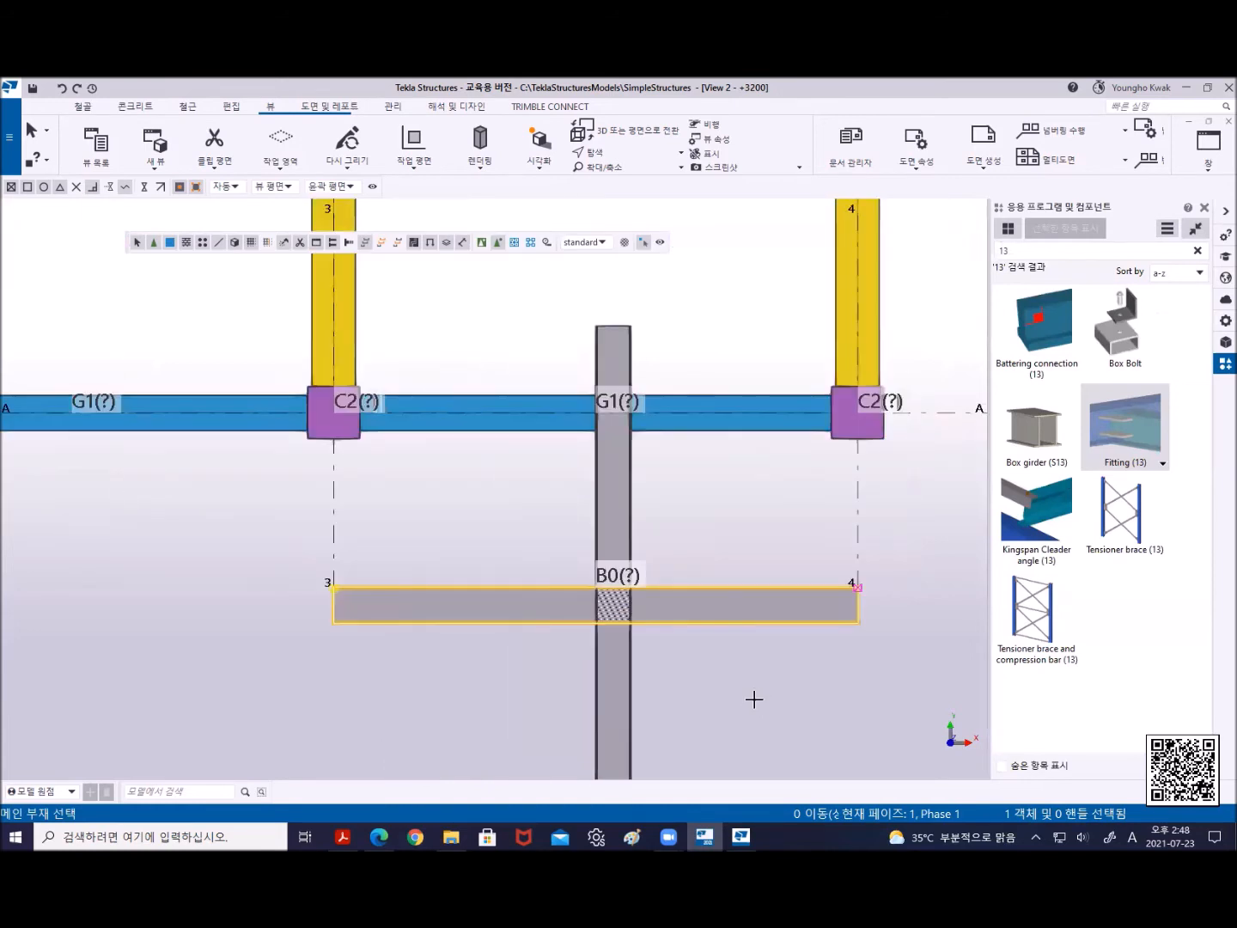
left_click(696, 618)
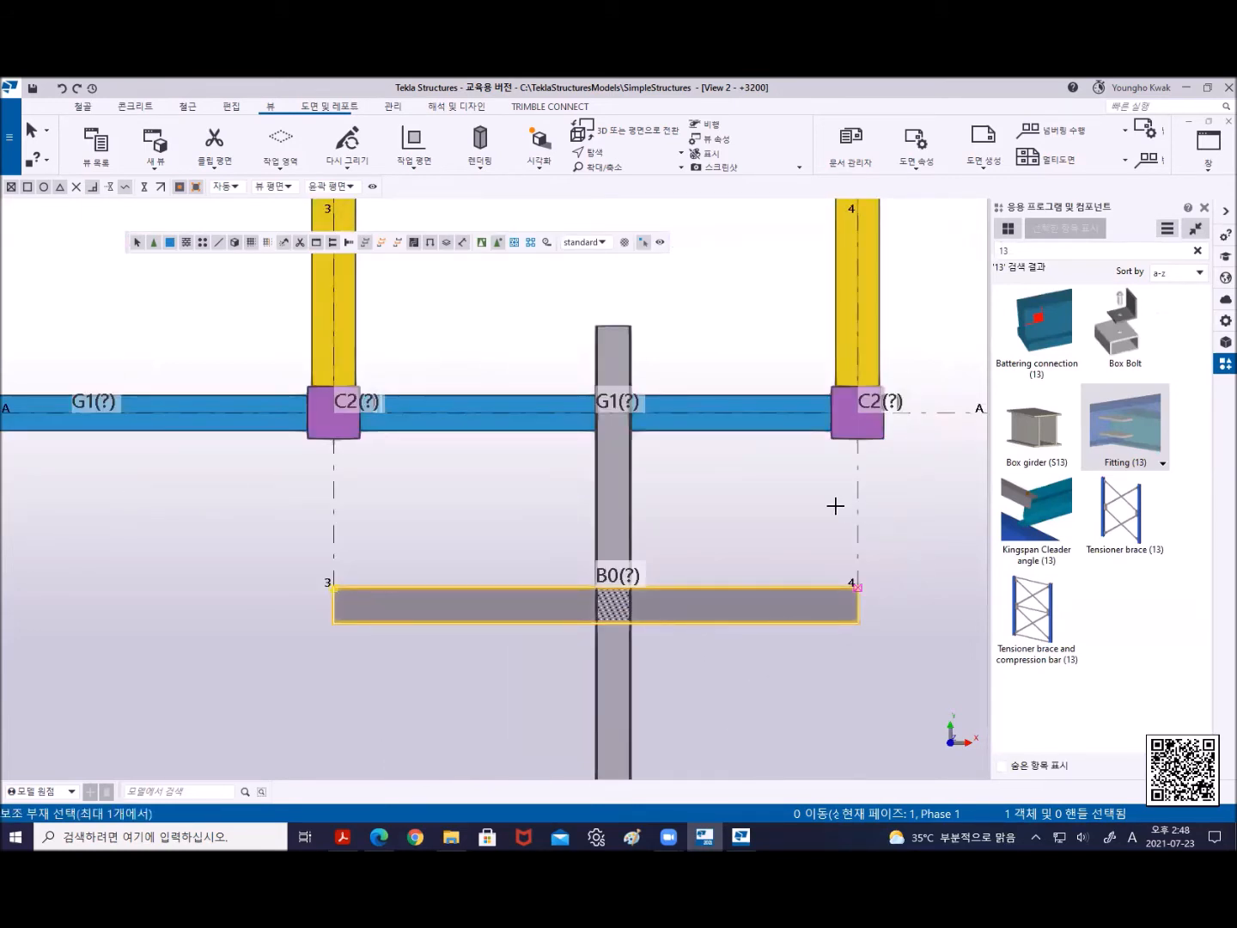
left_click(626, 490)
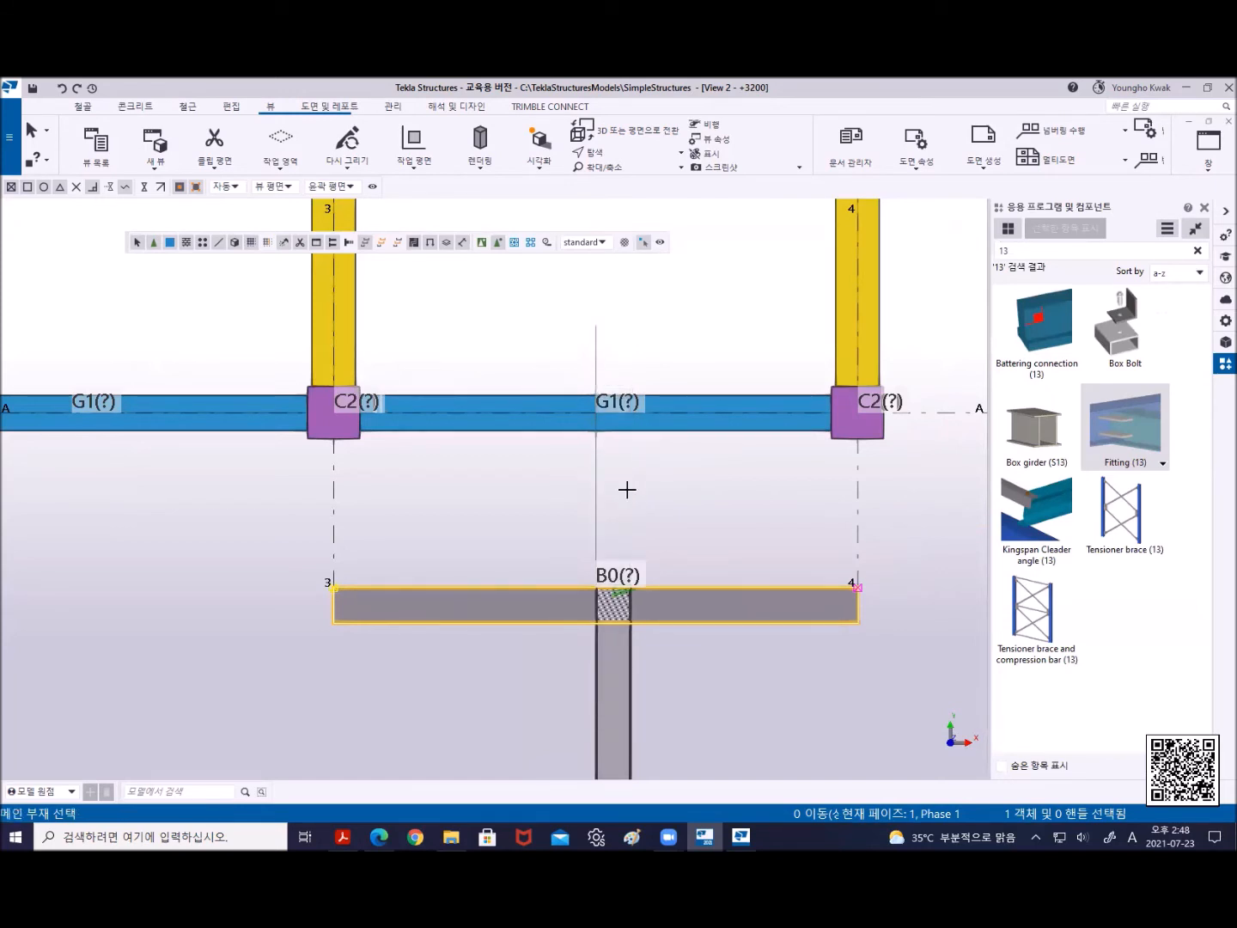
key("ctrl+z")
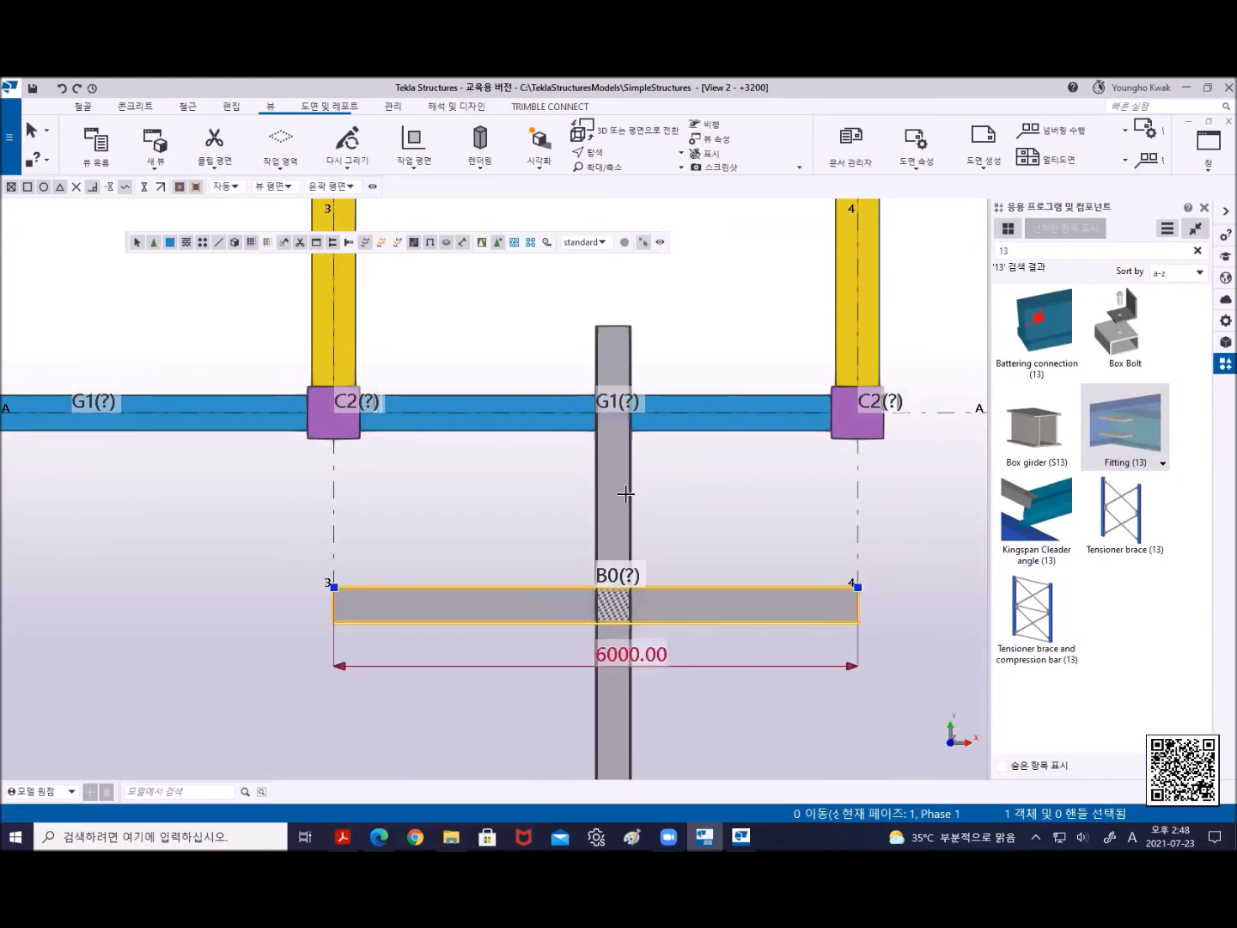
Apply Fitting (13) again, picking the crossing beam below the horizontal beam as secondary part, and undo the fitting
left_click(773, 617)
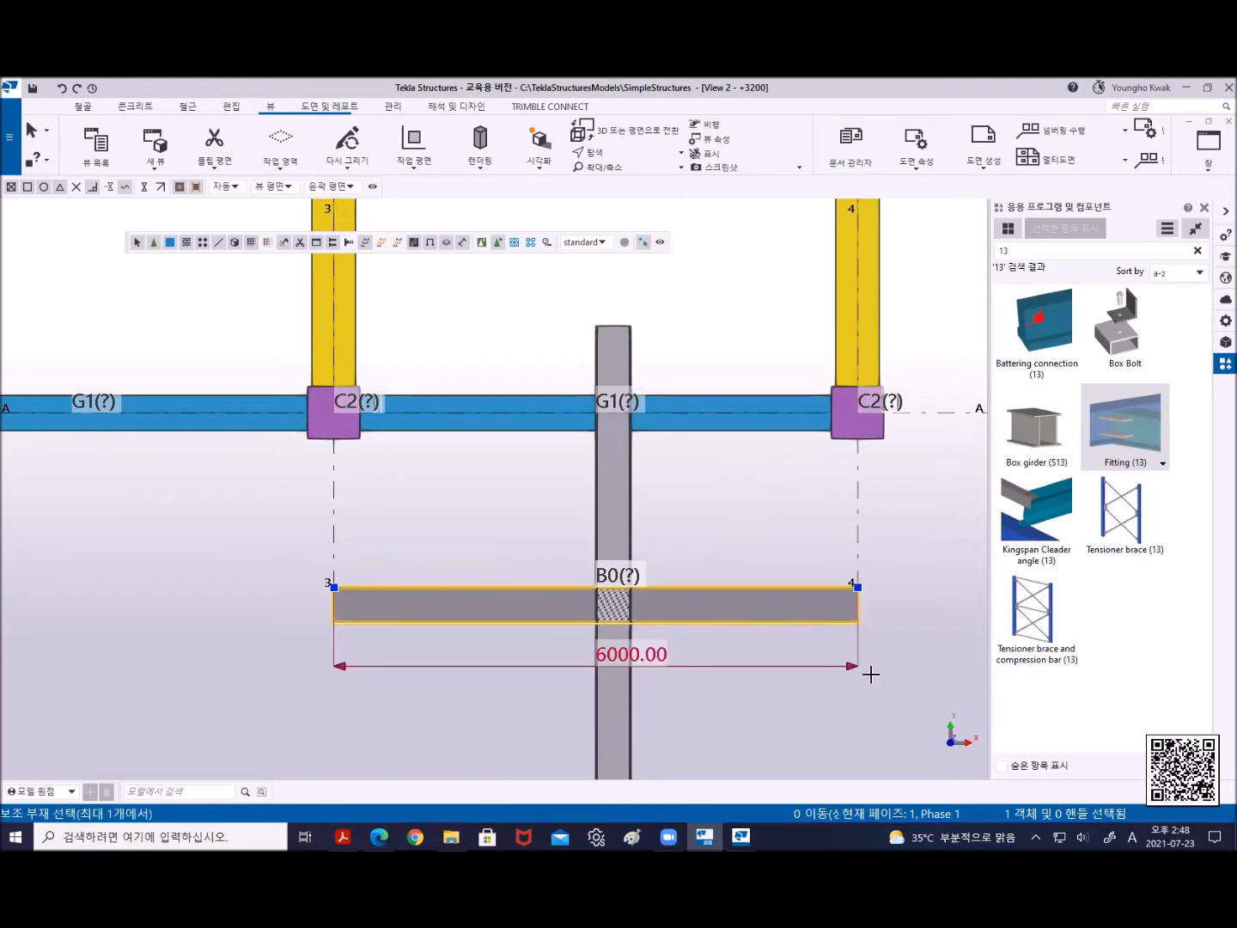
left_click(625, 718)
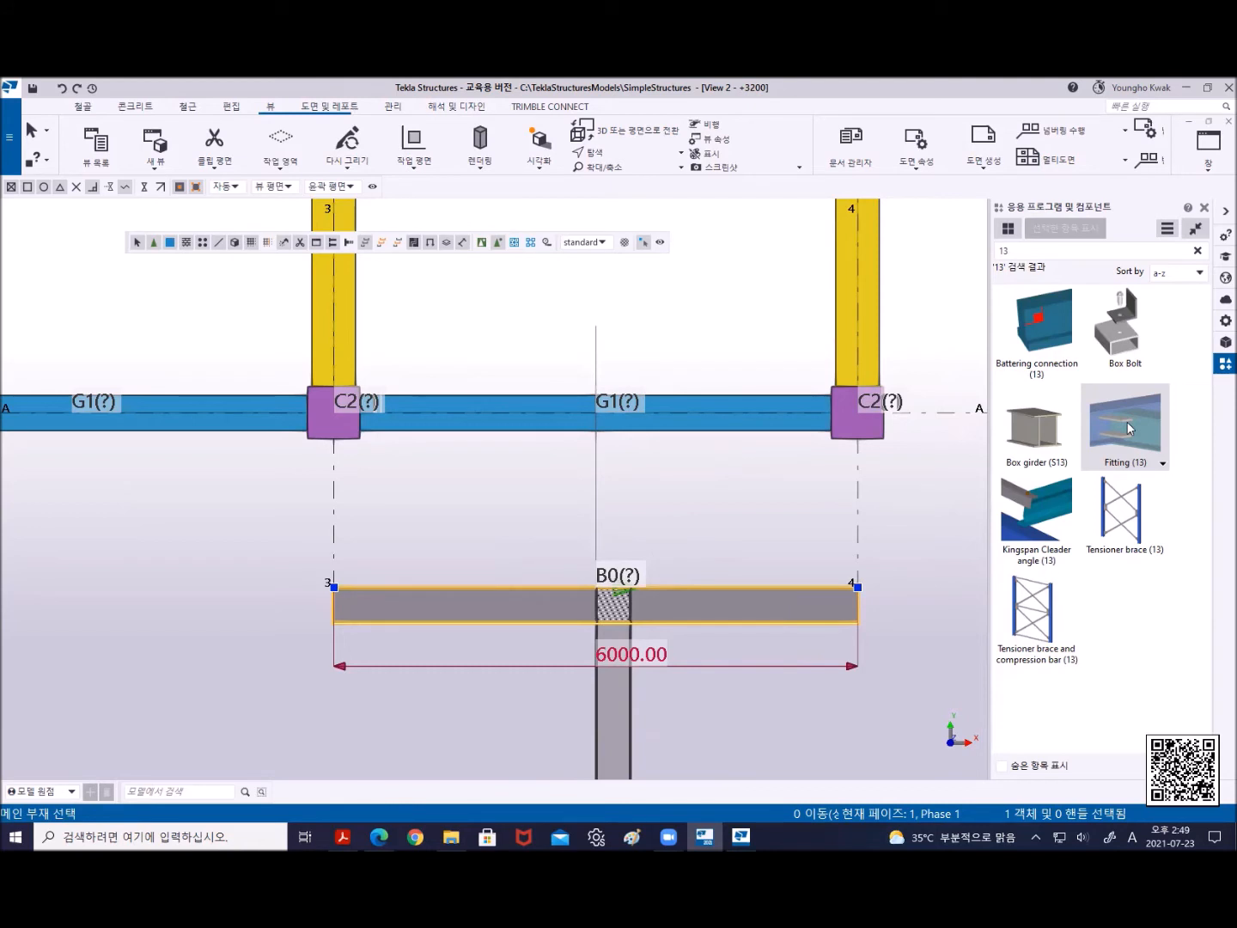
left_click(652, 630)
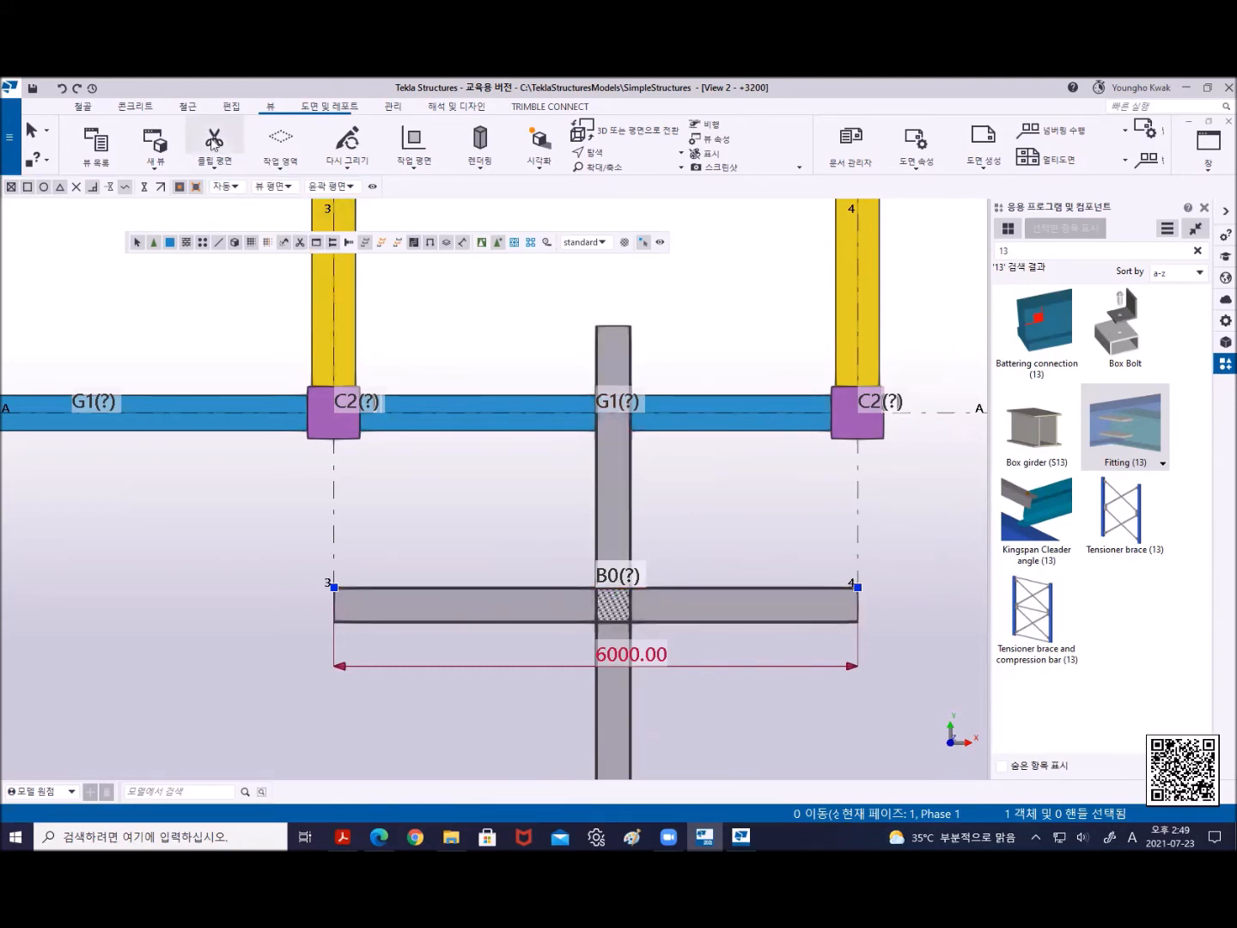
Start a line cut with the vertical crossing steel beam as the part to cut
left_click(231, 105)
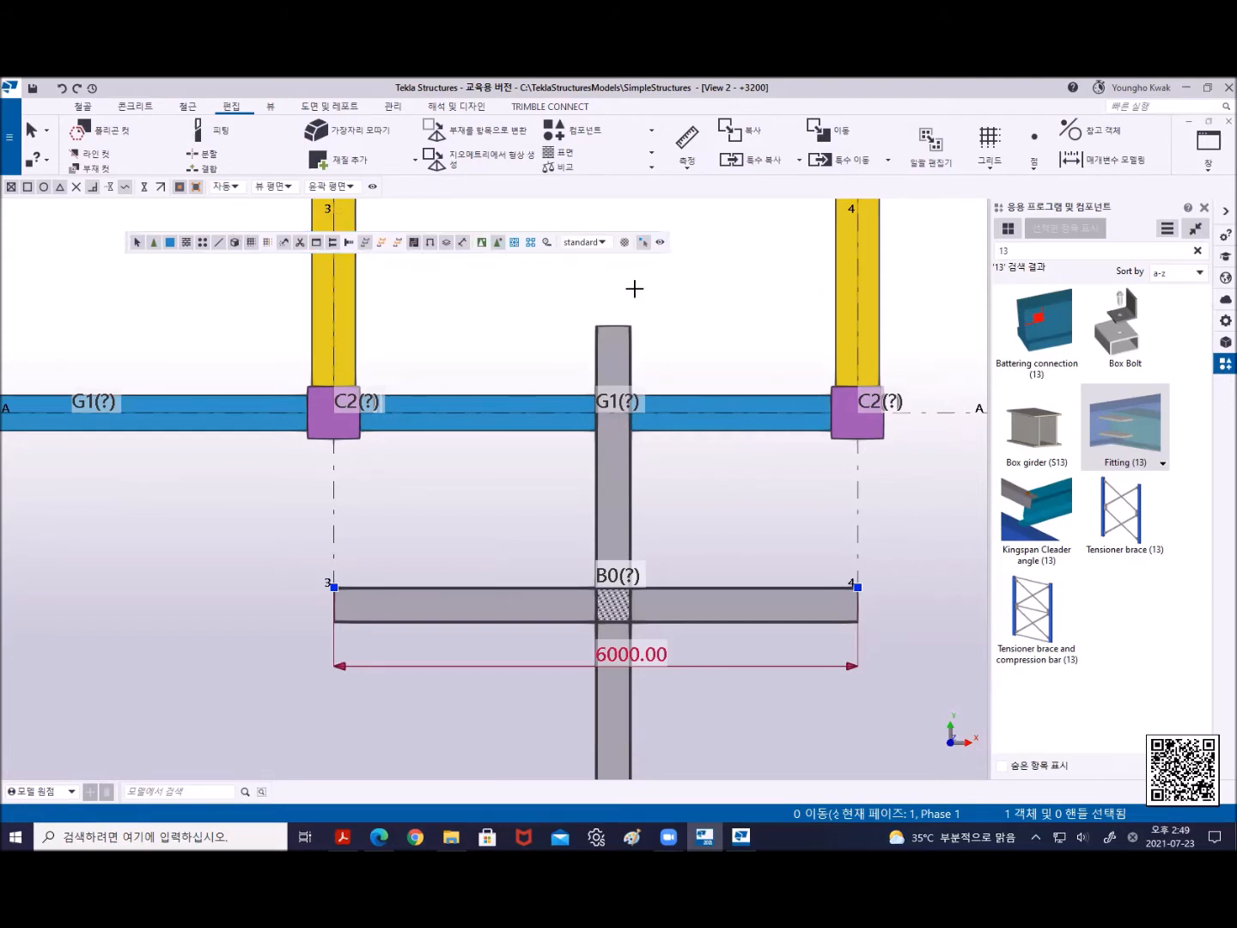
scroll(557, 245, "up", 3)
scroll(737, 546, "down", 2)
middle_click_drag(705, 657, 478, 112)
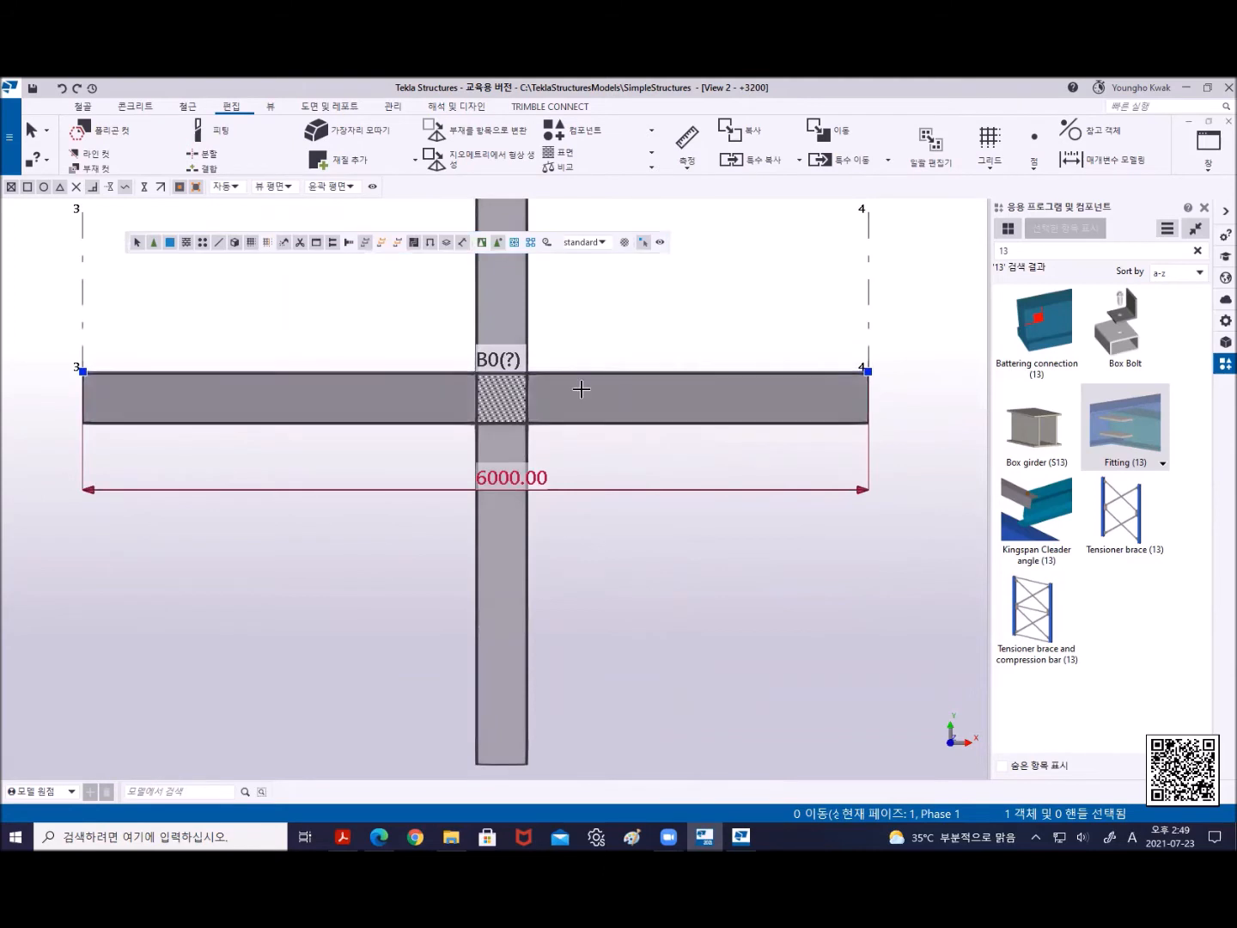
scroll(564, 367, "up", 3)
scroll(559, 372, "up", 3)
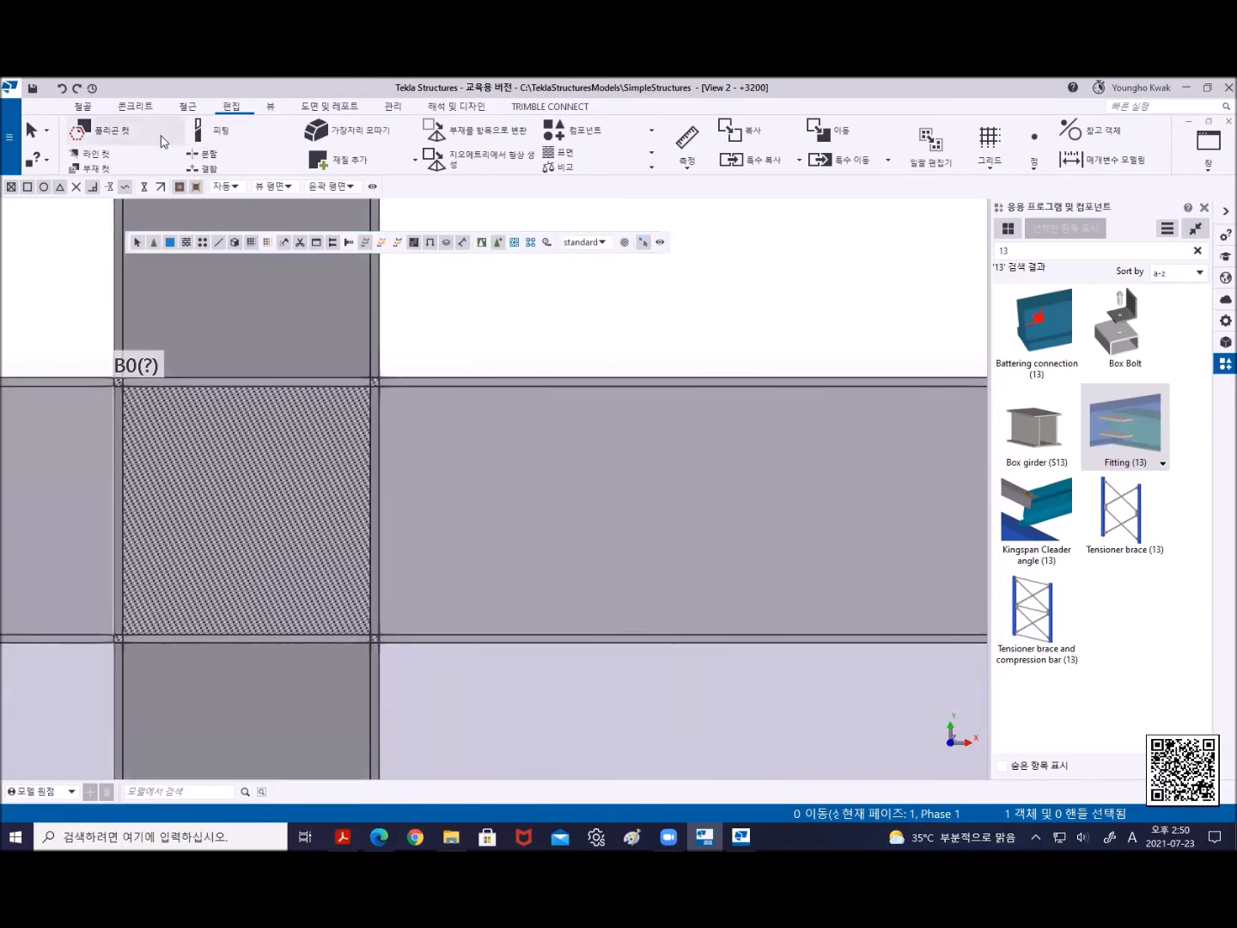
left_click(127, 133)
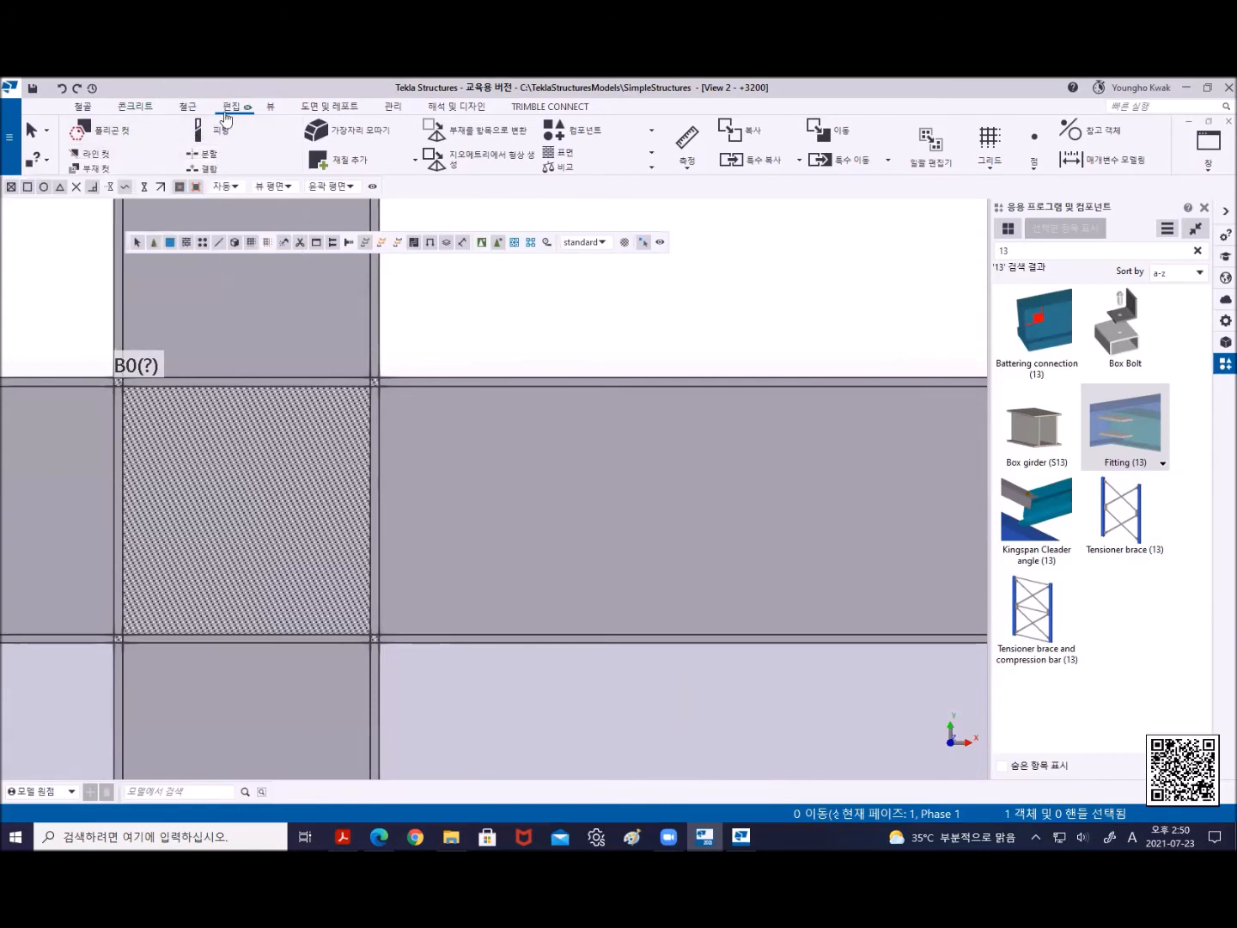
left_click(96, 155)
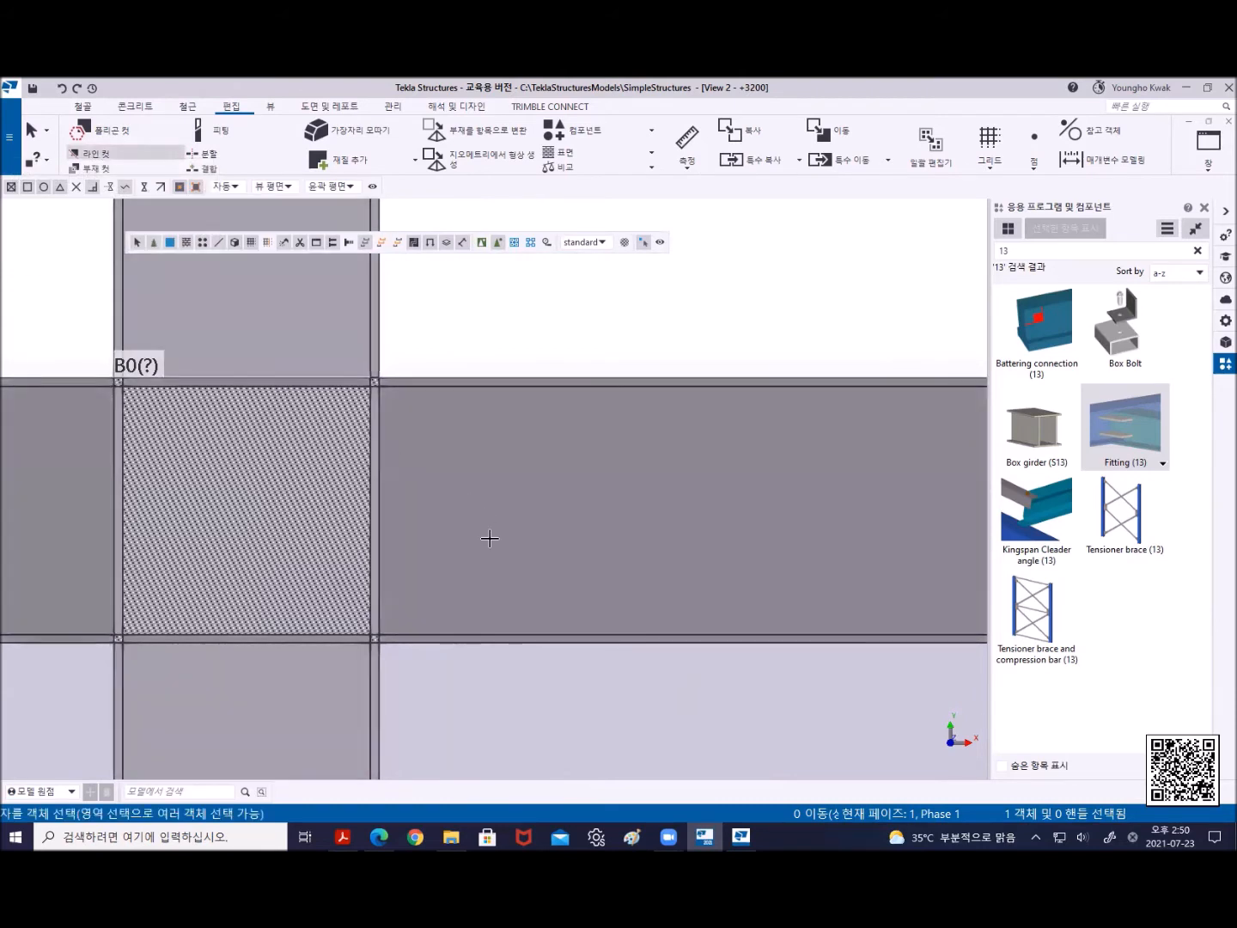
scroll(452, 464, "down", 2)
middle_click_drag(453, 464, 587, 568)
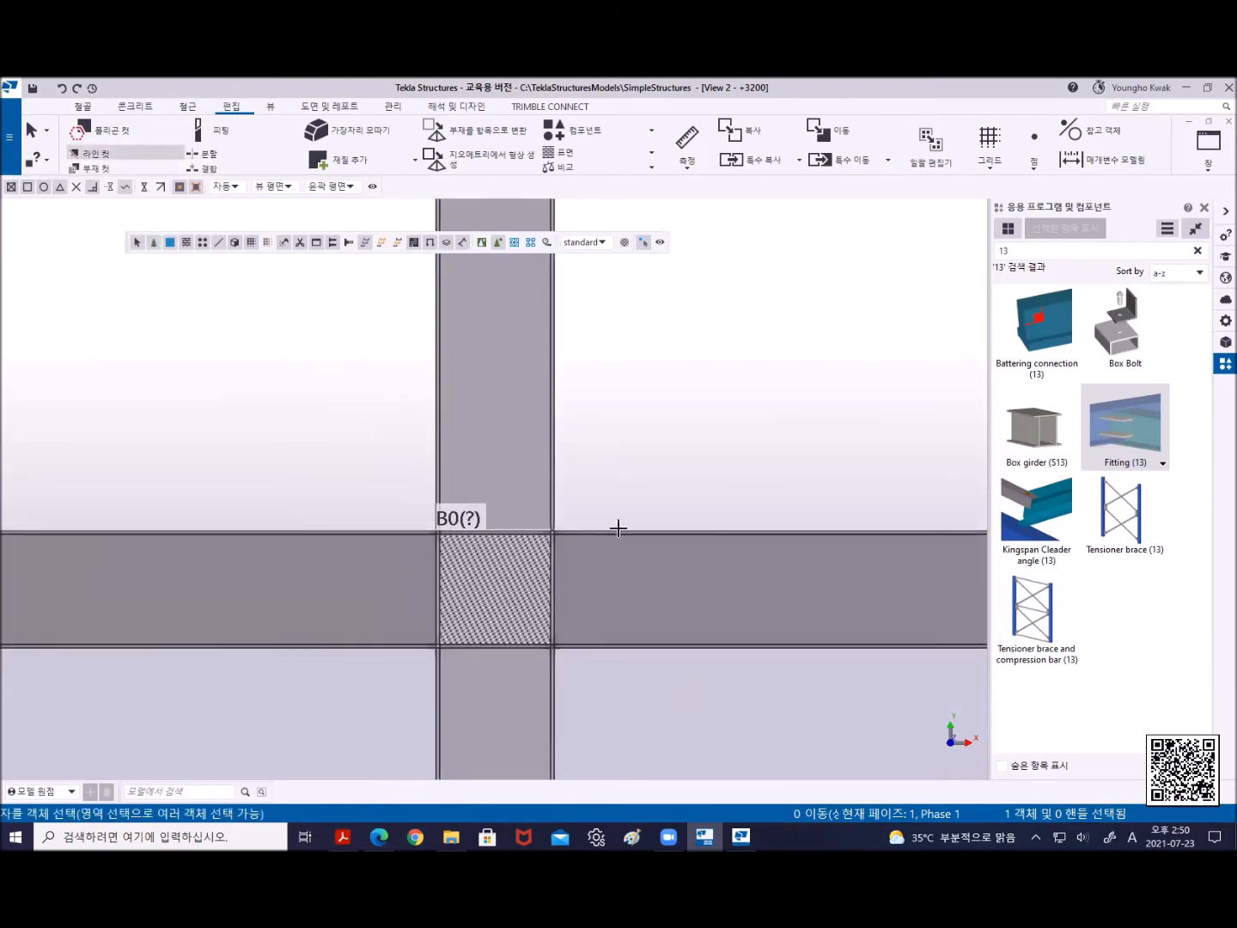
left_click(540, 410)
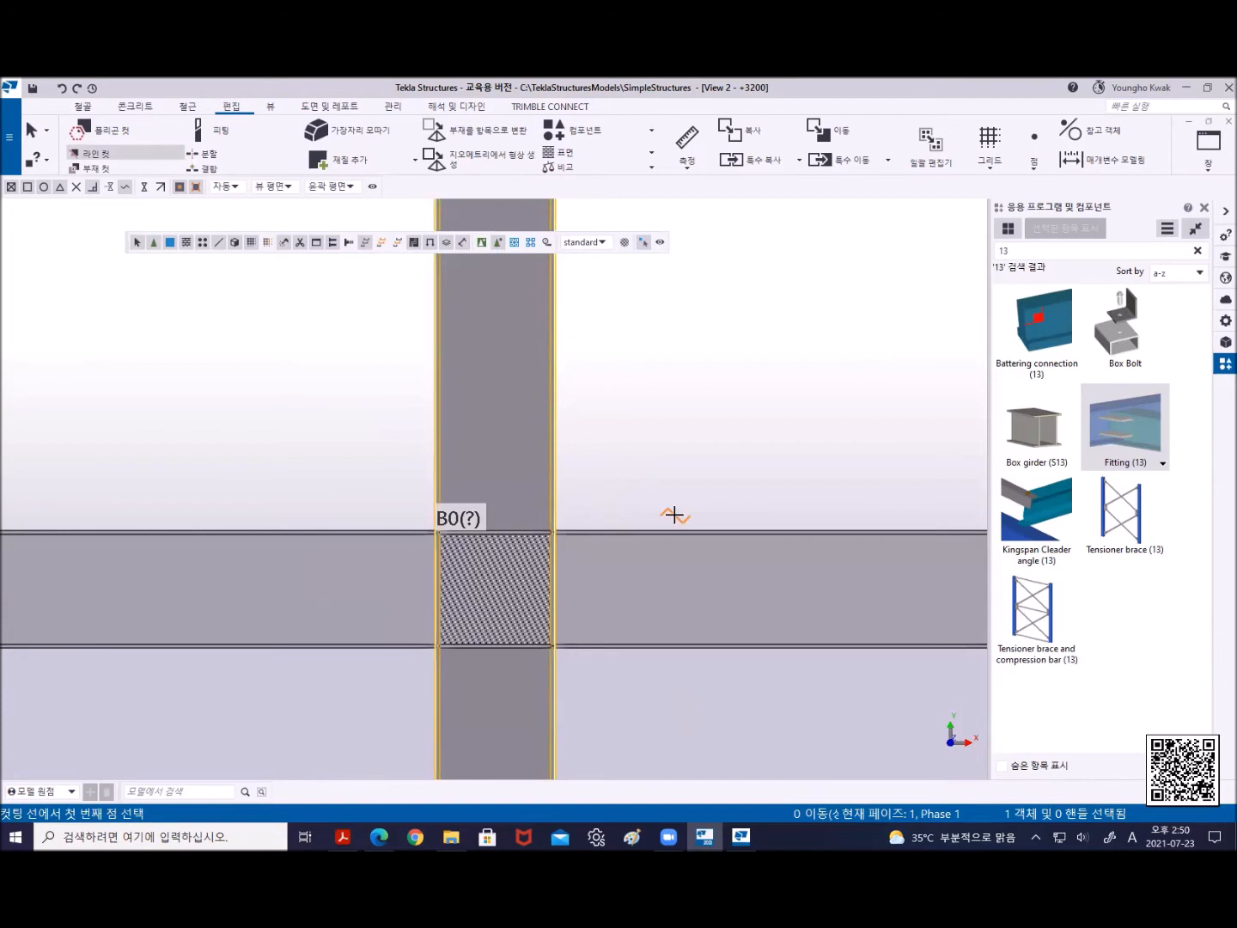
Restrict snapping for the cutting line by enabling nearest points and disabling free snapping
middle_click_drag(671, 513, 566, 481)
scroll(566, 480, "up", 3)
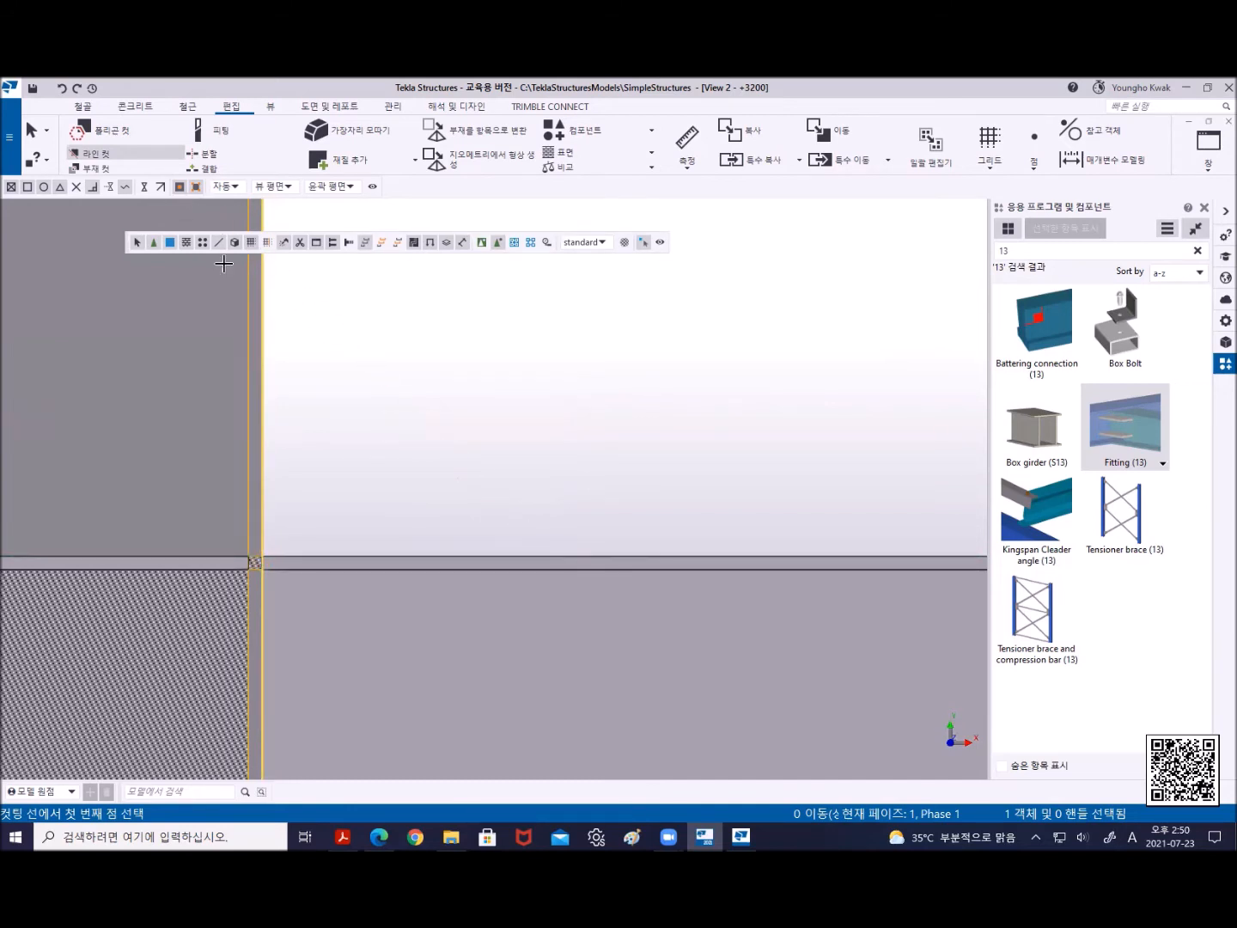
left_click(144, 189)
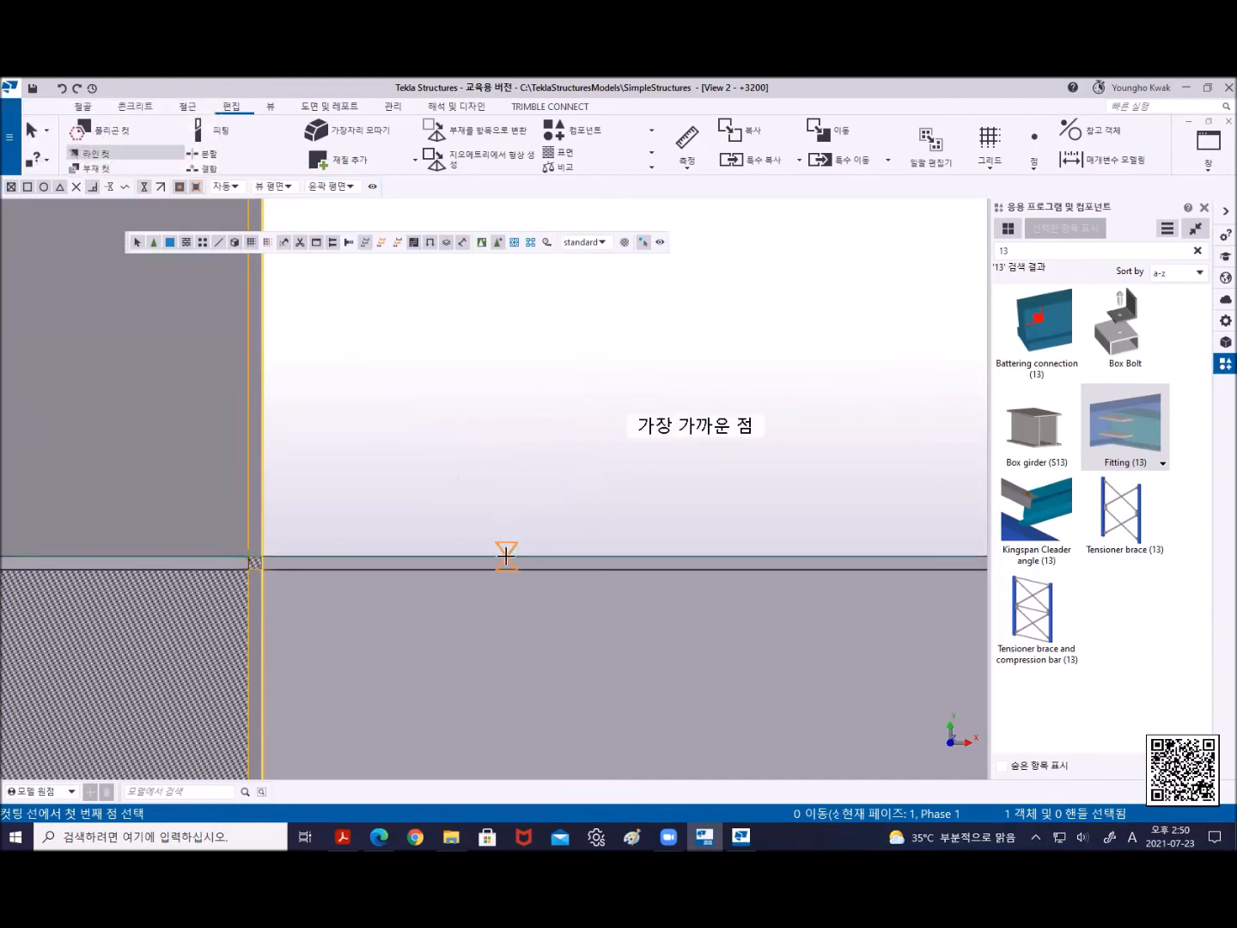
left_click(197, 188)
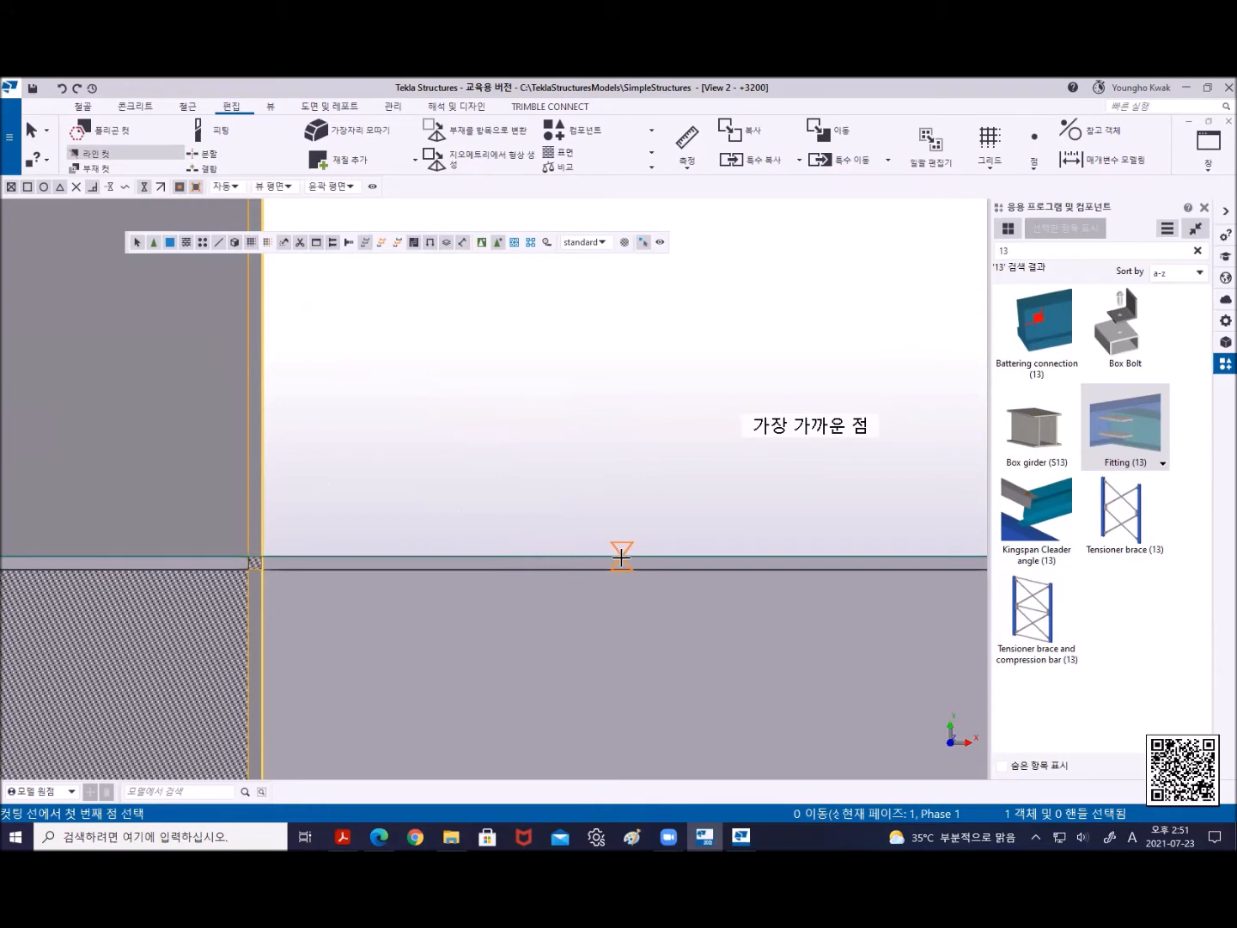
Cut the crossing beam along the horizontal beam's upper edge, removing the portion below the line, and undo the cut
left_click(572, 559)
left_click(427, 555)
scroll(427, 554, "down", 3)
scroll(490, 502, "down", 2)
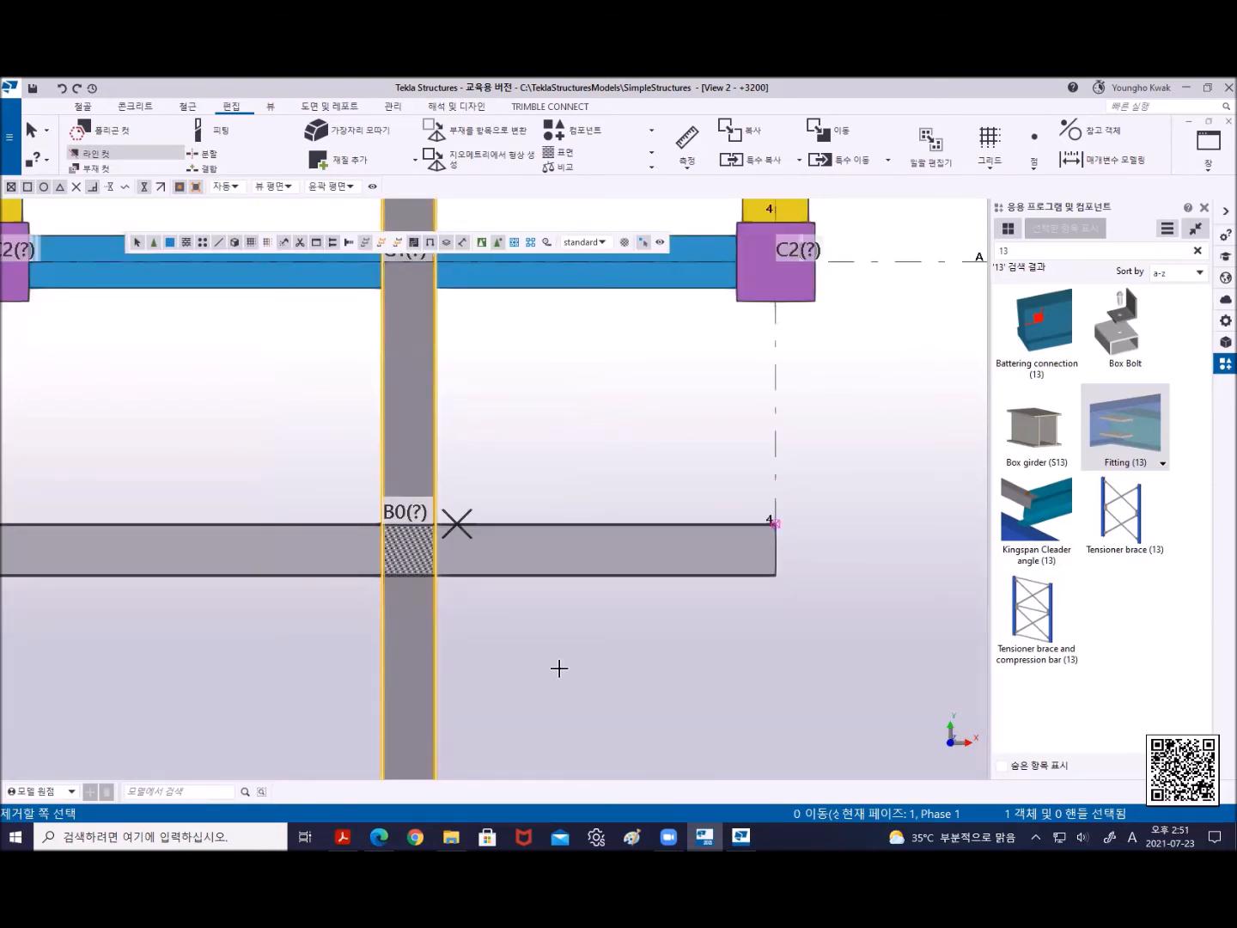
left_click(507, 663)
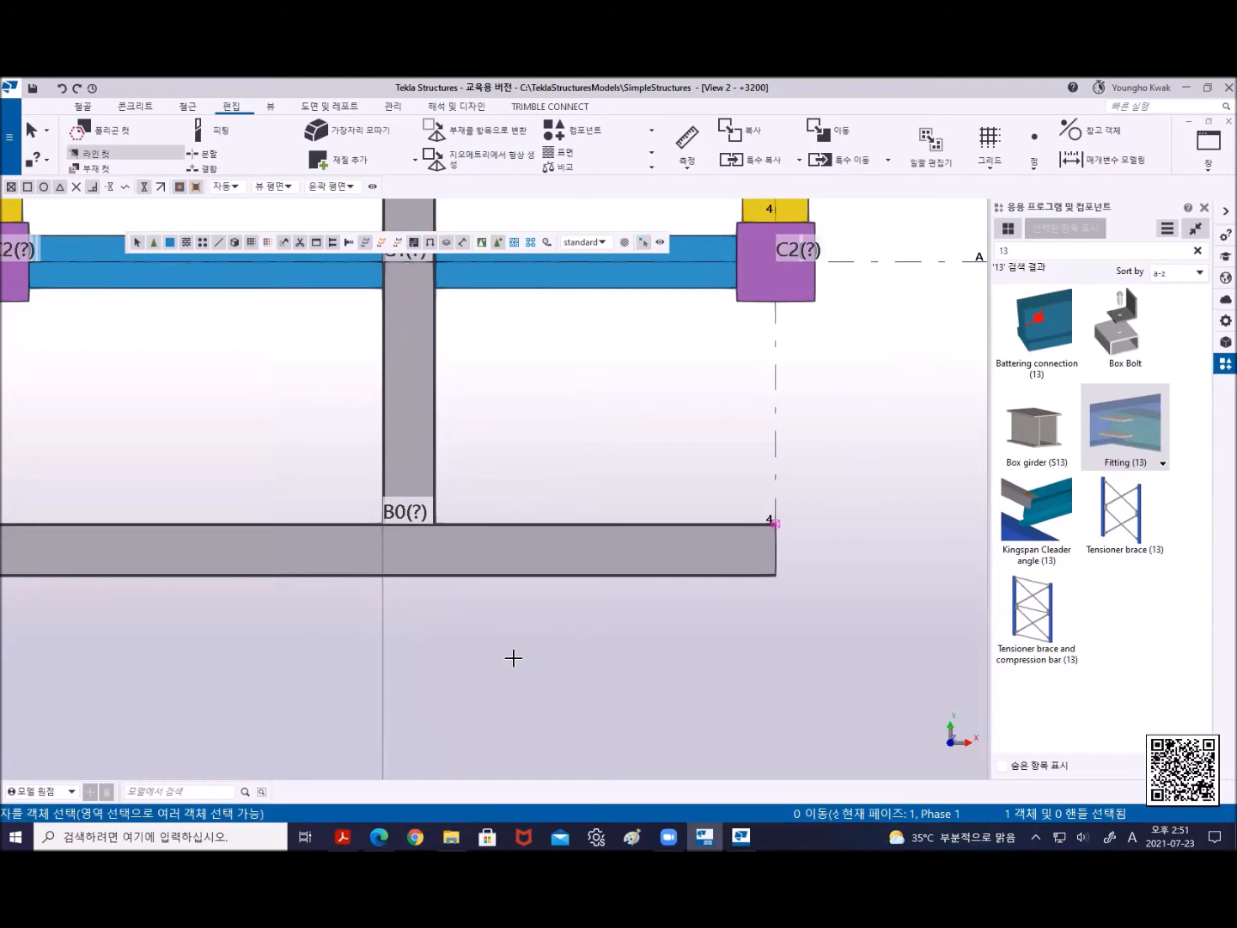
key("ctrl+z")
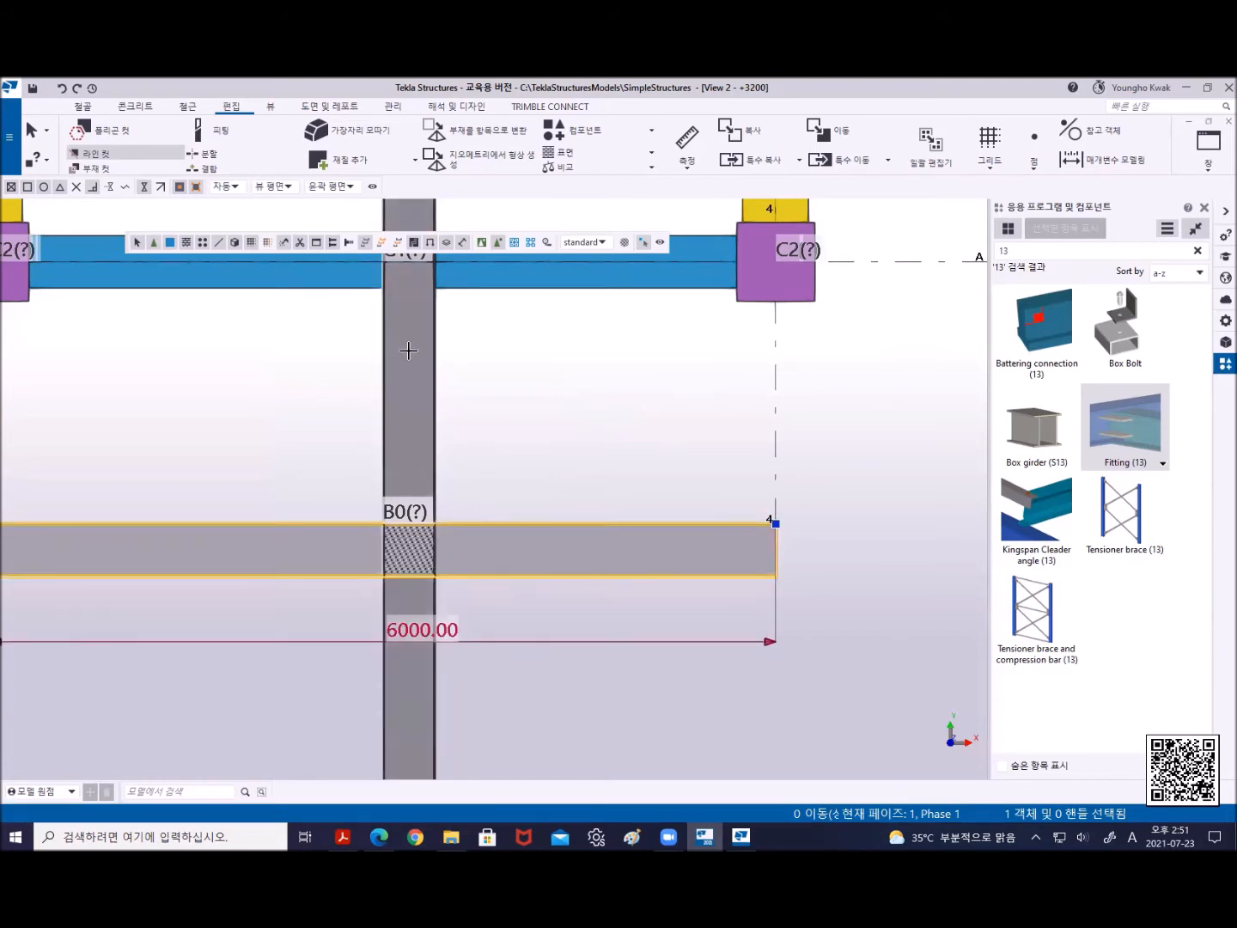
right_click(496, 402)
left_click(516, 410)
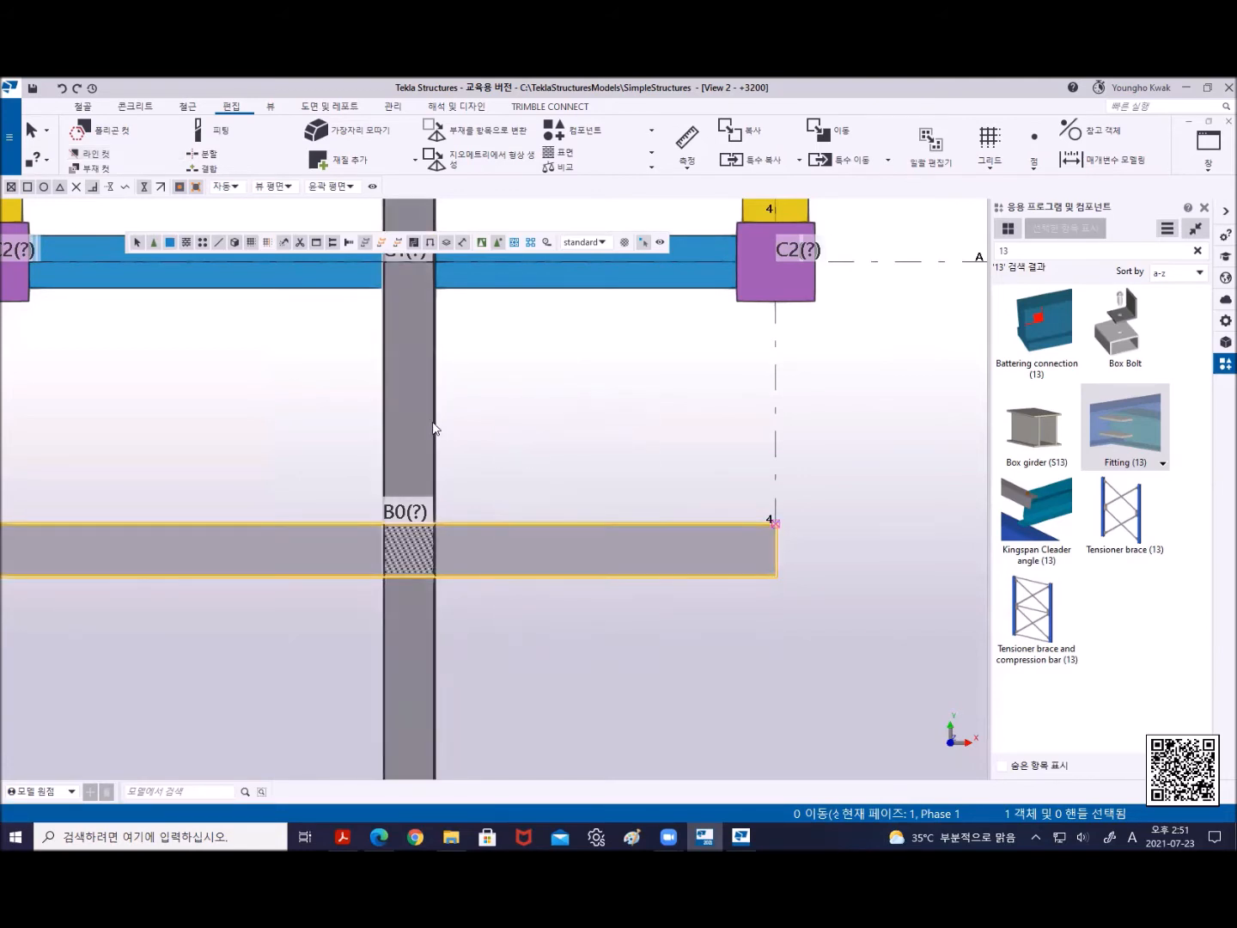
Line-cut the vertical crossing beam along the horizontal beam's upper edge, removing the portion above the line
left_click(97, 153)
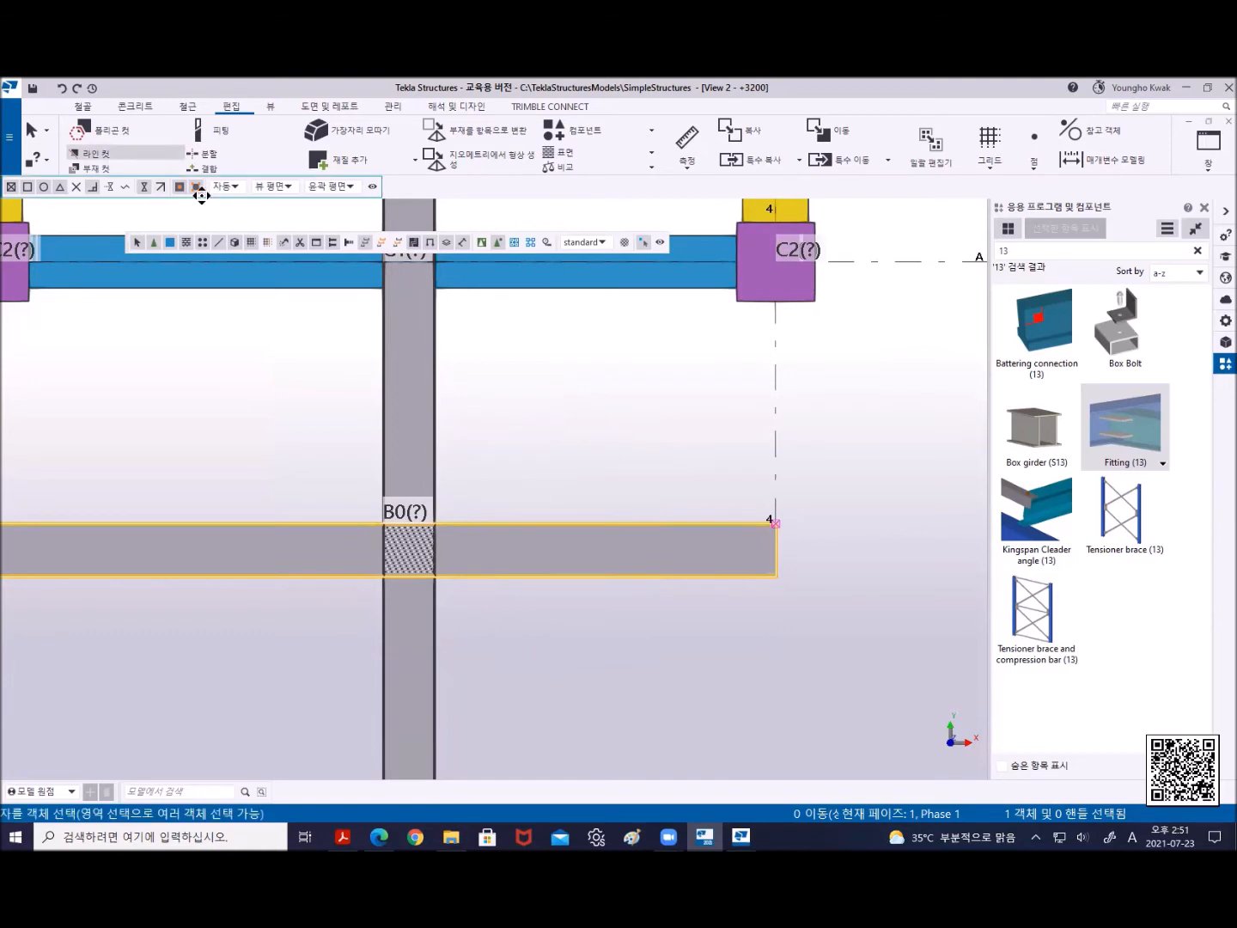
left_click(434, 374)
scroll(480, 461, "up", 2)
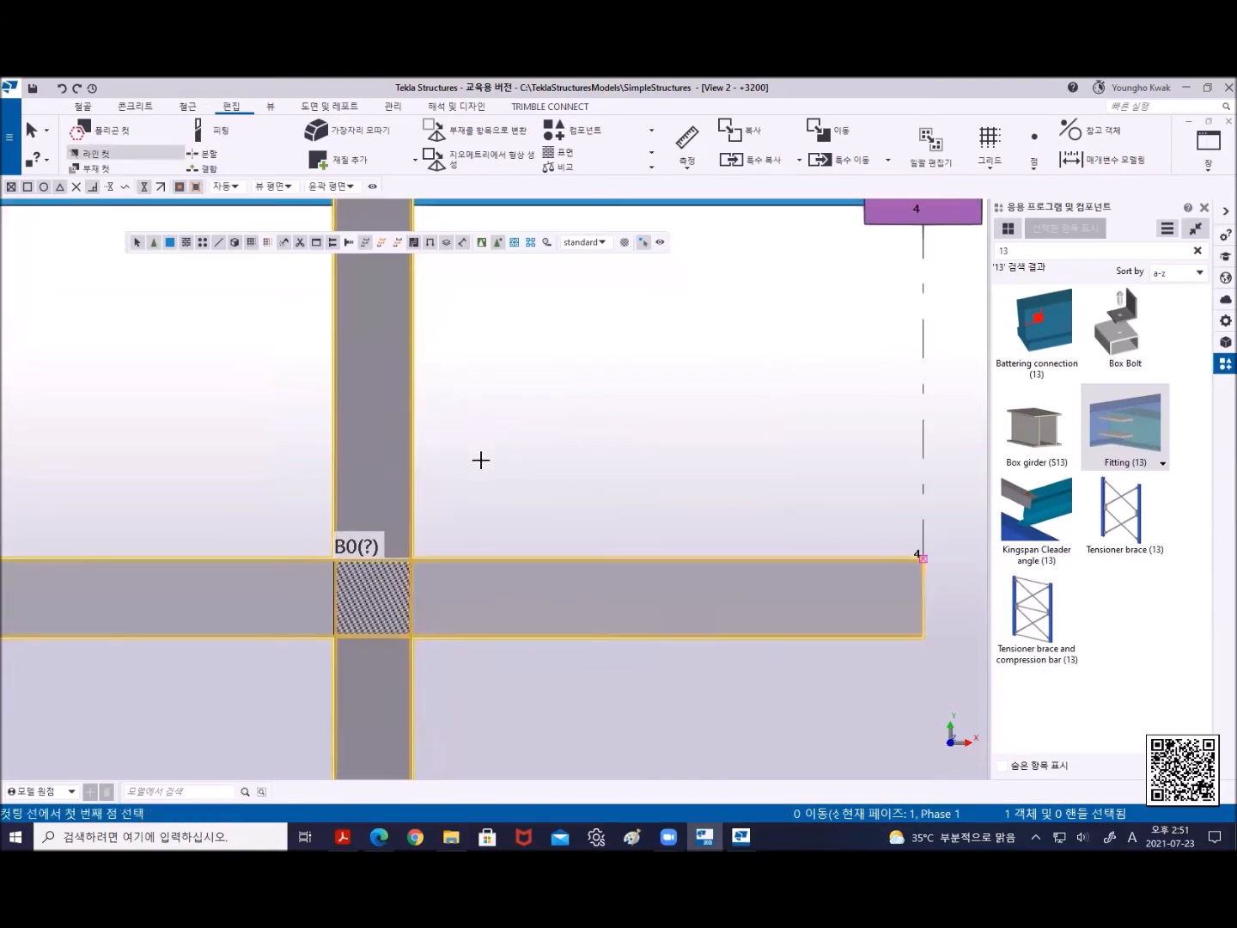
middle_click_drag(480, 461, 615, 402)
scroll(616, 428, "up", 2)
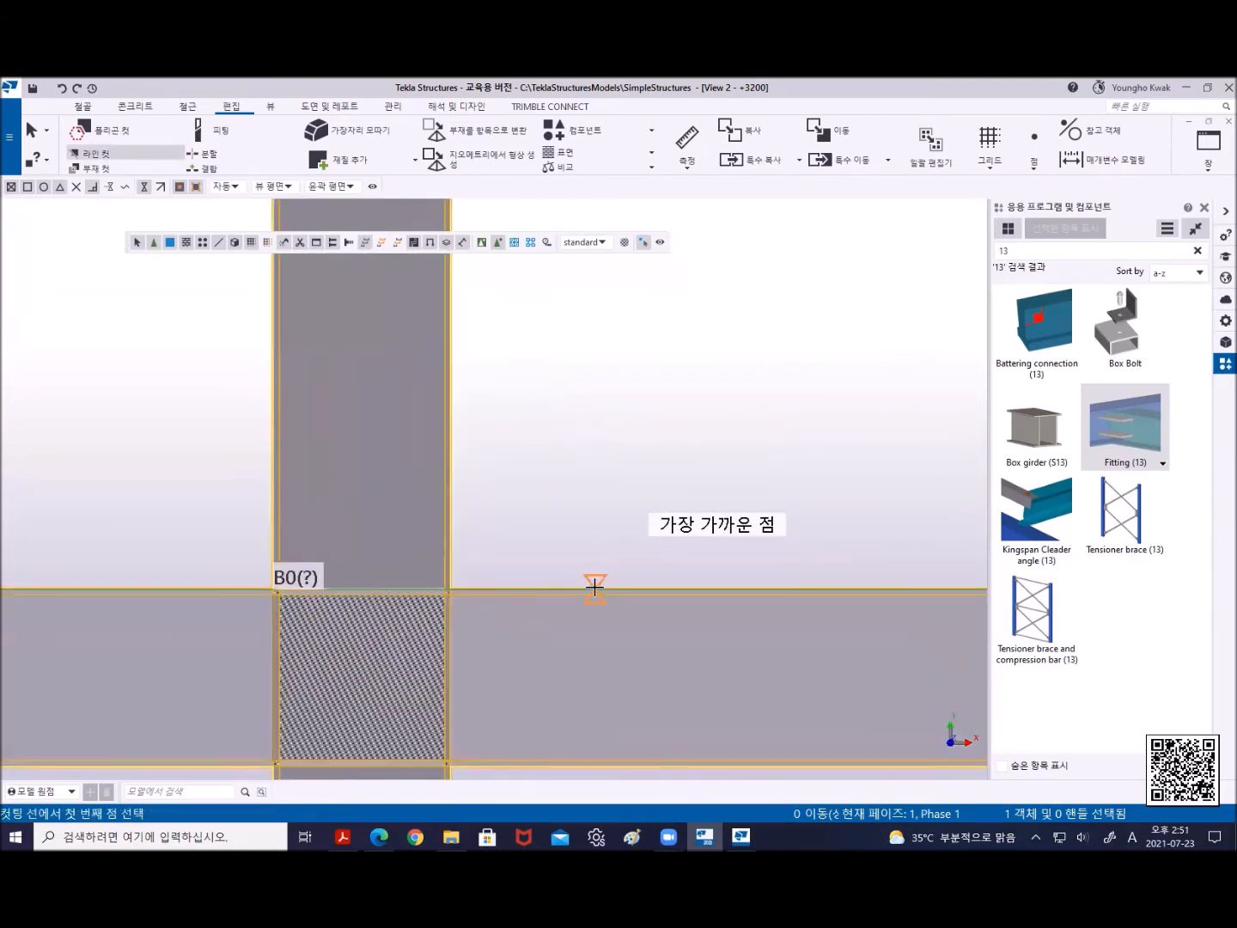
left_click(594, 587)
left_click(522, 588)
scroll(521, 587, "down", 3)
left_click(553, 445)
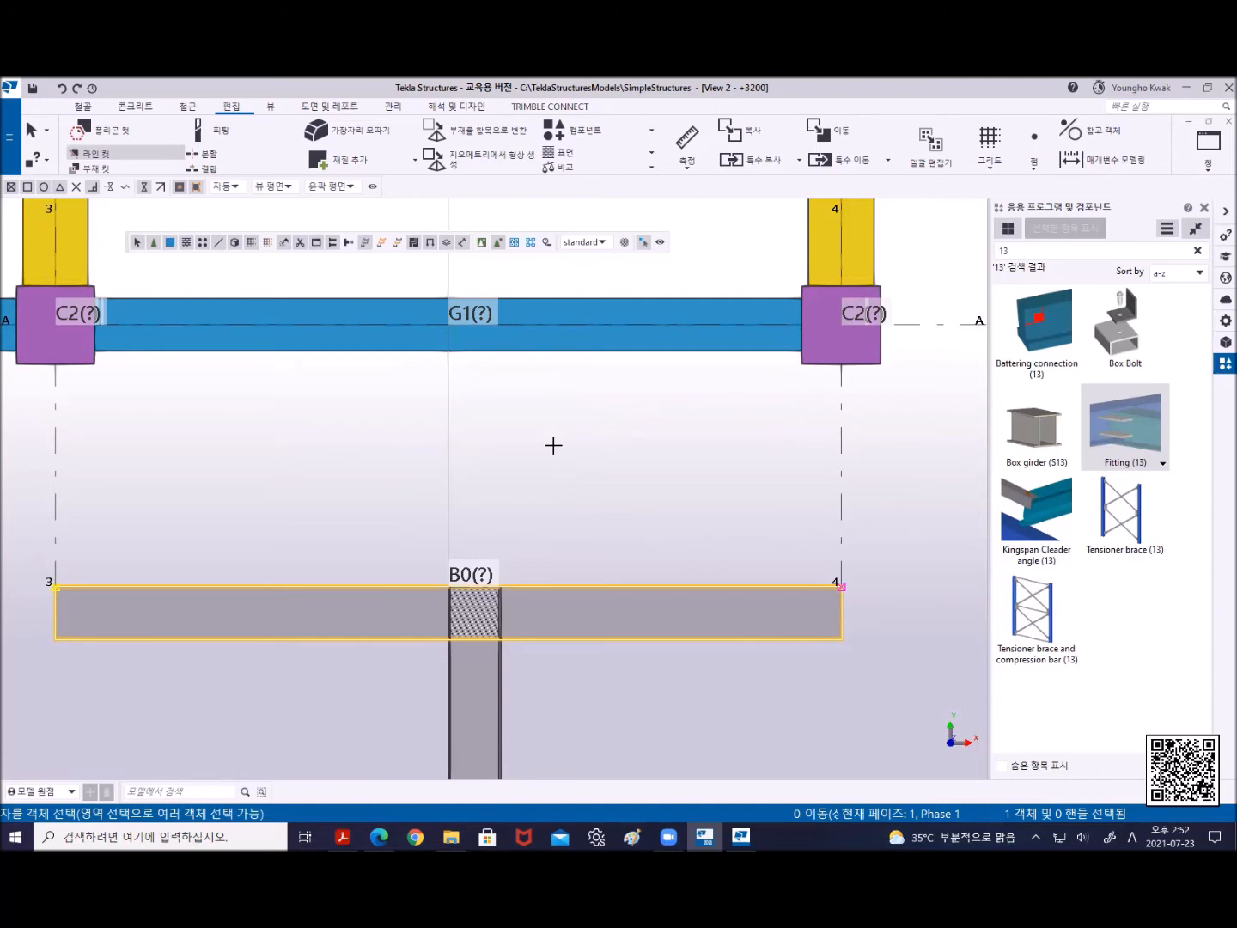
right_click(272, 396)
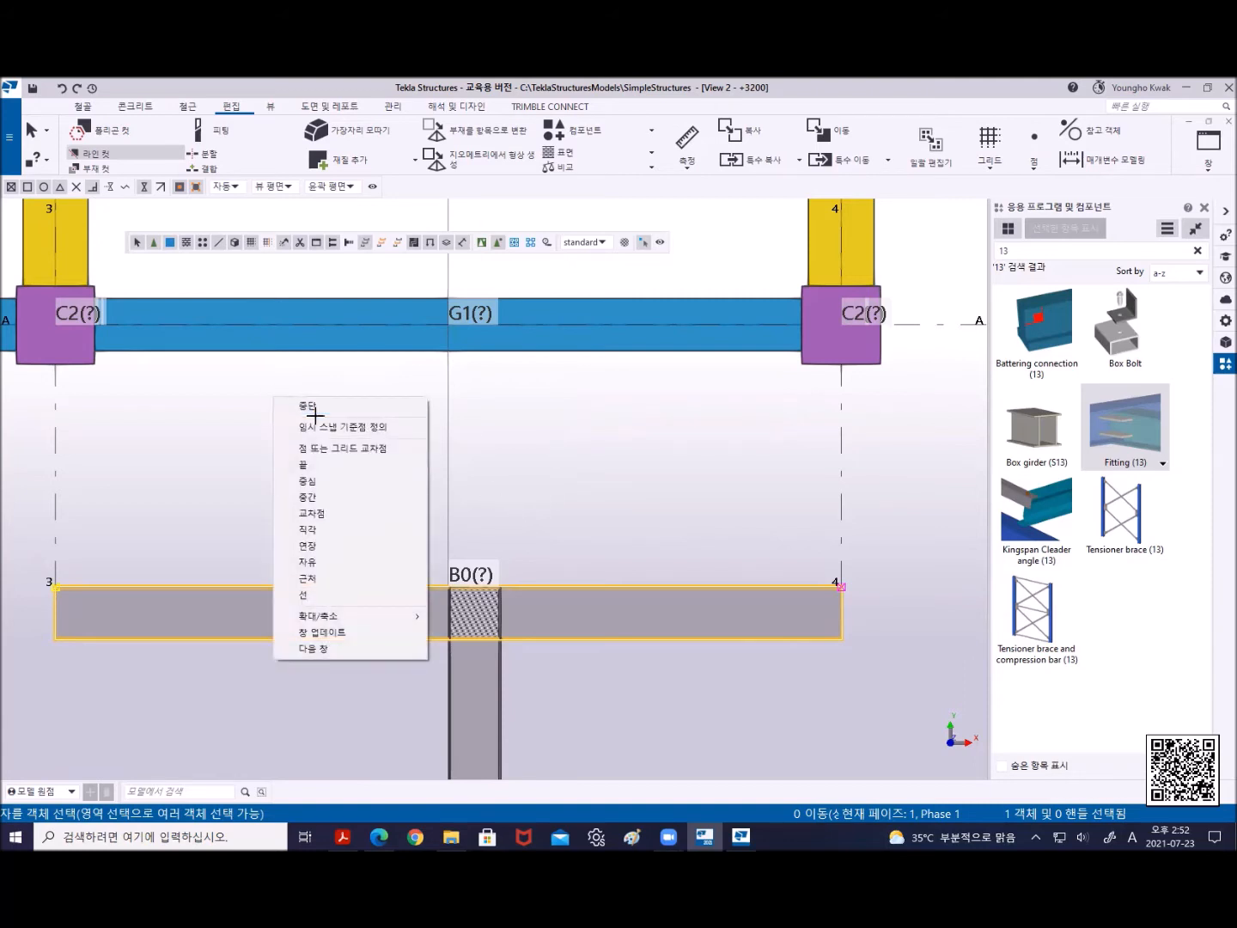
left_click(308, 405)
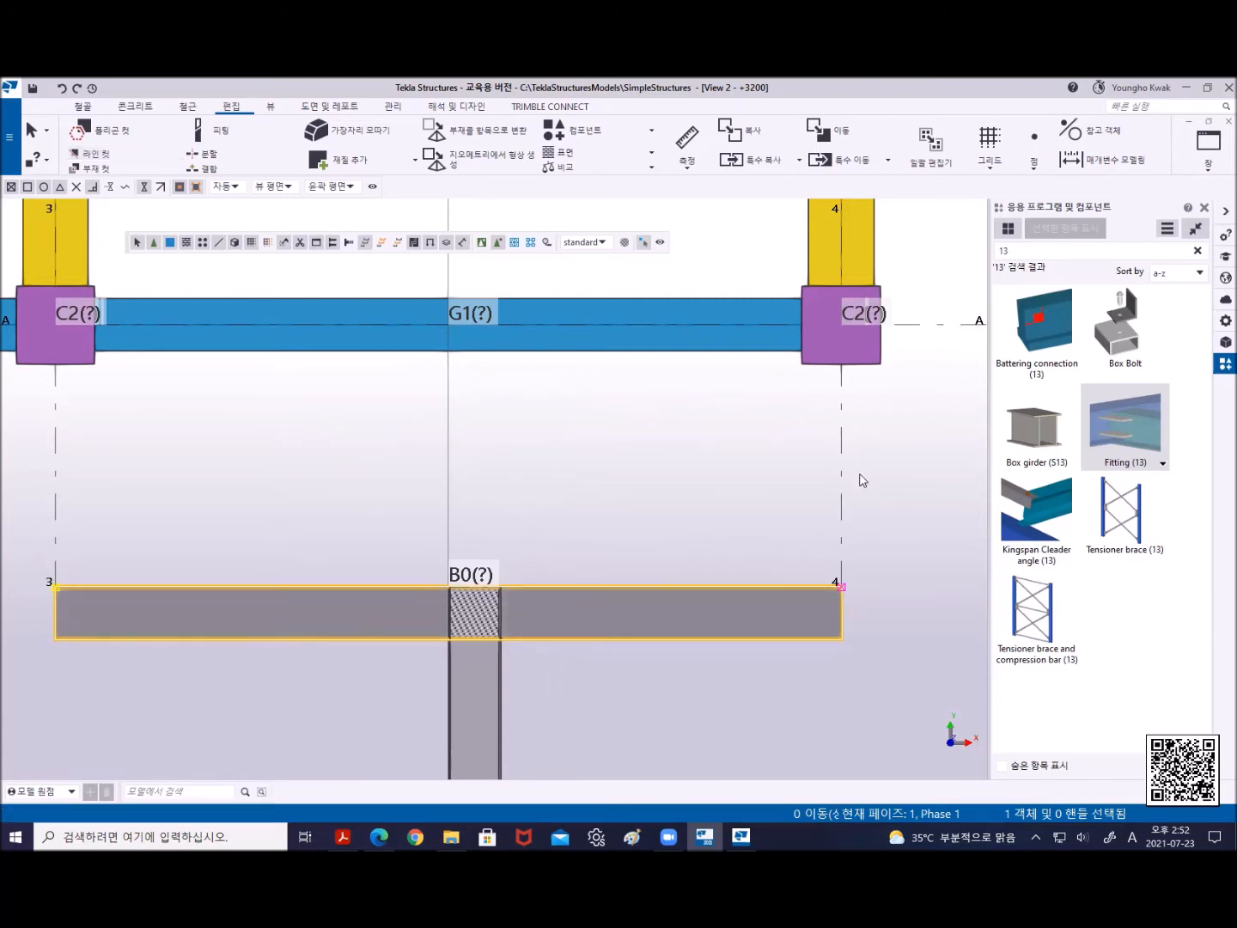
Switch to the 3D_VIEW window and examine the line-cut beam where it meets the other steel beam
left_click(1208, 166)
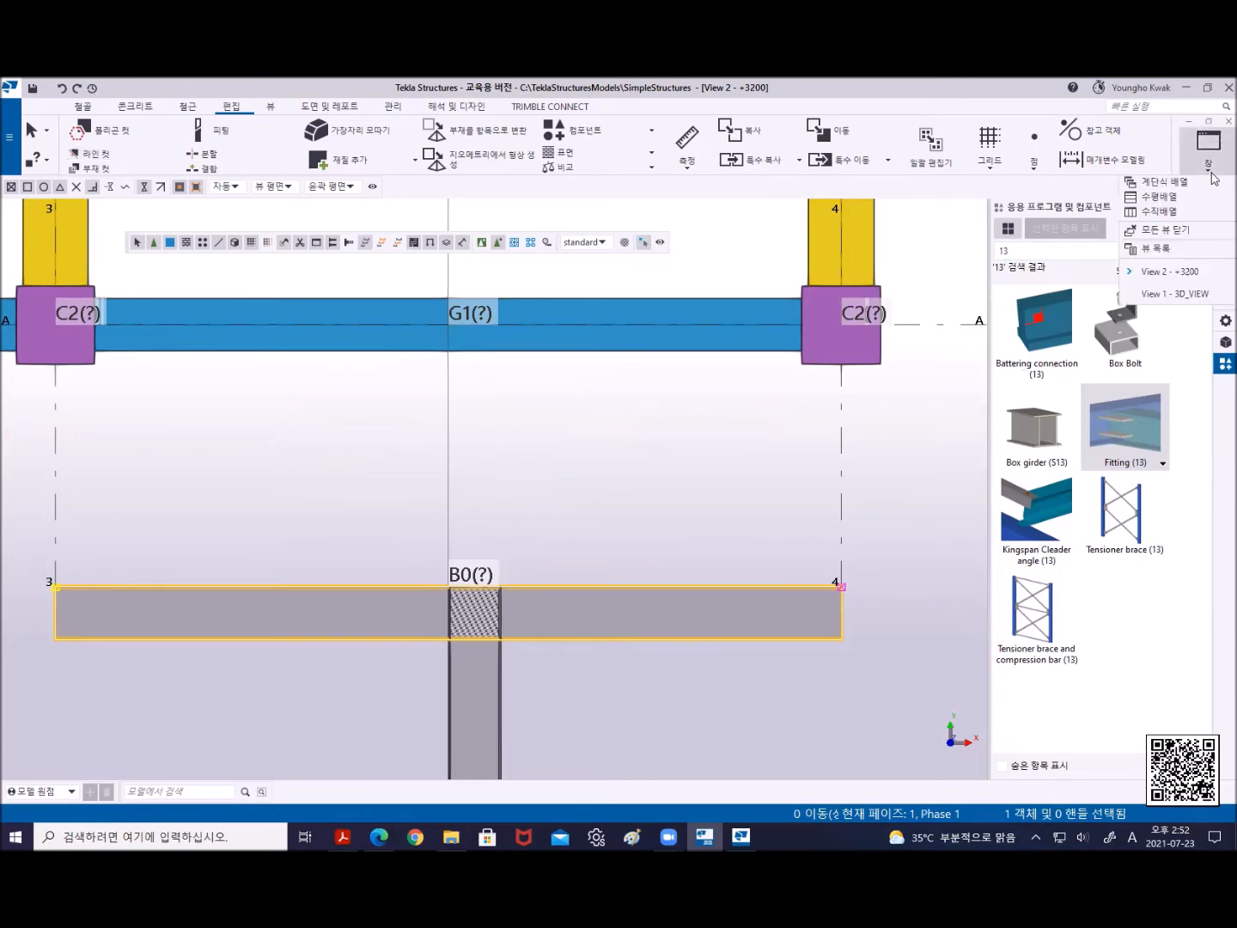
left_click(1195, 293)
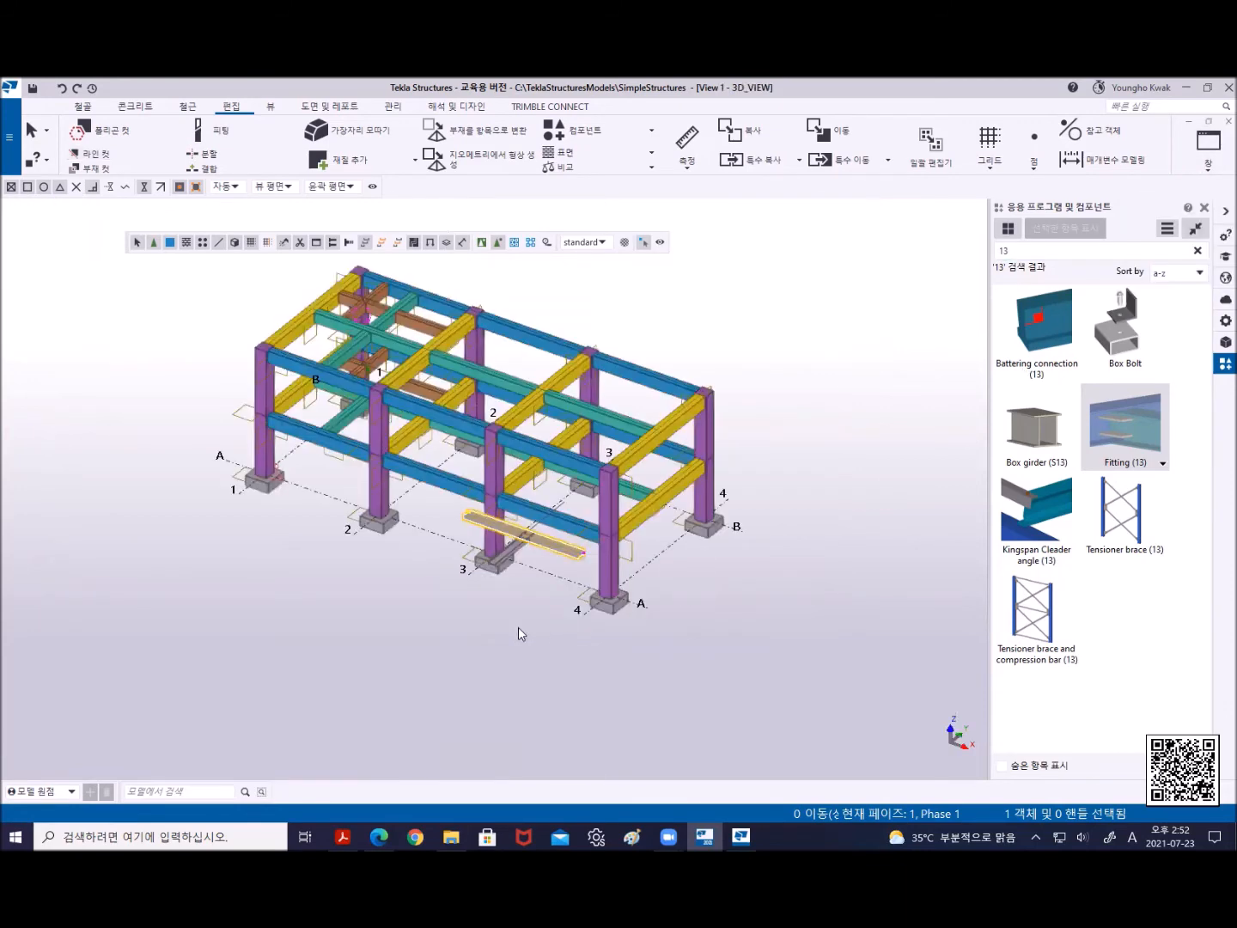
middle_click_drag(542, 522, 743, 566)
scroll(524, 531, "up", 2)
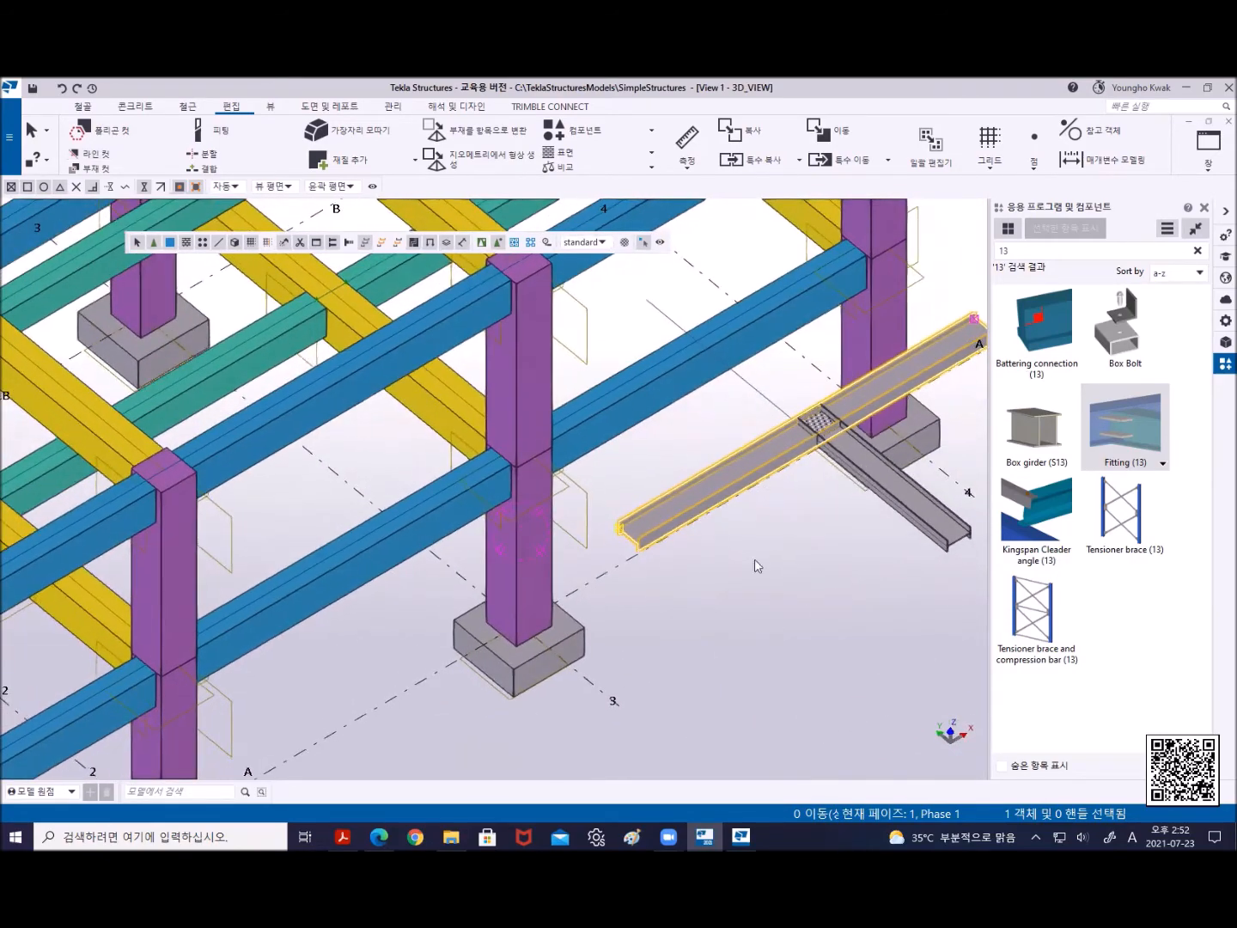
scroll(779, 441, "up", 2)
scroll(779, 441, "up", 2)
middle_click_drag(778, 441, 652, 513)
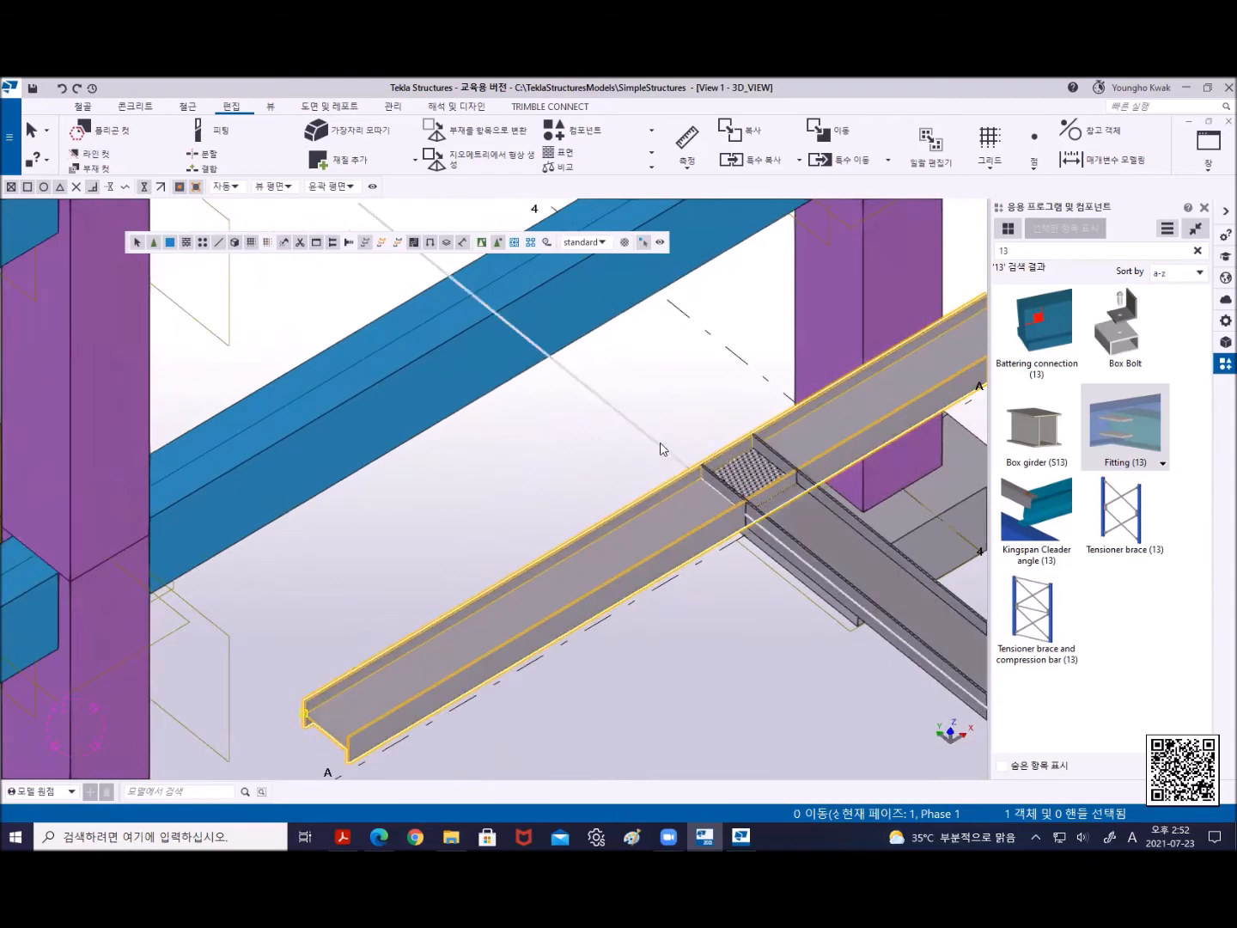
Inspect the cut beam's reference line and end handles from the opposite side of the frame
scroll(687, 481, "down", 5)
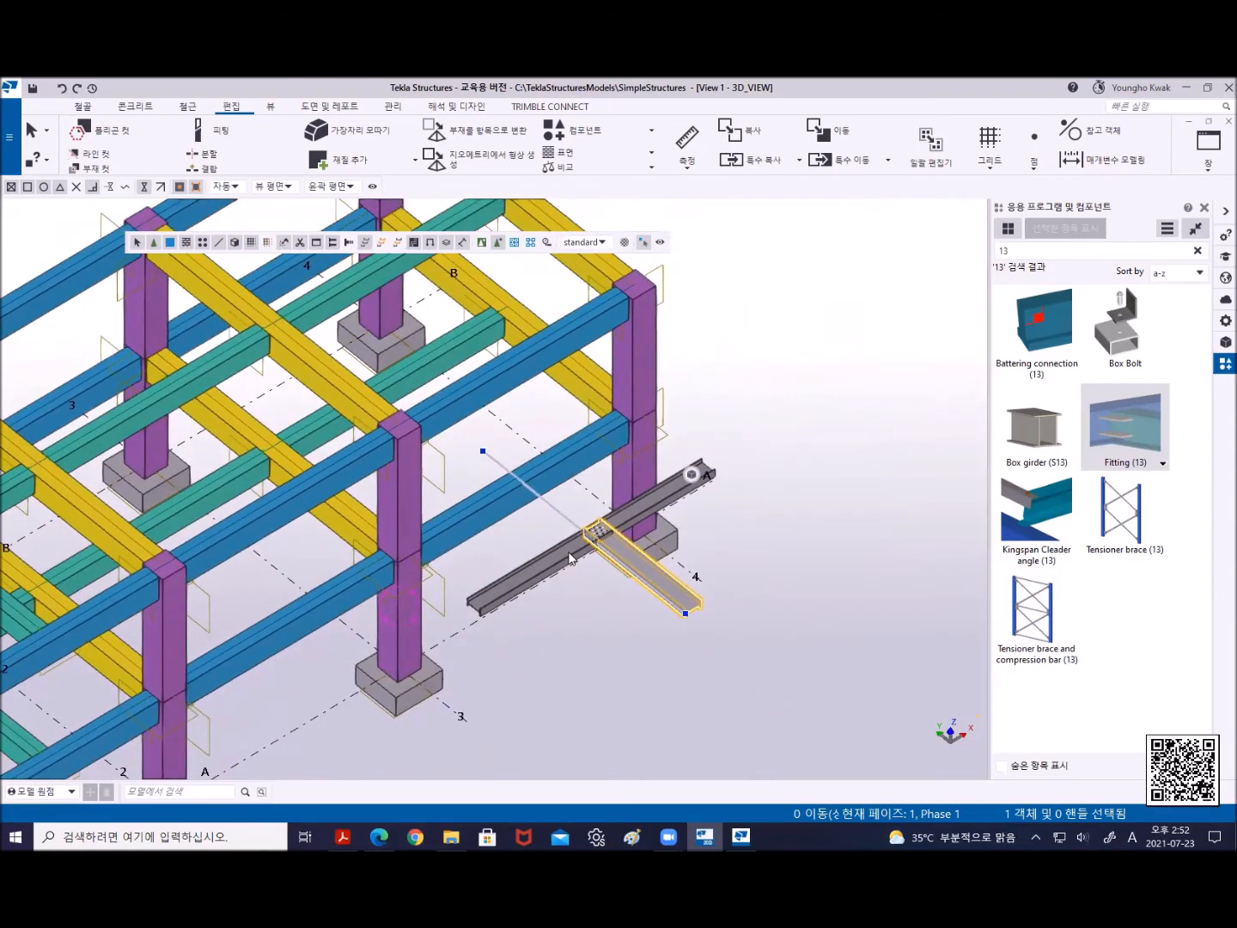
scroll(564, 554, "up", 4)
middle_click_drag(617, 568, 408, 539, "ctrl")
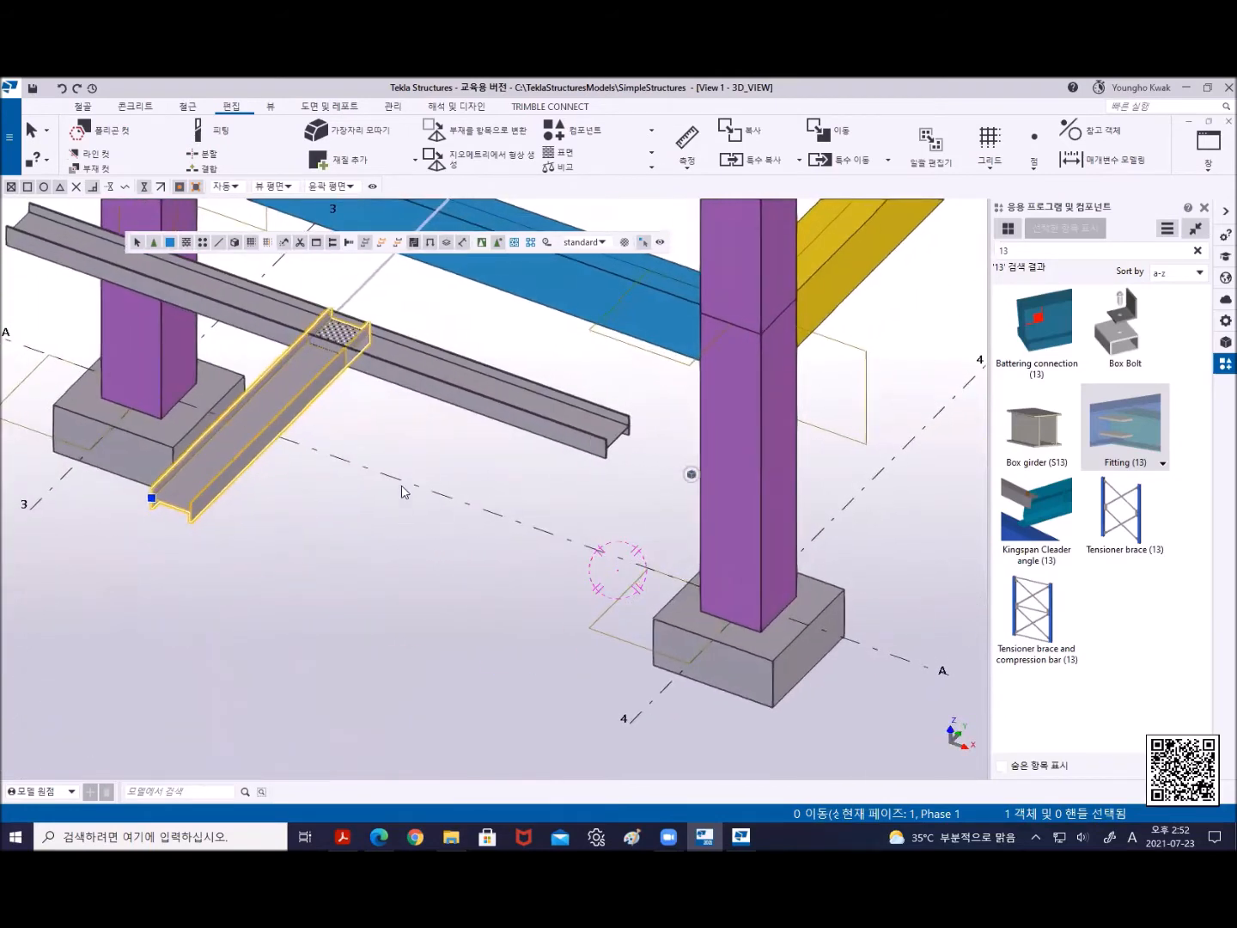
scroll(404, 491, "down", 4)
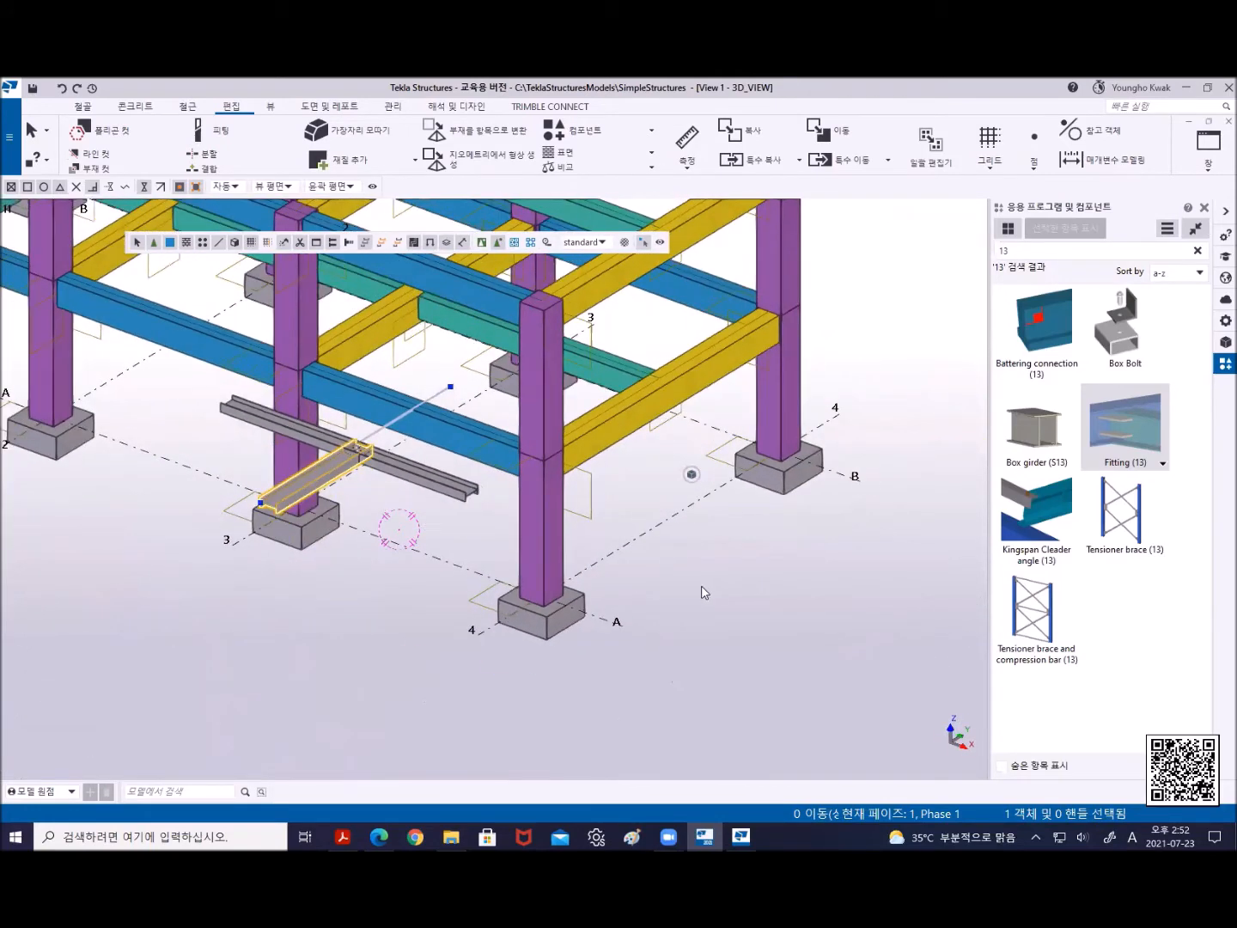
left_click(702, 587)
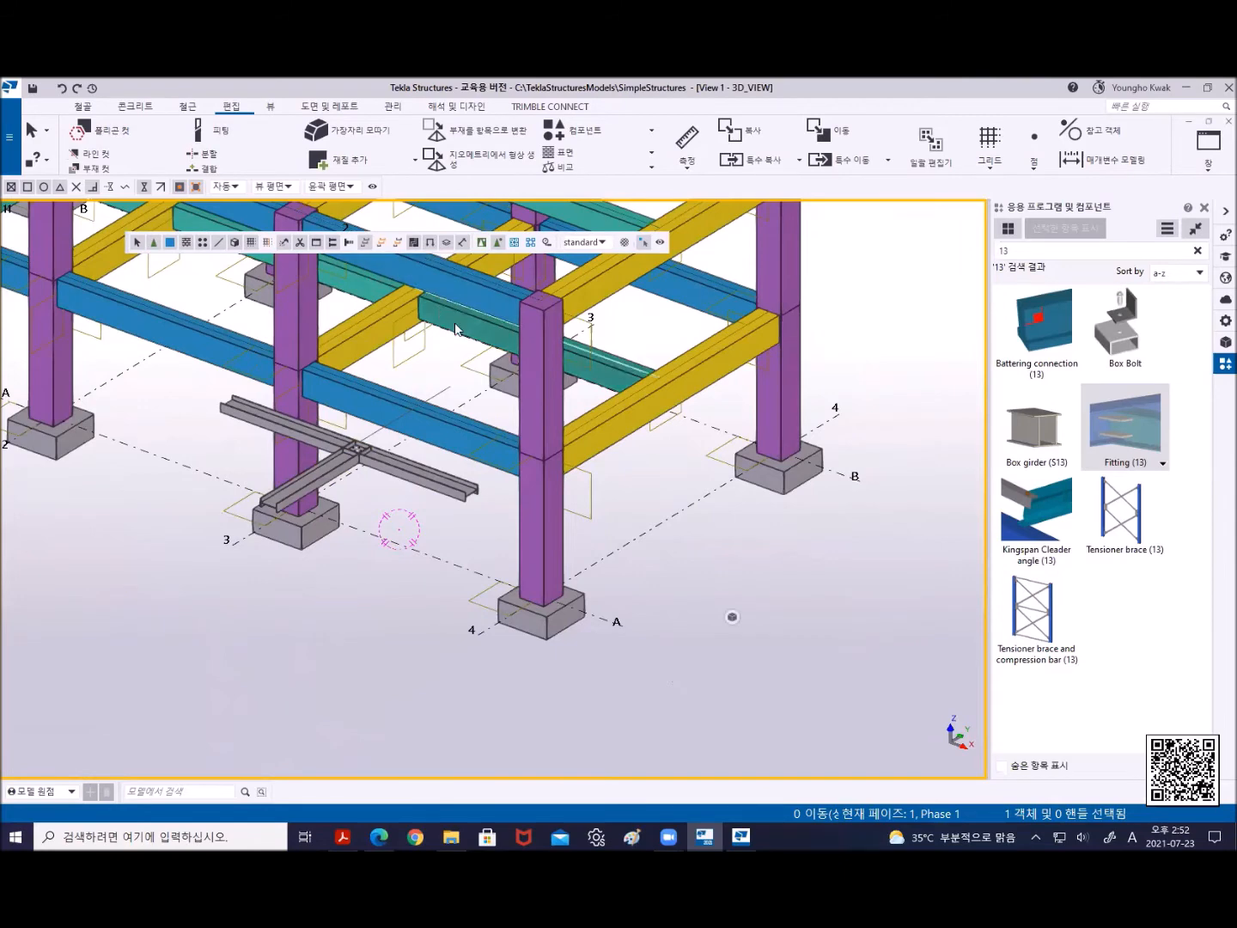
scroll(592, 442, "up", 3)
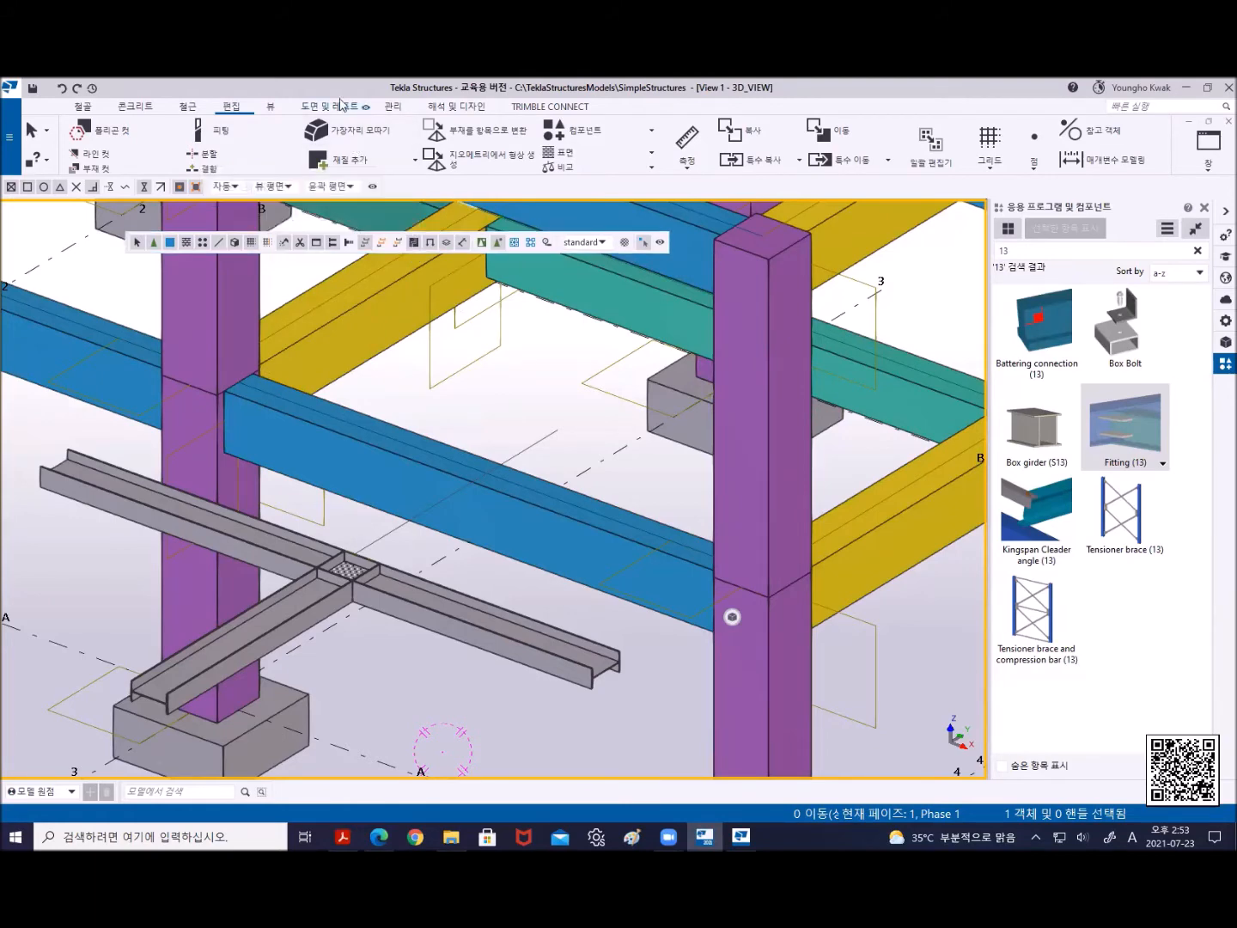
left_click(269, 108)
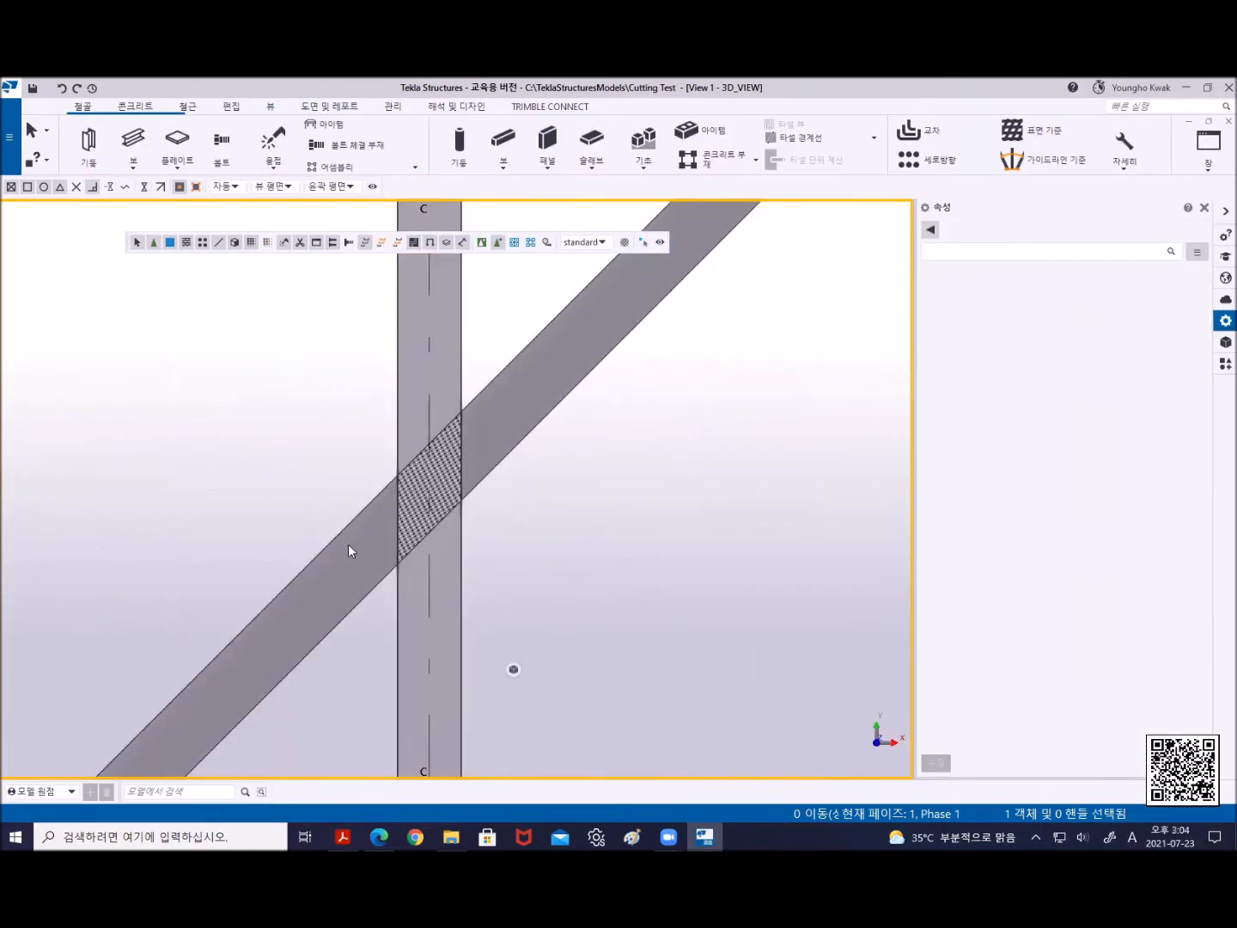
scroll(331, 541, "down", 5)
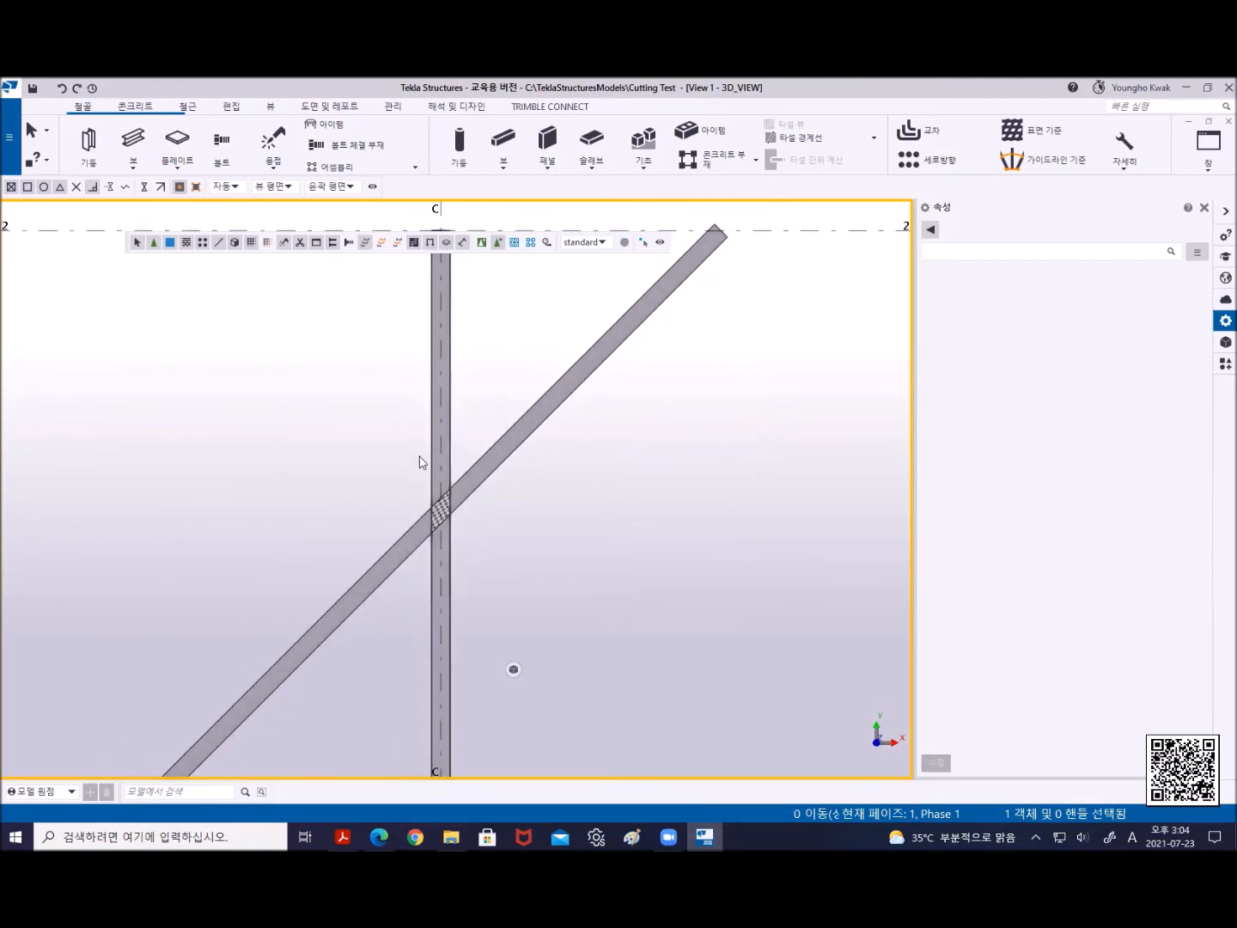
middle_click_drag(418, 538, 452, 471)
scroll(452, 471, "up", 3)
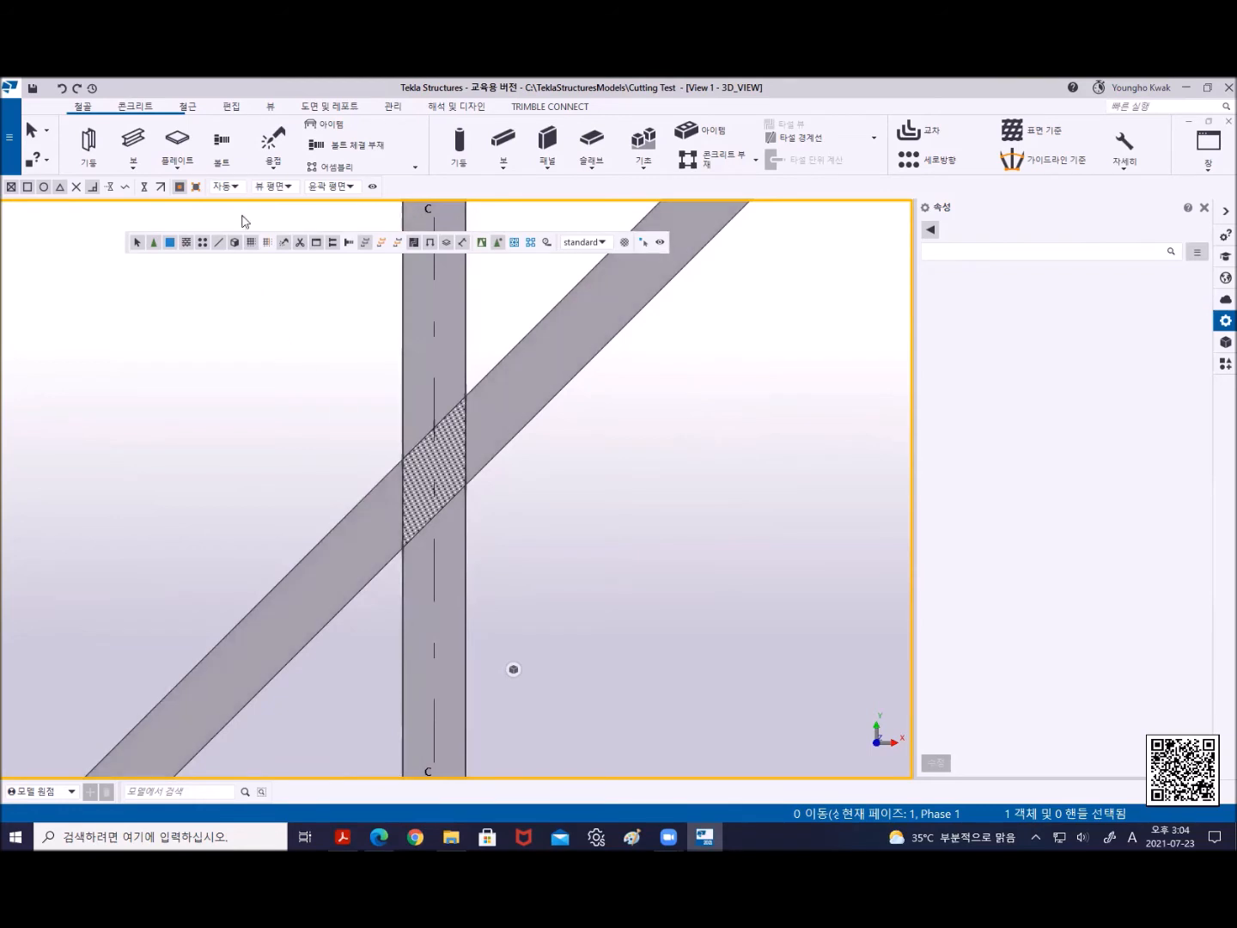
left_click(231, 107)
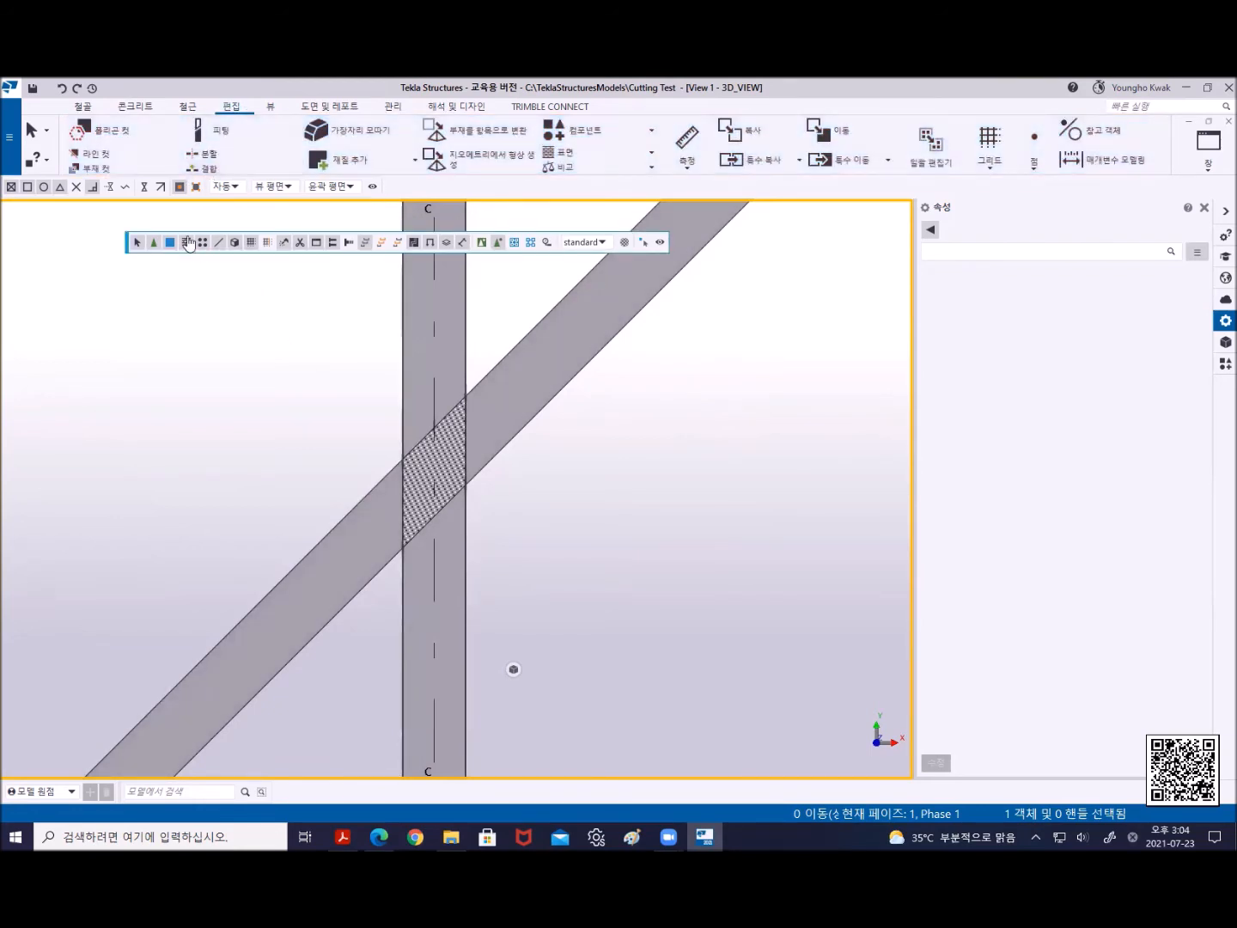
left_click(94, 153)
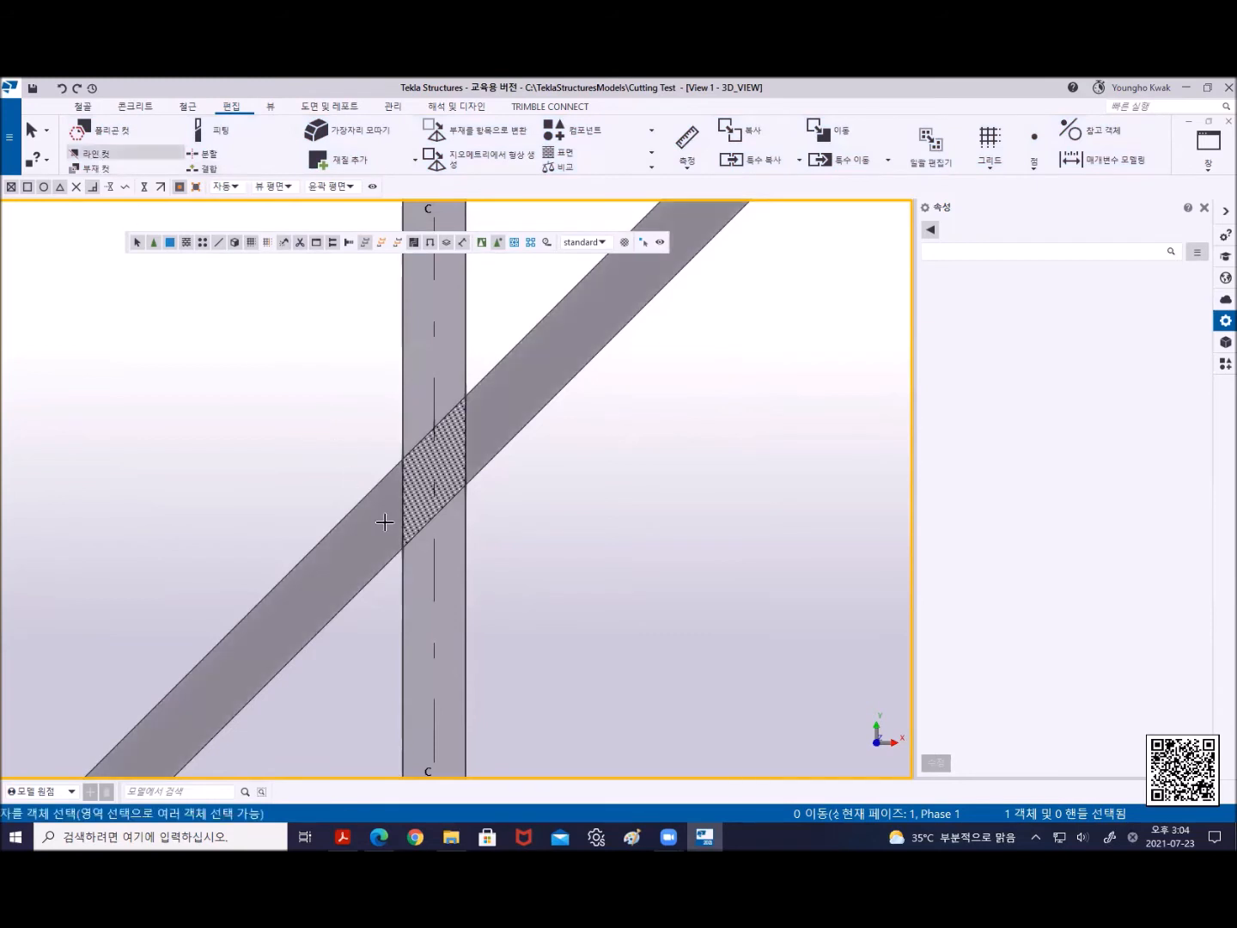
left_click(493, 375)
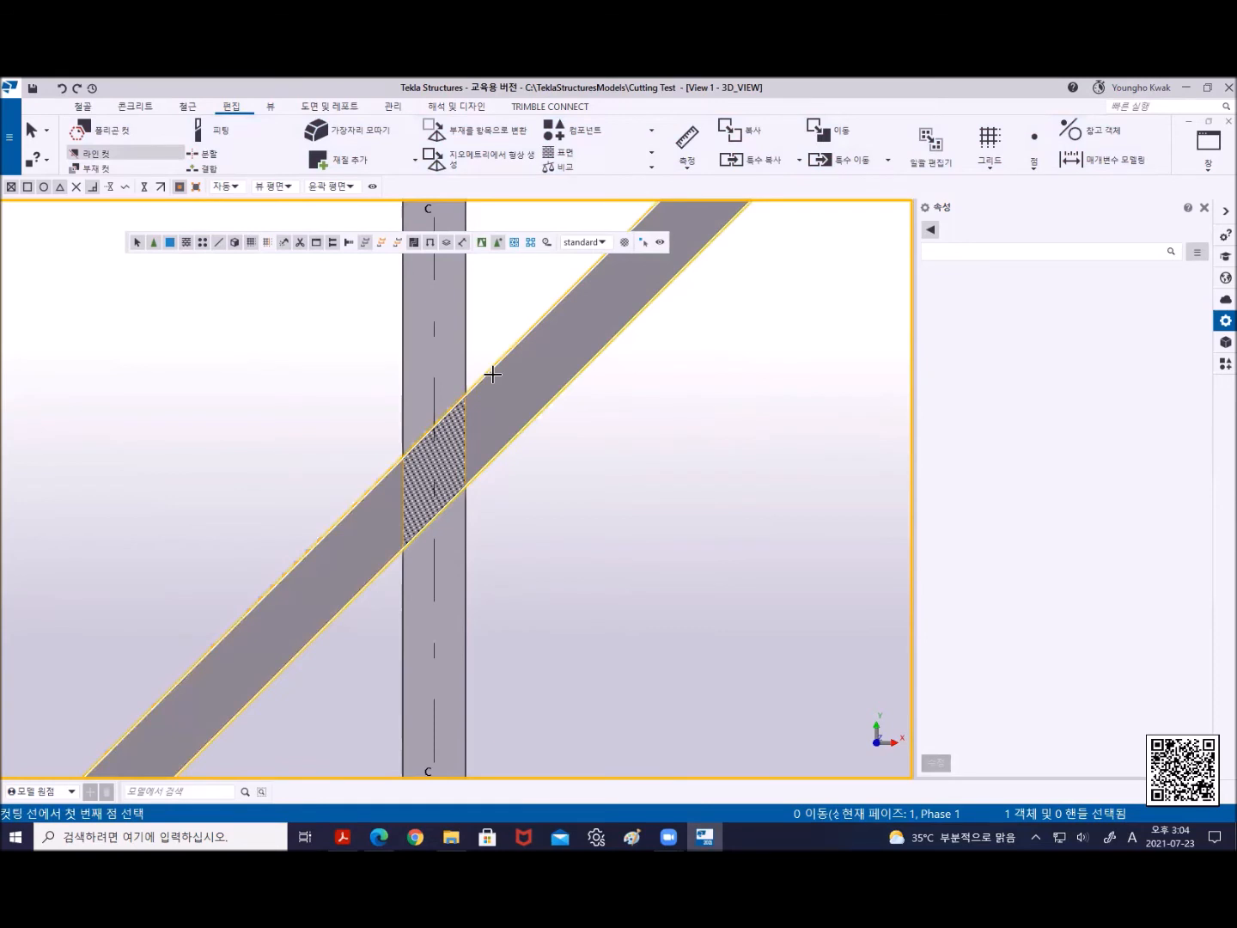
scroll(245, 437, "up", 3)
scroll(243, 430, "down", 2)
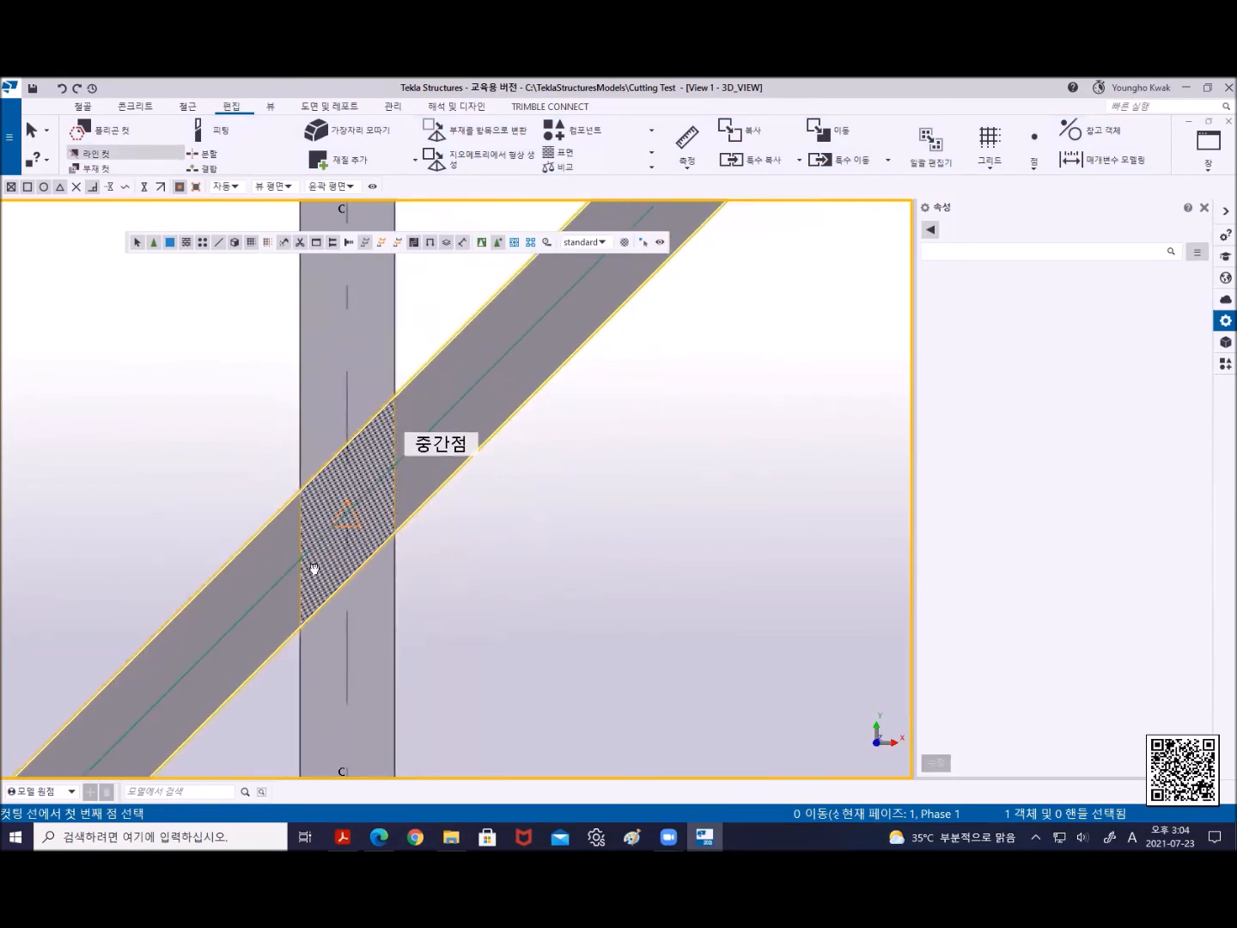
middle_click_drag(314, 568, 381, 652)
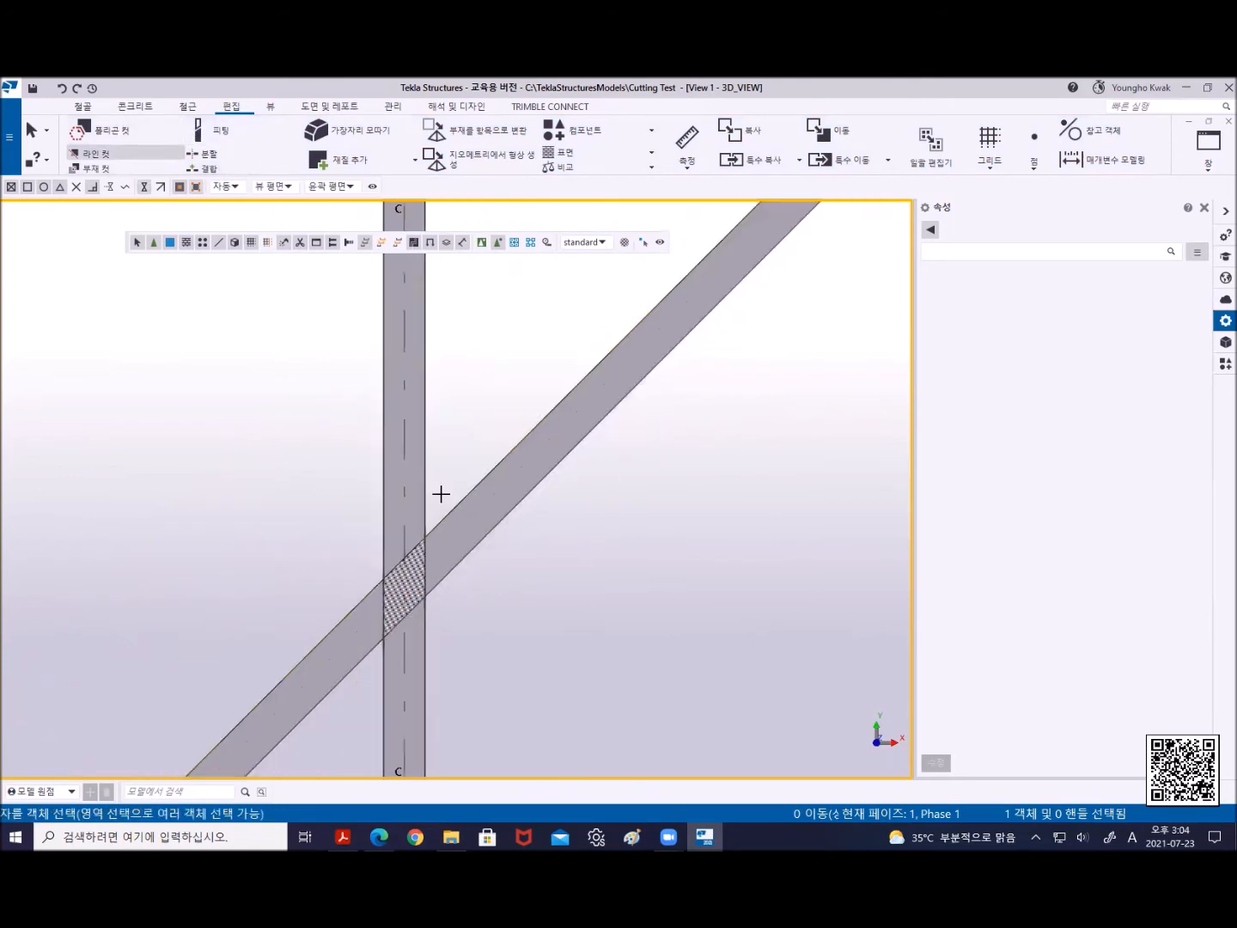
scroll(440, 494, "down", 3)
scroll(404, 412, "up", 3)
right_click(369, 331)
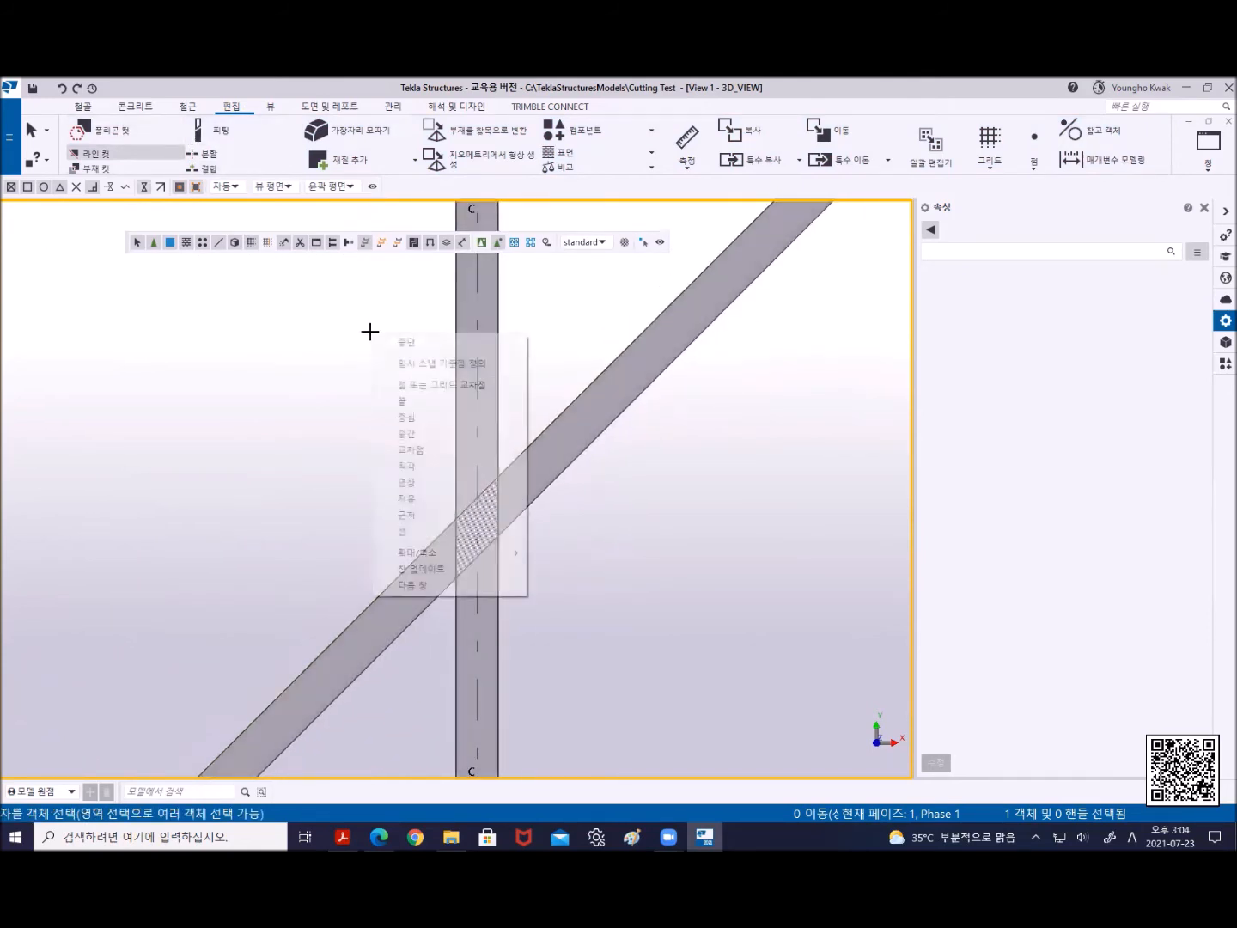
left_click(405, 341)
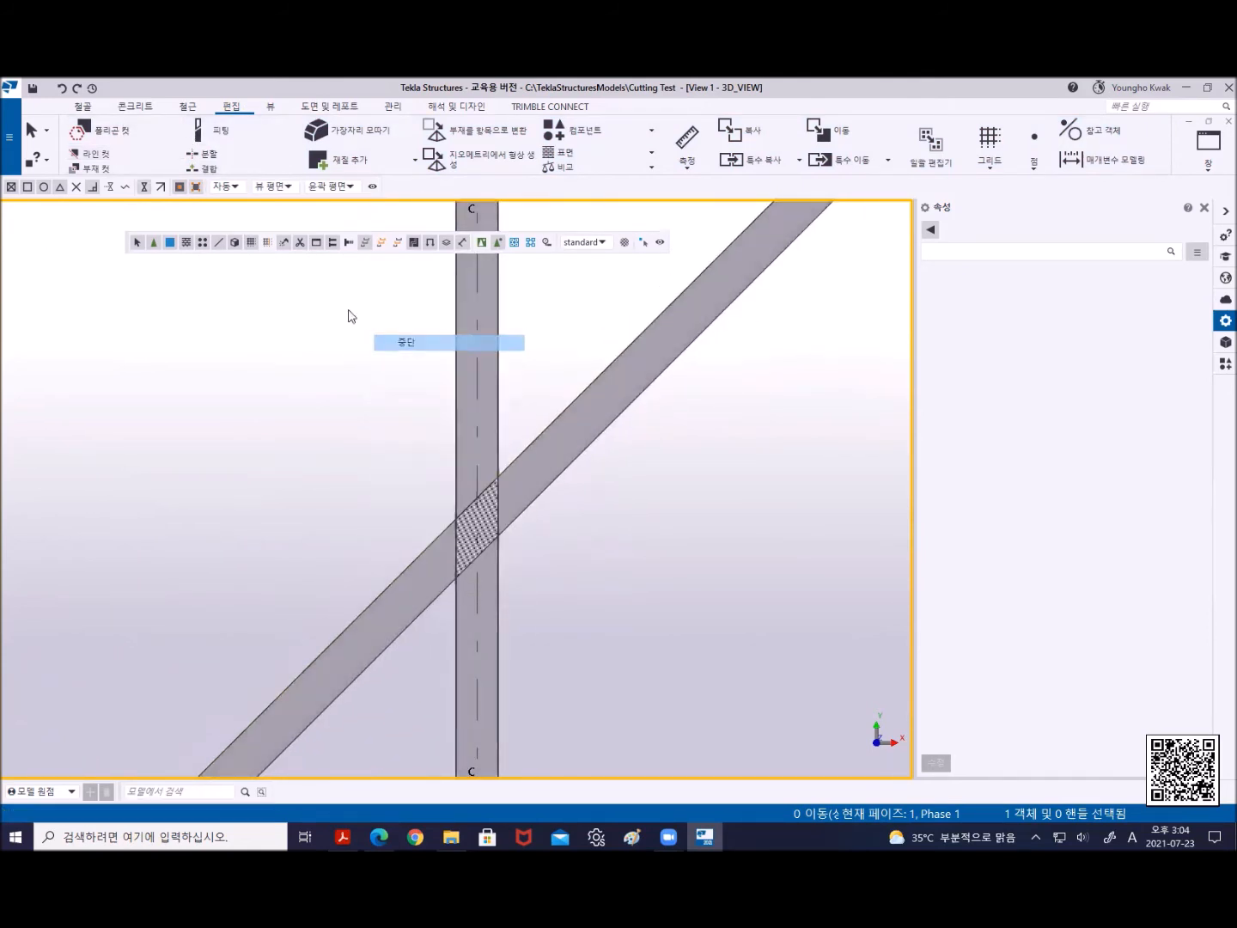
Line-cut the diagonal beam along the grid C beam's edge nearer grid D, removing the portion that runs toward grid line 2
left_click(548, 425)
scroll(544, 429, "up", 5)
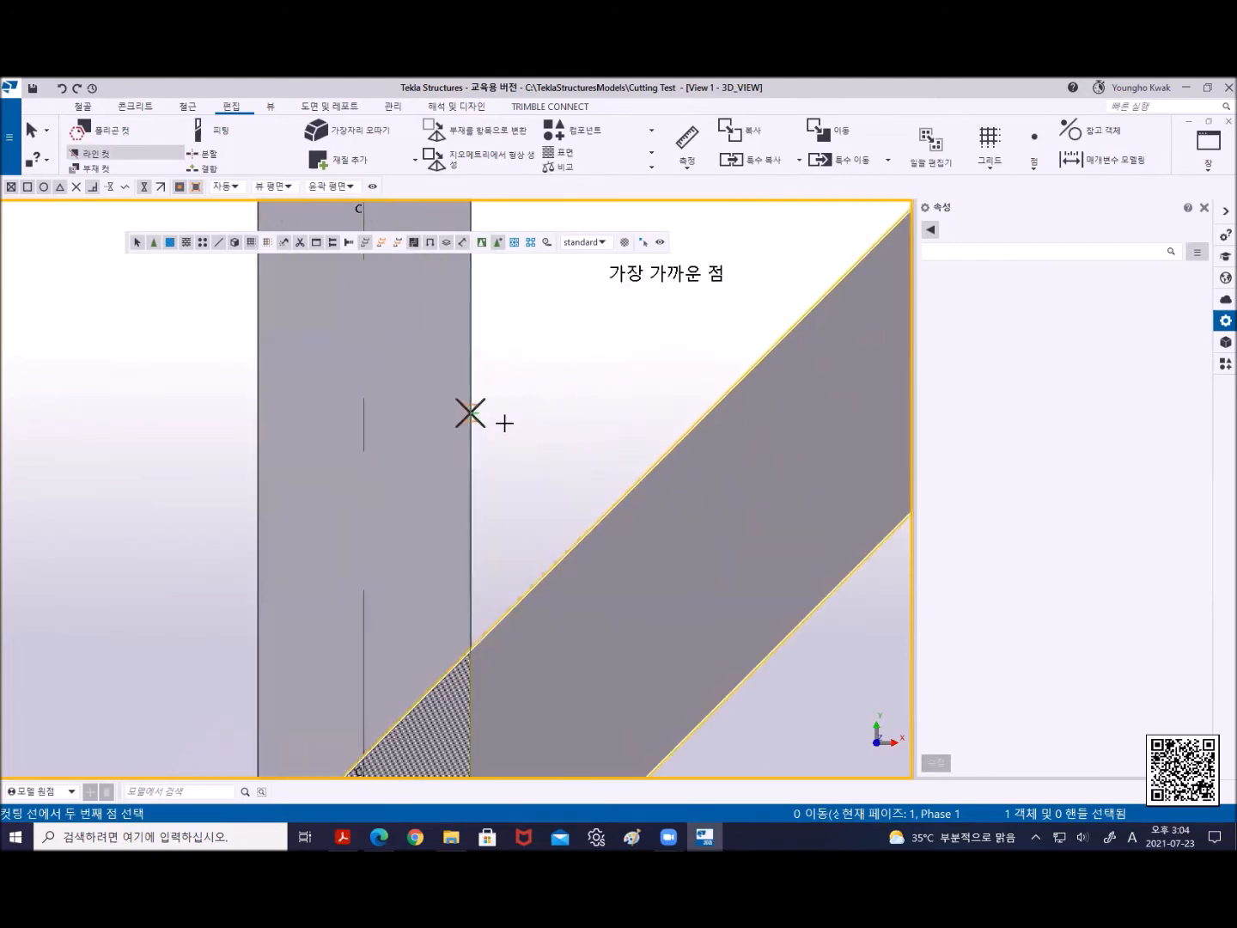
left_click(534, 490)
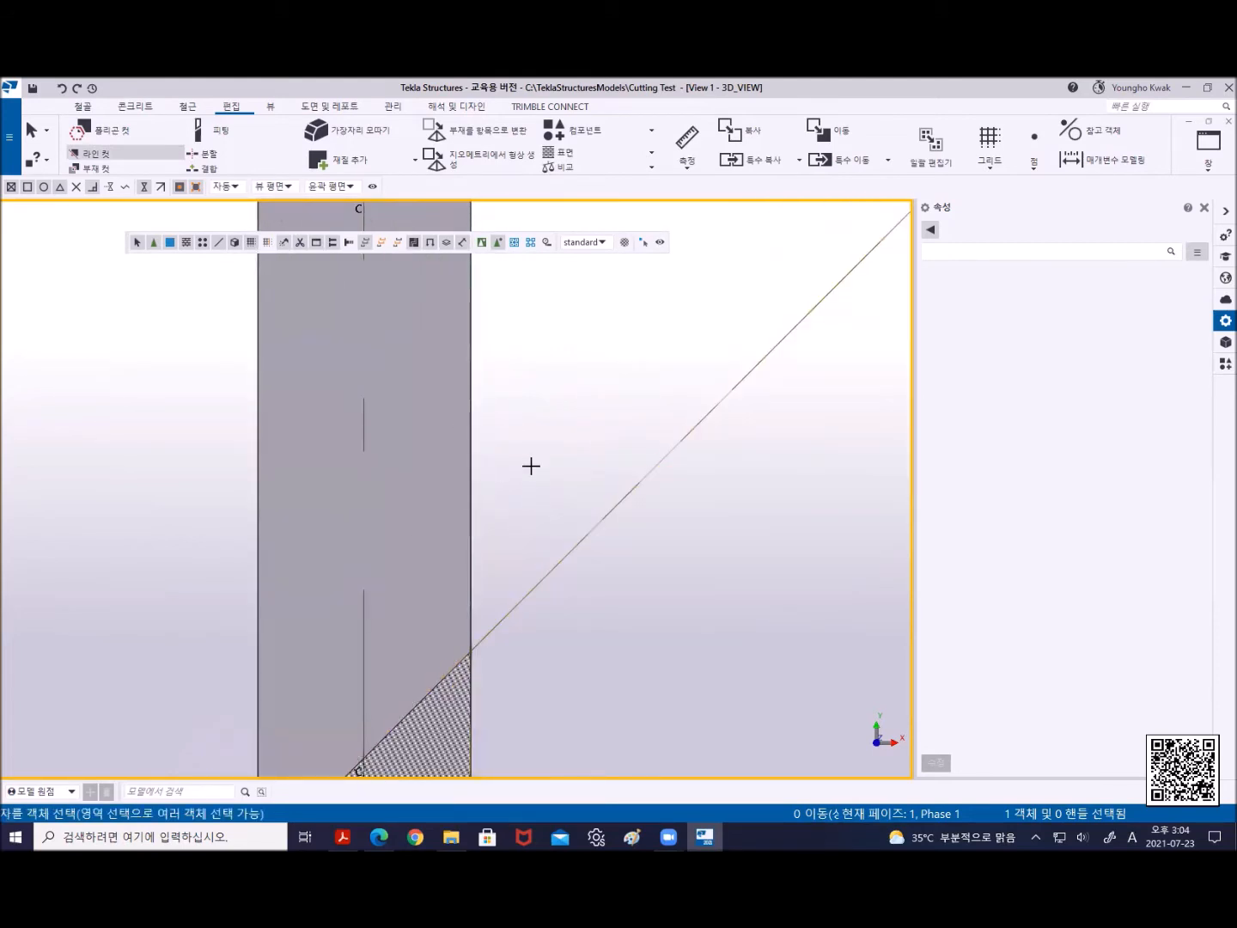
scroll(531, 466, "down", 5)
right_click(568, 423)
left_click(591, 428)
scroll(570, 568, "down", 5)
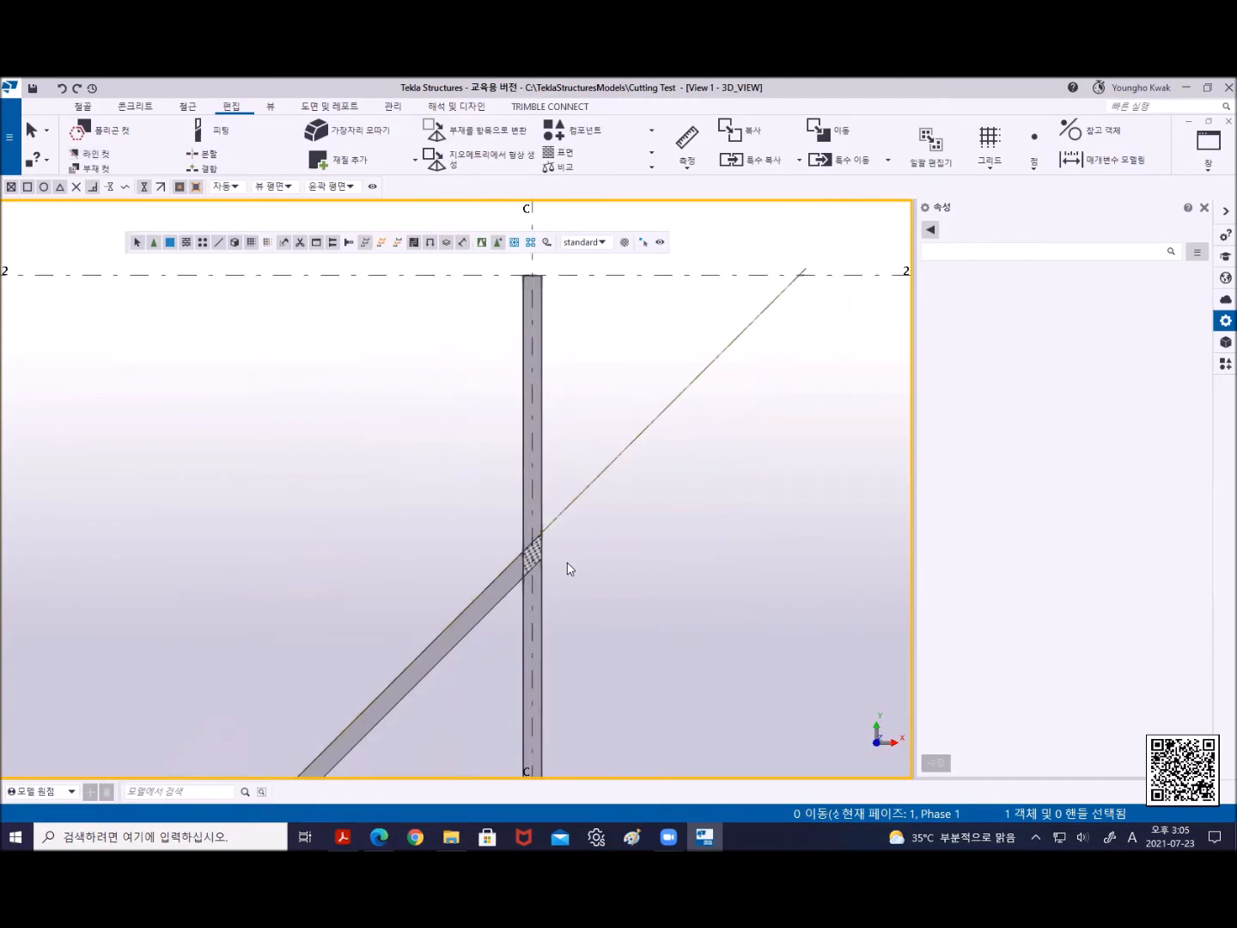
Examine the line-cut diagonal beam and its reference outline beyond the grid C beam in 3D
middle_click_drag(567, 564, 472, 488)
mouse_move(469, 555)
middle_mouse_down("ctrl")
mouse_move(414, 509)
mouse_move(390, 401)
middle_mouse_up("ctrl")
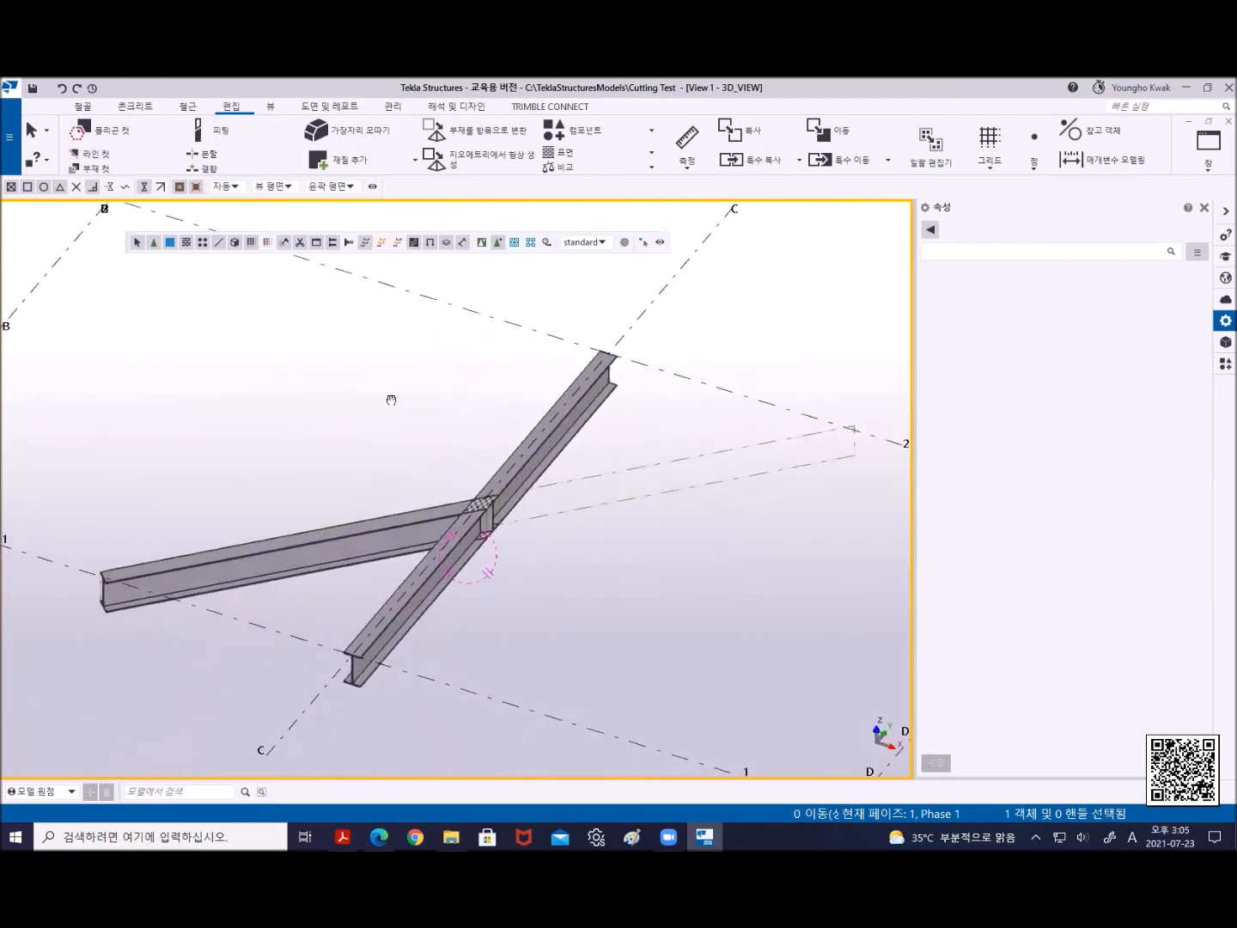
scroll(630, 508, "up", 2)
scroll(511, 478, "up", 3)
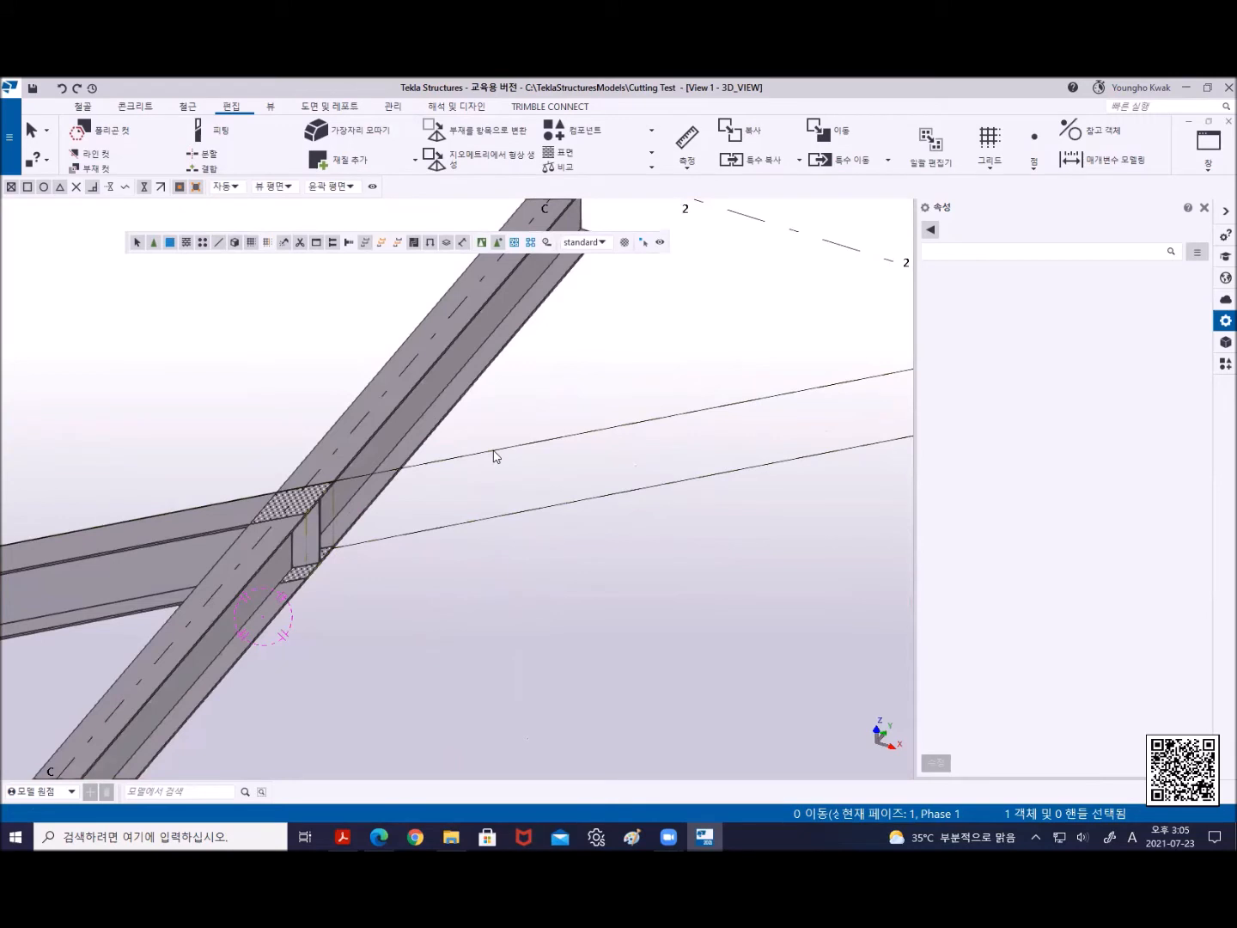
scroll(530, 525, "down", 2)
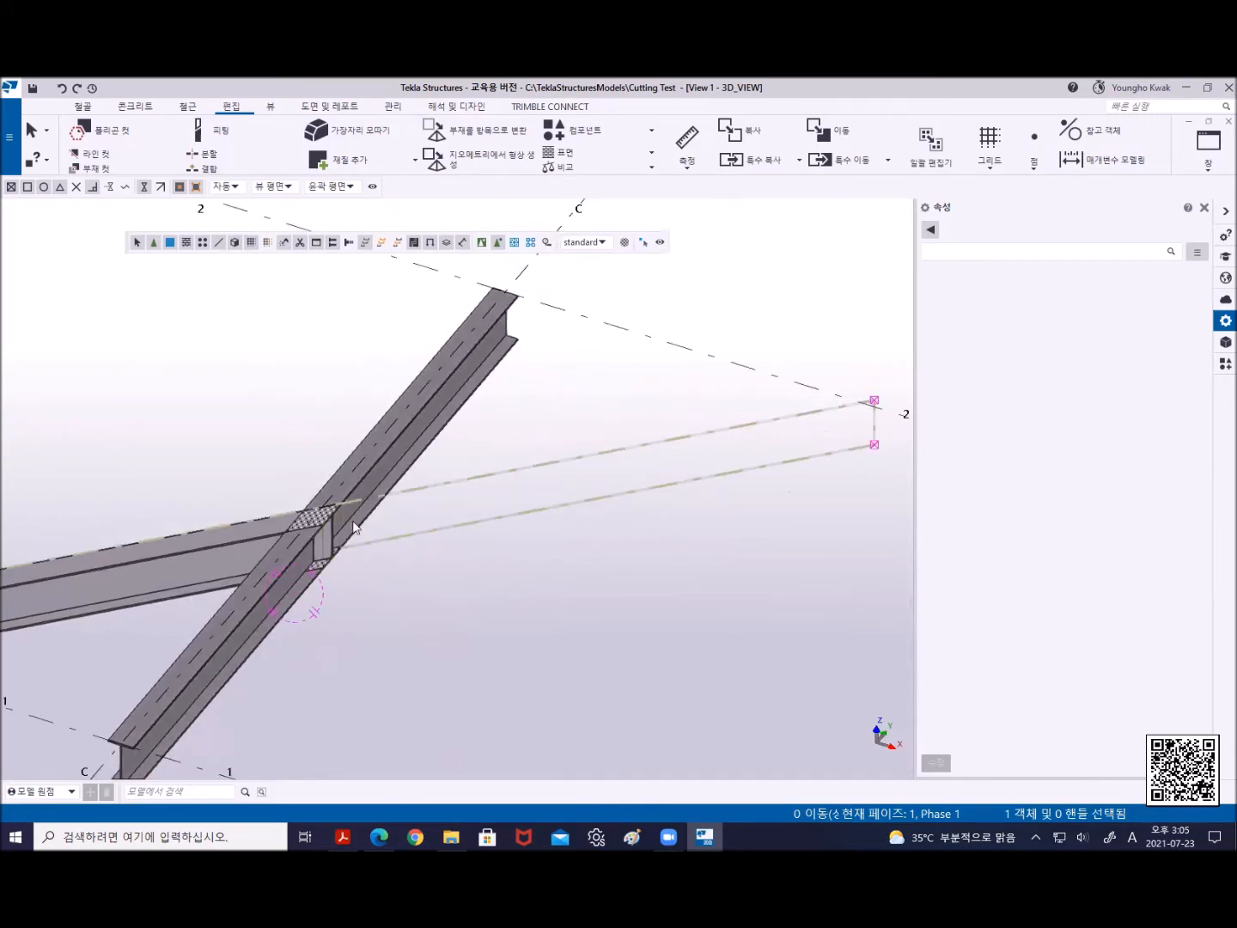
left_click(628, 523)
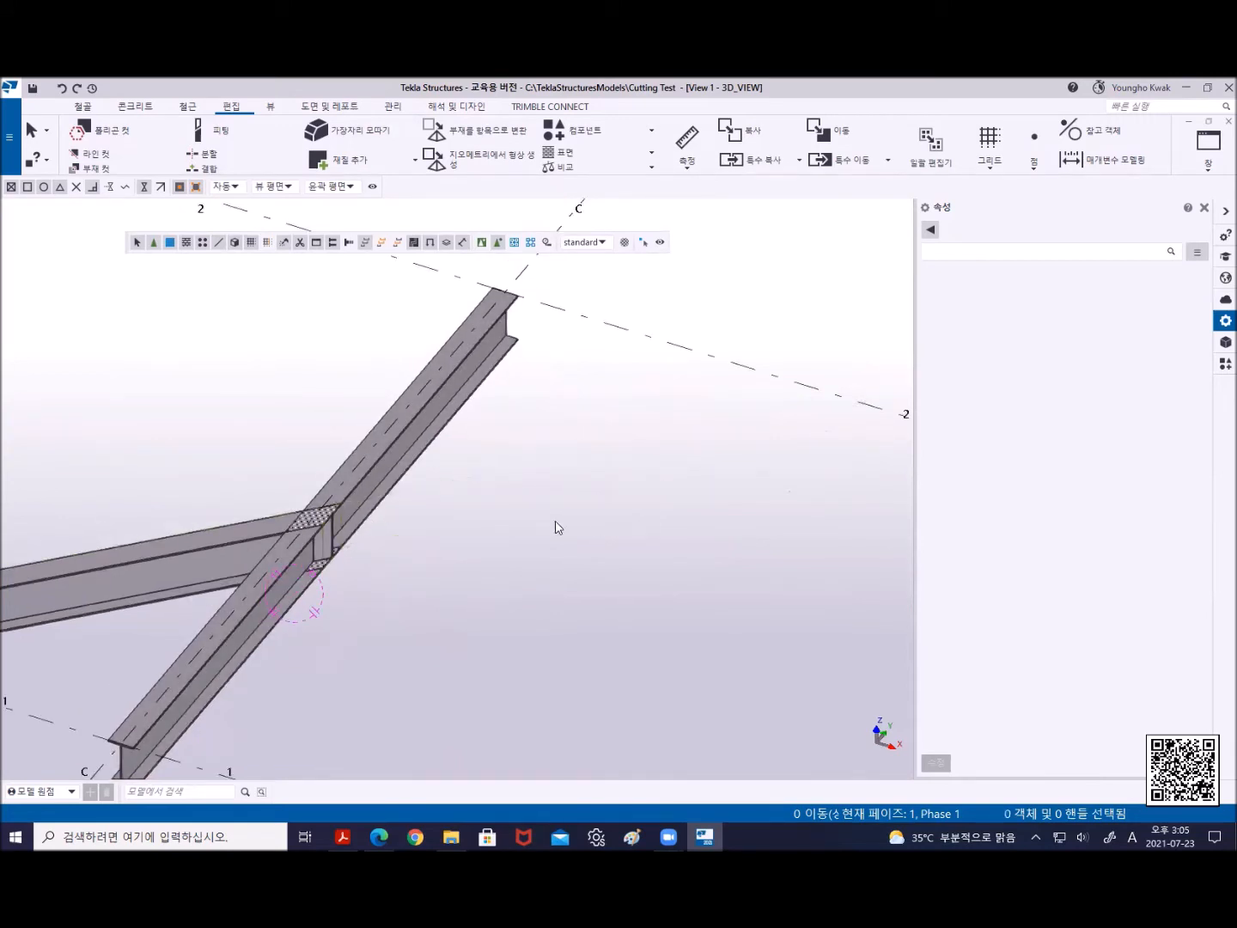
scroll(301, 574, "down", 3)
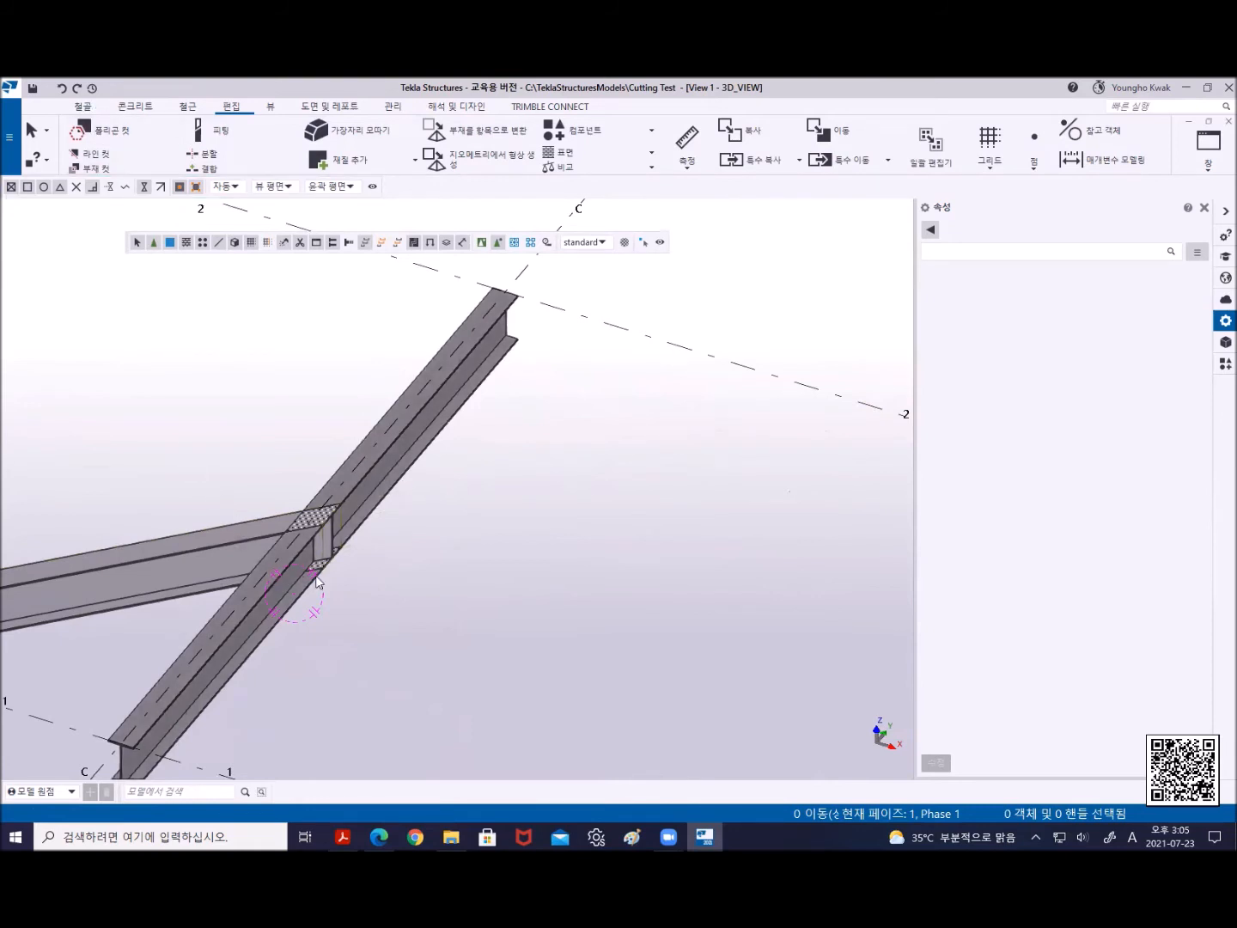
Make cuts and added material (컷부 및 추가 재질) visible for model objects in the 3D_VIEW display settings
double_click(409, 538)
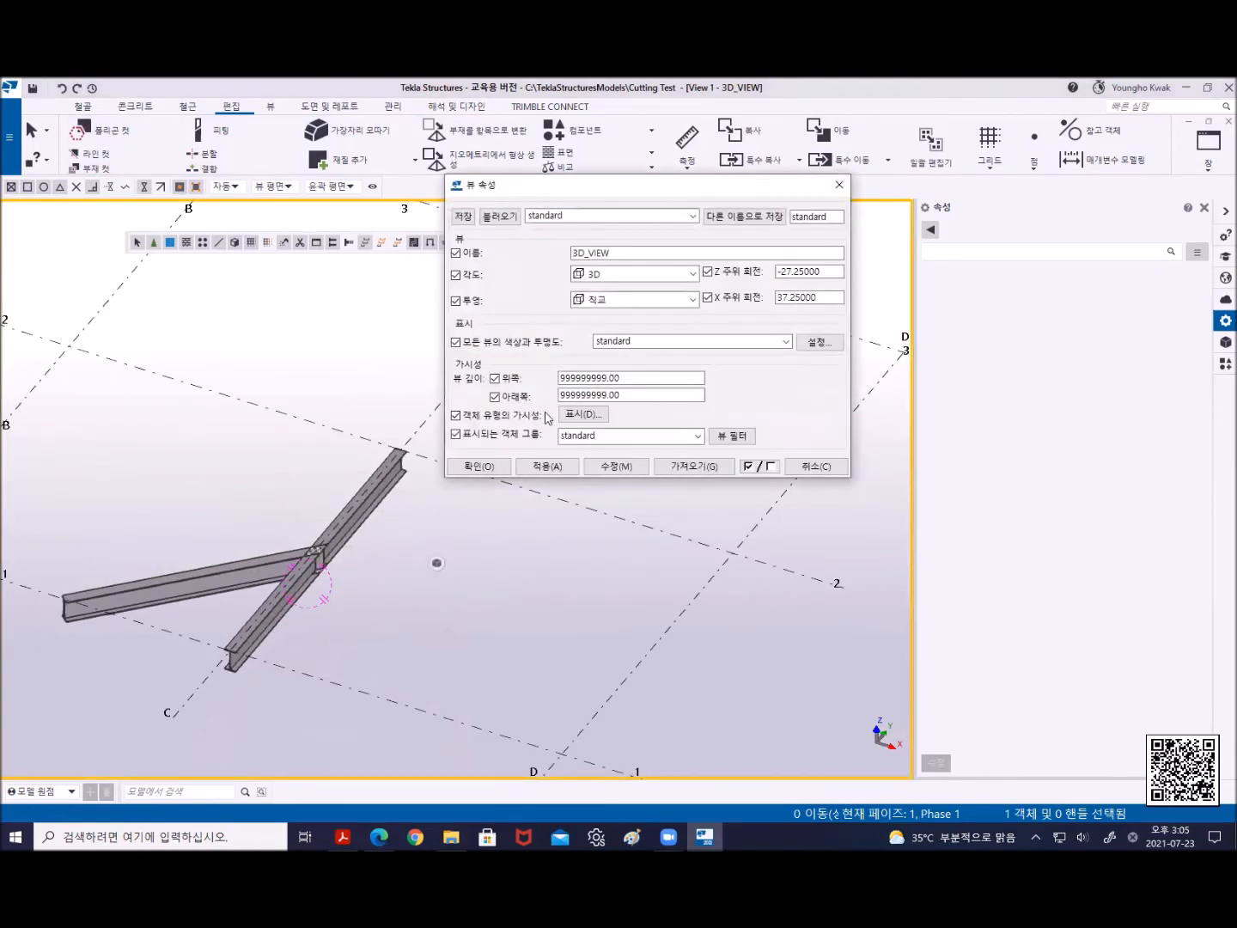
left_click(584, 414)
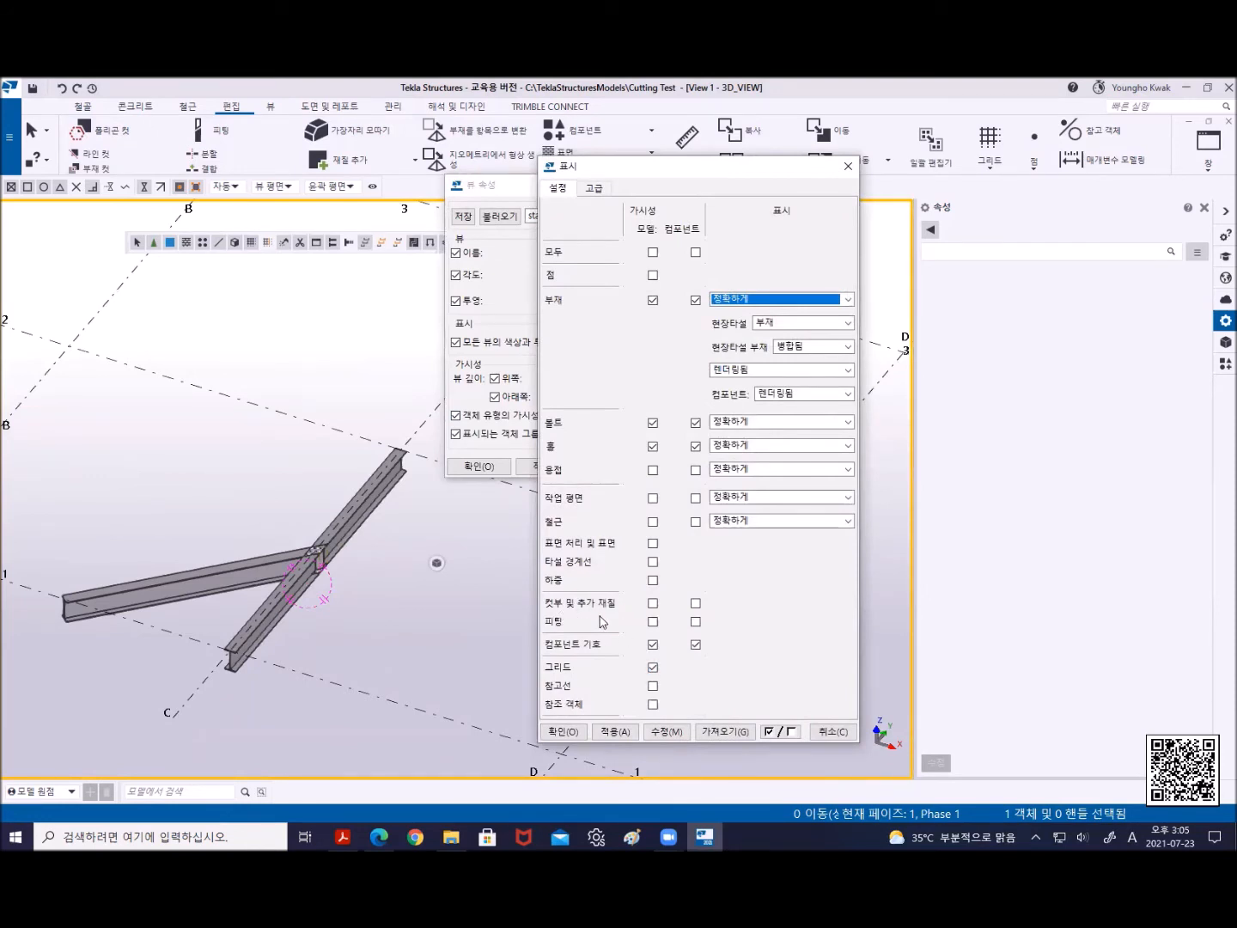
left_click(653, 604)
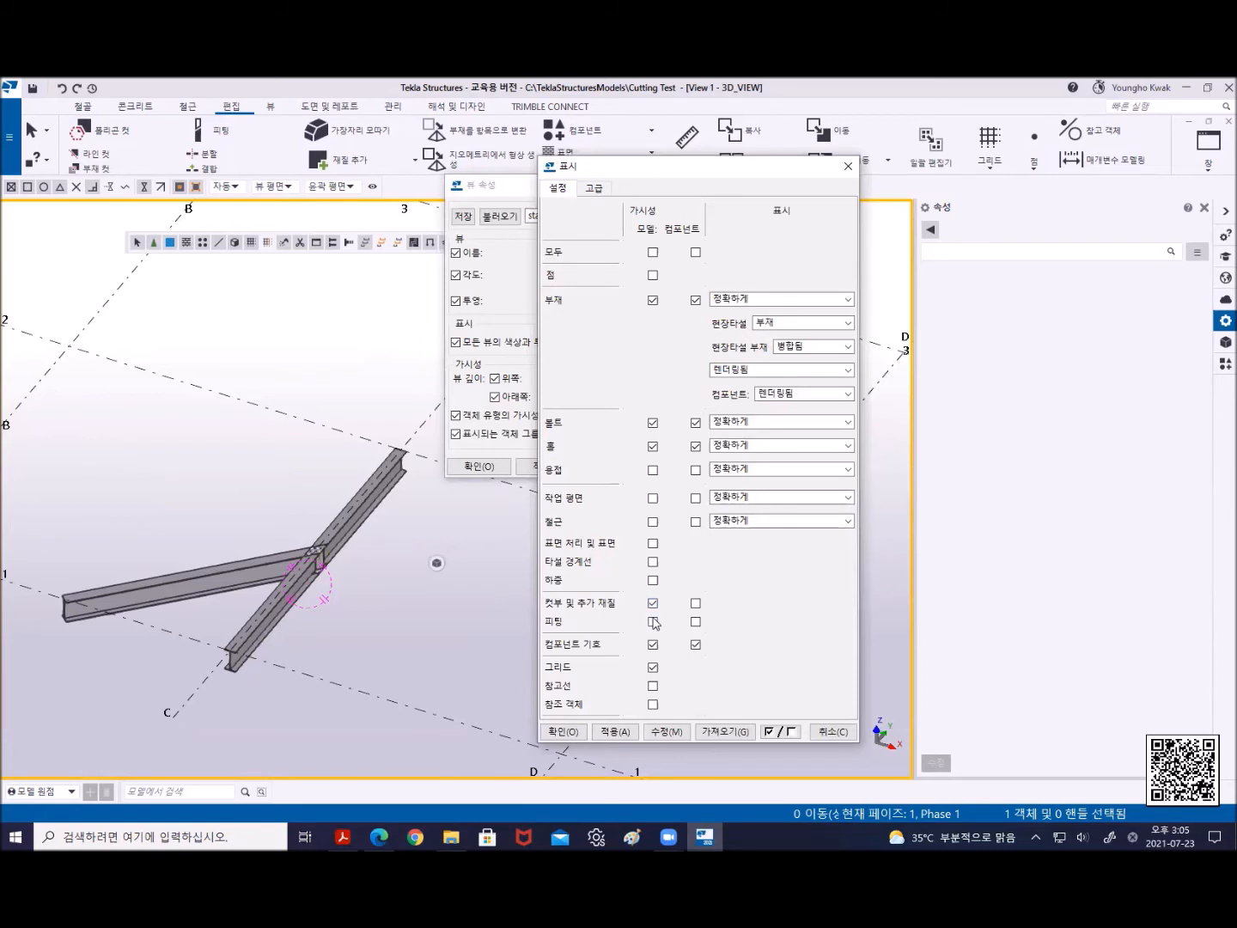
left_click(662, 734)
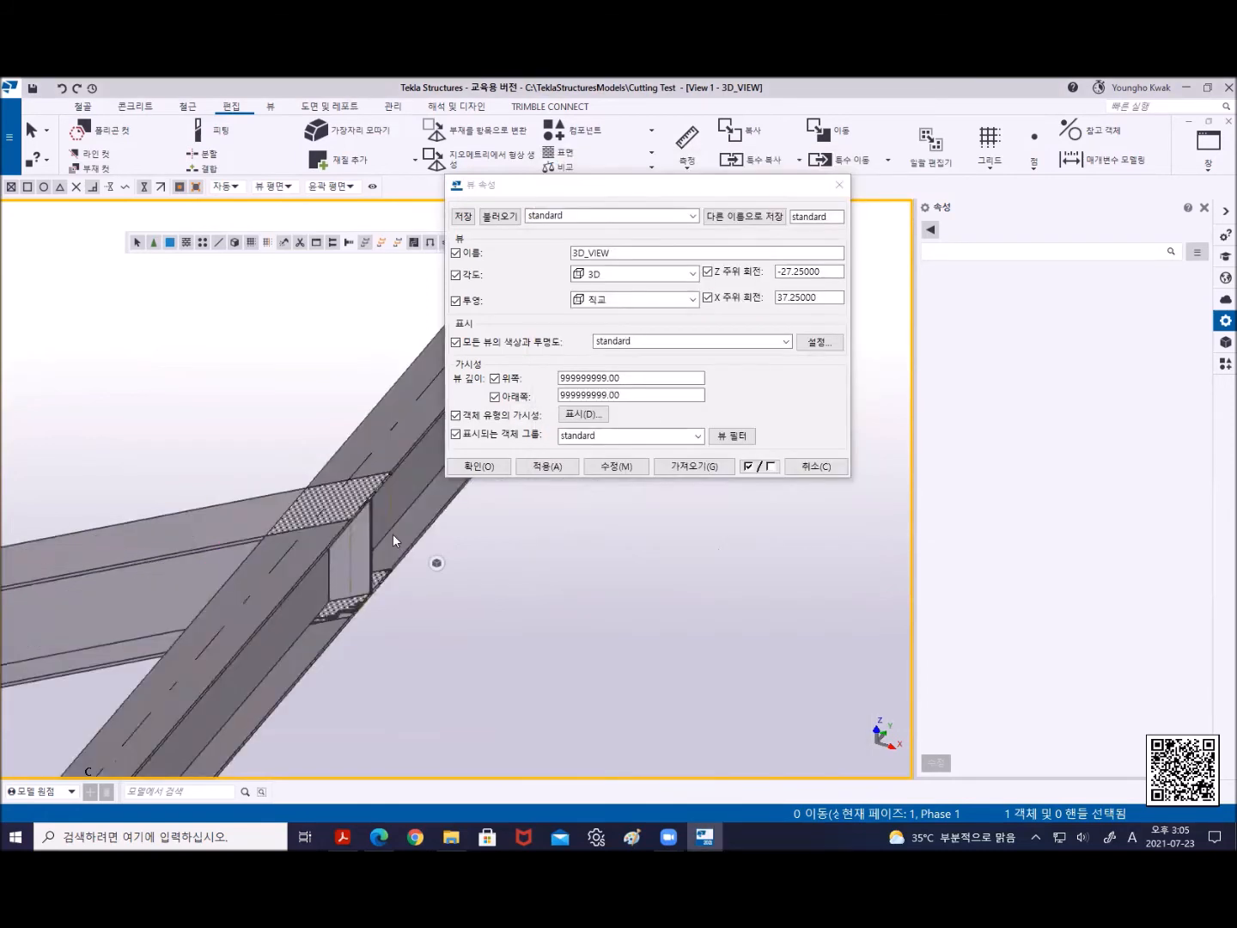
middle_click_drag(393, 539, 317, 497)
scroll(313, 510, "up", 2)
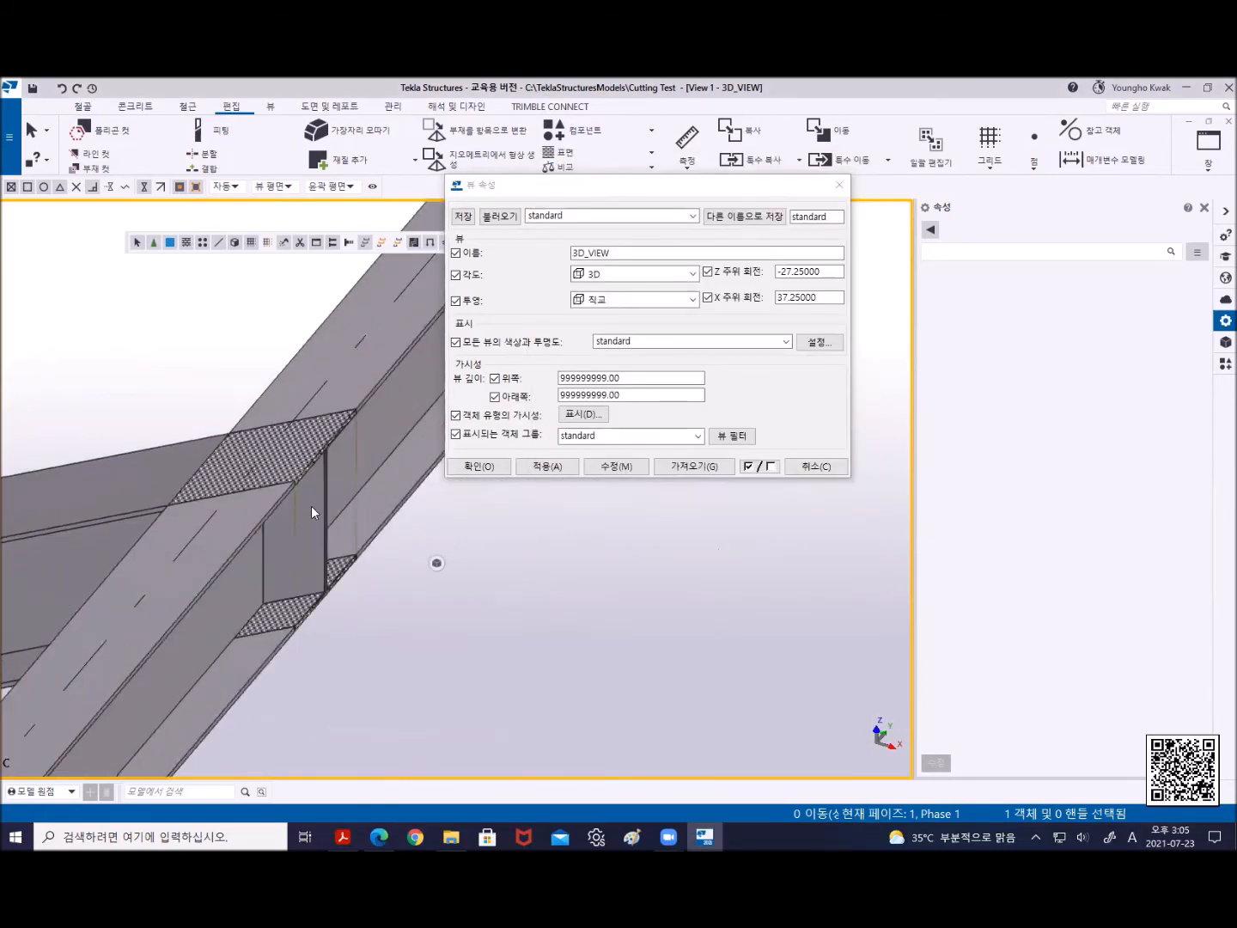
middle_click_drag(308, 538, 348, 430, "ctrl")
middle_click_drag(359, 452, 311, 482, "ctrl")
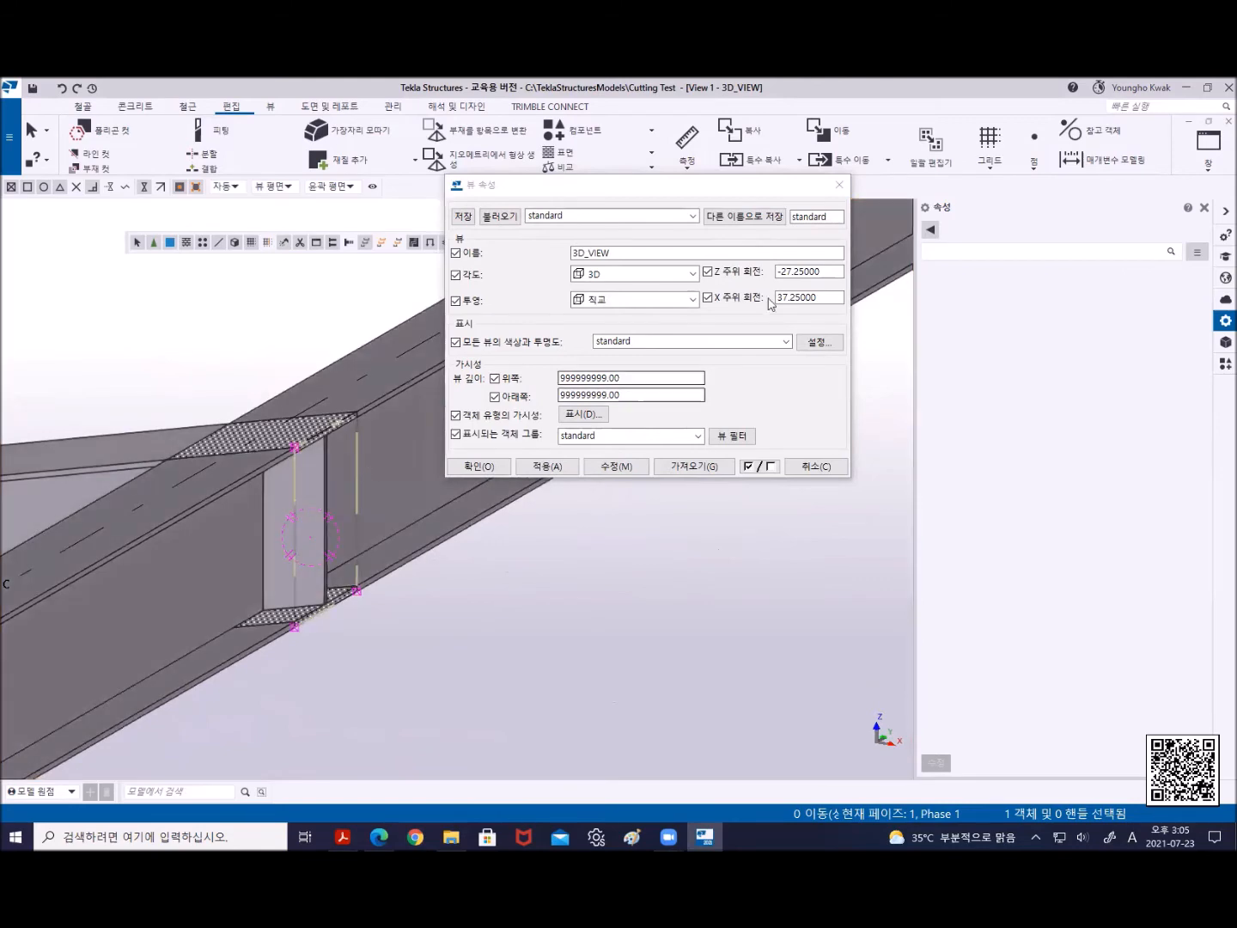
left_click(842, 184)
Delete the line cut from the diagonal beam and undo the deletion
middle_click_drag(417, 534, 420, 541)
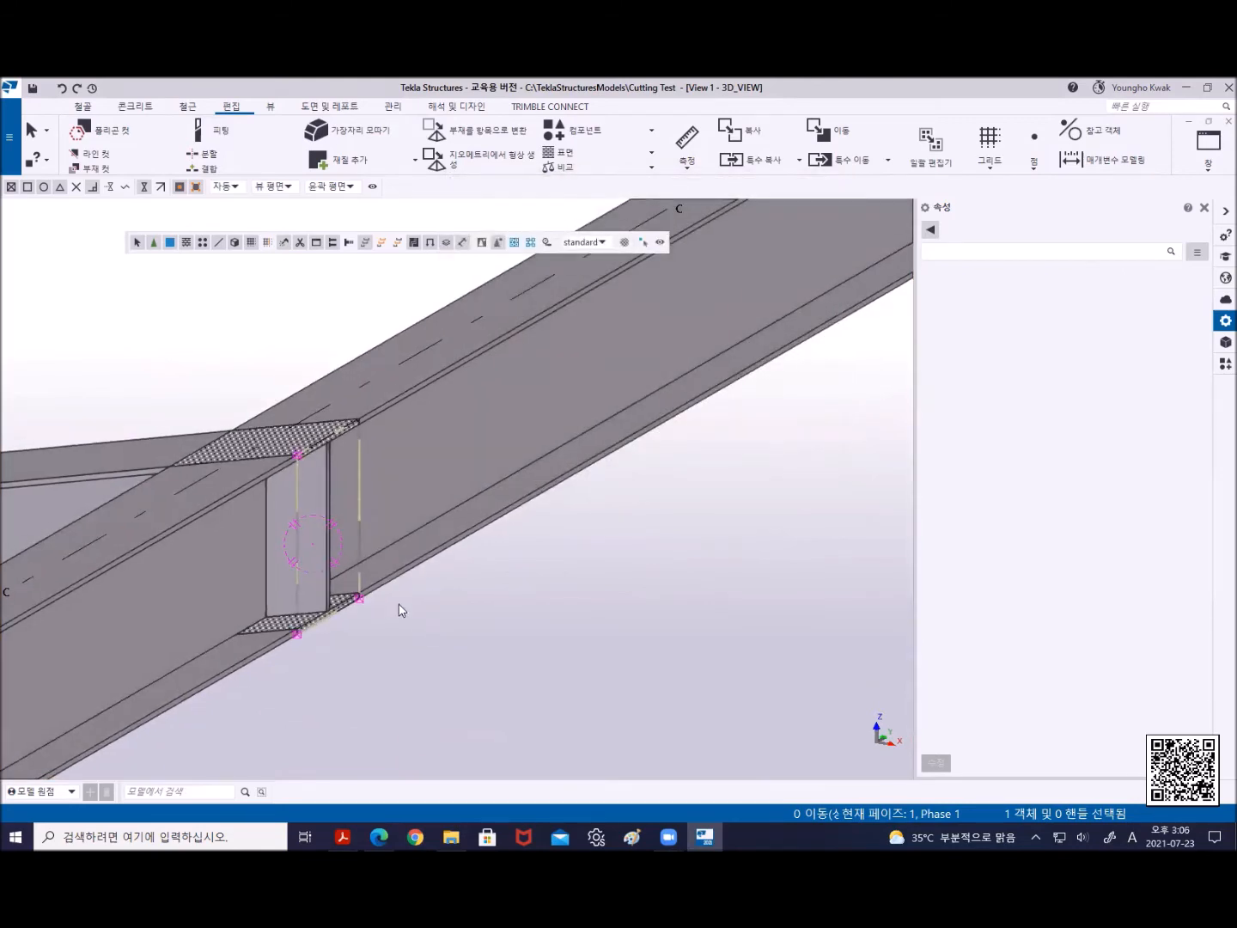
key("Delete")
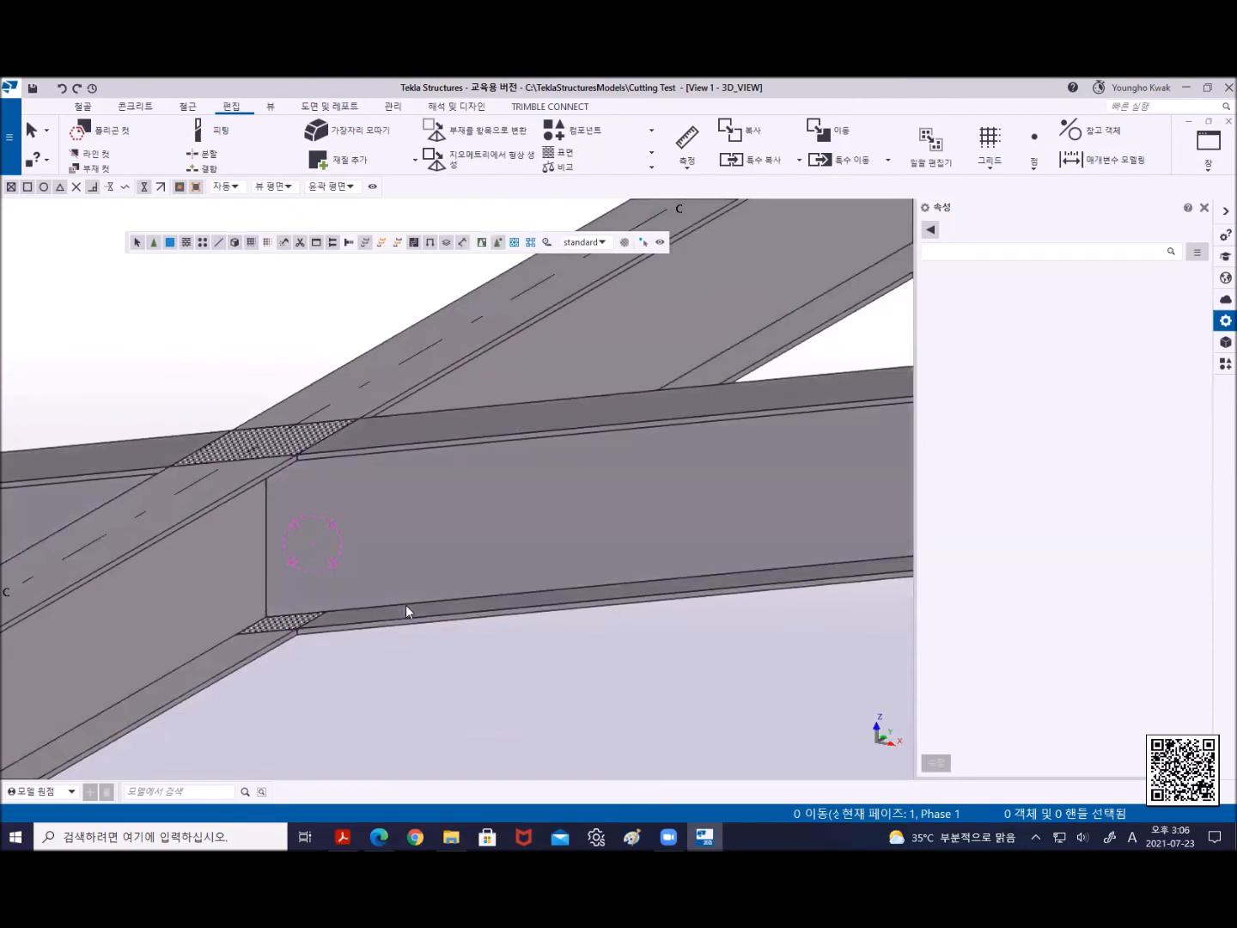
left_click(405, 605)
key("Delete")
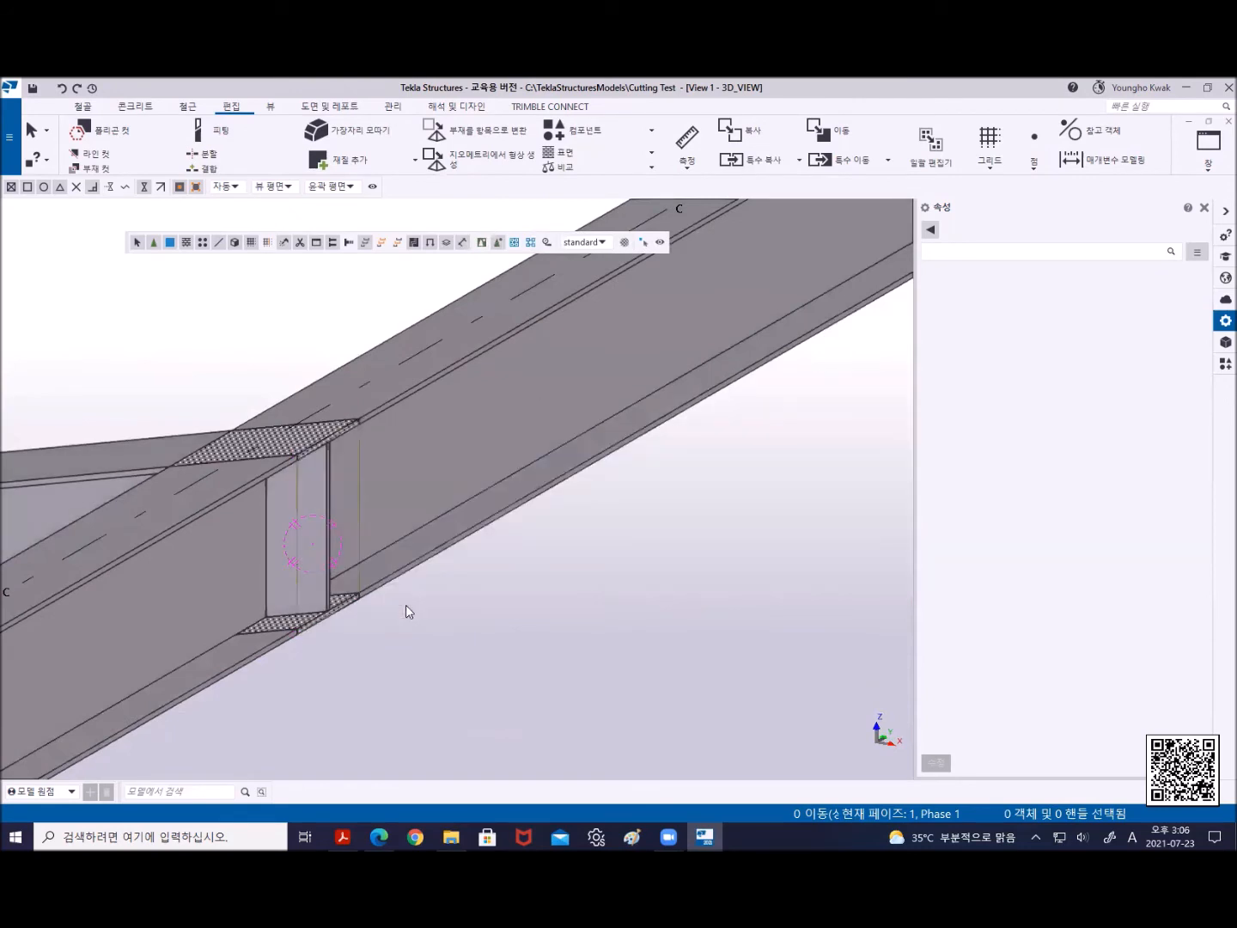
Select the line cut and area-select all three of its handles at the beam intersection
left_click(296, 488)
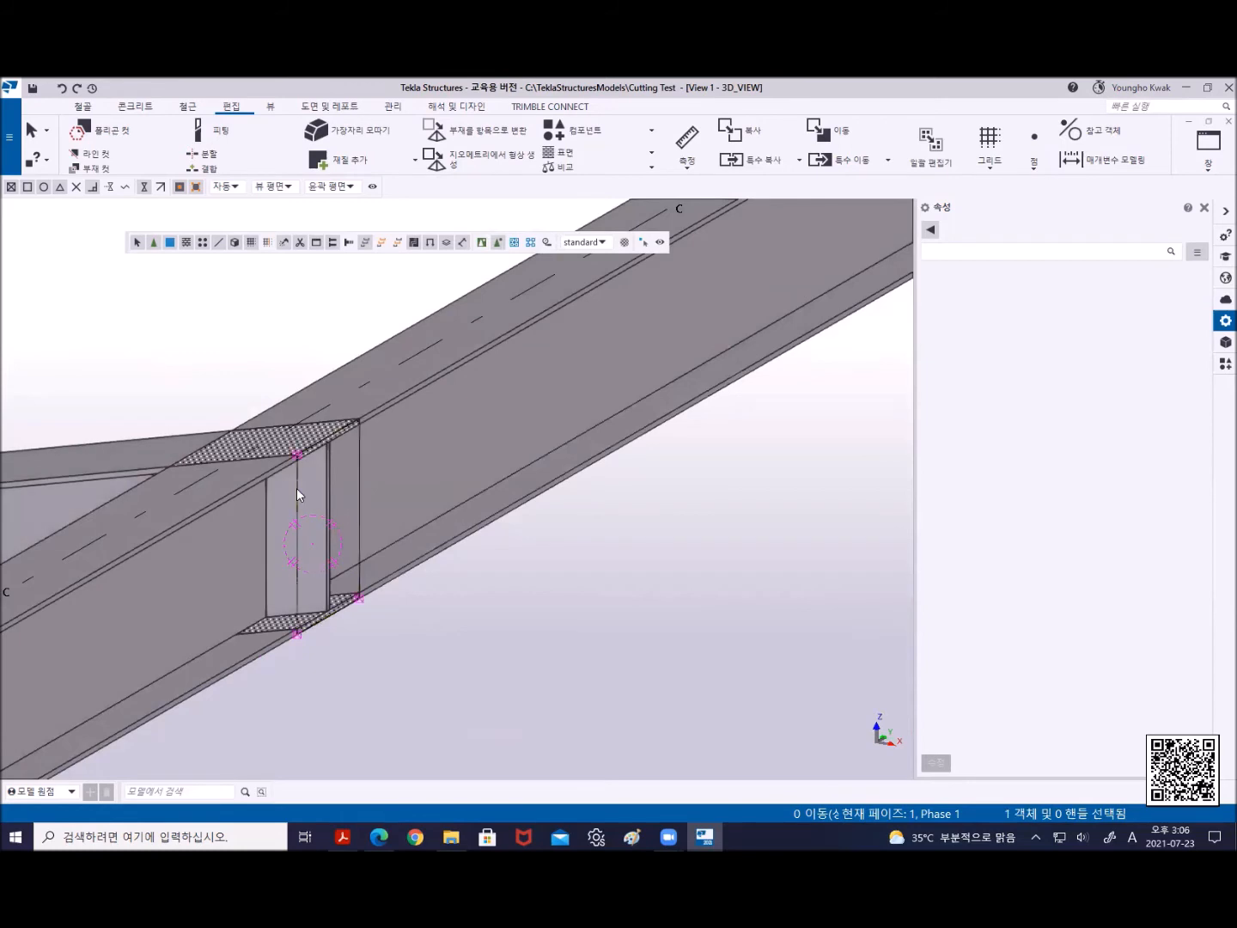
left_click_drag(234, 337, 430, 745)
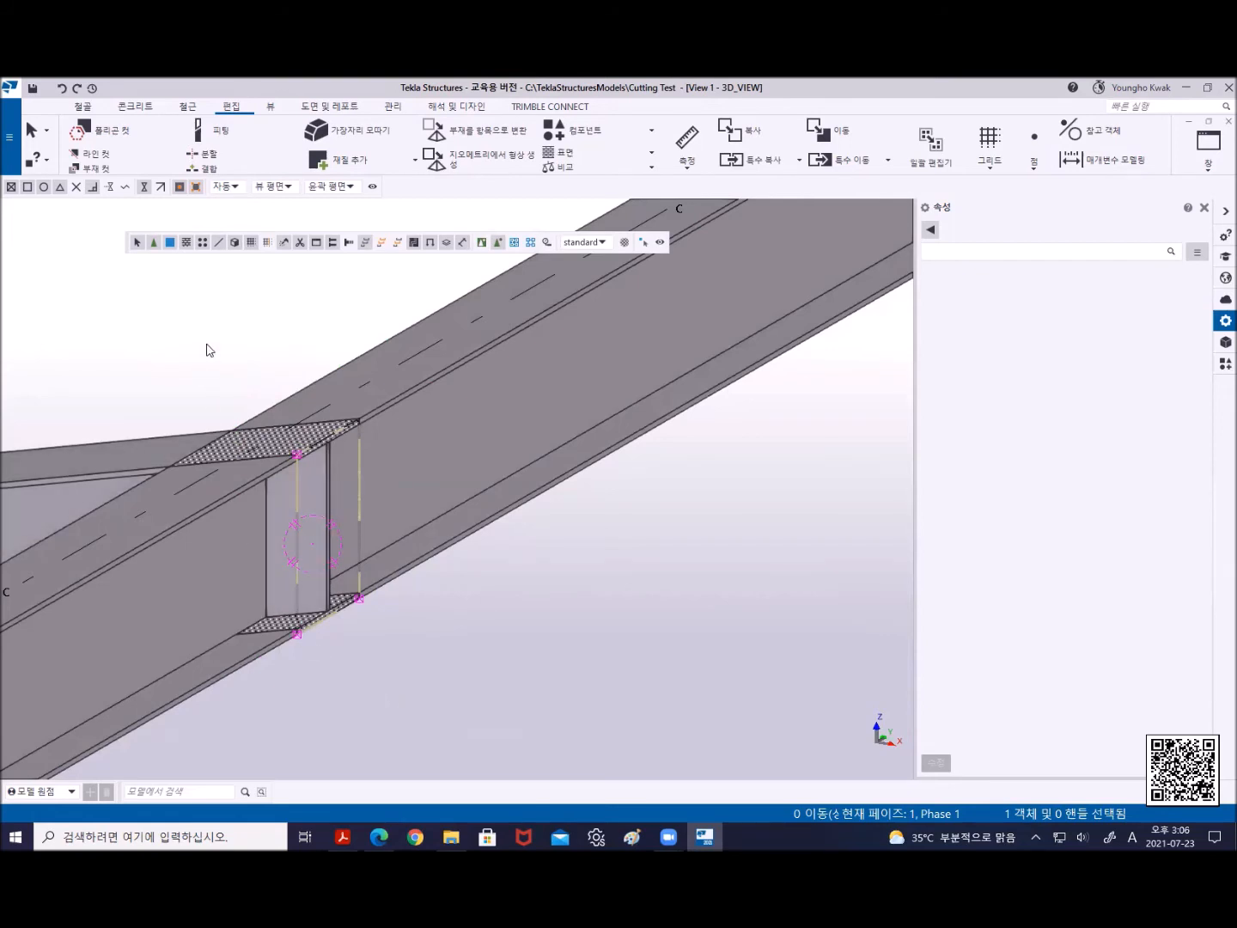
left_click_drag(212, 342, 454, 731)
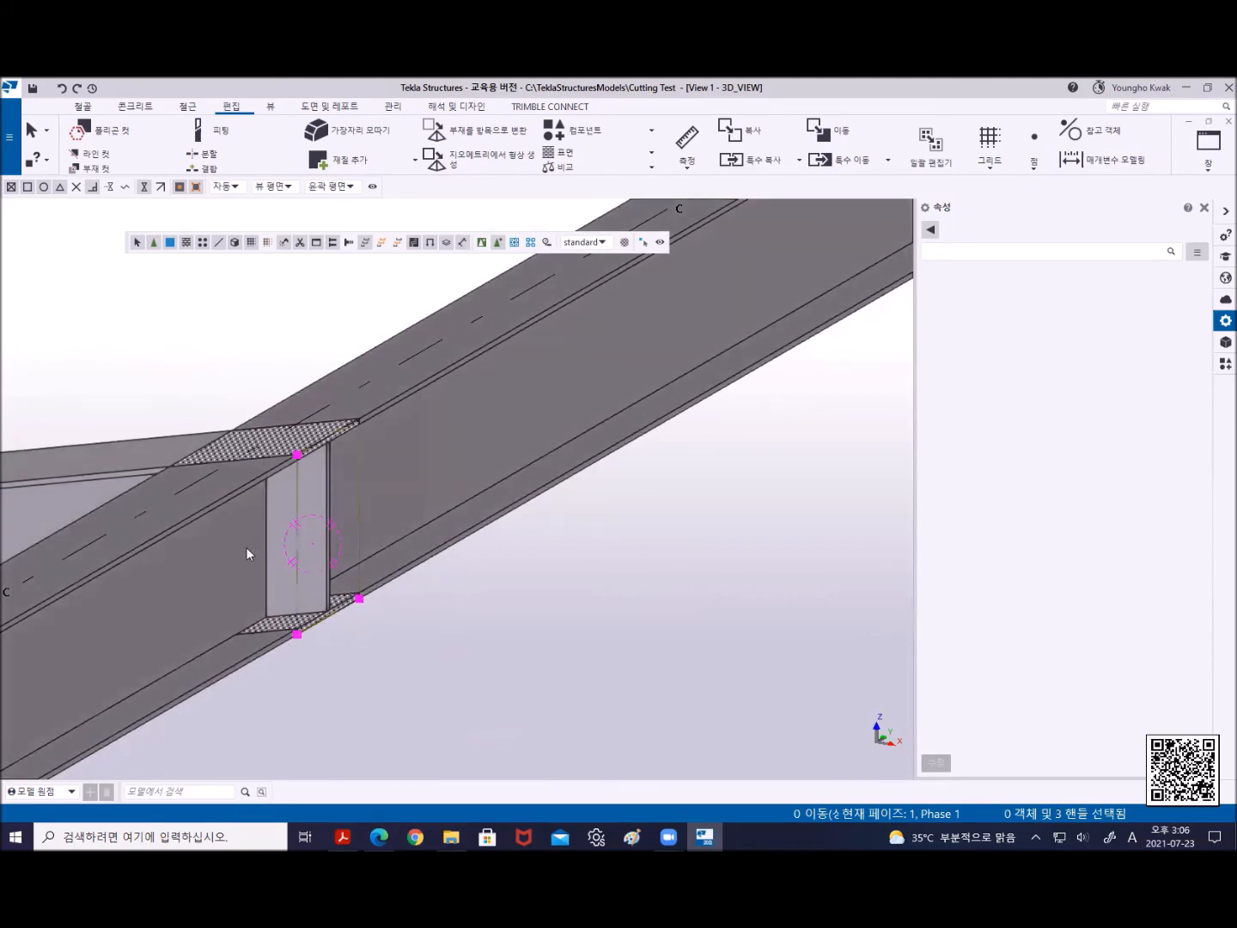
Reselect the line cut and add its three handles to the selection one at a time
left_click(299, 496)
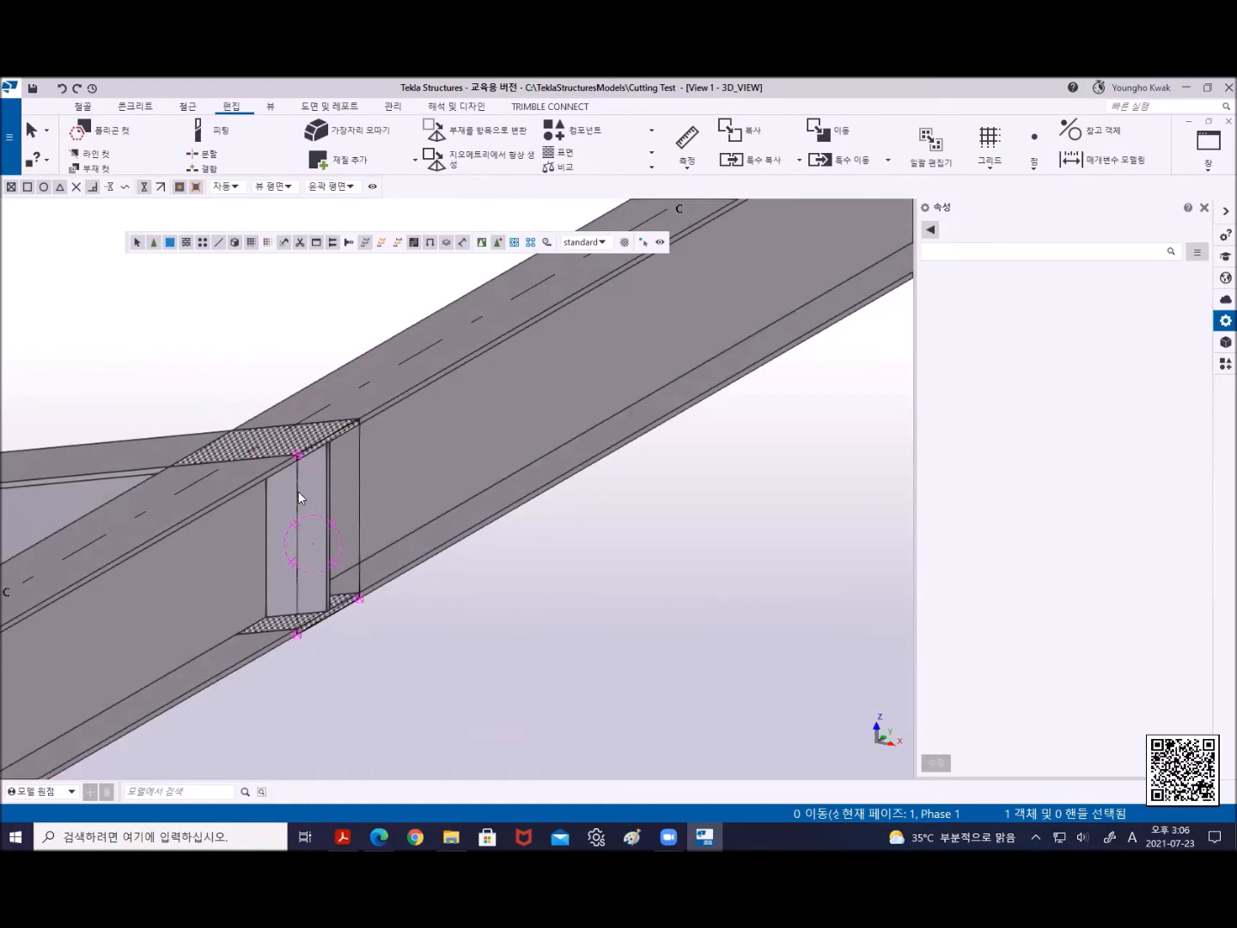
left_click(294, 486)
left_click(297, 453)
left_click(296, 634, "shift")
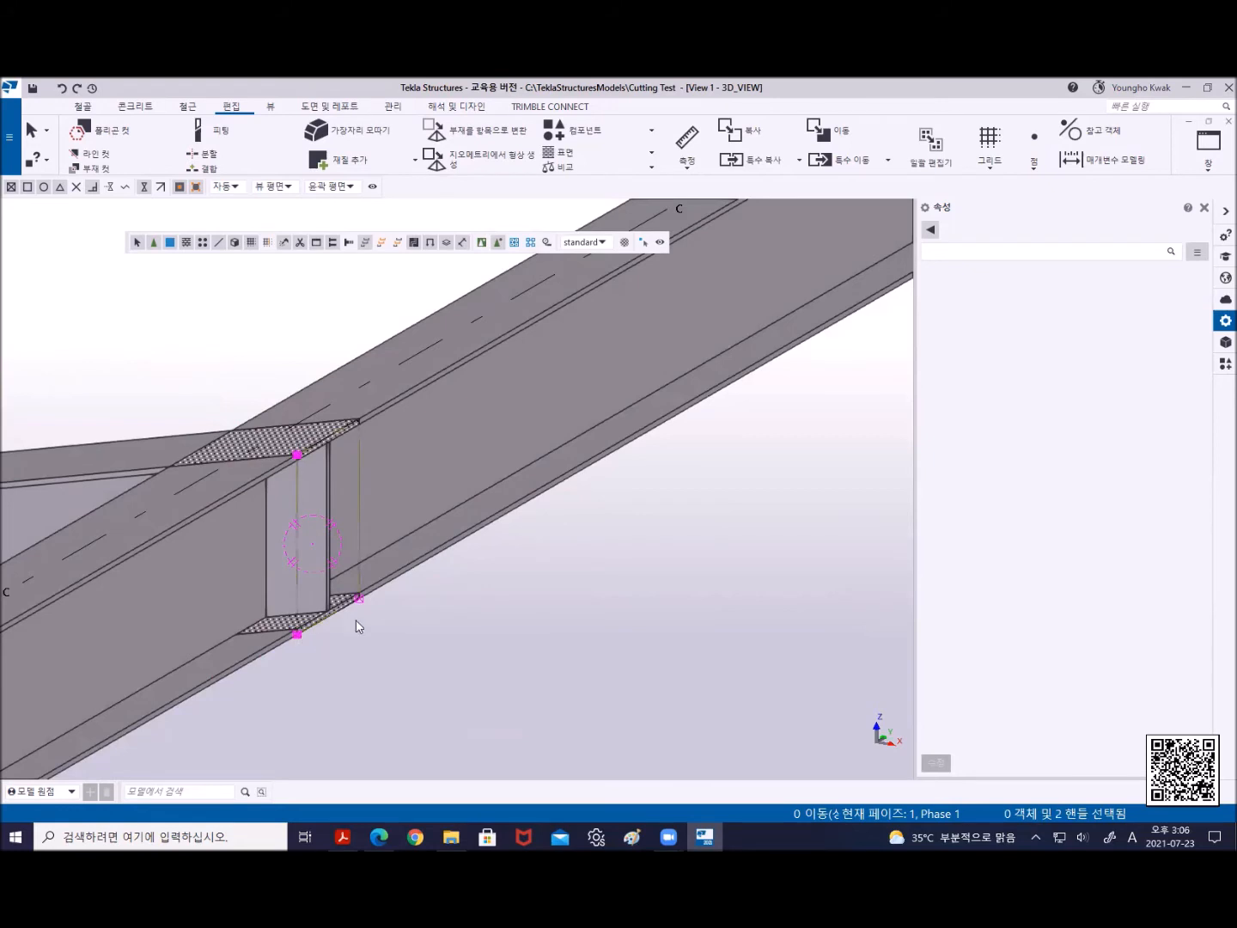
left_click(359, 598, "shift")
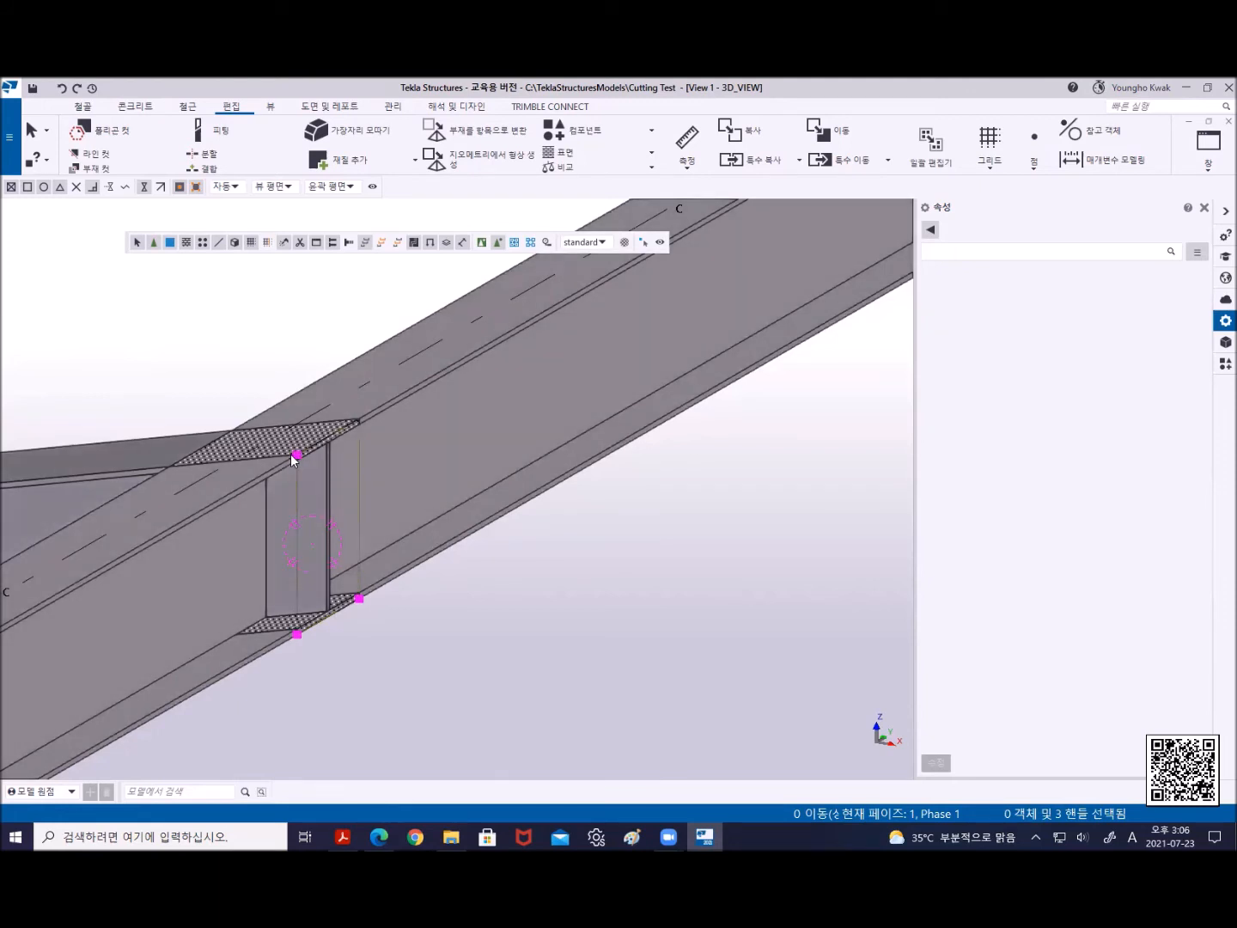
Clear the handle selection, reselect the line cut and area-select its three handles
left_click(408, 648)
left_click(296, 496)
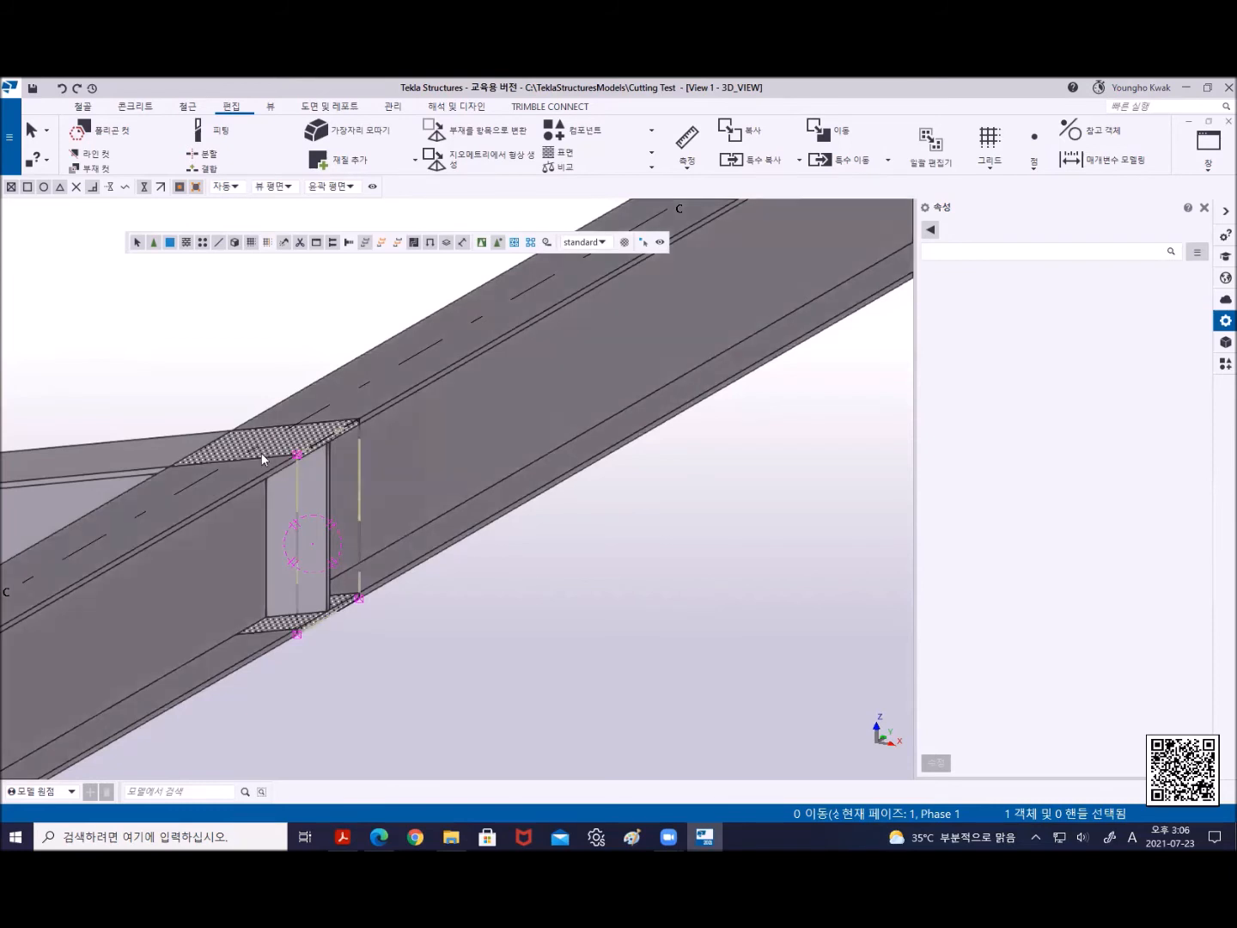
left_click_drag(197, 332, 464, 706)
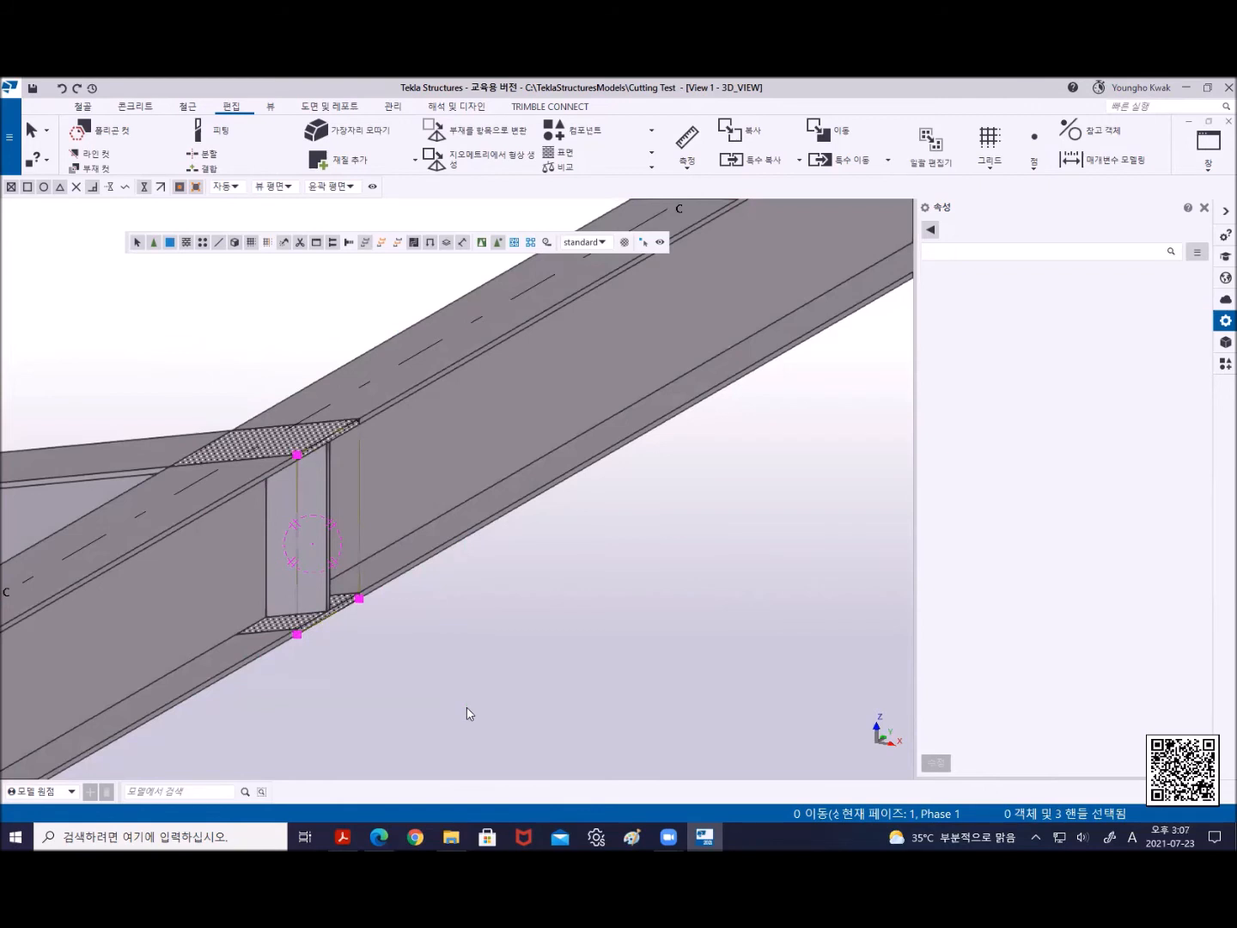
Move the selected line-cut handles in plan view down along the diagonal beam, short of the grid C beam
key("ctrl+p")
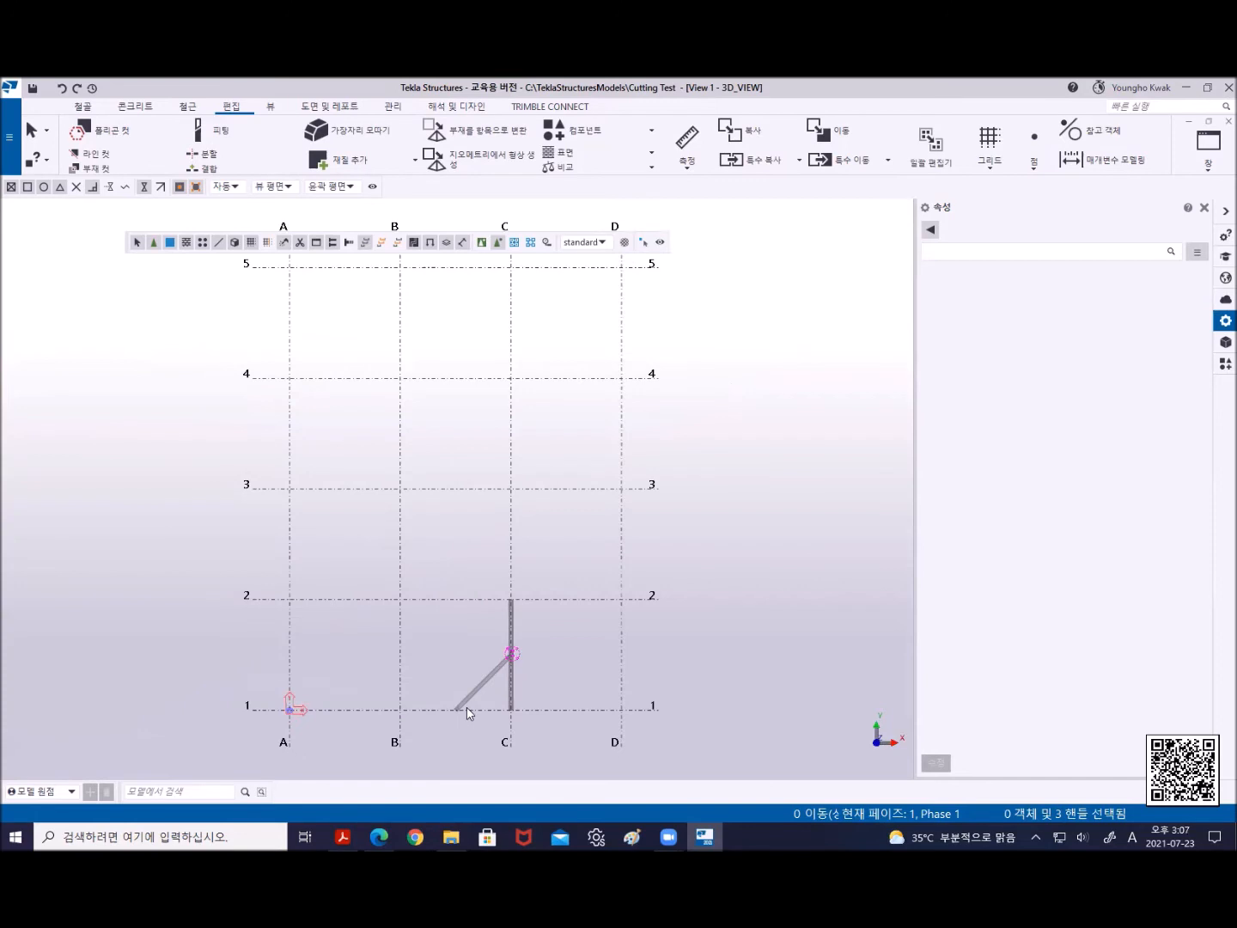
scroll(510, 696, "up", 5)
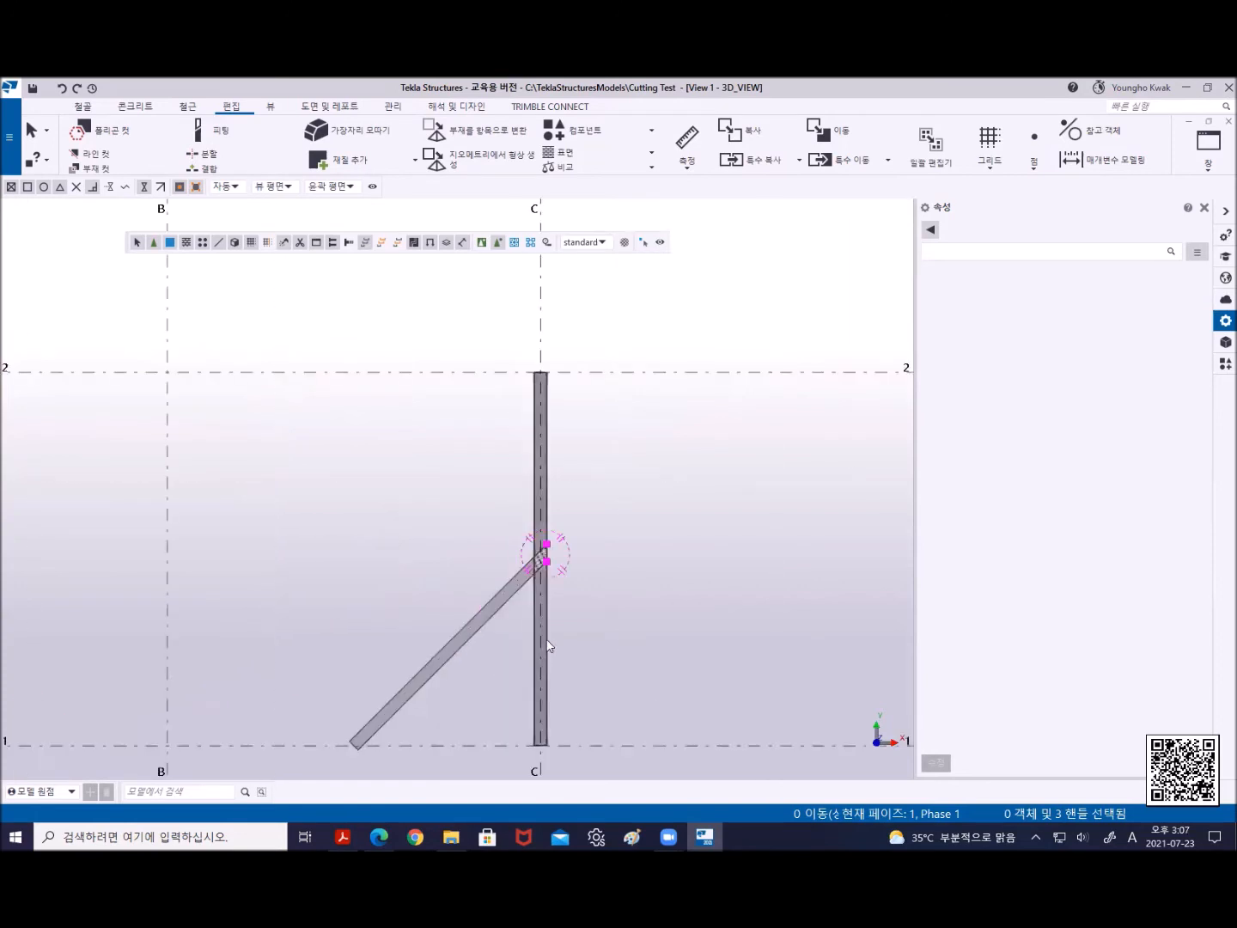
right_click(600, 305)
left_click(664, 369)
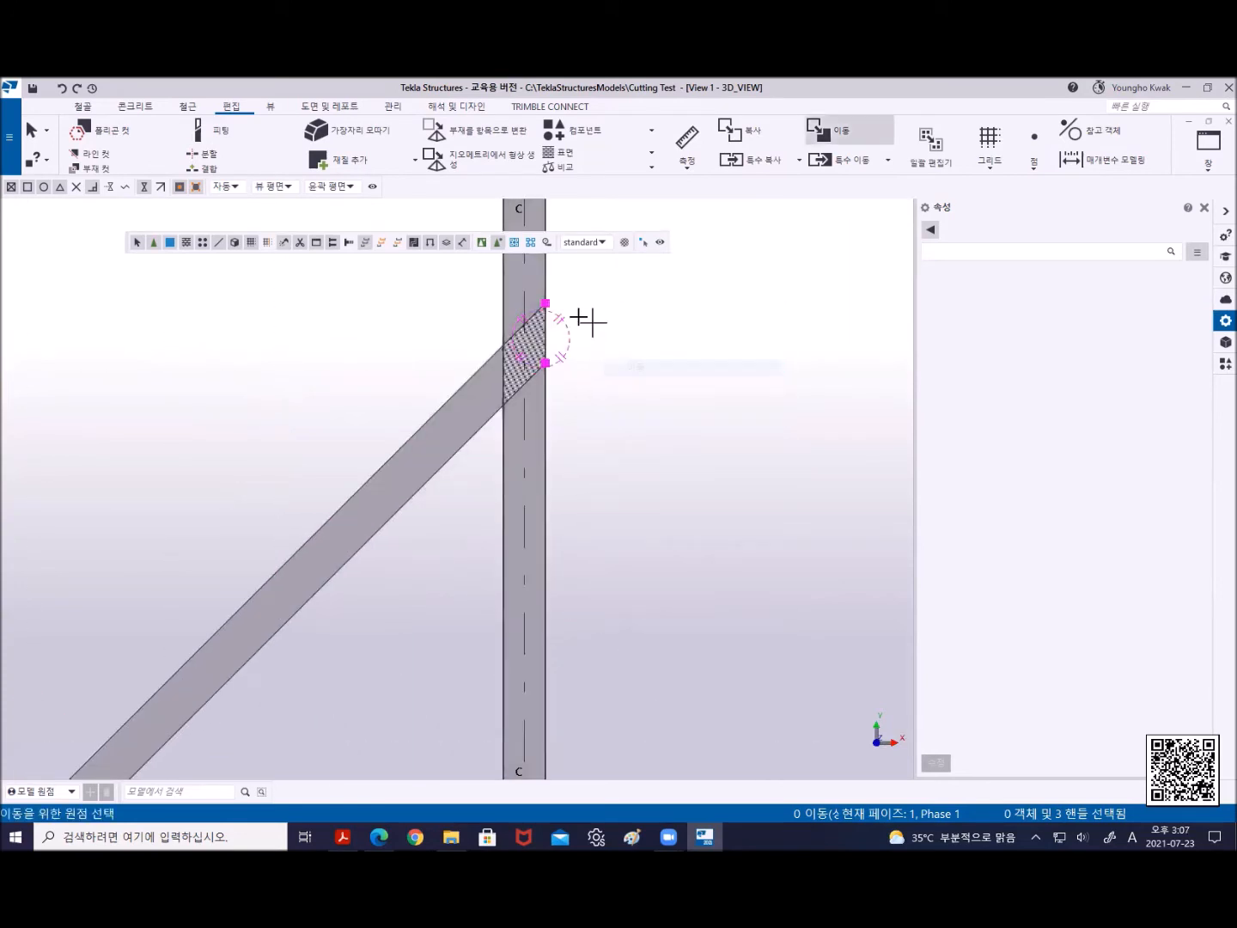
left_click(545, 302)
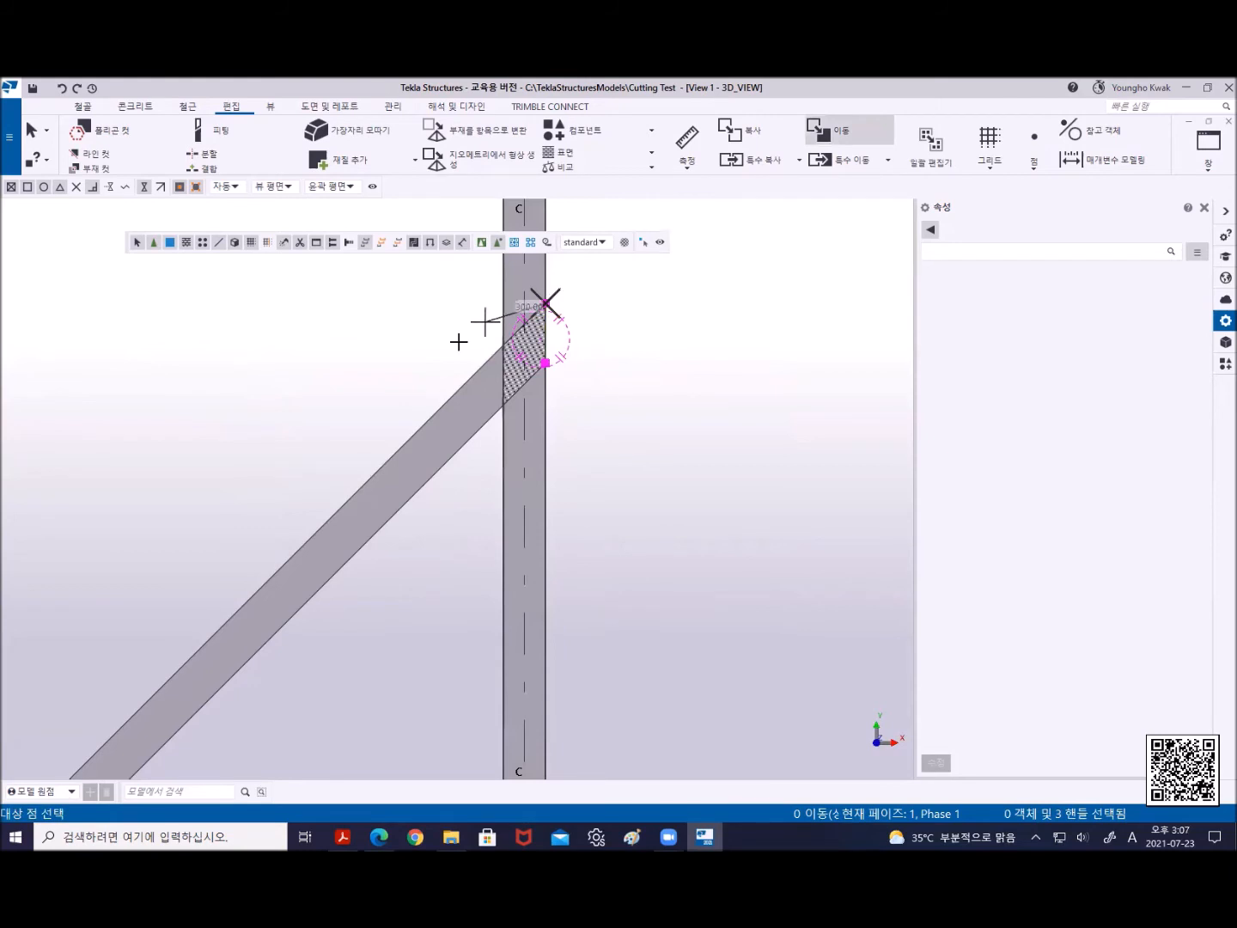
left_click(440, 407)
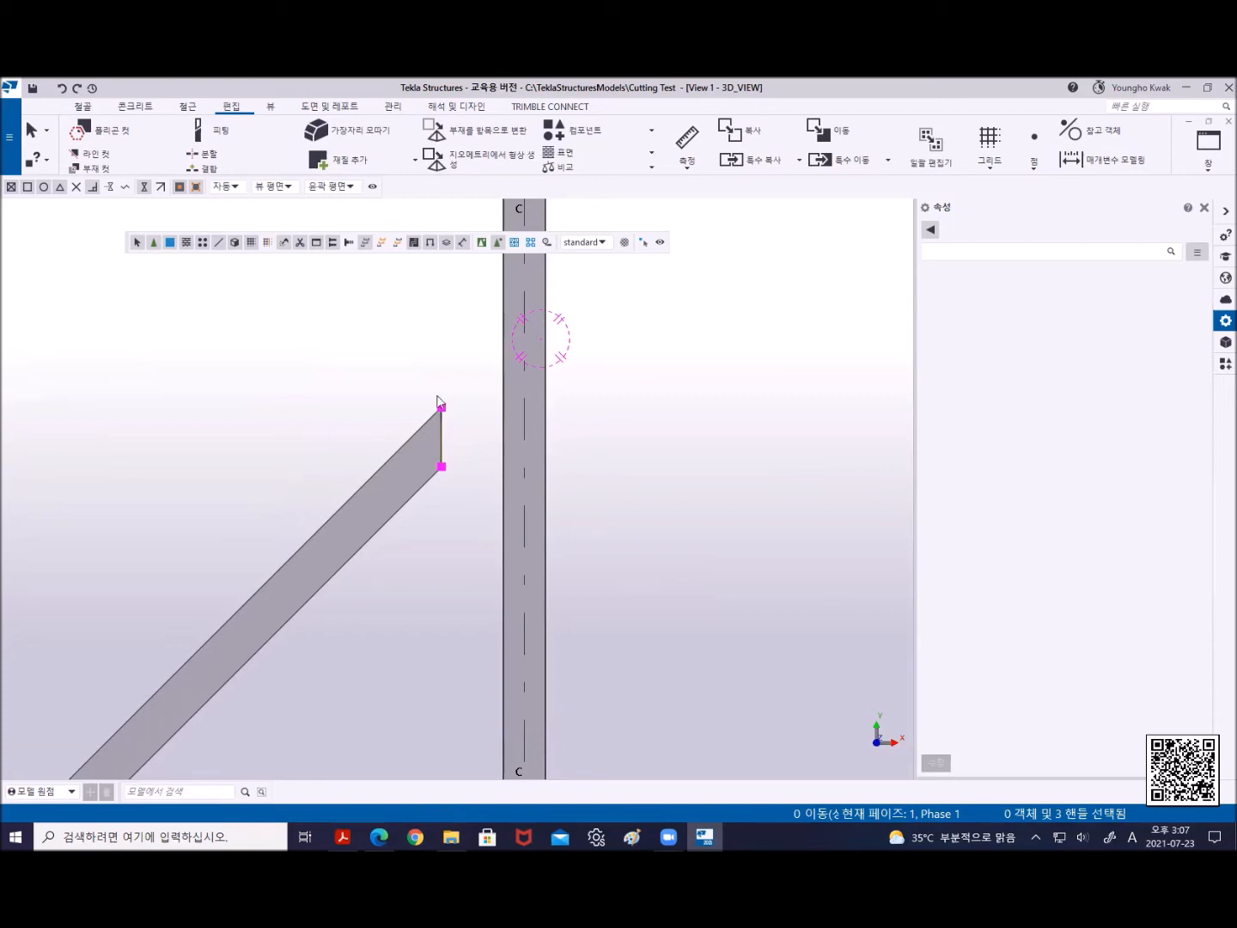
Move the line-cut handles from the shortened beam tip onto the outer edge of the grid C beam
right_click(361, 321)
left_click(421, 394)
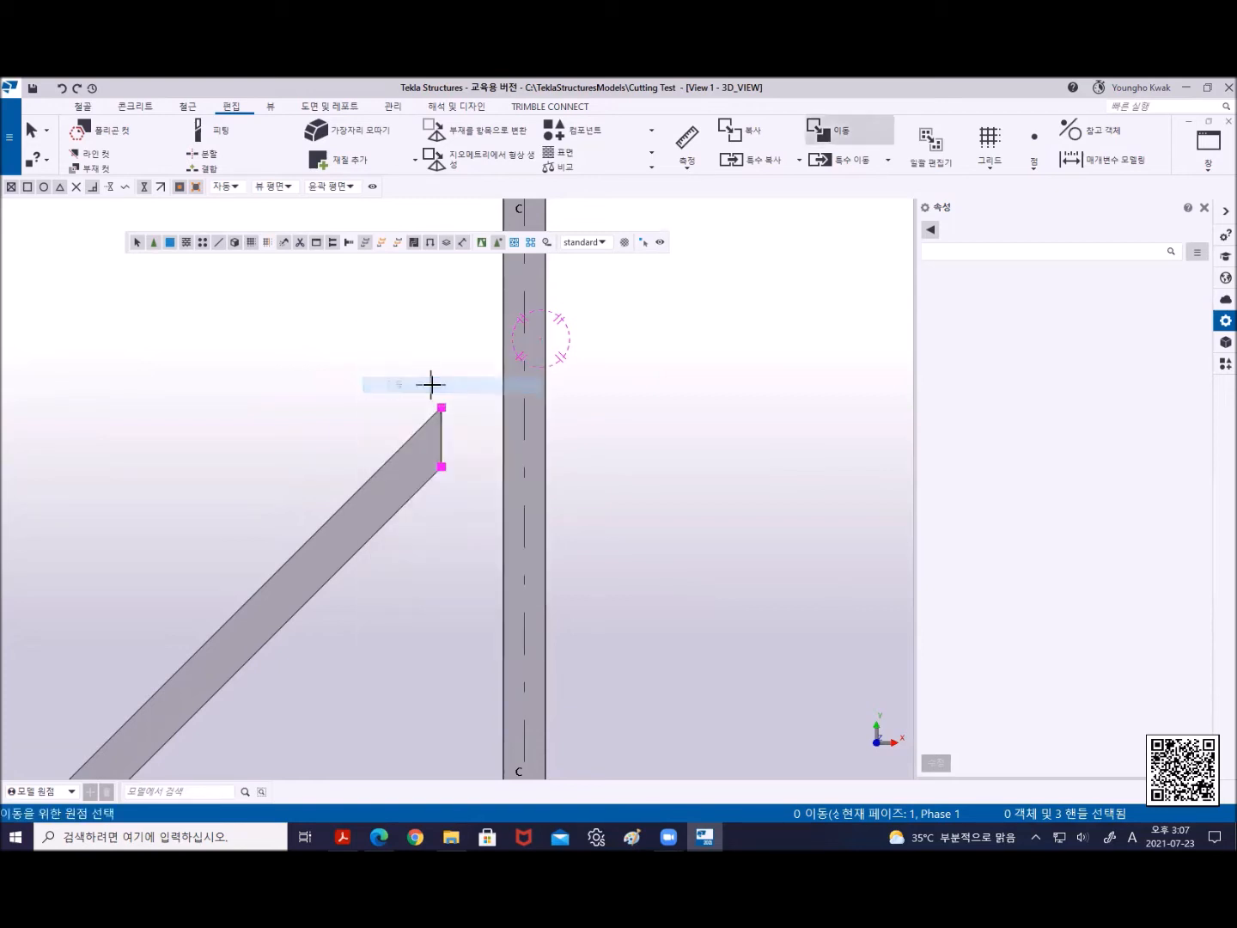
left_click(440, 407)
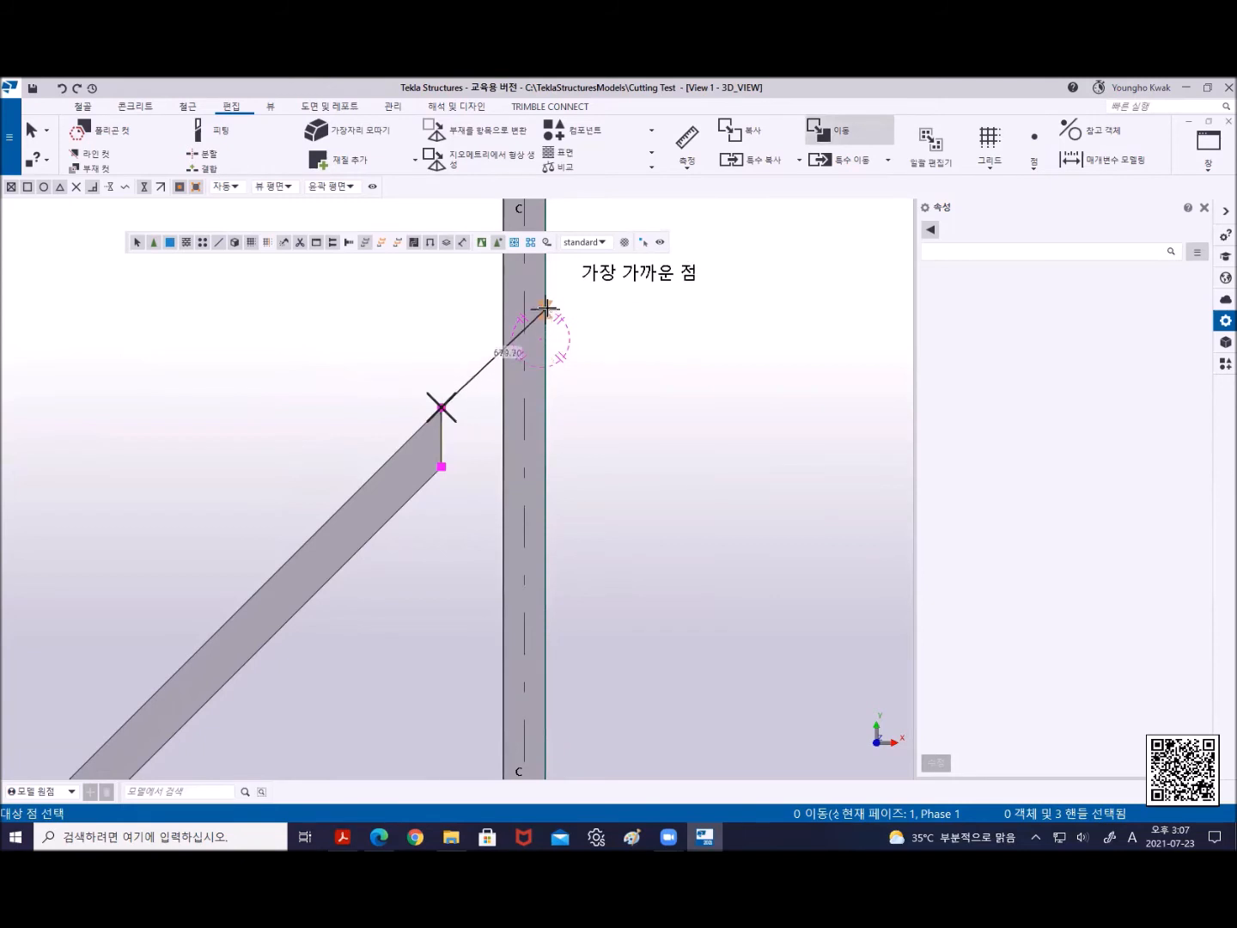
left_click(545, 309)
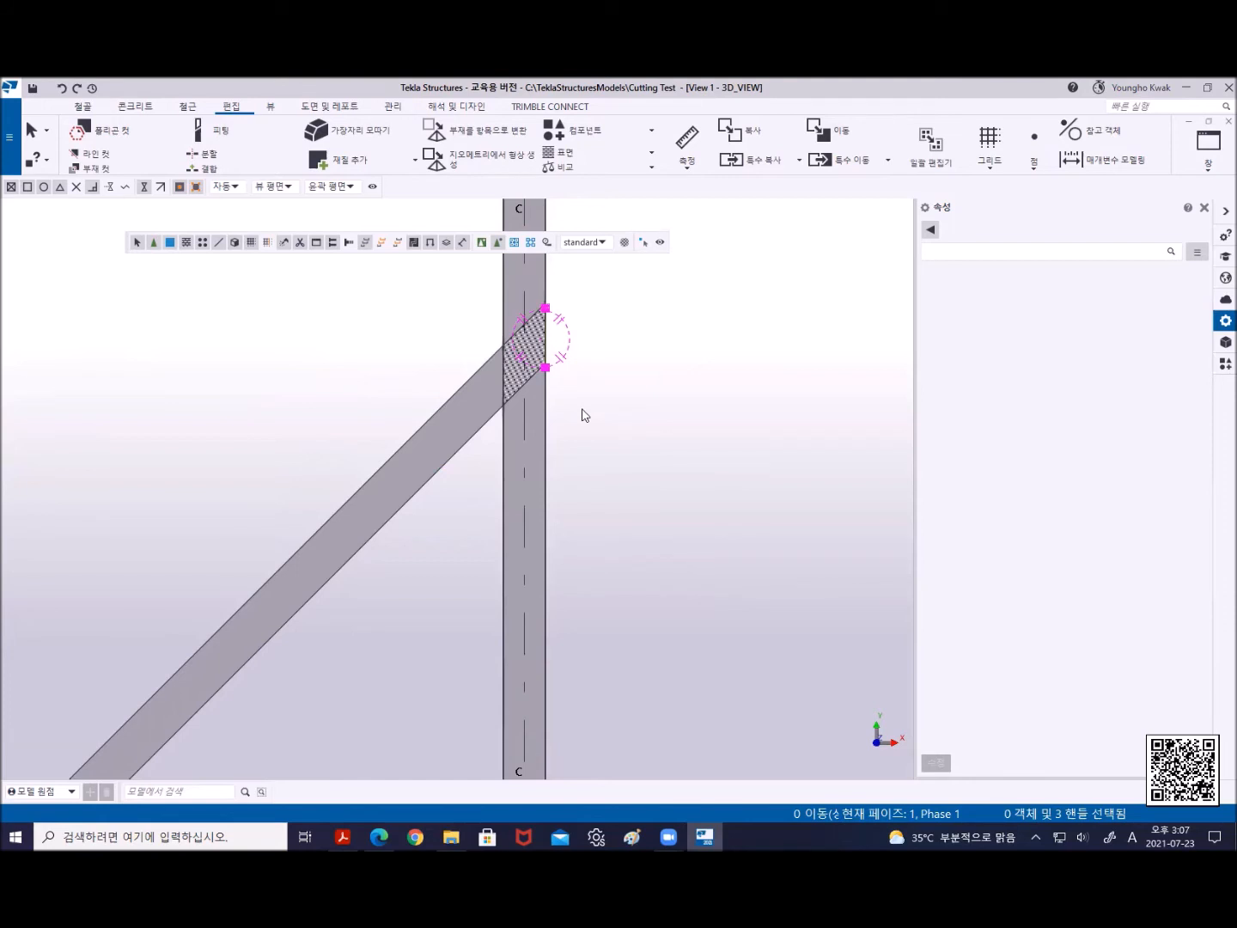
Move the line-cut handles further along the diagonal beam so that it extends past the grid C beam
right_click(605, 301)
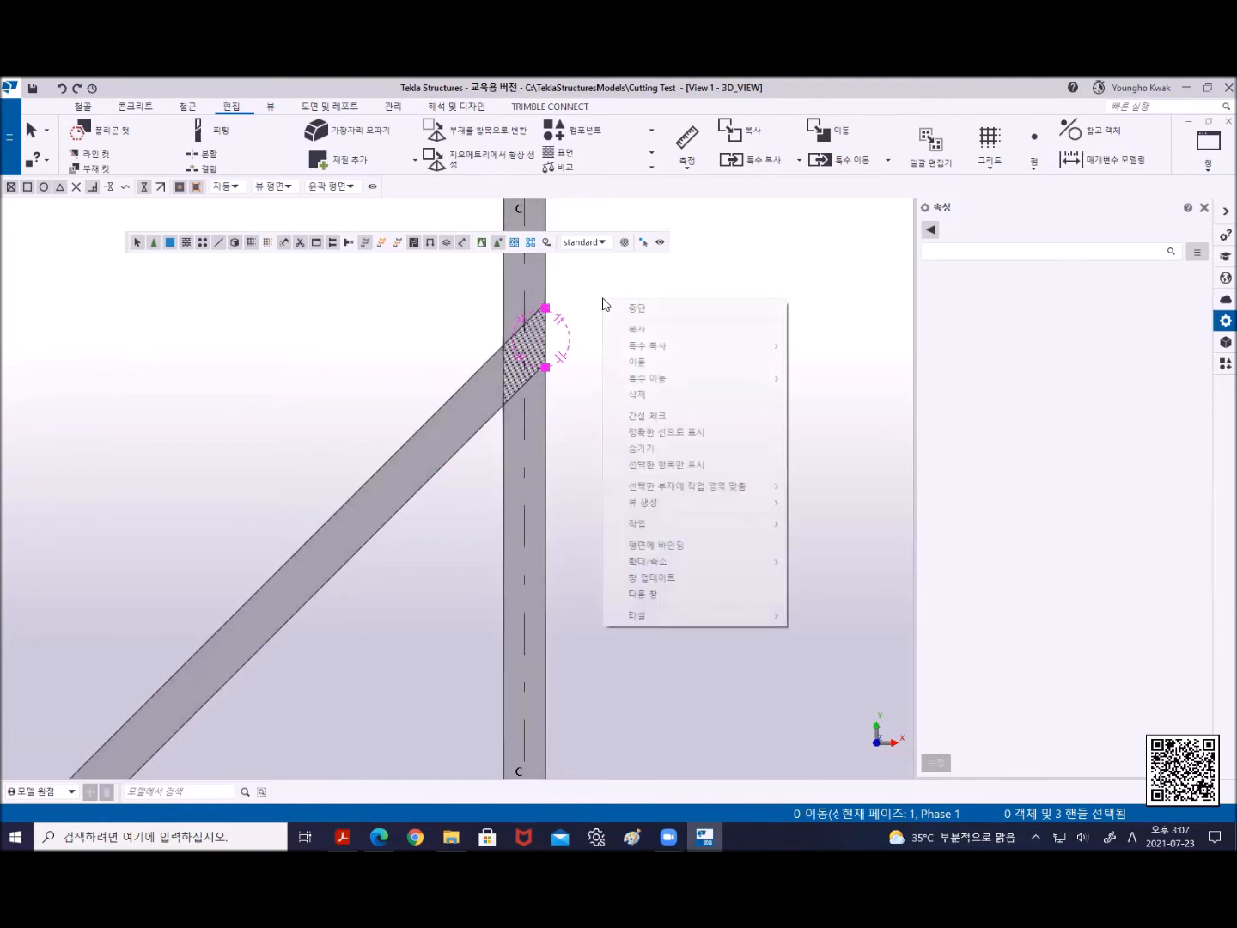
left_click(640, 362)
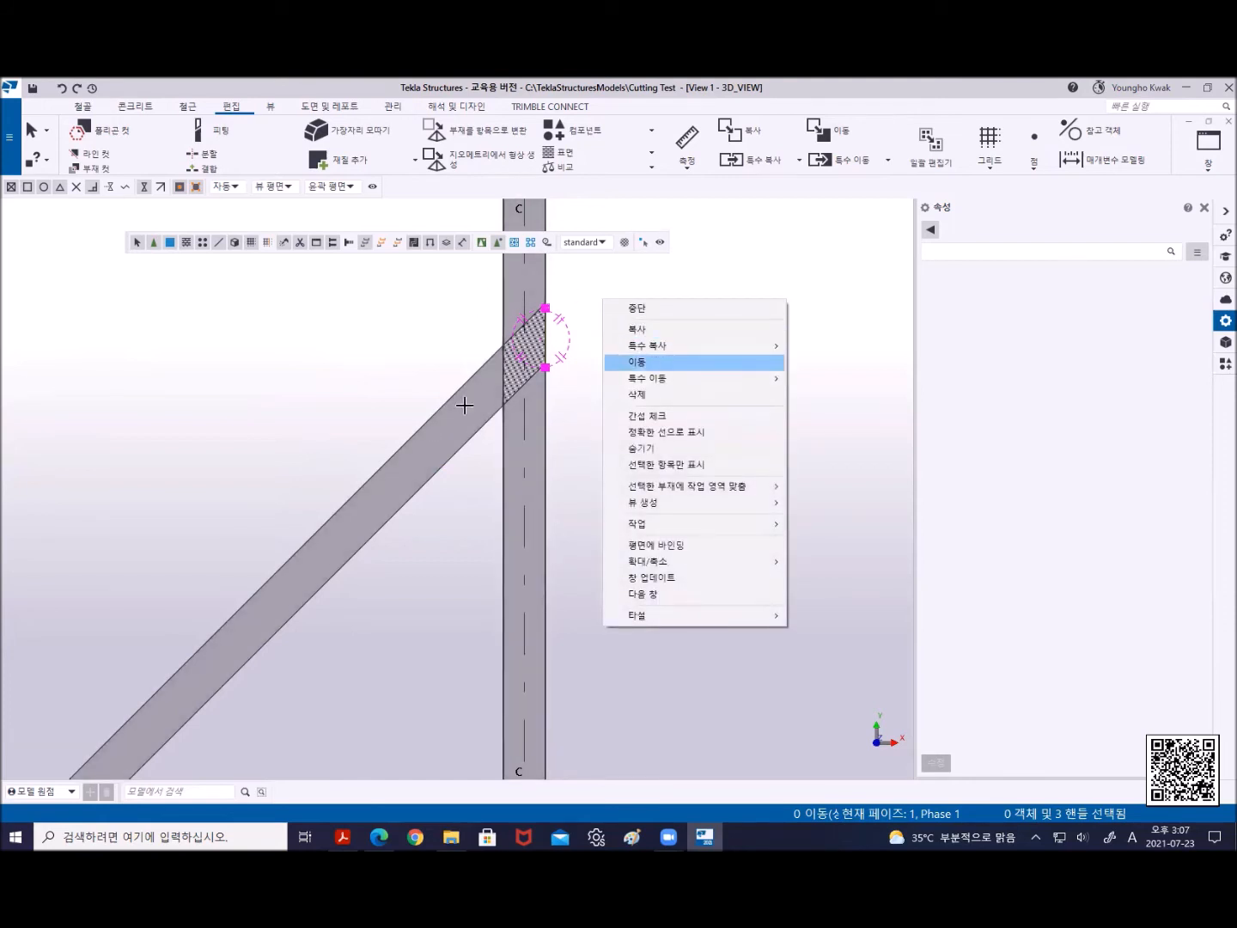
left_click(364, 485)
left_click(543, 312)
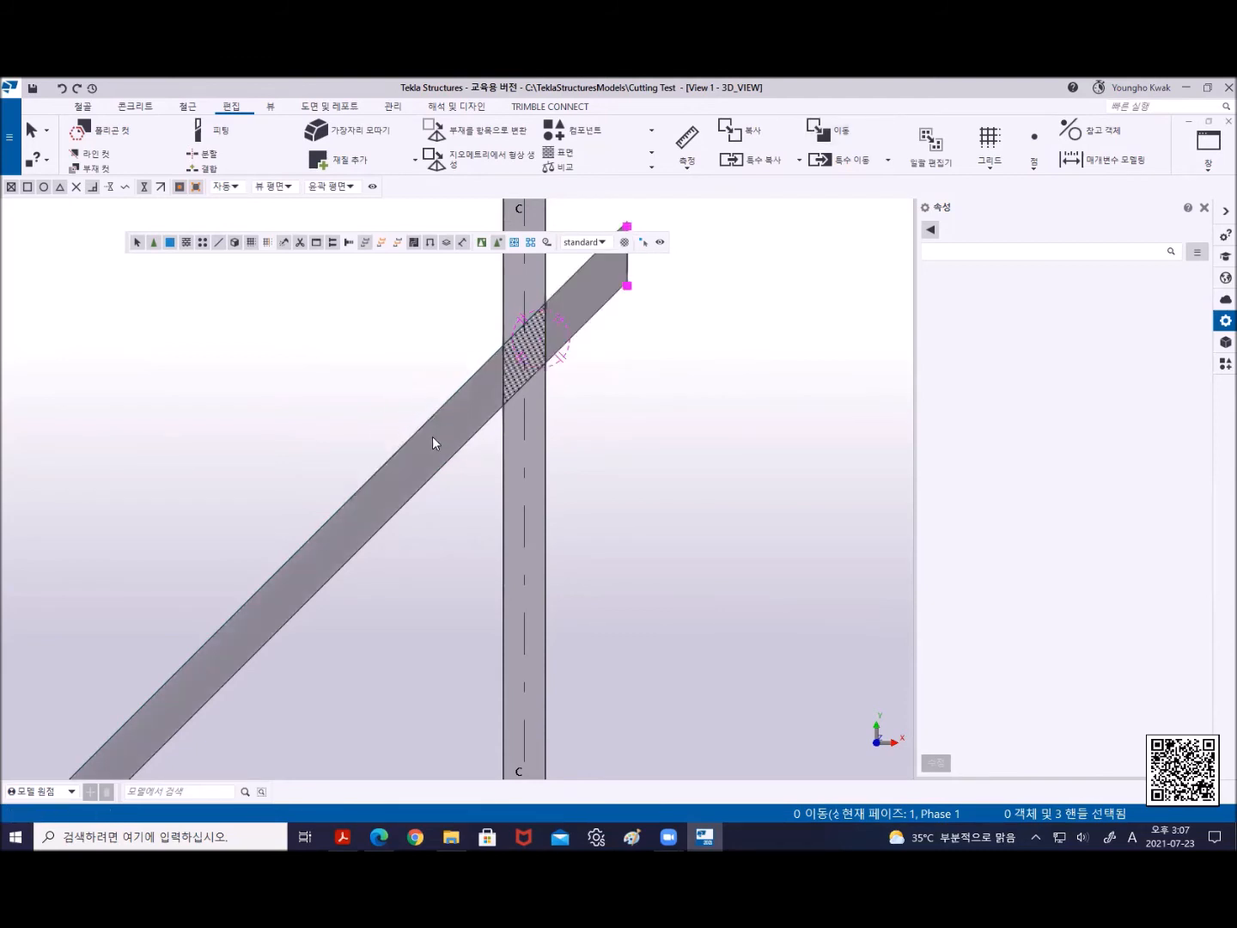
middle_click_drag(432, 437, 585, 505, "ctrl")
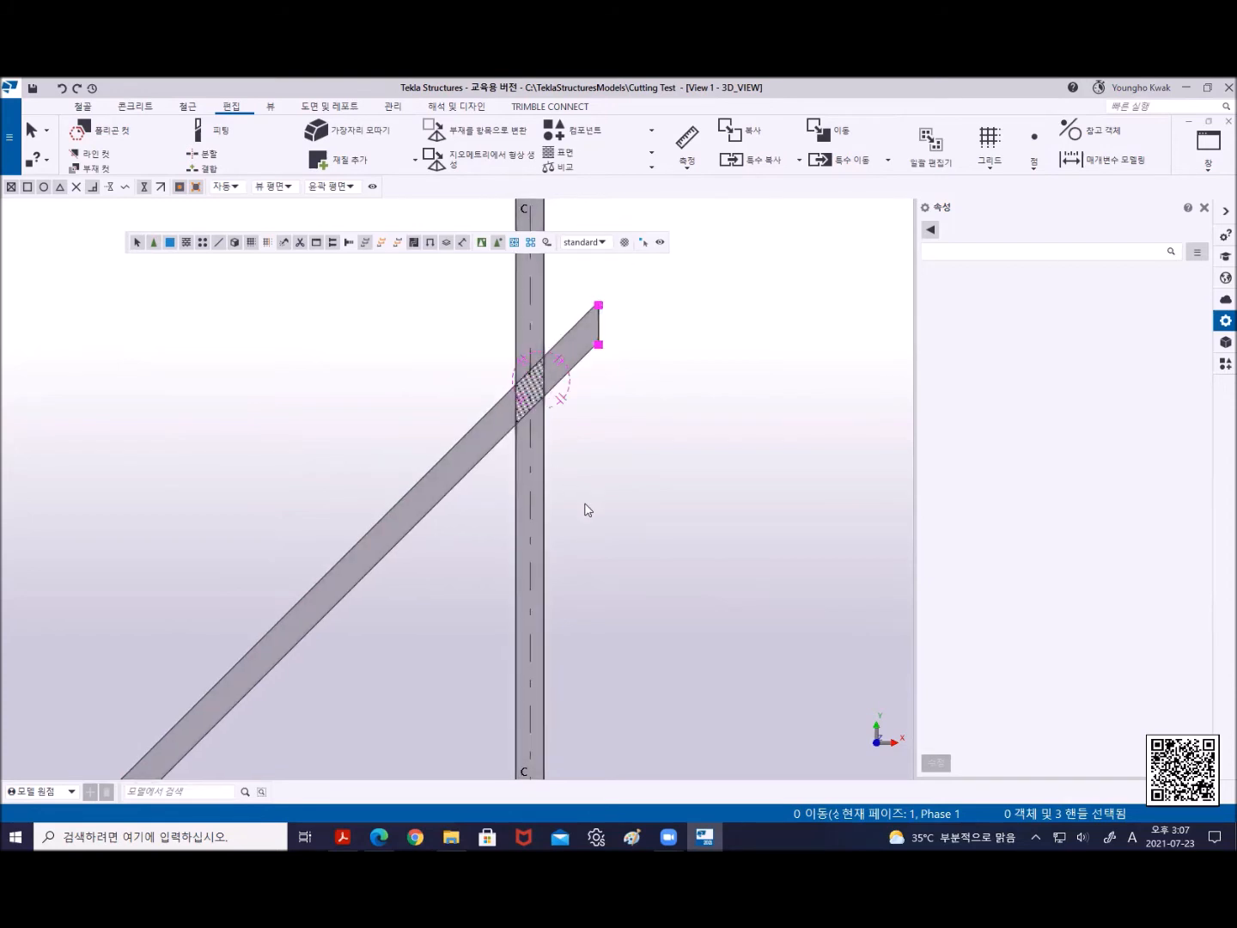
left_click(643, 459)
Move the upper end handle of the grid C beam down the grid line by about 1100 mm
scroll(604, 478, "down", 3)
middle_click_drag(595, 579, 555, 634)
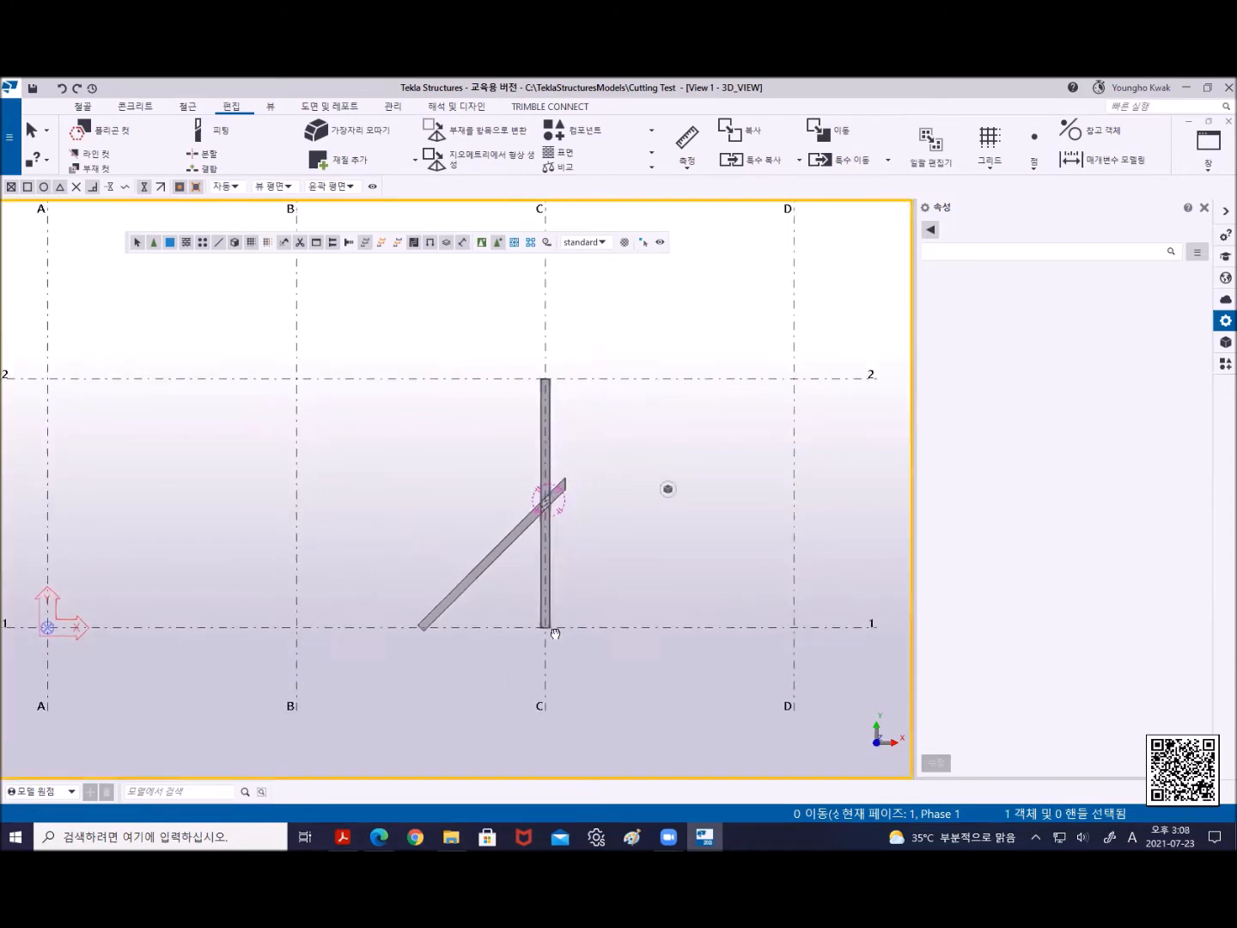
scroll(531, 483, "up", 4)
left_click(548, 331)
middle_click_drag(550, 331, 482, 441)
left_click(469, 419)
right_click(511, 324)
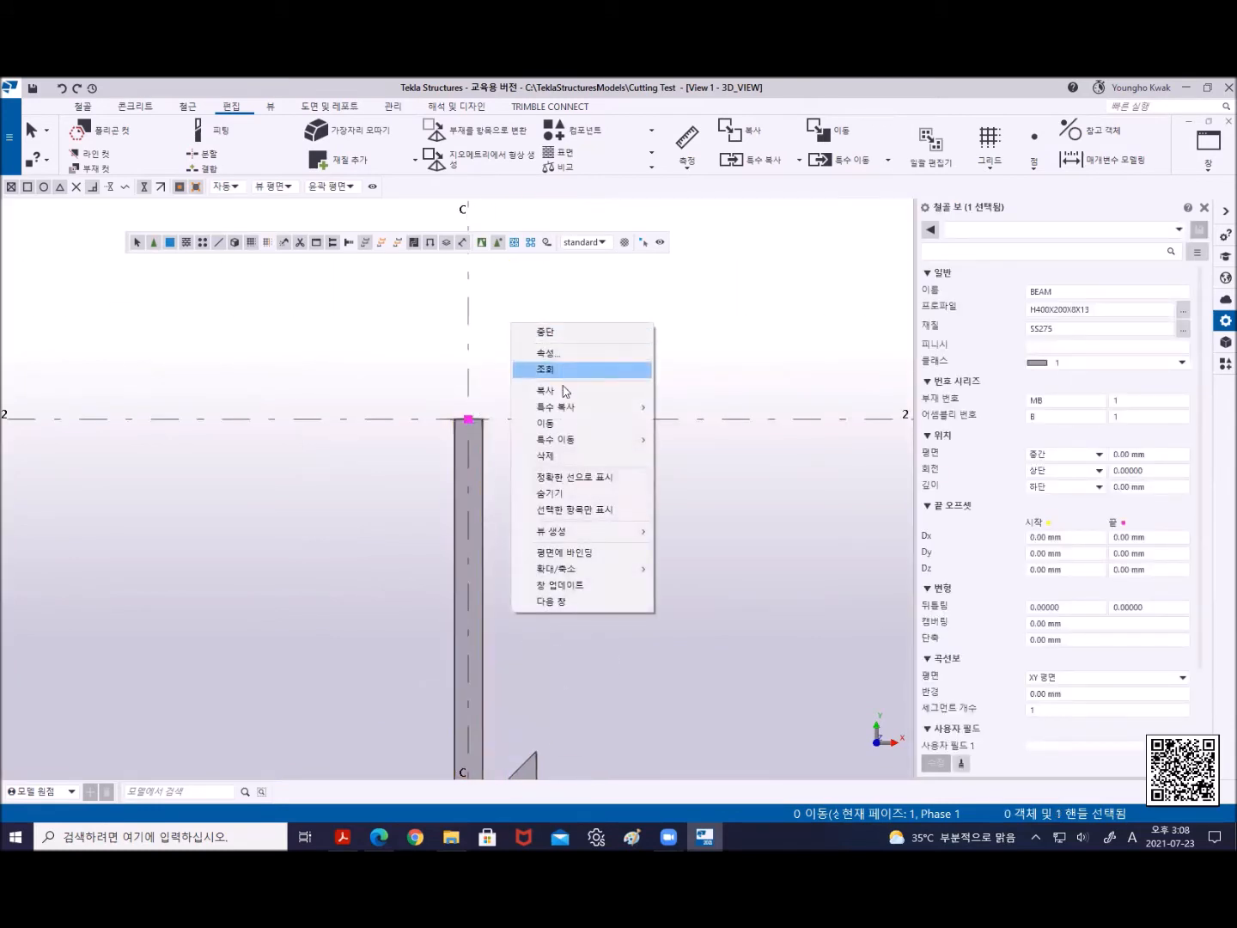
left_click(560, 424)
left_click(469, 419)
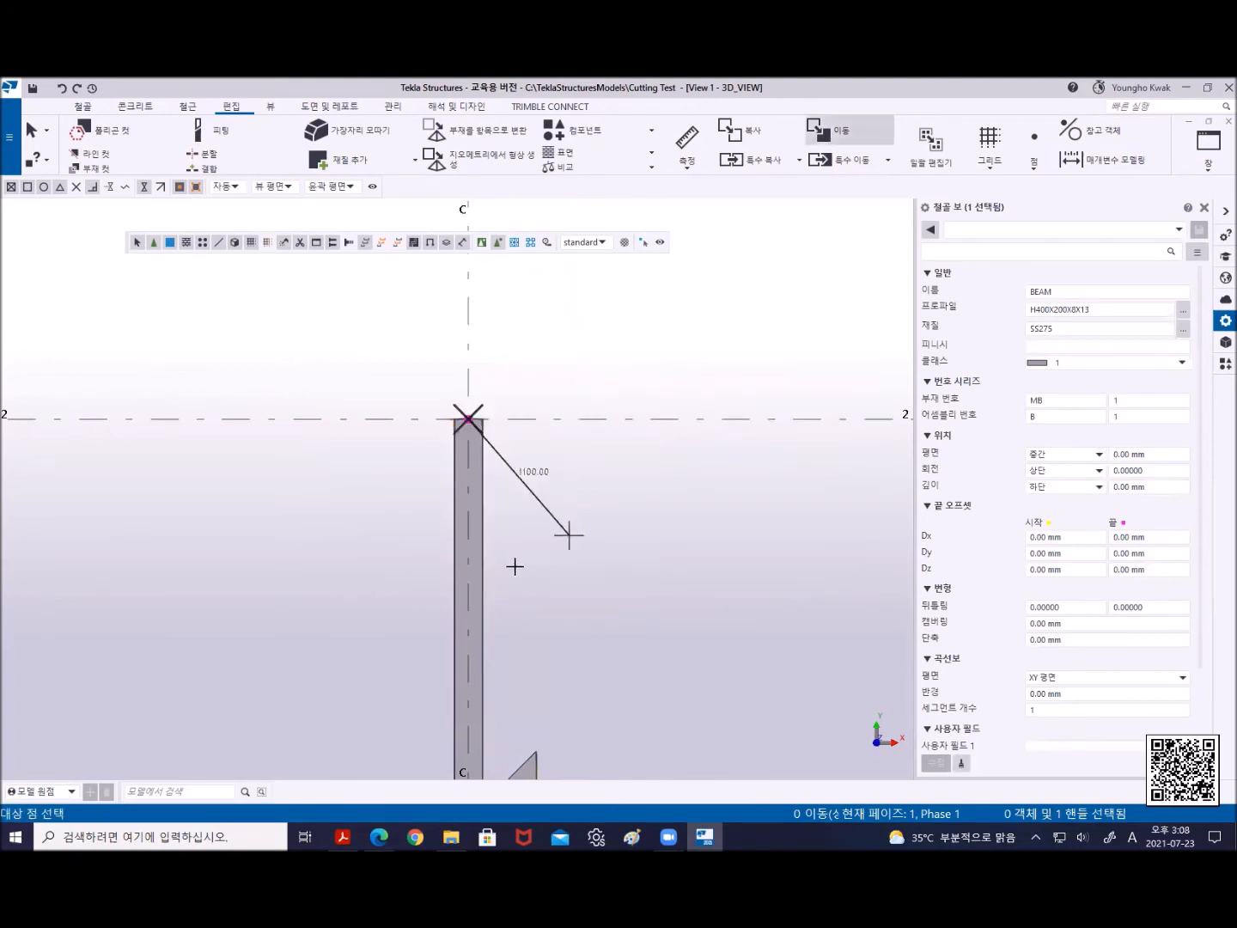
left_click(468, 572)
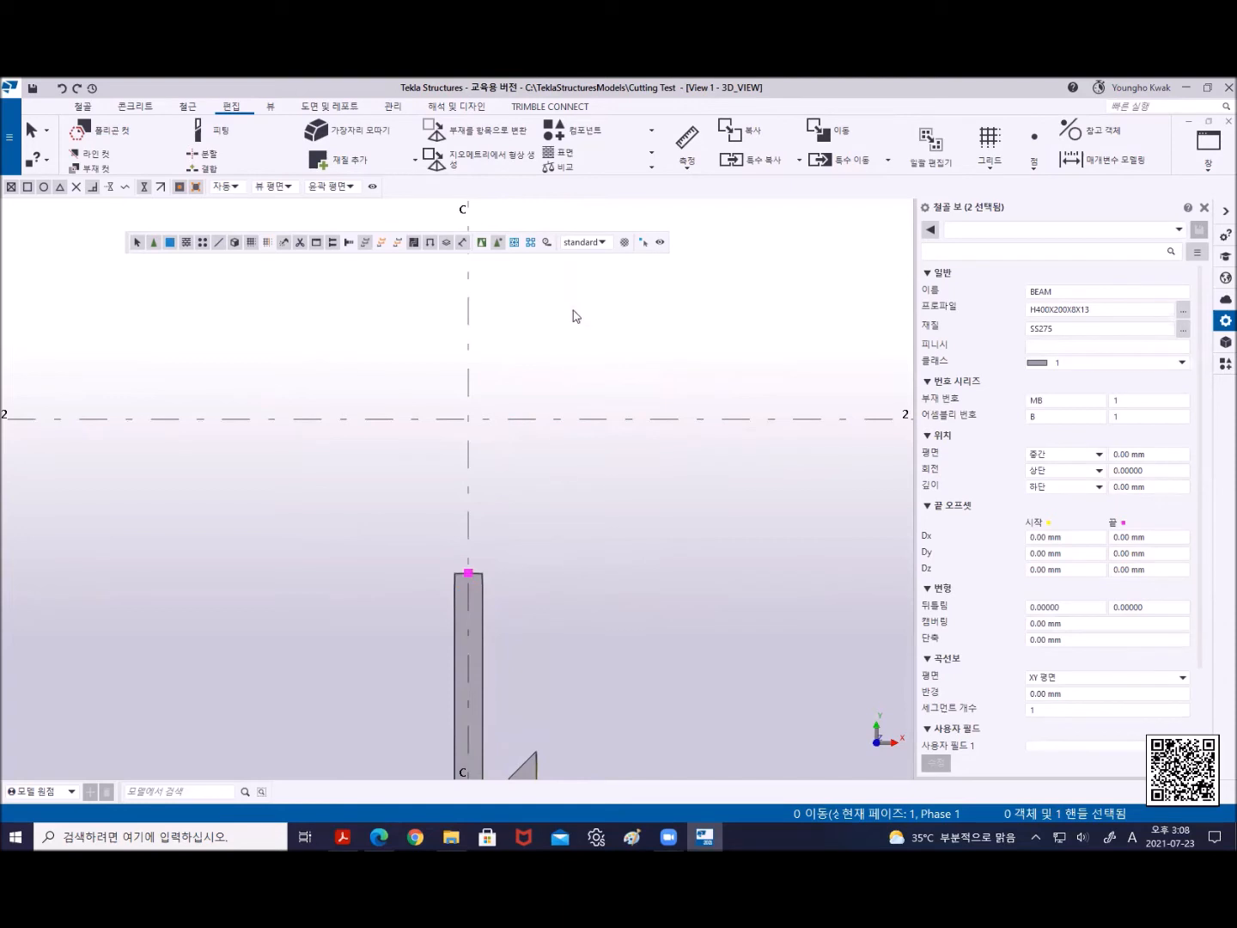
Turn on direct modification, stretch the grid C beam's upper end to grid line 2 and shorten the beam to about 4971 mm
left_click(644, 244)
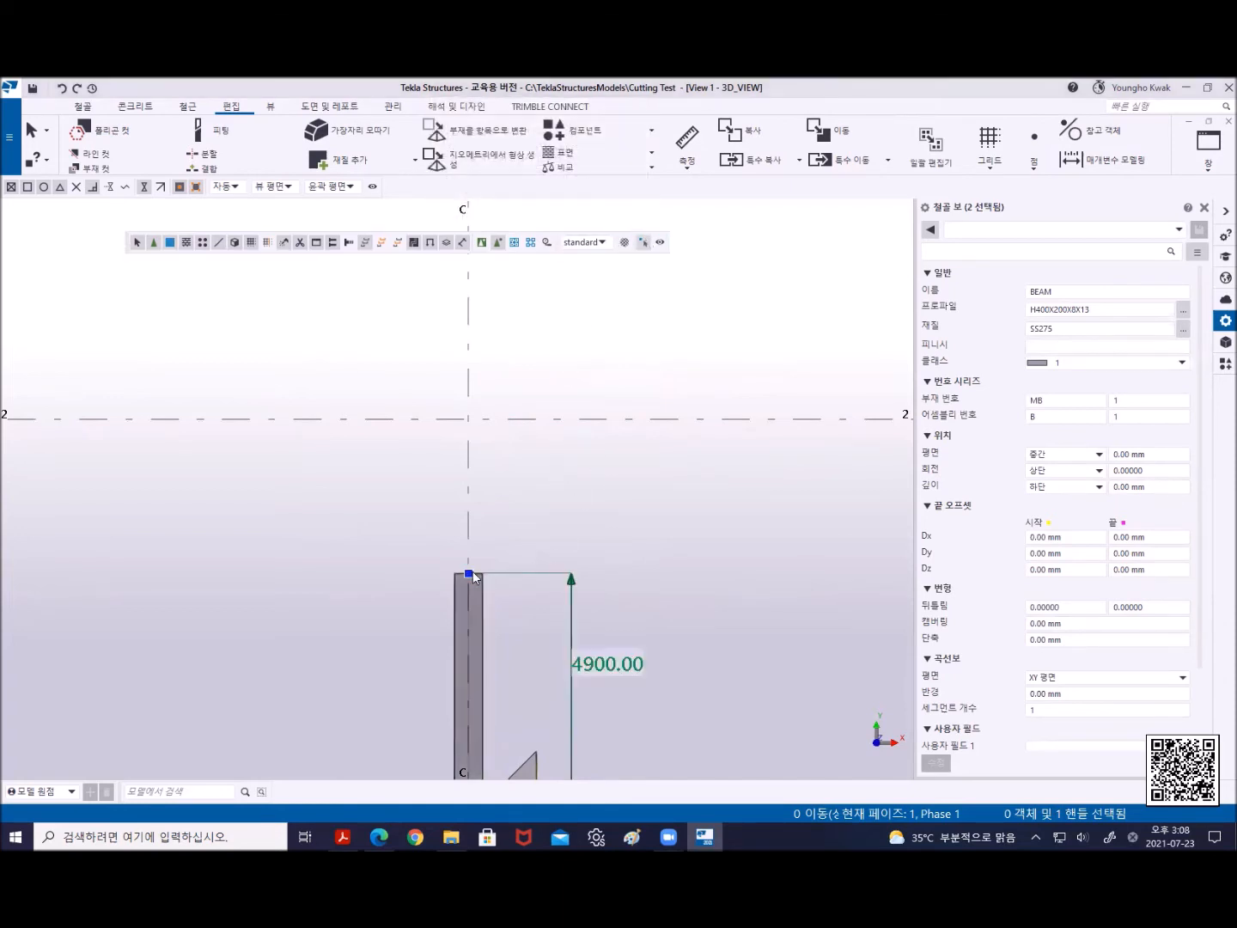
left_click_drag(468, 573, 468, 419)
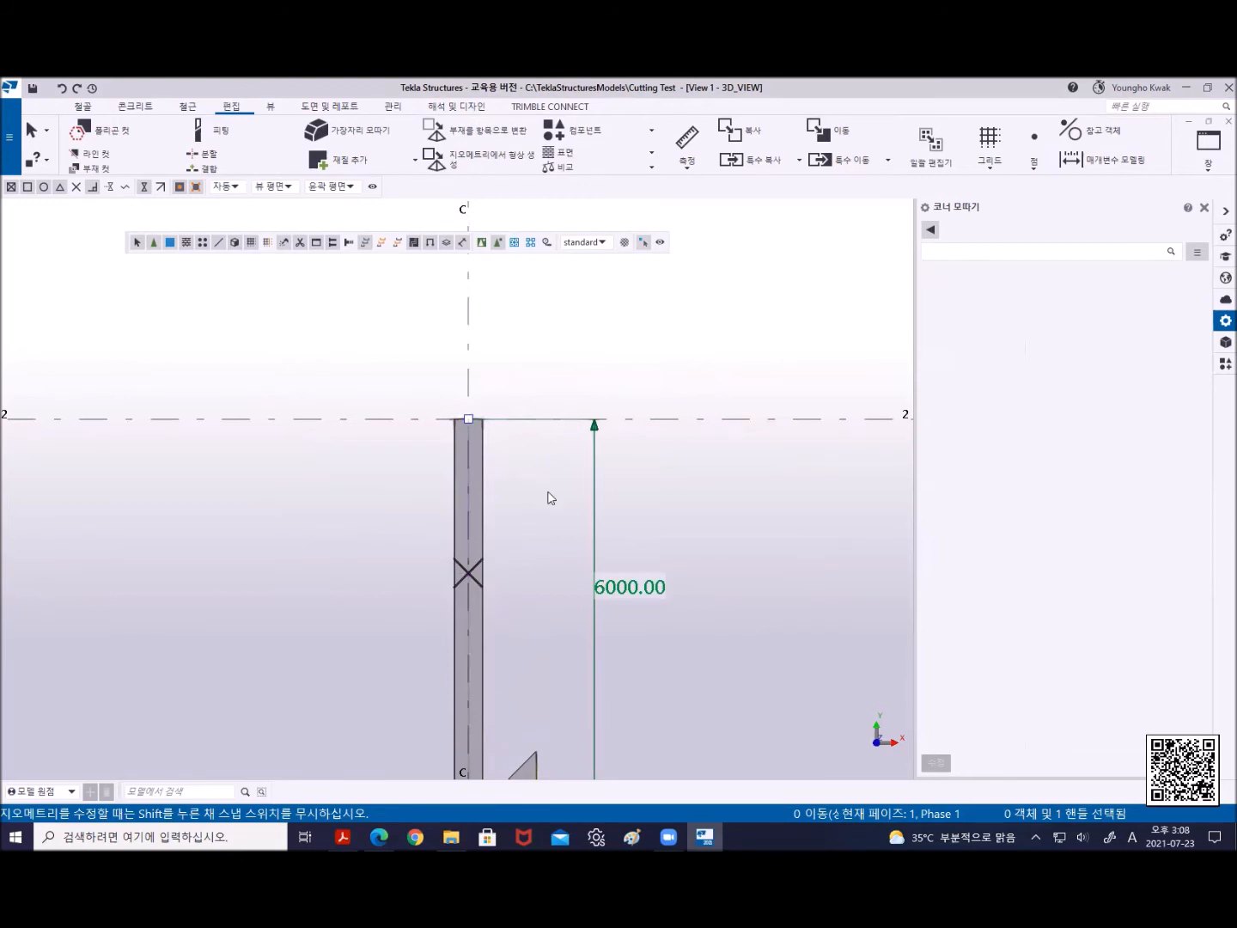
left_click_drag(468, 419, 467, 562)
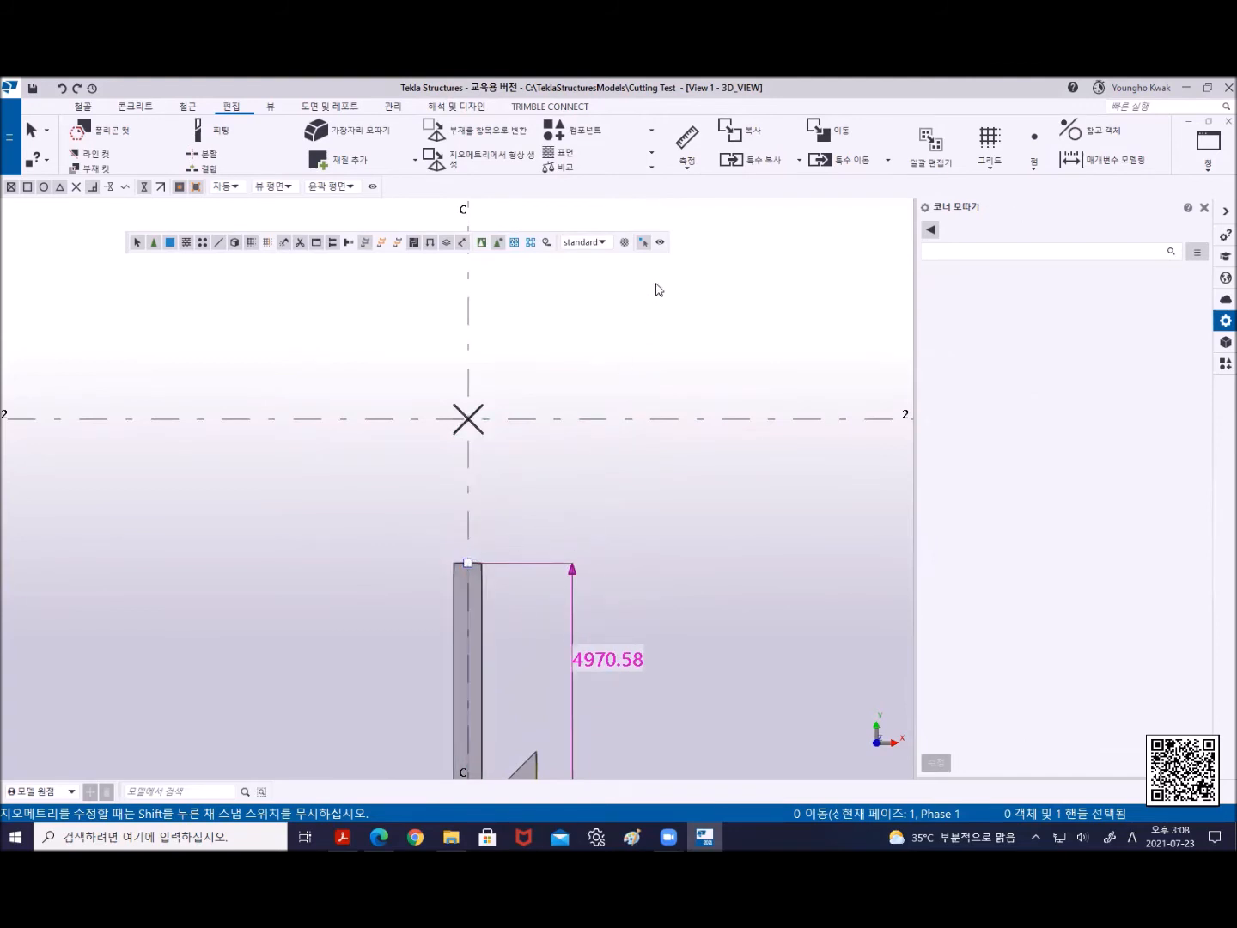
Turn off direct modification and move the beam's upper end handle to the intersection of grid lines C and 2
left_click(643, 245)
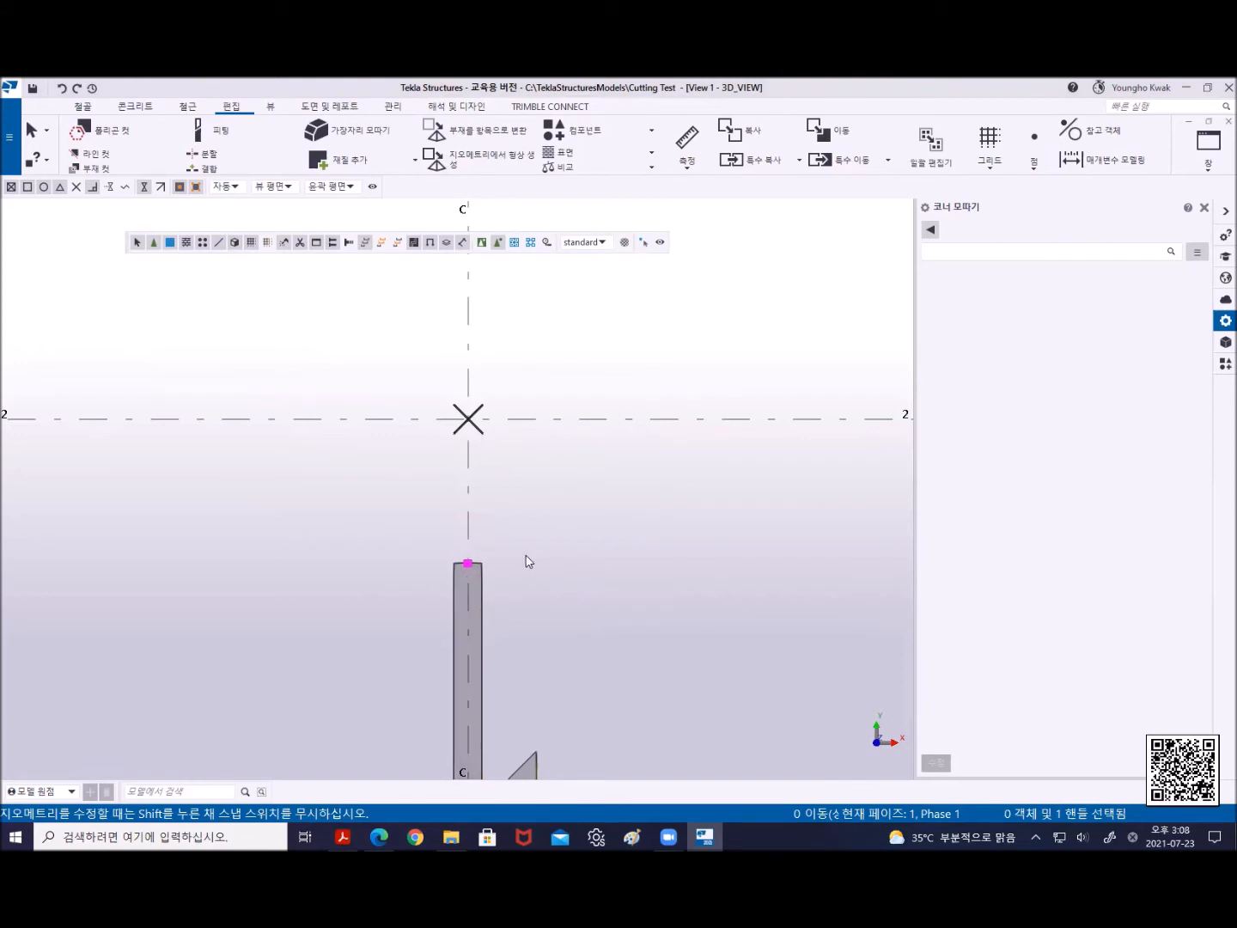
left_click(475, 570)
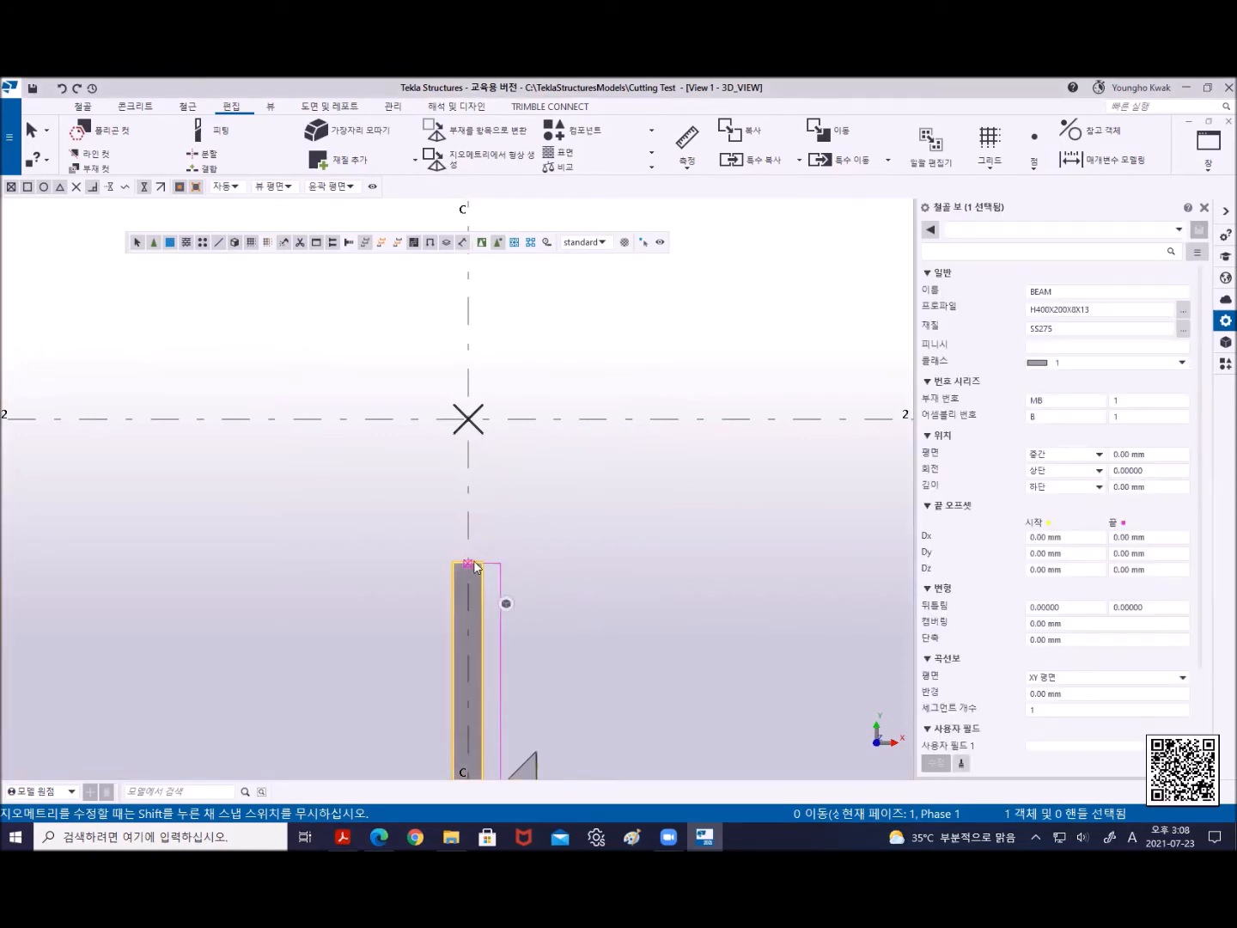
left_click(468, 564)
right_click(502, 509)
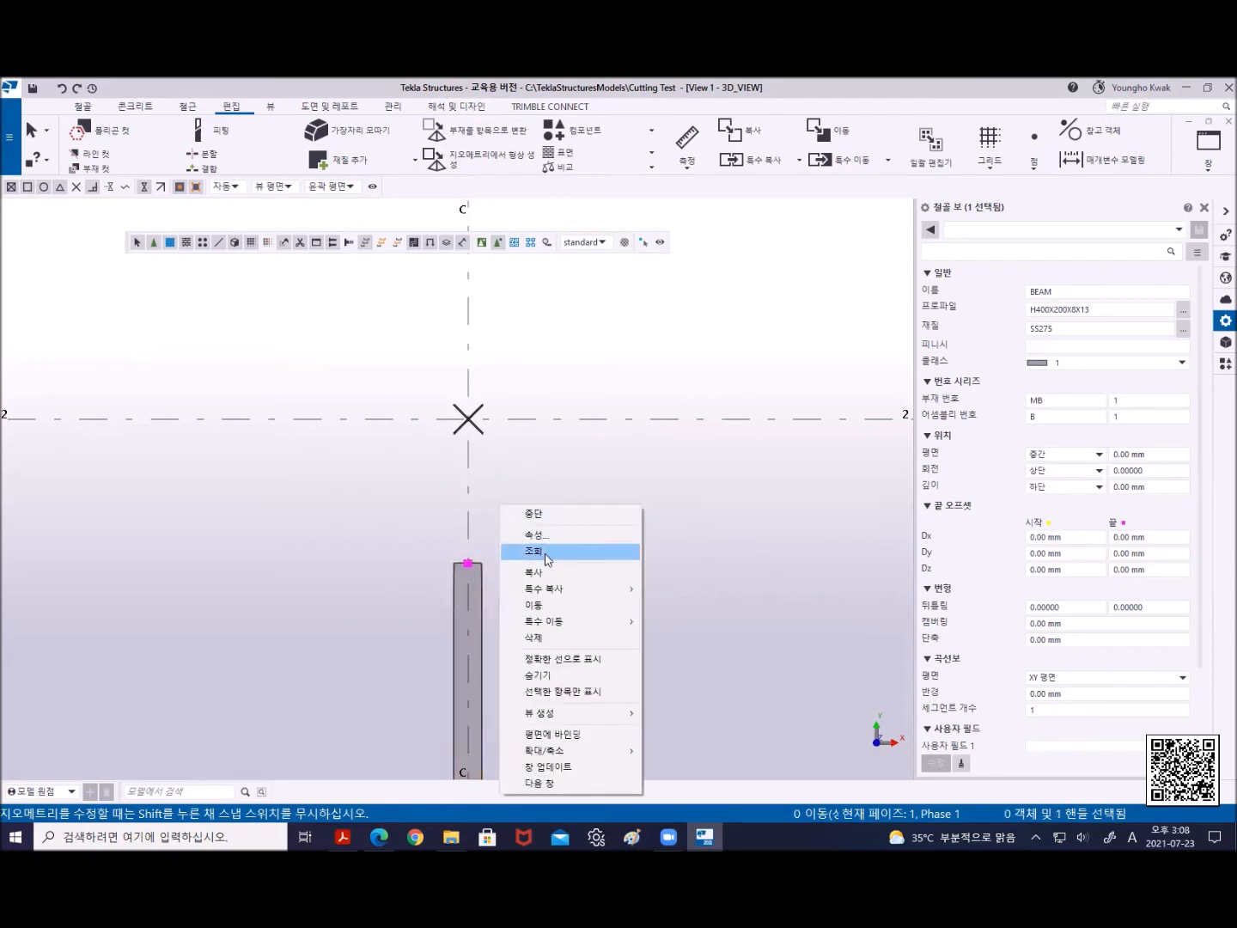
left_click(544, 607)
left_click(468, 562)
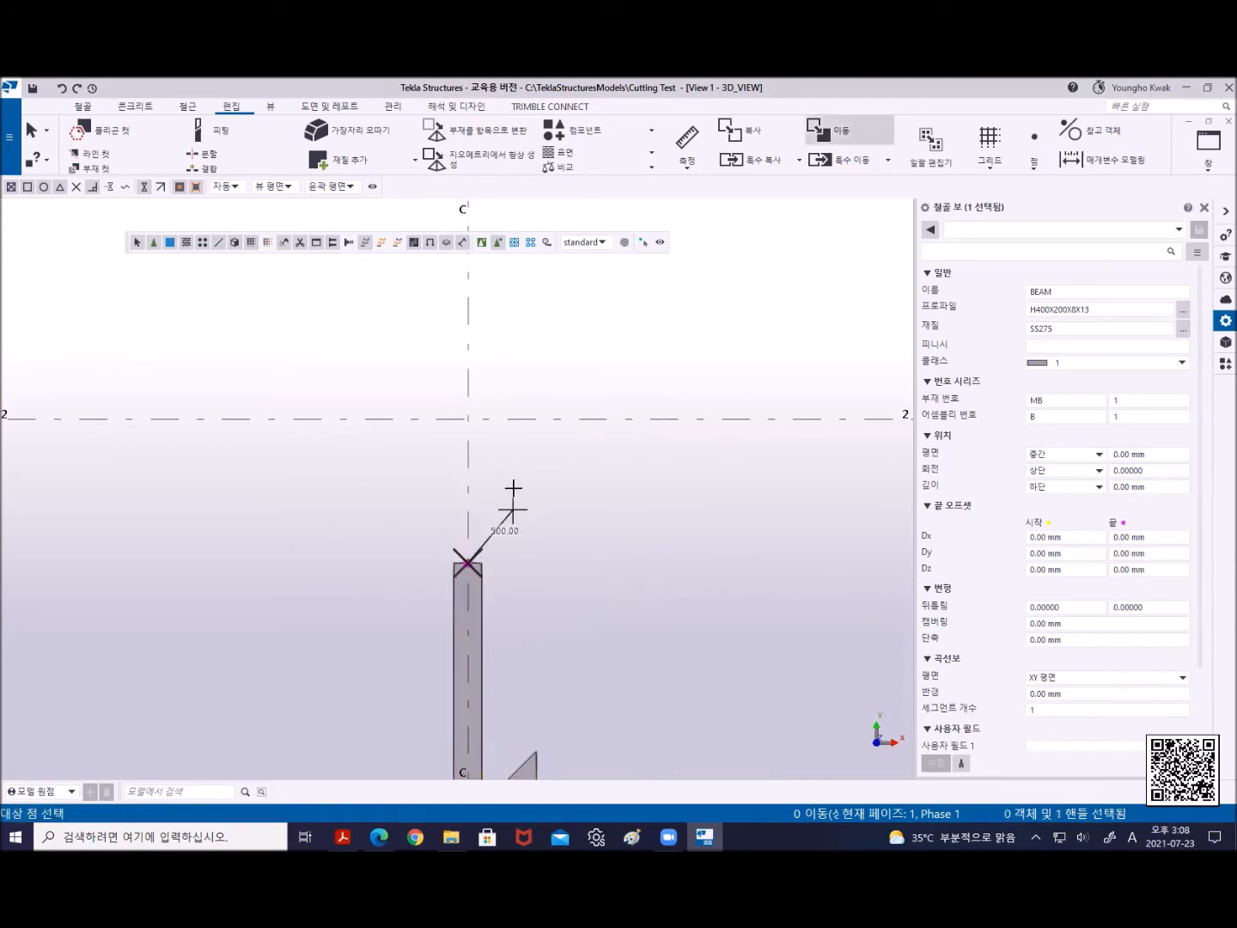
left_click(469, 419)
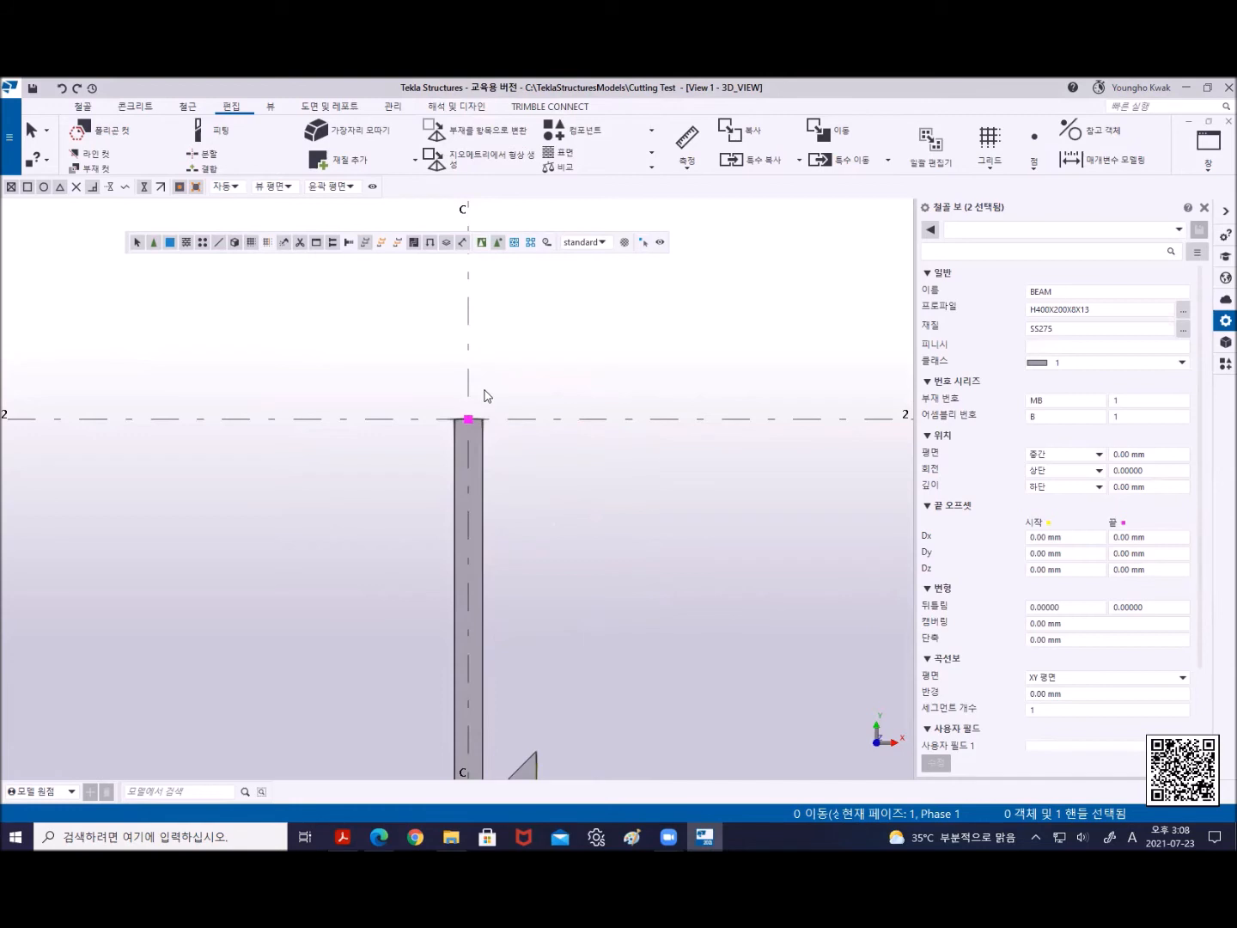
Turn on direct modification and extend the upper end of the grid C beam by 3000 mm using its length dimension
left_click(643, 241)
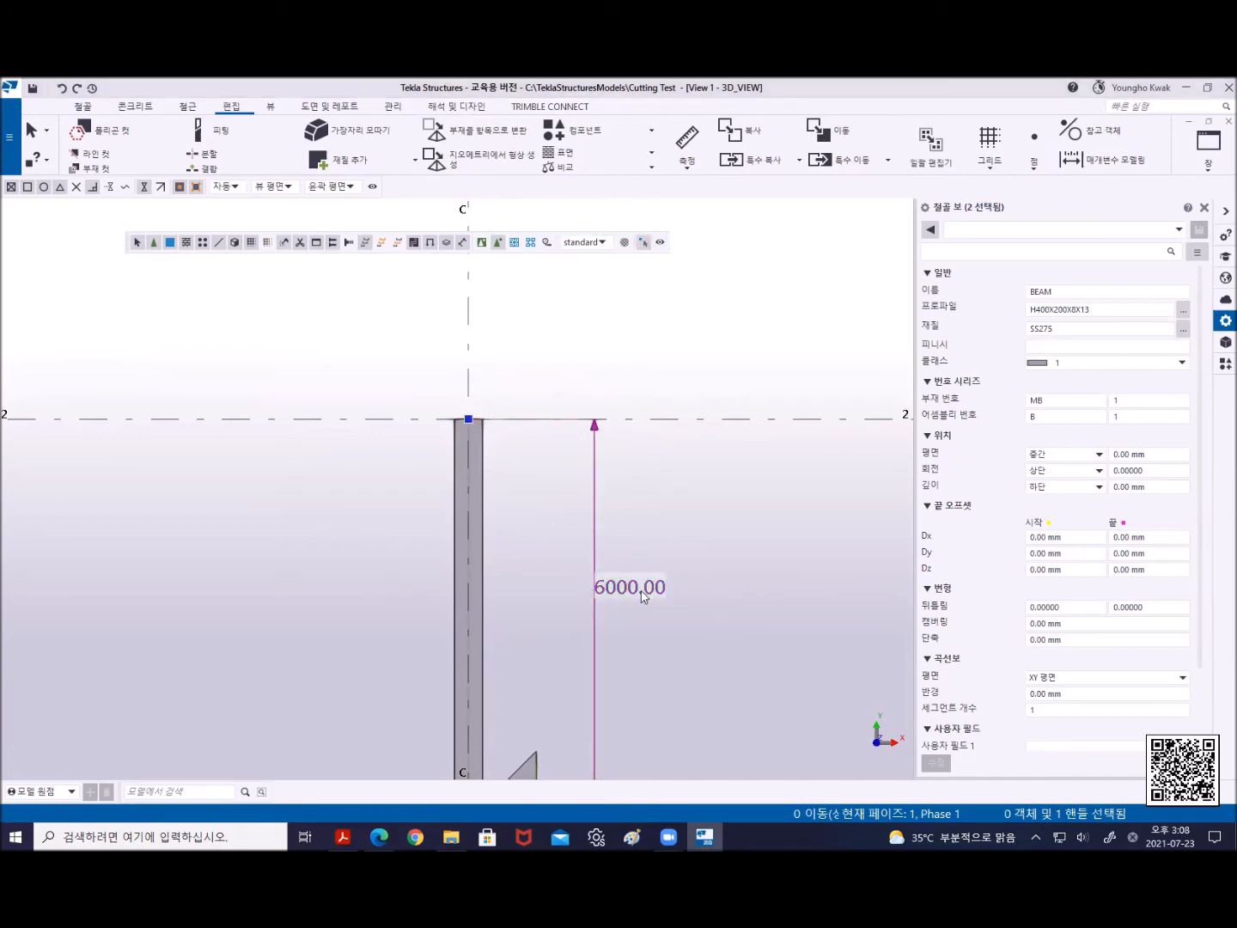
left_click(595, 427)
type("3000")
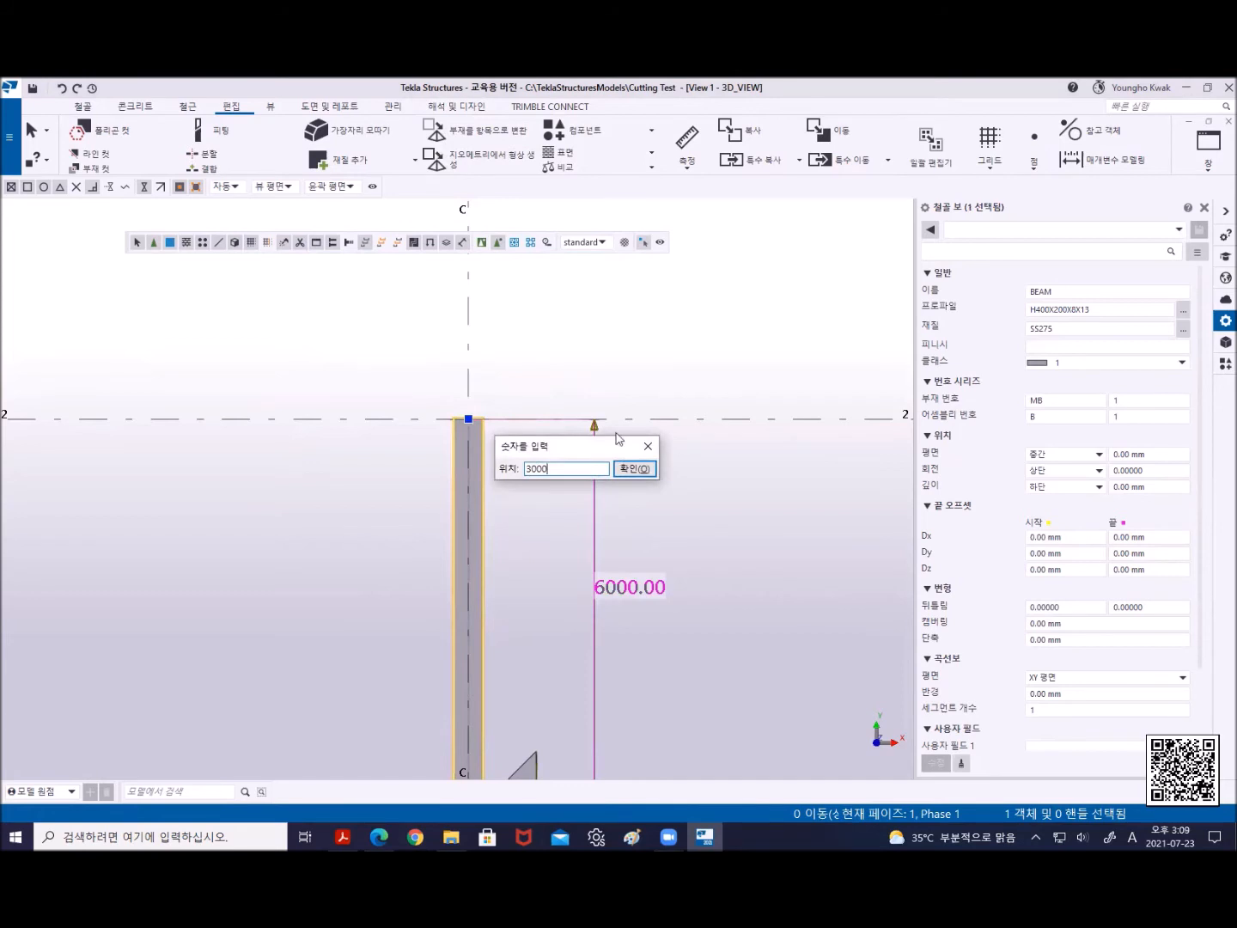
key("Return")
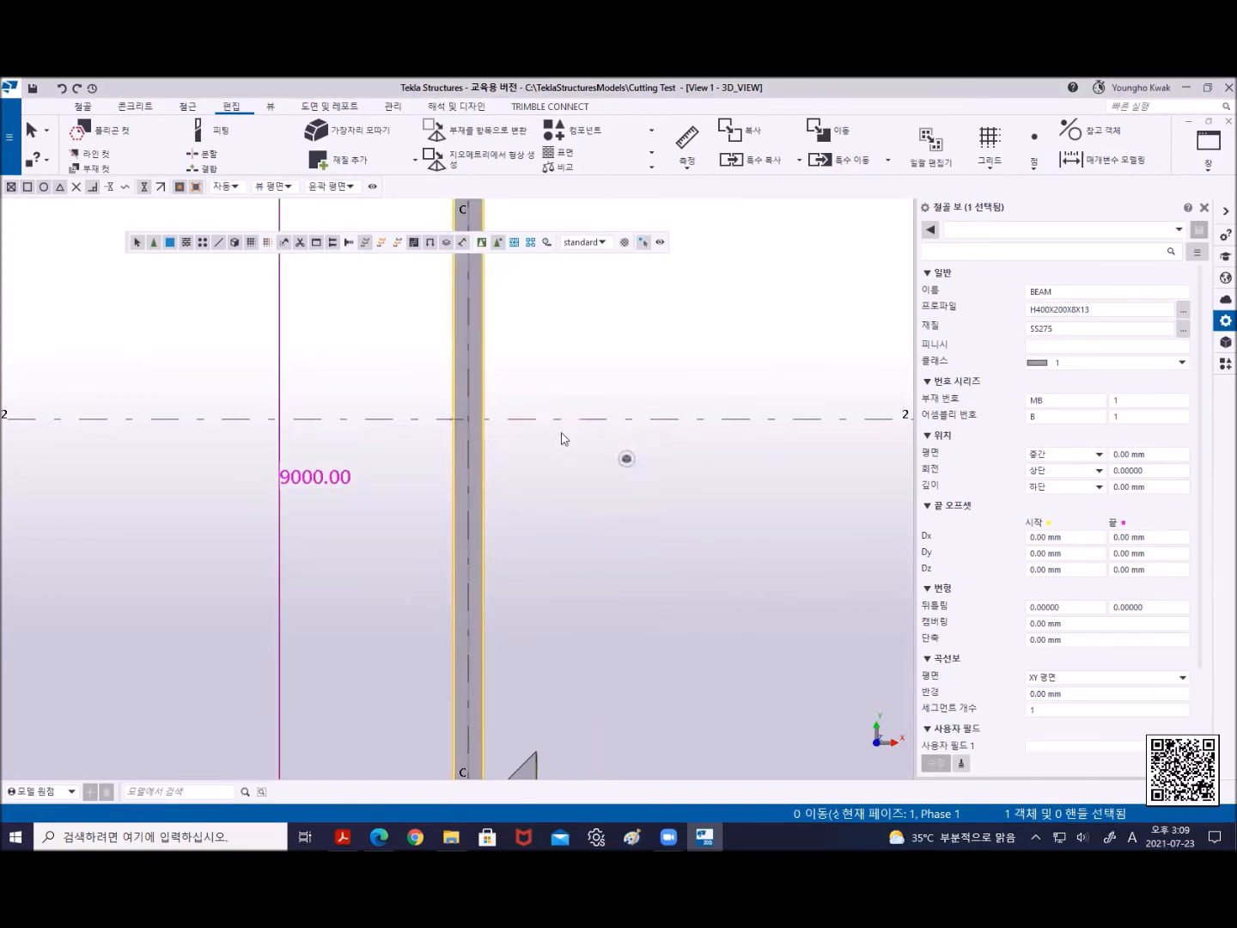
scroll(500, 440, "down", 3)
middle_click_drag(502, 428, 504, 644)
scroll(576, 472, "up", 2)
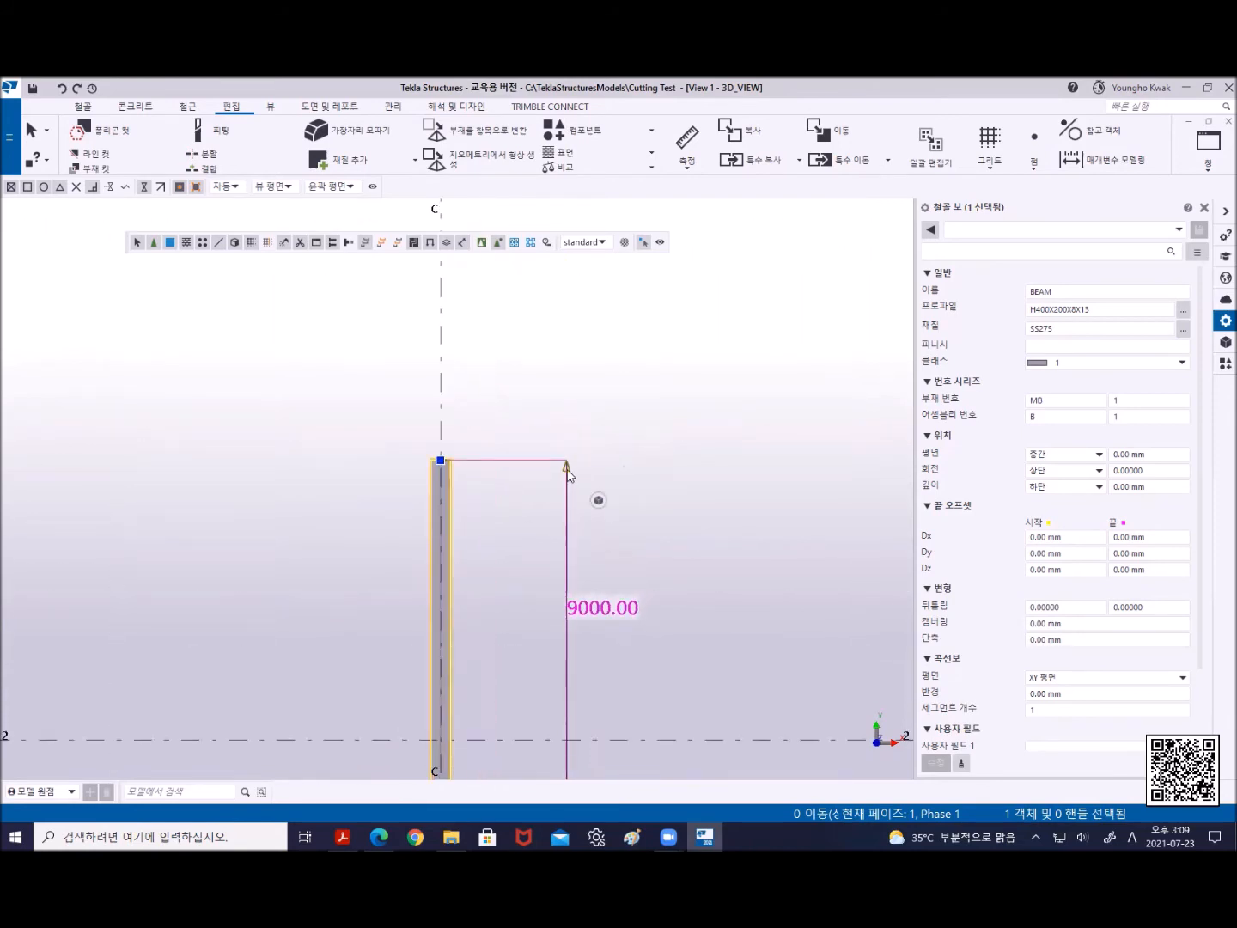
Shorten the vertical beam on grid line C by 3000 mm at its upper end
type("3")
key("Home")
type("-300")
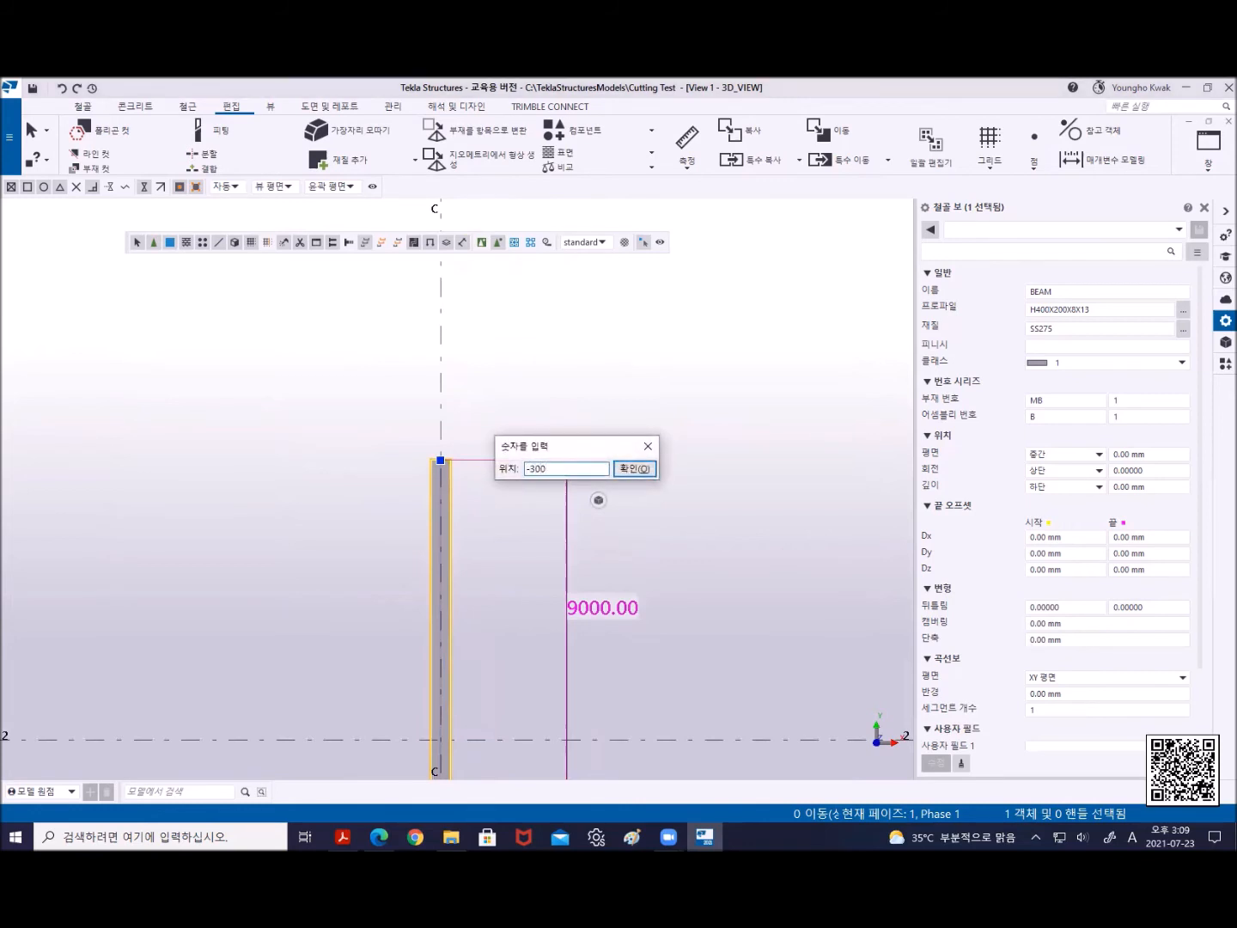
type("0")
key("Return")
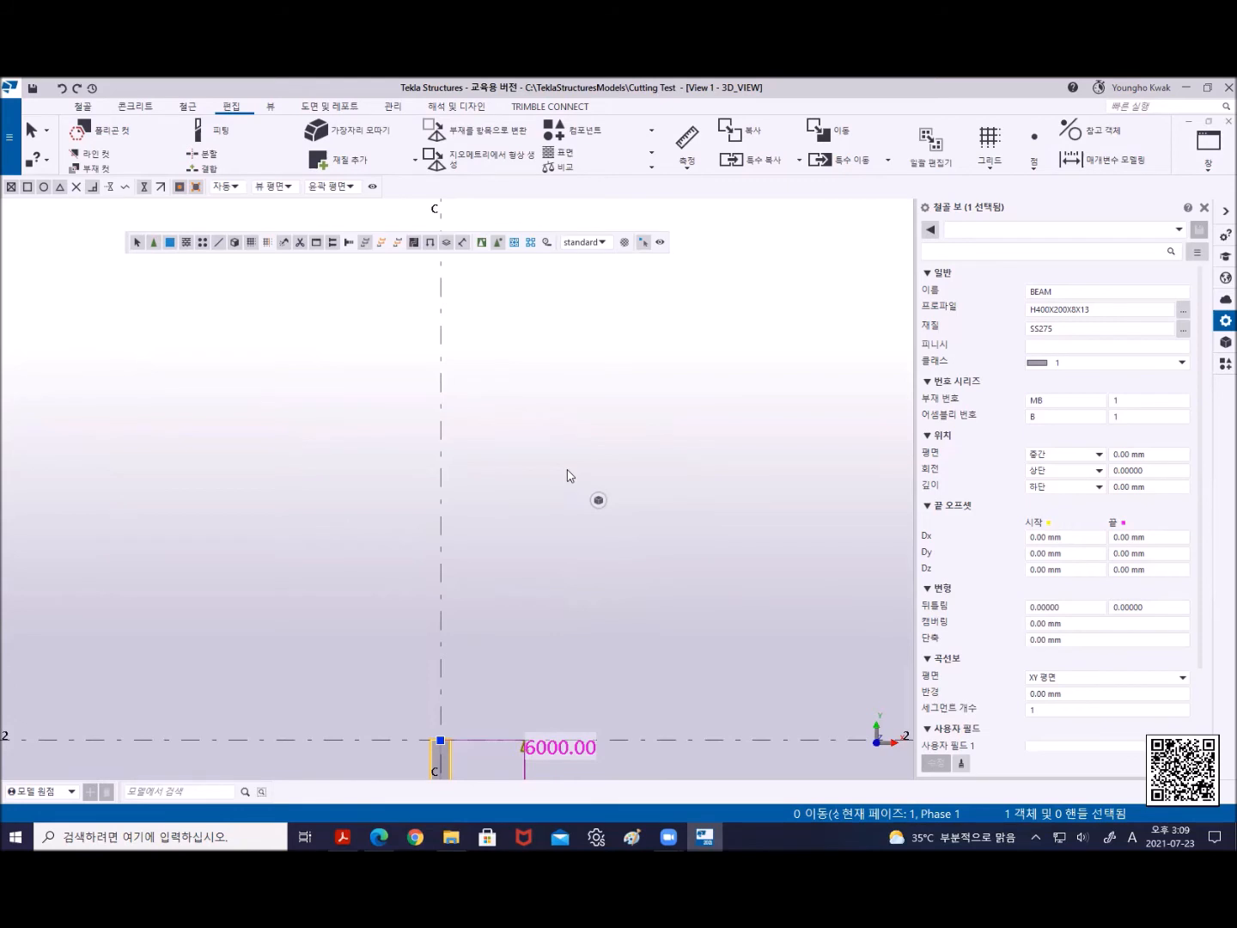
Set the vertical beam's length to 3000 mm, adjusting both ends equally
scroll(564, 547, "down", 3)
scroll(429, 378, "up", 5)
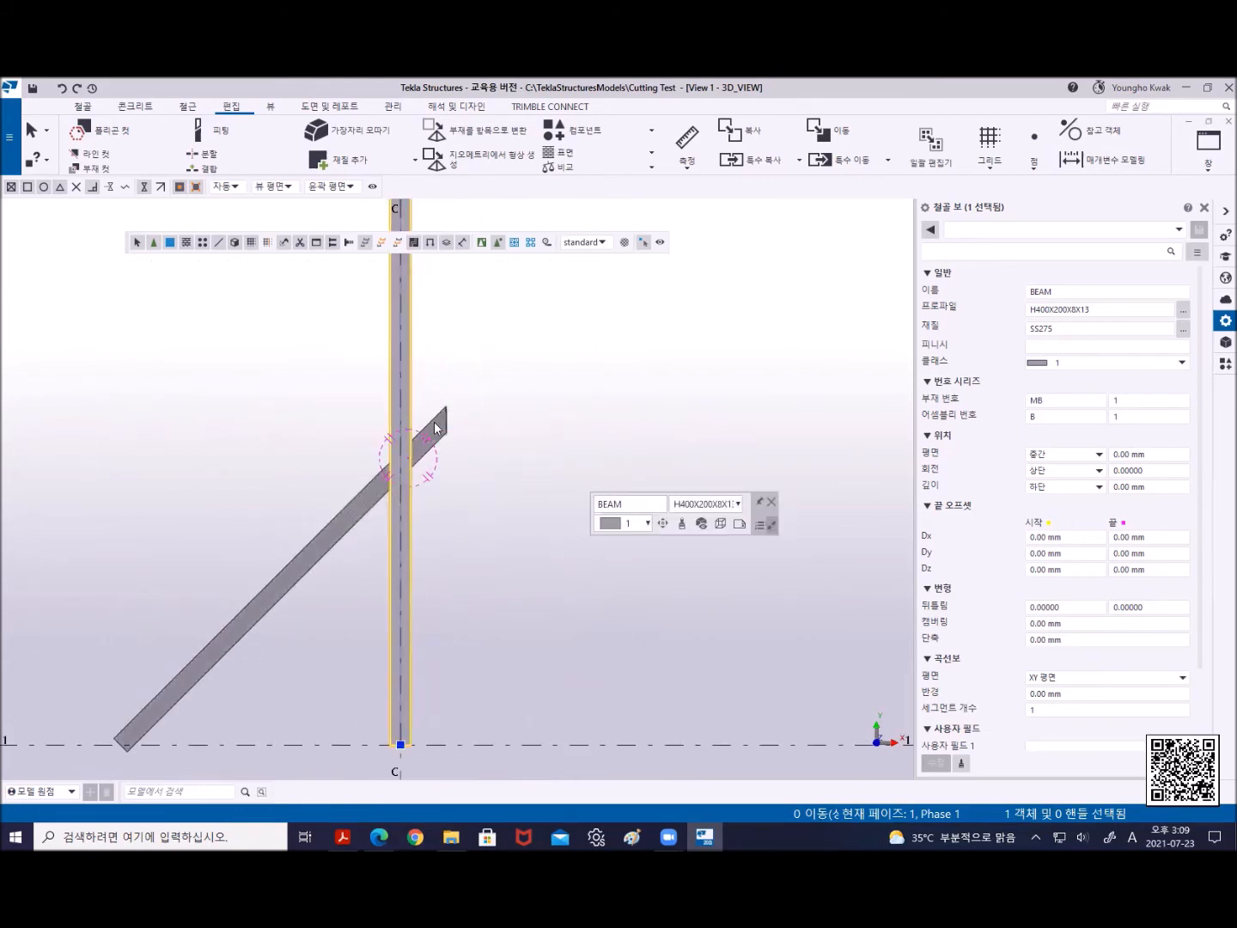
scroll(433, 388, "down", 3)
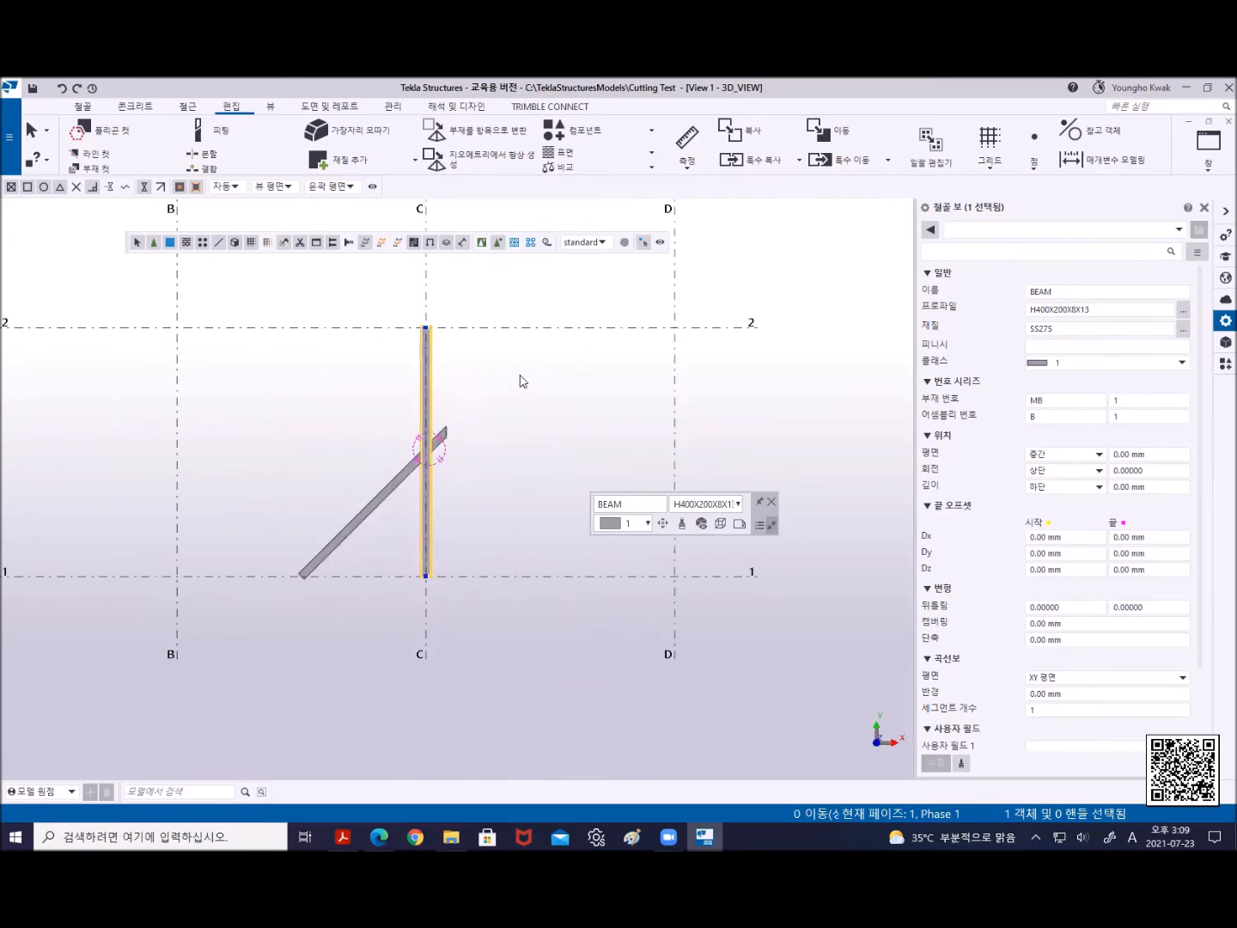
left_click(482, 407)
left_click(429, 369)
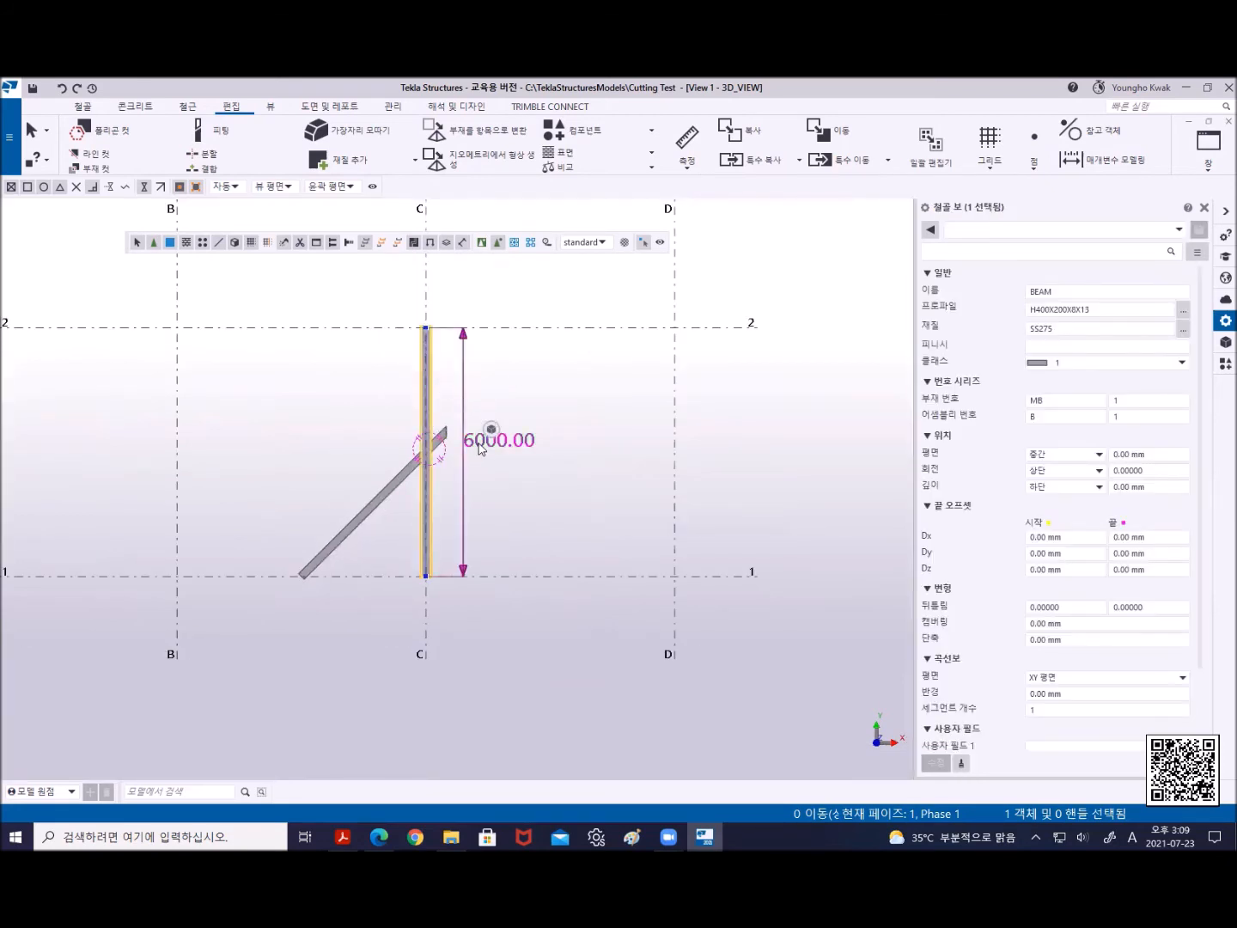
left_click(479, 445)
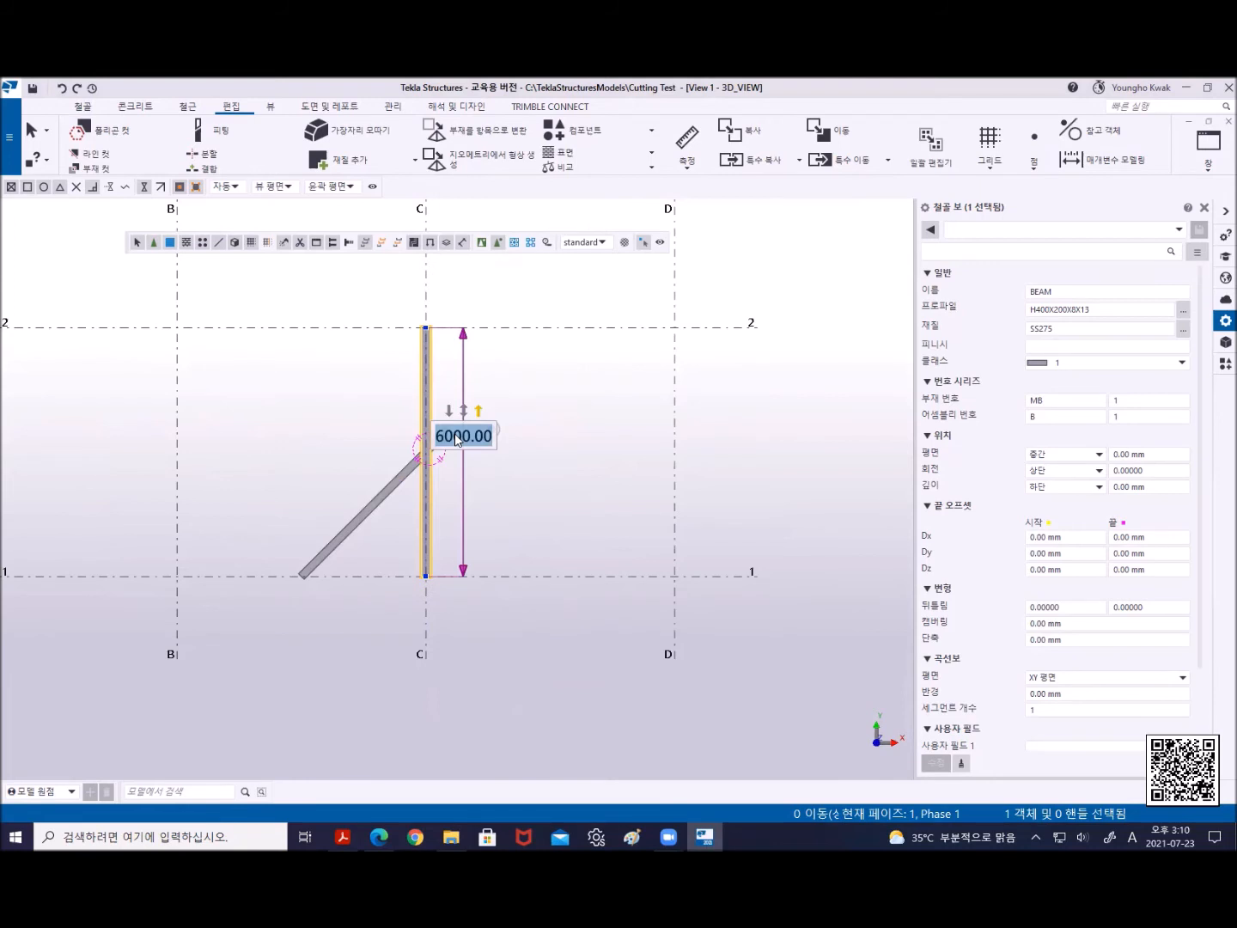
left_click(464, 437)
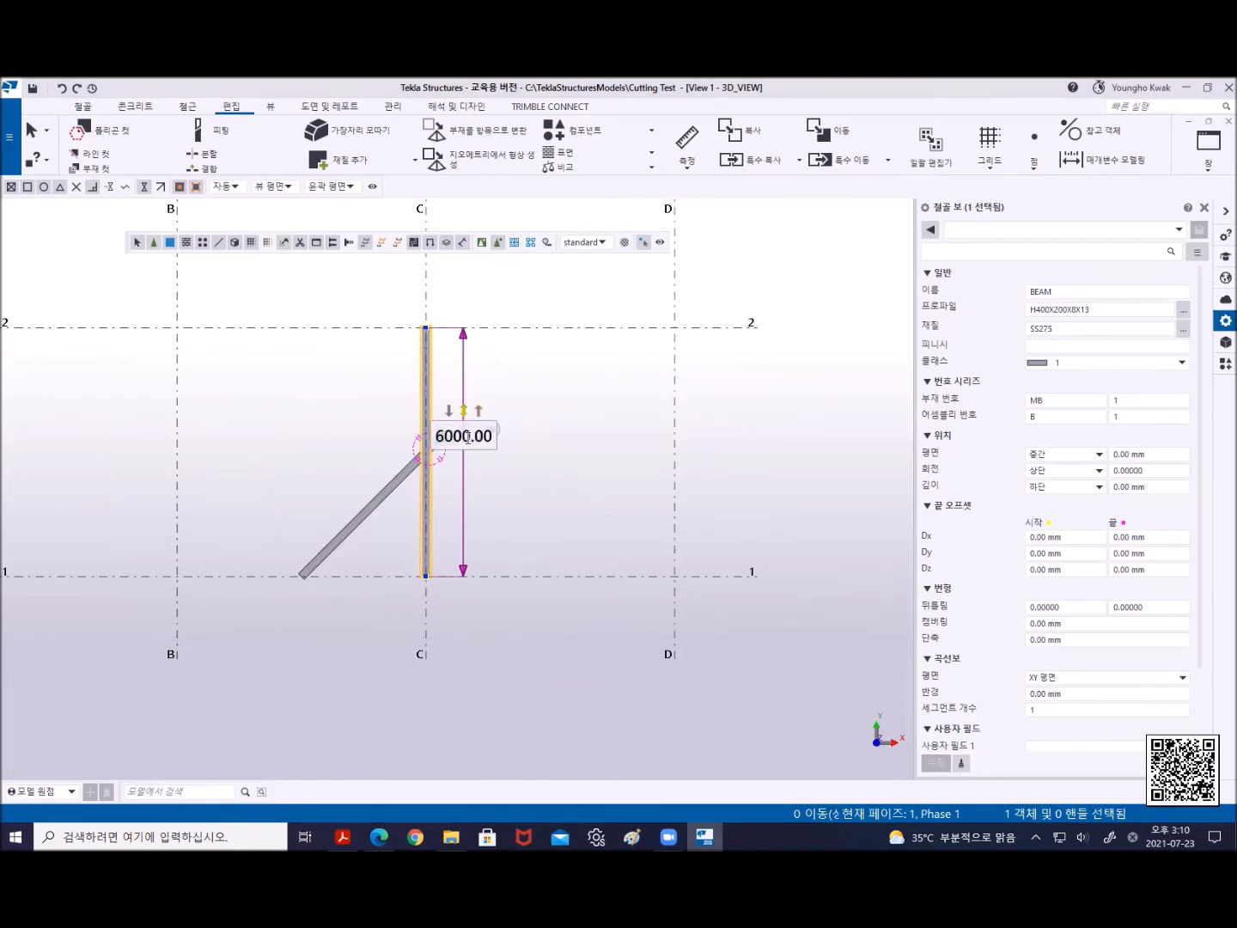
left_click(440, 435)
key("BackSpace")
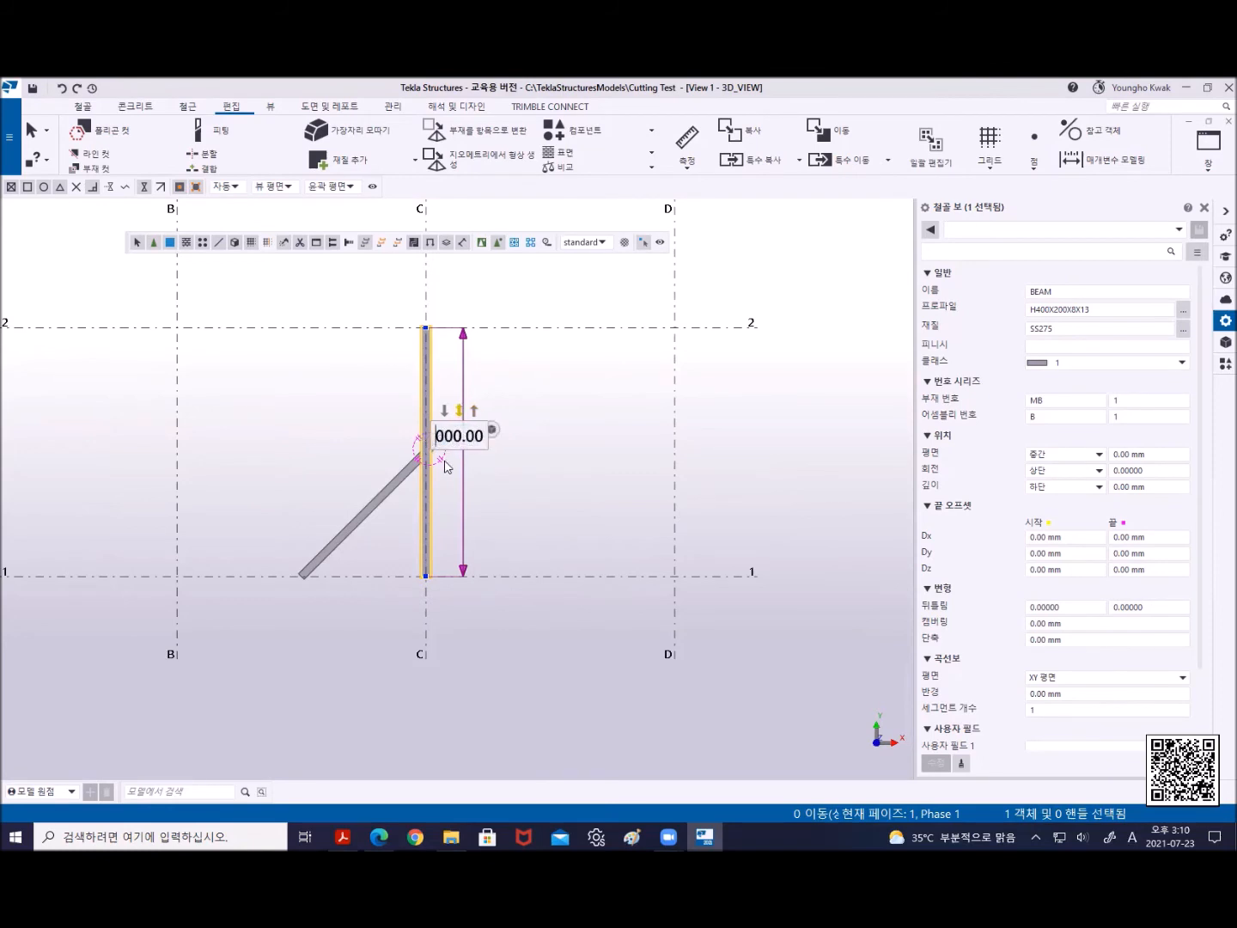
type("30")
key("Delete")
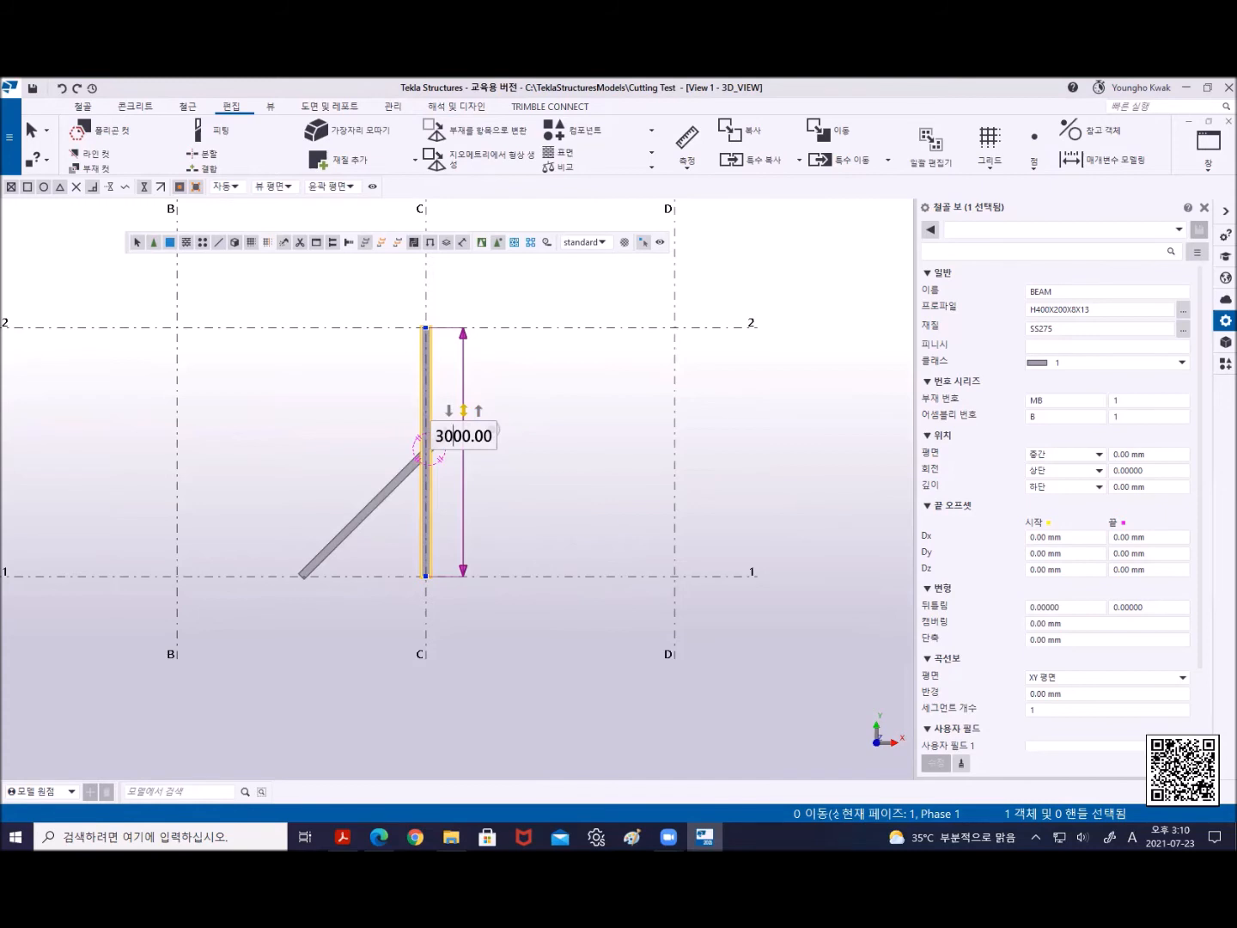
key("Return")
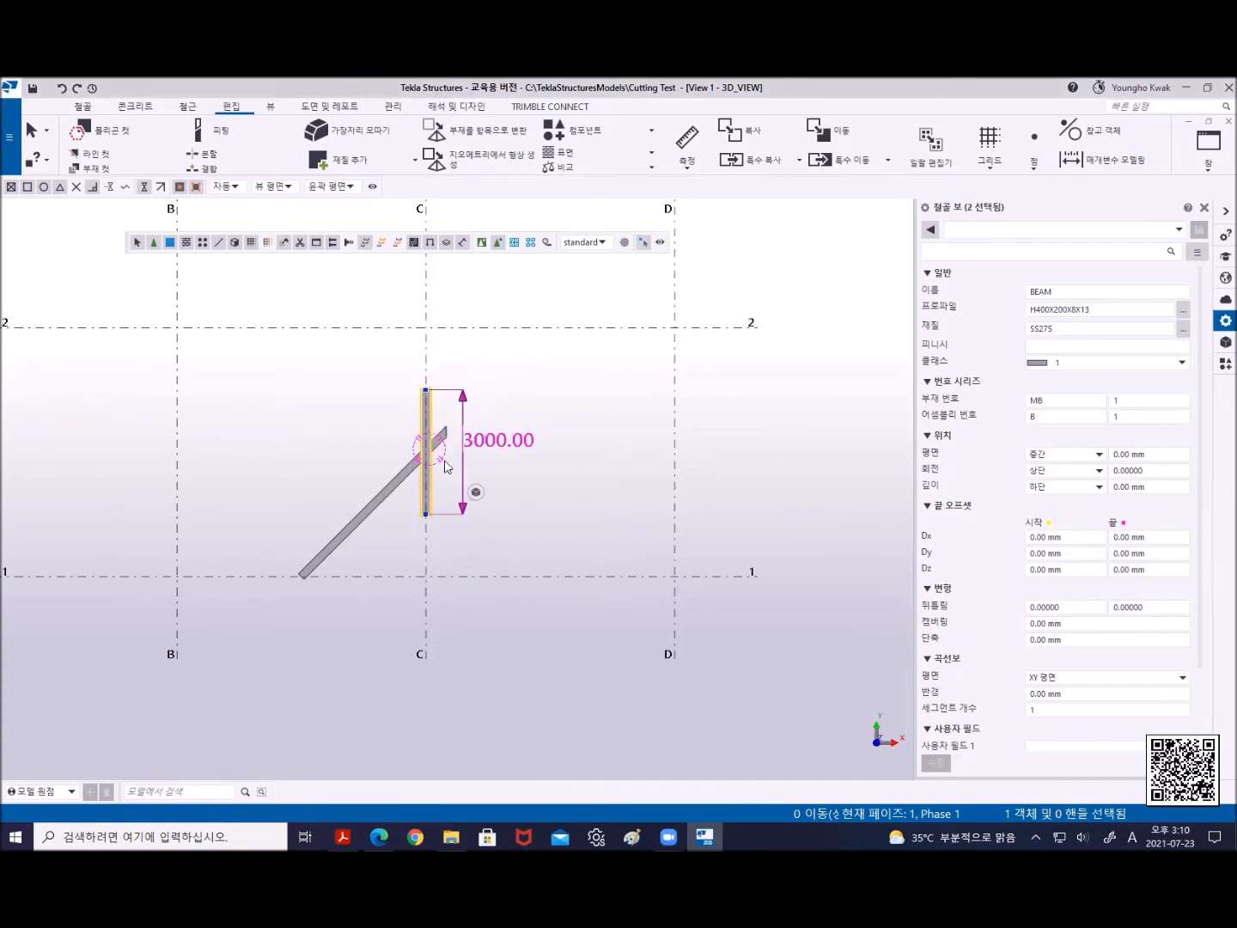
left_click(496, 439)
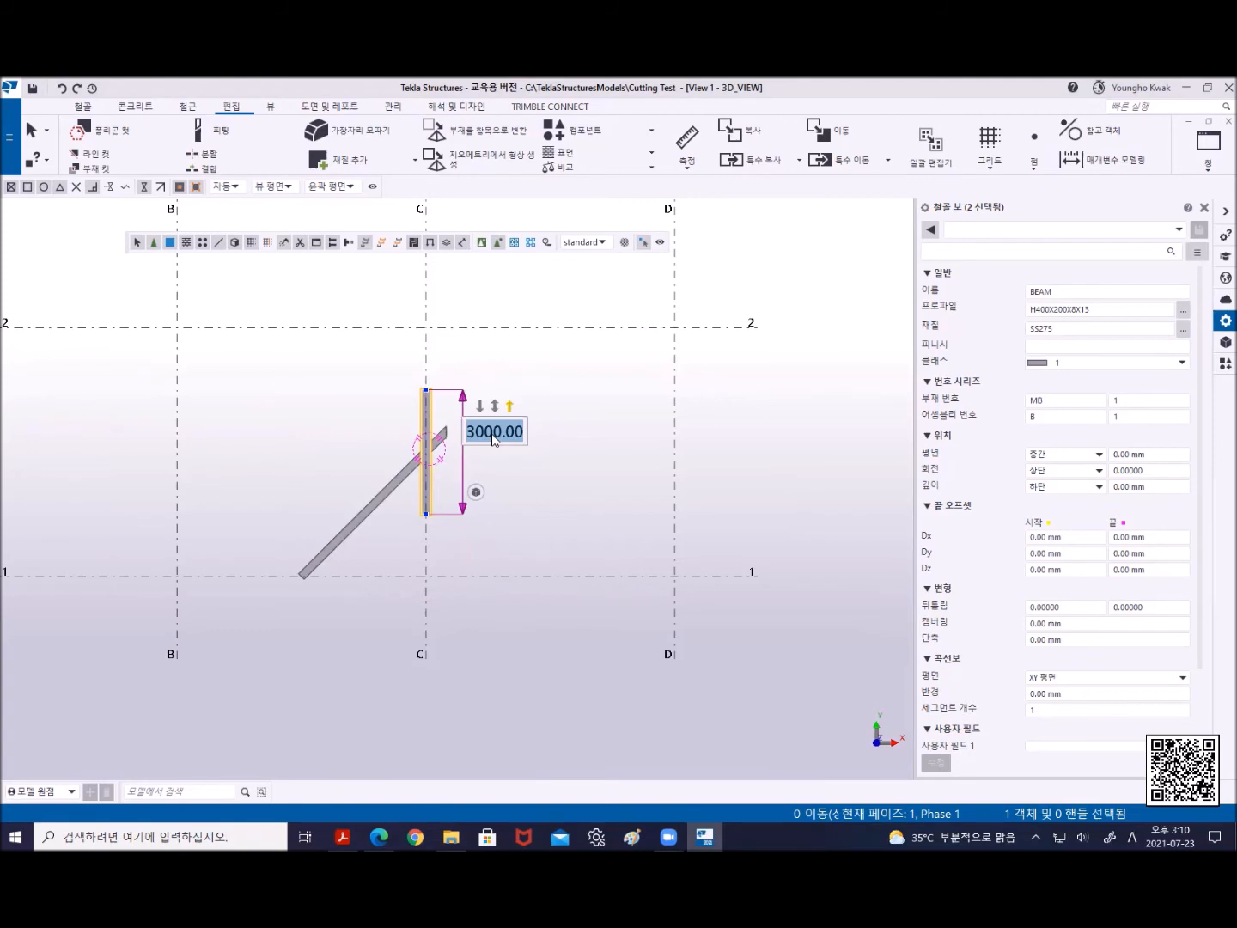
left_click(465, 403)
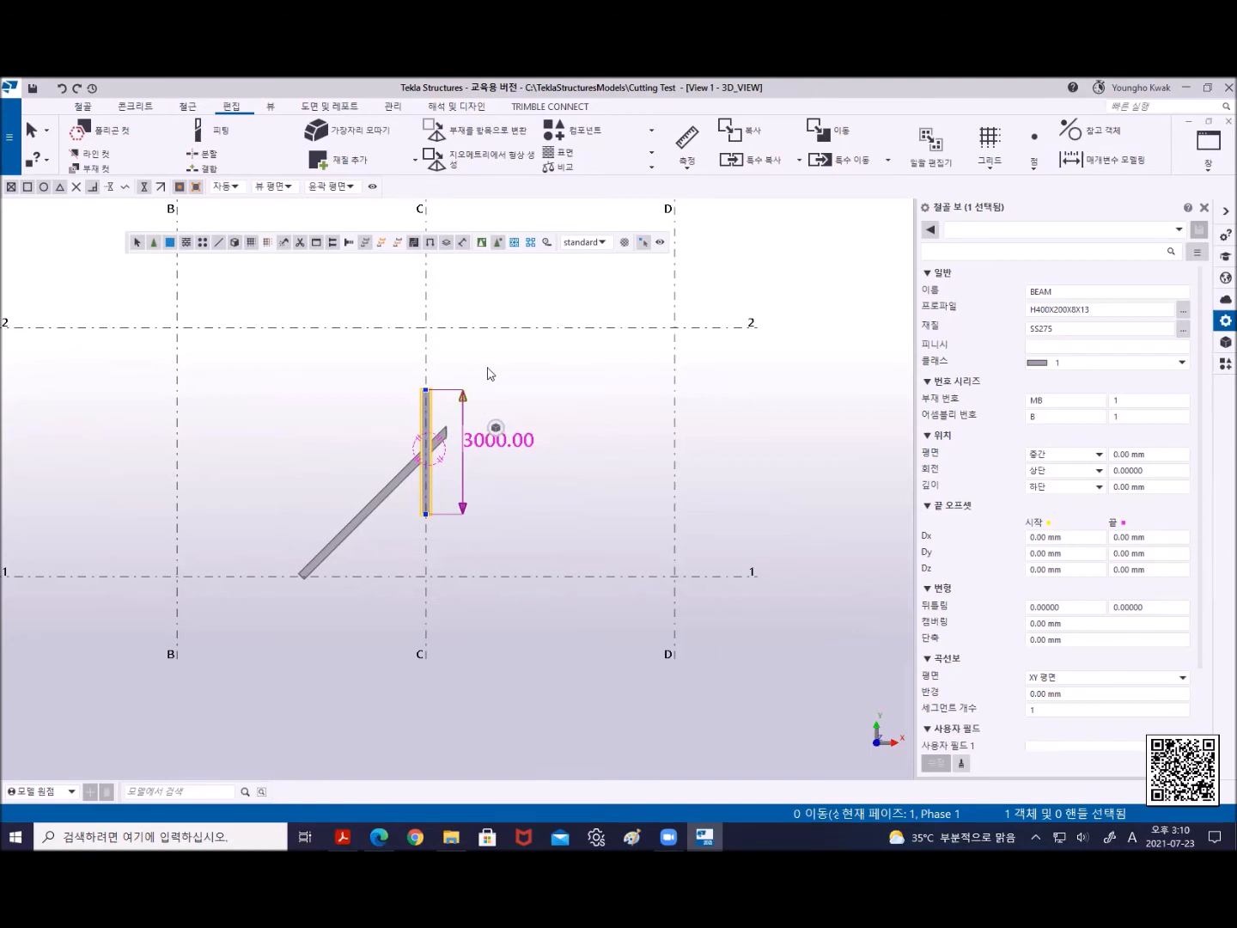
right_click(487, 373)
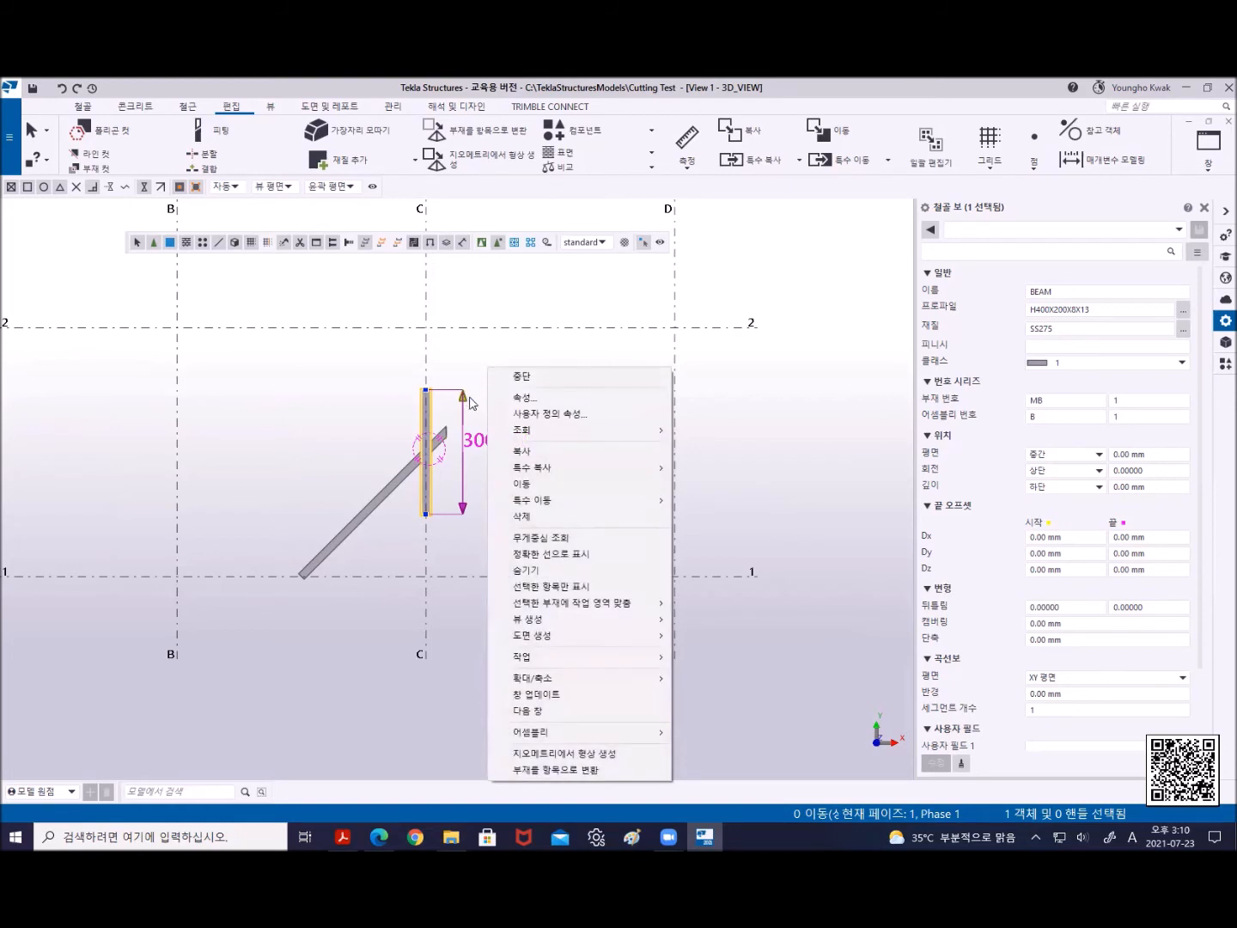
left_click(528, 484)
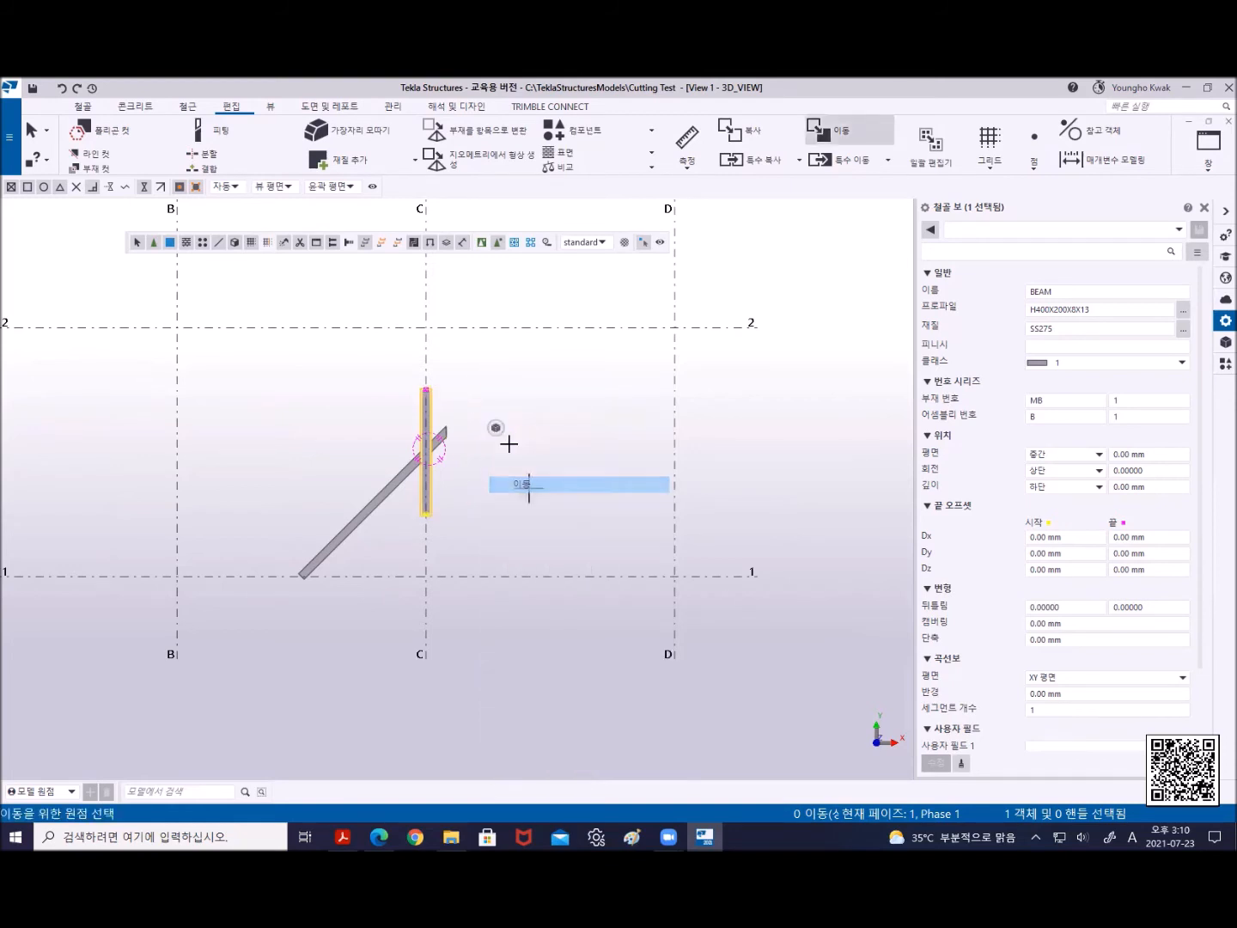
right_click(430, 367)
left_click(475, 372)
scroll(431, 397, "up", 3)
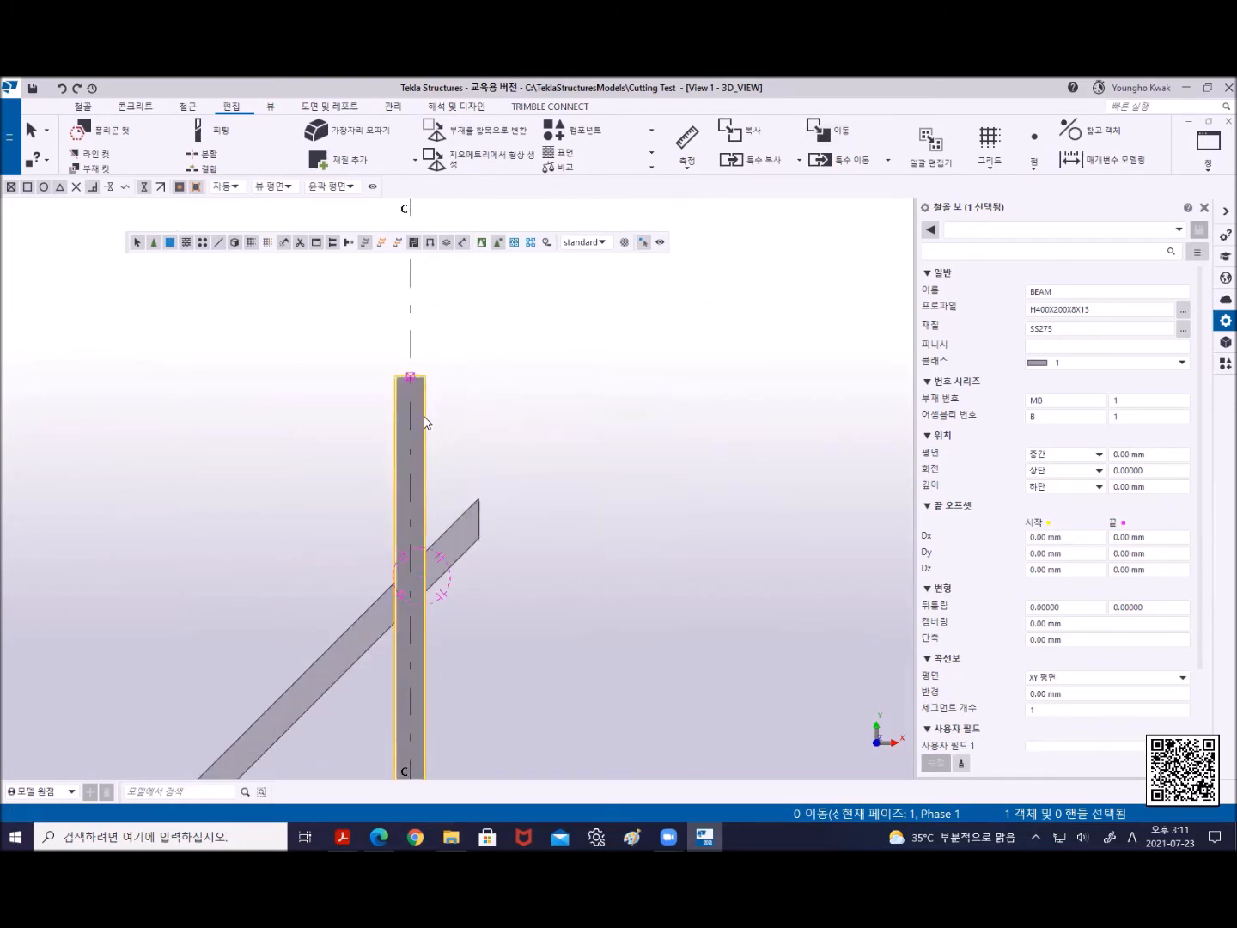
left_click(644, 244)
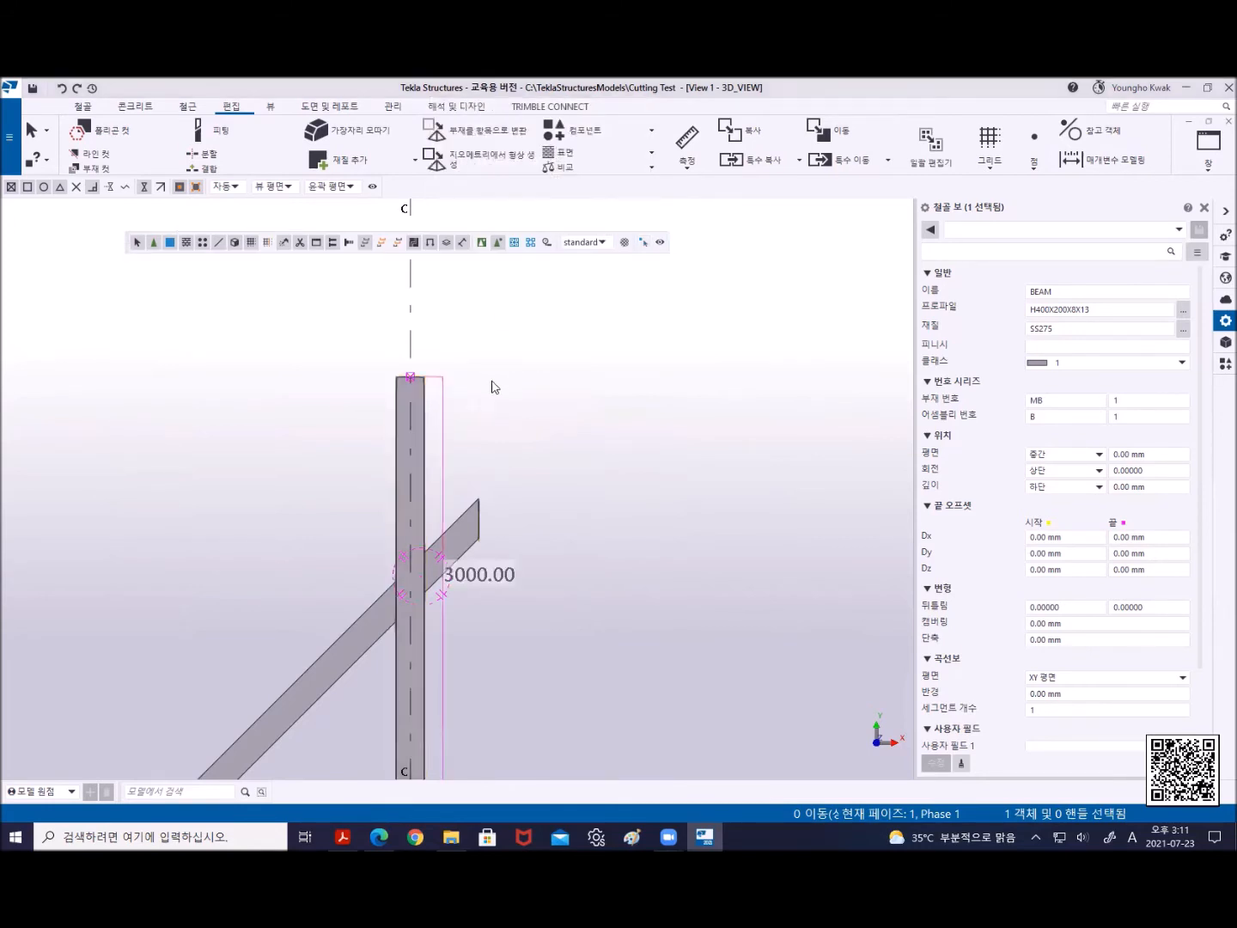
left_click(643, 243)
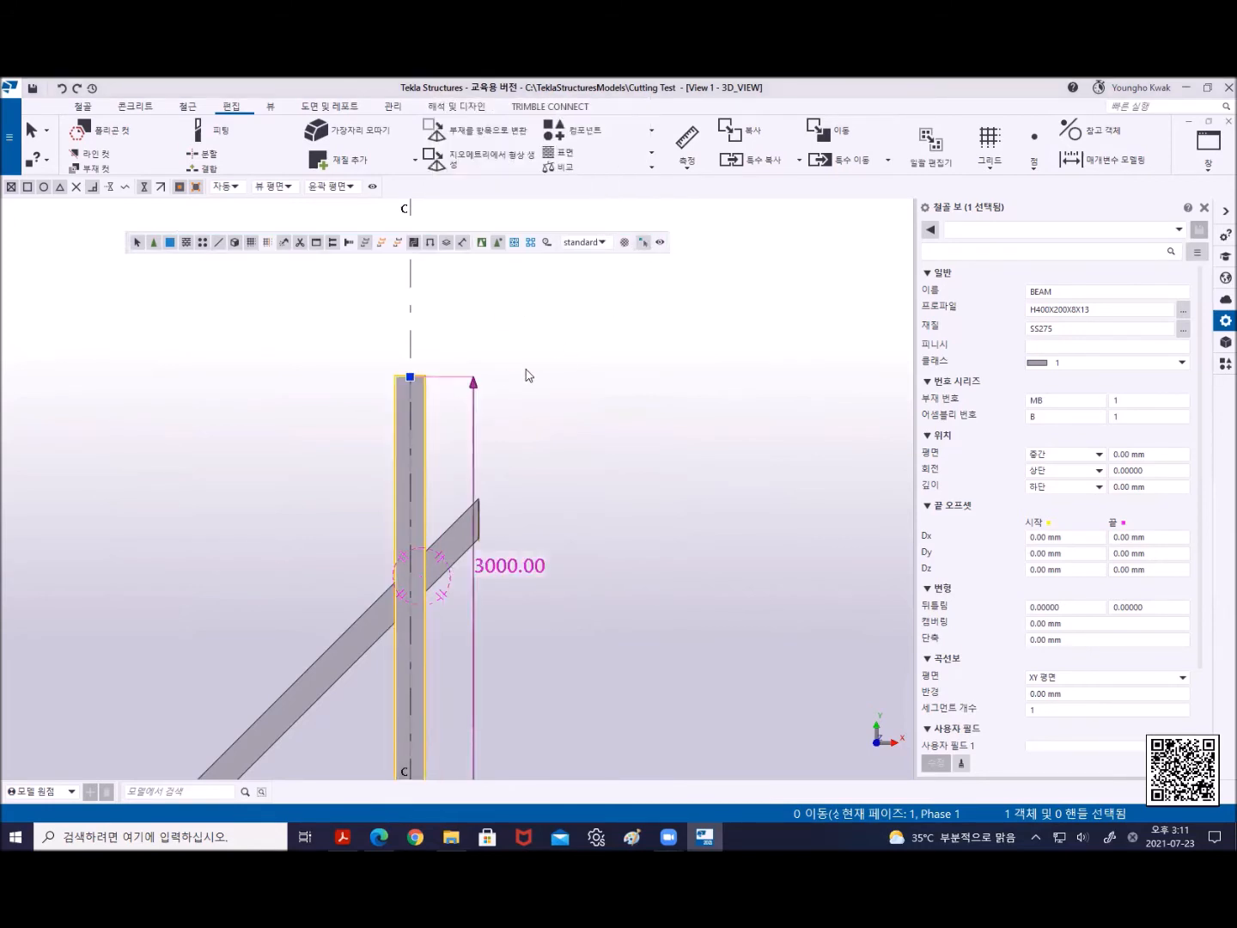
Extend the vertical beam by 1000 mm at its upper end using the dimension arrow
left_click(474, 384)
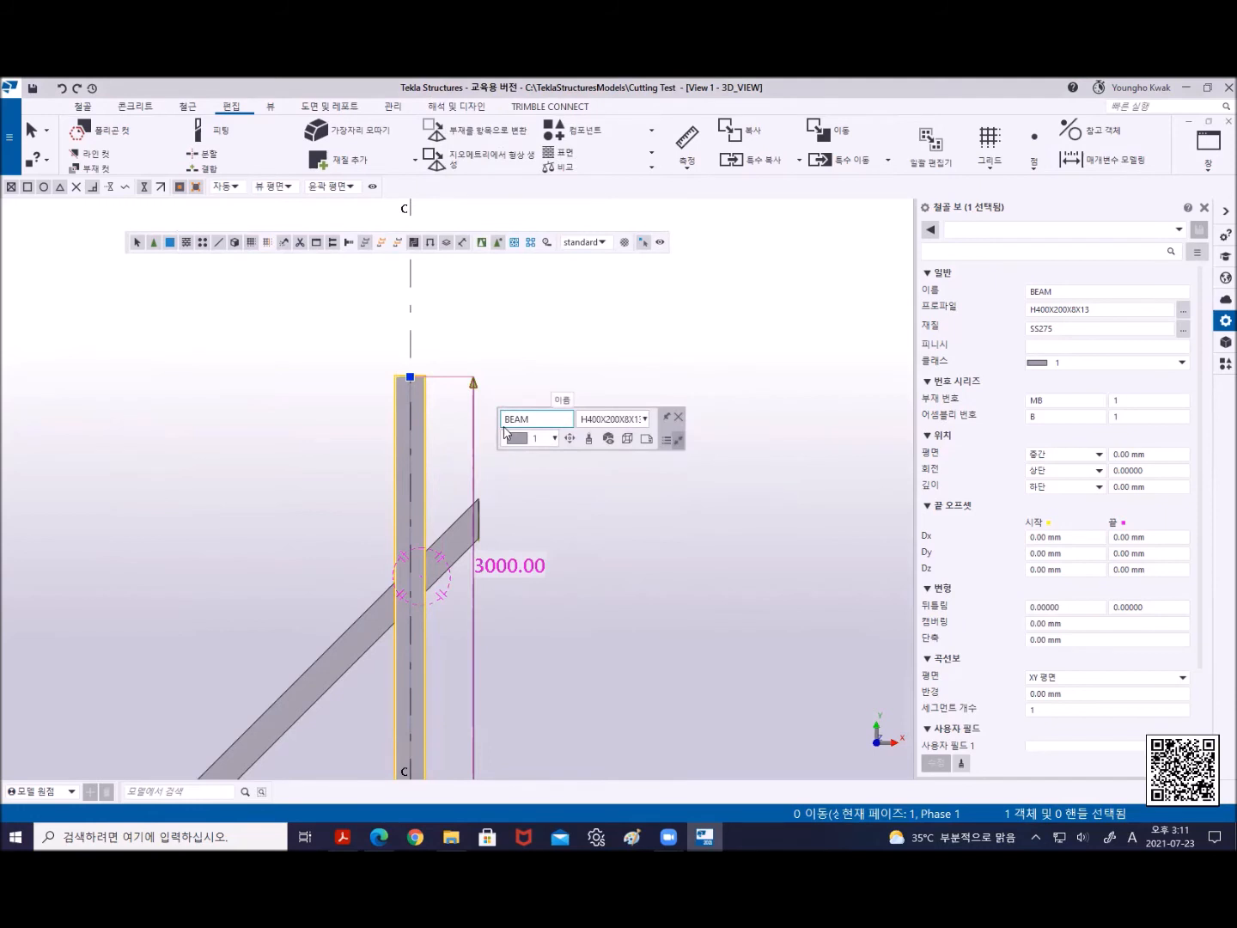
type("1")
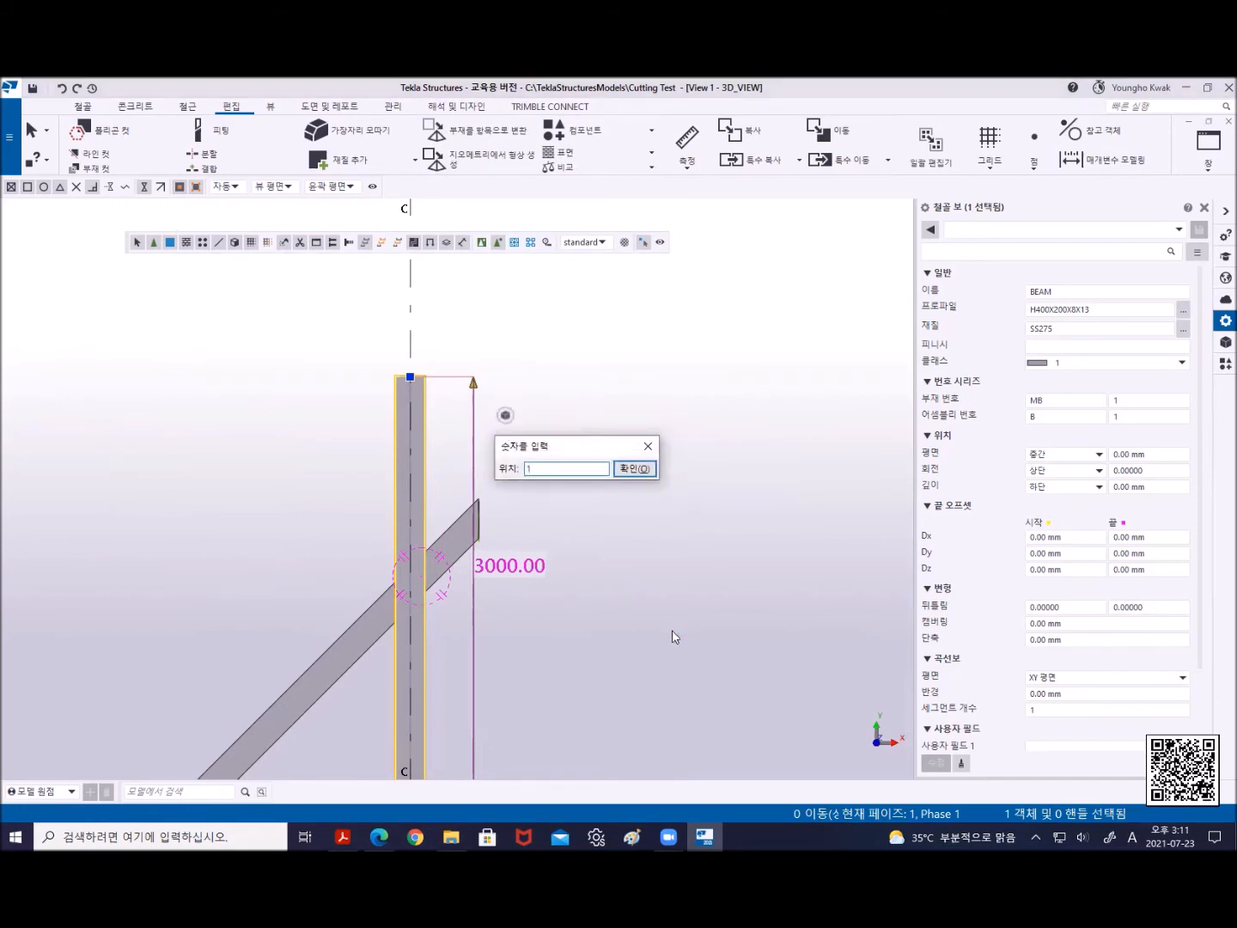
type("000")
key("Return")
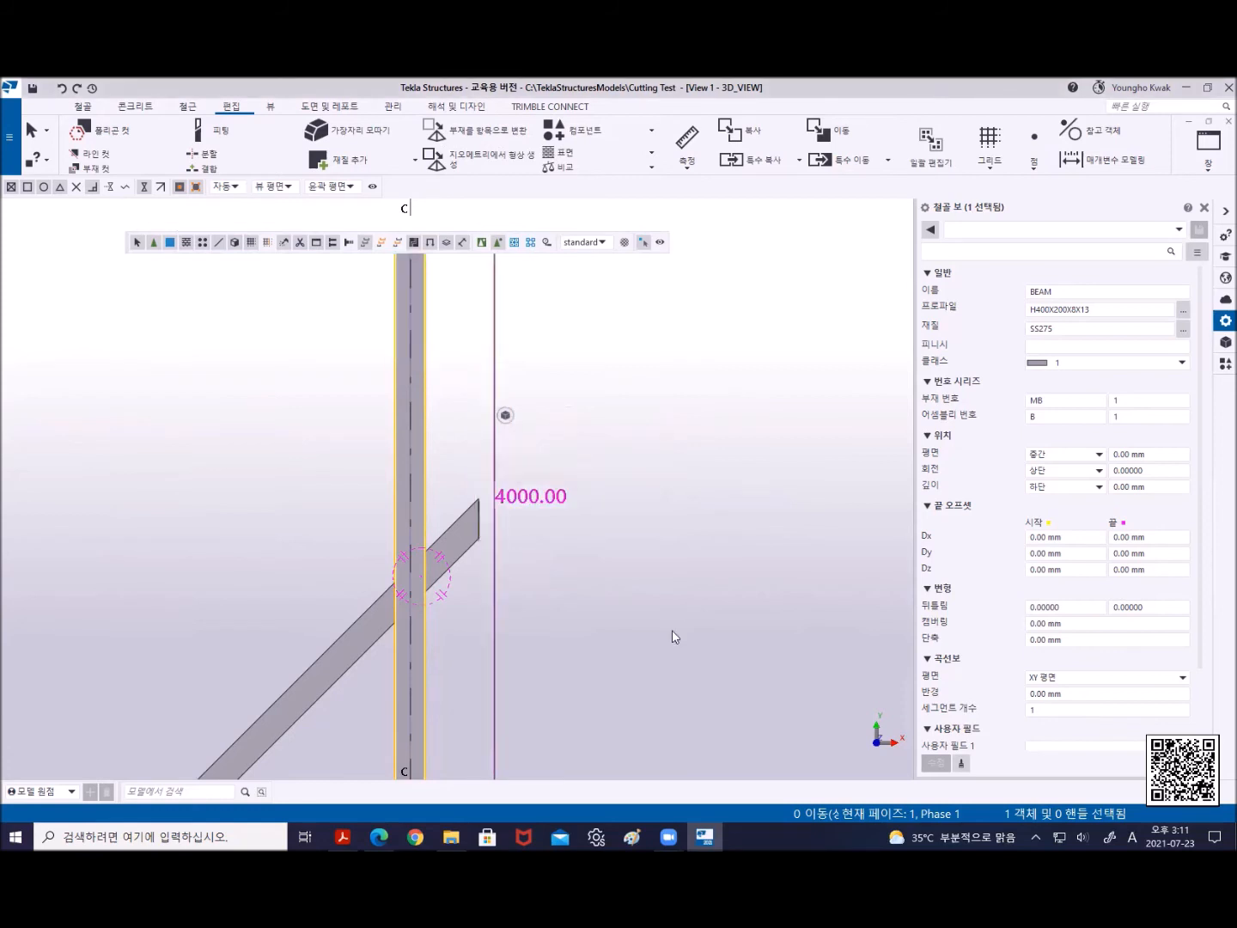
Set the vertical beam's length to 8000 mm, distributing the change over both ends
scroll(684, 613, "down", 5)
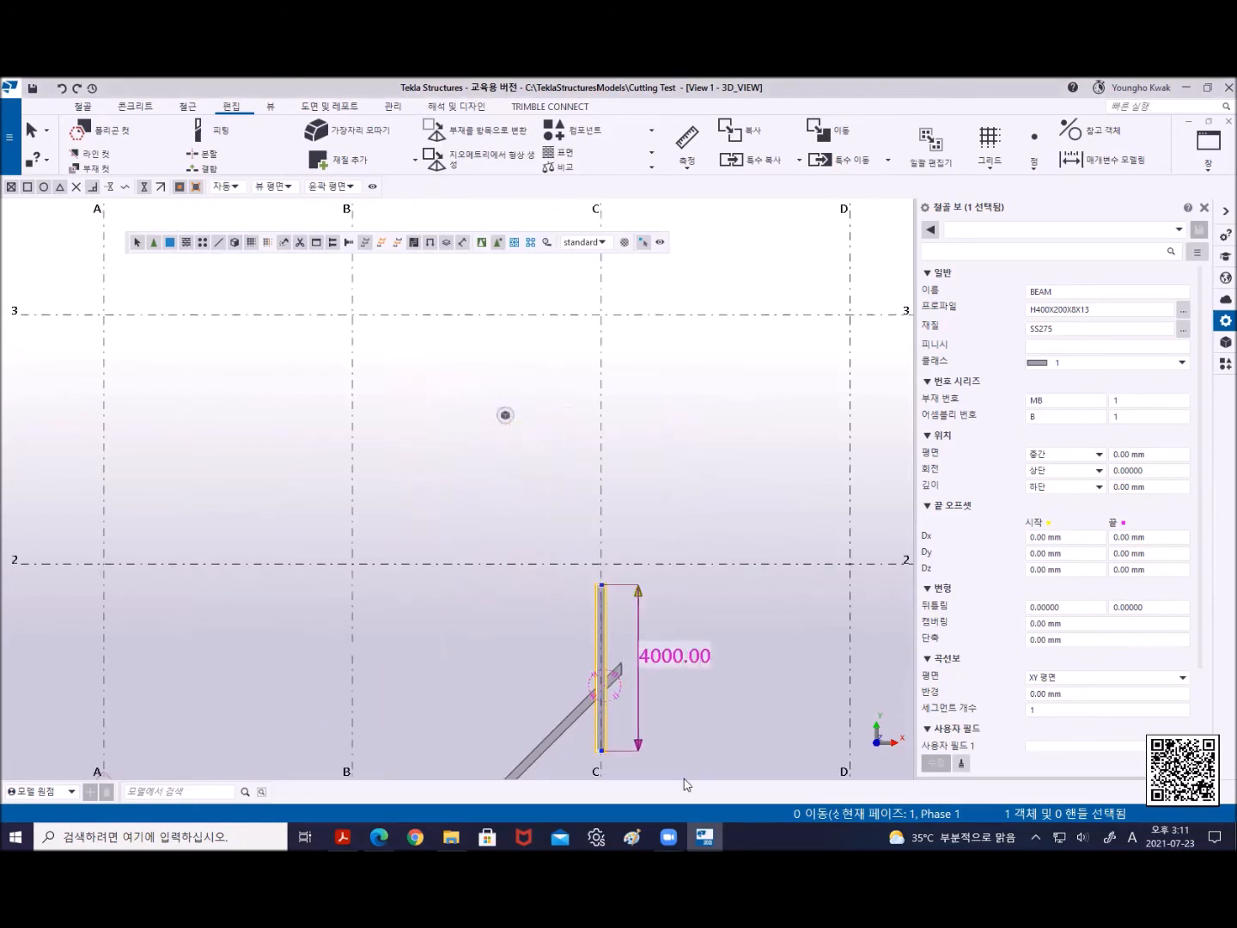
middle_click_drag(631, 734, 464, 554)
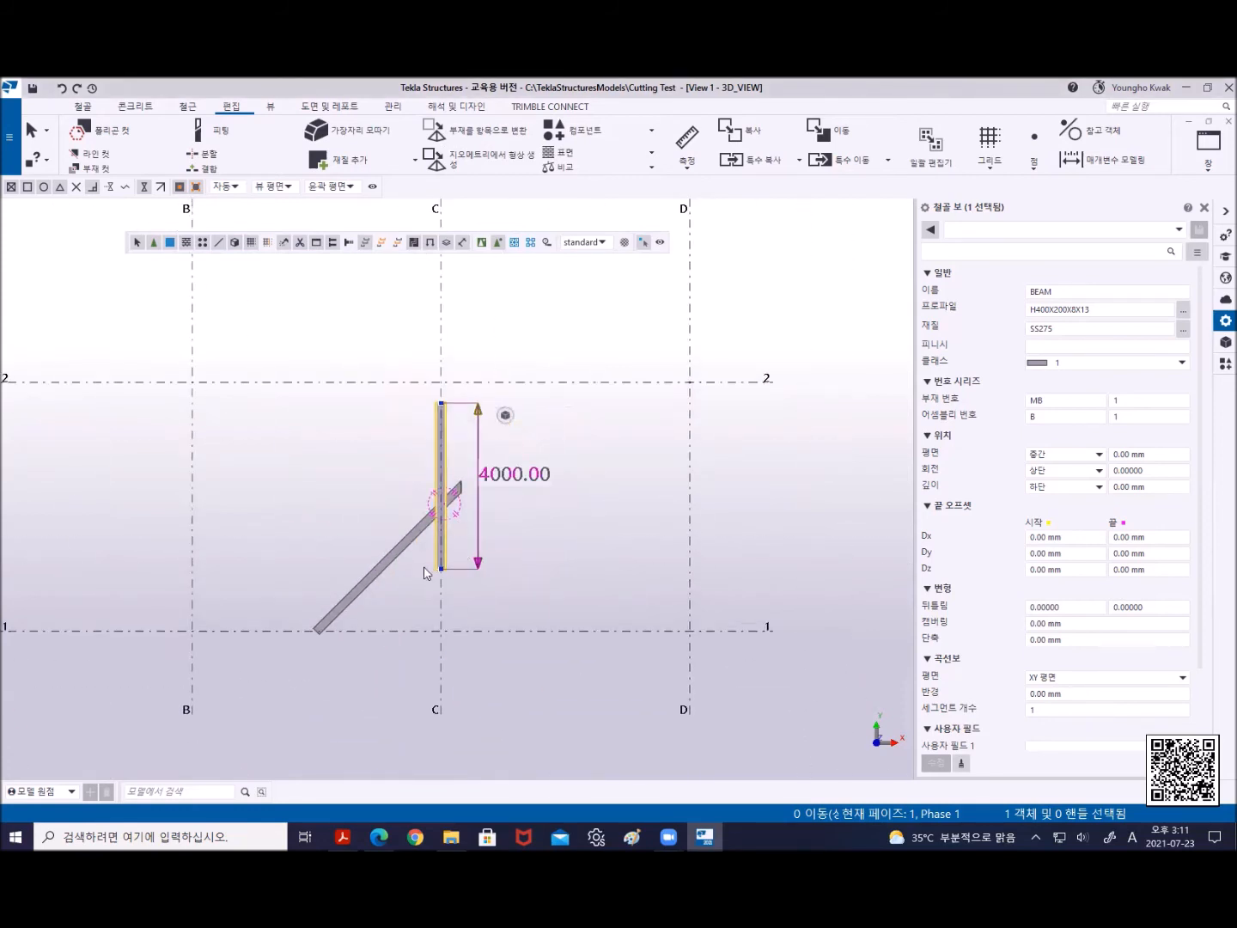
left_click(491, 475)
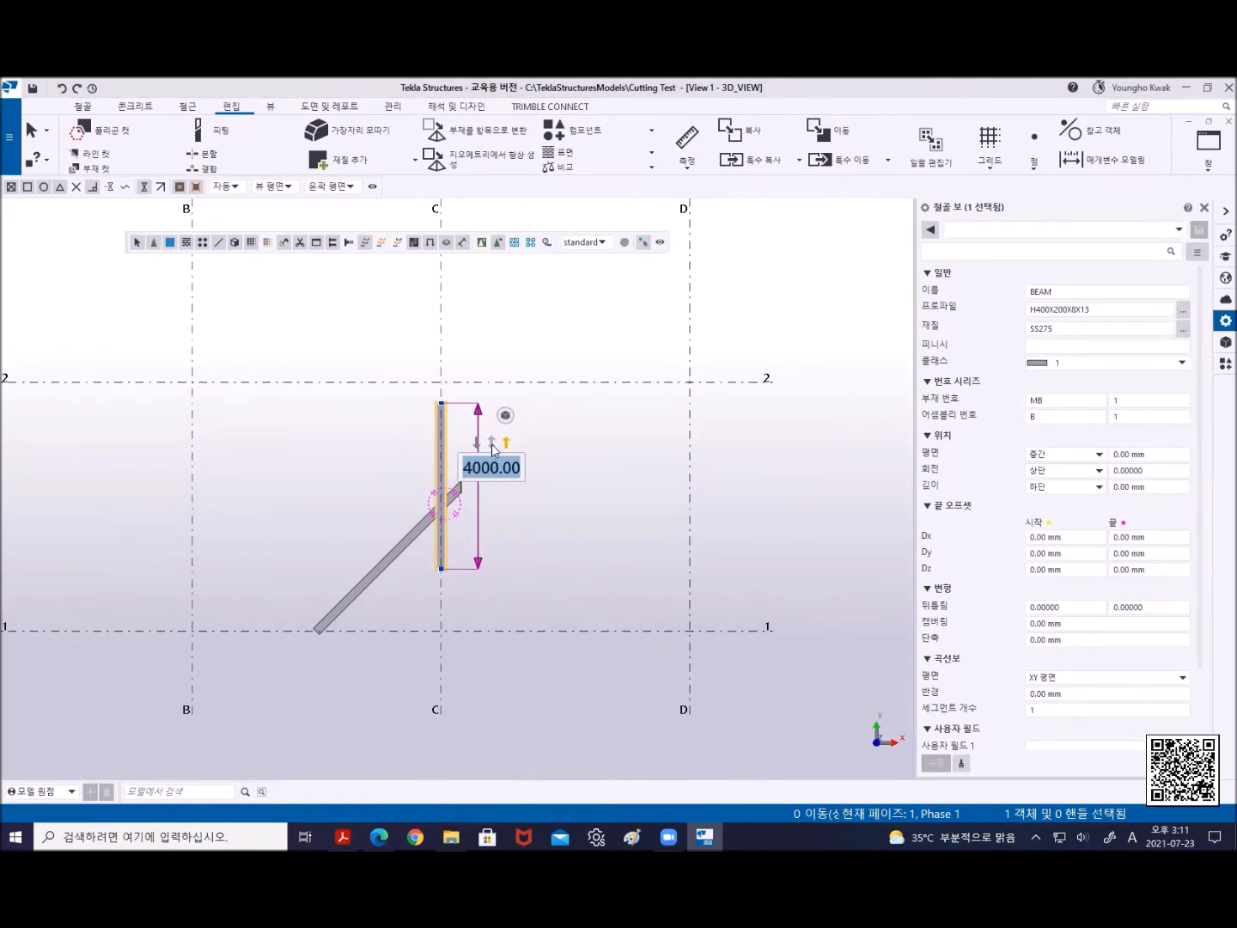
left_click(492, 444)
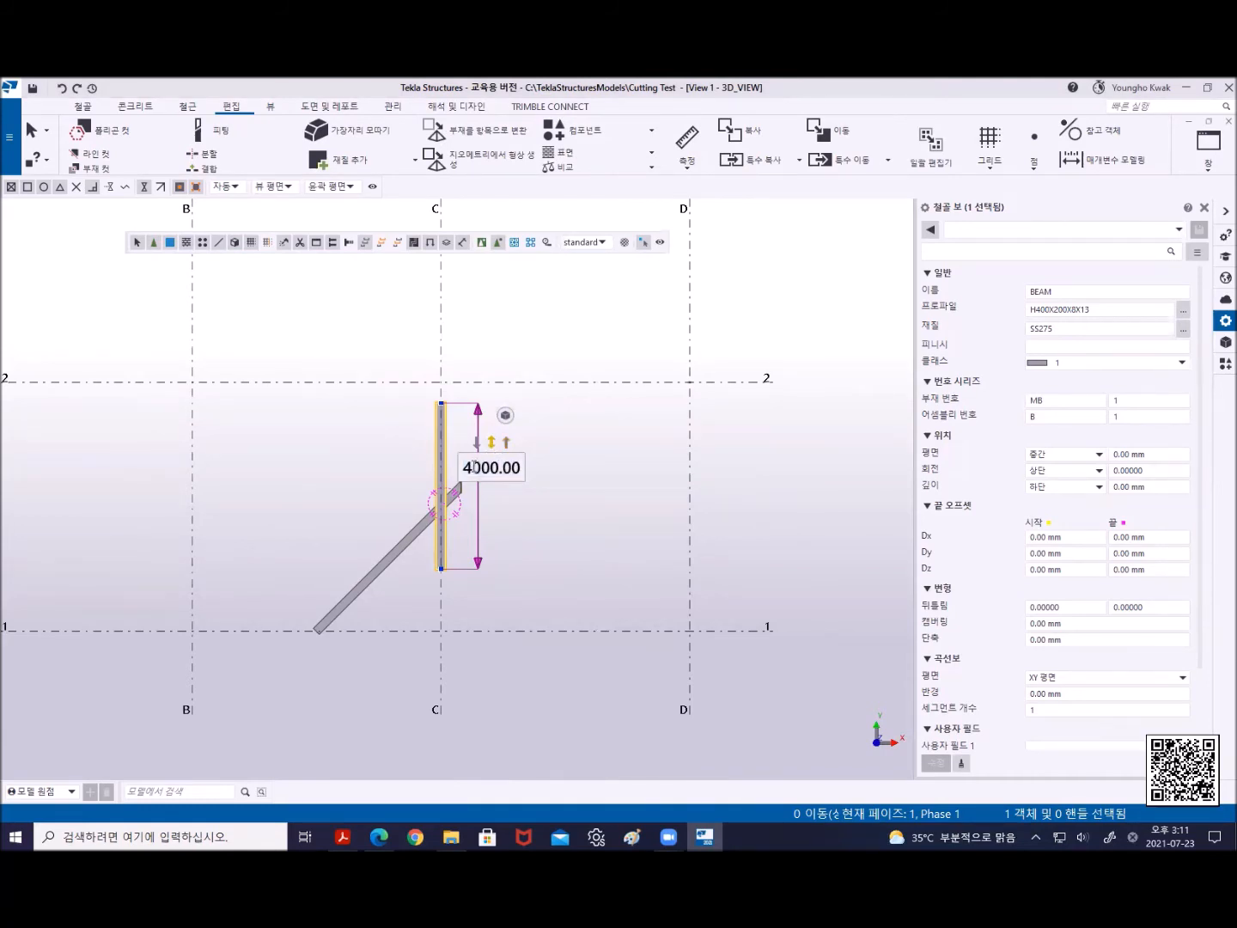
left_click_drag(475, 466, 451, 472)
type("8")
key("Return")
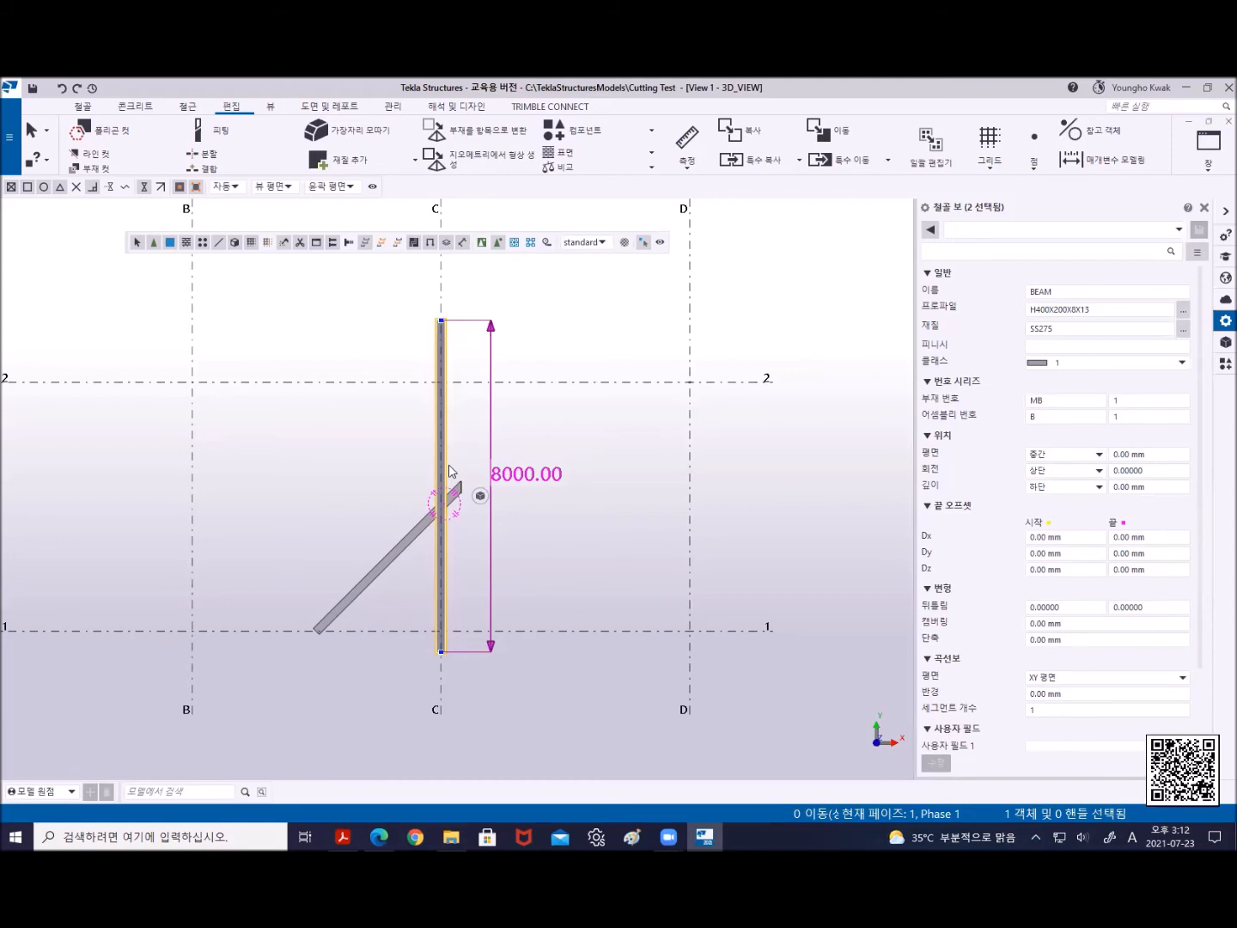
Set the vertical beam's length to 7000 mm, shifting only its lower end
left_click(502, 477)
left_click(484, 442)
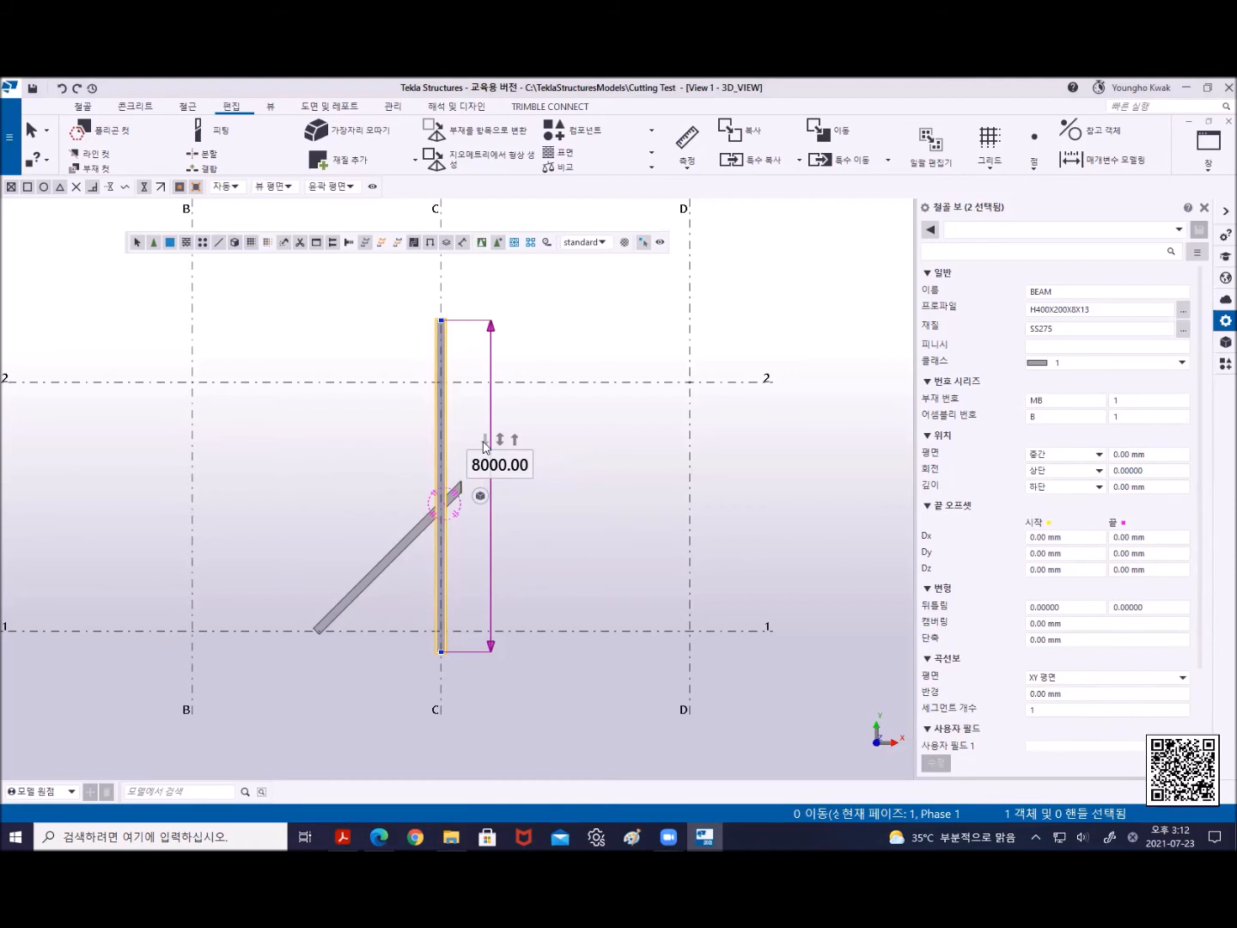
left_click(485, 442)
key("BackSpace")
type("7")
key("Return")
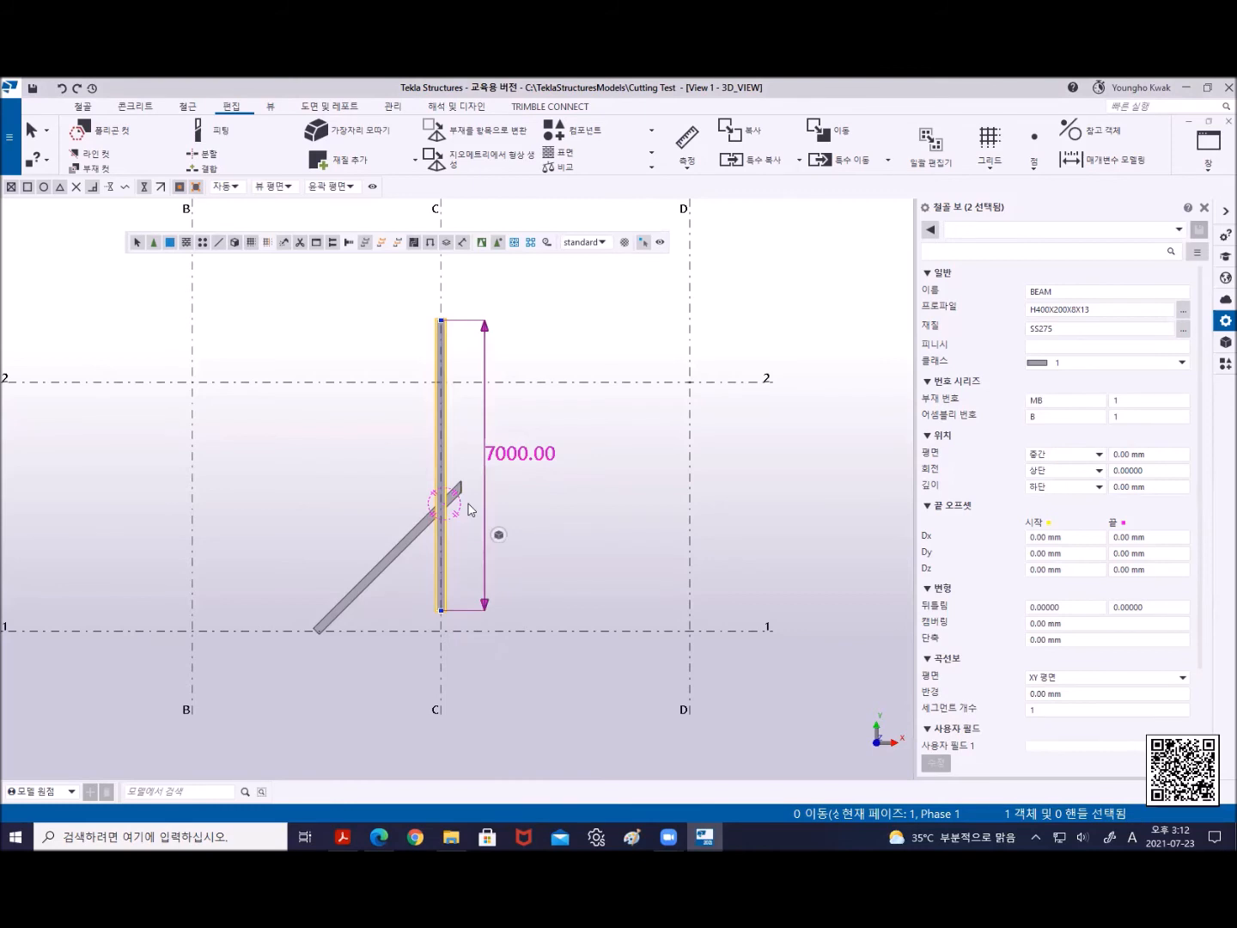
Set the vertical beam's length to 9000 mm, shifting only its upper end
left_click(513, 455)
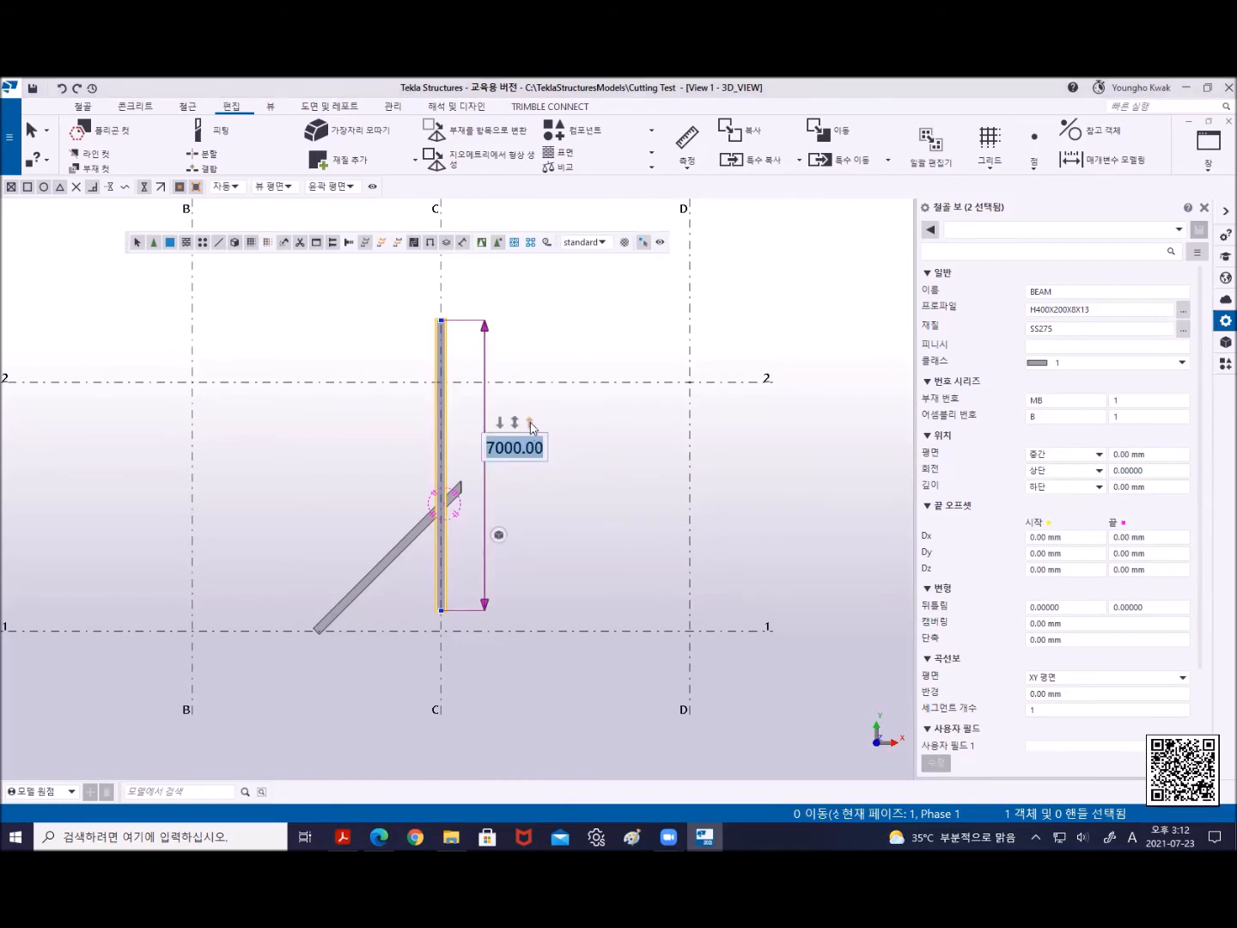
left_click(531, 423)
left_click(492, 447)
key("BackSpace")
type("9")
key("Return")
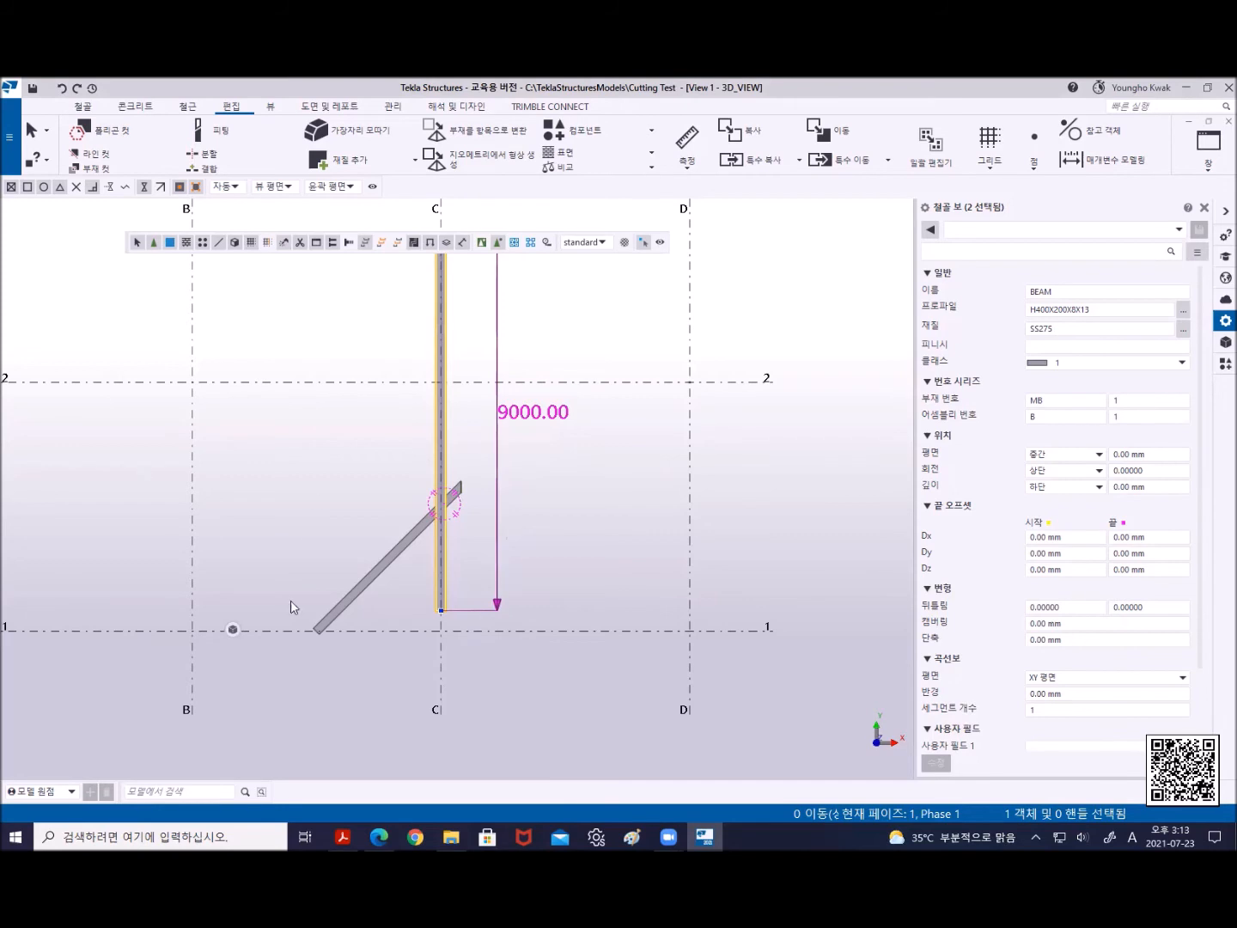
Reduce the vertical beam's length to 6000 mm, trimming both ends equally
left_click(507, 414)
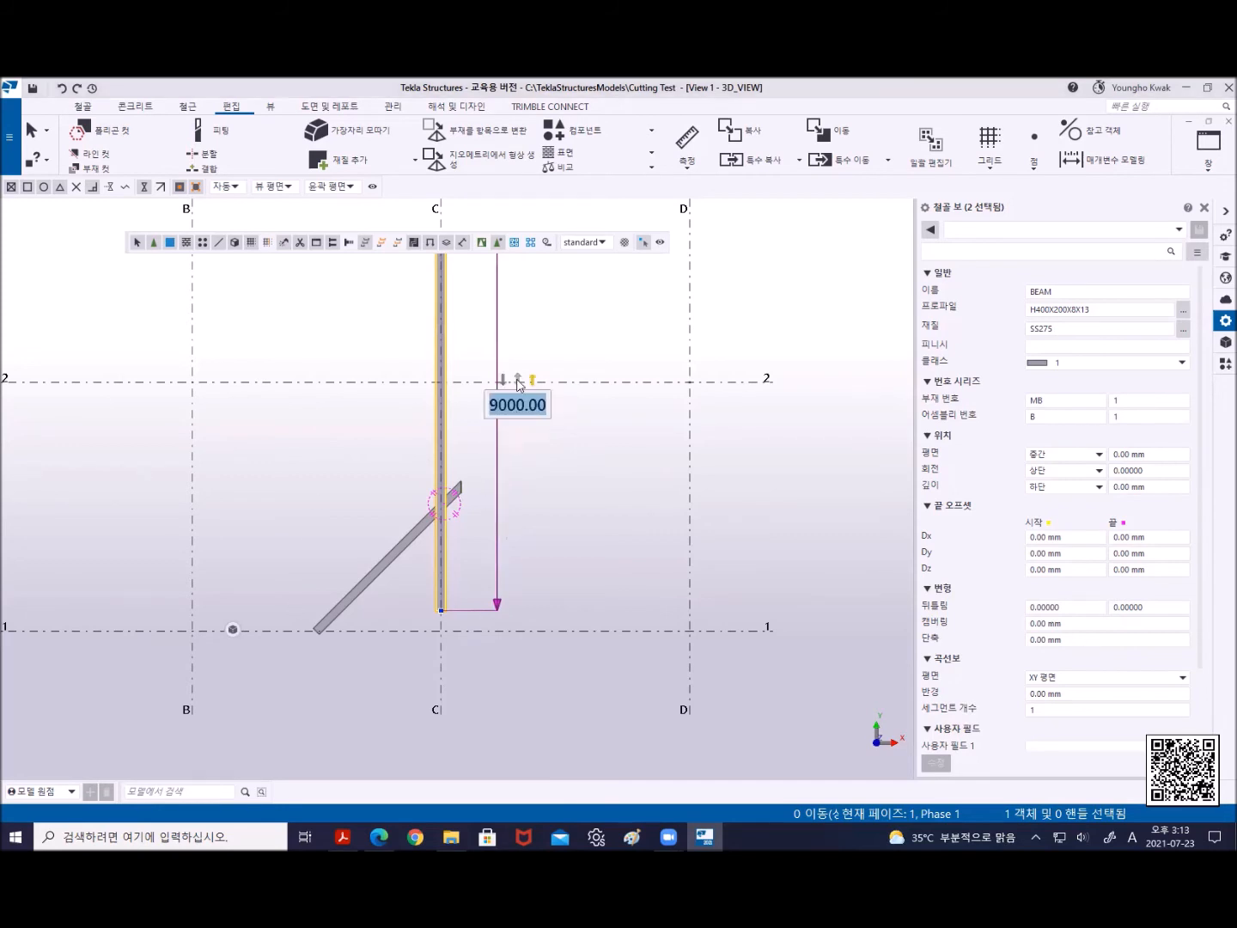
key("ctrl+z")
left_click(475, 319)
Move the vertical beam a short distance down grid line C, using the C-2 grid intersection as the base point
left_click(441, 317)
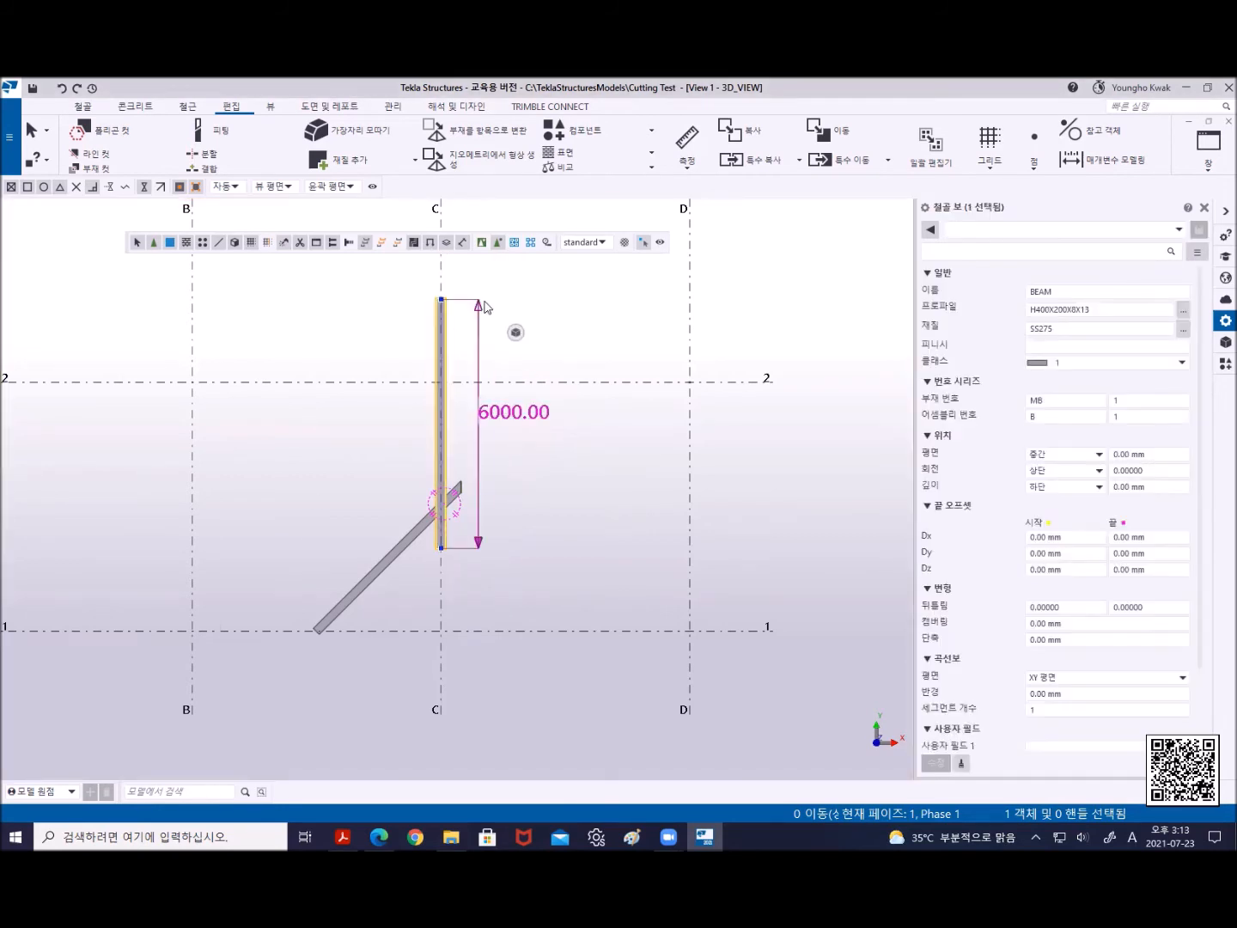
right_click(485, 301)
left_click(532, 418)
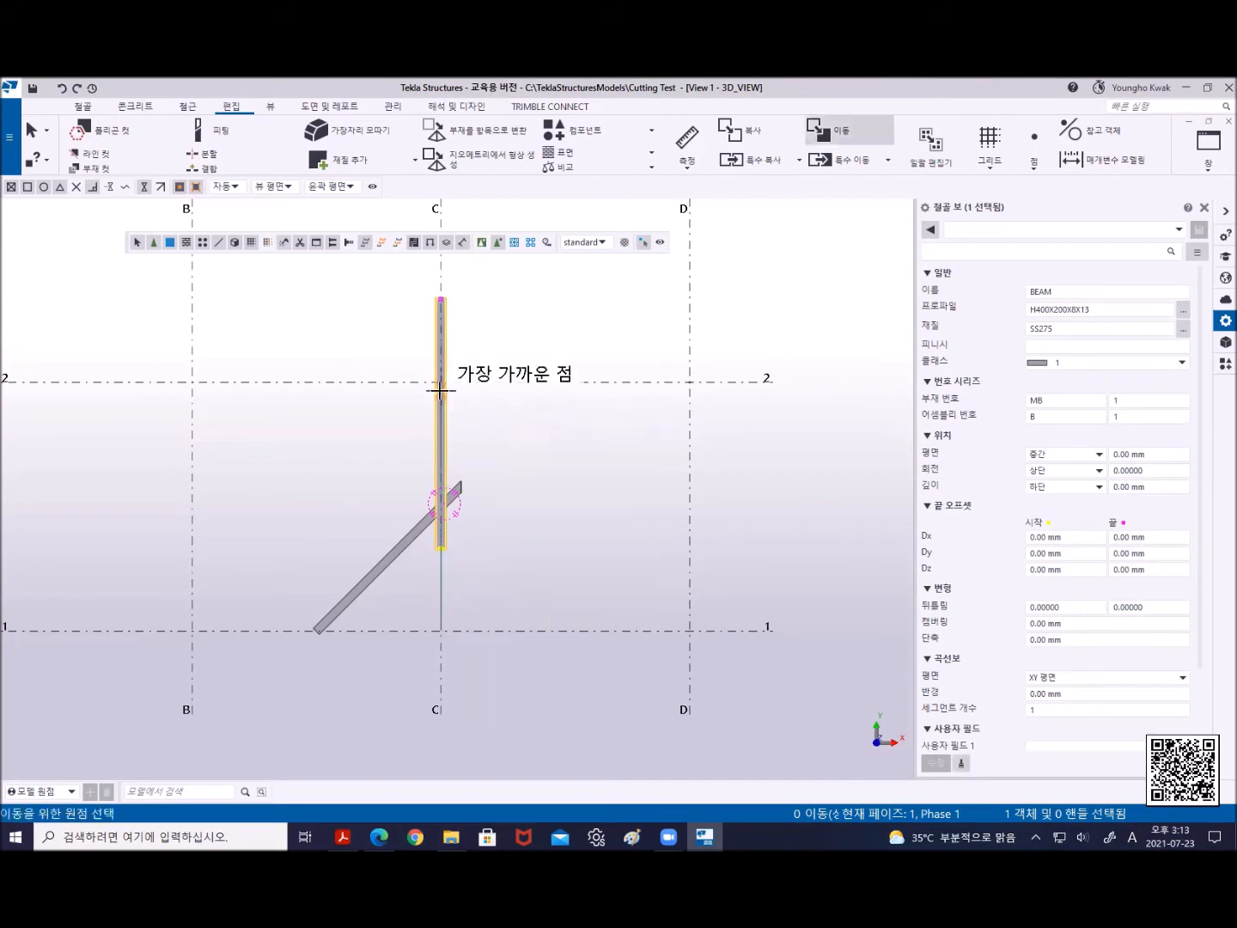
left_click(441, 383)
left_click(441, 423)
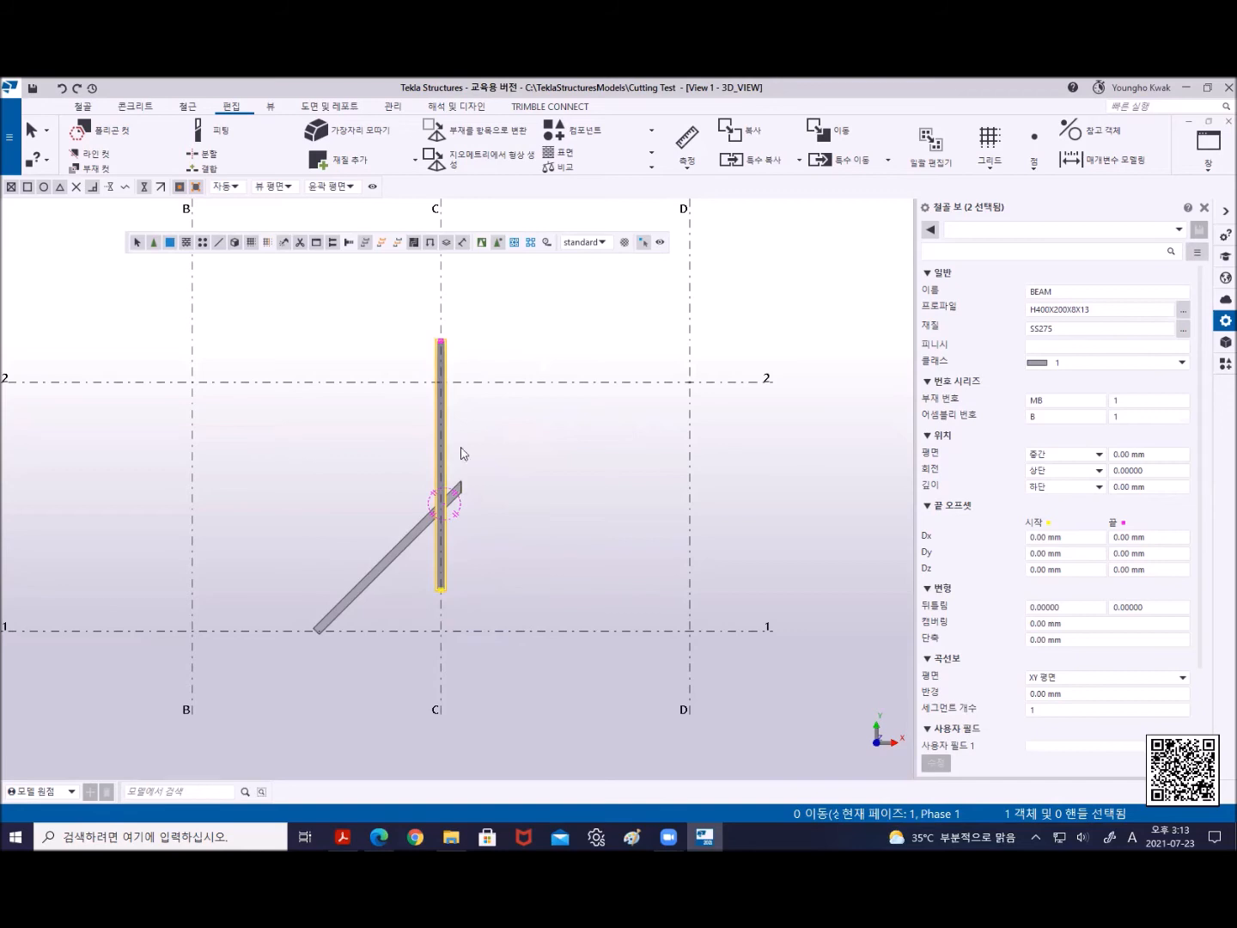
Move only the vertical beam's upper end handle down grid line C to just below grid line 2
left_click(643, 243)
scroll(446, 361, "up", 2)
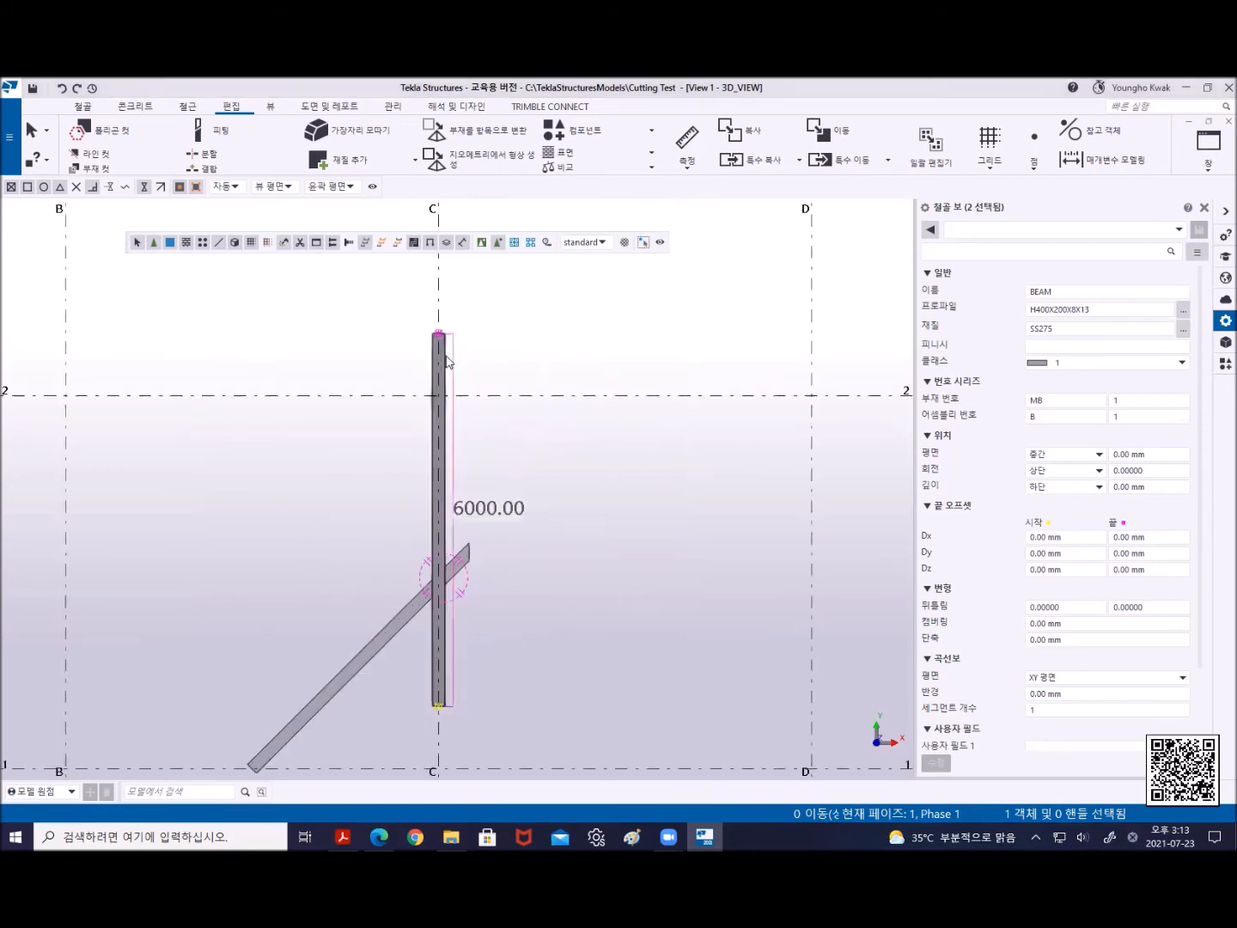
scroll(445, 361, "up", 4)
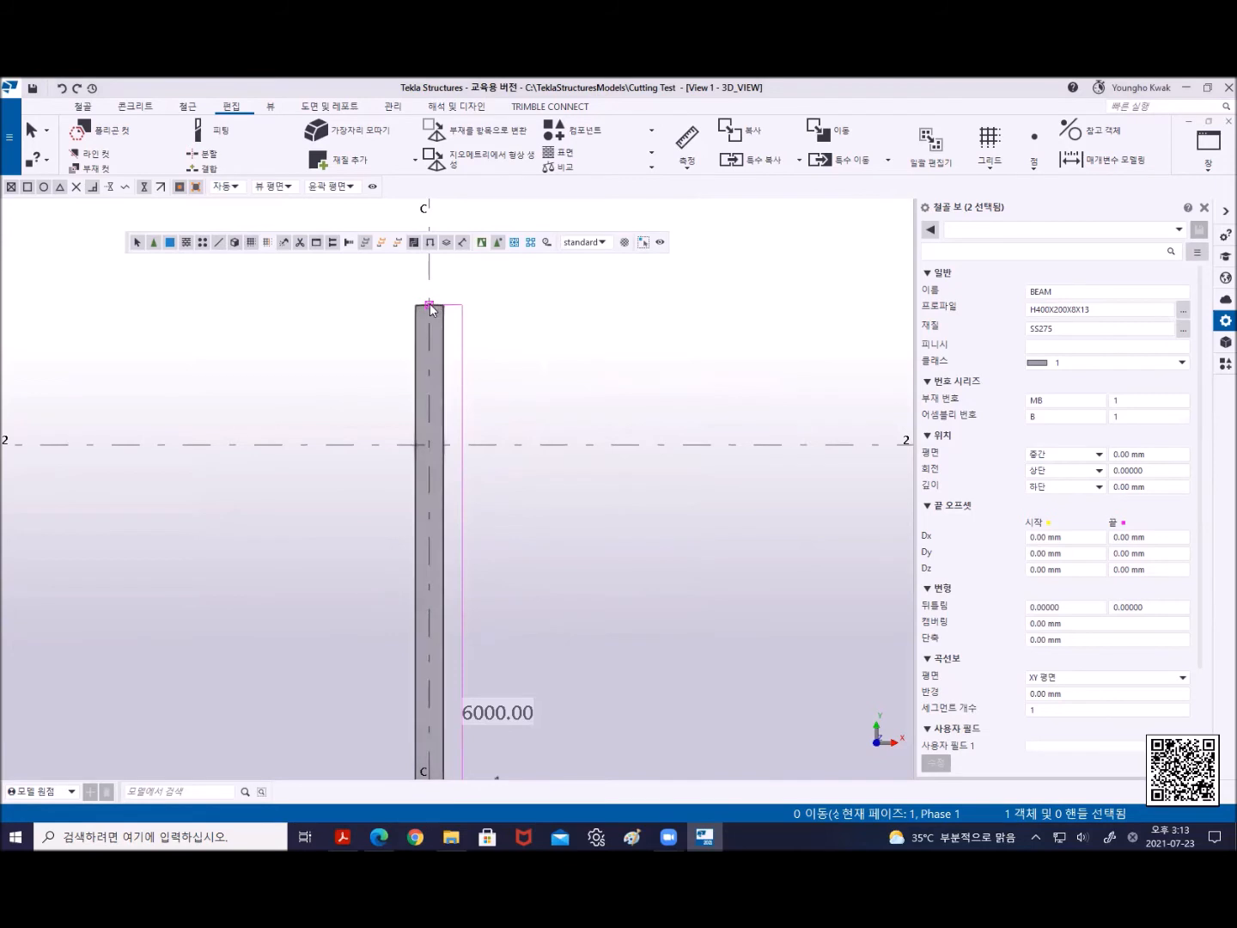
left_click(513, 309)
left_click(437, 320)
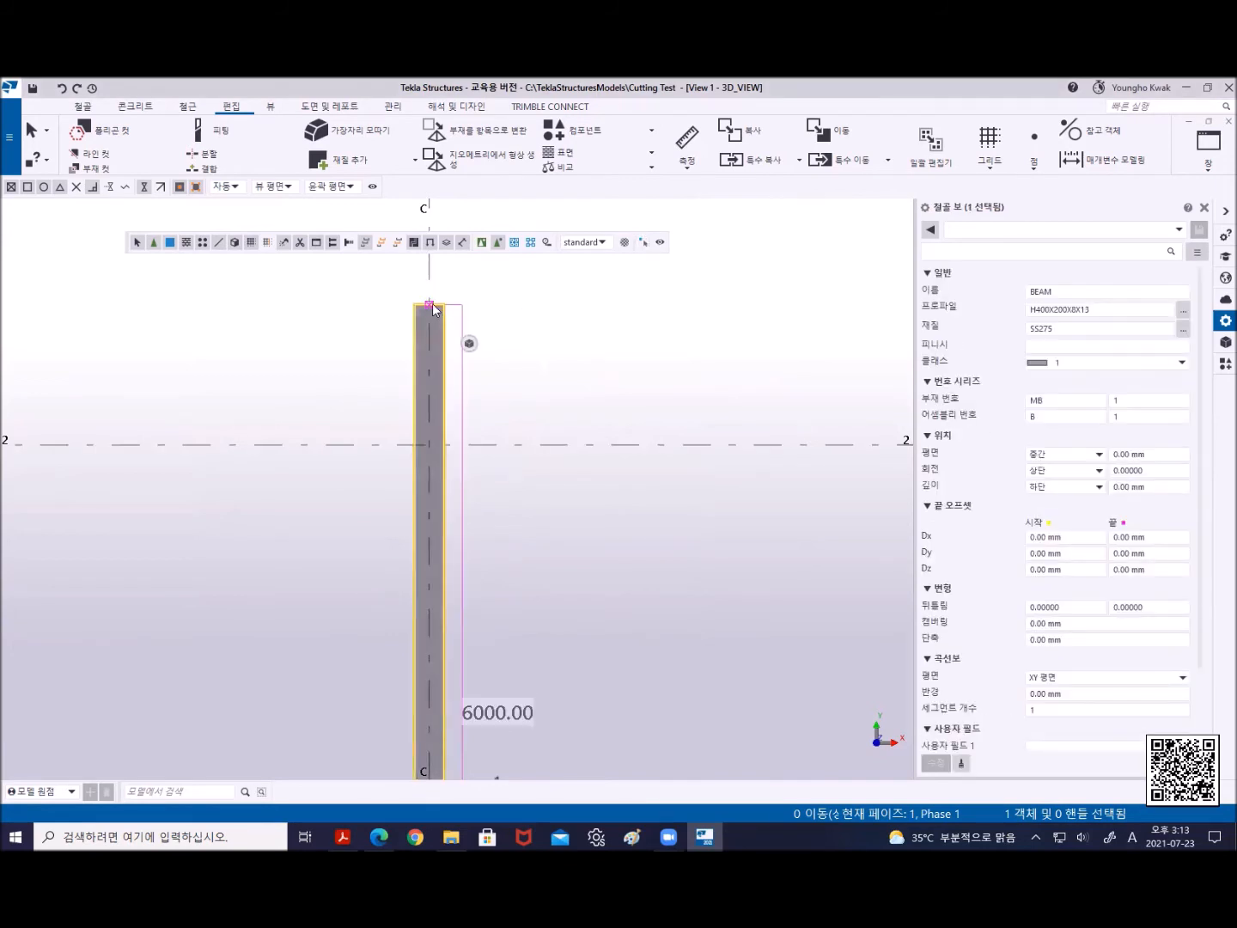
left_click(429, 305)
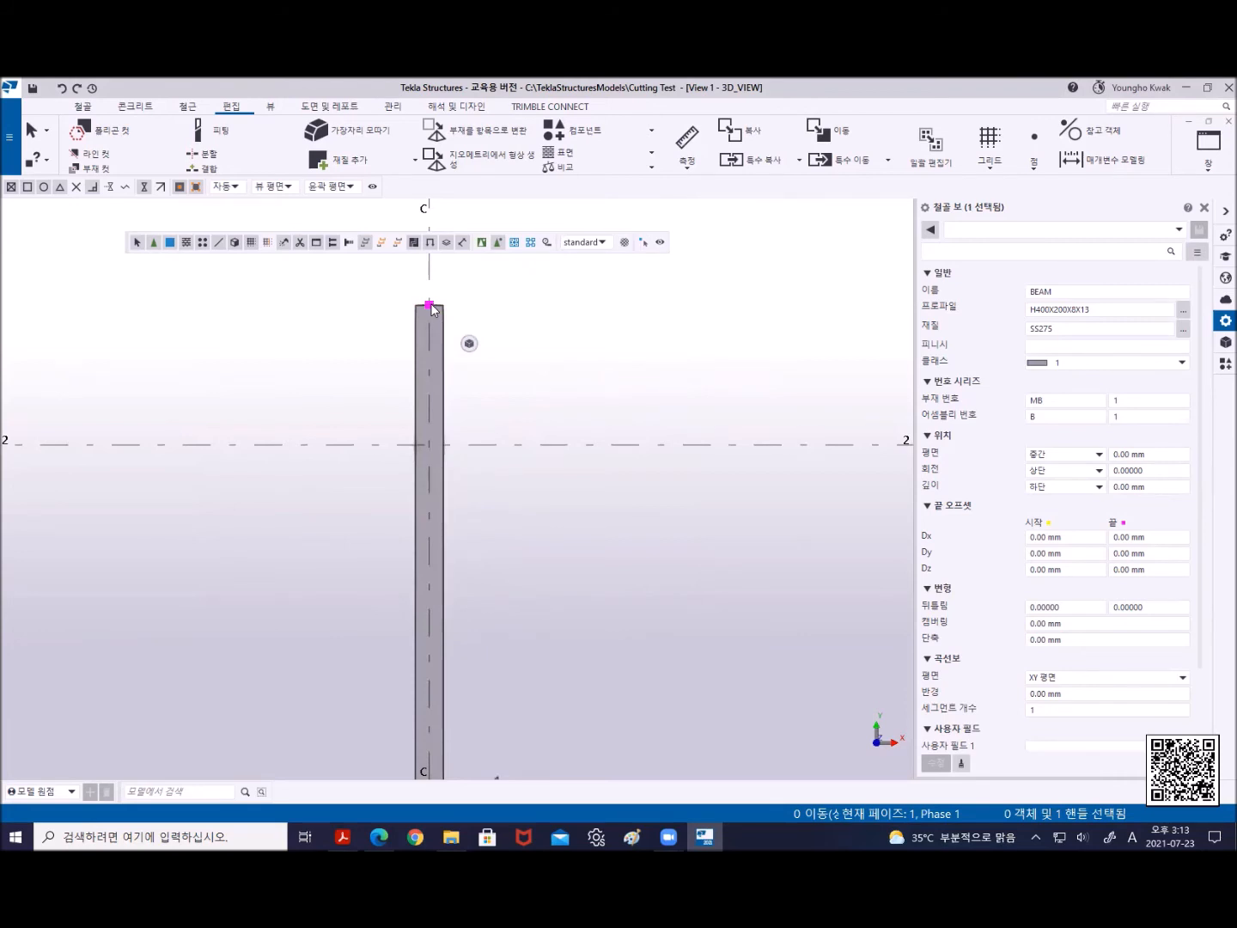
right_click(459, 279)
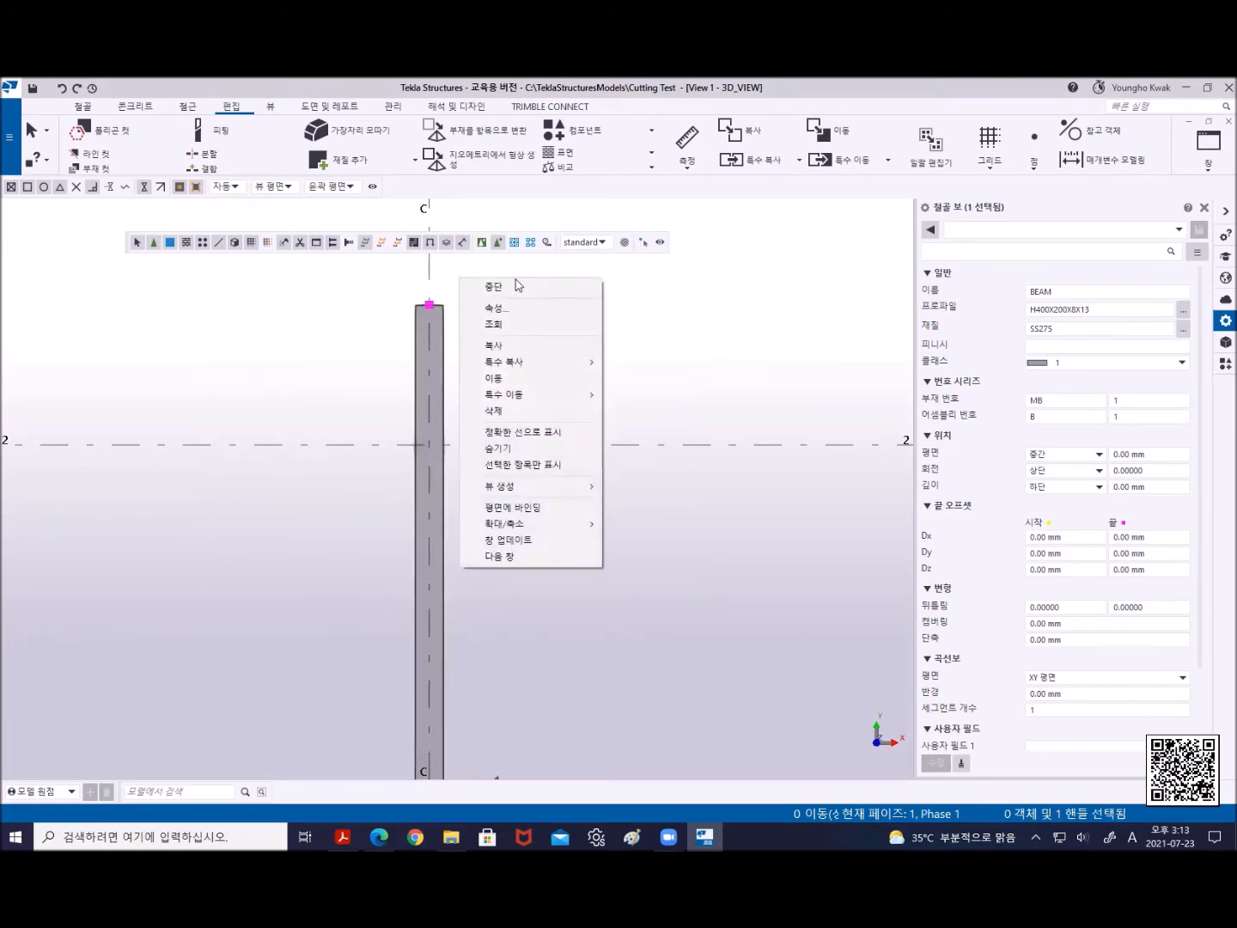
left_click(507, 378)
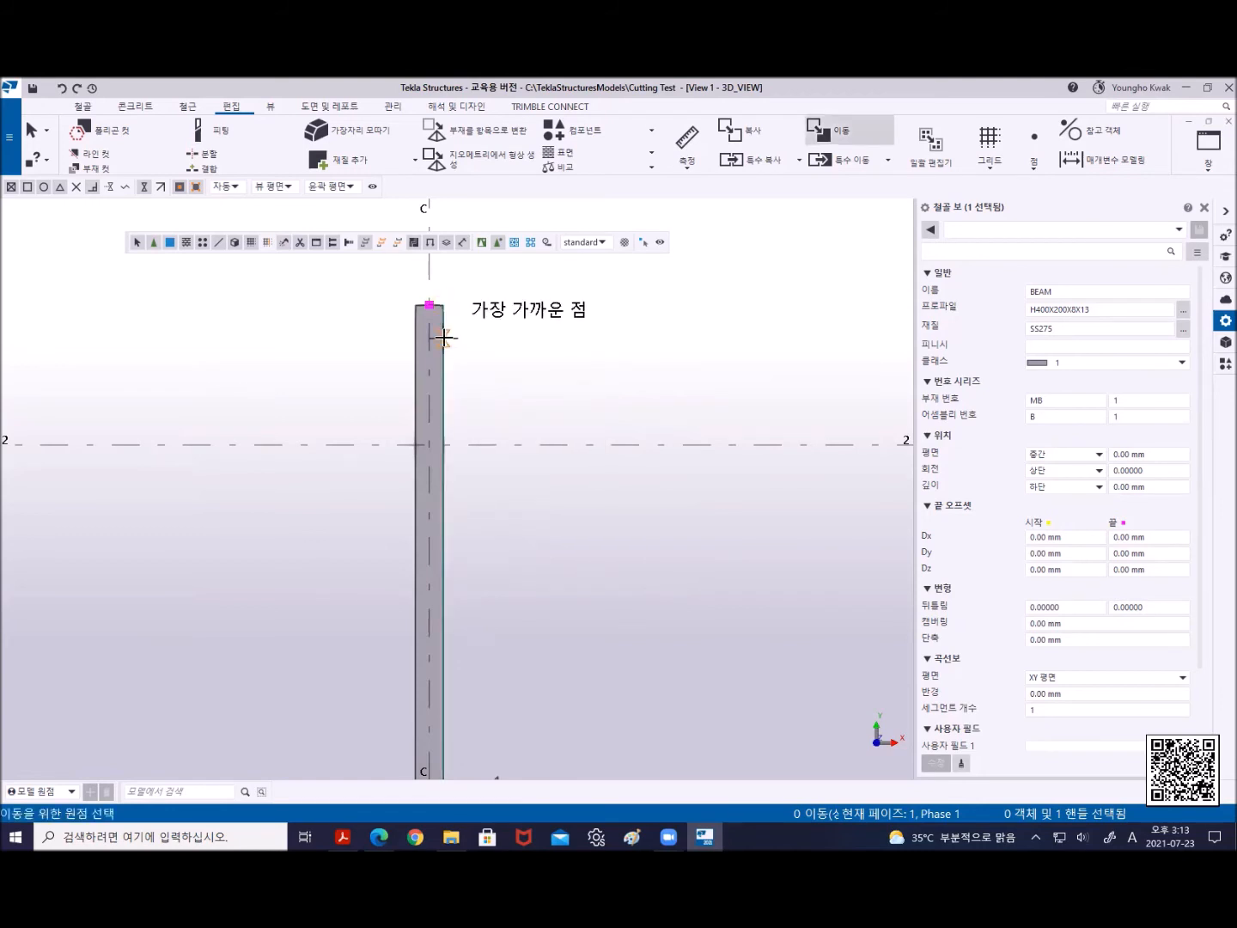
left_click(442, 337)
left_click(442, 491)
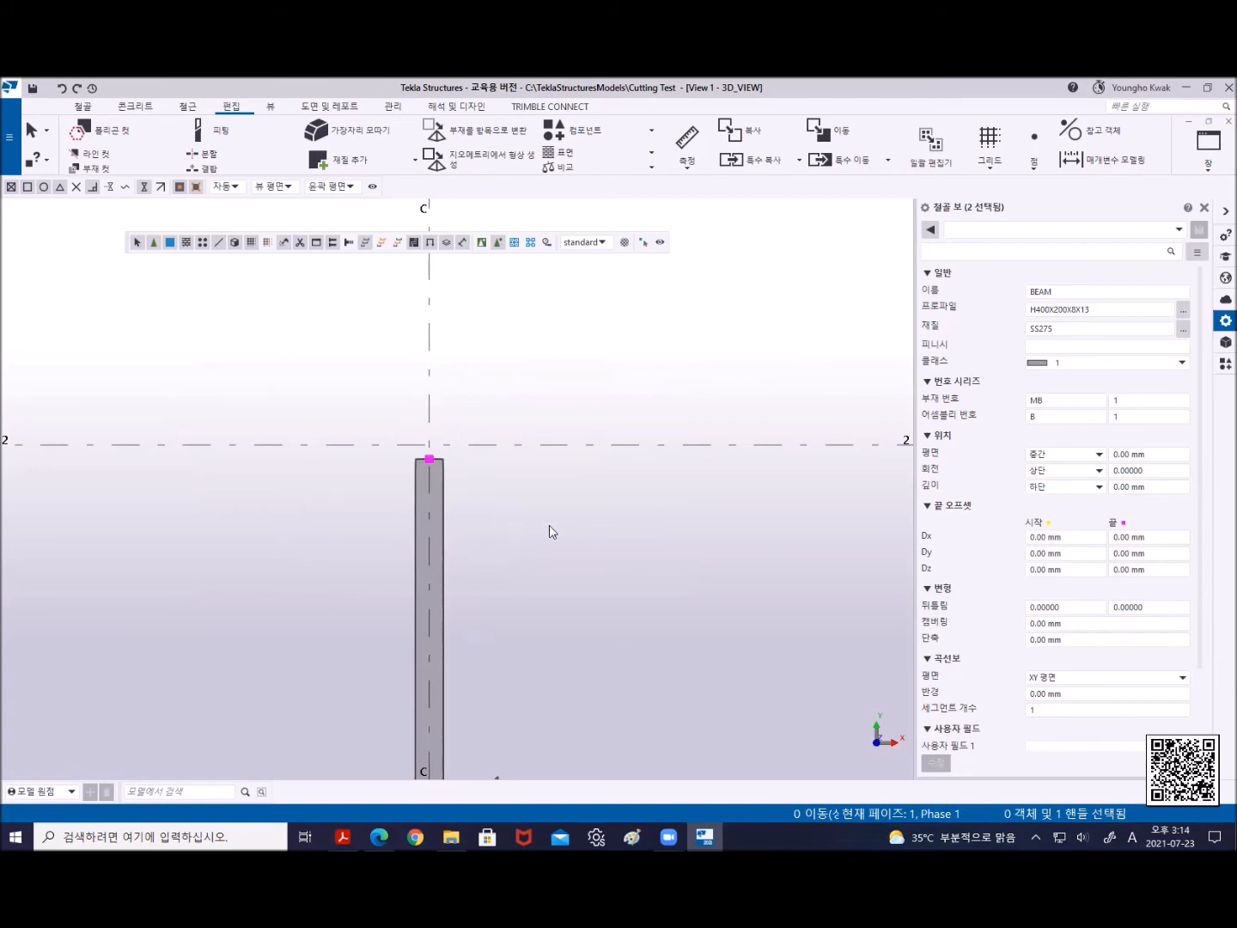
Move only the vertical beam's lower end handle up grid line C by about 500 mm, using the C-1 grid intersection as the base point
scroll(459, 579, "down", 4)
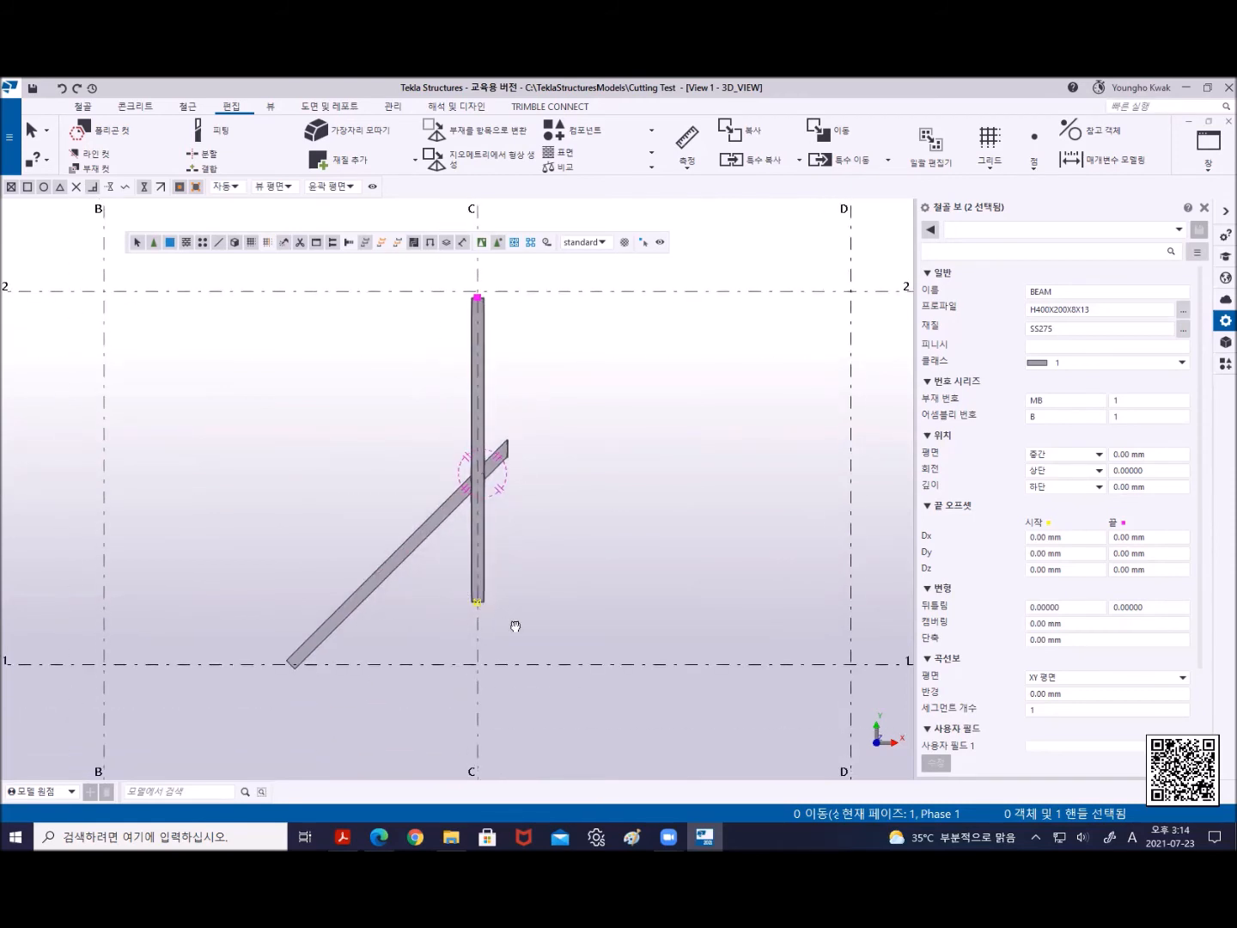
middle_click_drag(513, 624, 515, 632)
left_click(479, 613)
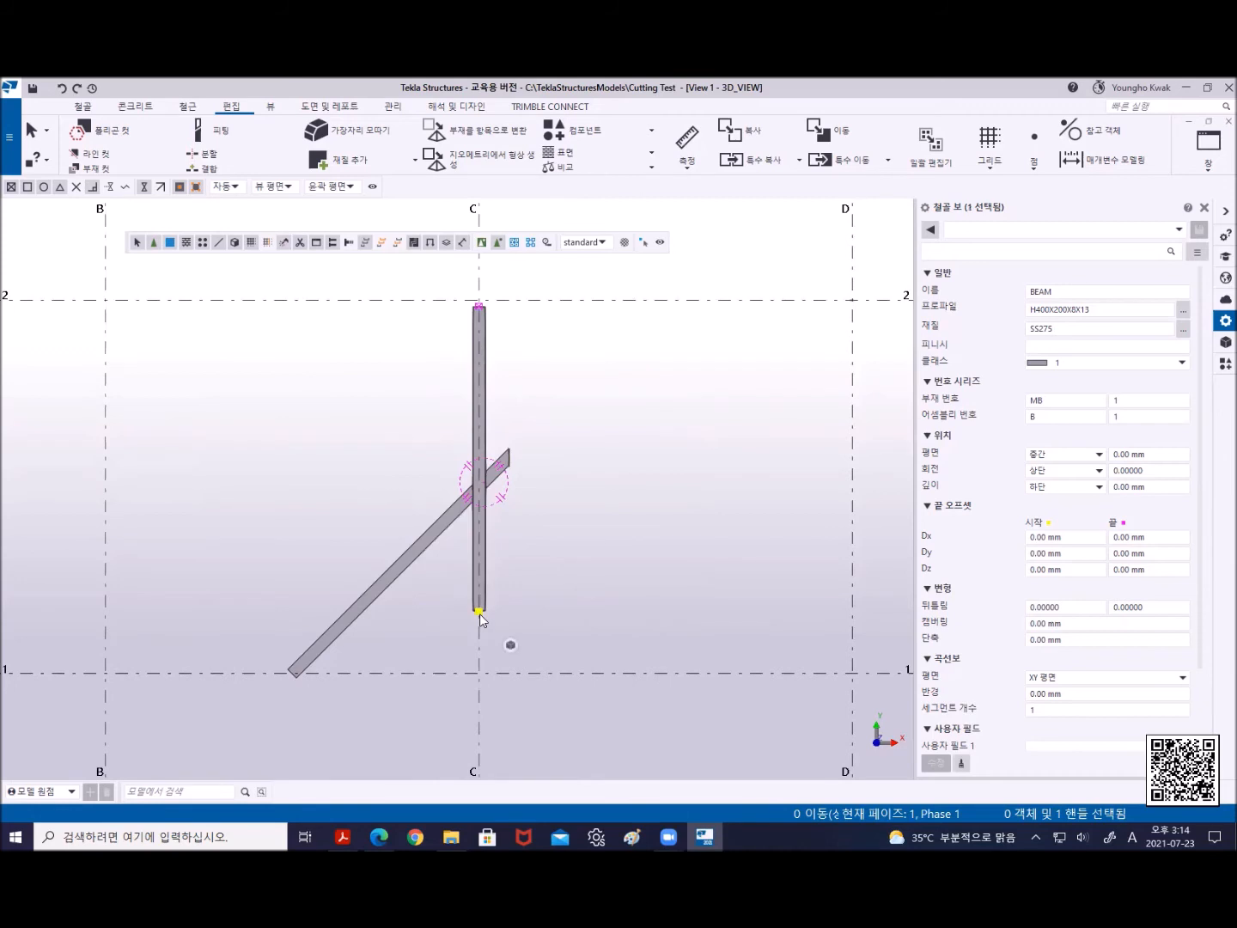
right_click(517, 536)
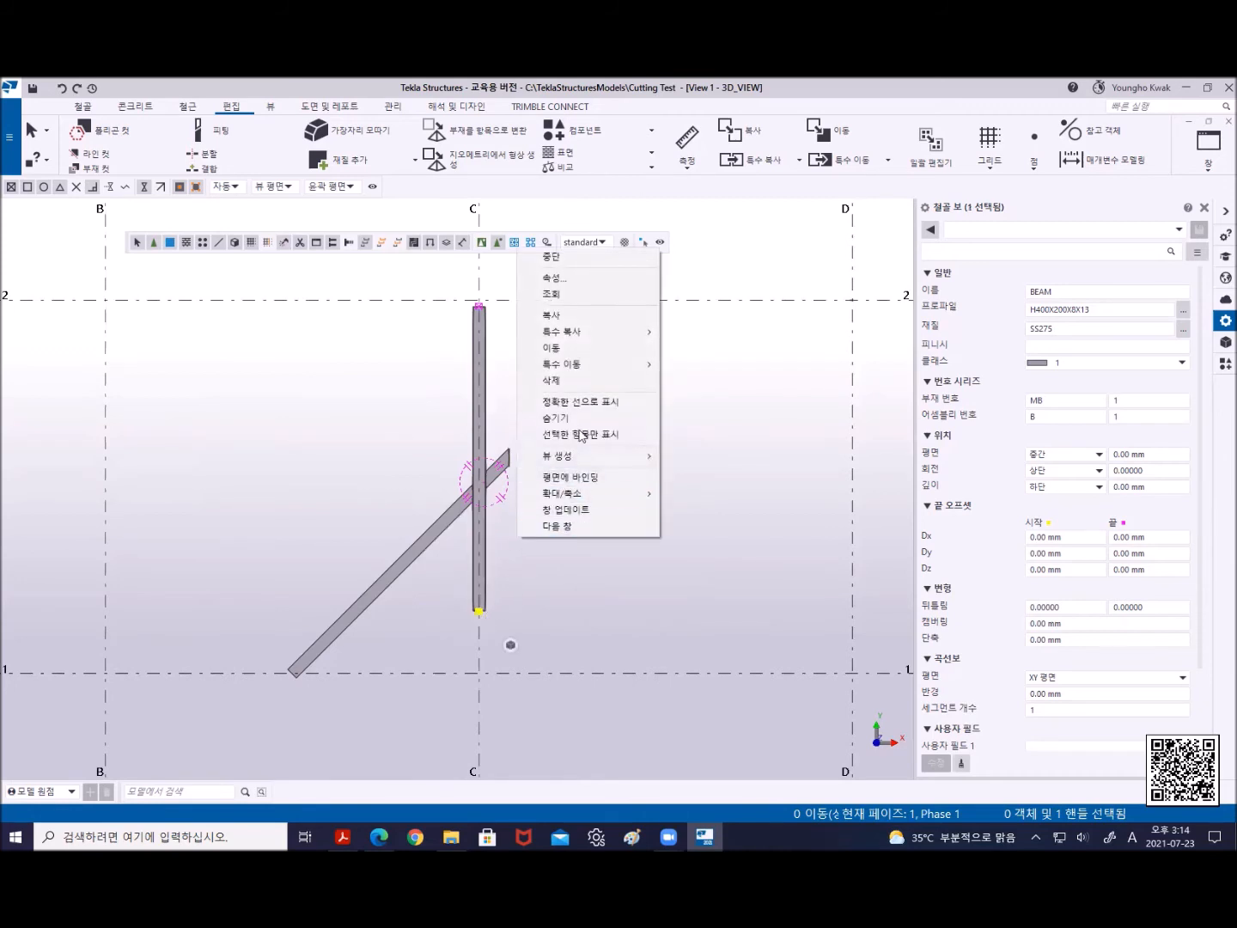
left_click(571, 347)
left_click(482, 678)
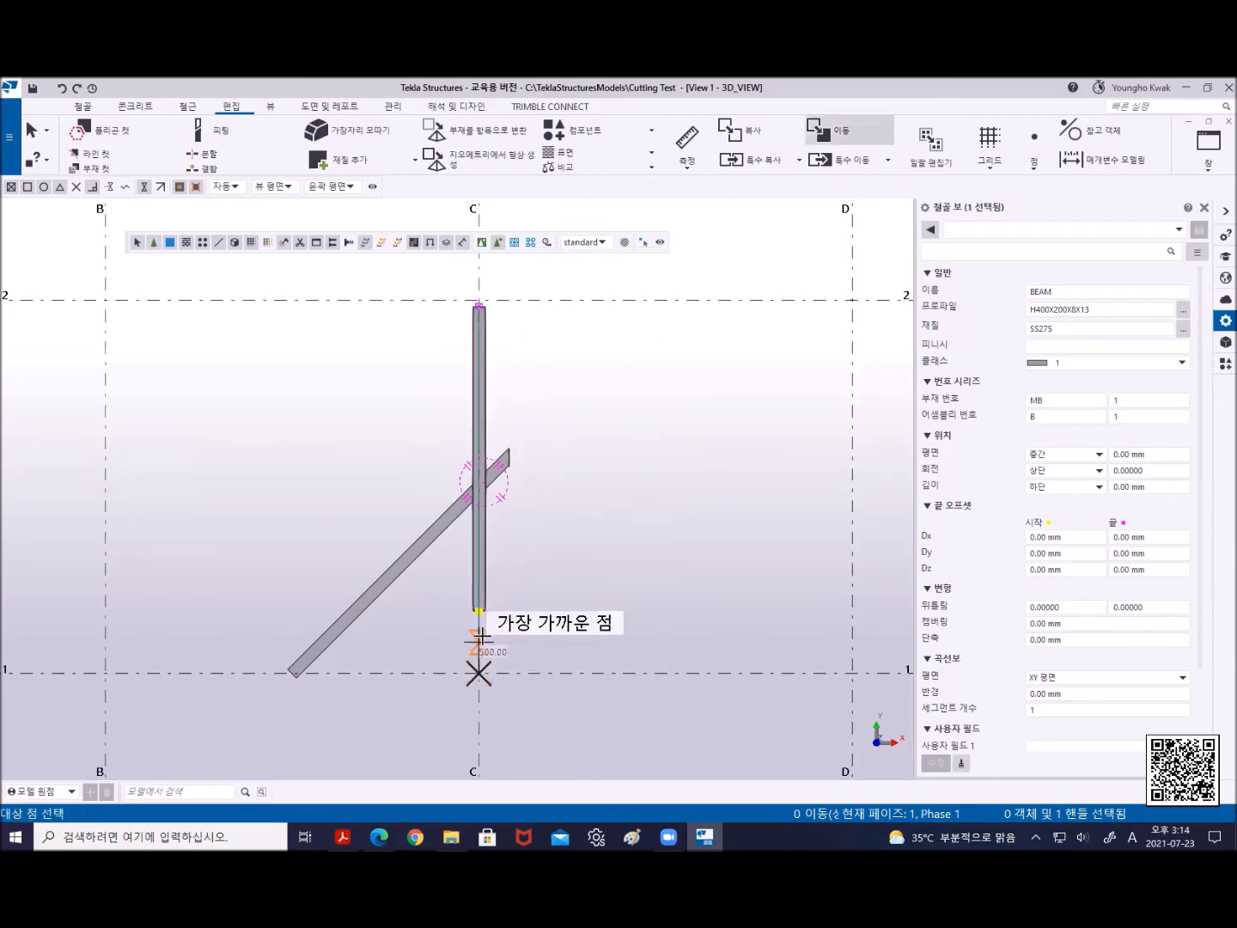
left_click(478, 644)
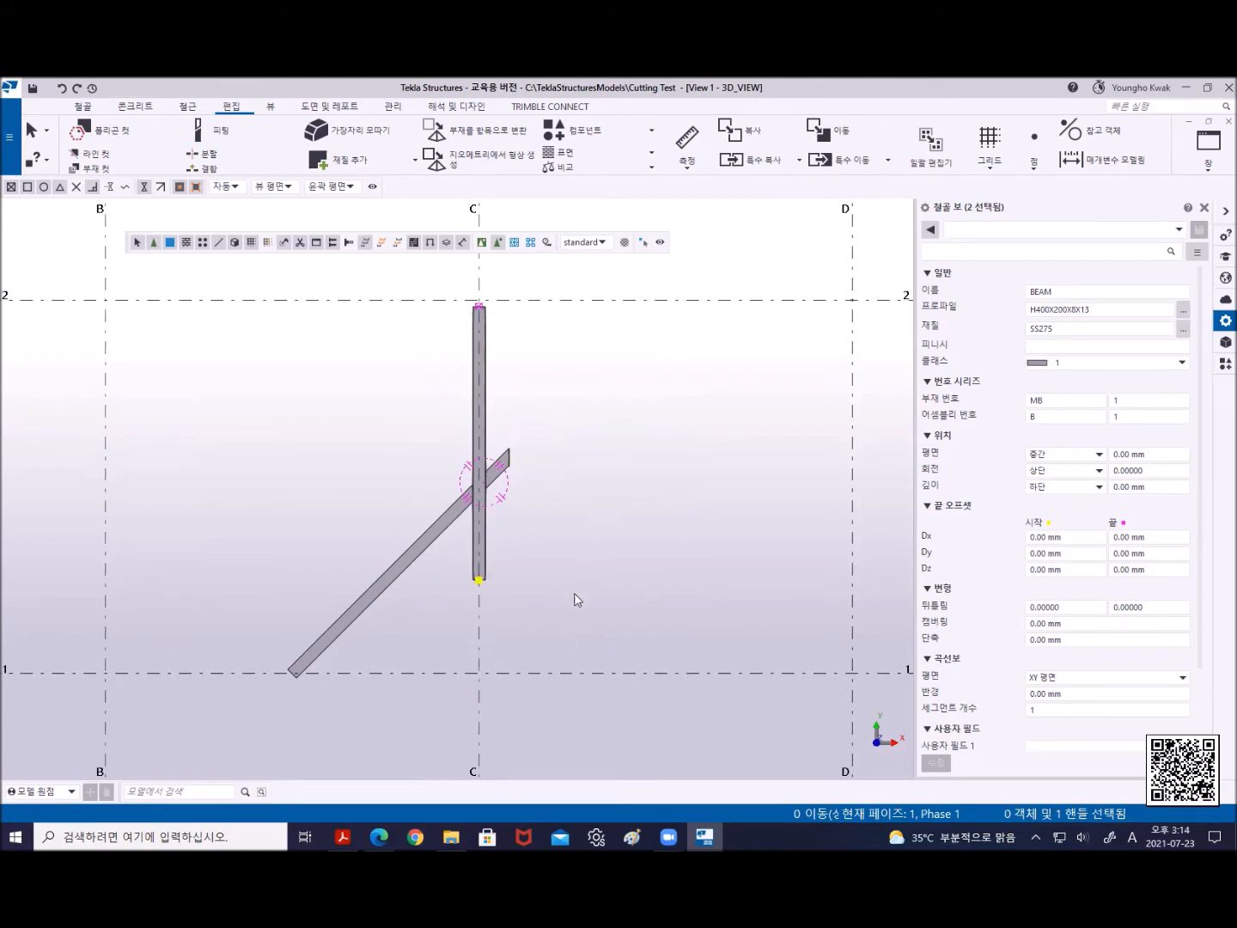
Try moving the vertical beam's lower end handle sideways toward grid line D, and undo the move
right_click(534, 552)
left_click(571, 348)
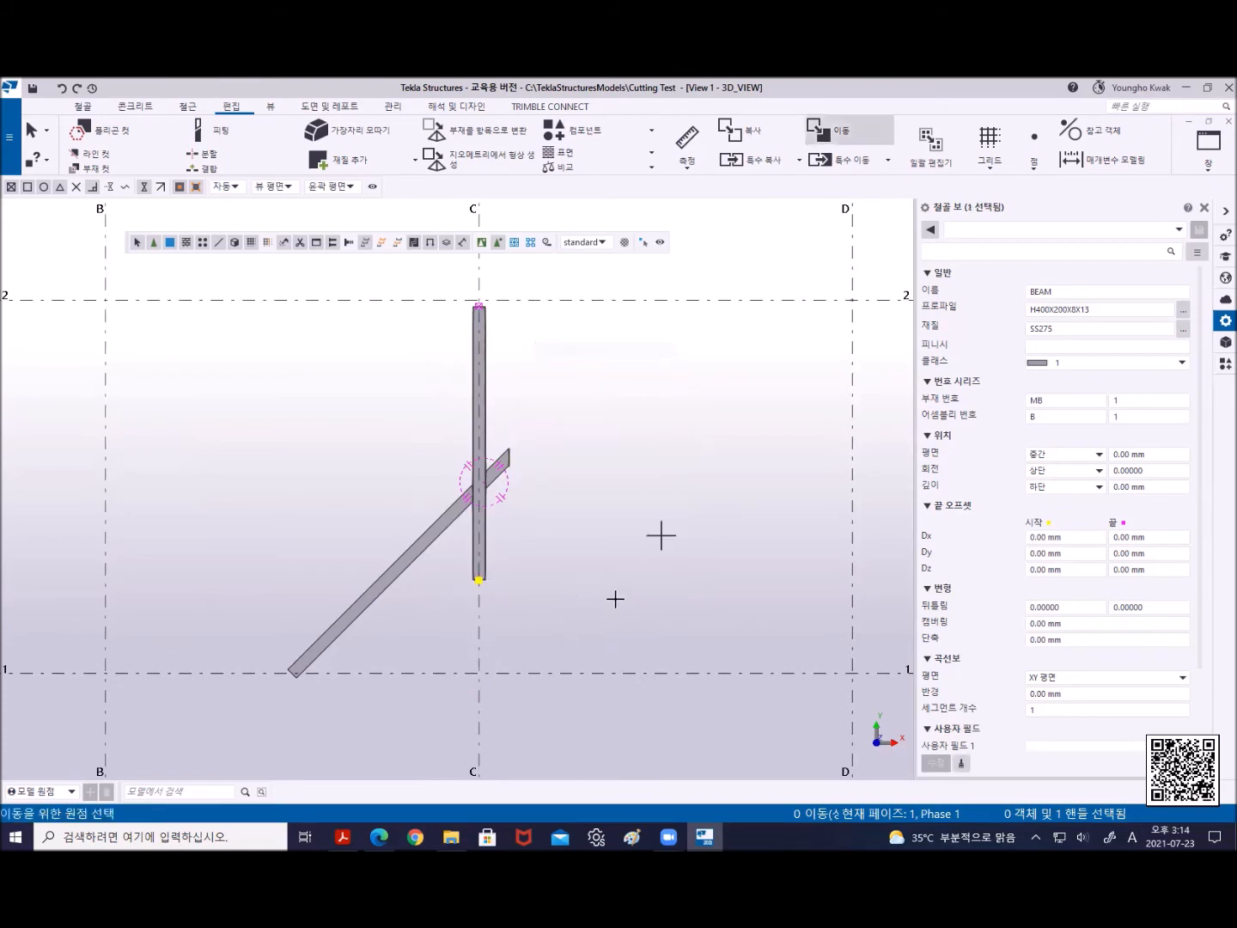
left_click(509, 672)
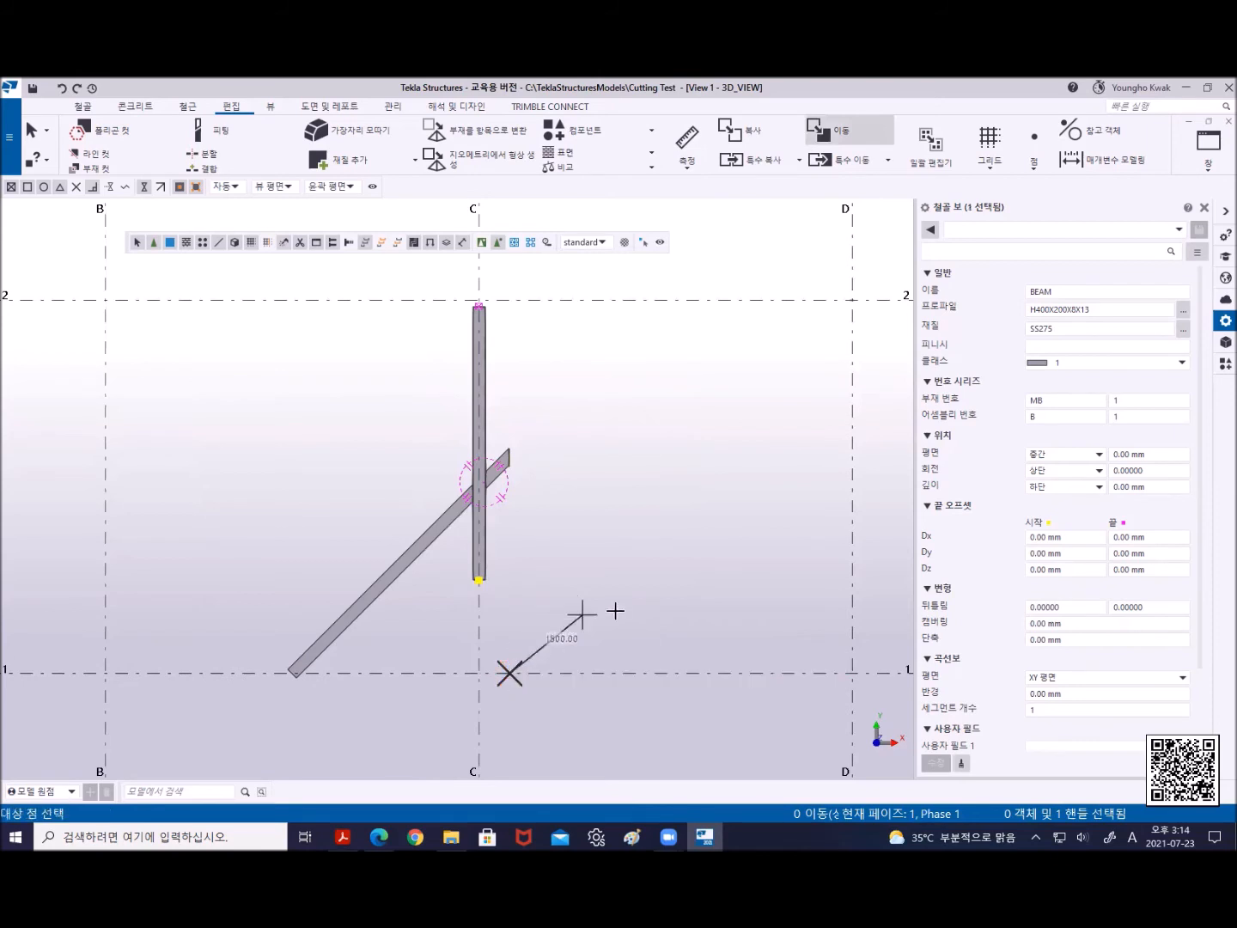
left_click(700, 675)
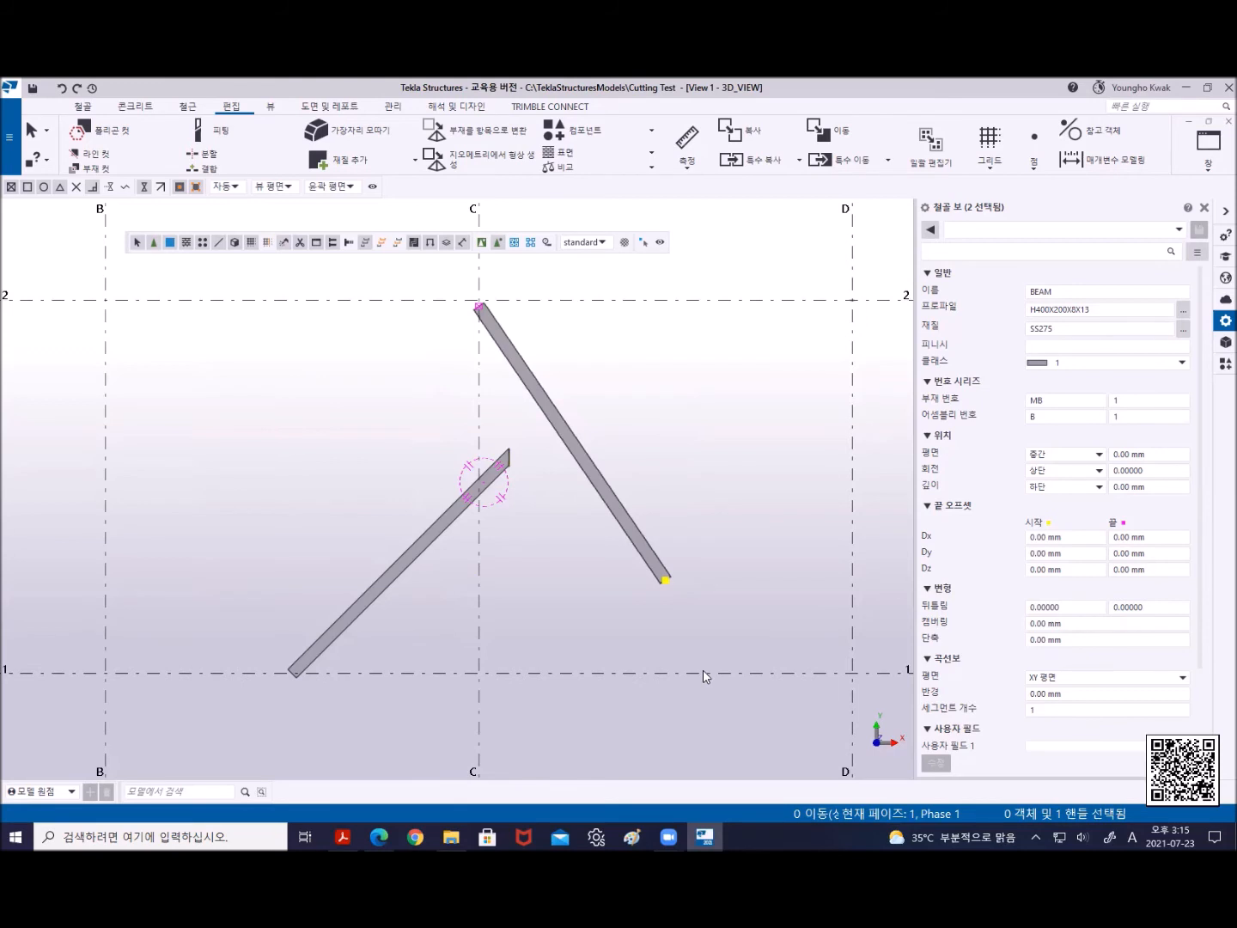
key("ctrl+z")
Switch the view to 3D and select the cutting plane at the diagonal beam's end beyond the vertical beam
scroll(544, 483, "up", 5)
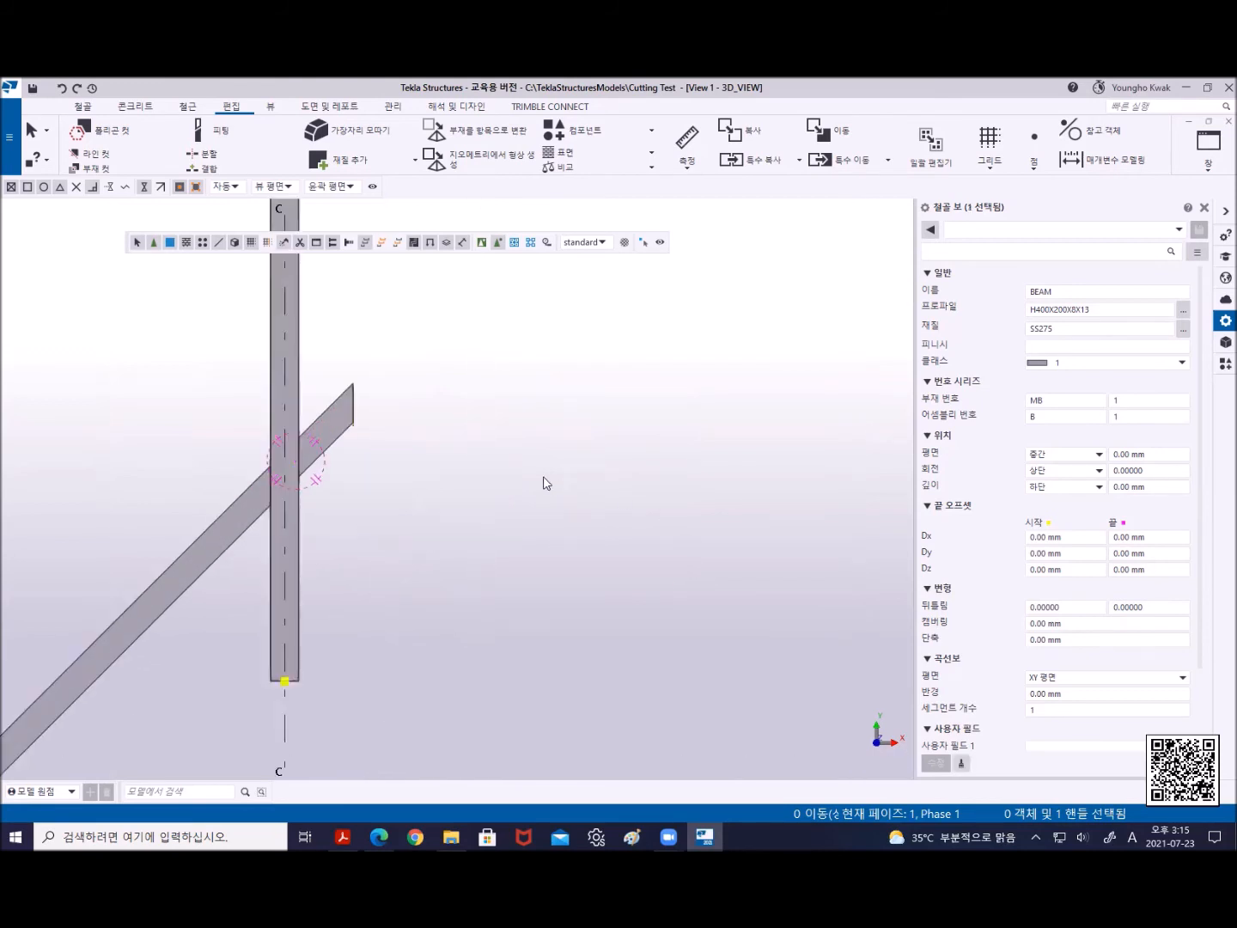
left_click(228, 417)
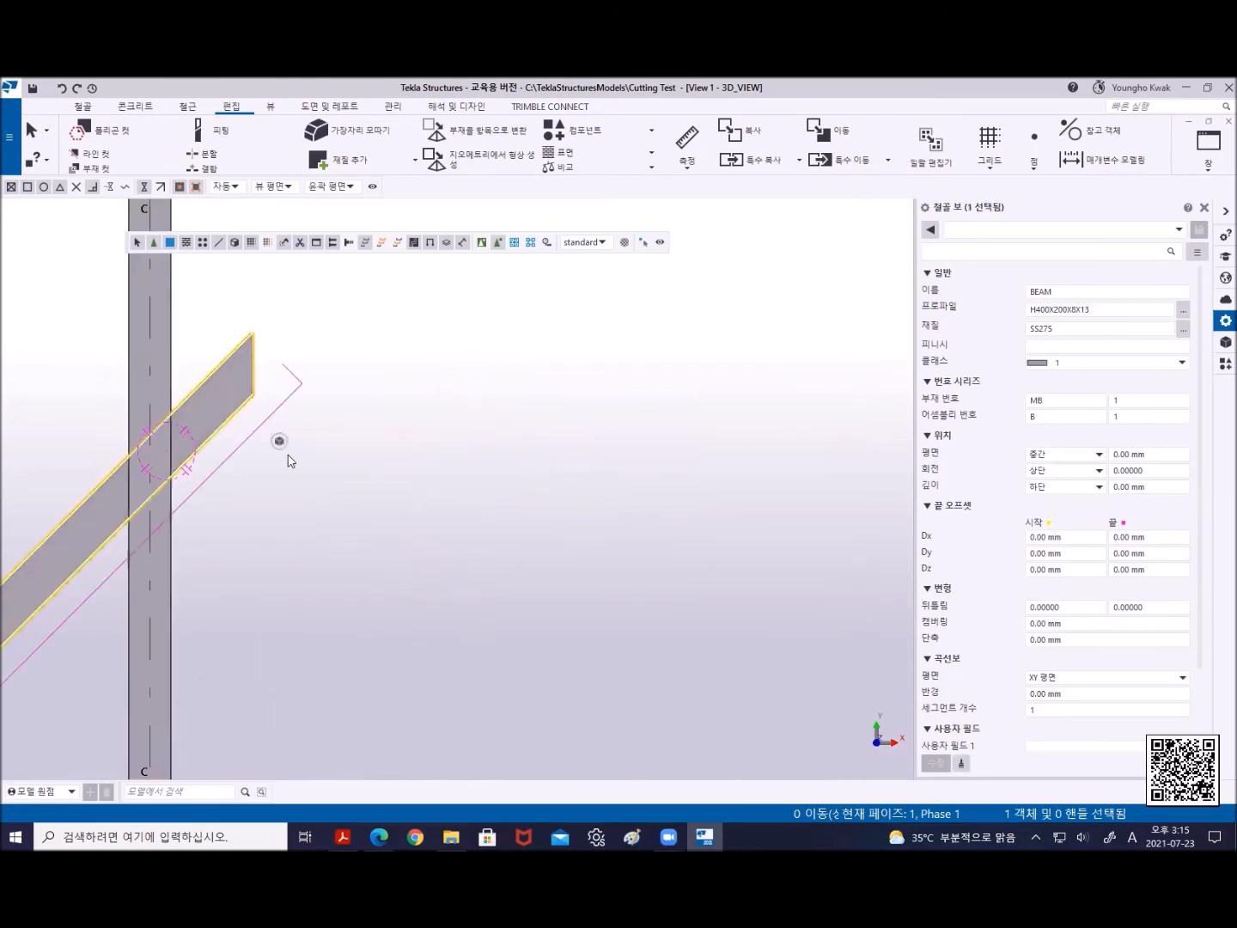
left_click(324, 509)
key("ctrl+p")
scroll(434, 668, "up", 5)
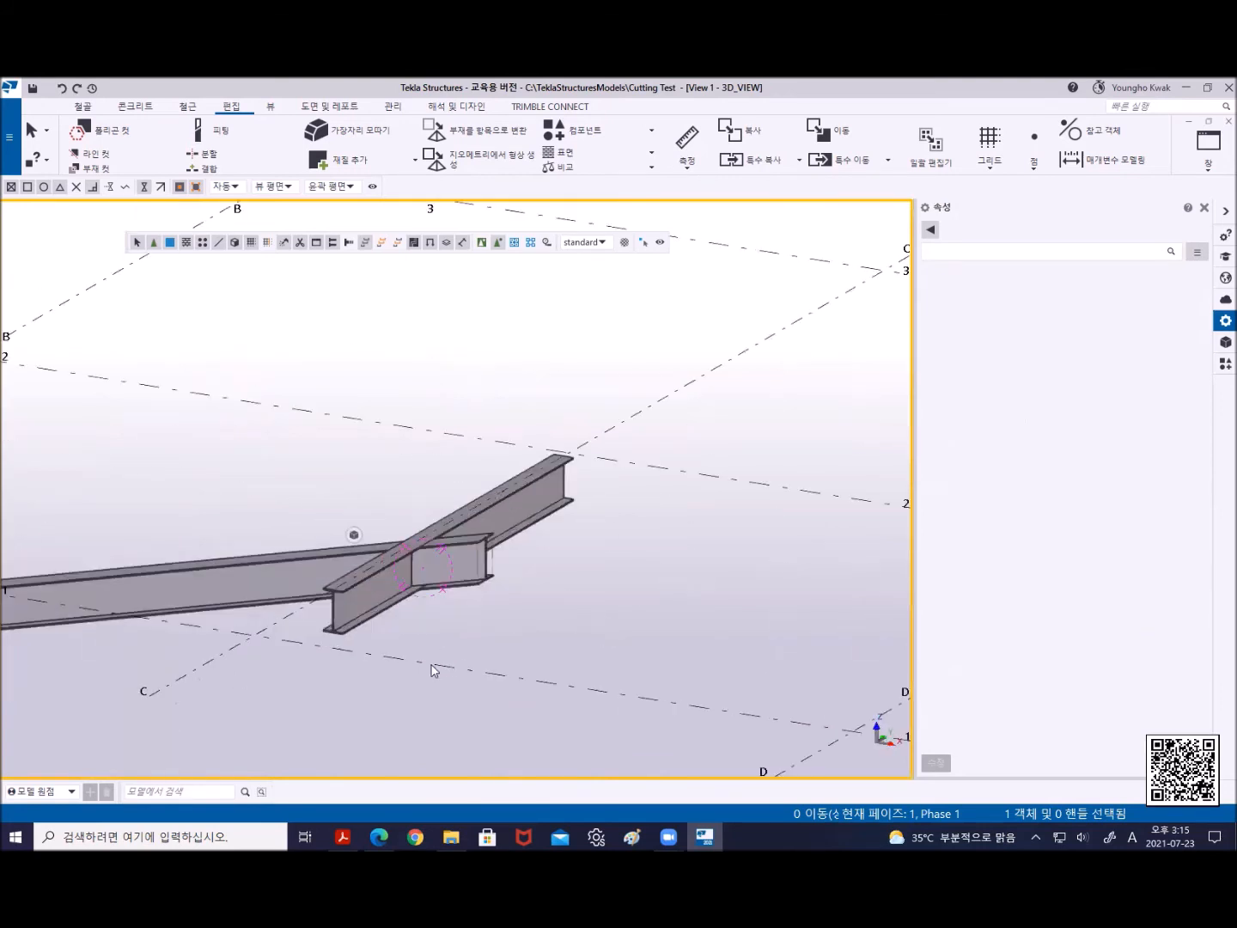
left_click(684, 407)
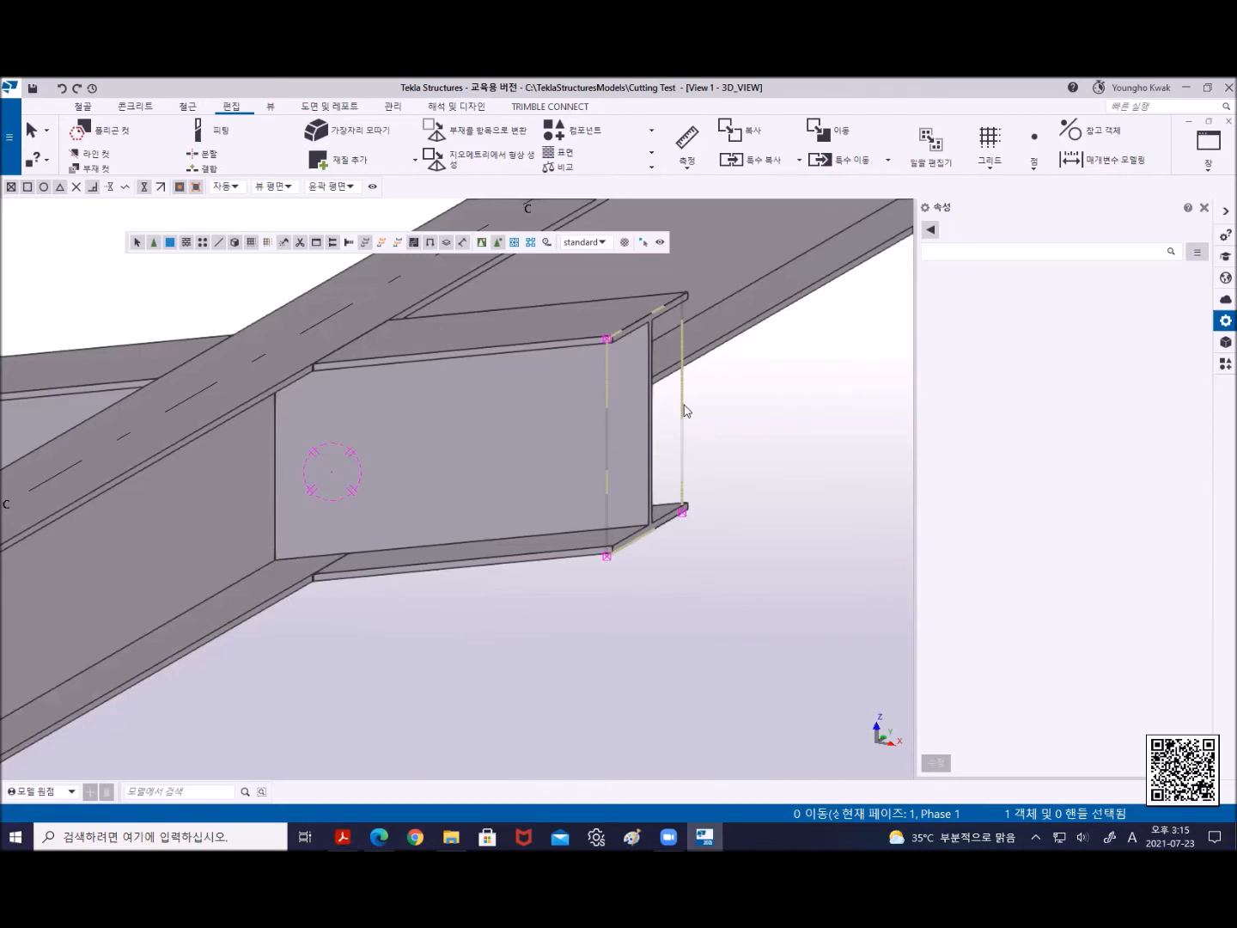
Move all three cutting plane handles back along the diagonal beam to before the vertical beam, using the upper flange corner as the base point
left_click_drag(560, 269, 749, 593)
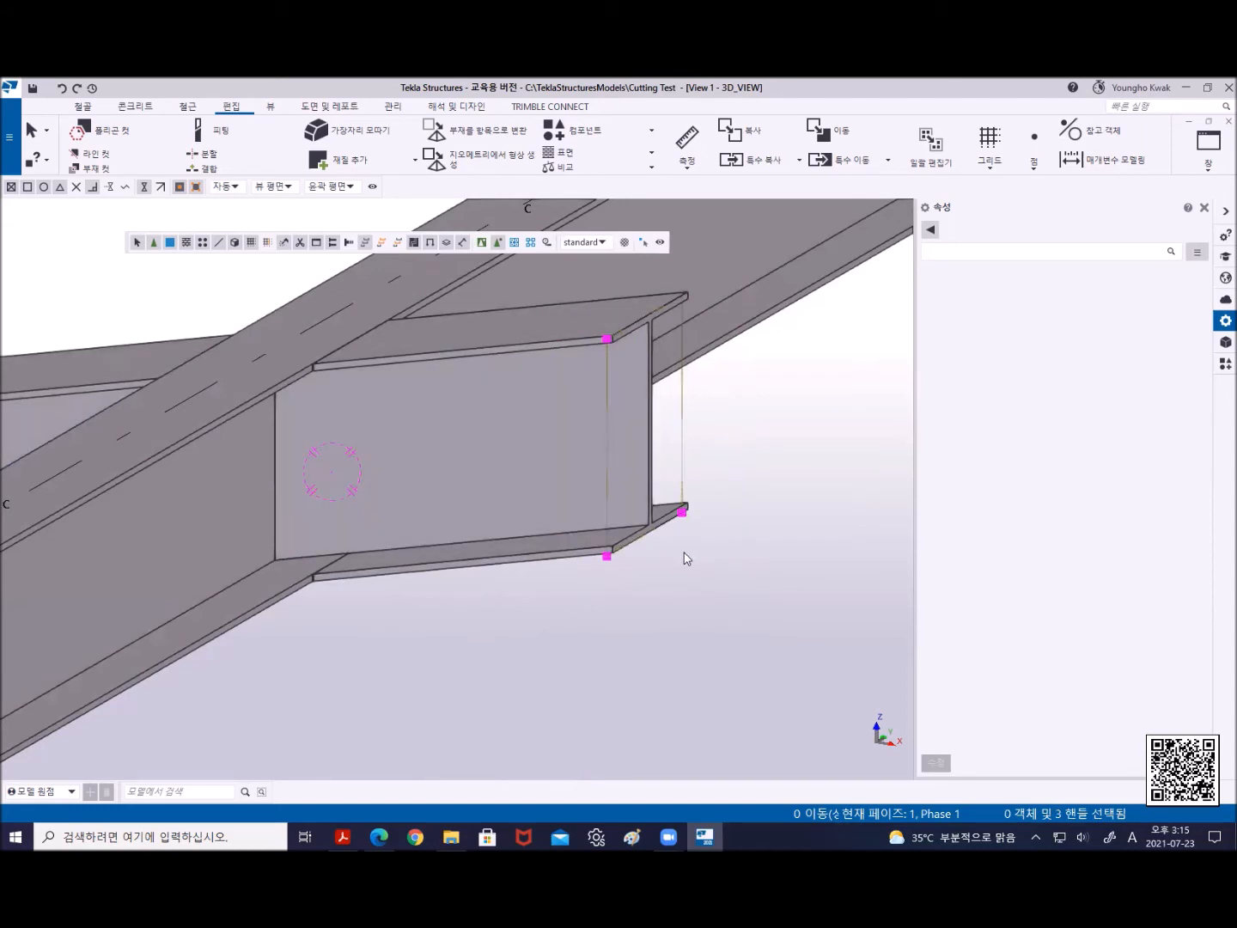
right_click(752, 377)
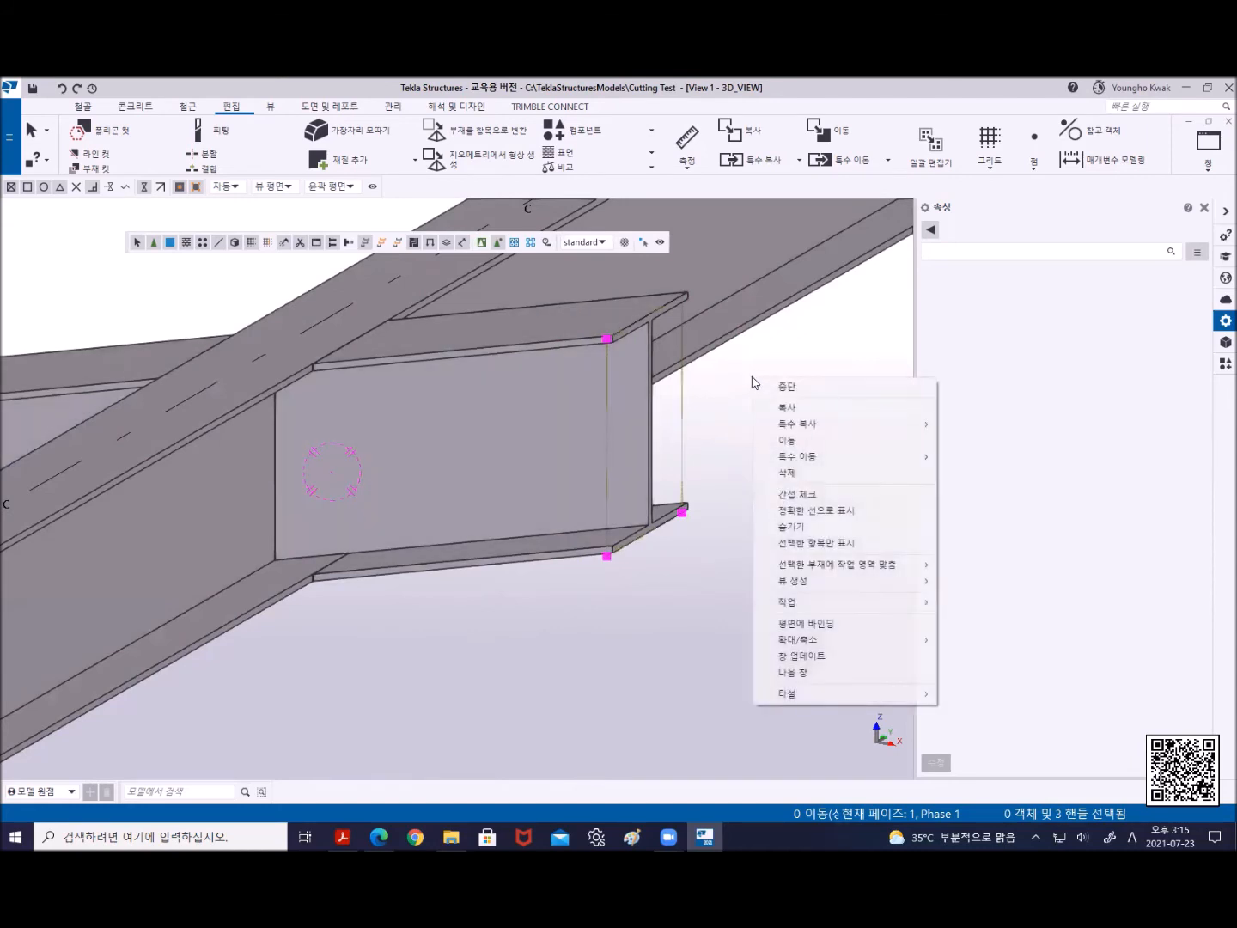
left_click(812, 440)
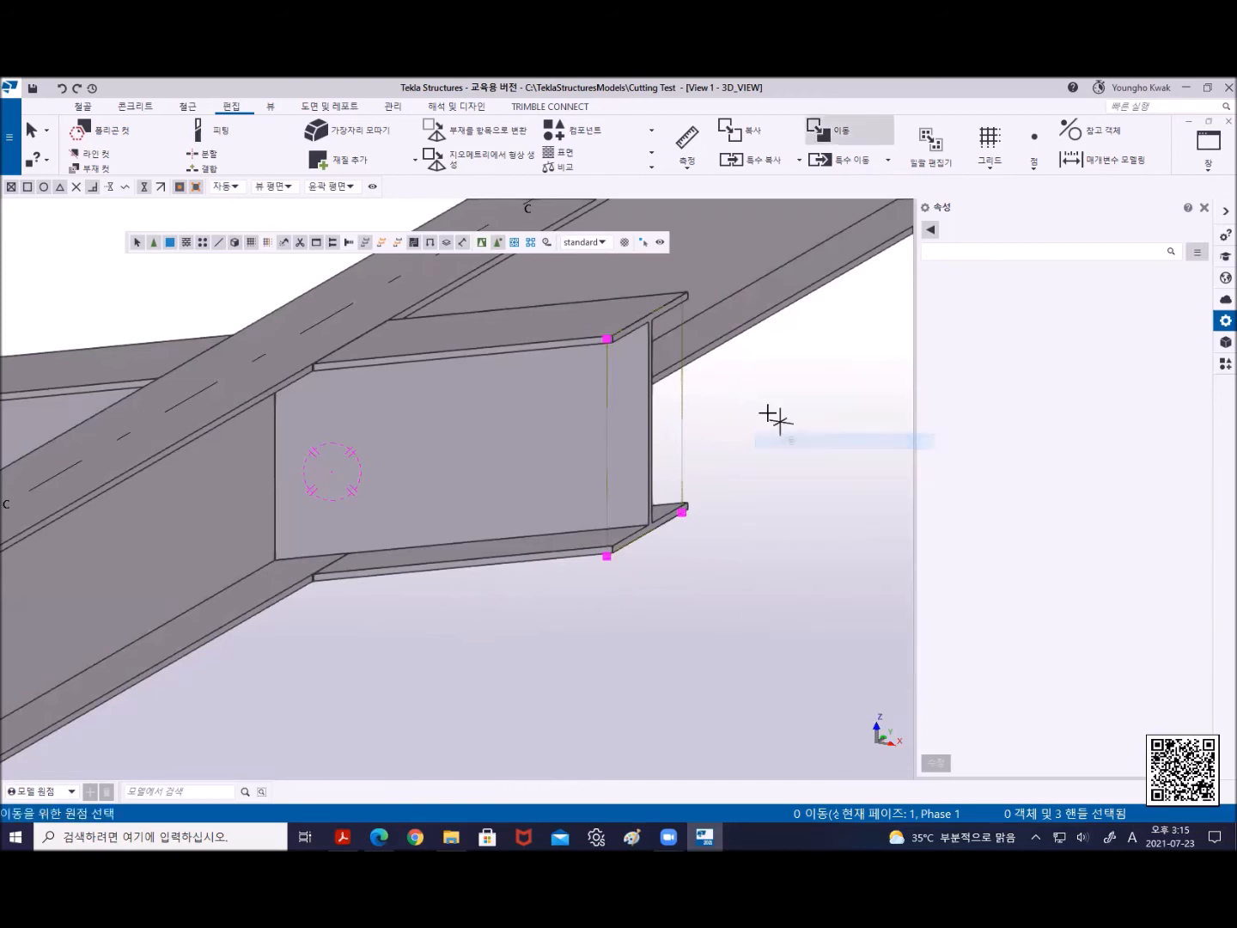
left_click(606, 339)
scroll(514, 456, "down", 5)
middle_click_drag(447, 459, 856, 434)
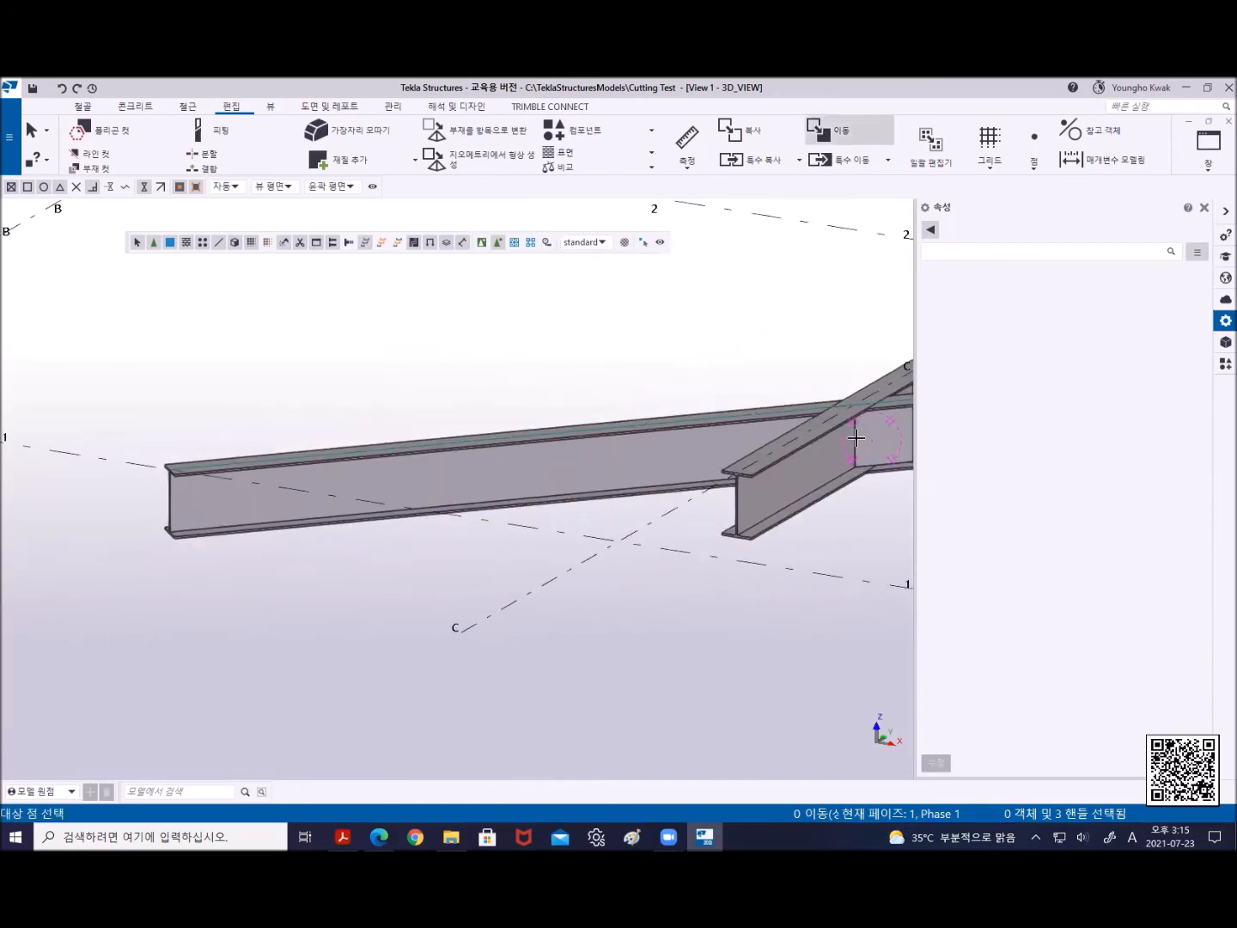
scroll(634, 439, "up", 4)
left_click(630, 428)
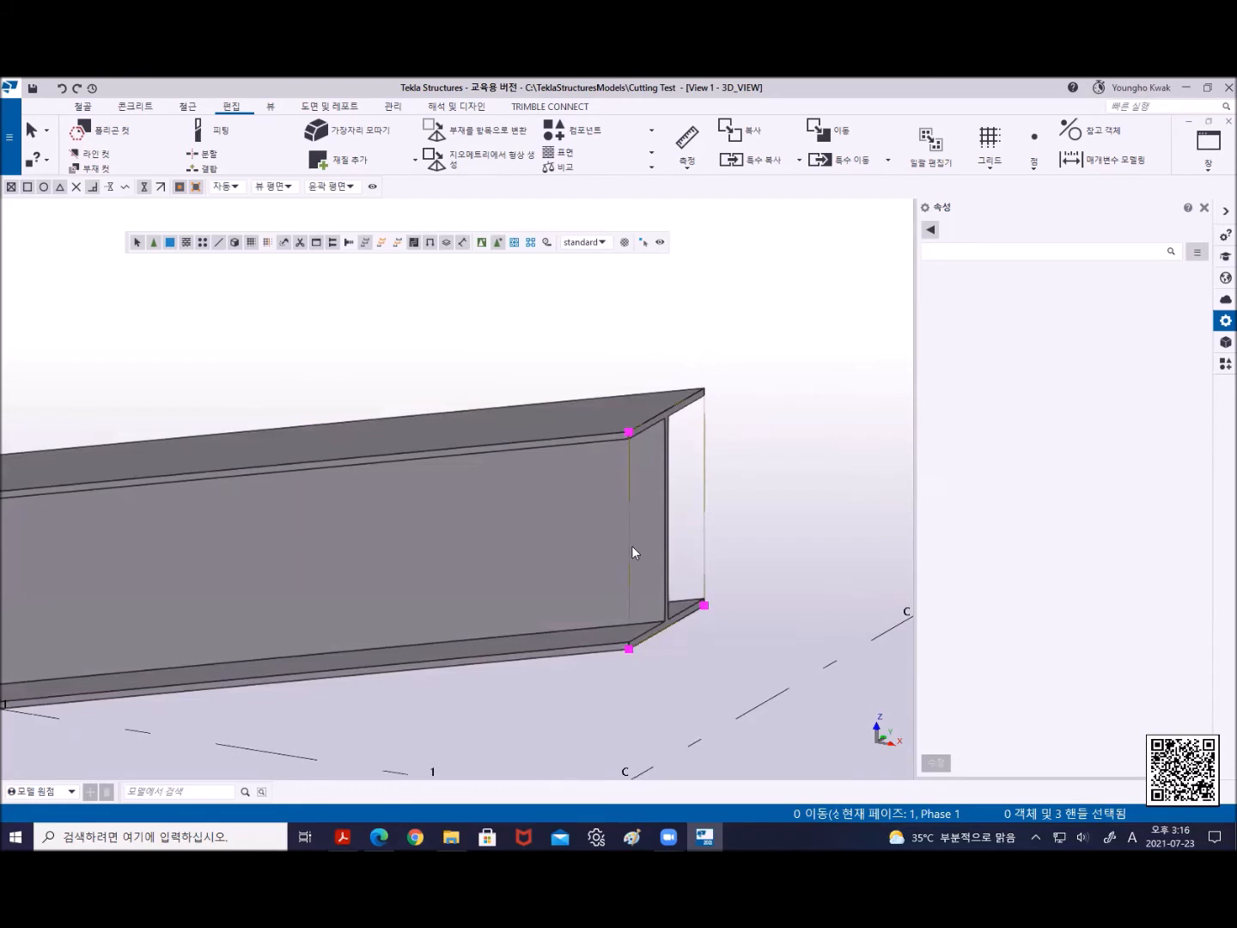
Move only the cutting plane's upper handle farther back along the diagonal beam's top flange to slope the end cut
left_click(636, 438)
left_click(630, 433)
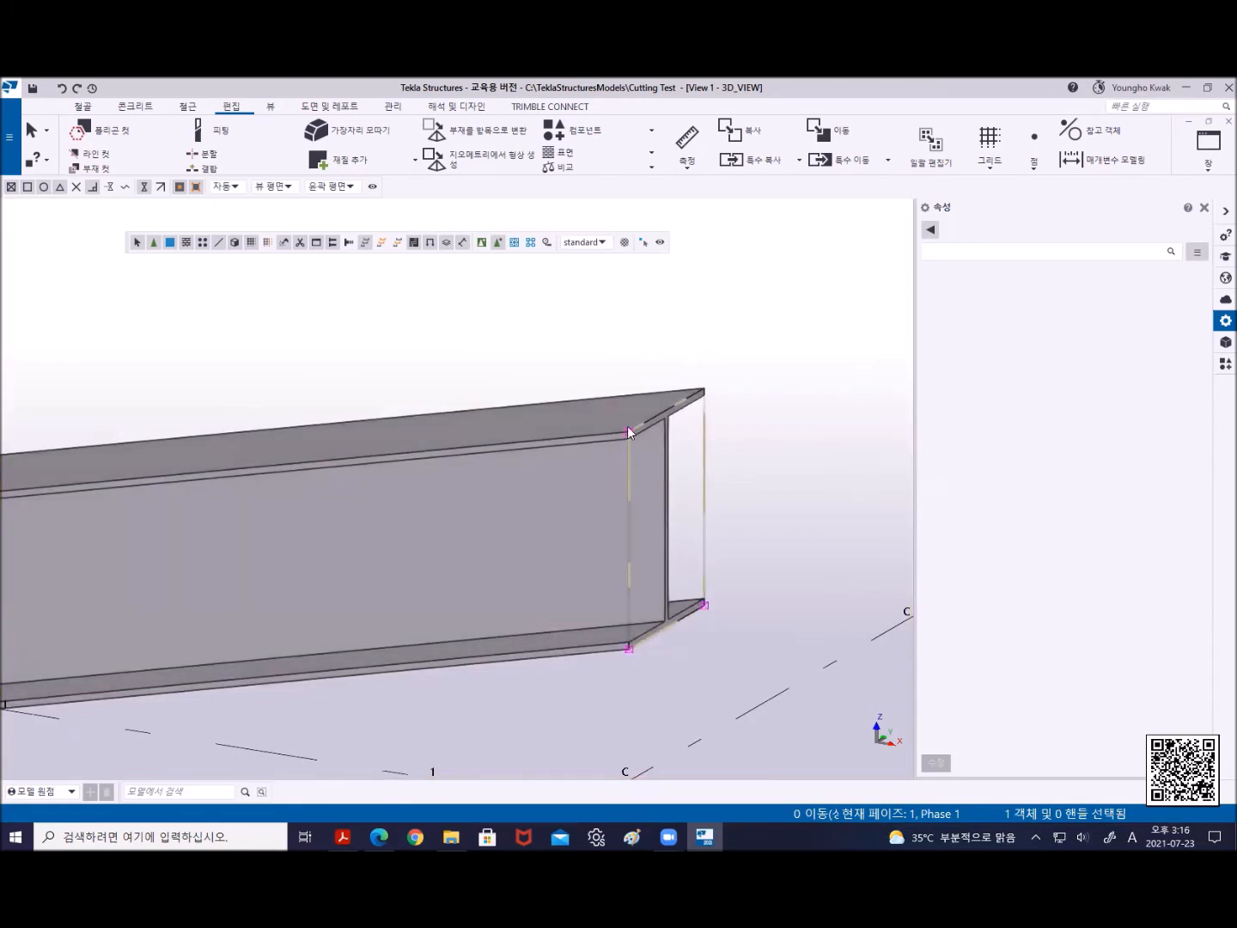
right_click(582, 315)
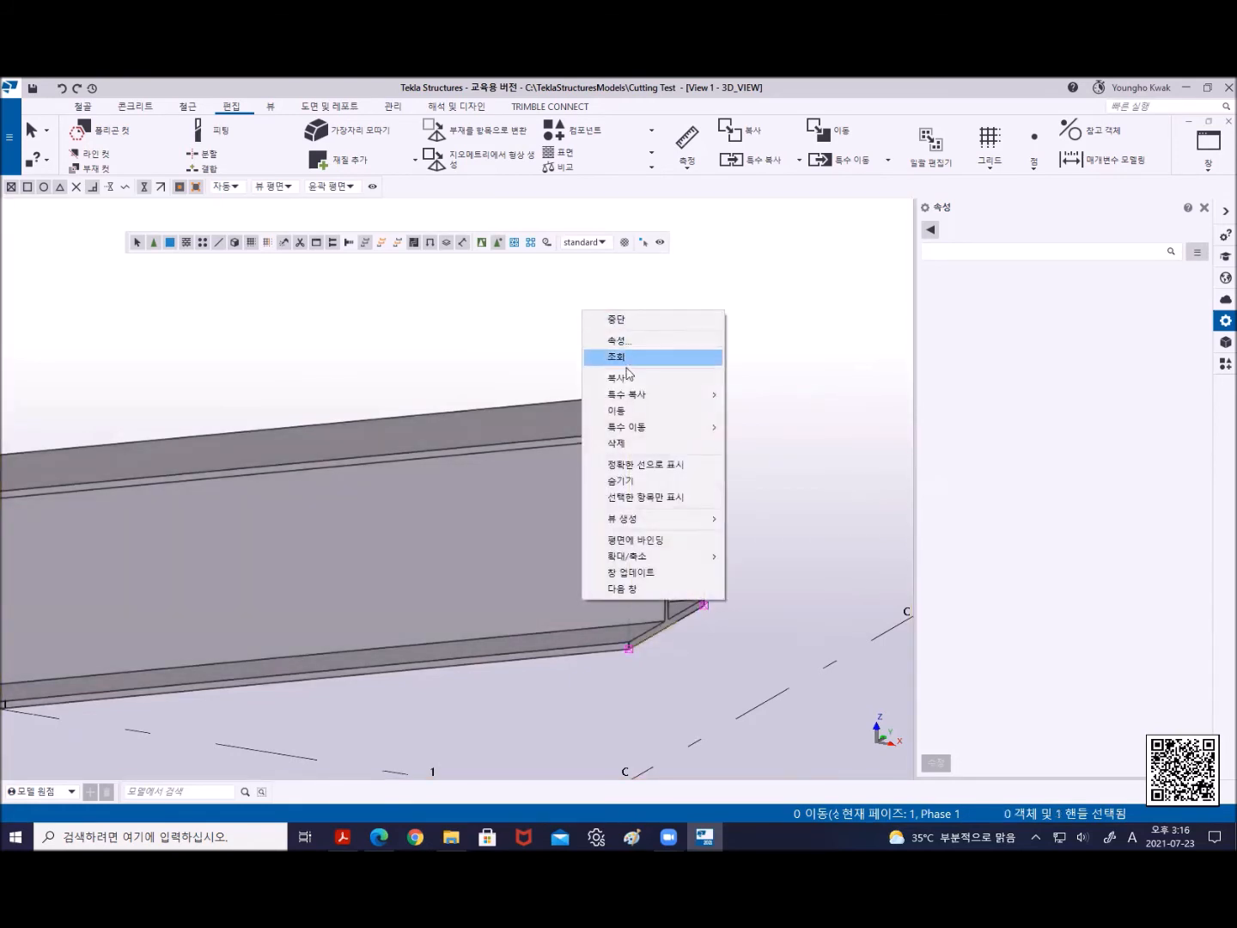
left_click(623, 409)
left_click(627, 437)
left_click(409, 452)
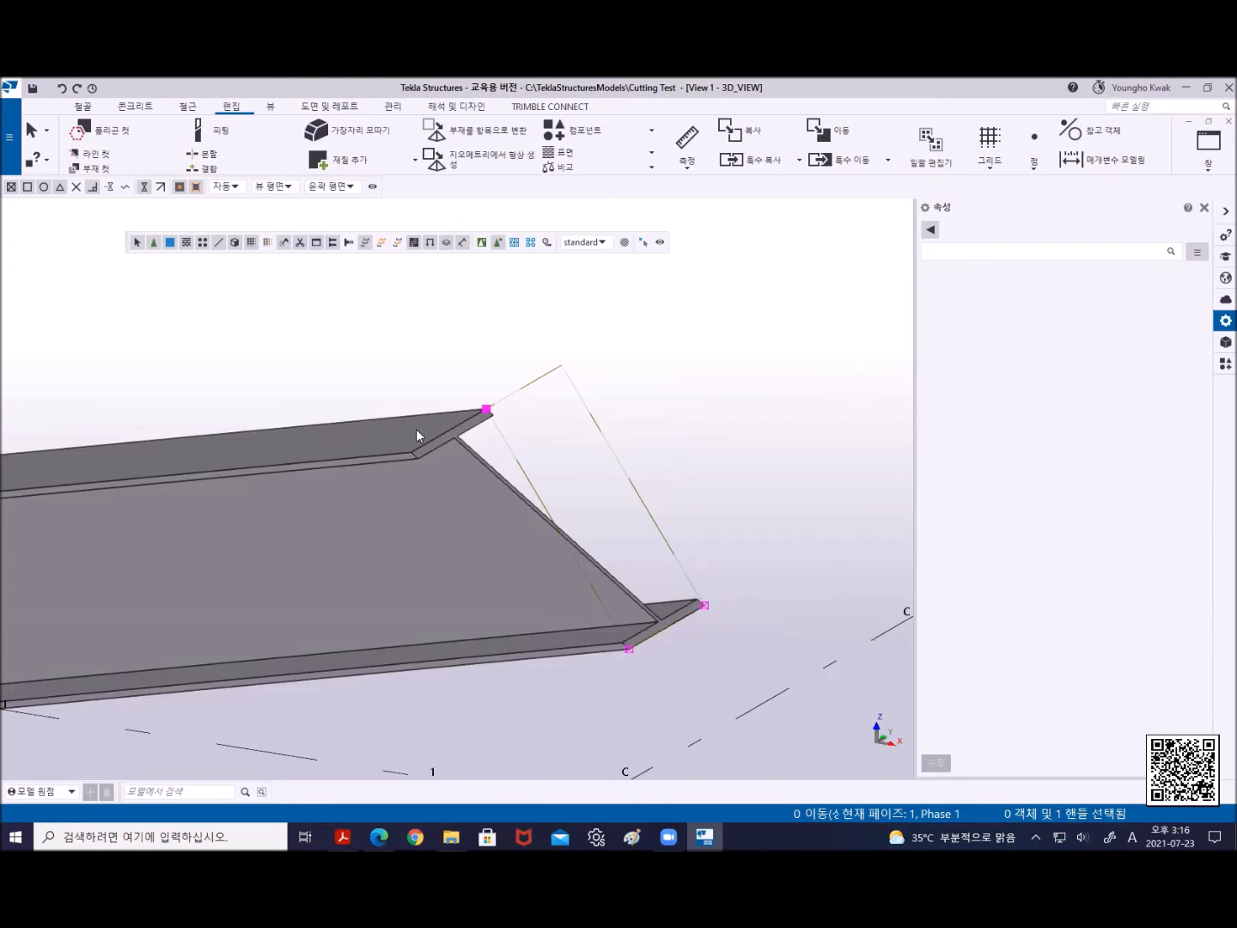
Move the cutting plane's two lower handles back along the bottom flange until the end cut slopes the opposite way
left_click(631, 654)
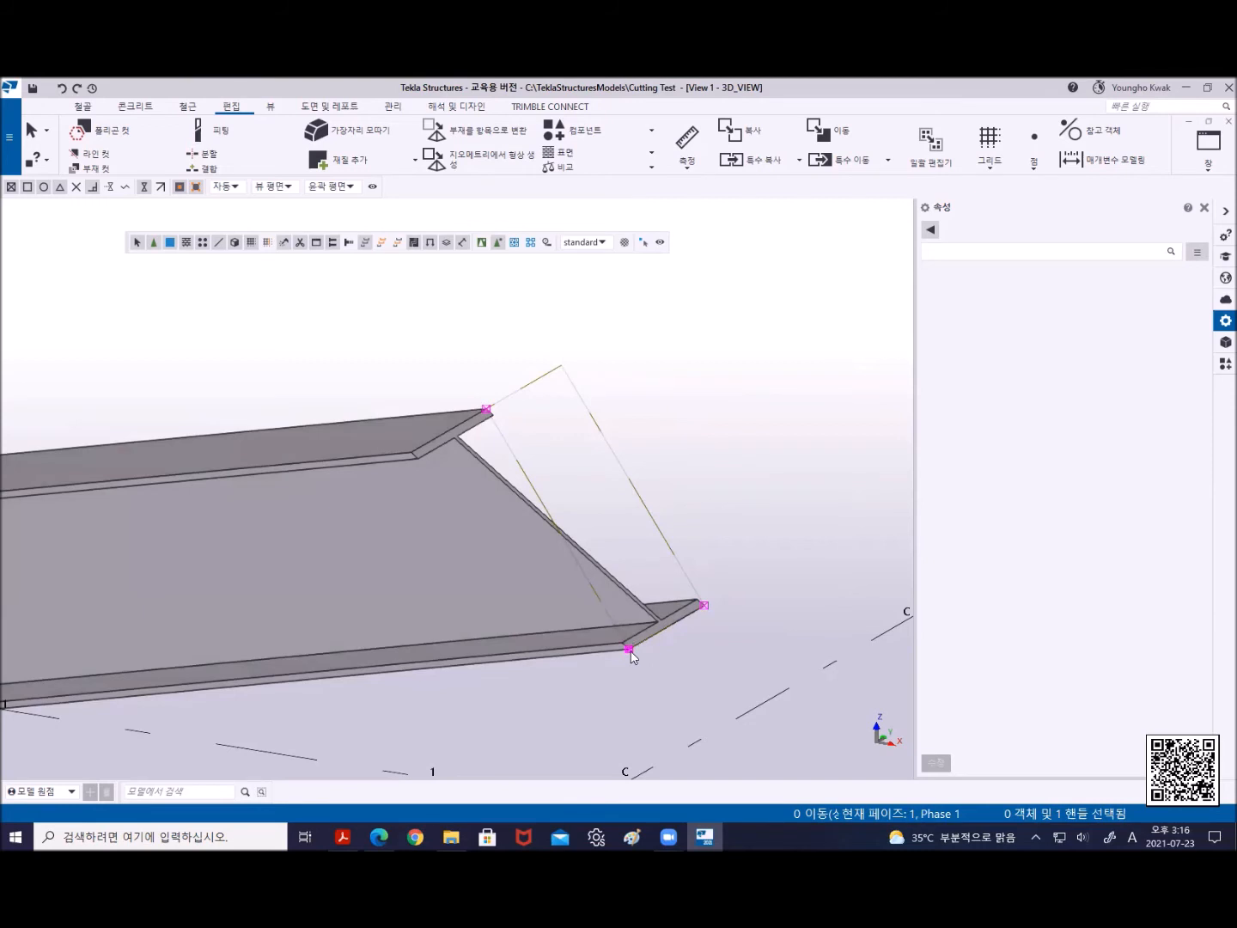
left_click(703, 605, "ctrl")
right_click(698, 440)
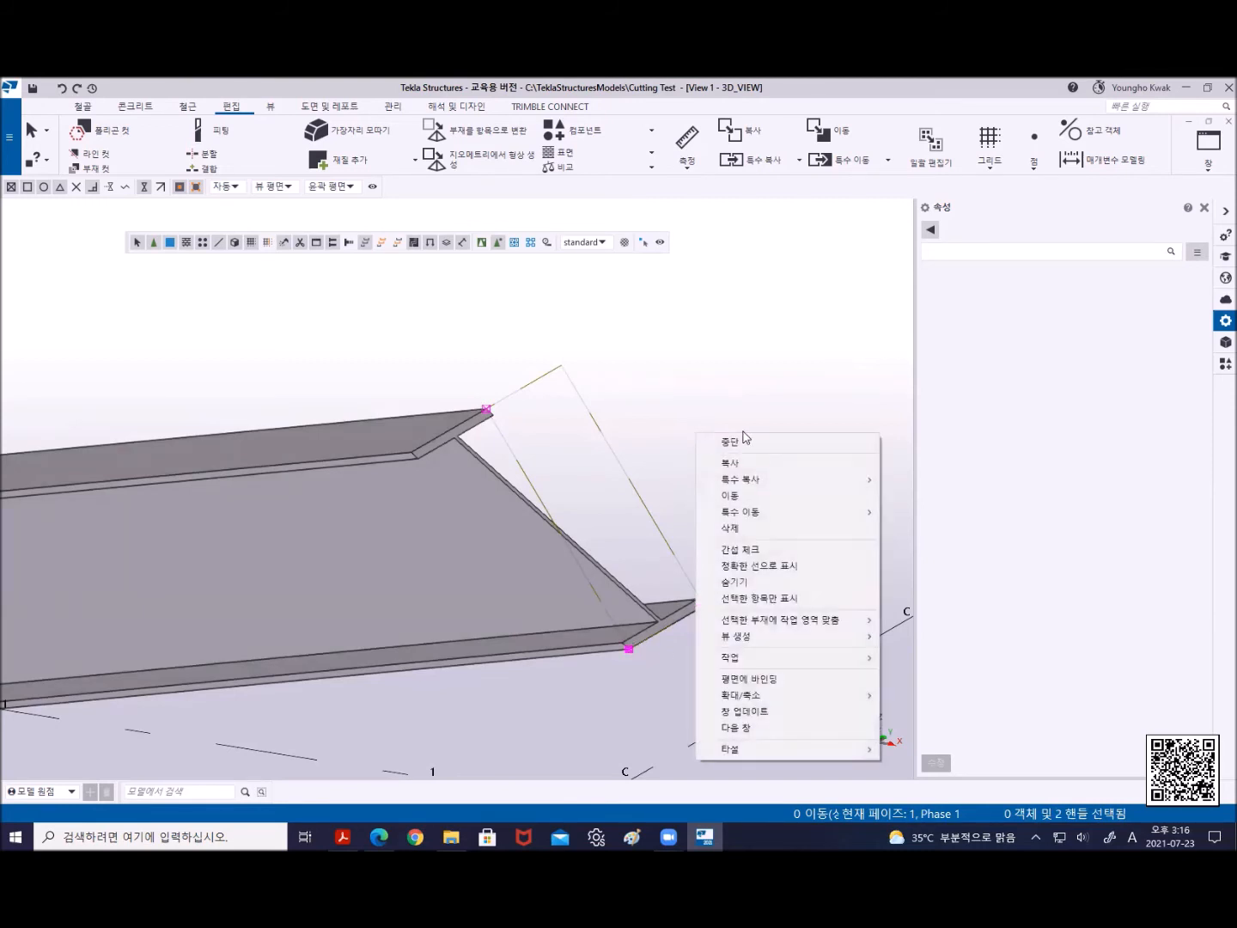
left_click(726, 498)
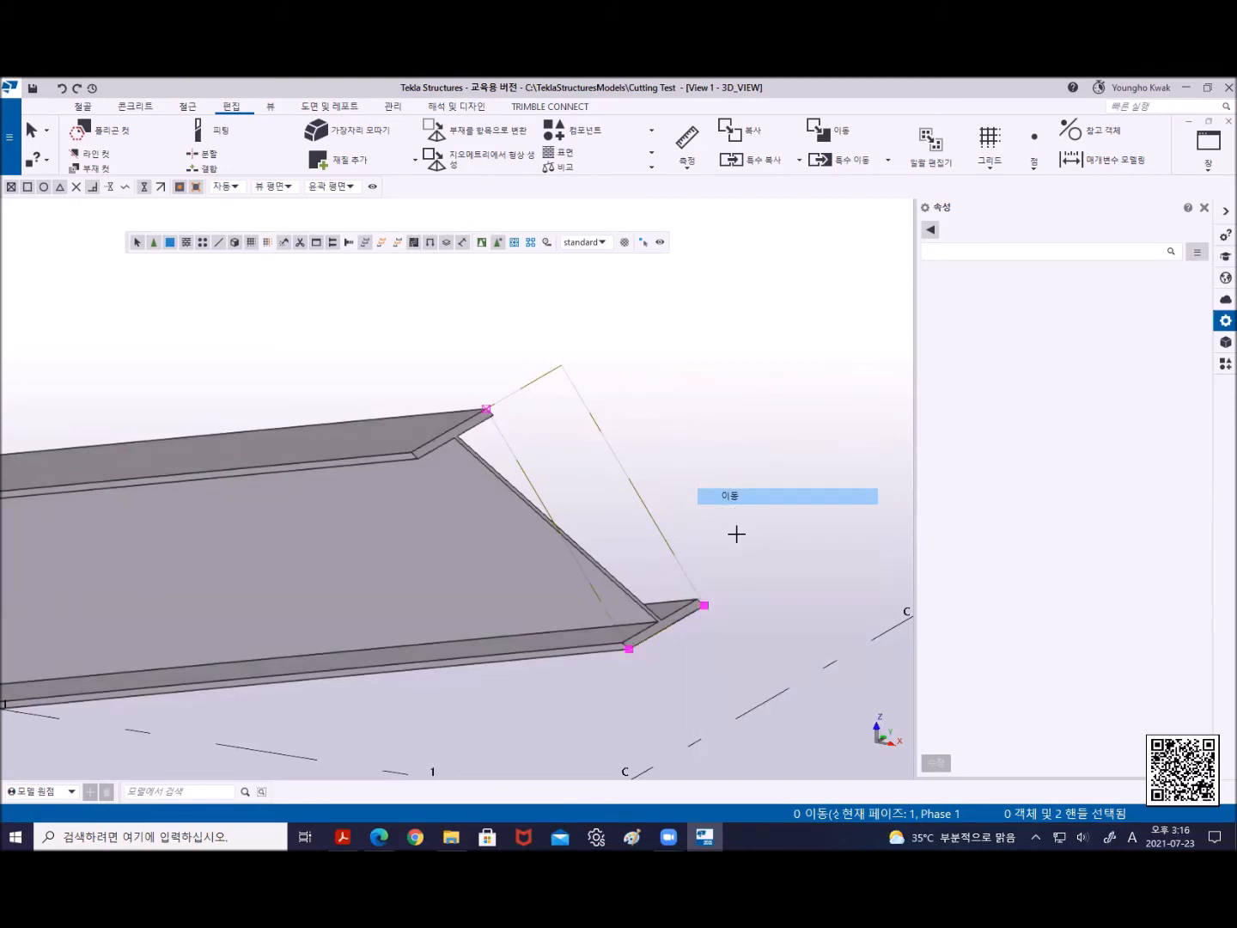
left_click(629, 646)
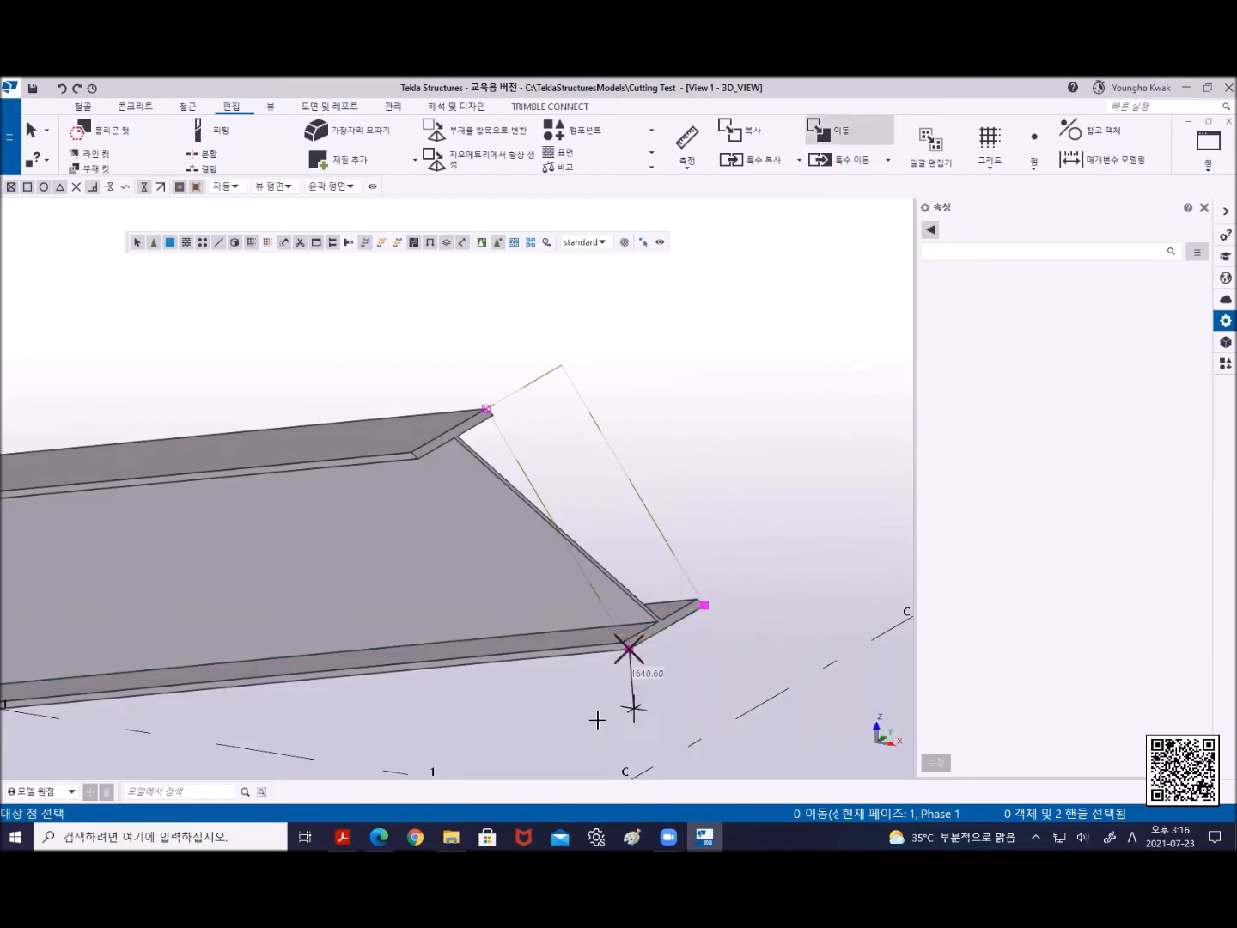
left_click(356, 674)
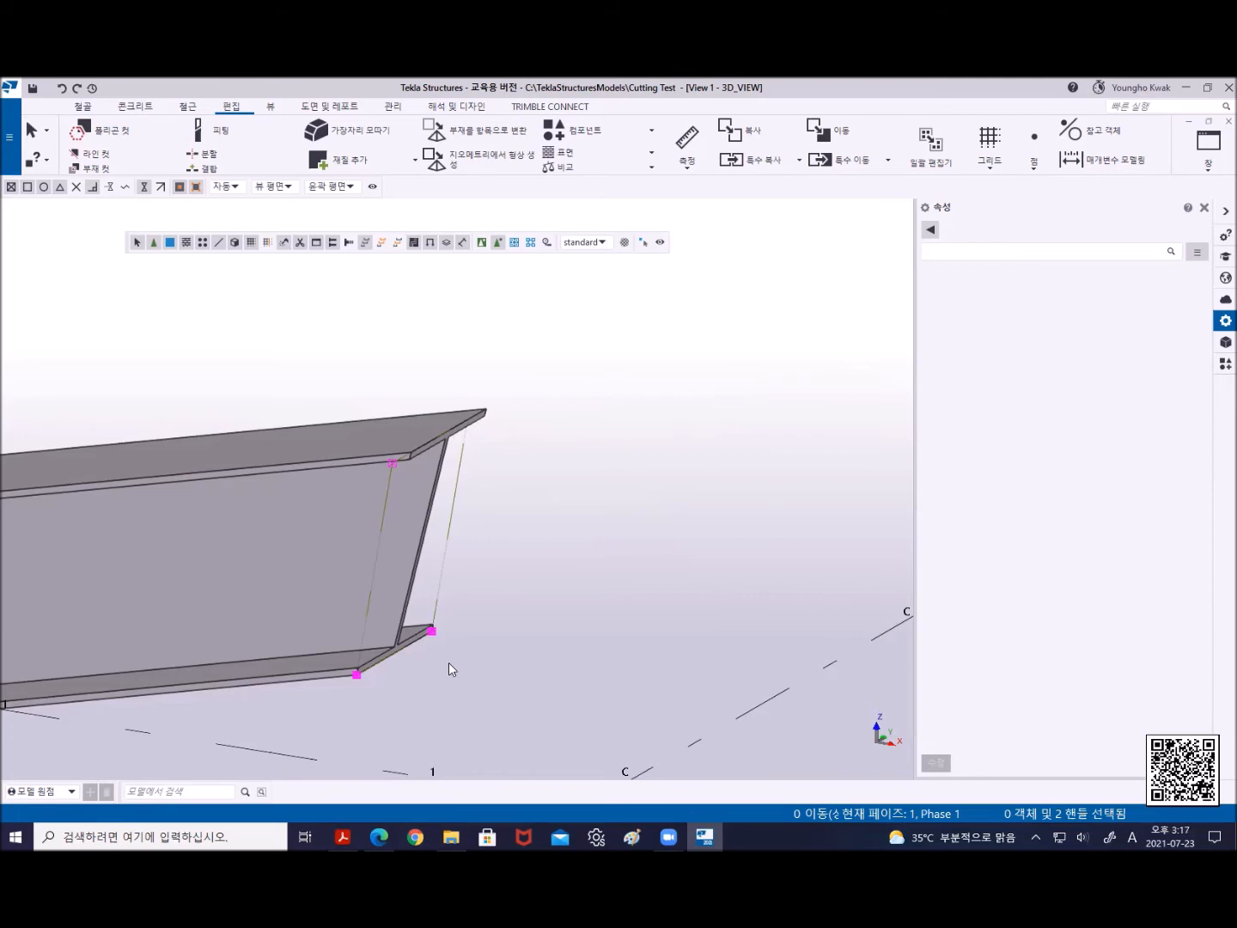
Turn off the model visibility of cuts and added material and of fittings in the 3D view's display settings, and apply it
left_click(637, 466)
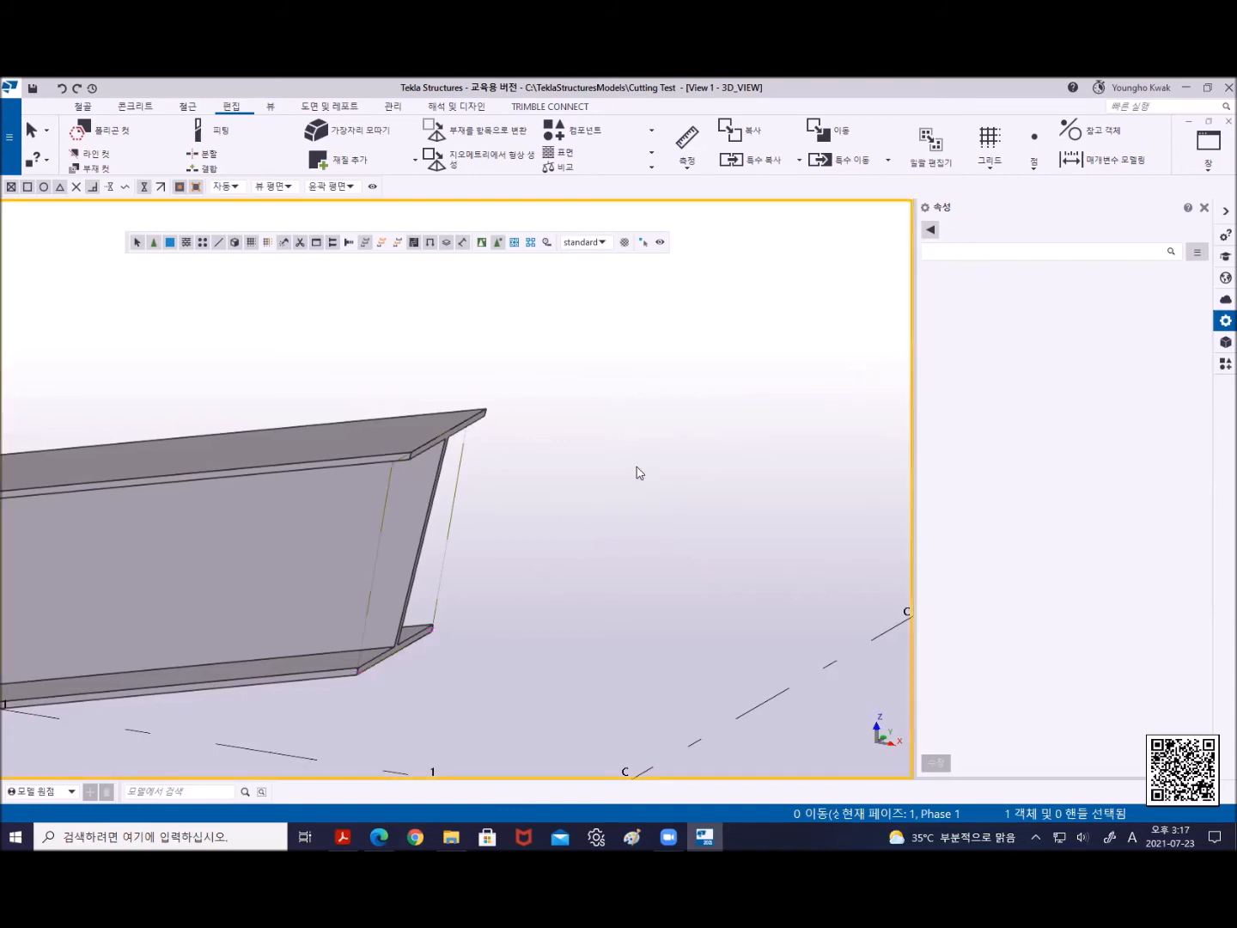
double_click(566, 364)
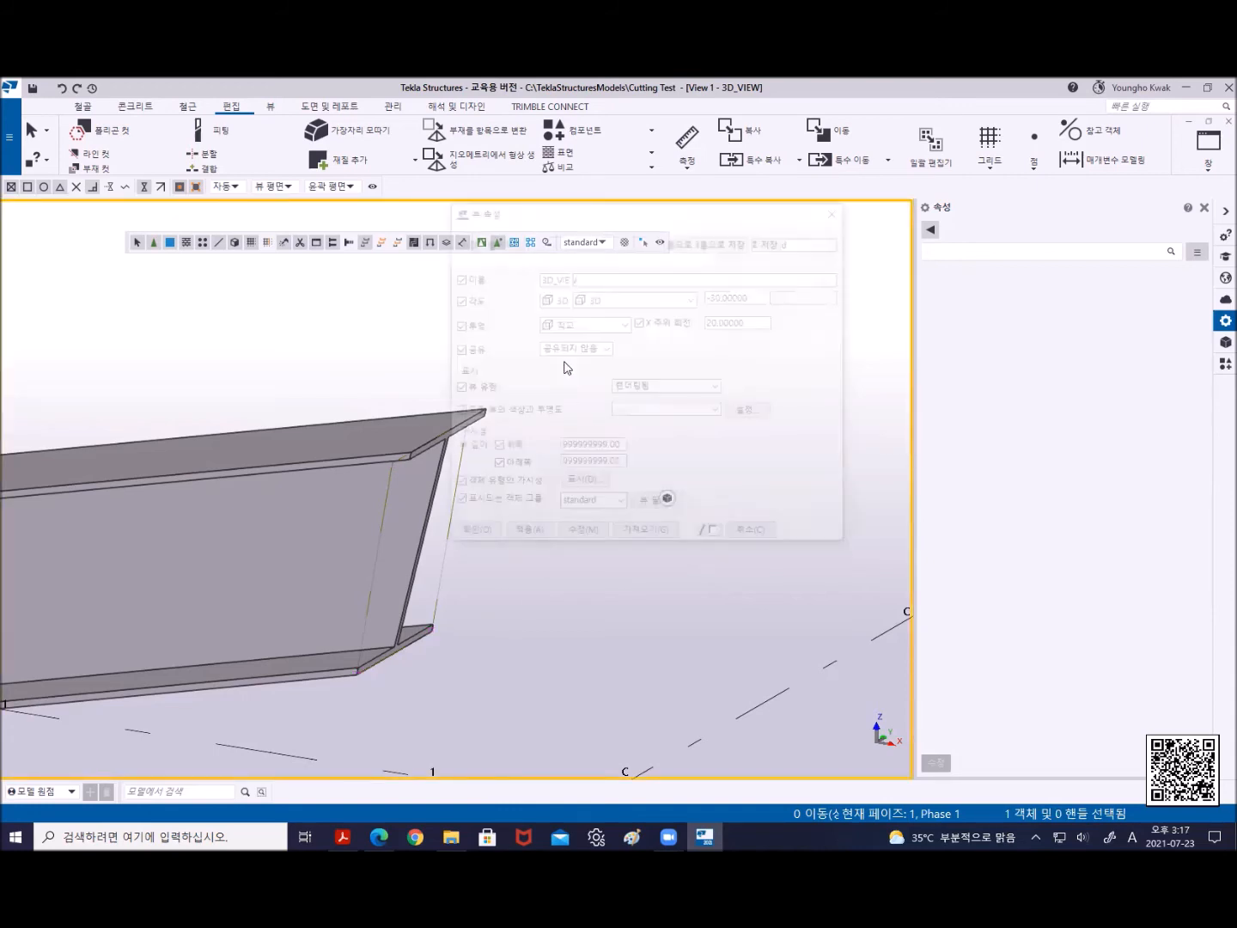
left_click(575, 414)
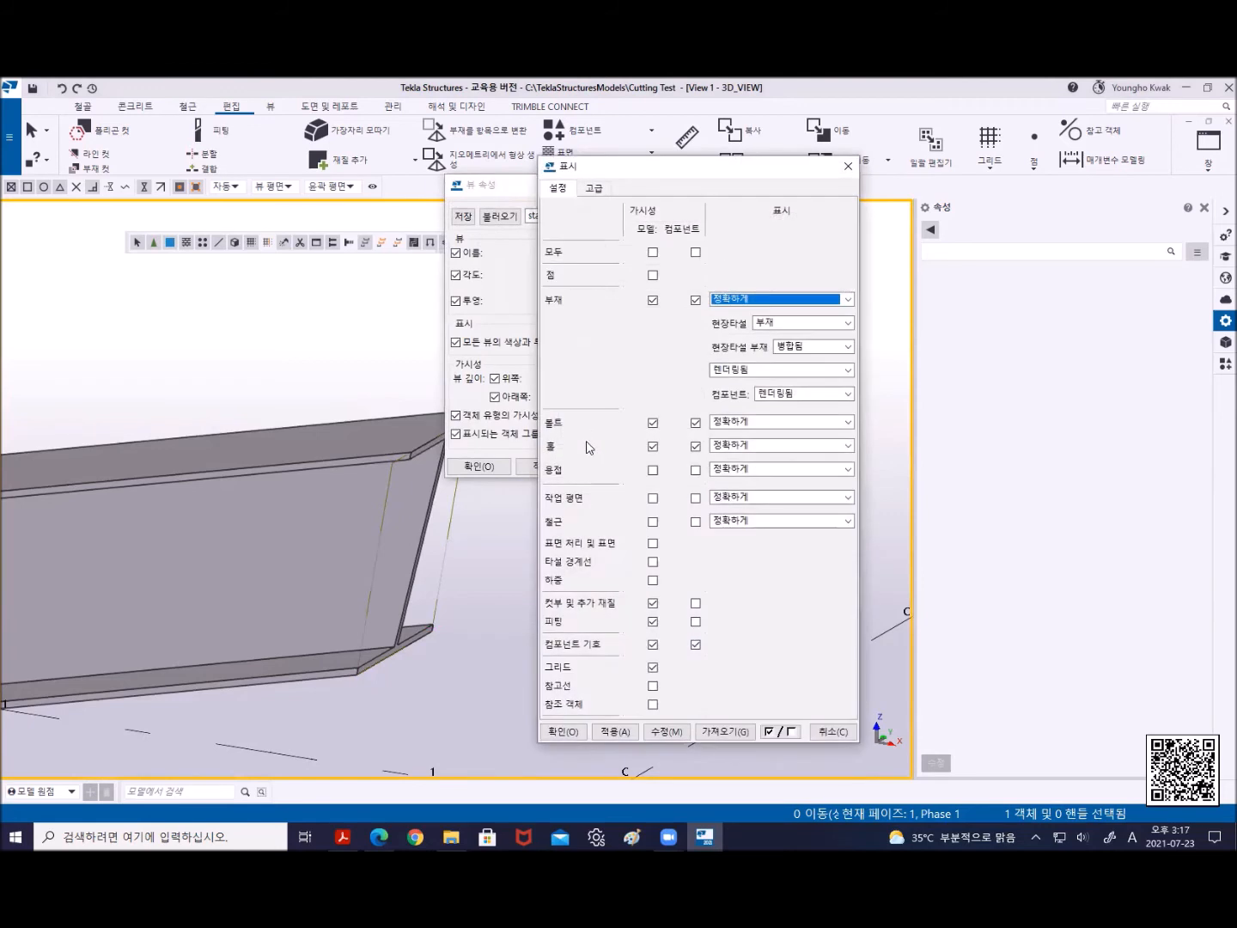
left_click(652, 604)
left_click(653, 622)
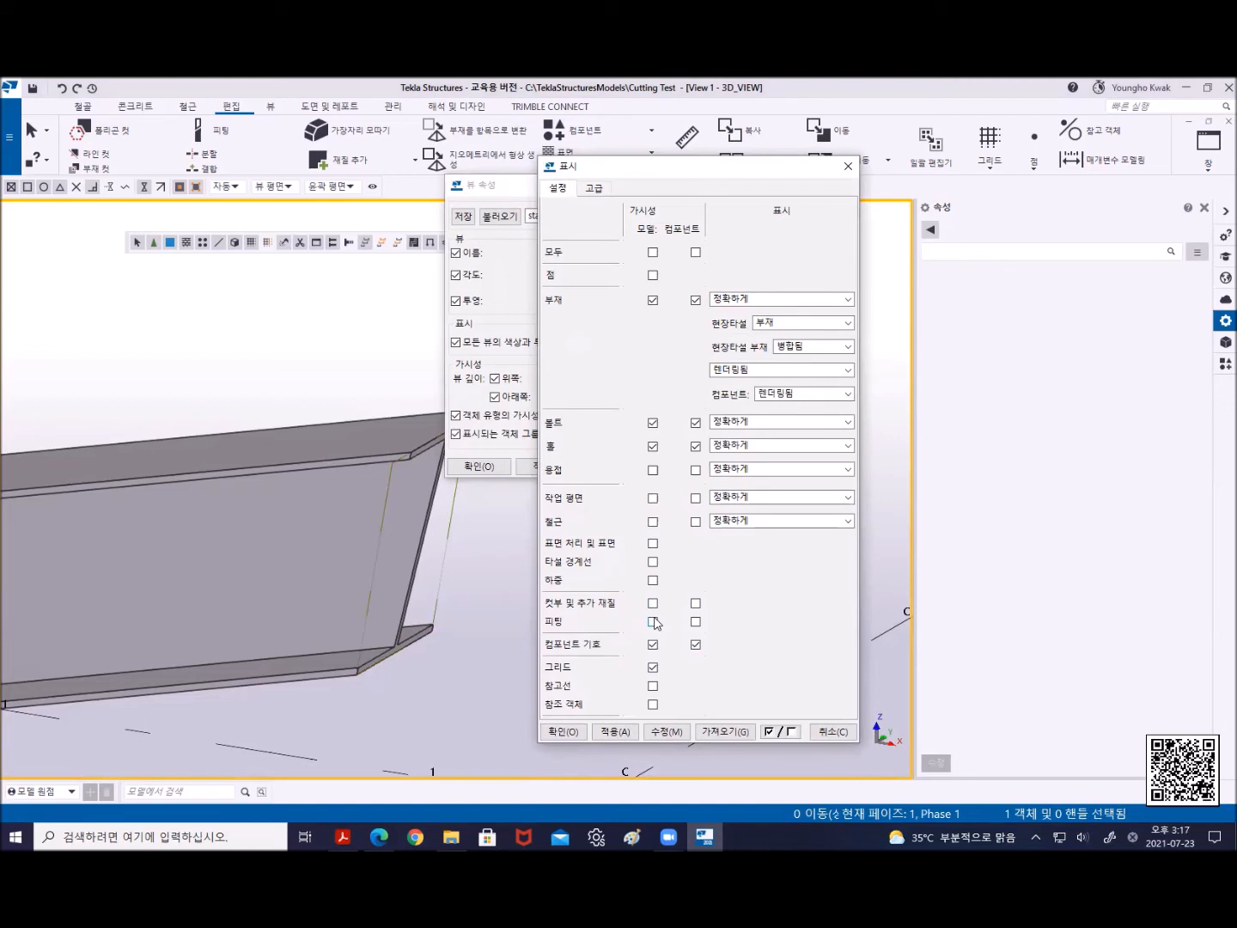
left_click(668, 731)
Turn the model visibility of fittings and of cuts and added material back on for the view and close its properties
left_click(653, 621)
left_click(653, 603)
left_click(669, 731)
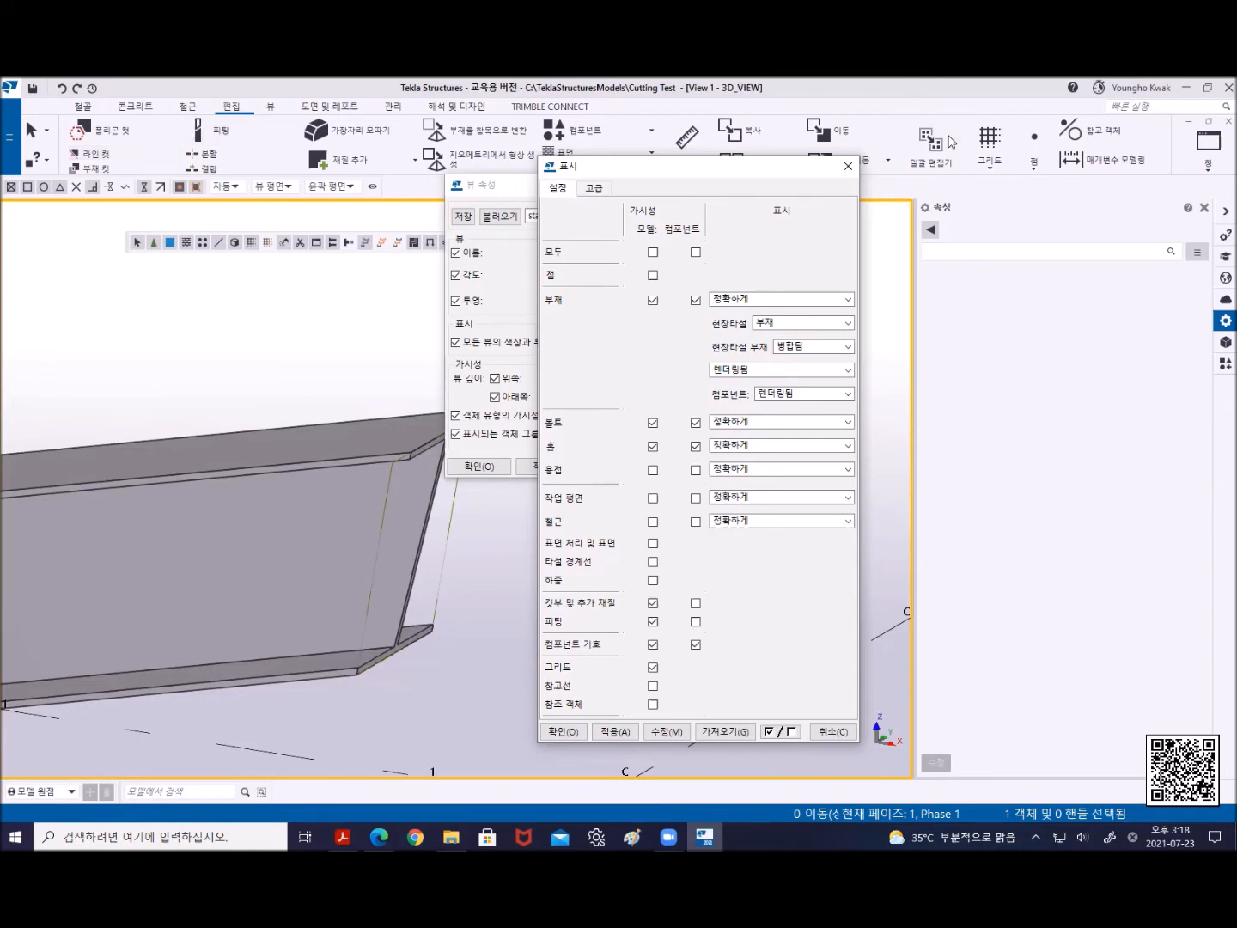
left_click(848, 165)
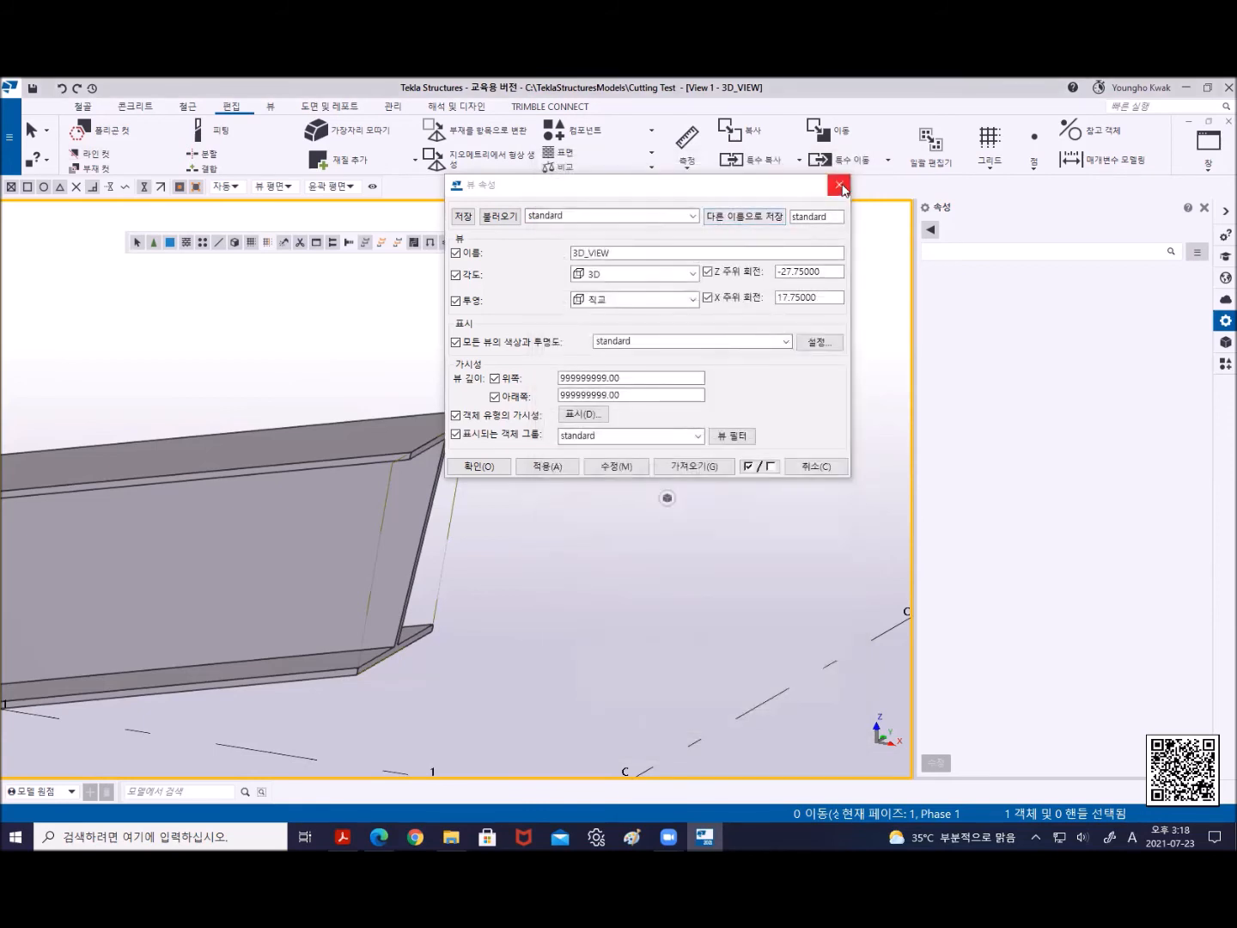
left_click(838, 185)
Switch the view to plan and frame the vertical beam's upper end near grid intersection C-2
middle_click_drag(536, 523, 698, 480)
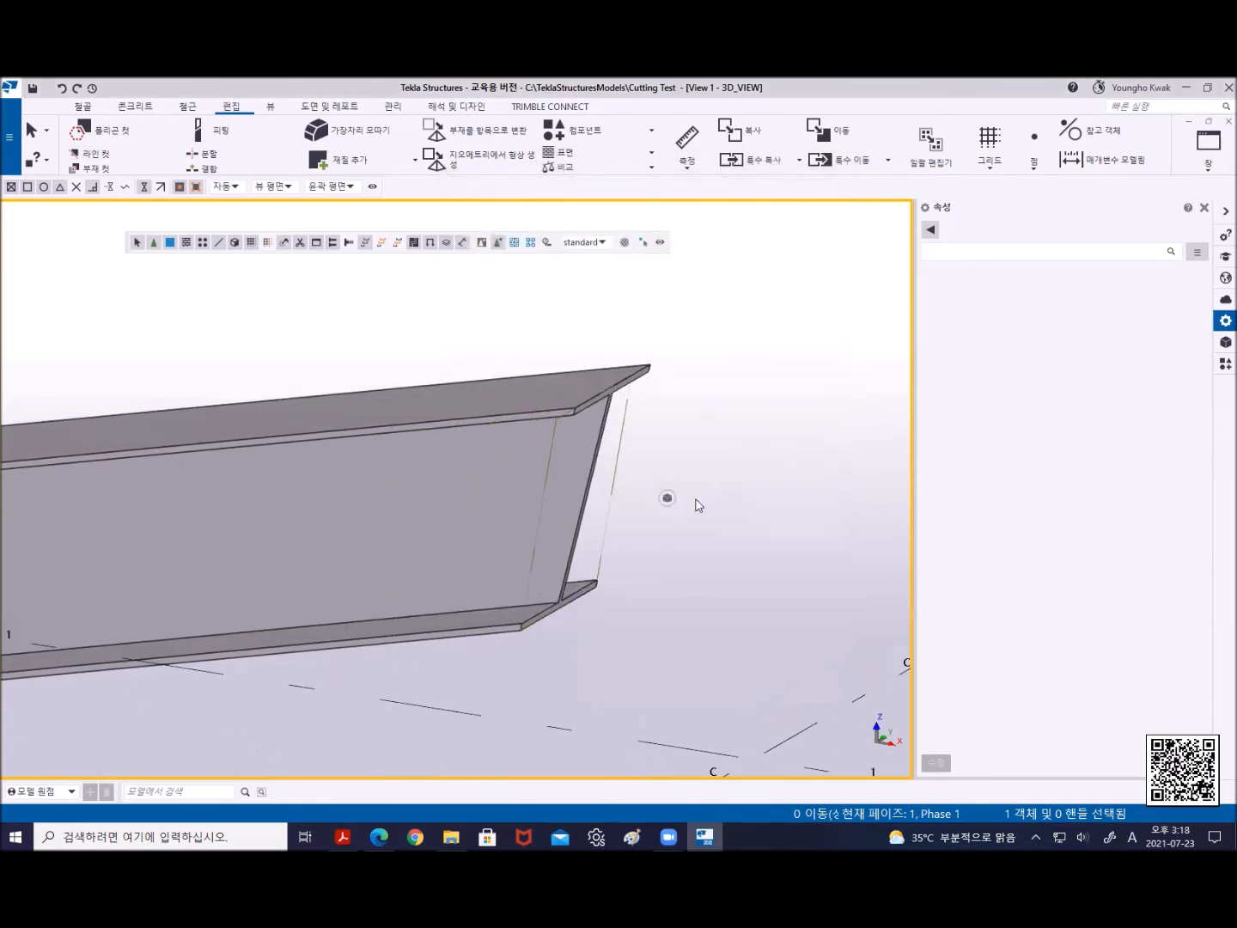
key("ctrl+p")
scroll(520, 725, "up", 3)
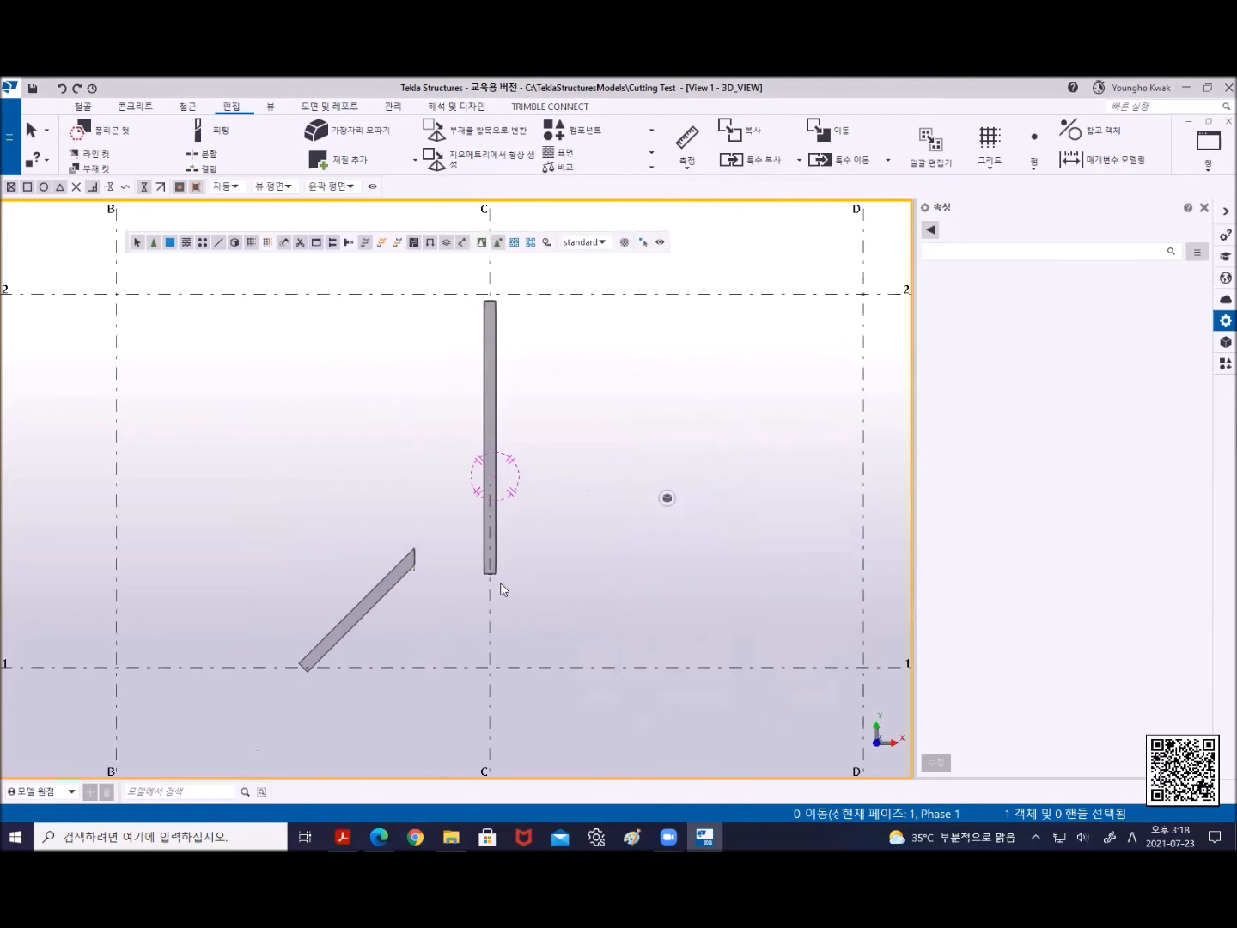
middle_click_drag(498, 581, 491, 677)
scroll(485, 539, "up", 3)
scroll(493, 547, "down", 3)
middle_click_drag(494, 550, 486, 641)
scroll(482, 618, "up", 3)
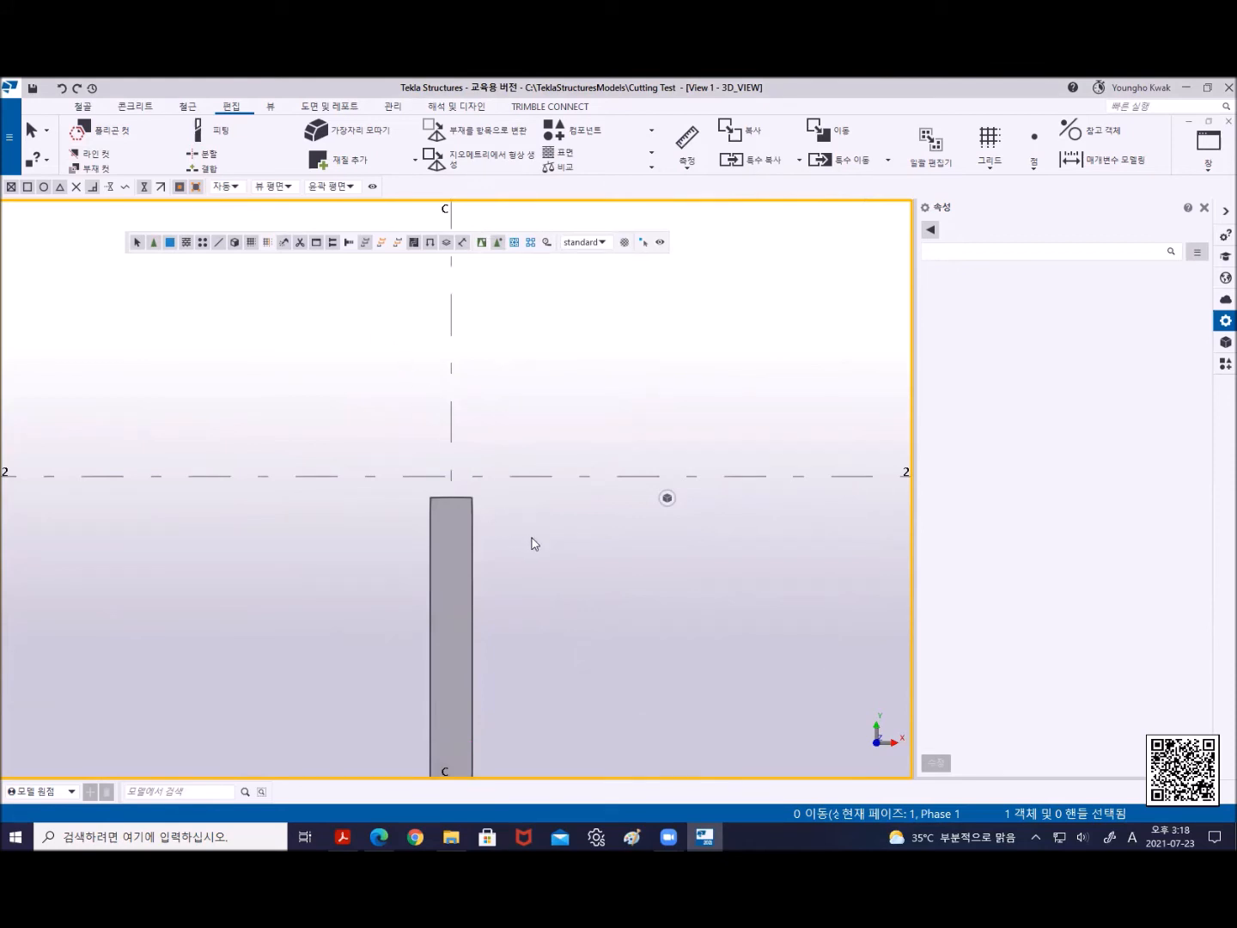
left_click(93, 152)
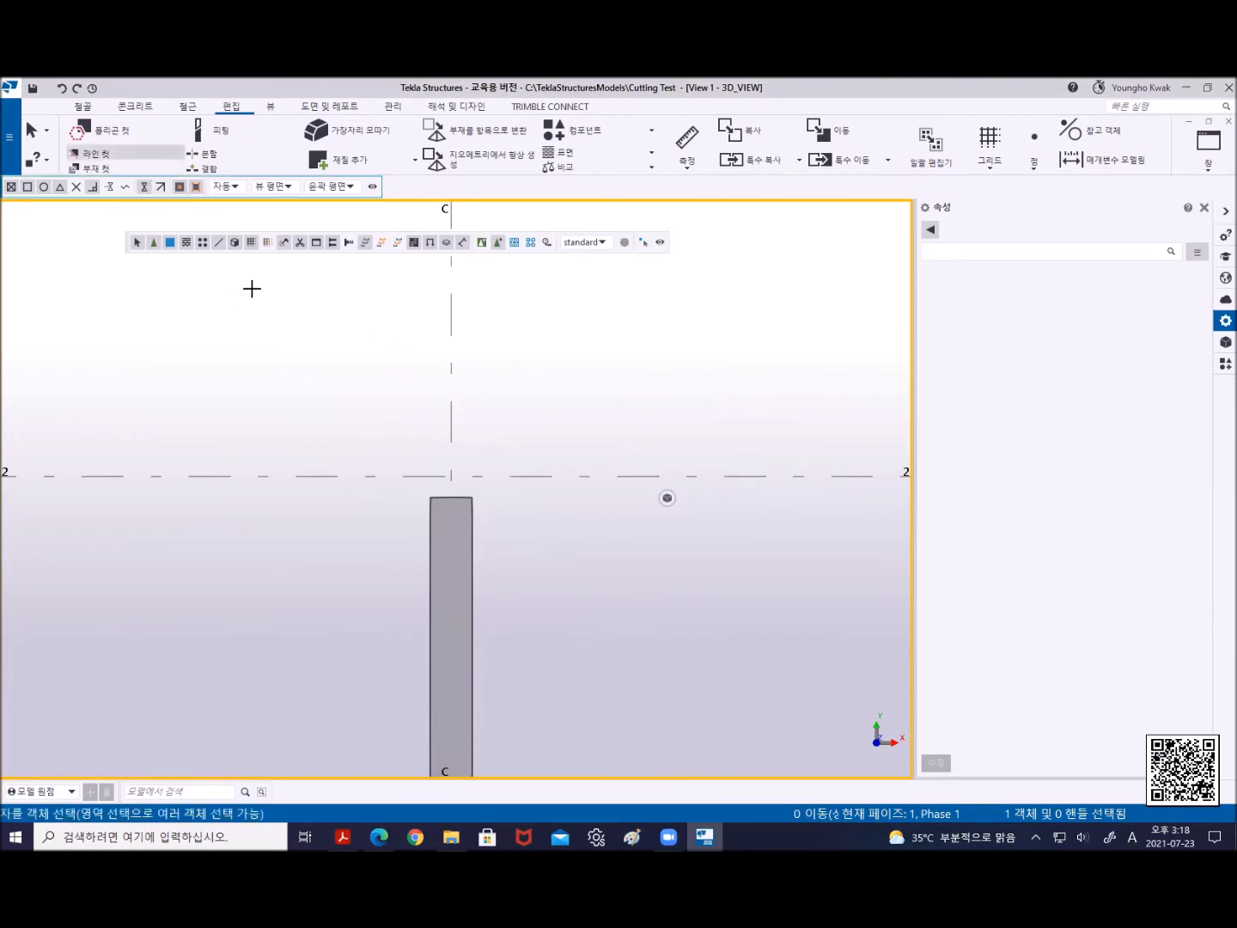
left_click(426, 533)
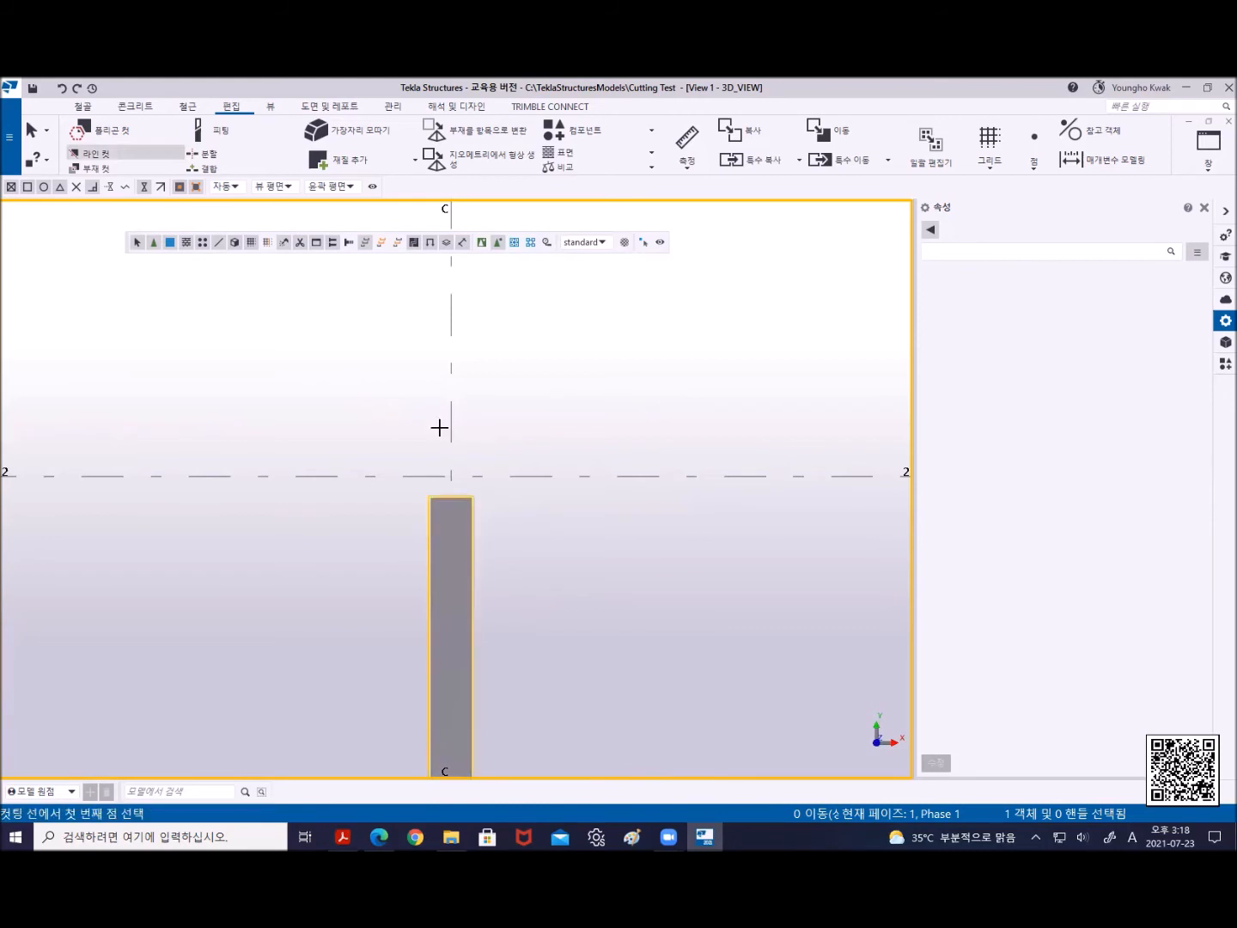
left_click(451, 347)
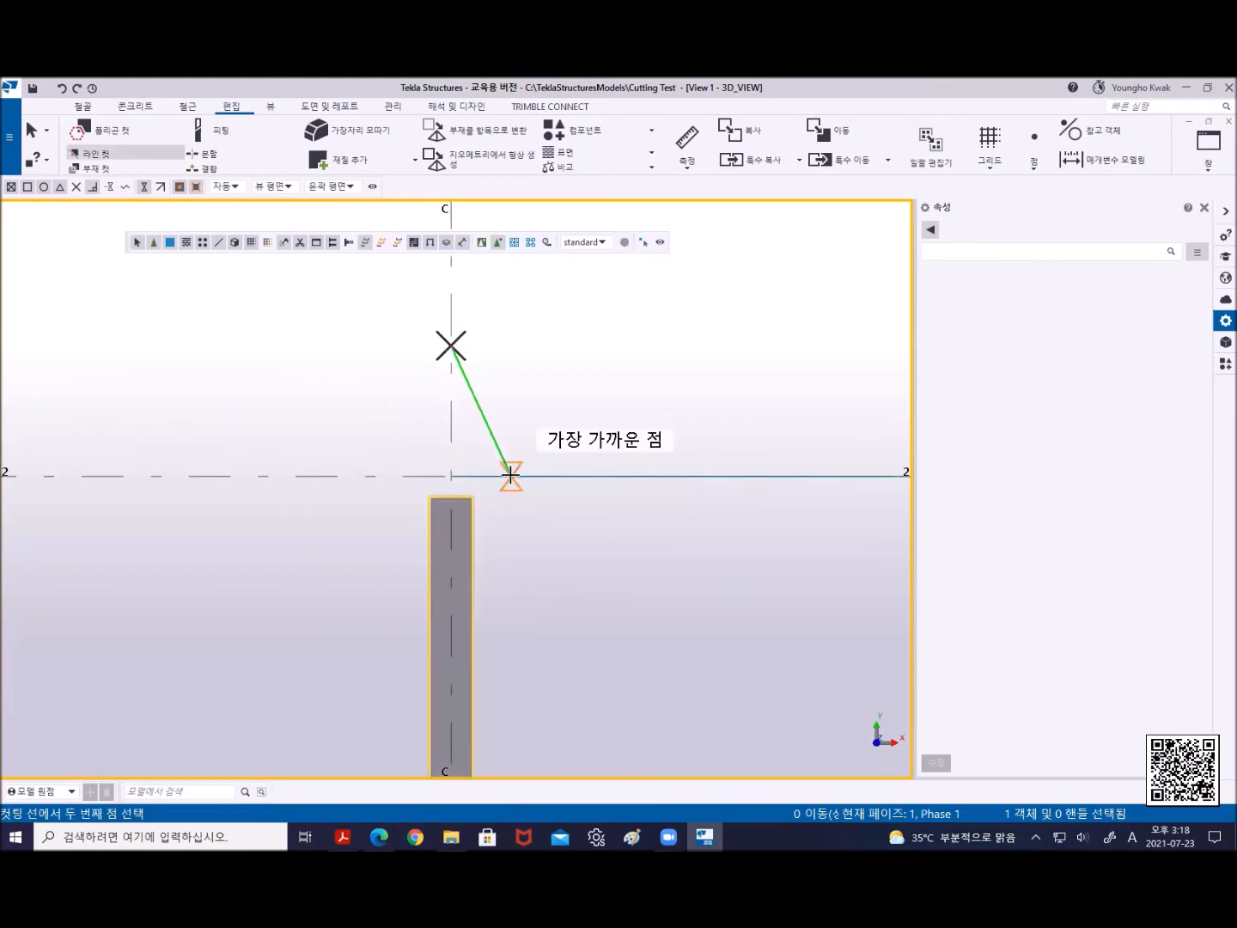
left_click(510, 474)
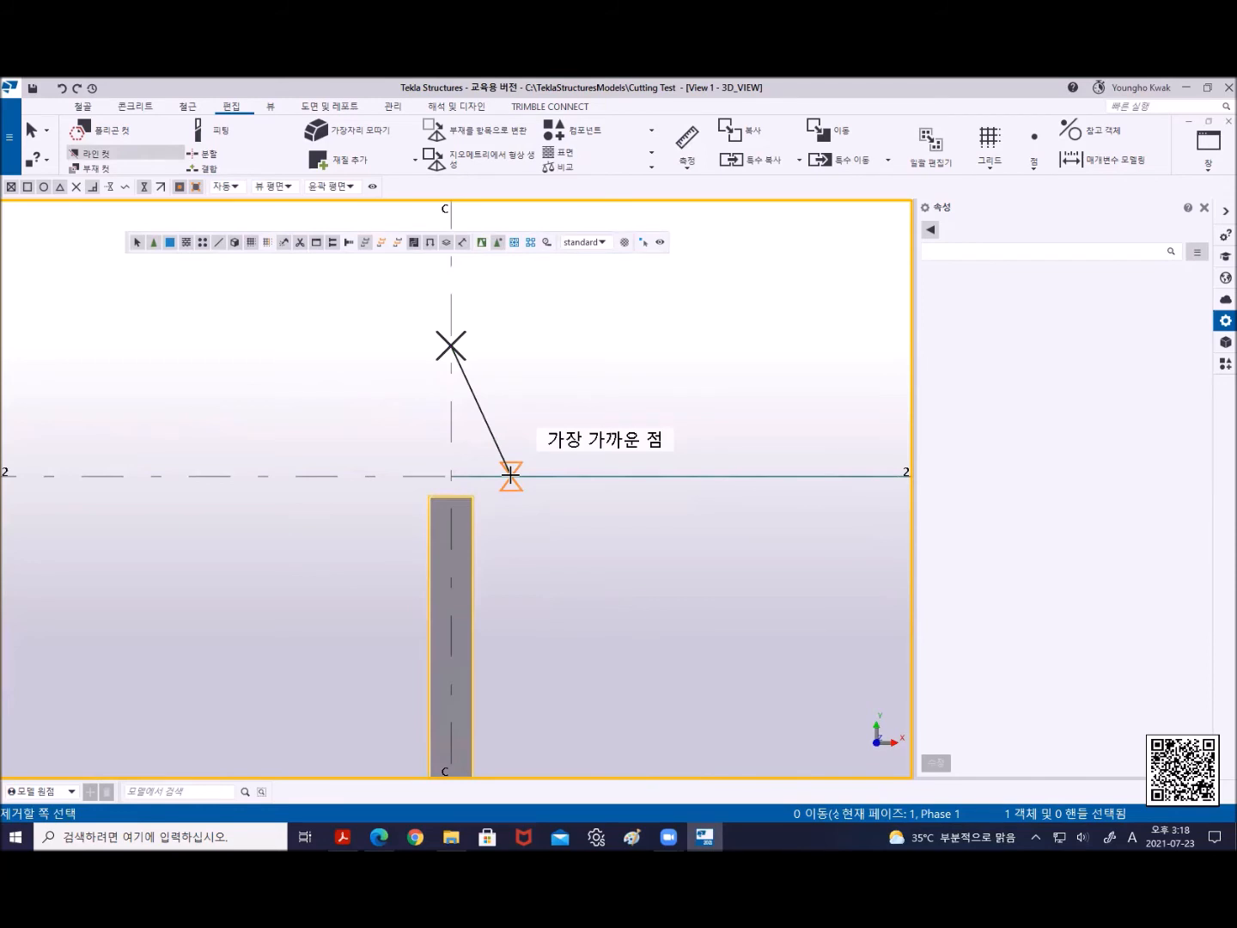
right_click(265, 300)
left_click(311, 309)
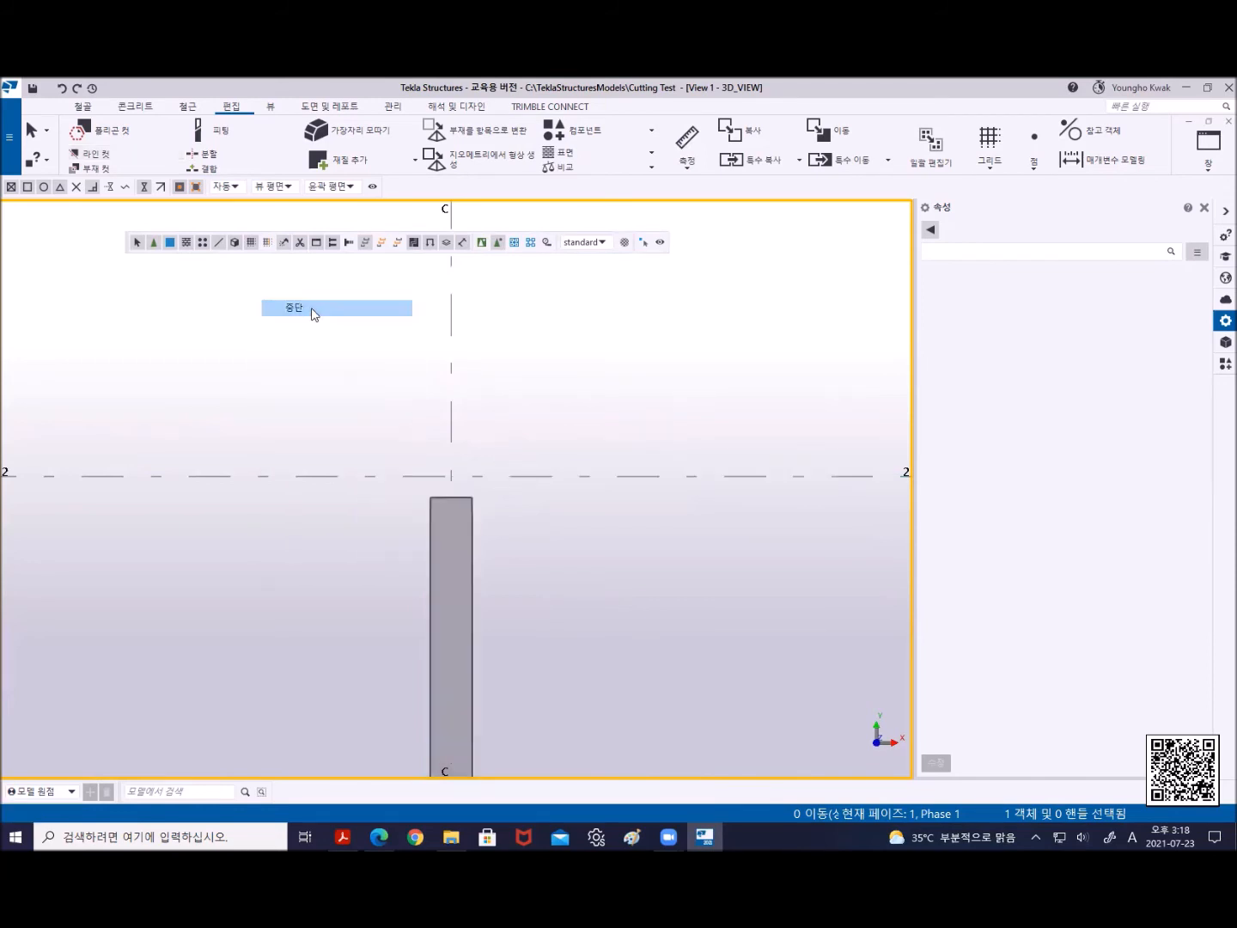
Extend the vertical beam with a sloped fitting from grid line C above grid 2 to a point on grid 2 just right of the beam
left_click(222, 135)
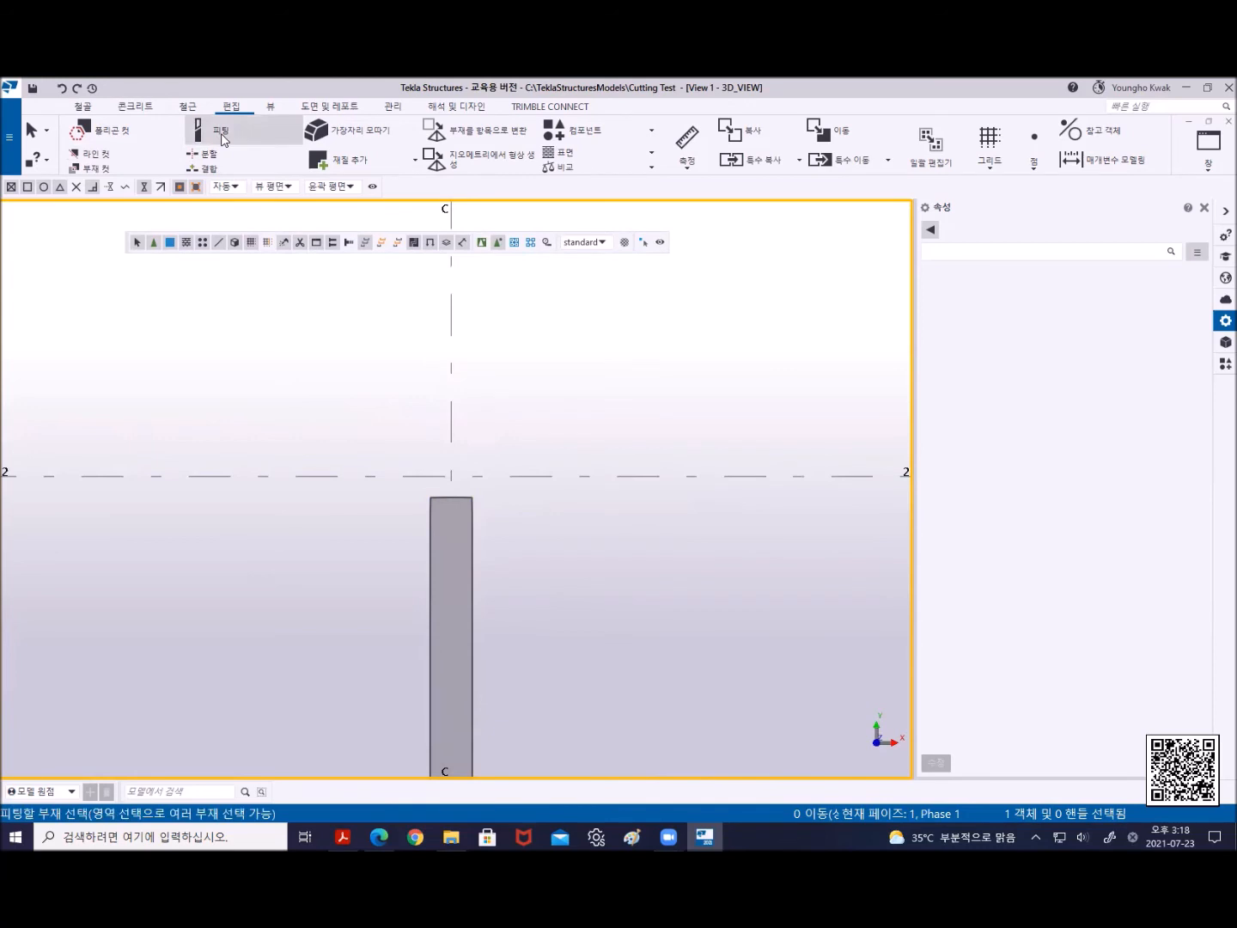
left_click(472, 521)
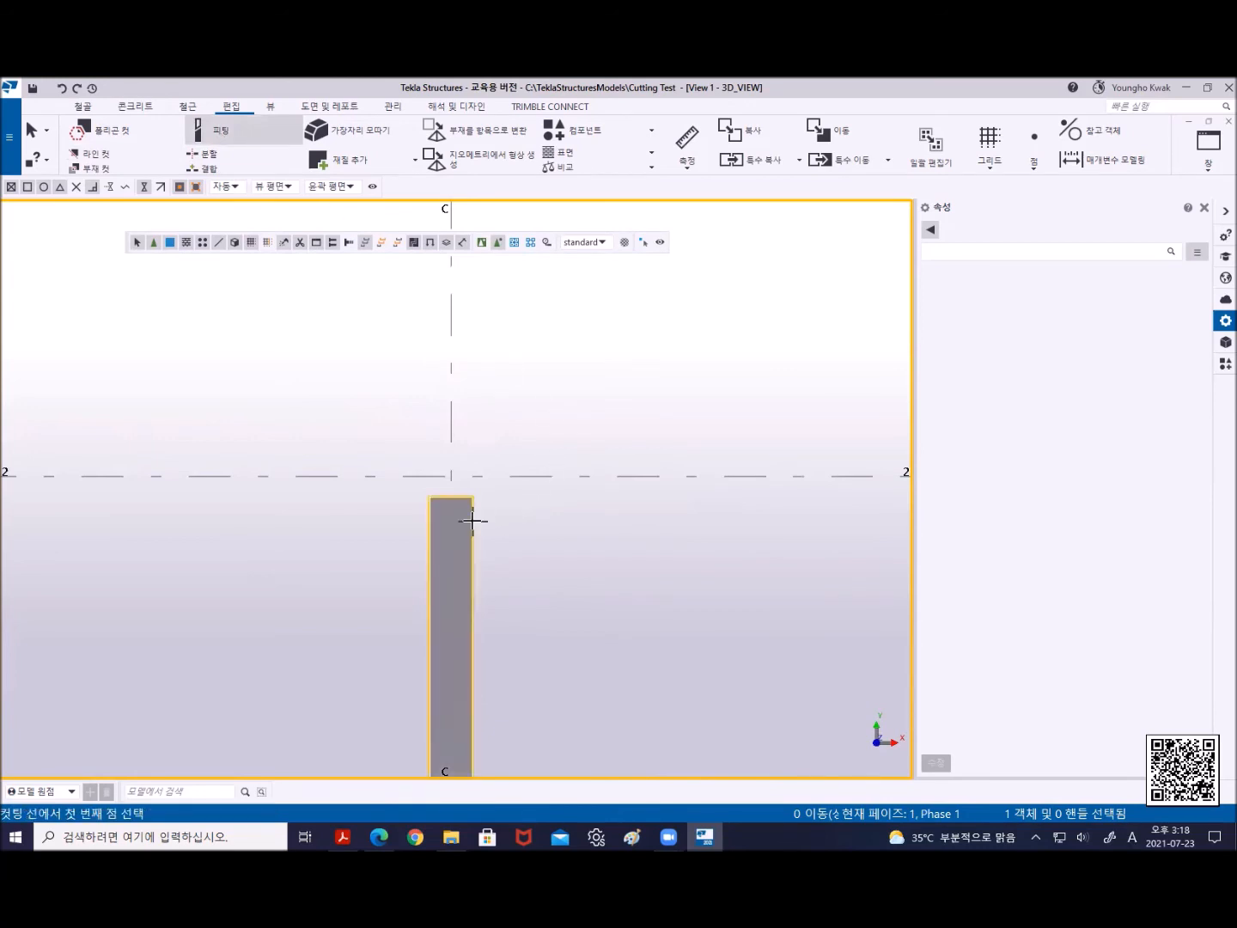
left_click(451, 328)
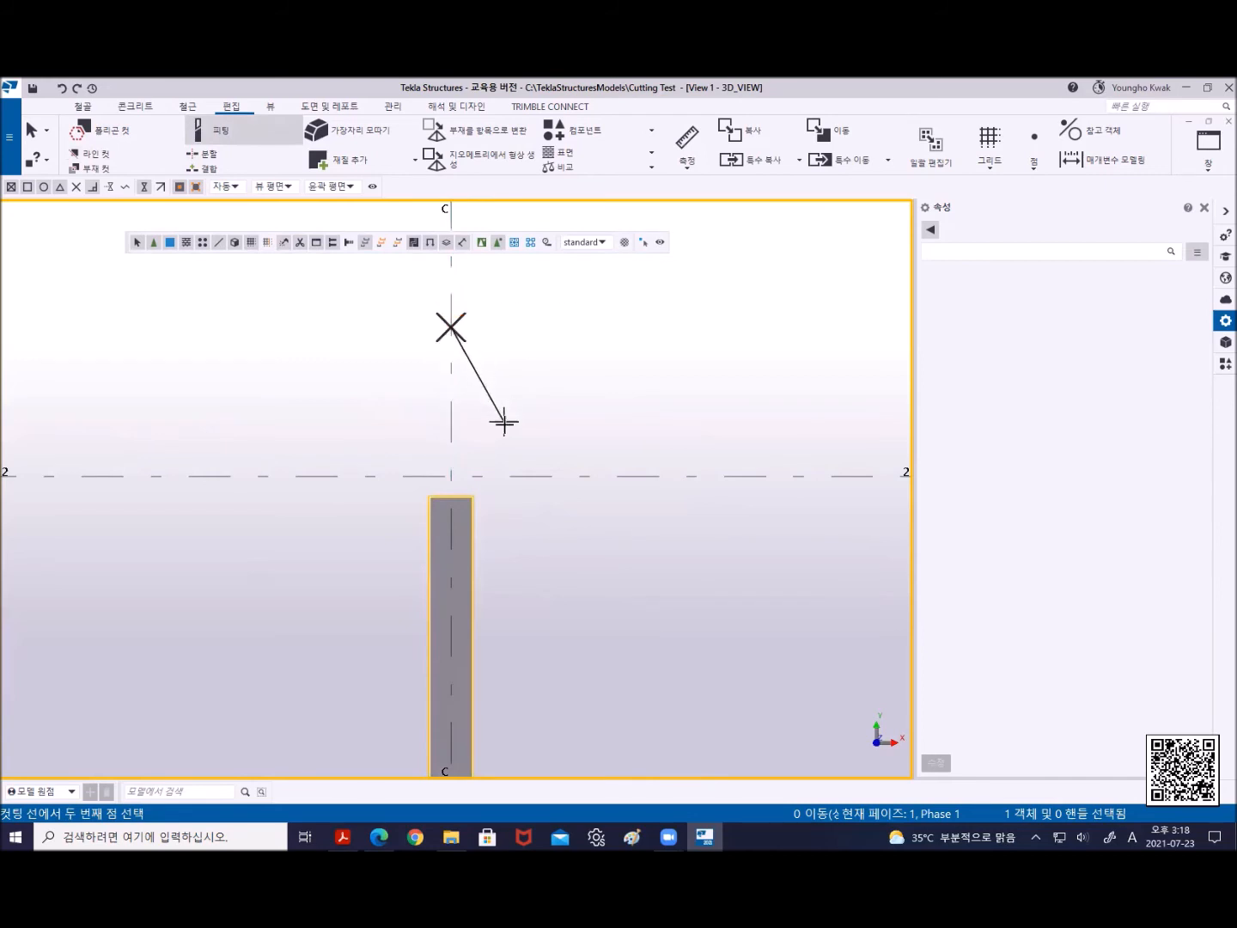
left_click(508, 475)
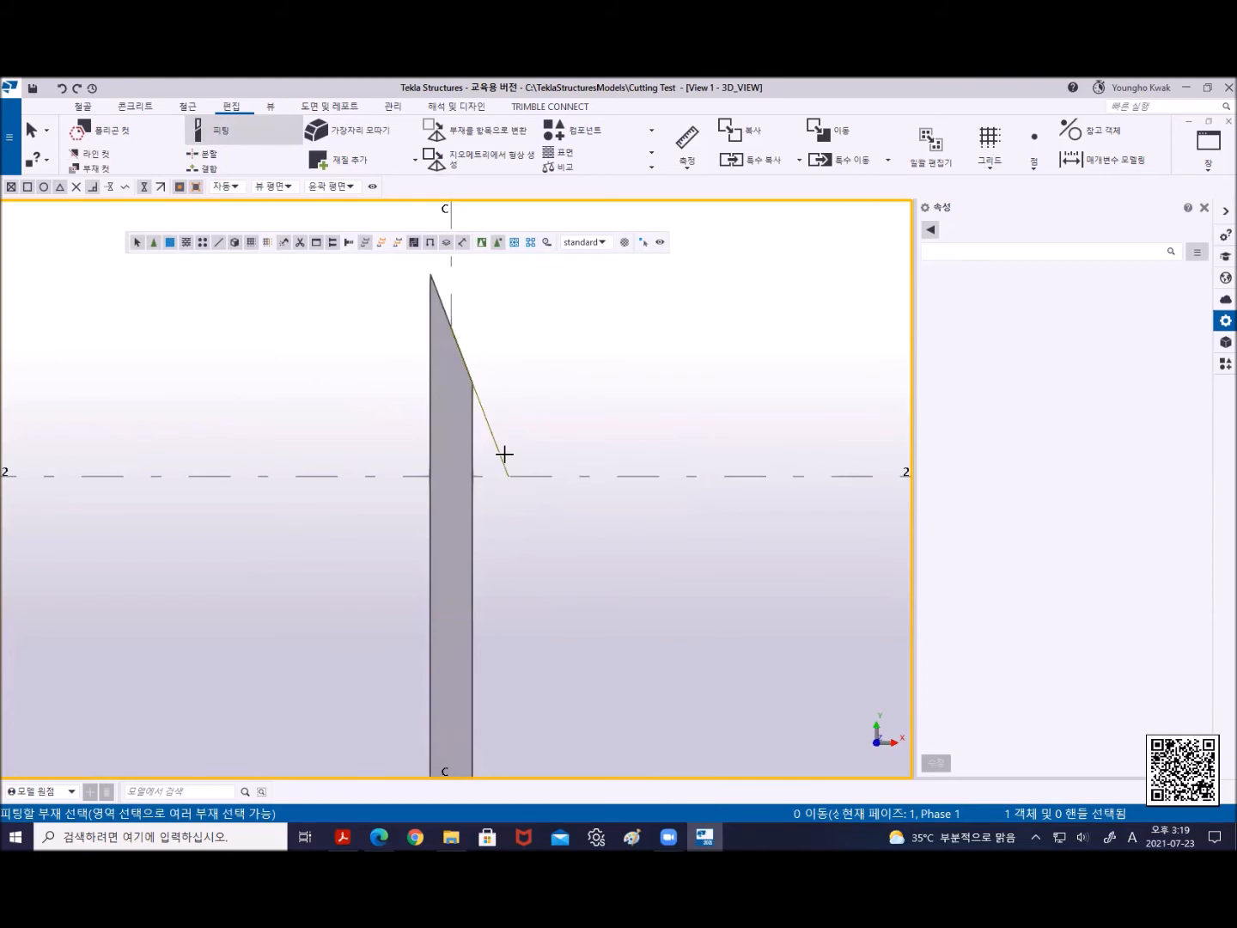
Fit the vertical beam's upper end with the opposite slope, from its left edge to a point on grid line C above the tip
left_click(429, 409)
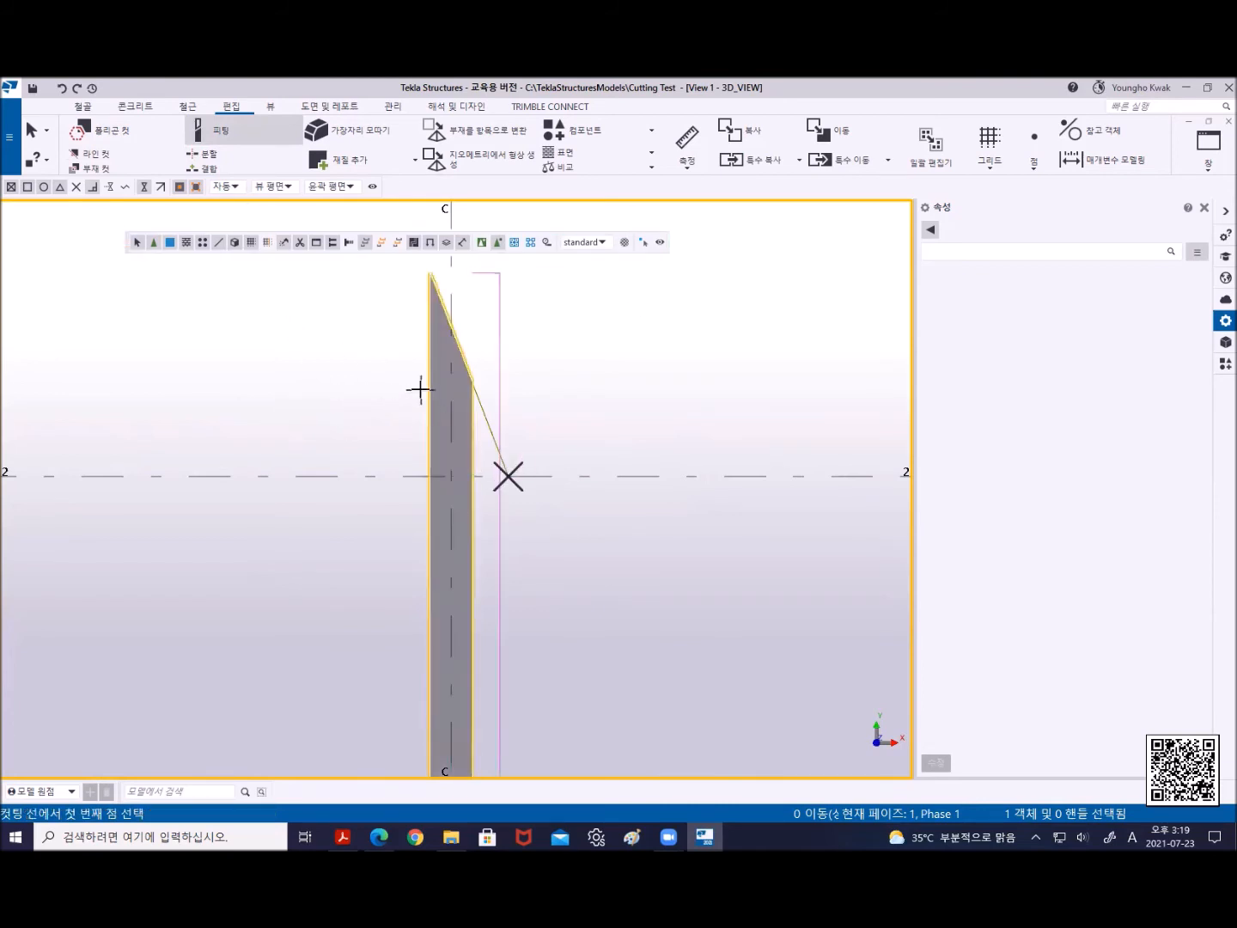
left_click(428, 387)
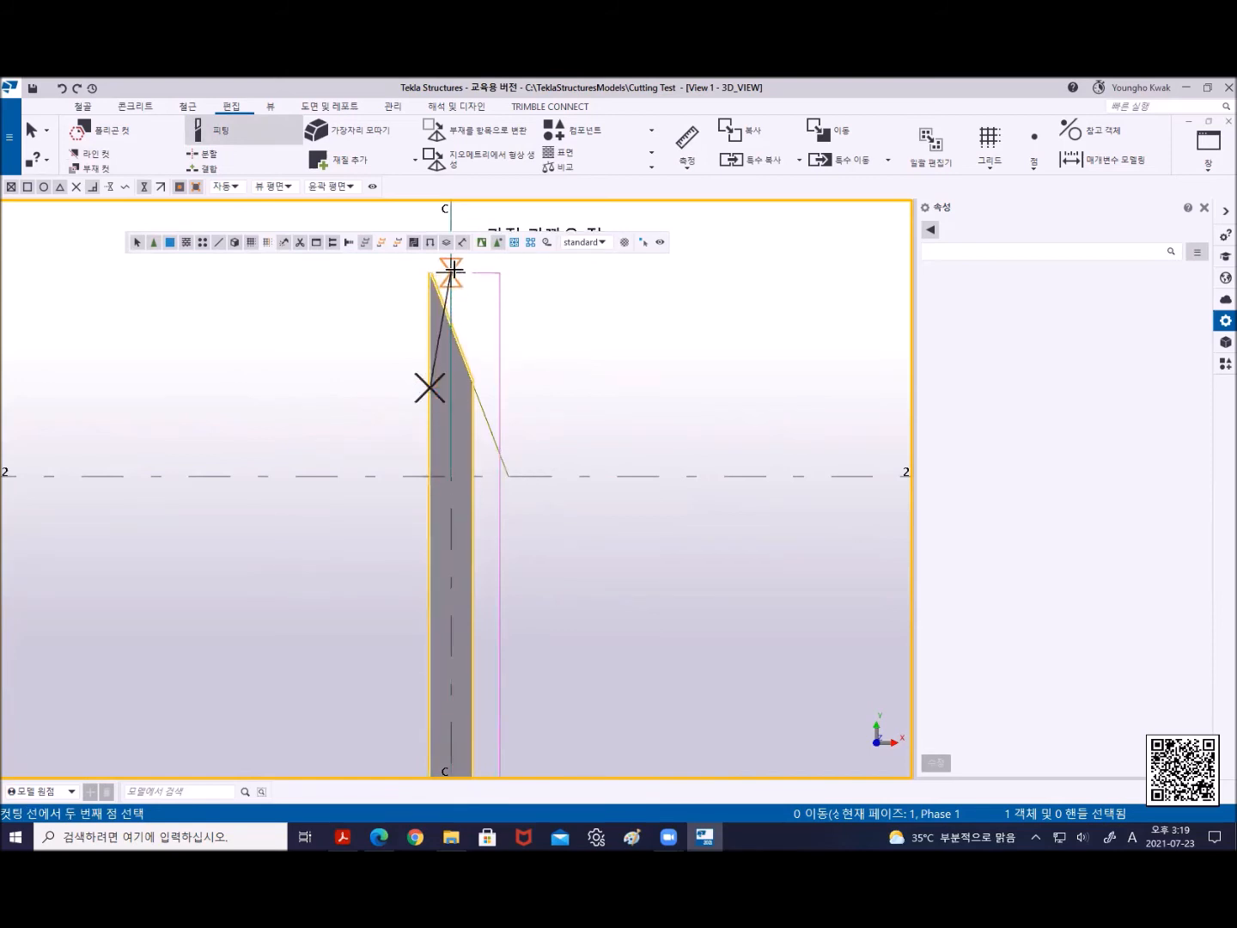
middle_click_drag(455, 266, 443, 423)
scroll(443, 423, "up", 3)
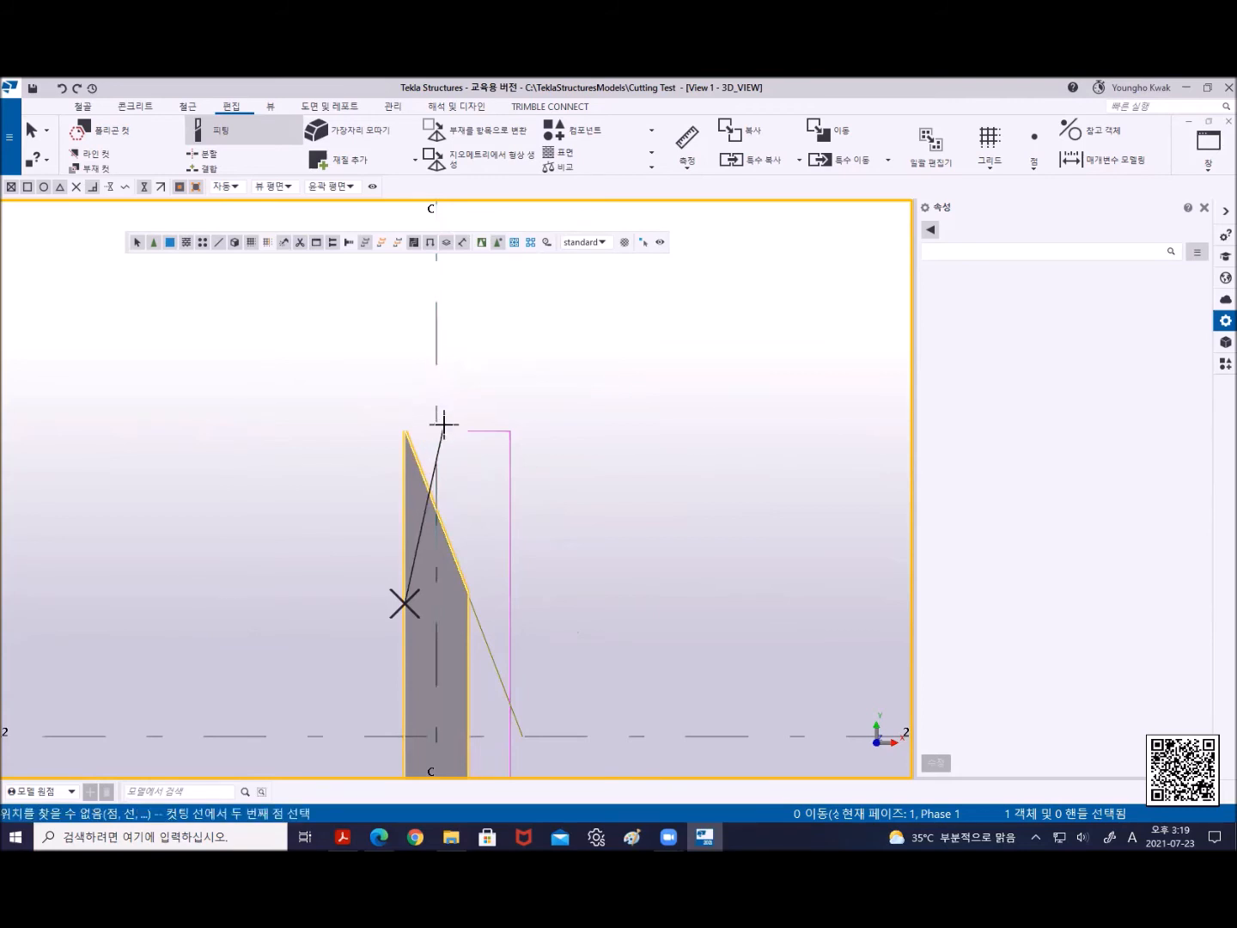
left_click(436, 421)
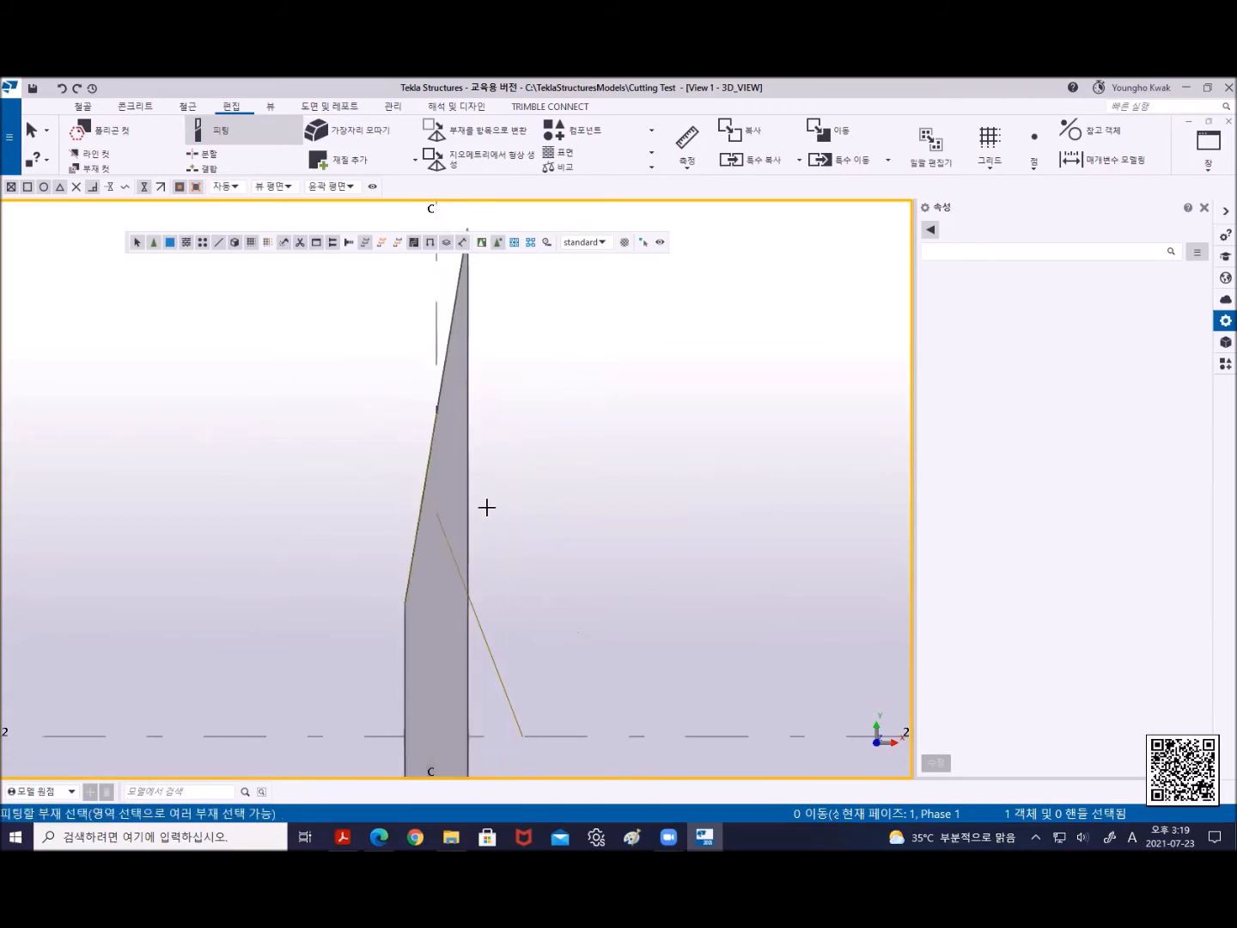
middle_click_drag(489, 477, 461, 596)
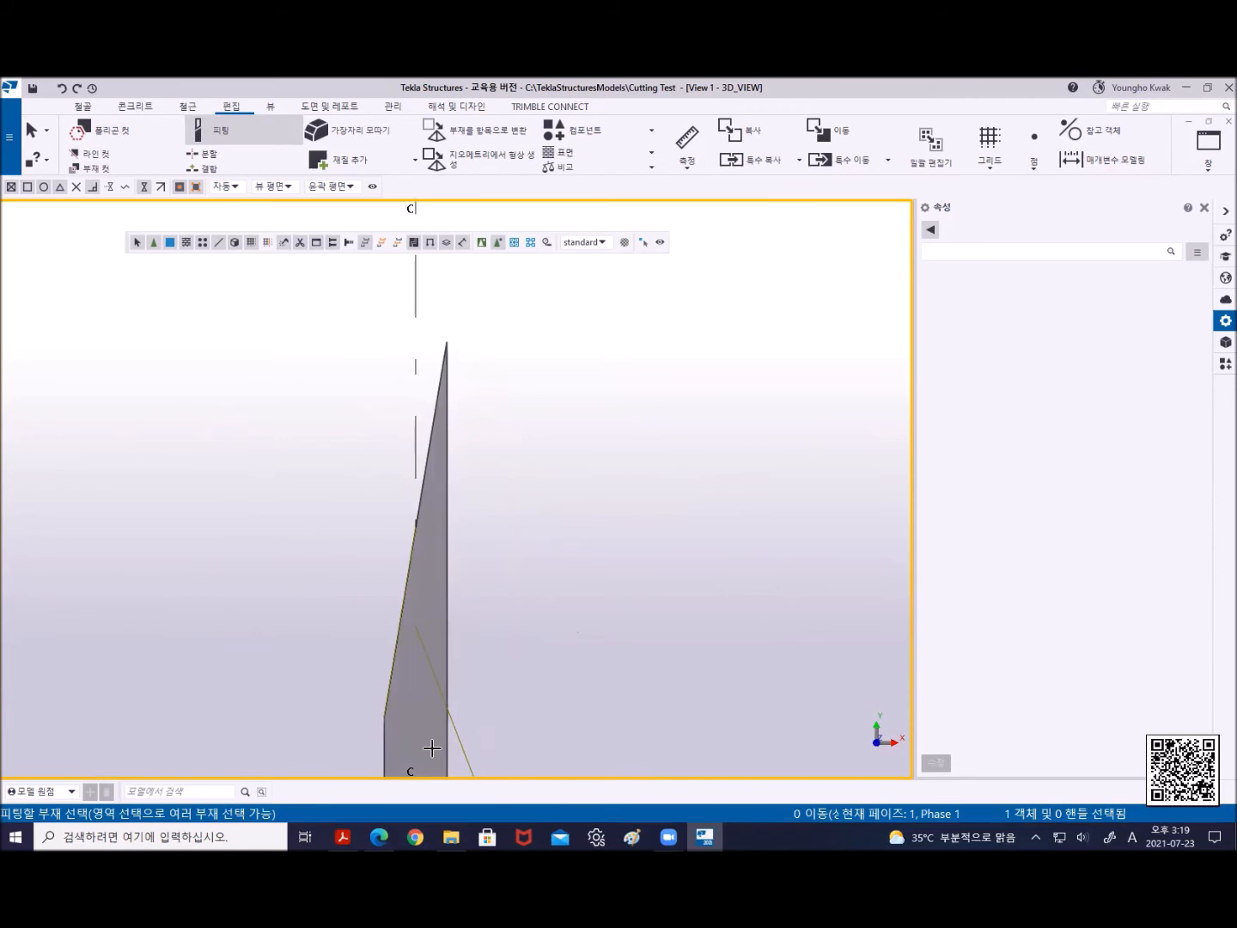
right_click(298, 378)
left_click(311, 386)
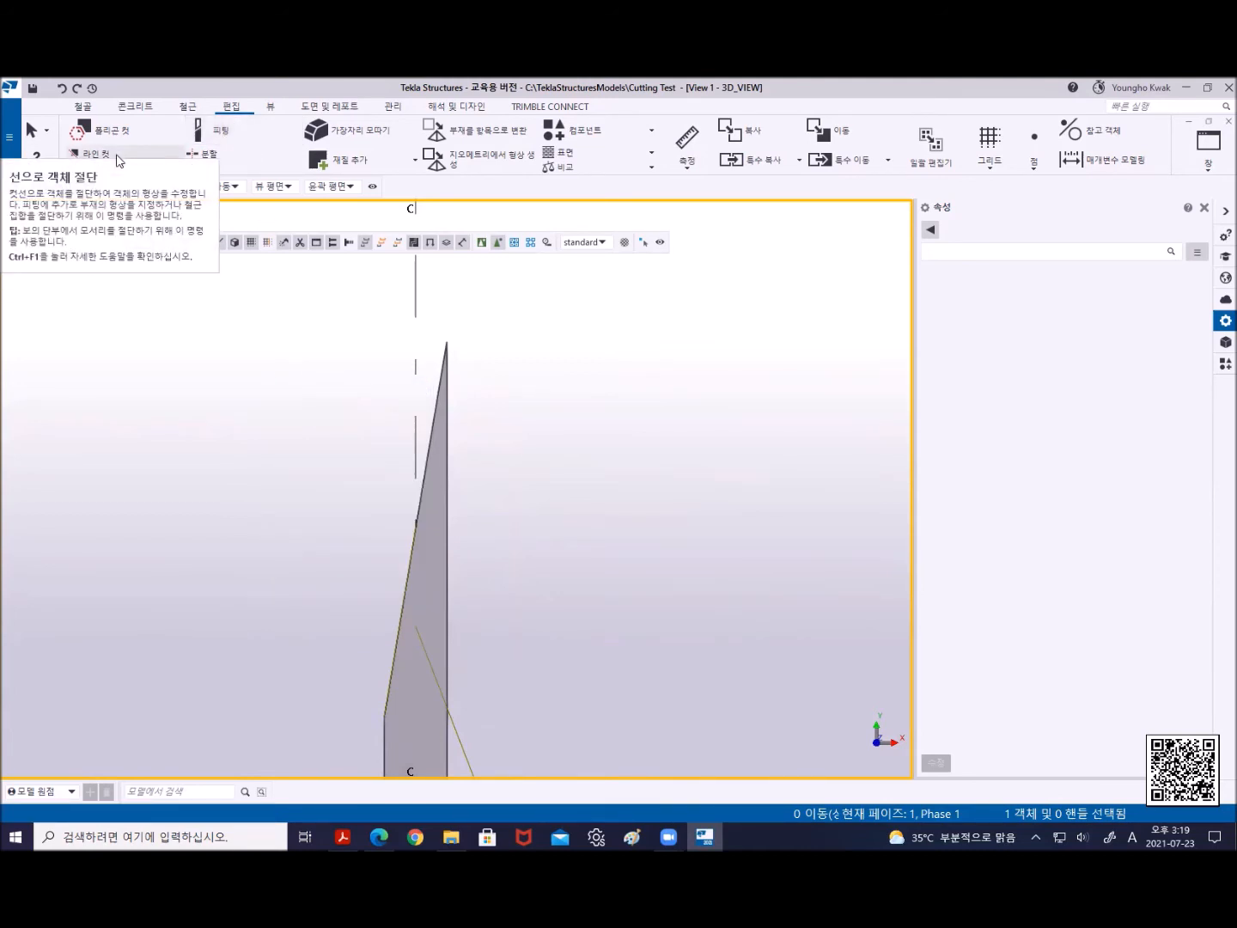
Shorten the vertical beam's lower end with a fitting perpendicular across its width, below grid 2, and end the fitting command
scroll(426, 320, "down", 9)
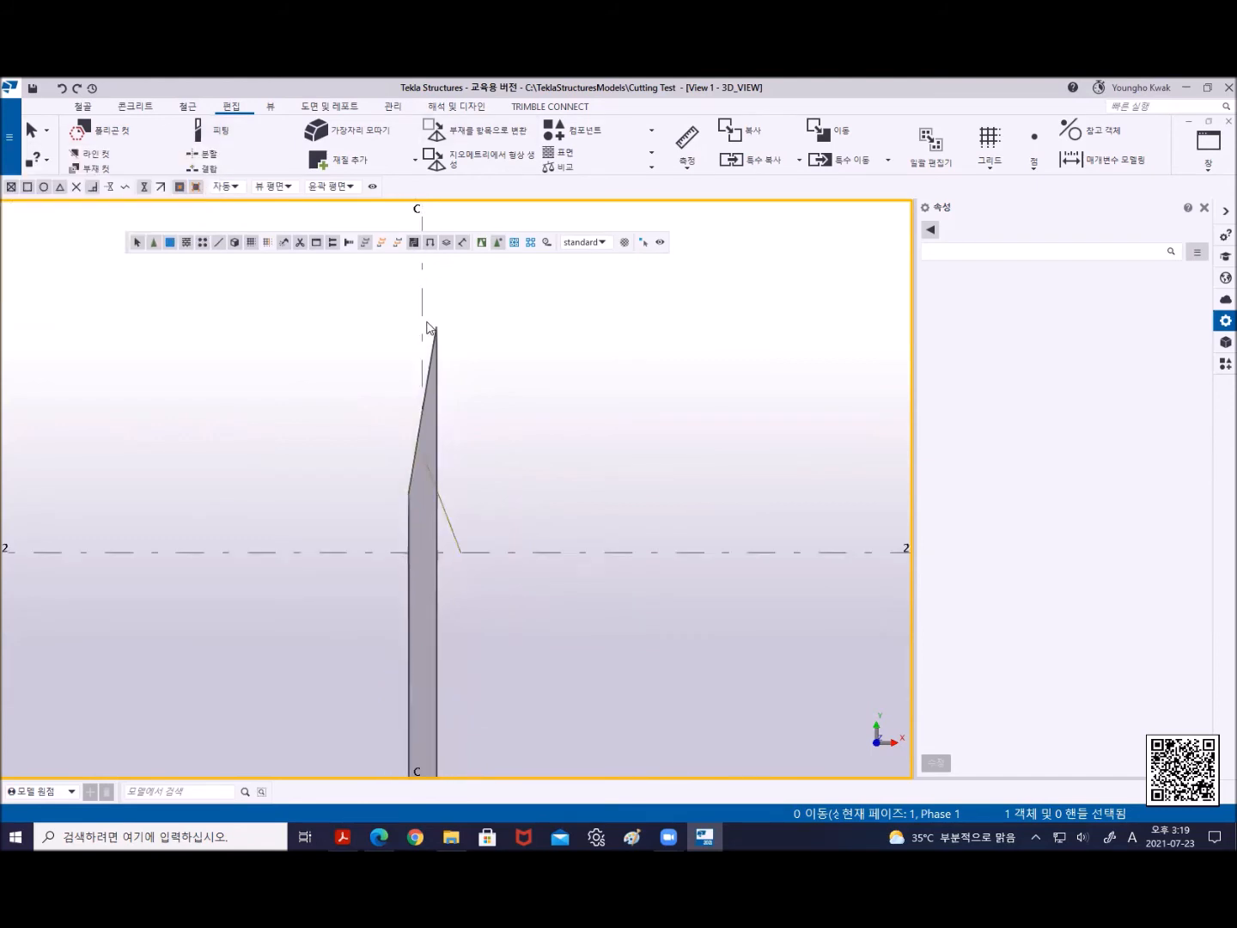
middle_click_drag(491, 473, 480, 460)
scroll(479, 459, "up", 5)
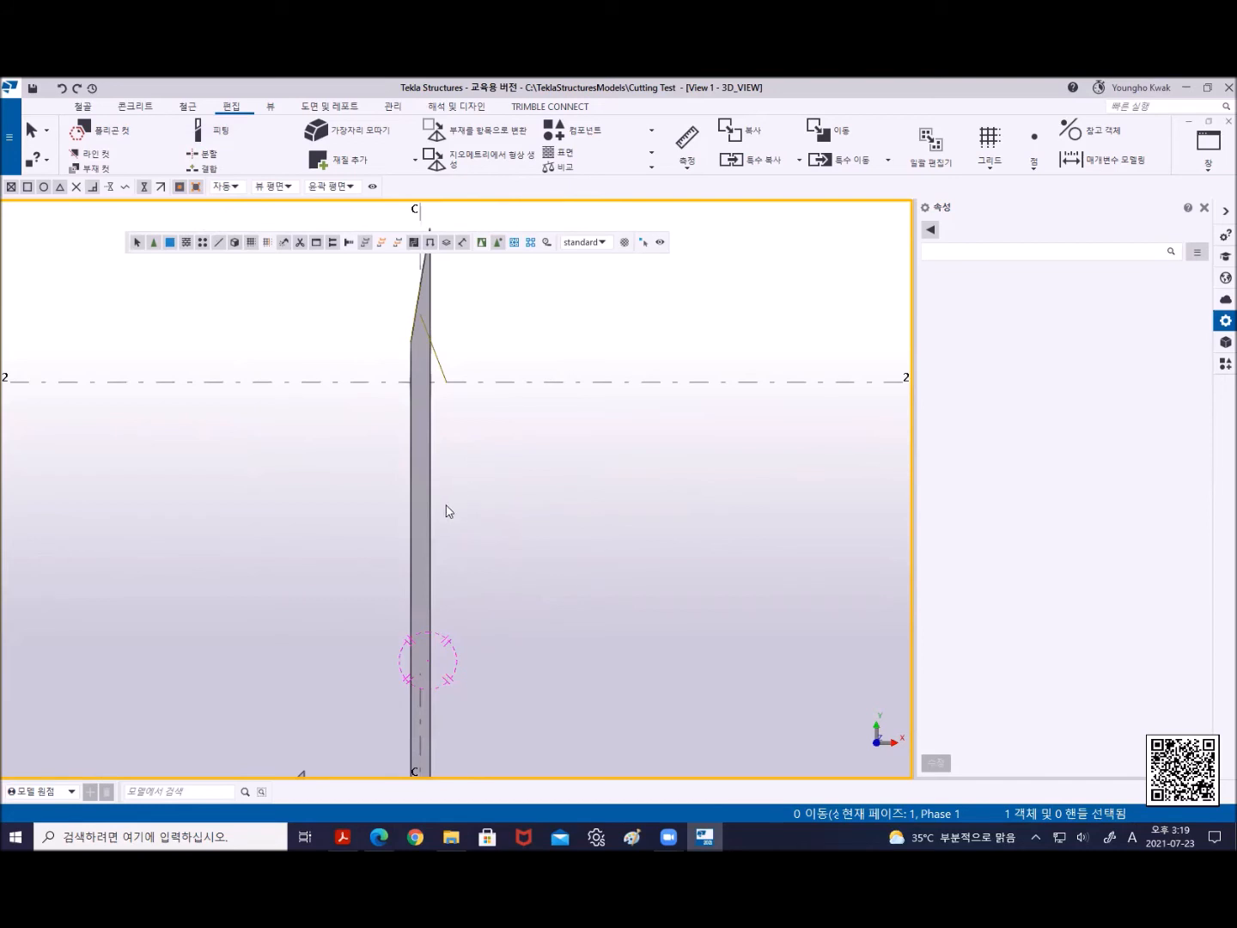
scroll(445, 511, "down", 3)
middle_click_drag(385, 526, 375, 528)
scroll(174, 138, "up", 3)
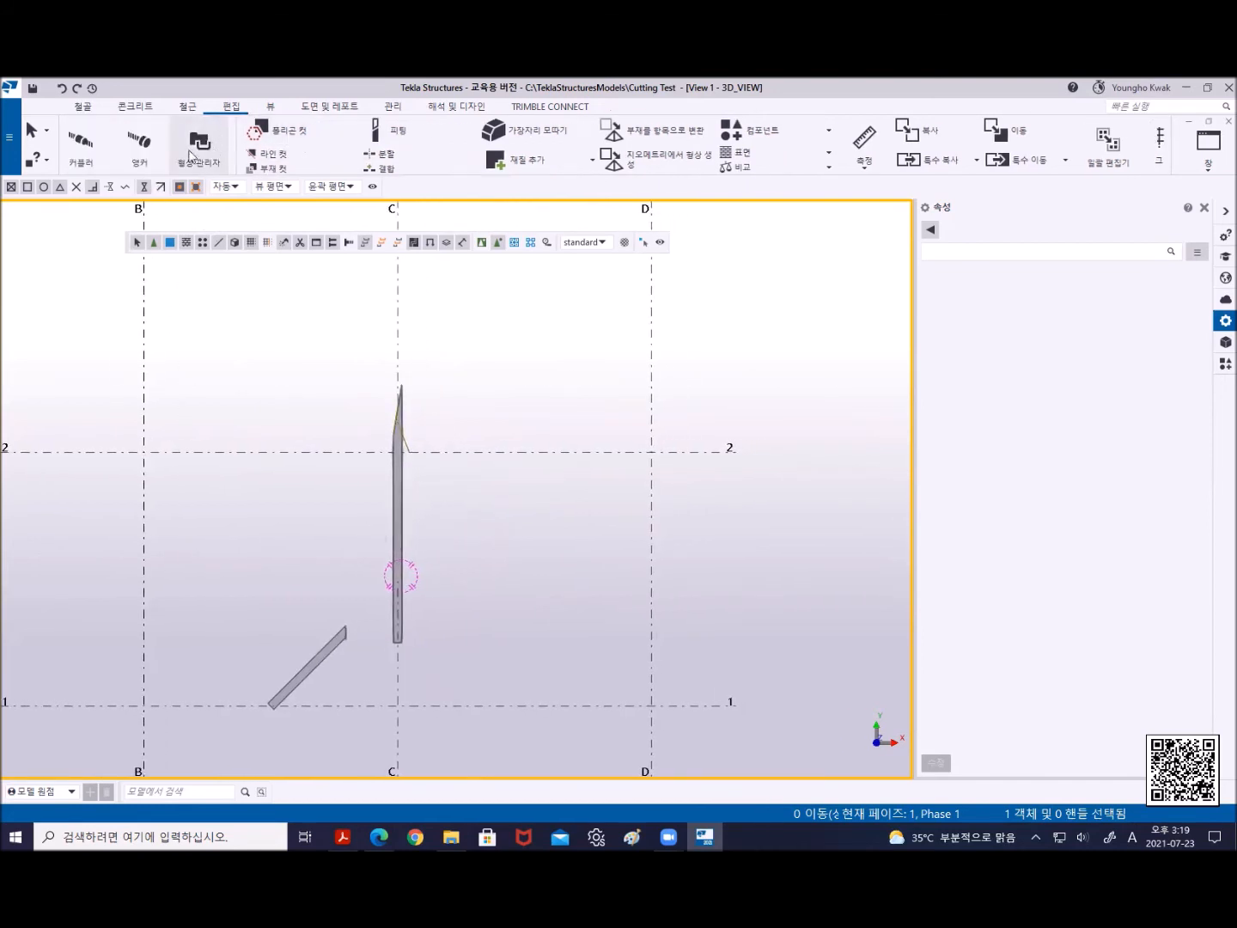
scroll(220, 133, "down", 3)
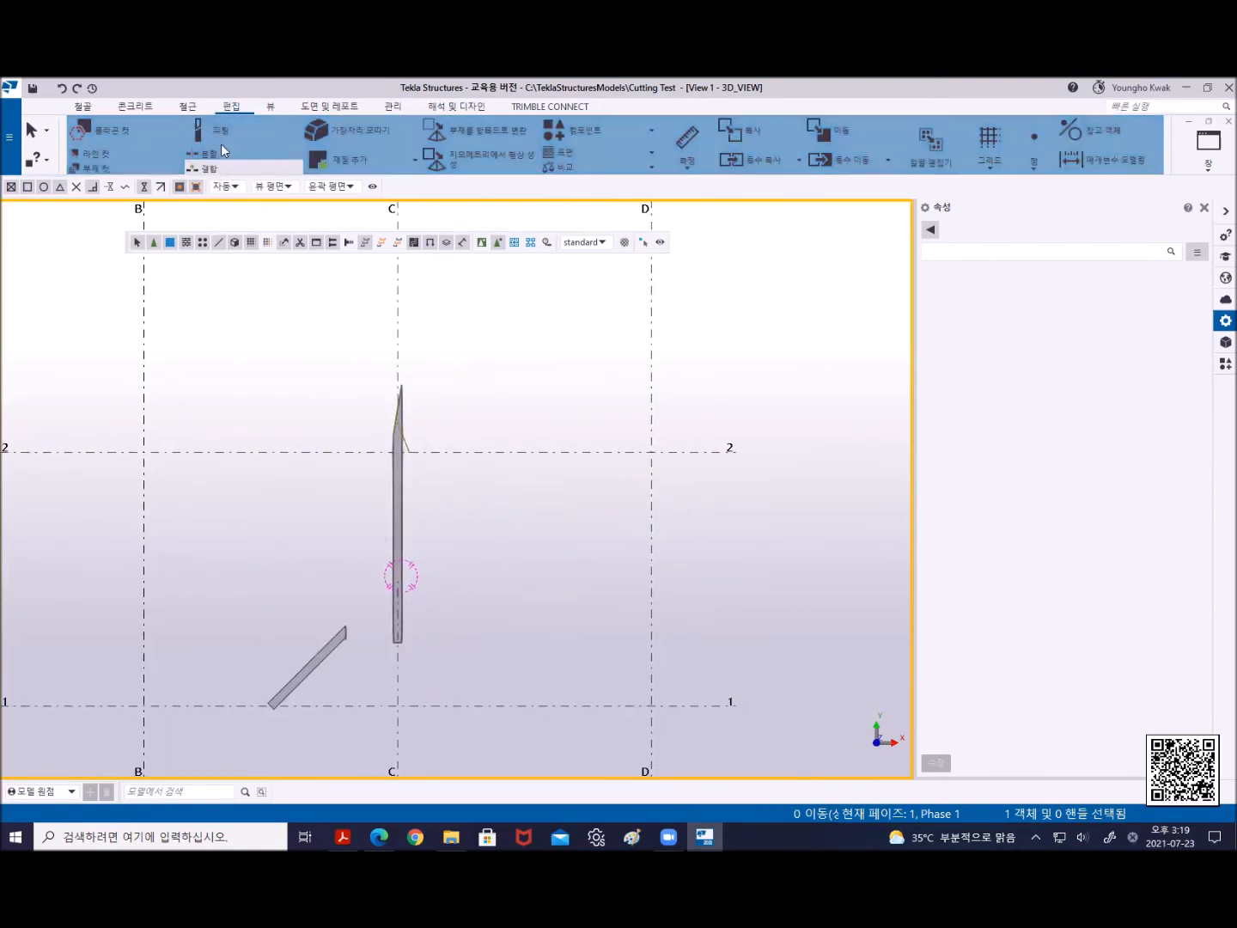
left_click(221, 136)
scroll(619, 678, "up", 2)
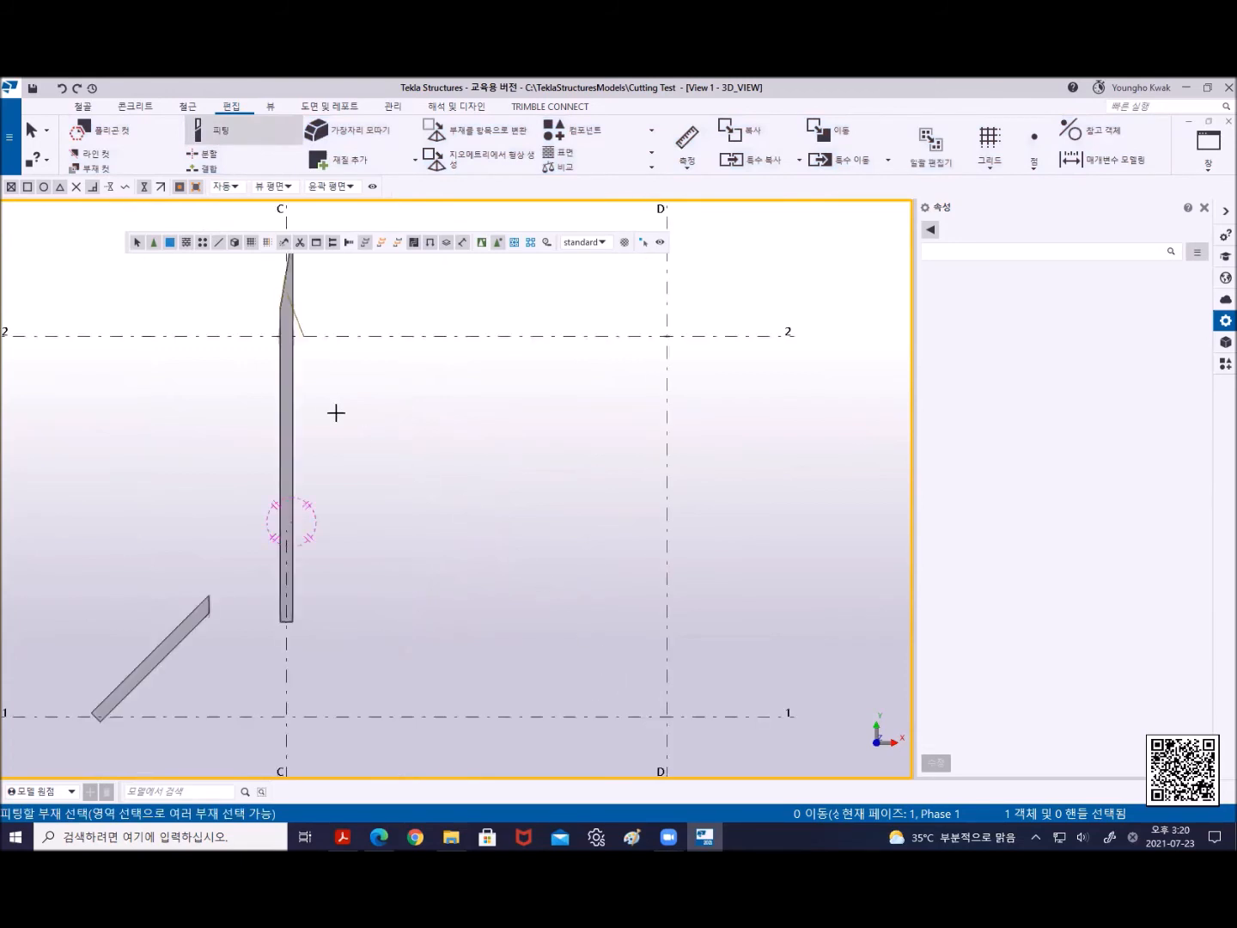
left_click(297, 387)
scroll(328, 478, "up", 3)
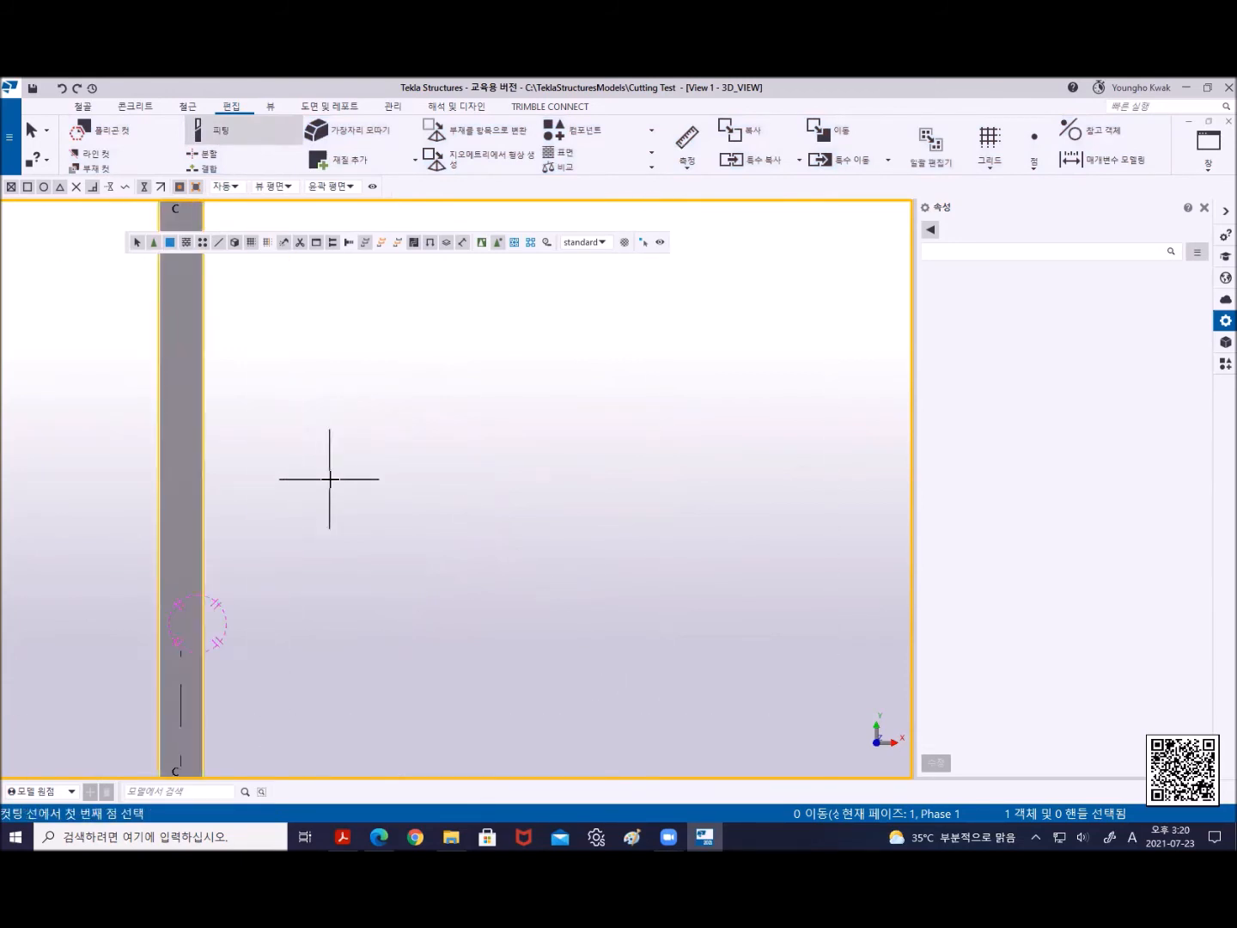
middle_click_drag(328, 478, 742, 576)
left_click(543, 485)
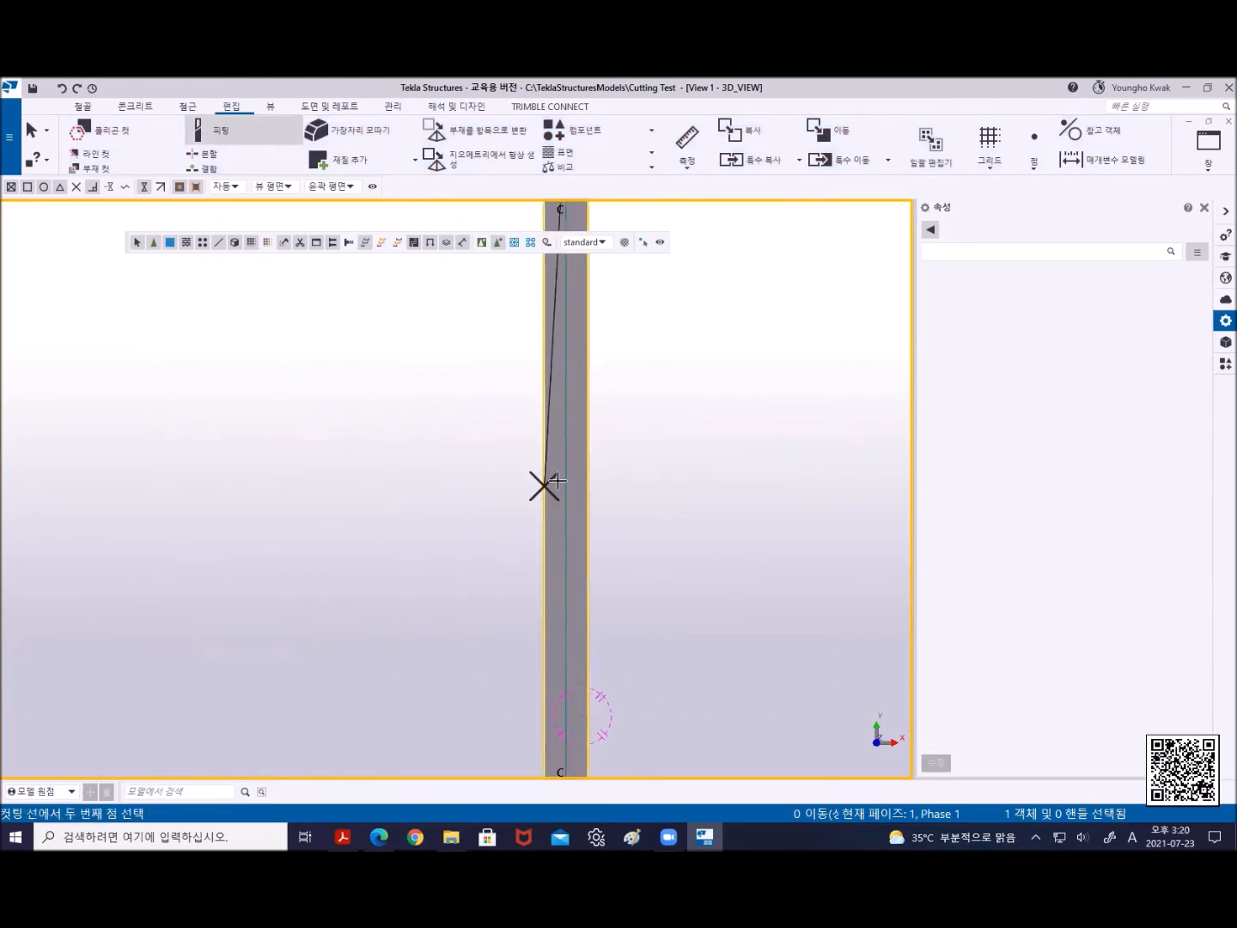
scroll(590, 485, "down", 3)
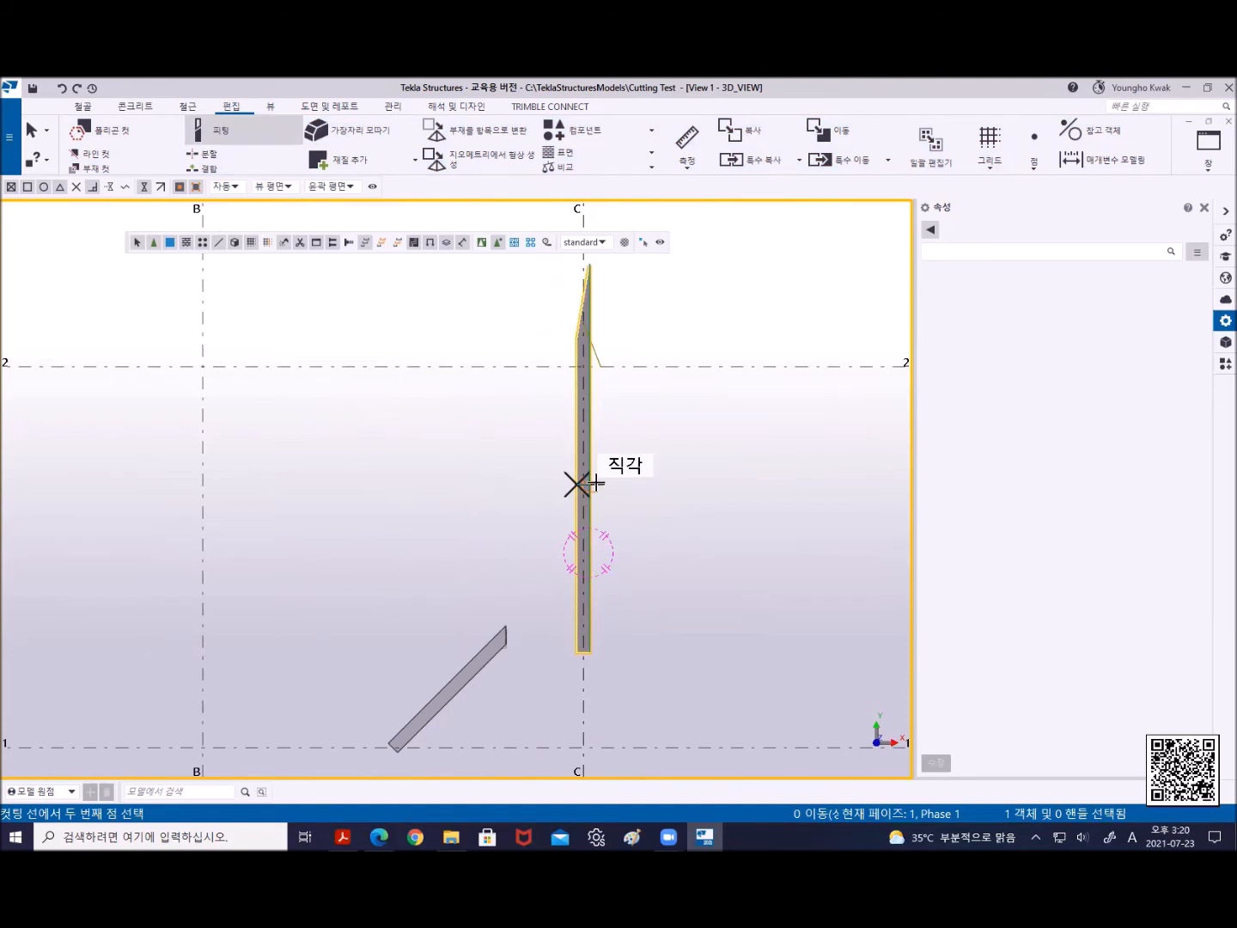
left_click(595, 483)
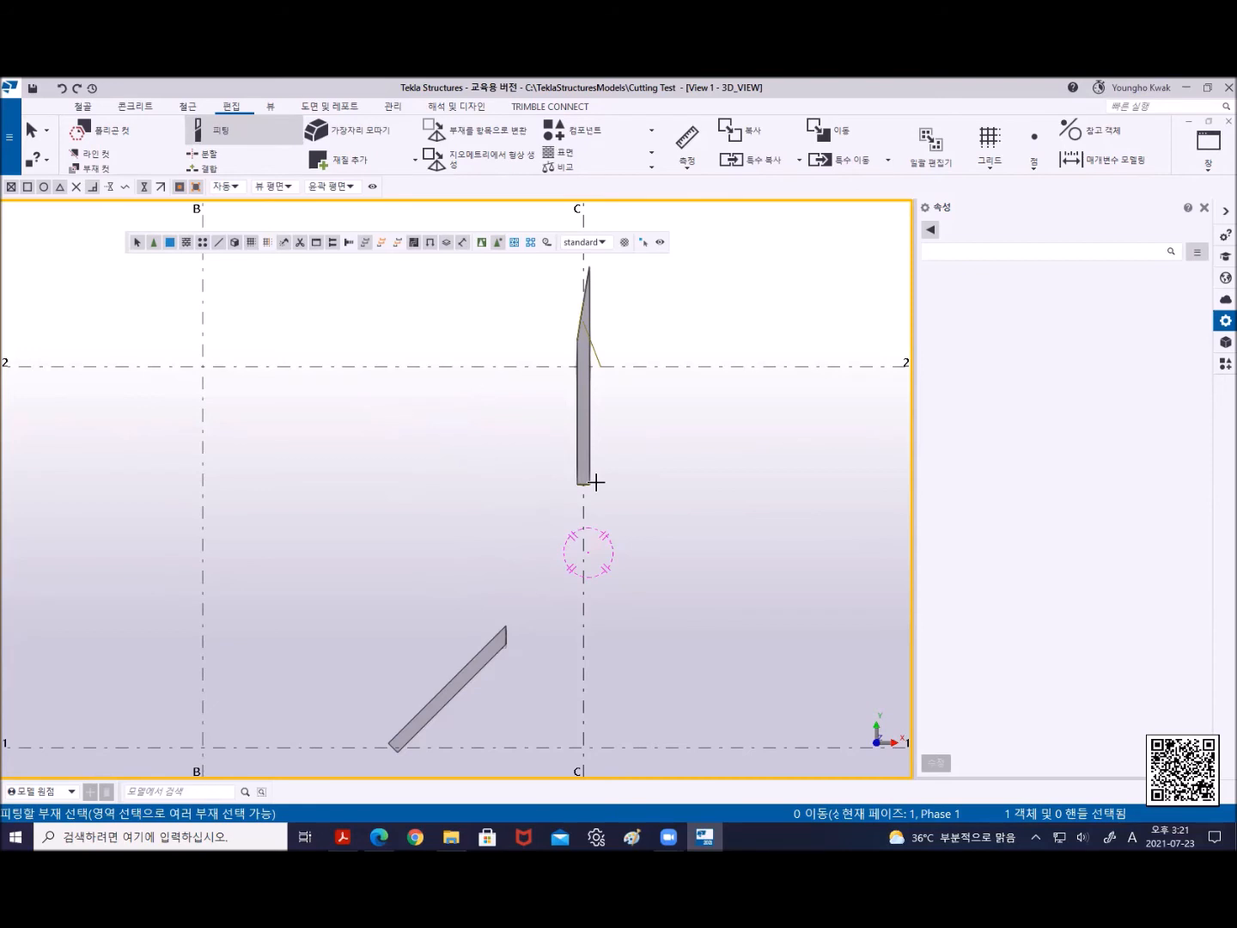
right_click(413, 311)
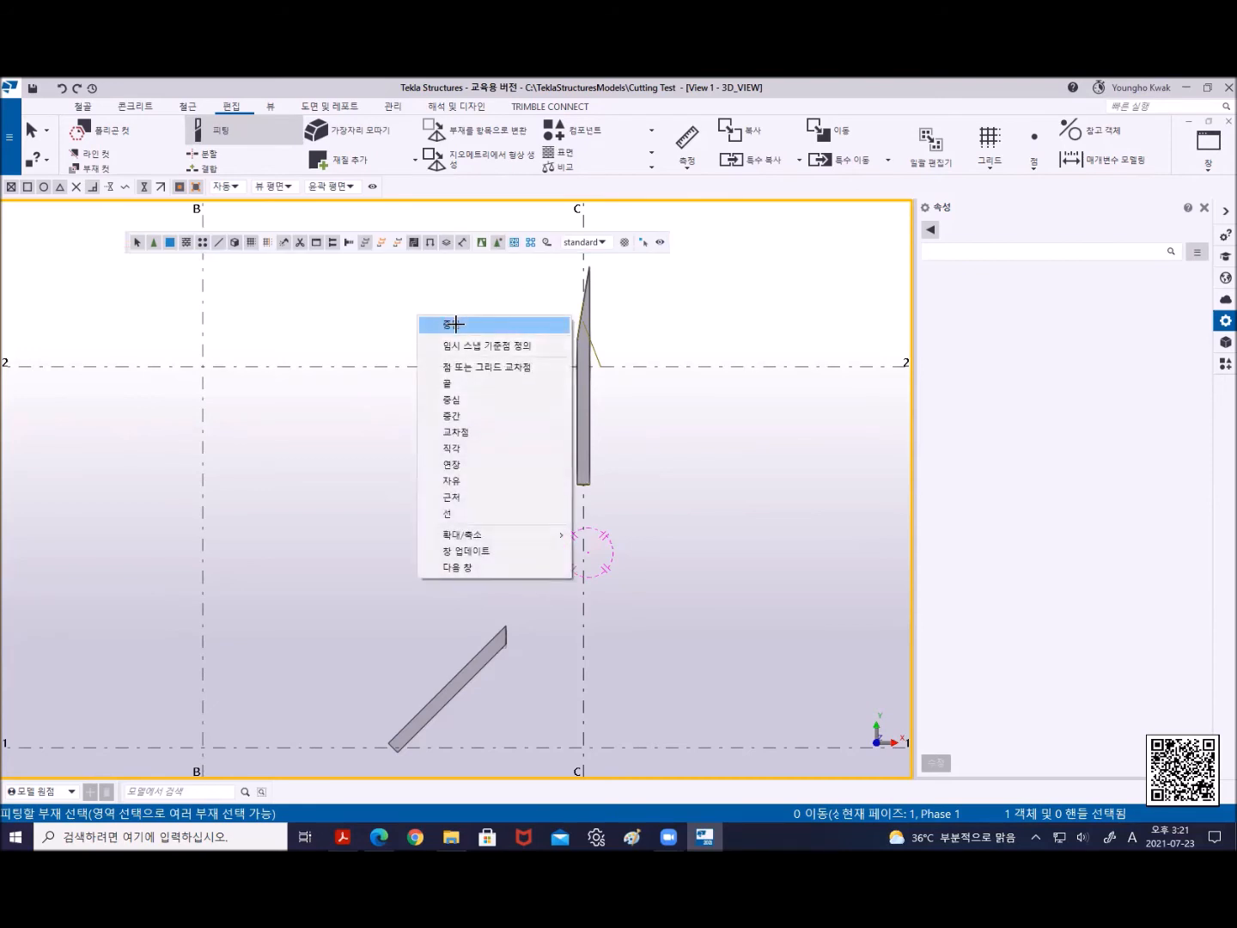
left_click(455, 320)
Delete both steel beams together with their cuts and fittings
scroll(468, 362, "down", 2)
scroll(468, 363, "down", 2)
left_click_drag(312, 279, 606, 596)
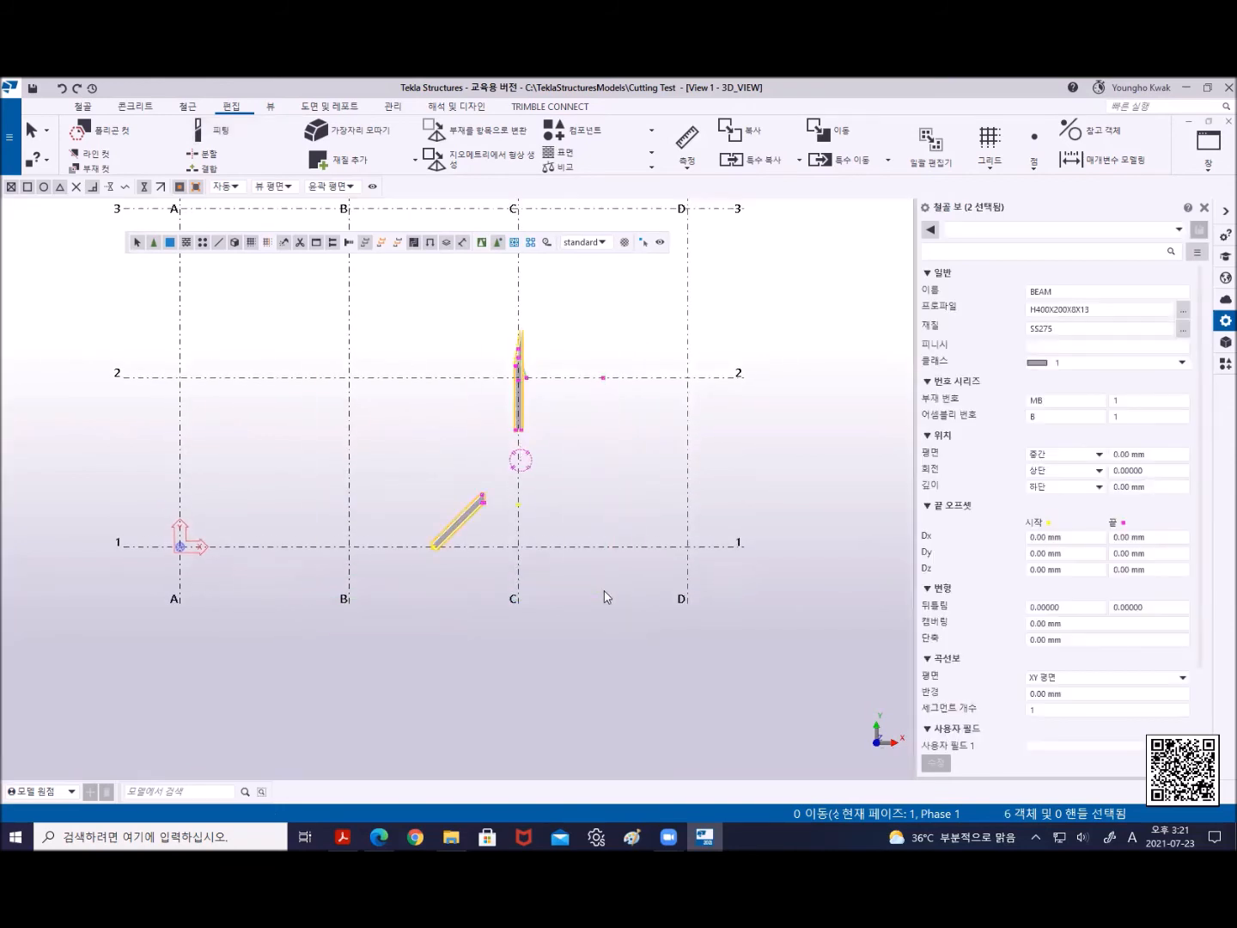
key("Delete")
Model an 800X600 concrete beam along grid 2 from grid line B to grid line C
scroll(467, 519, "up", 3)
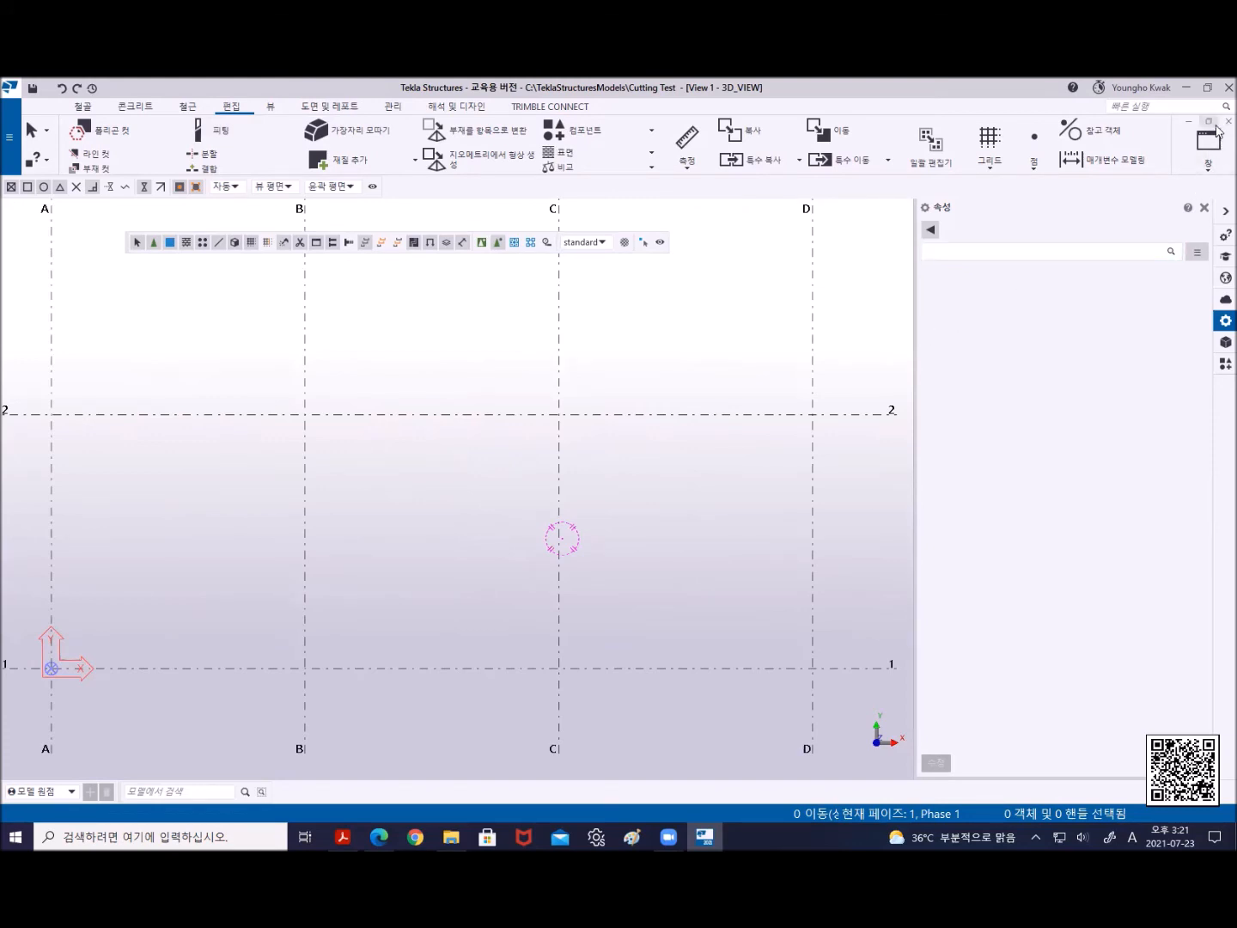
middle_click_drag(287, 491, 336, 519)
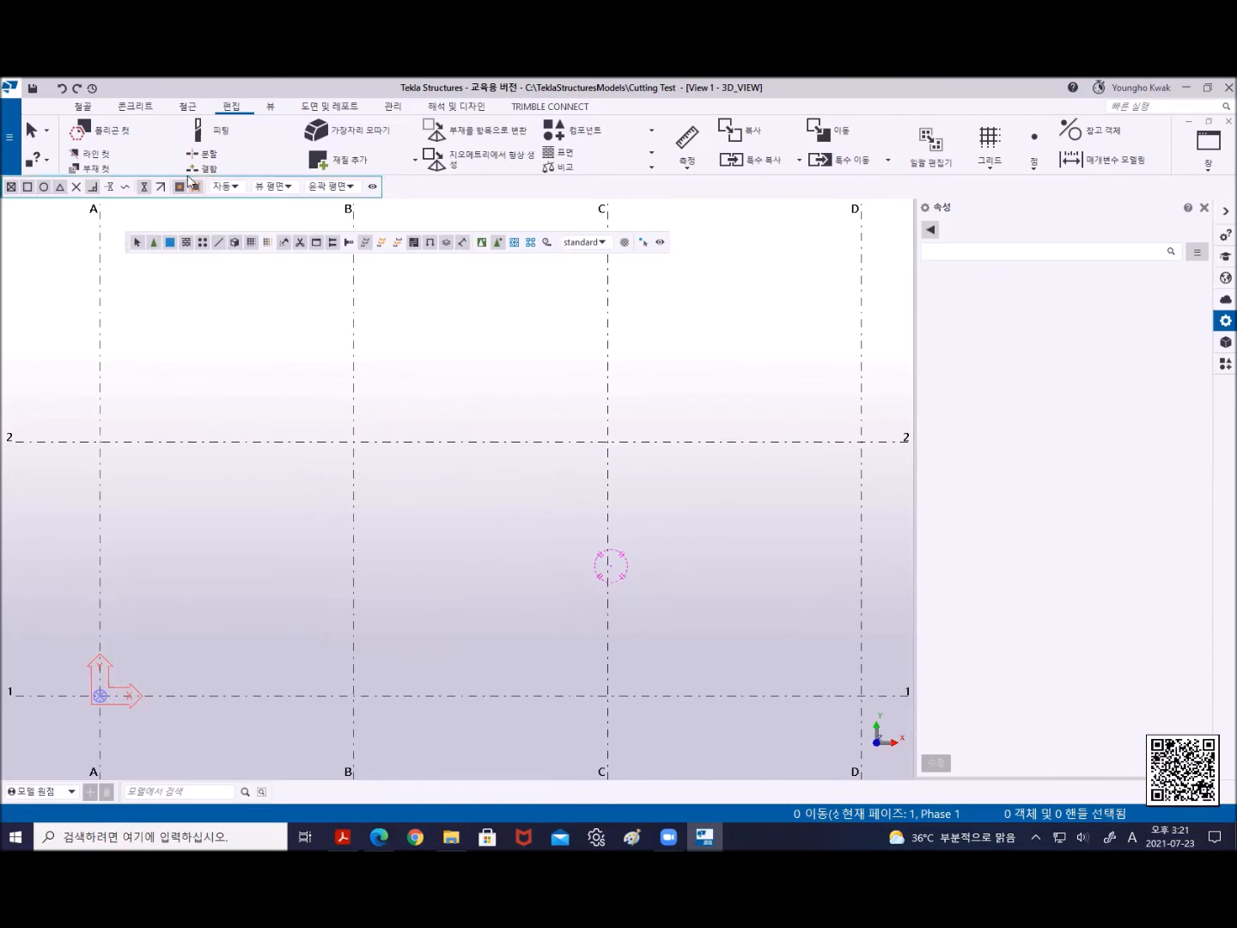
left_click(134, 106)
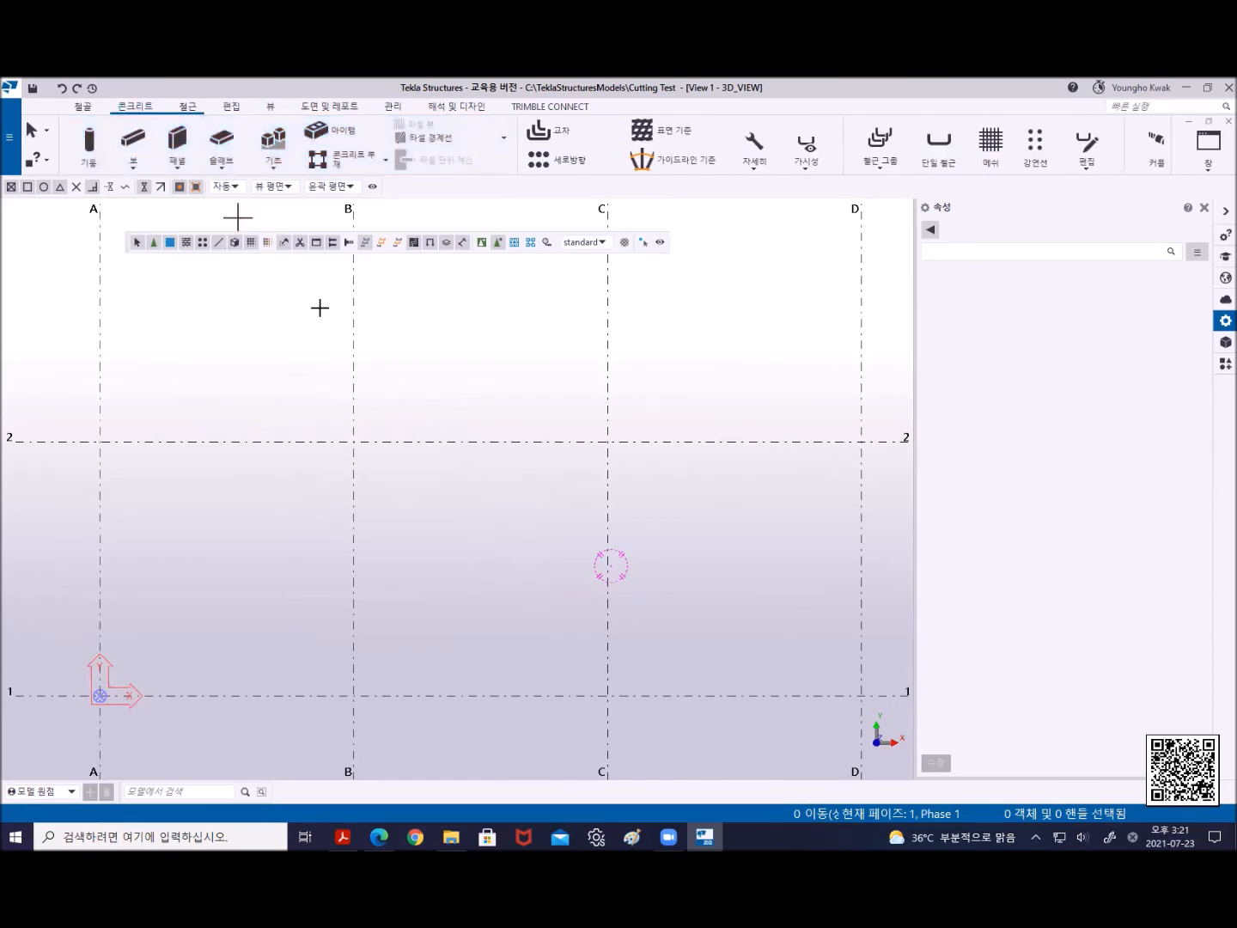
left_click(353, 442)
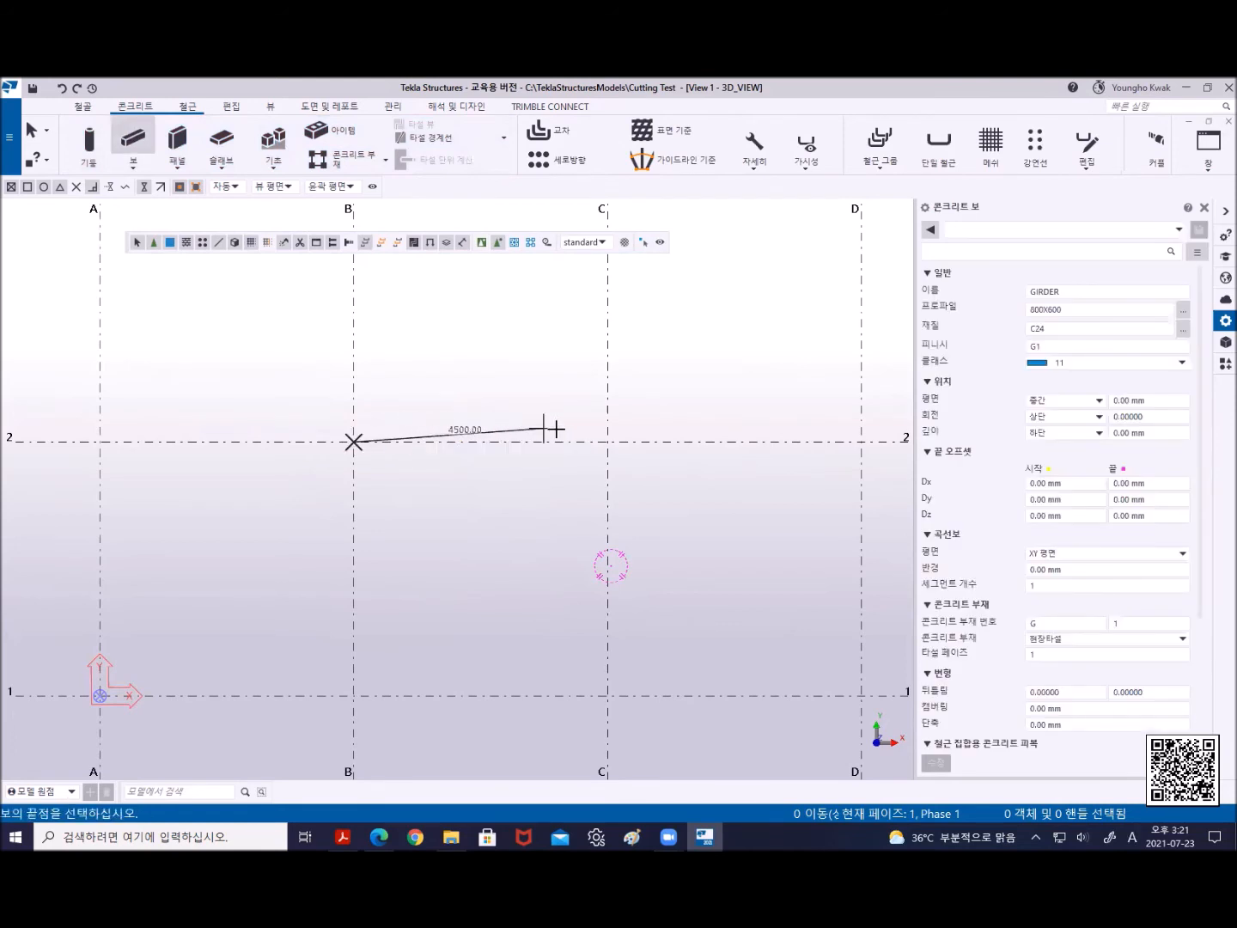
left_click(608, 442)
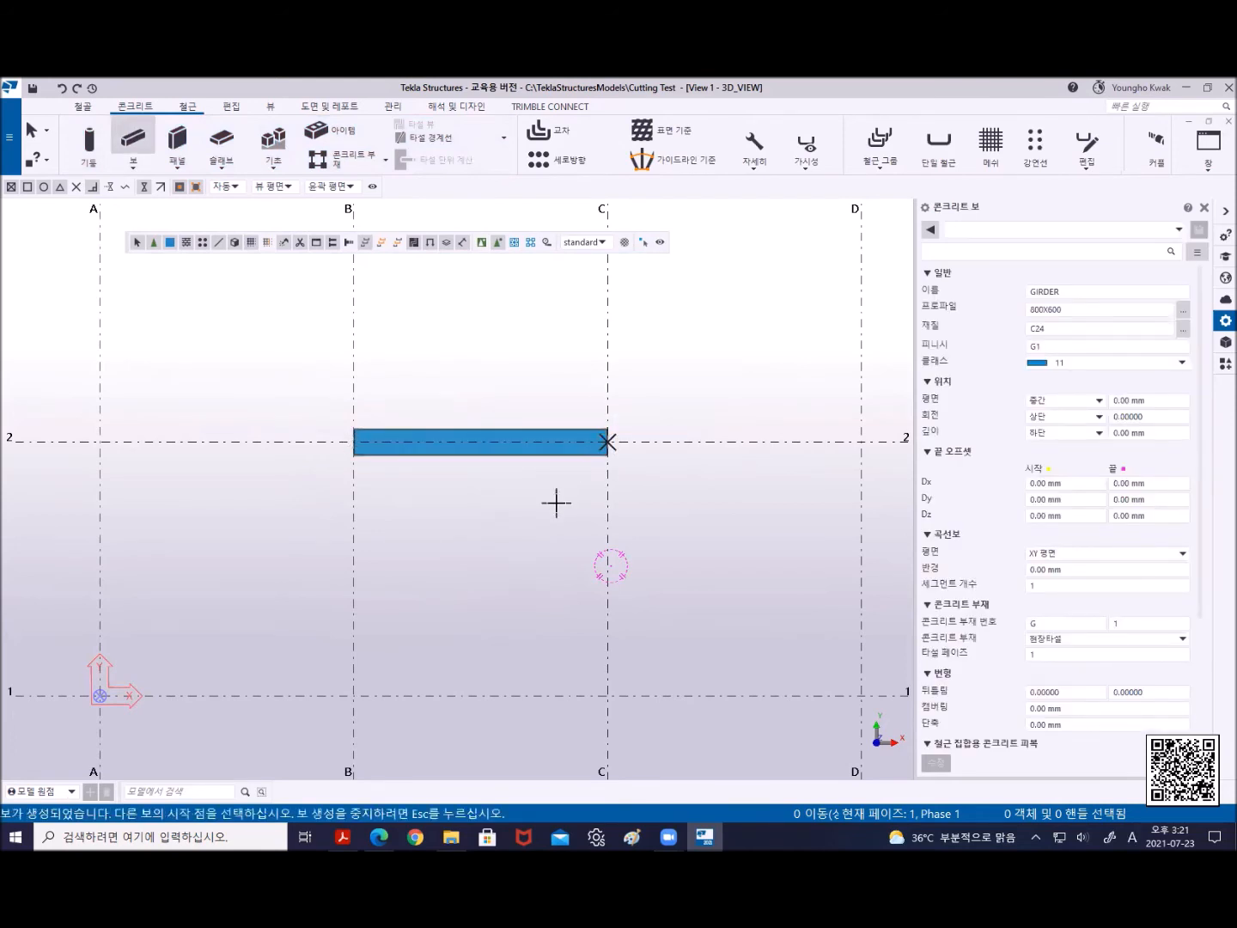
Add a diagonal concrete beam from grid line B below grid 2 to grid line C above it, and end the command
left_click(353, 537)
left_click(608, 337)
right_click(654, 347)
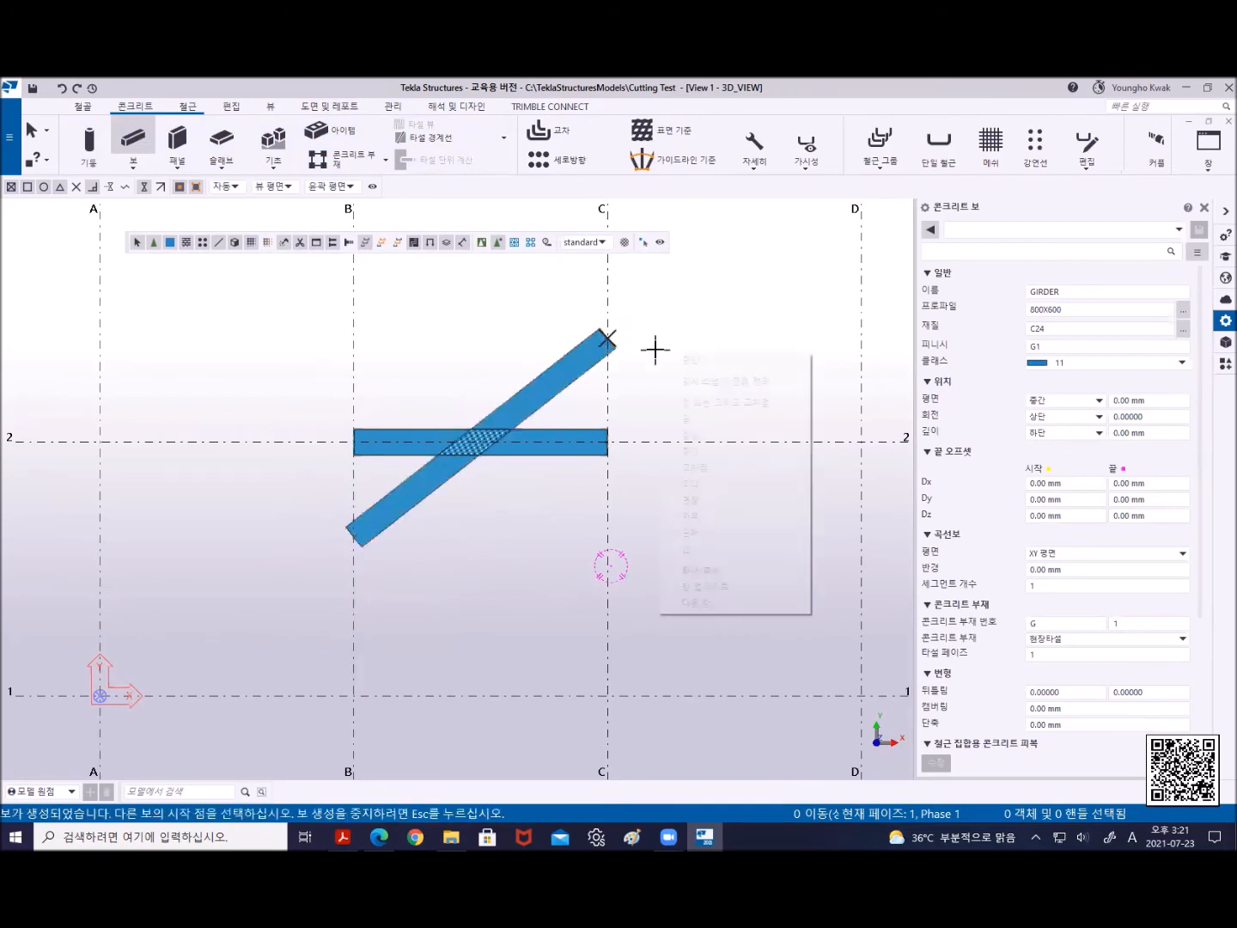
left_click(687, 359)
Line-cut the diagonal beam along the upper edge of the grid 2 beam, removing its lower part, and end the command
scroll(618, 347, "up", 3)
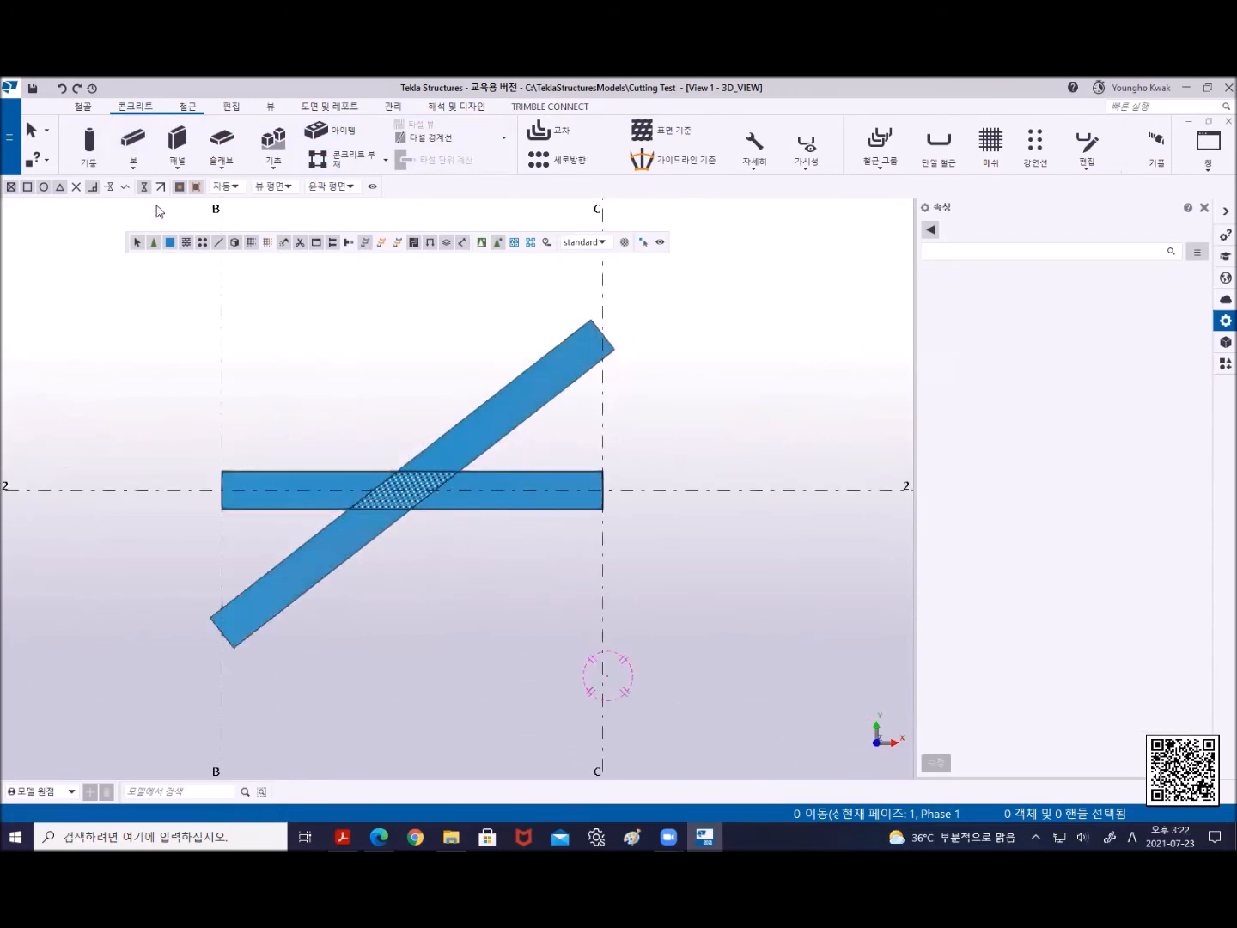
left_click(232, 107)
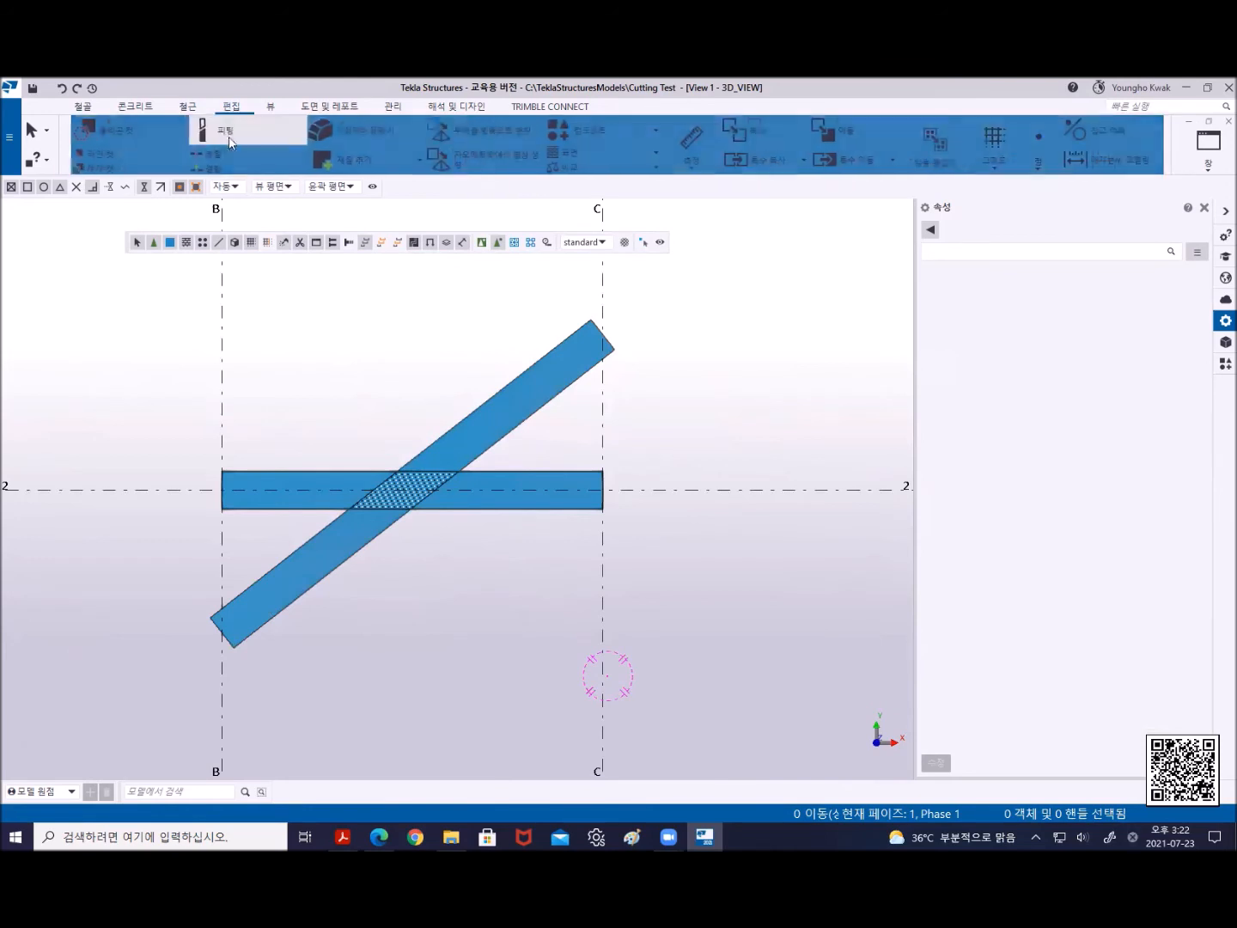
left_click(97, 155)
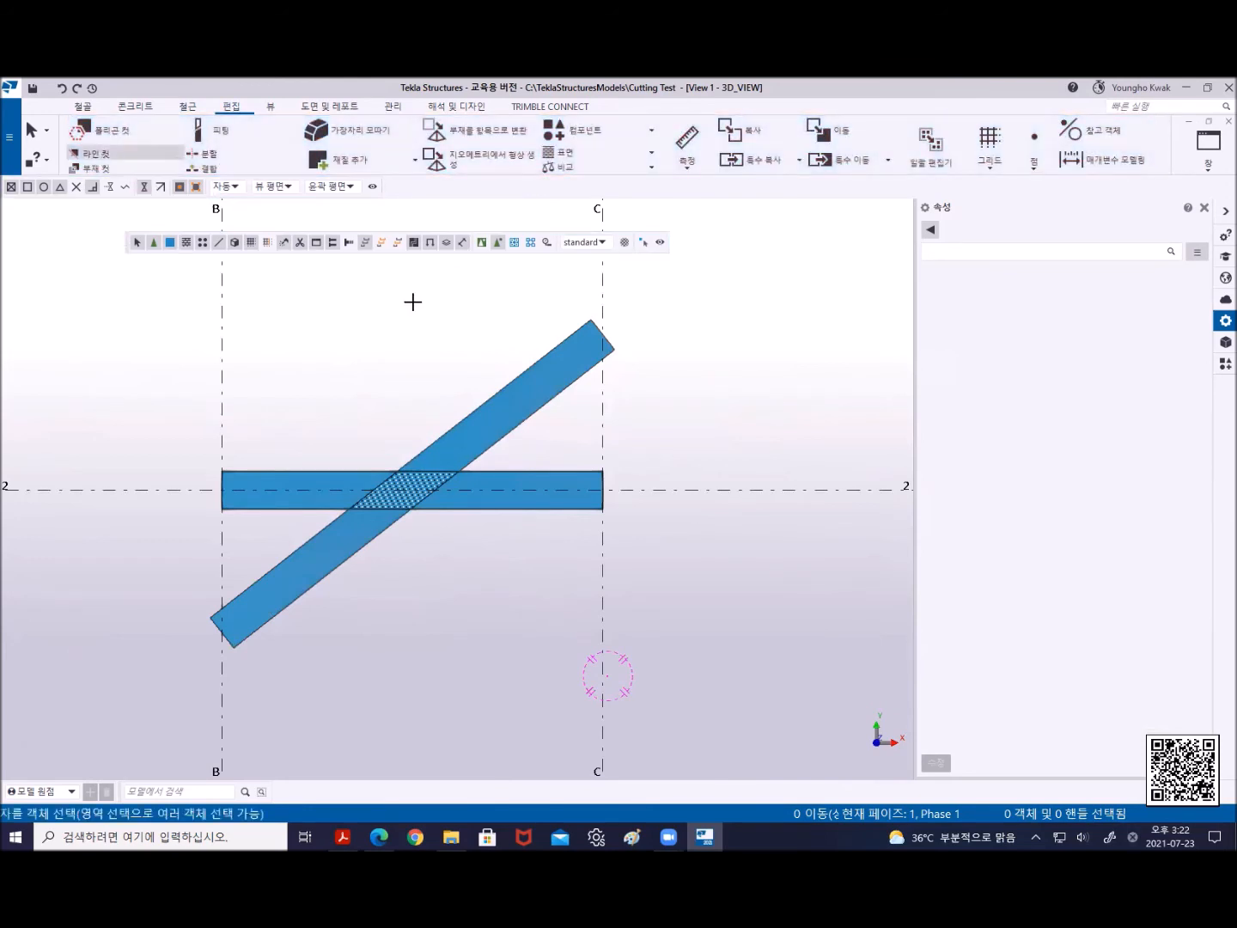
left_click(499, 387)
scroll(455, 475, "up", 4)
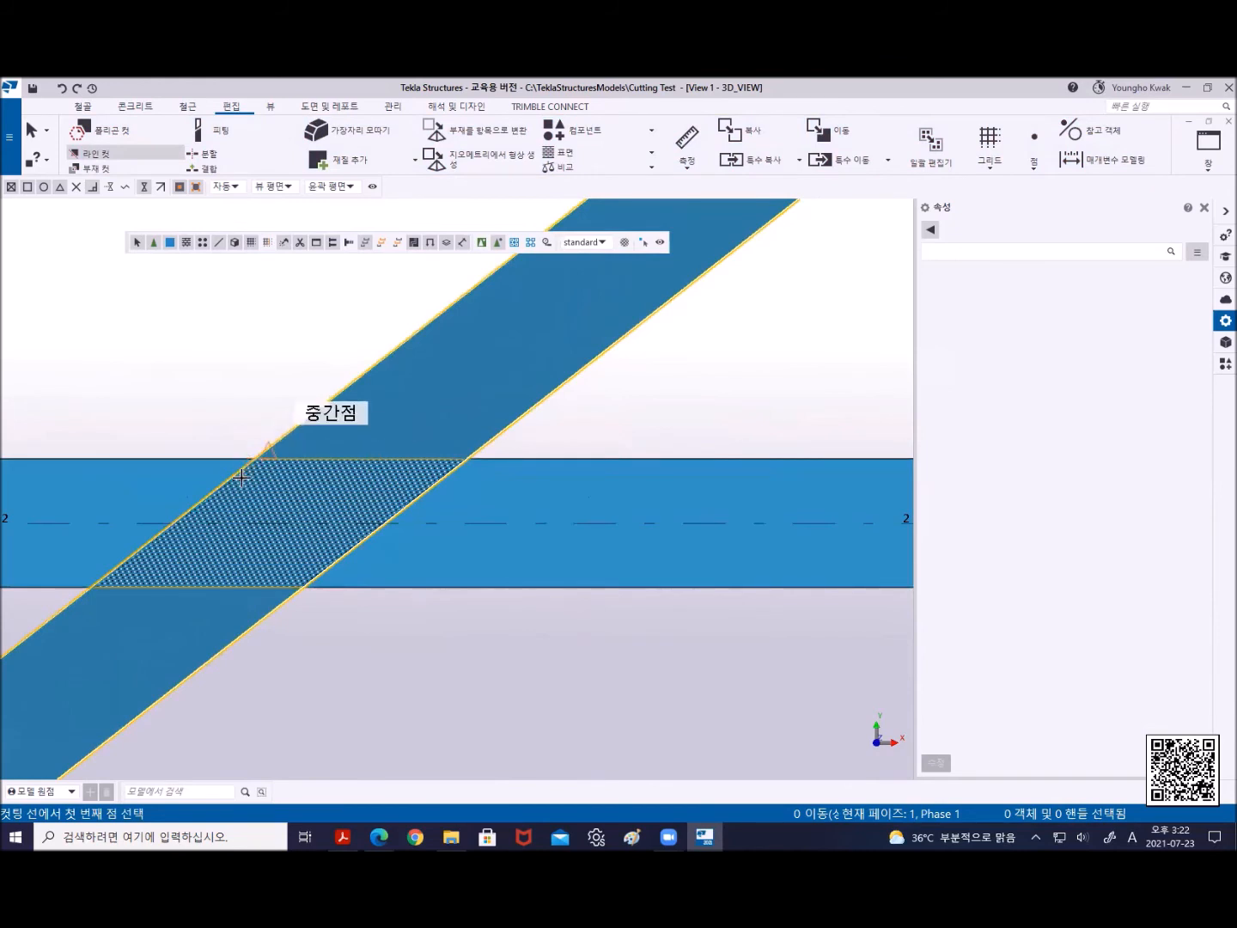
left_click(161, 457)
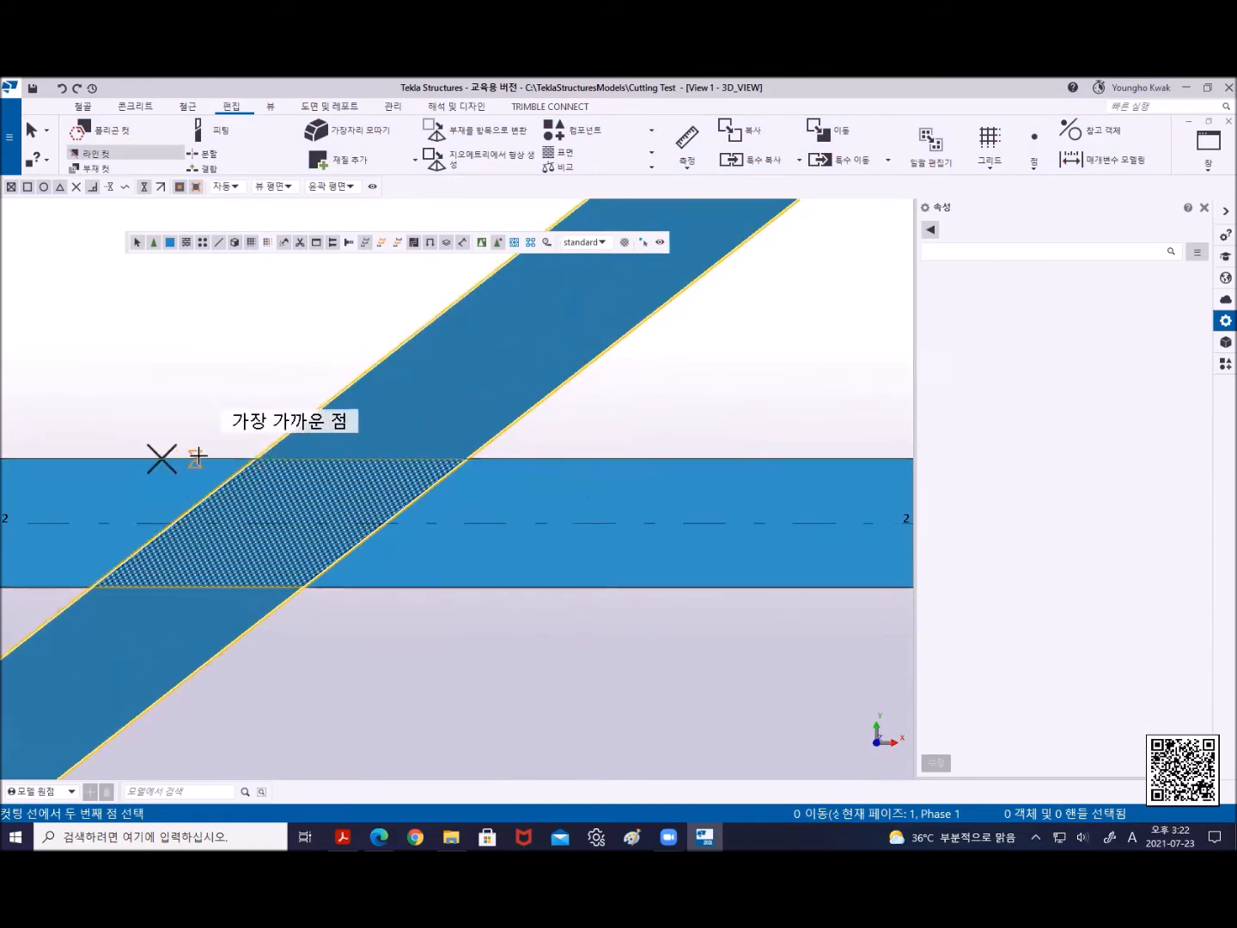
left_click(206, 458)
scroll(402, 618, "down", 3)
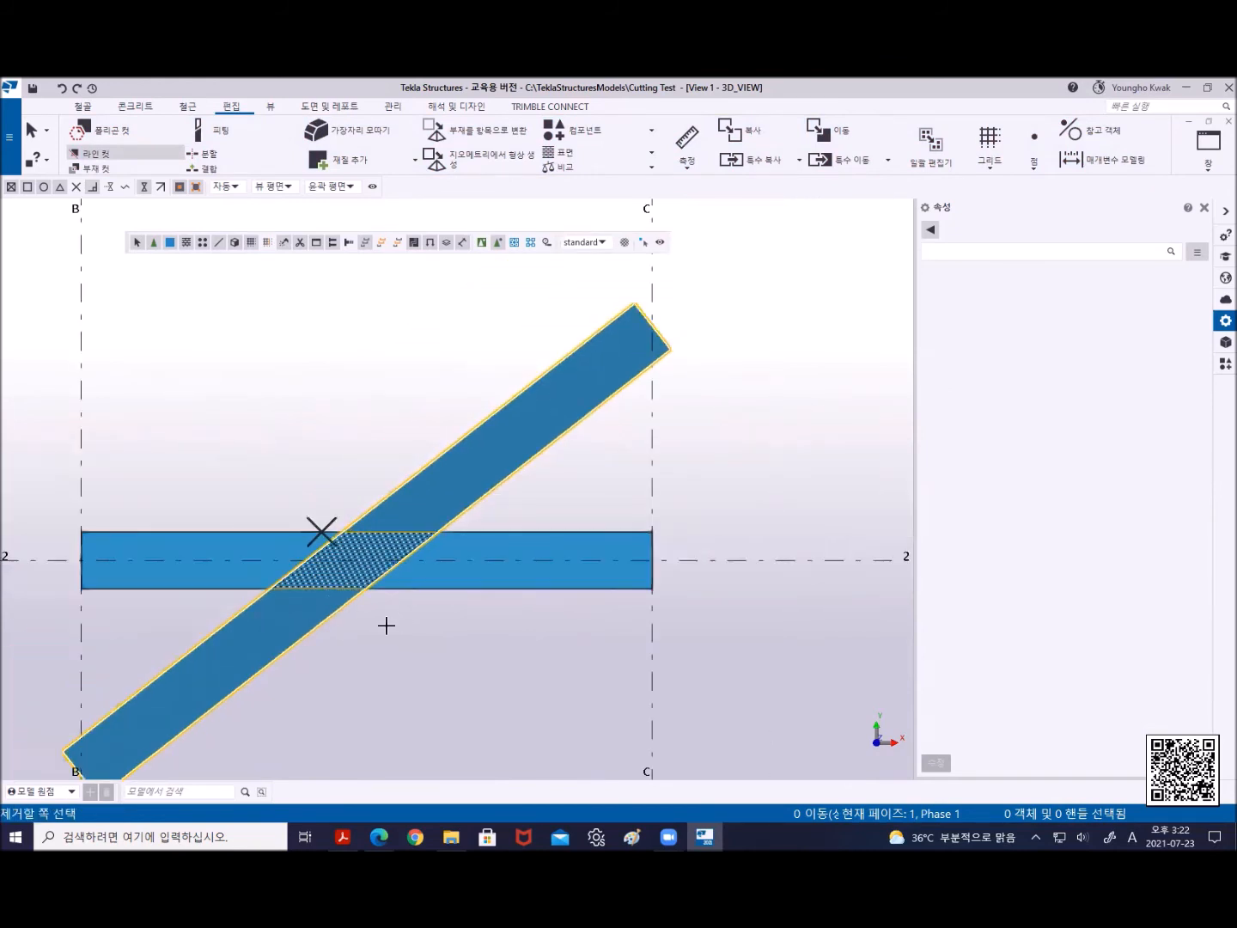
left_click(387, 626)
right_click(267, 315)
left_click(294, 323)
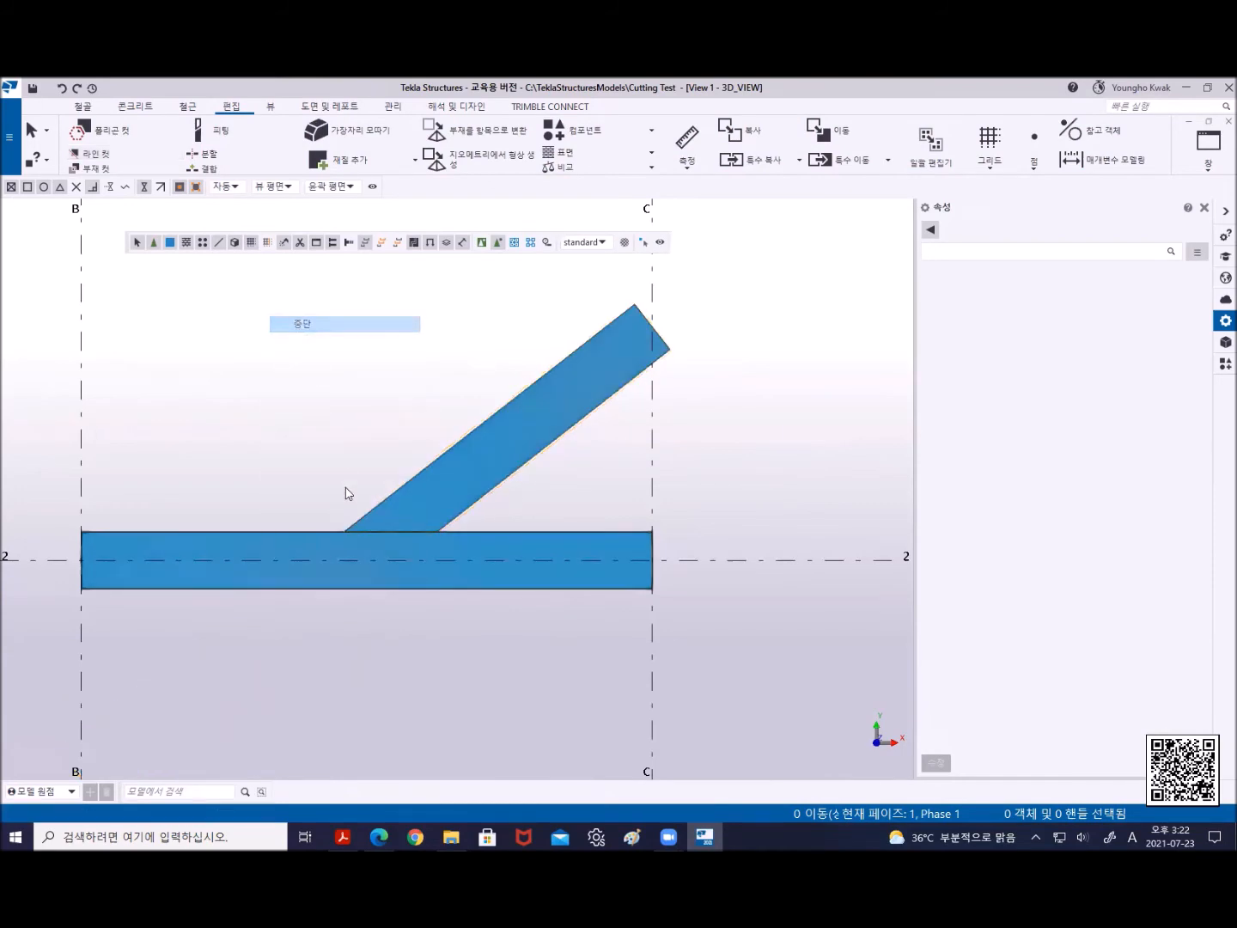
Orbit to a 3D view of the joint and switch the parts to wireframe to examine the diagonal beam's cut
middle_click_drag(338, 615, 659, 404, "ctrl")
middle_click_drag(344, 679, 462, 543)
scroll(568, 455, "down", 2)
scroll(333, 496, "up", 1)
scroll(332, 497, "up", 2)
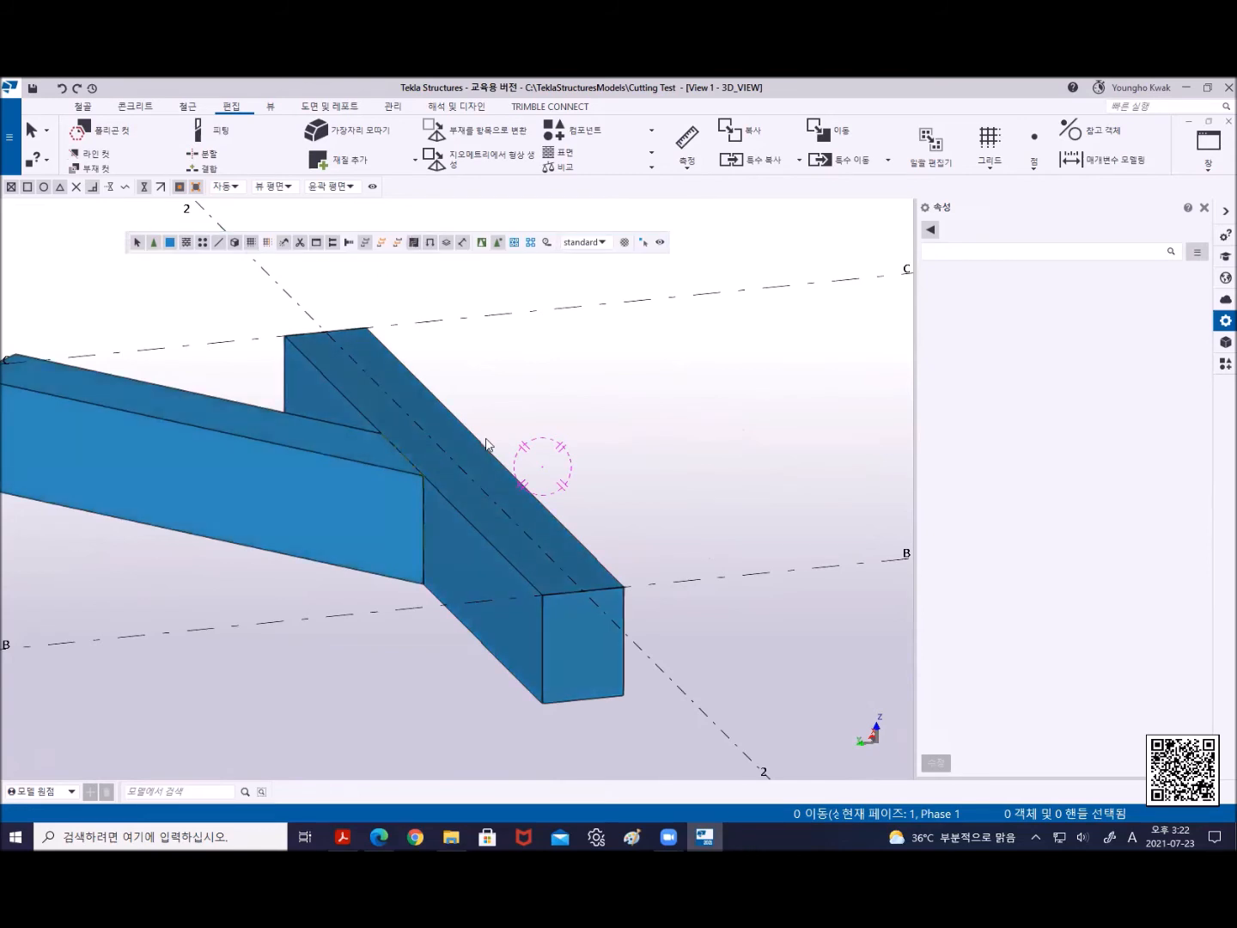
key("ctrl+1")
scroll(387, 536, "up", 4)
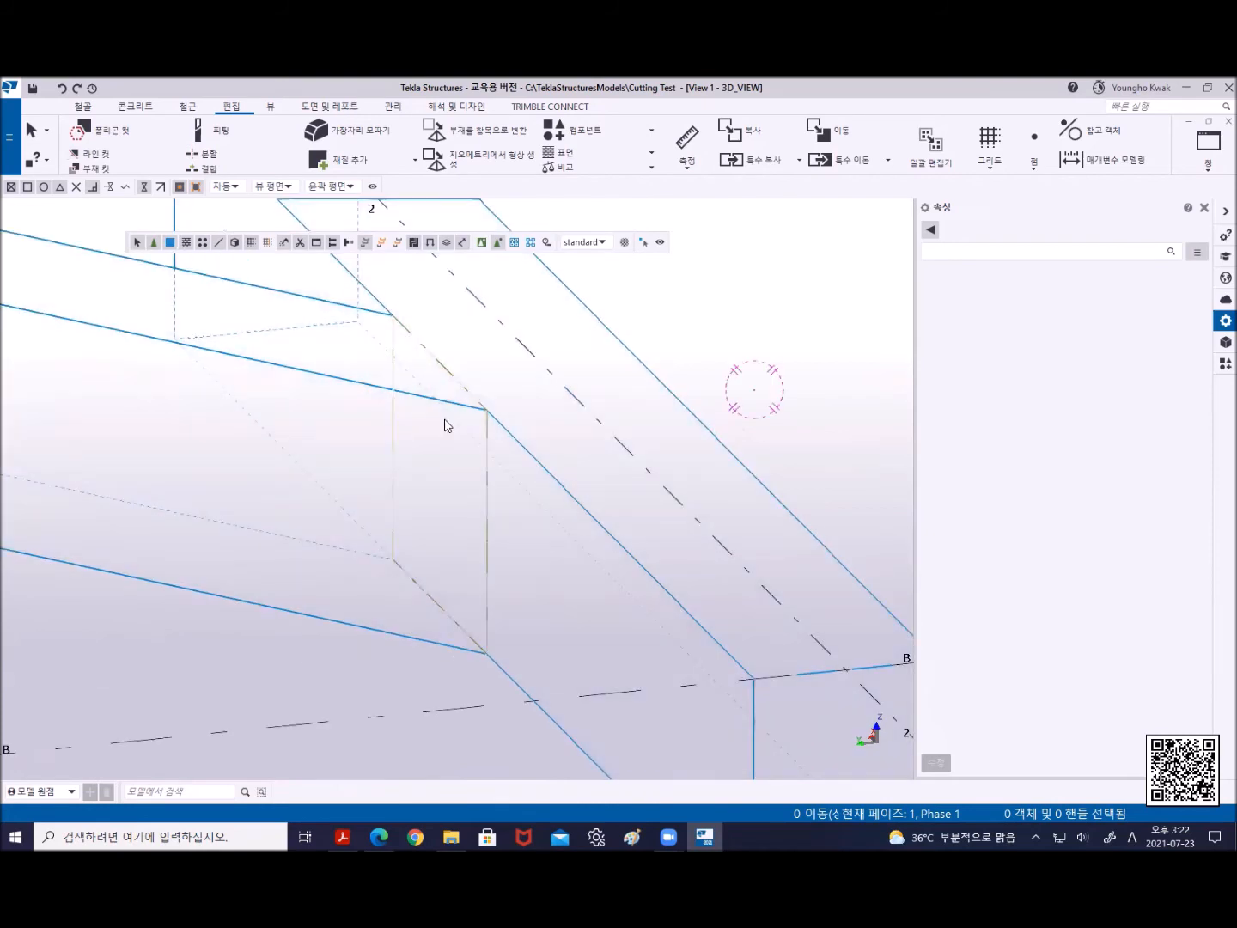
scroll(444, 424, "down", 4)
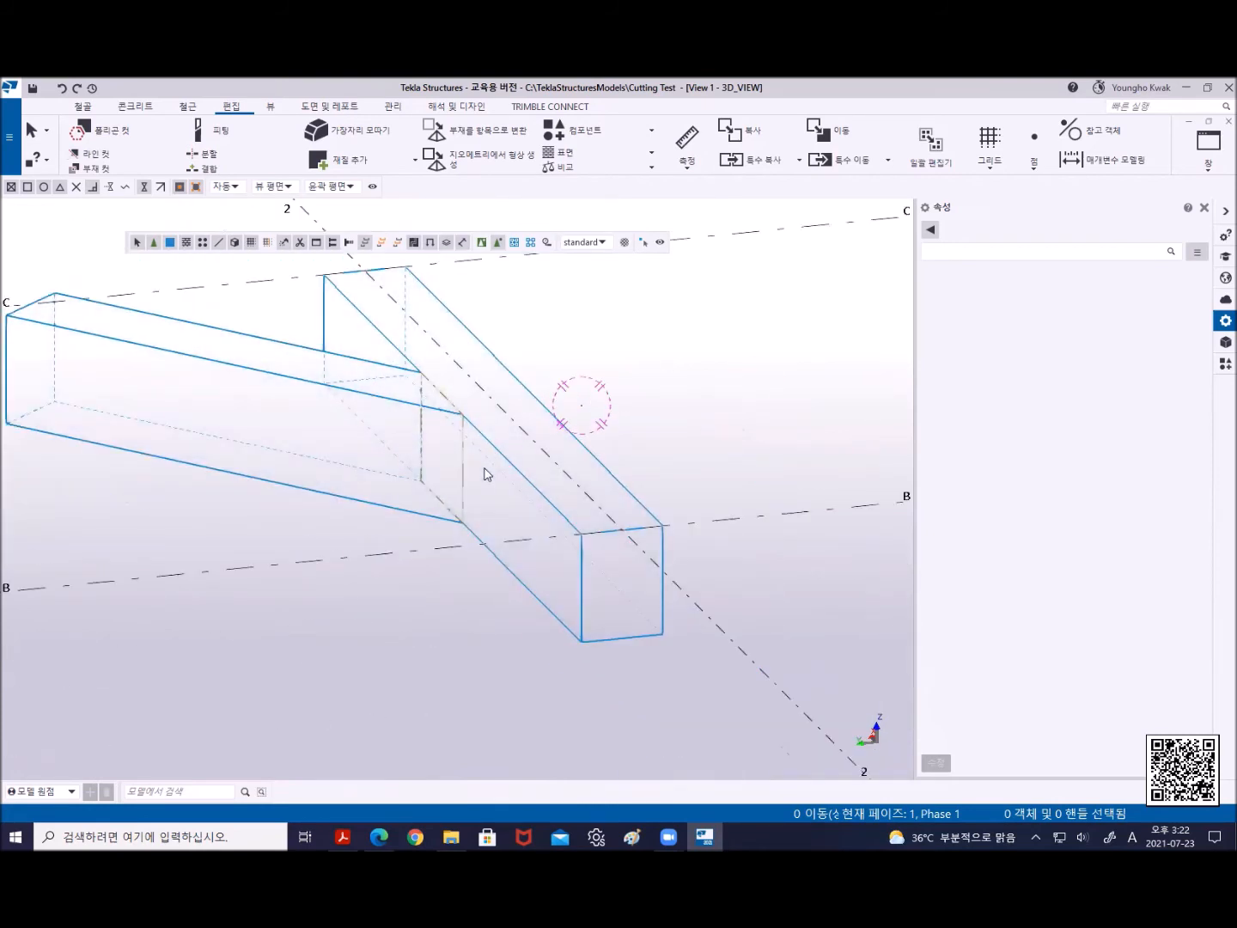
Hide the concrete beam along grid 2
left_click(326, 392)
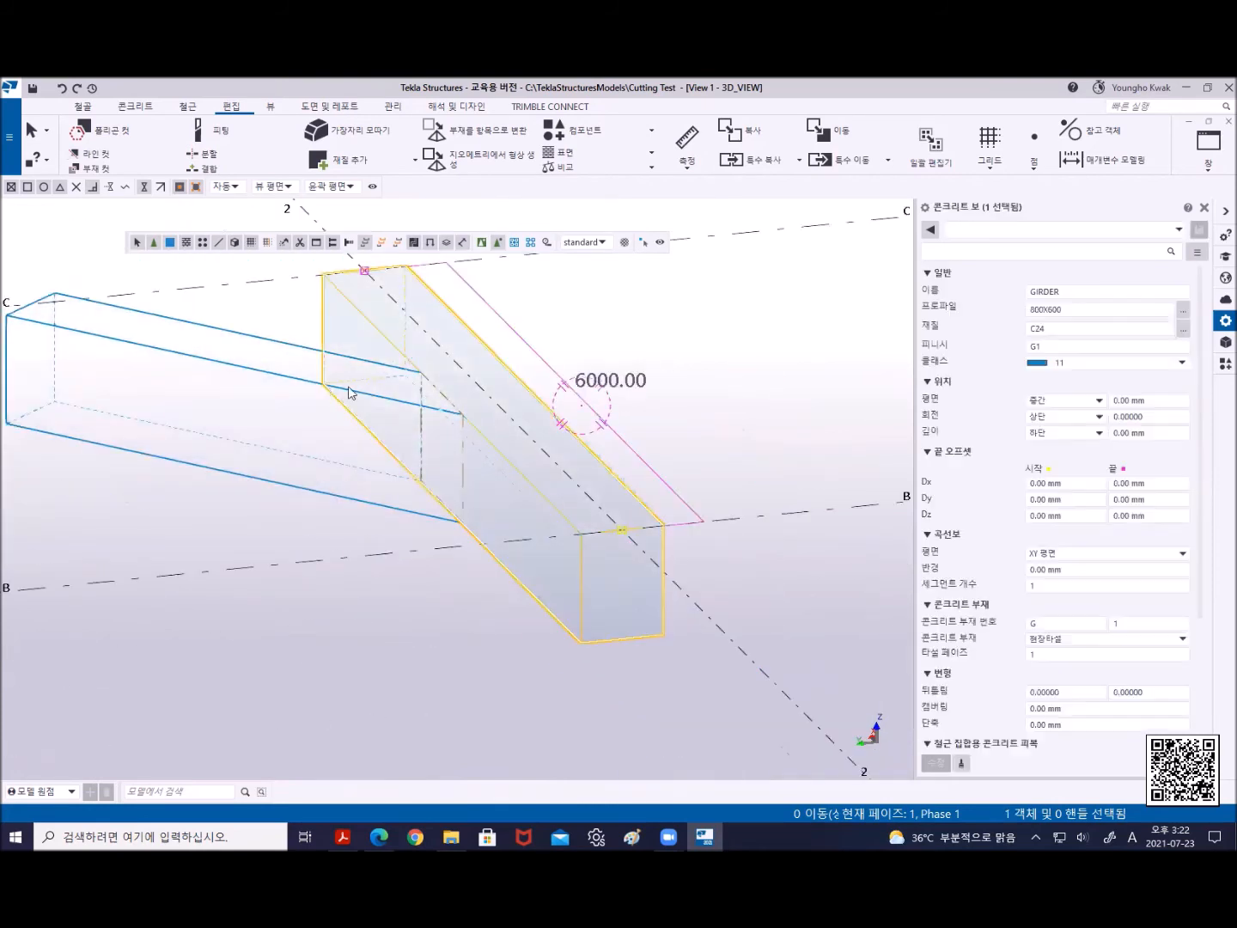
left_click(778, 640)
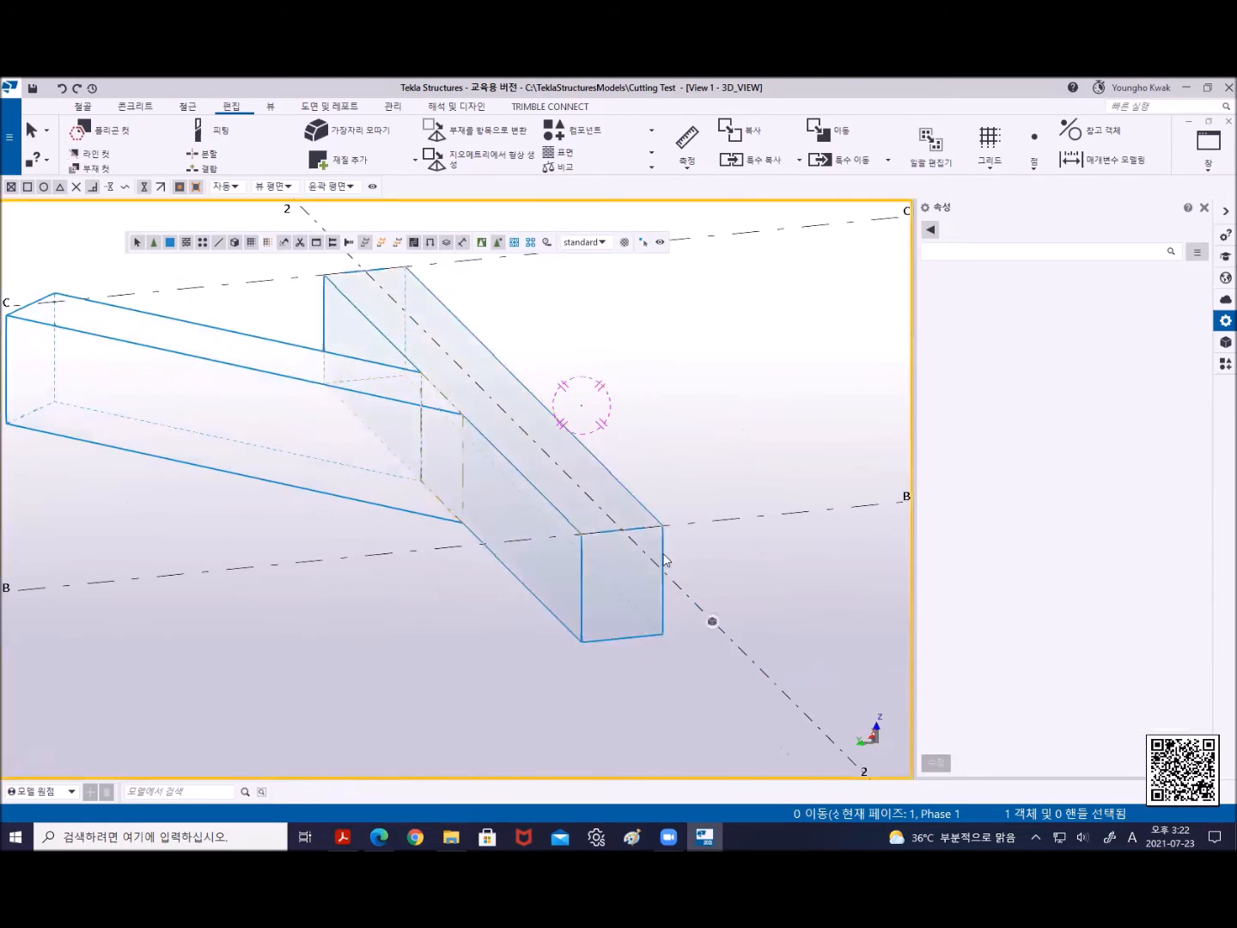
left_click(661, 559)
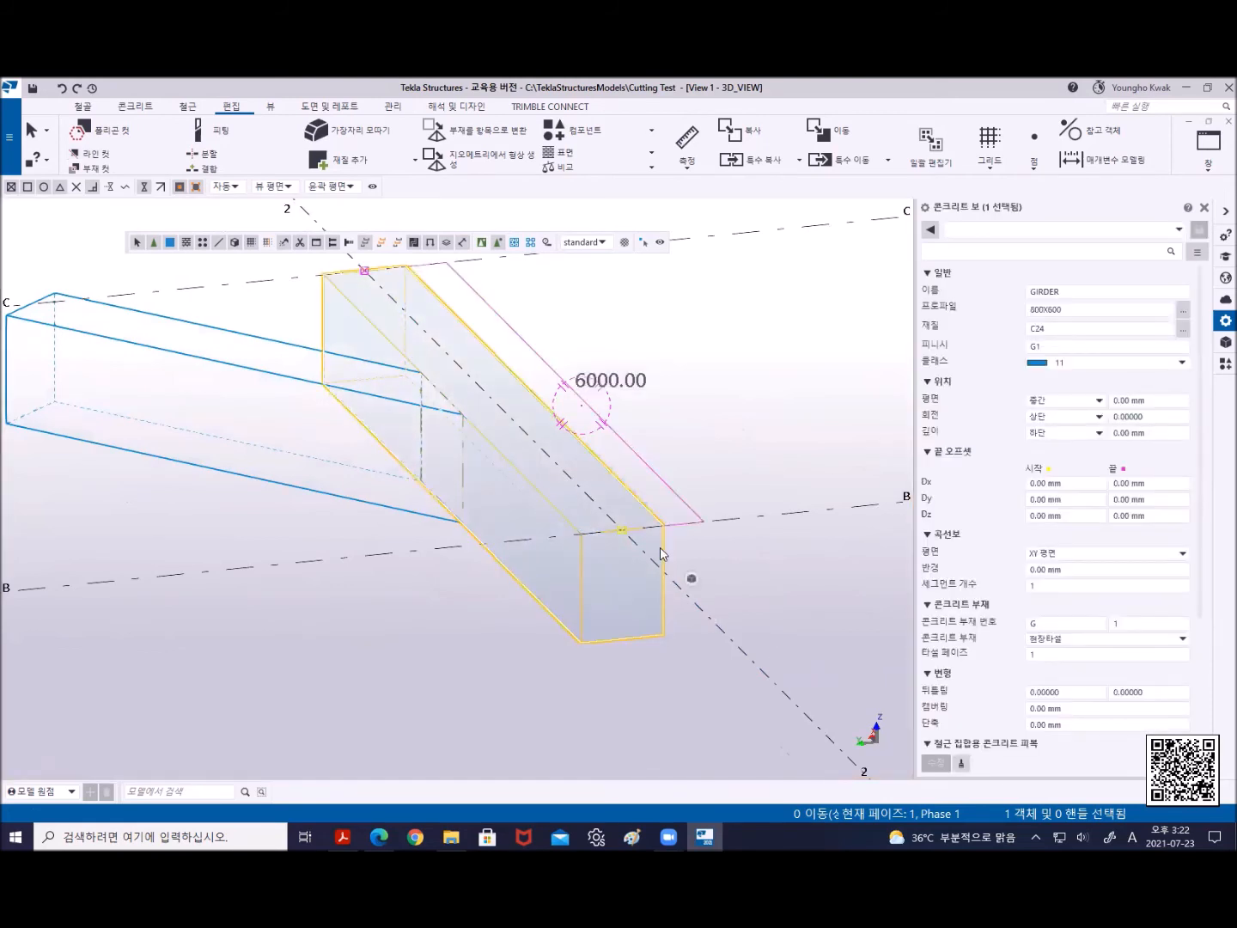
right_click(693, 313)
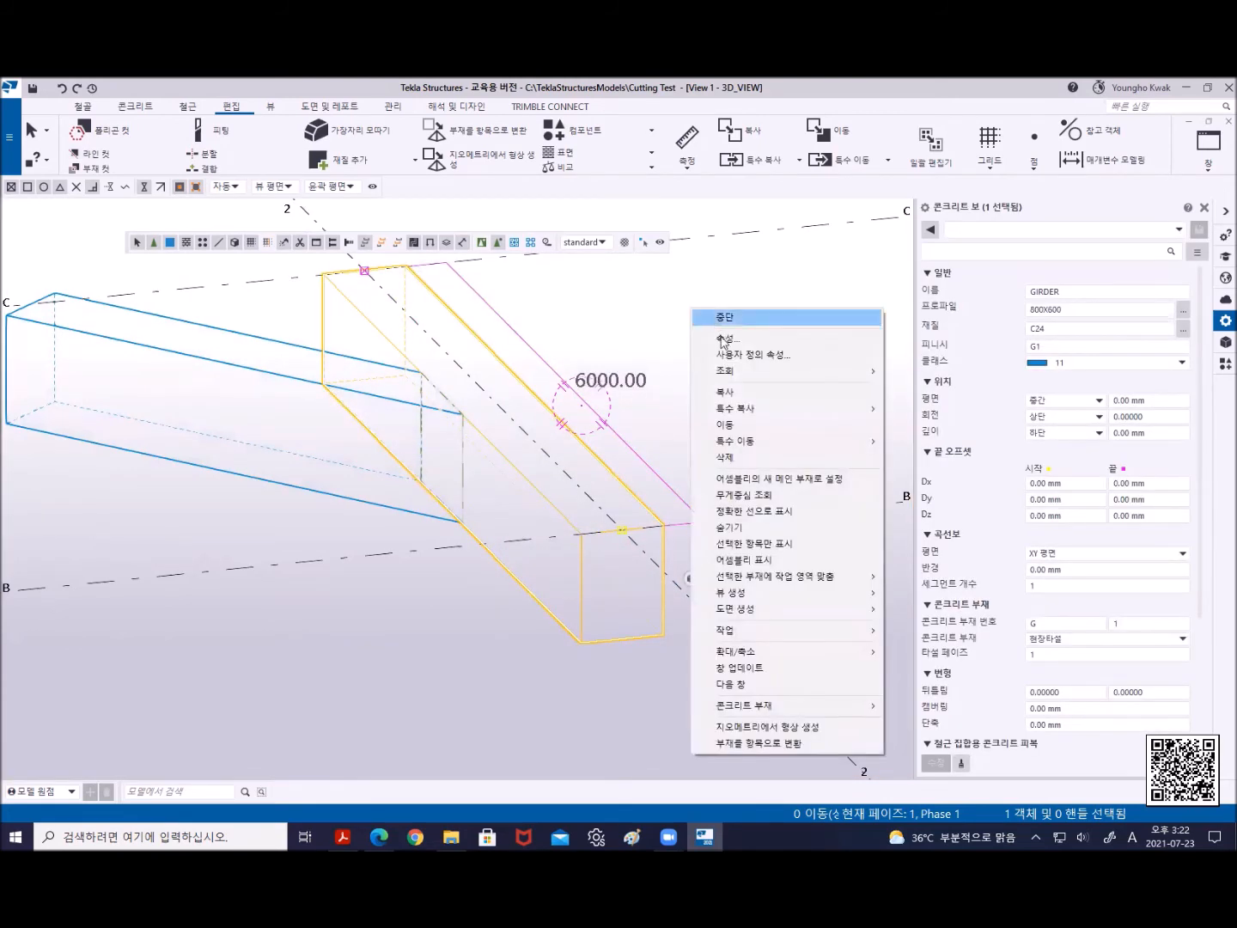
left_click(727, 534)
Try window-selecting the diagonal beam's cut end, restrict selection to parts only, and select the beam
scroll(506, 494, "up", 3)
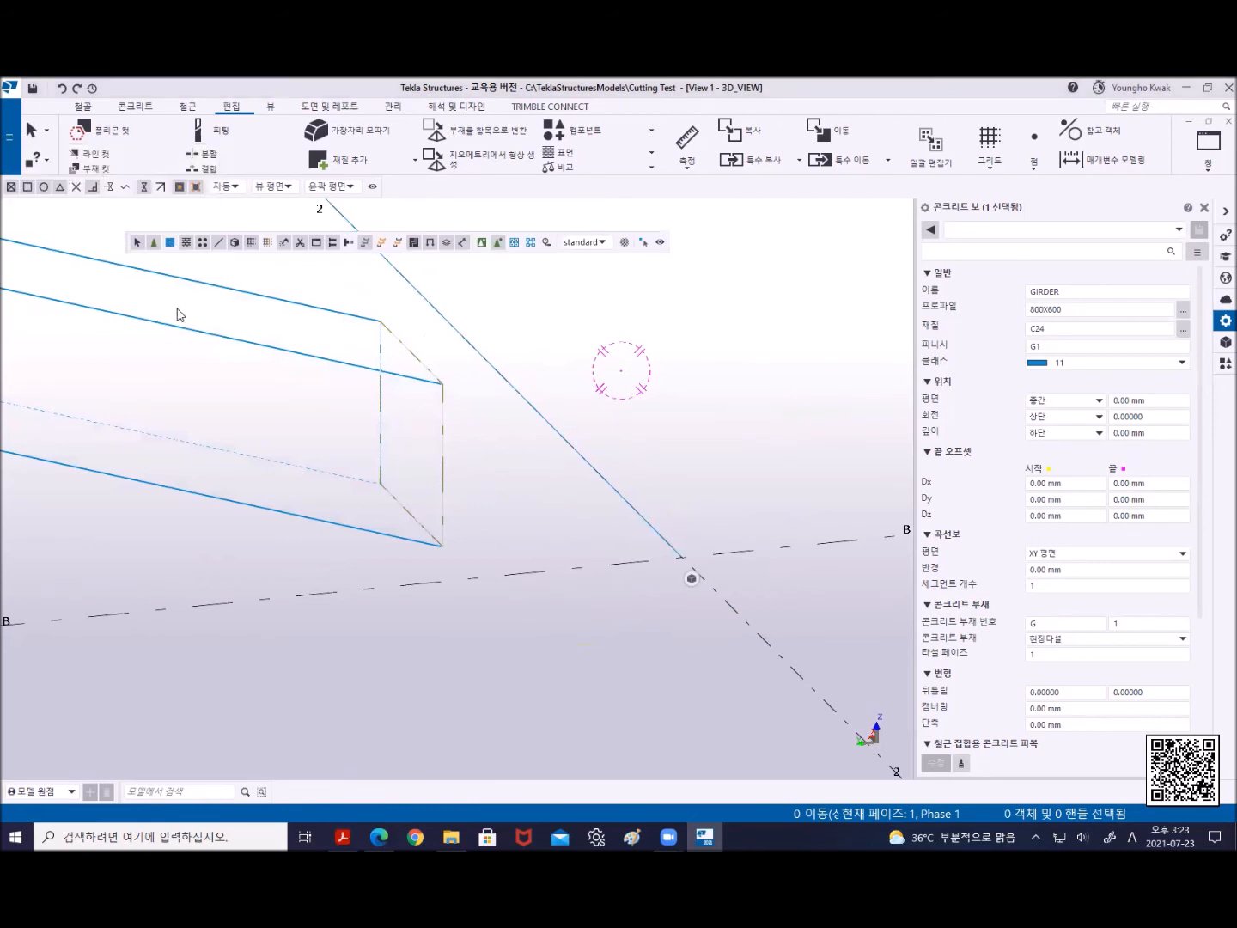
left_click_drag(503, 631, 299, 275)
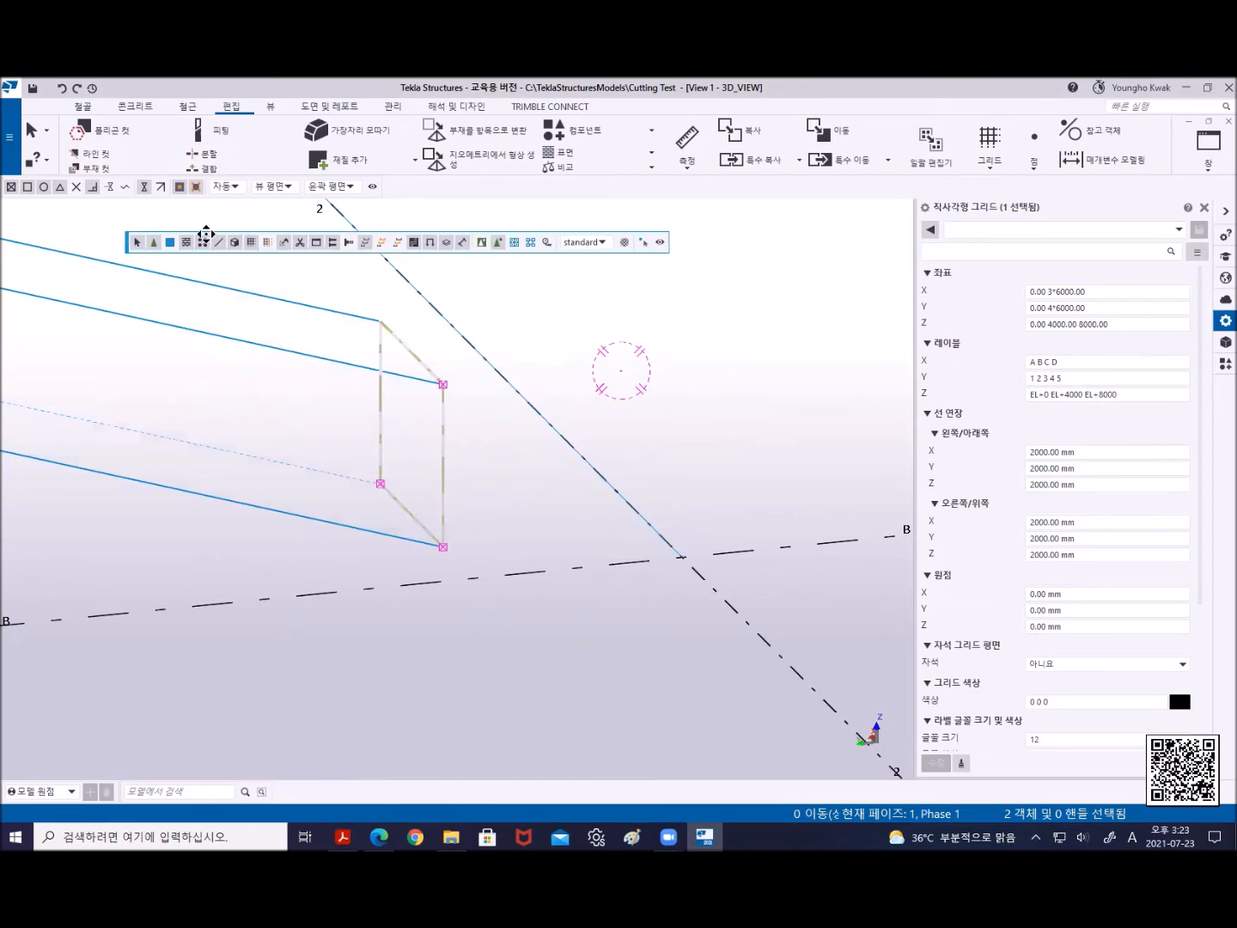
left_click(169, 242)
left_click(468, 476)
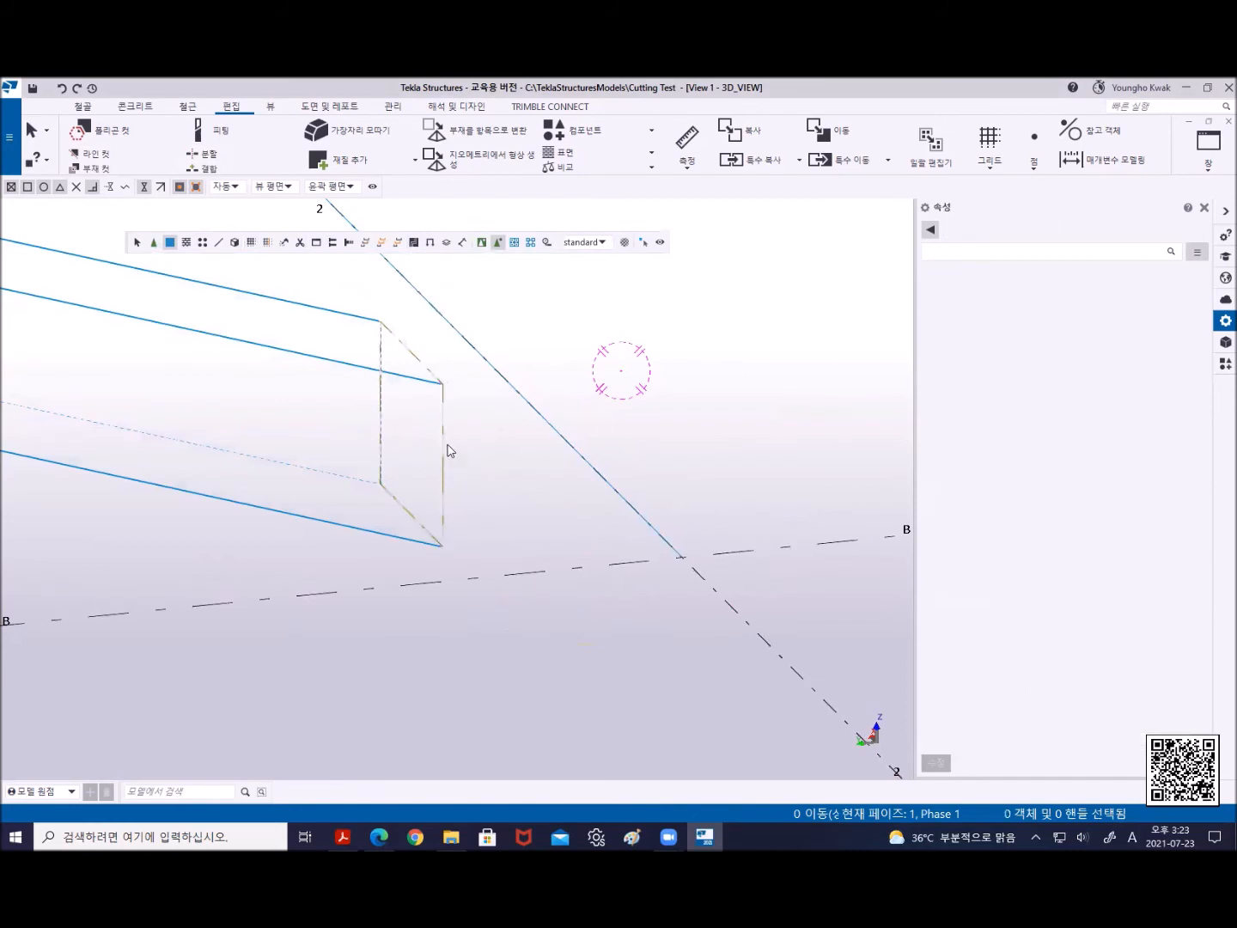
left_click(389, 382)
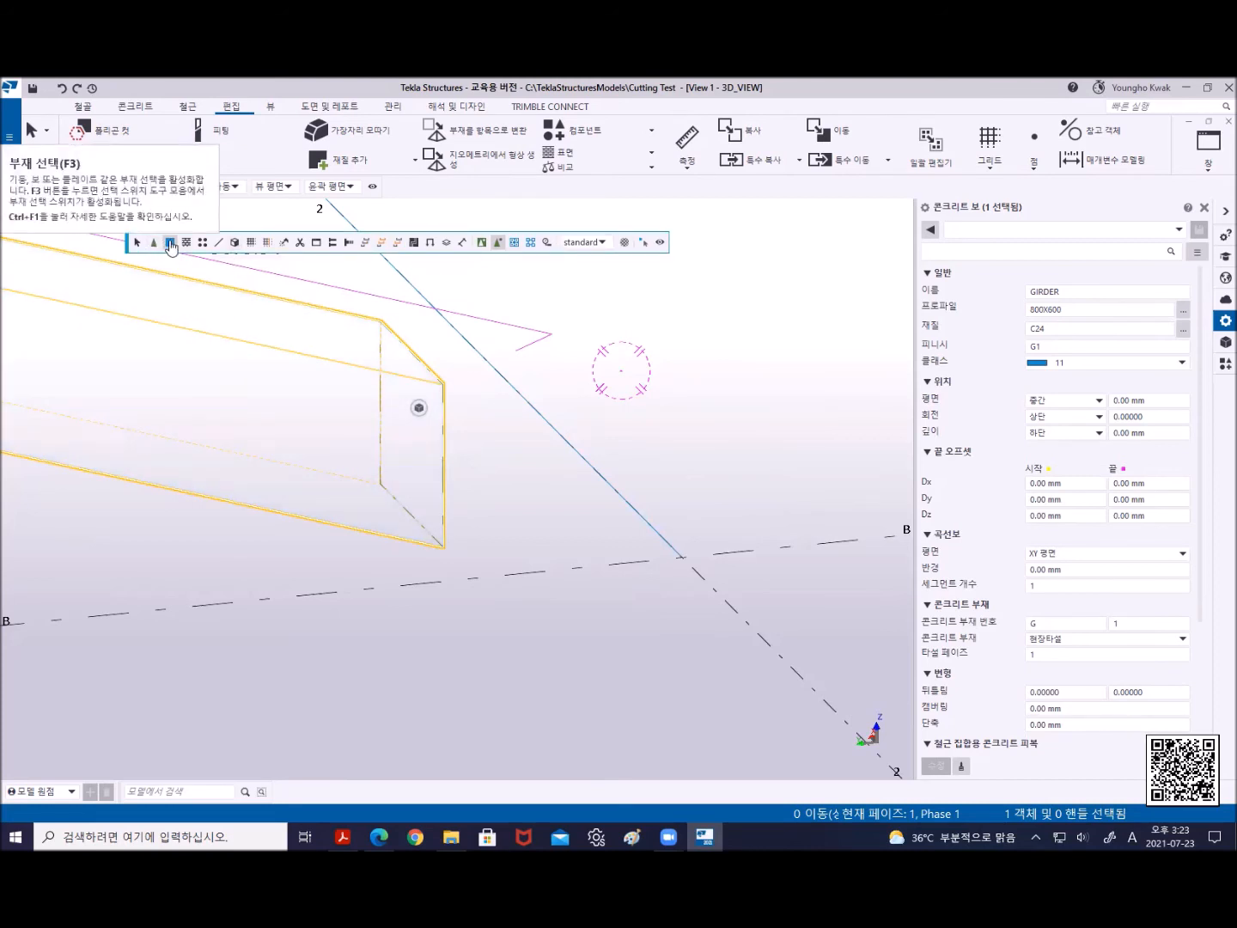
Enable component selection alongside parts and try window selections across the diagonal beam
left_click(154, 242)
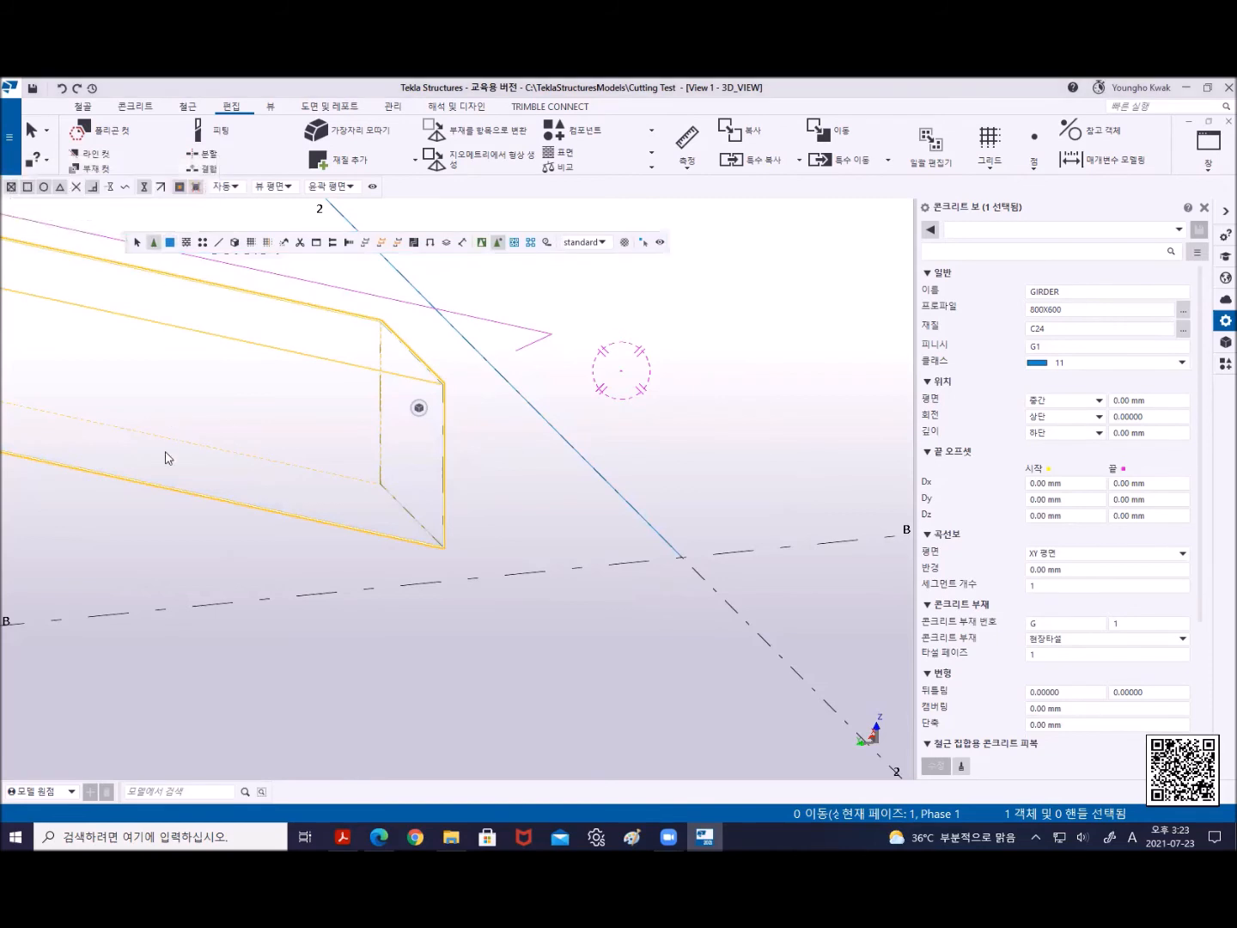
left_click(212, 618)
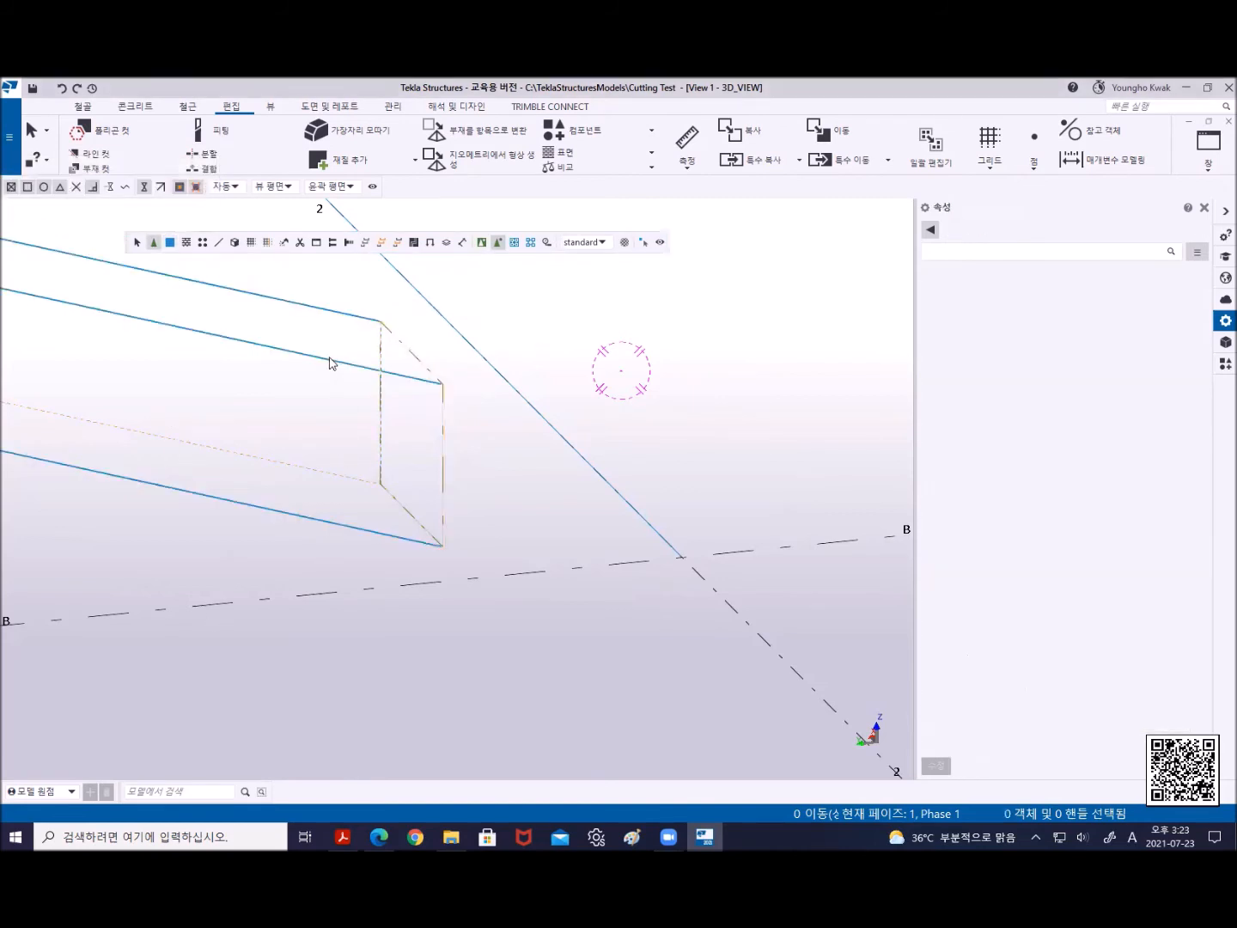
left_click_drag(326, 418, 239, 271)
left_click_drag(271, 404, 199, 313)
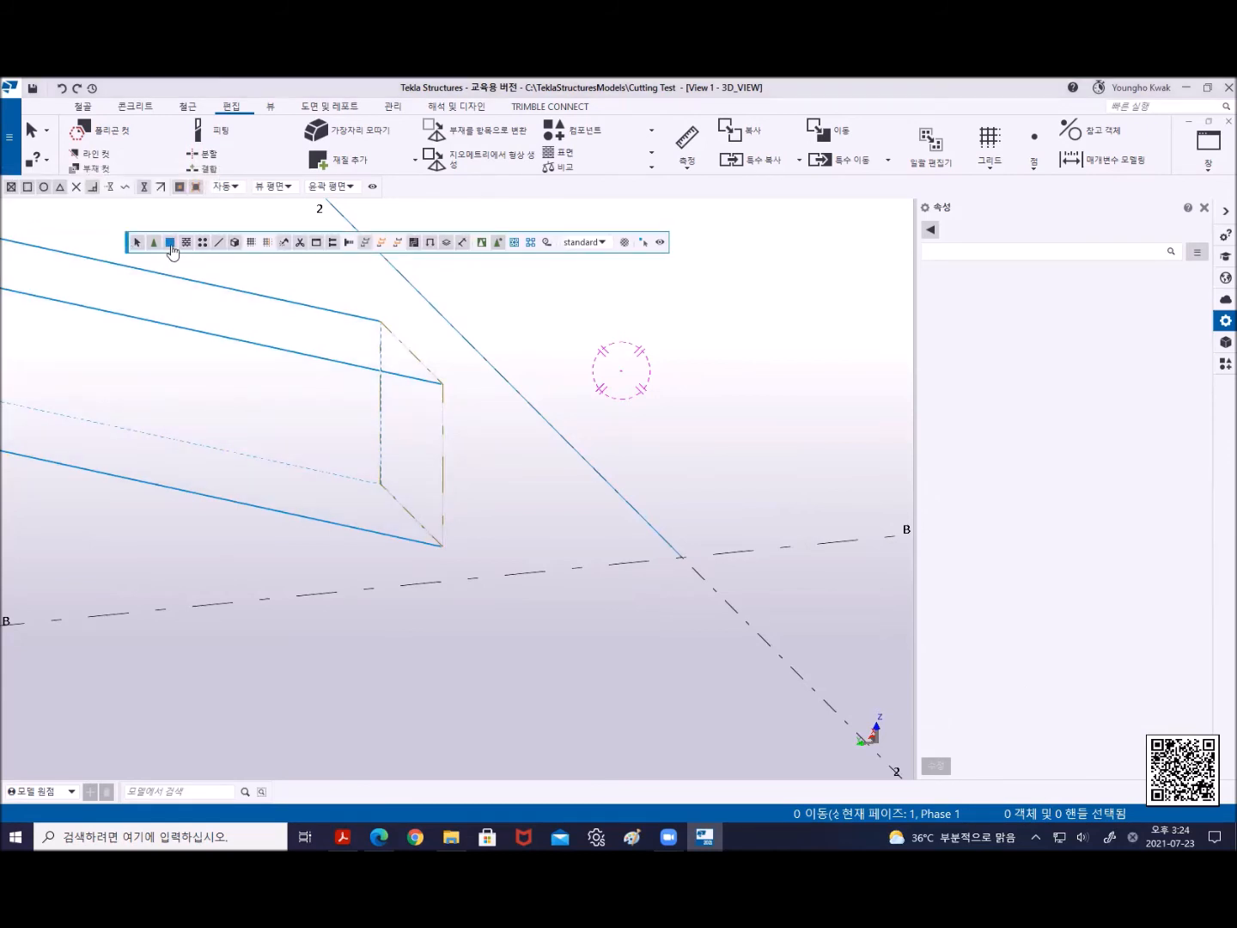
Select the diagonal beam's cut plane and its three corner handles
left_click(443, 433)
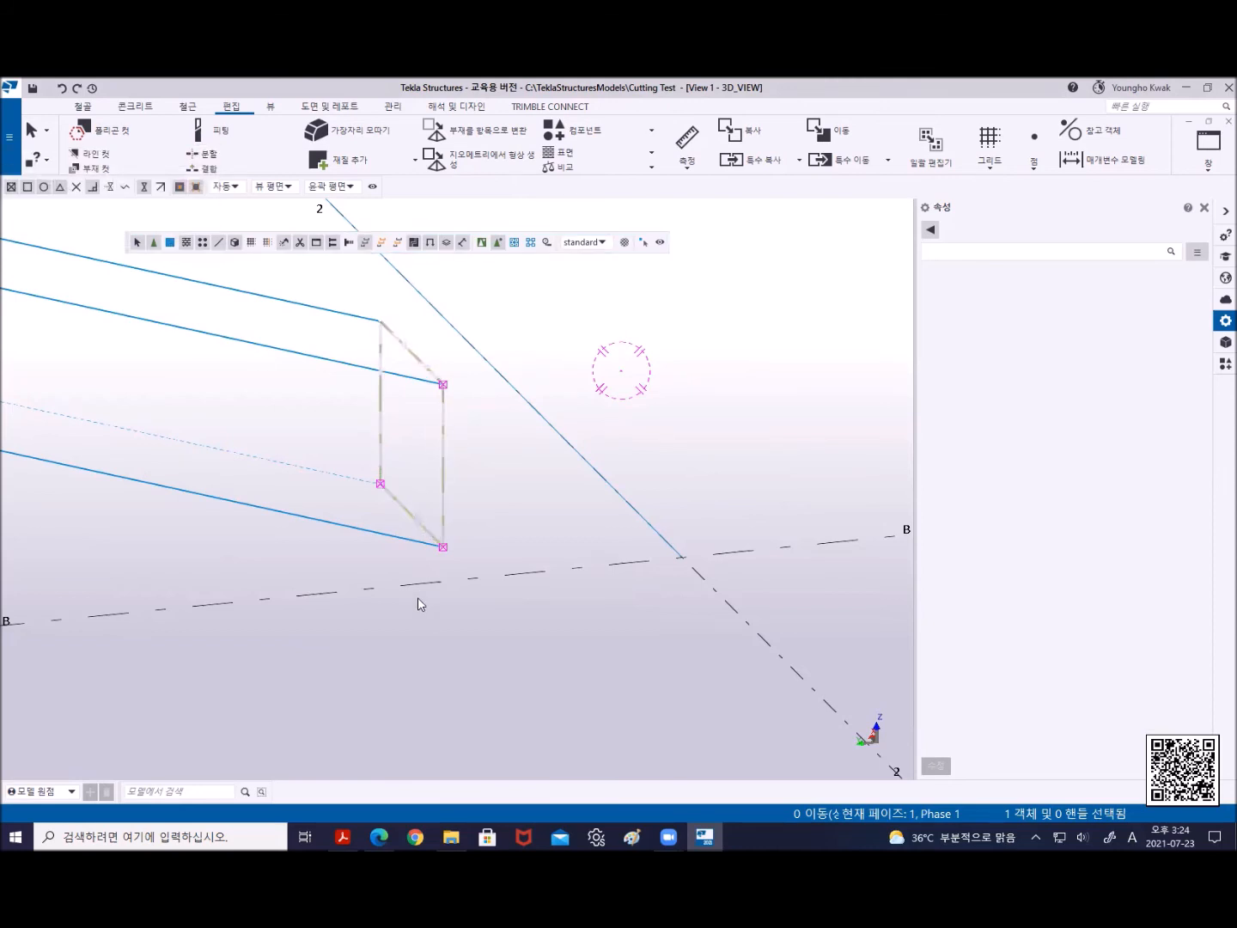
left_click_drag(356, 570, 136, 318)
left_click_drag(560, 572, 253, 304)
left_click_drag(315, 270, 507, 617)
scroll(507, 618, "down", 5)
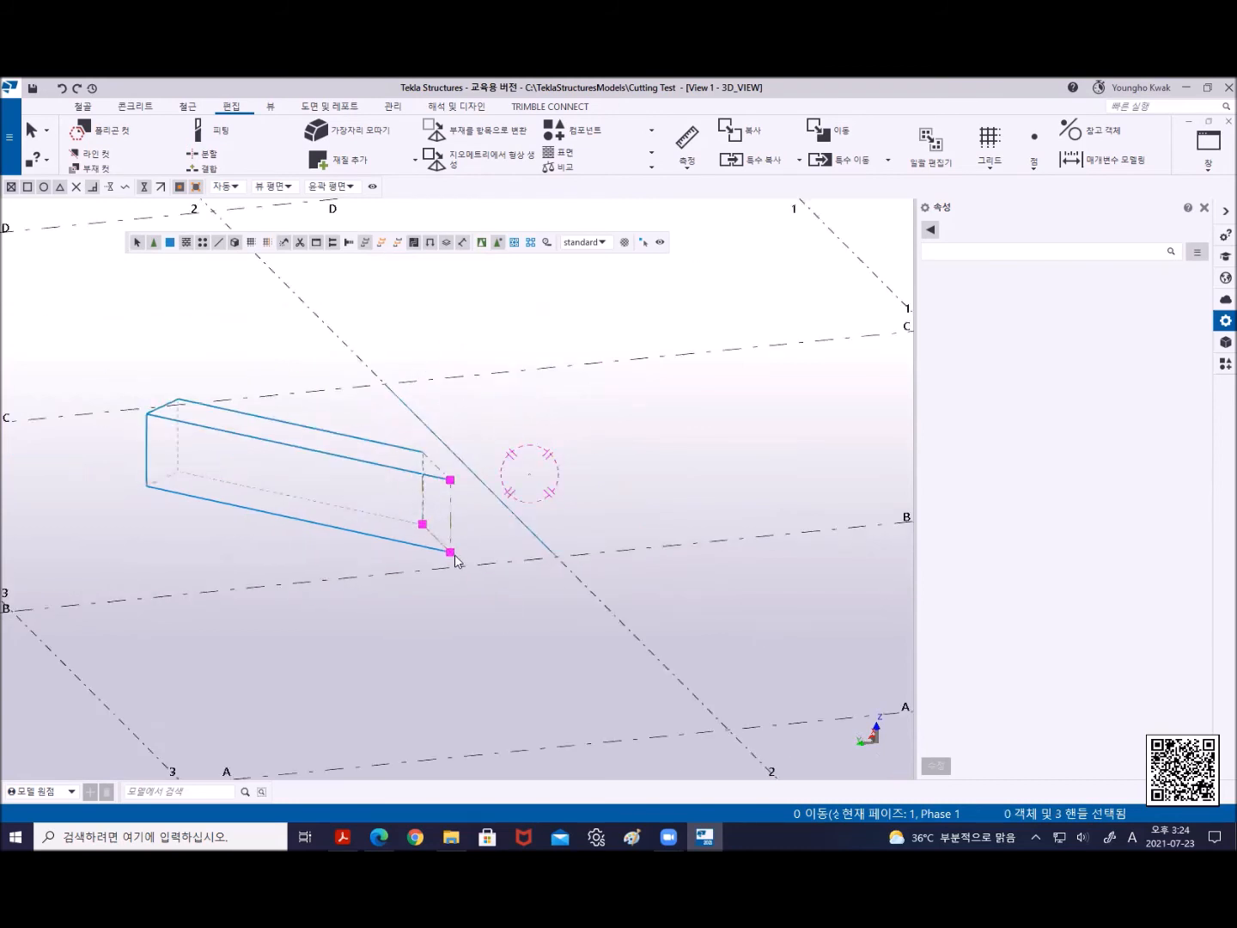
Move the three cut plane handles about 1000 mm back along the diagonal beam's upper edge, shortening the beam
right_click(459, 359)
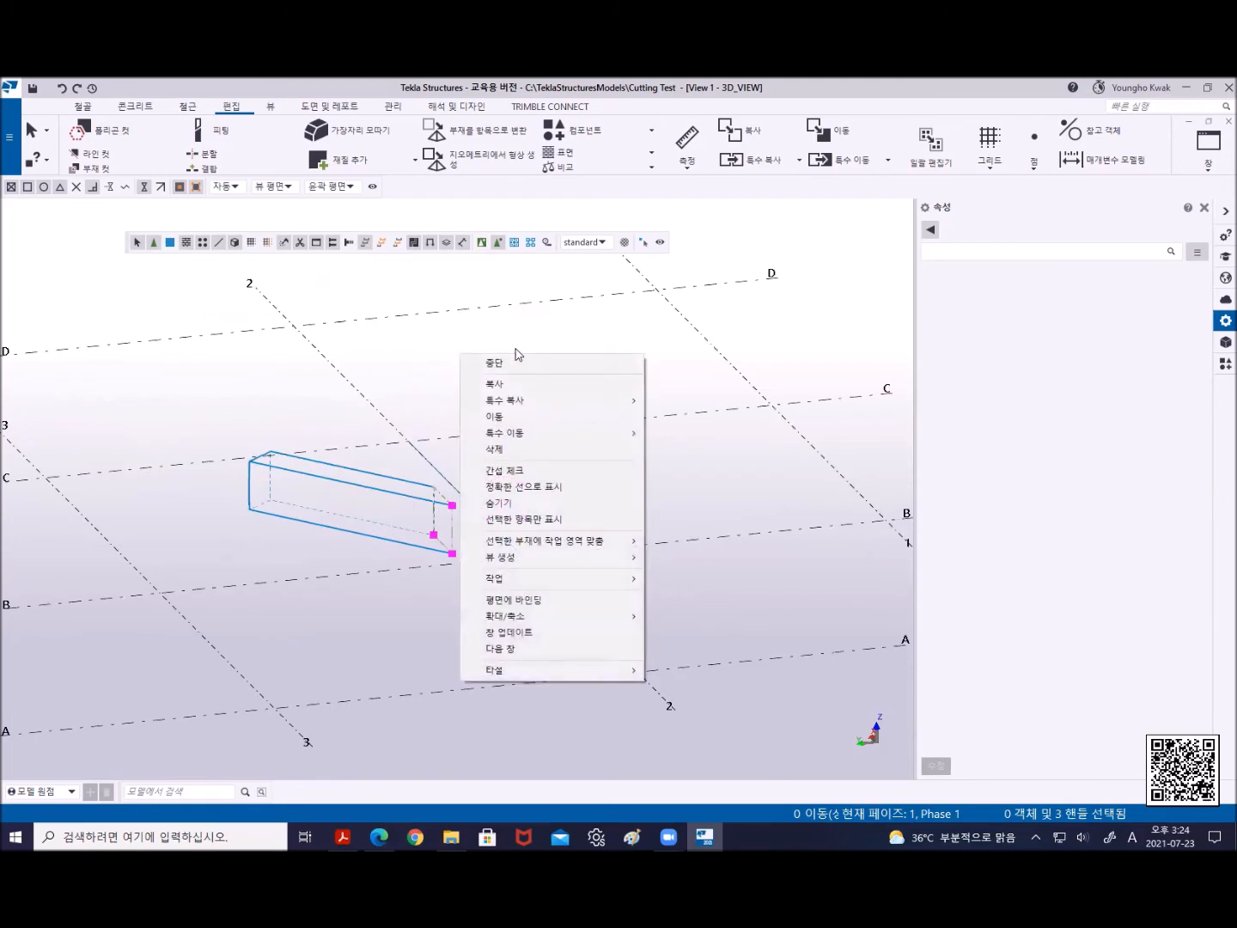
left_click(512, 419)
left_click(452, 507)
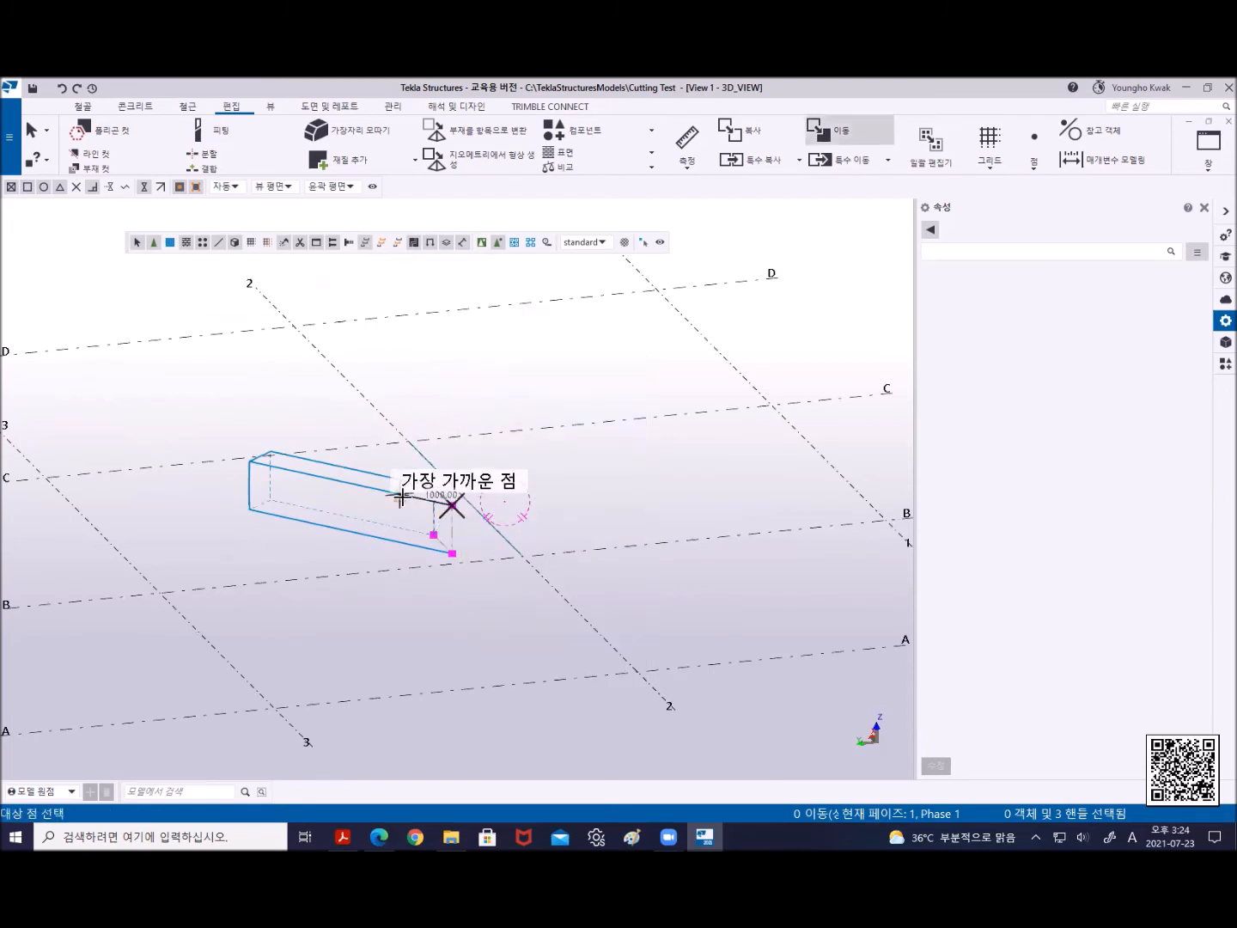
left_click(399, 494)
left_click(498, 383)
Redraw the view to bring back the hidden grid 2 beam, and restrict selection to parts only
left_click(270, 106)
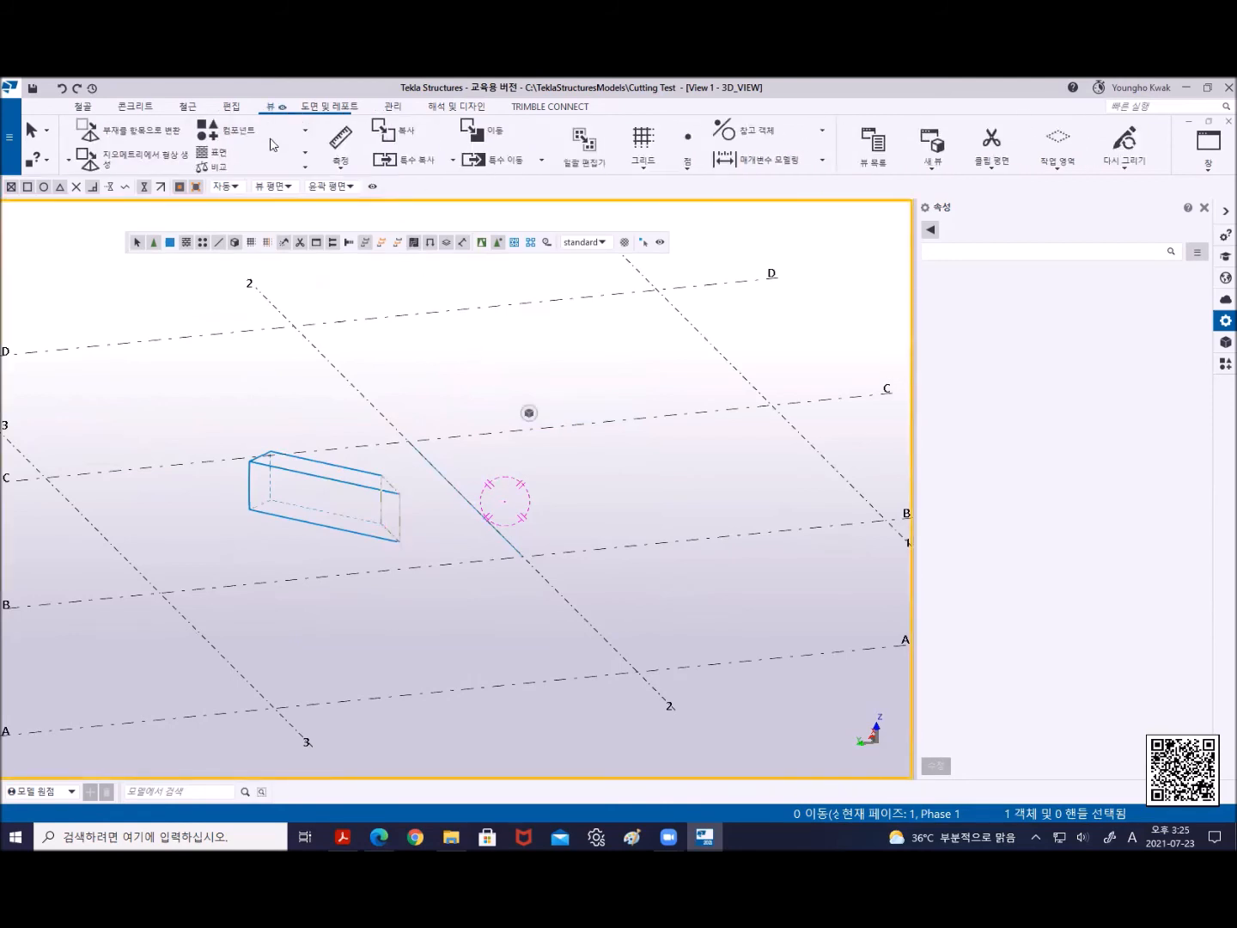
left_click(363, 153)
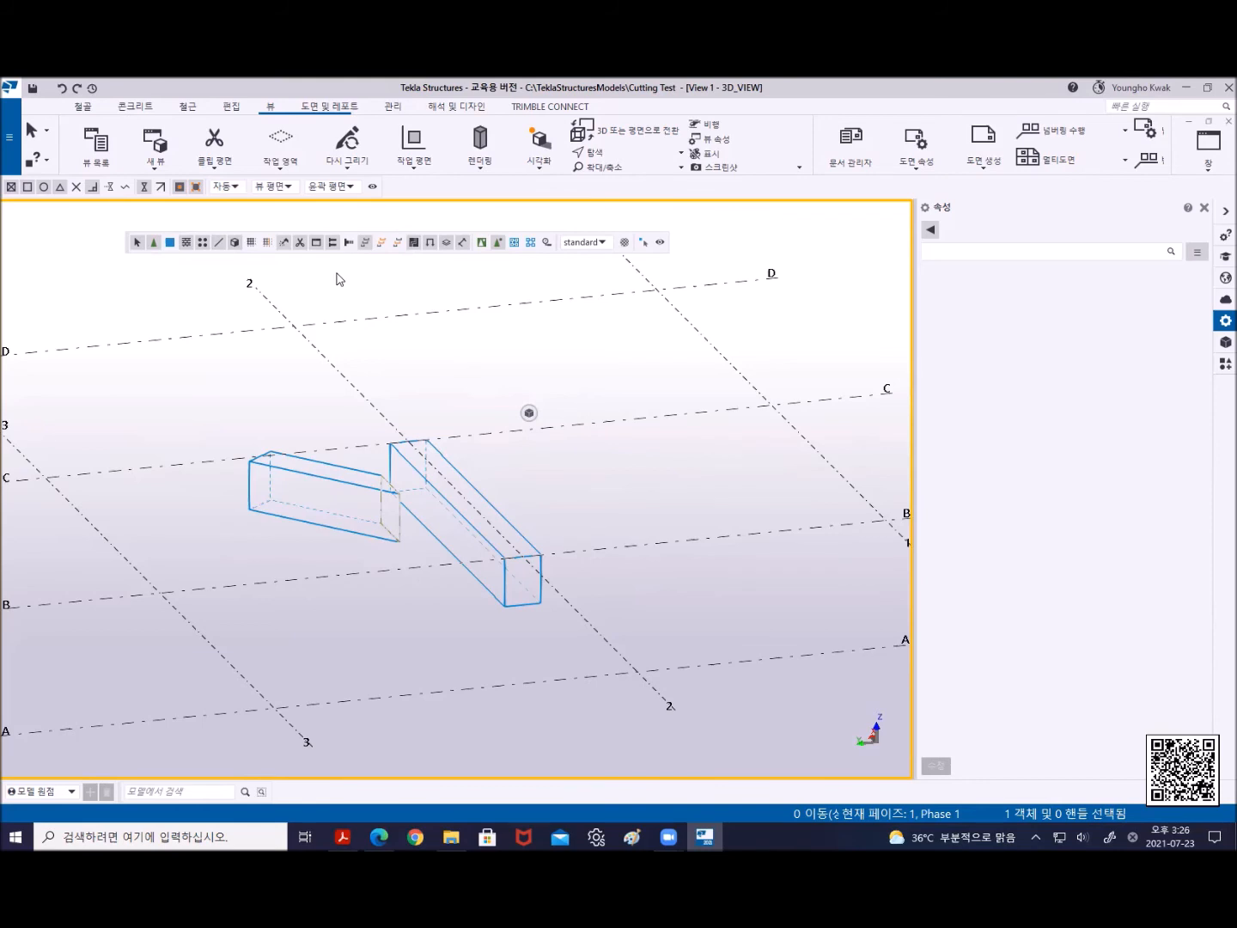
left_click(170, 244)
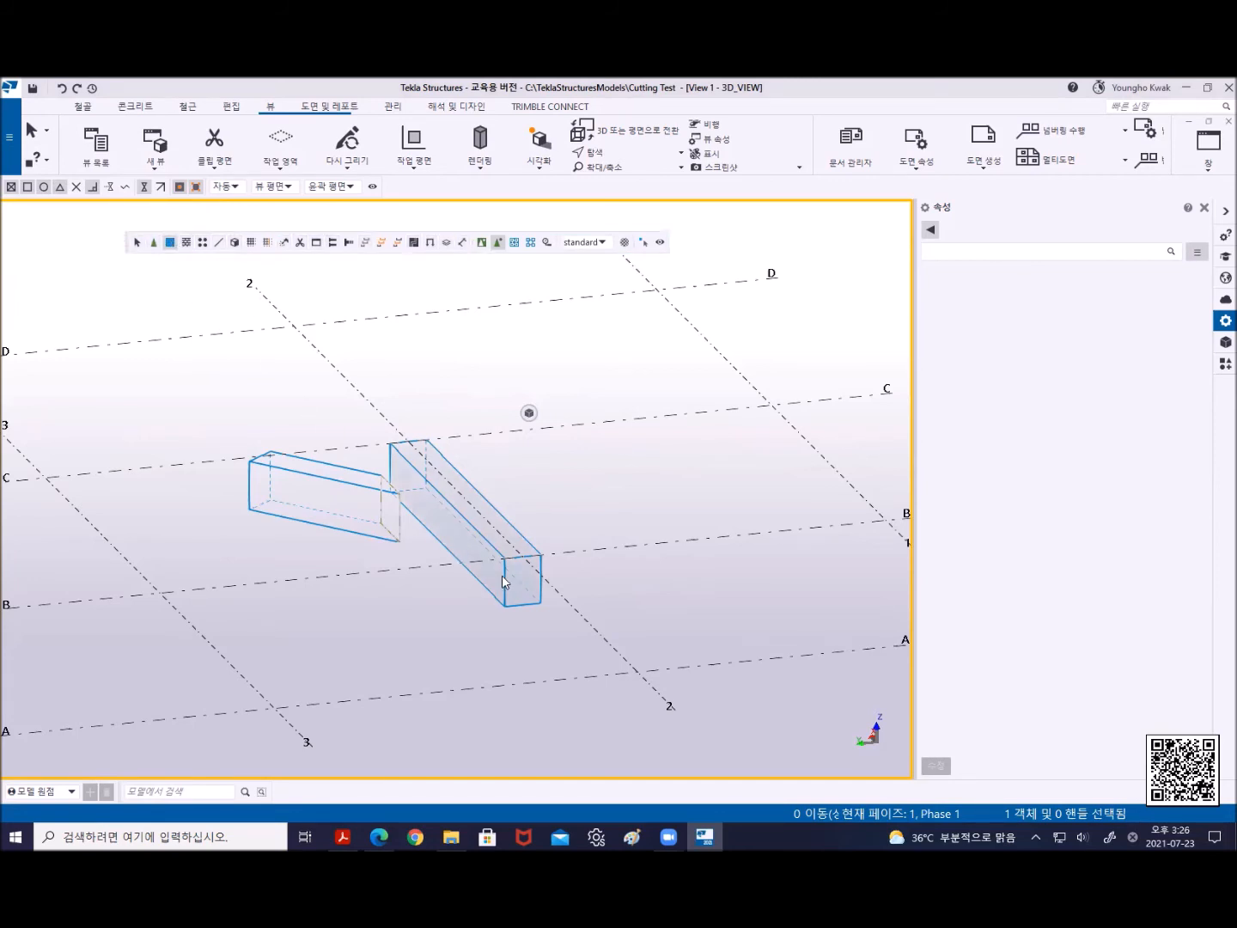
Window-select both beams, re-enable selection of all object types, and select only the diagonal beam
left_click_drag(674, 675, 135, 277)
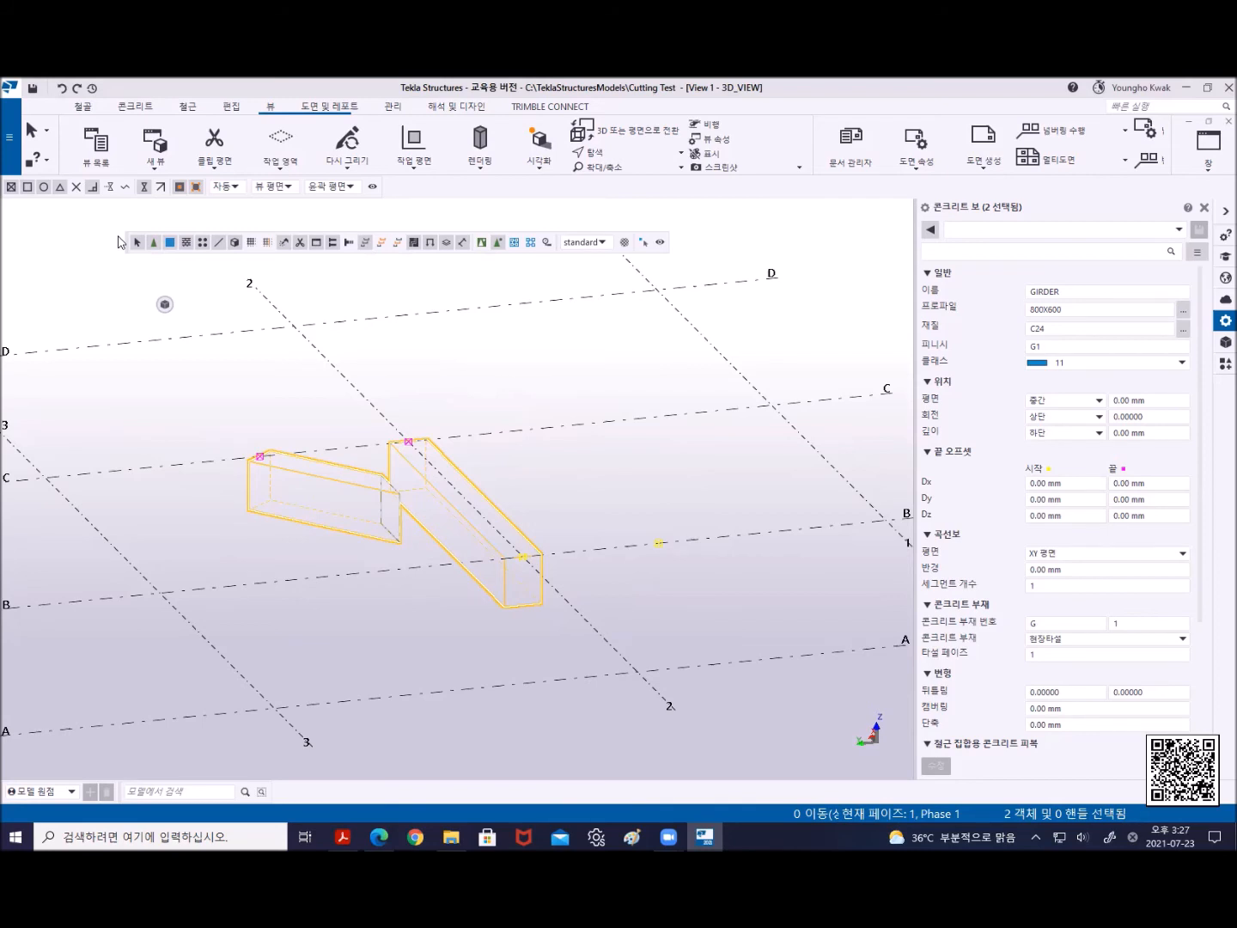
scroll(461, 541, "up", 5)
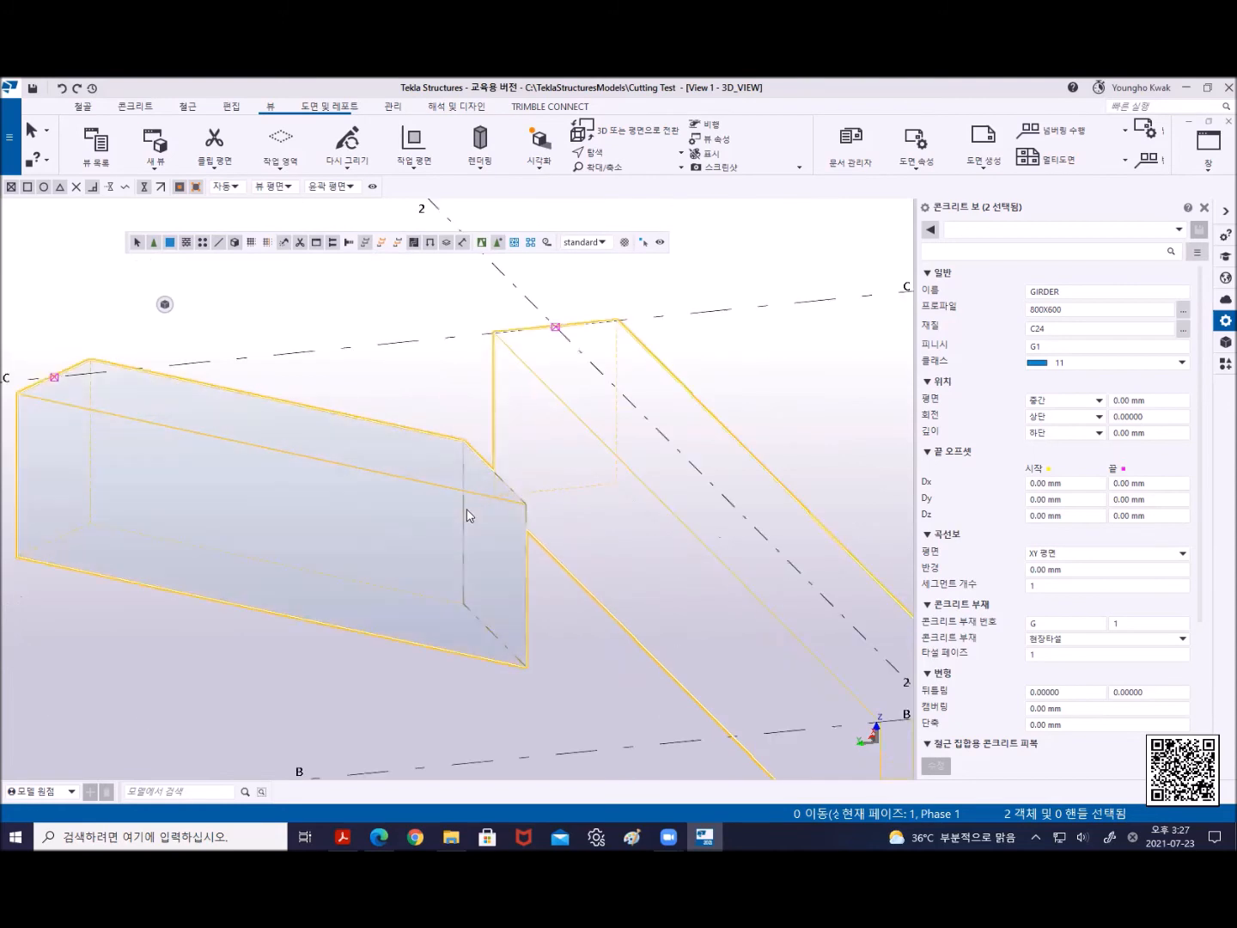
left_click(466, 515)
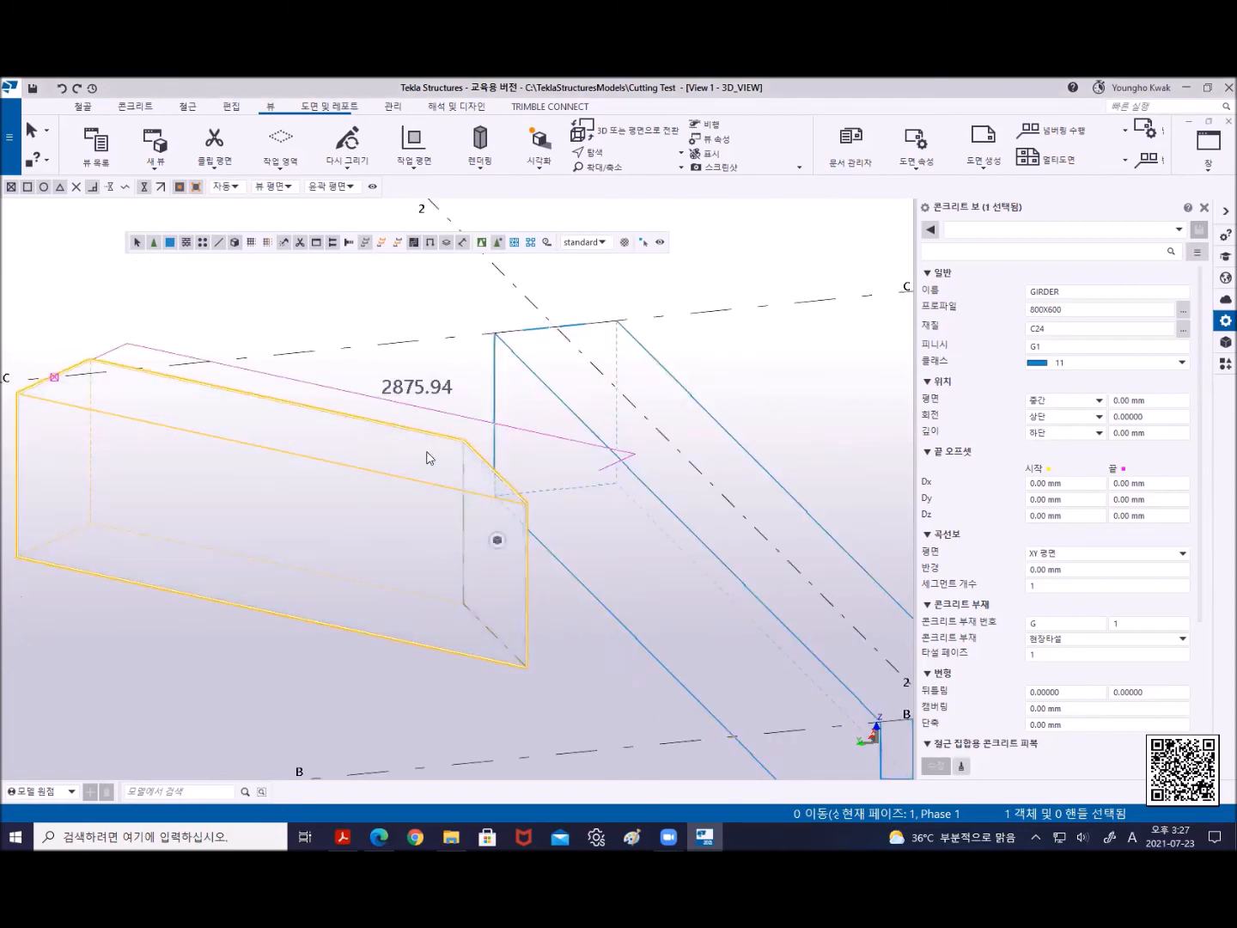
scroll(454, 670, "down", 5)
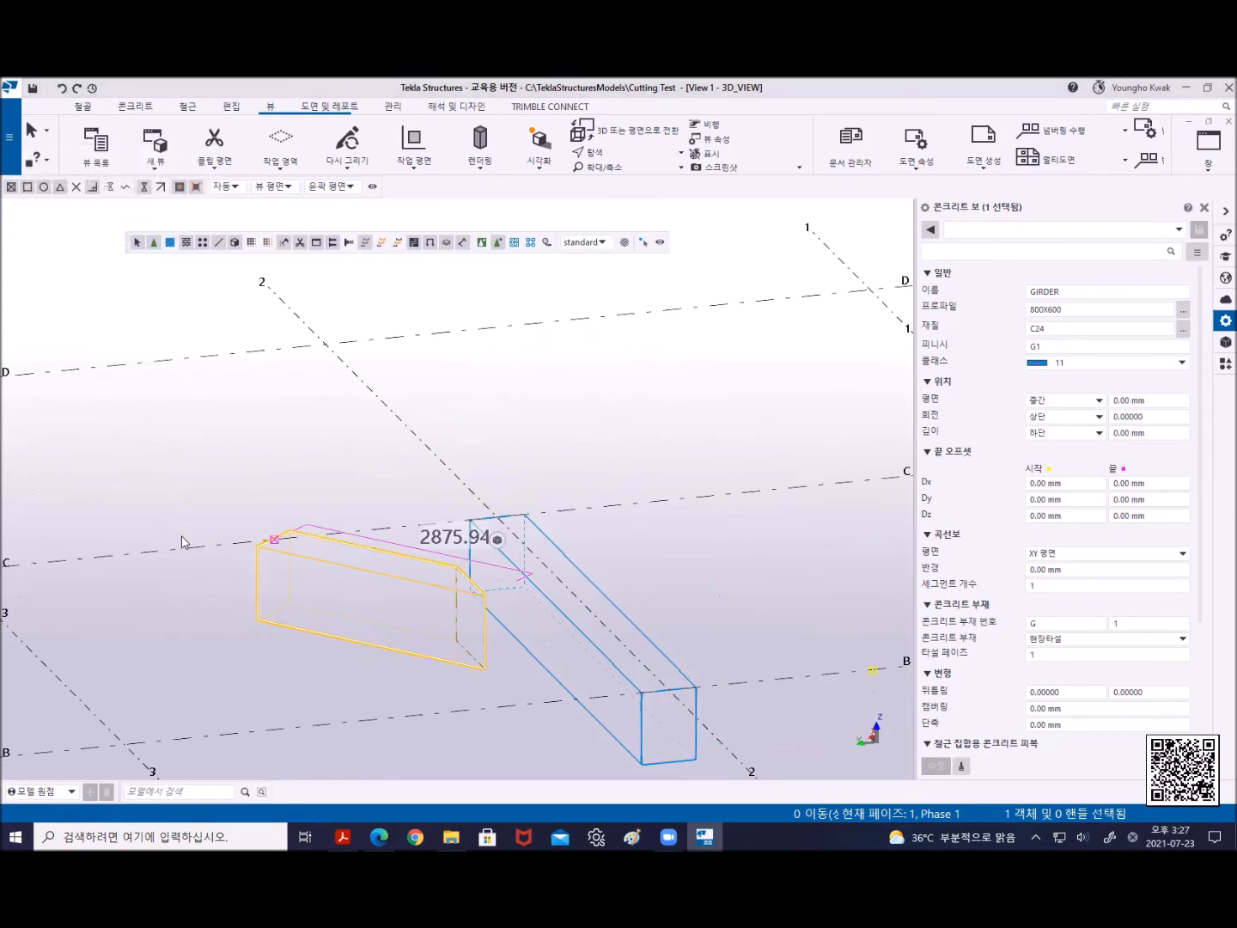
Select the cut plane at the diagonal beam's end and pick up all three of its corner handles
left_click_drag(574, 745, 424, 455)
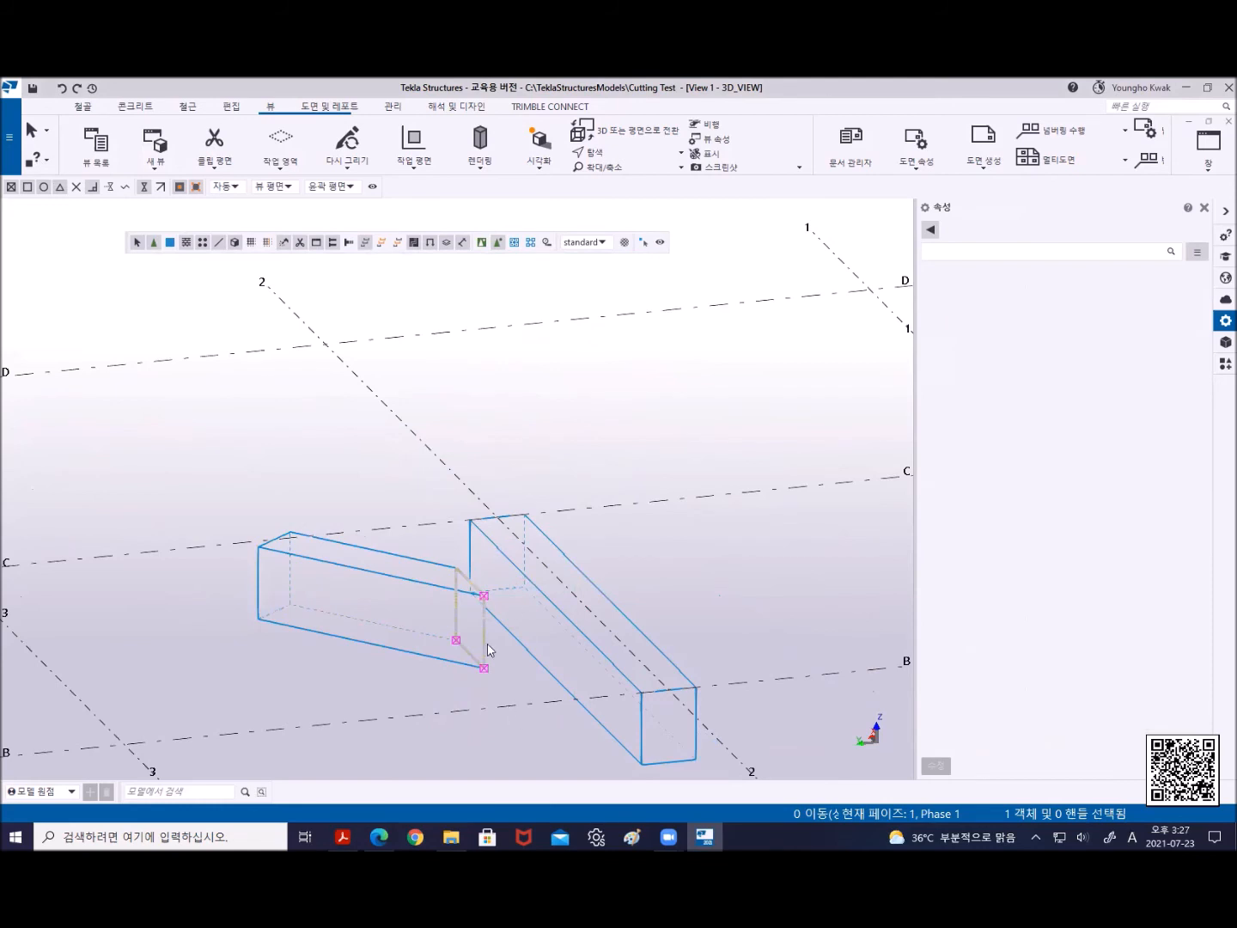
middle_click_drag(493, 657, 421, 520)
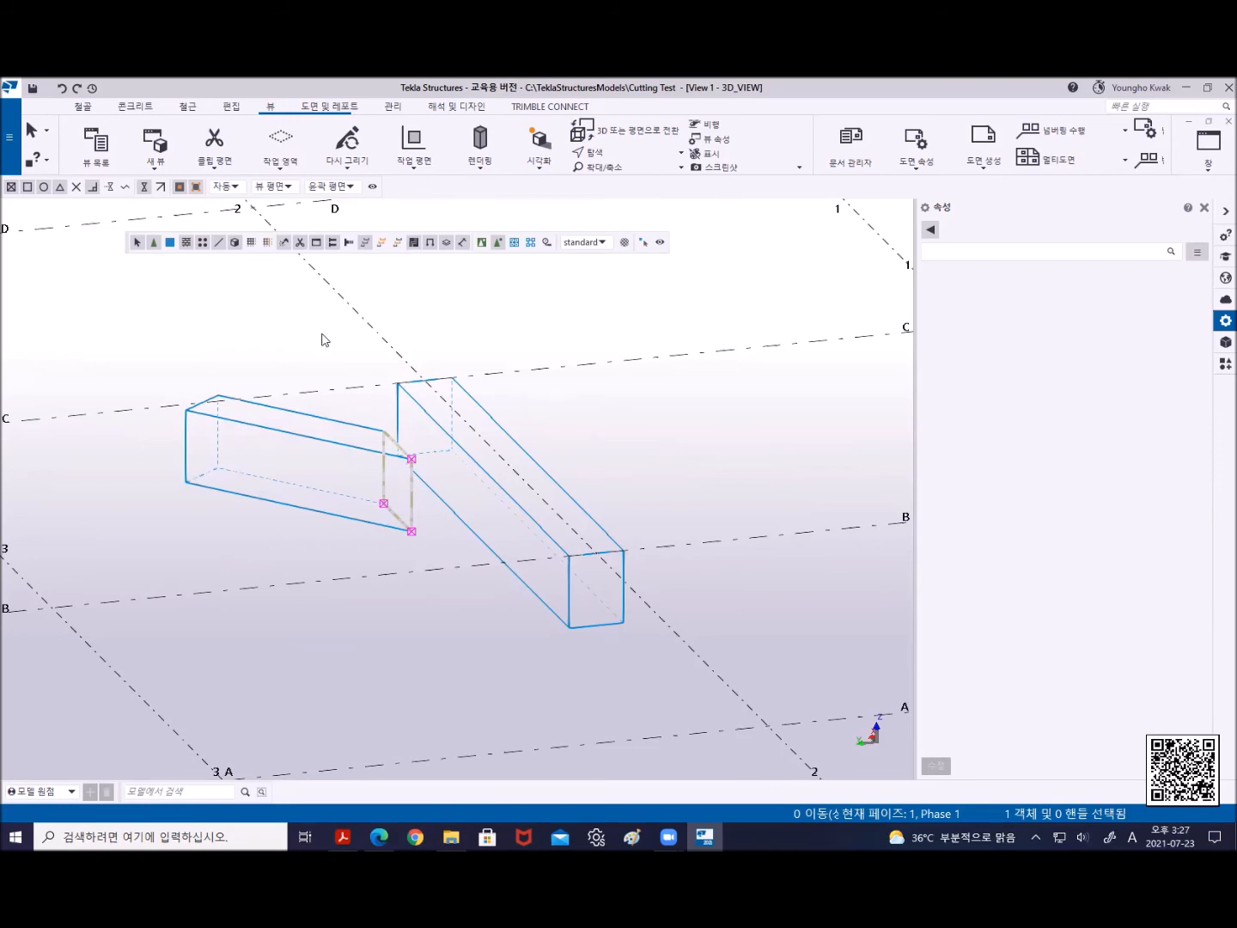
mouse_move(313, 322)
left_mouse_down()
mouse_move(311, 500)
mouse_move(497, 632)
left_mouse_up()
Move the three cut plane handles about 1000 mm along the diagonal beam's upper edge towards the grid 2 beam
right_click(540, 278)
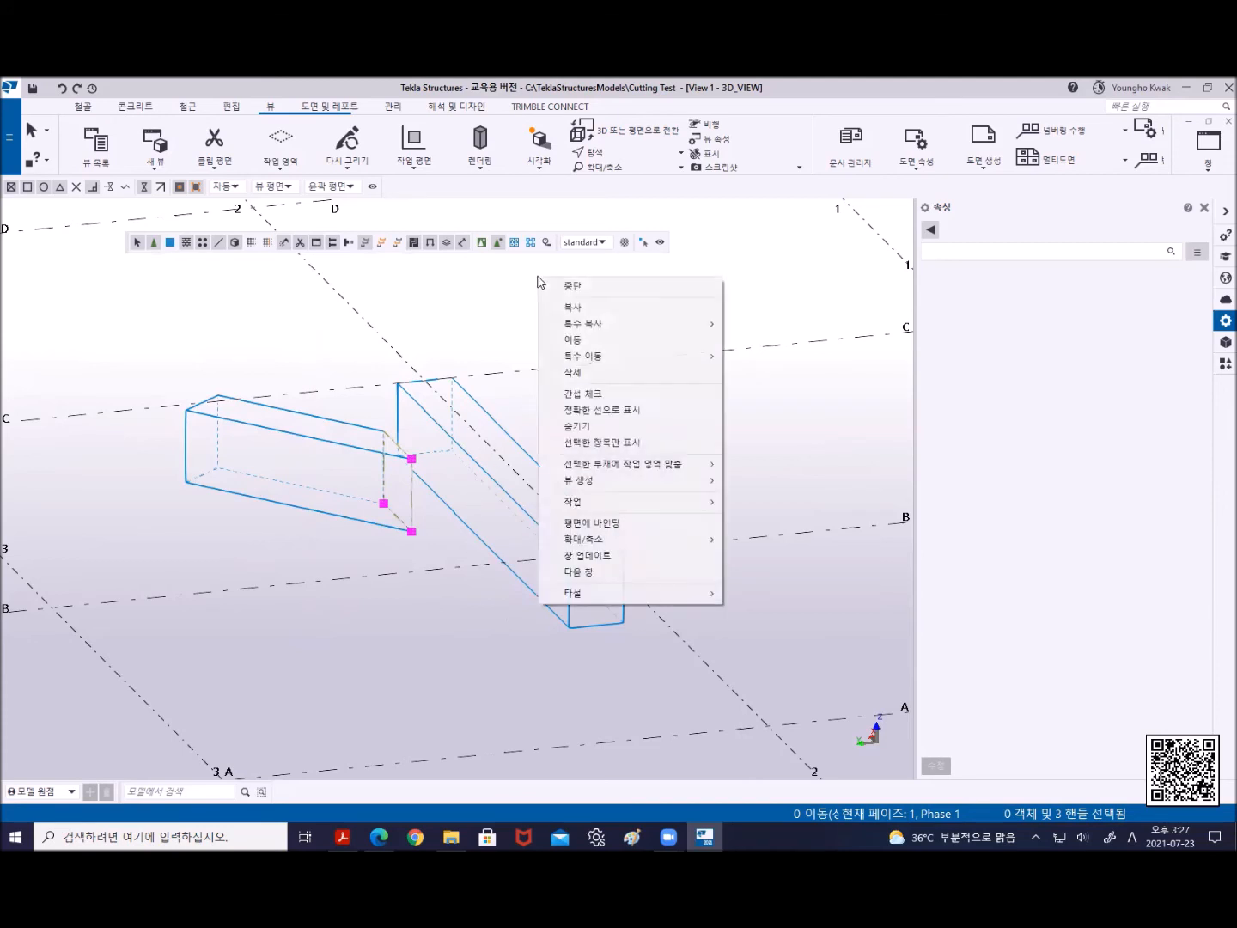
left_click(574, 339)
left_click(260, 425)
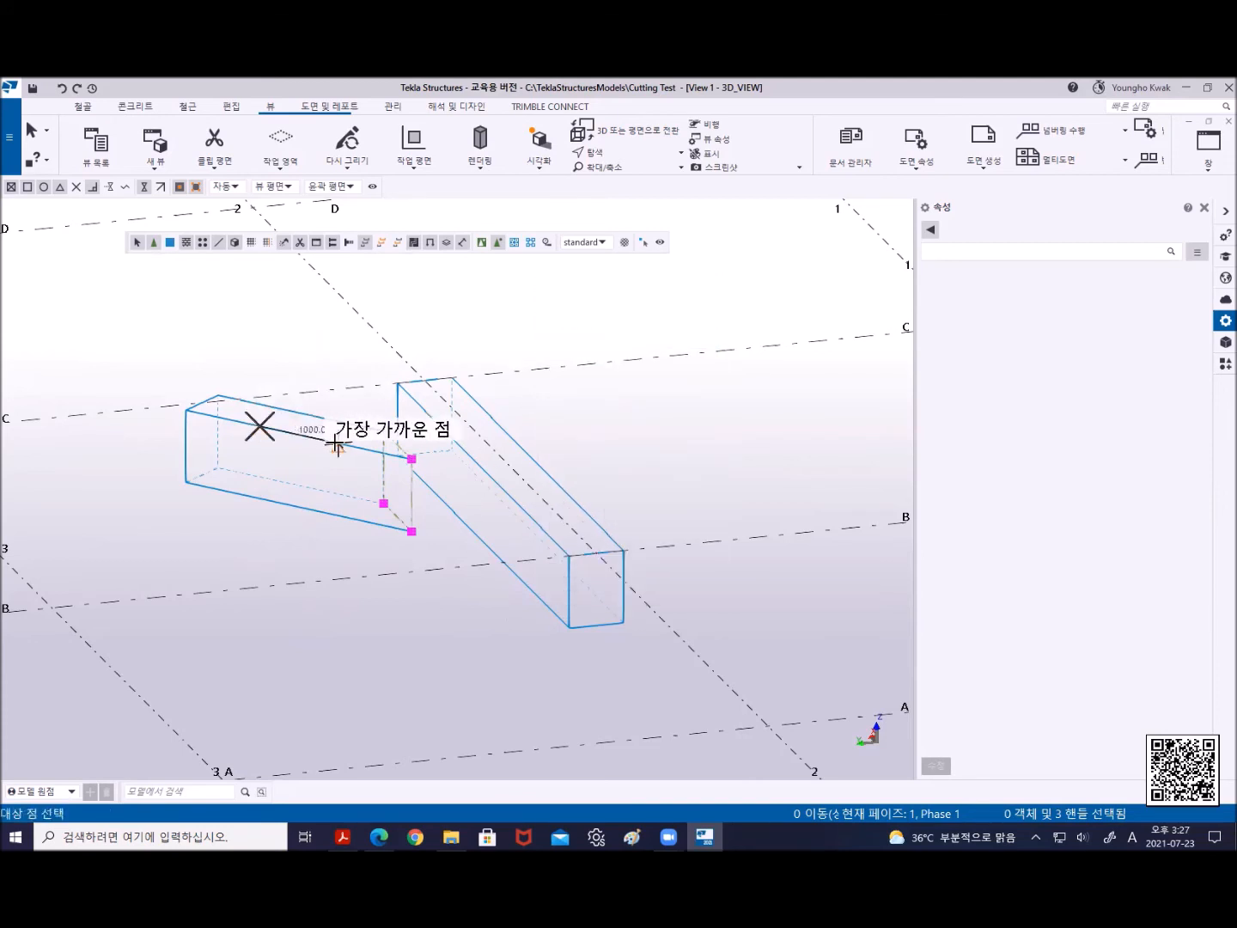
left_click(336, 443)
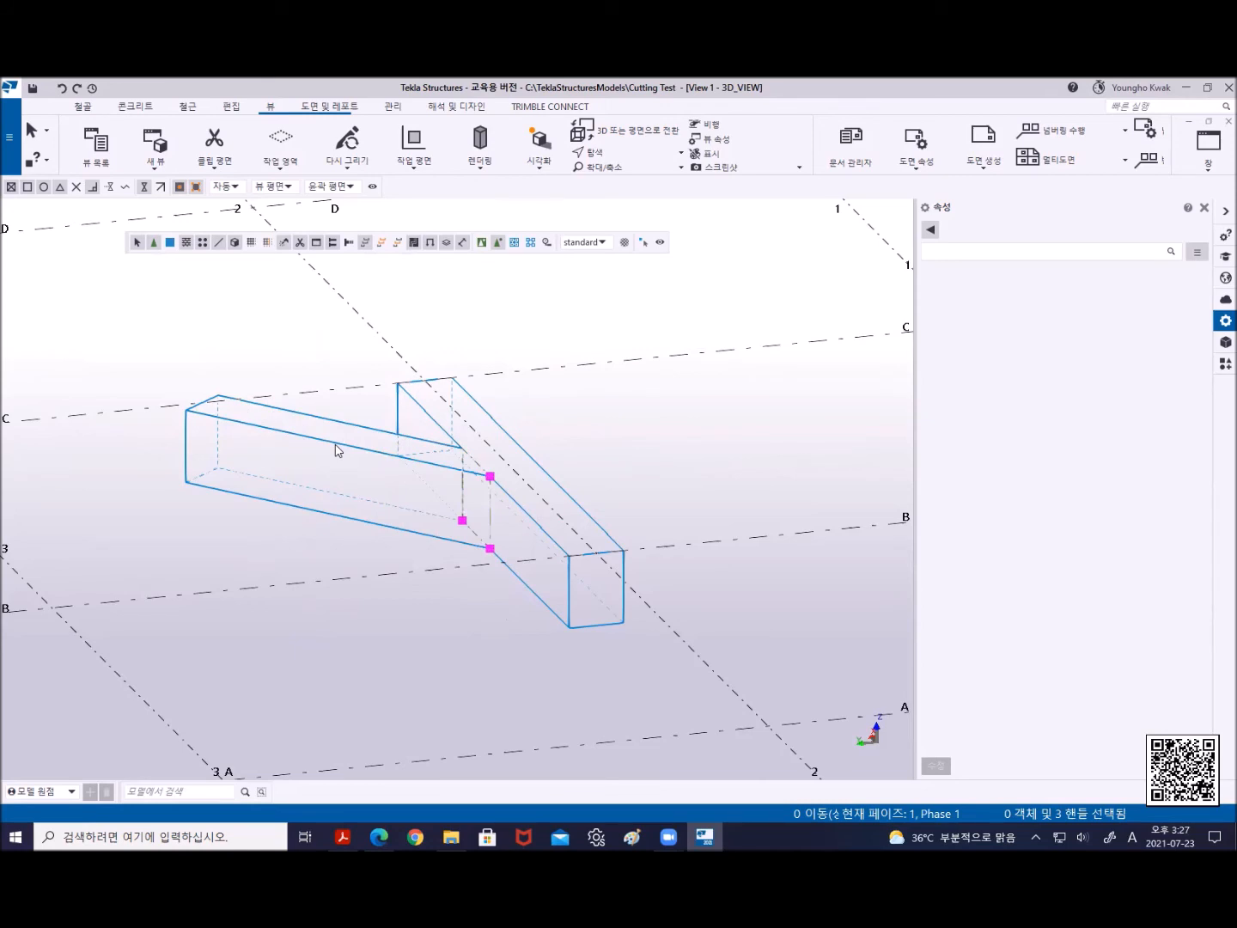
Move the cut plane handles twice more along the upper edge, extending the diagonal beam through the grid 2 beam
right_click(435, 286)
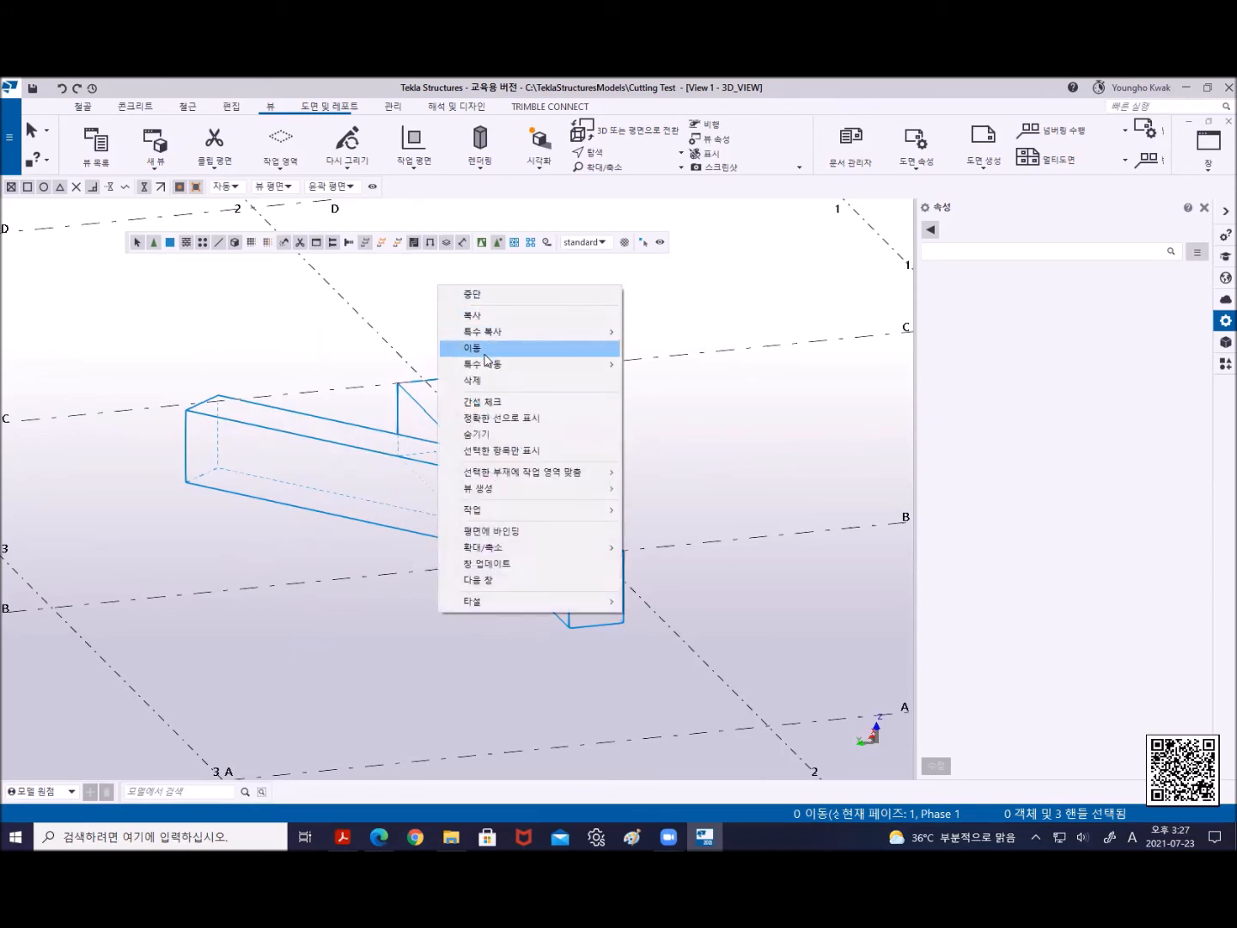
left_click(484, 353)
left_click(318, 439)
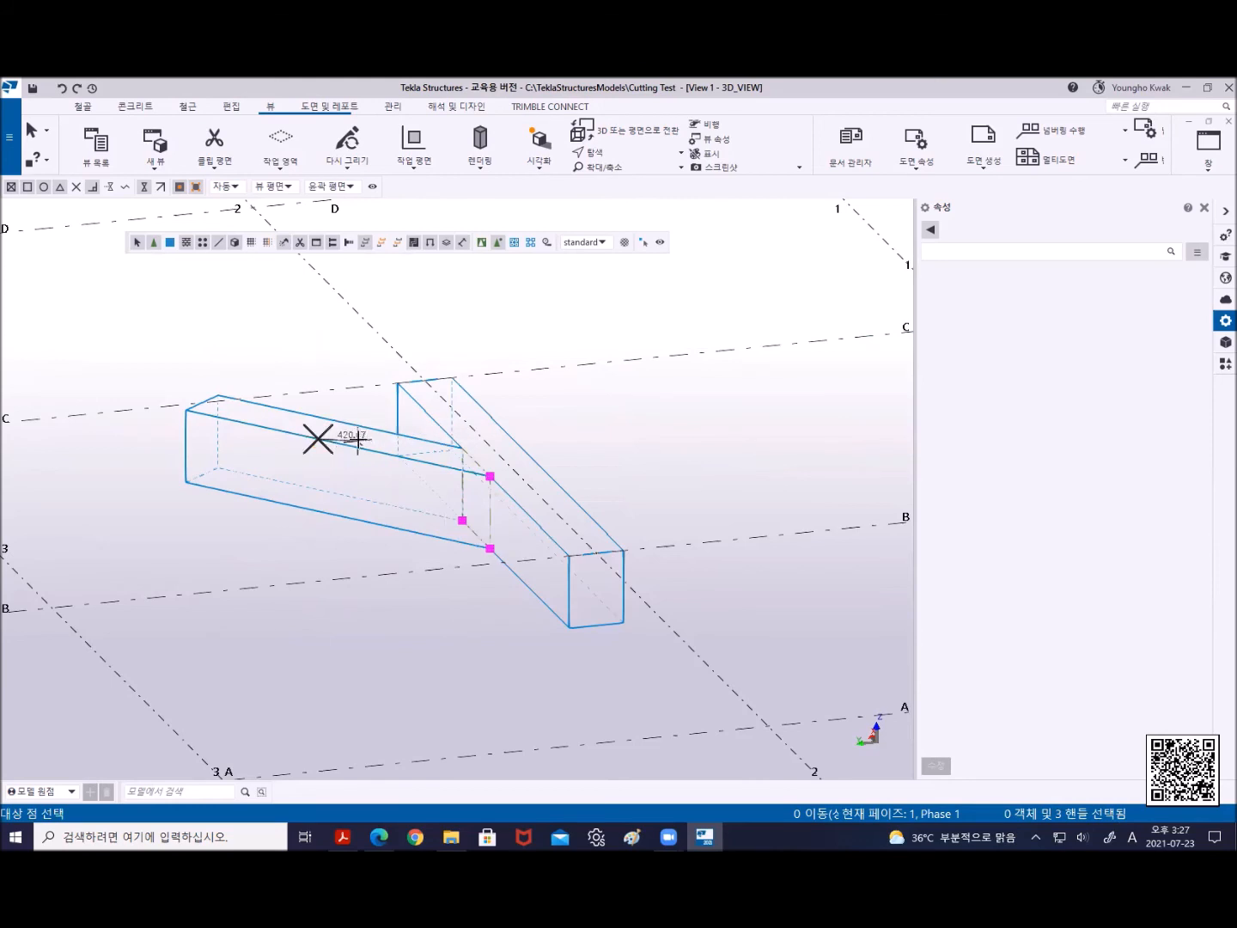
left_click(375, 446)
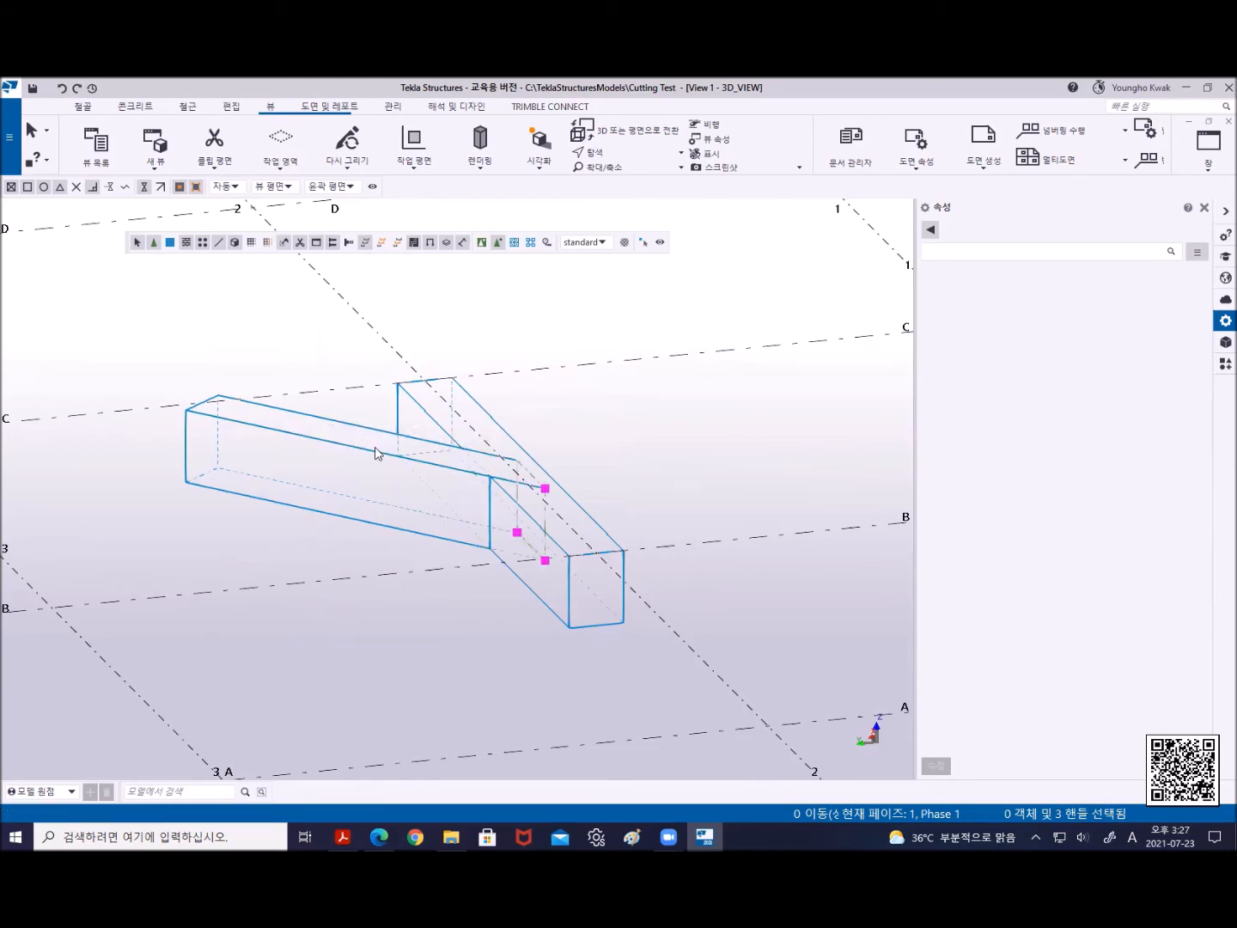
right_click(499, 290)
left_click(549, 350)
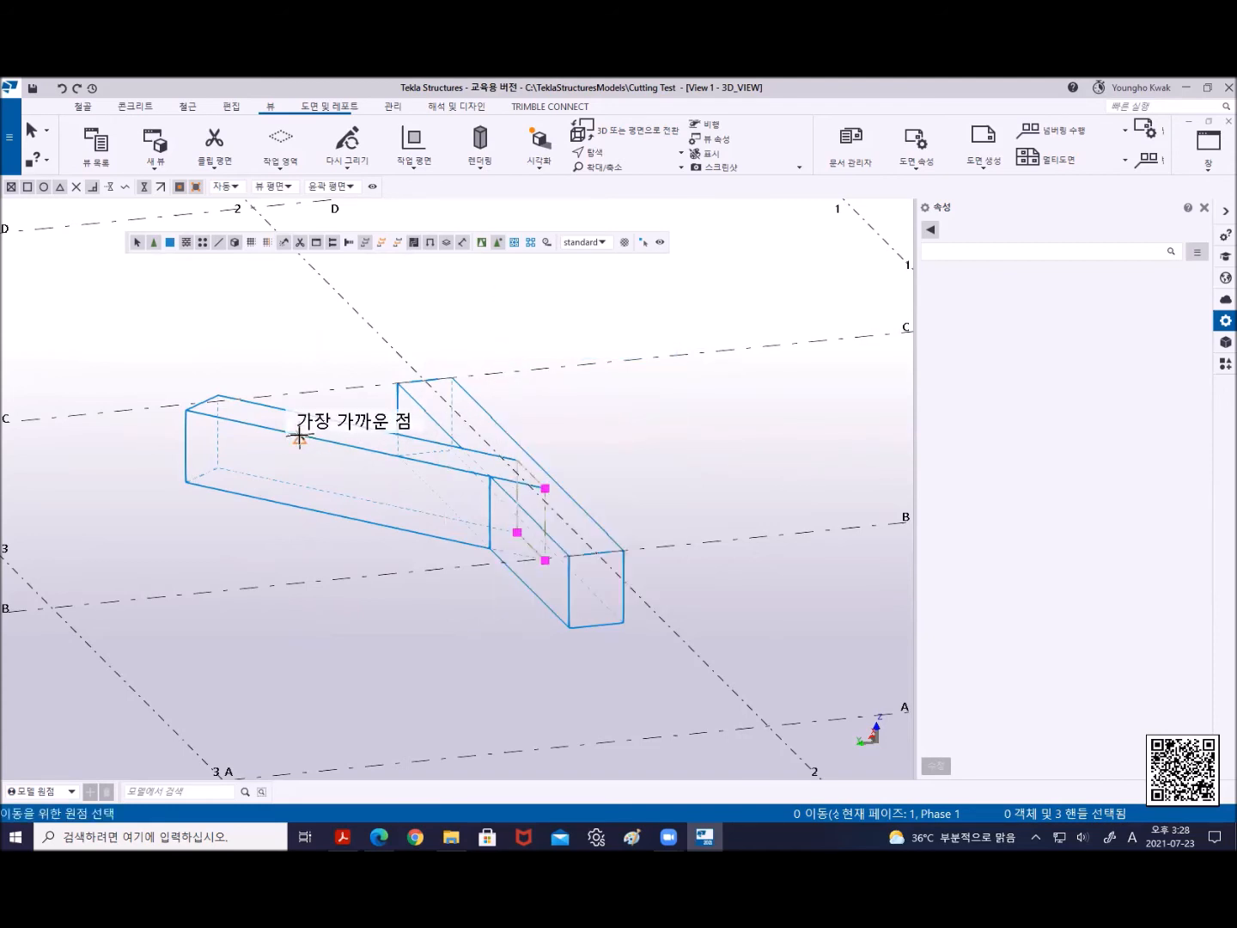
left_click(299, 435)
left_click(340, 444)
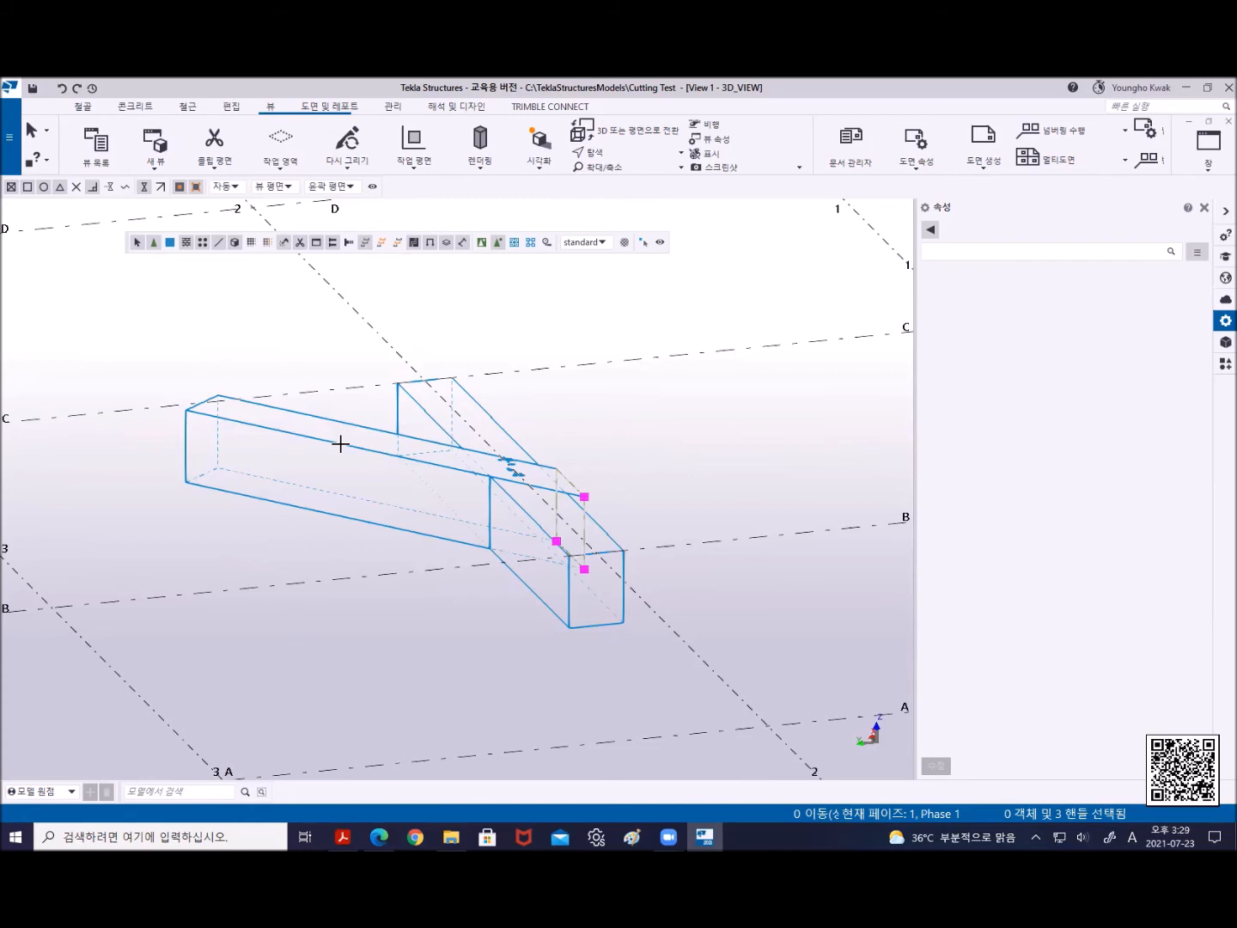
Place a concrete column at the intersection of grid lines 4 and B and end the command
scroll(312, 522, "down", 5)
middle_click_drag(204, 500, 494, 503)
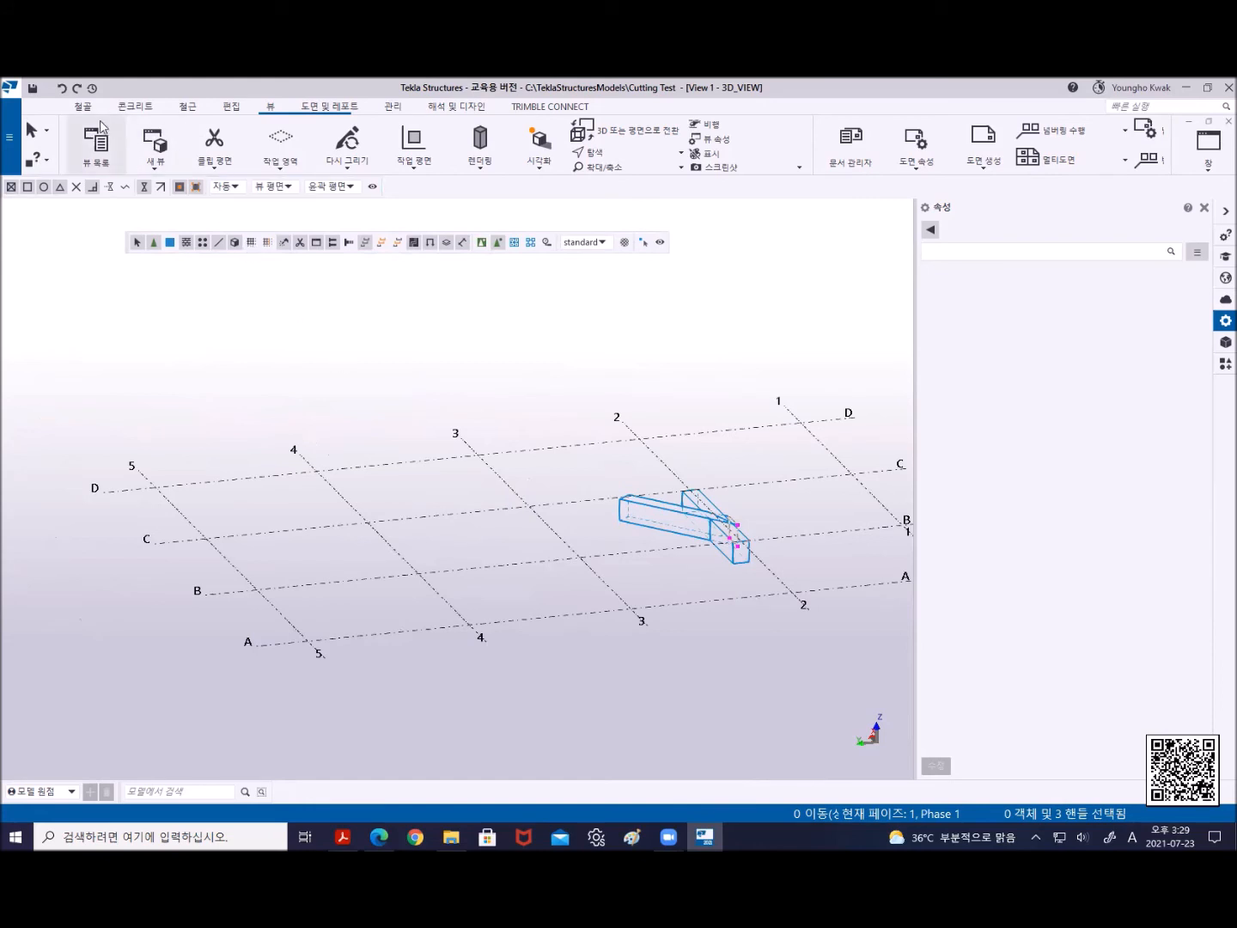
left_click(139, 107)
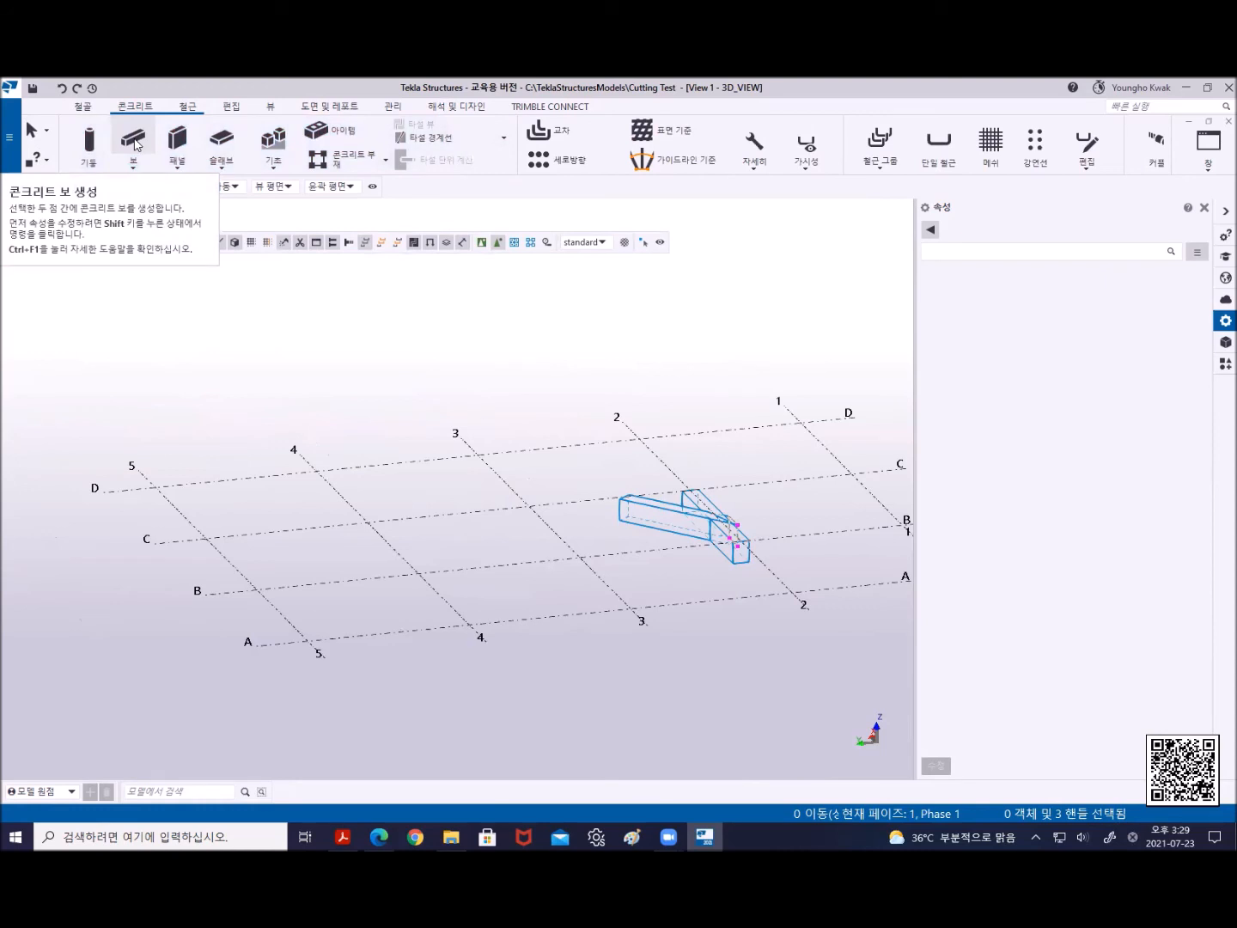
left_click(134, 144)
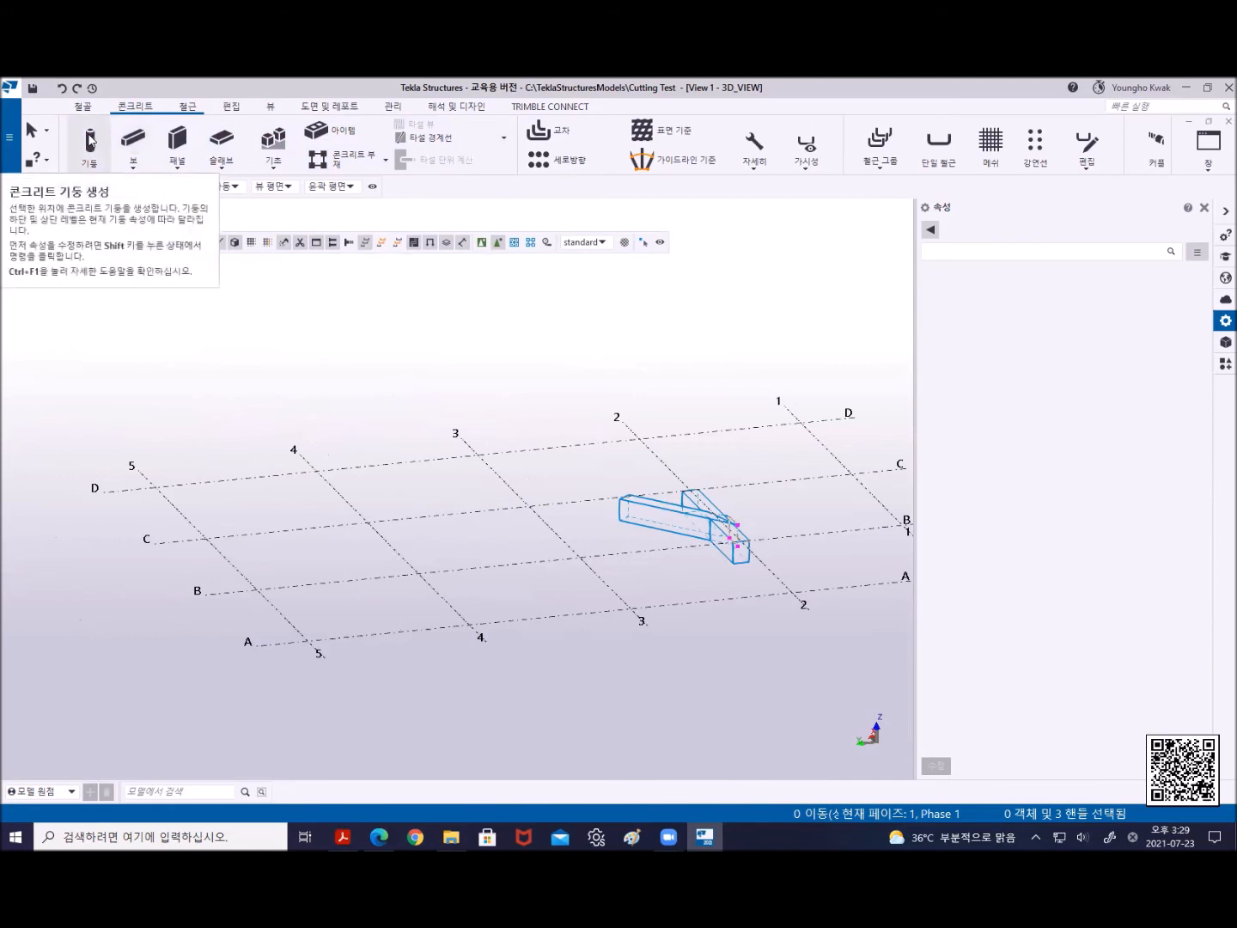
left_click(419, 571)
right_click(450, 325)
left_click(468, 336)
middle_click_drag(489, 393, 409, 292)
scroll(421, 382, "up", 5)
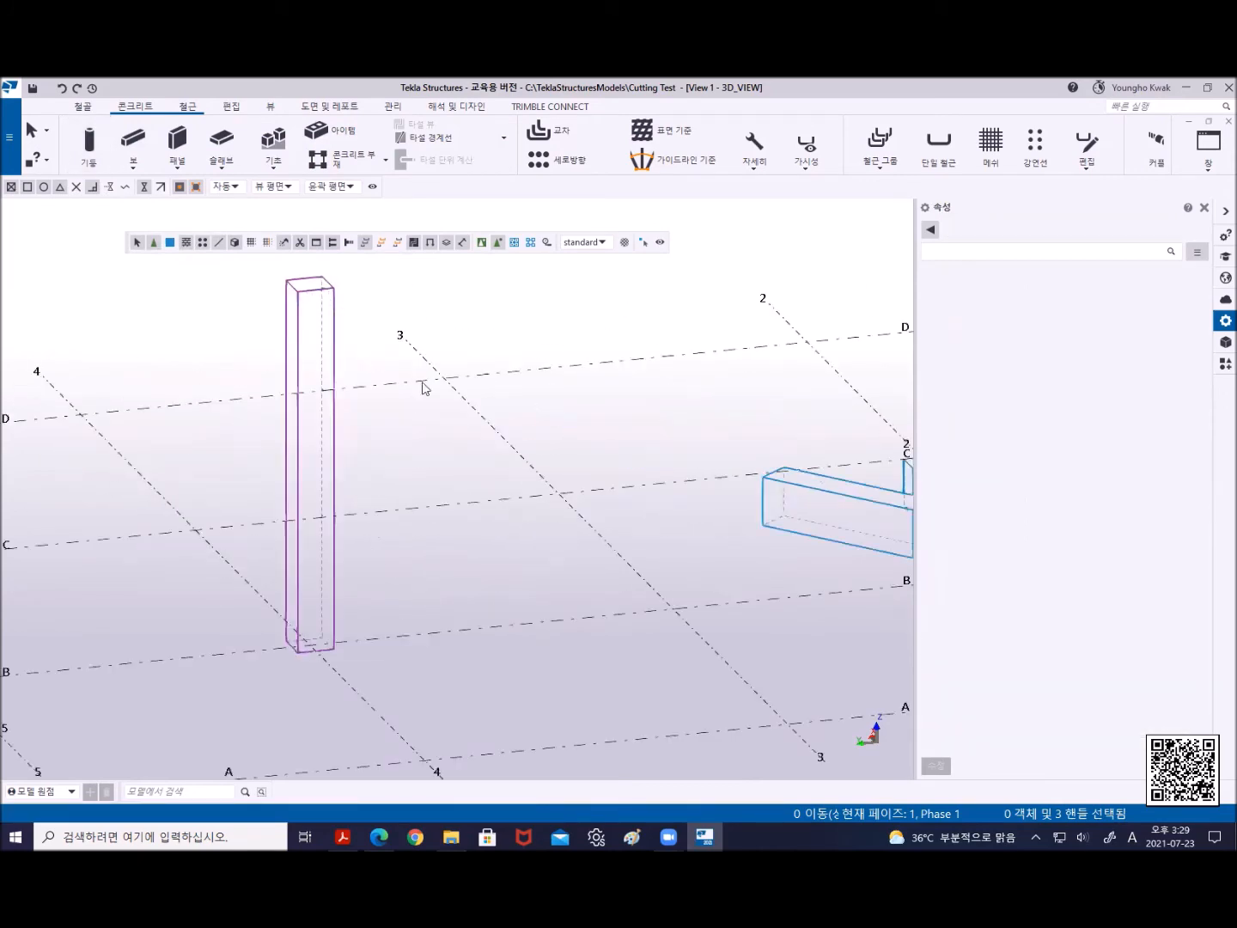
scroll(417, 391, "down", 3)
Select the new column and open the special move rotation settings for it
left_click(410, 429)
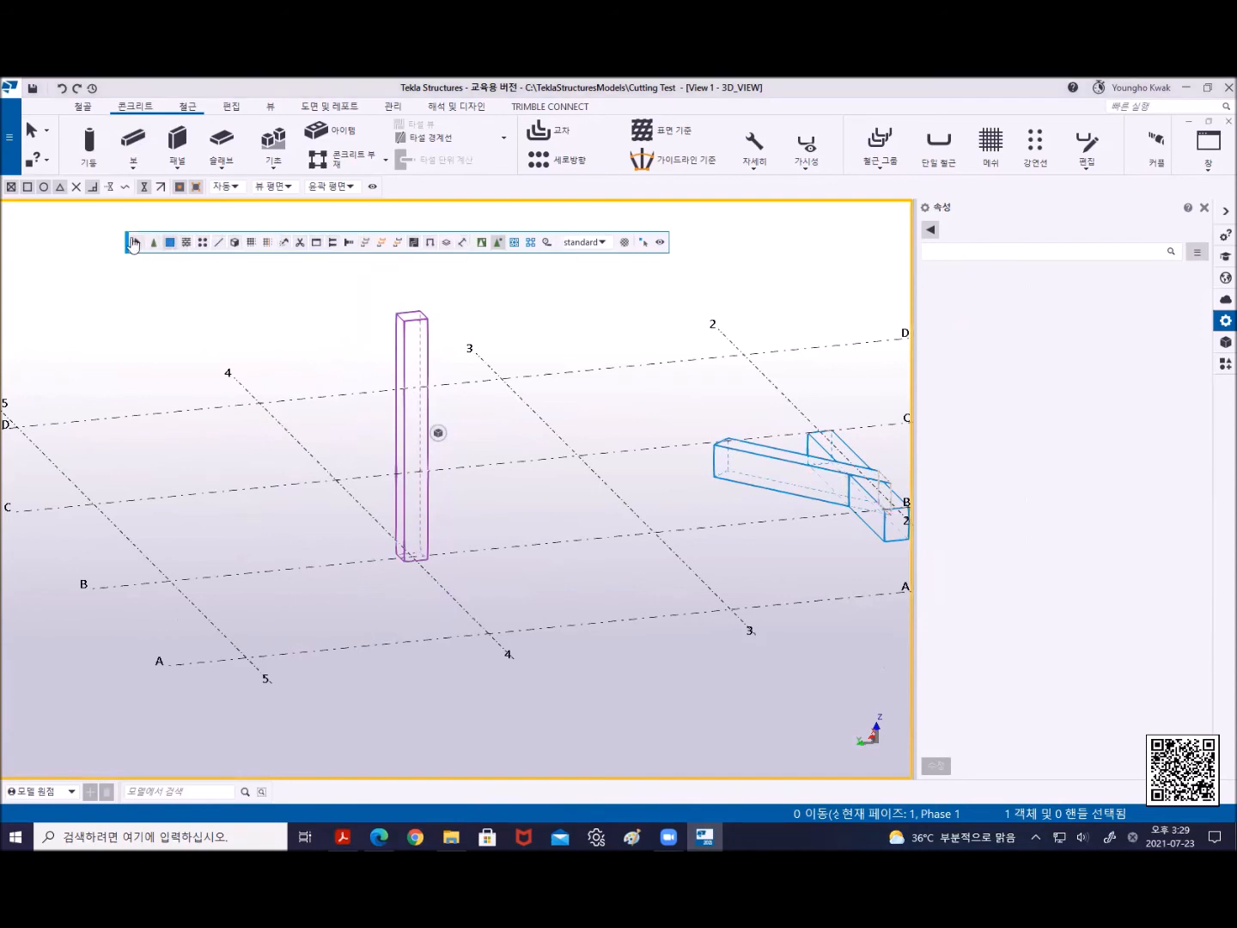
left_click(422, 328)
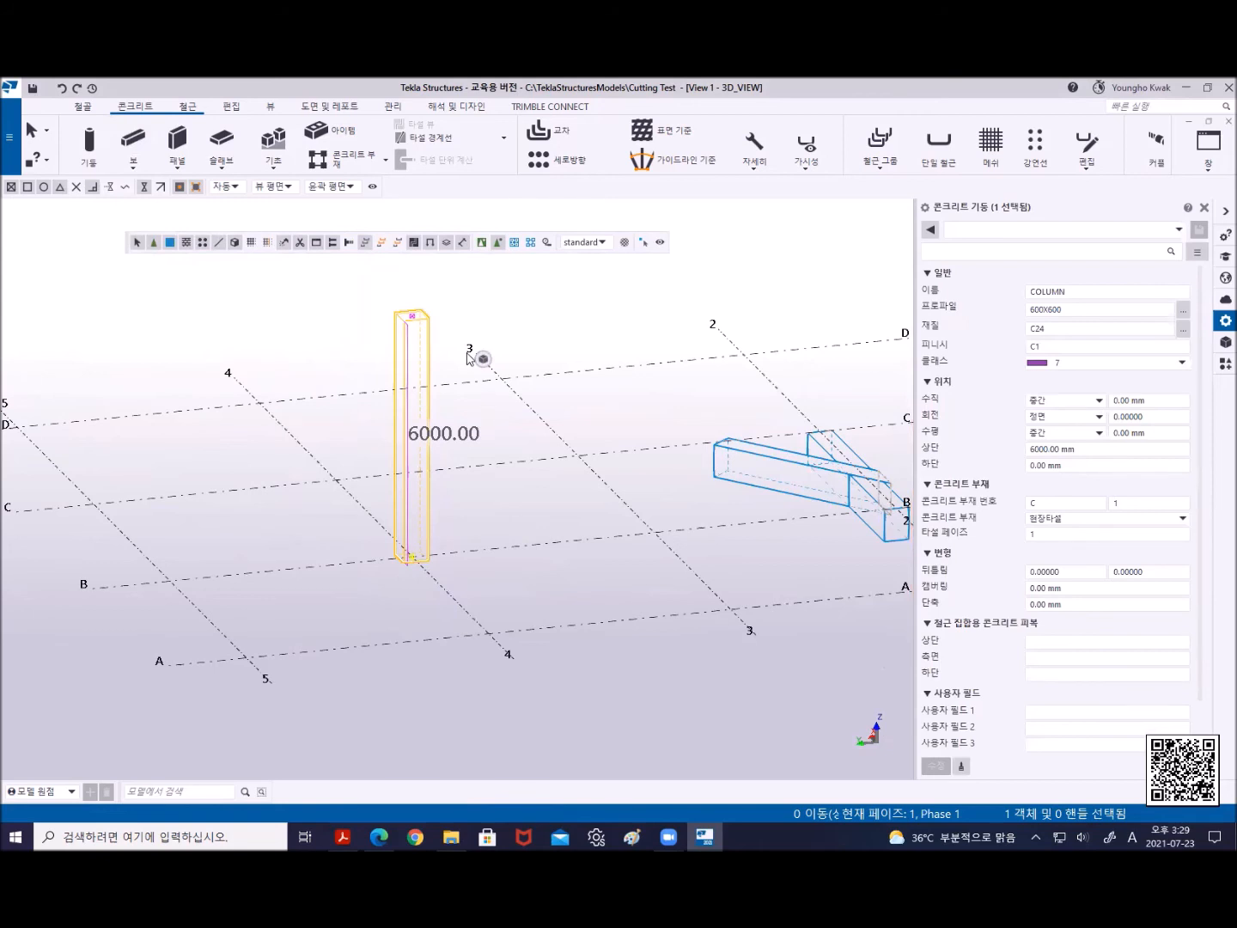
right_click(456, 280)
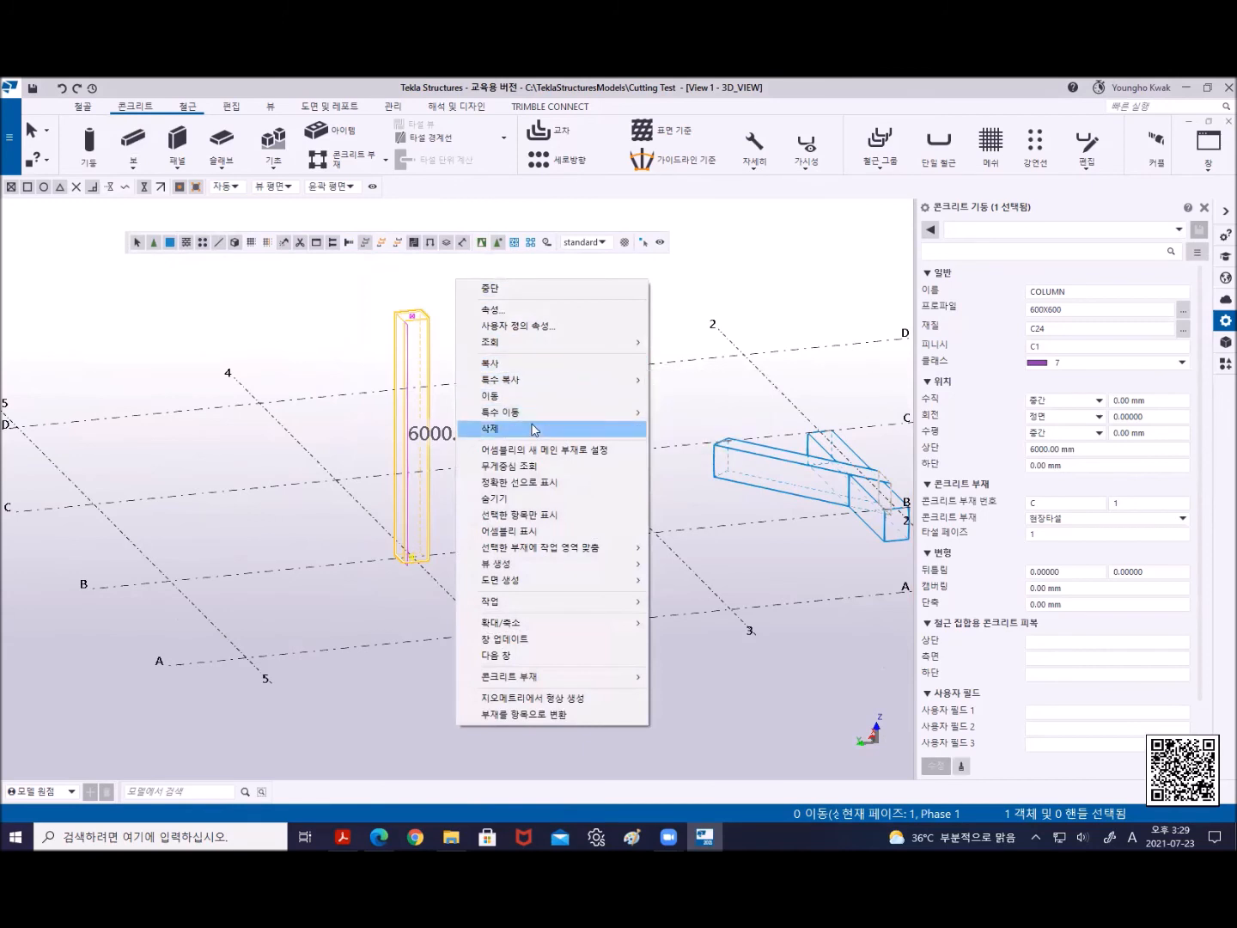
mouse_move(541, 412)
left_click(711, 430)
Set the rotation to be about a line and define that line with two points along grid line B
middle_click_drag(481, 559, 554, 500)
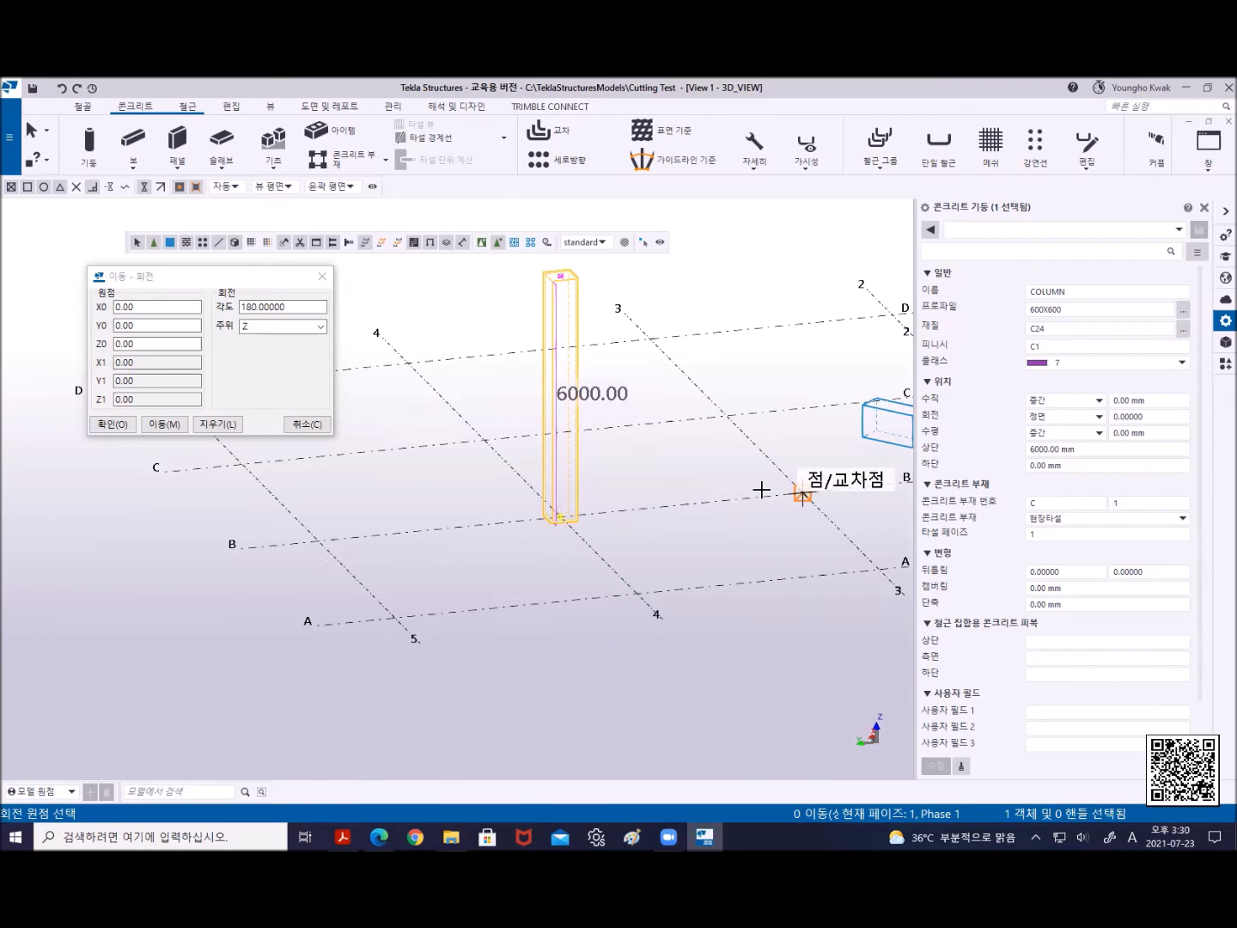
middle_click_drag(494, 531, 619, 505, "ctrl")
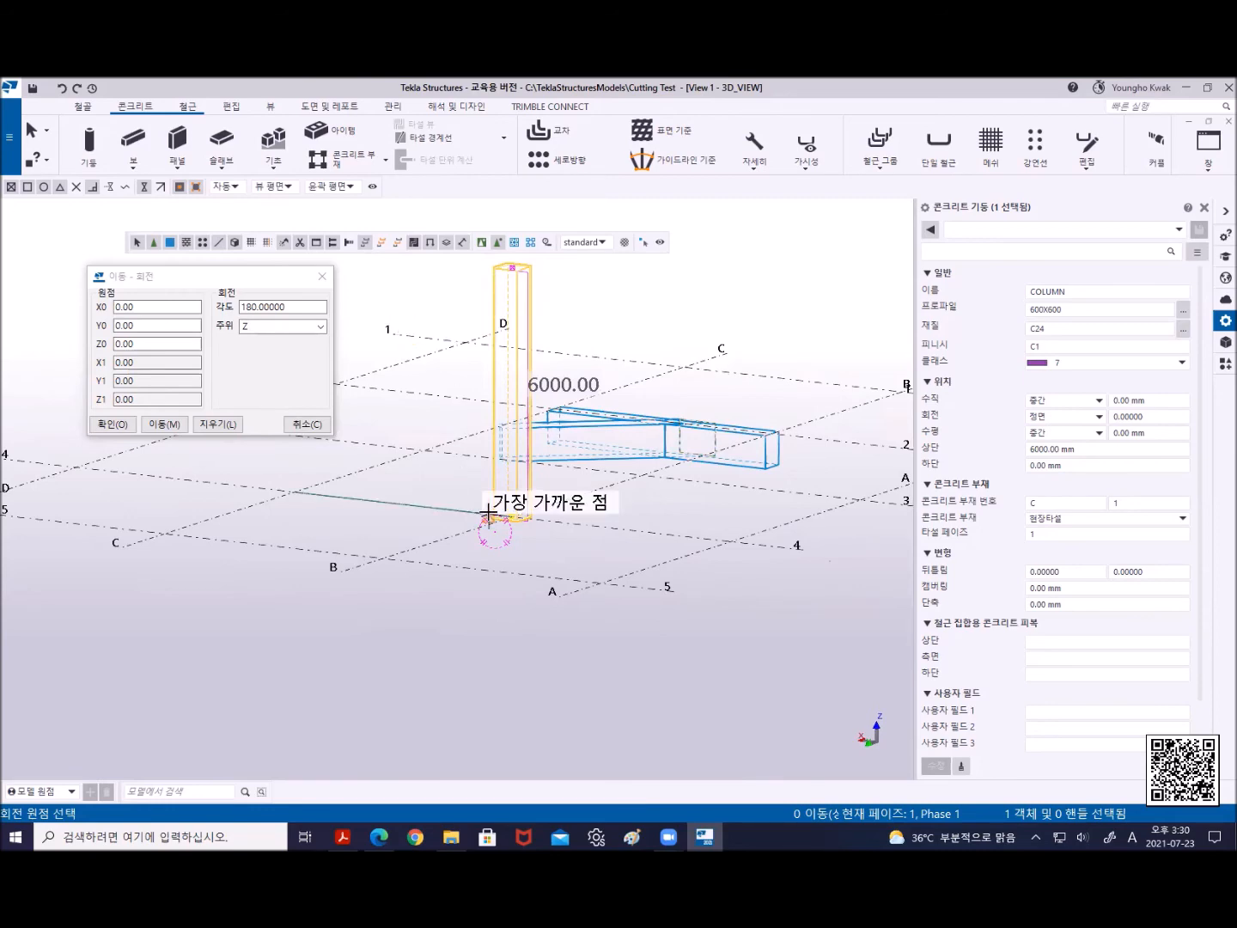
mouse_move(490, 513)
middle_mouse_down("ctrl")
mouse_move(476, 557)
mouse_move(276, 475)
middle_mouse_up("ctrl")
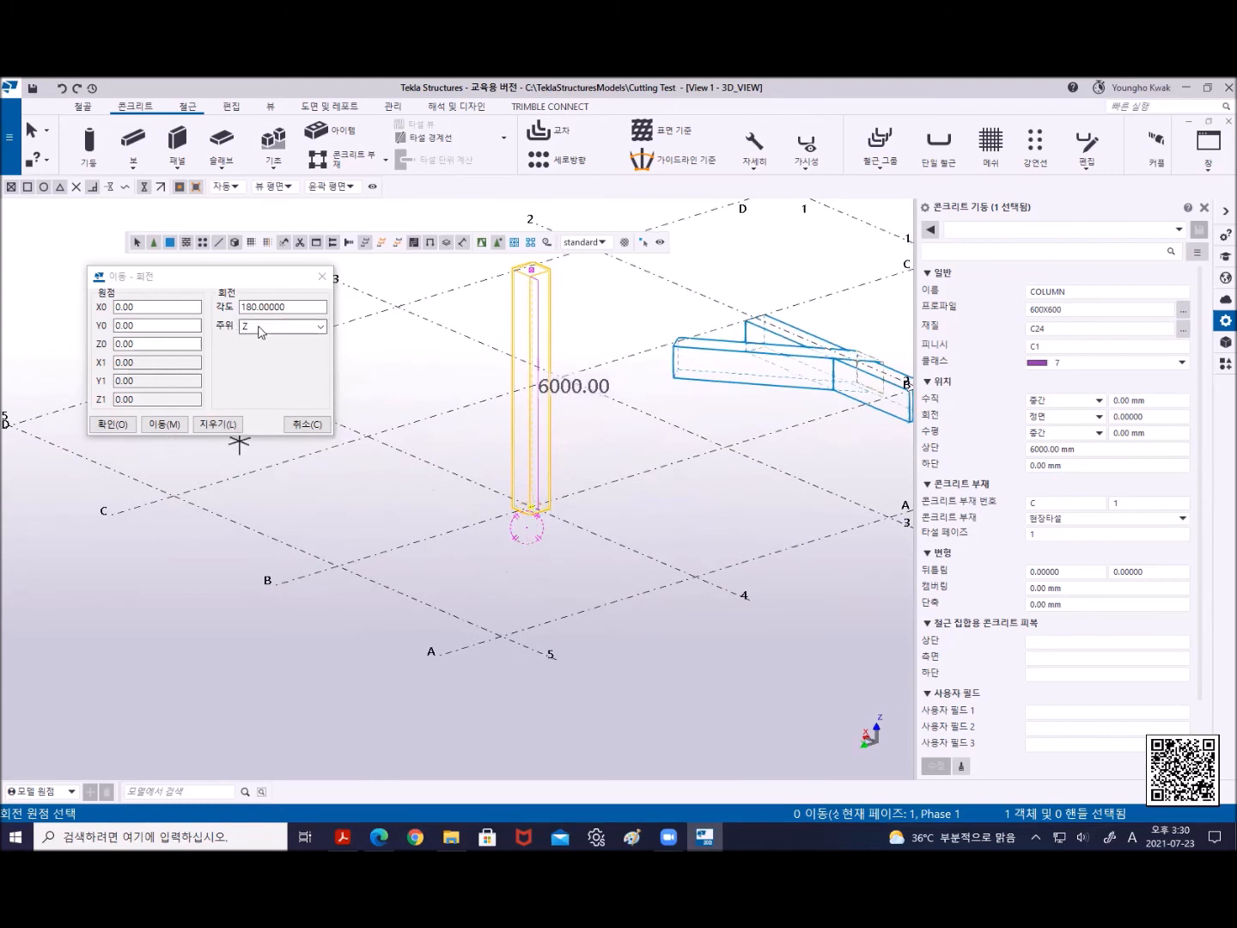
left_click(319, 327)
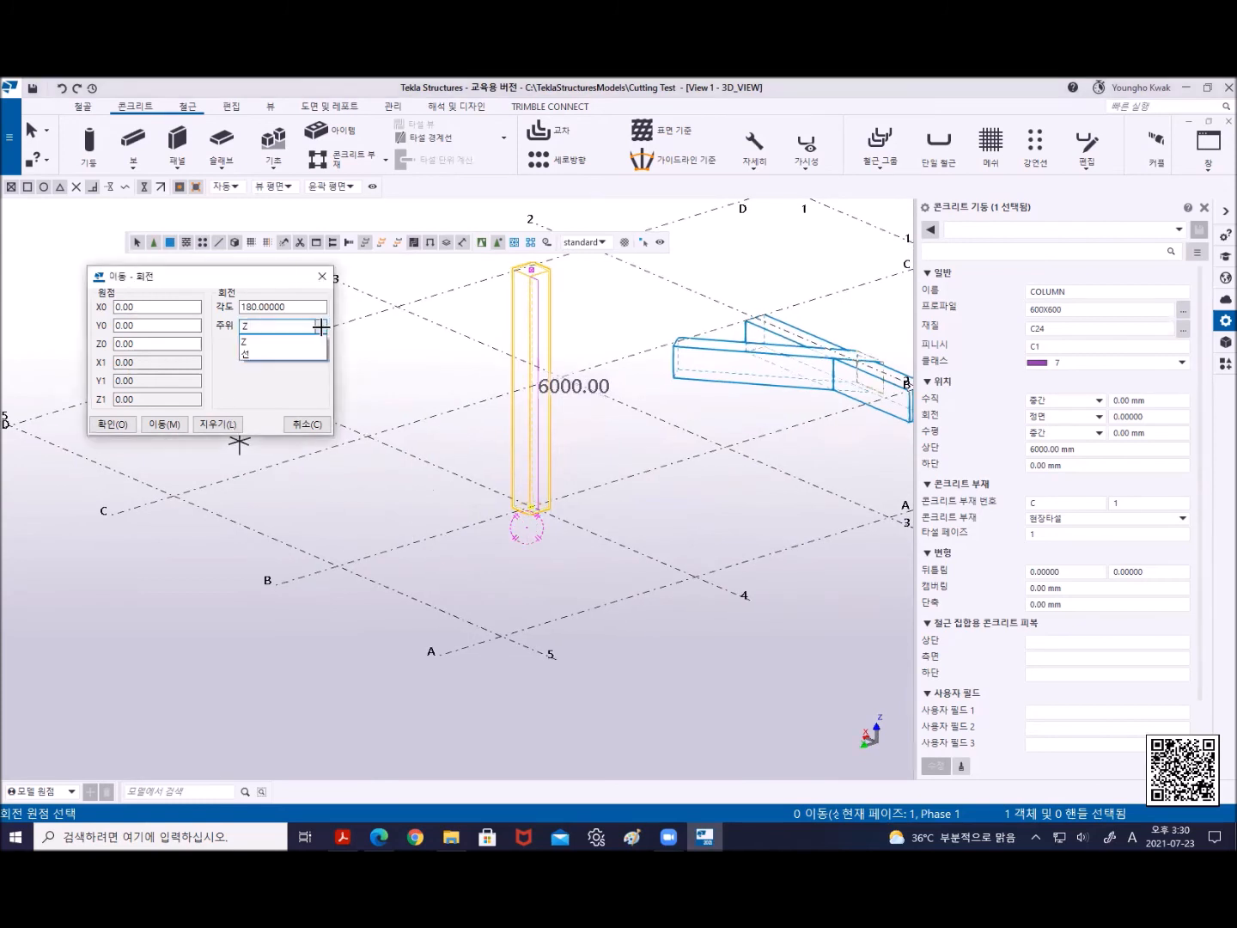
left_click(277, 353)
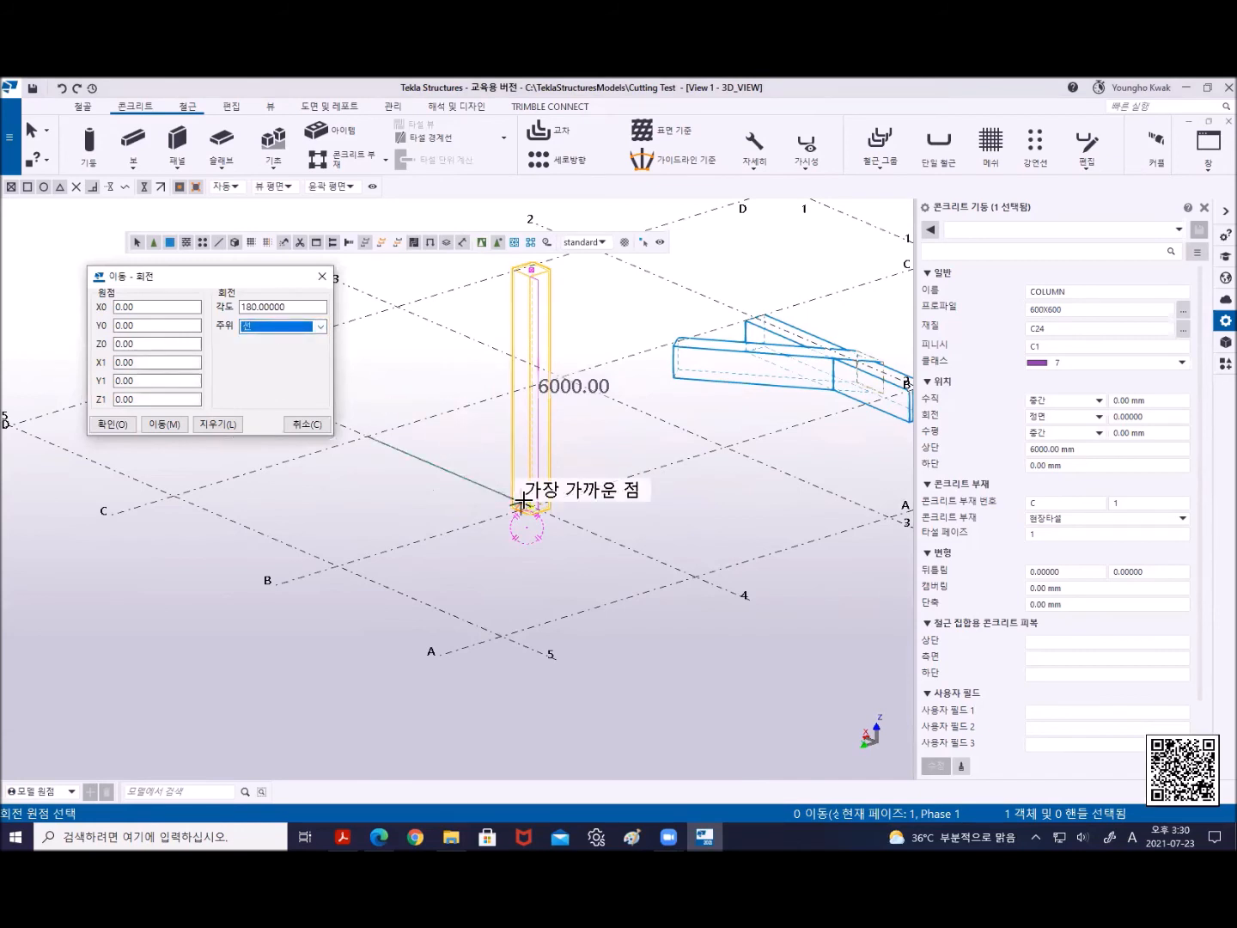
left_click(498, 518)
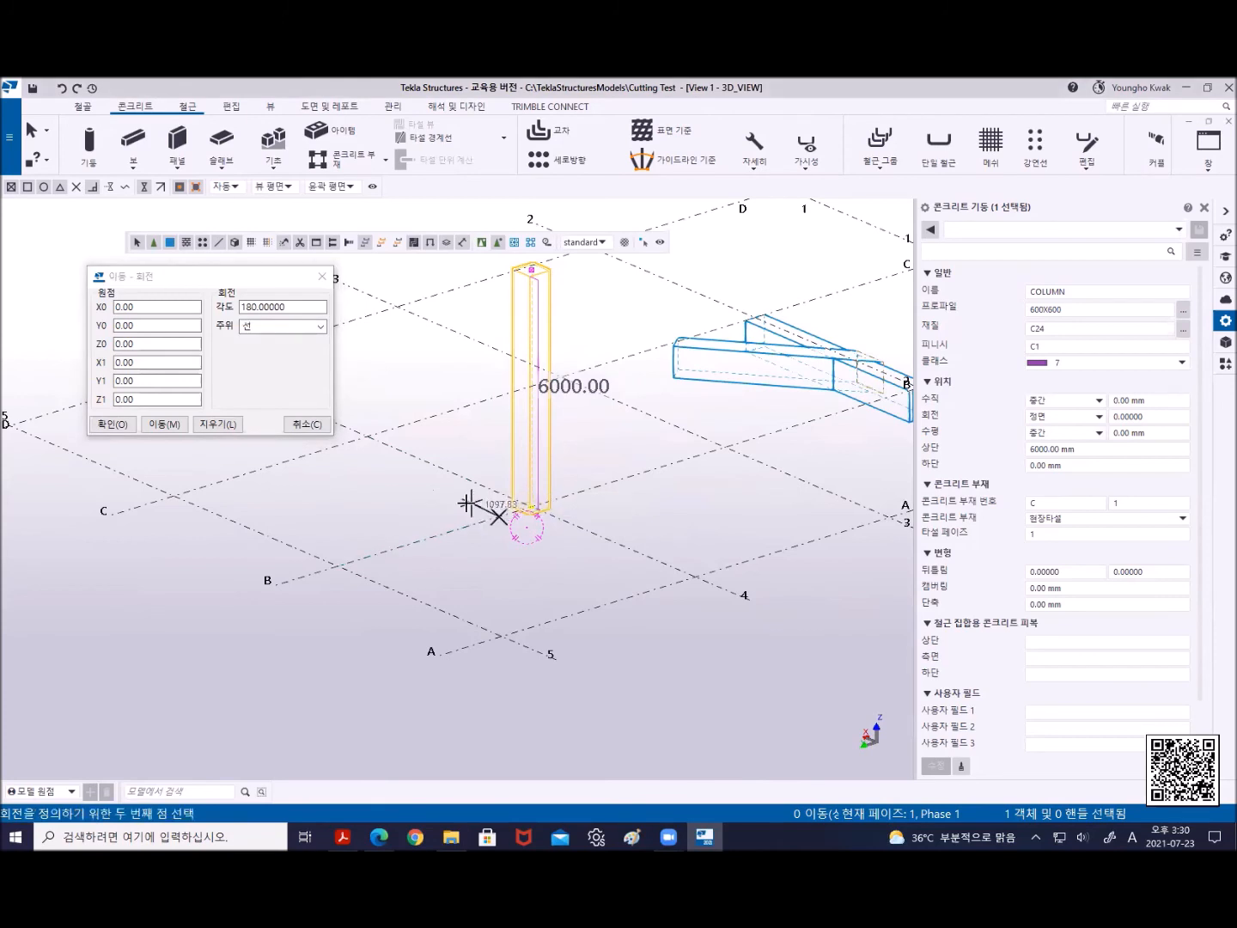
left_click(402, 547)
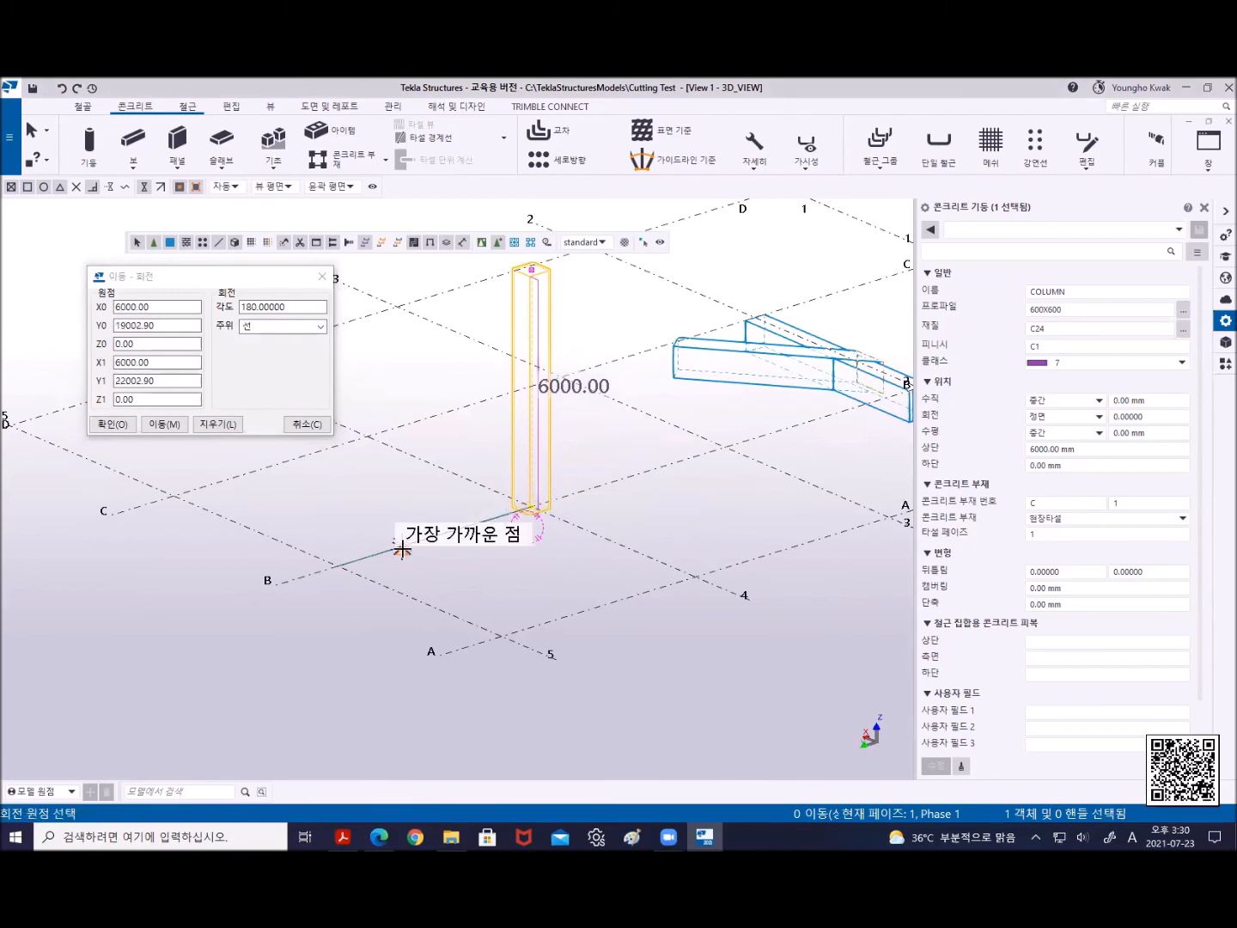
Rotate the column 45 degrees about the defined line, close the rotation settings and end the command
left_click_drag(321, 307, 224, 305)
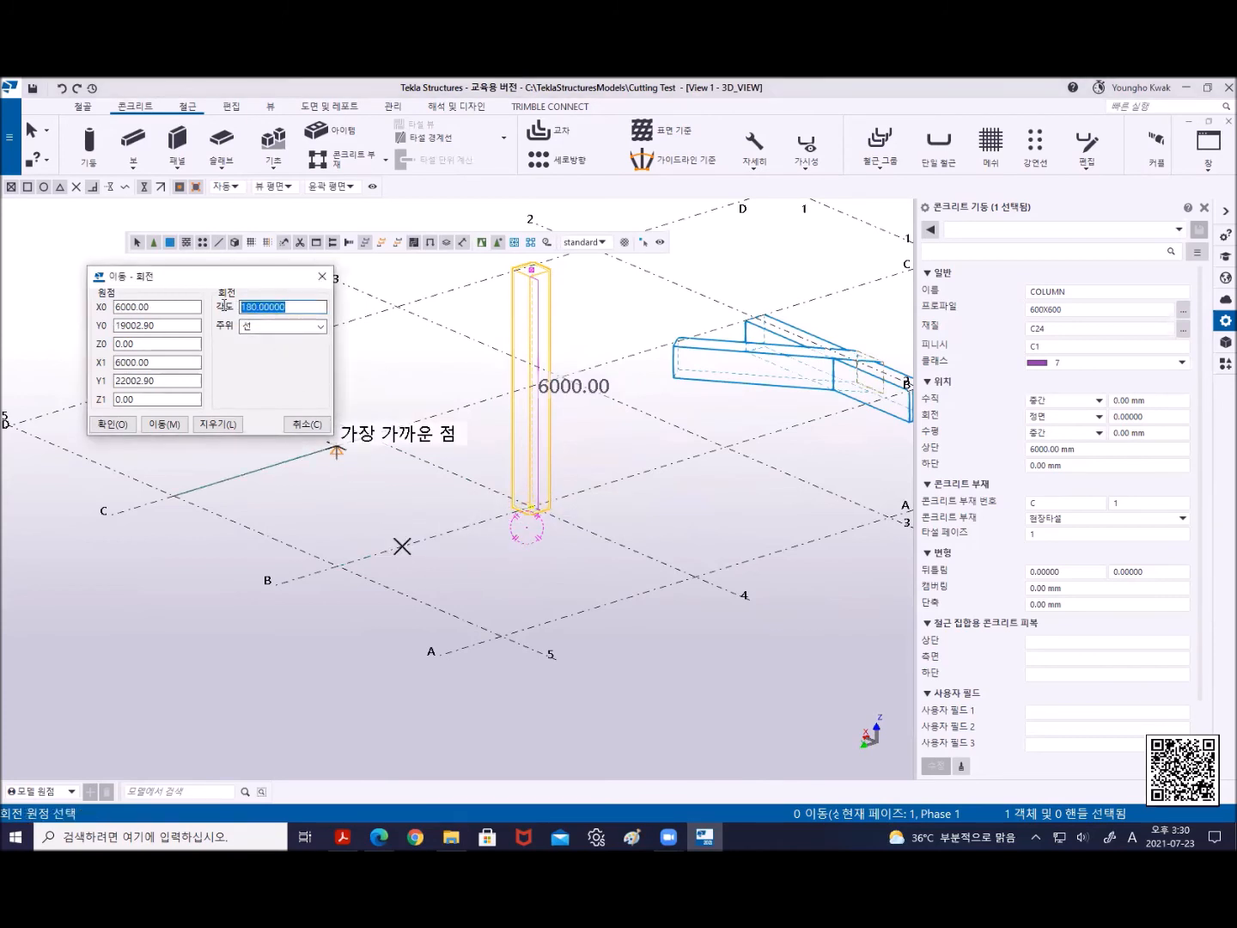
type("45")
left_click(165, 424)
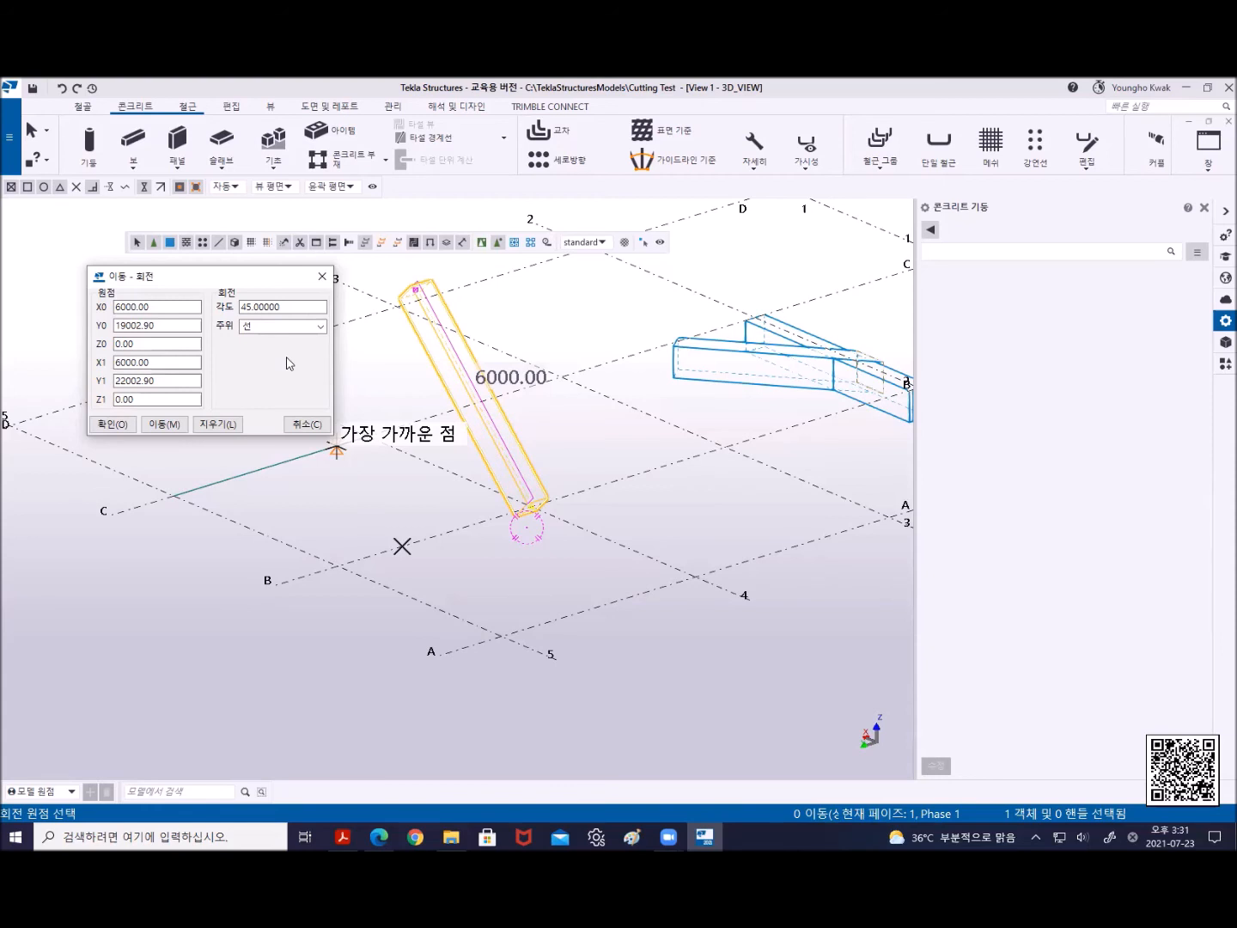
left_click(319, 326)
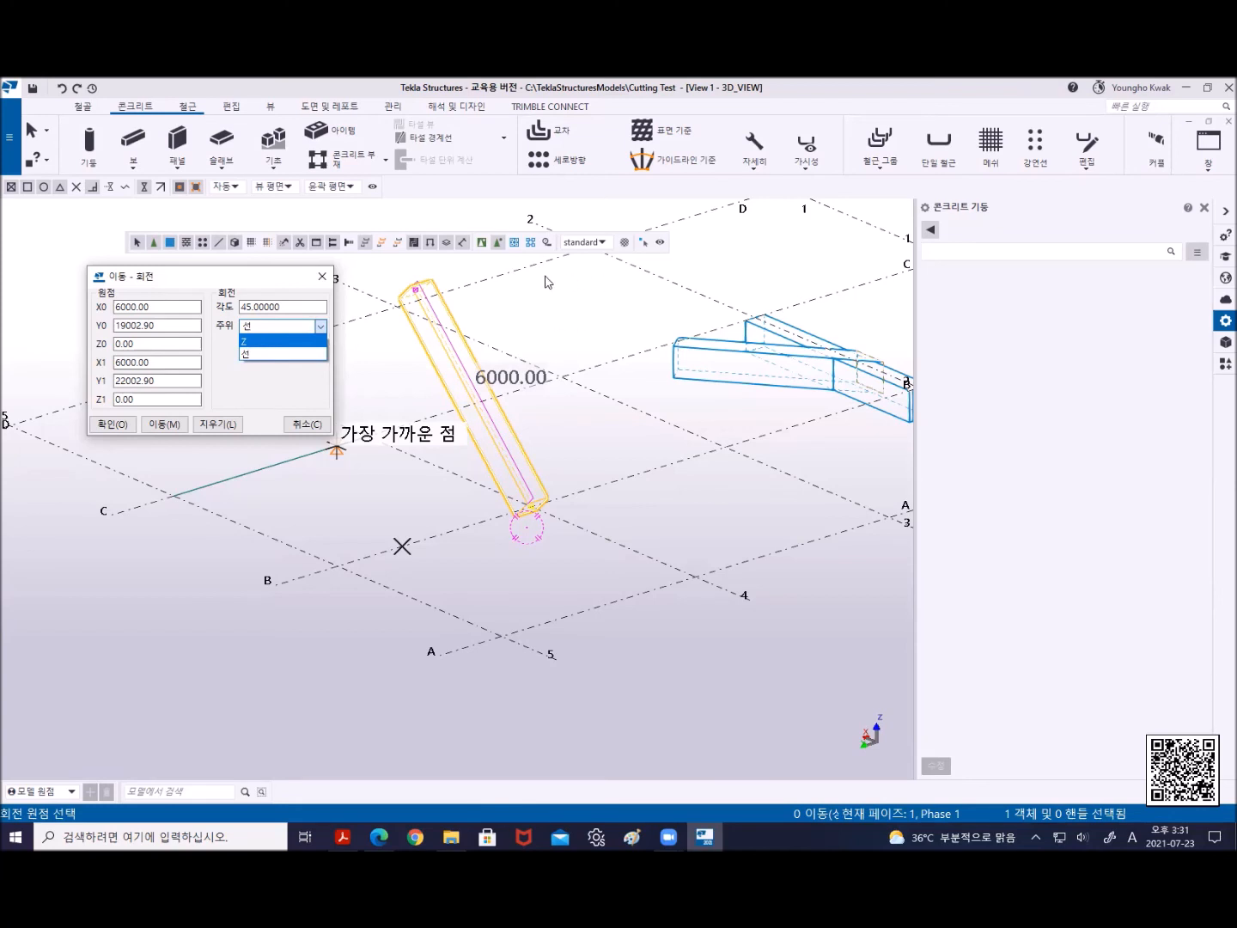
left_click(516, 306)
left_click(321, 276)
right_click(533, 289)
left_click(562, 307)
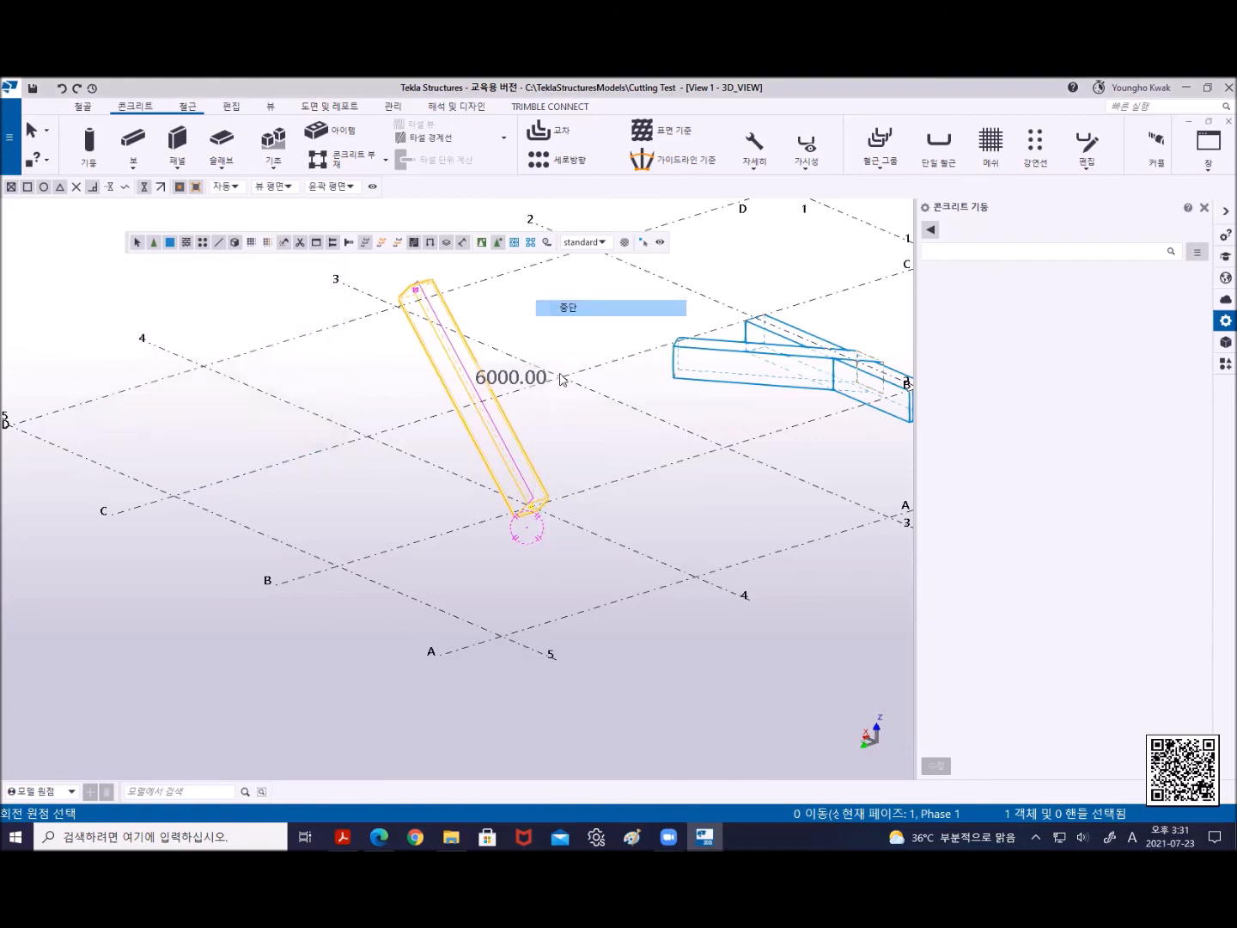
Copy the tilted column from the intersection of grid lines 4 and B along line B toward grid line 3, leaving about a 1350 mm gap
scroll(554, 421, "up", 1)
left_click(550, 440)
right_click(557, 290)
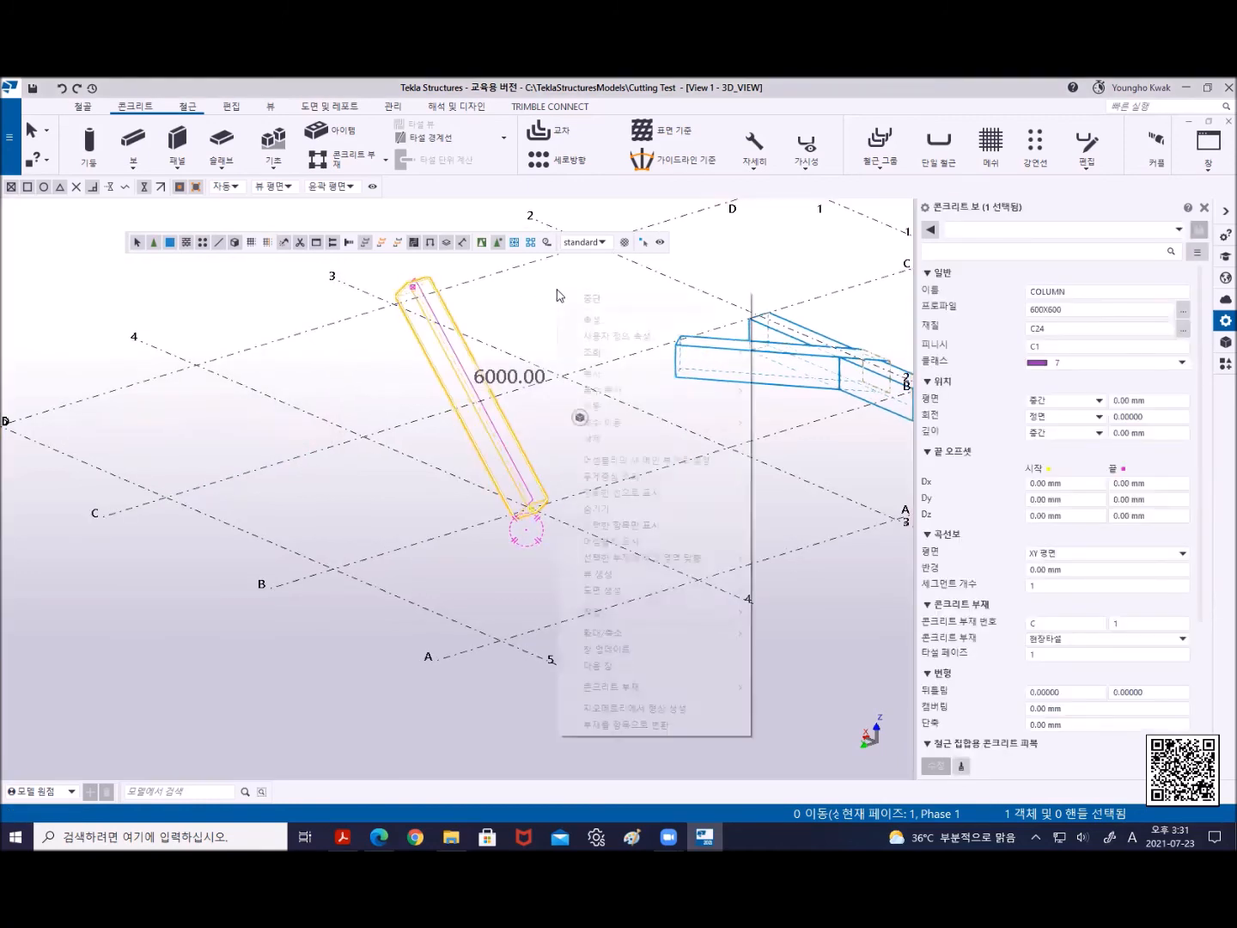
left_click(609, 384)
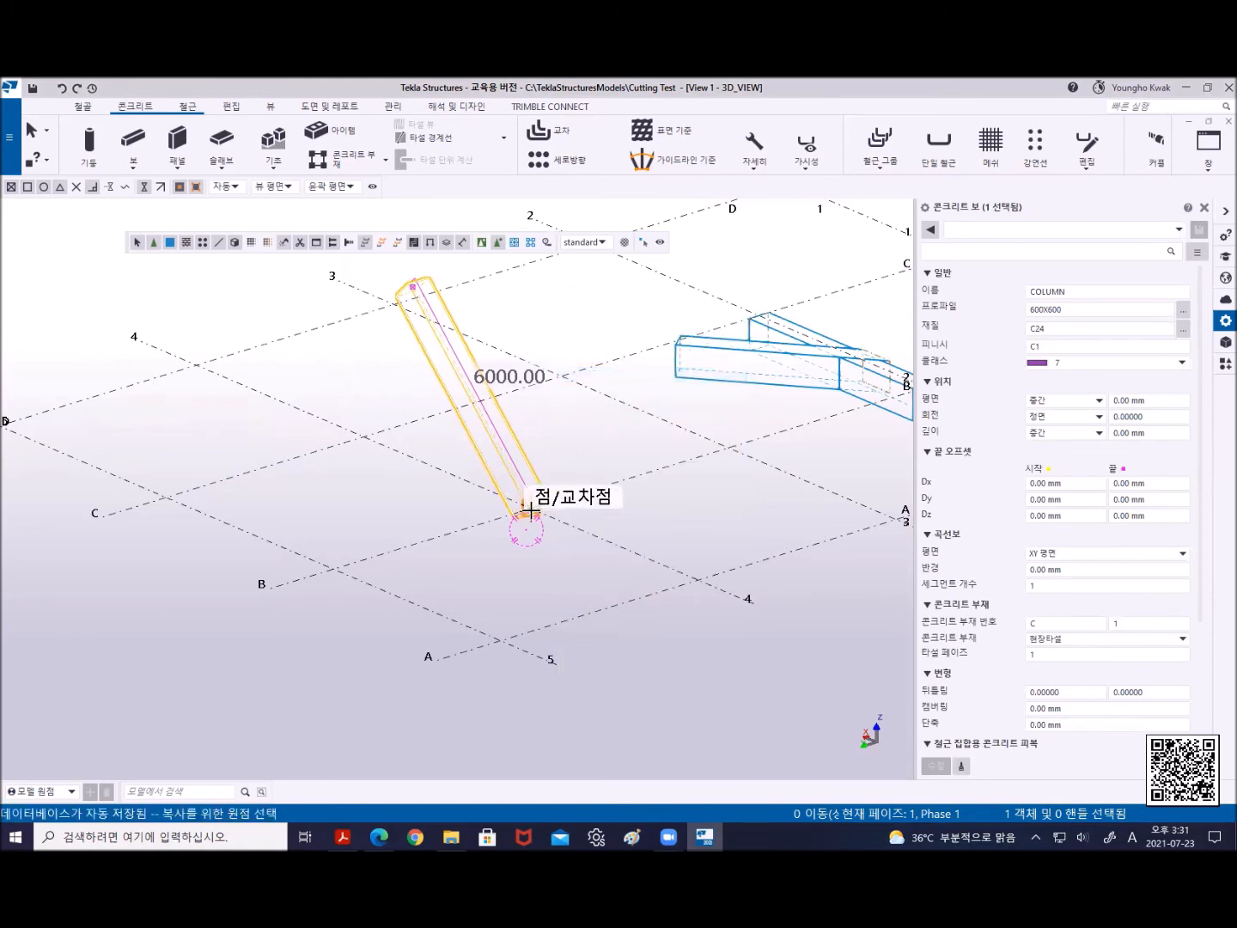
scroll(530, 508, "up", 3)
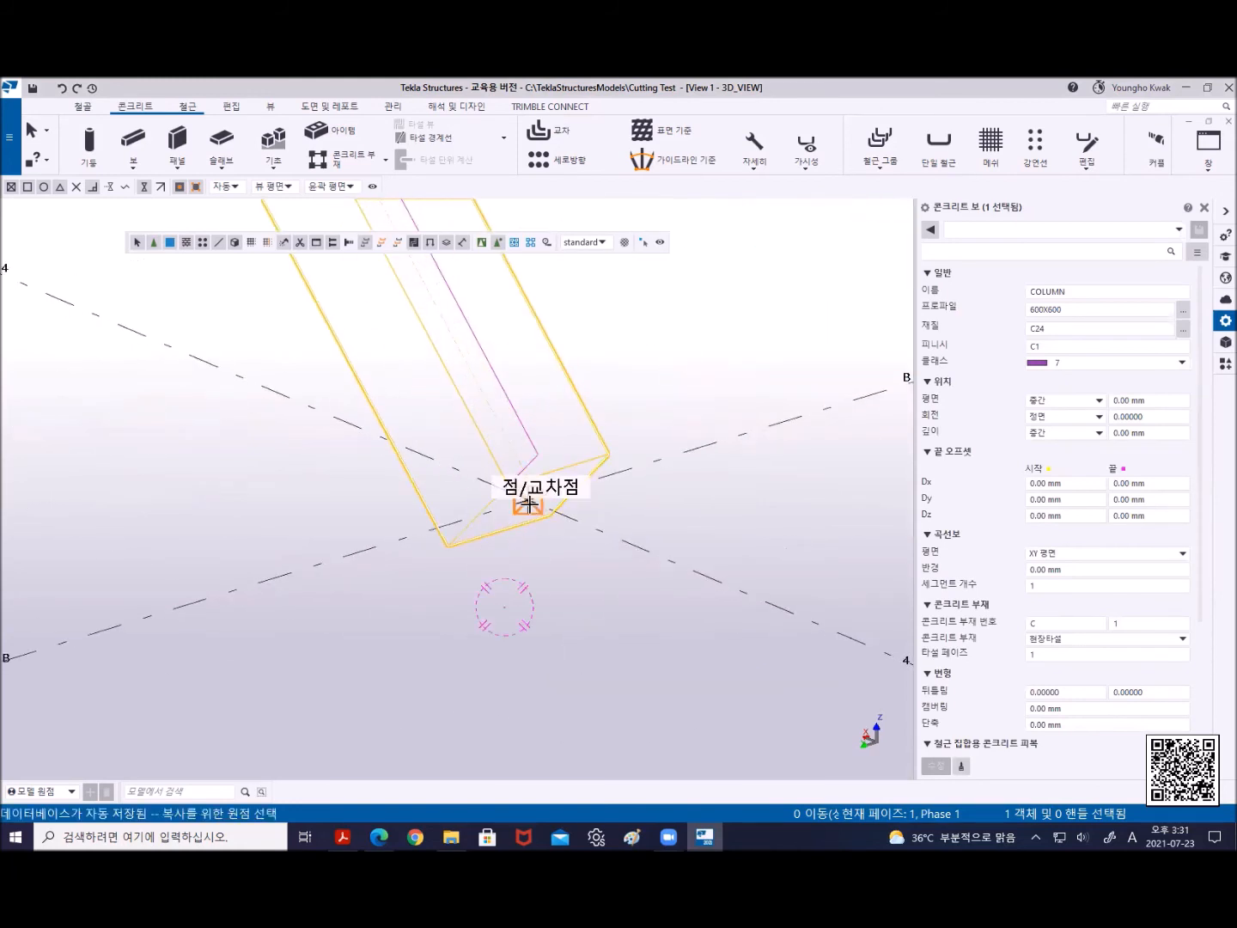
left_click(528, 499)
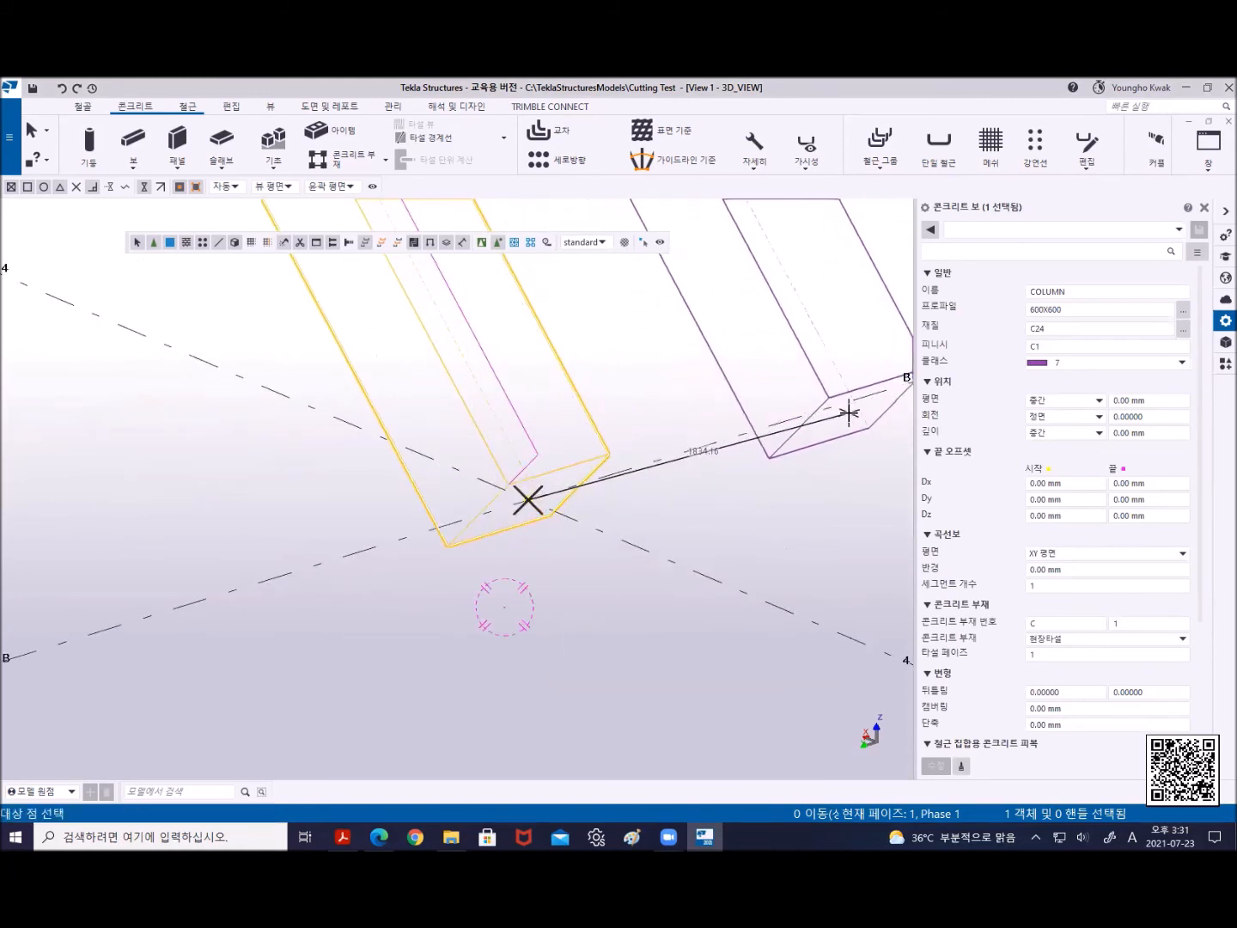
scroll(854, 399, "down", 5)
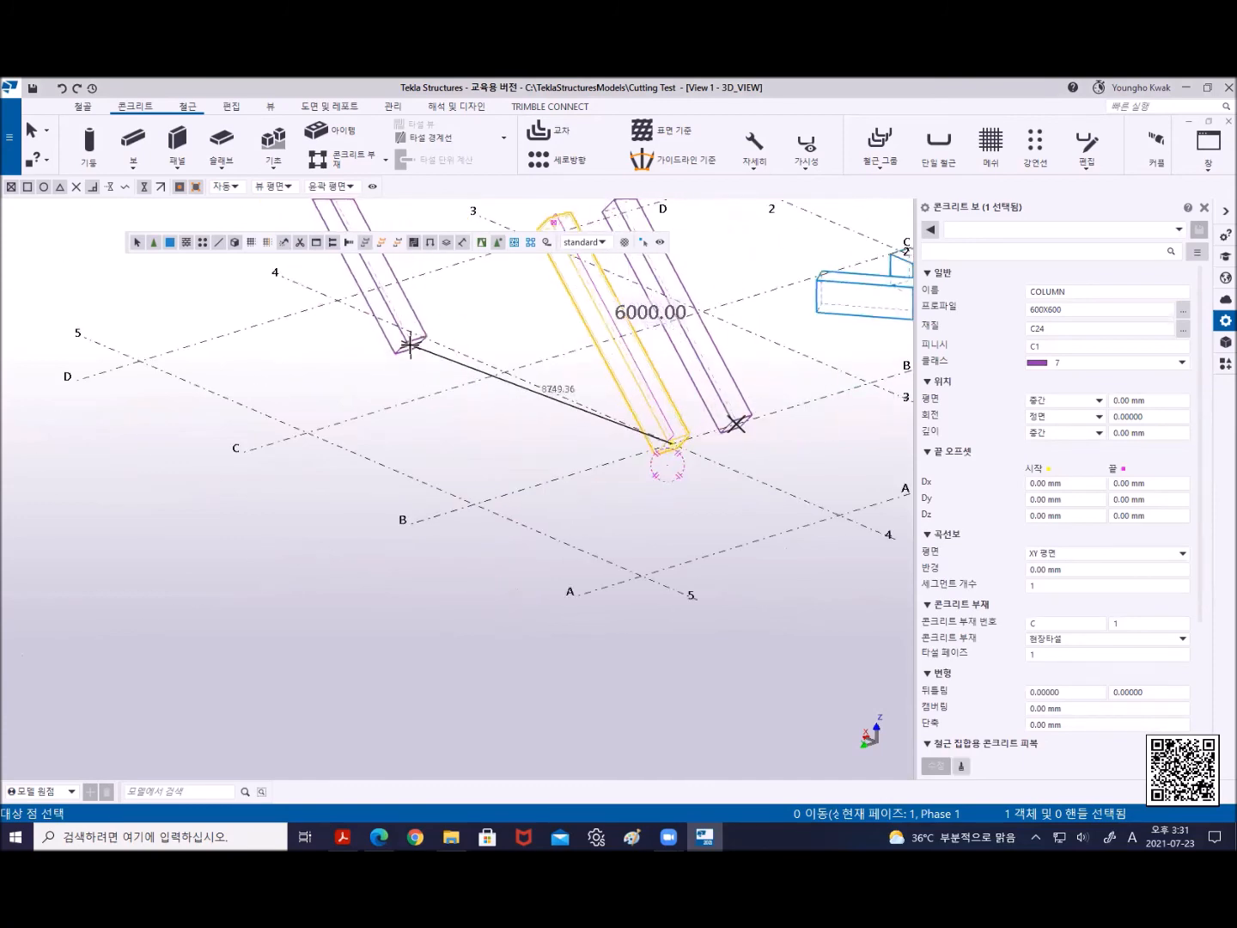
right_click(413, 347)
left_click(454, 358)
Deselect the columns and switch the 3D view from wireframe to shaded, rendered parts
middle_click_drag(596, 416, 647, 503)
scroll(502, 493, "up", 4)
left_click(753, 445)
middle_click_drag(725, 462, 544, 528)
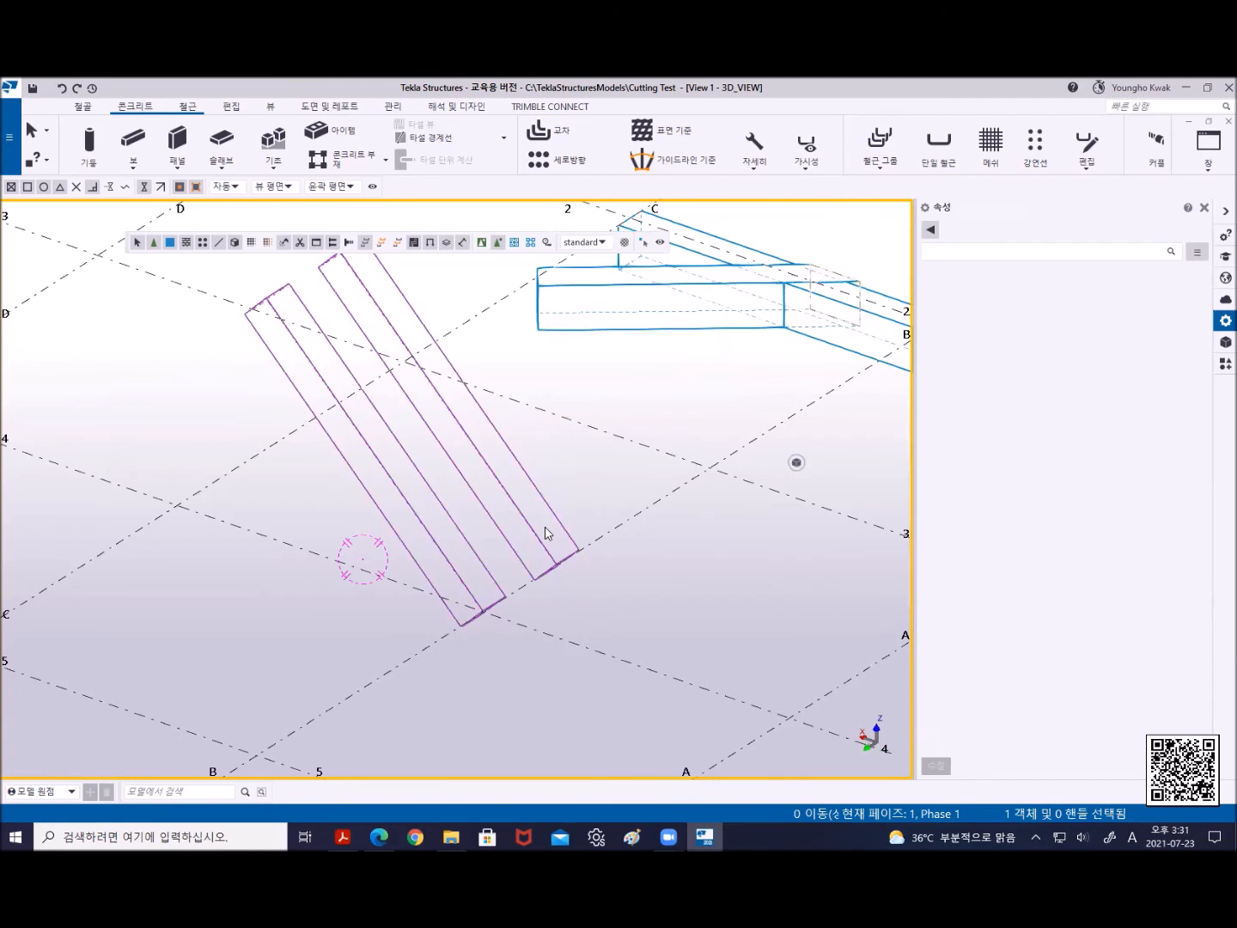
key("ctrl+4")
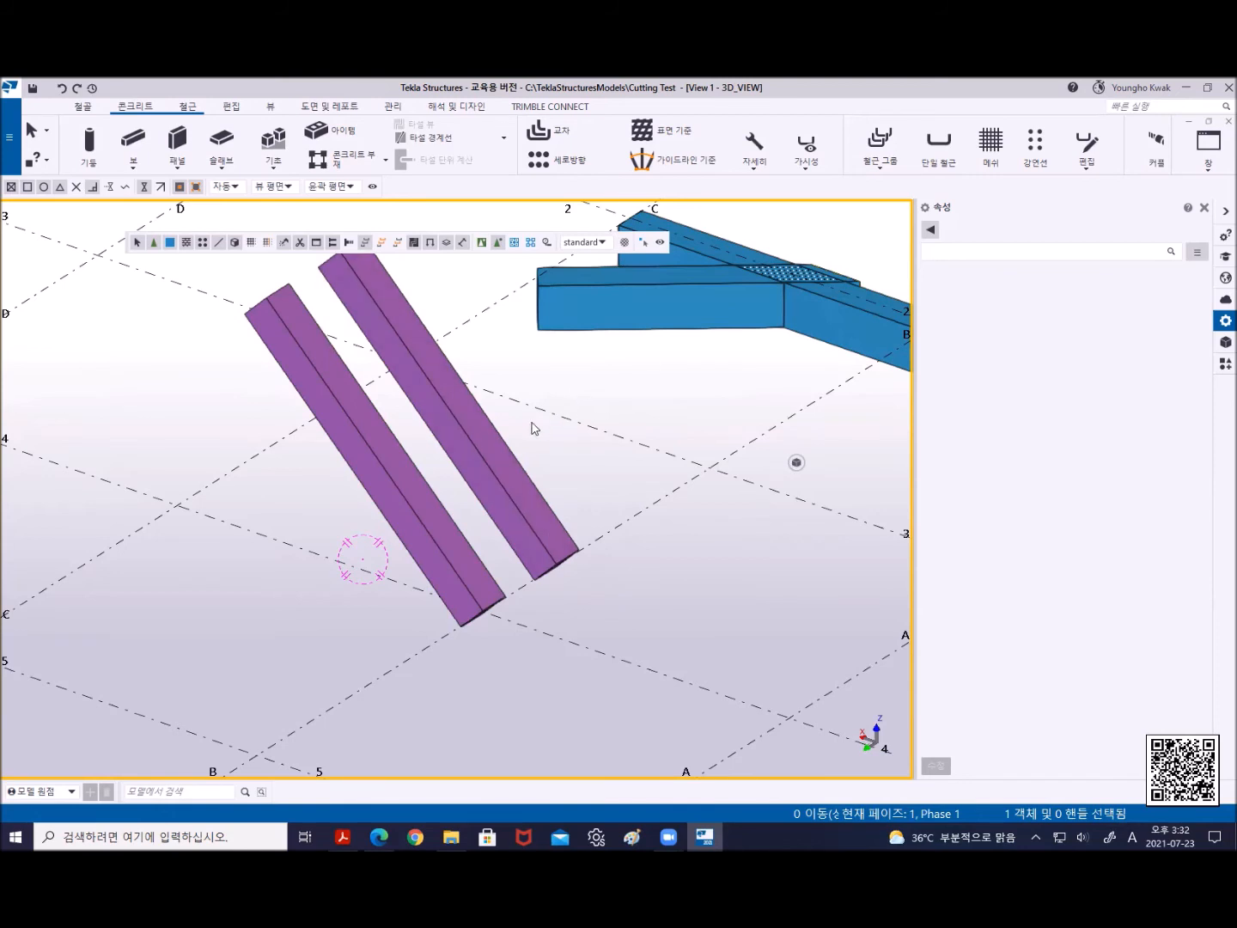
middle_click_drag(442, 398, 358, 355)
scroll(356, 349, "up", 2)
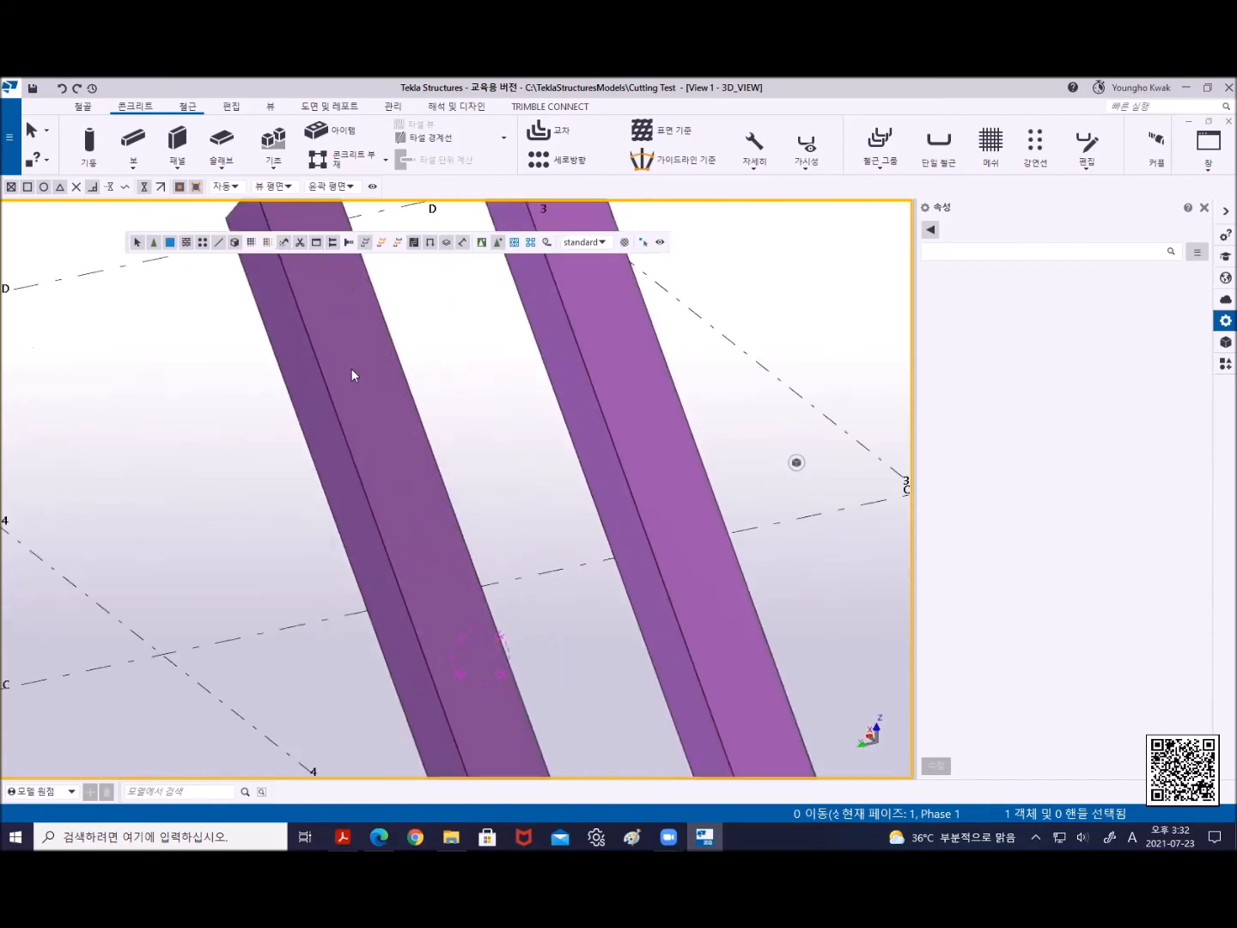
scroll(519, 391, "down", 2)
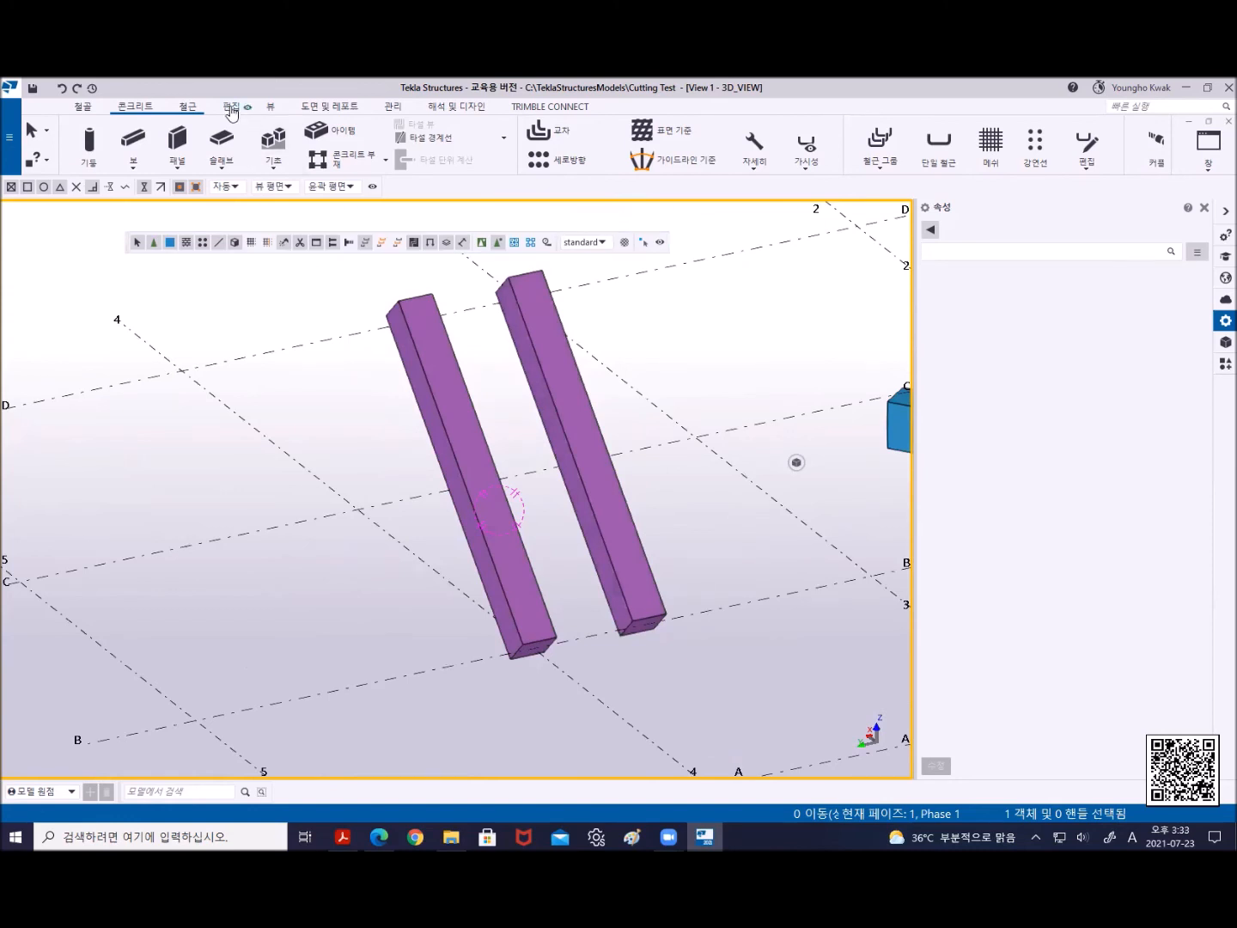
Set the work plane with three points on the original tilted column's face: lower corner, bottom edge for X, long edge for Y
left_click(271, 109)
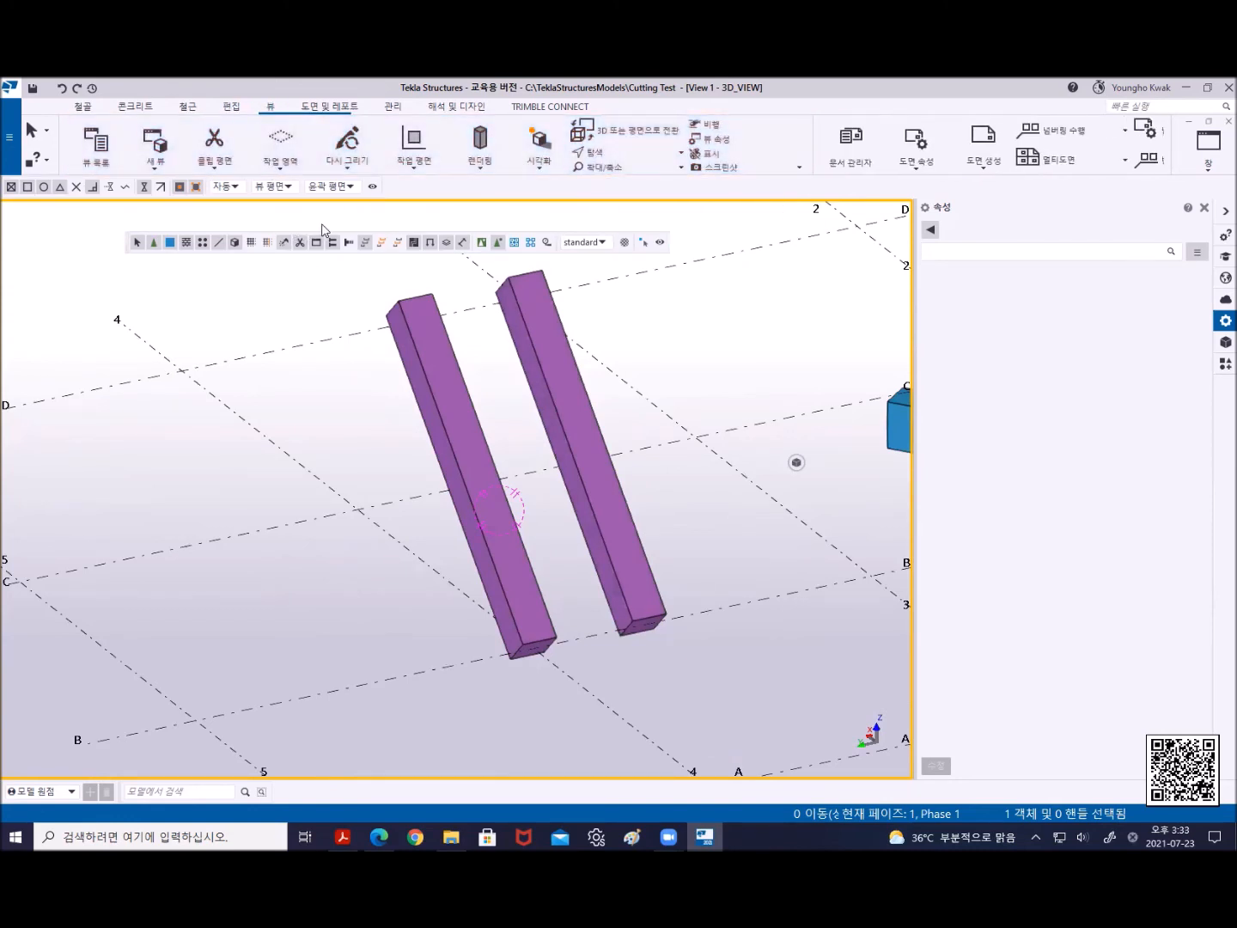
left_click(416, 170)
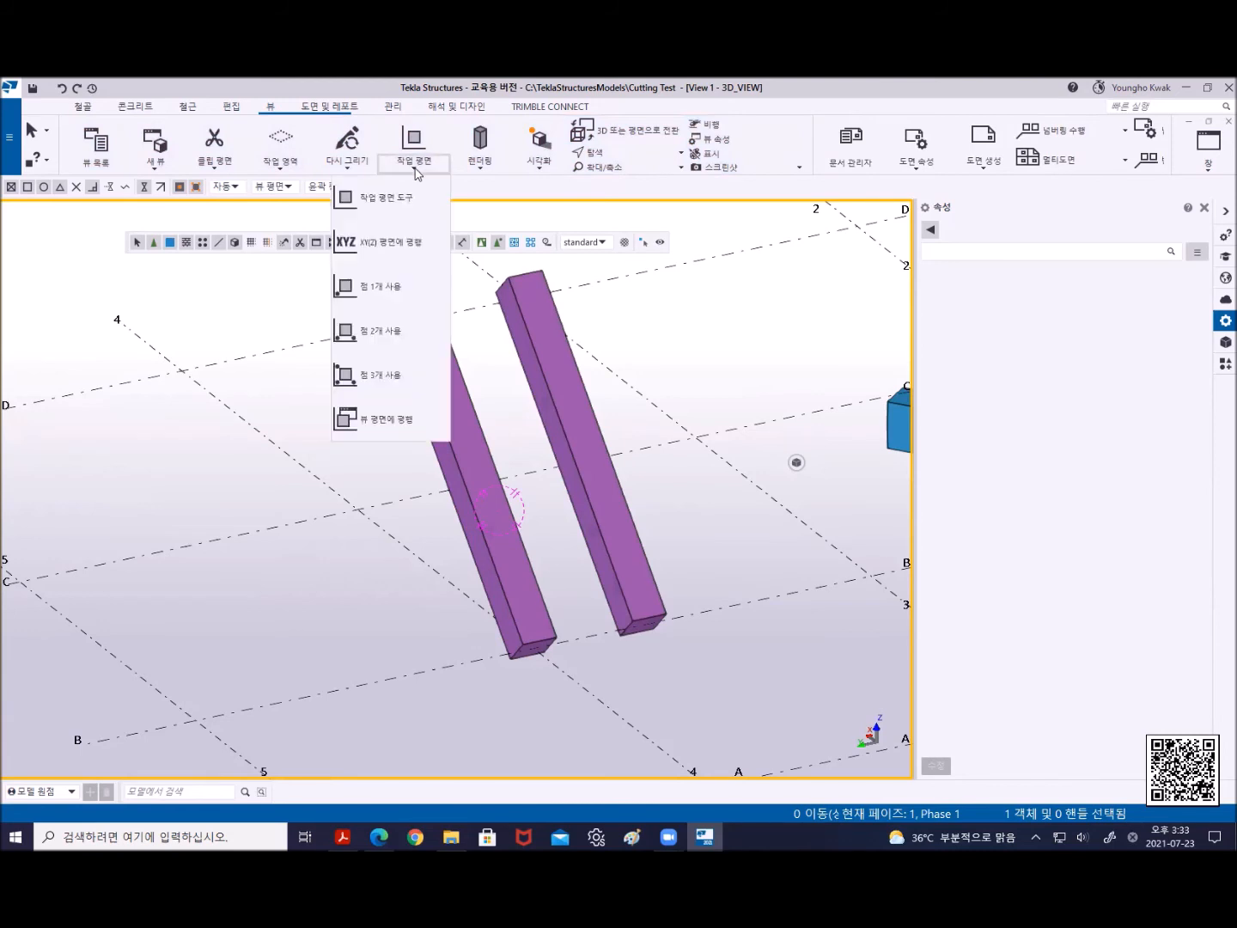
left_click(374, 374)
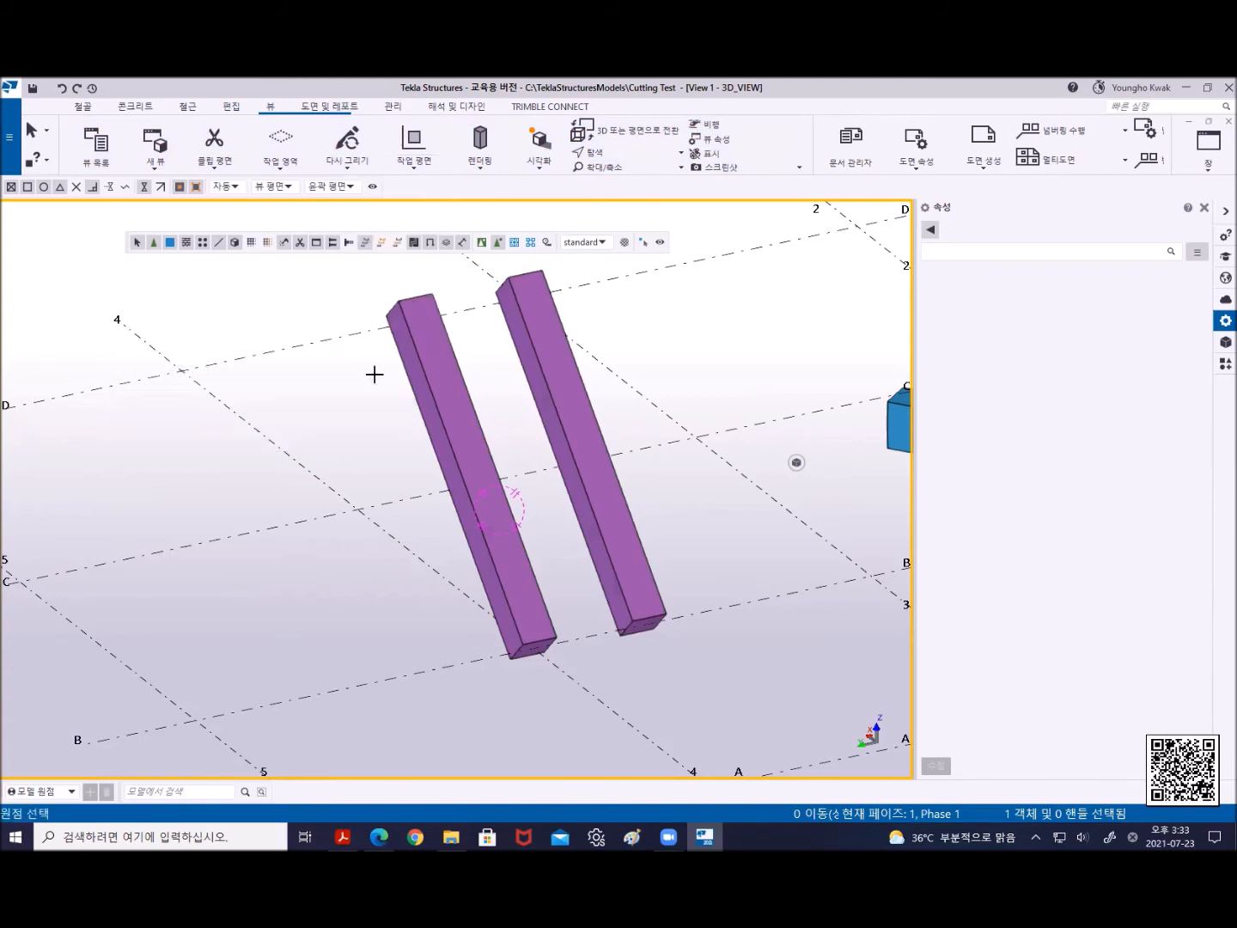
scroll(550, 660, "up", 5)
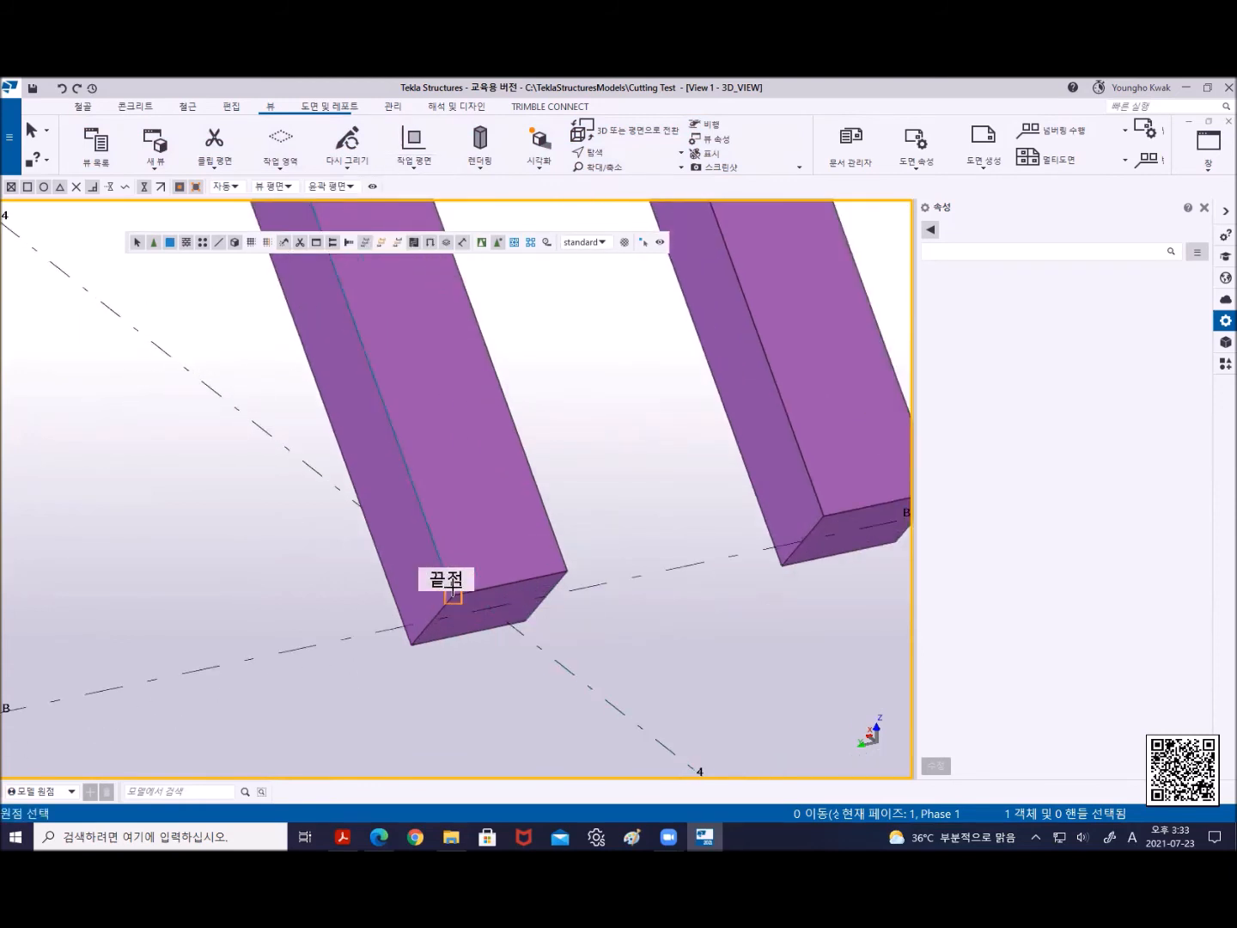
left_click(453, 595)
left_click(559, 567)
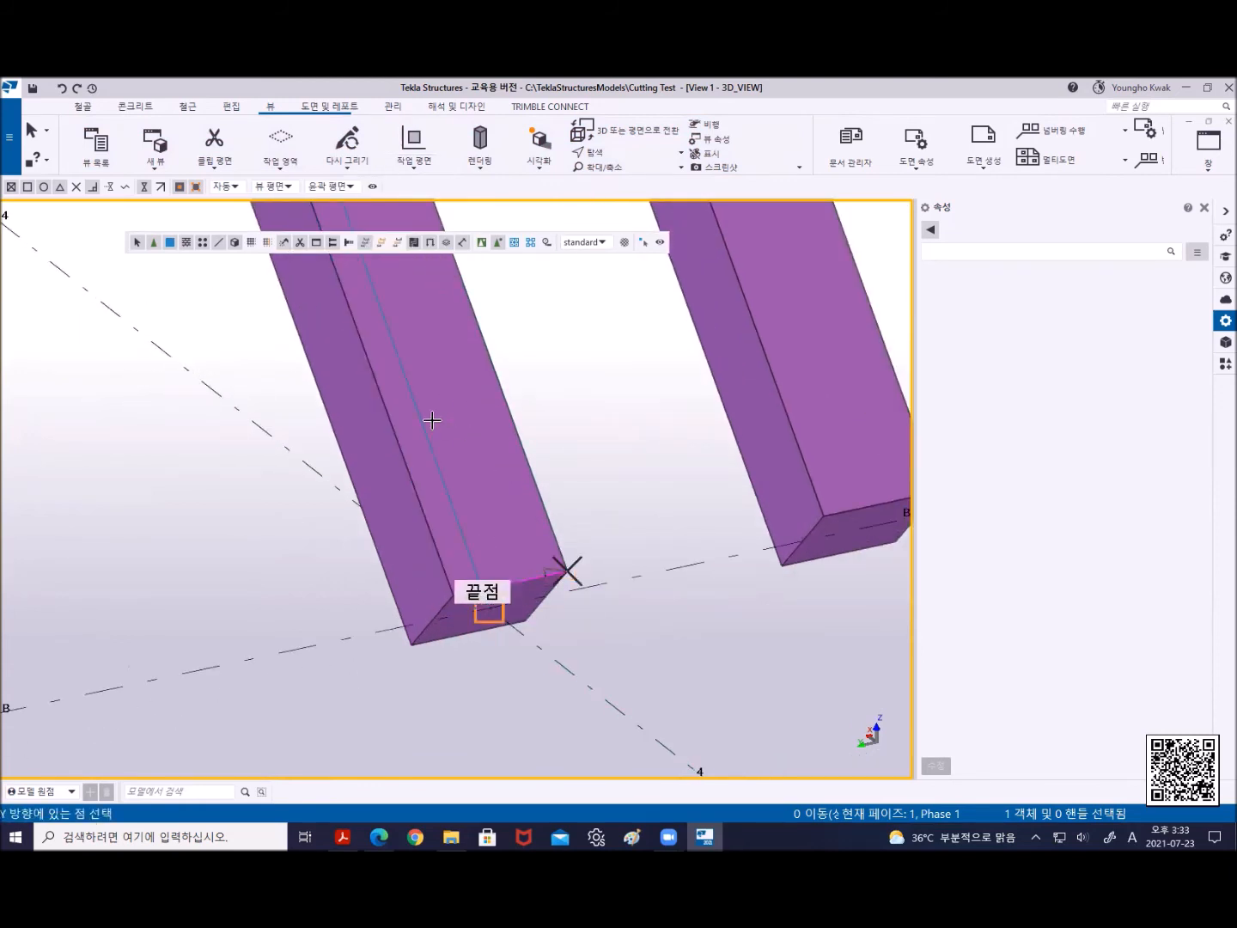
left_click(389, 413)
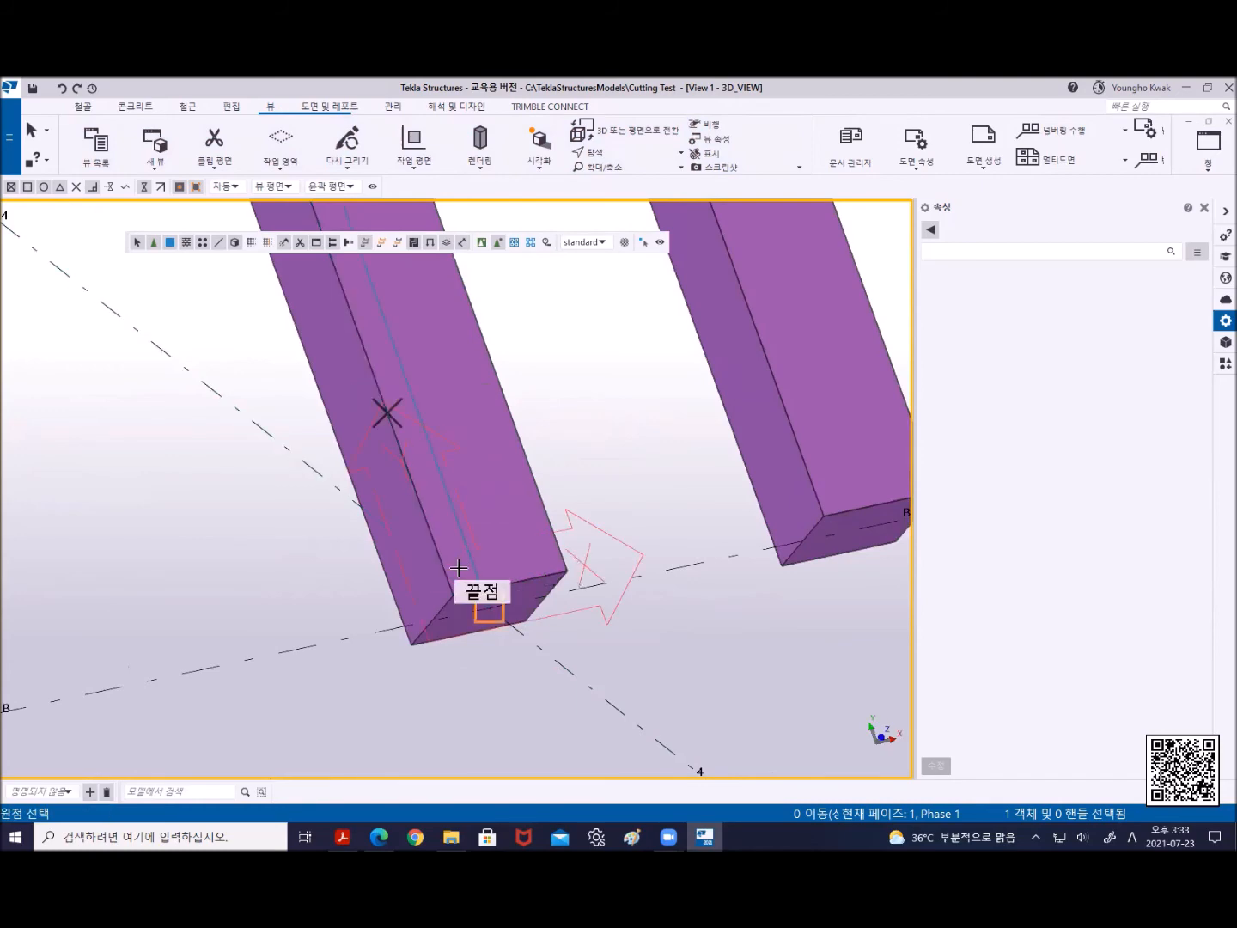
middle_click_drag(459, 568, 461, 526, "ctrl")
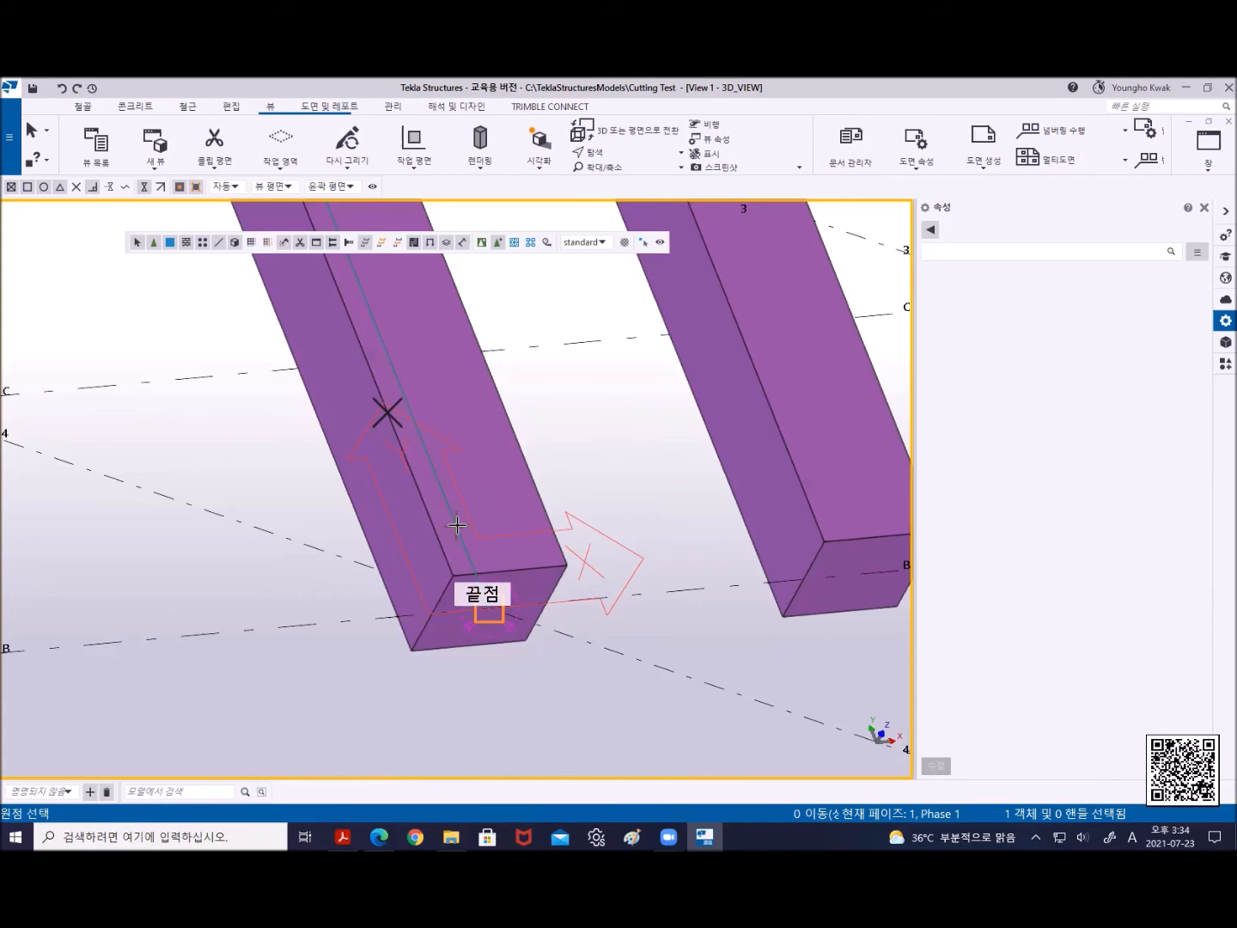
scroll(457, 525, "down", 4)
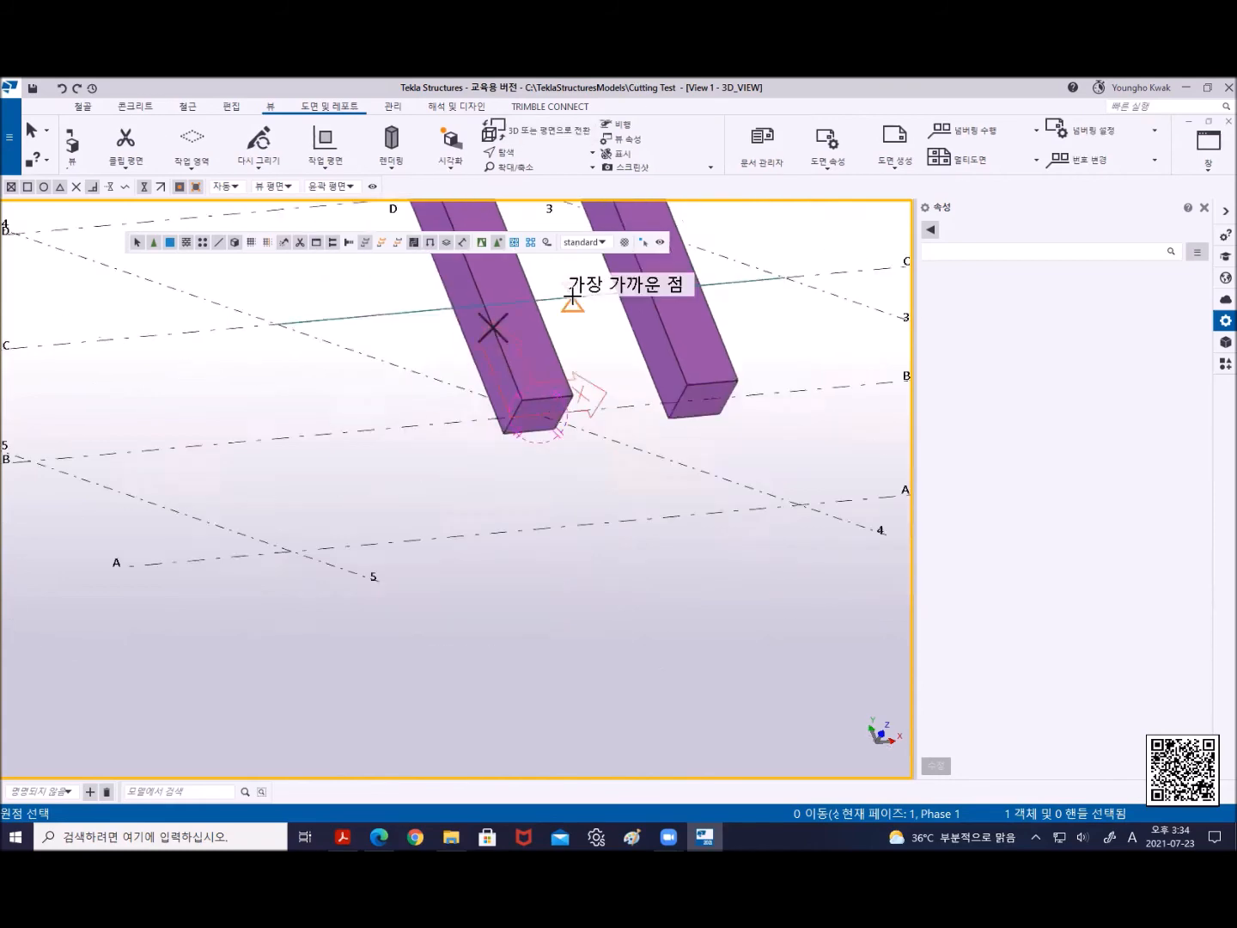
right_click(560, 327)
left_click(581, 334)
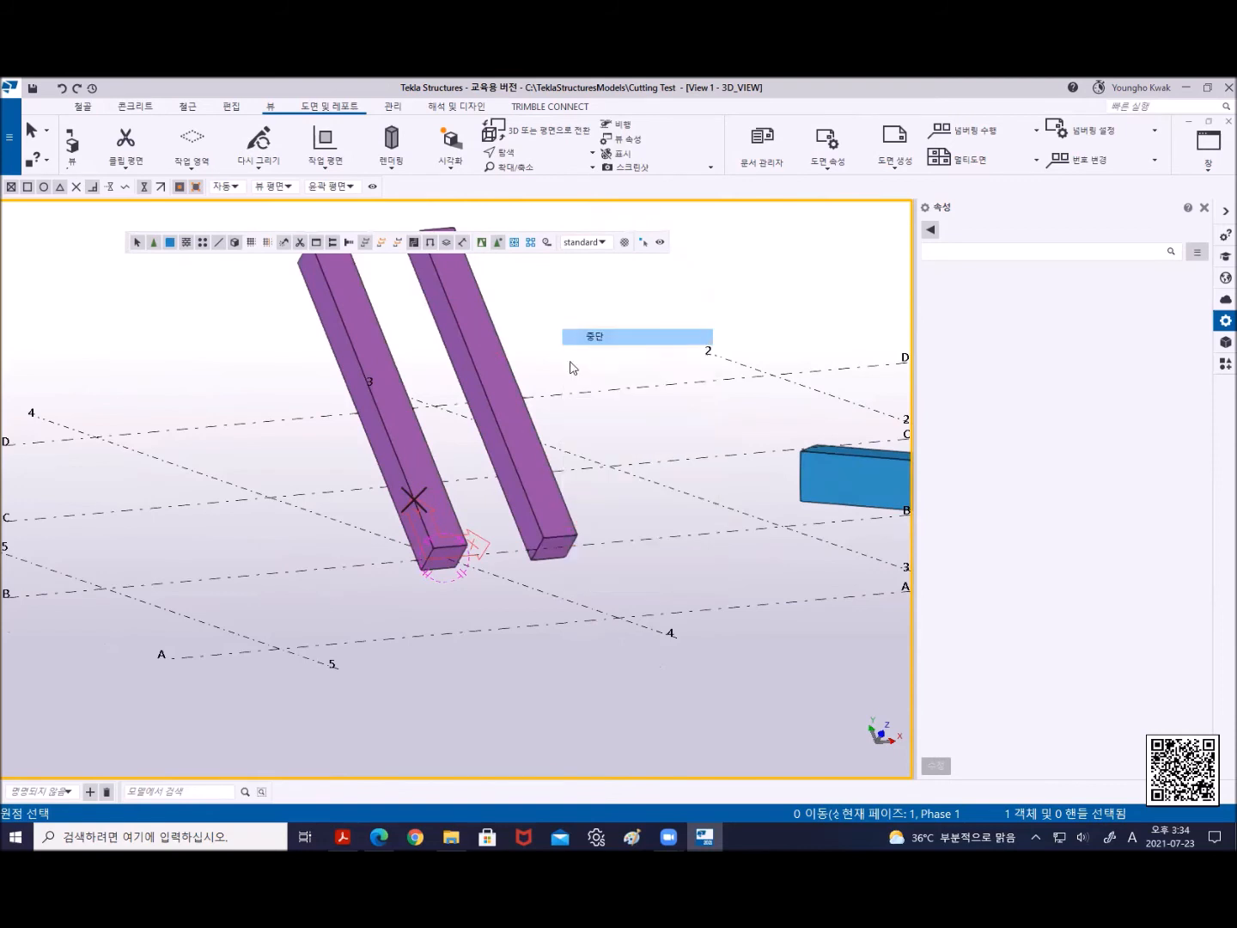
Switch the view from 3D to plan, framing the gap between the two columns' lower ends at grid line B
scroll(442, 513, "up", 3)
scroll(442, 513, "up", 3)
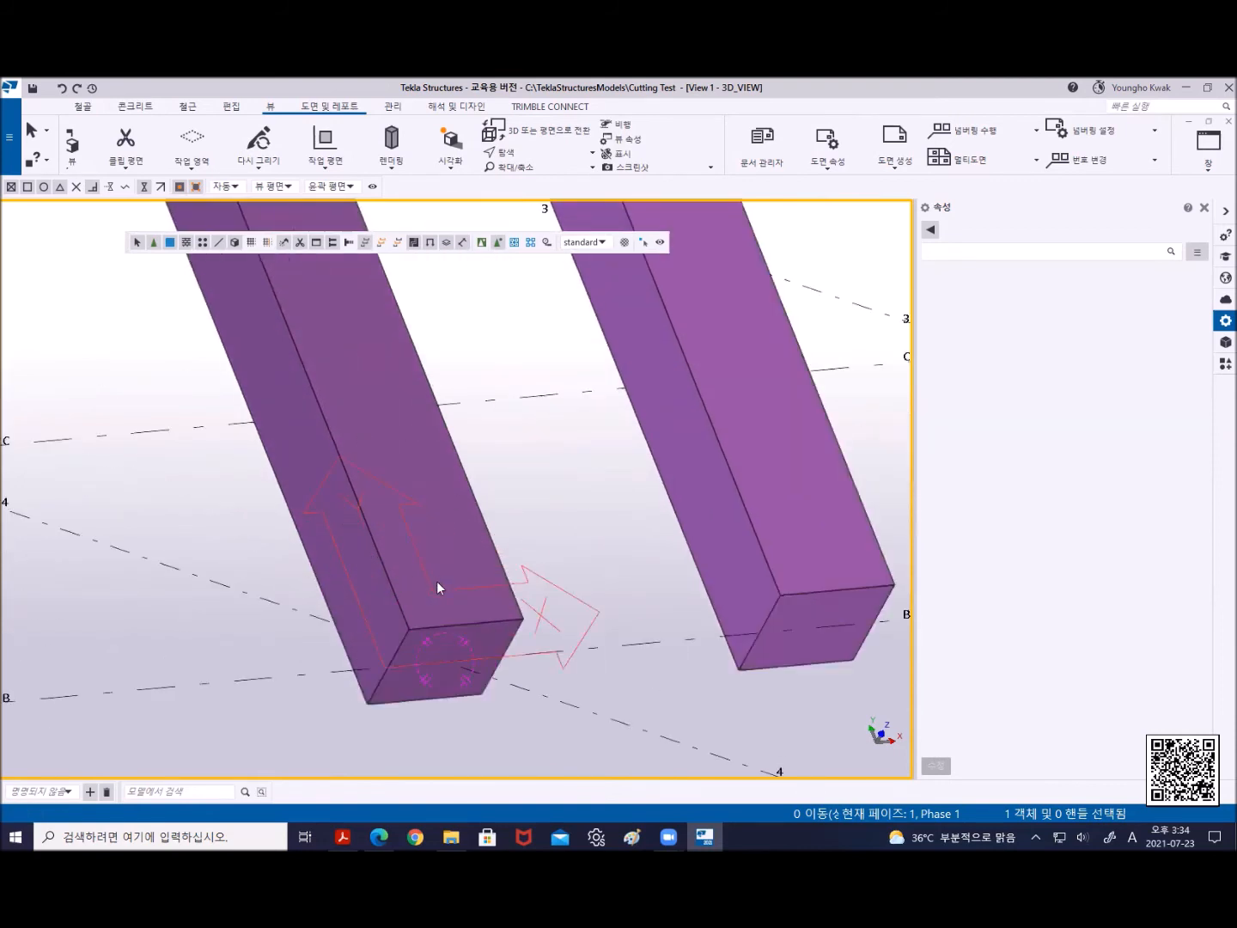
scroll(704, 495, "down", 4)
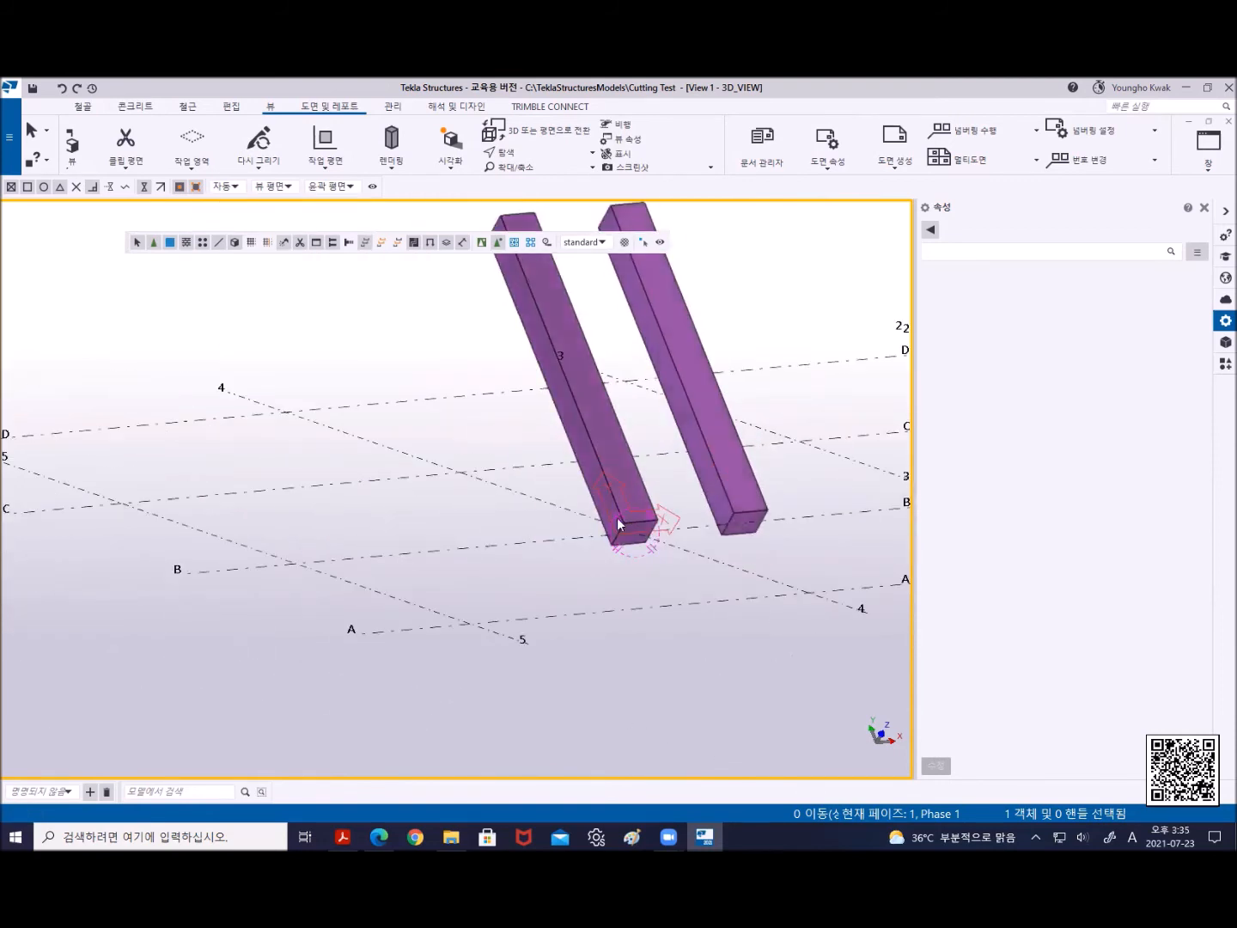
scroll(637, 517, "down", 3)
scroll(638, 517, "up", 3)
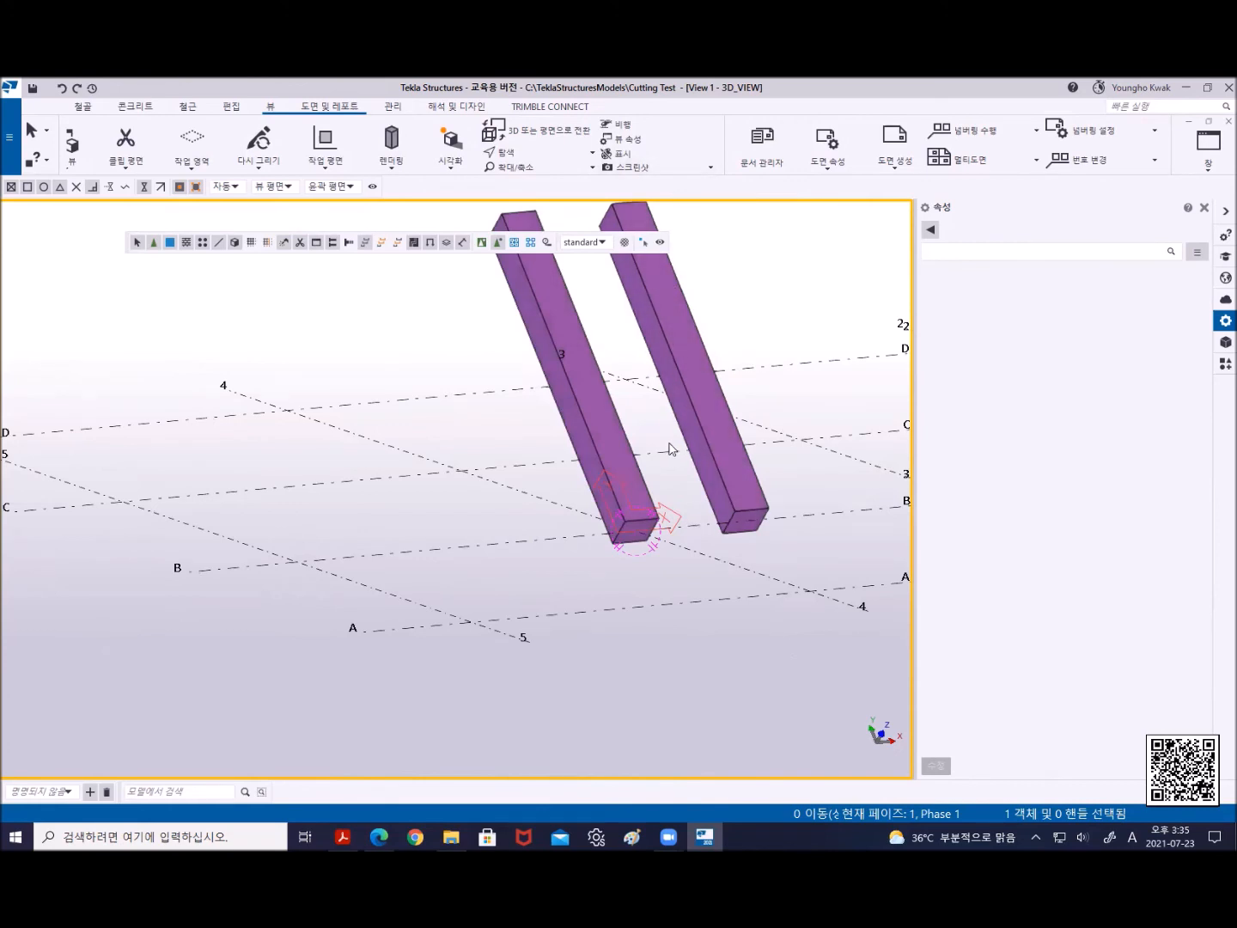
scroll(601, 541, "up", 3)
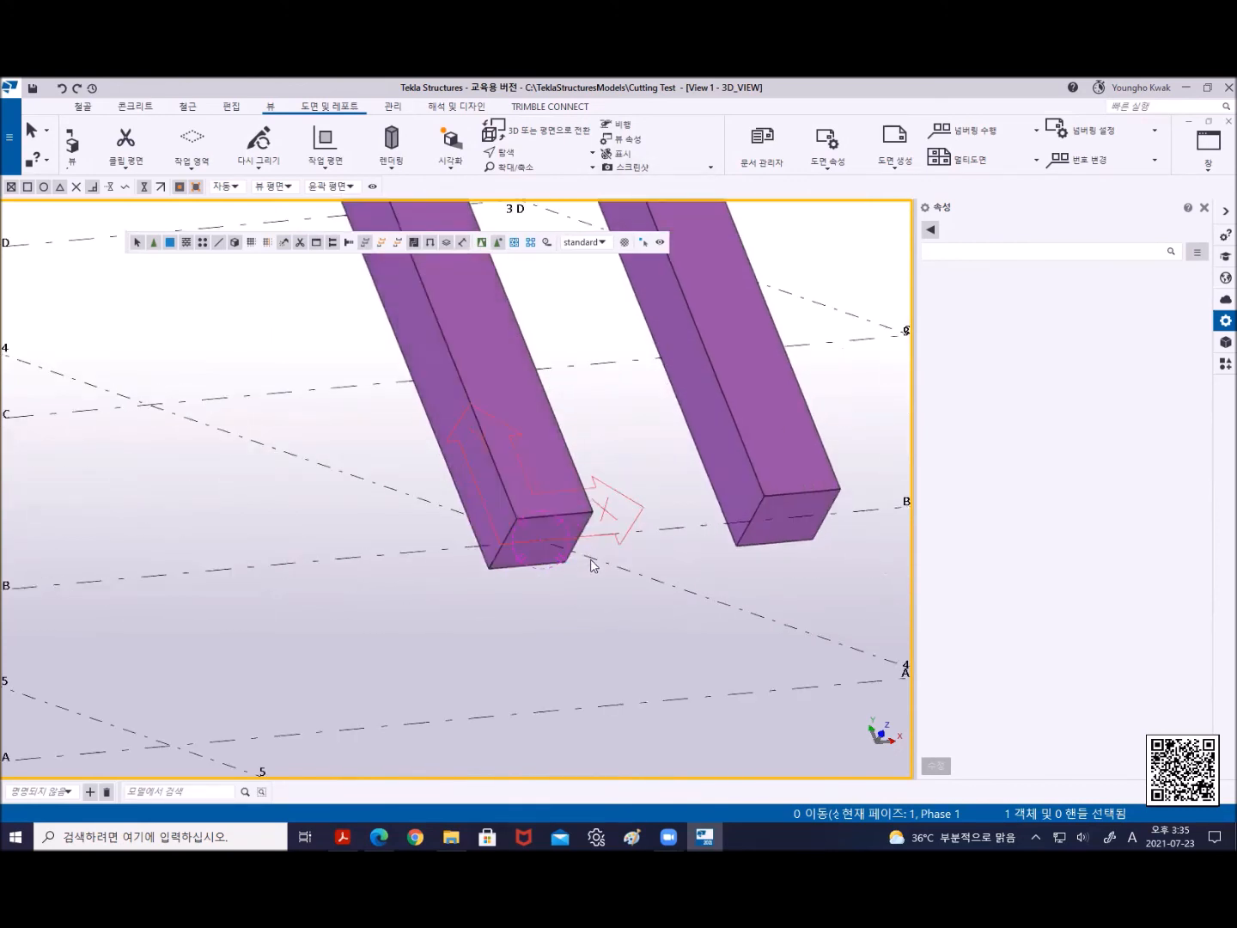
key("ctrl+p")
scroll(478, 422, "up", 8)
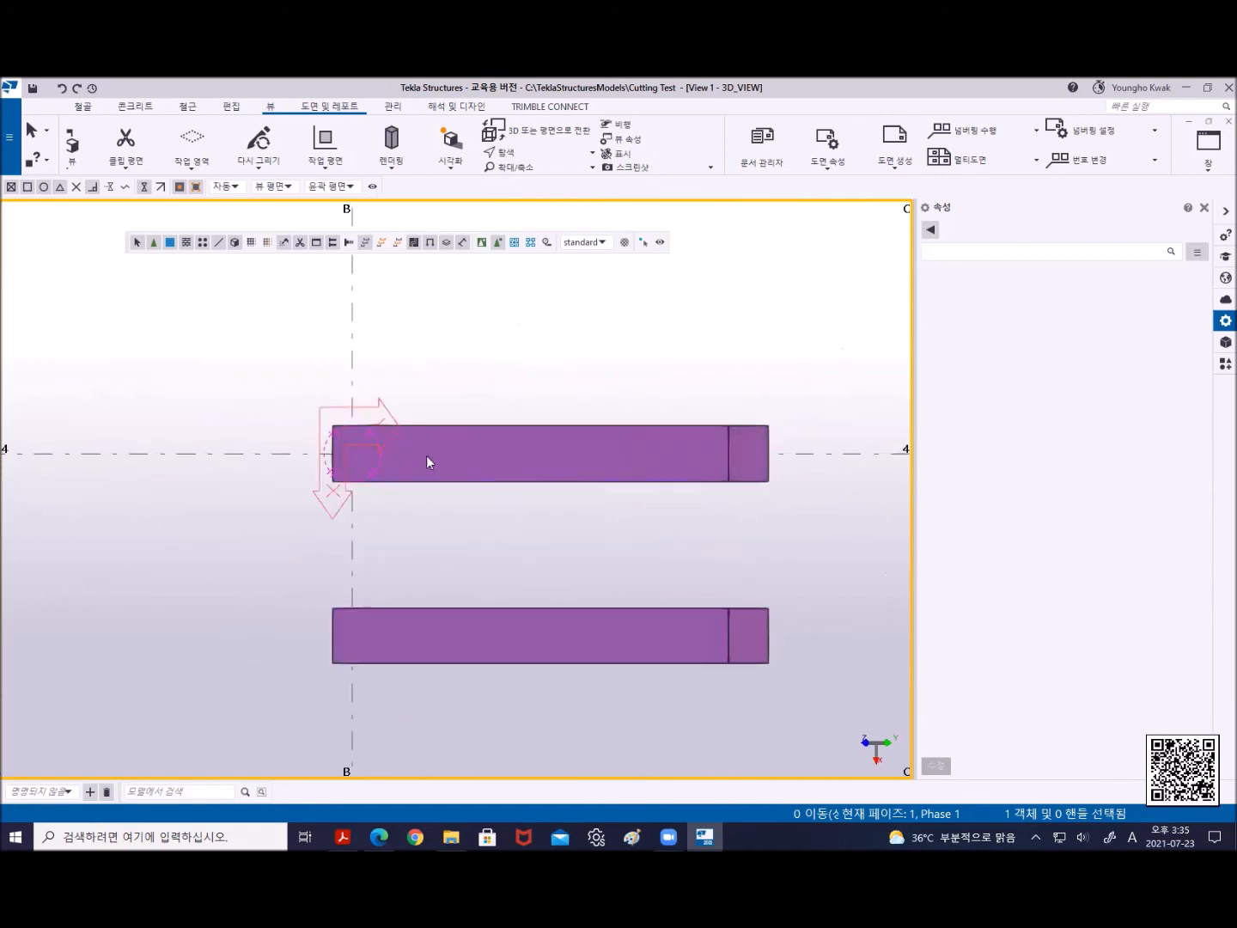
middle_click_drag(478, 452, 516, 399)
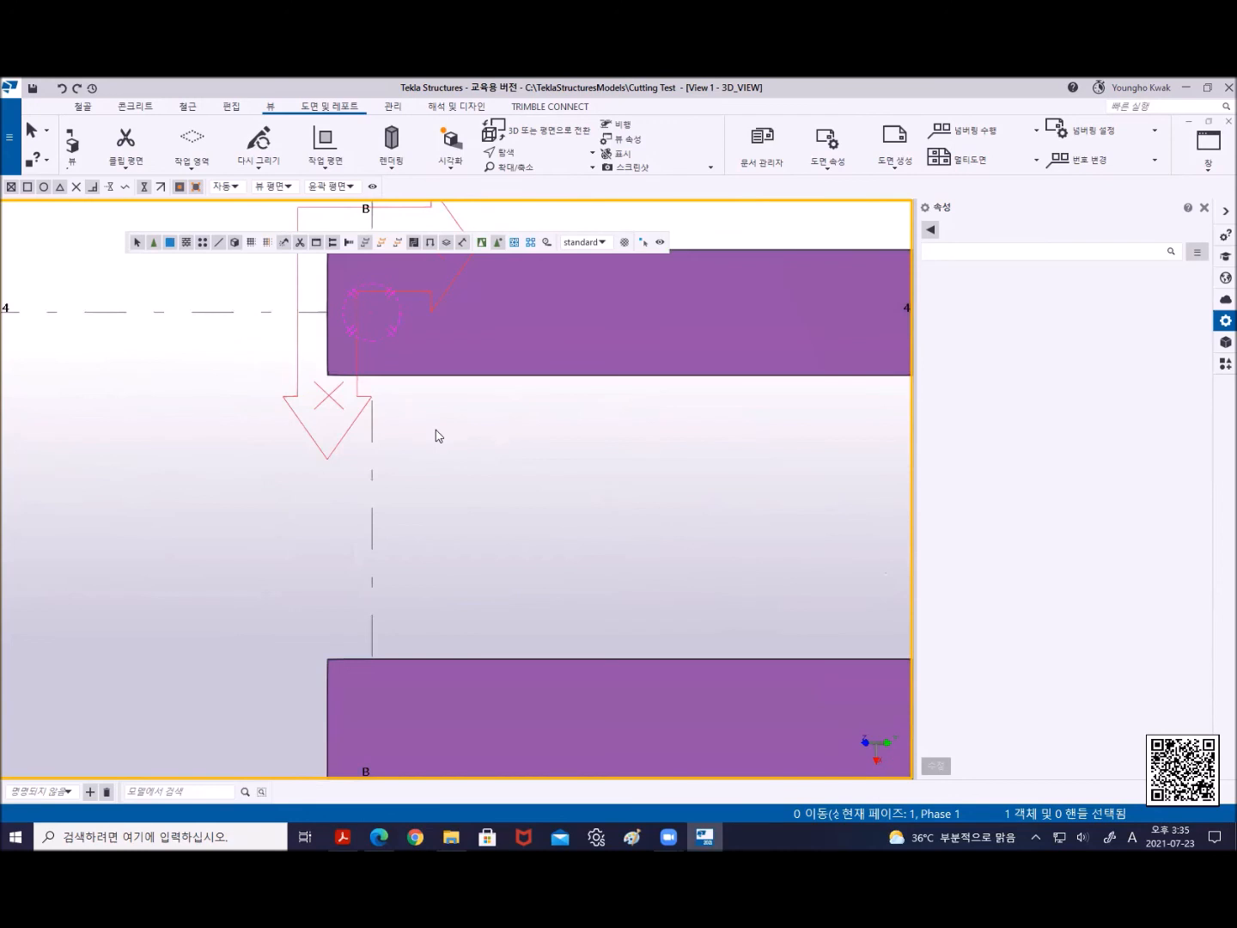
Create a rectangular PL10 steel plate of 650 by 1350 mm between the lower ends of the two columns and end the command
left_click(85, 108)
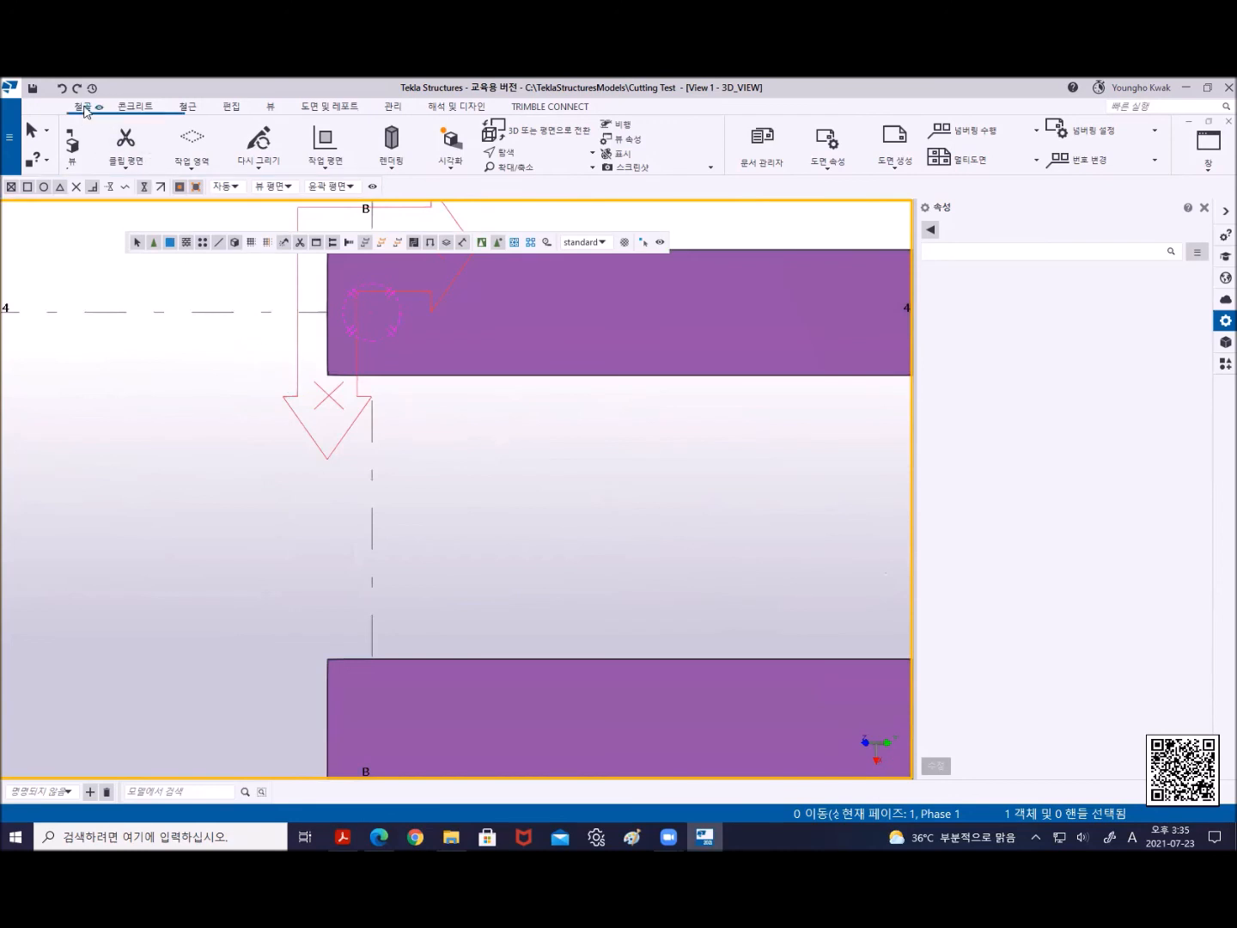
left_click(189, 160)
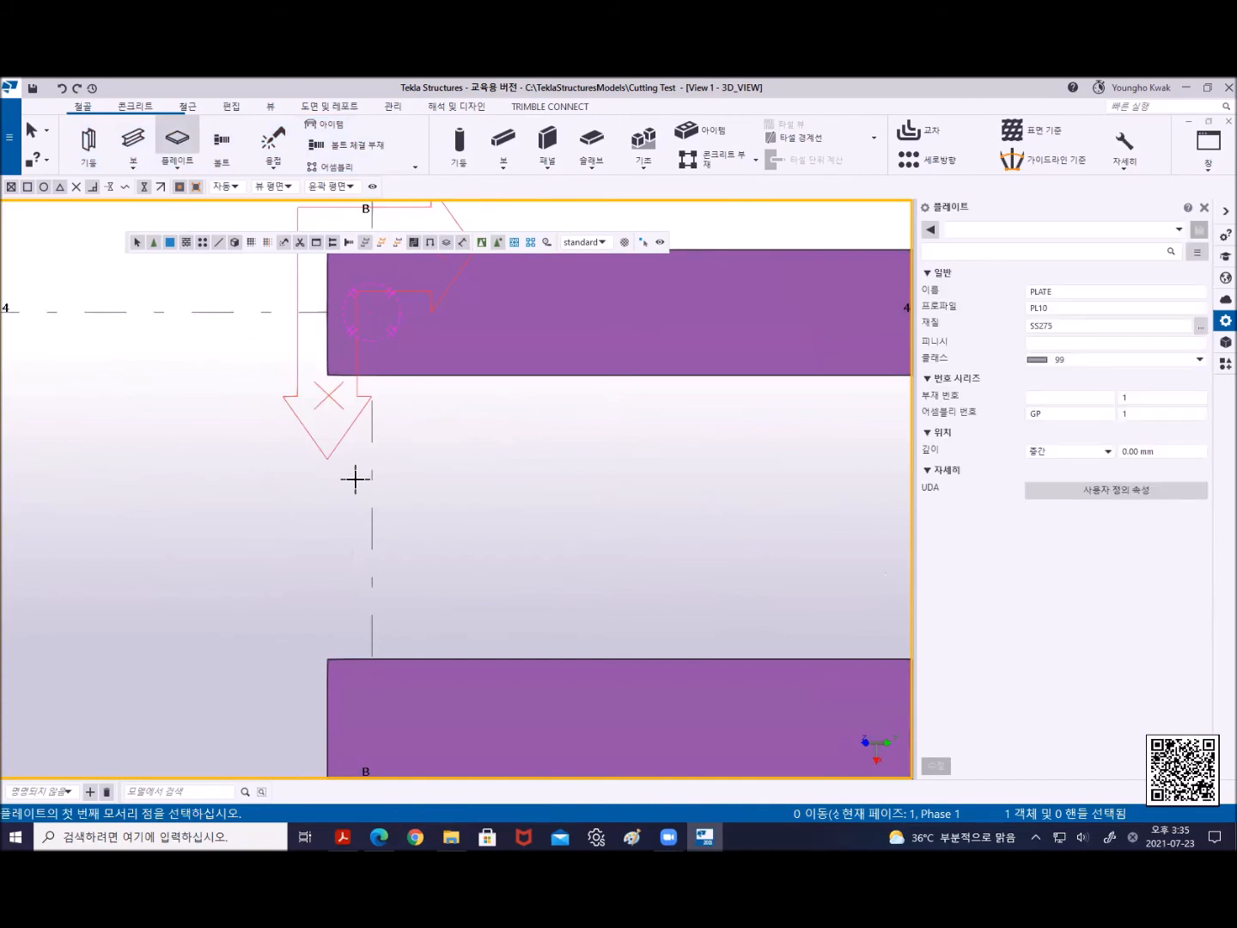
left_click(327, 377)
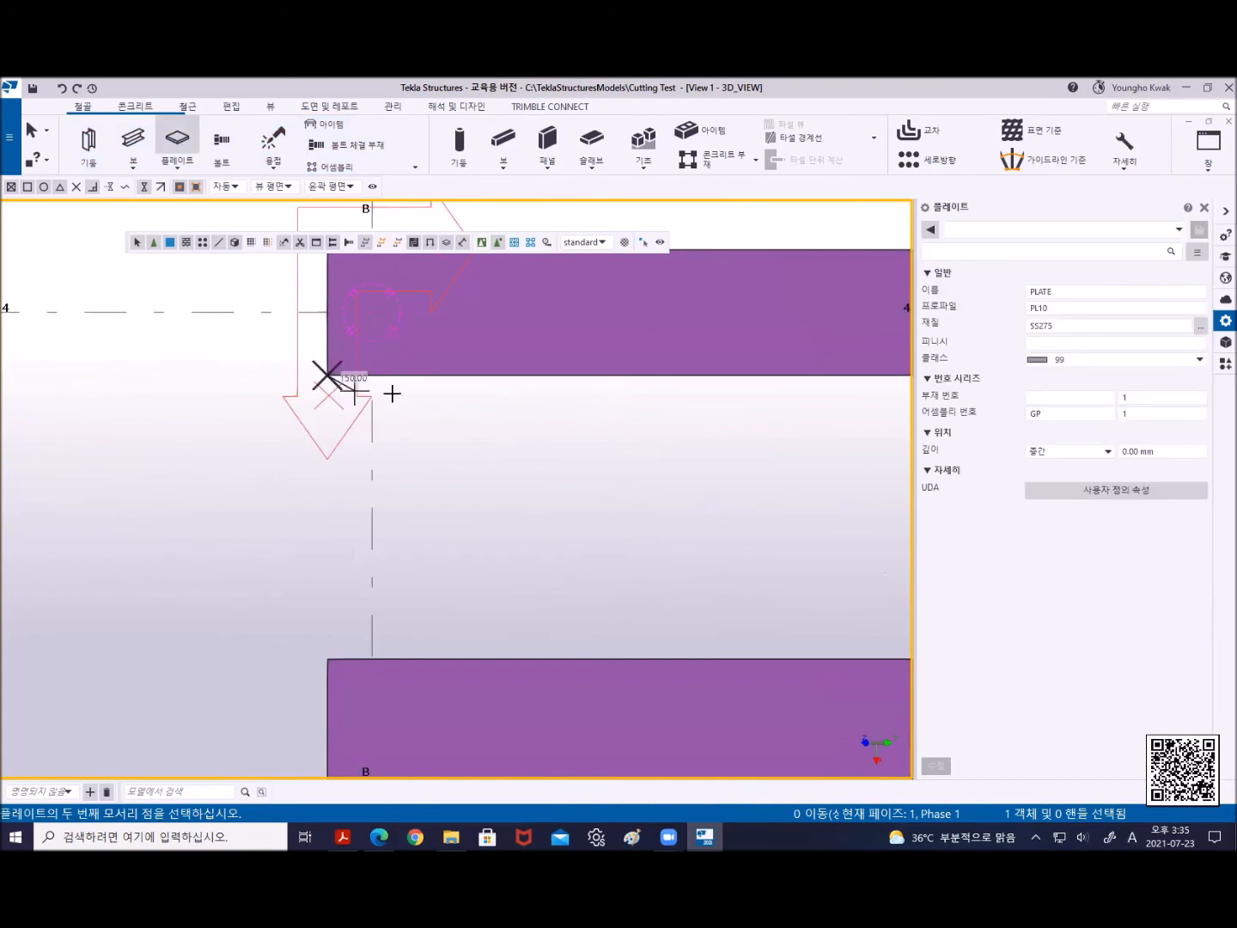
left_click(463, 375)
left_click(464, 659)
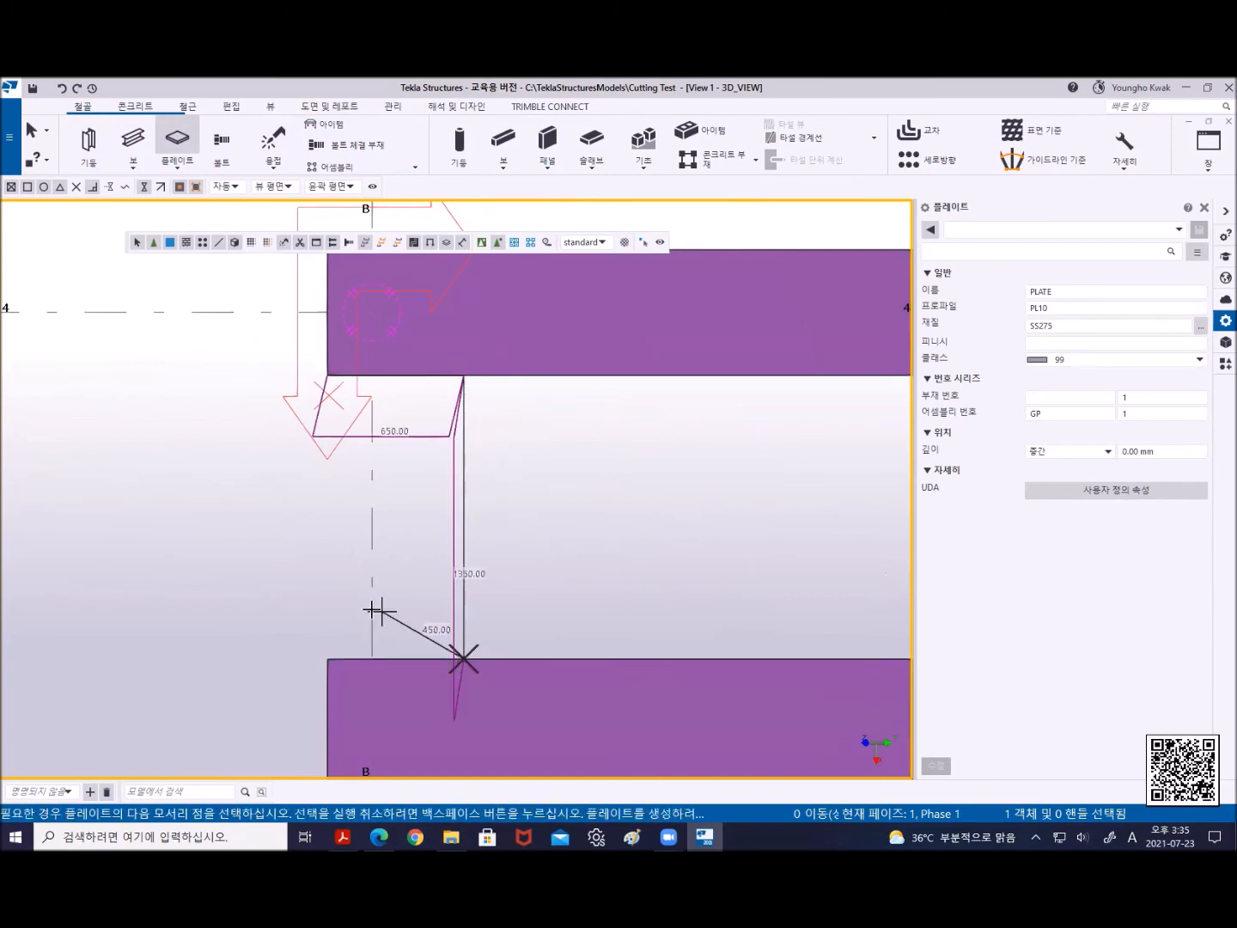
left_click(327, 659)
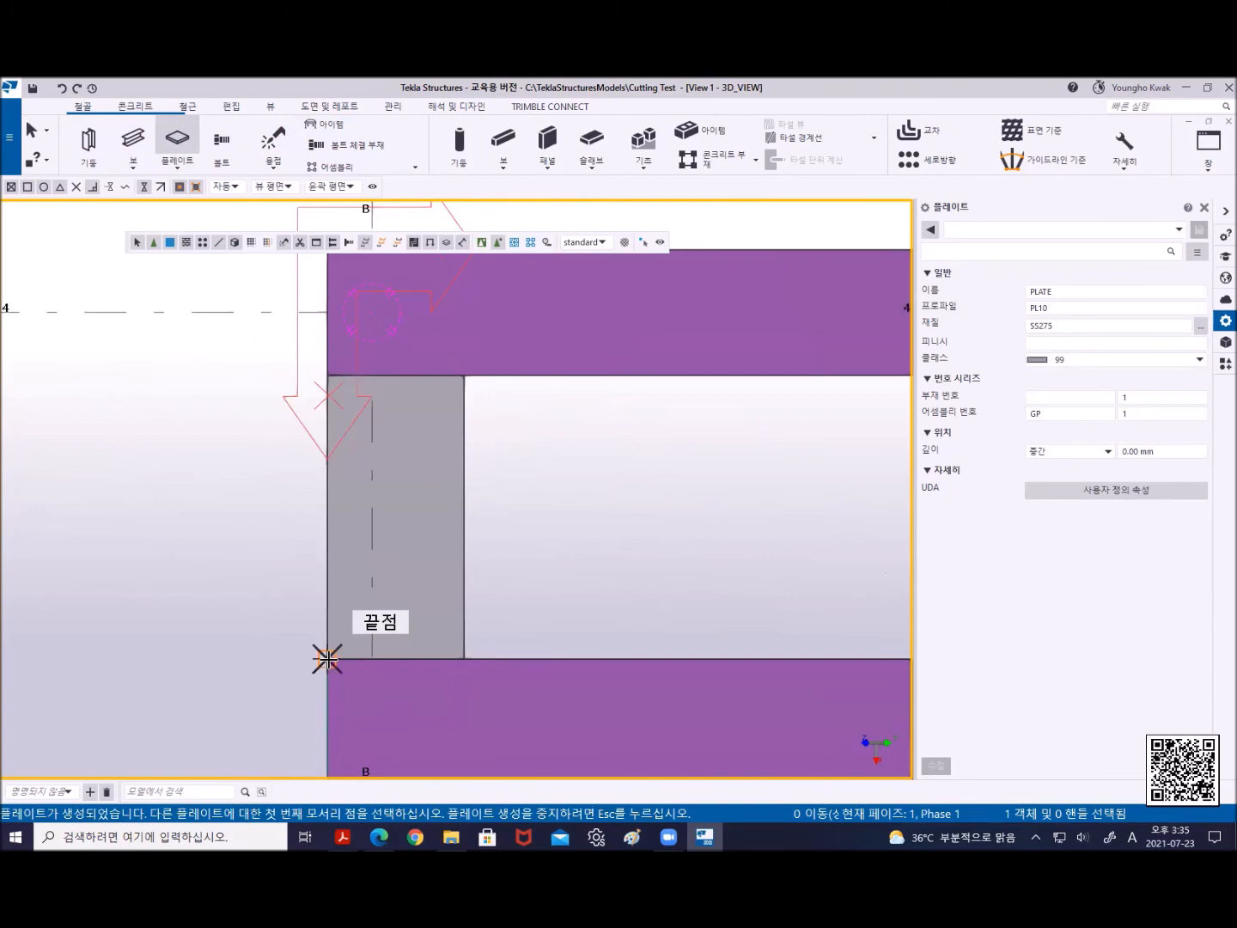
right_click(144, 422)
left_click(180, 434)
Orbit the 3D view to the new plate between the columns' lower ends and select the plate
scroll(278, 532, "down", 2)
middle_click_drag(278, 533, 646, 282, "ctrl")
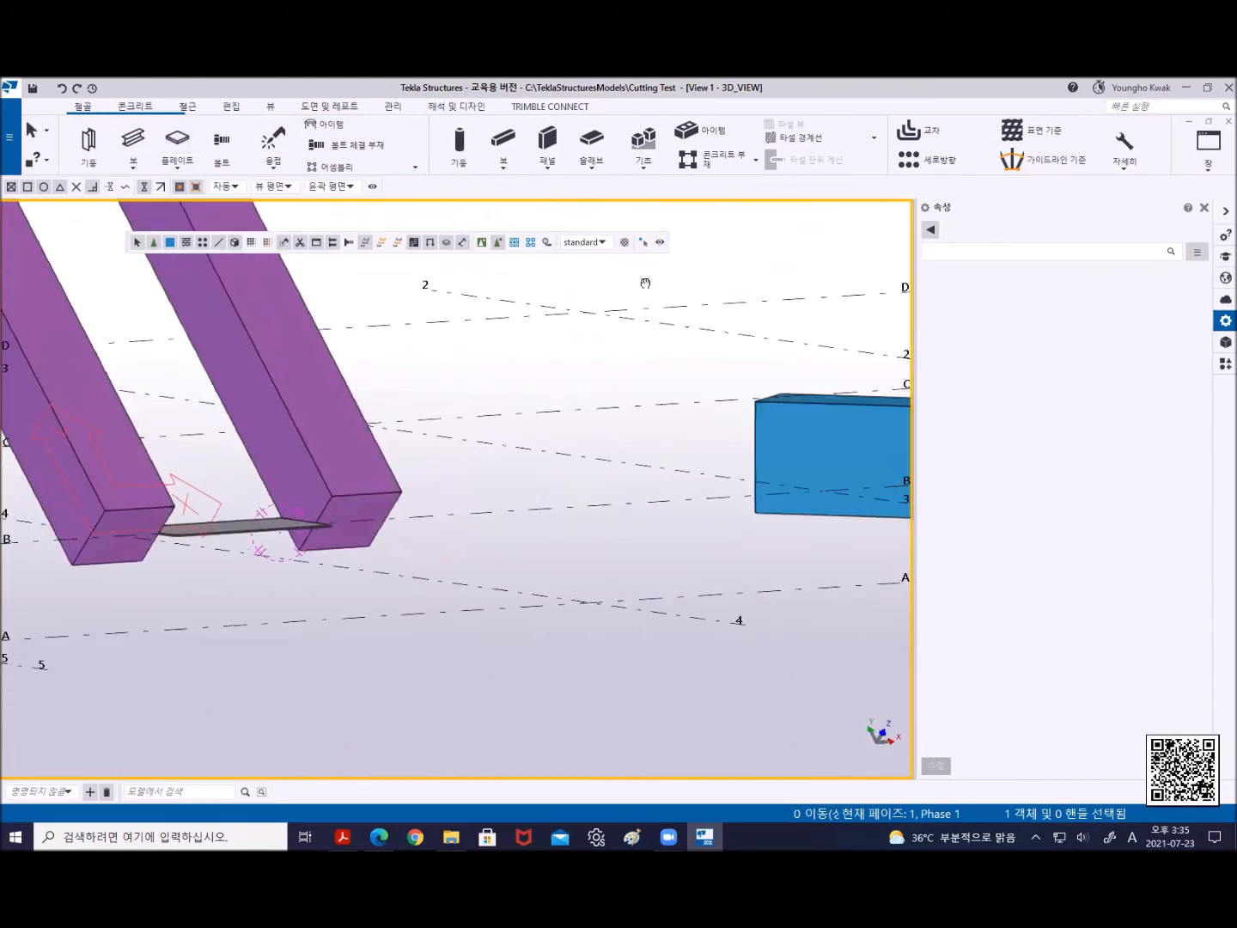
middle_click_drag(288, 565, 846, 625, "ctrl")
scroll(325, 581, "down", 2)
scroll(706, 573, "up", 3)
middle_click_drag(406, 496, 450, 624, "ctrl")
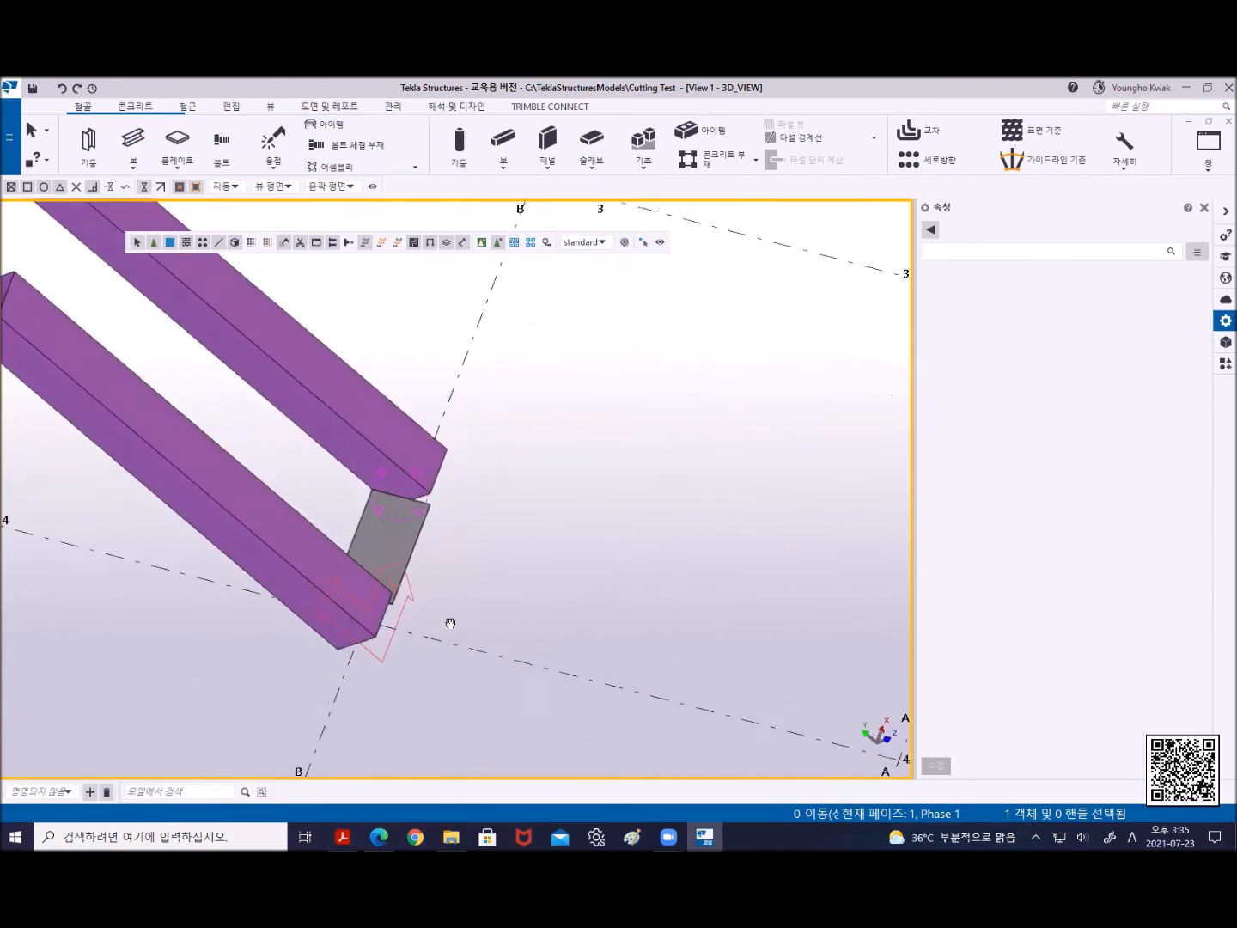
middle_click_drag(388, 493, 300, 541, "ctrl")
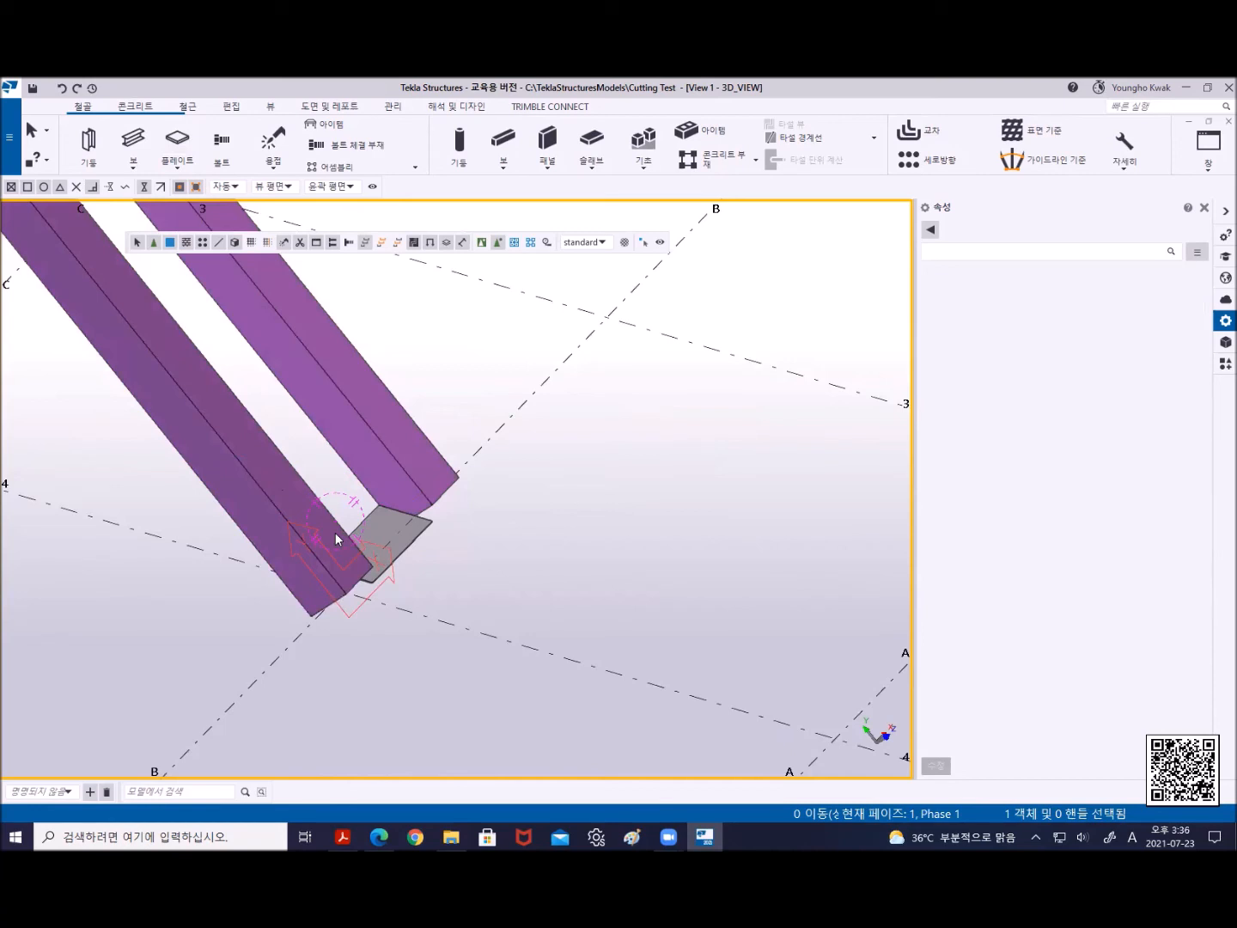
left_click(407, 545)
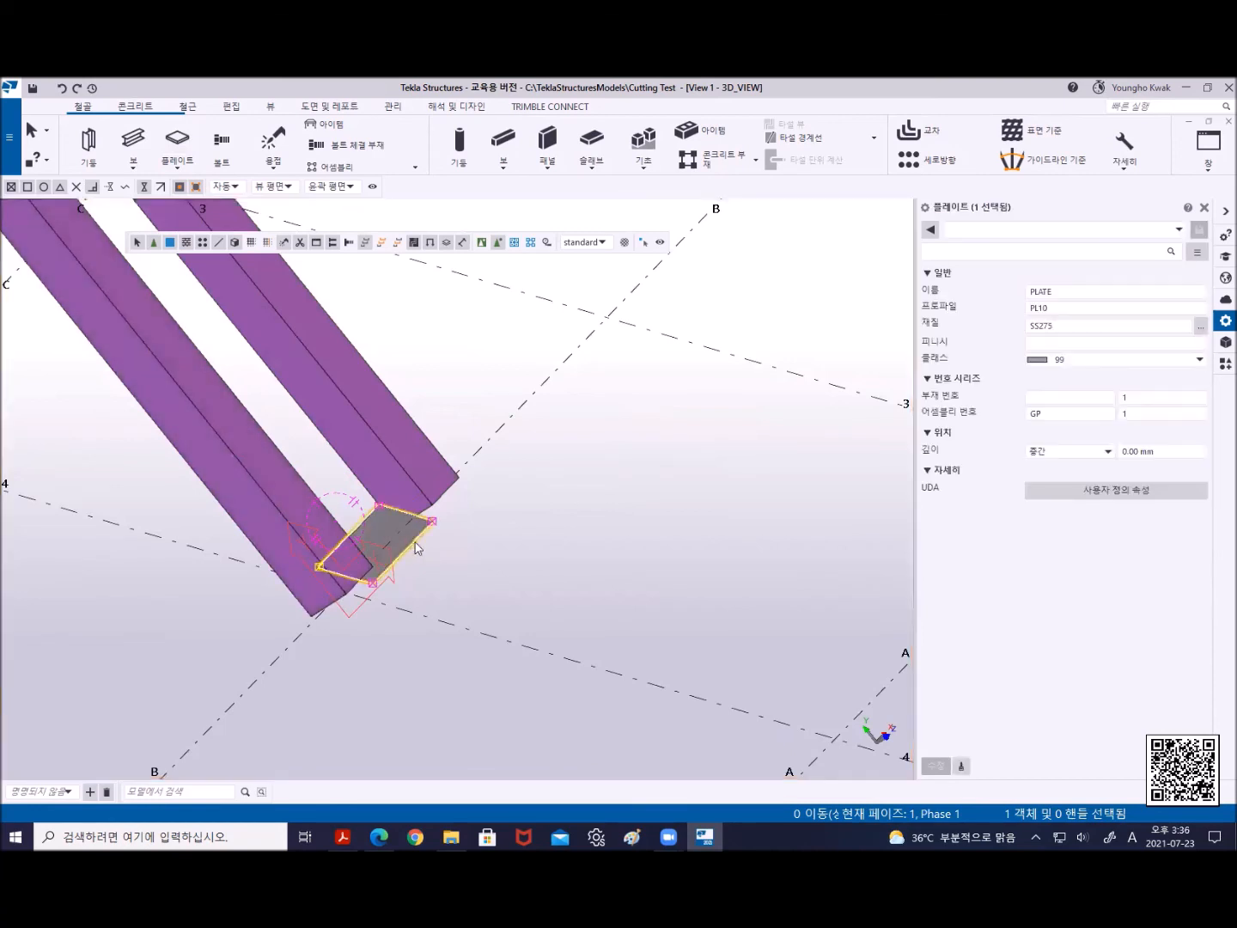
Try a linear copy of the selected plate with dX 350 mm and 10 copies
right_click(445, 362)
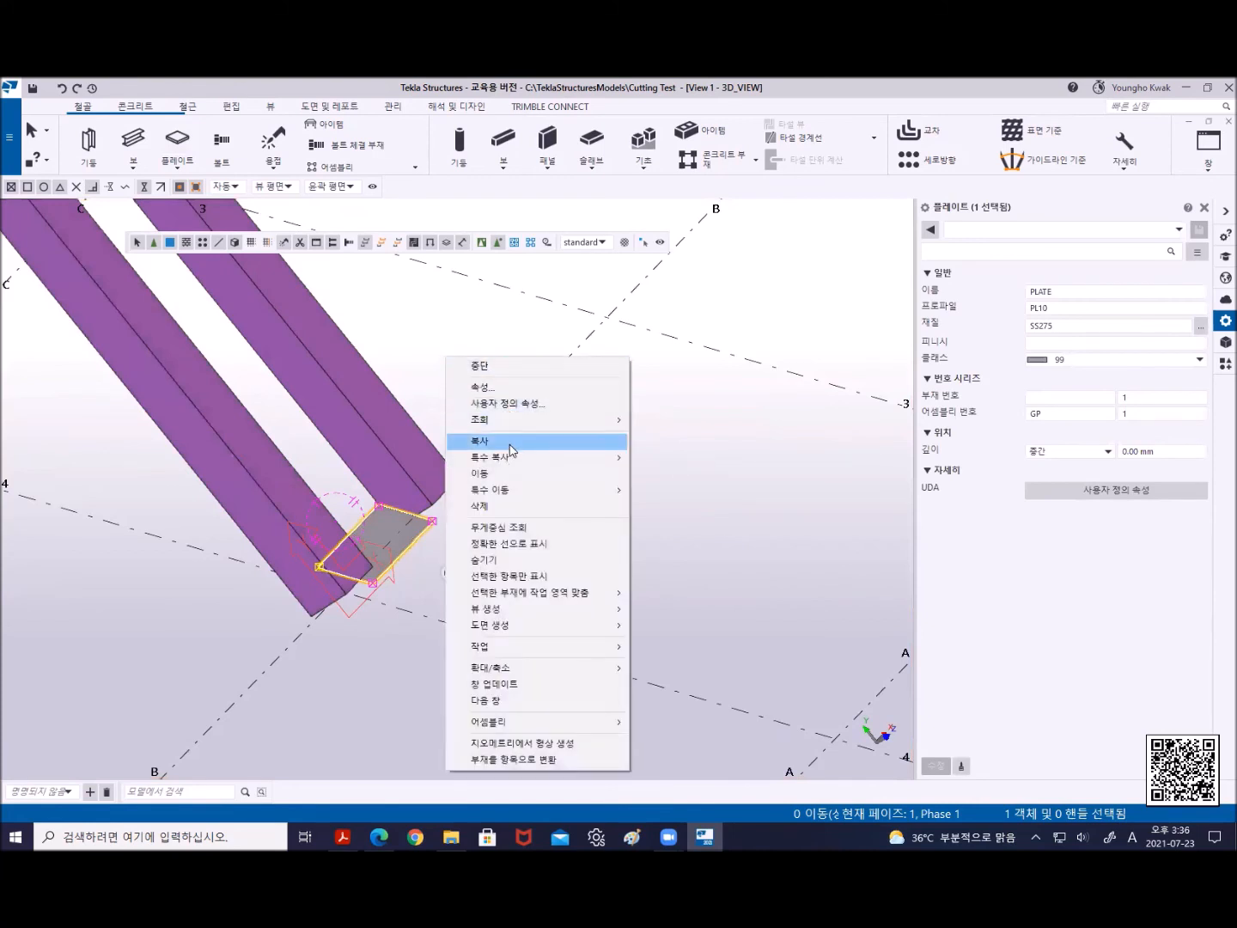
mouse_move(578, 464)
left_click(670, 459)
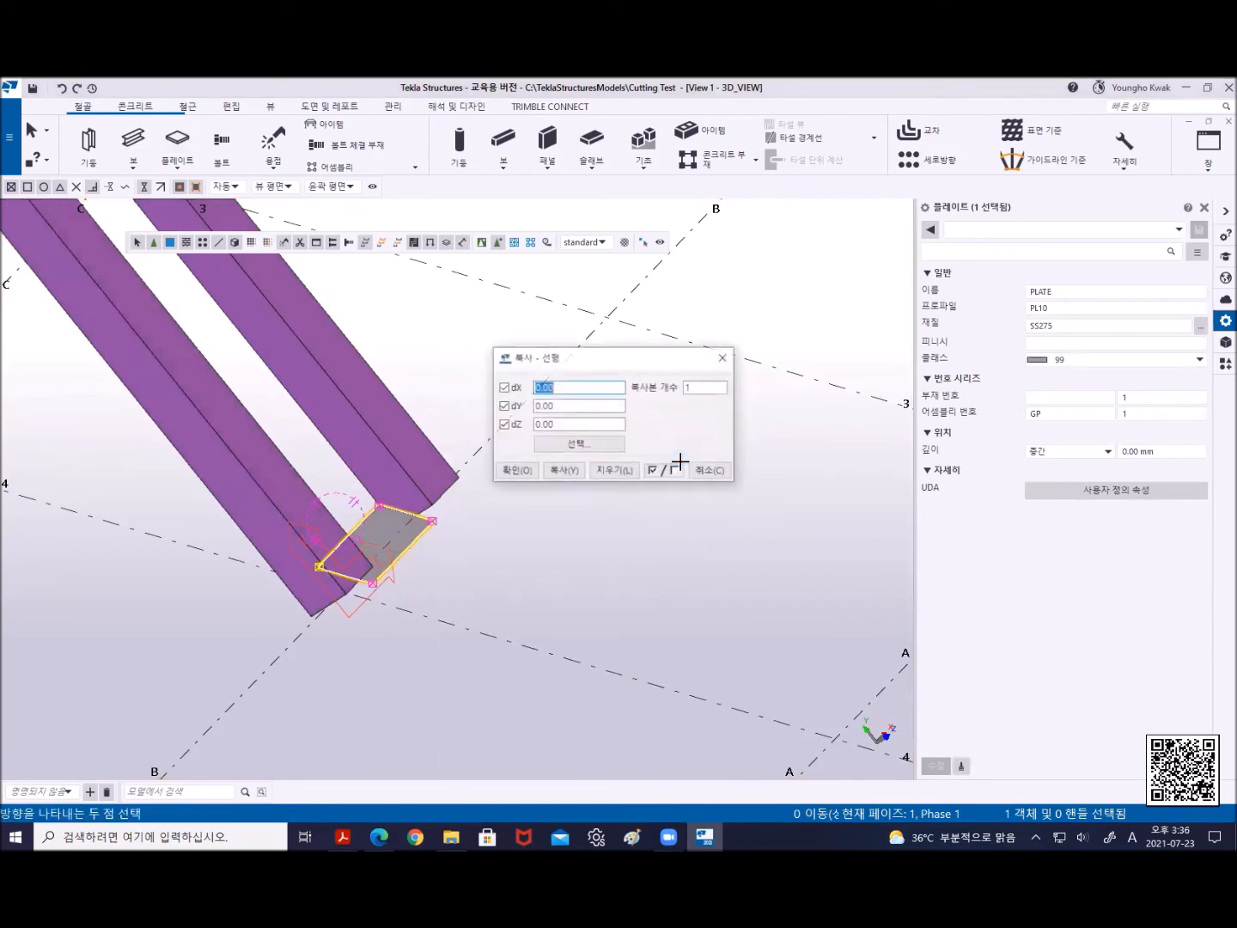
middle_click_drag(382, 533, 461, 496)
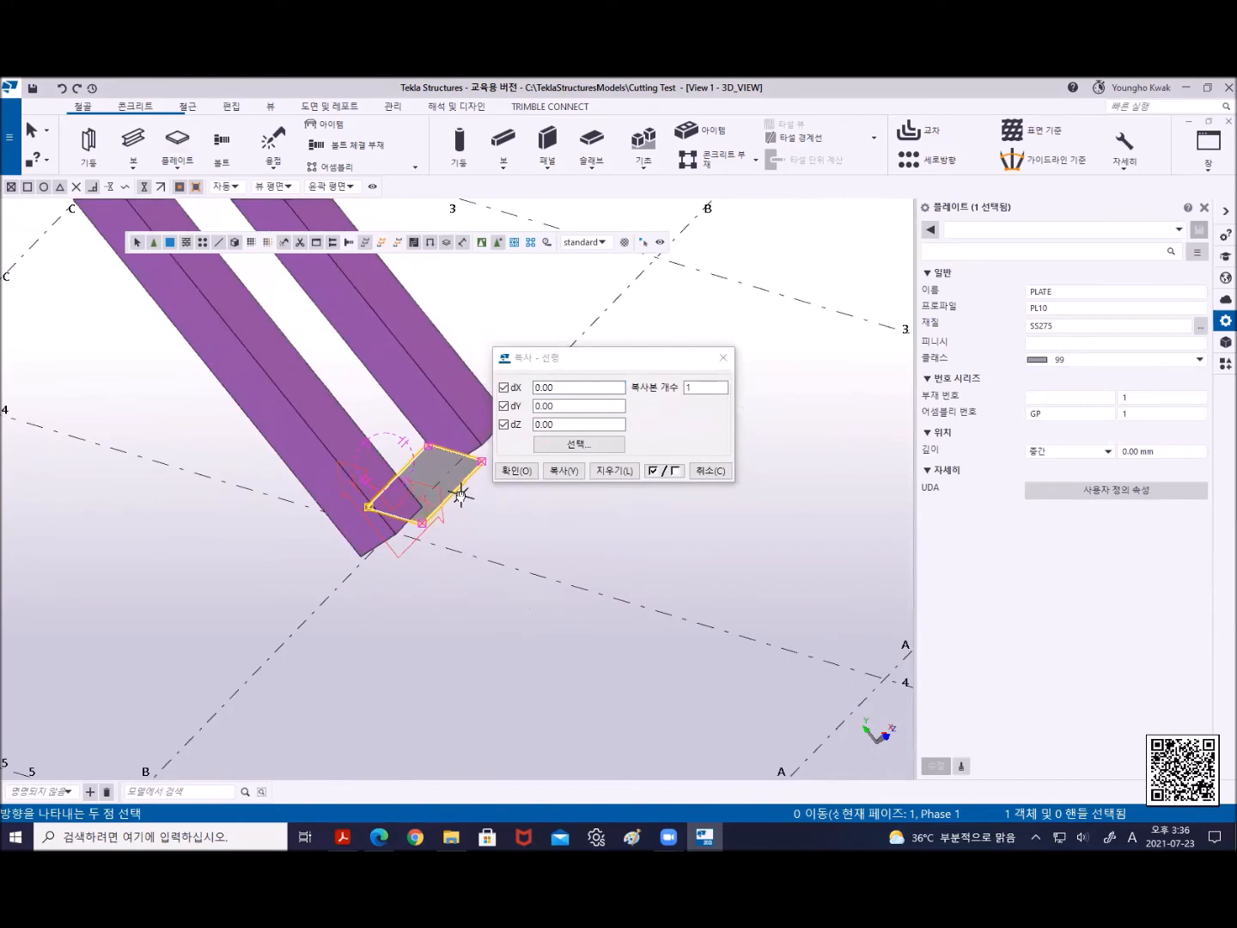
scroll(455, 498, "up", 4)
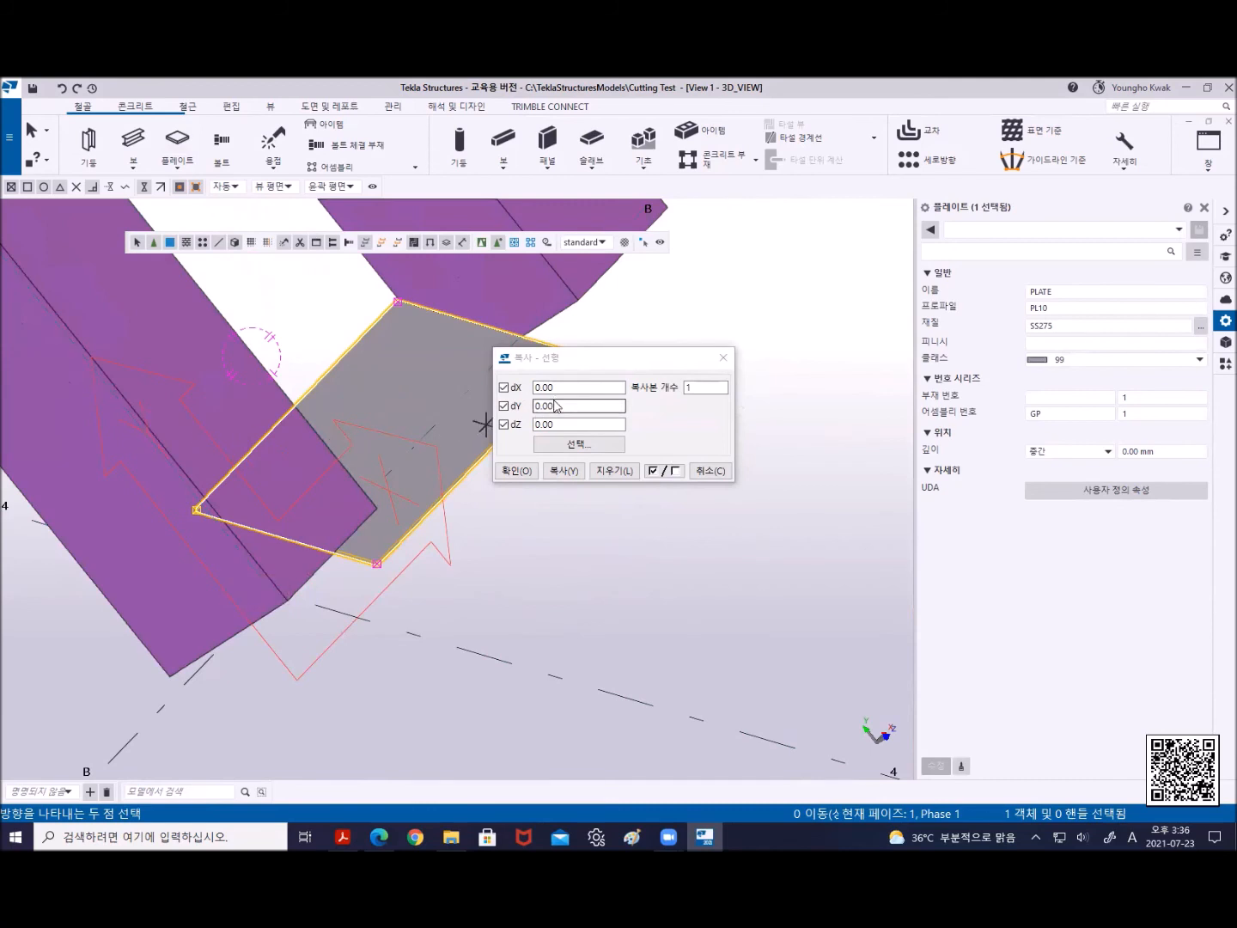
left_click(580, 388)
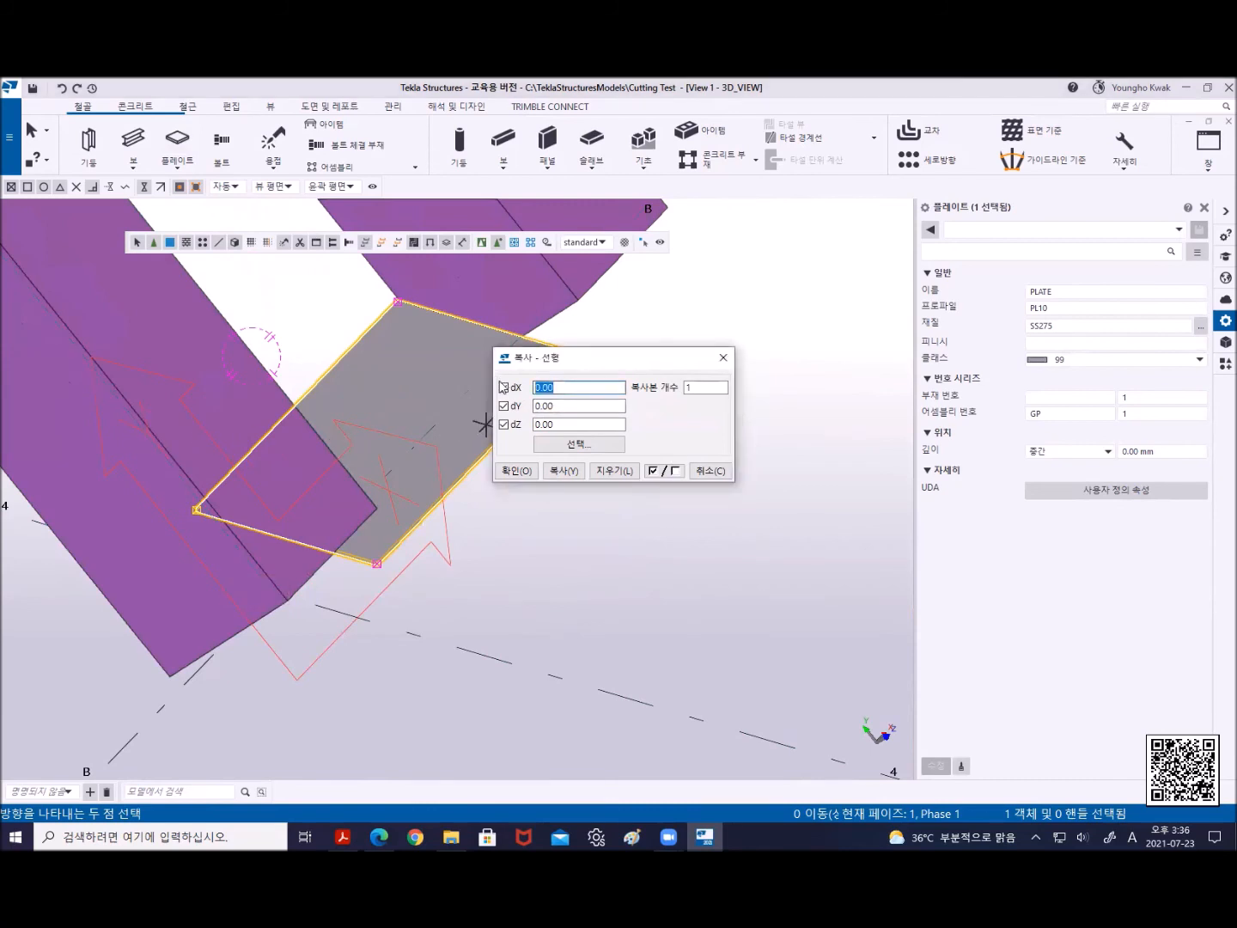
type("650")
key("BackSpace")
key("BackSpace")
key("BackSpace")
type("350")
double_click(702, 388)
type("10")
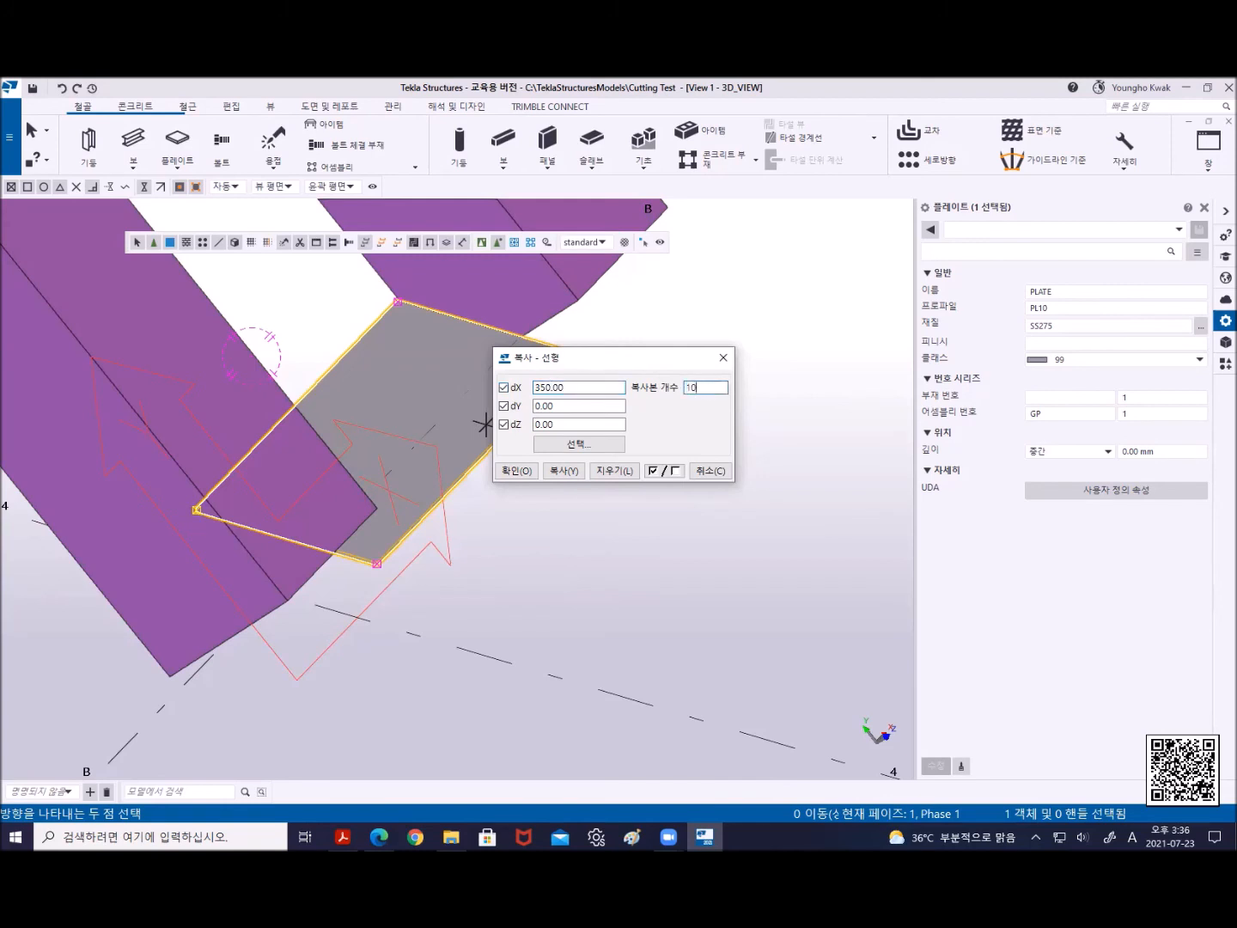
left_click(561, 470)
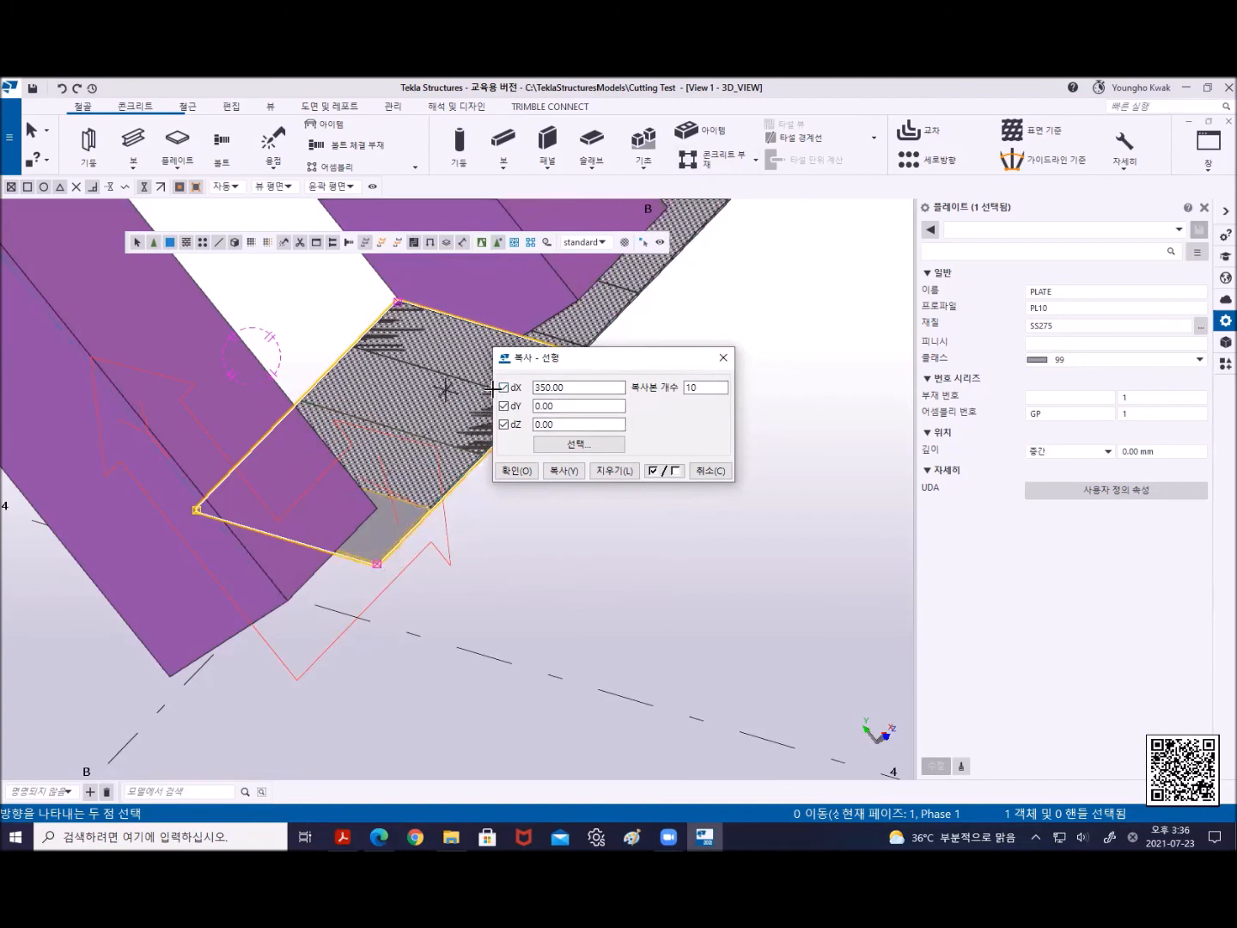
End the linear copy and undo the plate copies made along the X direction
left_click(583, 391)
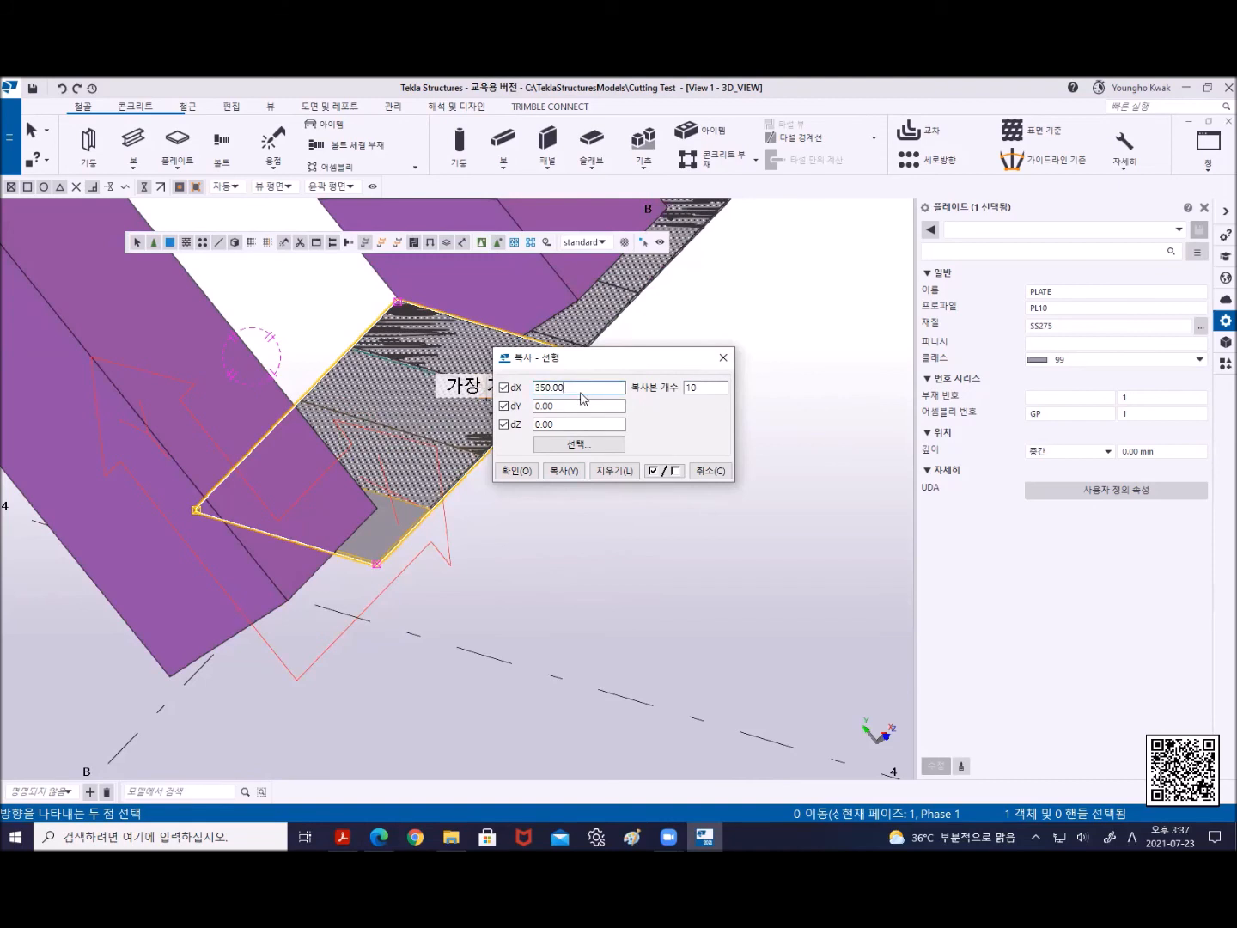
left_click(723, 358)
right_click(702, 355)
left_click(732, 365)
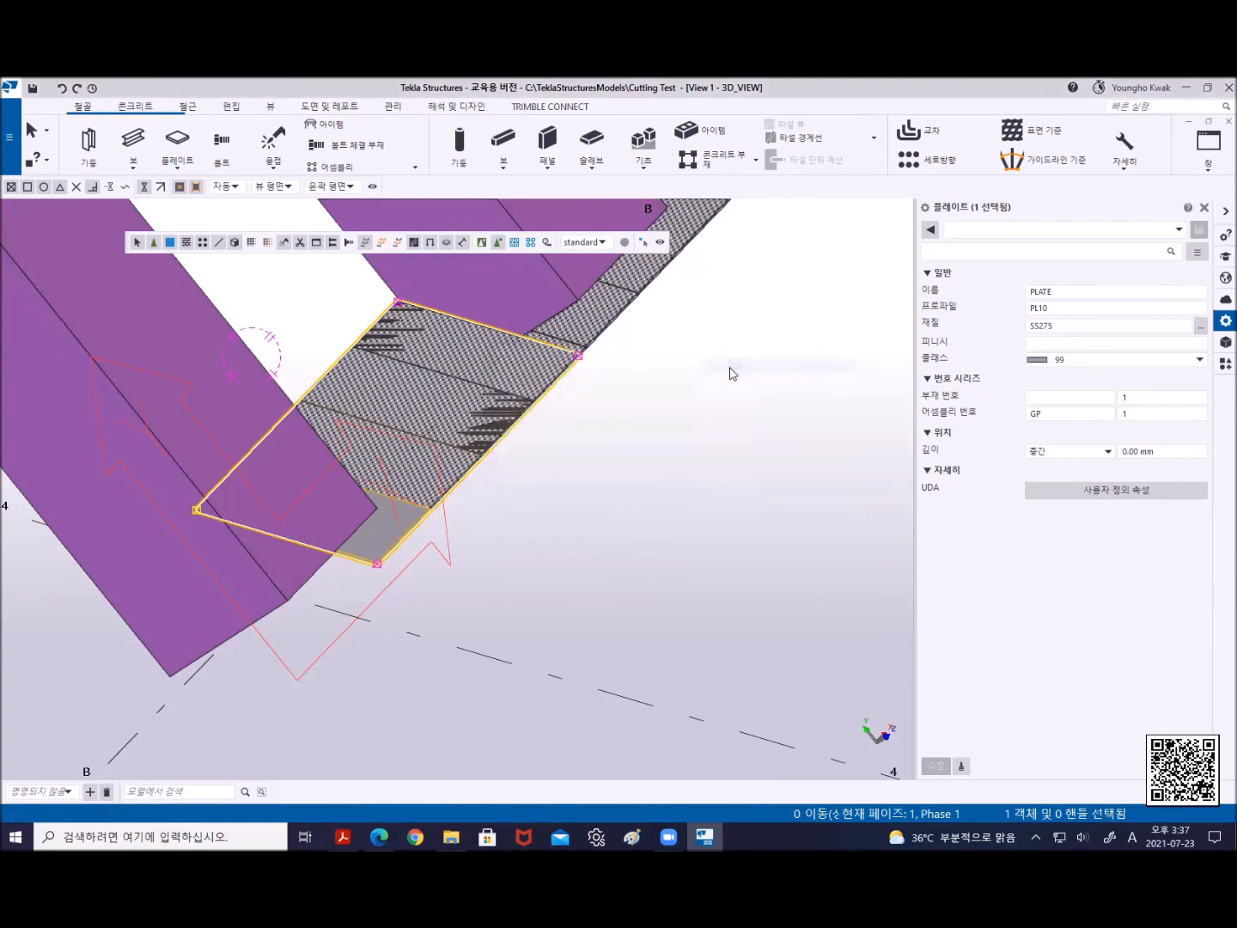
right_click(633, 335)
left_click(687, 417)
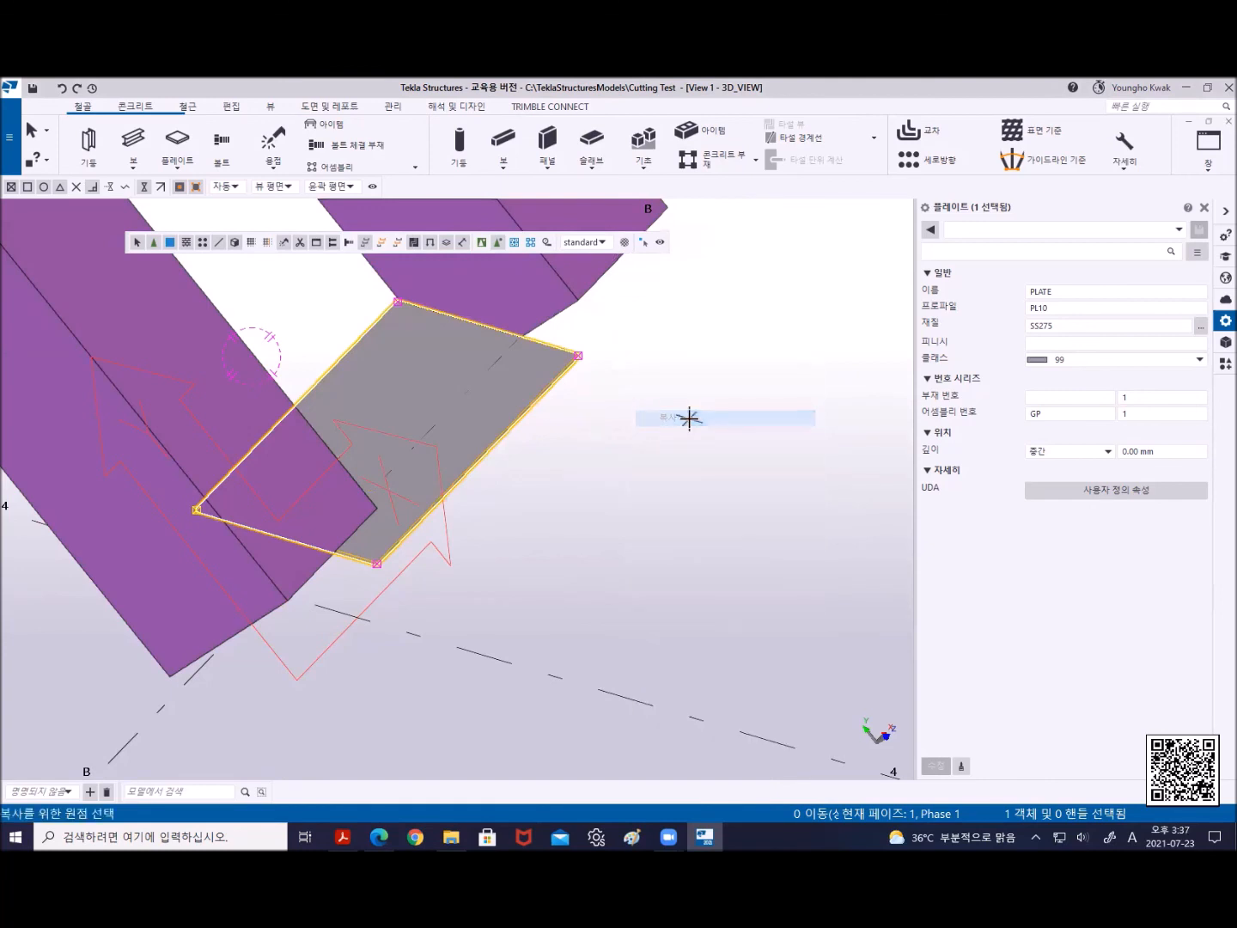
Copy the selected plate linearly with dX 0, dY 350 mm and 10 copies, up along the tilted columns
right_click(681, 391)
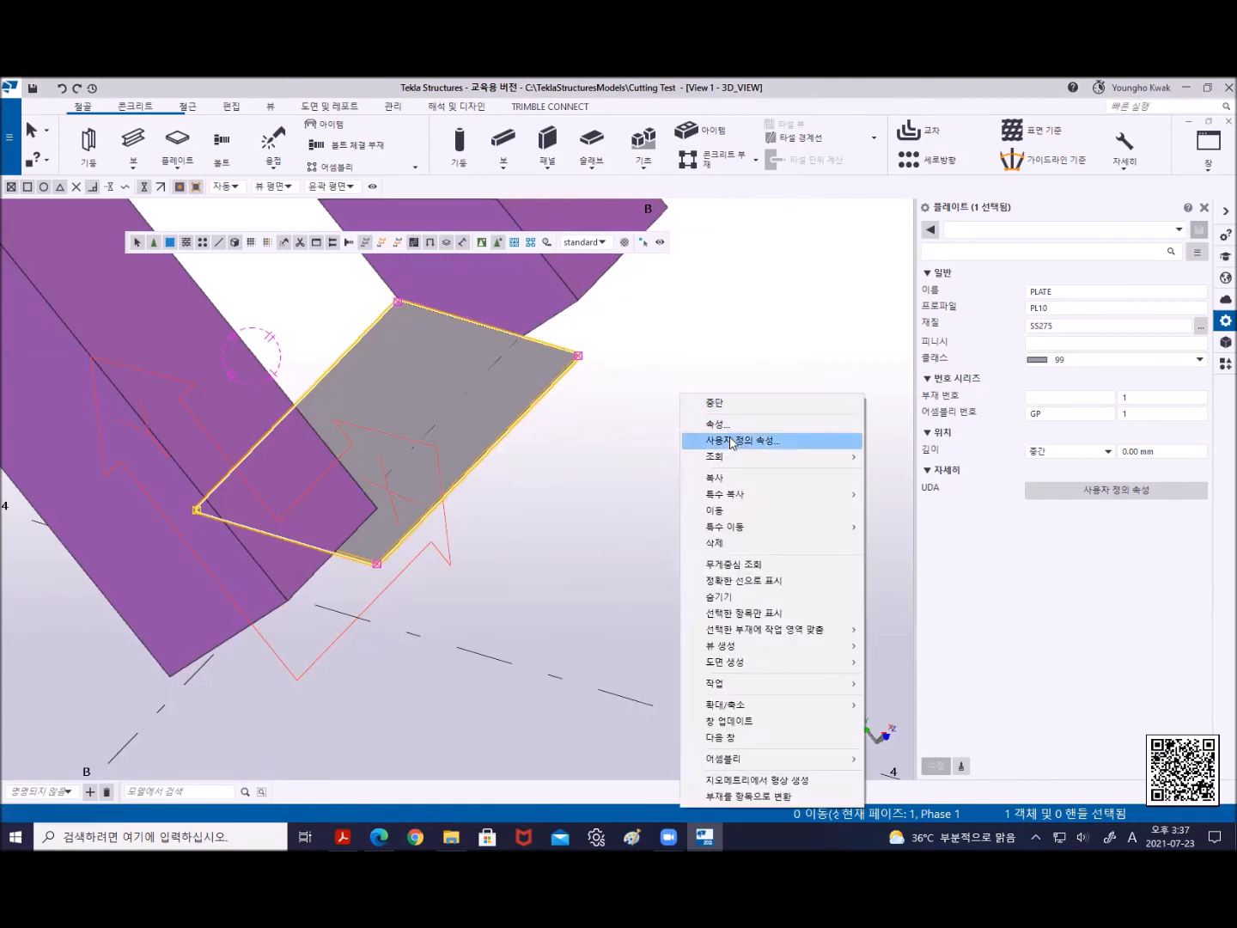
mouse_move(789, 500)
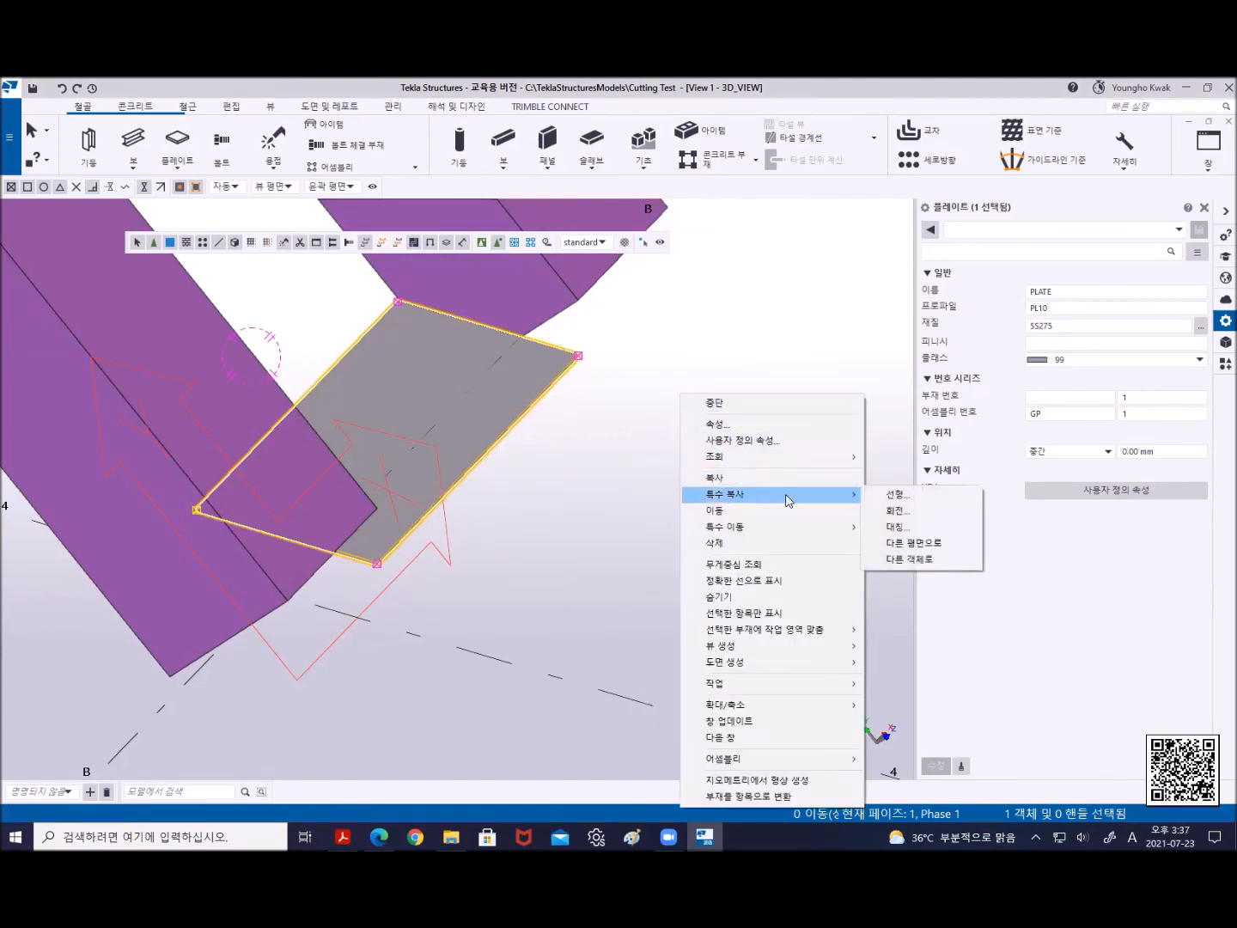
left_click(895, 495)
type("0")
key("Tab")
type("350")
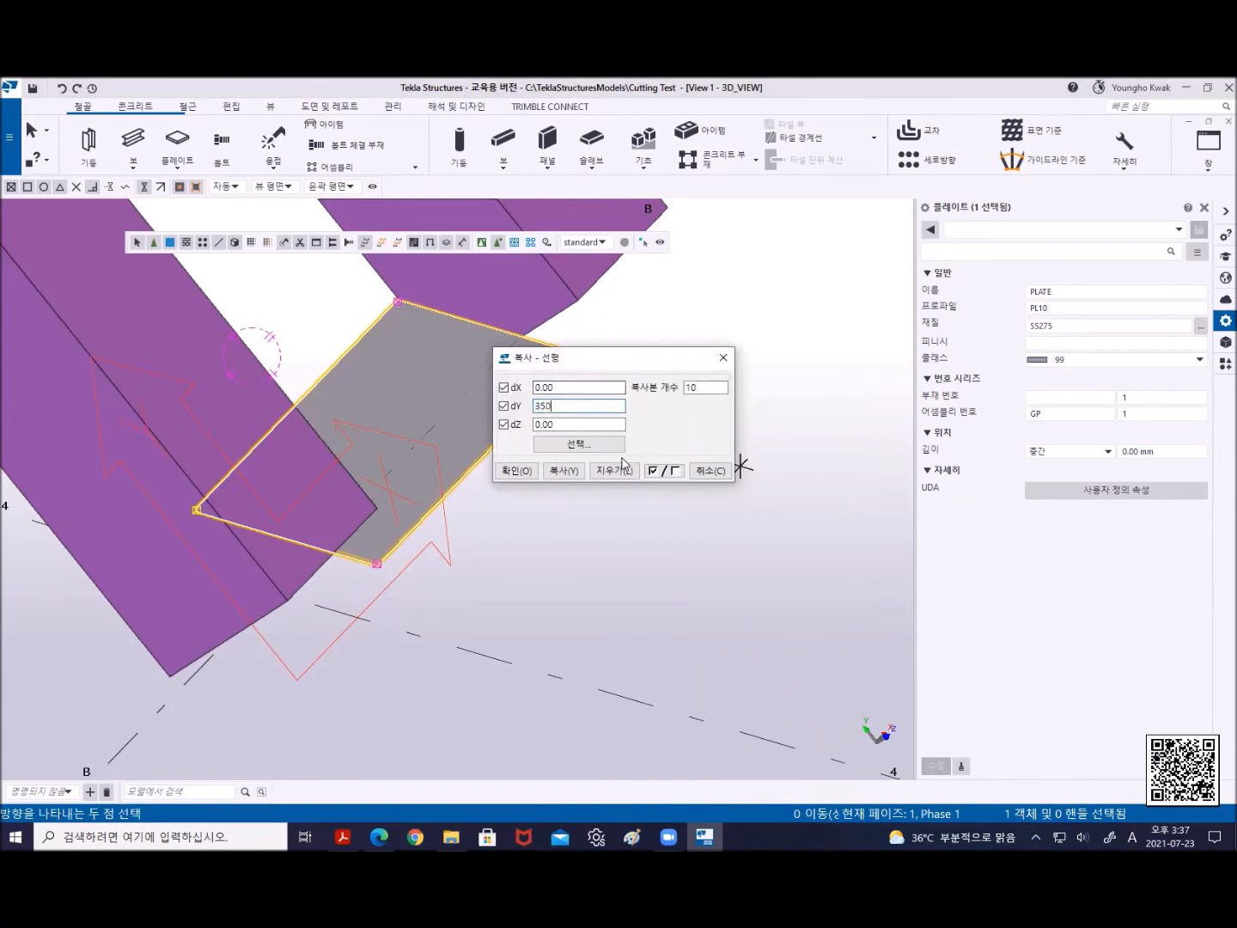
left_click(563, 469)
Examine the row of copied plates between the tilted columns, ending the linear copy and deselecting the plate
scroll(410, 461, "down", 3)
middle_click_drag(409, 461, 375, 513)
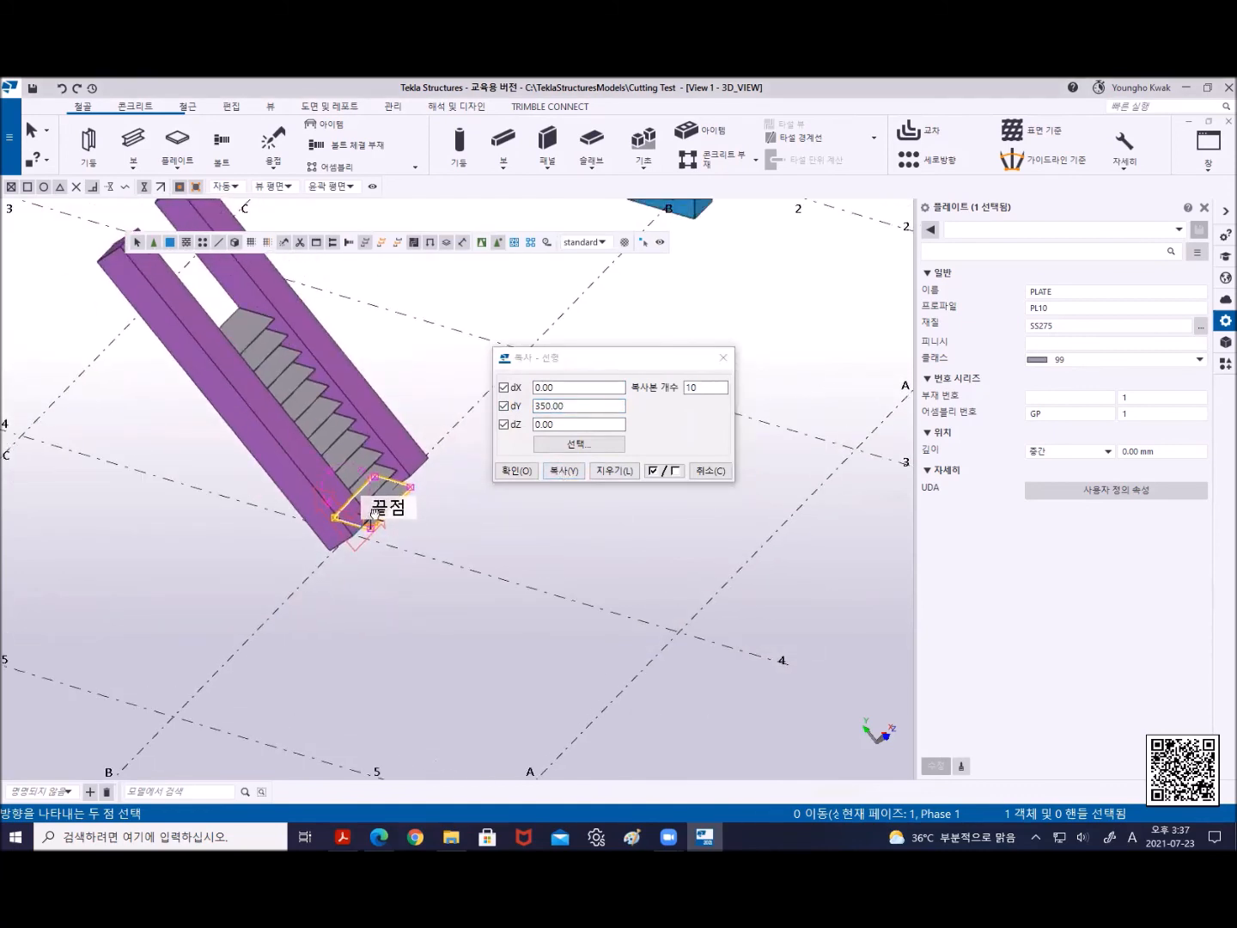
scroll(371, 513, "up", 2)
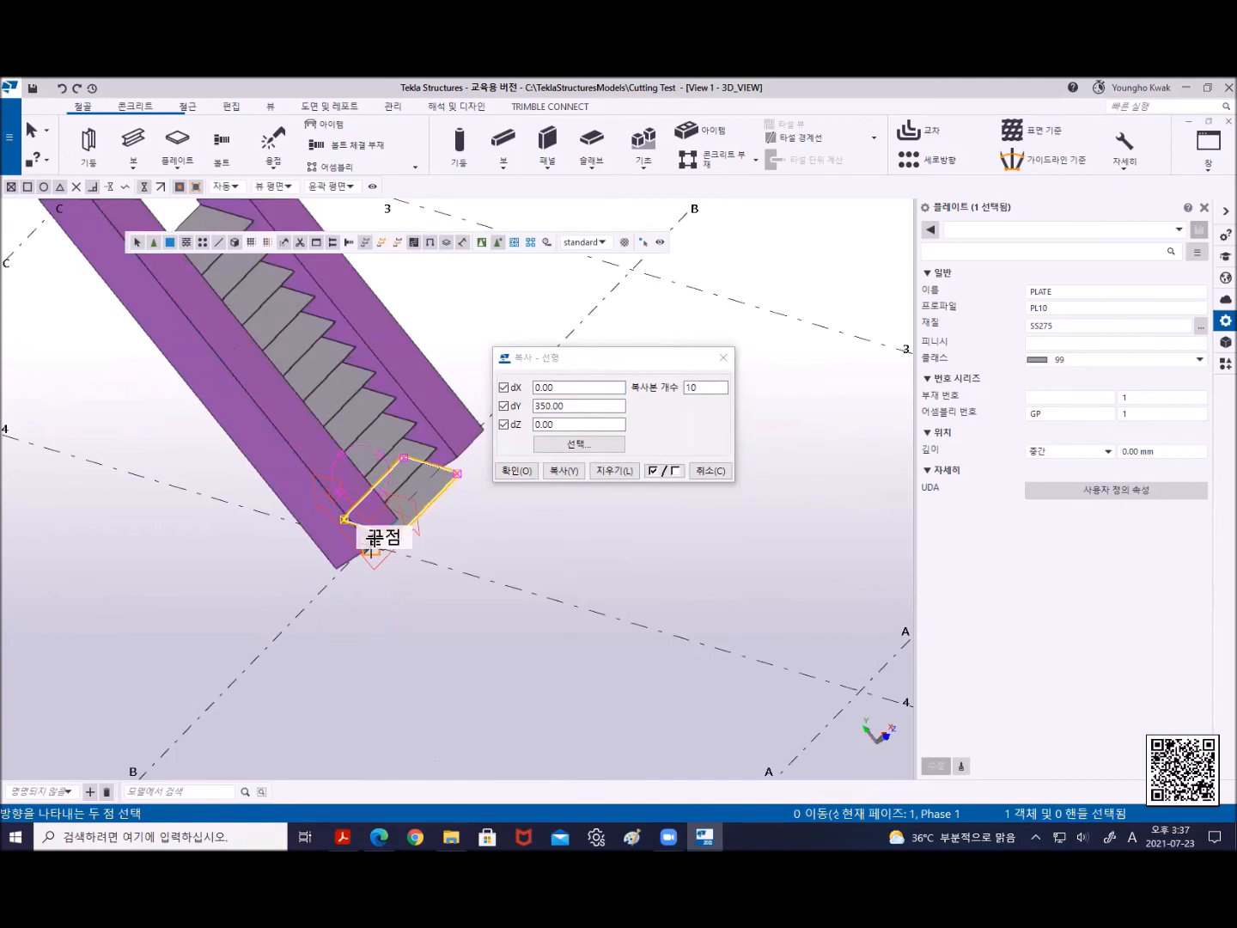
scroll(359, 511, "down", 4)
middle_click_drag(352, 519, 209, 483, "ctrl")
scroll(367, 506, "up", 4)
middle_click_drag(375, 477, 417, 518, "ctrl")
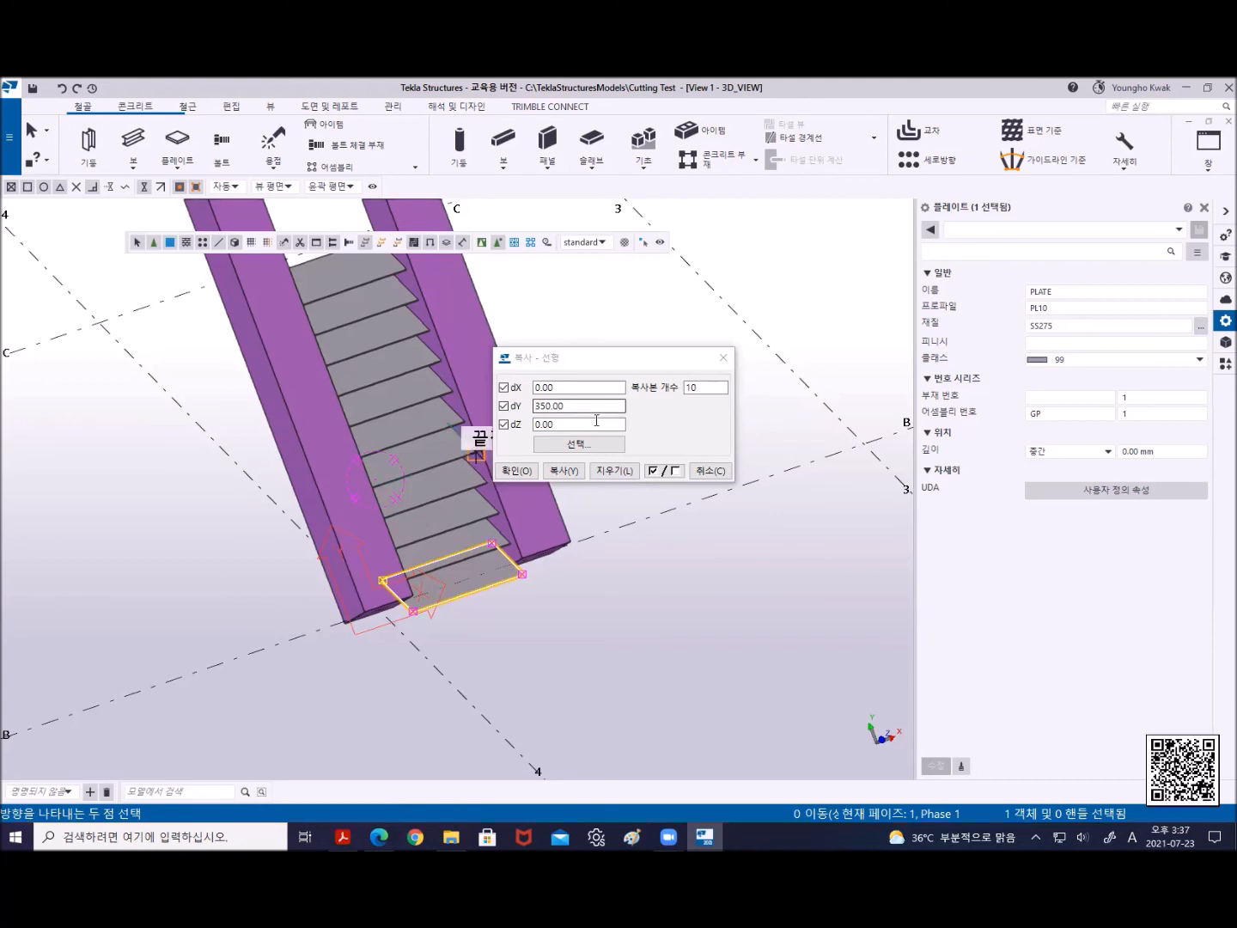
right_click(578, 279)
left_click(620, 290)
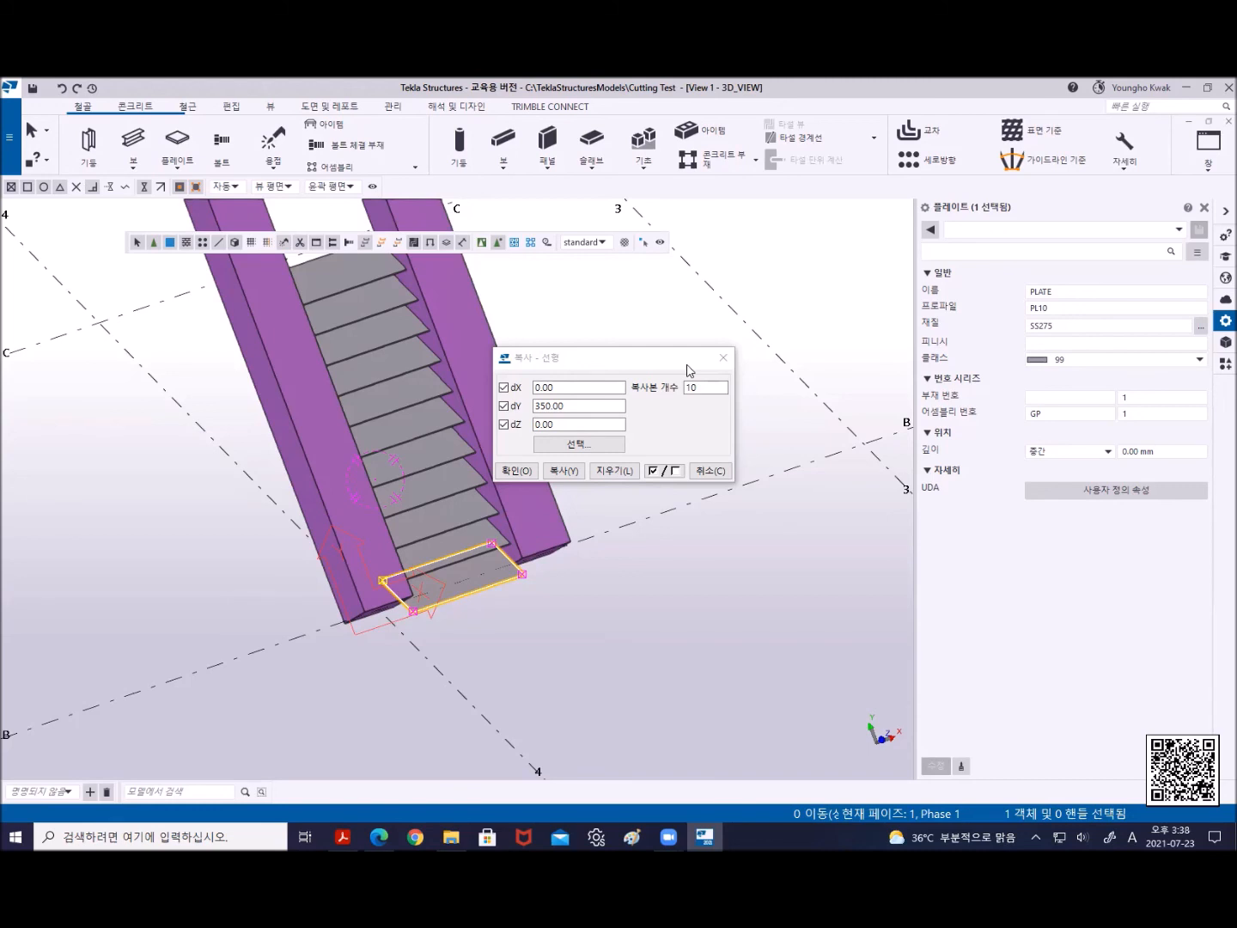
left_click(723, 357)
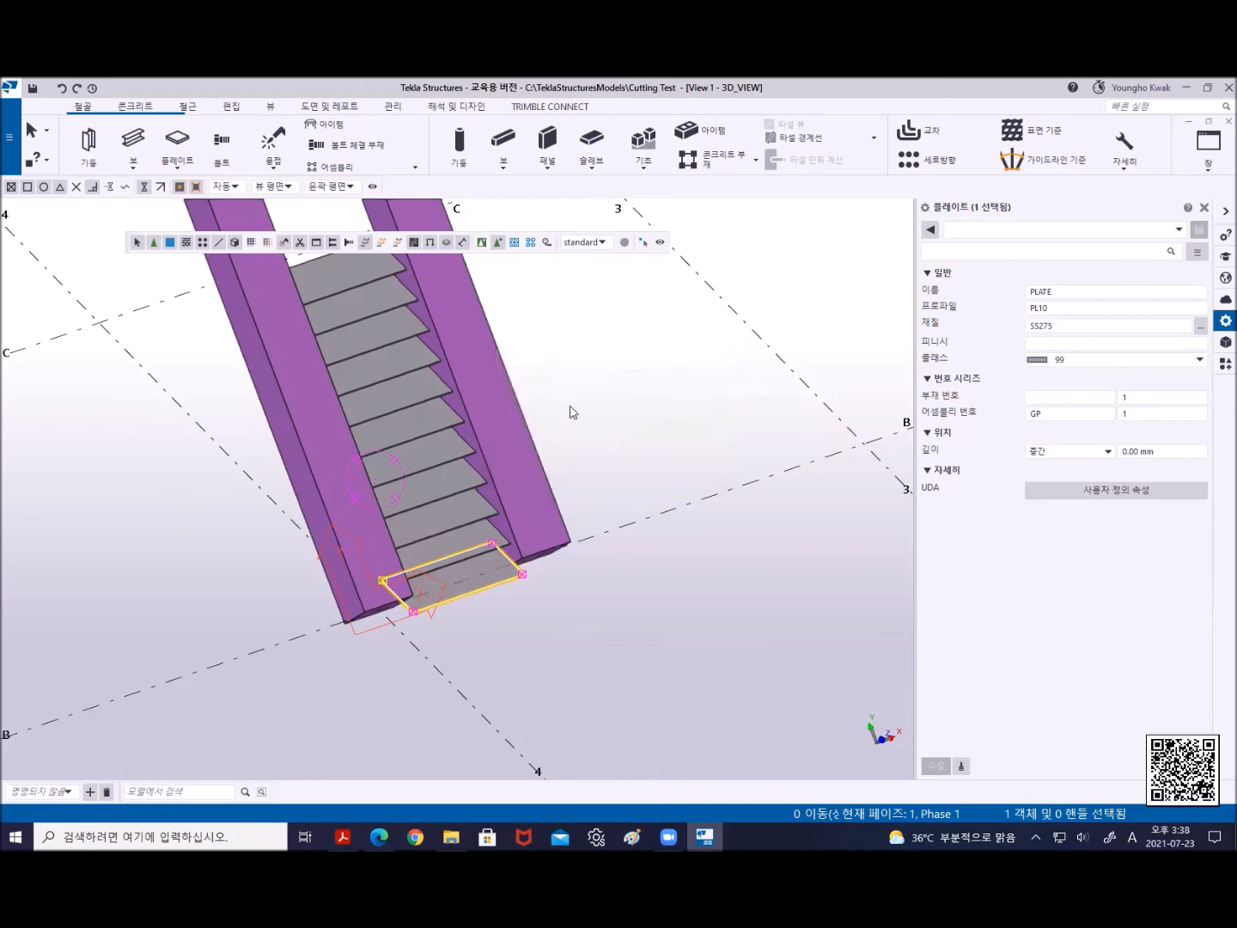
left_click(451, 539)
scroll(451, 540, "down", 5)
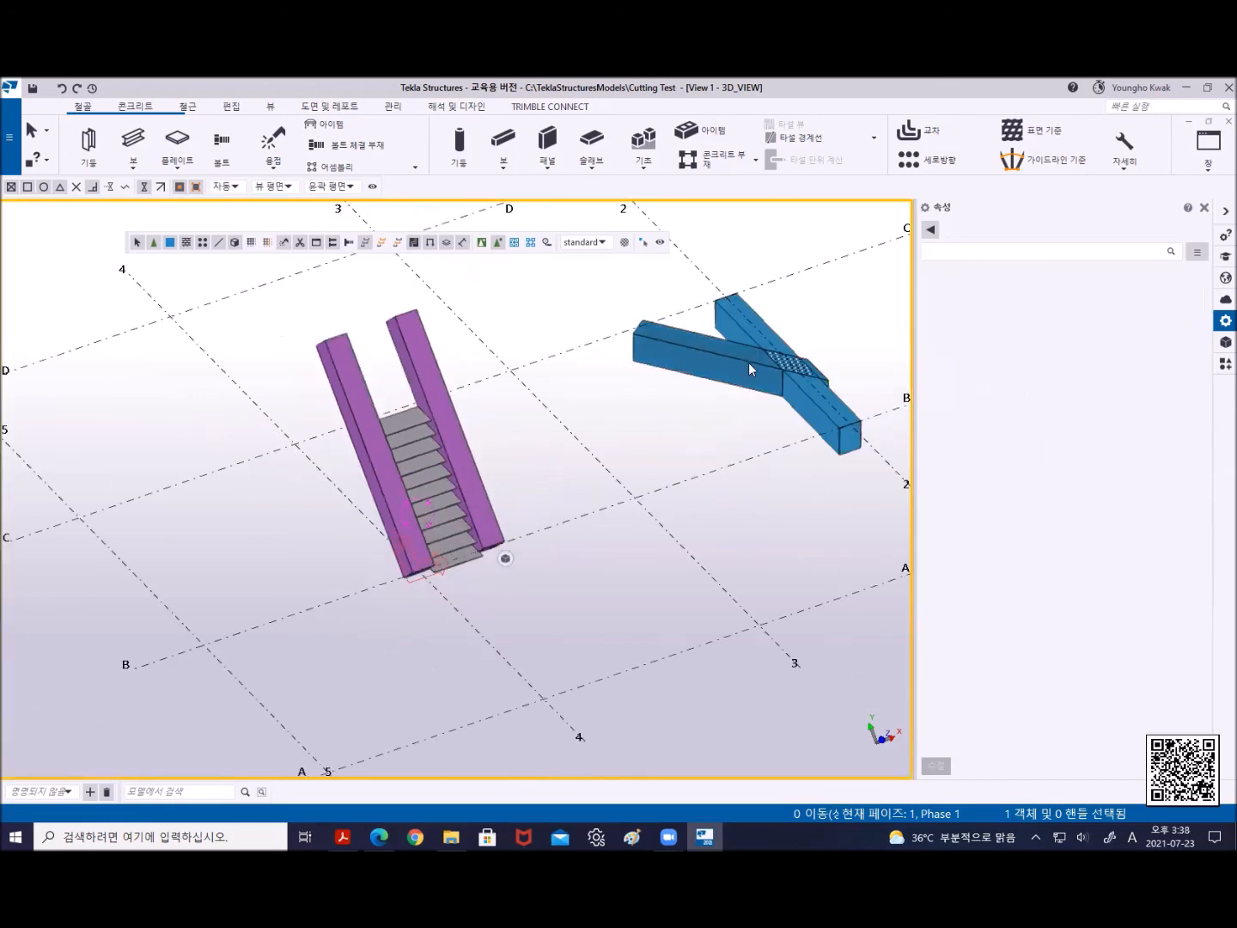
middle_click_drag(748, 361, 653, 398)
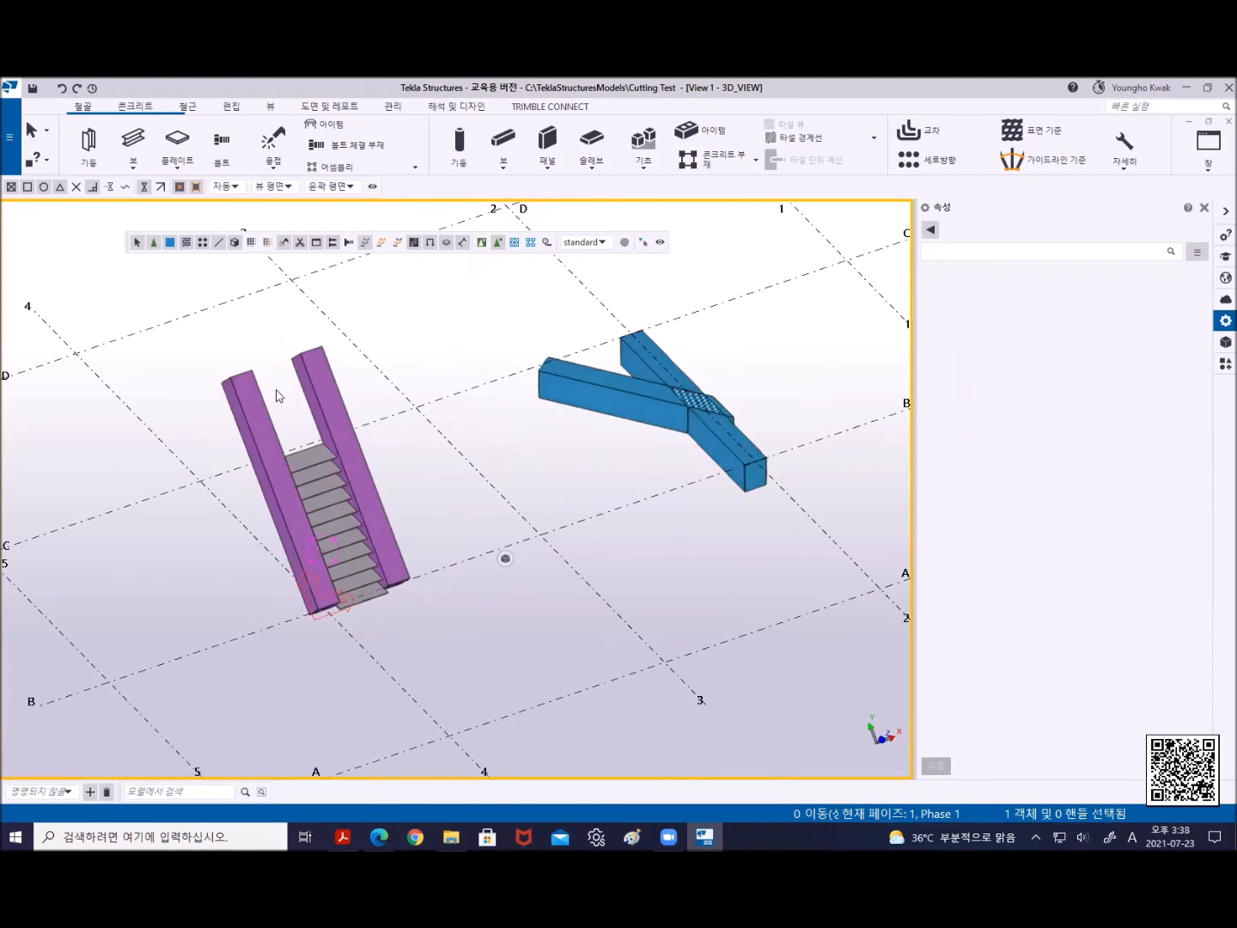
left_click(8, 151)
left_click(53, 210)
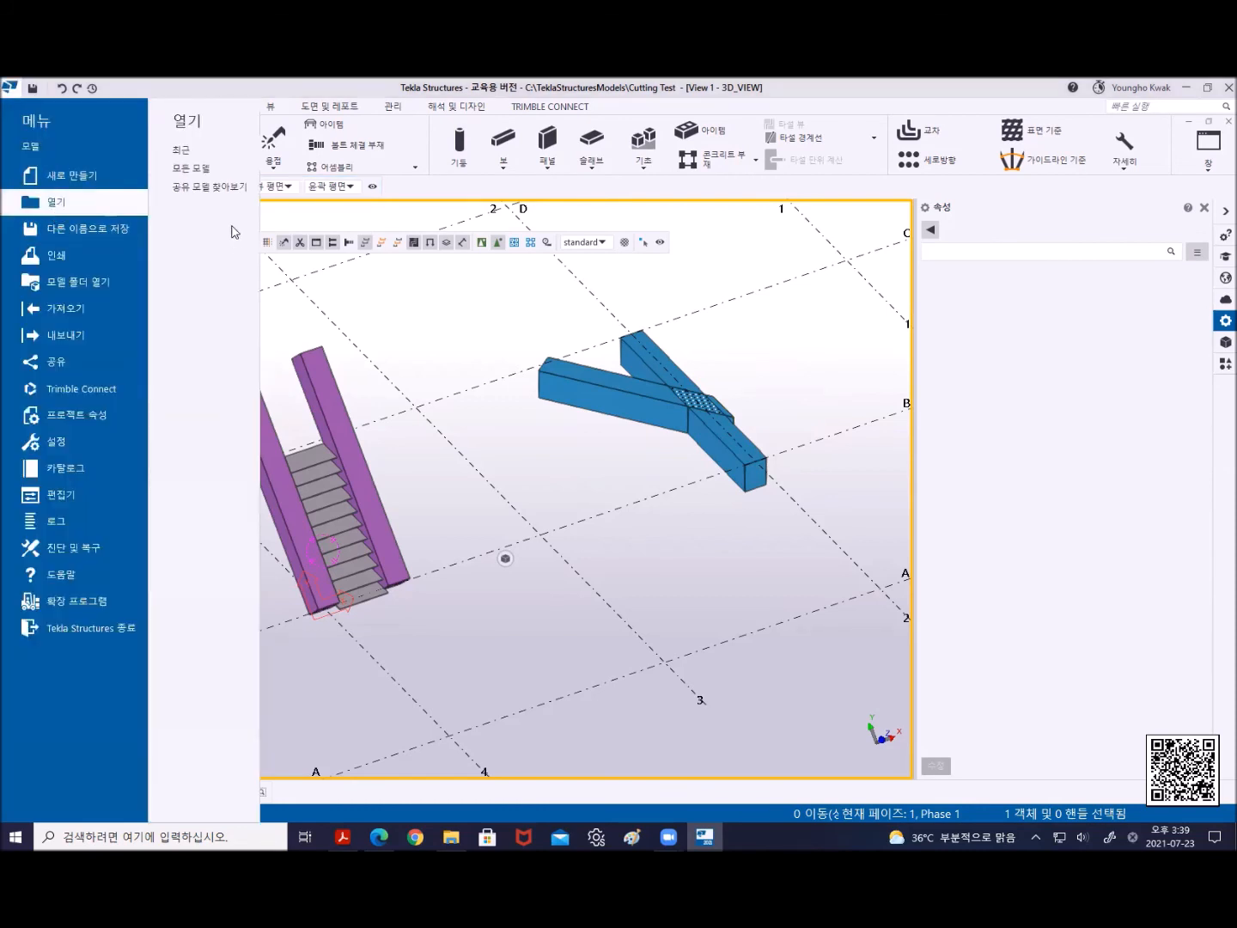
left_click(203, 157)
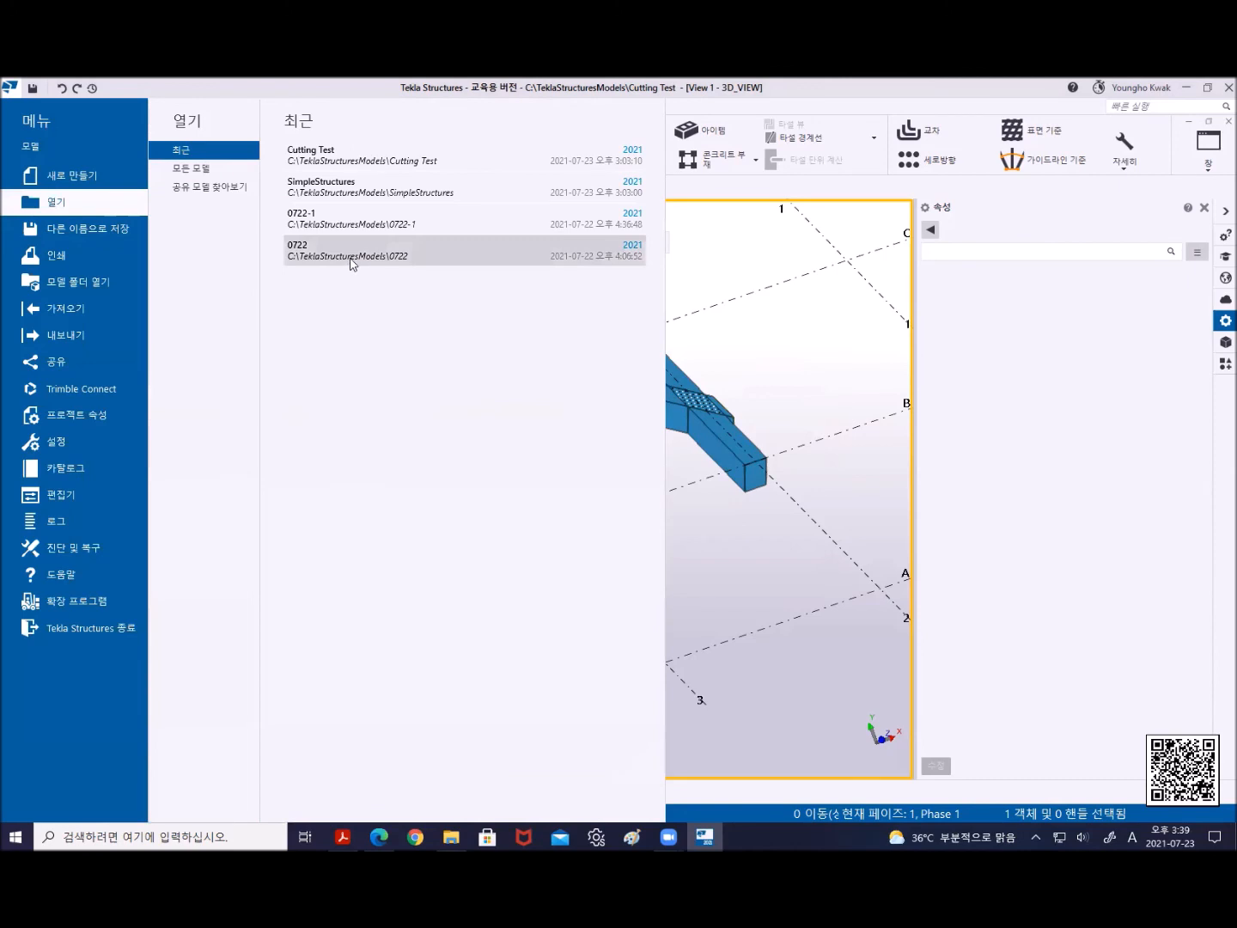
key("Escape")
Delete all columns, plates and beams, and return to the plan view with the work plane at the model origin
left_click_drag(276, 359, 629, 650)
key("Delete")
key("ctrl+p")
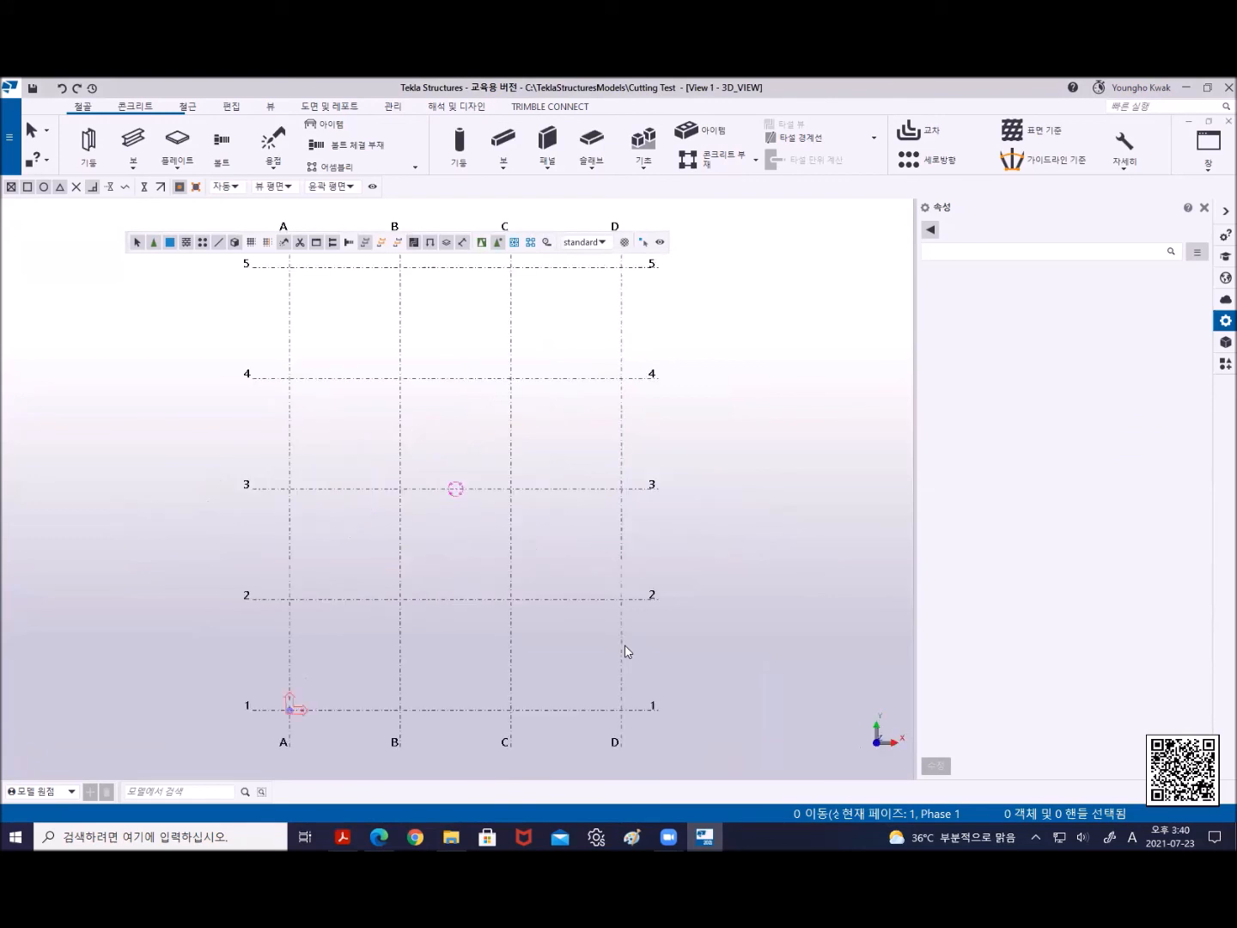
Create a concrete beam along grid line 3 from grid line A to grid line B
scroll(432, 540, "up", 2)
scroll(432, 539, "up", 2)
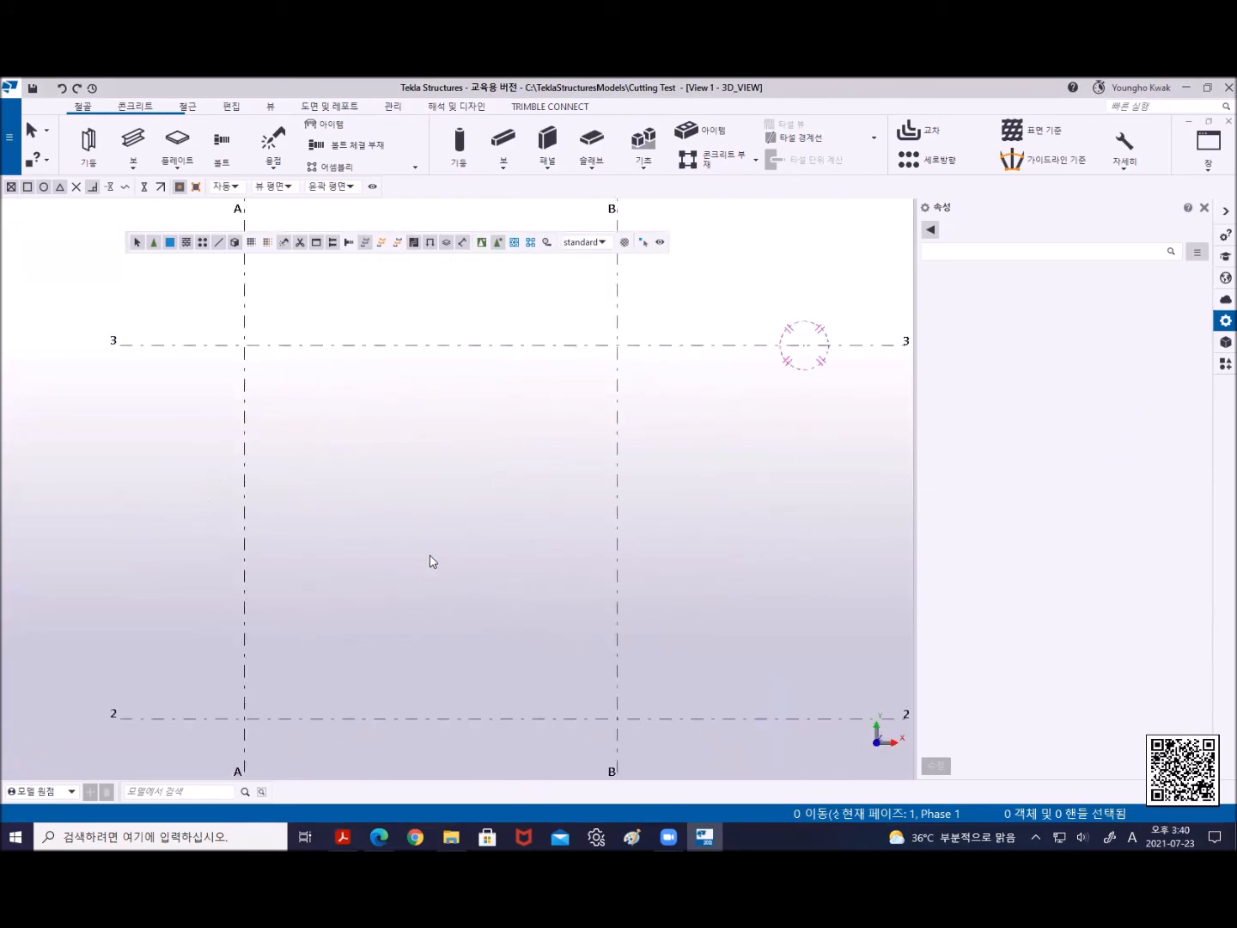
middle_click_drag(314, 489, 293, 538)
middle_click_drag(267, 466, 248, 549)
scroll(249, 542, "up", 2)
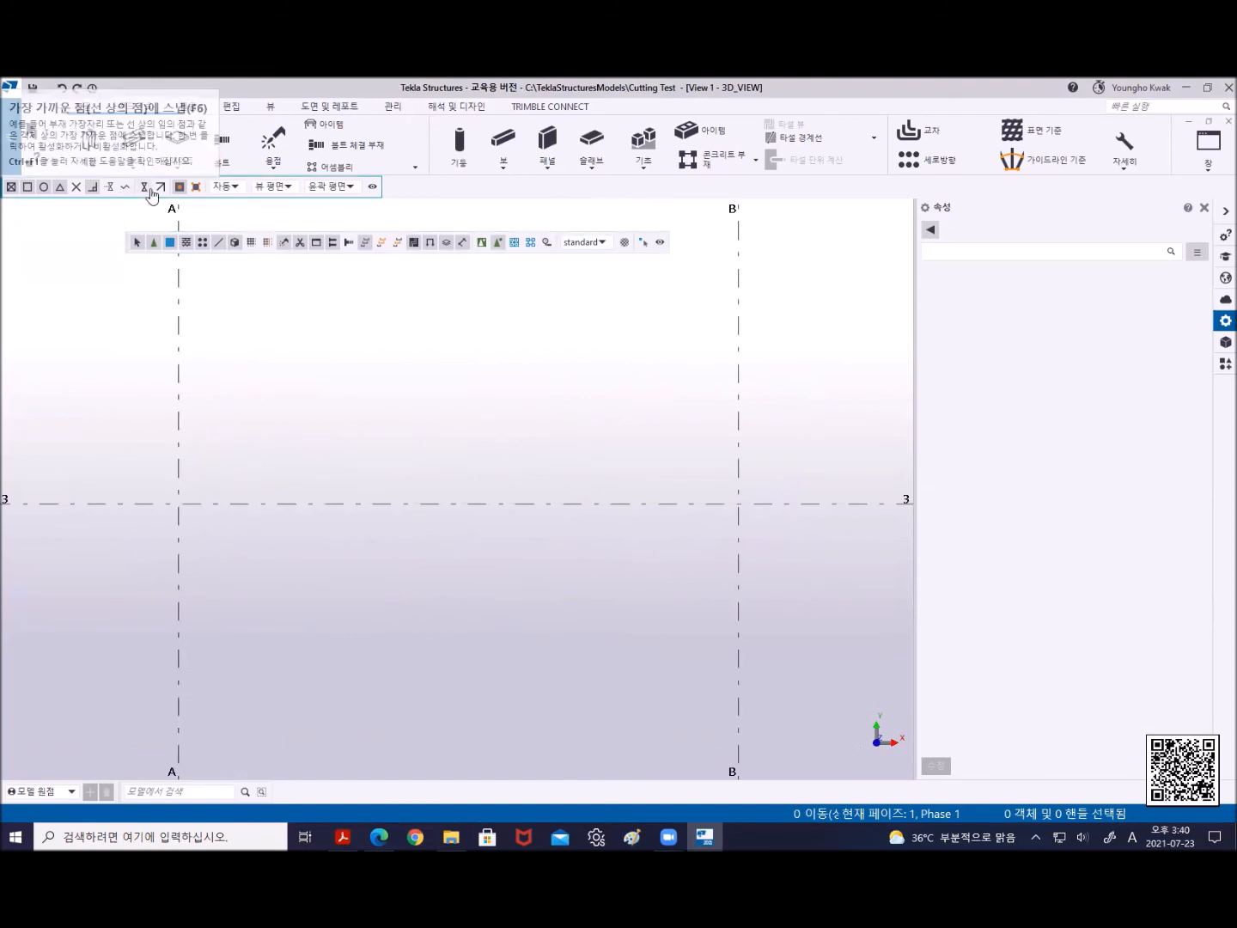
scroll(144, 152, "down", 1)
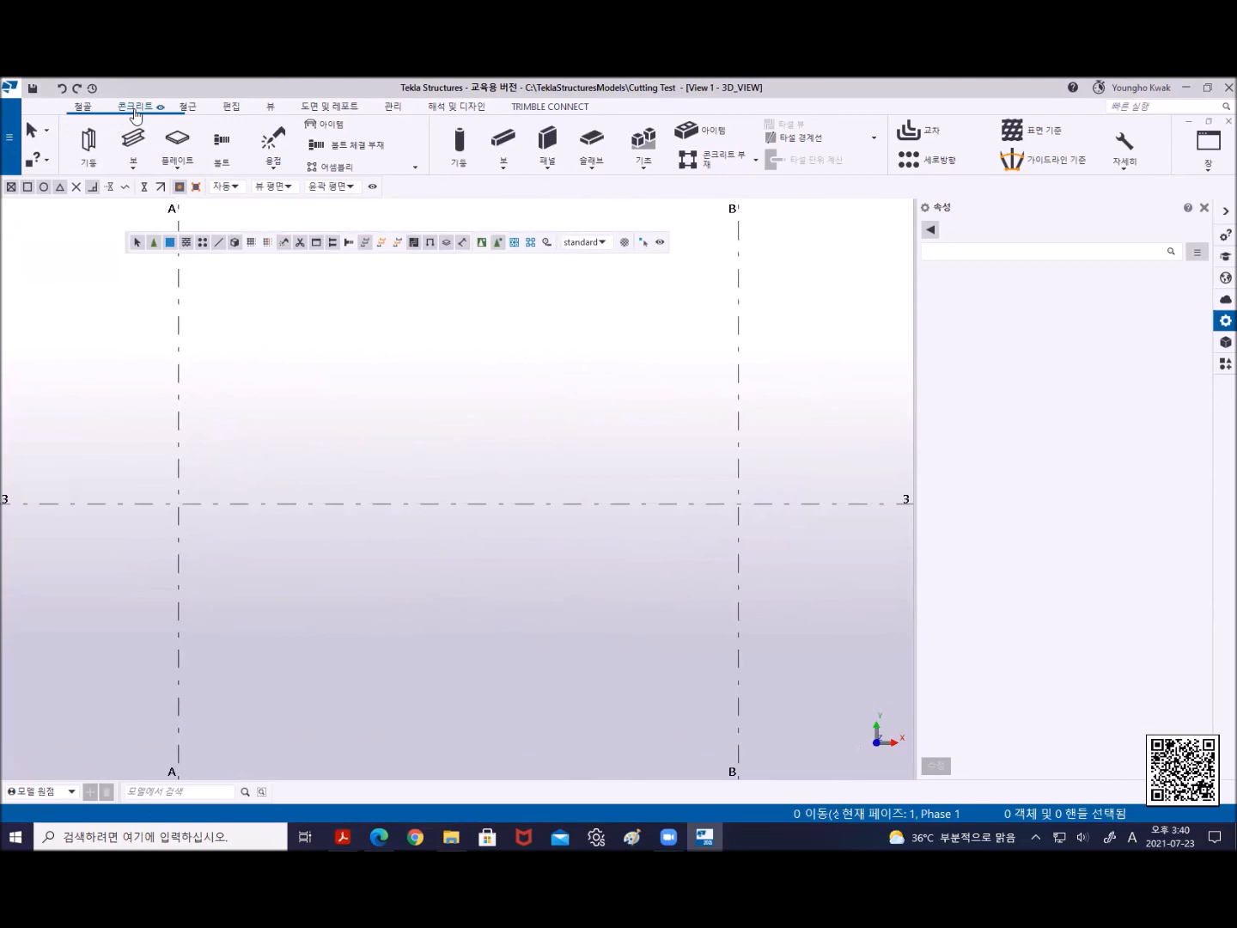
left_click(131, 142)
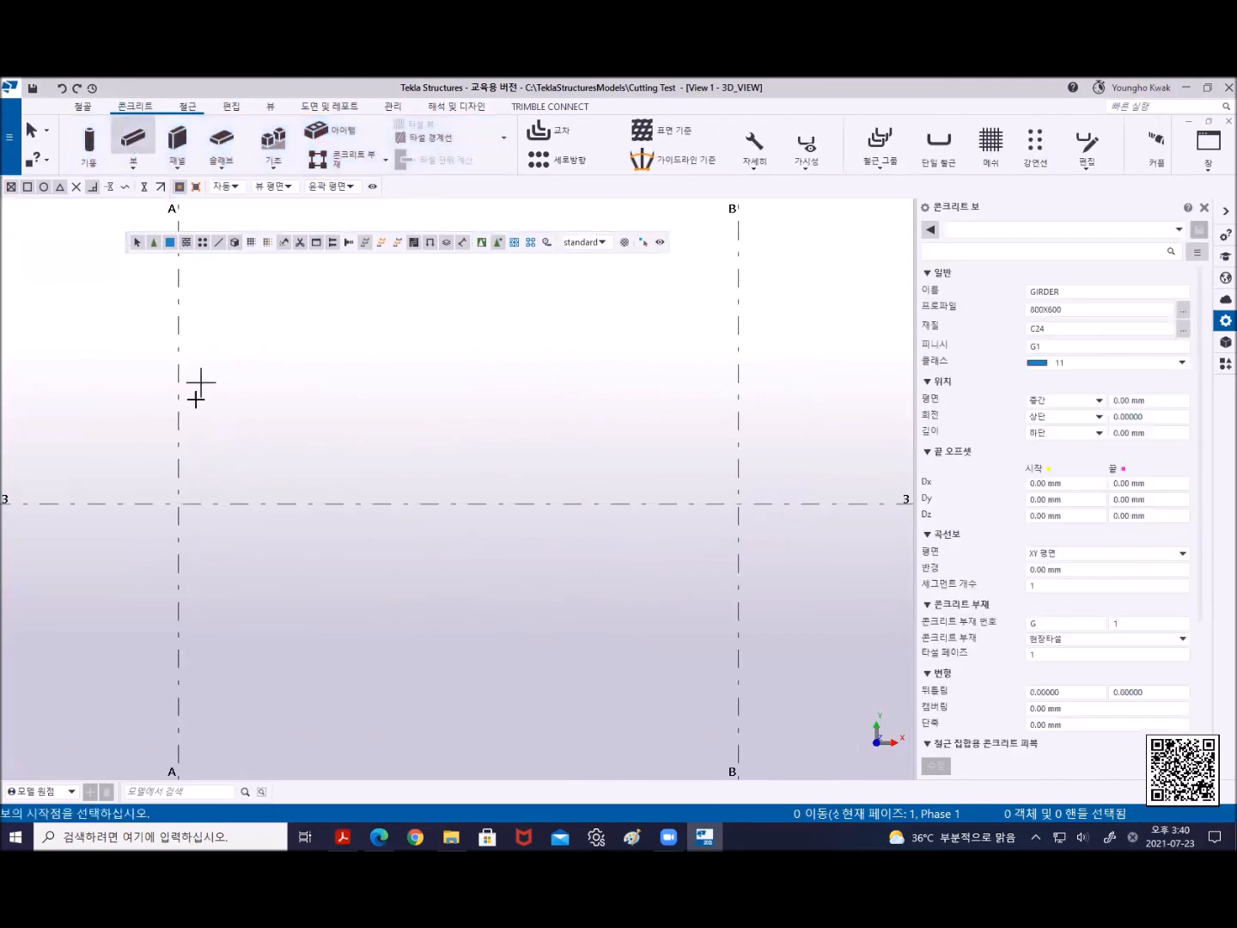
left_click(178, 503)
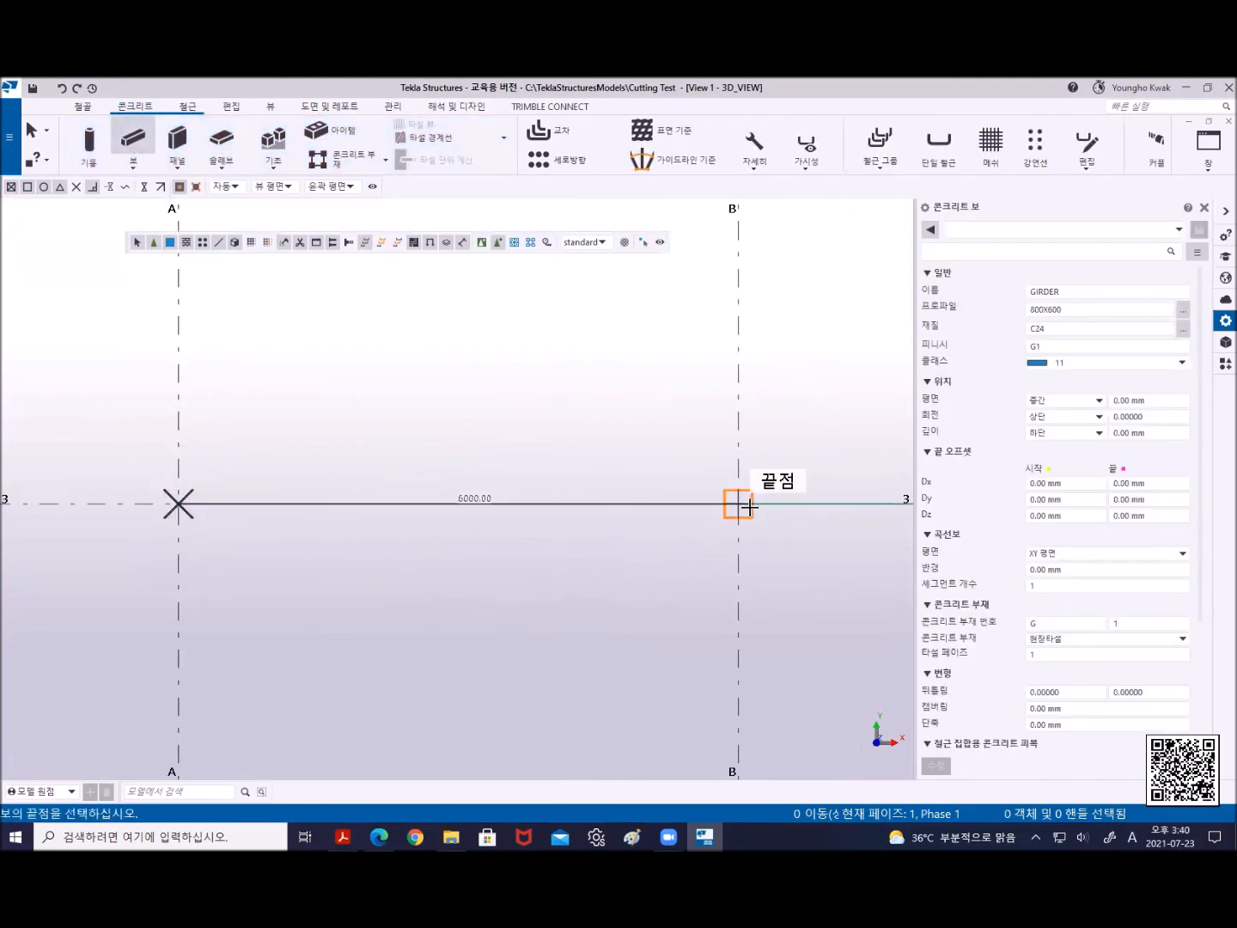
left_click(739, 503)
Create a crossing concrete beam midway between grid lines A and B, from grid line 2 to 4, and end the command
scroll(536, 547, "down", 5)
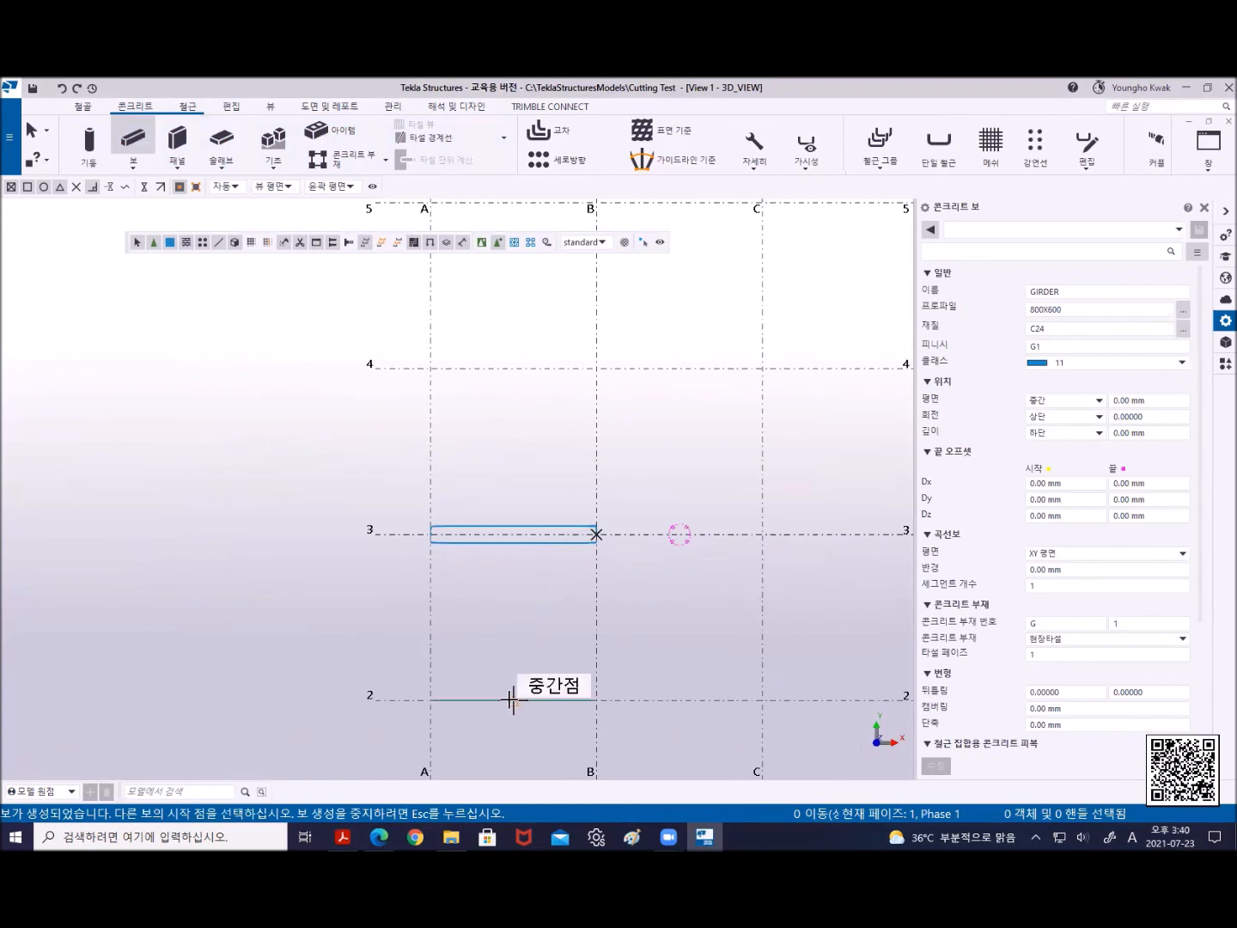
left_click(512, 700)
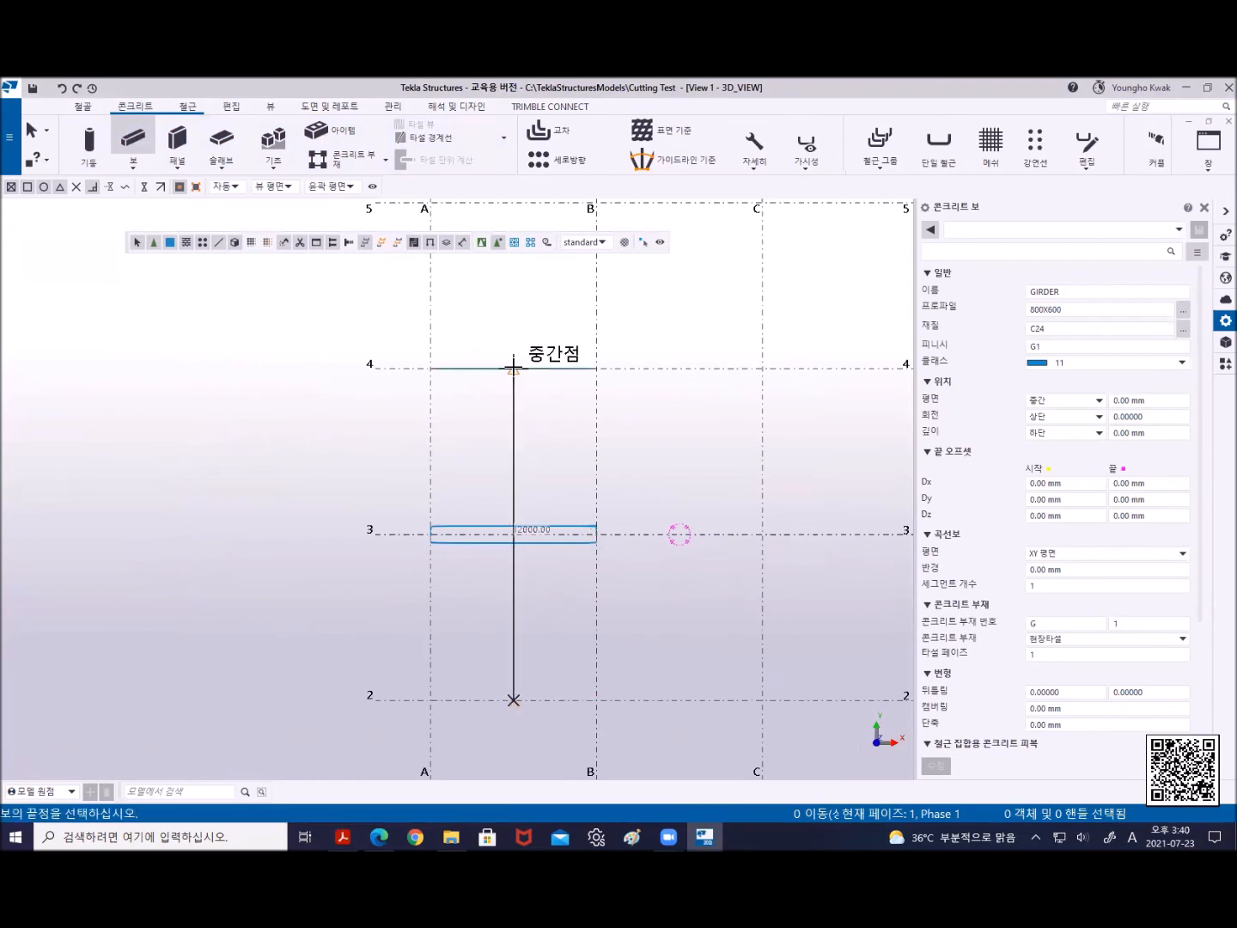
left_click(513, 368)
right_click(494, 307)
left_click(525, 312)
scroll(530, 514, "up", 3)
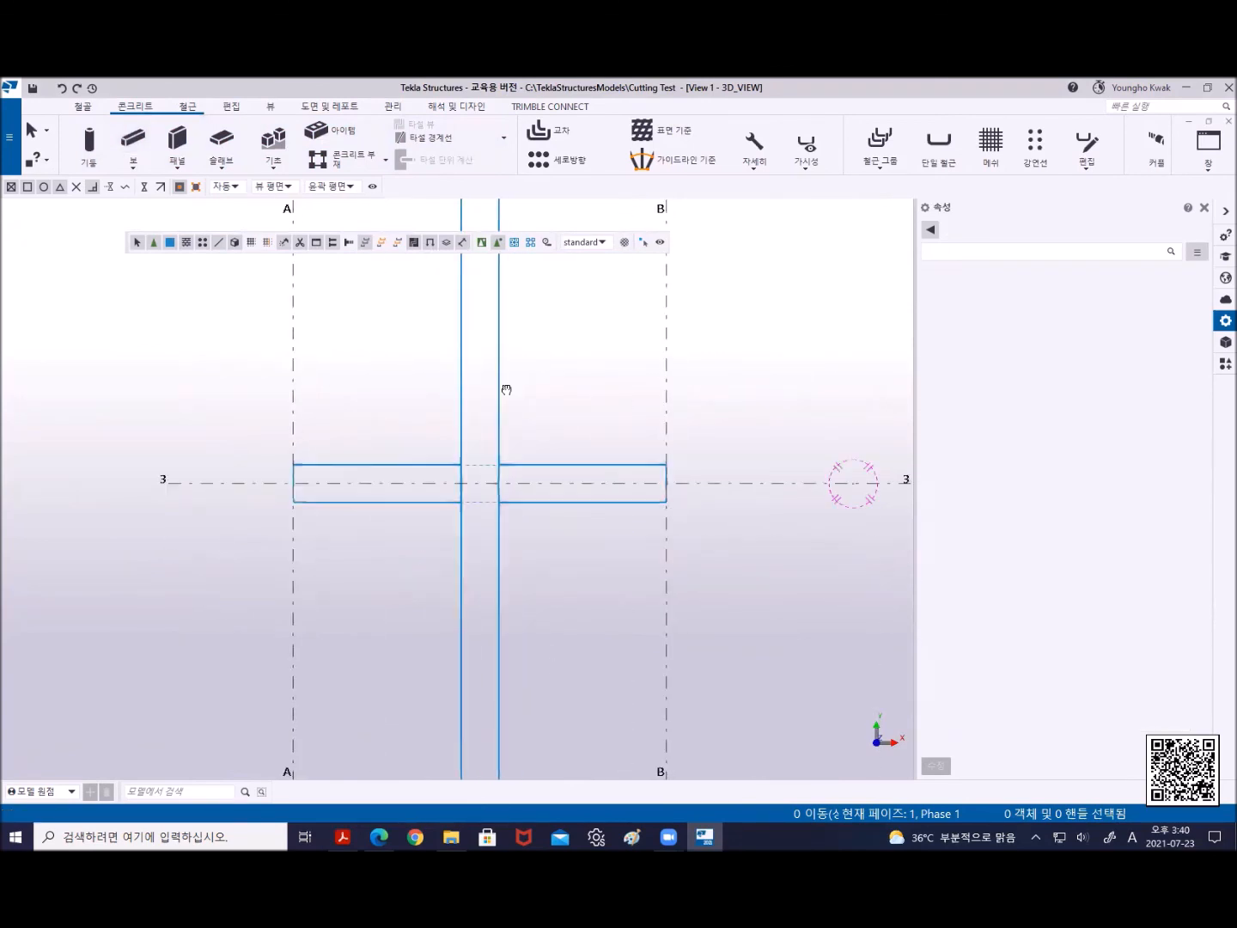
Split the crossing concrete beam at its intersection with the beam on grid line 3
left_click(411, 434)
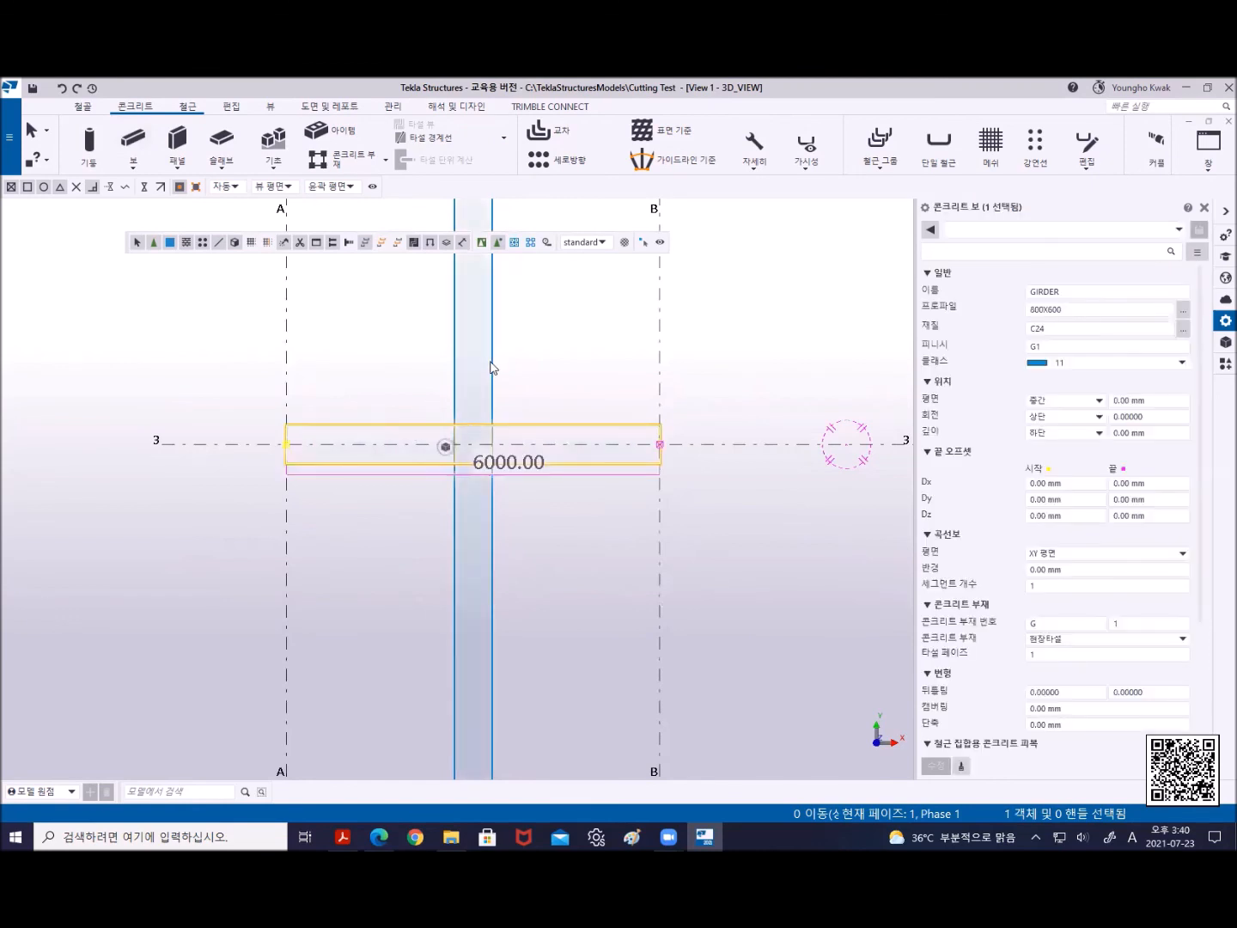
left_click(492, 366)
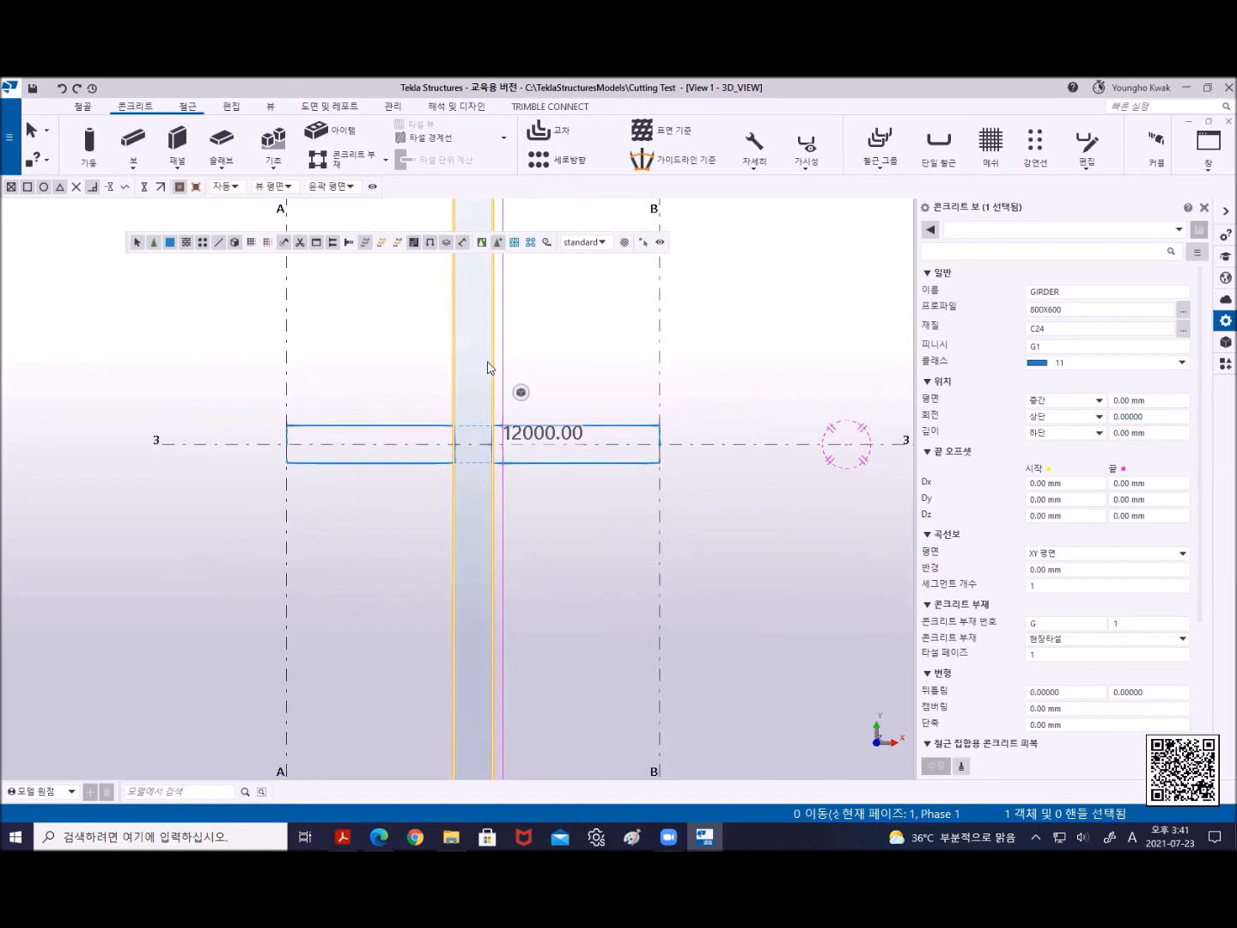
left_click(231, 108)
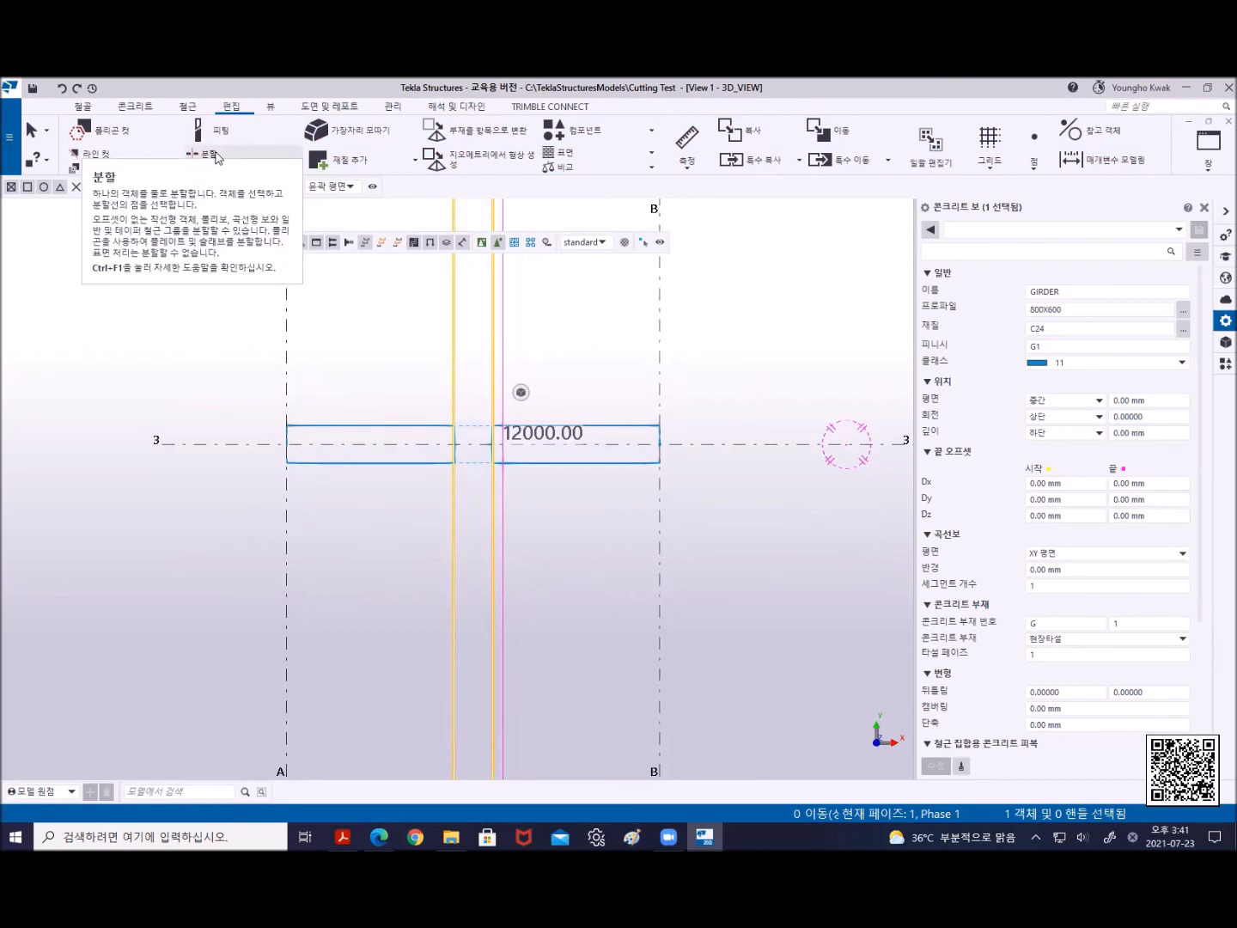
left_click(211, 154)
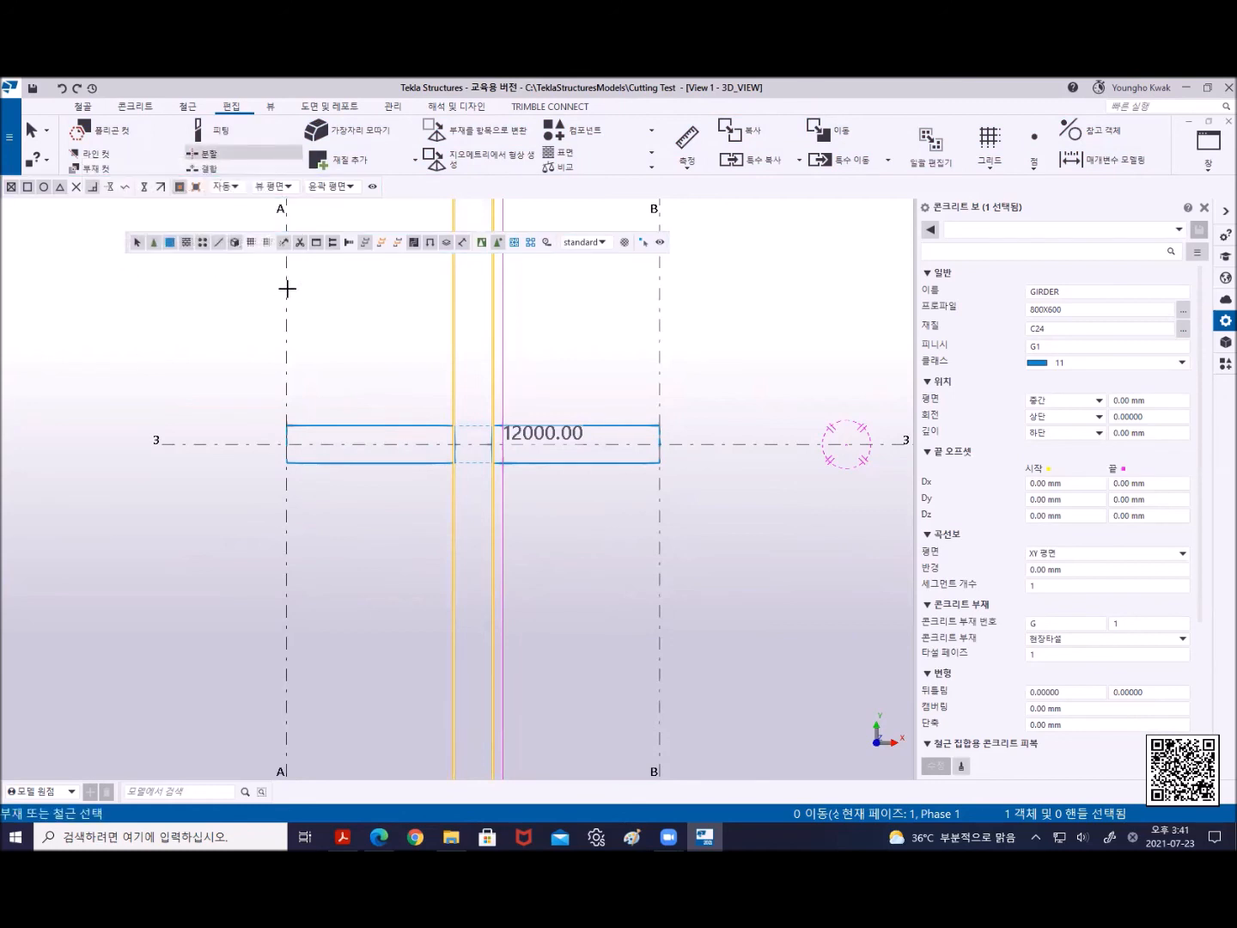
left_click(454, 310)
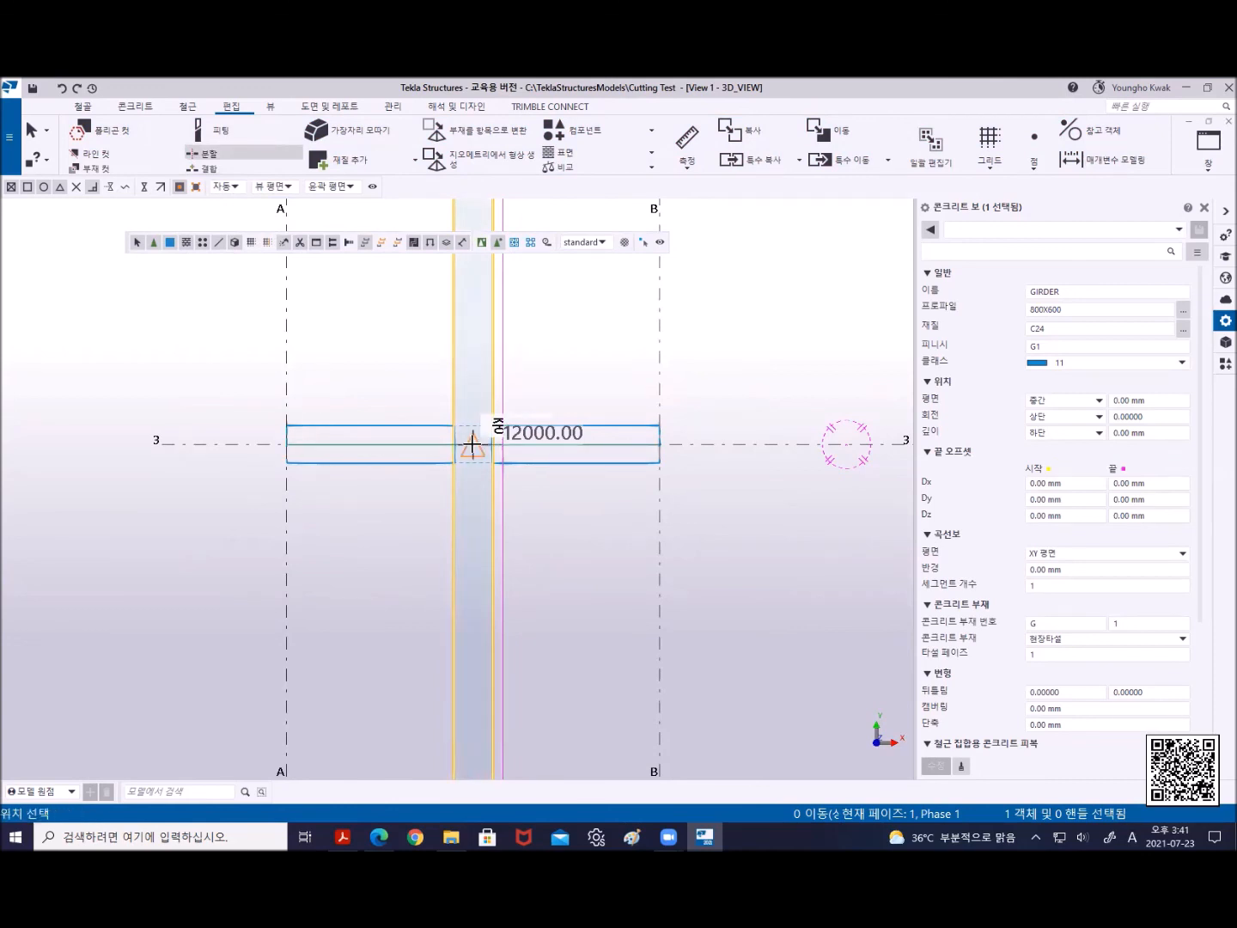
left_click(472, 444)
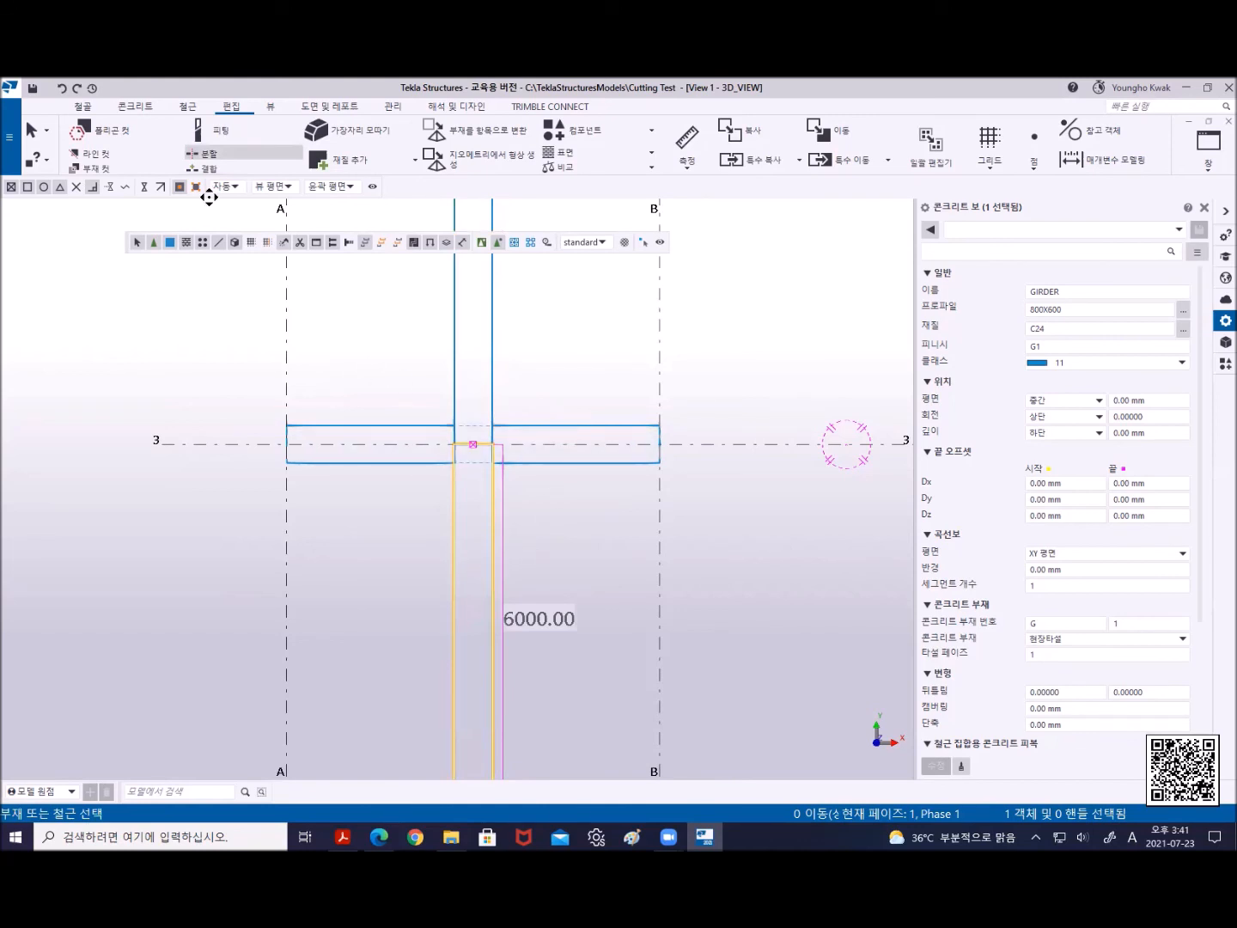
Split the concrete beam on grid line 3 at its midpoint between grid lines A and B, and end the command
left_click(370, 427)
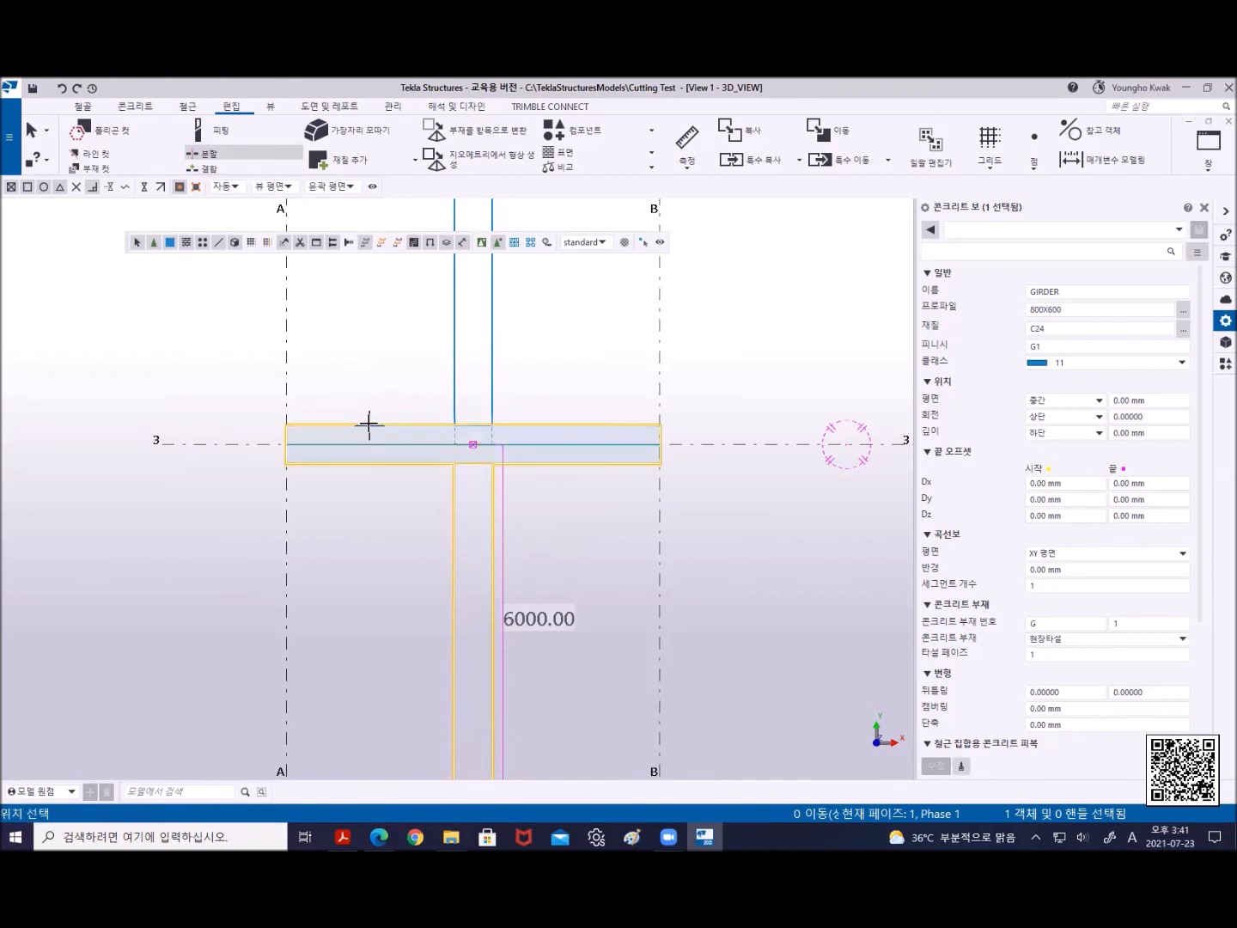
left_click(474, 446)
right_click(351, 309)
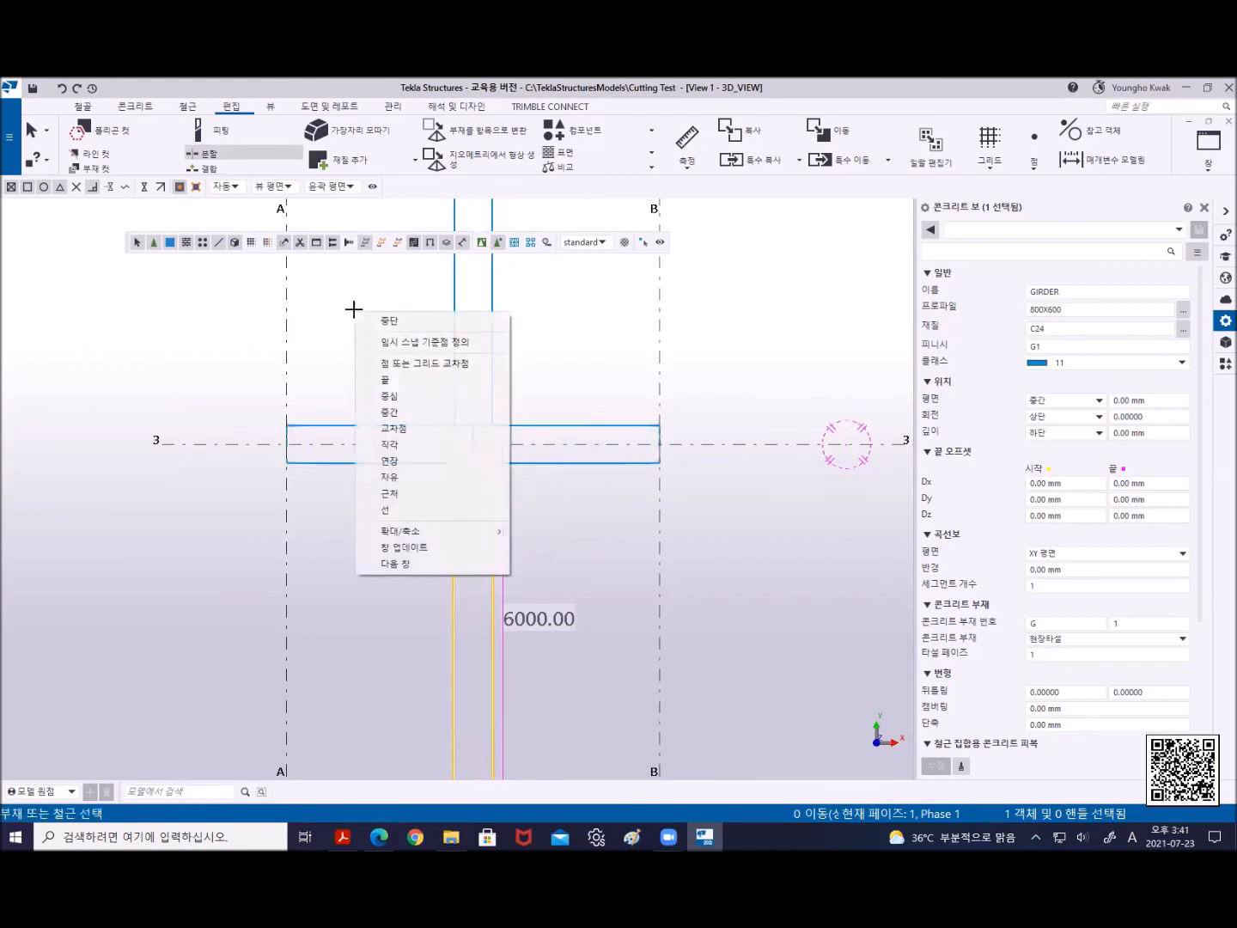
left_click(377, 319)
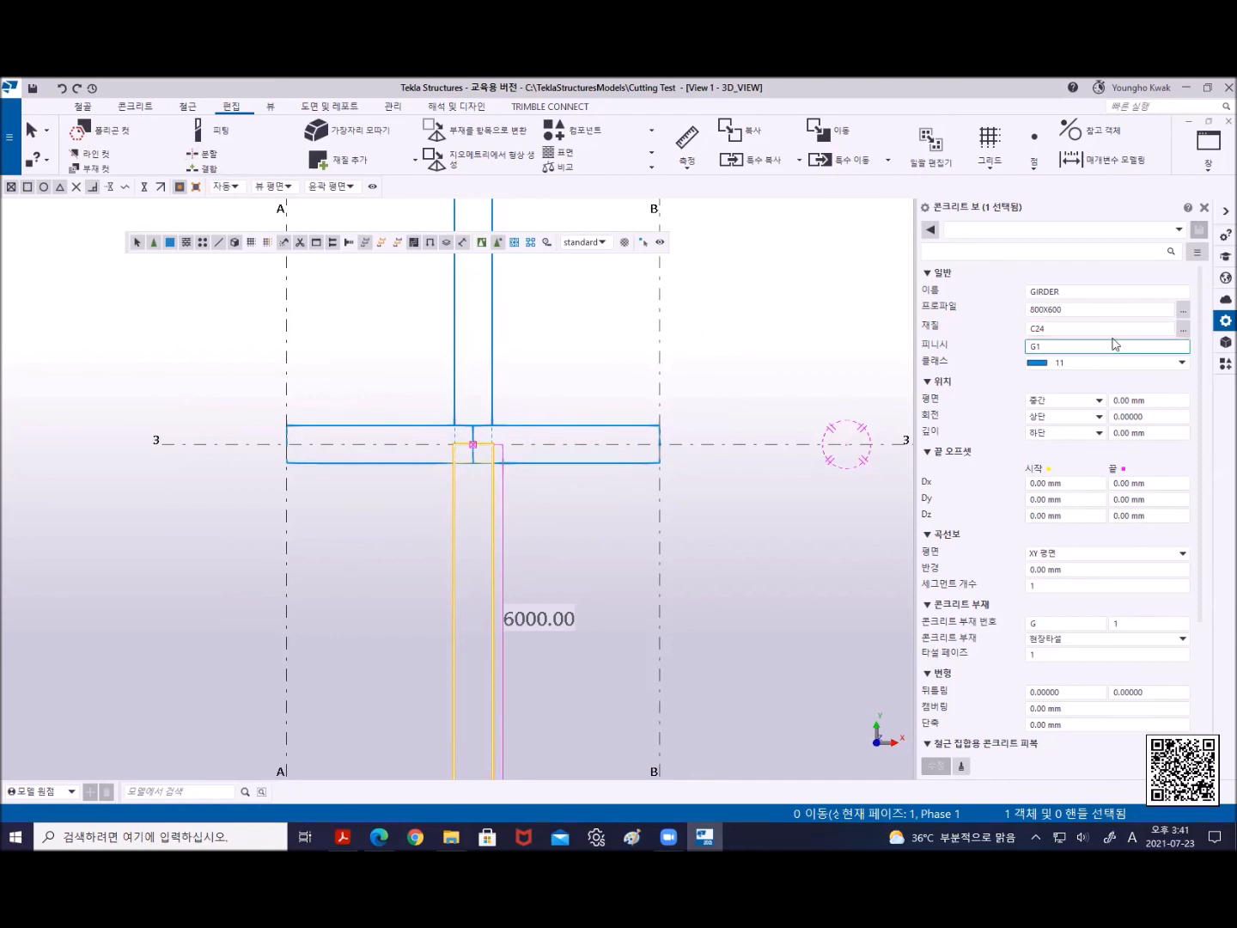
Search the components for 13 and use Fitting (13) to trim both crossing beam halves against the halves on grid line 3
left_click(1219, 374)
left_click(1036, 251)
type("13")
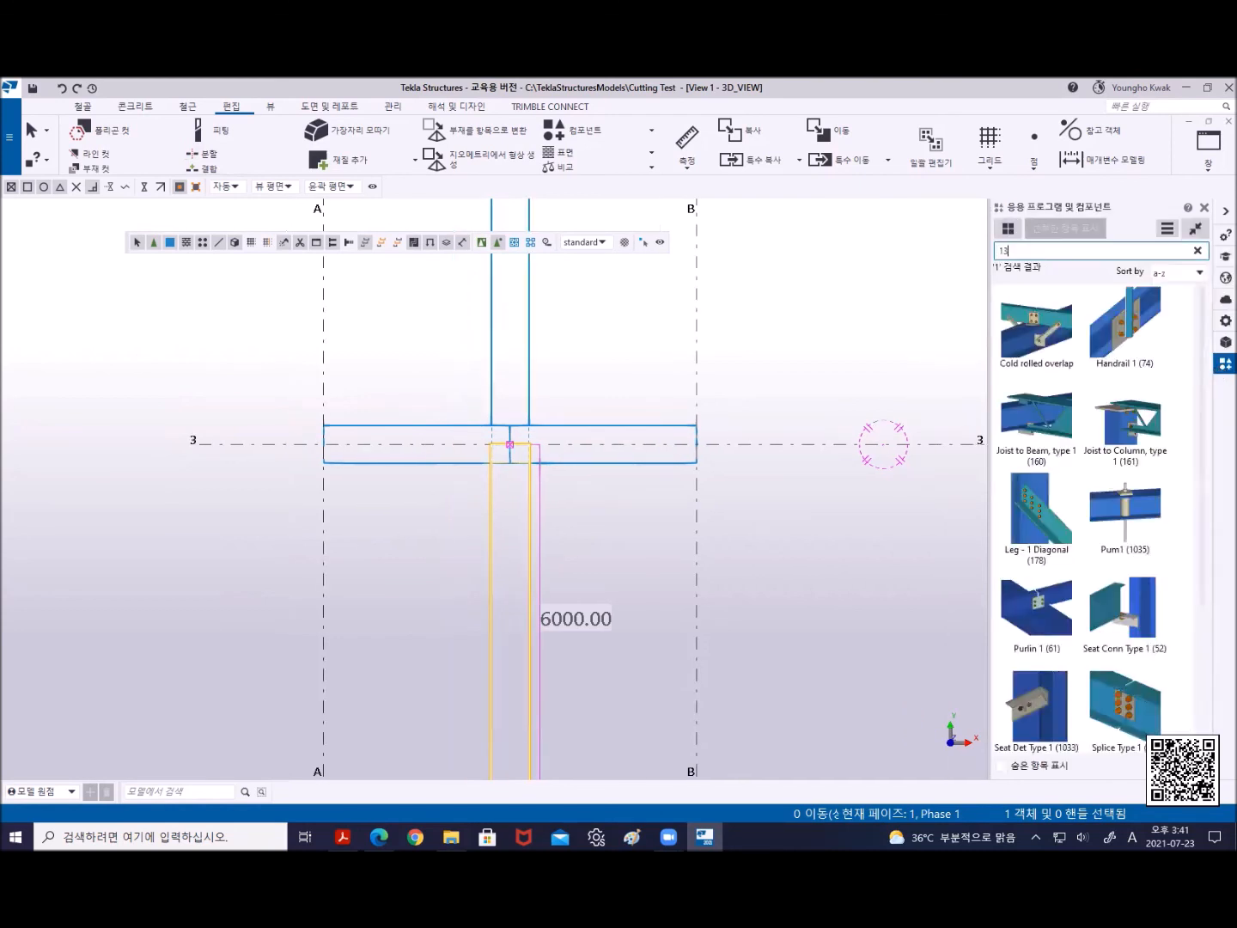
left_click(1136, 422)
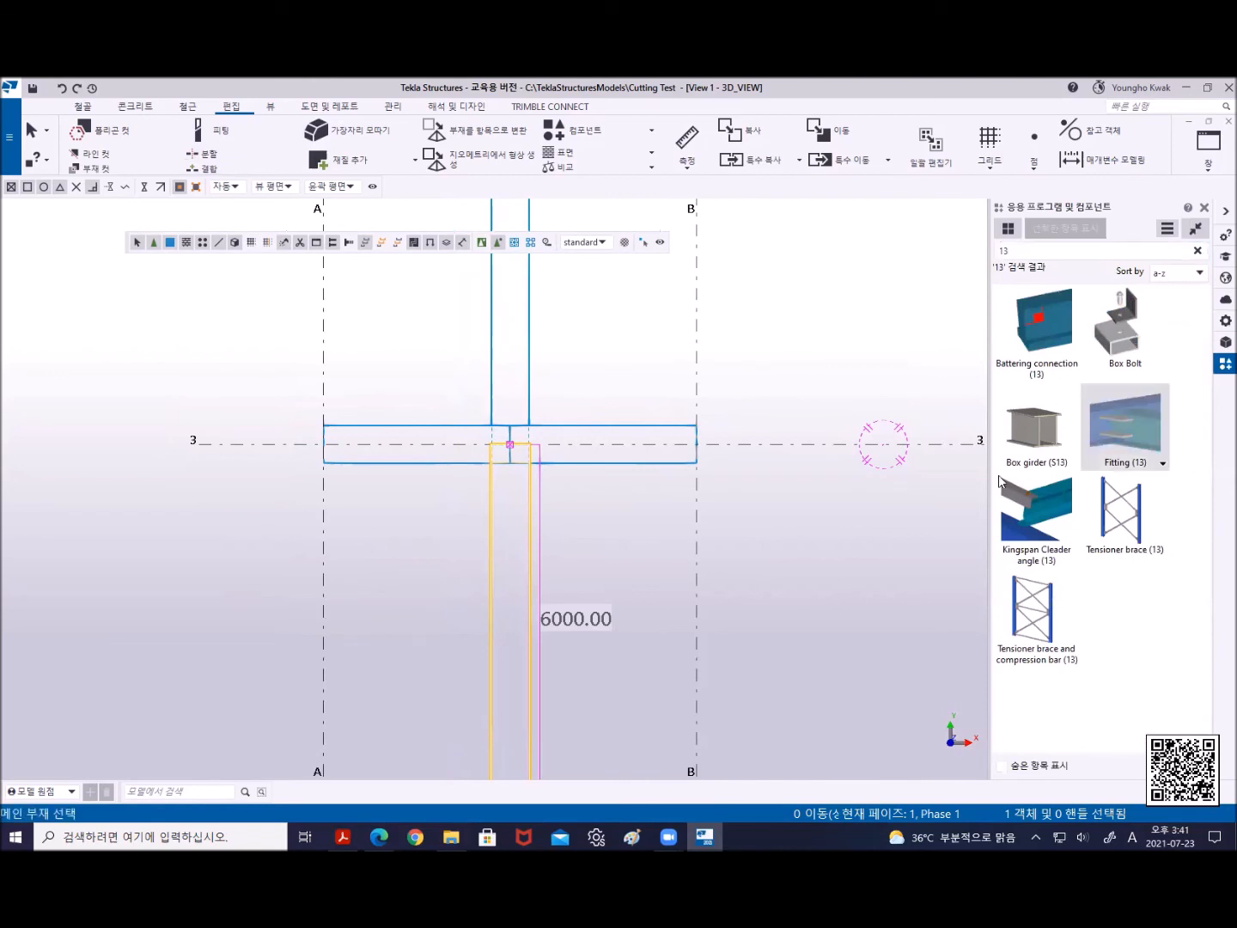
left_click(590, 468)
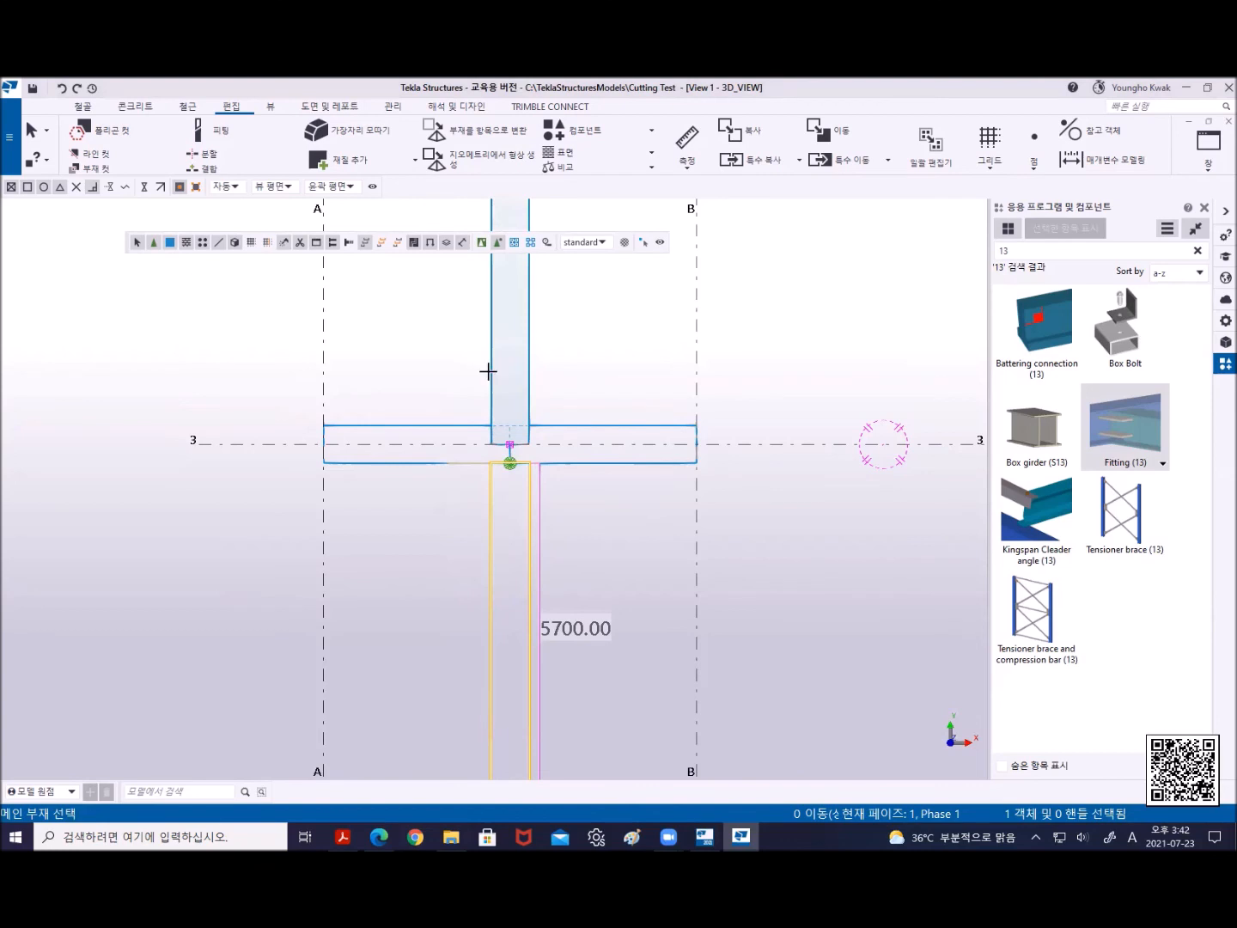
left_click(434, 424)
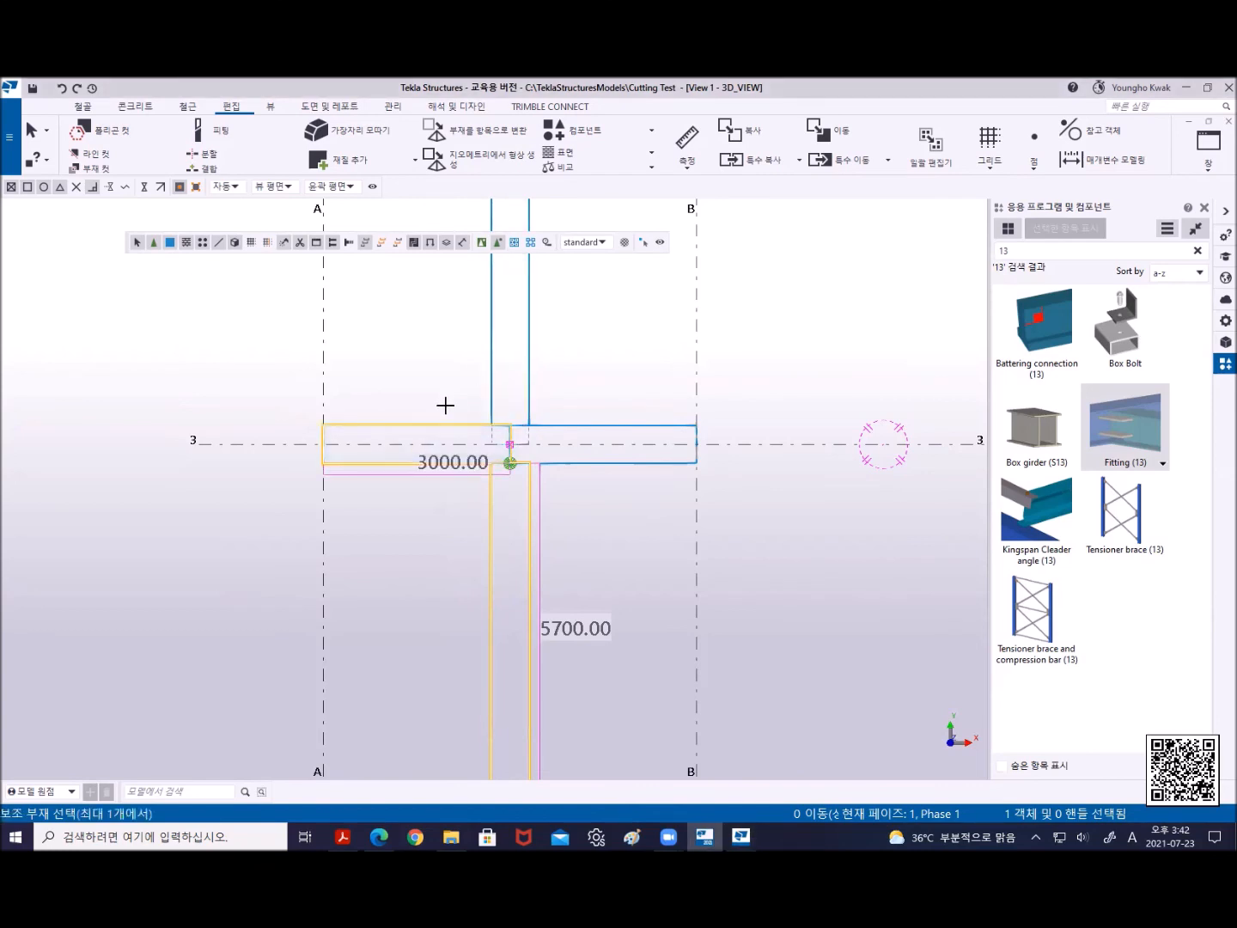
left_click(492, 372)
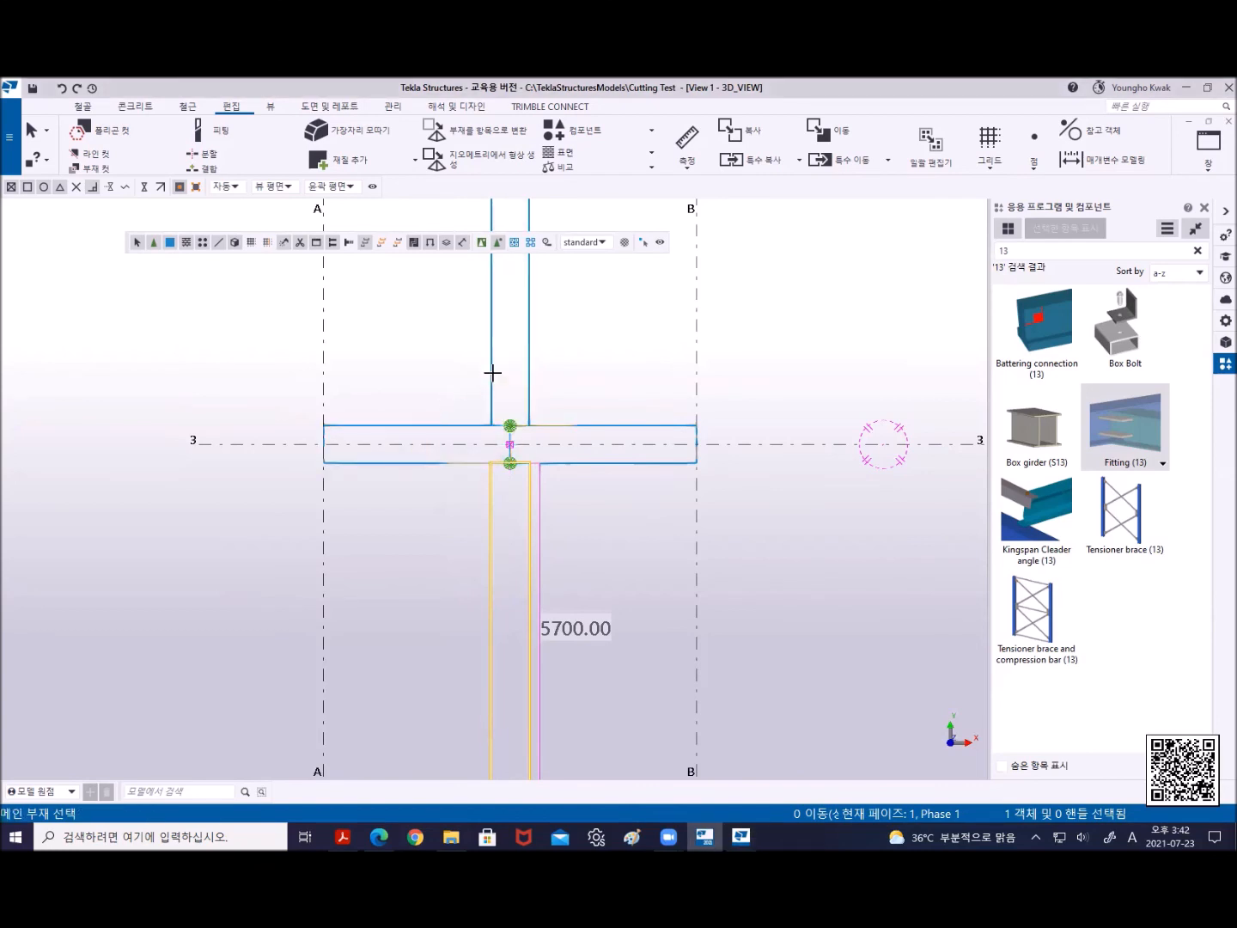
Try to fit both grid line 3 beam halves against the lower crossing beam with Fitting (13), and end the component
left_click(528, 486)
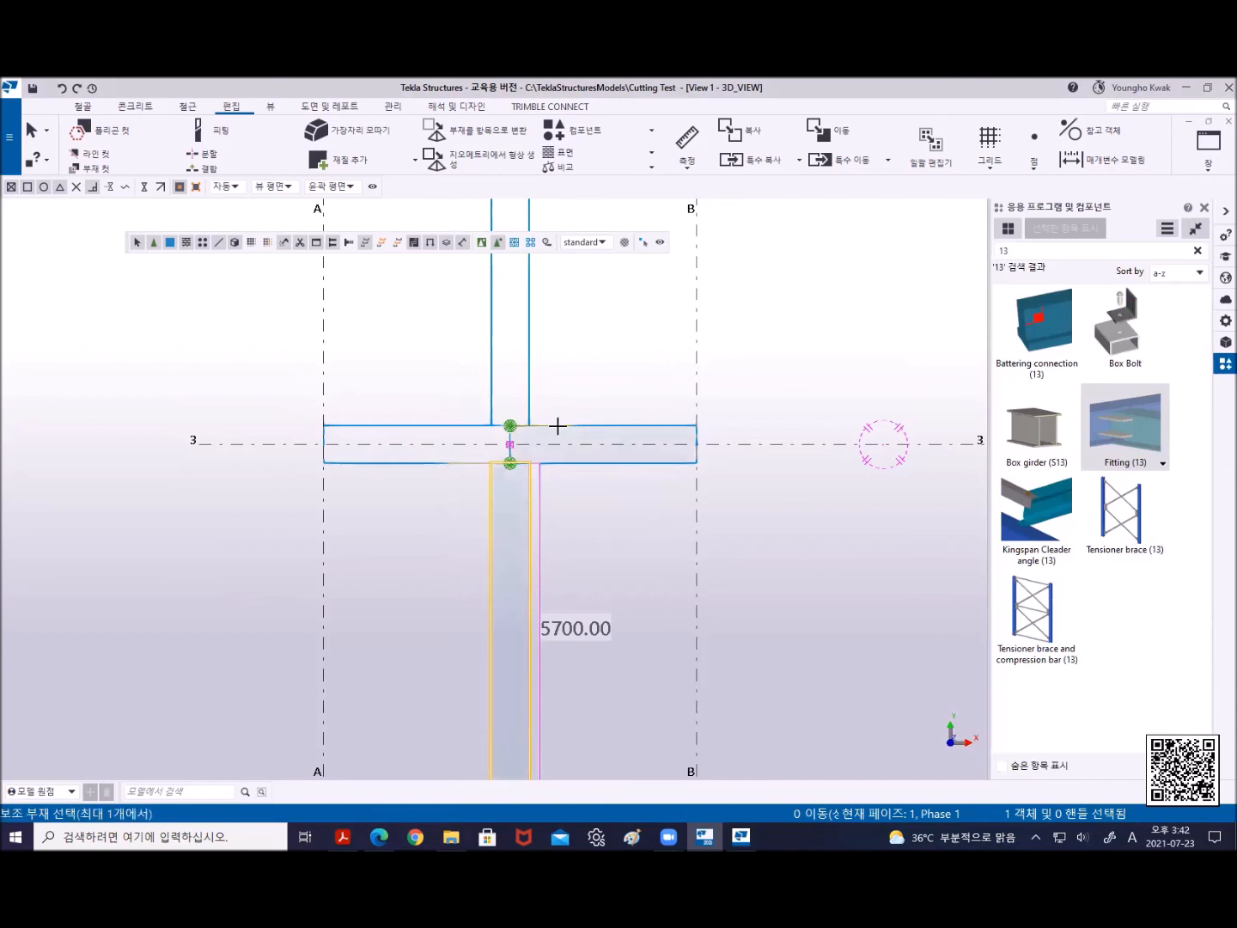
left_click(558, 425)
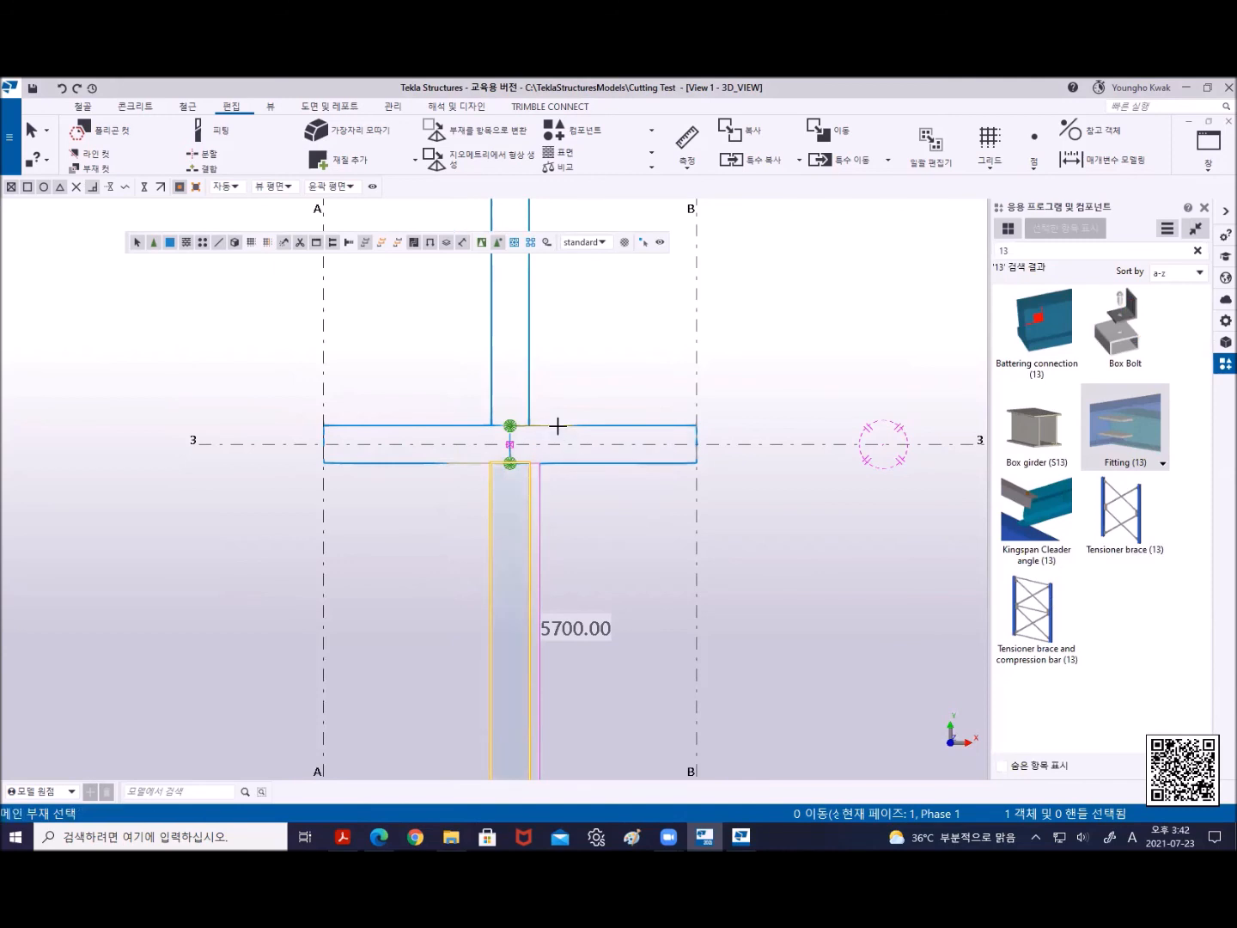
left_click(490, 494)
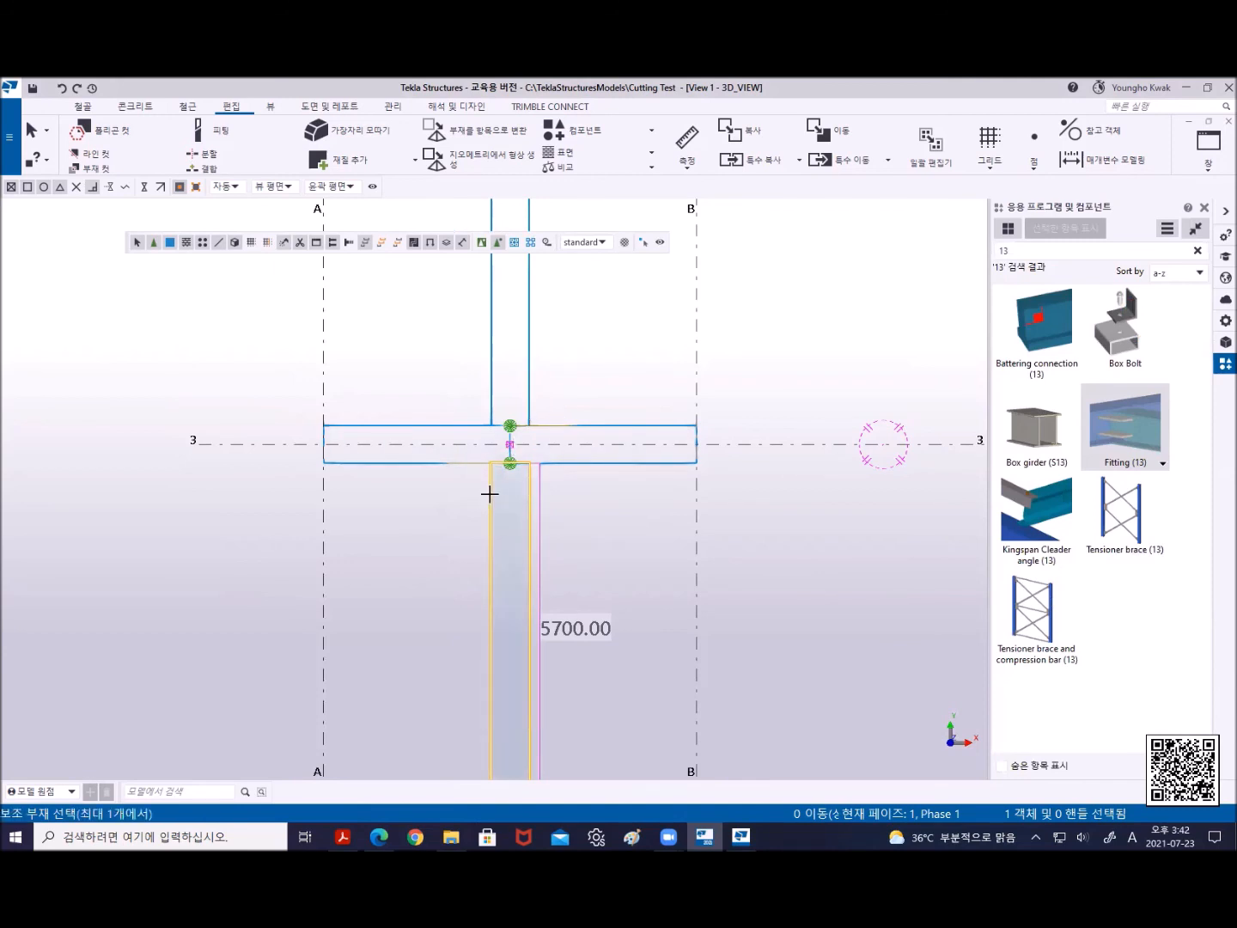
left_click(456, 463)
right_click(423, 343)
left_click(433, 353)
scroll(498, 421, "up", 5)
left_click(630, 491)
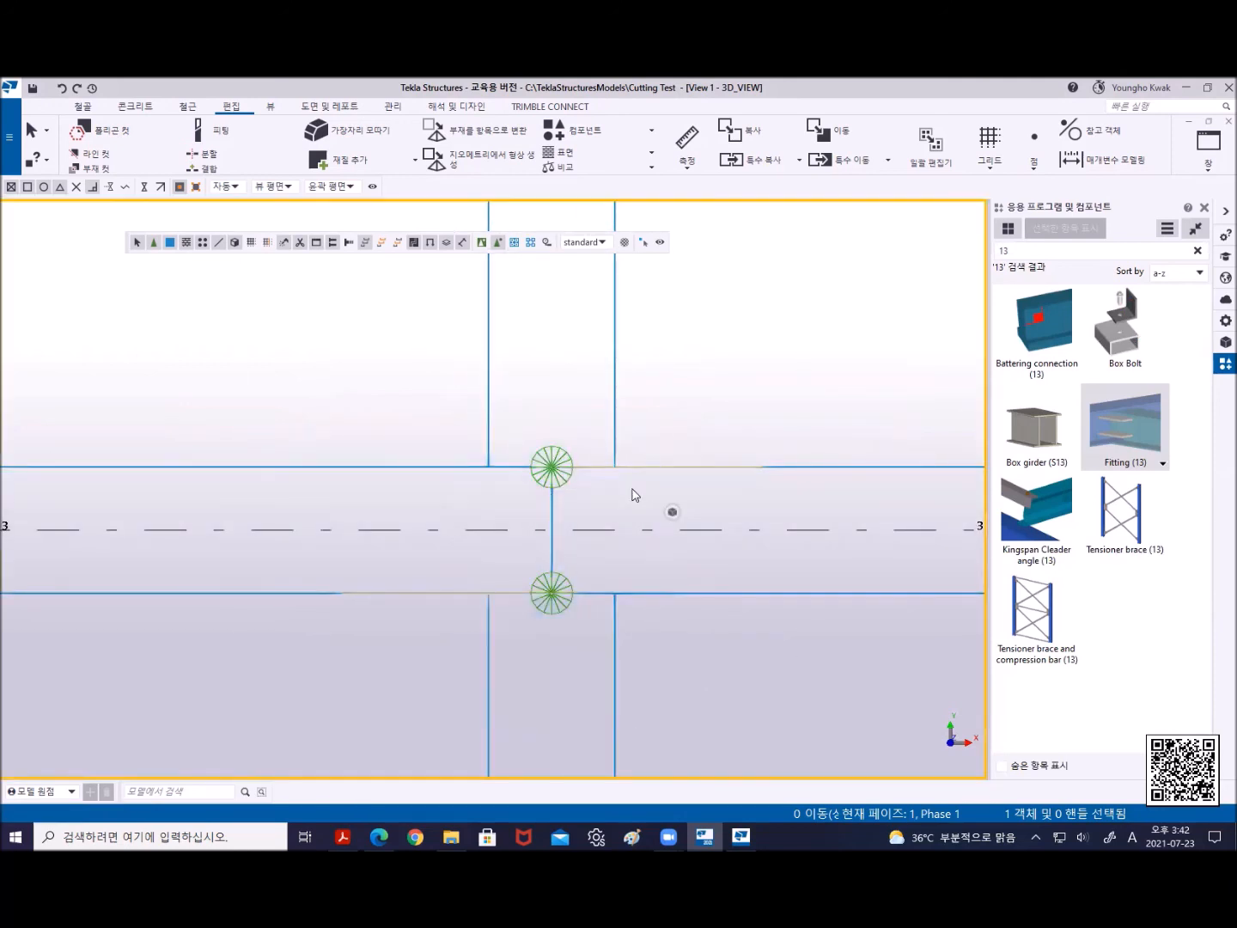
Line-cut the beam half nearer grid line A along the crossing beam's near edge, using nearest-point snapping
scroll(627, 516, "down", 4)
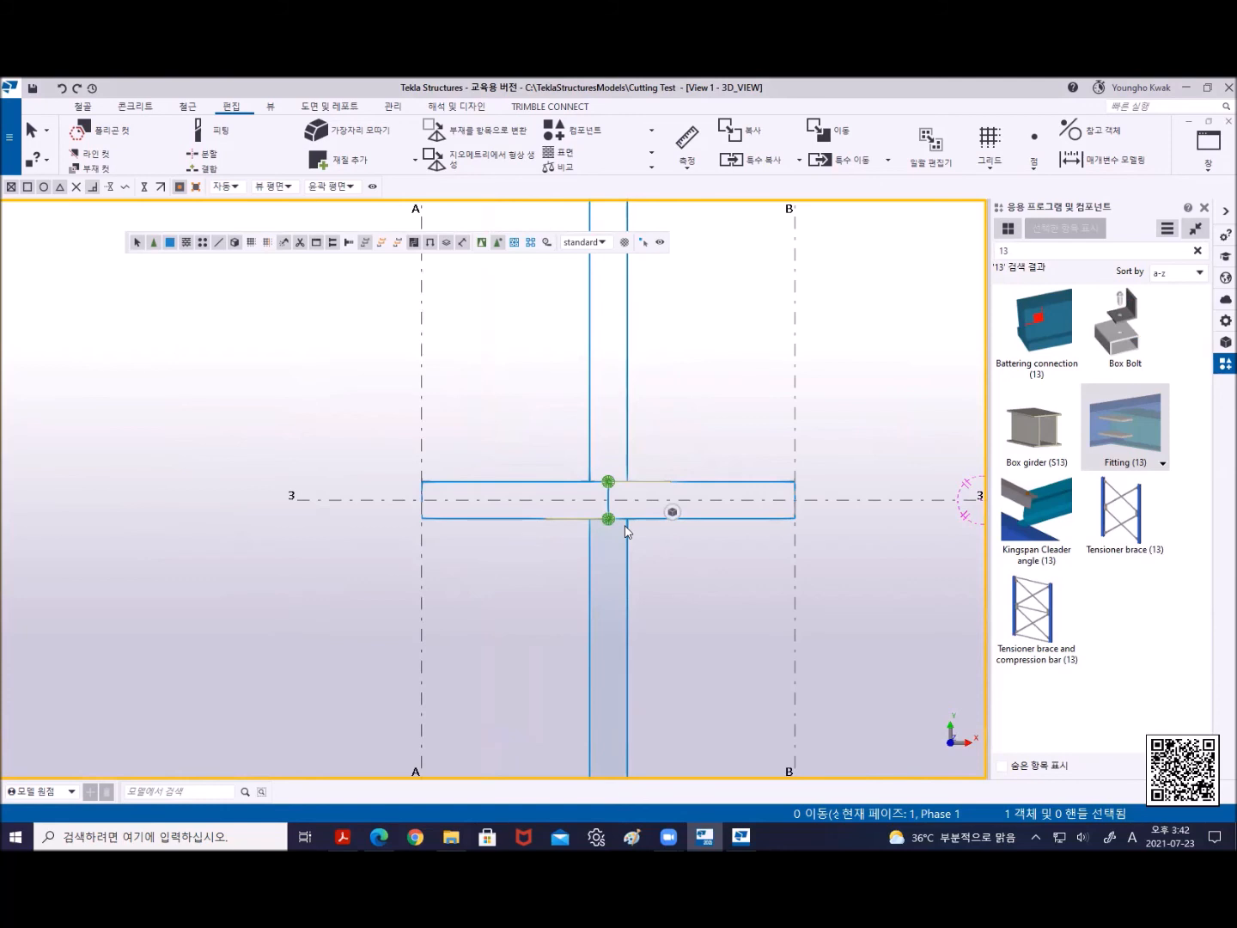
scroll(604, 525, "up", 5)
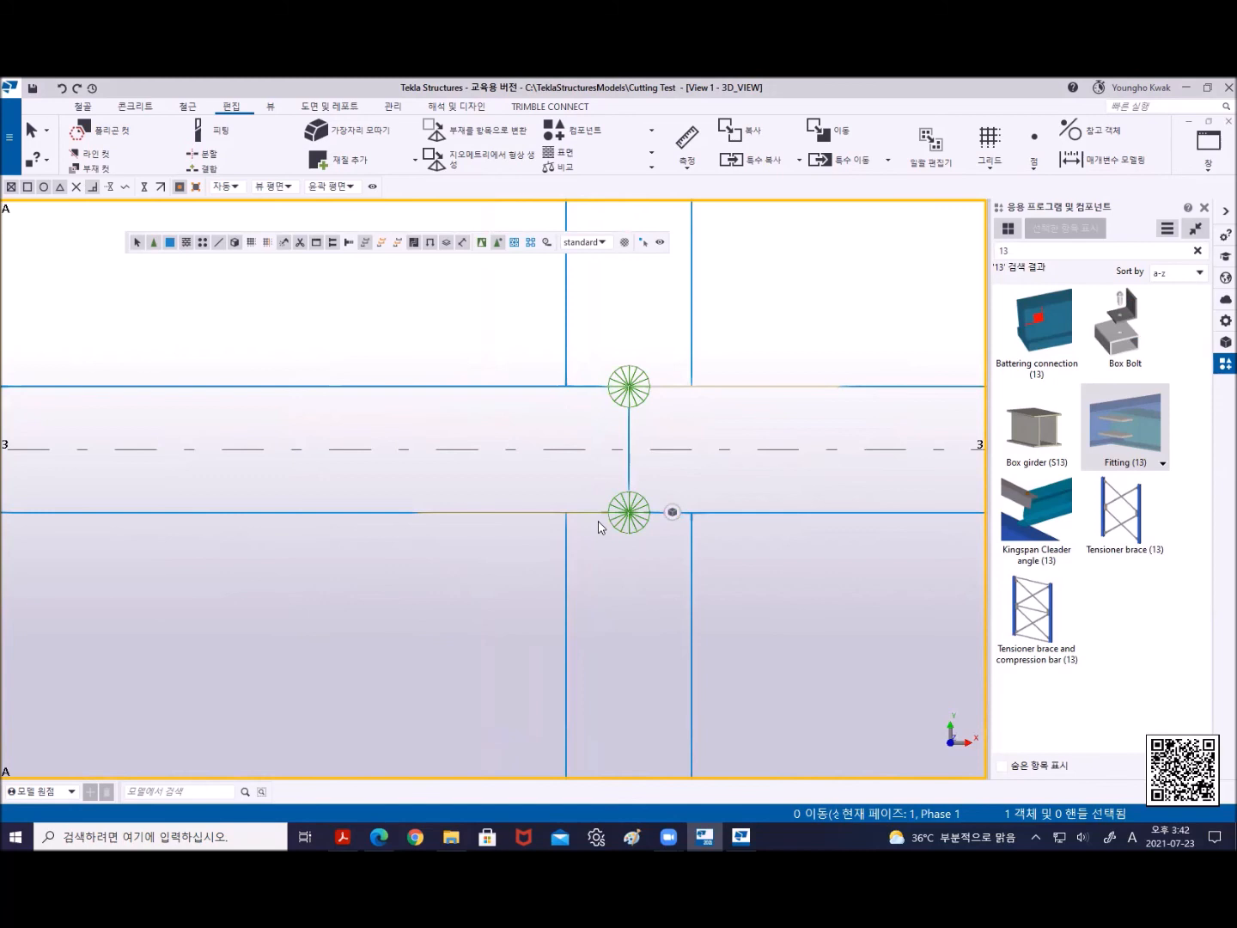
left_click(117, 159)
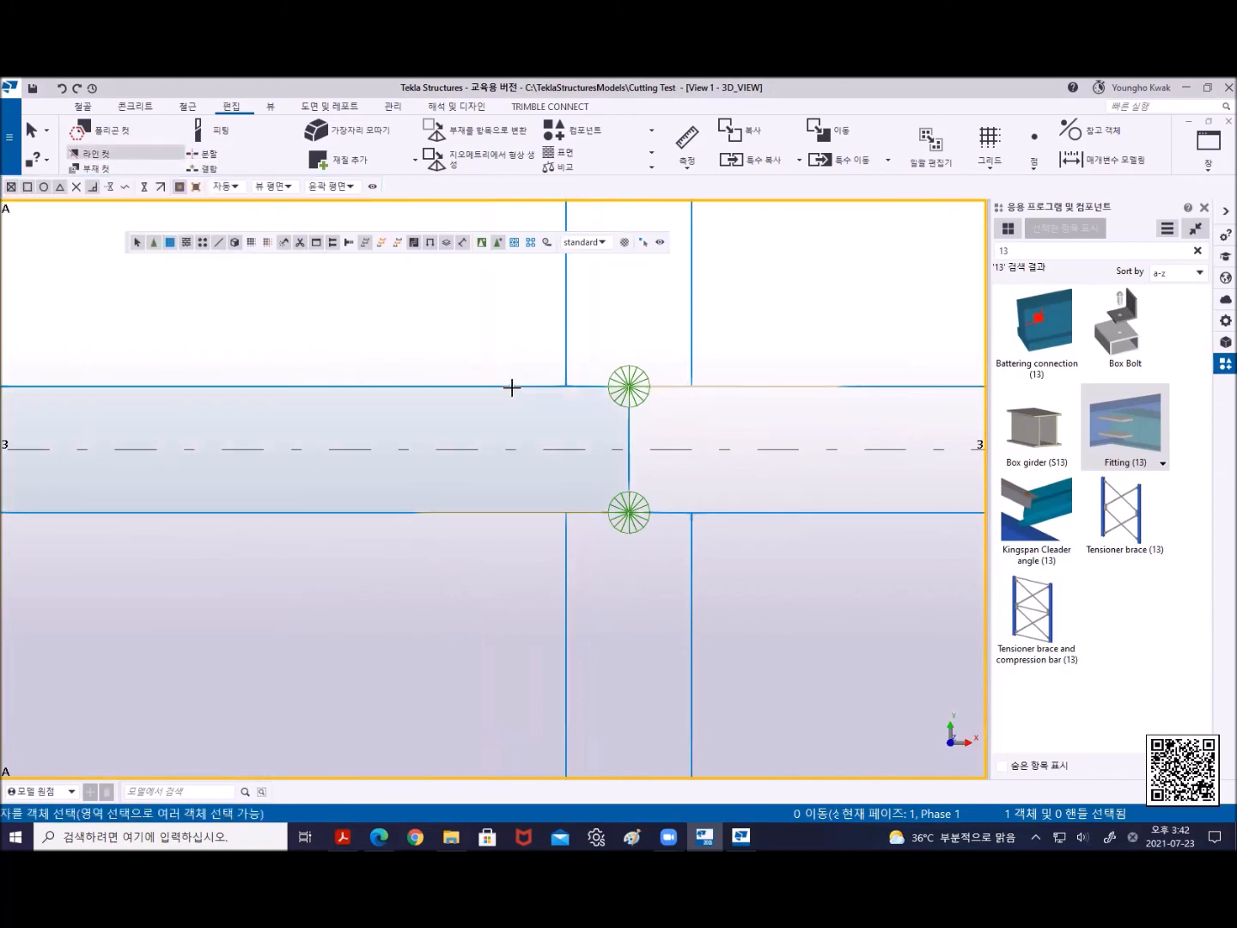
left_click(512, 387)
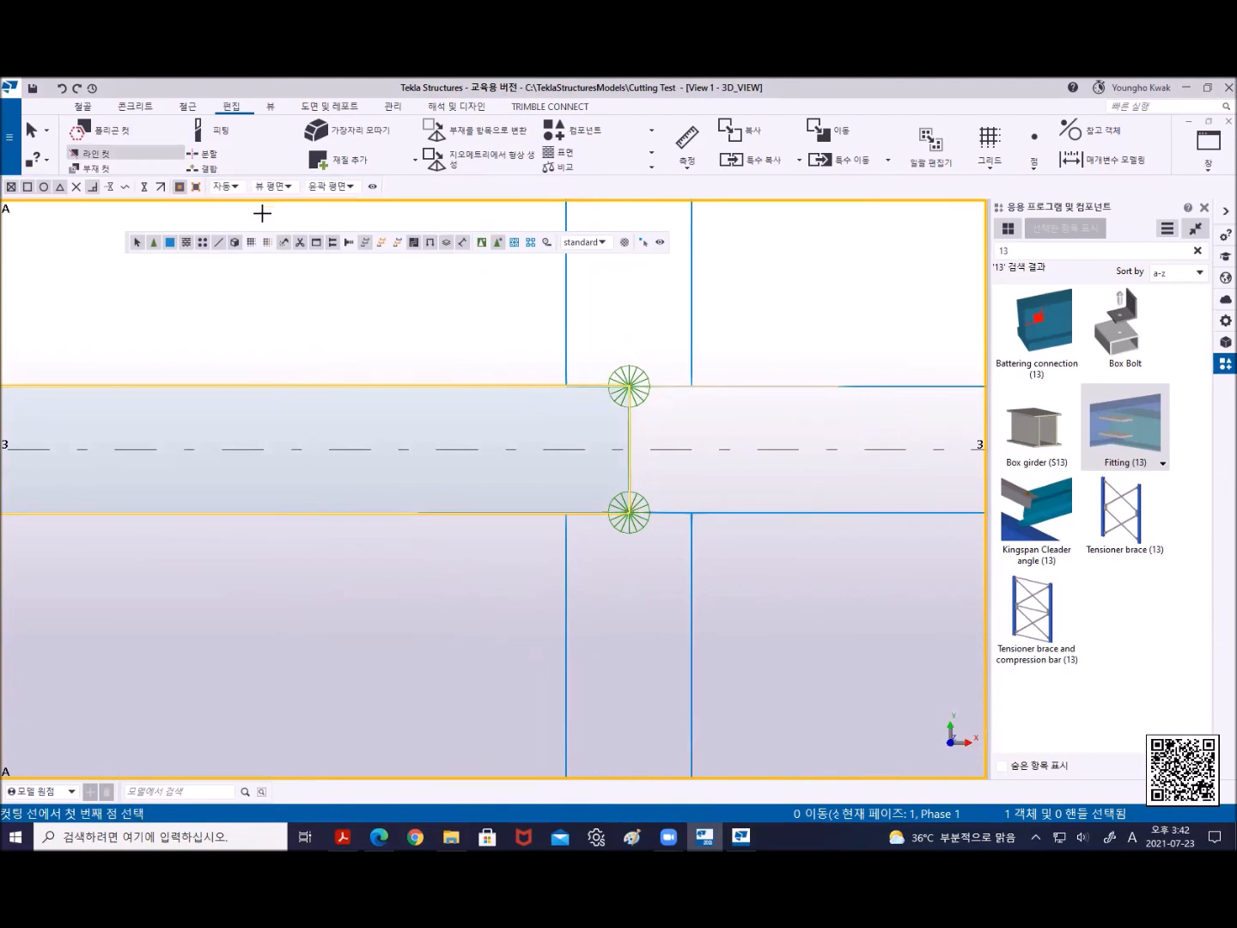
left_click(144, 186)
left_click(565, 317)
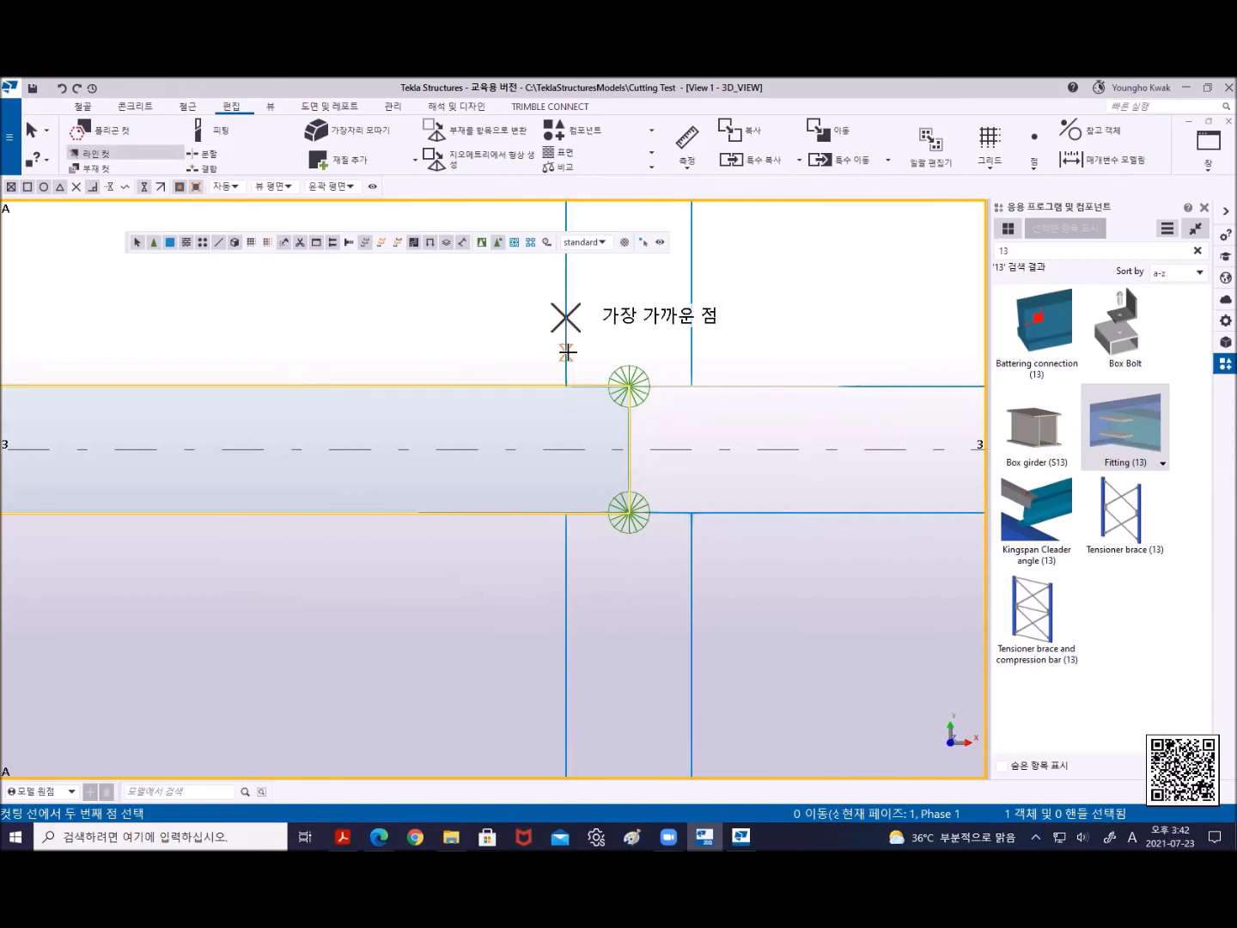
left_click(567, 351)
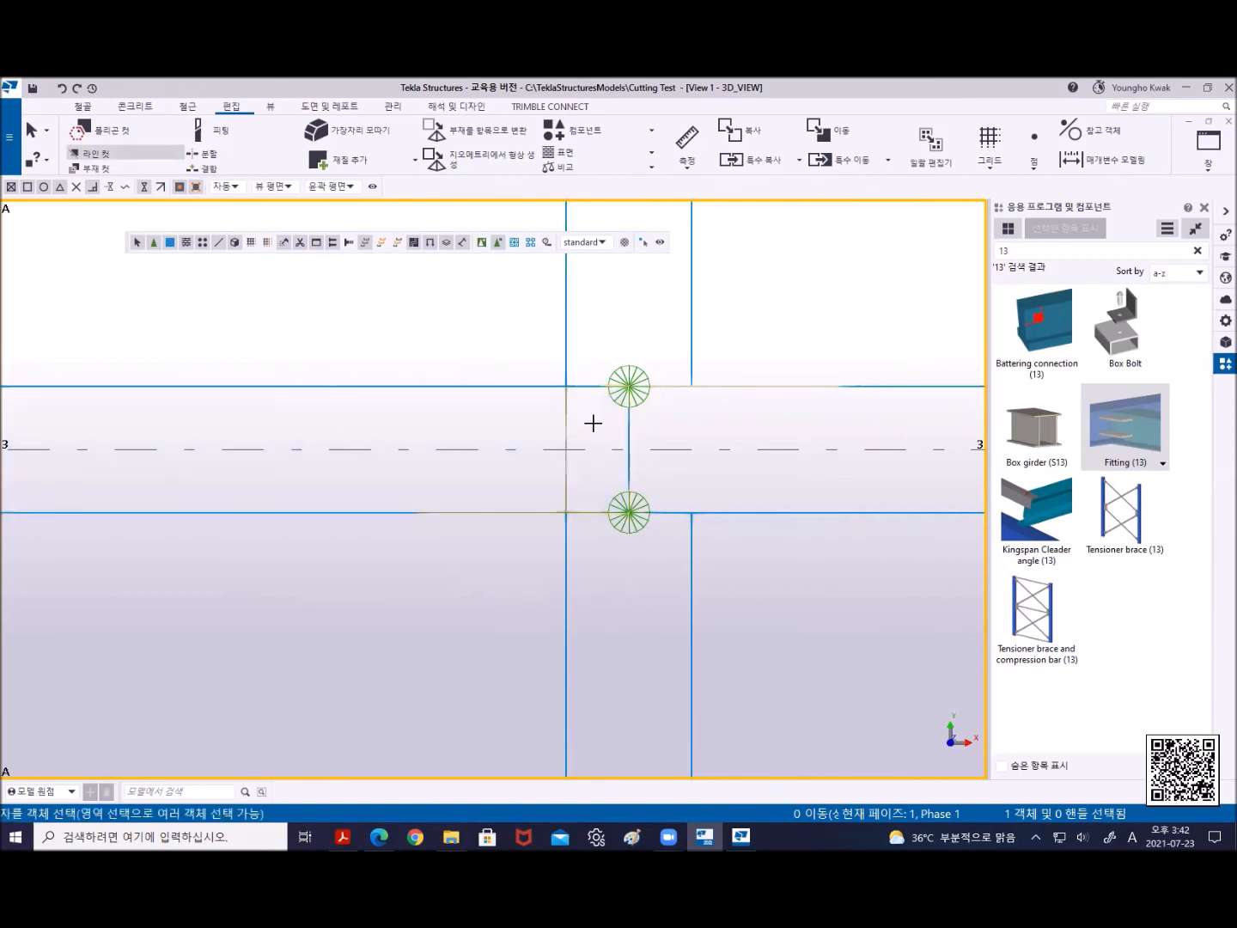
Line-cut the beam half nearer grid line B along the crossing beam's near edge, and end the command
left_click(740, 383)
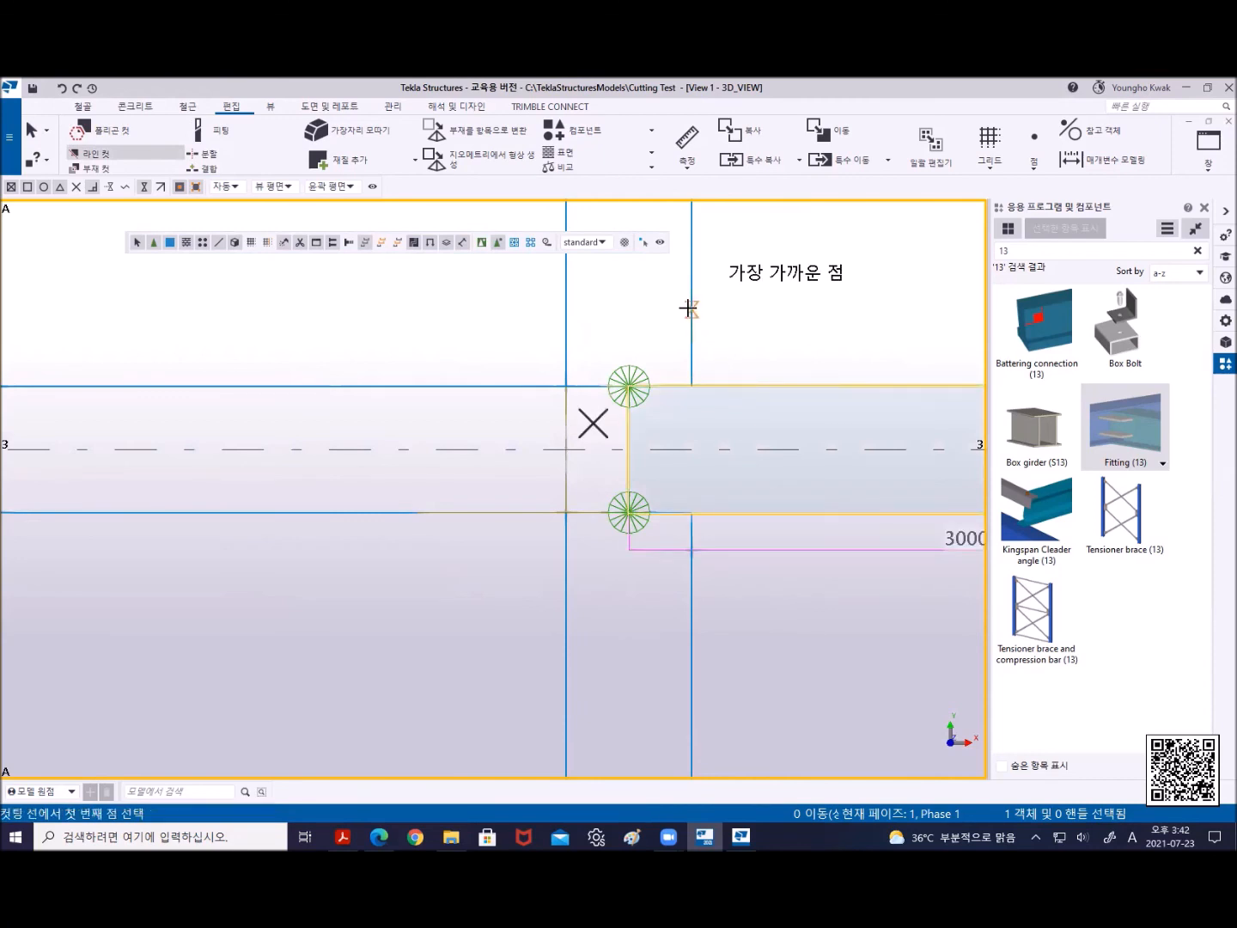
left_click(693, 337)
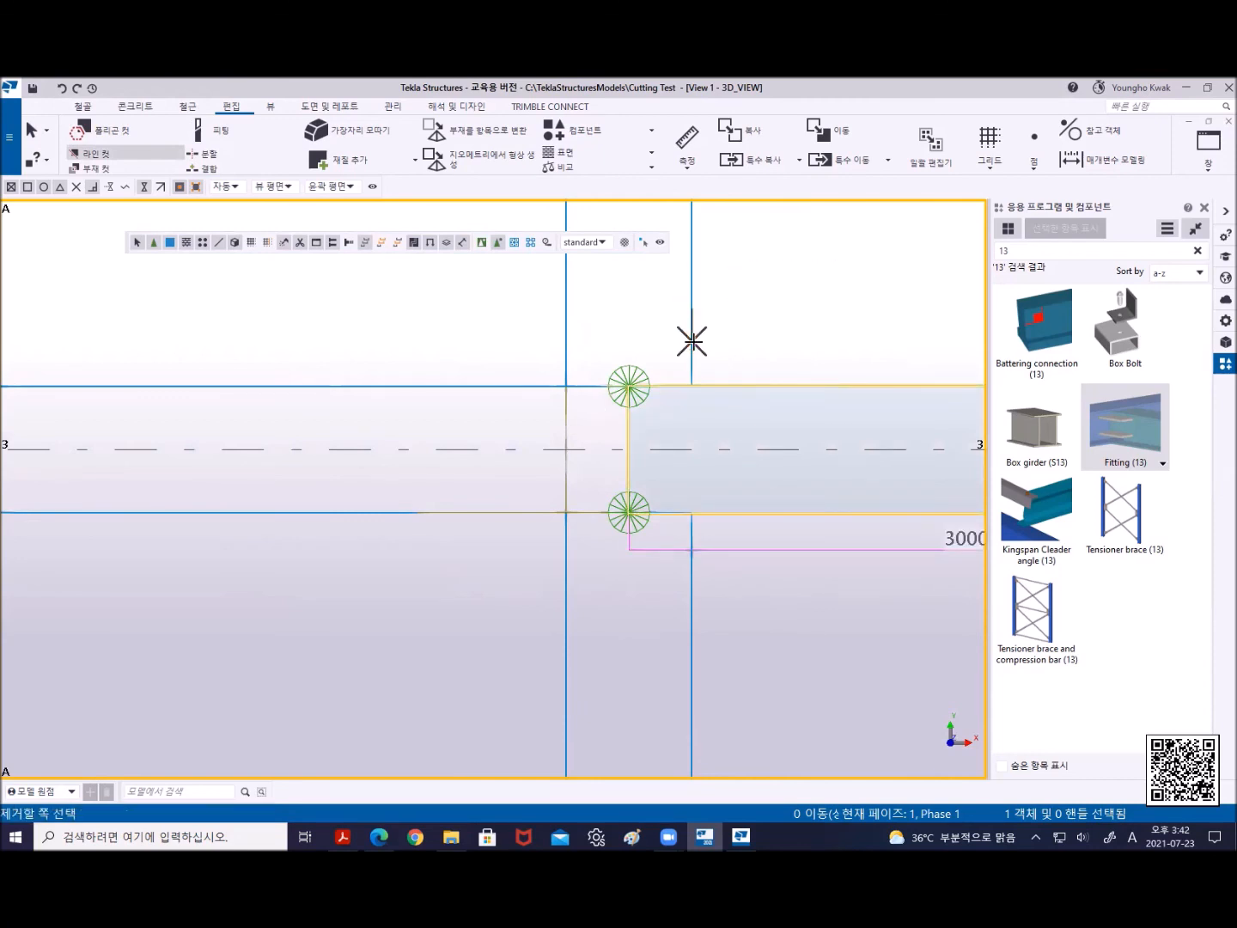
left_click(651, 430)
right_click(714, 317)
left_click(749, 324)
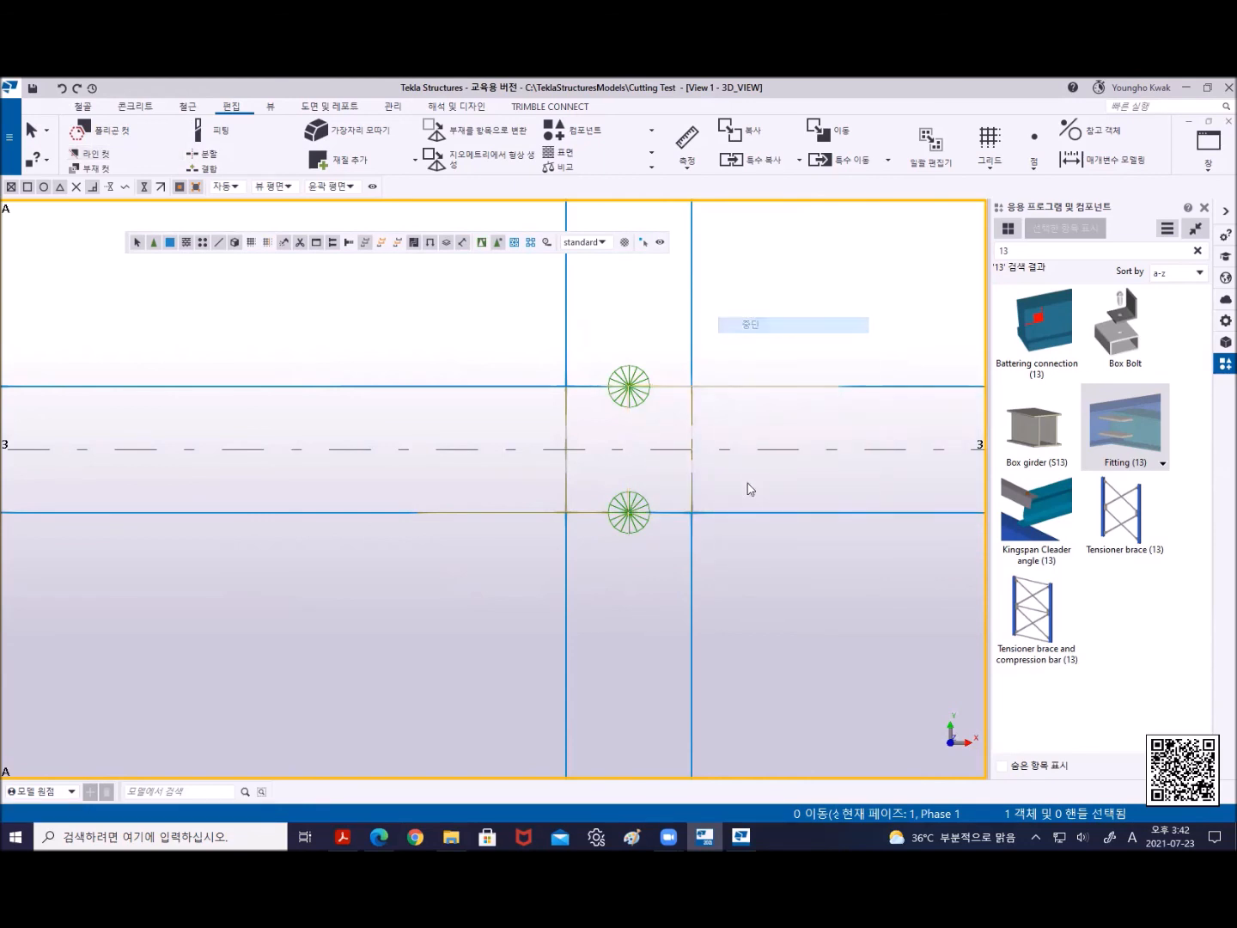
Undo the line cuts on both grid line 3 beam halves, keeping the program window maximized
left_click(524, 510)
left_click(557, 560)
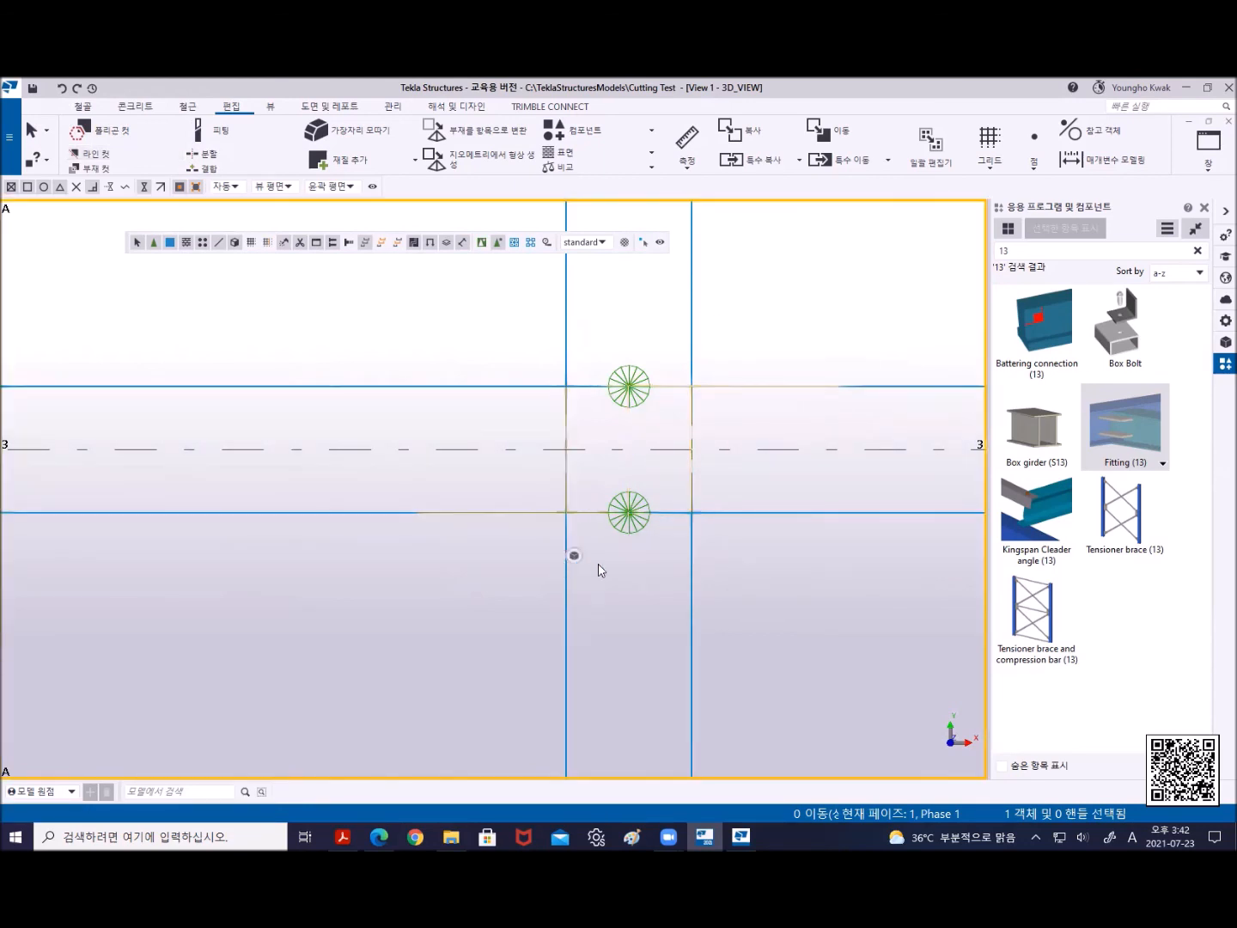
left_click(695, 555)
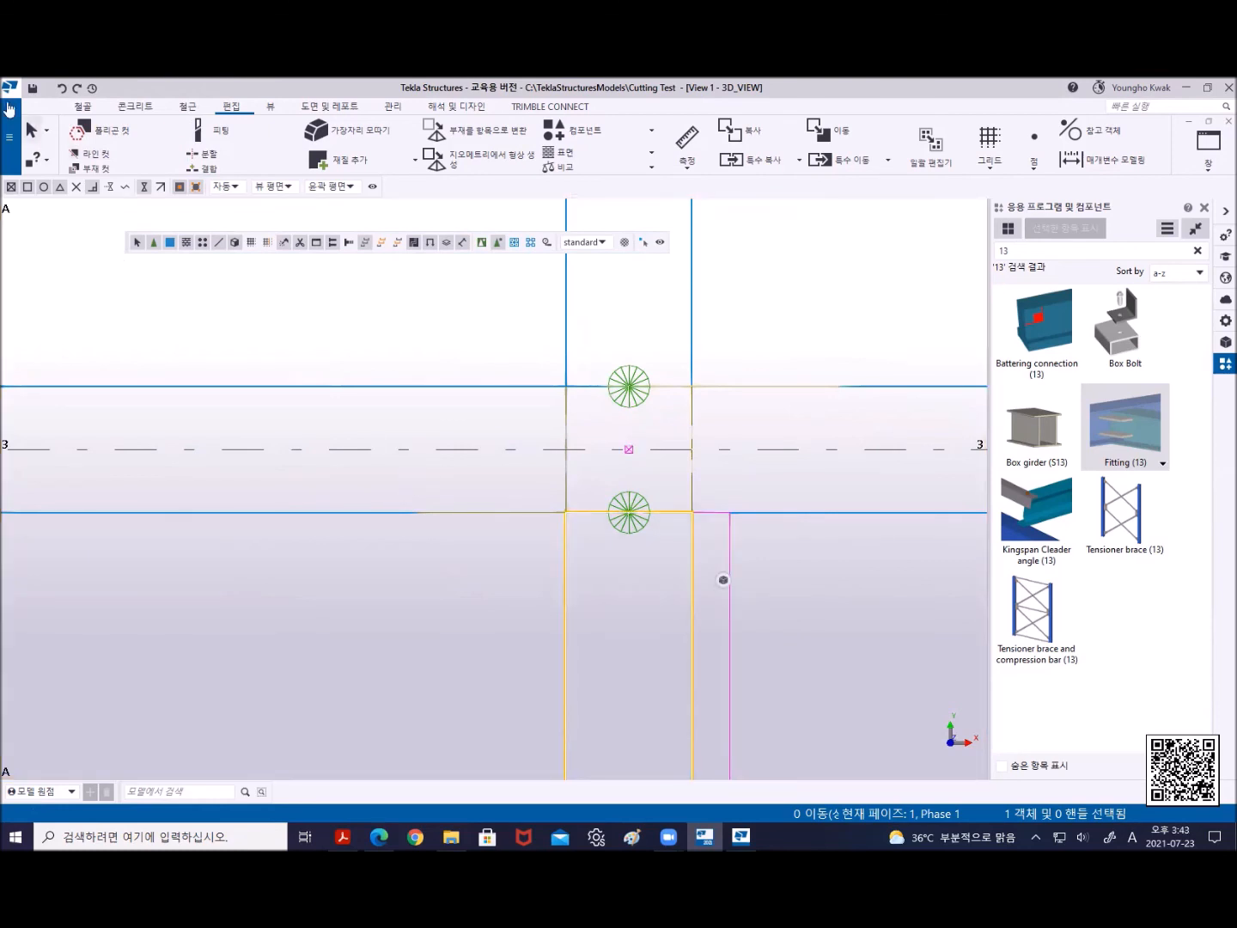
double_click(66, 90)
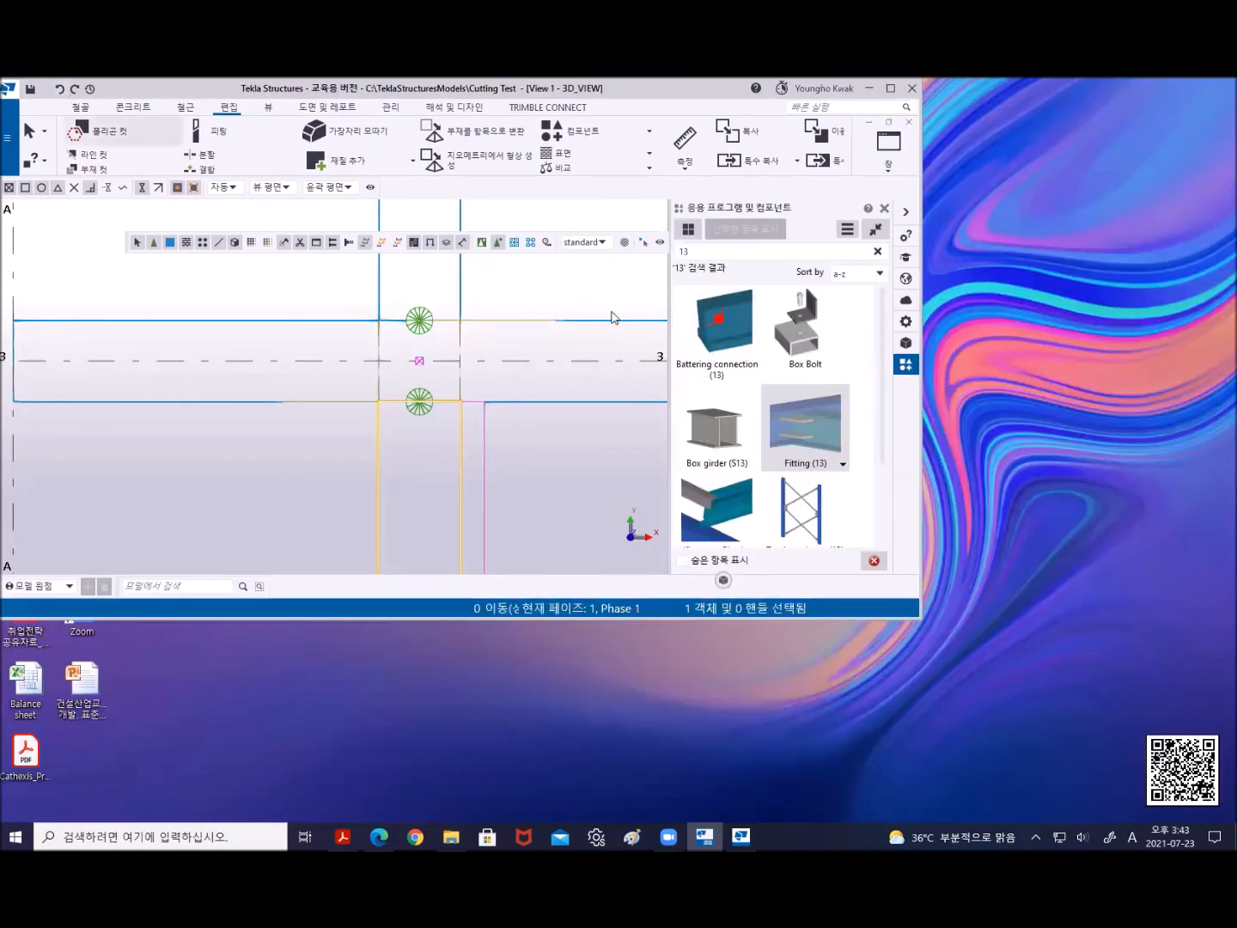
left_click(892, 89)
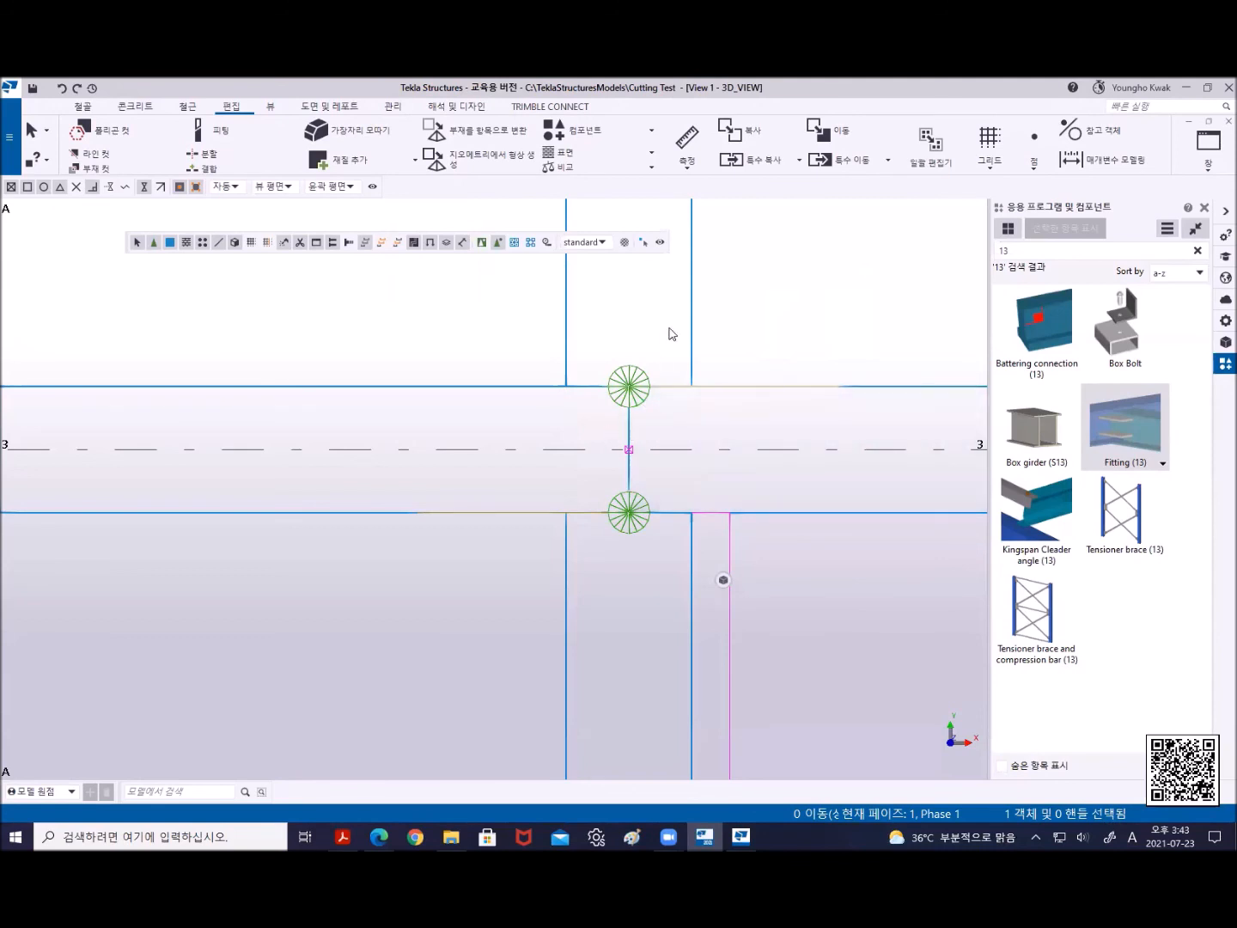
Undo the fittings and splits on both concrete beams, and reverse the deletion of the crossing beam
left_click(690, 285)
left_click(688, 624)
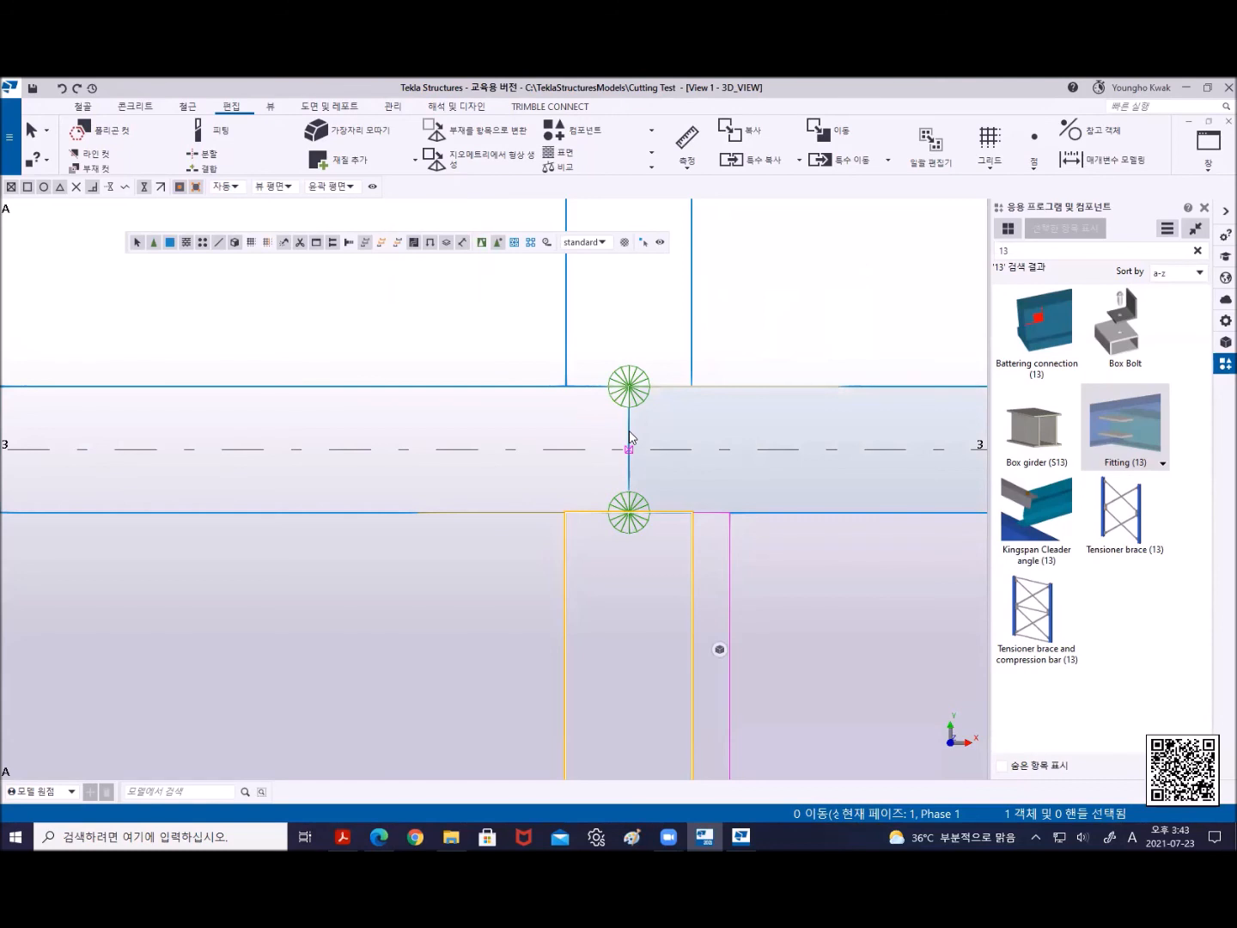
key("Delete")
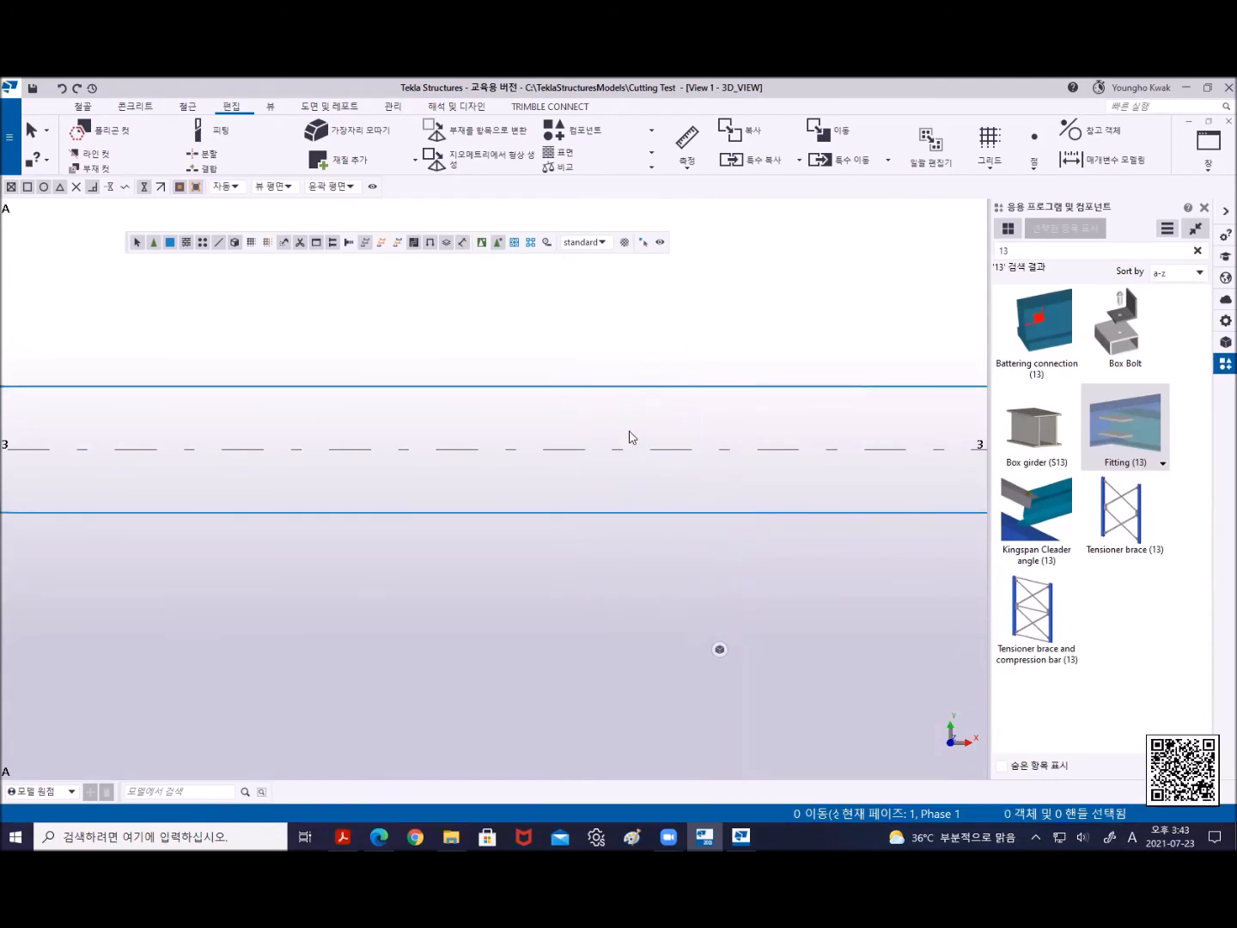
key("ctrl+z")
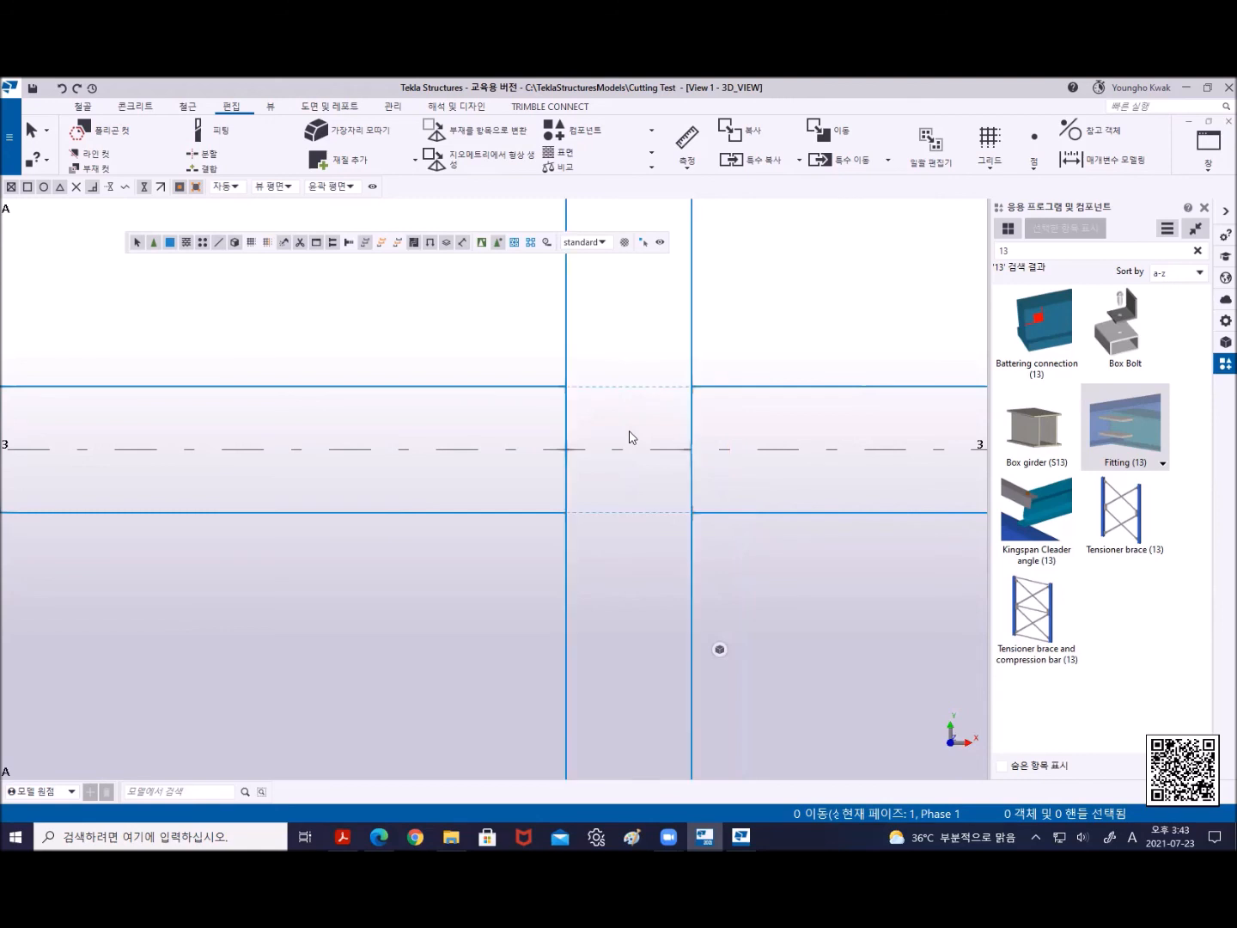
Split the grid line 3 beam about 2127 mm from its grid line A end, and end the Split command
left_click(745, 397)
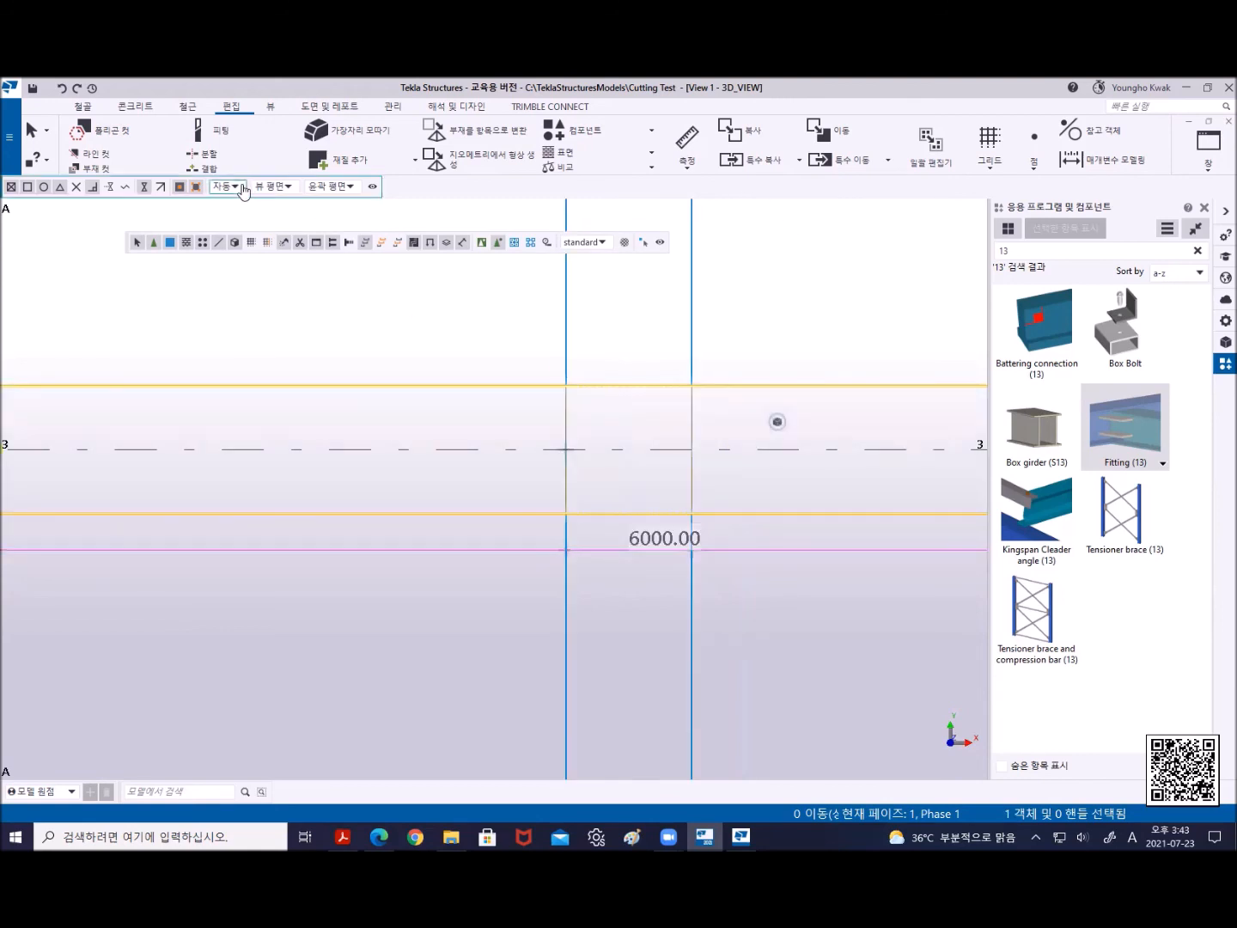
left_click(209, 156)
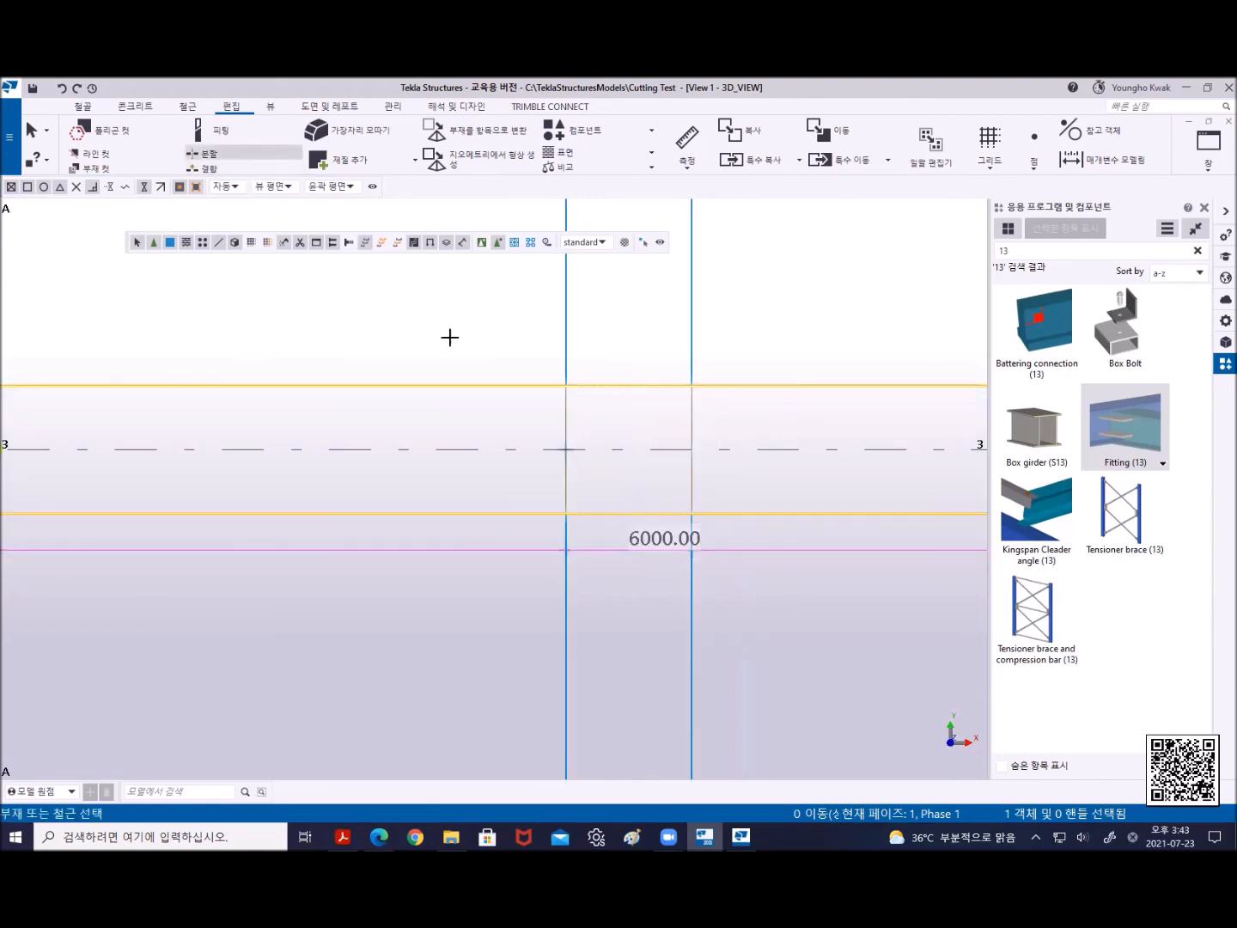
left_click(462, 389)
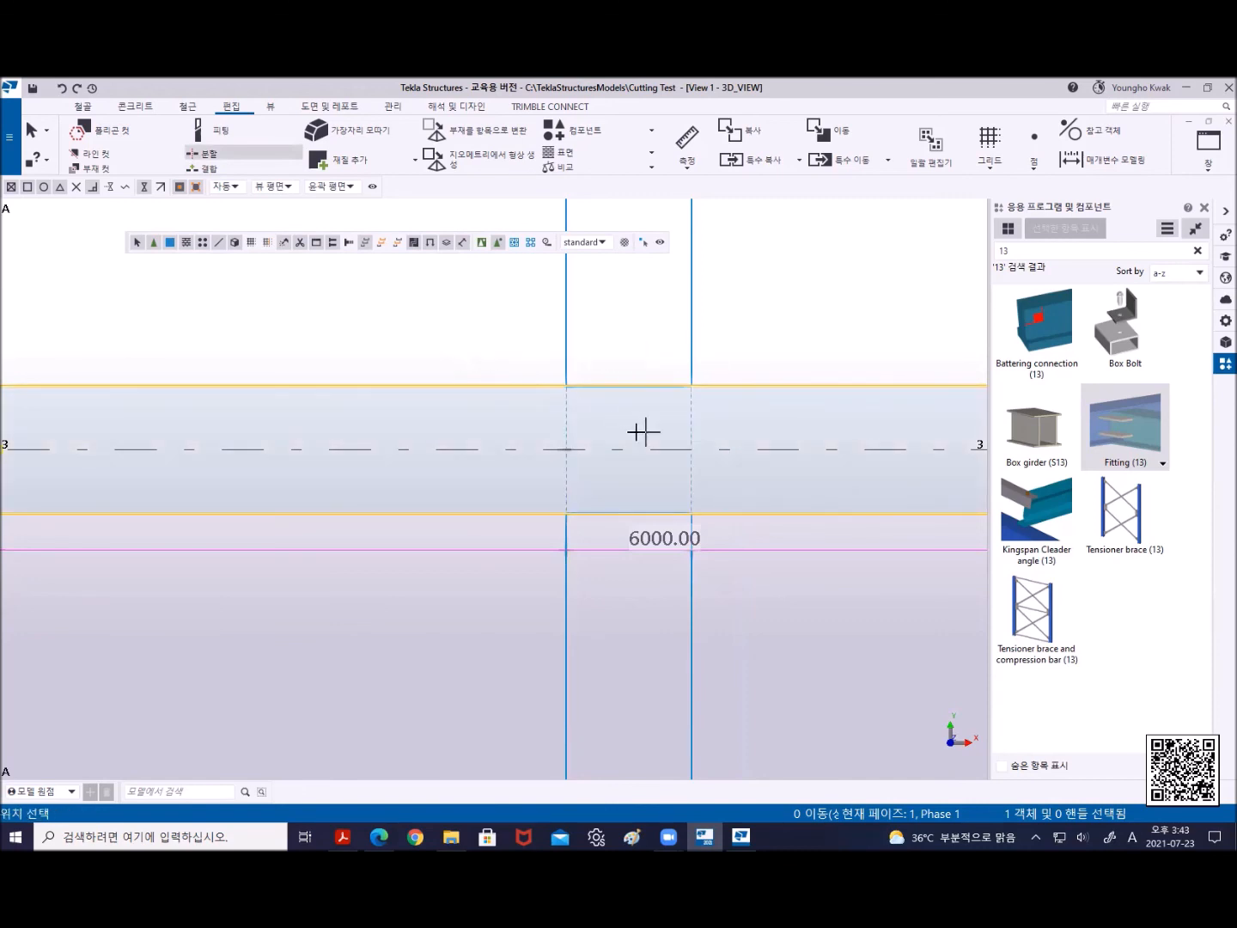
left_click(445, 383)
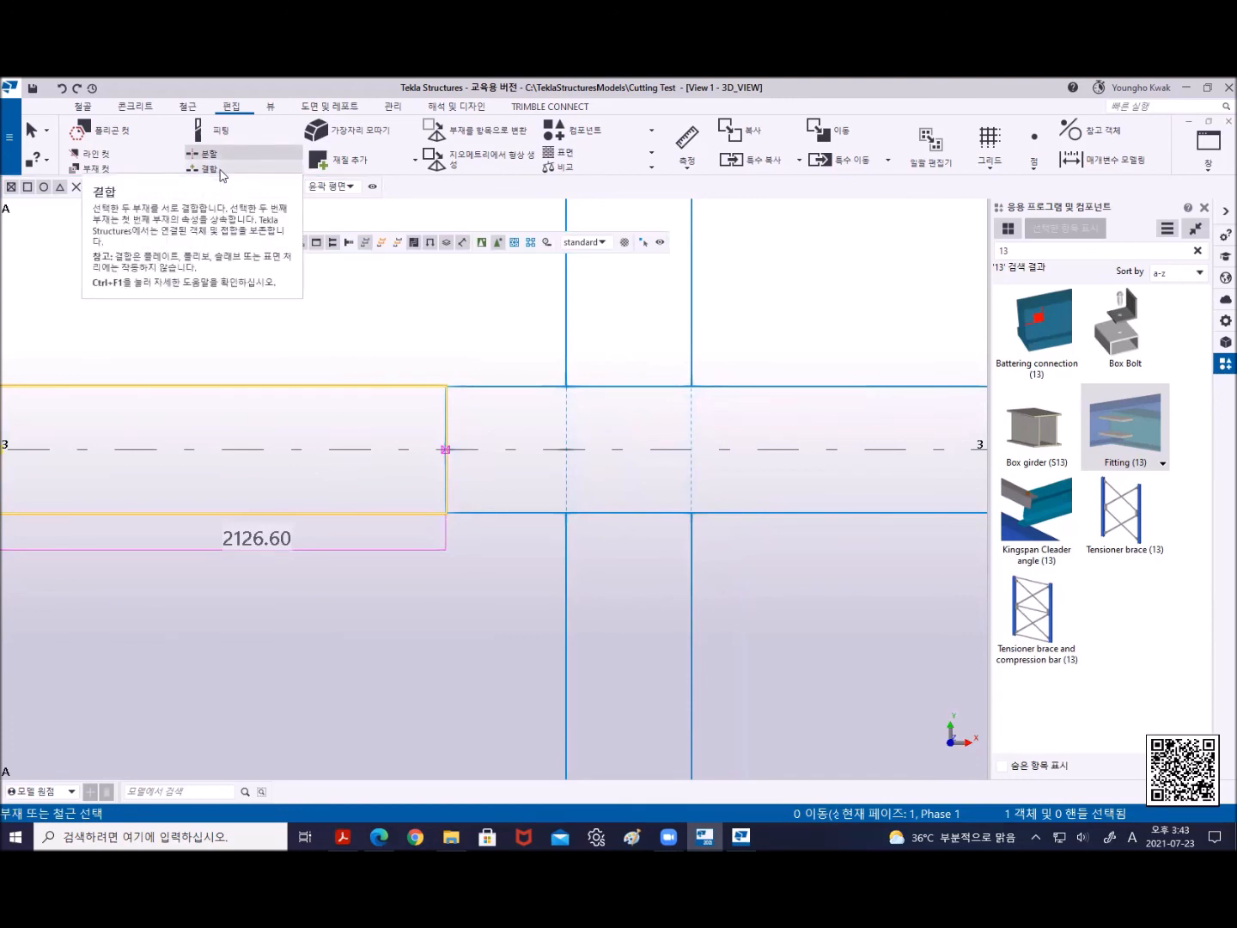
left_click(252, 160)
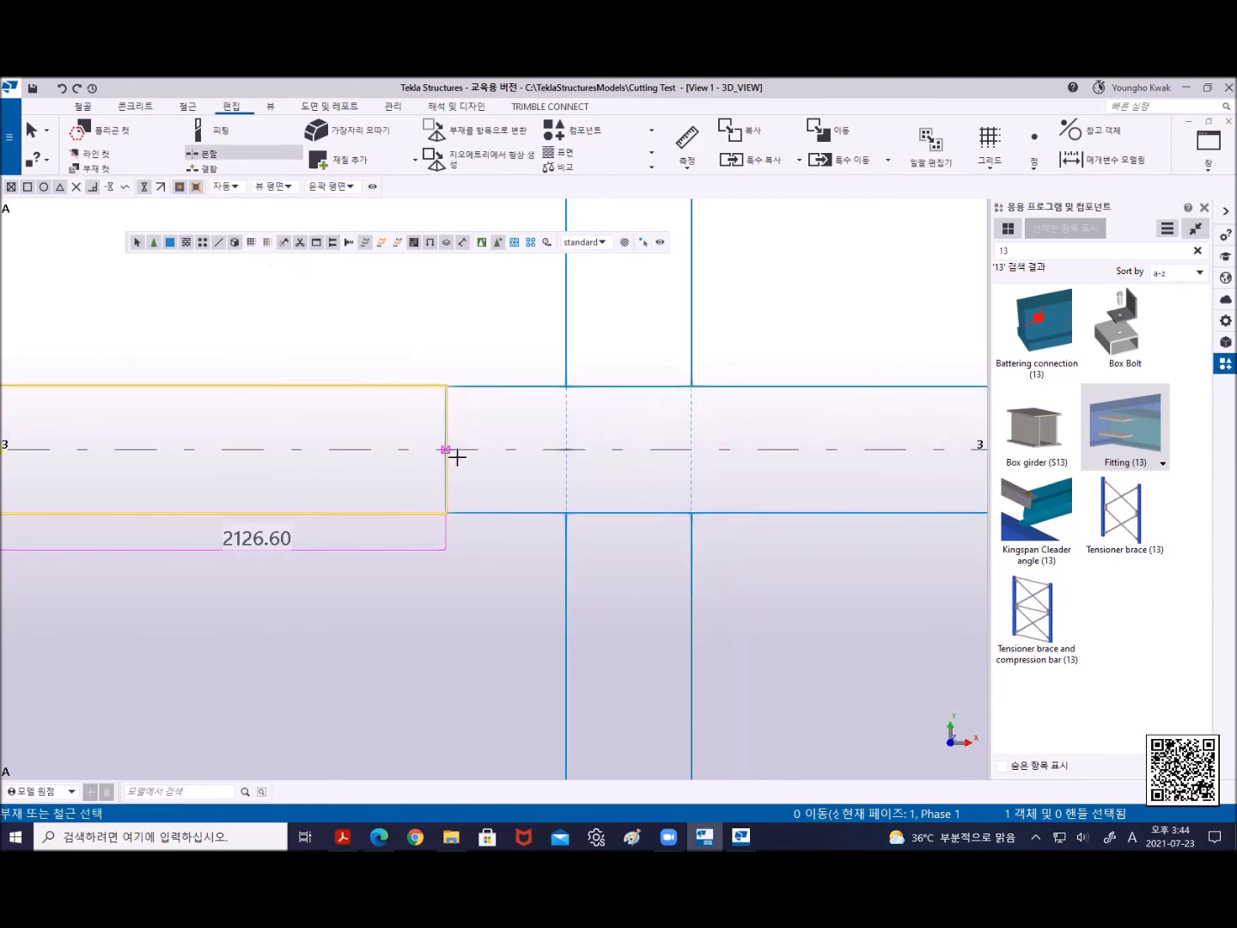
right_click(387, 324)
left_click(402, 334)
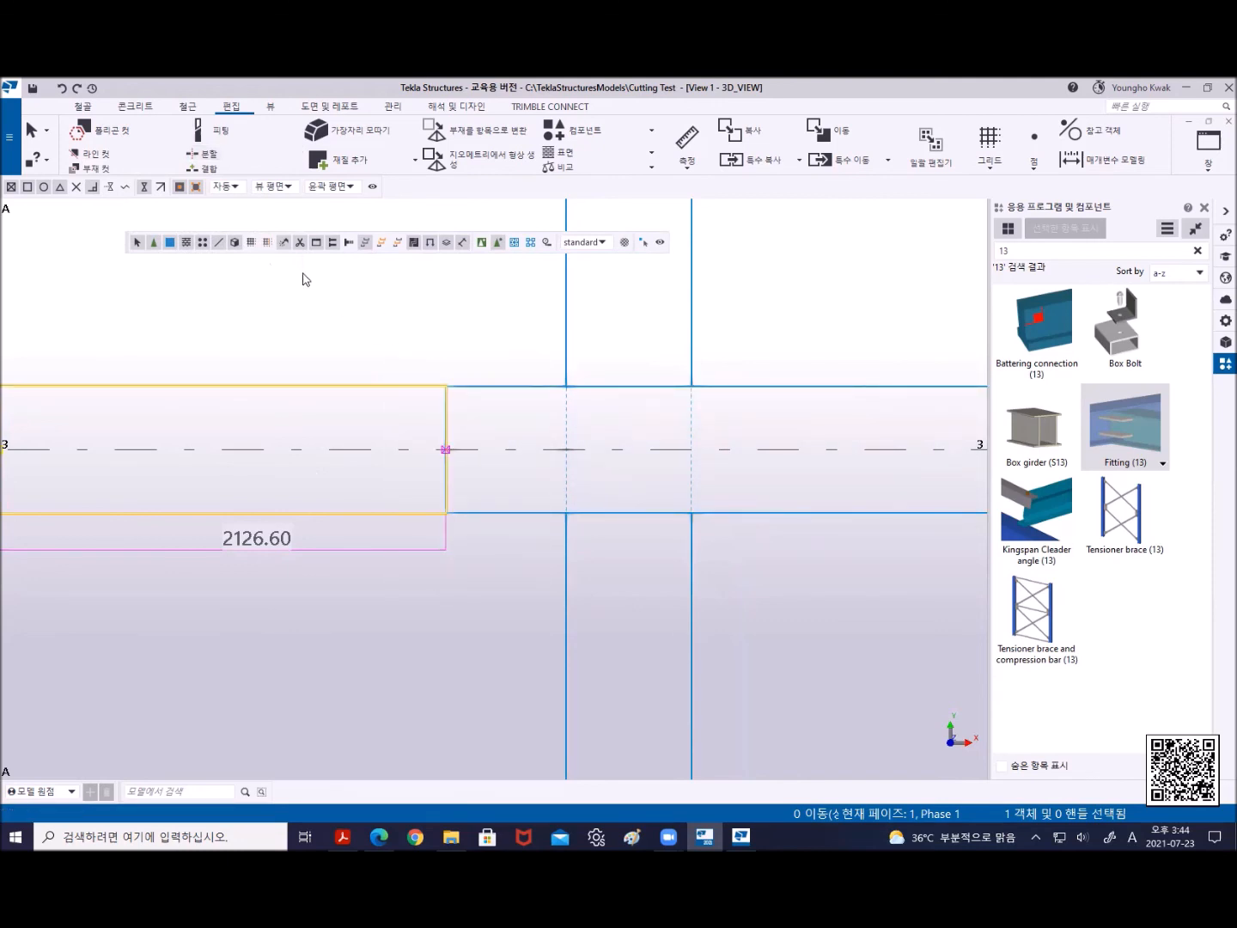
Combine the two pieces of the grid line 3 beam into one, and close the applications and components catalog
left_click(262, 311)
left_click(209, 169)
left_click(328, 387)
left_click(477, 388)
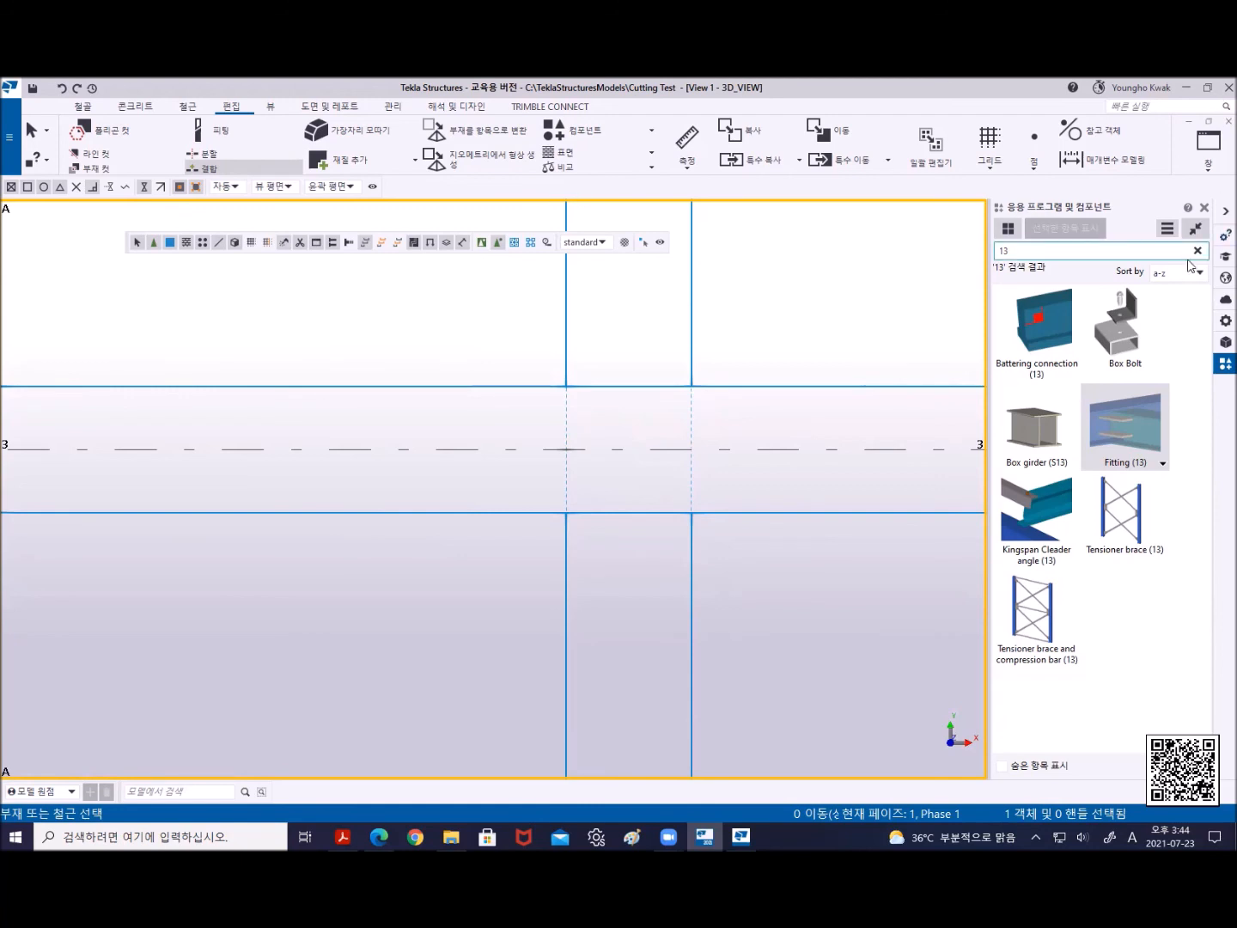
left_click(1204, 207)
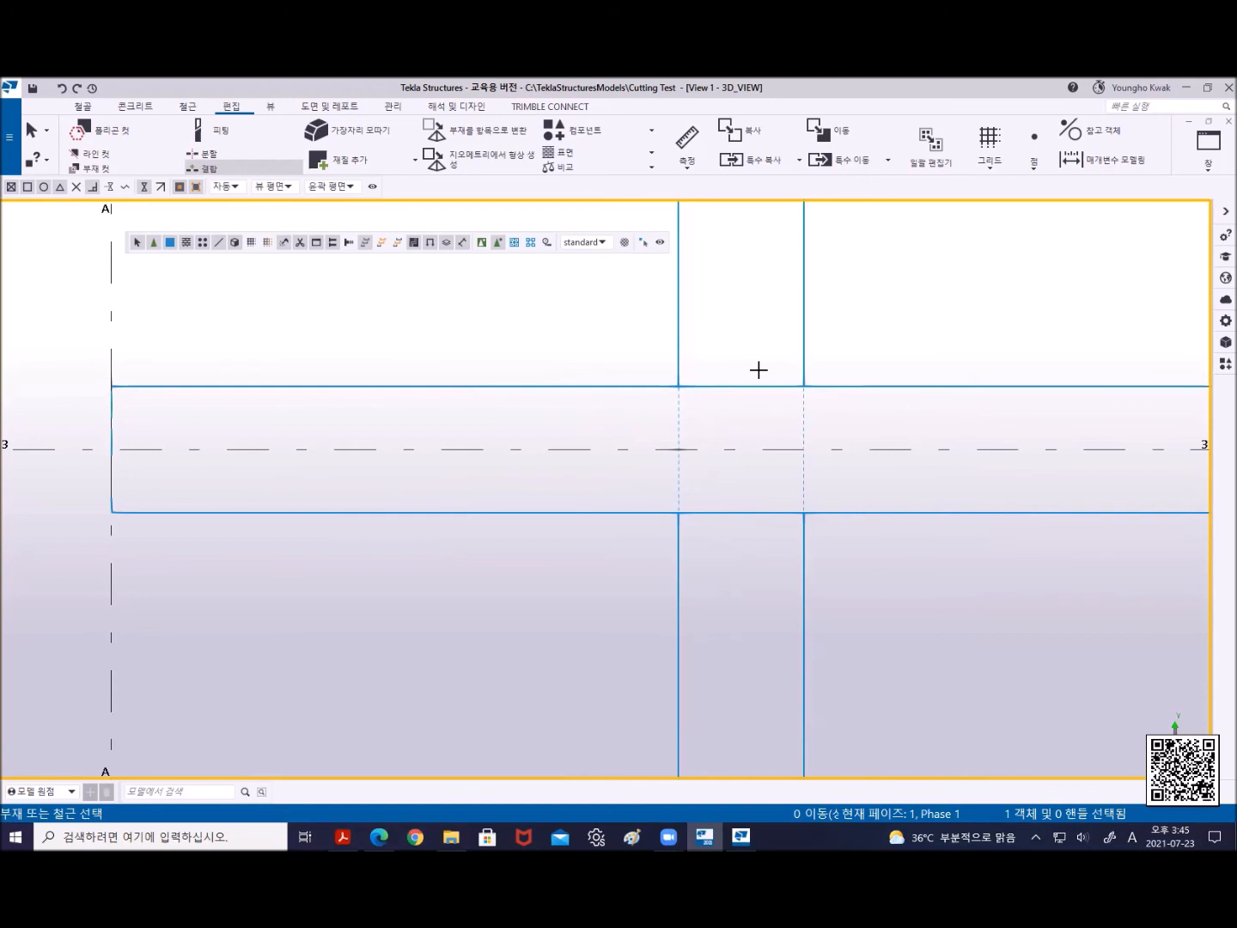
right_click(525, 299)
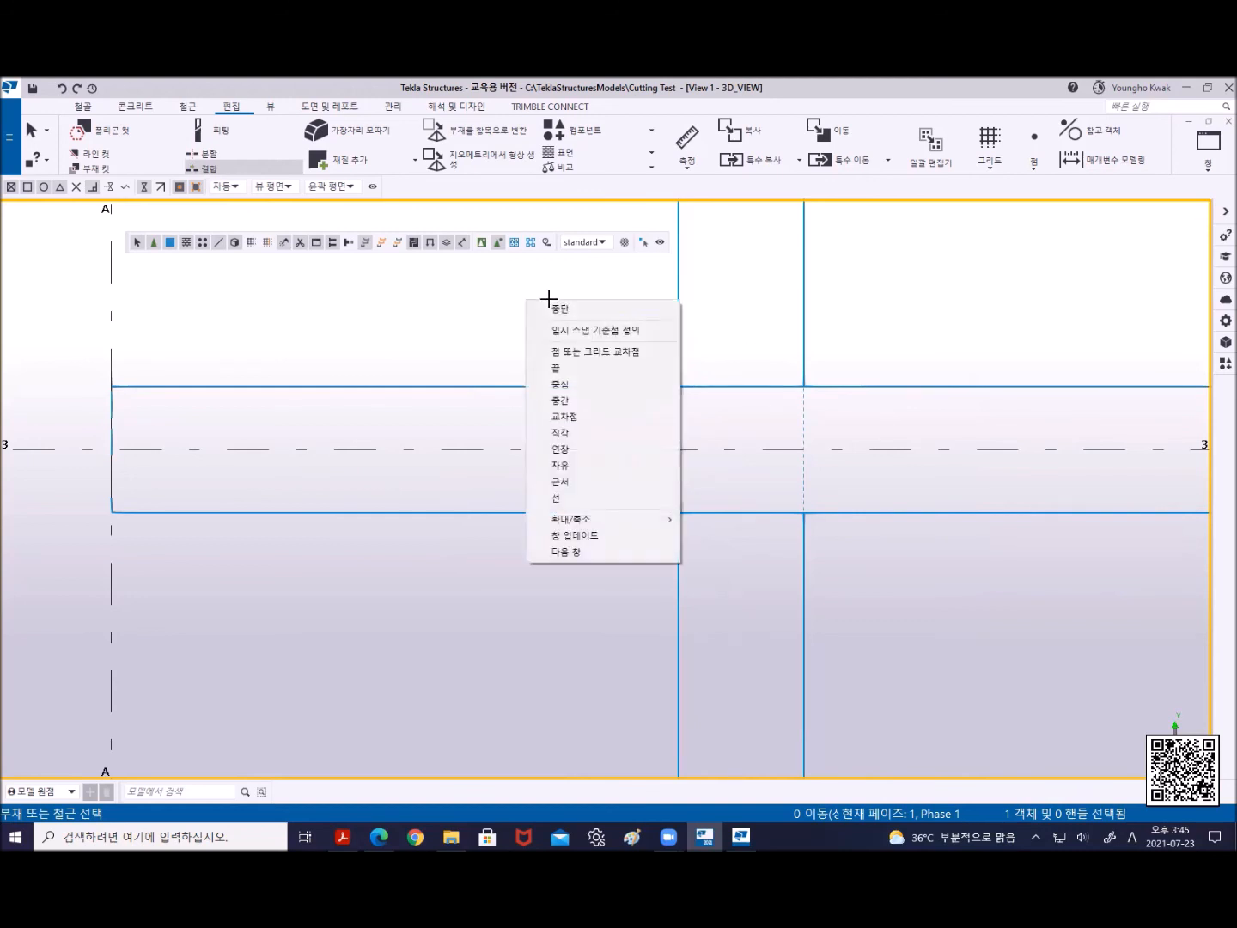
left_click(556, 311)
Open the SimpleStructures model without saving the changes to the Cutting Test model
scroll(584, 361, "down", 10)
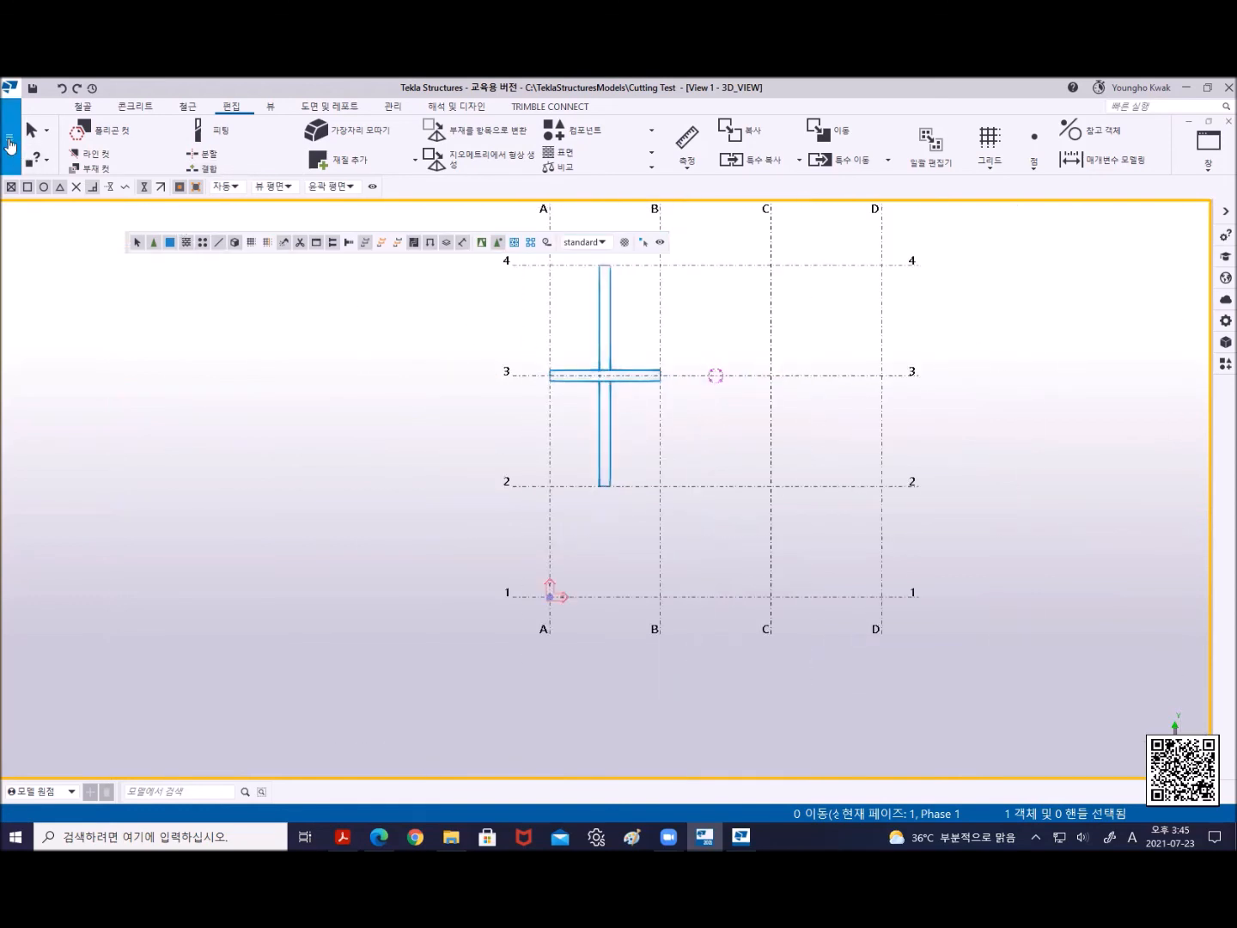
left_click(9, 86)
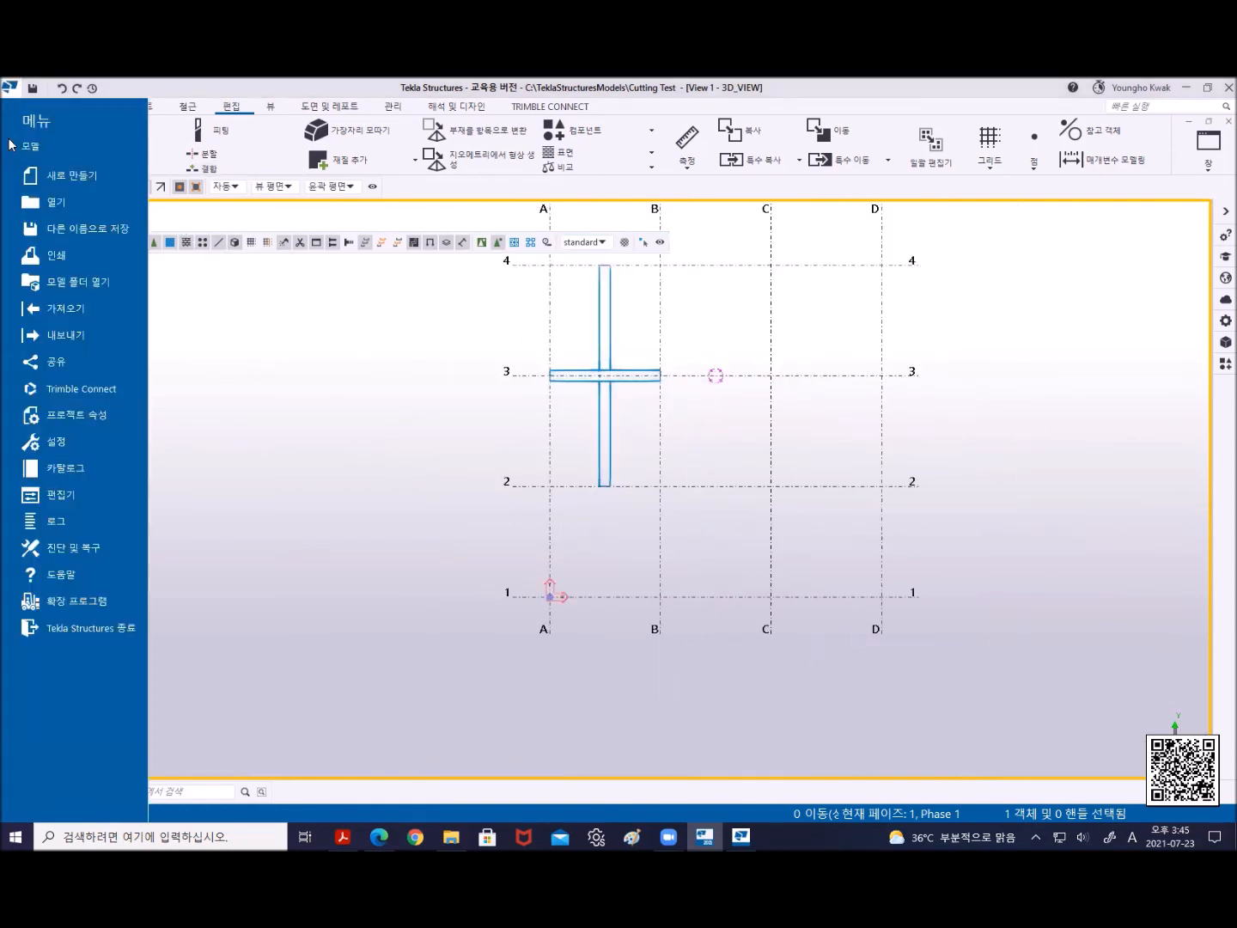
left_click(38, 202)
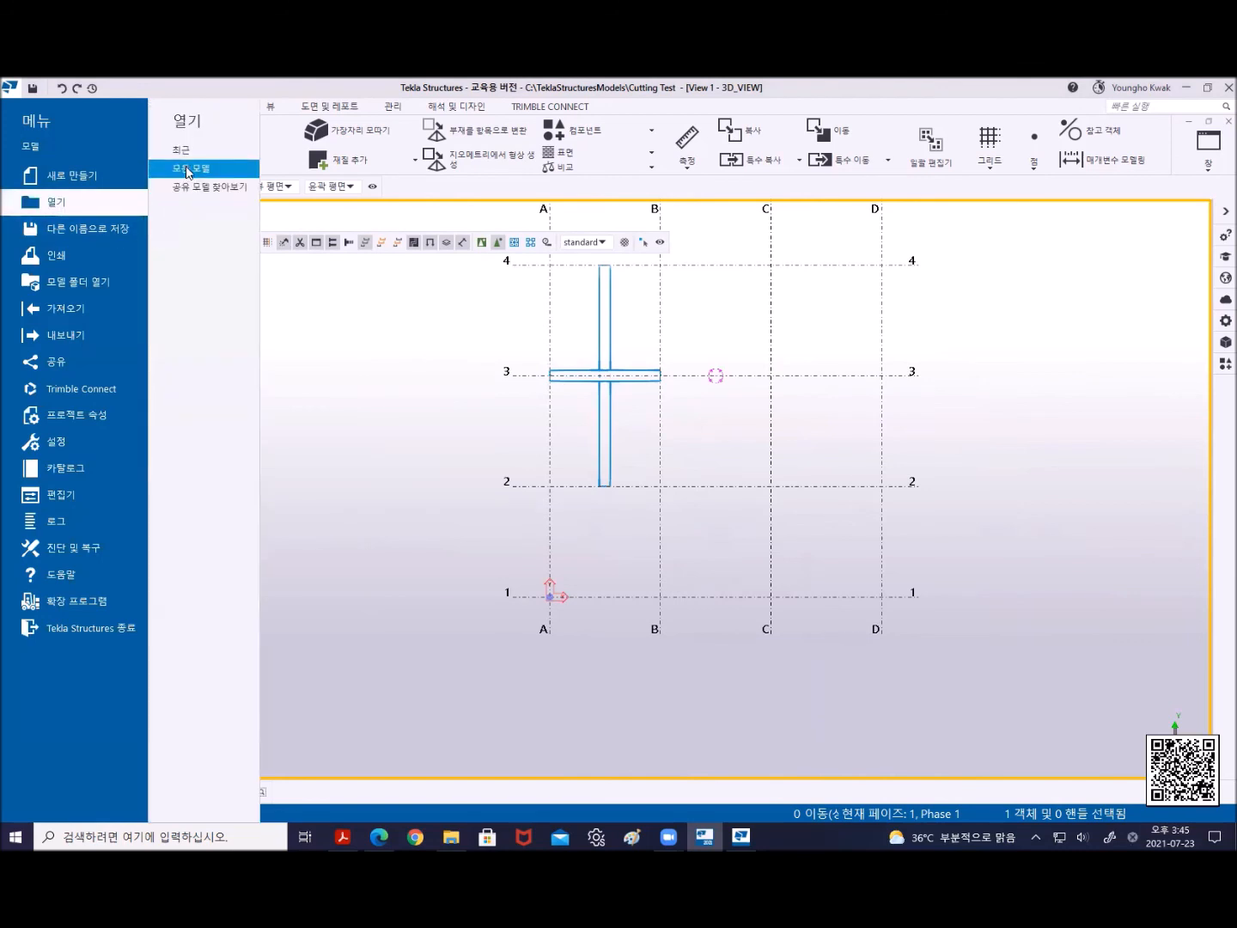
left_click(188, 170)
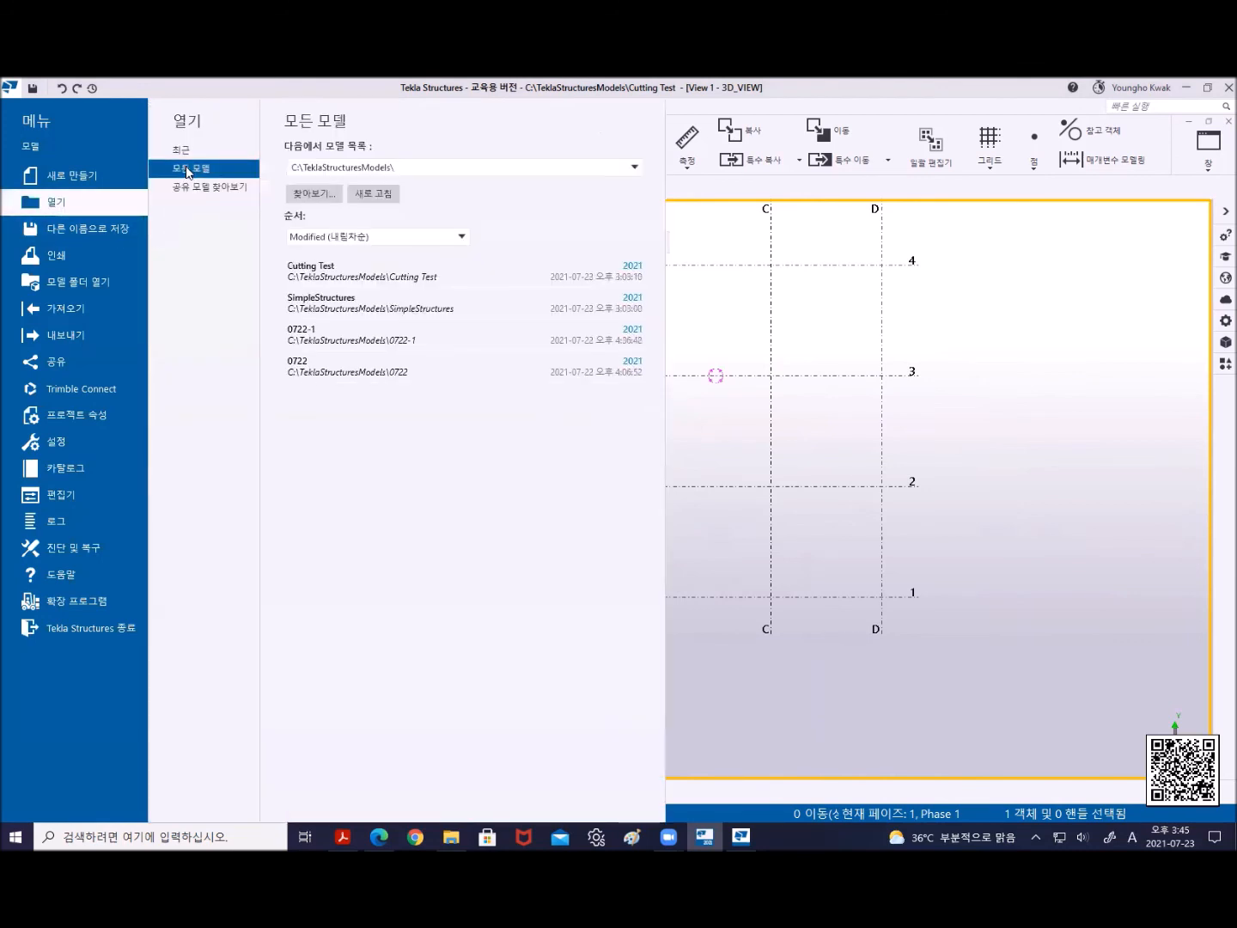
left_click(311, 271)
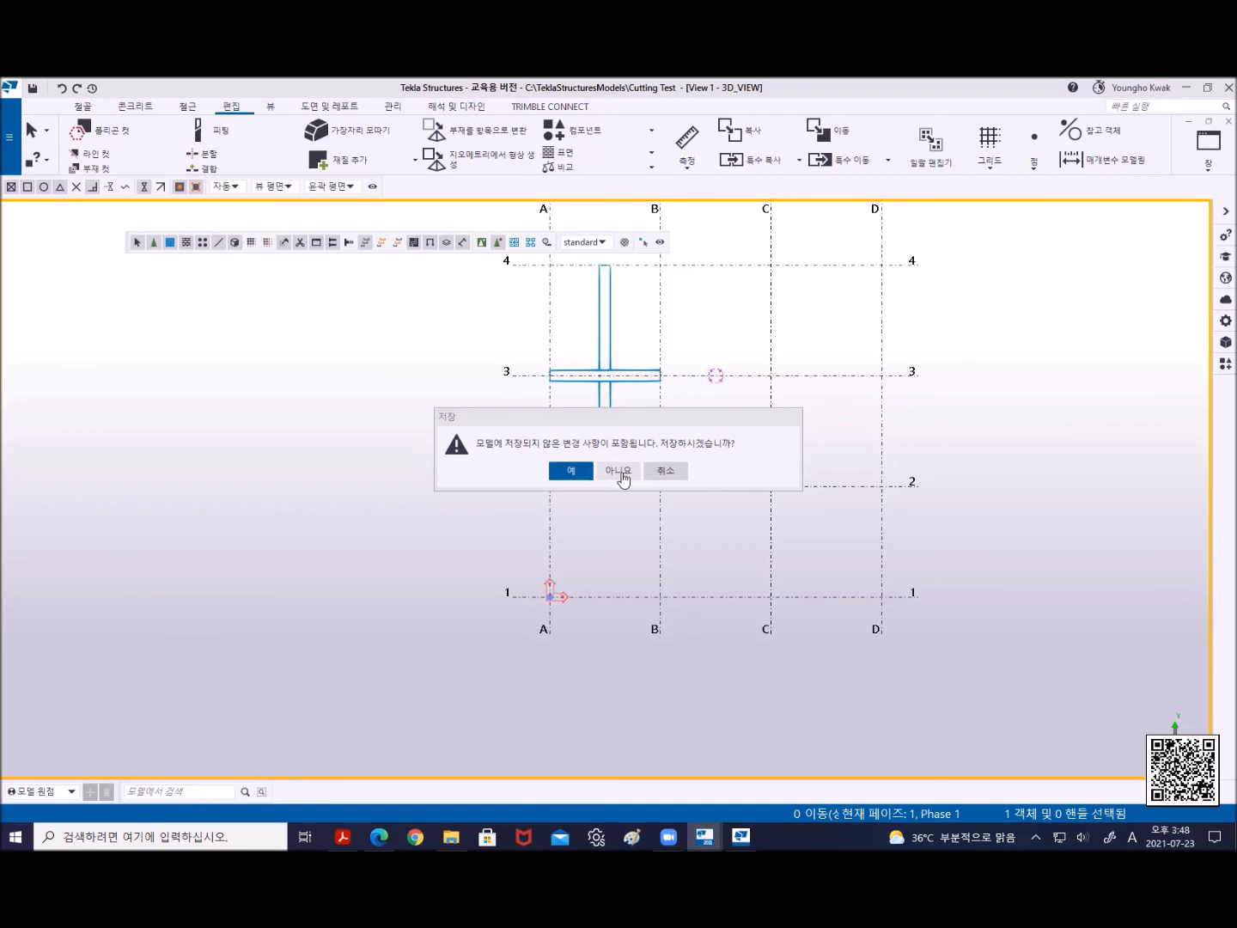
left_click(619, 473)
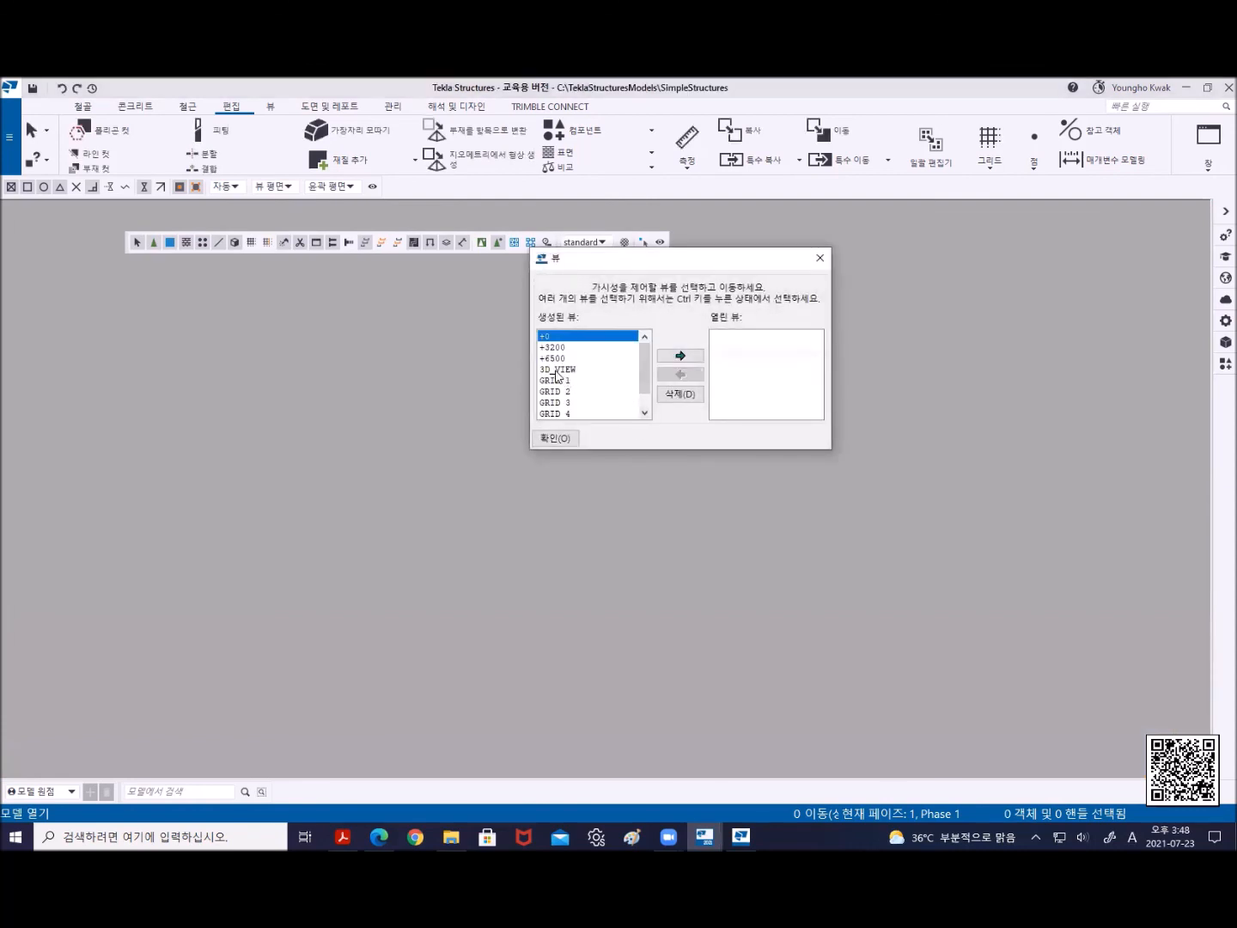
Show the saved view 3D_VIEW and maximize its window
double_click(566, 370)
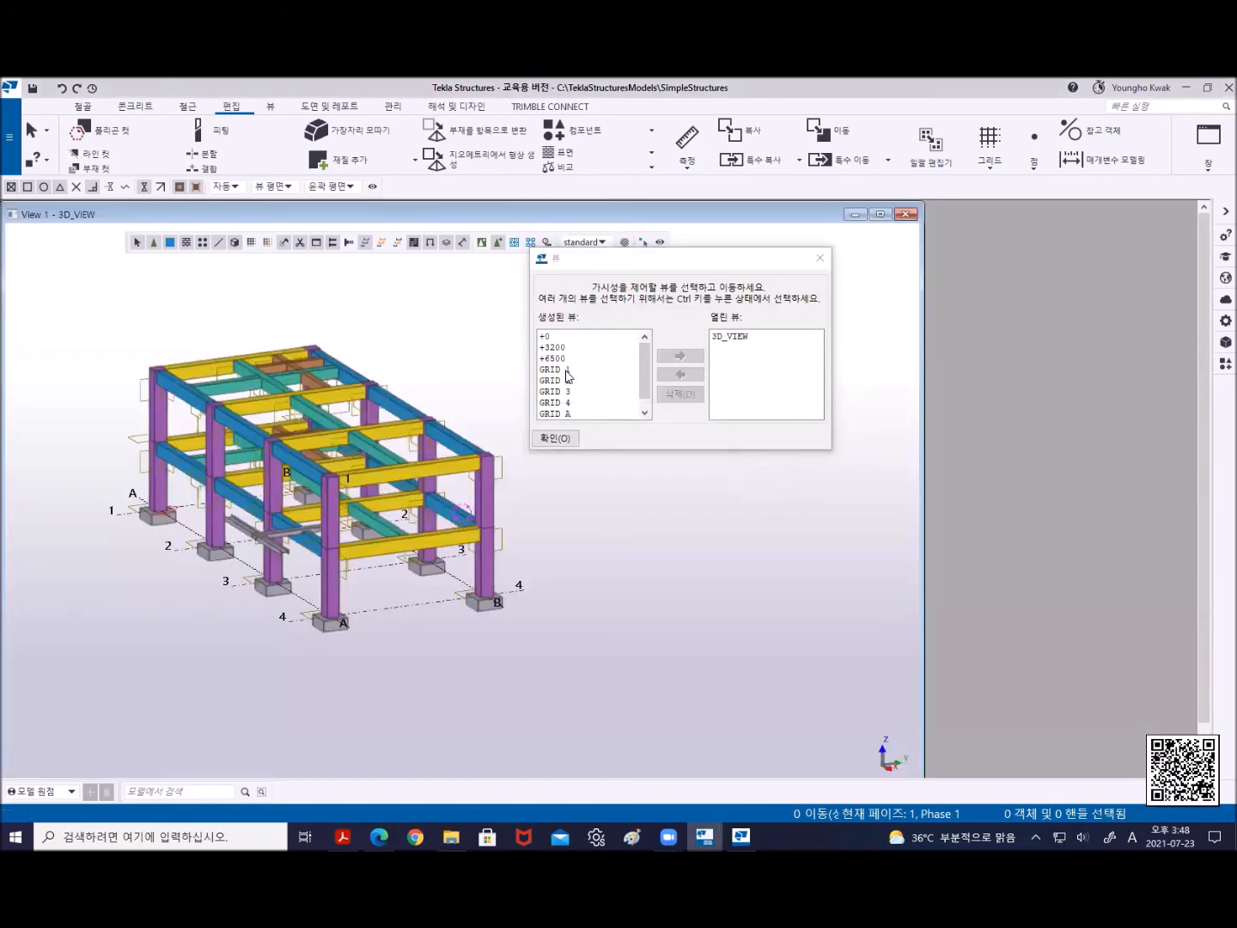
left_click(819, 261)
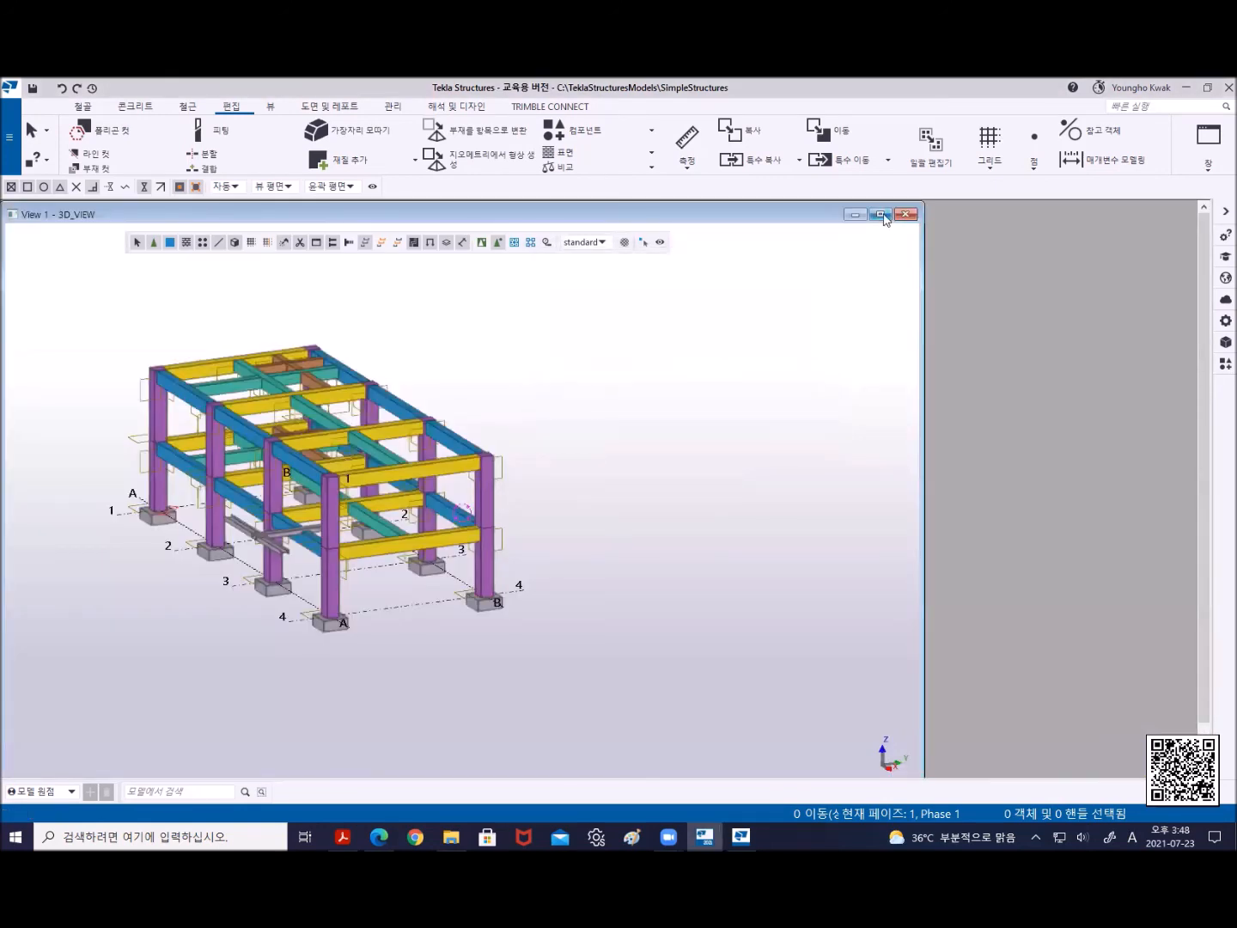
left_click(881, 215)
Delete the two crossing grey steel members beside the columns on grid line A
middle_click_drag(541, 511, 677, 511)
scroll(632, 512, "up", 3)
scroll(594, 531, "up", 1)
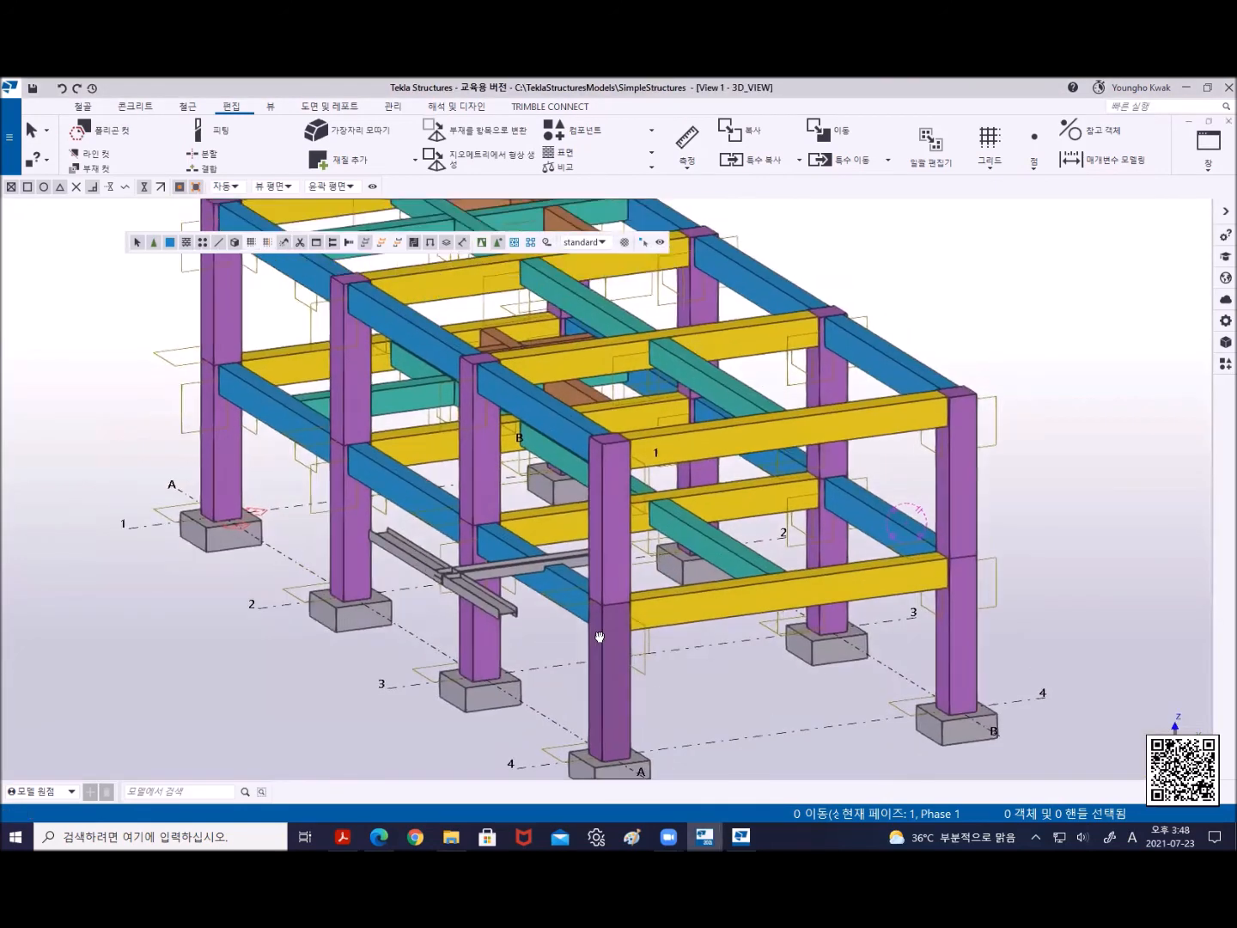
scroll(459, 587, "up", 3)
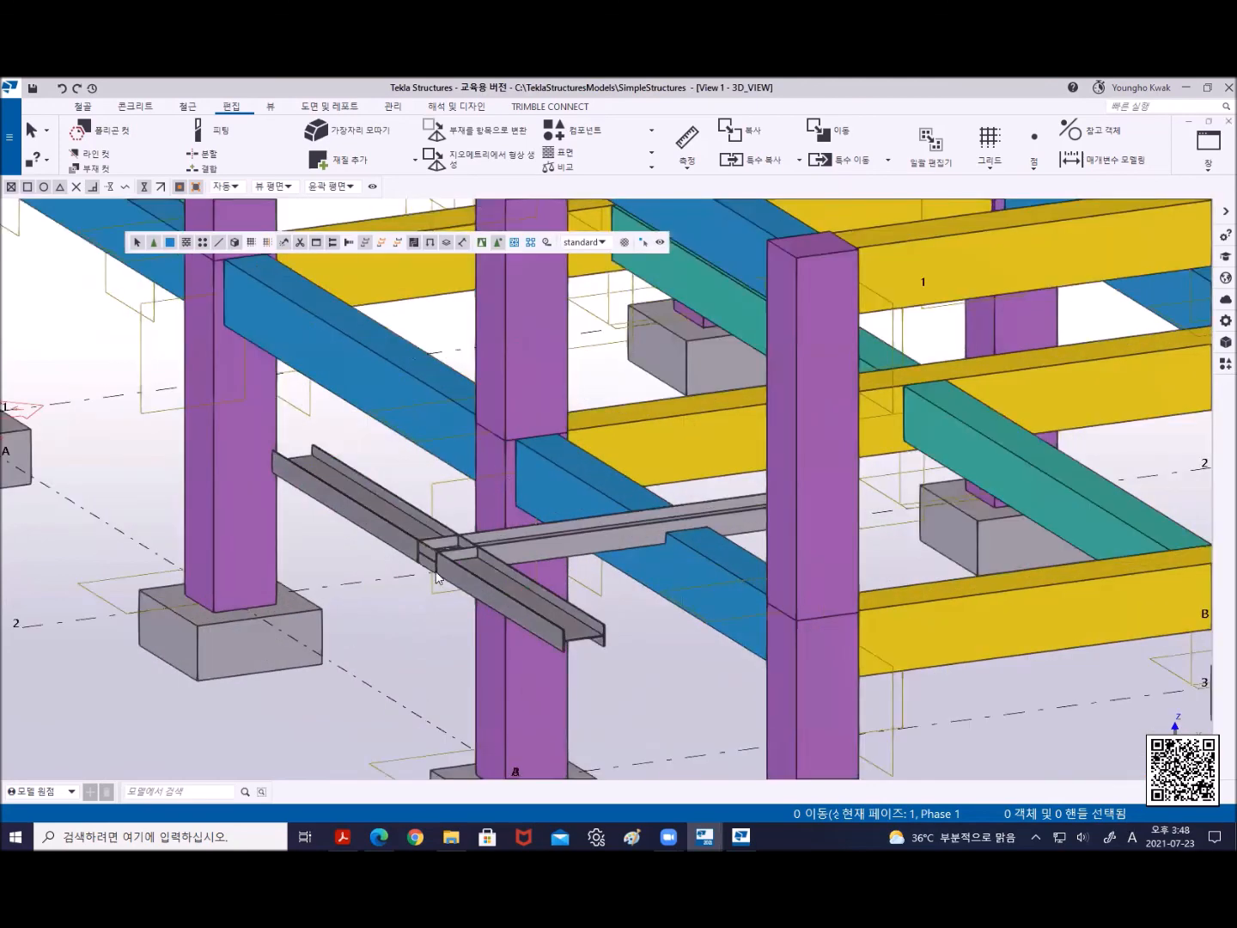
left_click(380, 524)
key("Delete")
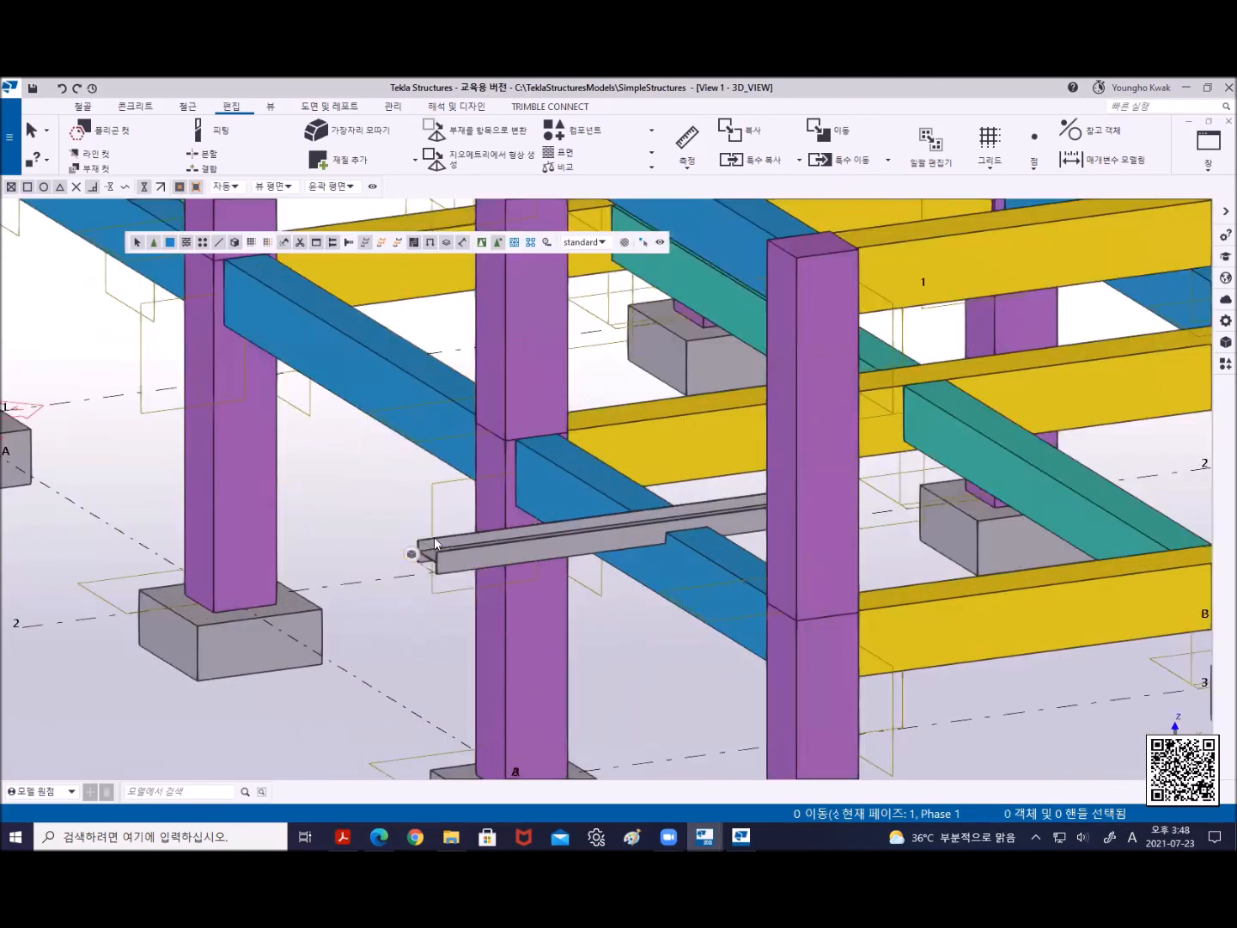
left_click(444, 563)
key("Delete")
Examine where the two brown secondary beams on the upper floor overlap, selecting each beam in turn
scroll(446, 567, "down", 5)
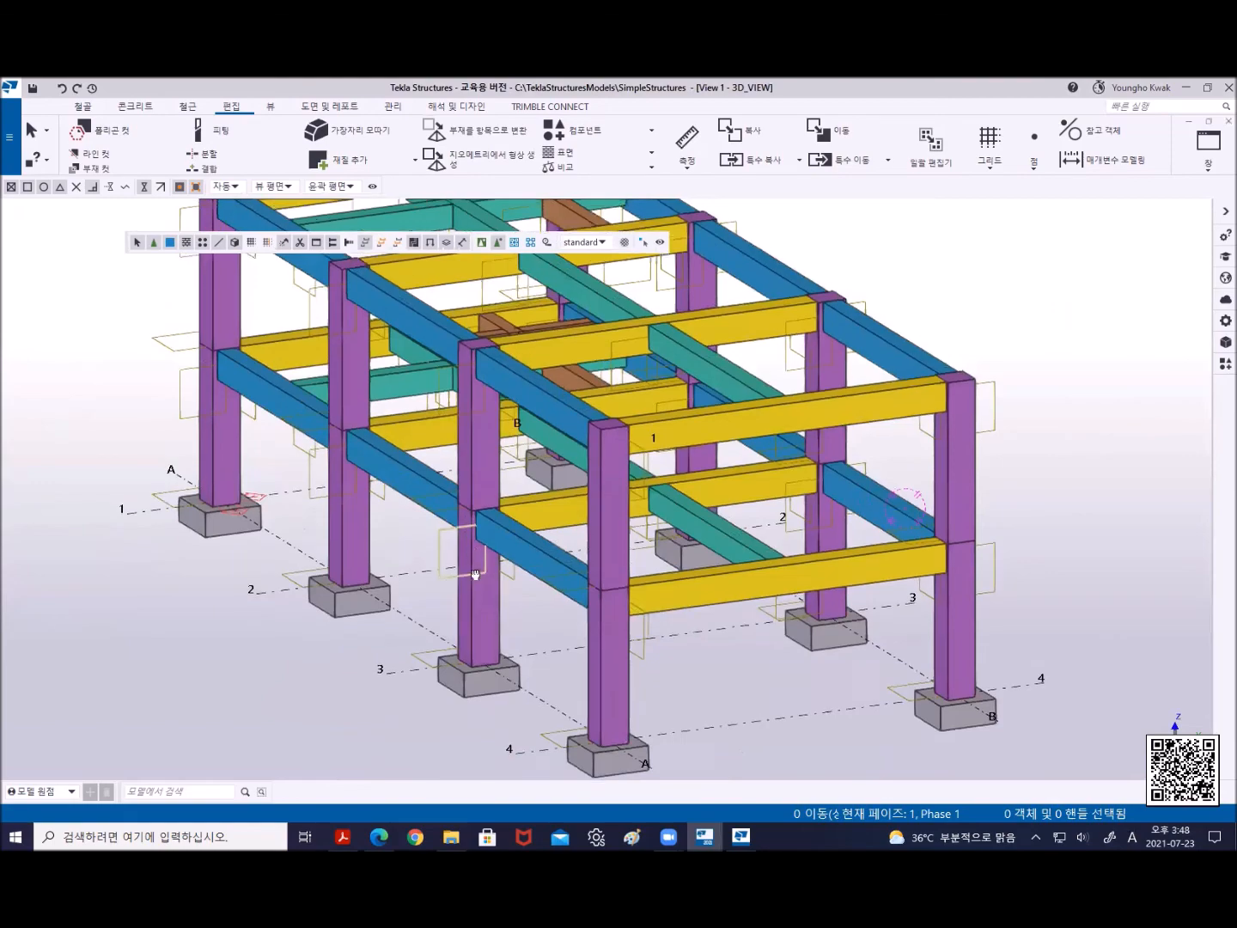
scroll(487, 471, "up", 2)
scroll(538, 361, "up", 3)
scroll(538, 360, "up", 3)
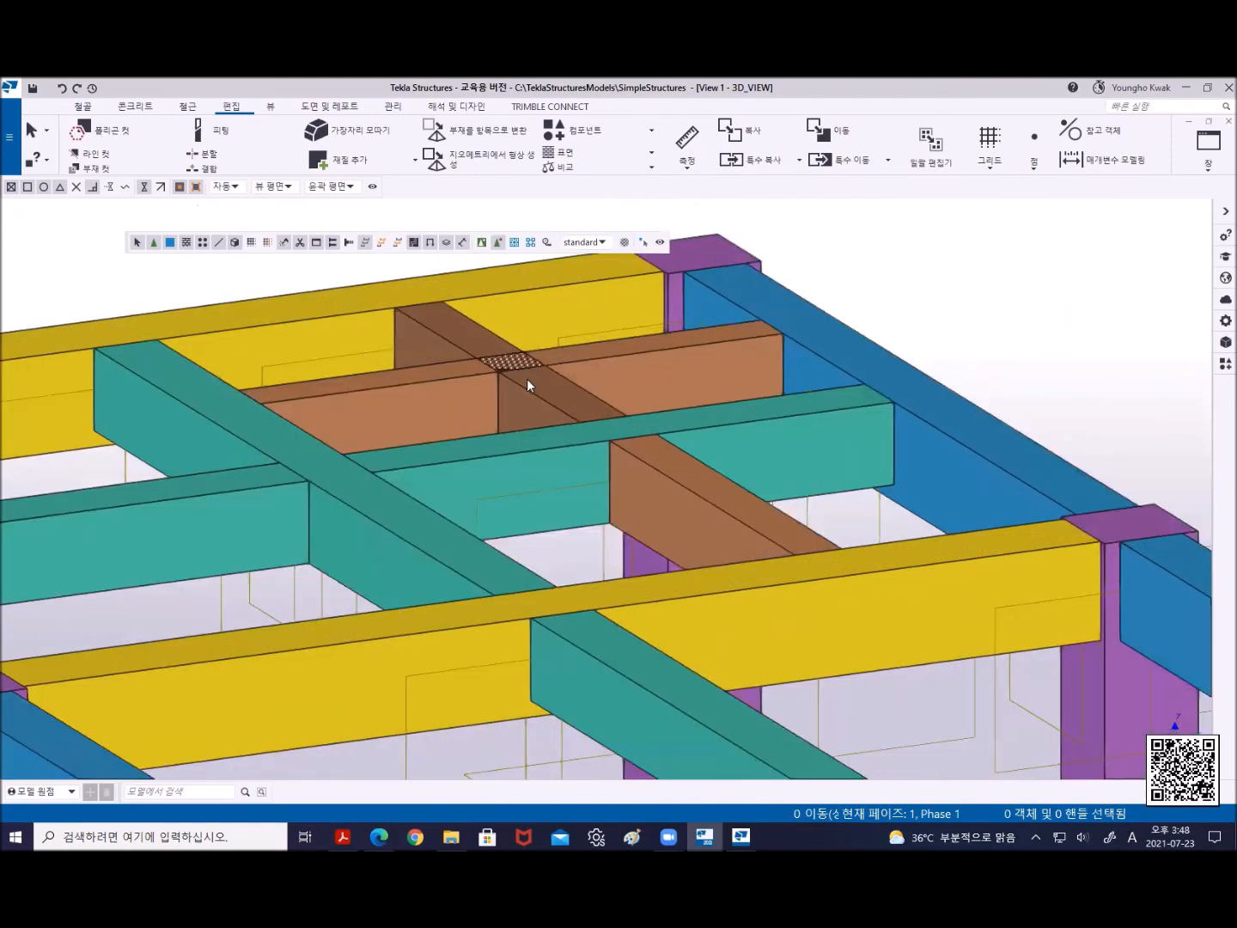
mouse_move(472, 388)
middle_mouse_down("ctrl")
mouse_move(517, 475)
mouse_move(746, 508)
mouse_move(502, 457)
middle_mouse_up("ctrl")
left_click(500, 451)
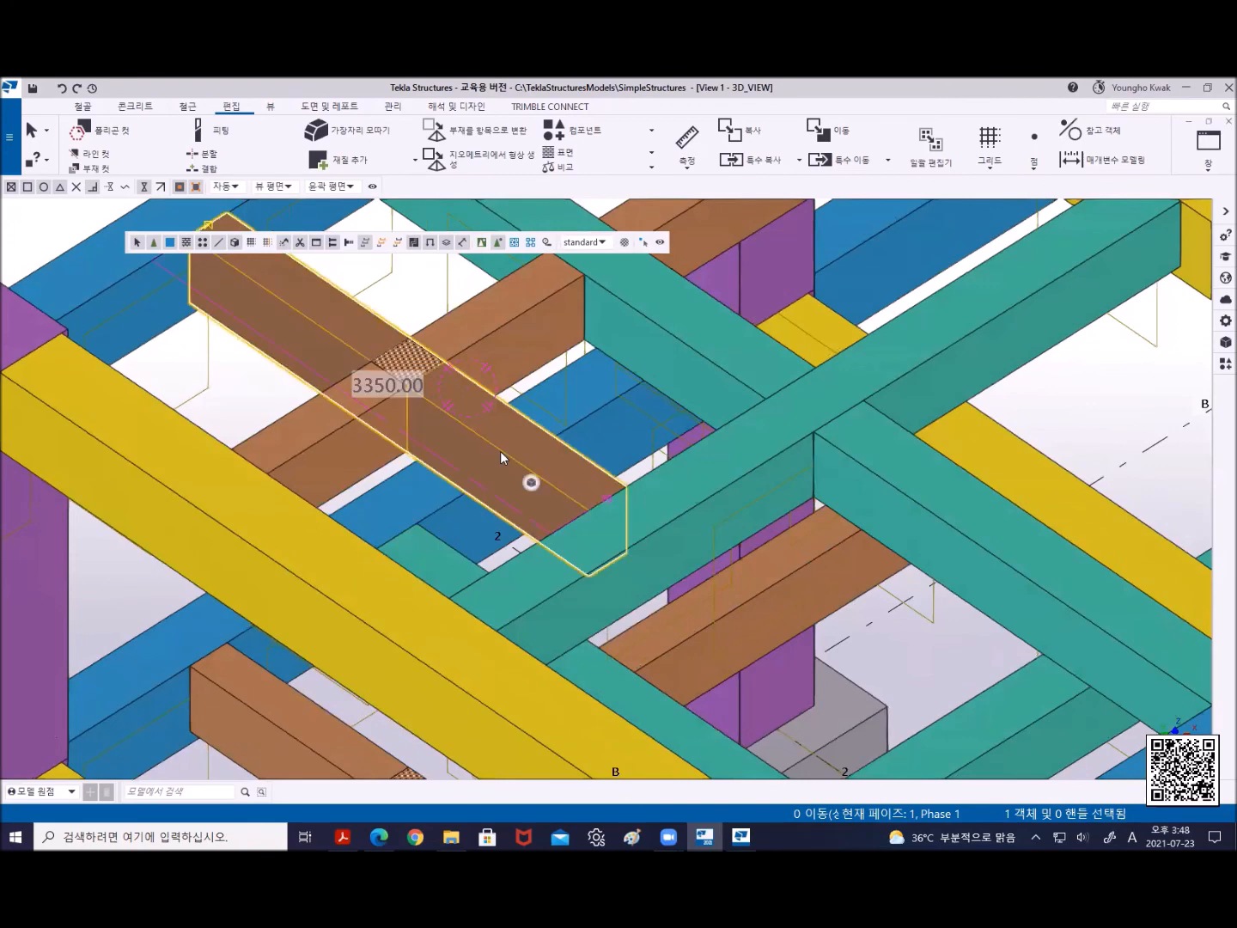
left_click(313, 439)
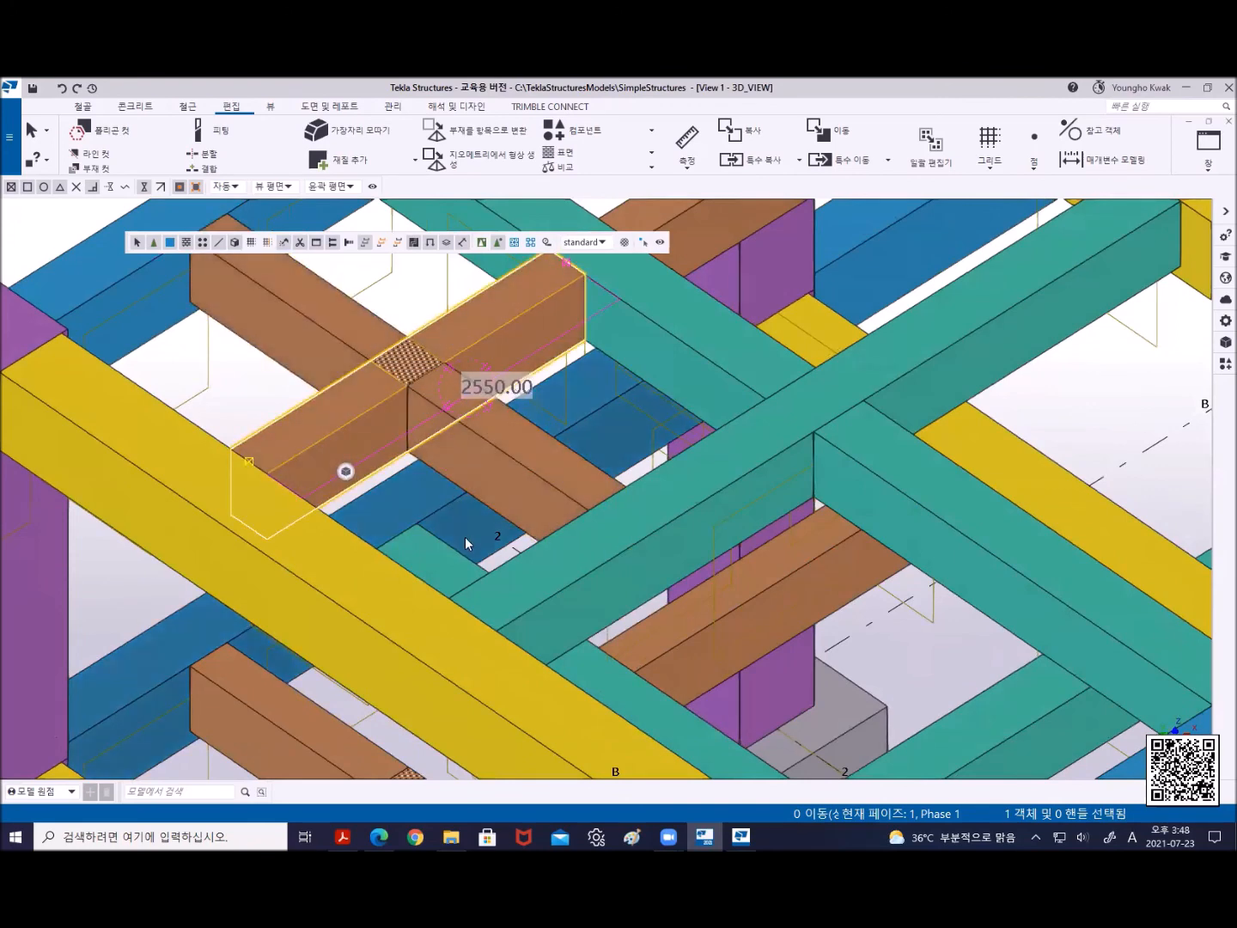
scroll(464, 538, "down", 5)
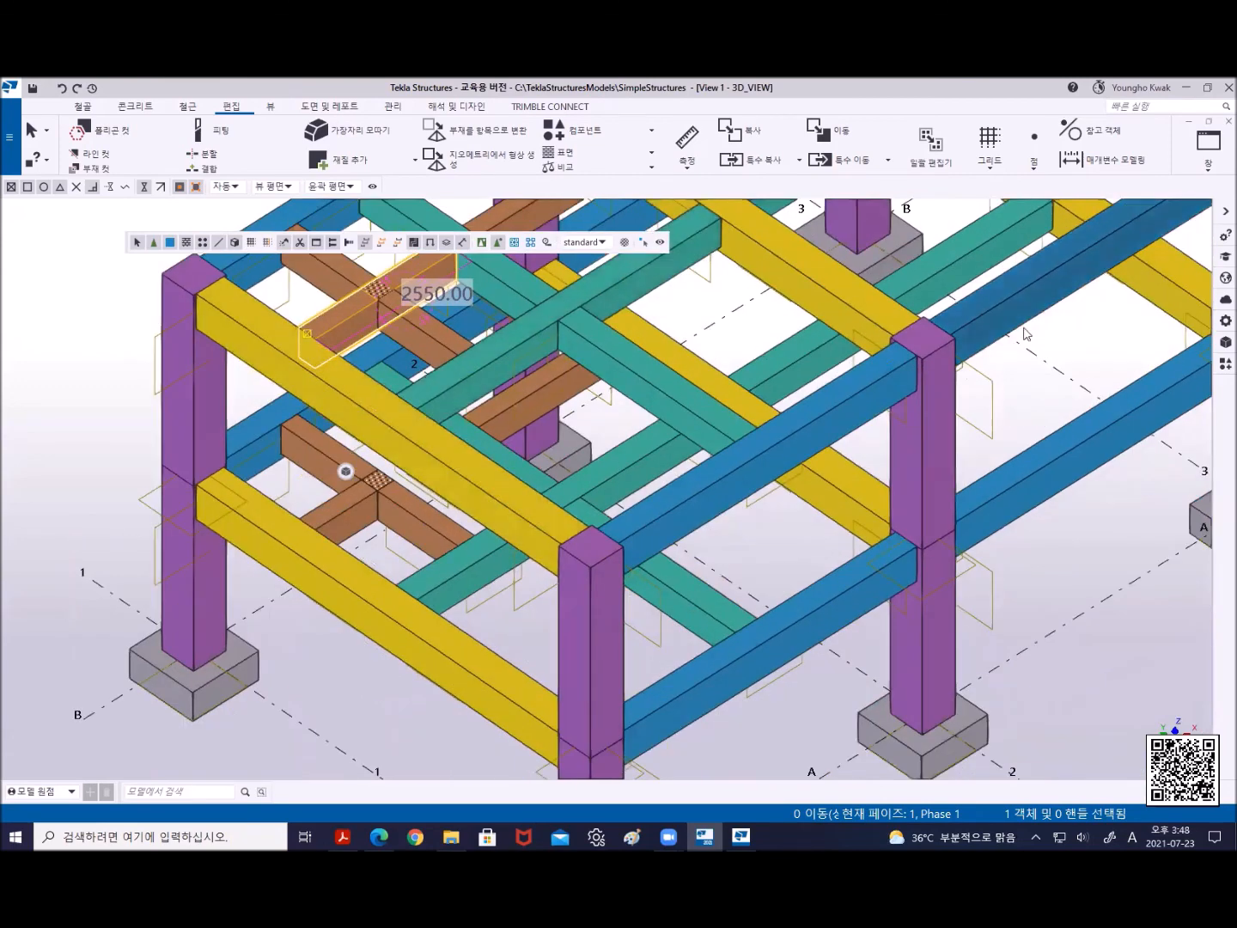
Open the saved view +3200 and switch it from 3D to plan display
left_click(1208, 147)
left_click(1158, 248)
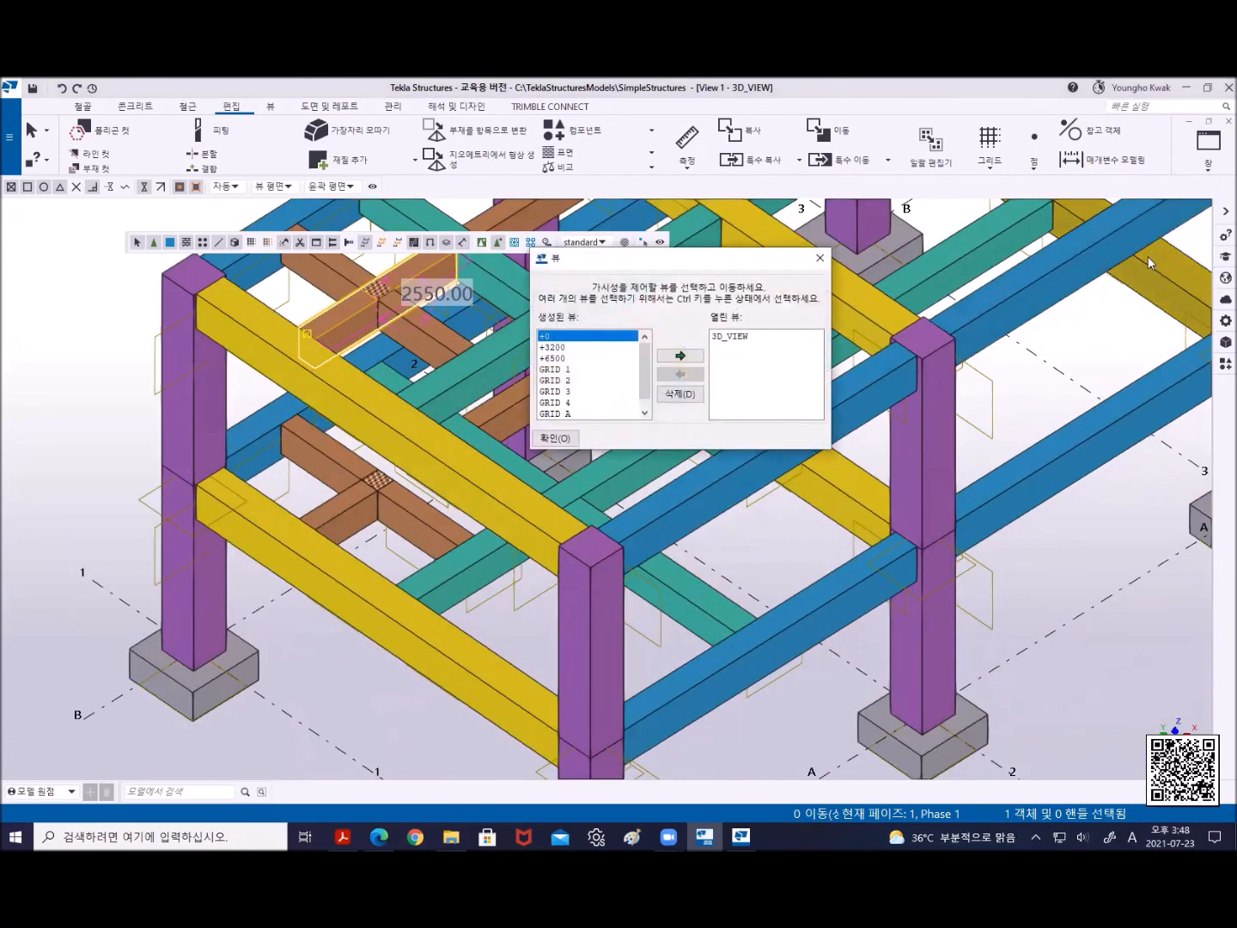
double_click(552, 347)
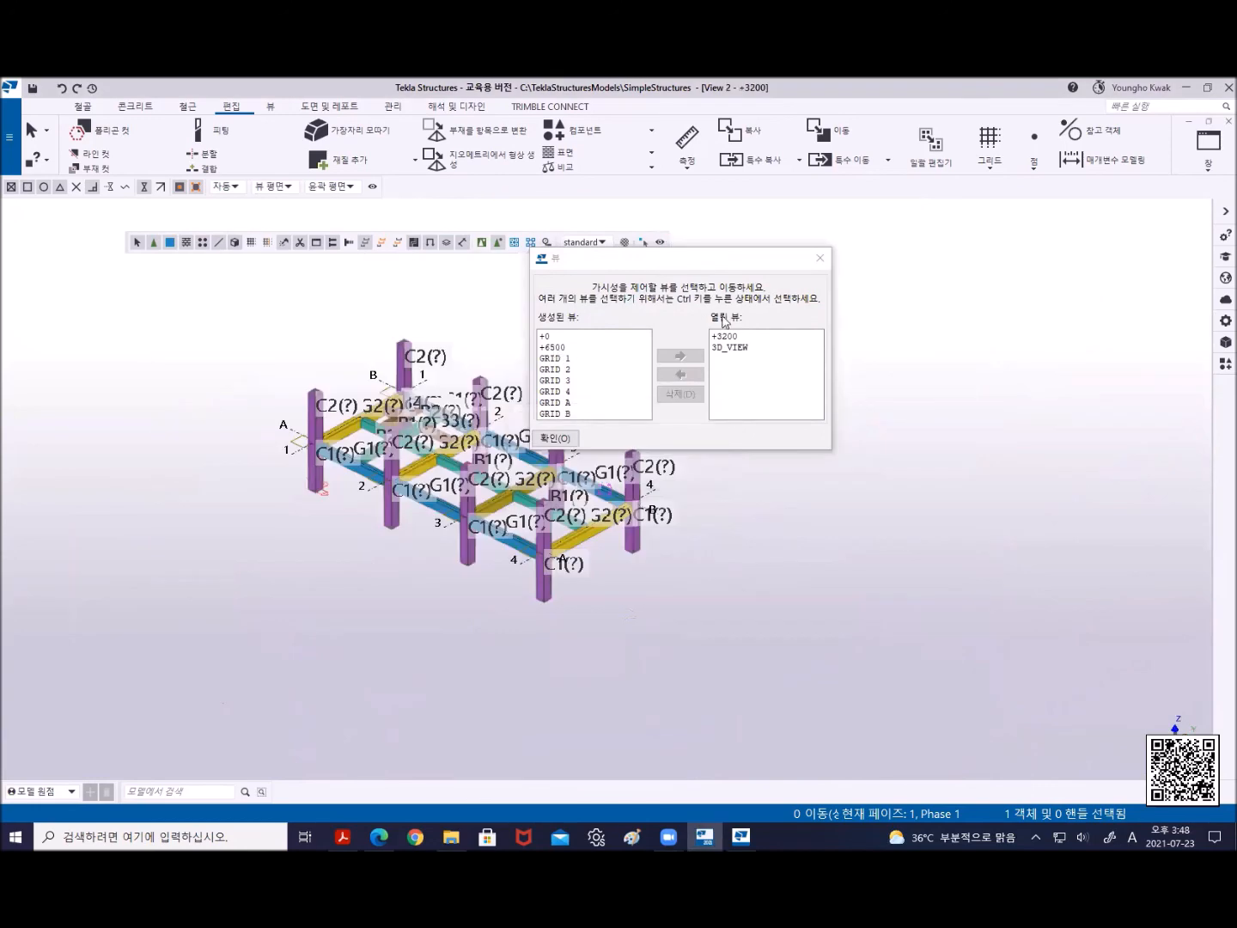
left_click(820, 258)
key("ctrl+p")
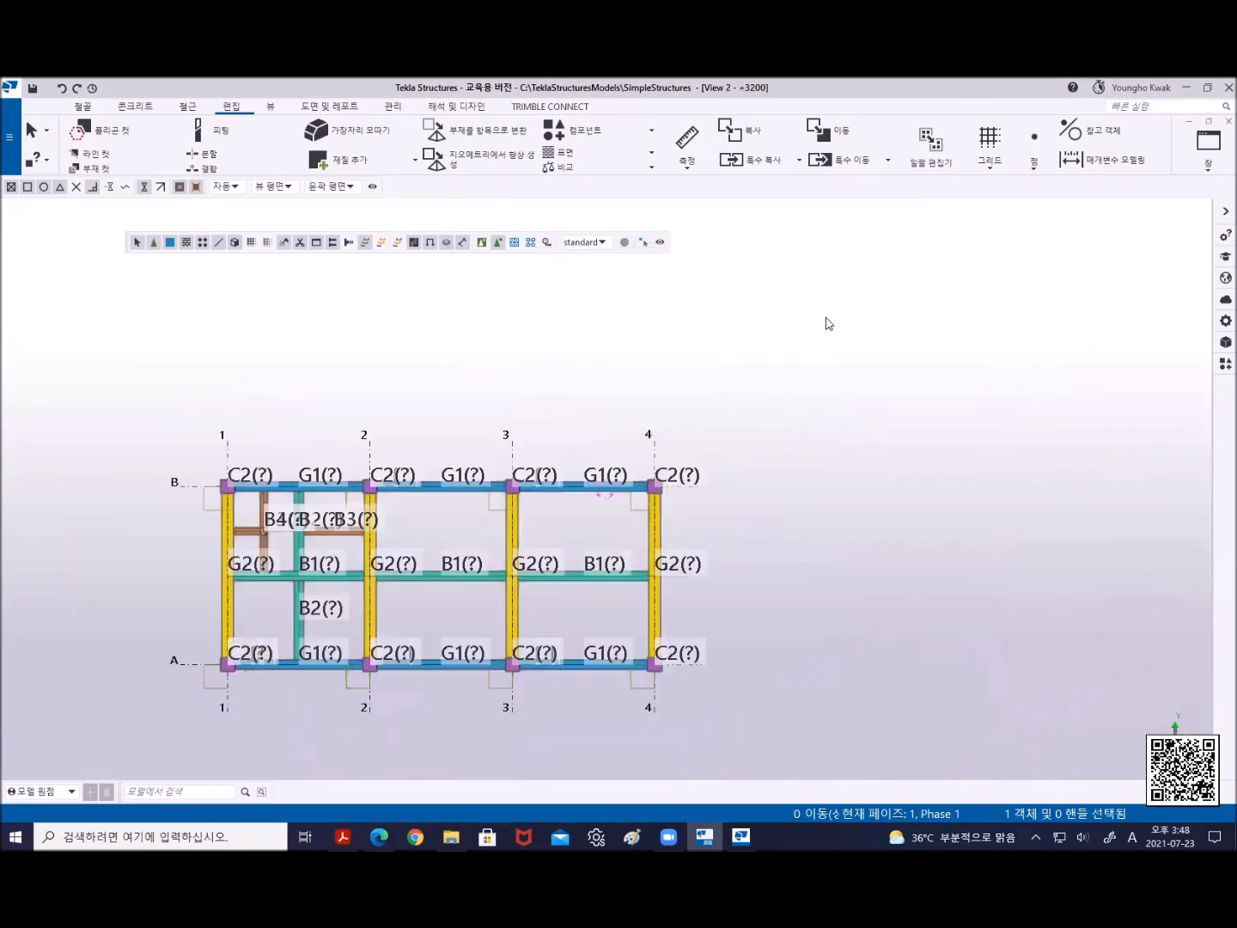
Split the B4 beam between grid lines 1 and 2 at its centreline intersection with the crossing B3 beam, and end the command
scroll(339, 585, "up", 5)
middle_click_drag(166, 505, 358, 511)
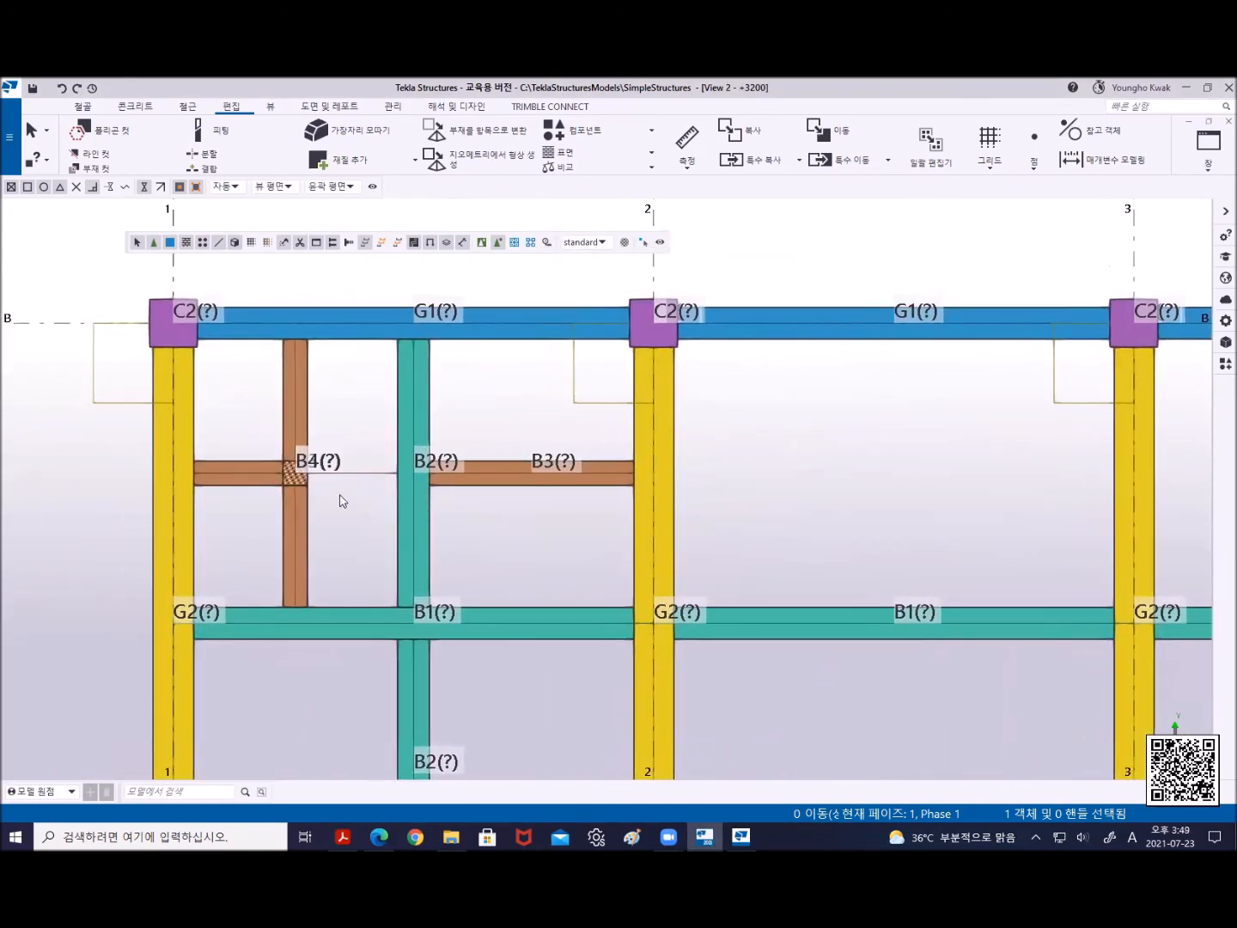
scroll(275, 464, "up", 4)
scroll(386, 516, "down", 3)
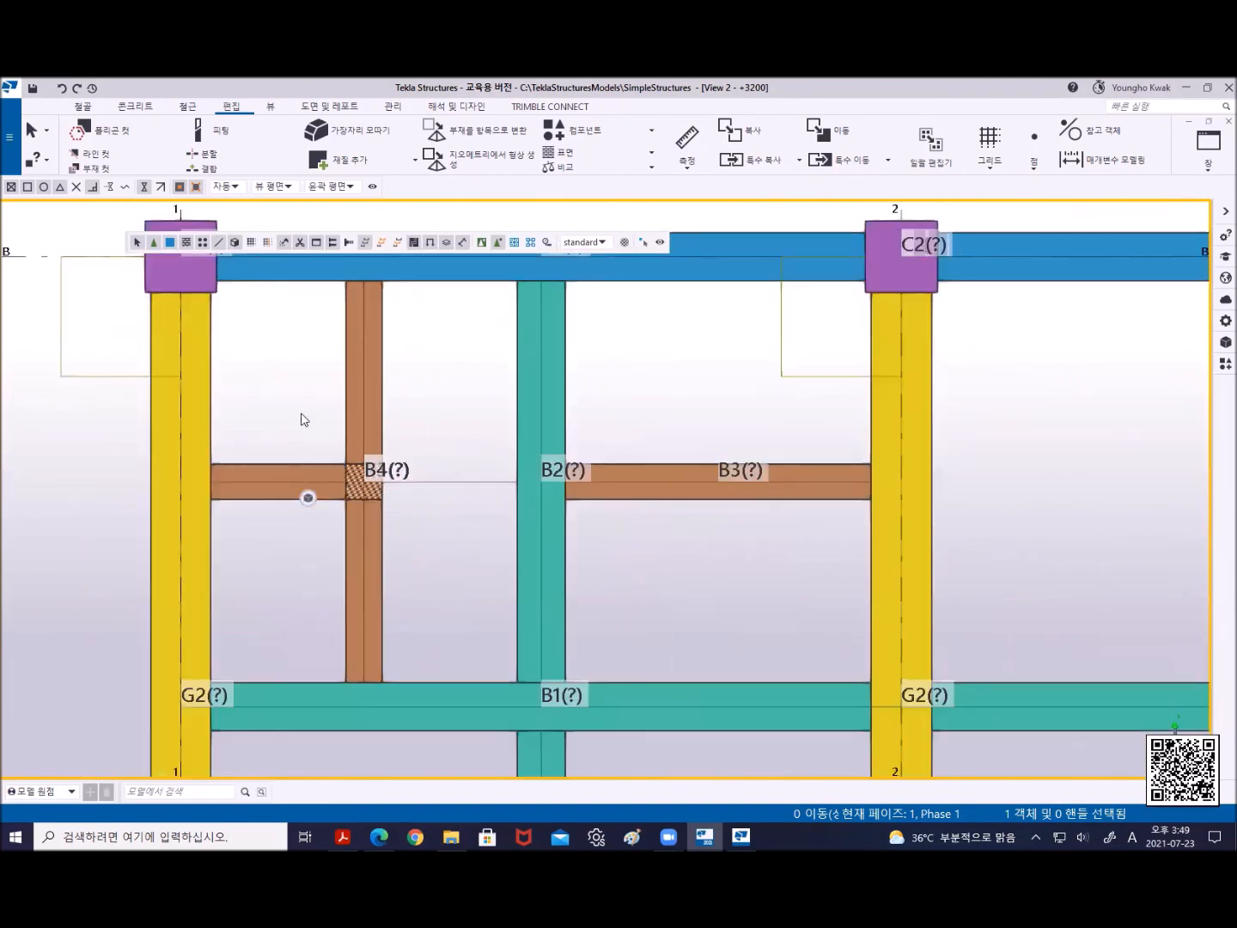
left_click(381, 386)
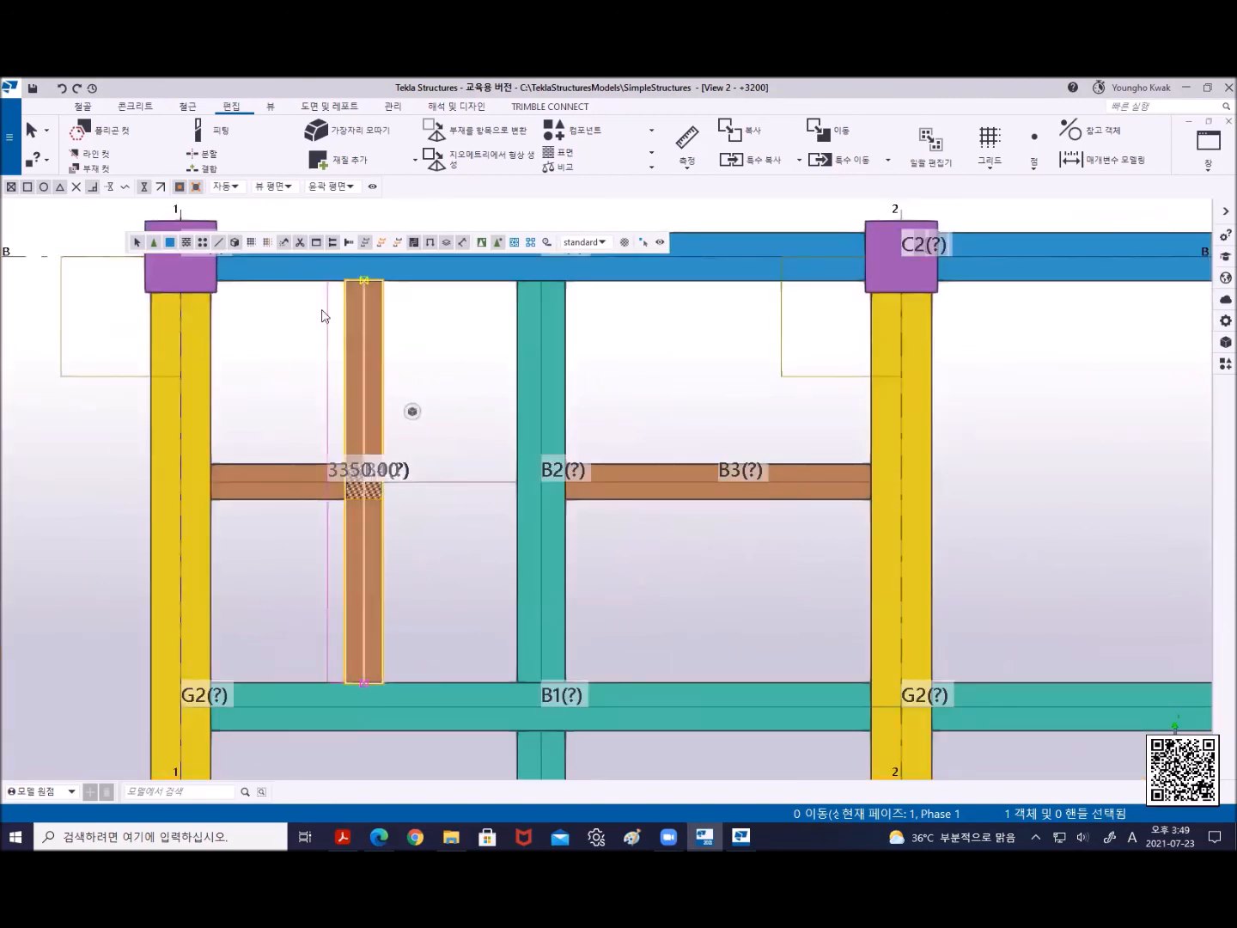
left_click(209, 153)
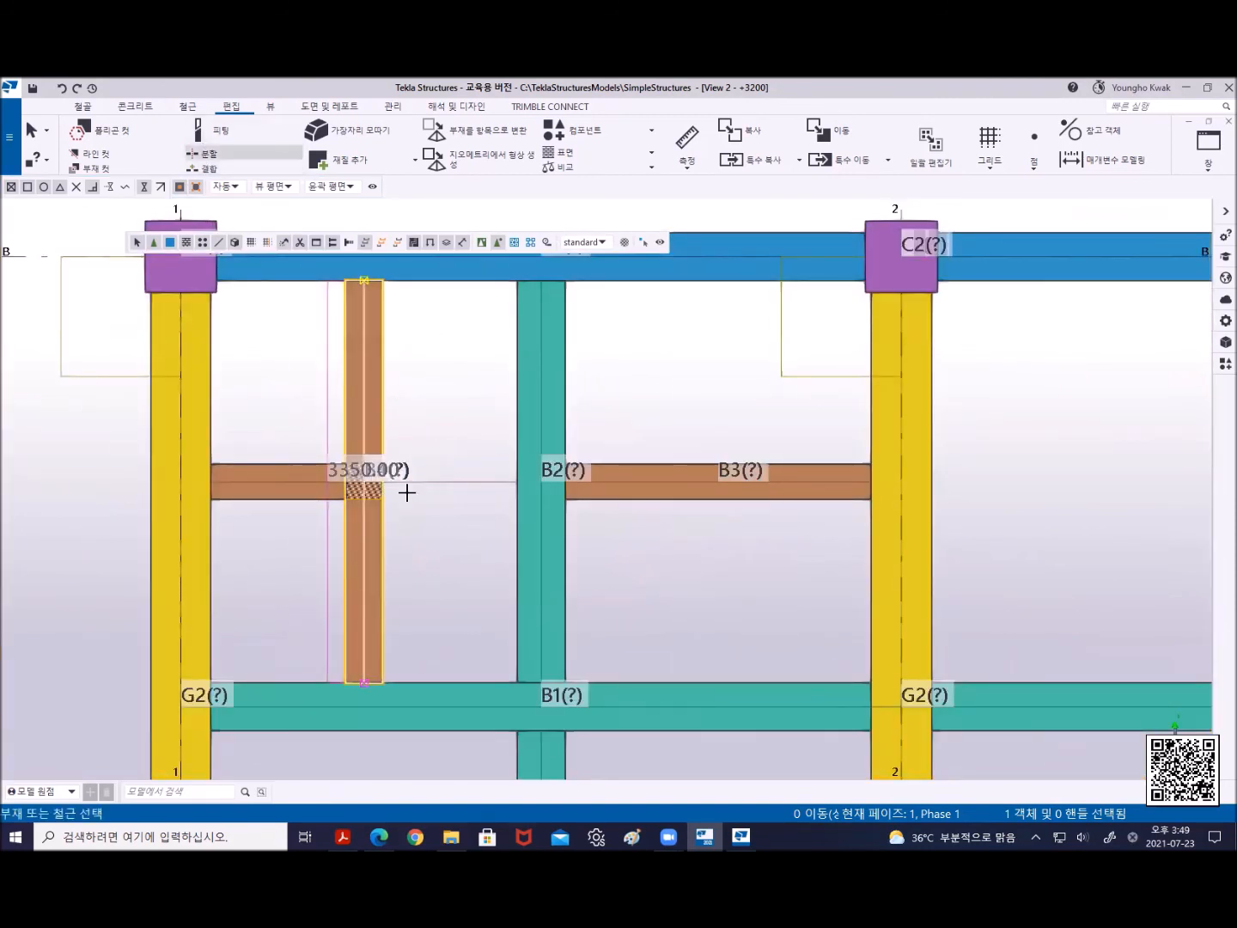
scroll(420, 481, "up", 3)
left_click(370, 335)
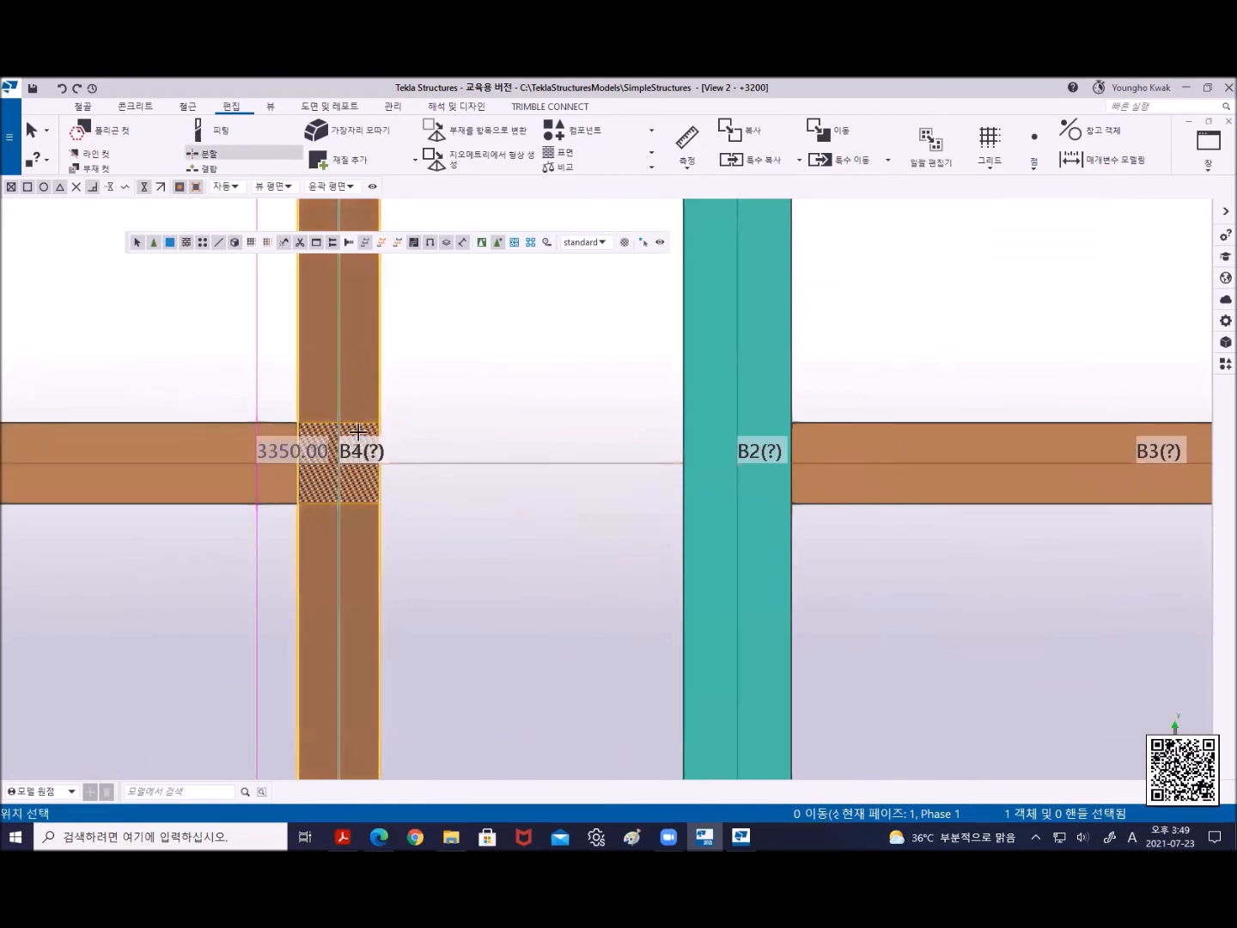
left_click(339, 462)
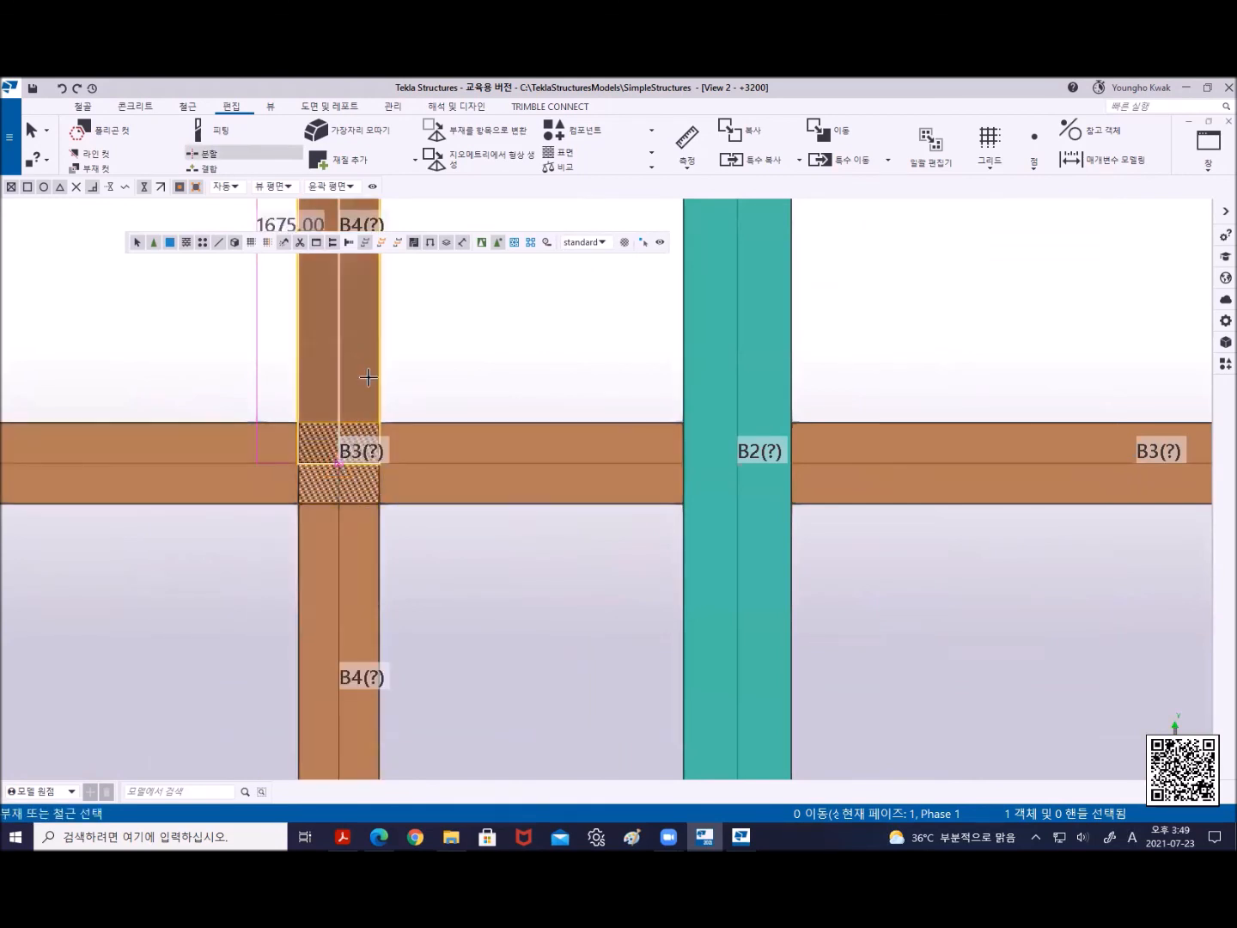
right_click(420, 346)
left_click(459, 356)
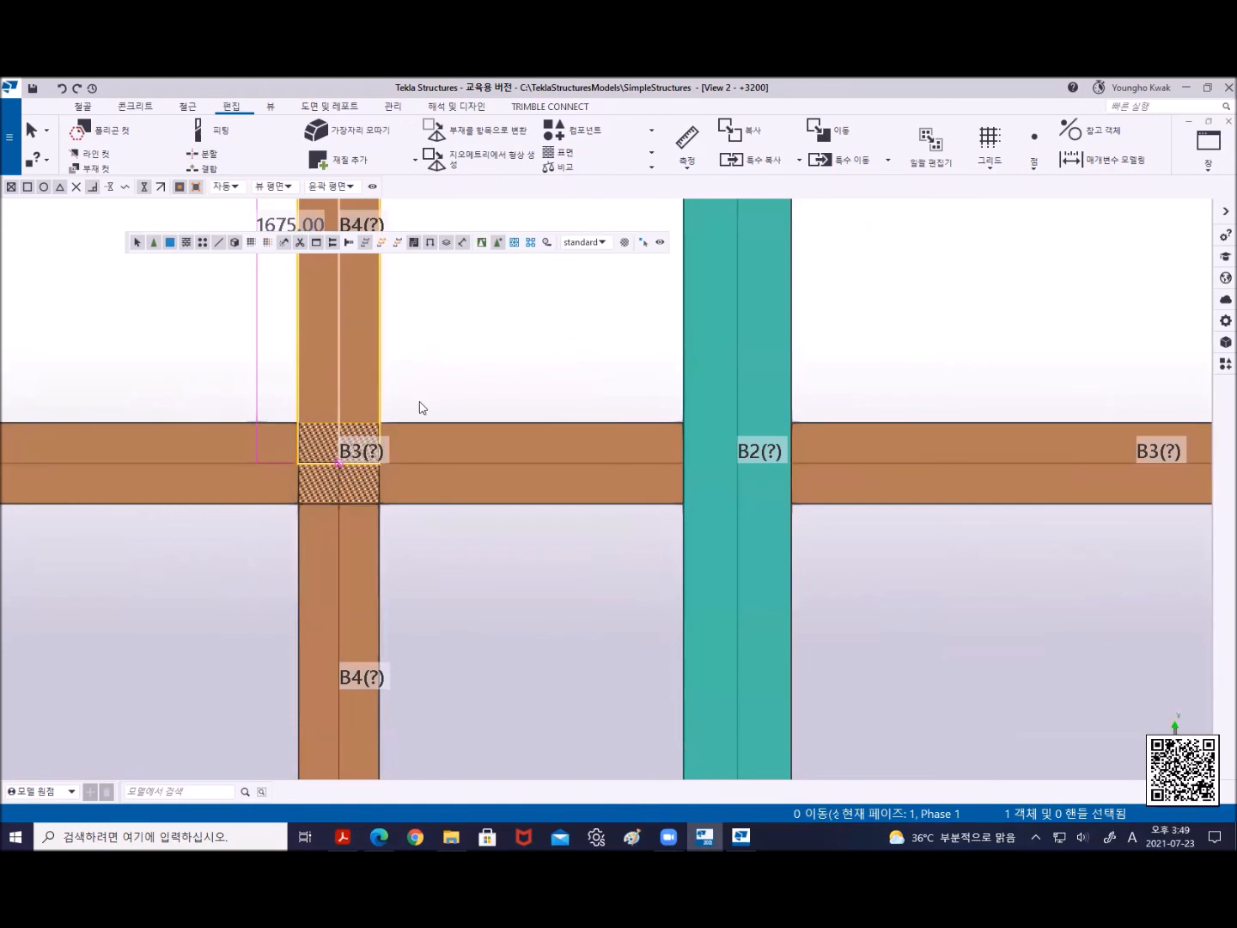
Split the B3 beam between grid line 1 and B2 at its centreline intersection with the B4 beams, and end the command
scroll(420, 407, "down", 3)
left_click(470, 448)
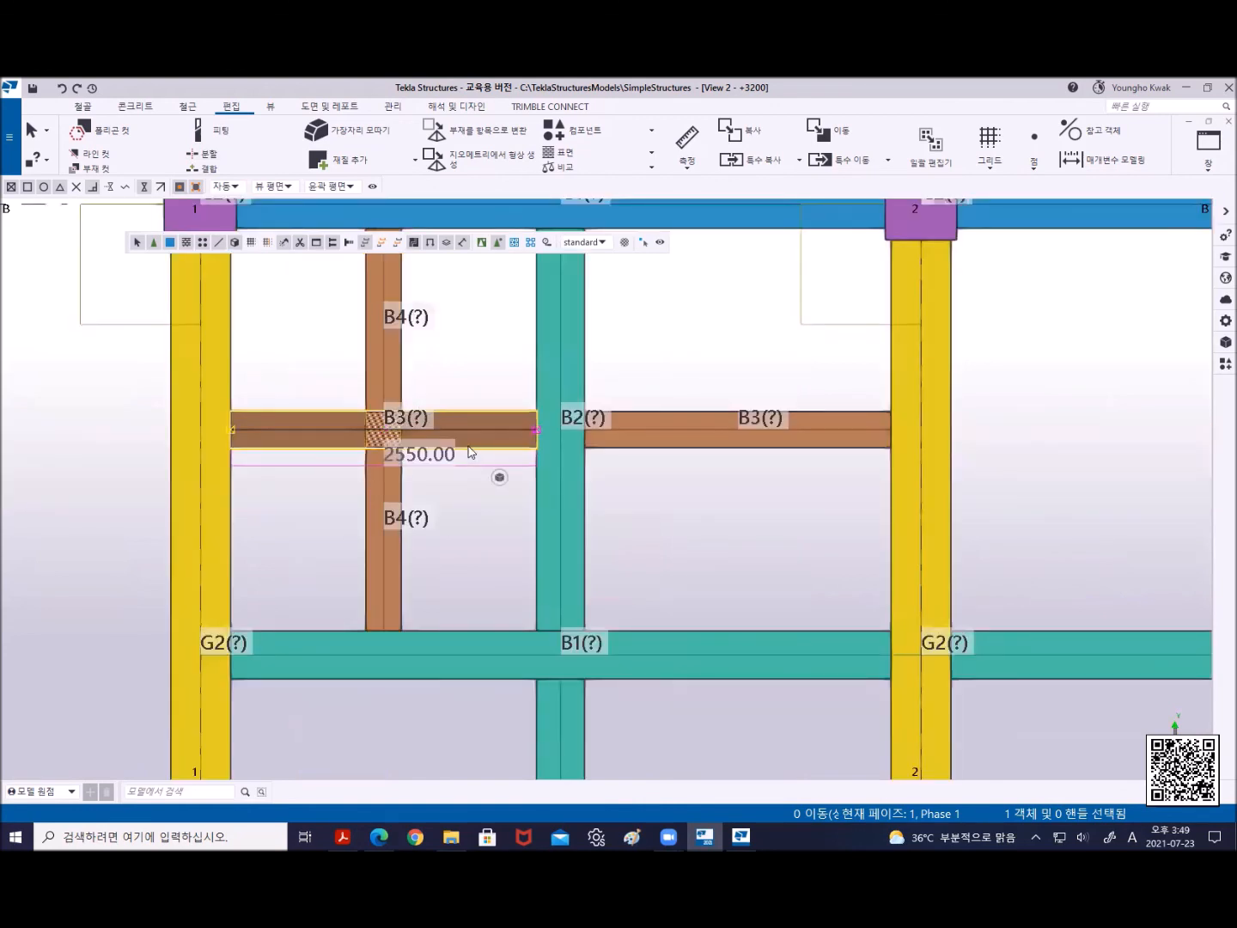
left_click(336, 389)
left_click(214, 160)
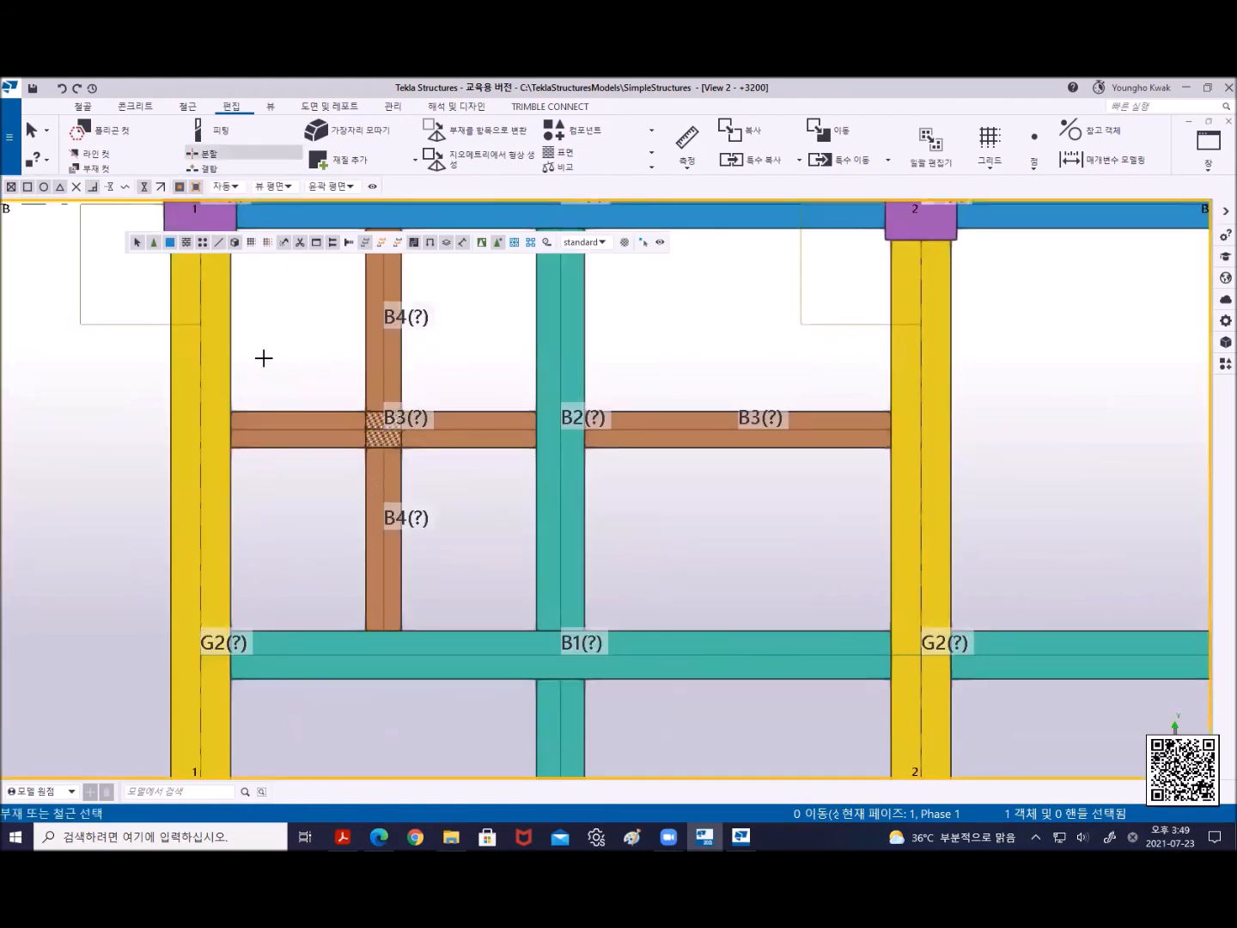
left_click(274, 412)
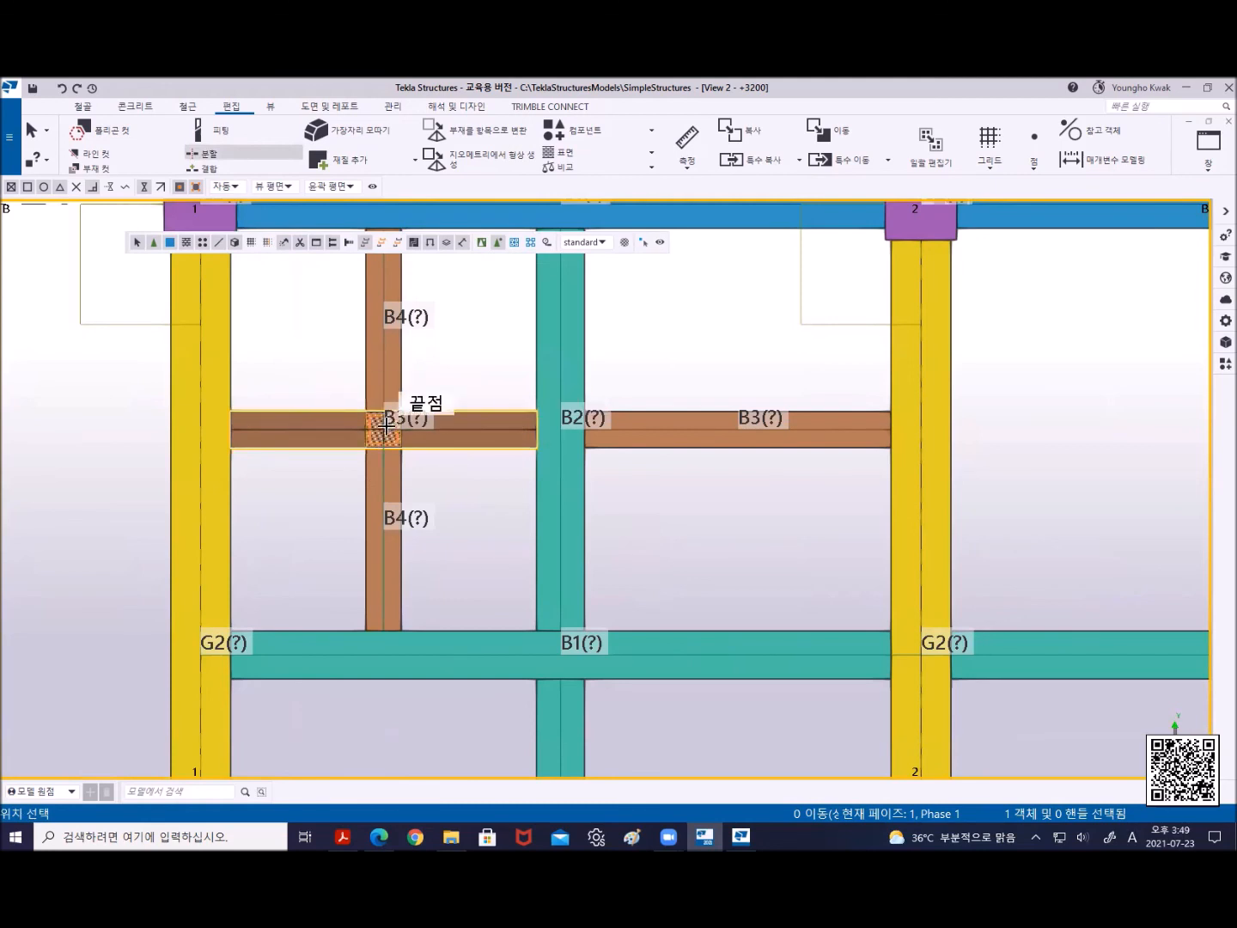
left_click(409, 464)
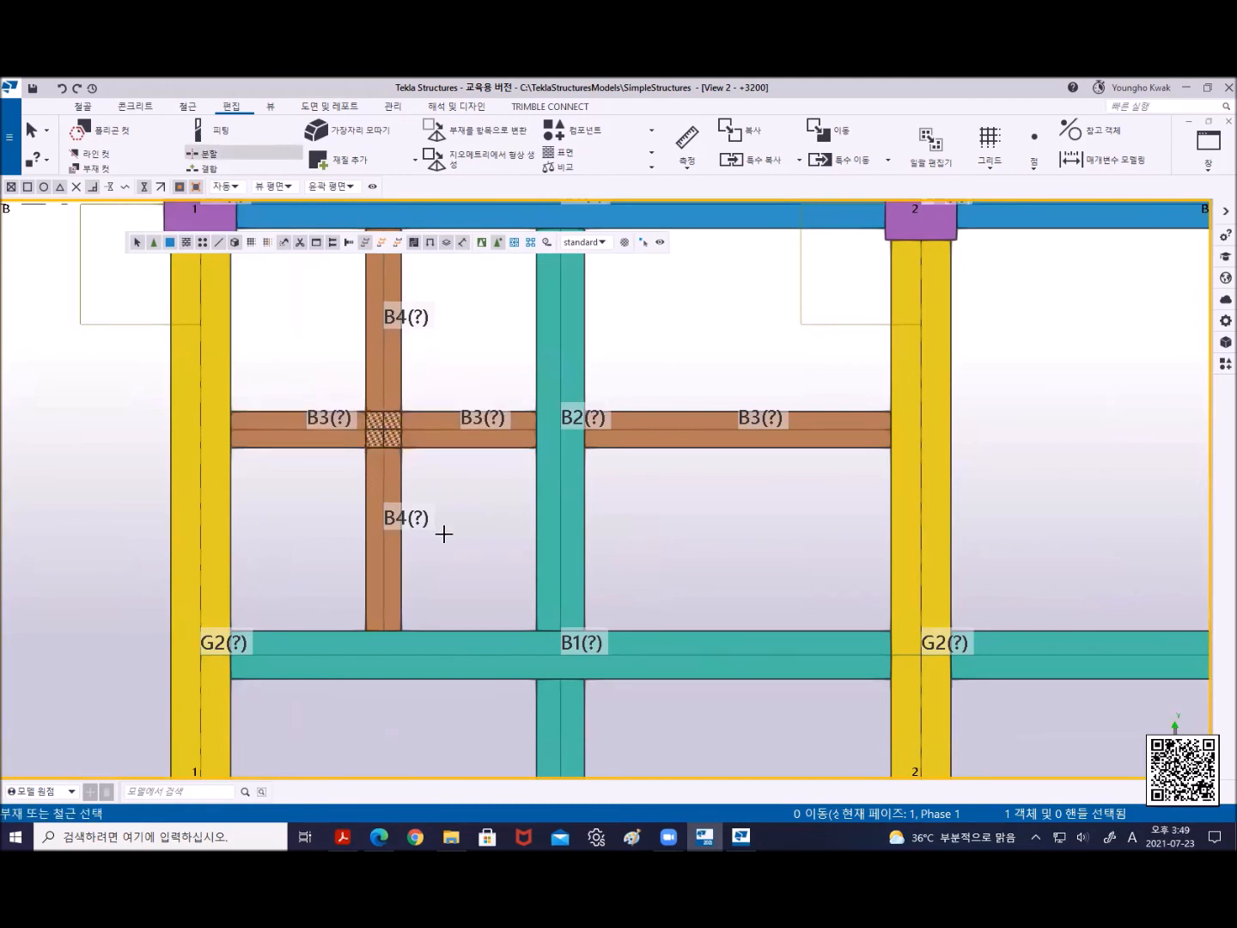
right_click(475, 337)
left_click(485, 342)
scroll(410, 472, "down", 4)
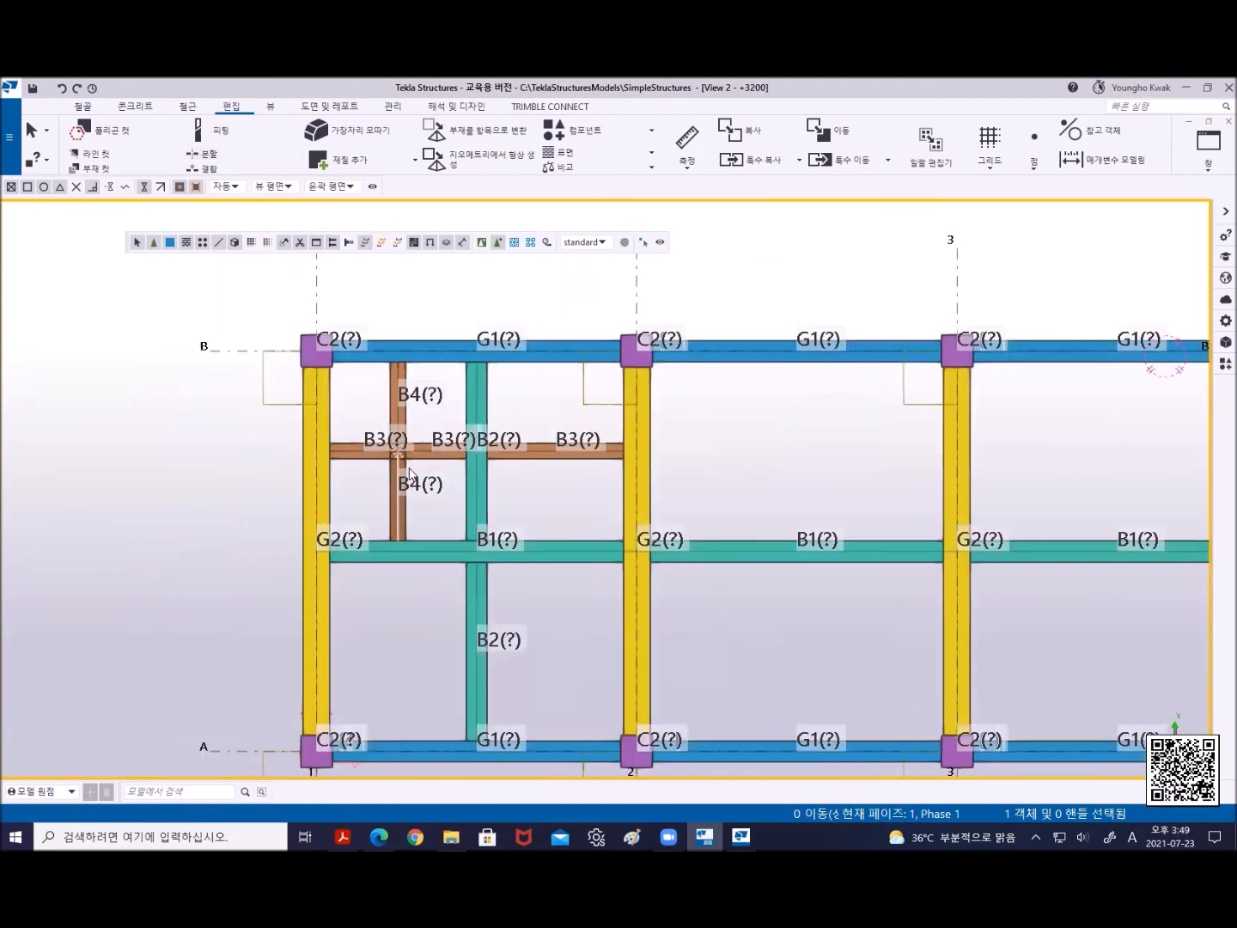
Try trimming the crossing B3 and B4 segments against each other with the Fitting (13) component, one pair at a time
scroll(409, 464, "up", 8)
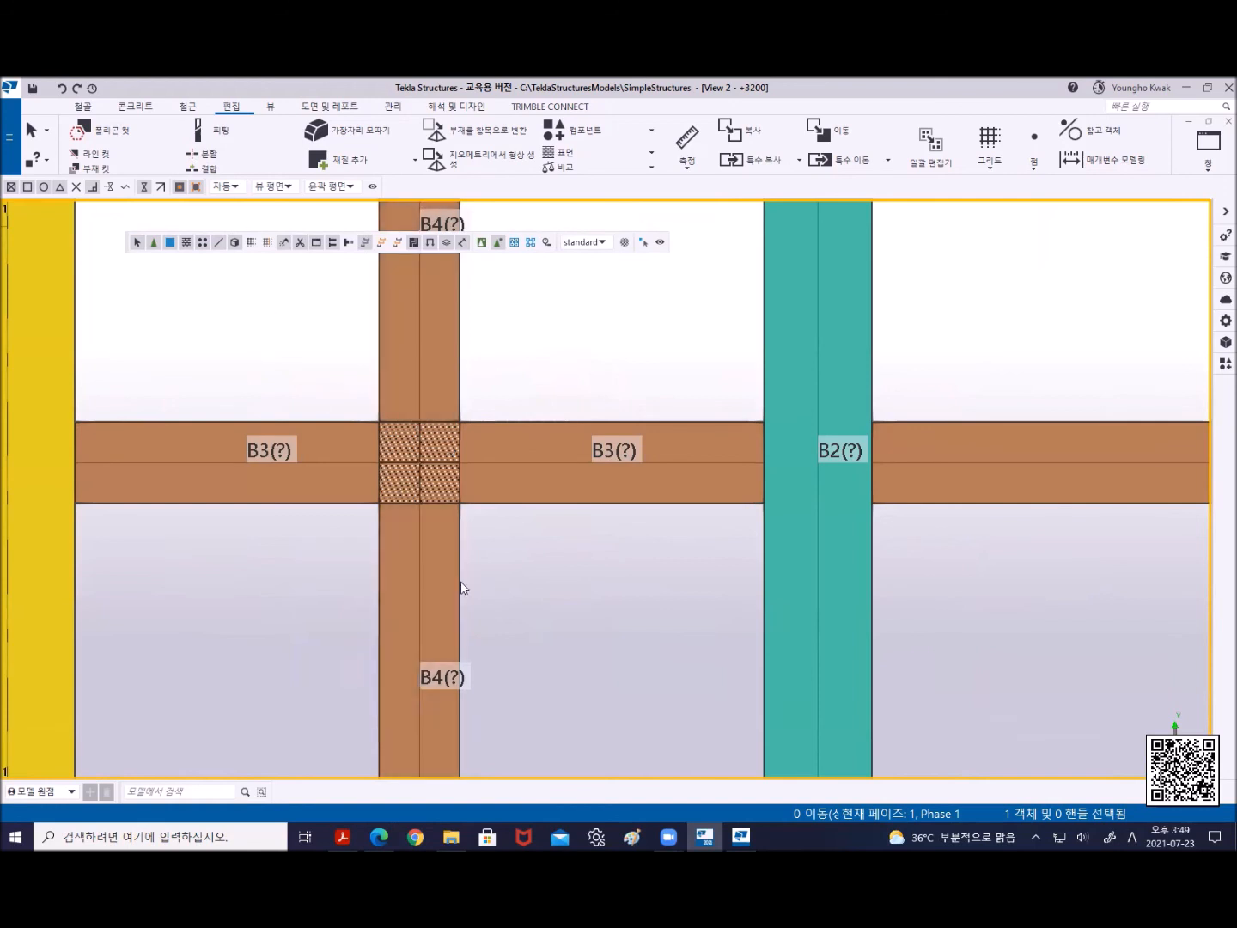
left_click(1225, 363)
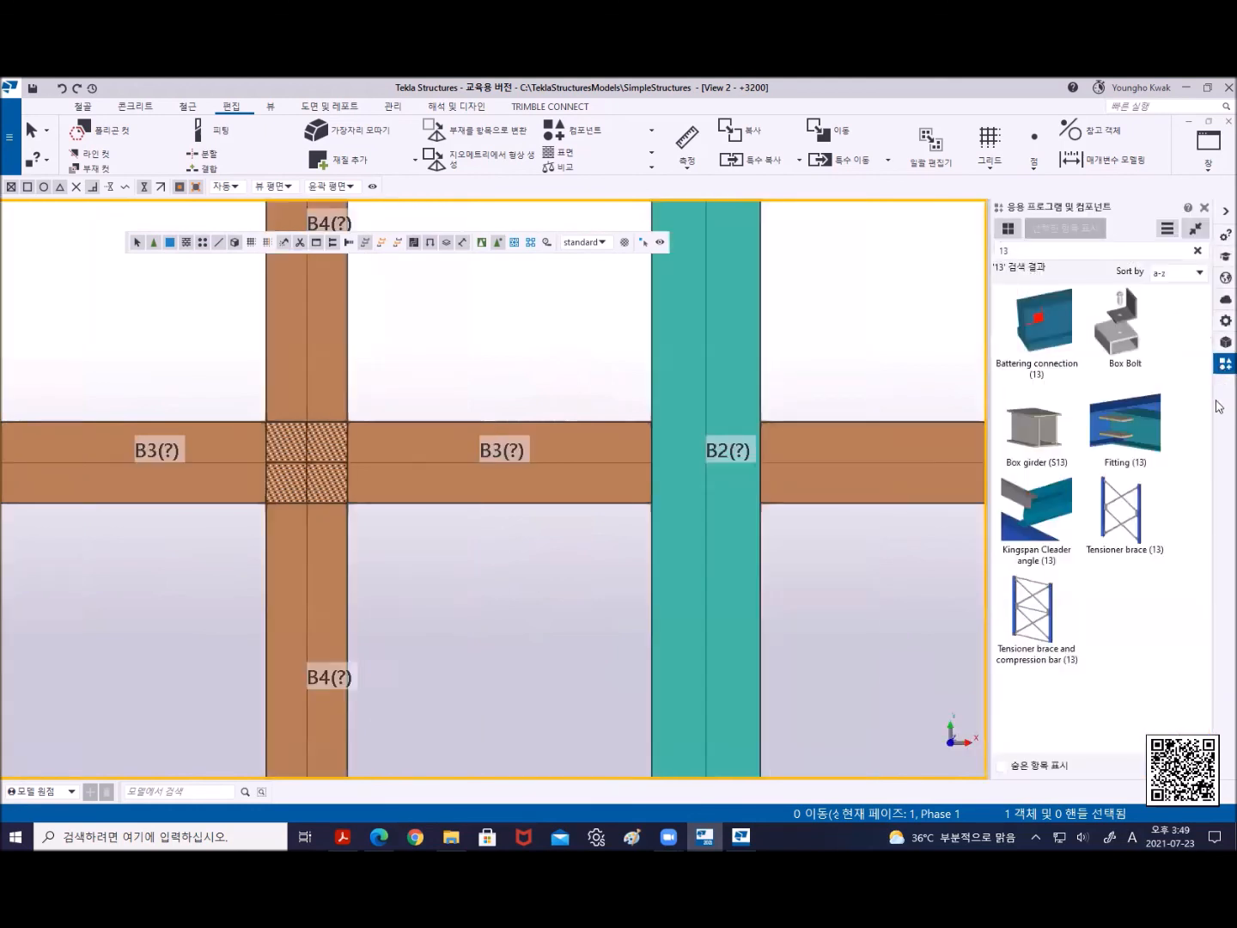
left_click(1124, 428)
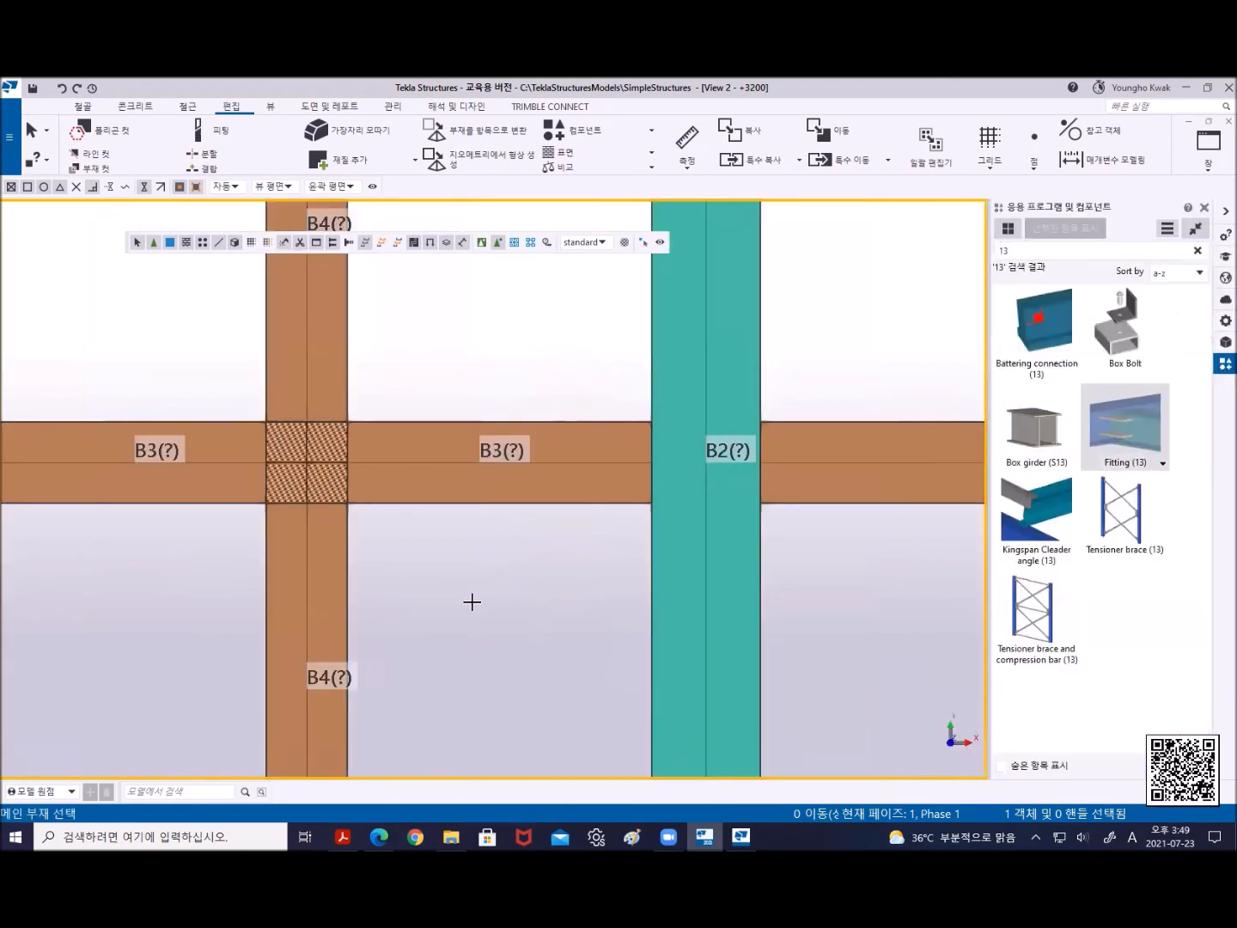
left_click(346, 554)
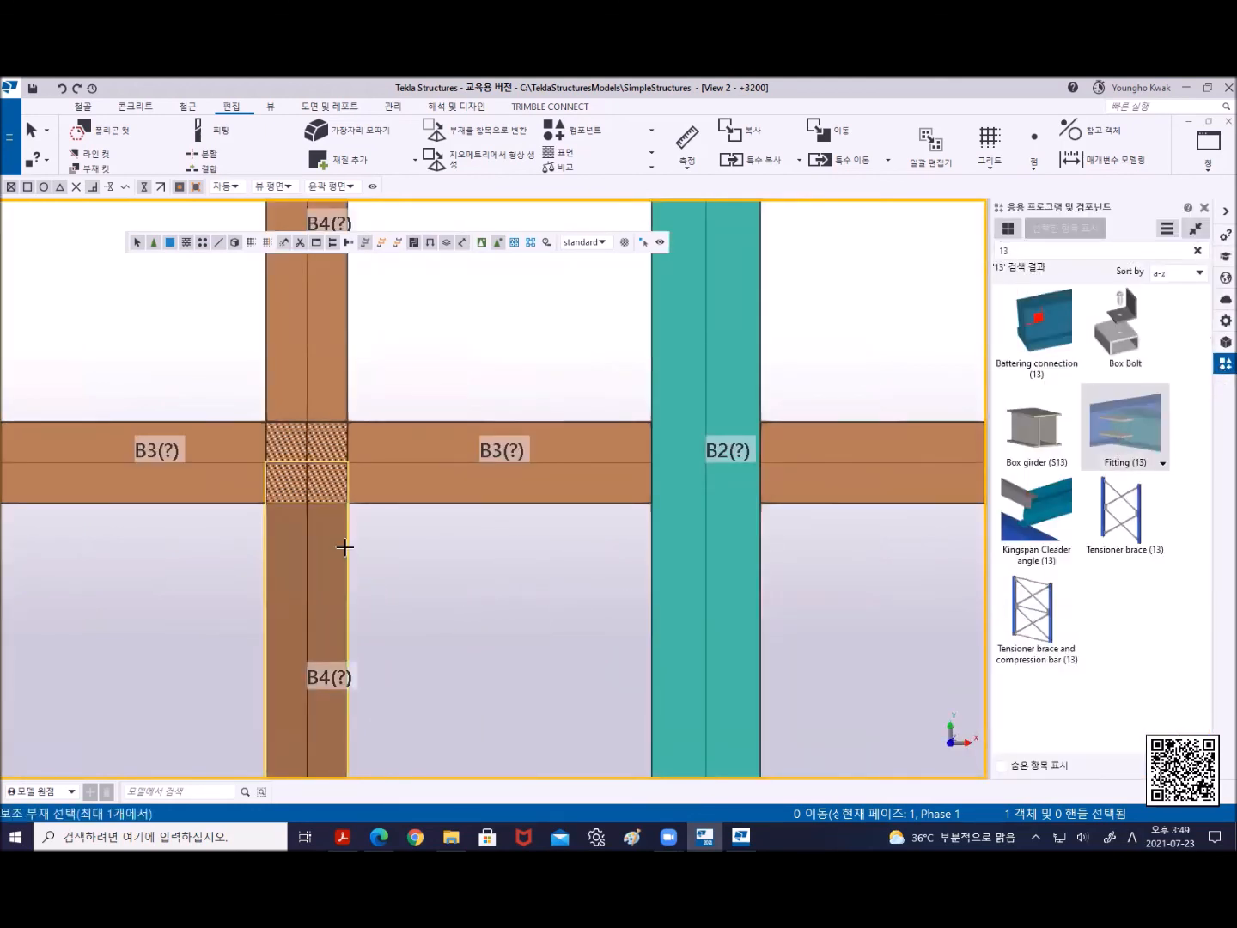
left_click(382, 502)
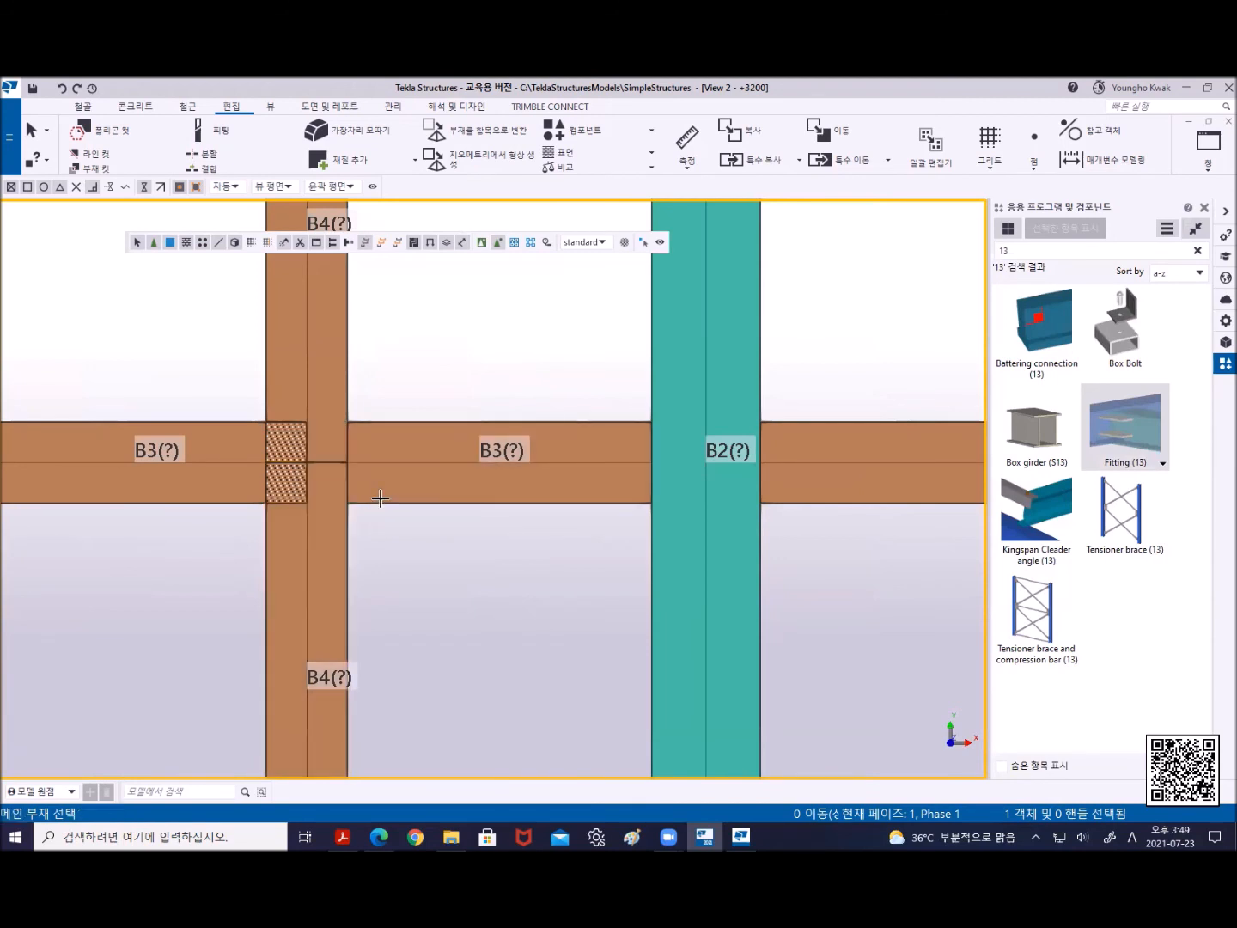
left_click(214, 421)
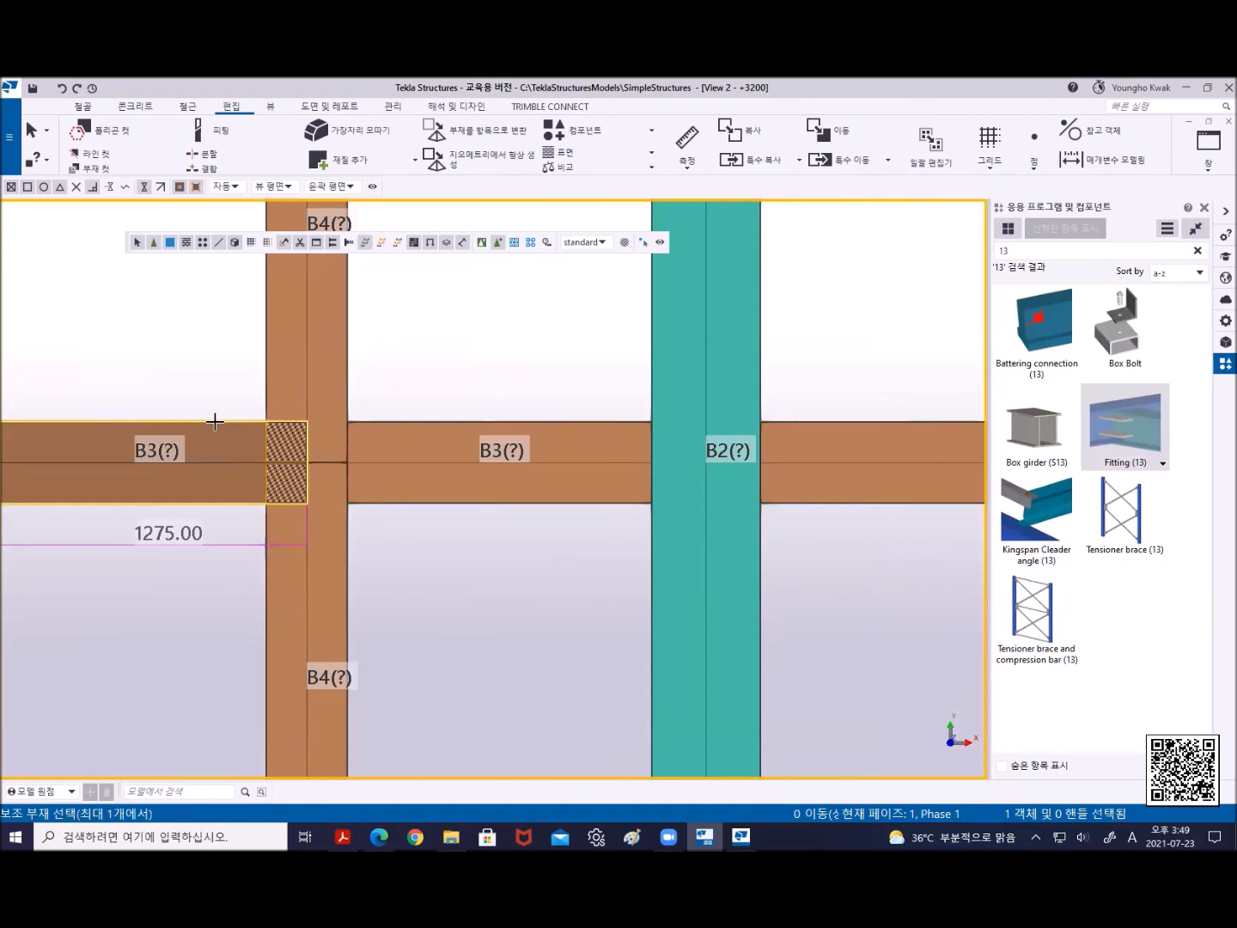
left_click(266, 375)
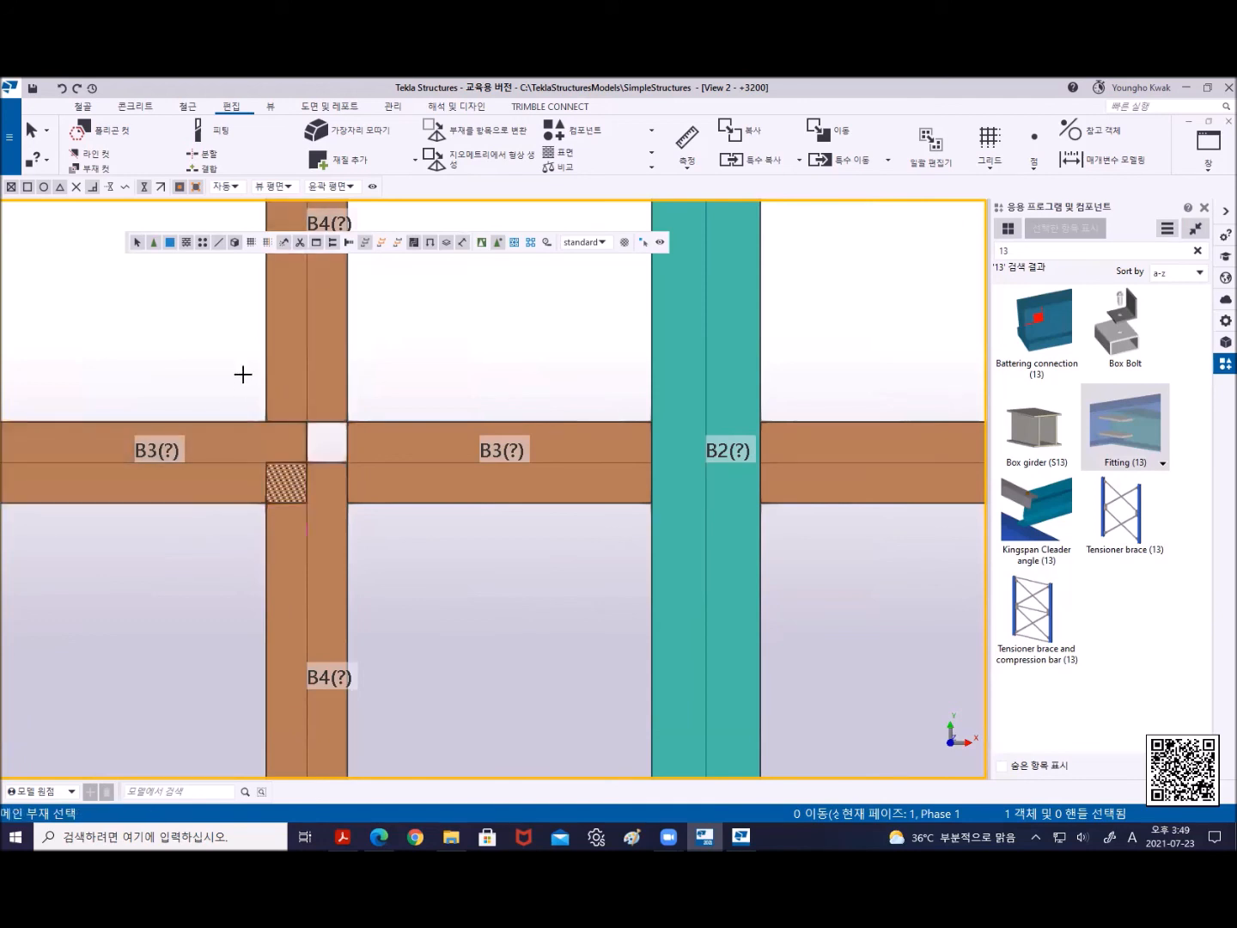
right_click(243, 375)
left_click(256, 378)
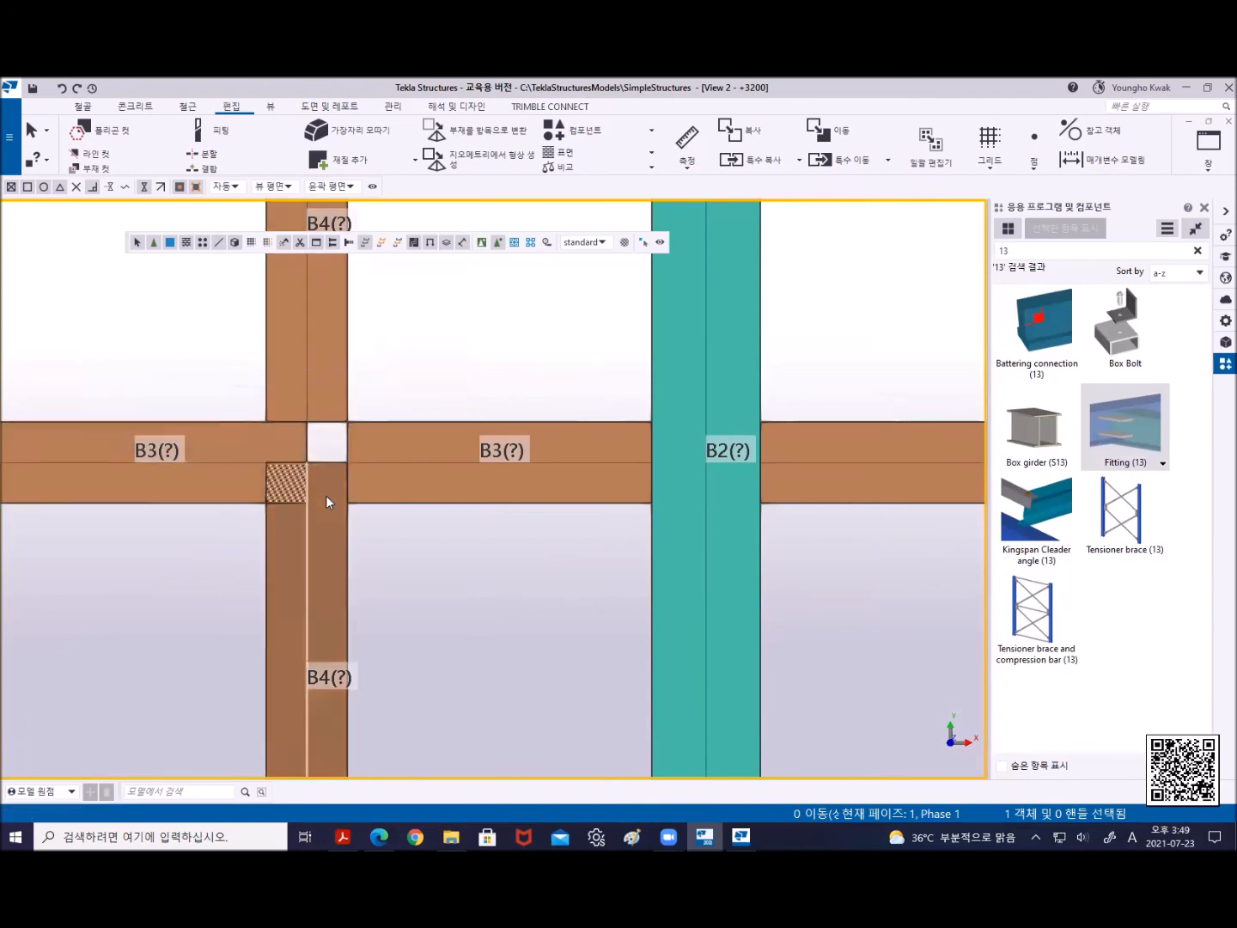
Undo the Fitting (13) trims at the B3 and B4 crossing and clear the selection
scroll(326, 494, "down", 5)
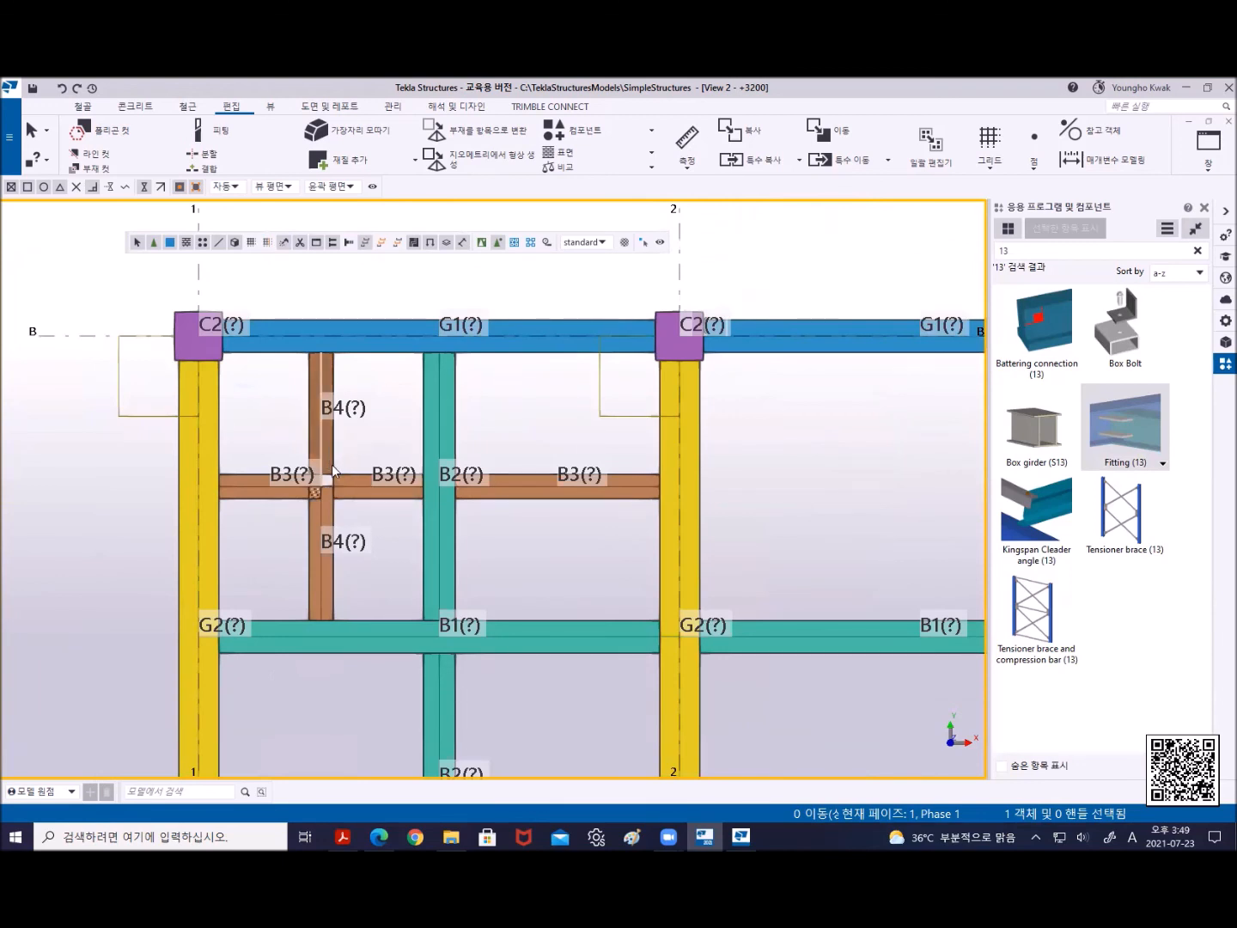
key("Escape")
left_click(447, 434)
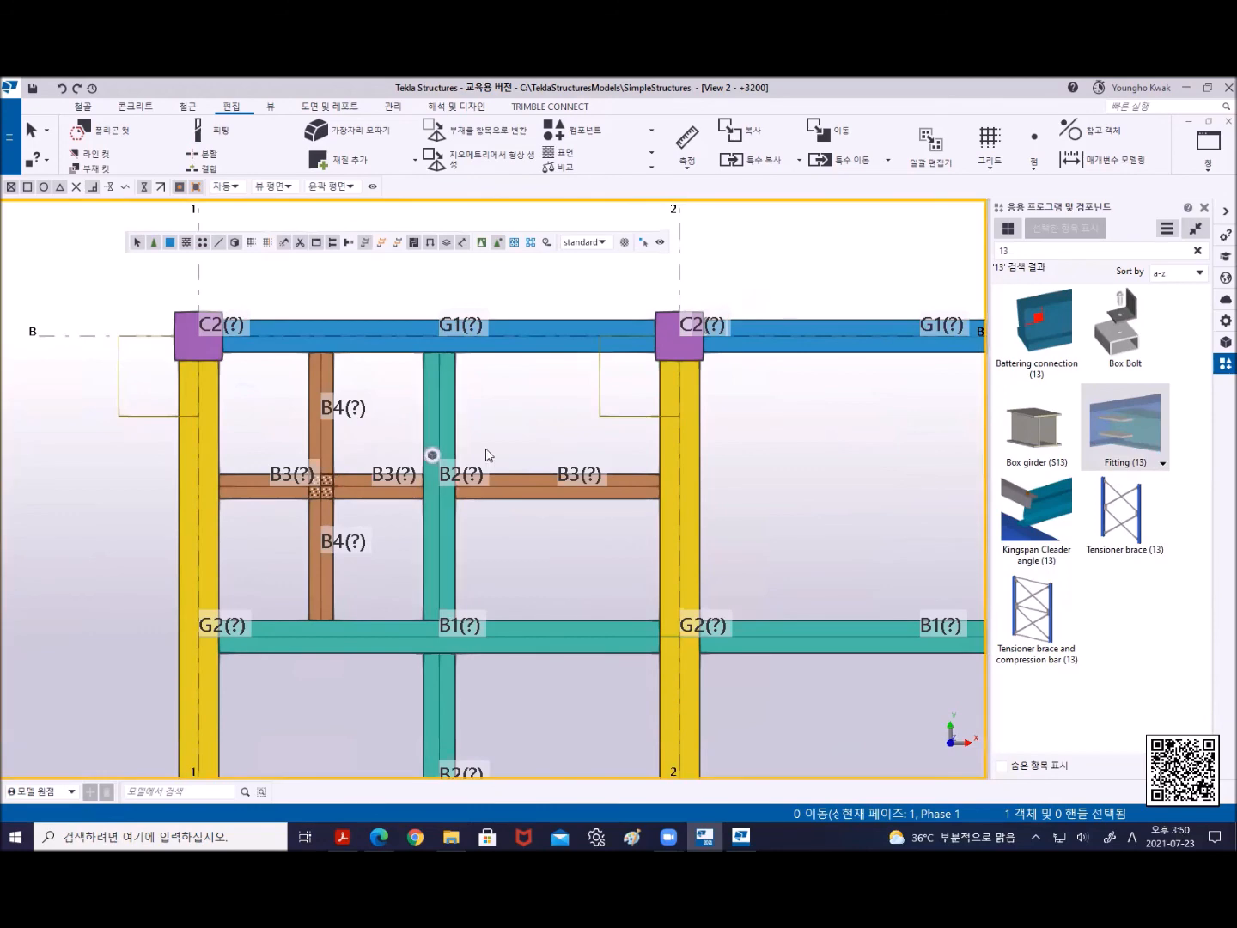
Check the upward and downward view depth in the +3200 view properties, and close the dialog
middle_click_drag(535, 449, 413, 442)
double_click(682, 425)
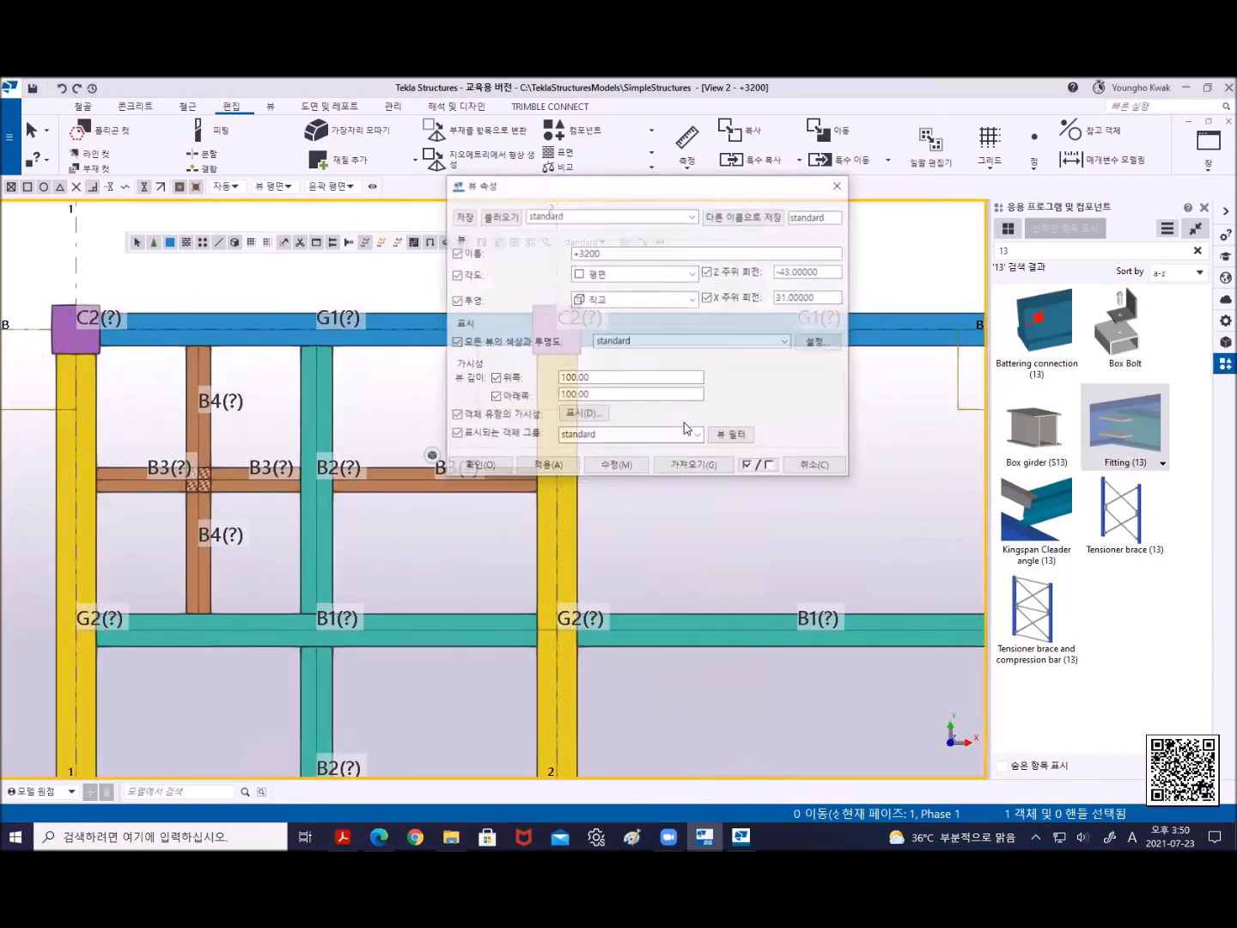
double_click(600, 393)
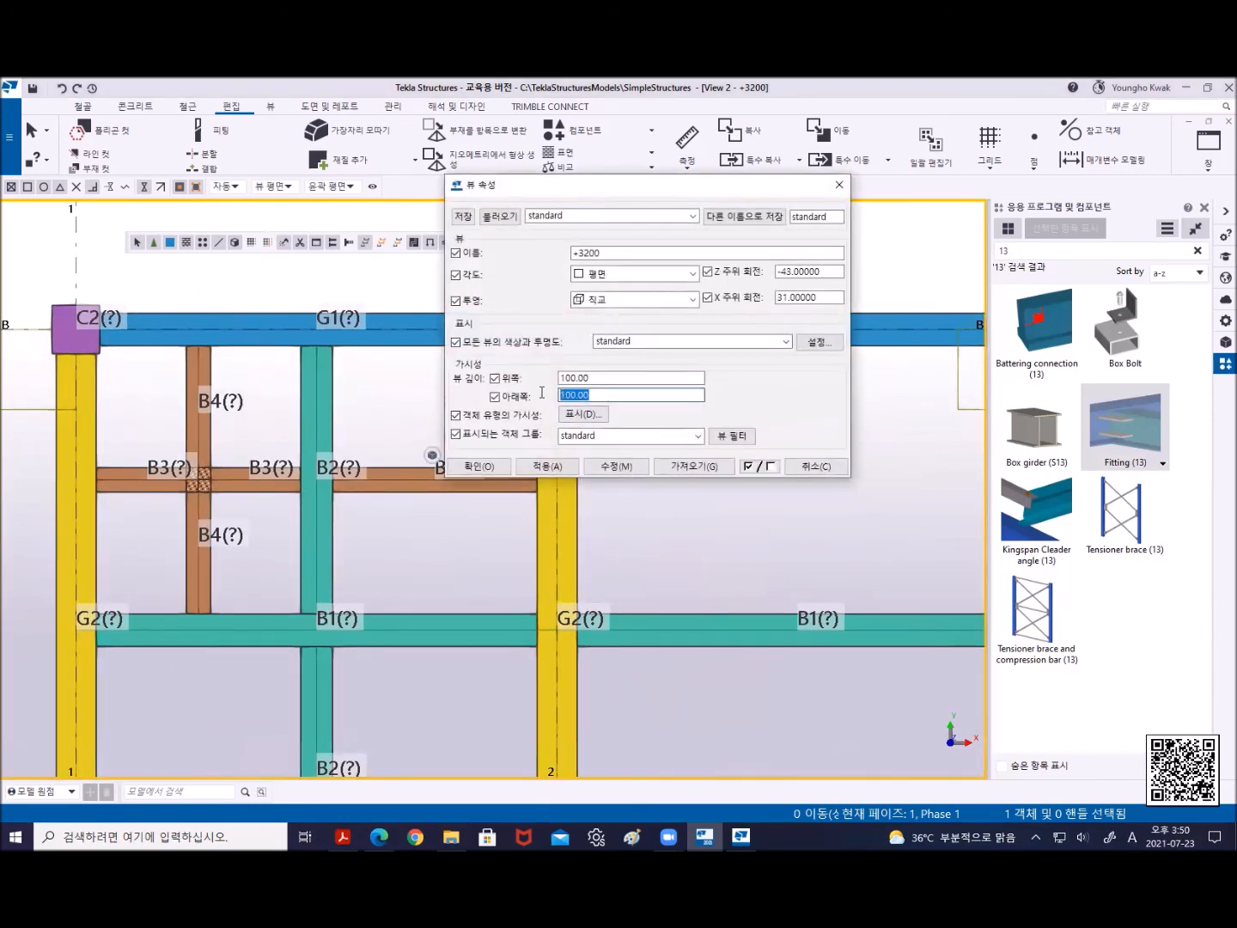
double_click(601, 378)
left_click(840, 188)
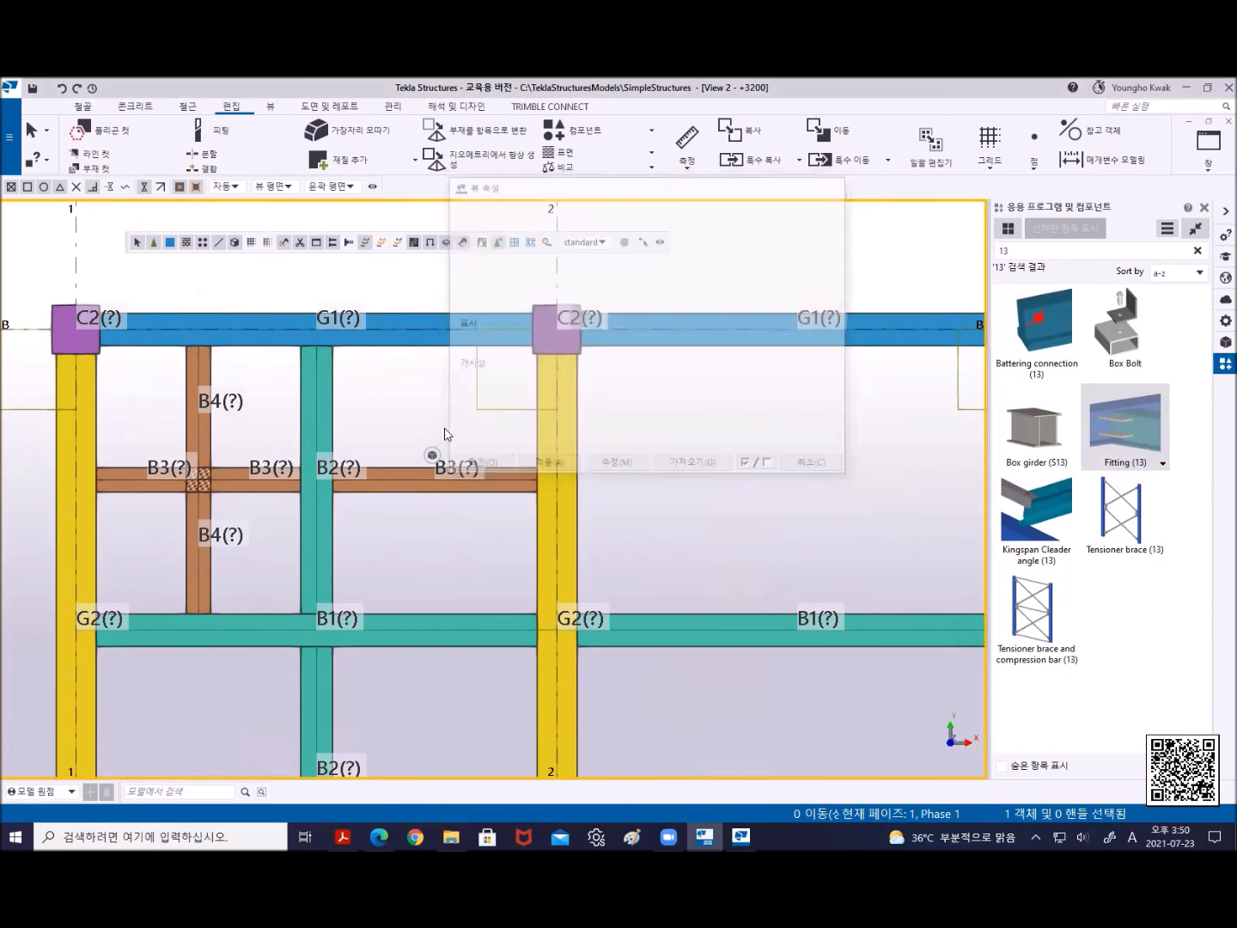
Trim the B3 segment between B4 and B2 with a fitting line along the B4 edge facing B2
scroll(377, 505, "up", 5)
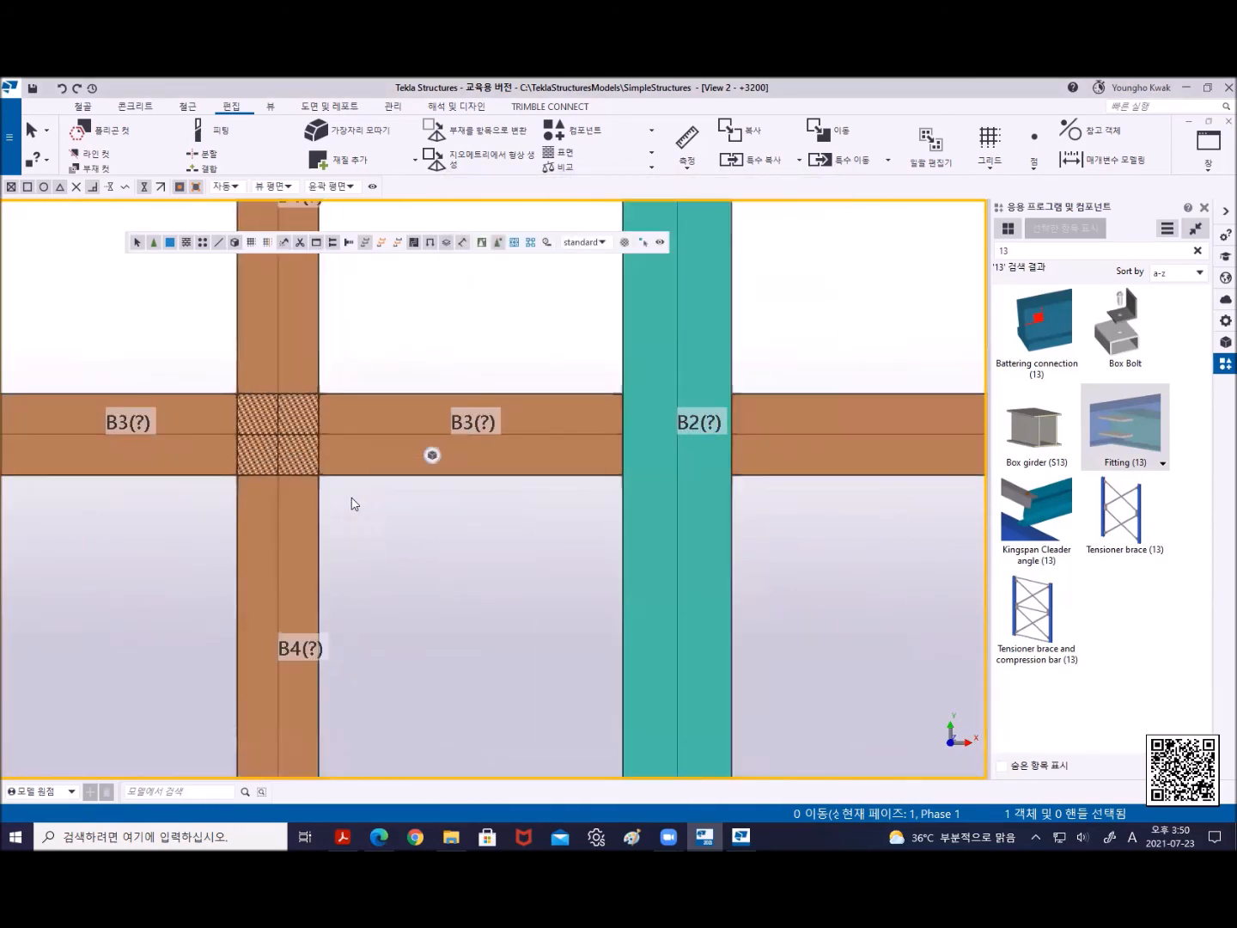
left_click(310, 359)
left_click(315, 507)
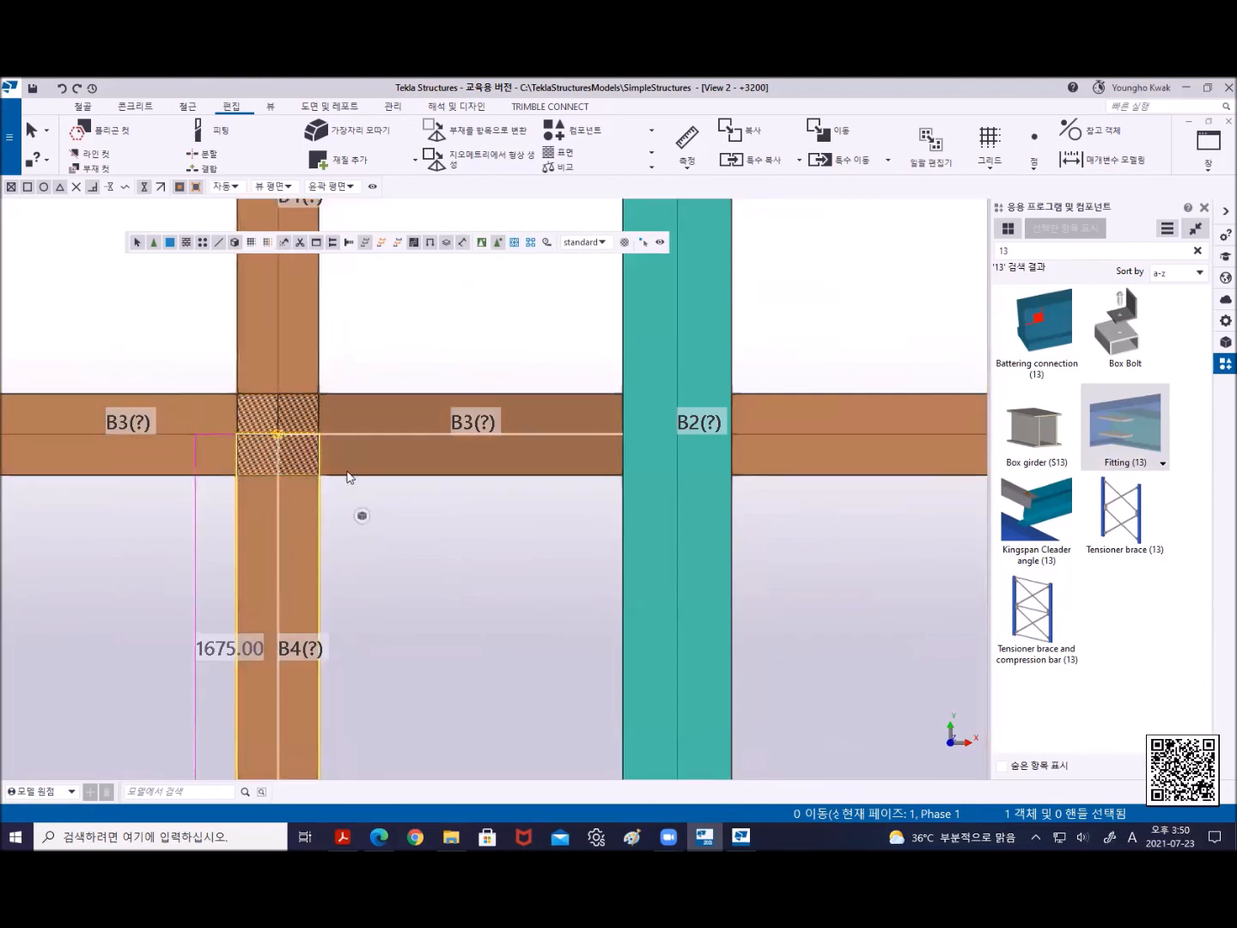
left_click(351, 473)
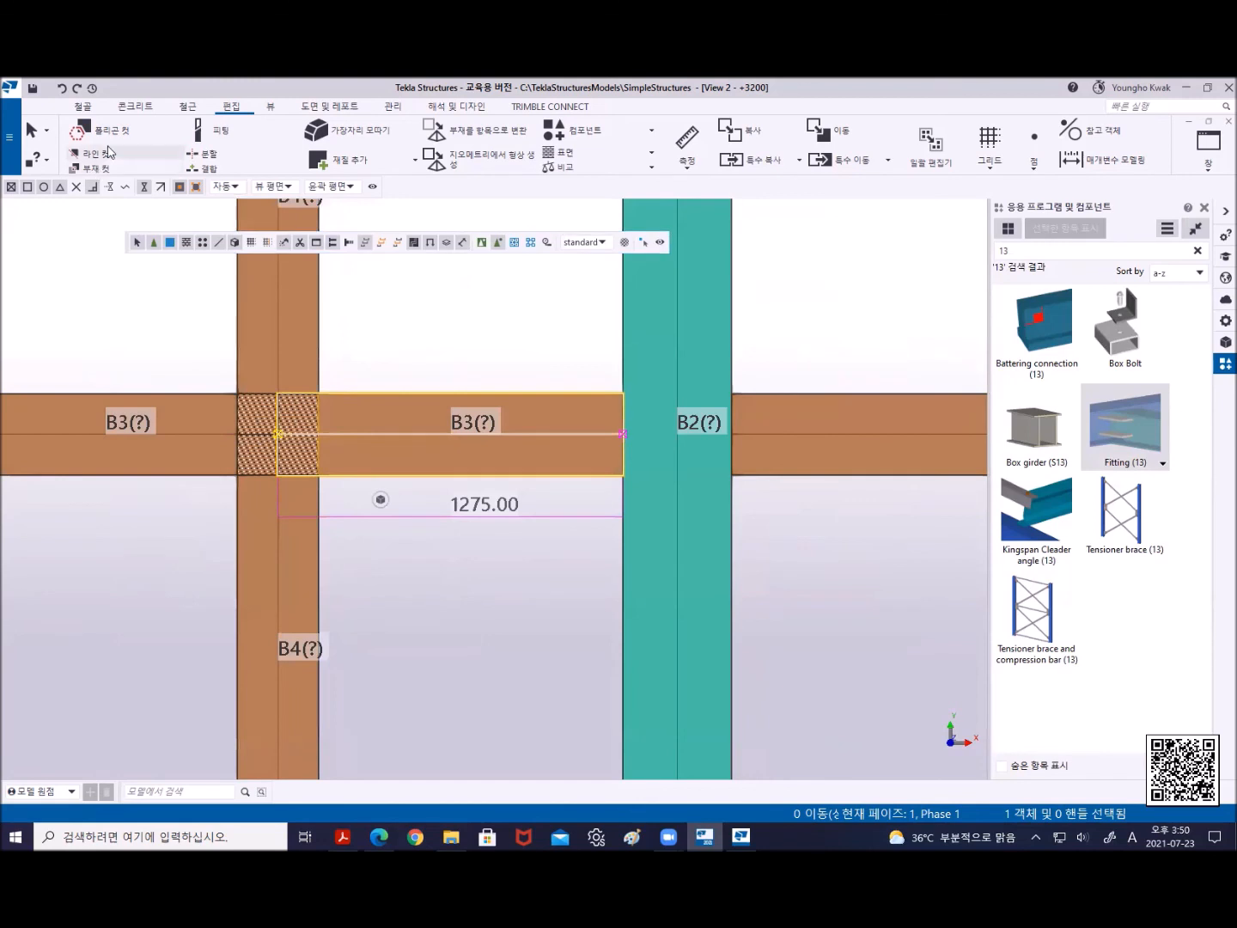
left_click(206, 129)
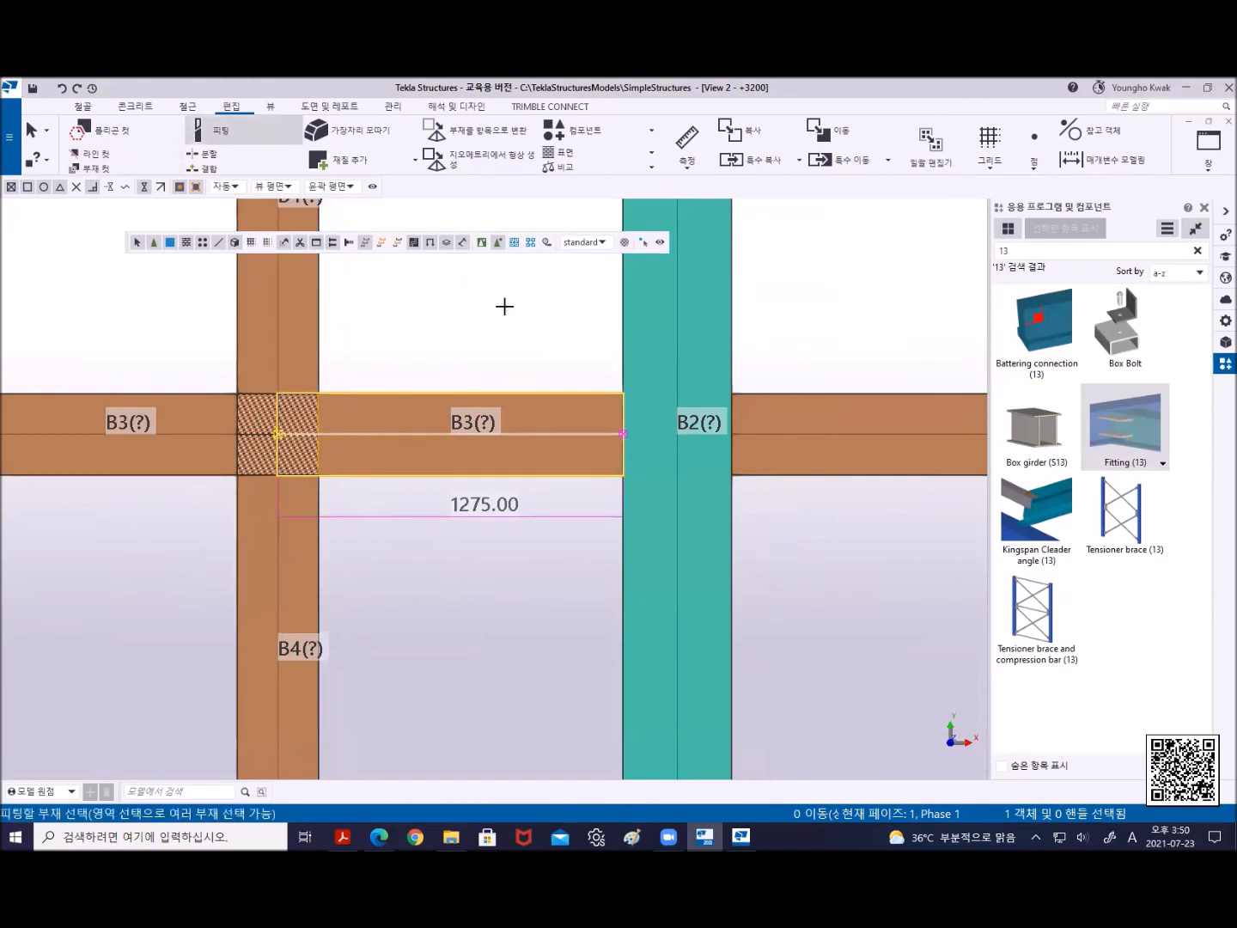
left_click(416, 394)
left_click(318, 313)
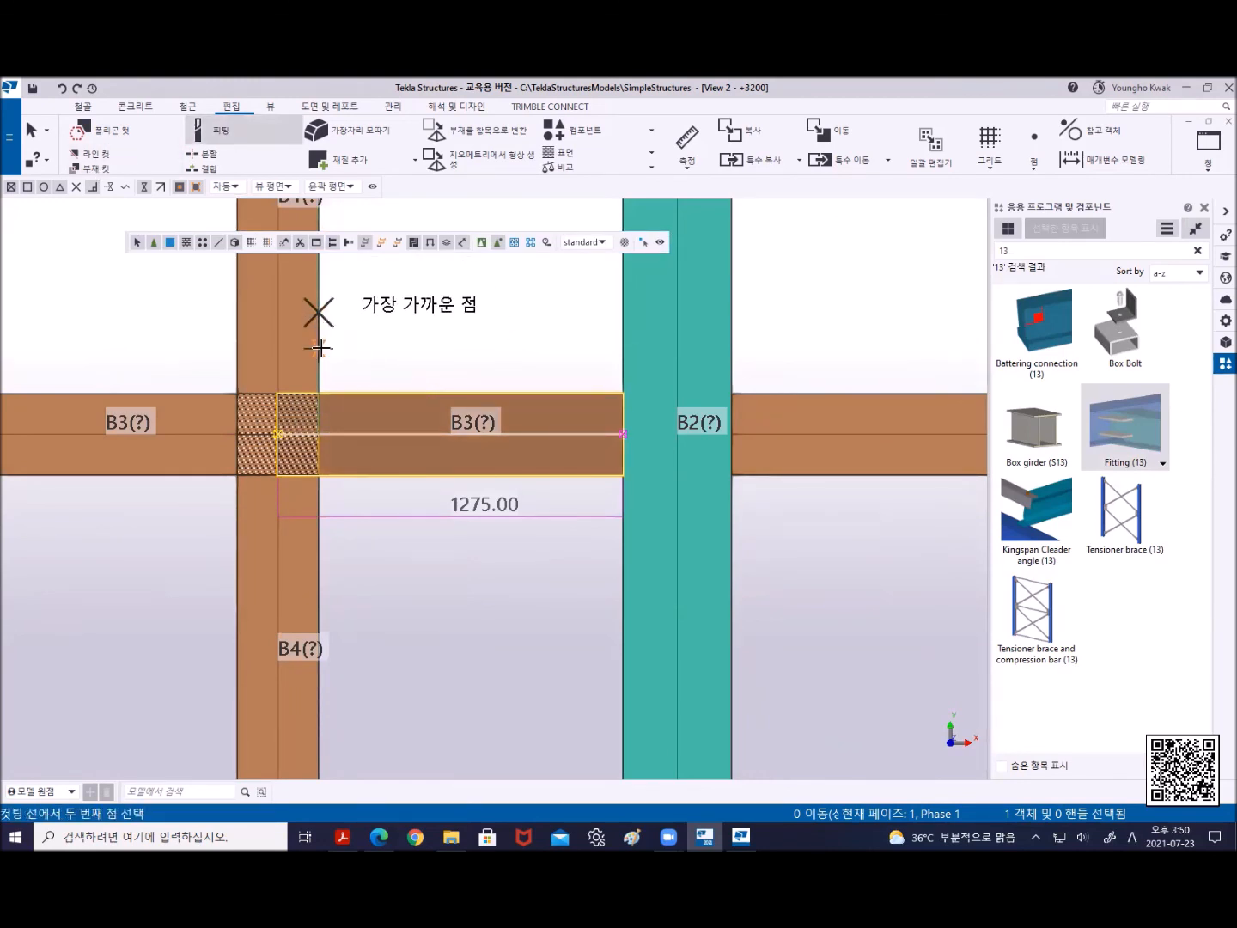
left_click(319, 348)
Fit the B3 segment next to grid line 1 to the facing edge of B4, and end the command
left_click(183, 394)
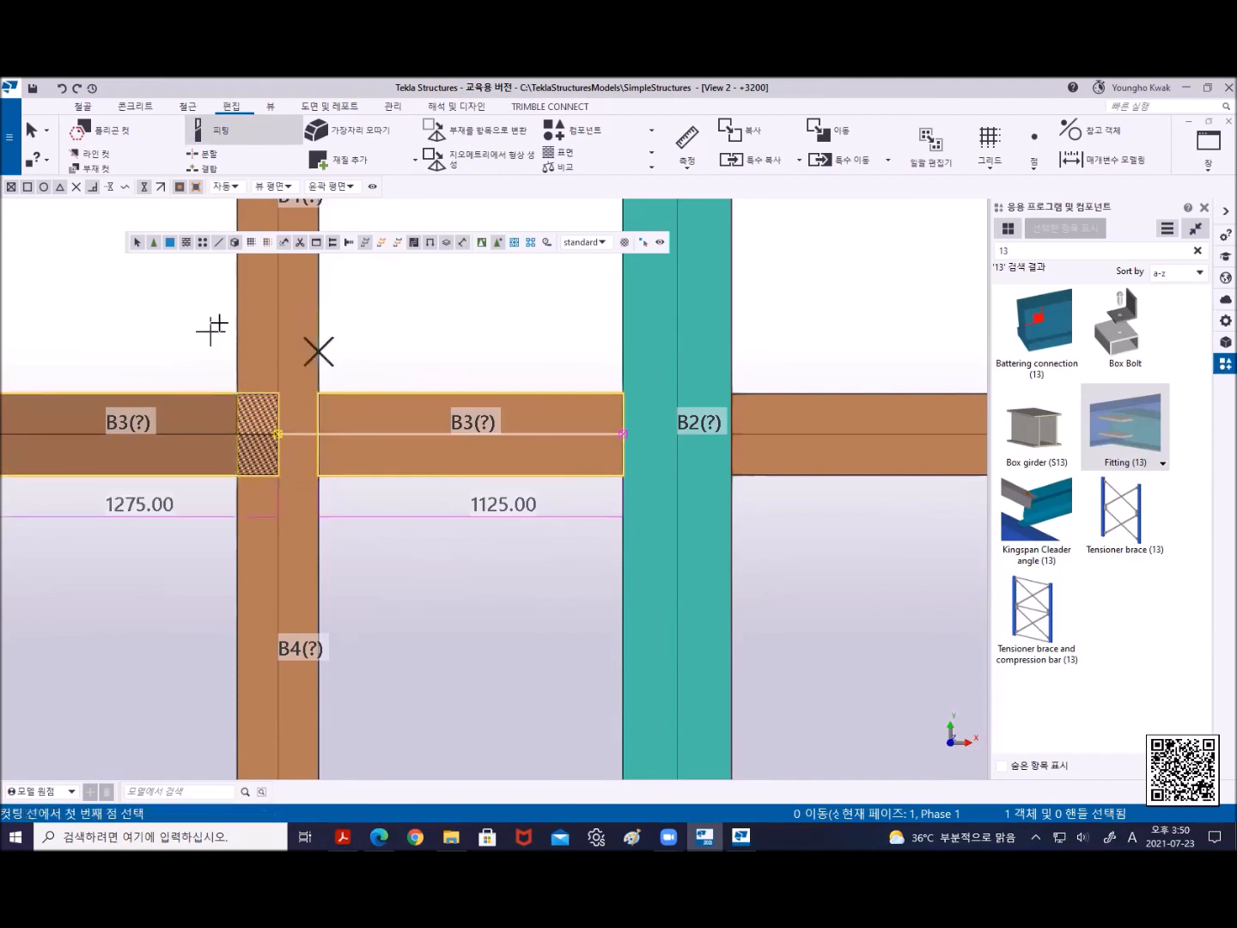
left_click(237, 315)
left_click(238, 344)
right_click(364, 308)
left_click(382, 315)
Run a clash check on the split and trimmed B3 and B4 beams at the crossing, and close the clash check manager
scroll(378, 533, "down", 2)
left_click_drag(375, 548, 221, 386)
right_click(196, 317)
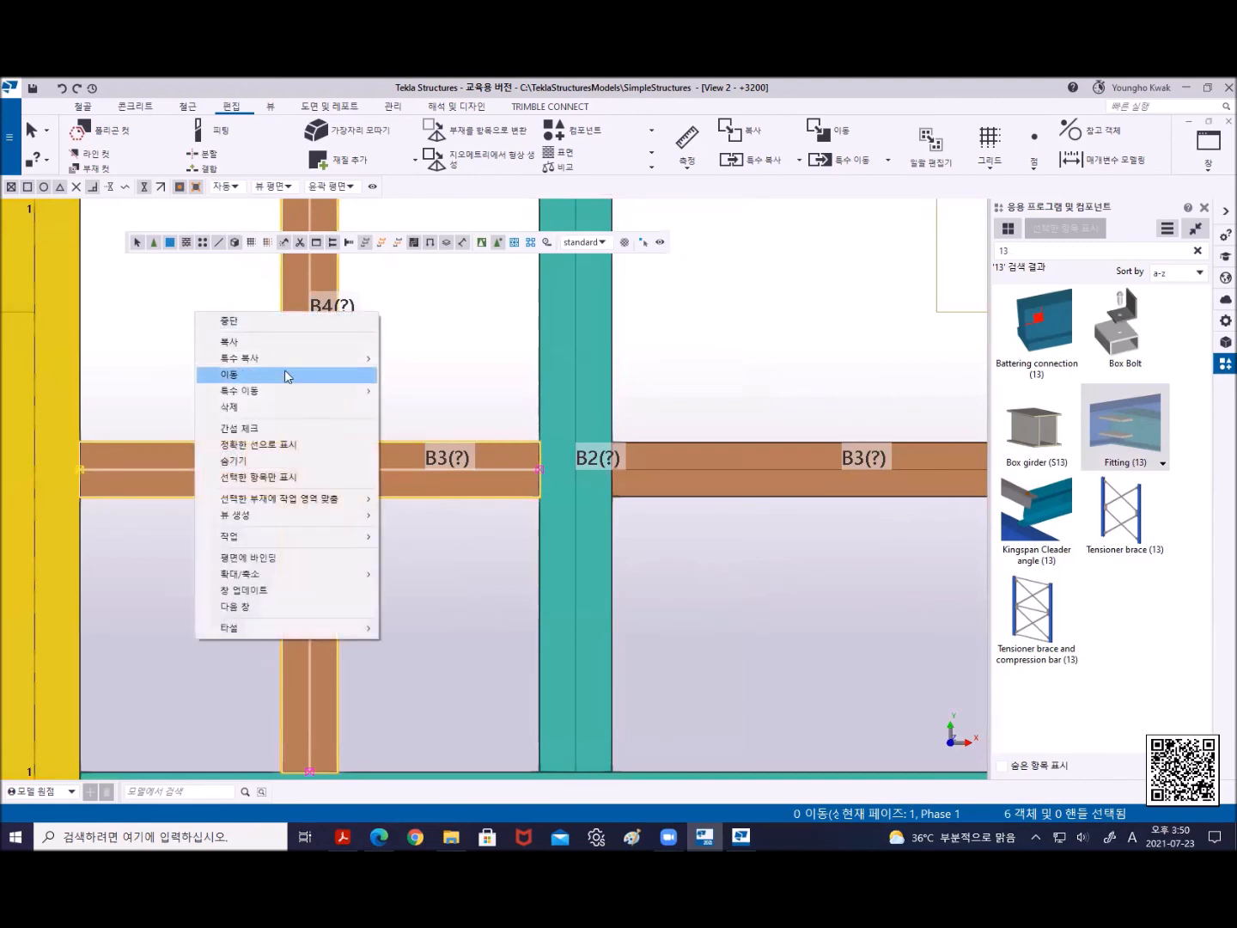
left_click(278, 427)
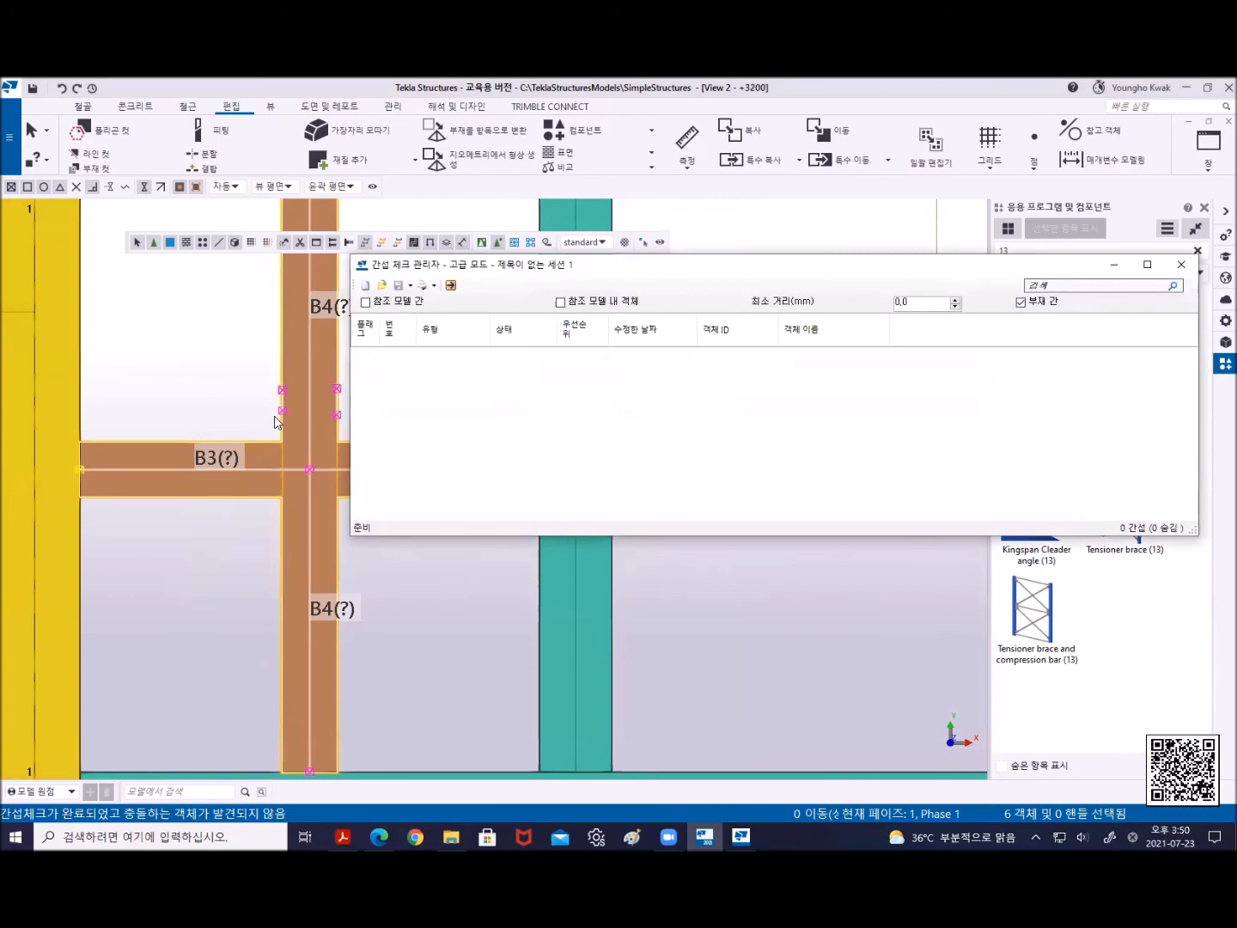
left_click(1181, 263)
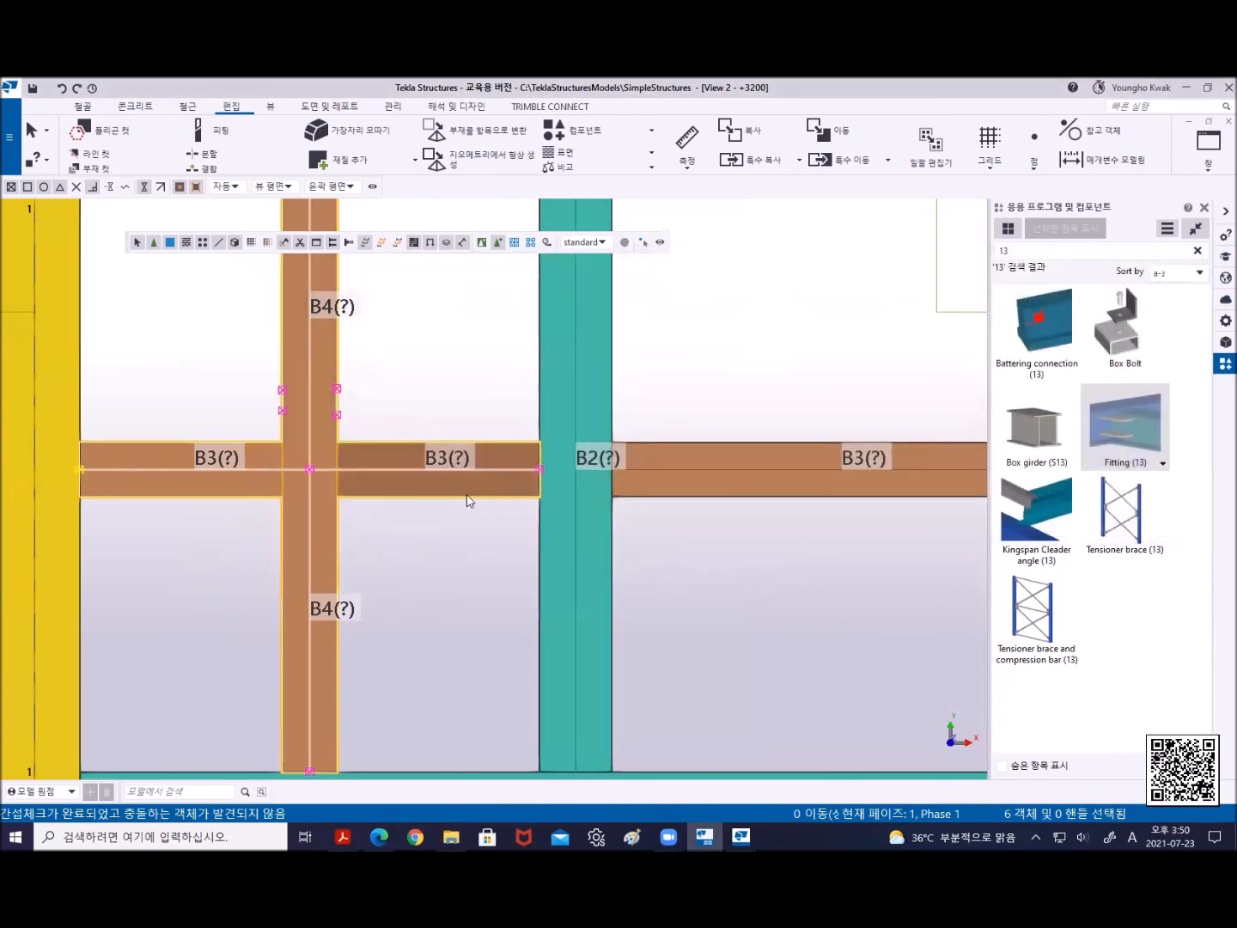
Open the saved view +6500 and switch it from 3D to plan display
scroll(469, 501, "down", 3)
left_click(448, 534)
scroll(560, 525, "up", 3)
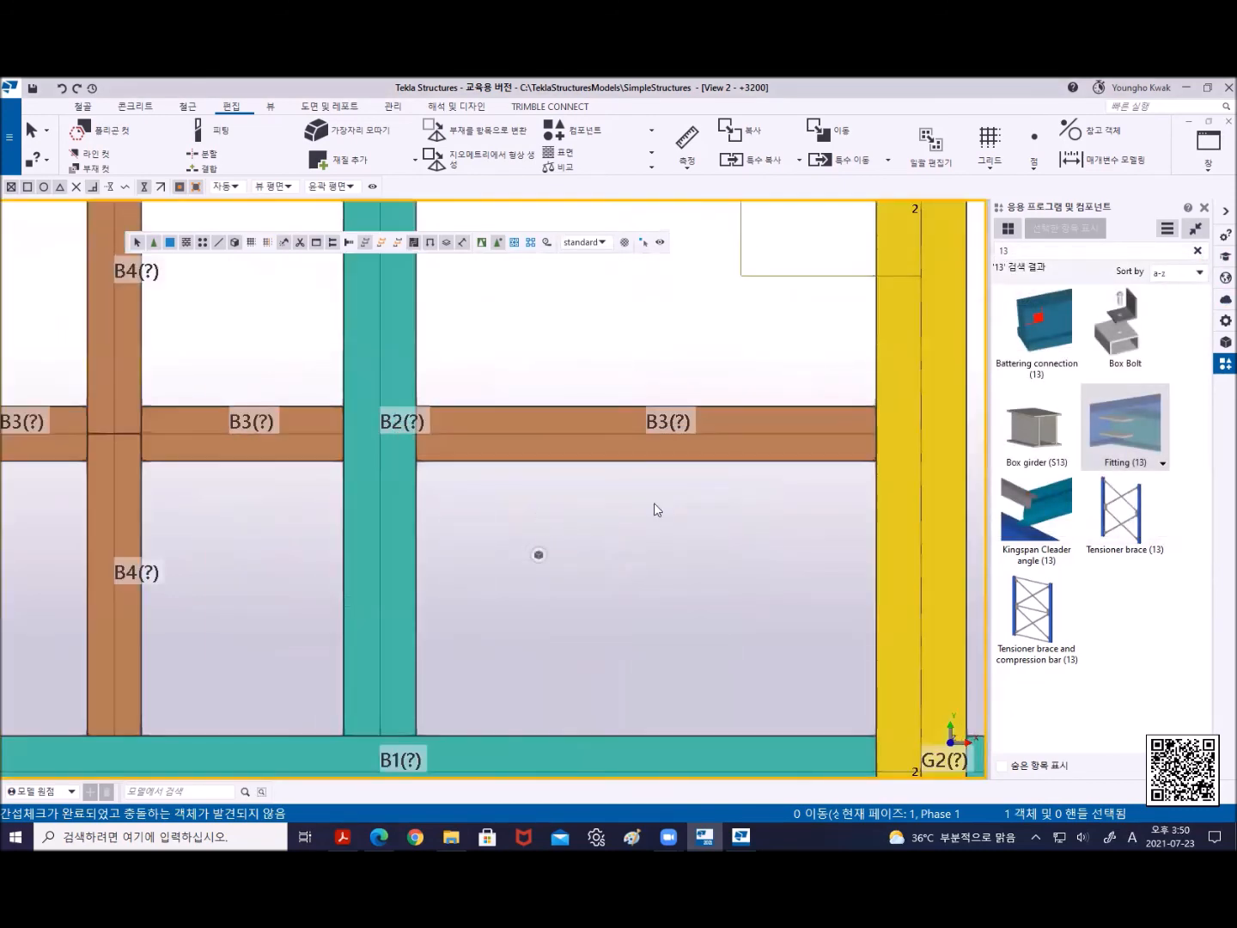
left_click(1209, 146)
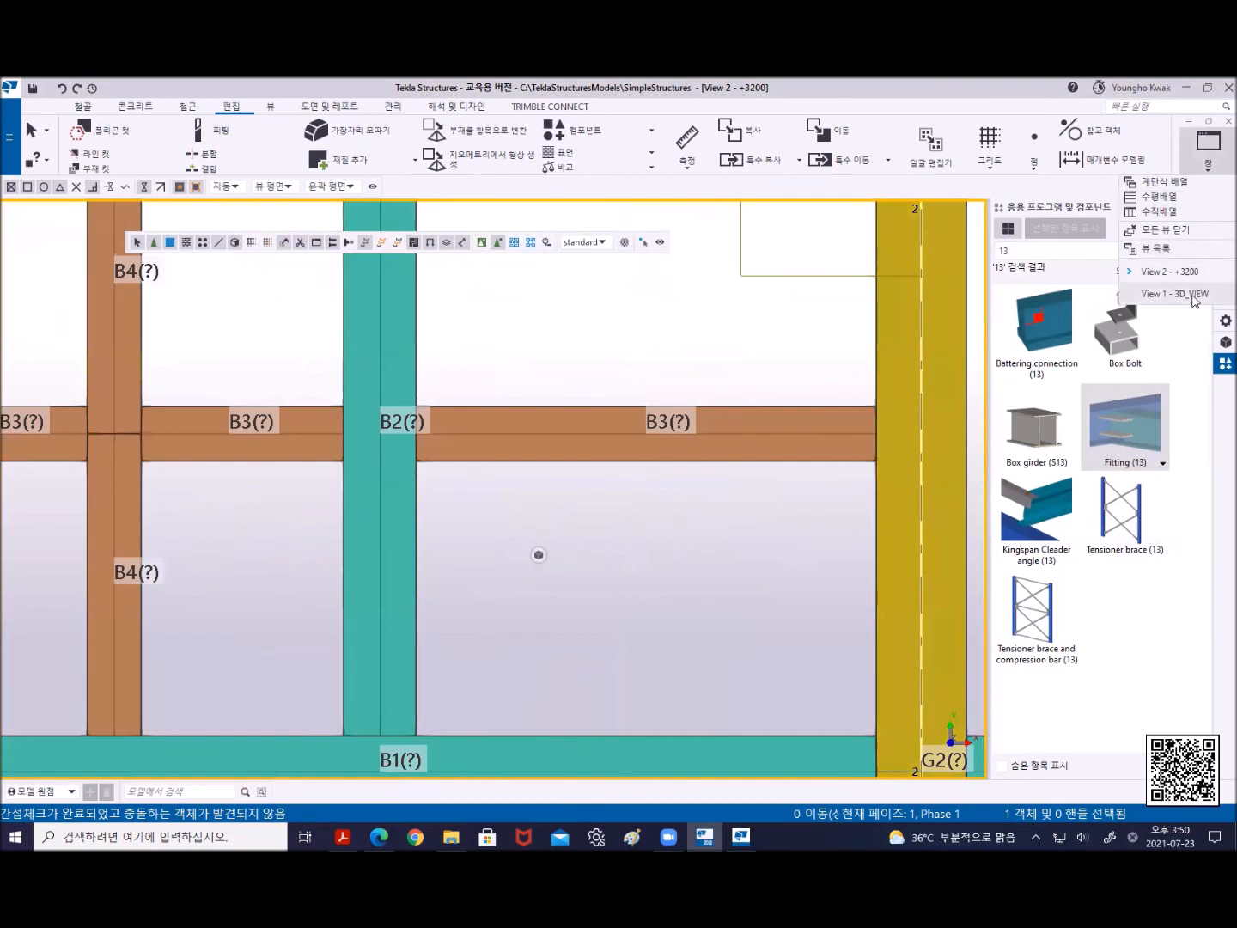
left_click(1155, 247)
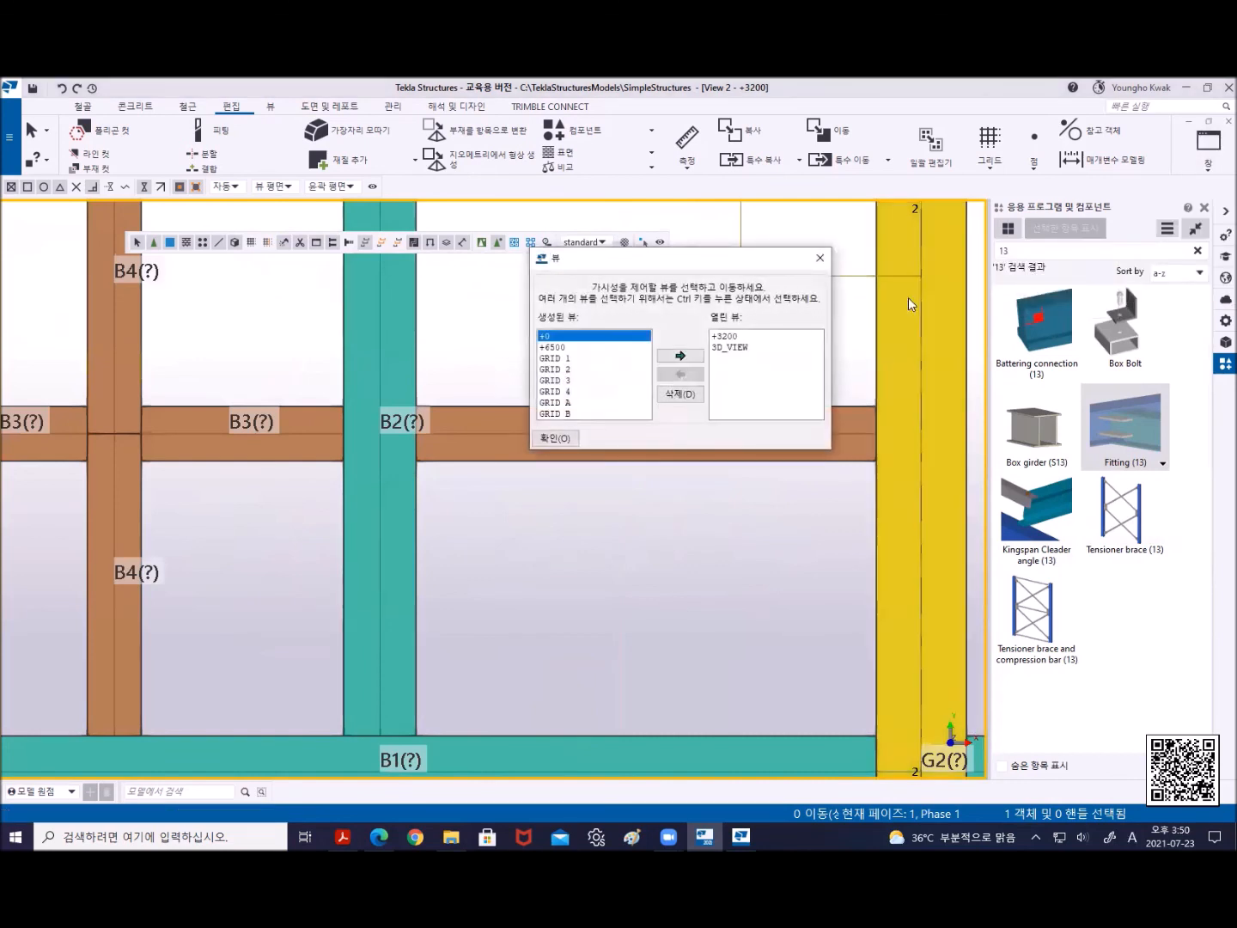
double_click(554, 348)
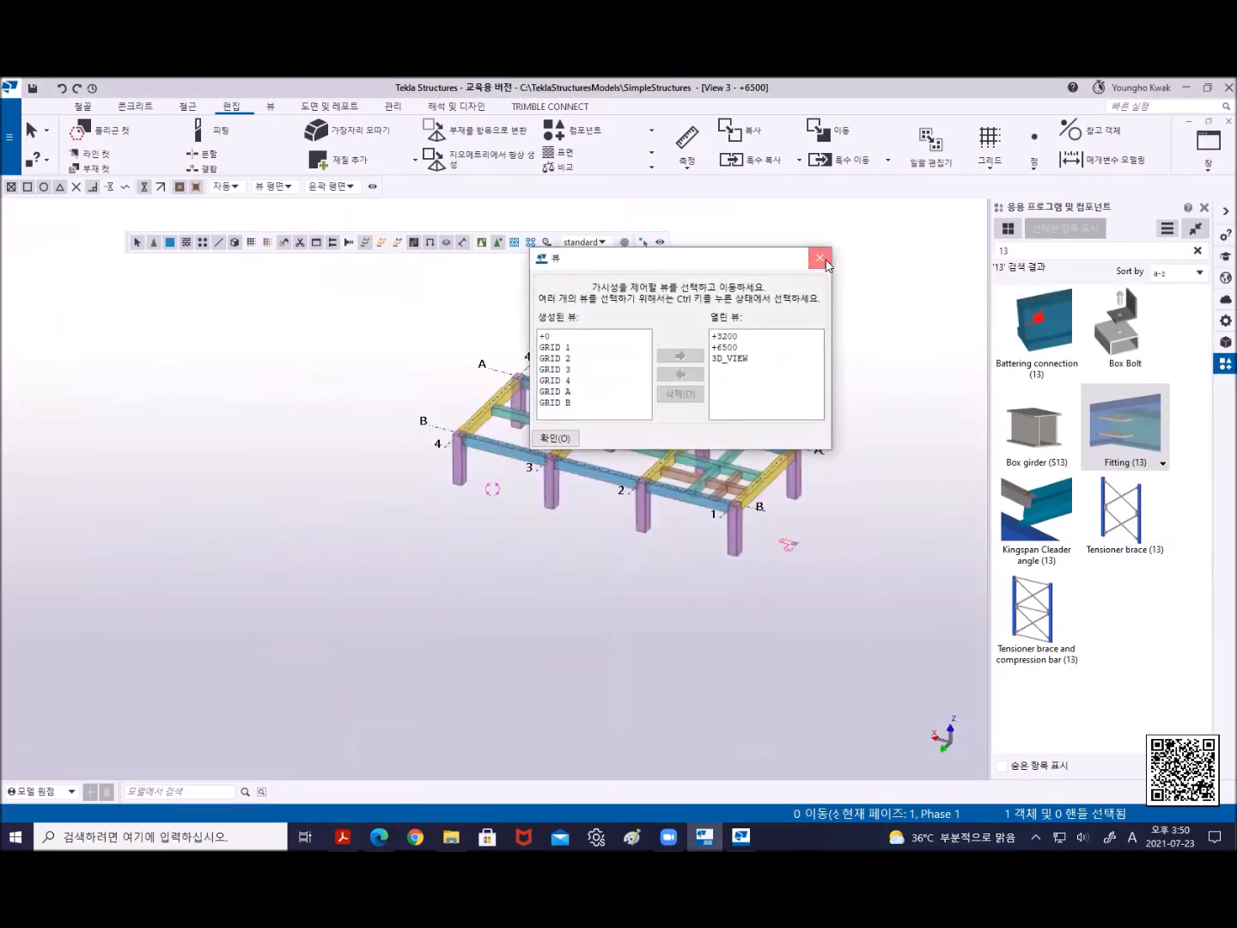
left_click(821, 257)
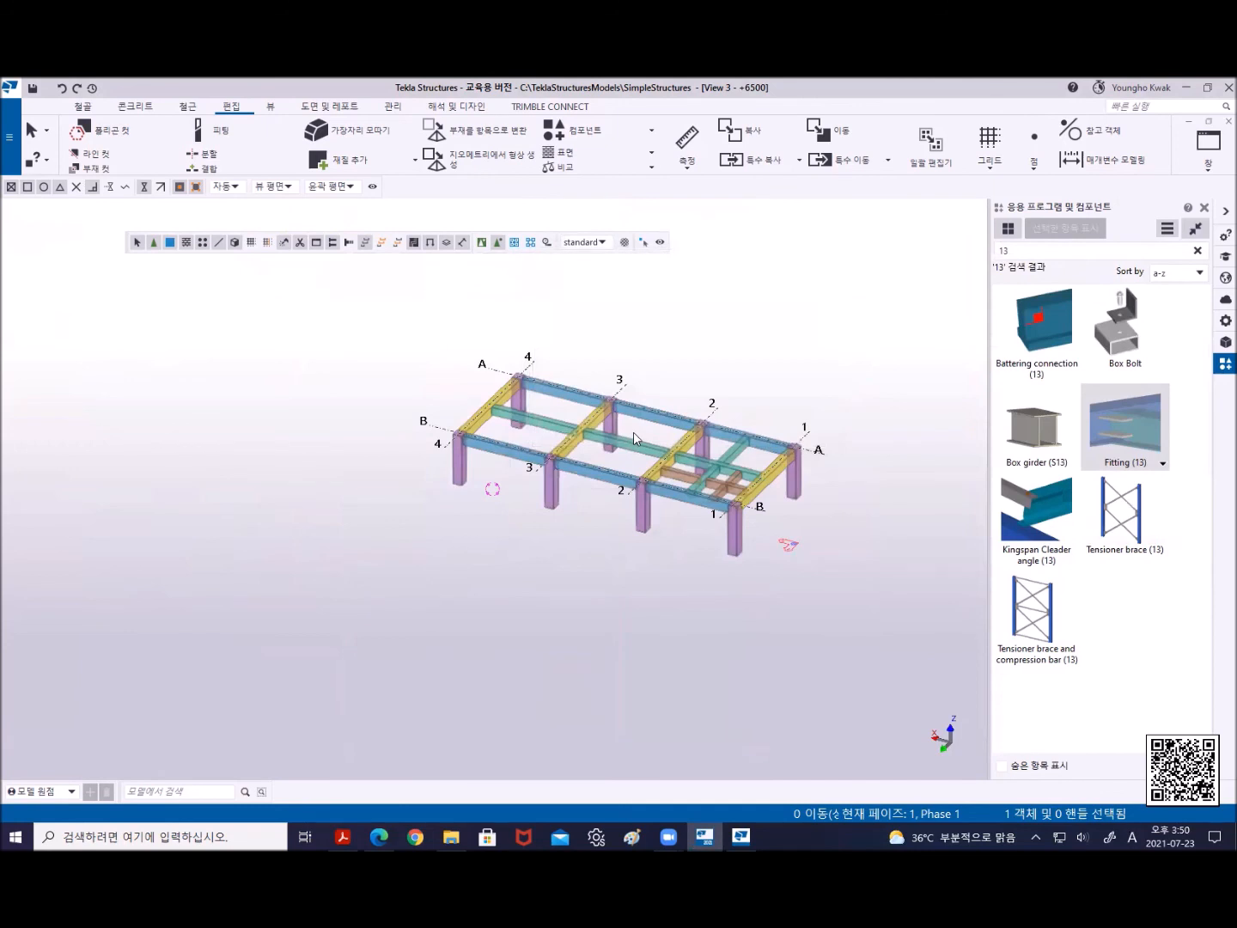
key("ctrl+p")
scroll(180, 484, "up", 5)
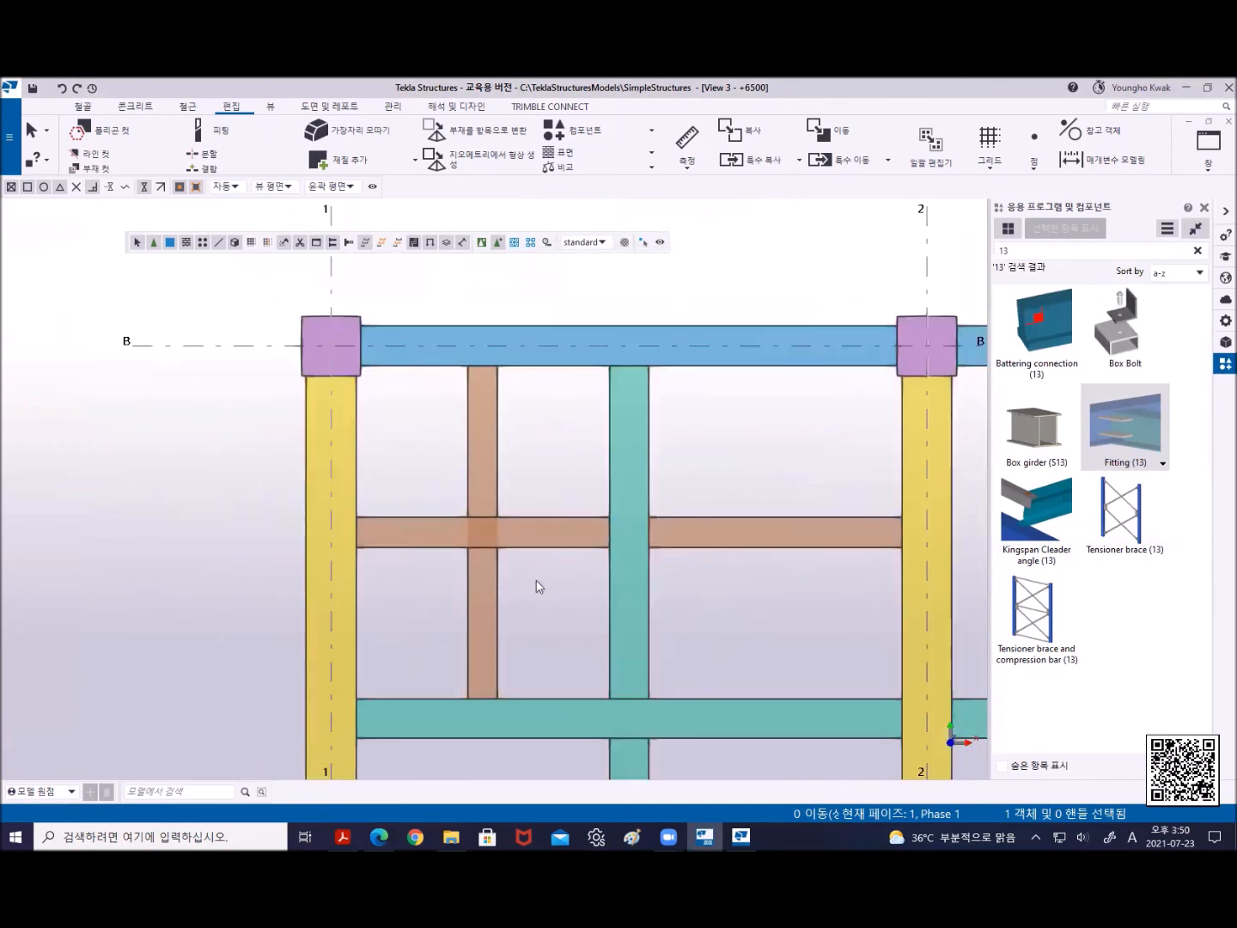
Run a clash check on the two crossing brown beams between grid lines 1 and 2 in the +6500 view
left_click_drag(551, 596, 438, 461)
right_click(528, 406)
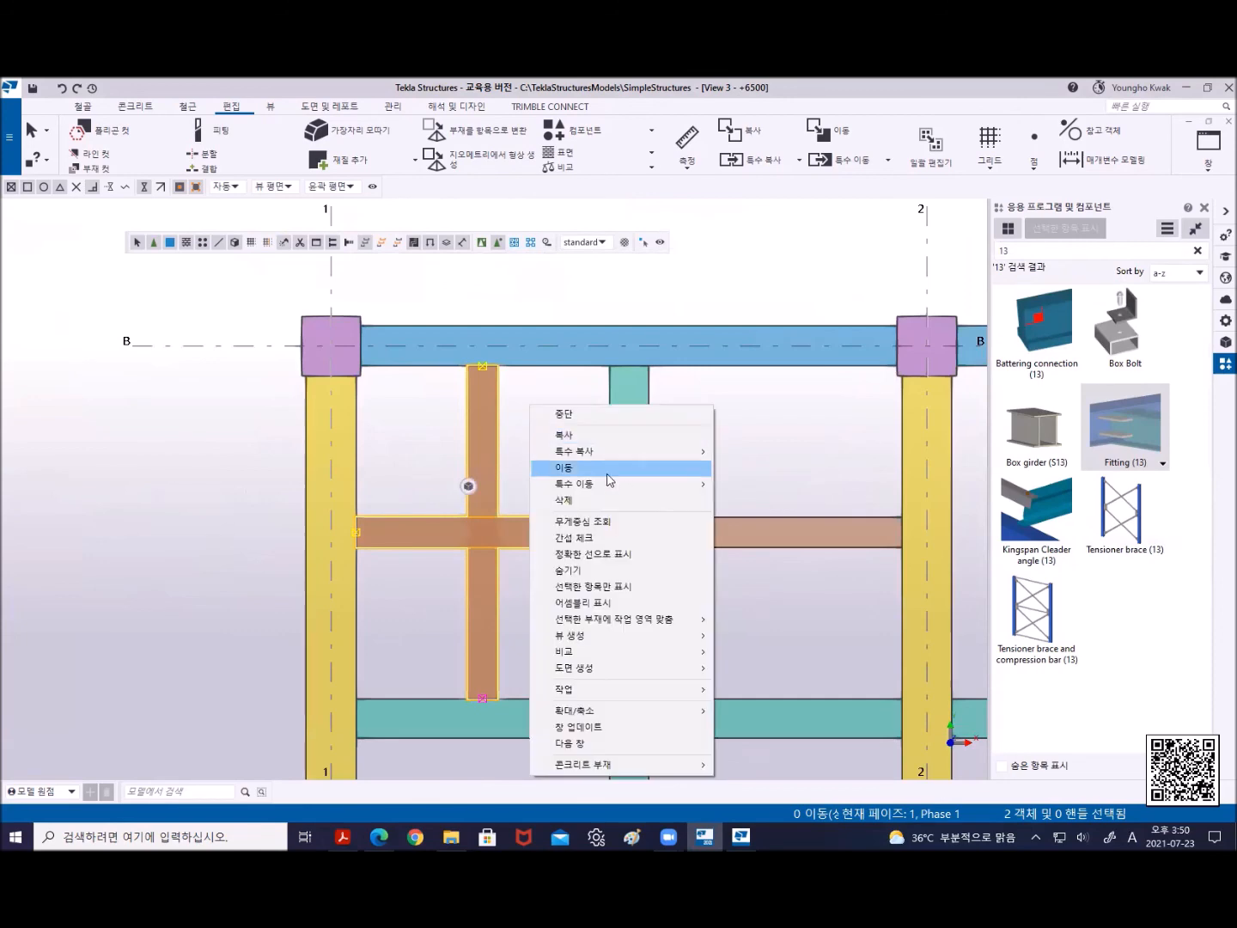
left_click(599, 537)
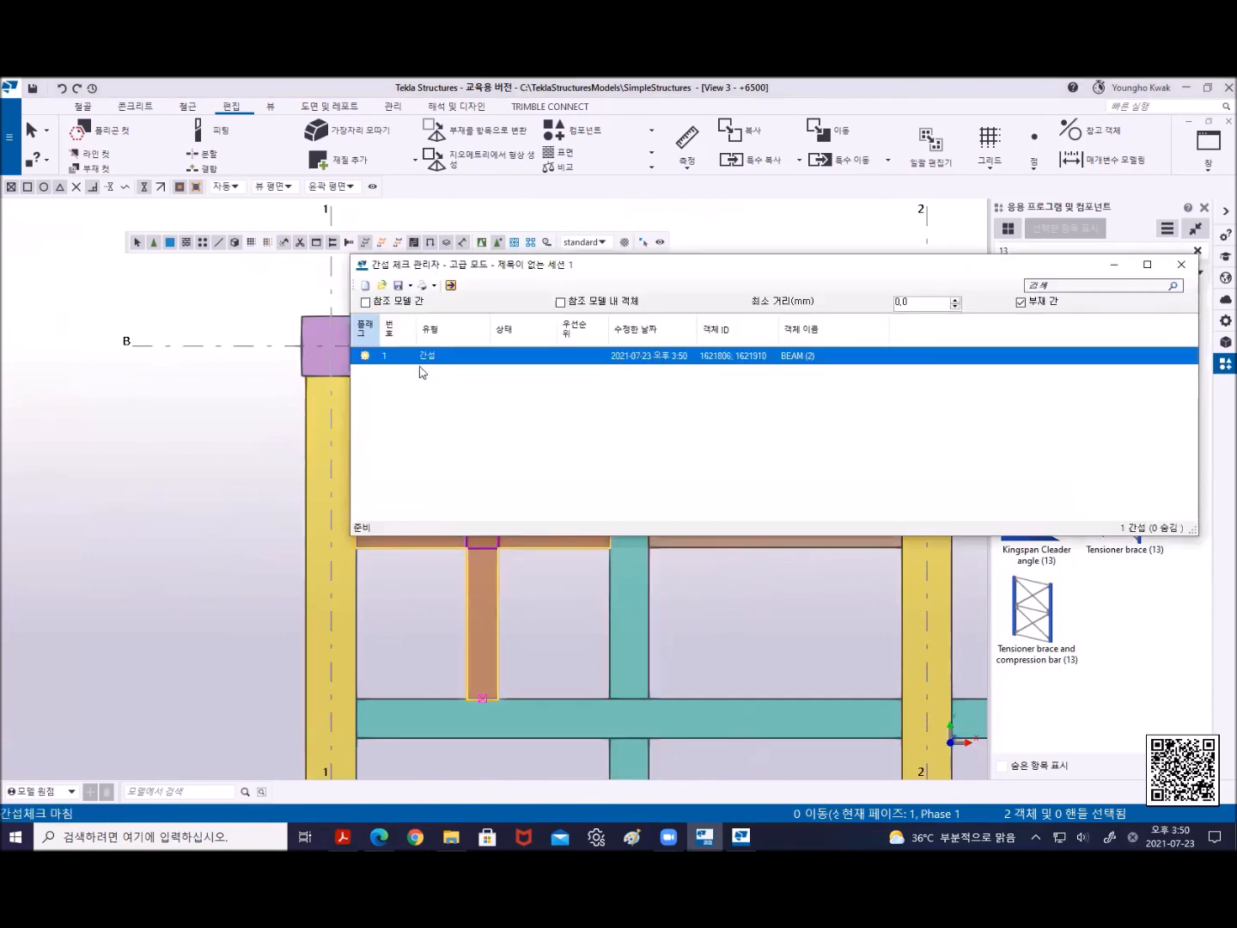
Close the clash check manager without saving the session and clear the selection of the crossing beams
left_click(1168, 272)
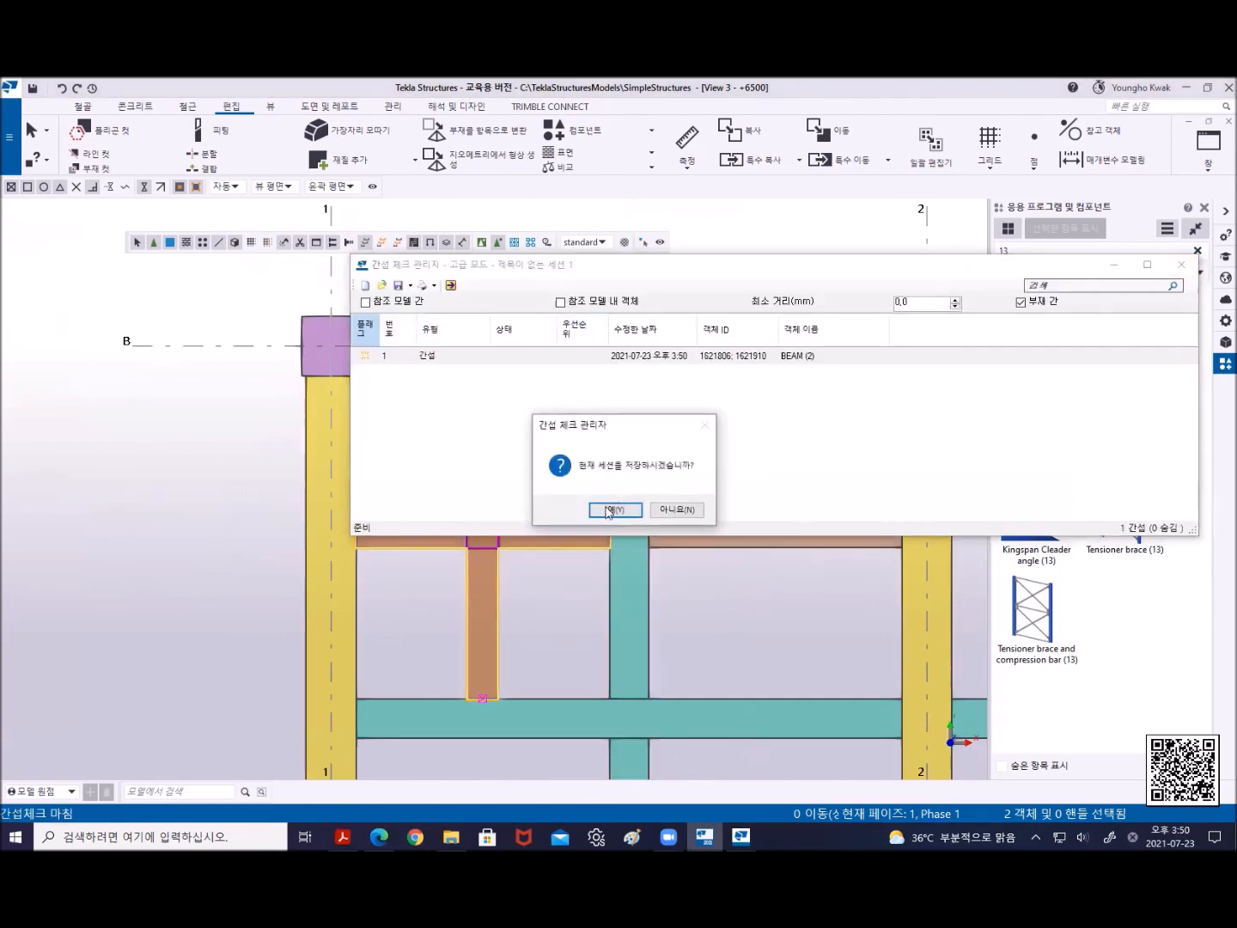
left_click(677, 511)
scroll(500, 554, "up", 4)
left_click(500, 554)
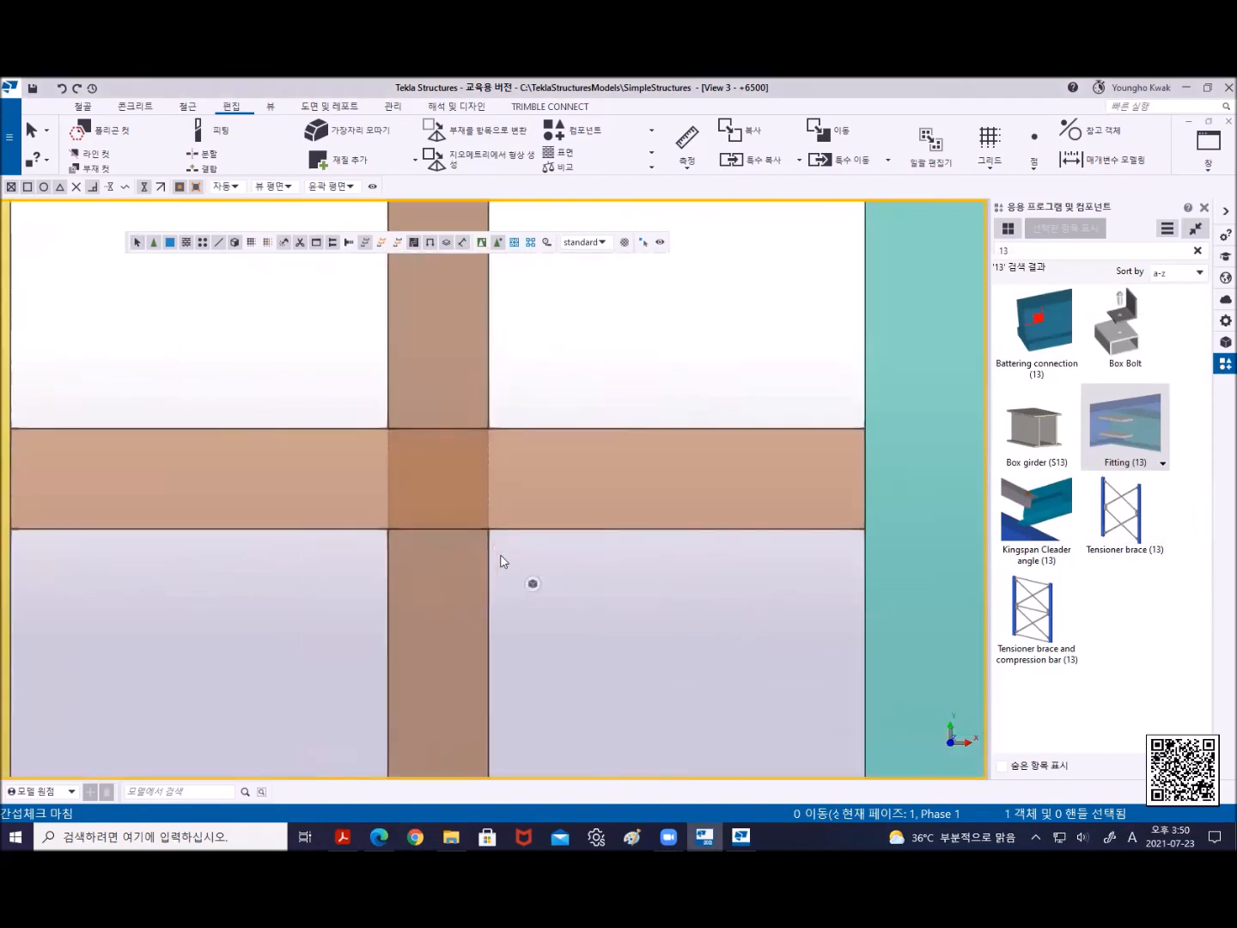
left_click(221, 131)
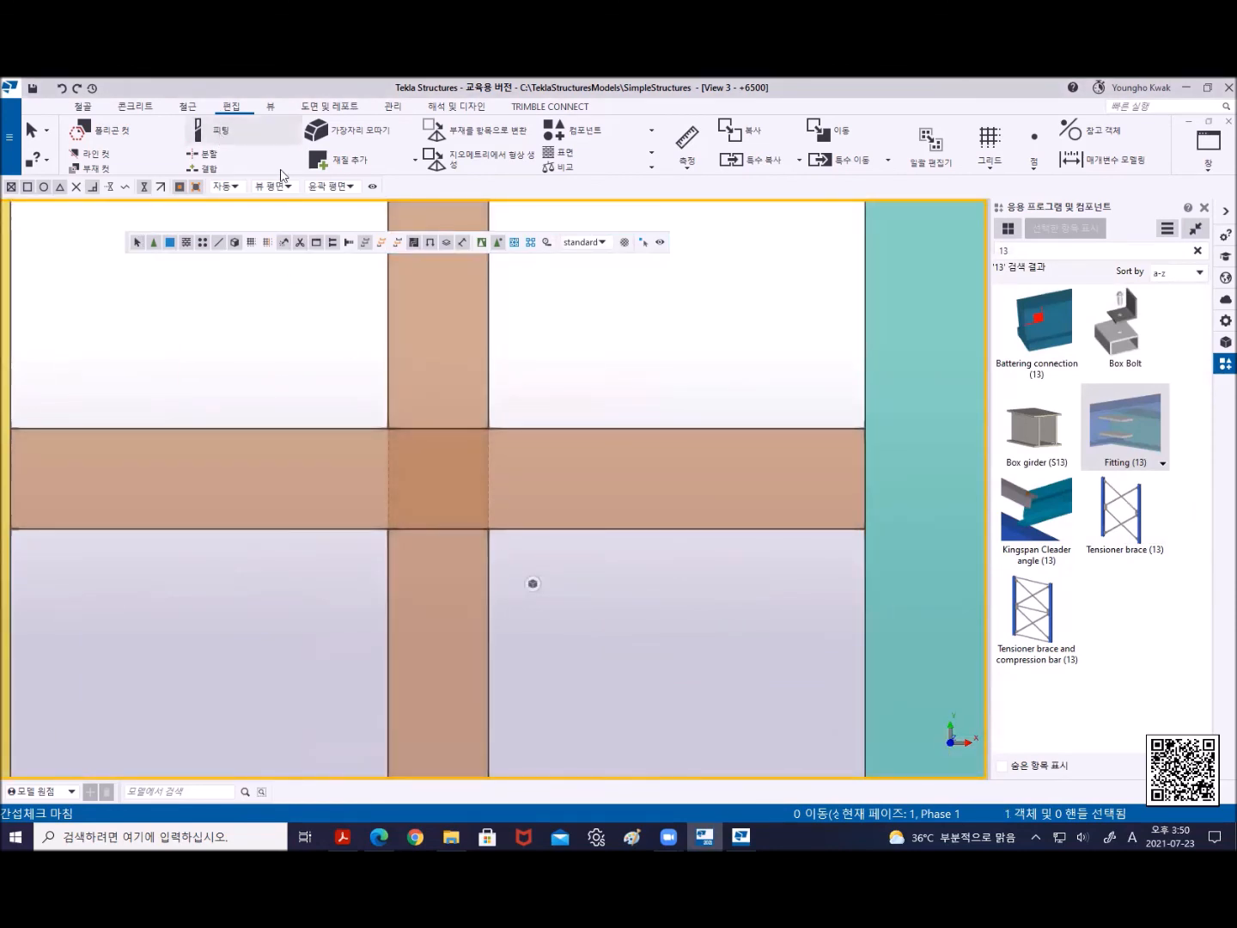
left_click(525, 434)
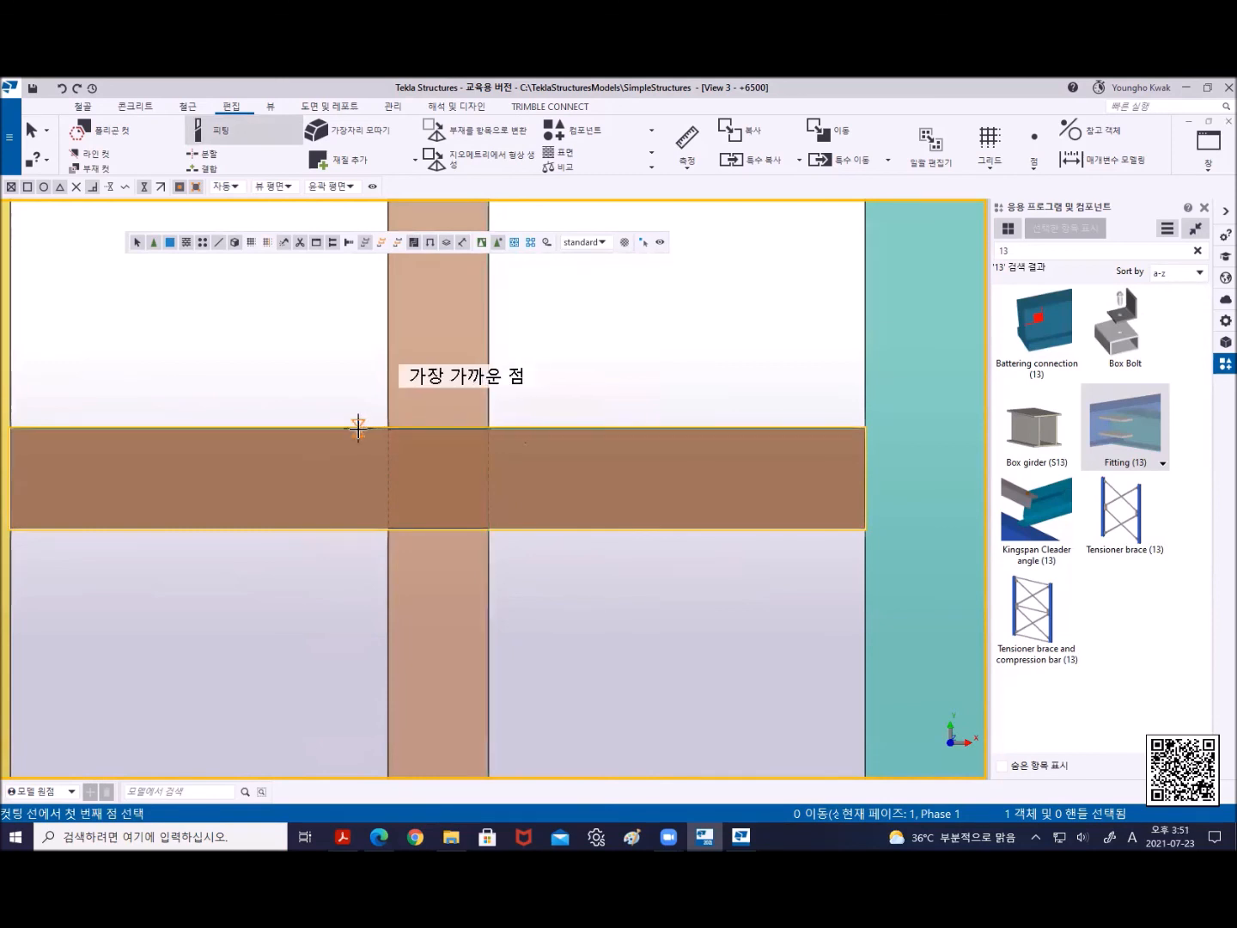
right_click(213, 296)
left_click(249, 306)
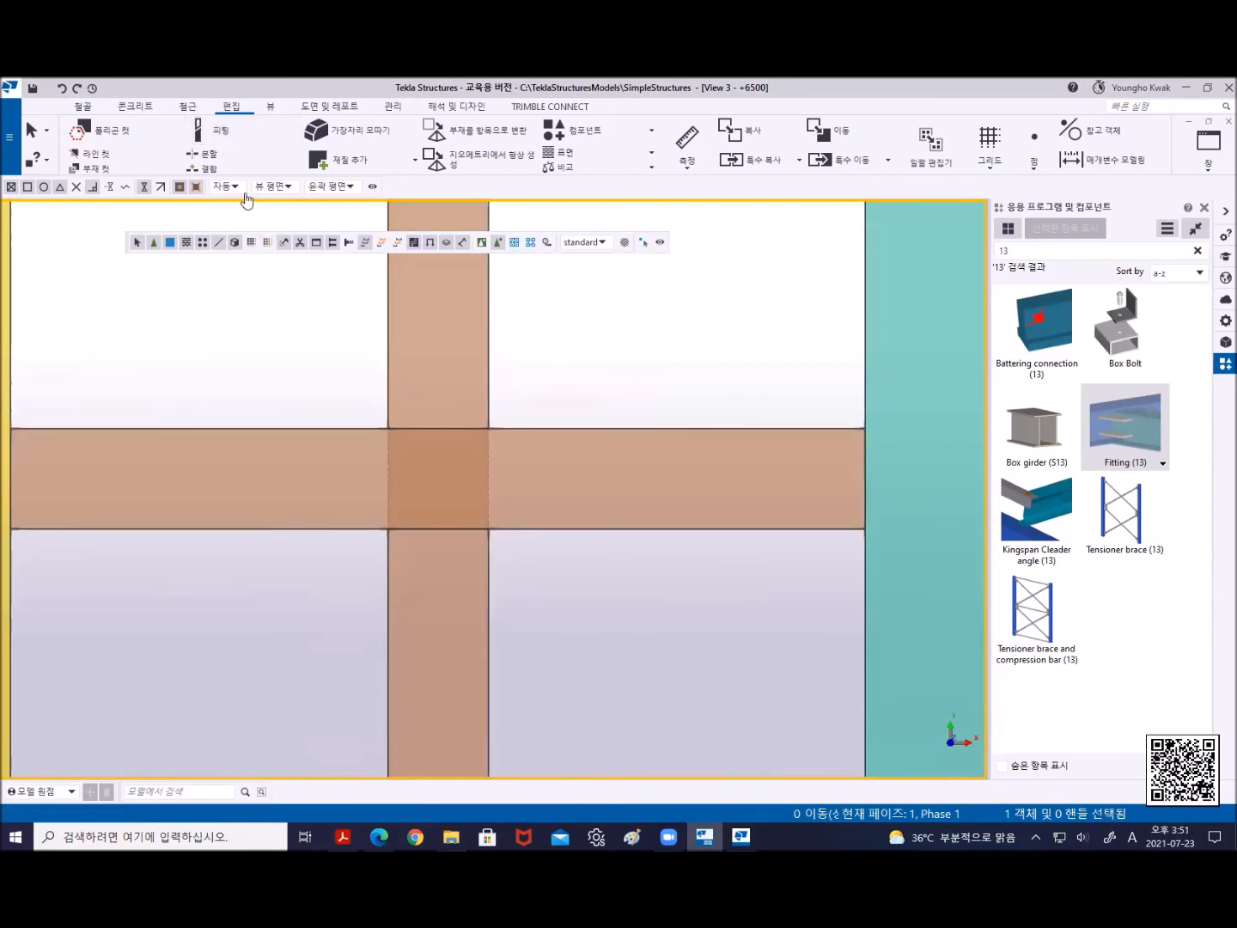
Split the horizontal brown beam at the midpoint of the crossing vertical brown beam's width
left_click(207, 153)
left_click(548, 434)
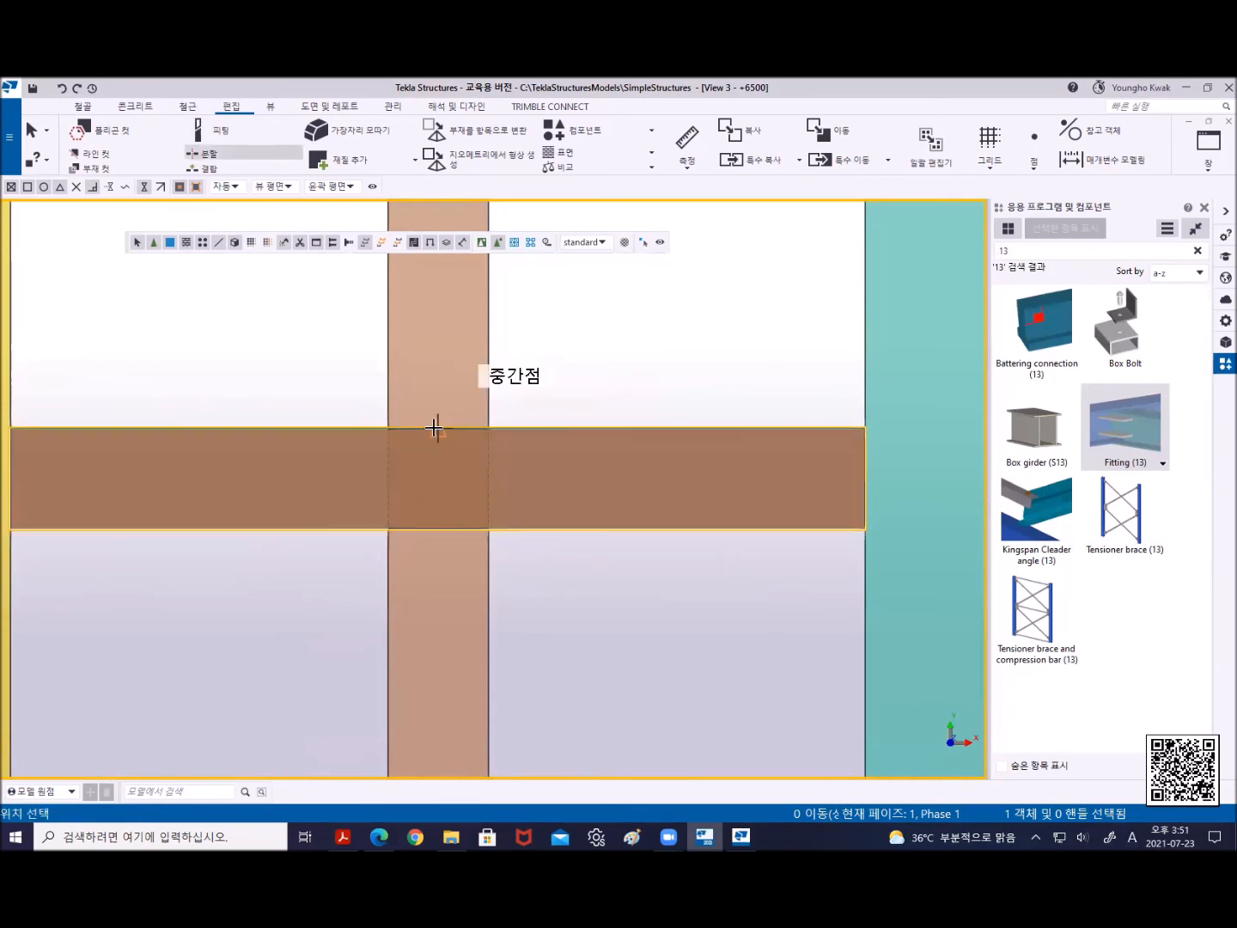
left_click(435, 429)
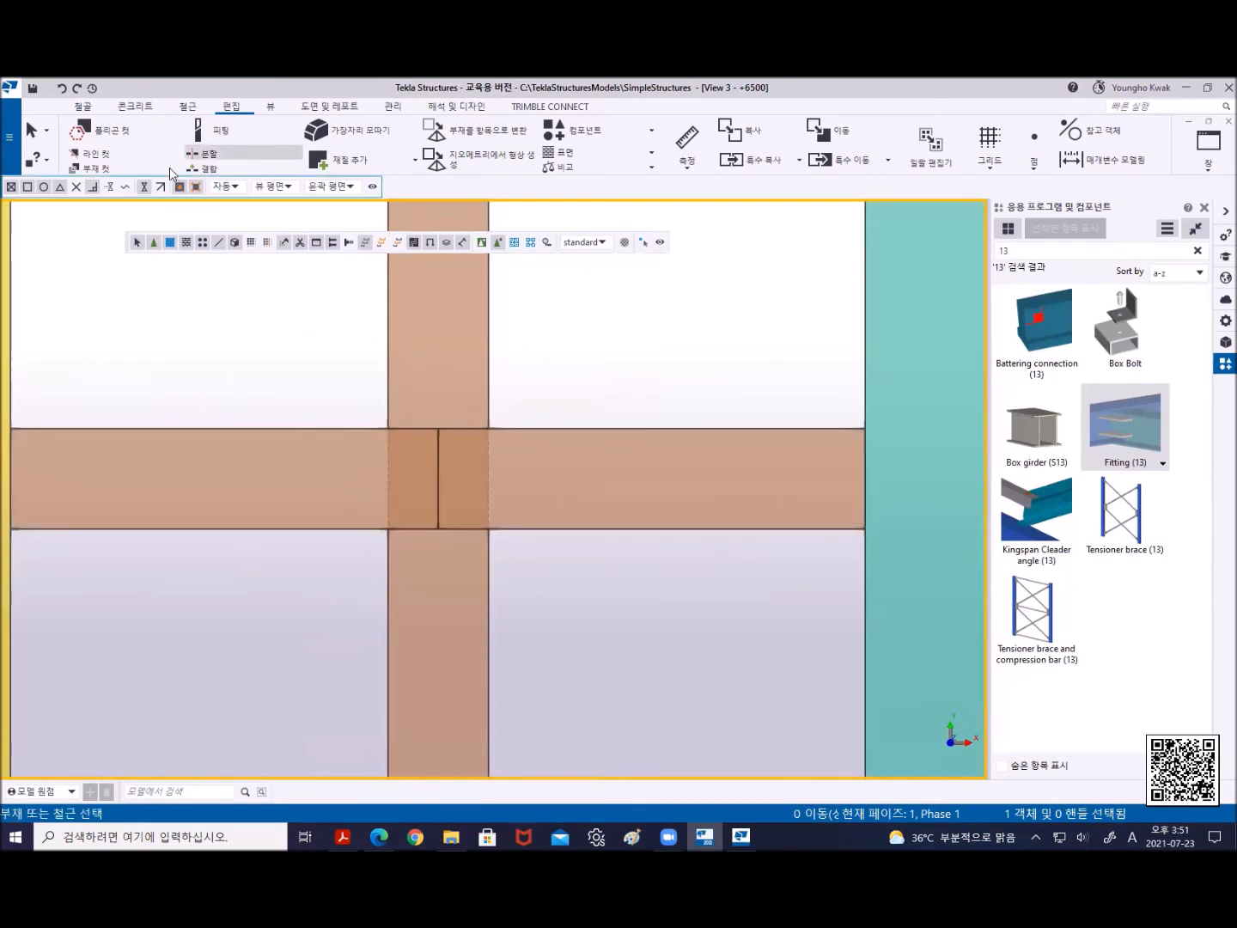
Fit the split beam segment on the grid line 2 side to the facing edge of the crossing beam
left_click(213, 130)
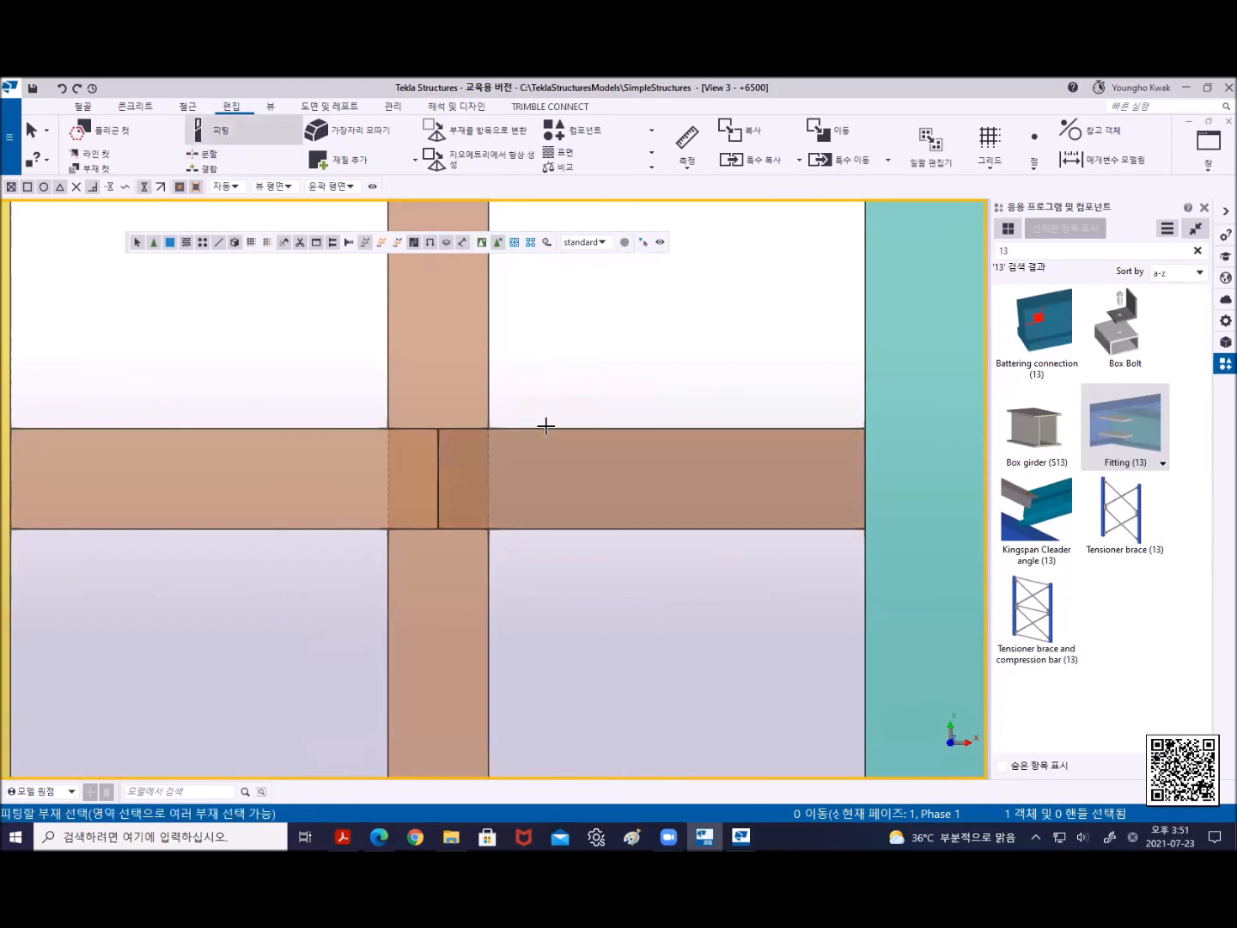
left_click(545, 429)
left_click(489, 341)
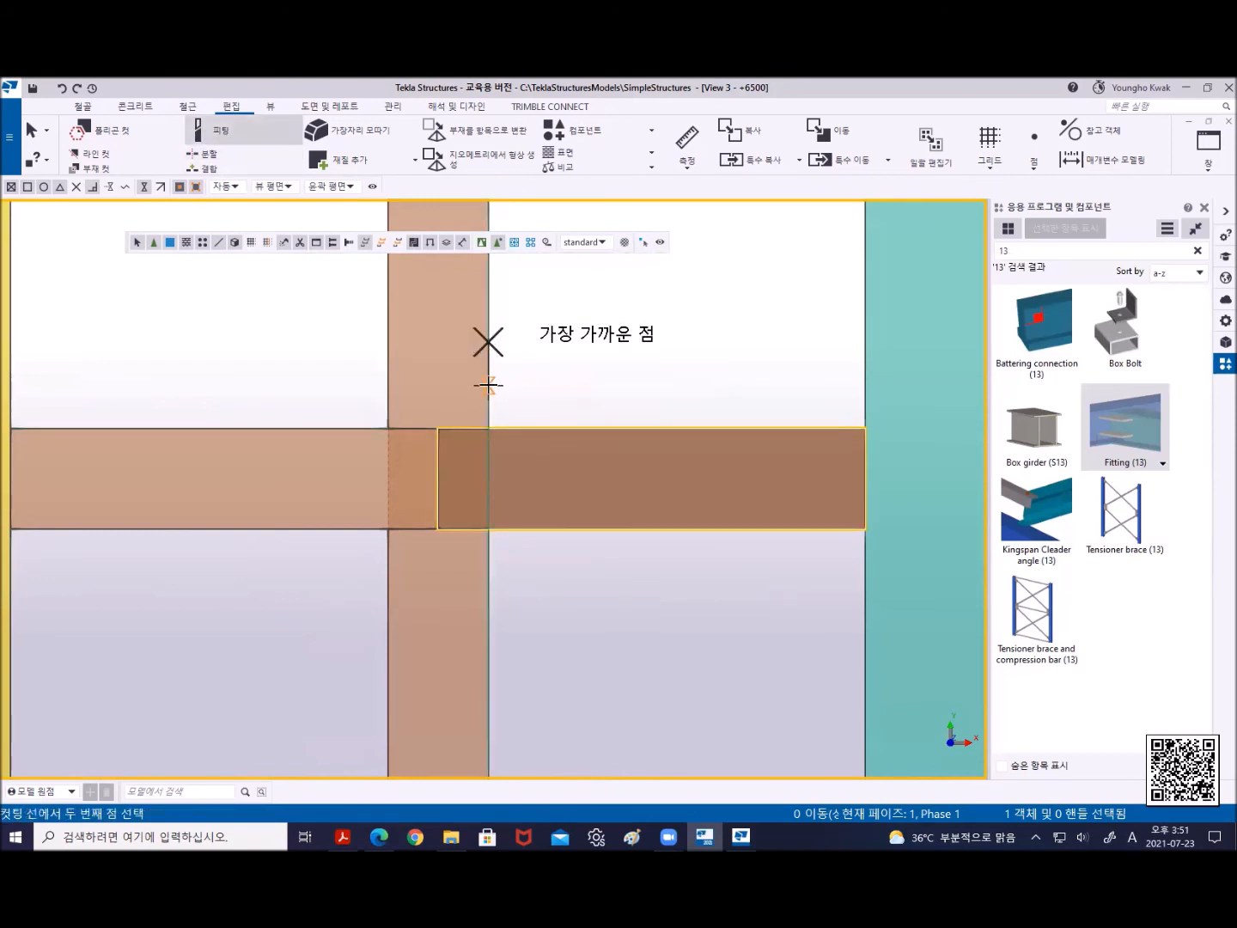
left_click(488, 385)
Fit the split beam segment next to grid line 1 to the facing edge of the crossing beam, and end the command
left_click(359, 430)
left_click(388, 346)
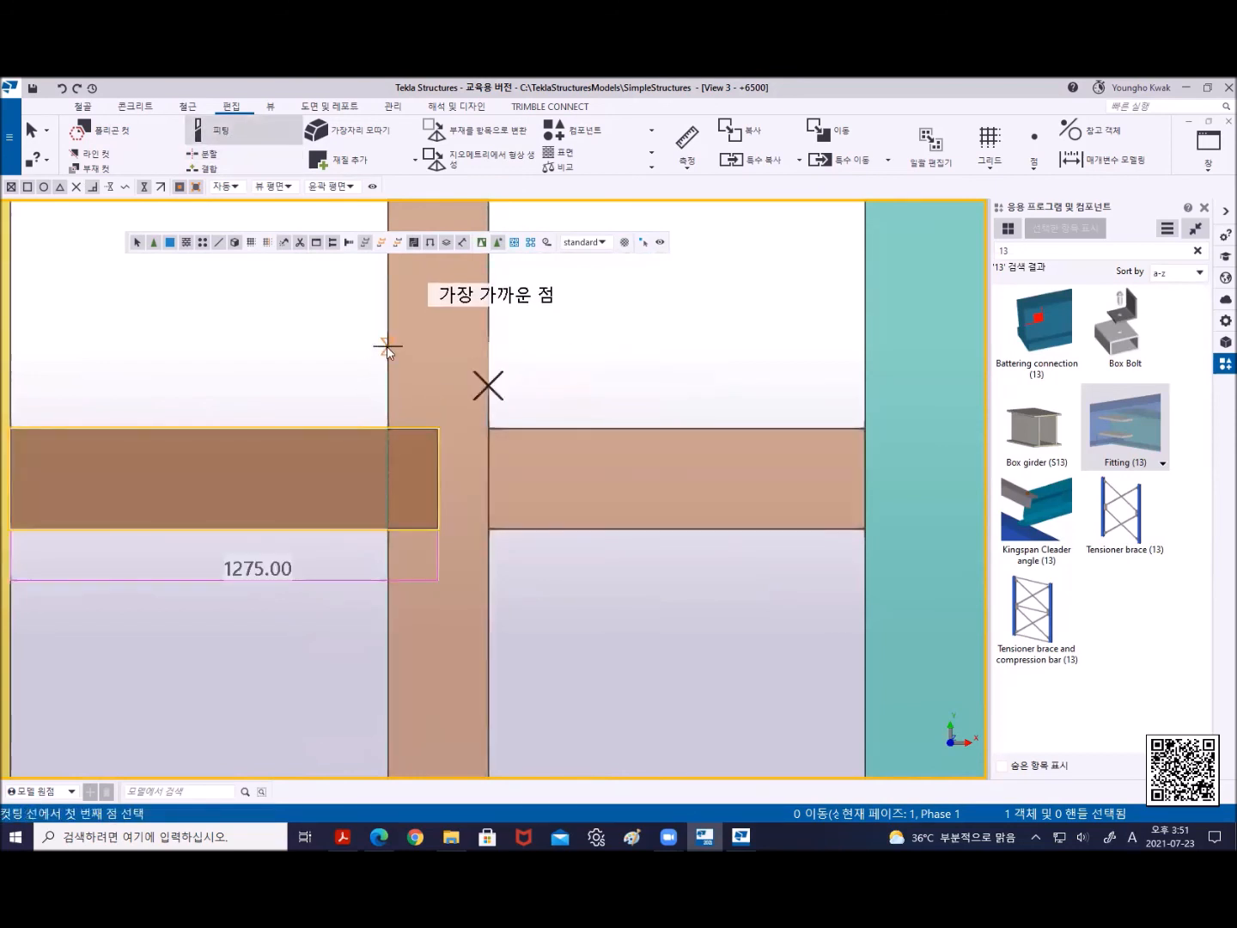
left_click(387, 376)
right_click(290, 345)
left_click(348, 353)
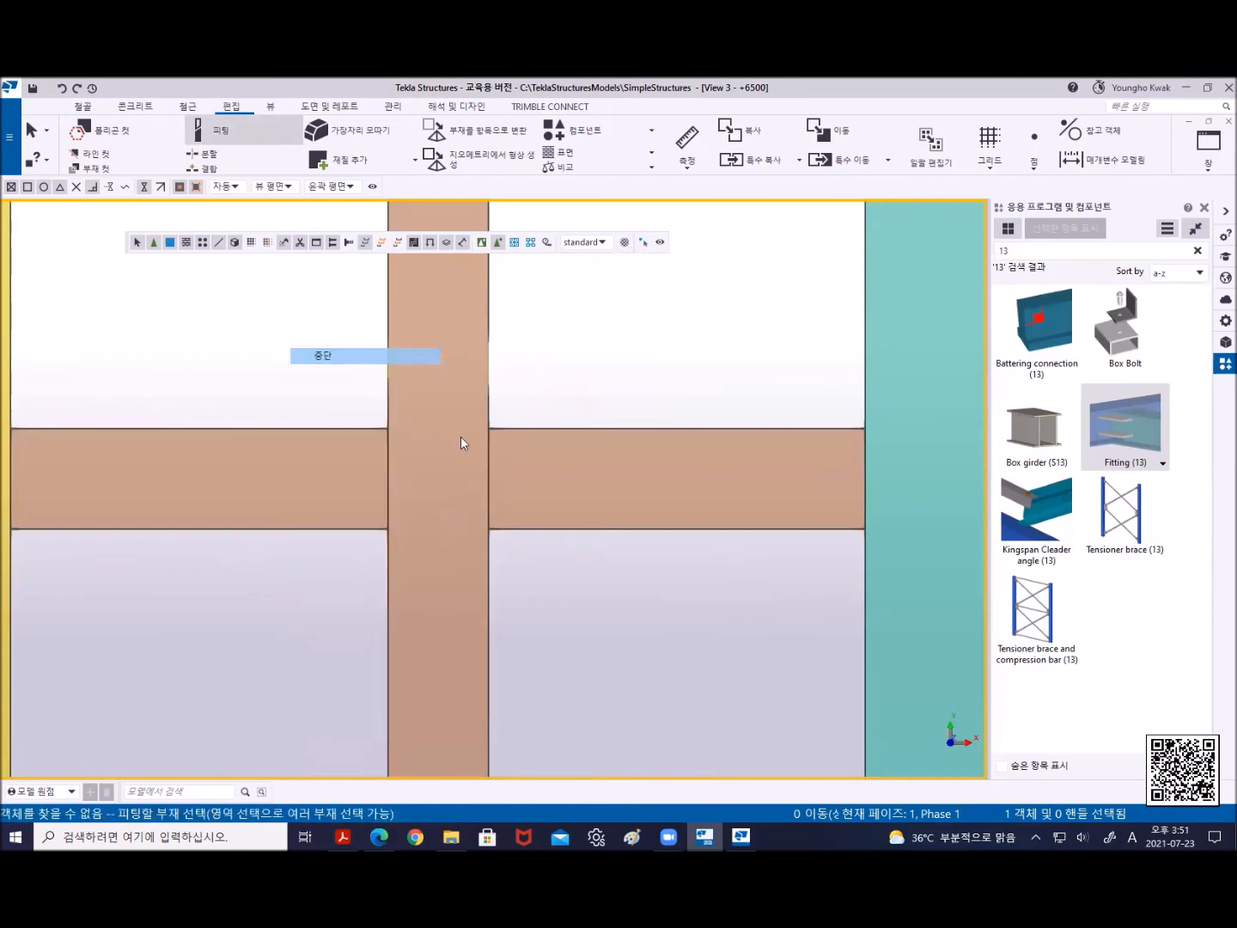
Run a clash check on the split and fitted brown beams at the +6500 crossing, and close the clash check manager
scroll(560, 589, "down", 5)
left_click_drag(560, 589, 441, 456)
right_click(557, 428)
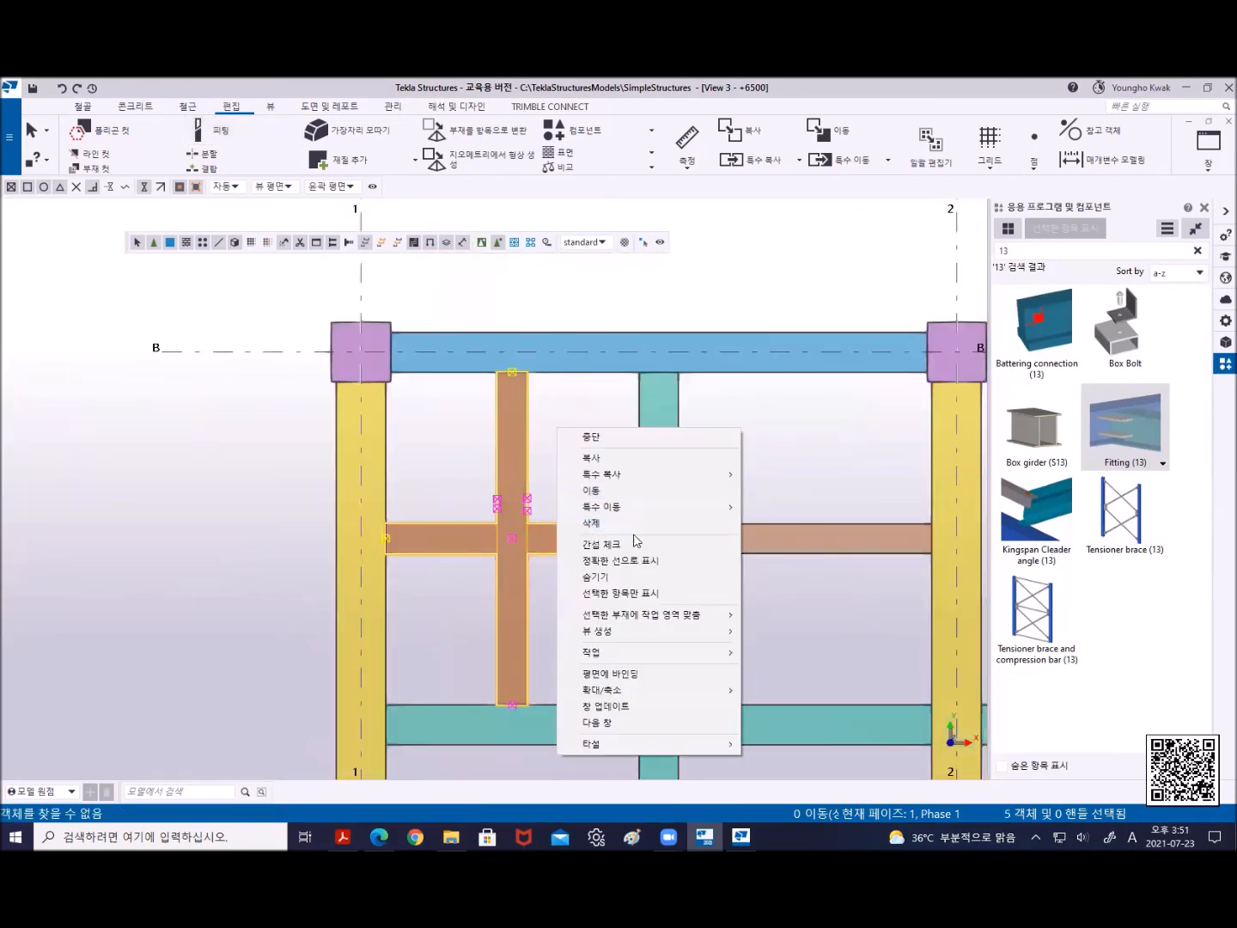
left_click(626, 544)
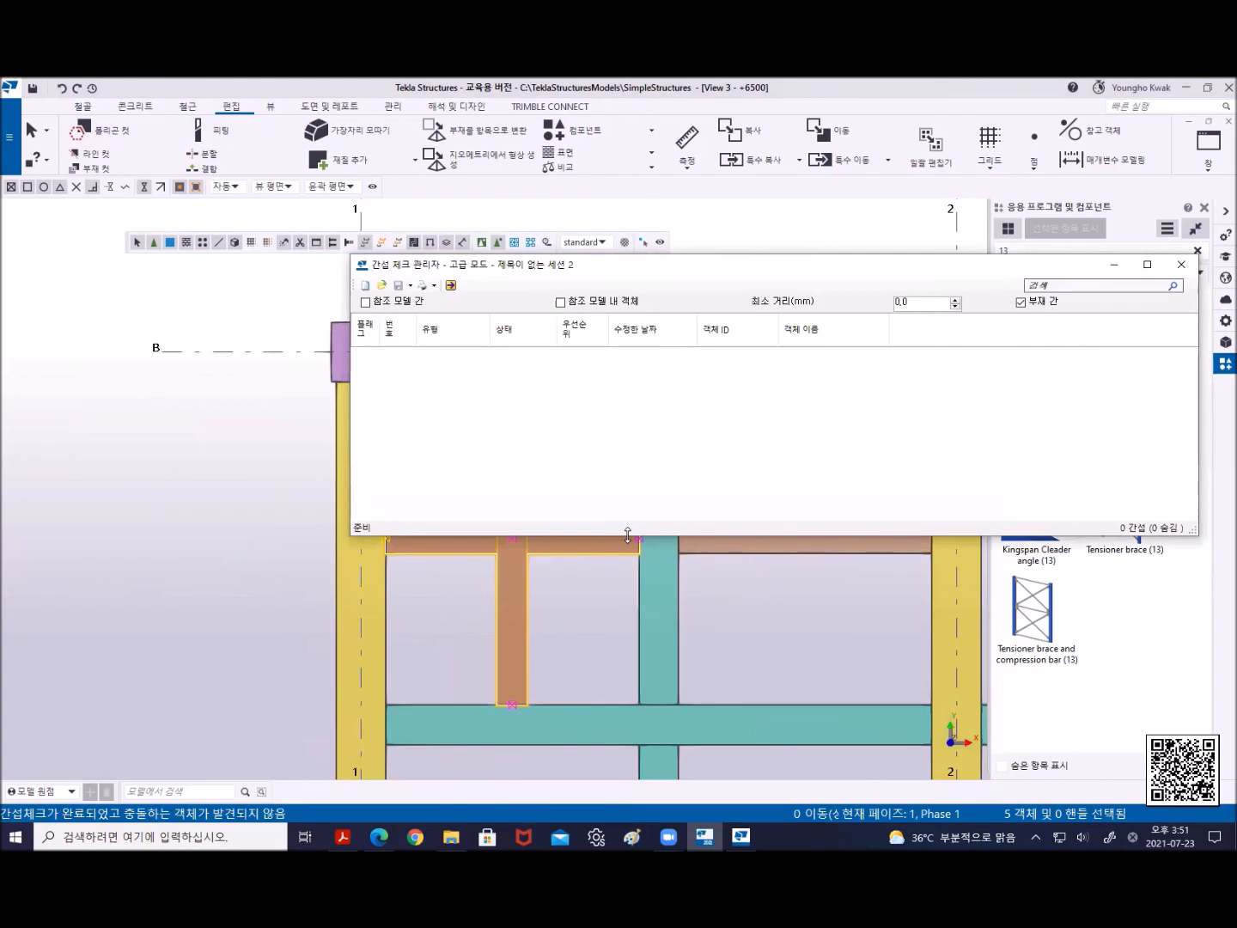
left_click(1181, 265)
Return the +6500 view to plan display, switch to the 3D_VIEW view and clear the beam selection
scroll(740, 544, "down", 3)
middle_click_drag(740, 544, 316, 401)
middle_click_drag(537, 554, 503, 485, "ctrl")
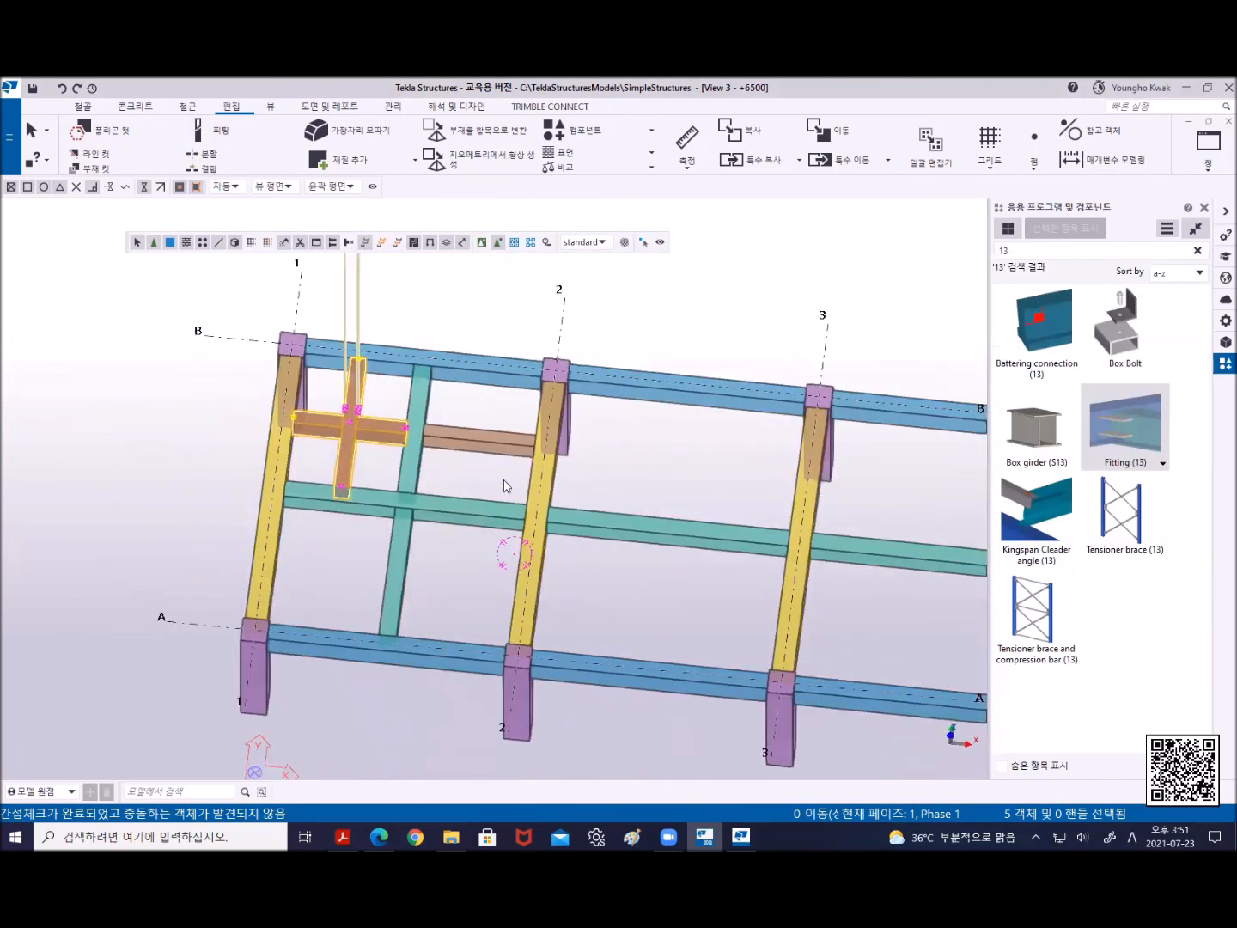
key("ctrl+p")
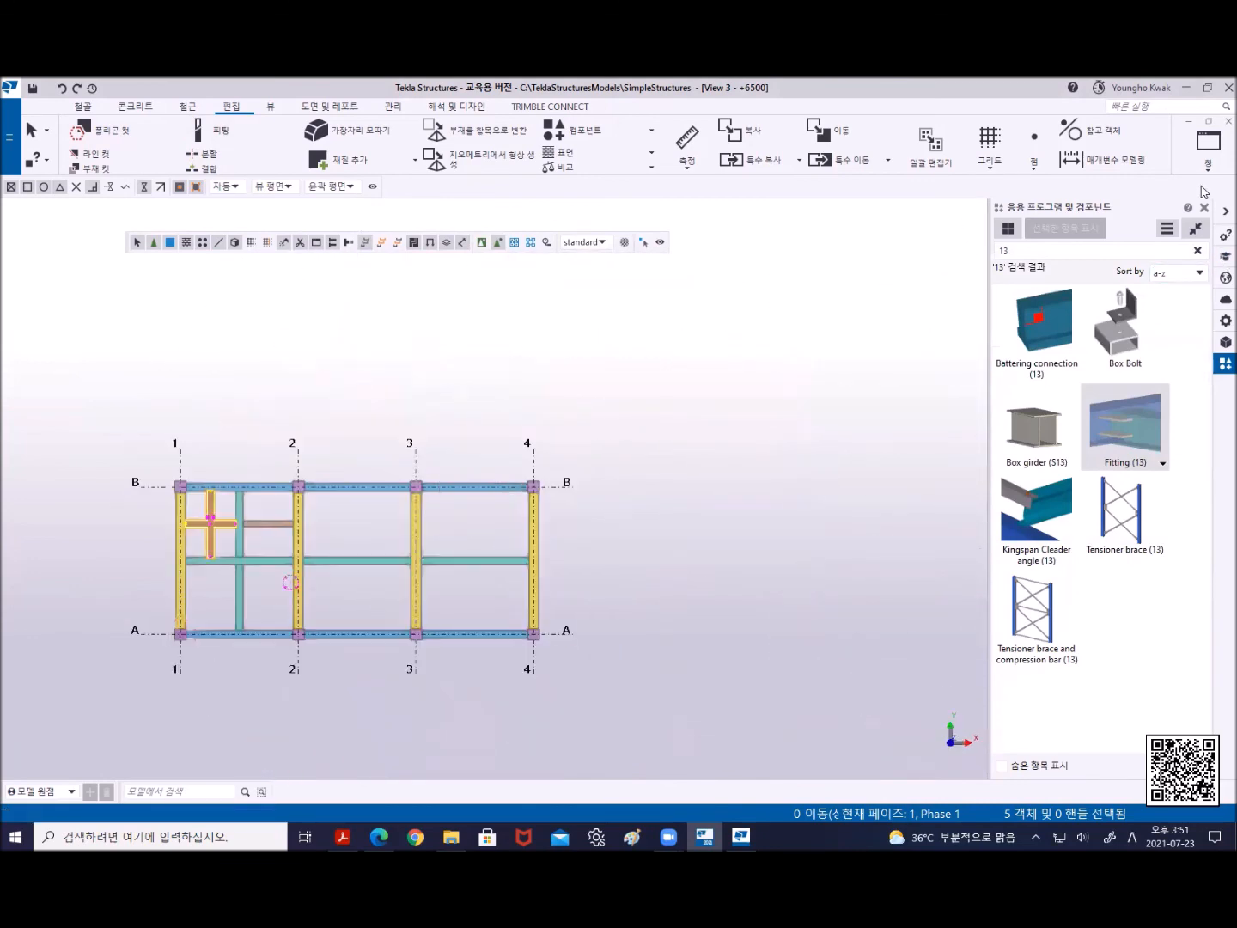
left_click(1209, 155)
left_click(1160, 314)
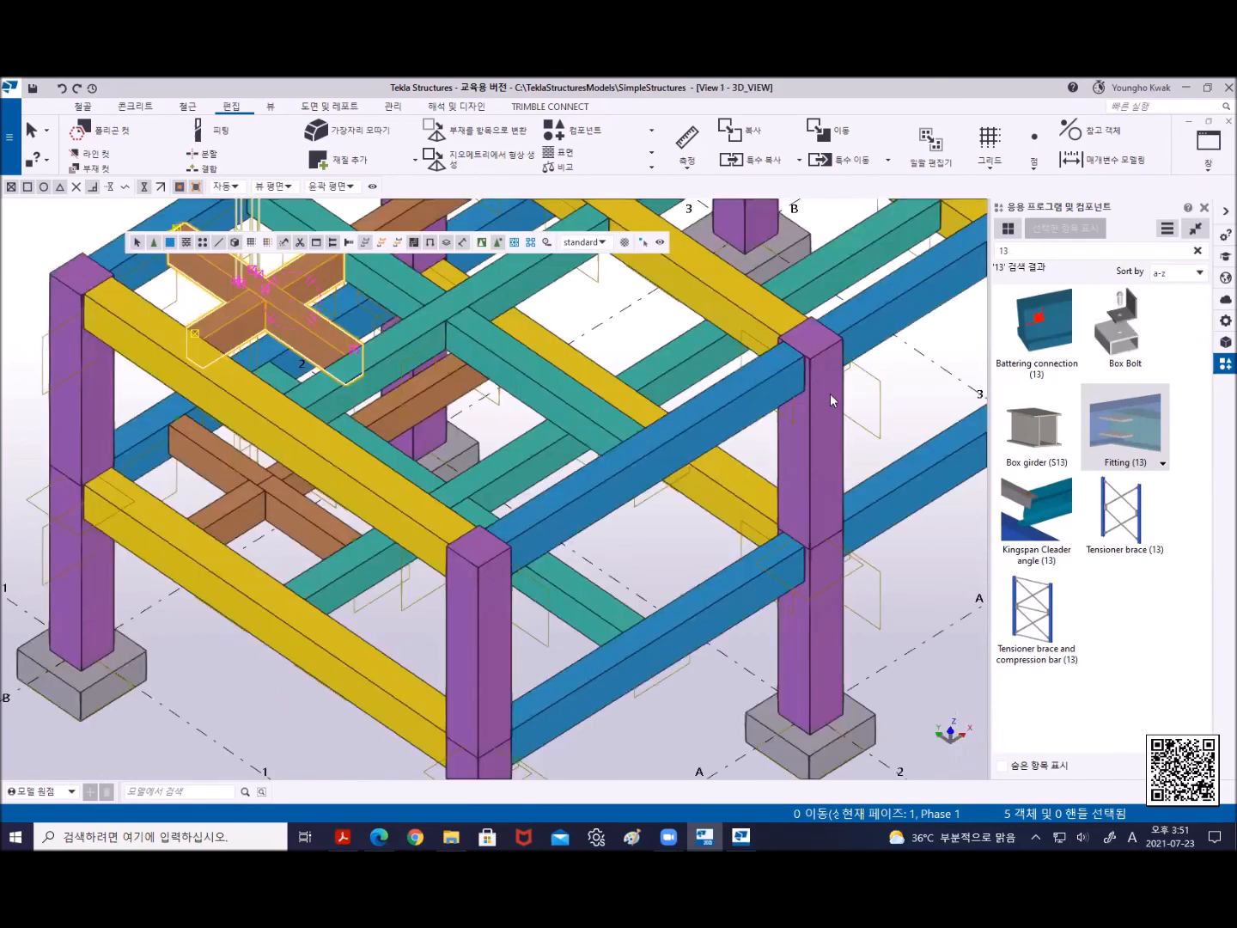
scroll(535, 503, "down", 10)
scroll(434, 463, "up", 6)
left_click(432, 464)
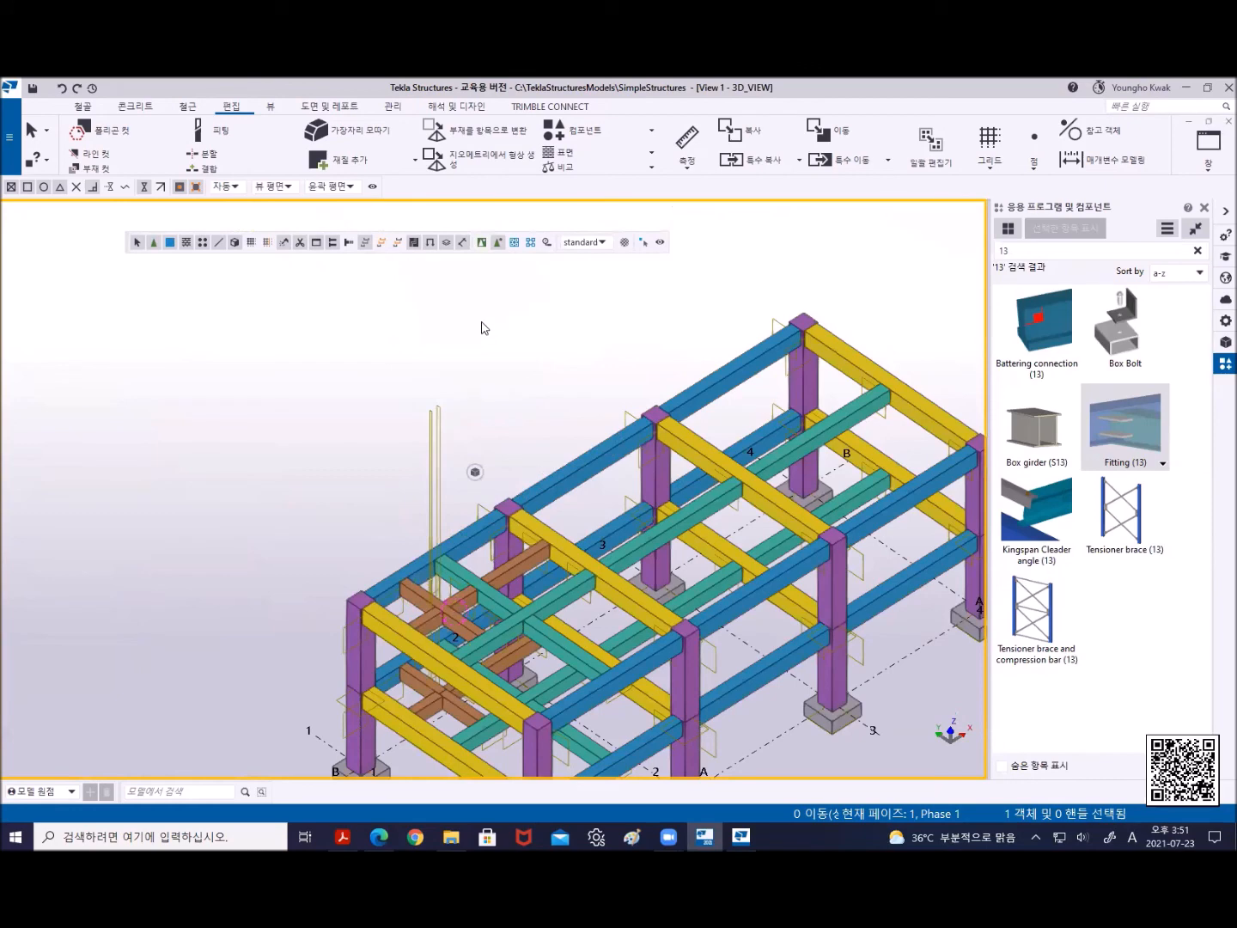
Hide cuts and added material and fittings for both model and components in the display settings of 3D_VIEW
left_click(272, 108)
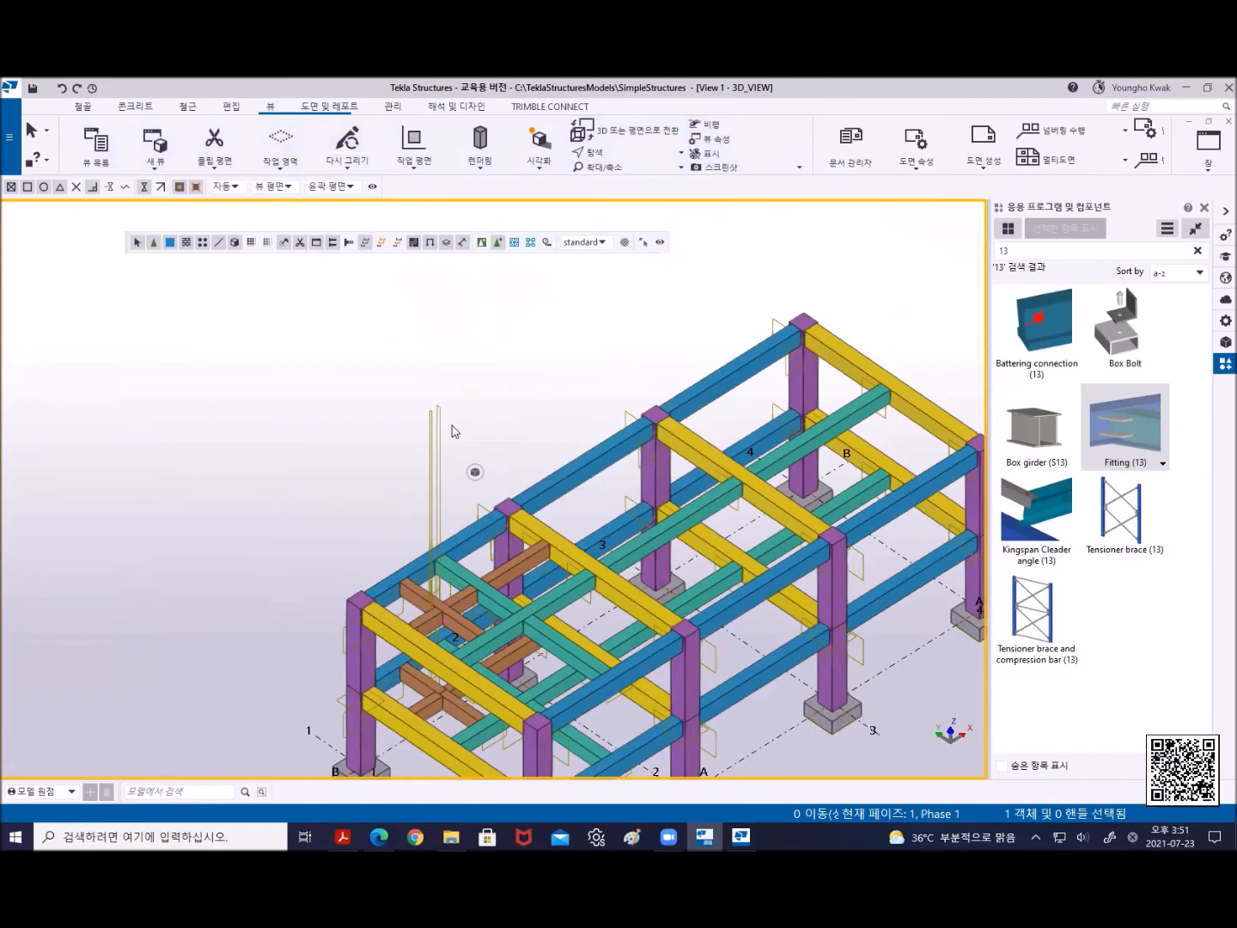
double_click(530, 349)
left_click(584, 415)
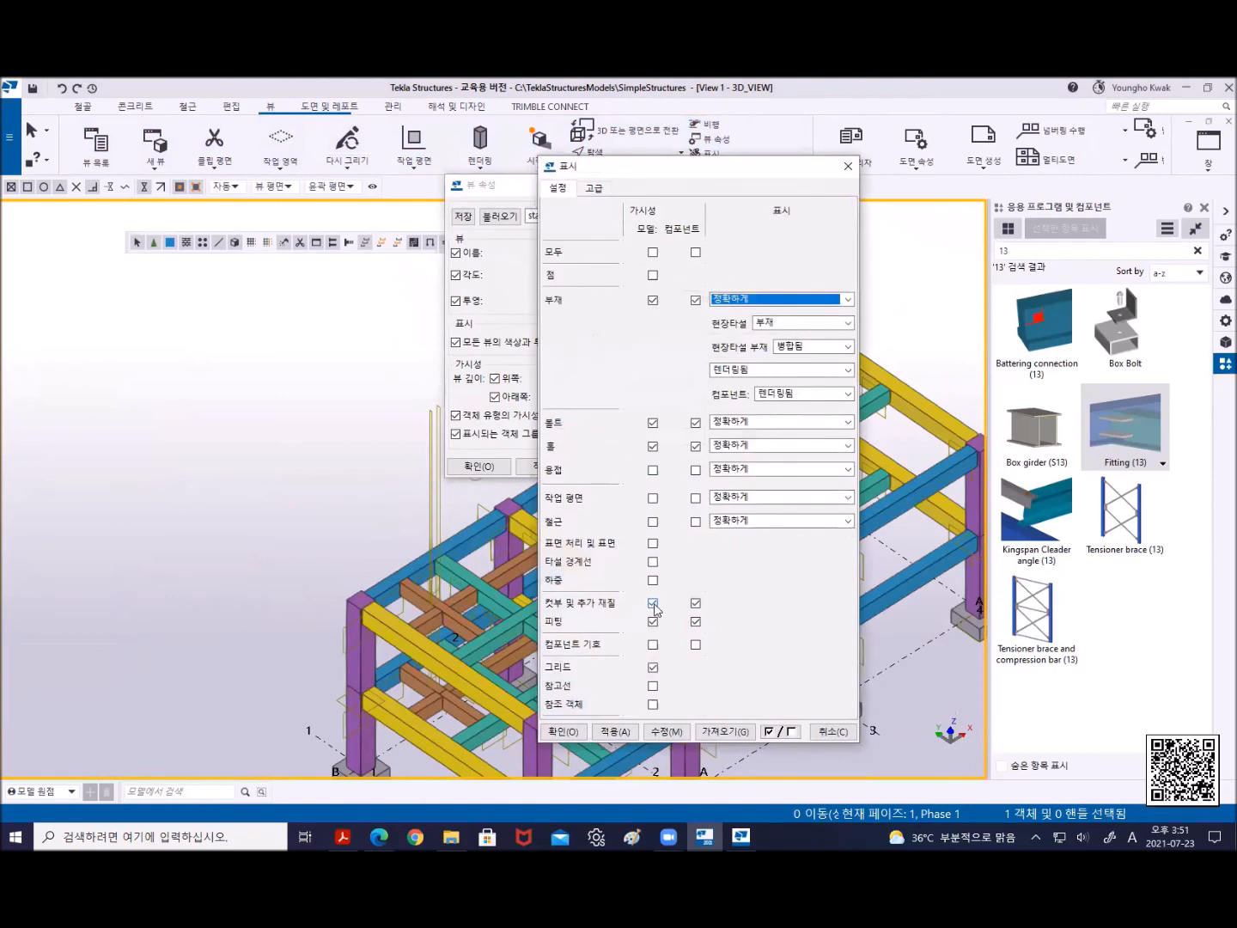
left_click(653, 602)
left_click(695, 604)
left_click(695, 621)
left_click(666, 731)
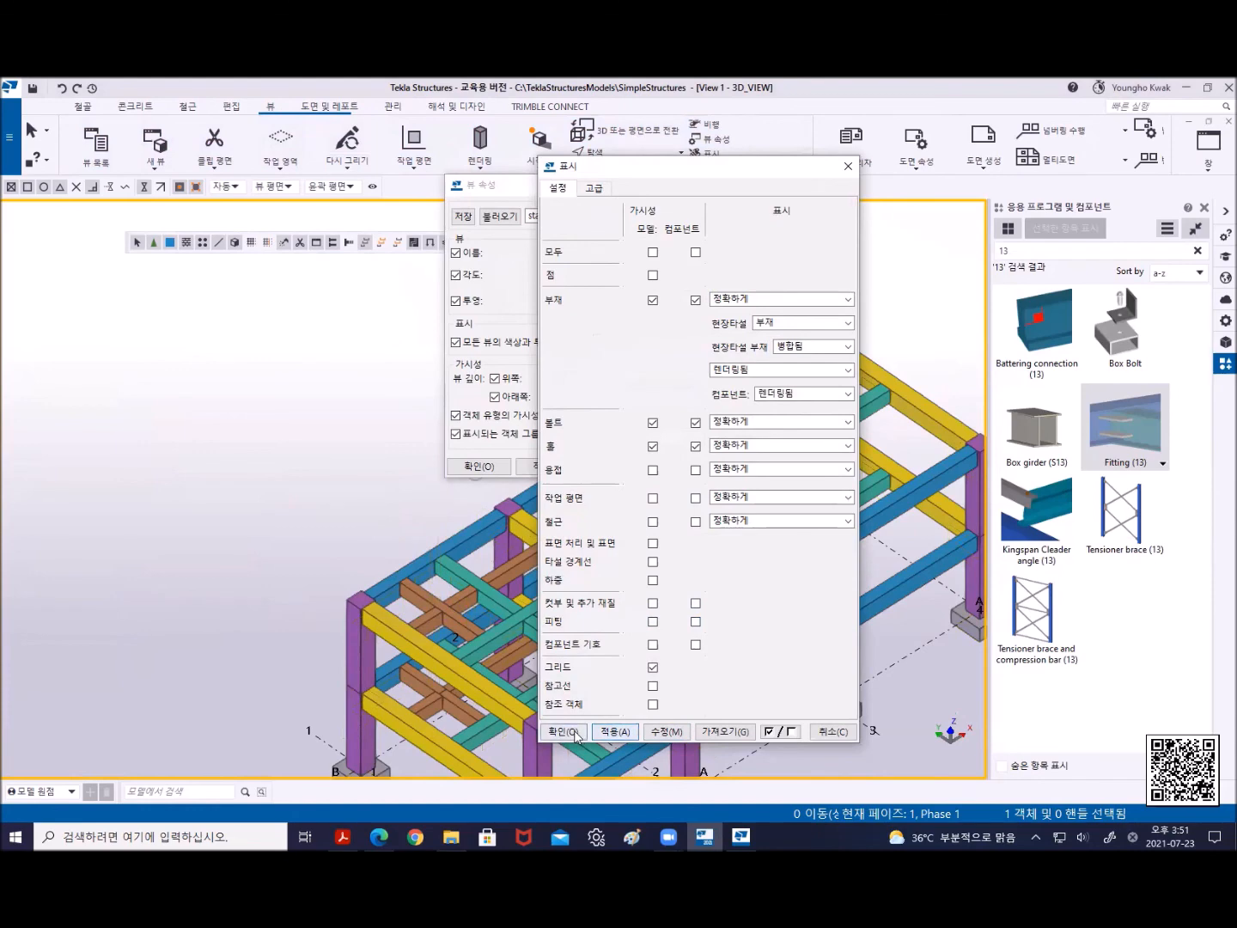
left_click(574, 733)
left_click(544, 468)
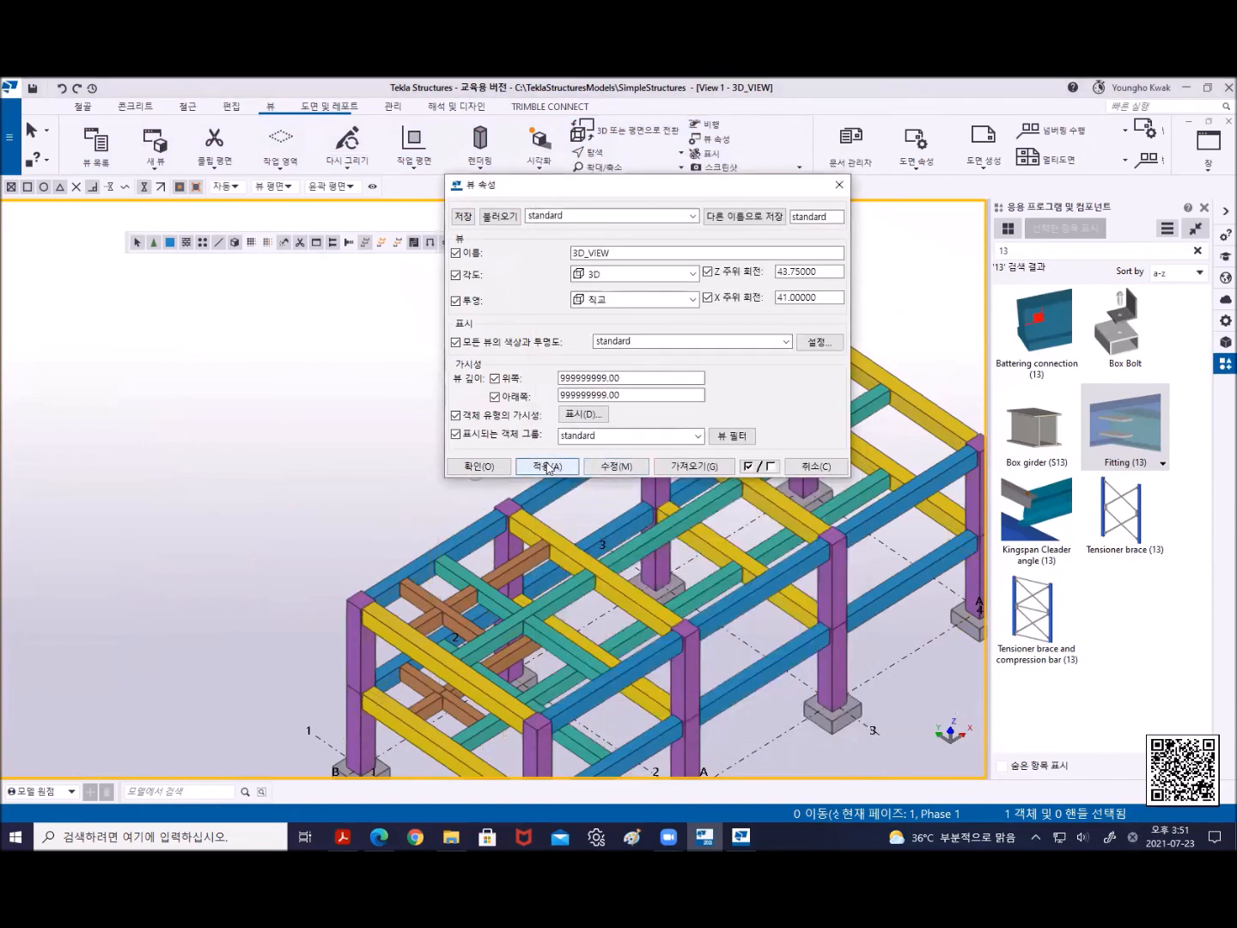
left_click(478, 465)
Run a clash check on all objects of the model, close the clash check manager and clear the selection
middle_click_drag(568, 525, 439, 406)
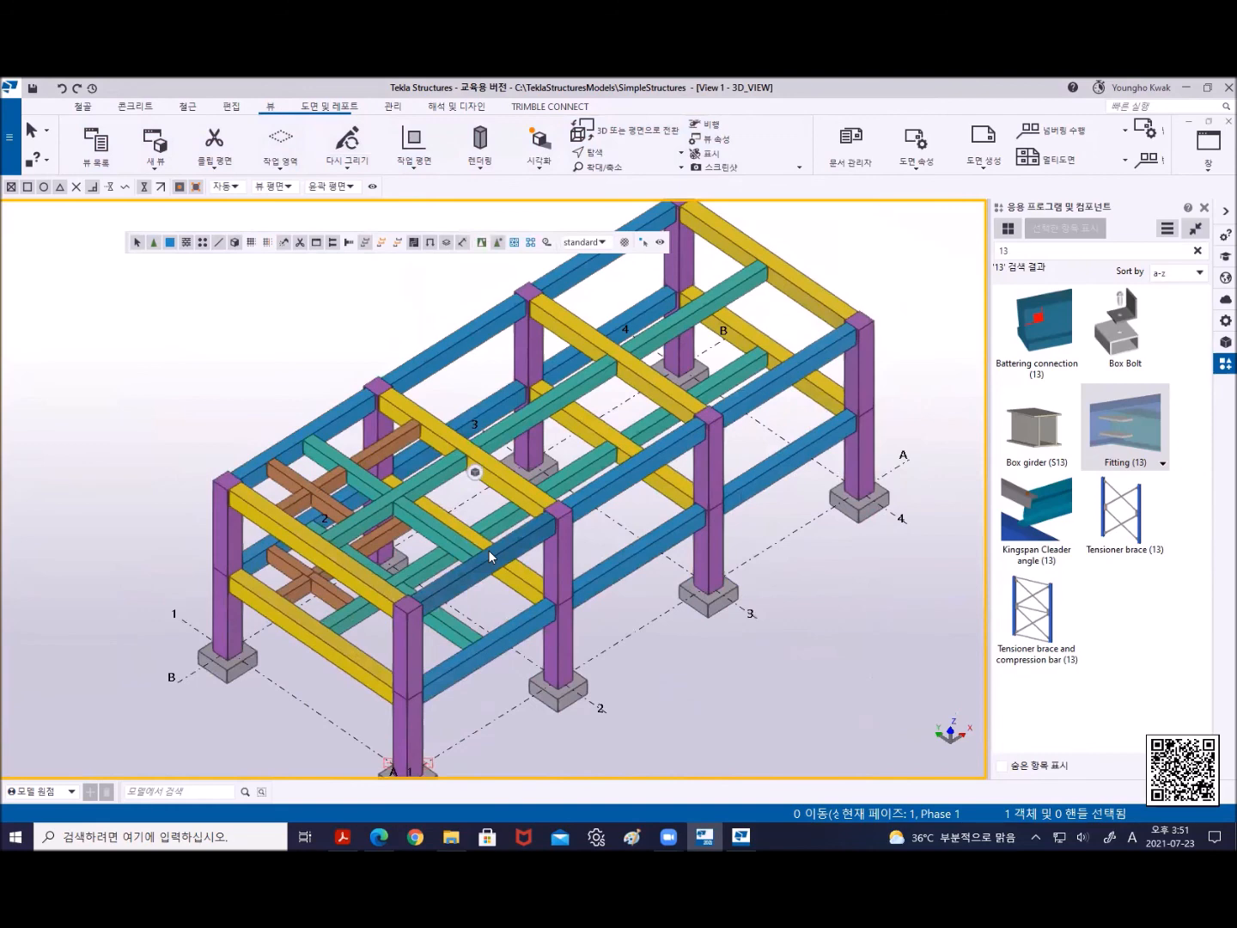
key("ctrl+a")
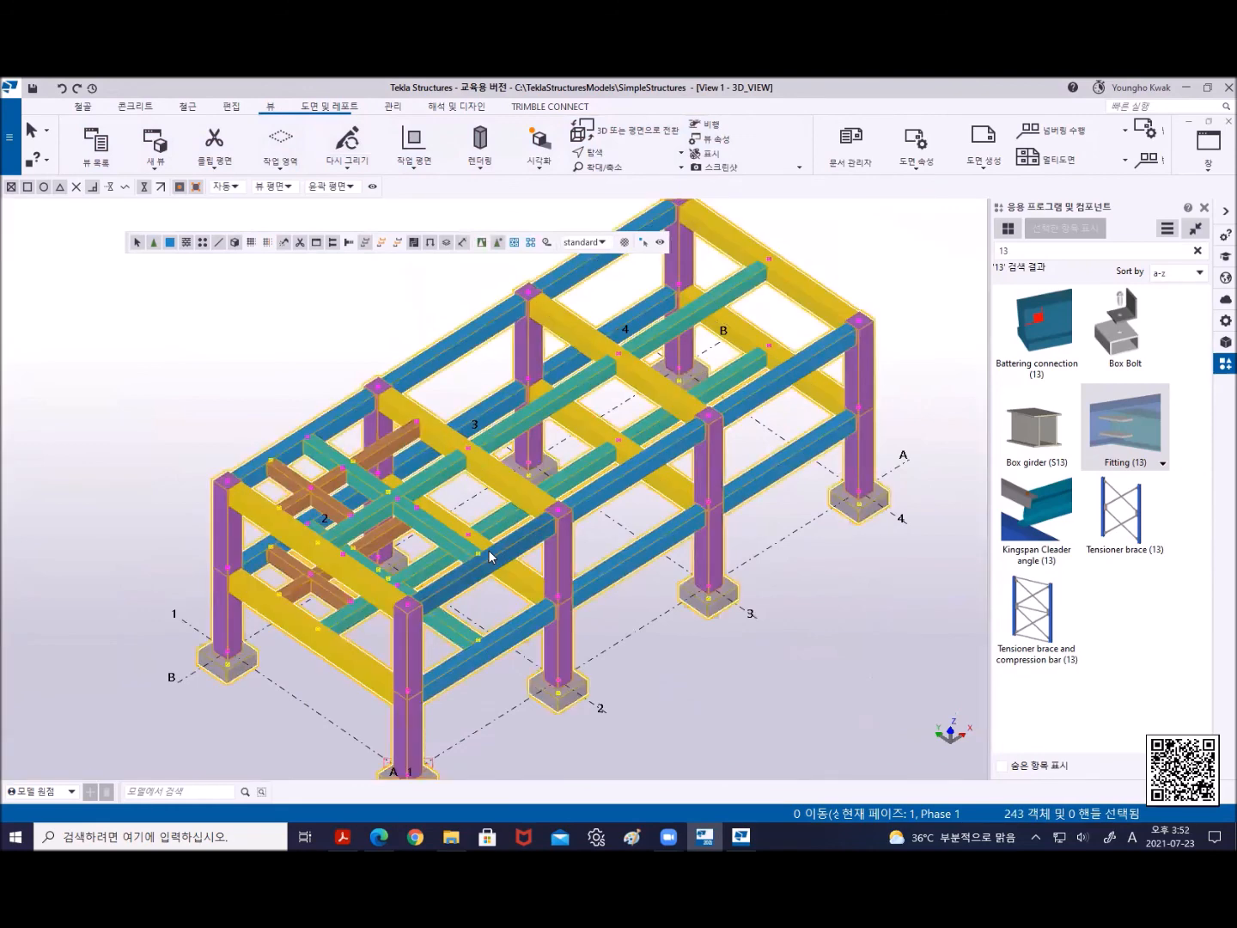
right_click(297, 281)
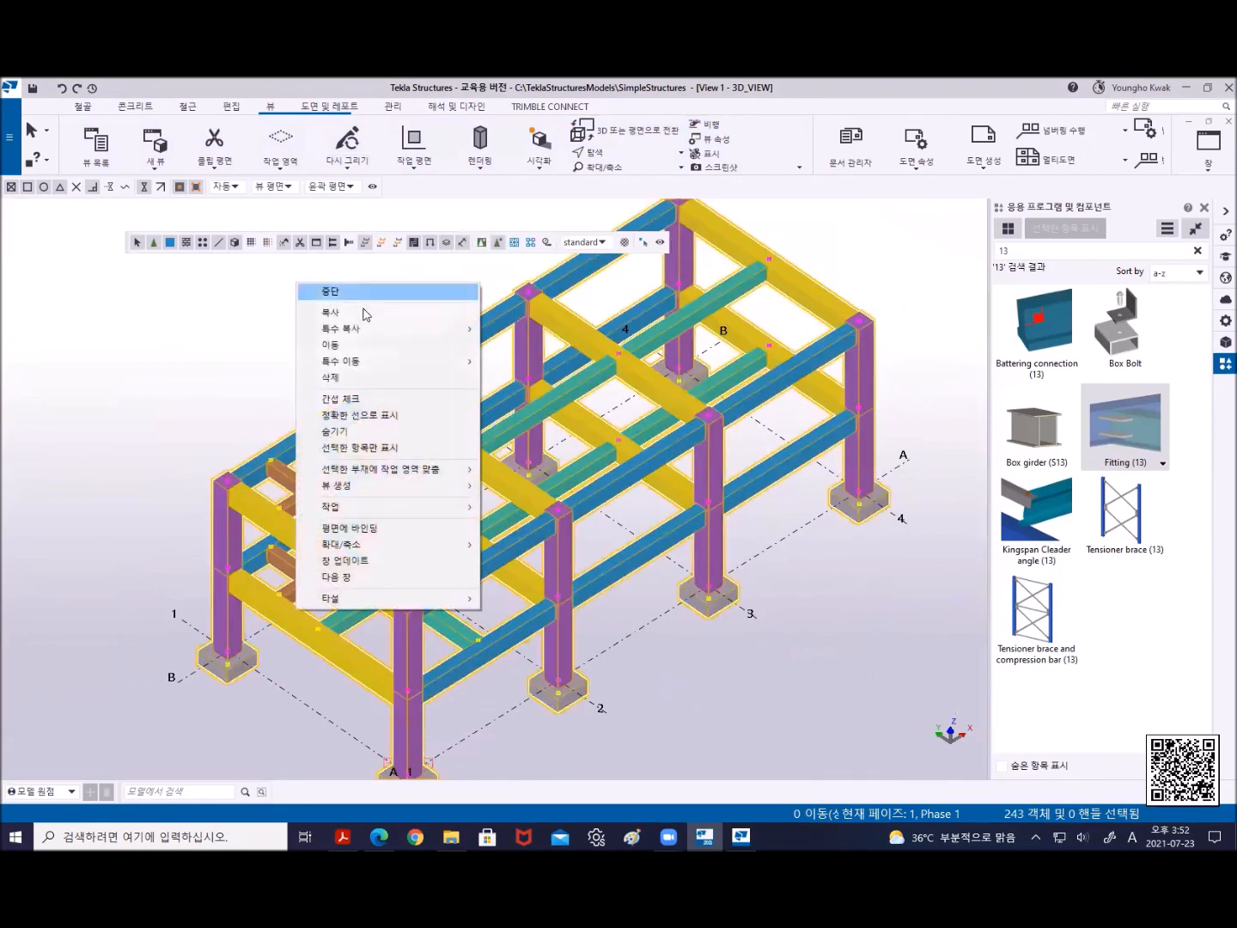
left_click(376, 400)
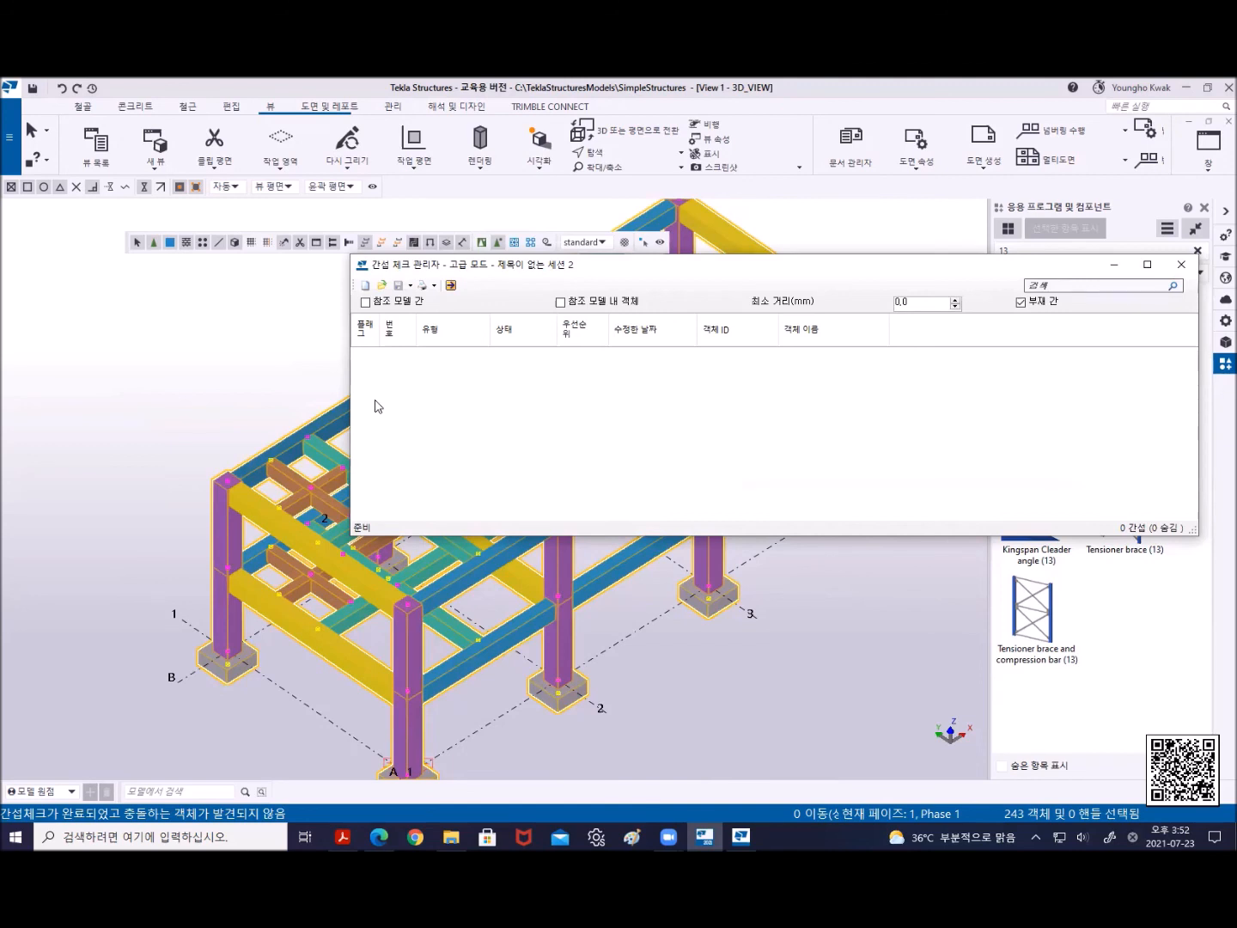
left_click(1181, 263)
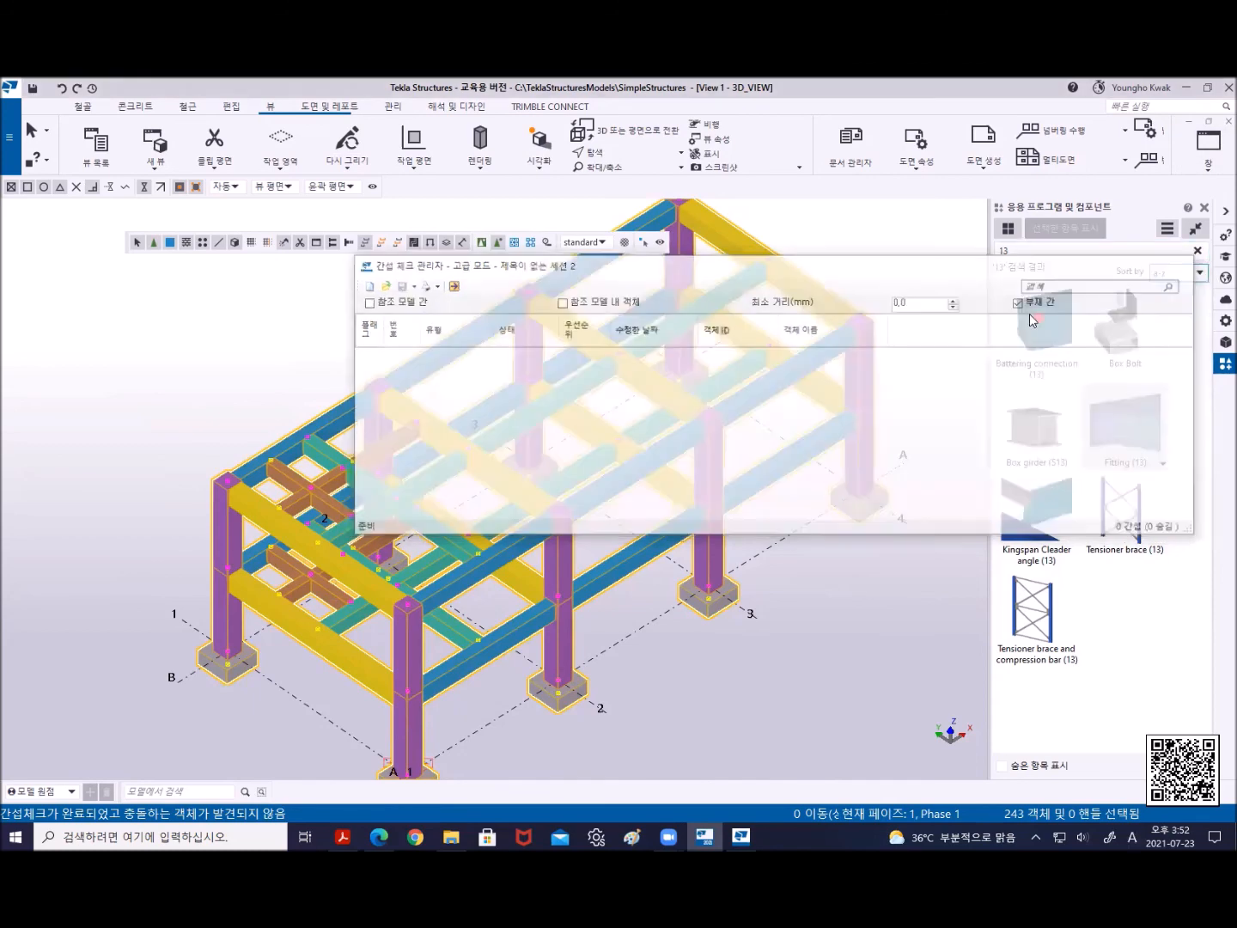
middle_click_drag(521, 414, 469, 413)
scroll(481, 482, "down", 2)
middle_click_drag(585, 564, 637, 454)
scroll(635, 456, "up", 3)
left_click(694, 679)
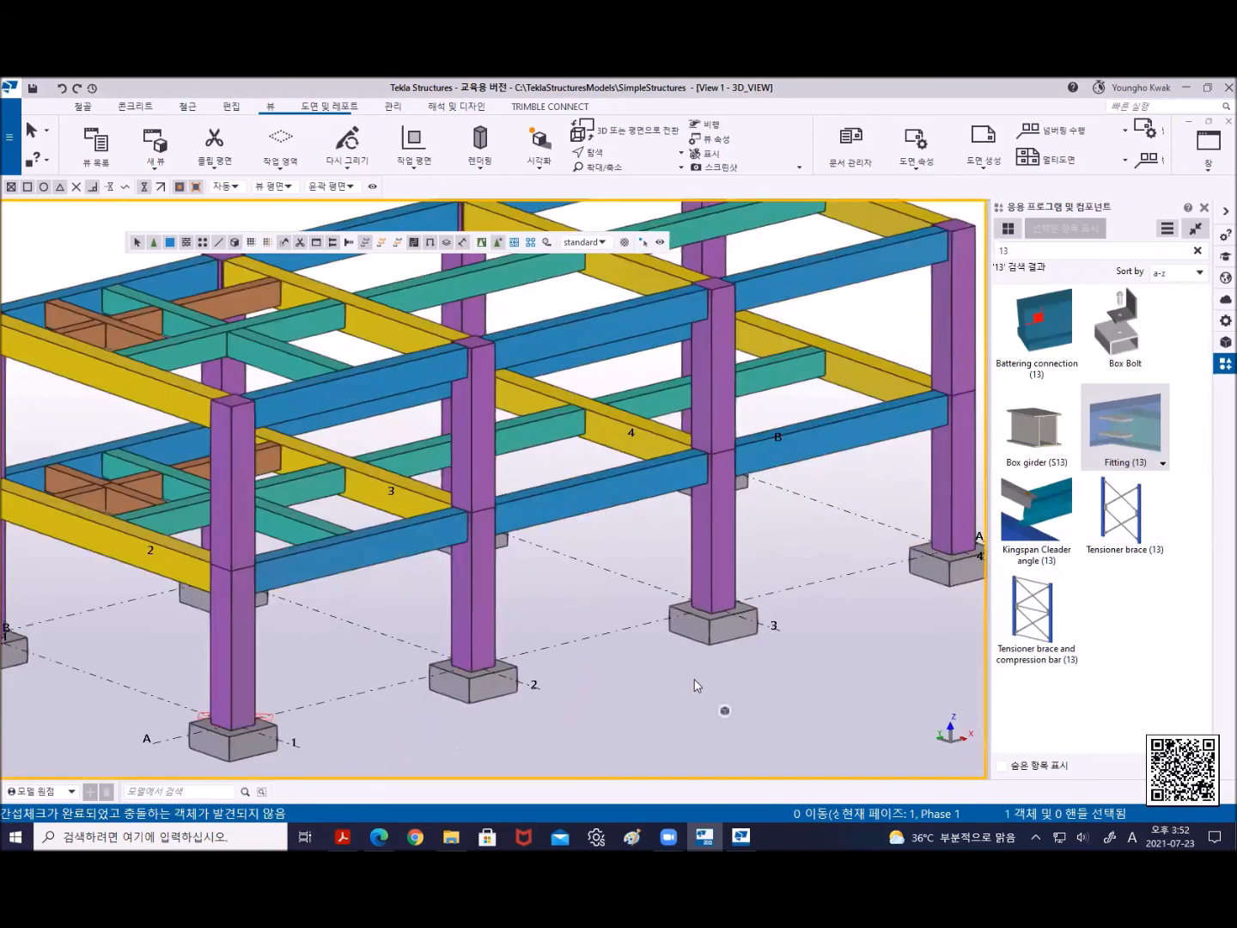